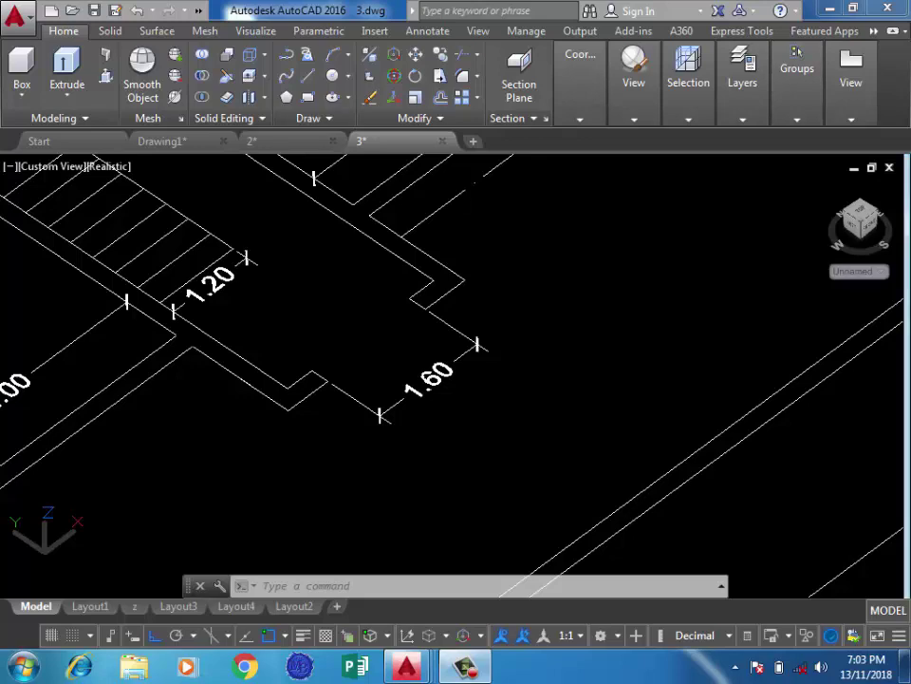
# Zoom in on the small building outline beside the long road lines
pyautogui.click(512, 444)
pyautogui.scroll(-2, 528, 410)
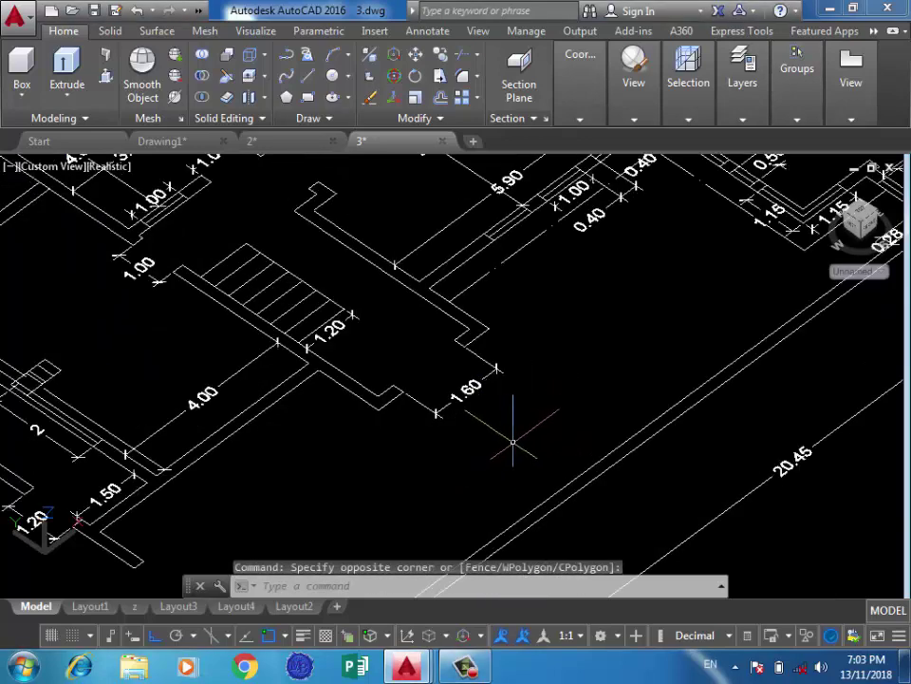
pyautogui.scroll(-2, 513, 441)
pyautogui.scroll(-2, 493, 437)
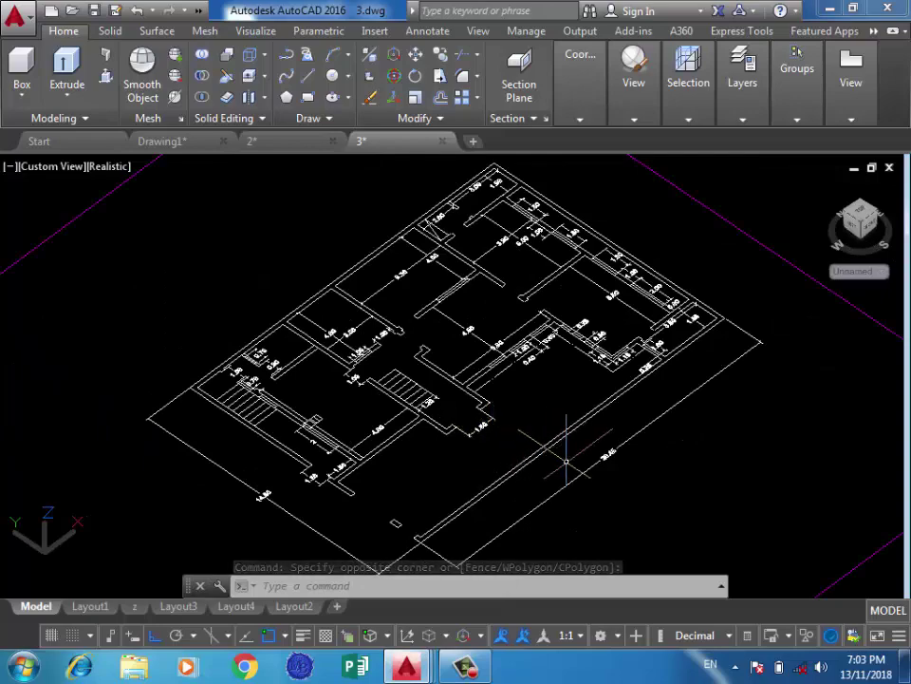
pyautogui.scroll(2, 505, 427)
pyautogui.scroll(-2, 531, 398)
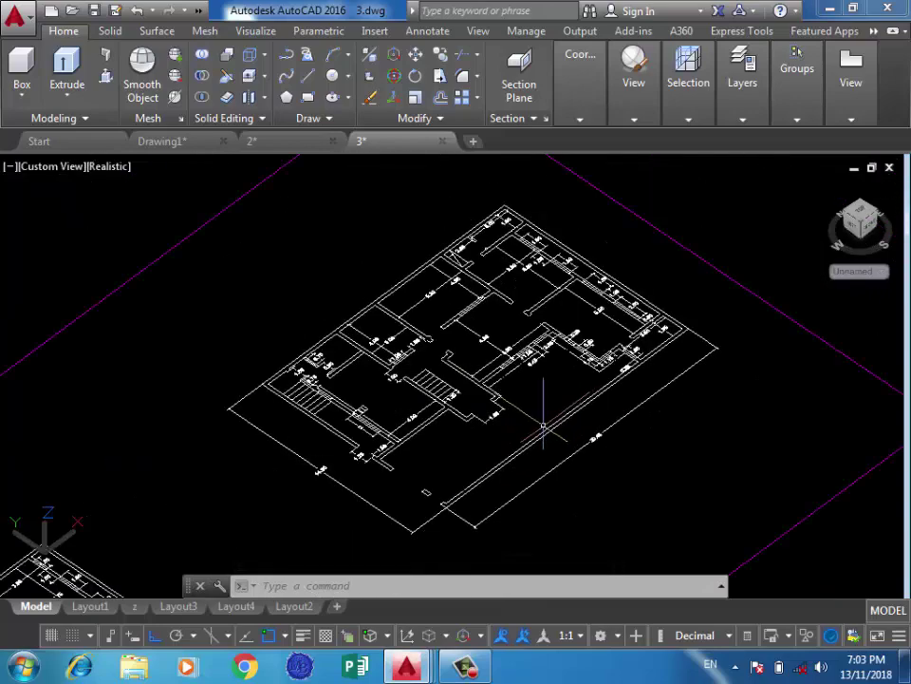
pyautogui.scroll(-2, 545, 387)
pyautogui.scroll(3, 570, 380)
pyautogui.scroll(2, 645, 377)
pyautogui.scroll(-4, 569, 375)
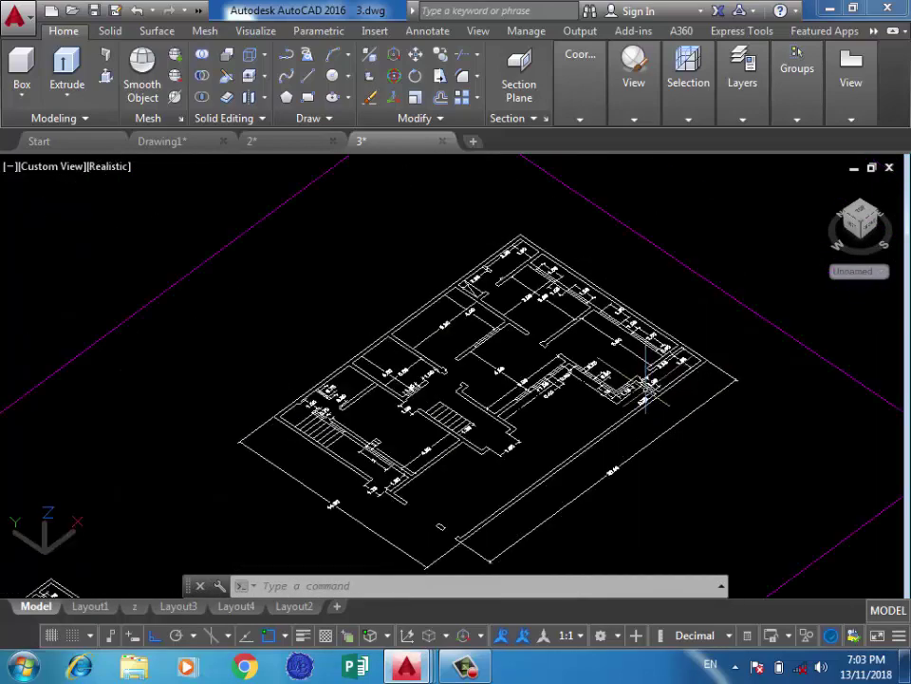
pyautogui.scroll(4, 484, 385)
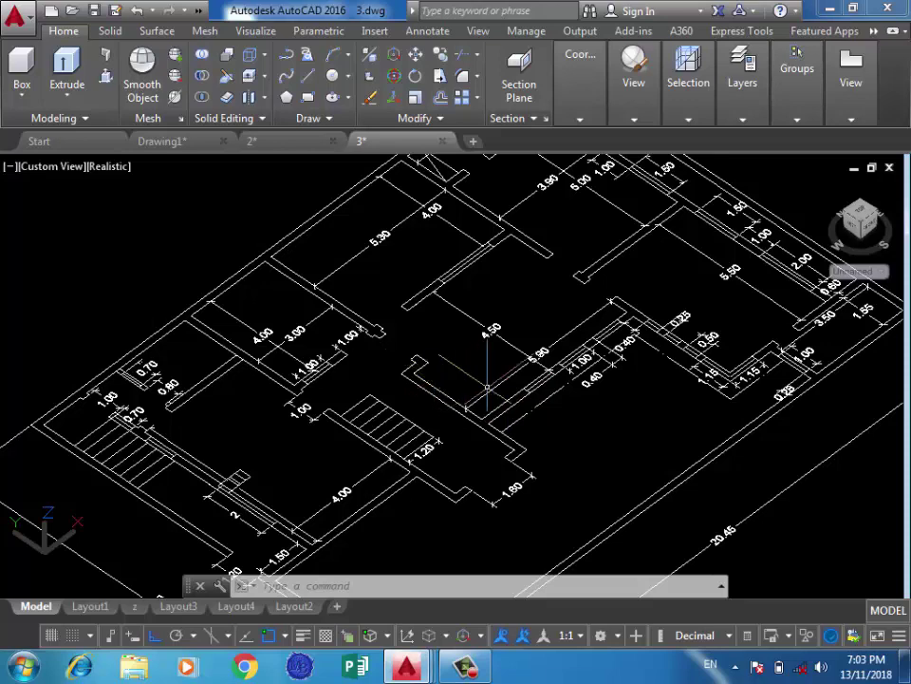
pyautogui.scroll(-4, 487, 387)
pyautogui.scroll(3, 499, 285)
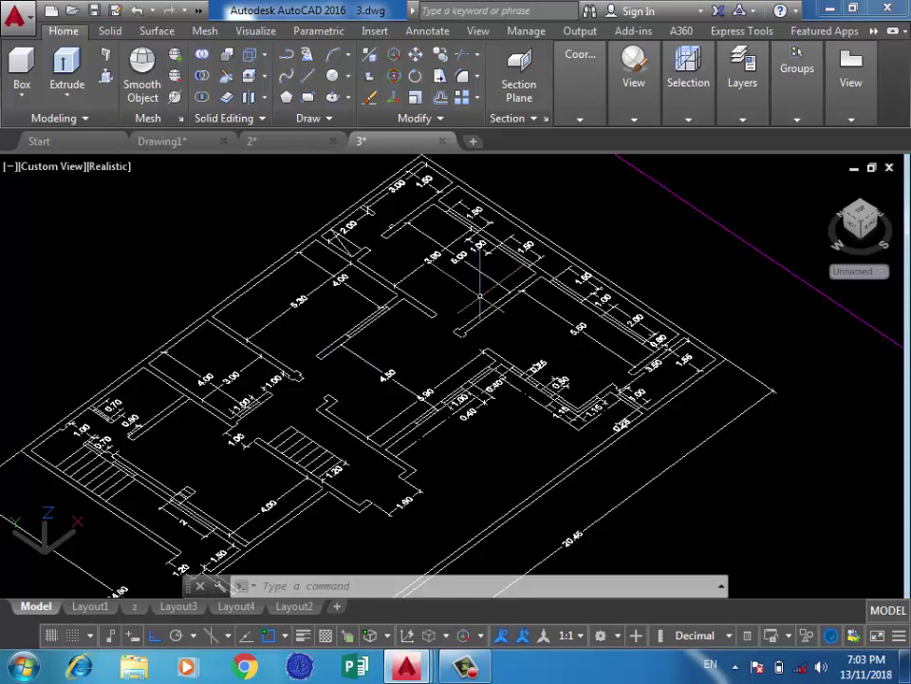
pyautogui.scroll(-2, 481, 286)
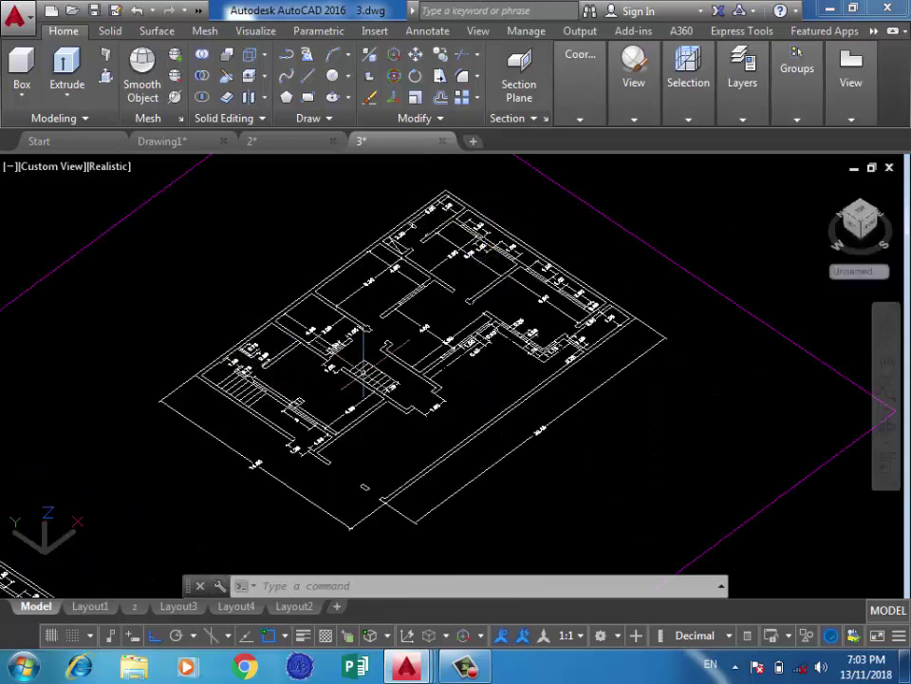
pyautogui.scroll(2, 497, 285)
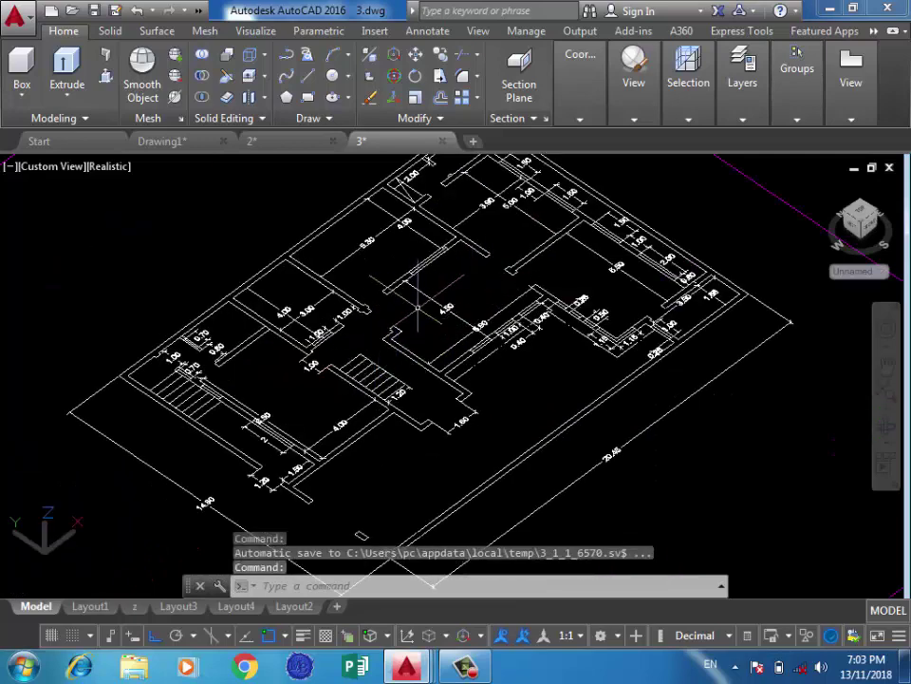
pyautogui.scroll(2, 397, 292)
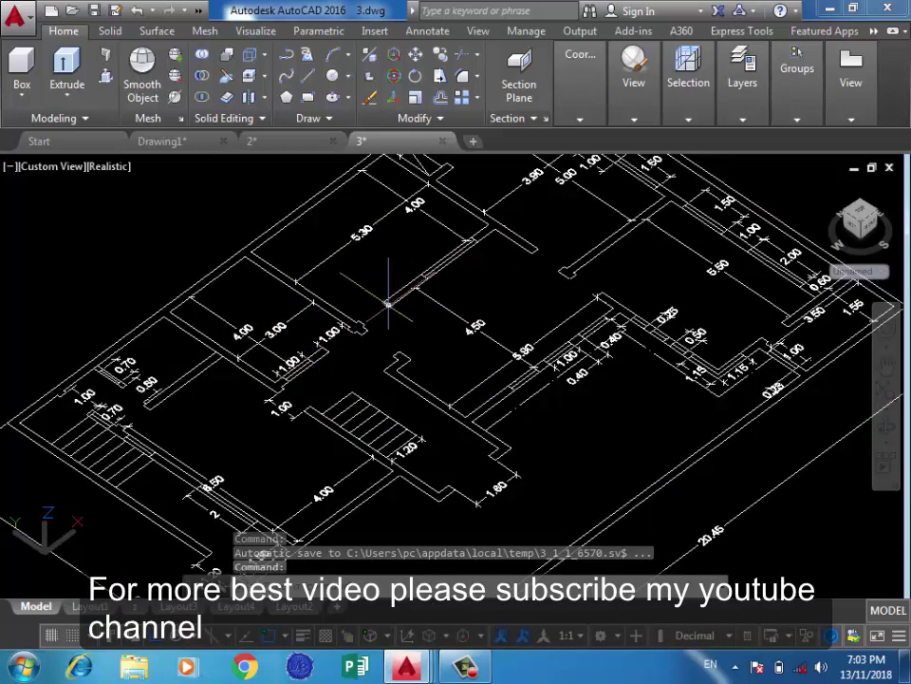
pyautogui.scroll(-2, 468, 255)
pyautogui.scroll(2, 465, 266)
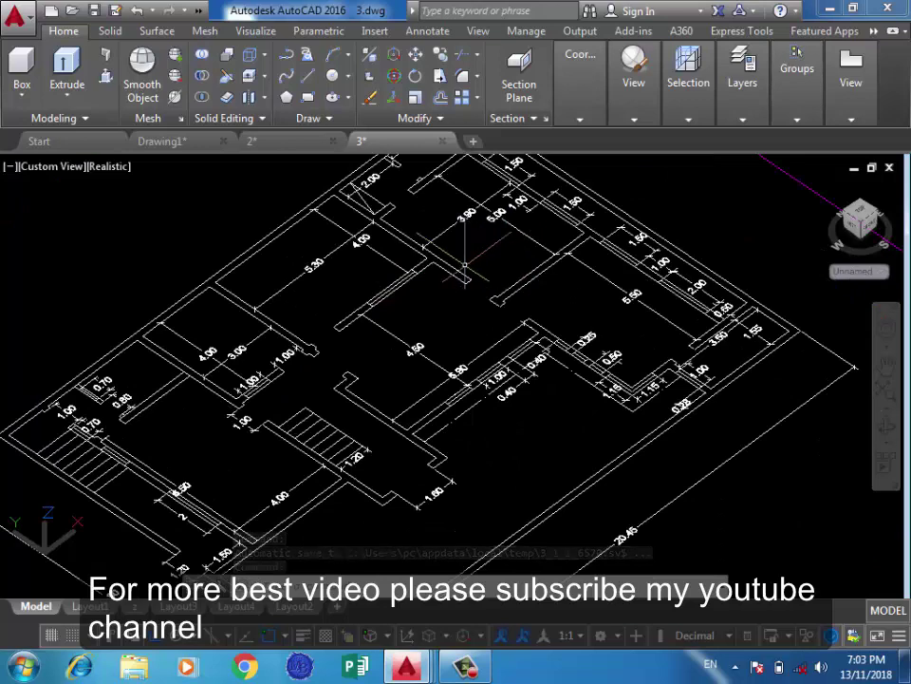
pyautogui.scroll(-2, 475, 354)
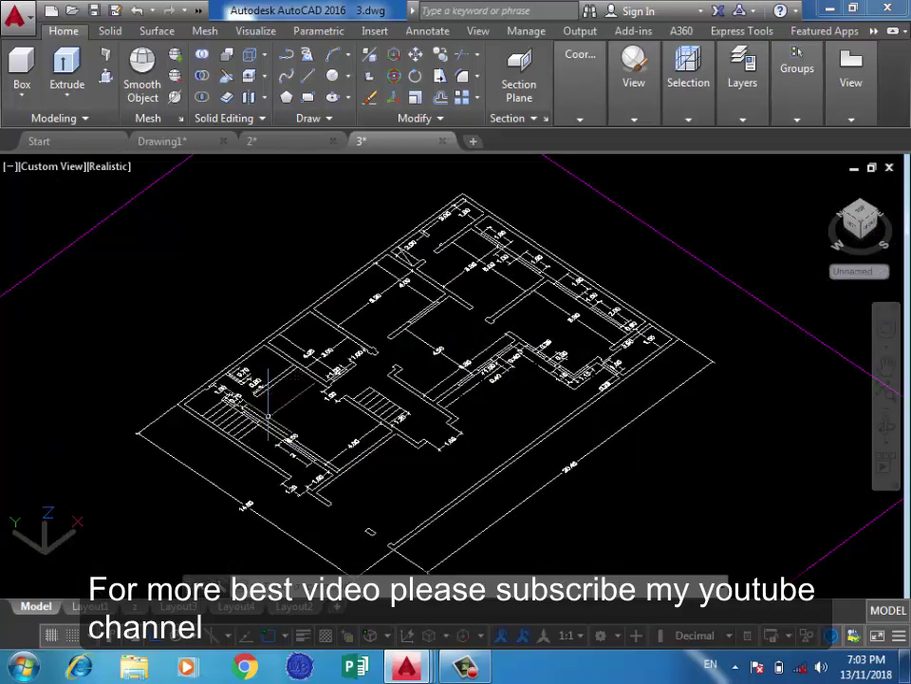
pyautogui.scroll(-2, 280, 446)
pyautogui.scroll(-2, 266, 380)
pyautogui.scroll(2, 204, 489)
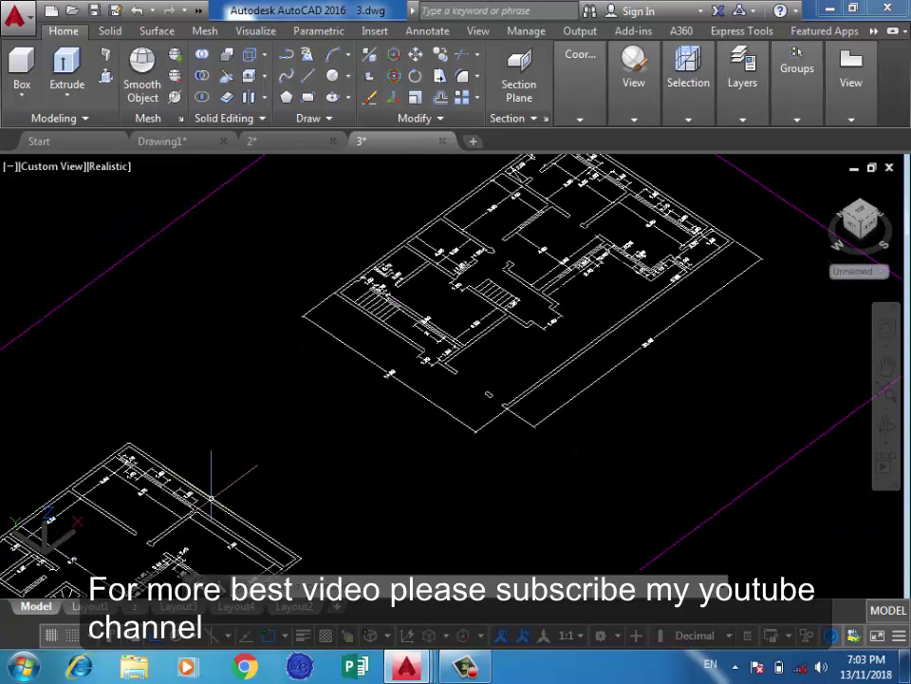
pyautogui.scroll(-1, 204, 489)
pyautogui.scroll(-2, 475, 361)
pyautogui.scroll(-2, 577, 255)
pyautogui.scroll(3, 665, 247)
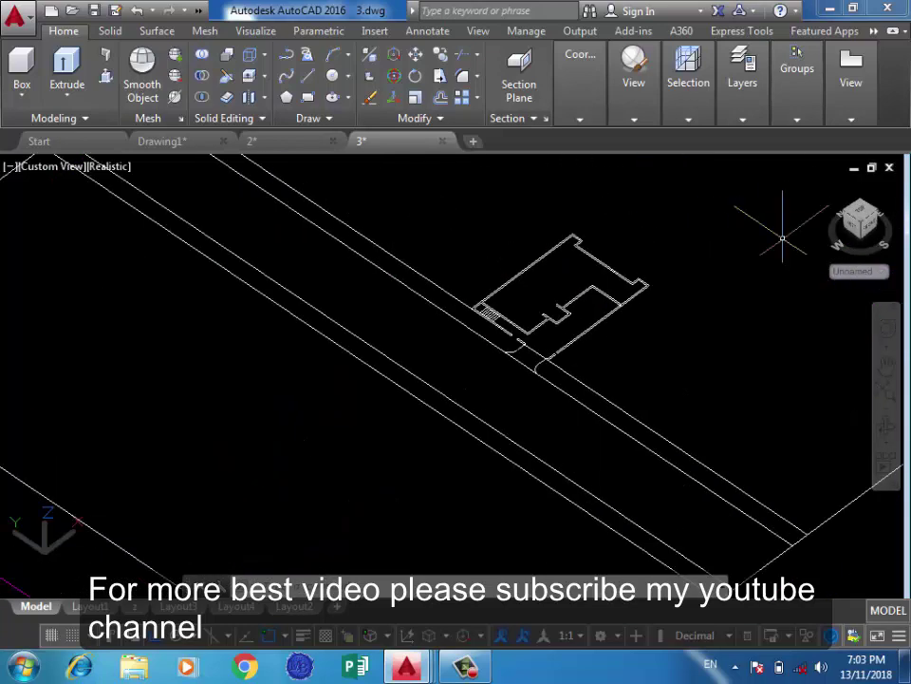
pyautogui.scroll(2, 781, 239)
pyautogui.scroll(3, 499, 265)
pyautogui.scroll(-2, 423, 291)
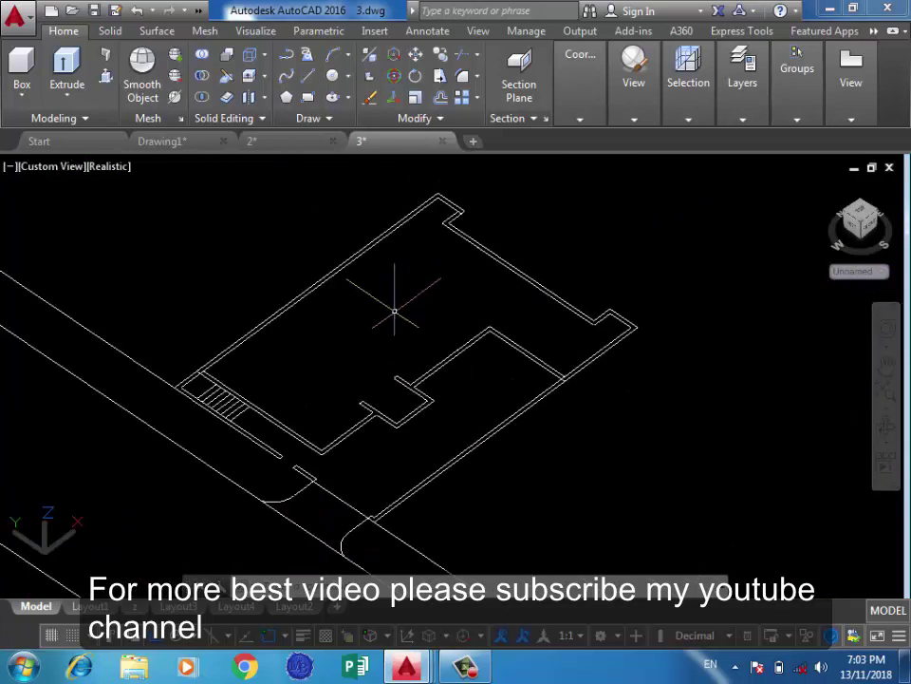
pyautogui.scroll(2, 495, 301)
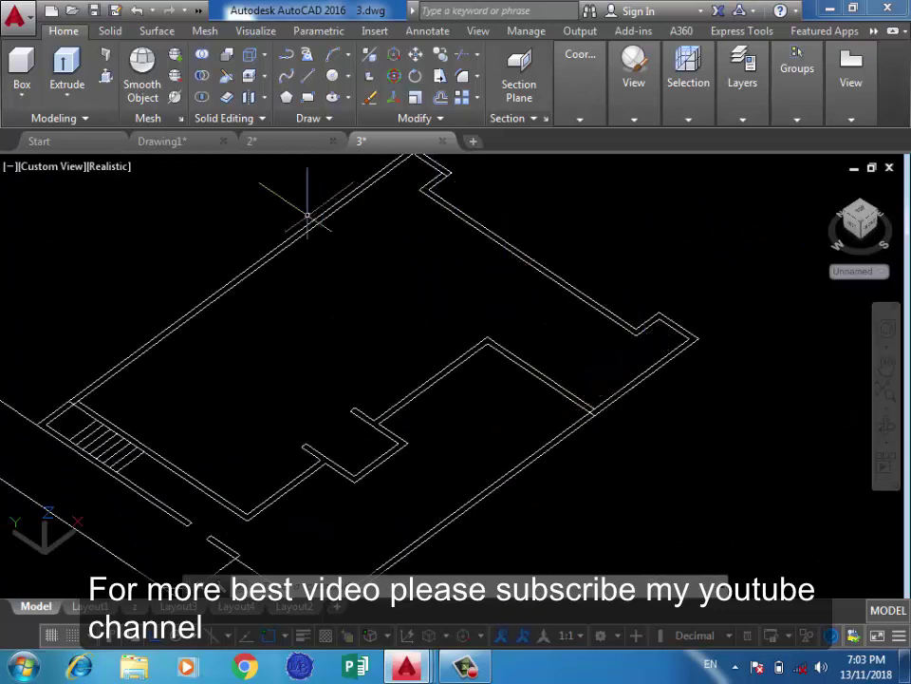
pyautogui.scroll(-3, 448, 382)
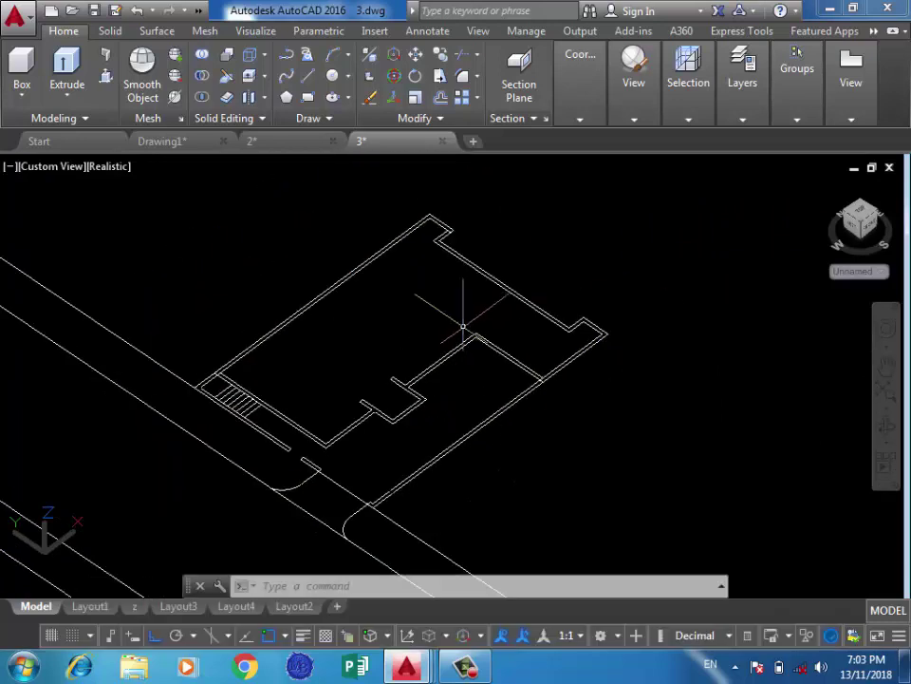
pyautogui.scroll(2, 464, 326)
pyautogui.scroll(-2, 502, 387)
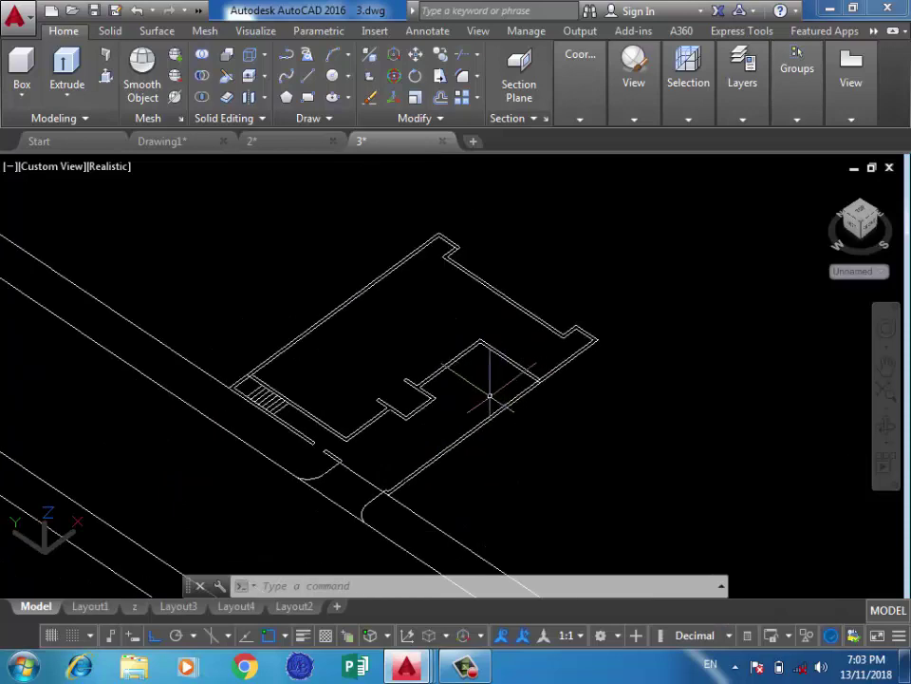
# Orbit the 3D view so the building outline turns to a new direction
pyautogui.keyDown('shift'); pyautogui.moveTo(488, 386); pyautogui.dragTo(532, 399, button='middle'); pyautogui.keyUp('shift')
pyautogui.scroll(2, 503, 413)
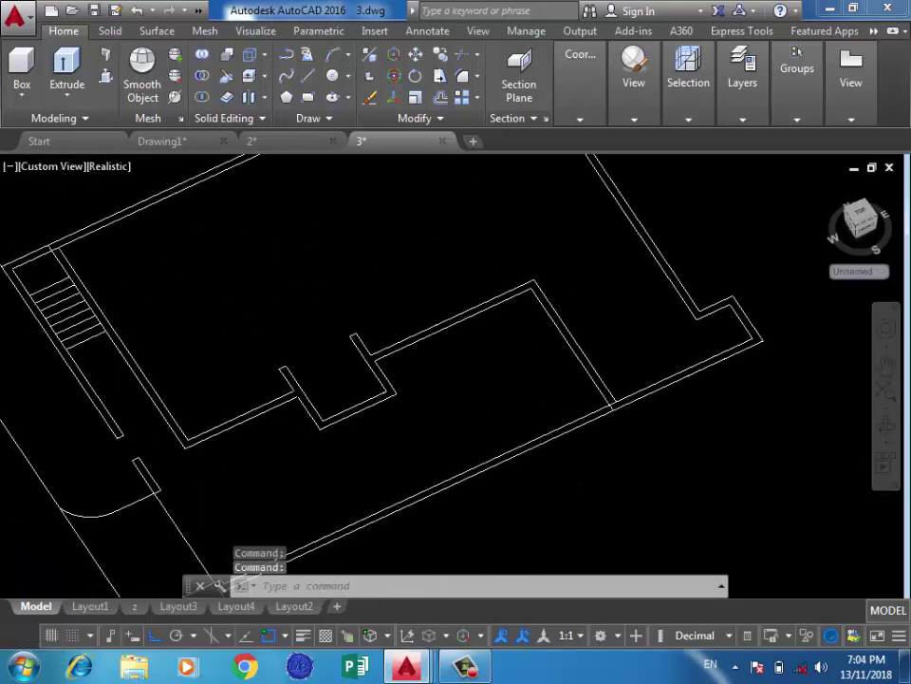
pyautogui.scroll(1, 502, 413)
pyautogui.scroll(-1, 528, 419)
pyautogui.scroll(-2, 625, 391)
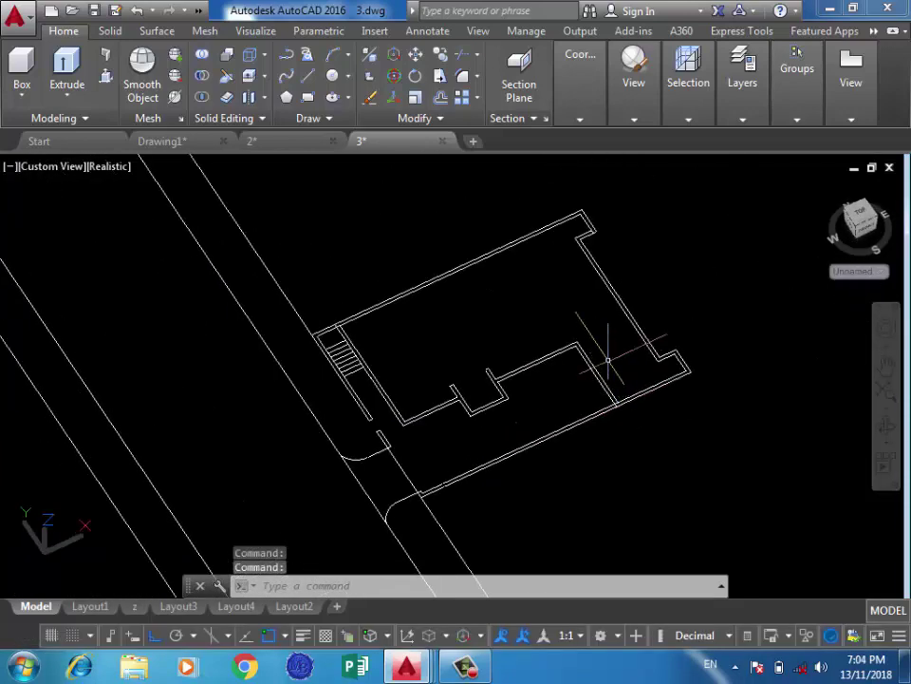
pyautogui.scroll(2, 606, 361)
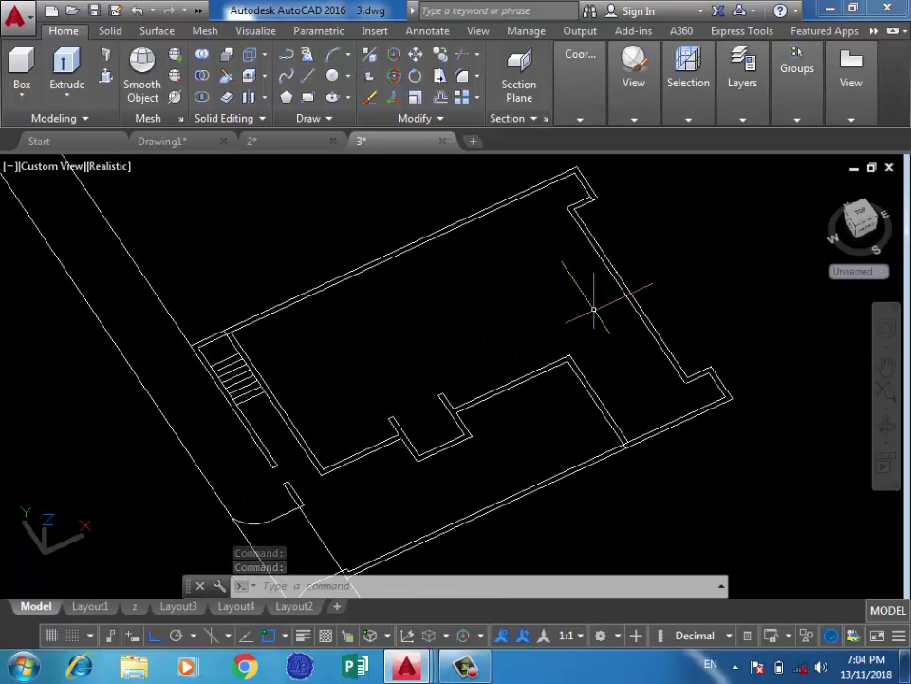
pyautogui.scroll(-2, 593, 309)
pyautogui.keyDown('shift'); pyautogui.moveTo(532, 318); pyautogui.dragTo(610, 301, button='middle'); pyautogui.keyUp('shift')
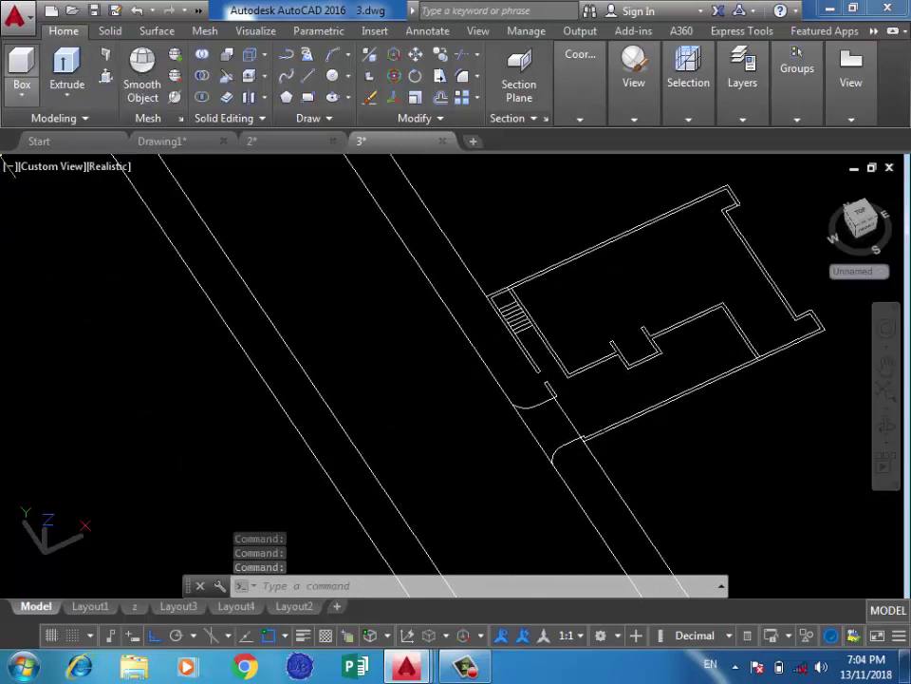
# Draw a solid box in the empty area beside the road
pyautogui.click(21, 93)
pyautogui.click(41, 127)
pyautogui.scroll(-2, 349, 271)
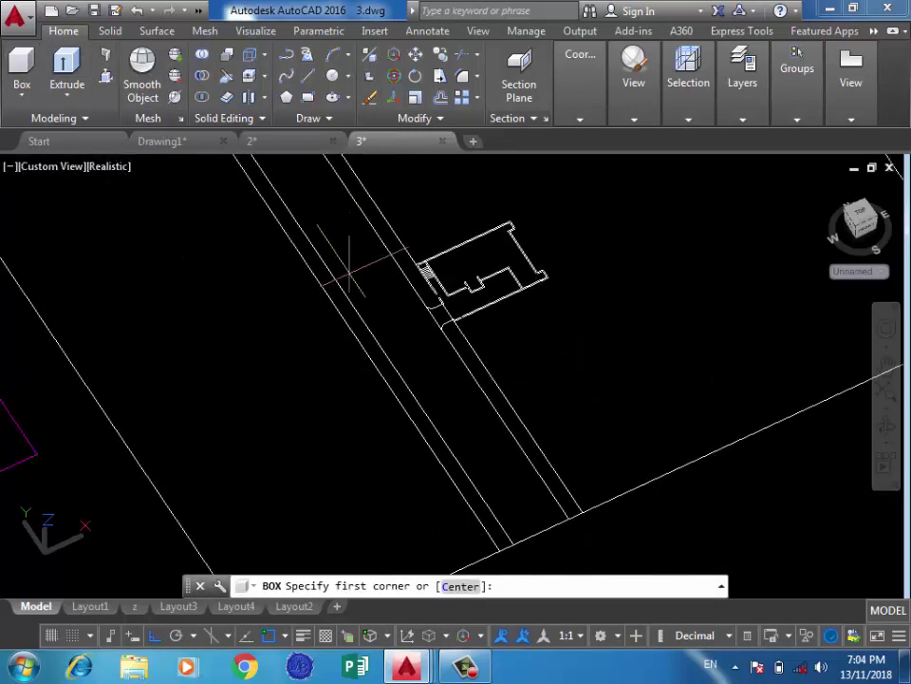
pyautogui.scroll(2, 250, 275)
pyautogui.click(250, 304)
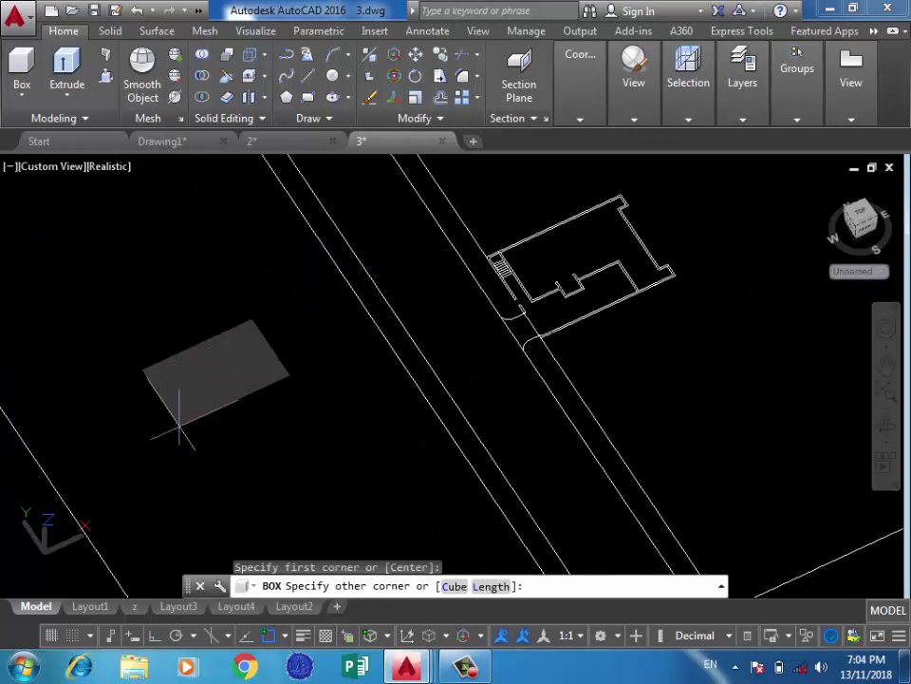
pyautogui.click(246, 430)
pyautogui.click(249, 302)
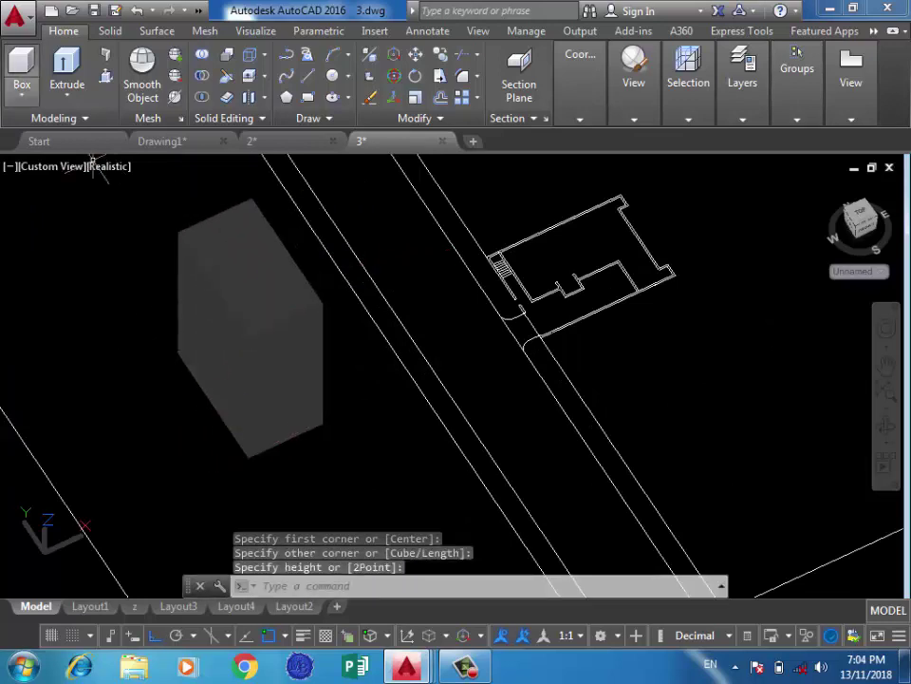
# Add a solid cylinder to the left of the box
pyautogui.click(20, 93)
pyautogui.click(48, 161)
pyautogui.click(112, 387)
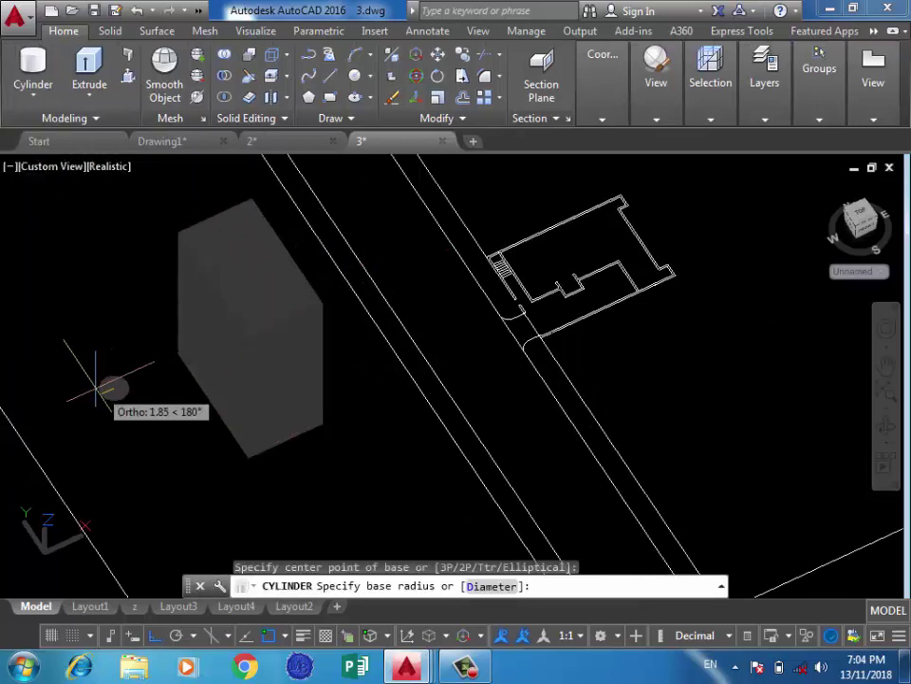
pyautogui.click(78, 343)
pyautogui.click(121, 282)
# Add a solid cone below the box
pyautogui.click(21, 93)
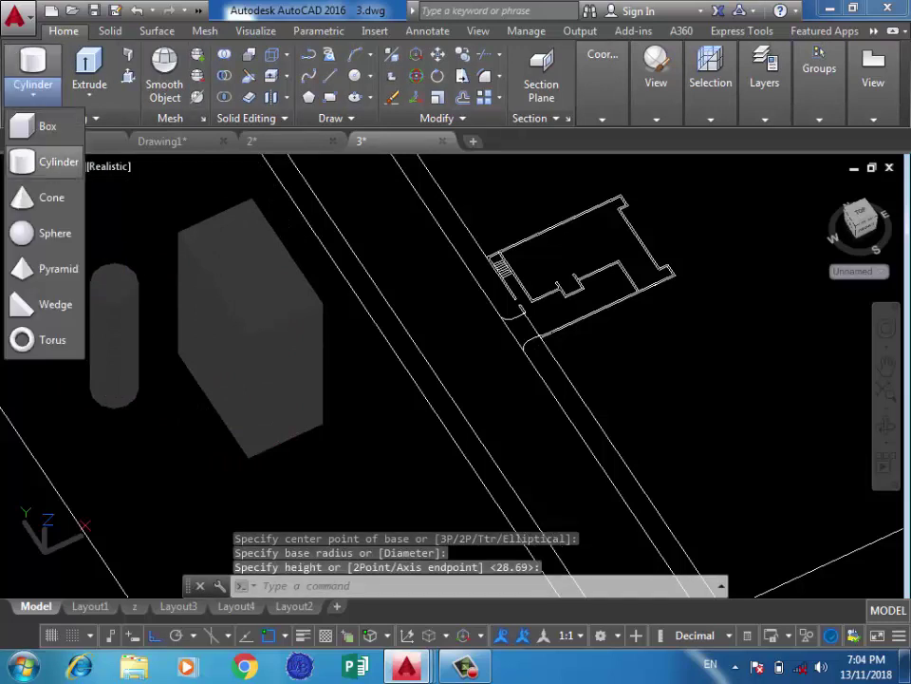
pyautogui.click(44, 196)
pyautogui.click(326, 488)
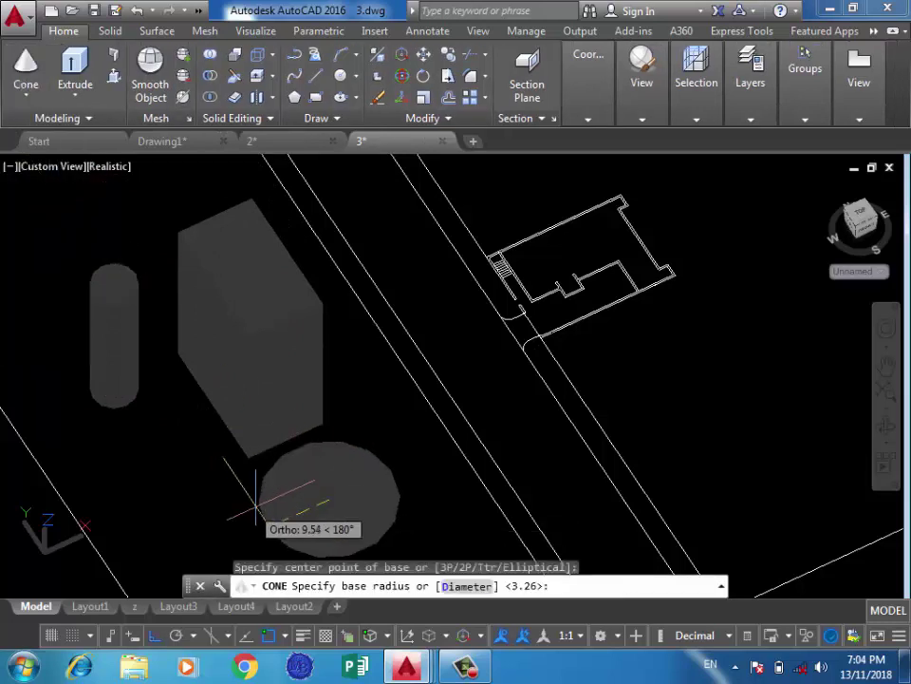
pyautogui.click(268, 497)
pyautogui.click(240, 265)
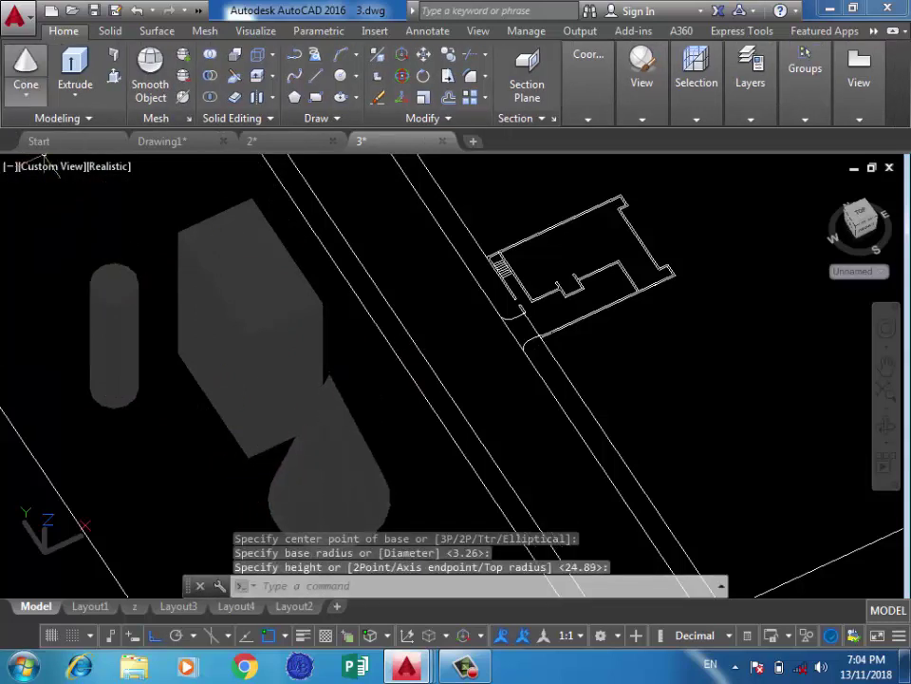
pyautogui.click(25, 93)
# Add a solid sphere above the cylinder
pyautogui.click(21, 233)
pyautogui.scroll(-2, 483, 293)
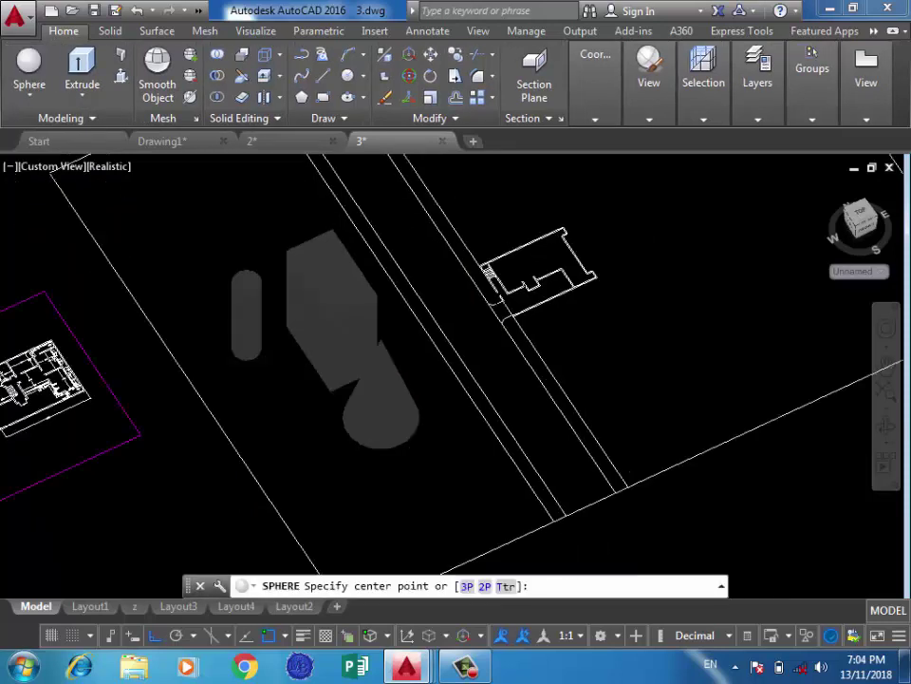
pyautogui.click(213, 217)
pyautogui.click(196, 225)
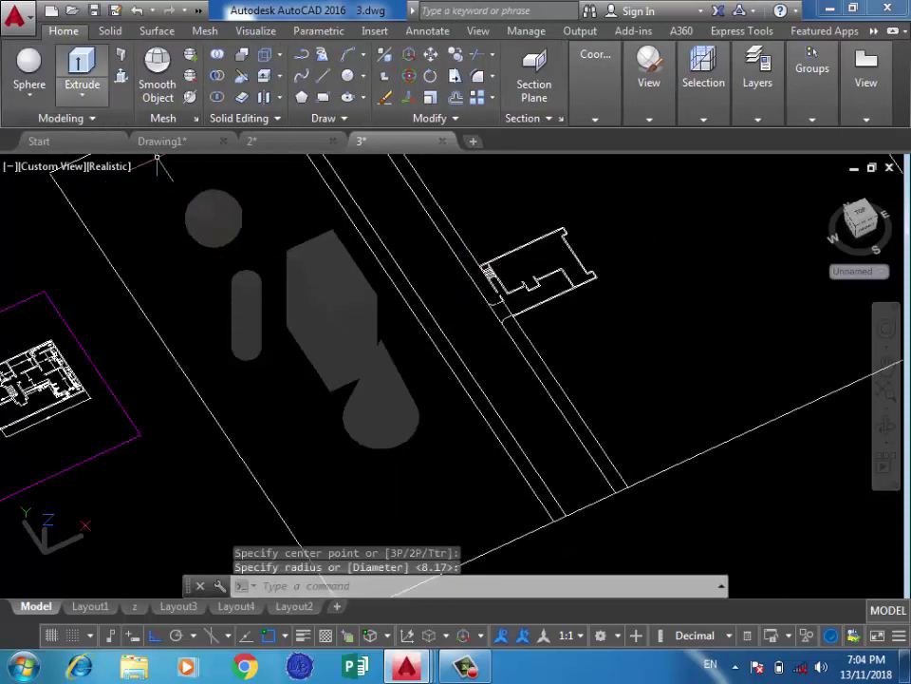
# Create a pyramid solid by picking base centre, radius and height
pyautogui.click(29, 93)
pyautogui.click(43, 269)
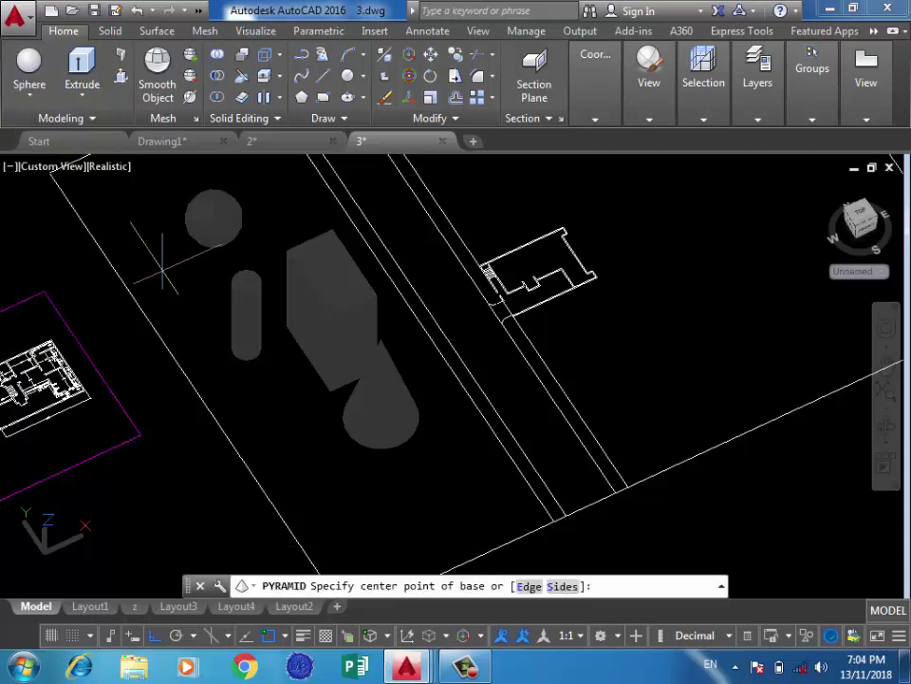
pyautogui.click(194, 277)
pyautogui.click(177, 285)
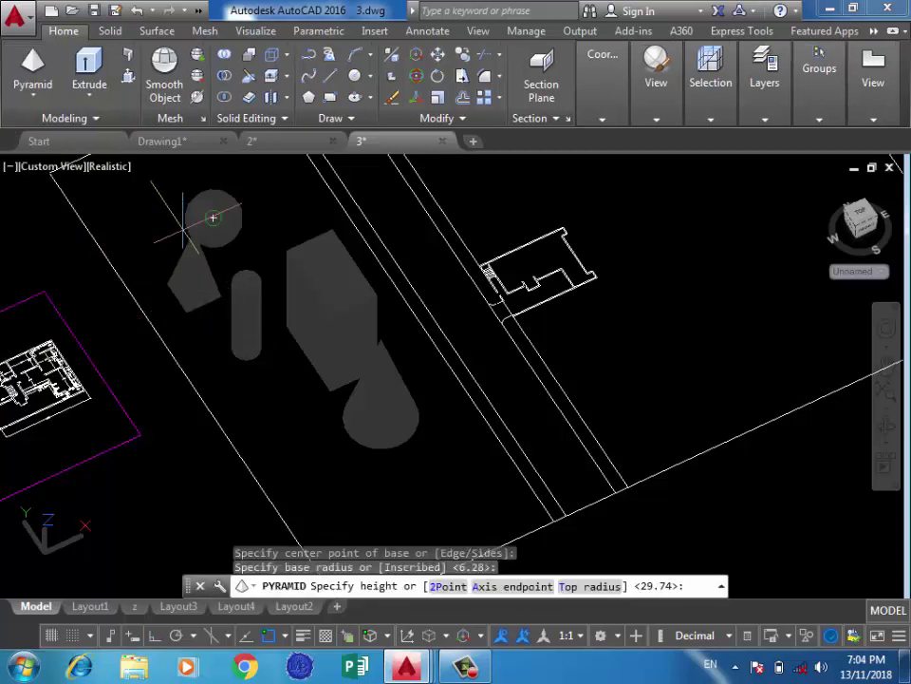
pyautogui.click(213, 217)
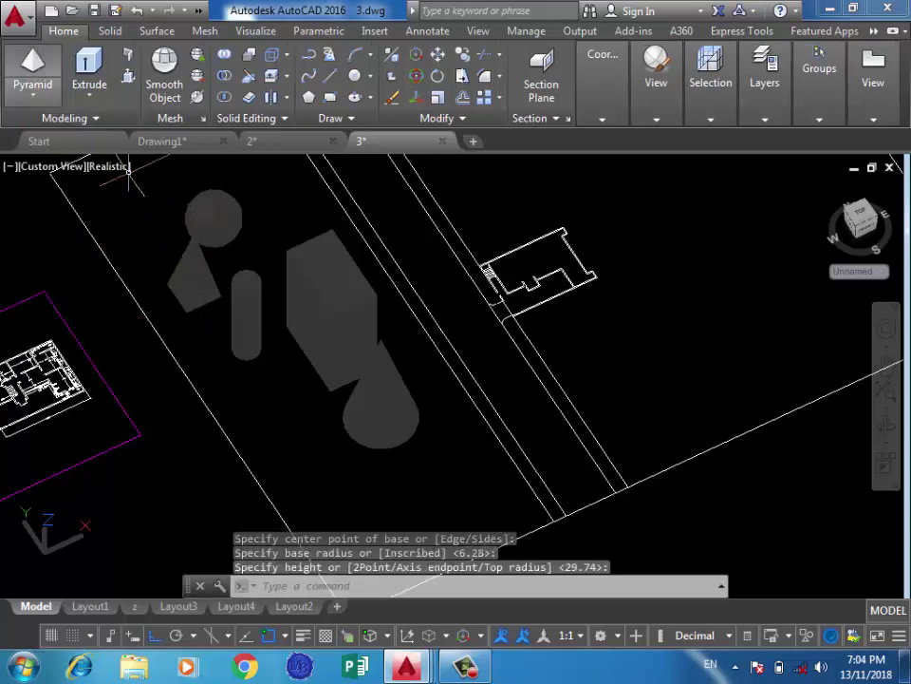
# Create a wedge solid from two base corners and a height
pyautogui.click(34, 94)
pyautogui.click(43, 303)
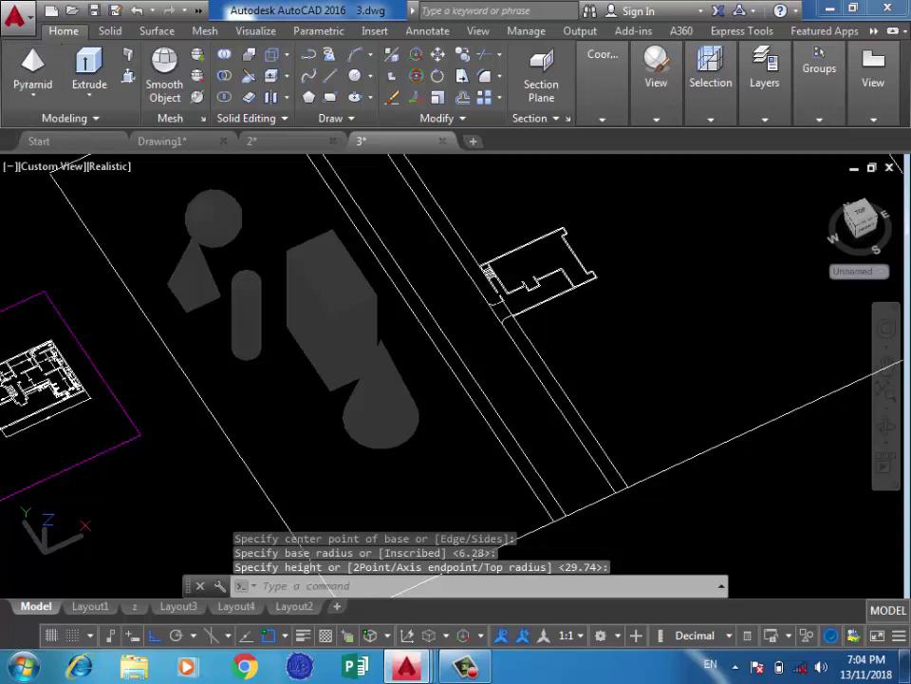
pyautogui.click(302, 415)
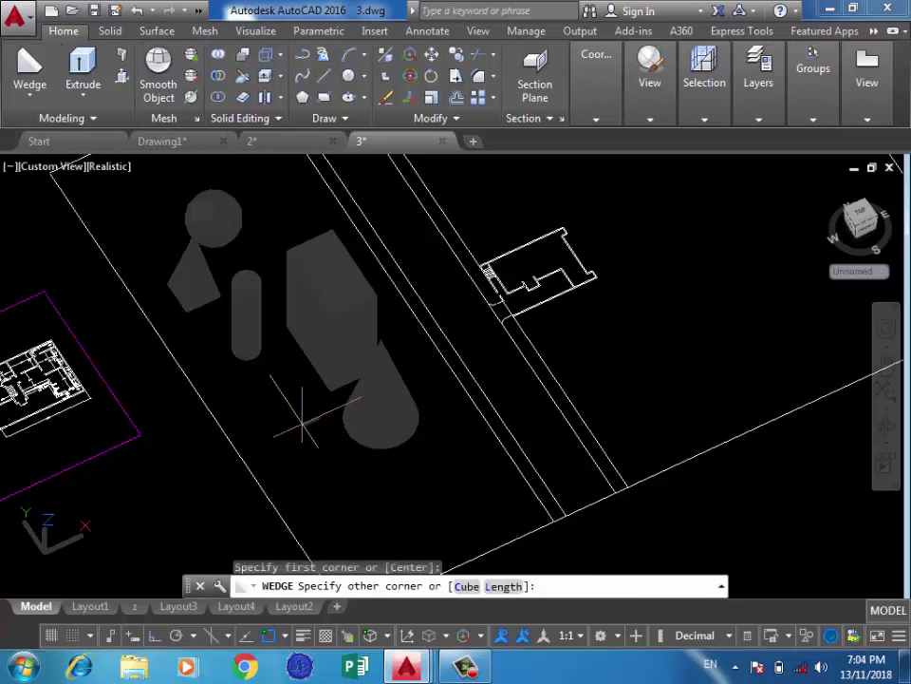
pyautogui.click(325, 484)
pyautogui.click(379, 416)
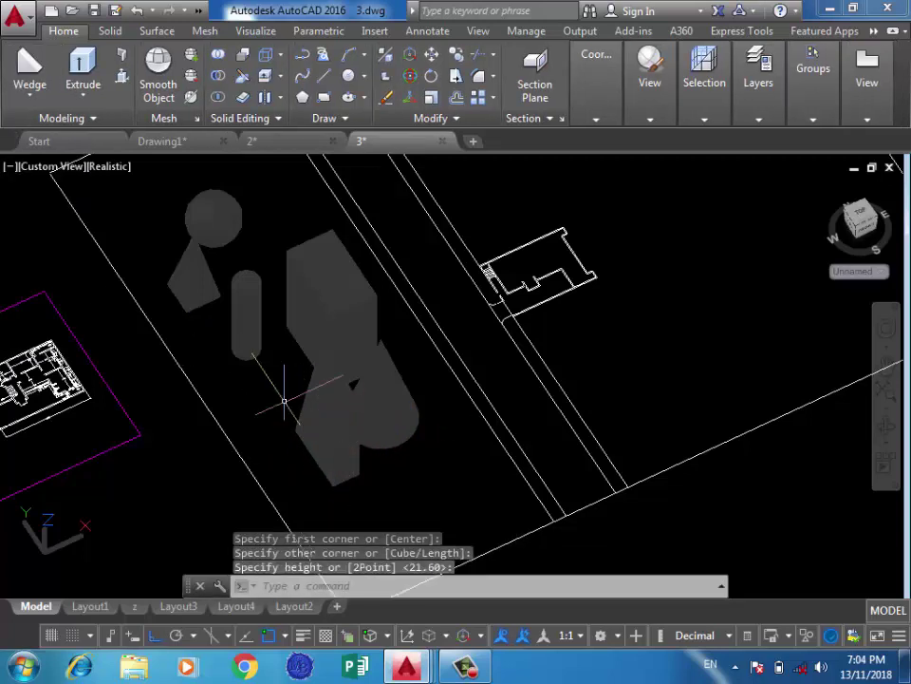
pyautogui.scroll(-5, 190, 379)
# Create a doughnut-shaped torus solid by picking its centre, radius and tube radius
pyautogui.click(29, 95)
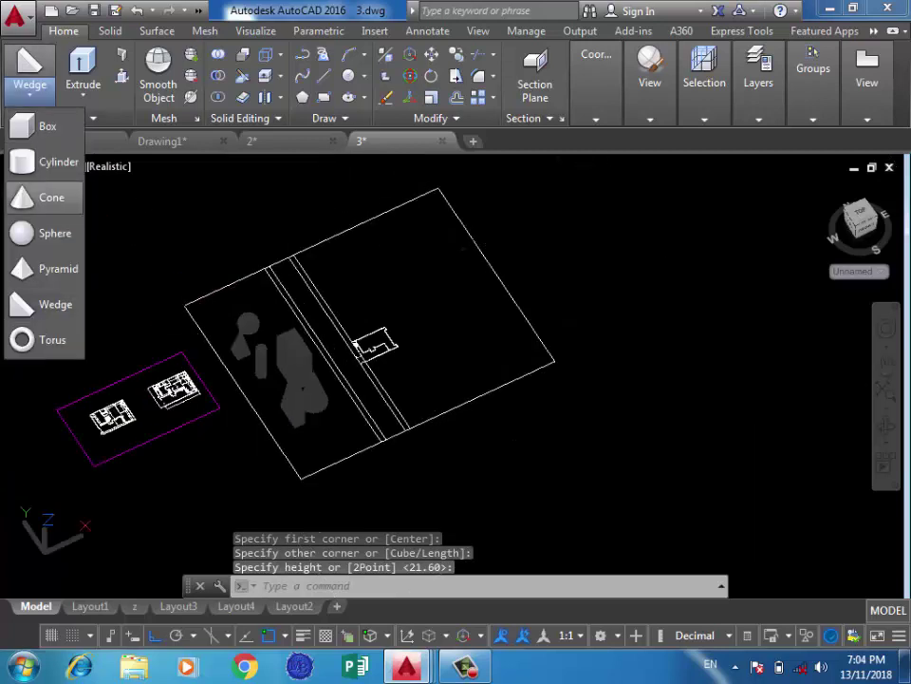
pyautogui.click(40, 340)
pyautogui.scroll(5, 116, 320)
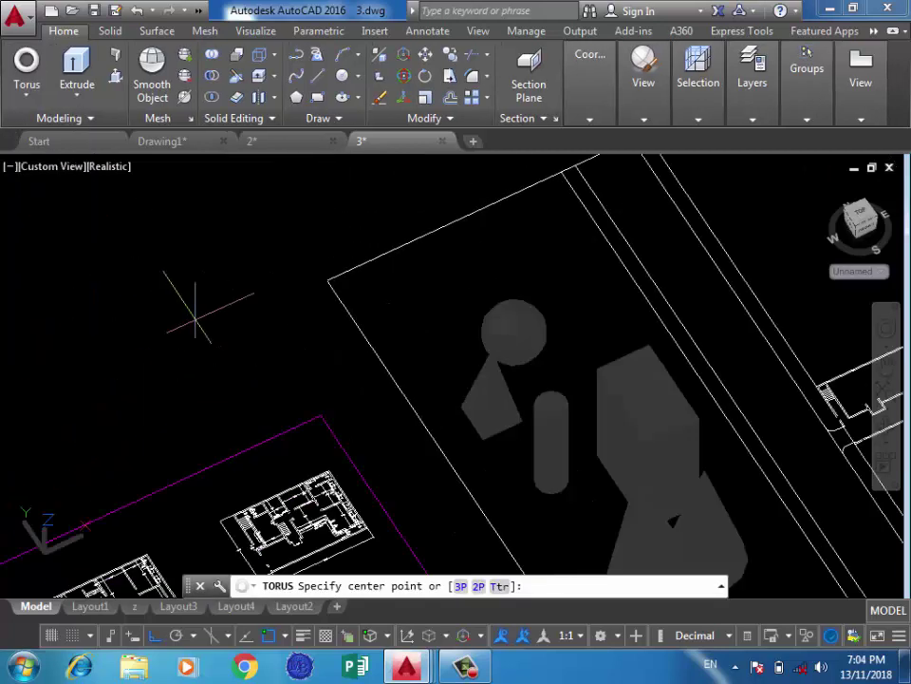
pyautogui.click(185, 325)
pyautogui.click(141, 370)
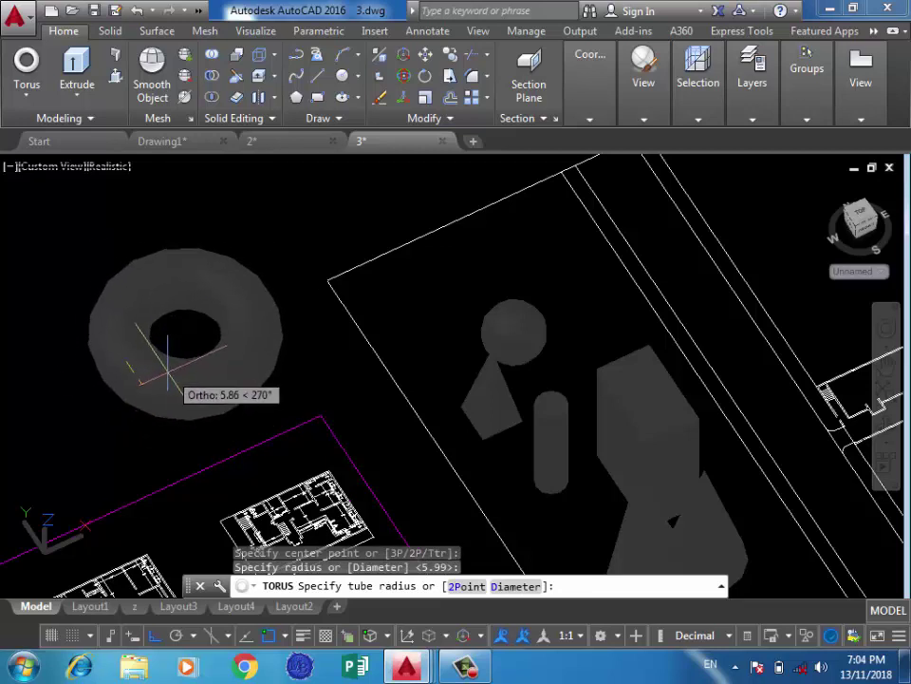
pyautogui.click(167, 370)
pyautogui.scroll(-1, 167, 370)
pyautogui.scroll(-2, 167, 370)
pyautogui.scroll(-2, 167, 370)
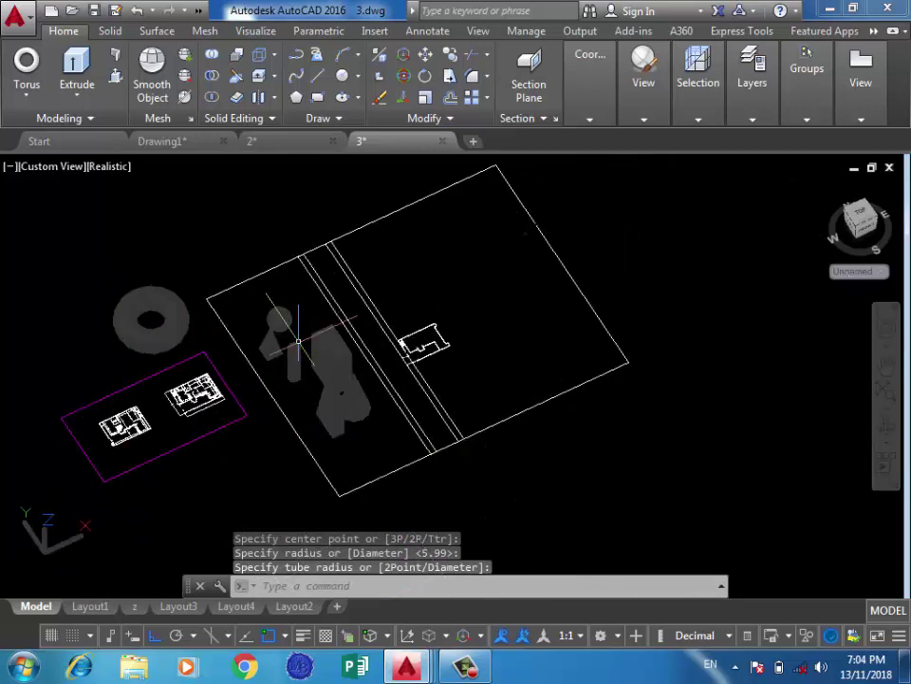
pyautogui.scroll(2, 322, 361)
pyautogui.click(272, 348)
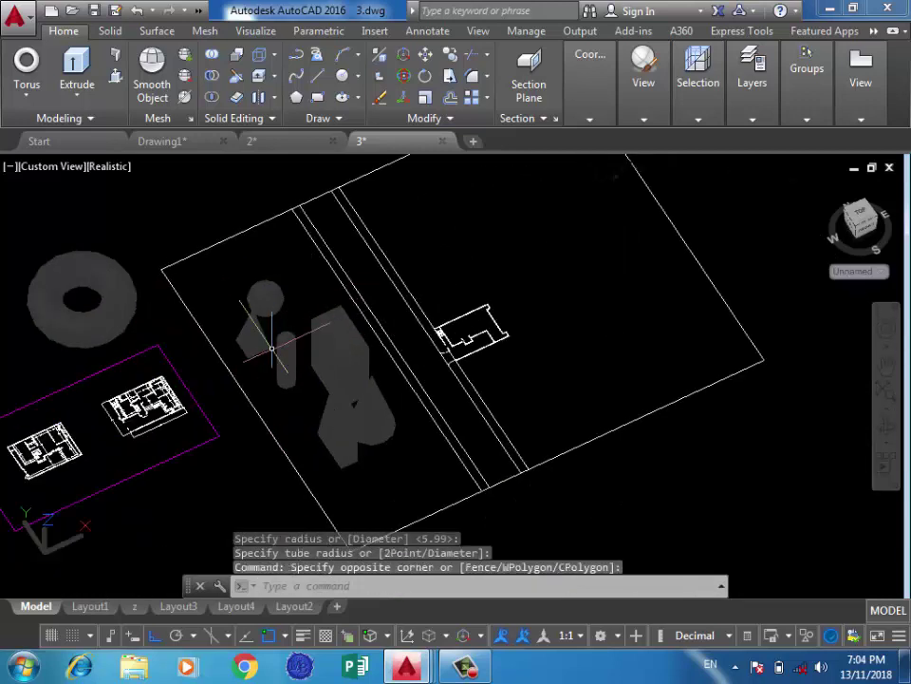
# Delete the window-selected solids, the tall box and the cones
pyautogui.click(307, 296)
pyautogui.press('Delete')
pyautogui.click(341, 352)
pyautogui.press('Delete')
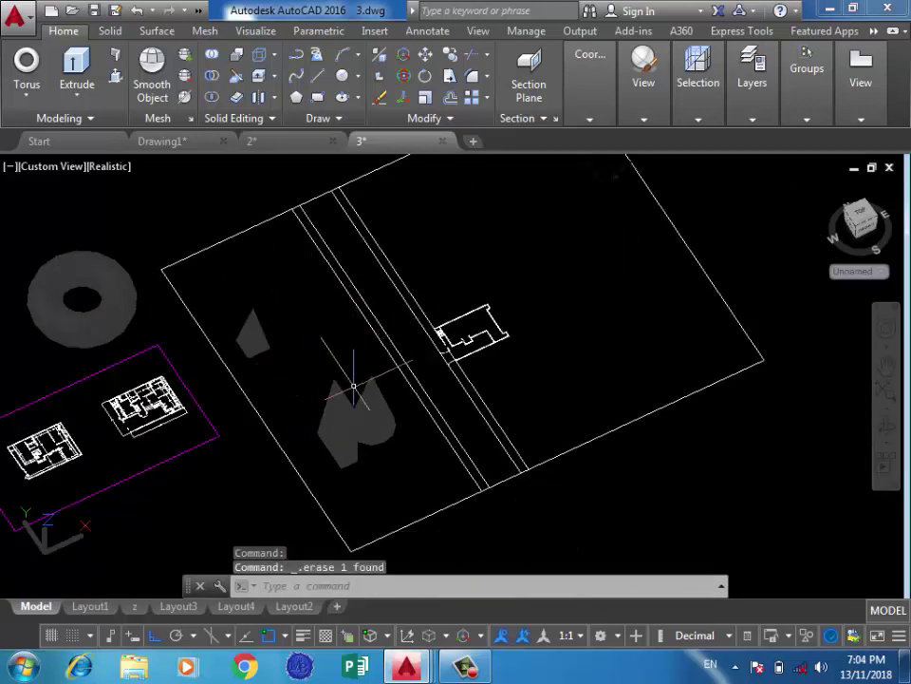
pyautogui.click(353, 384)
pyautogui.press('Delete')
# Delete the remaining pyramid and torus, leaving only site lines and plans
pyautogui.click(289, 318)
pyautogui.click(217, 273)
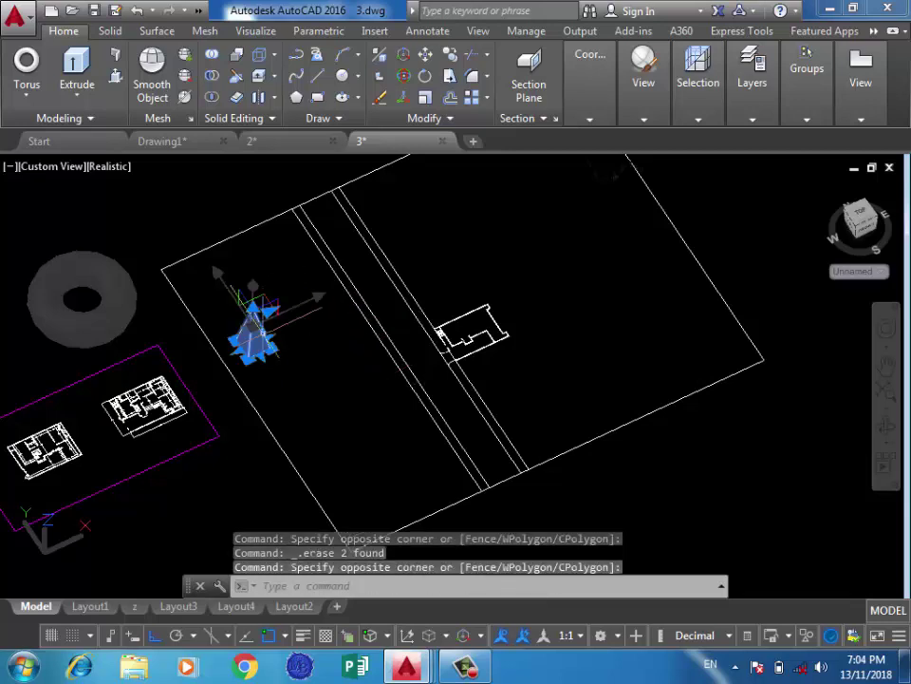
pyautogui.press('Delete')
pyautogui.click(104, 285)
pyautogui.press('Delete')
pyautogui.scroll(-3, 309, 345)
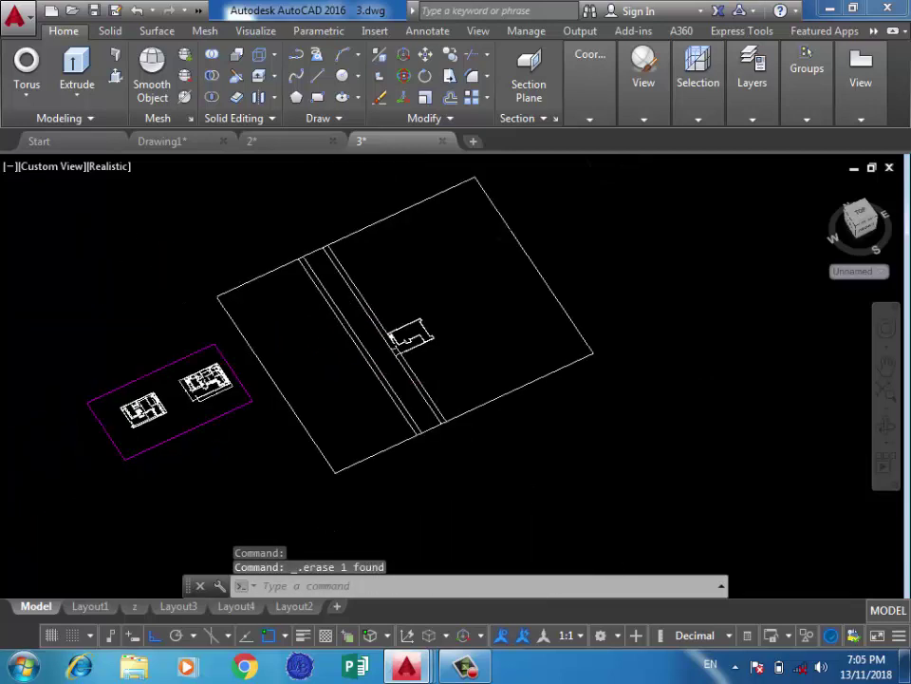
pyautogui.scroll(-2, 309, 345)
pyautogui.scroll(2, 237, 285)
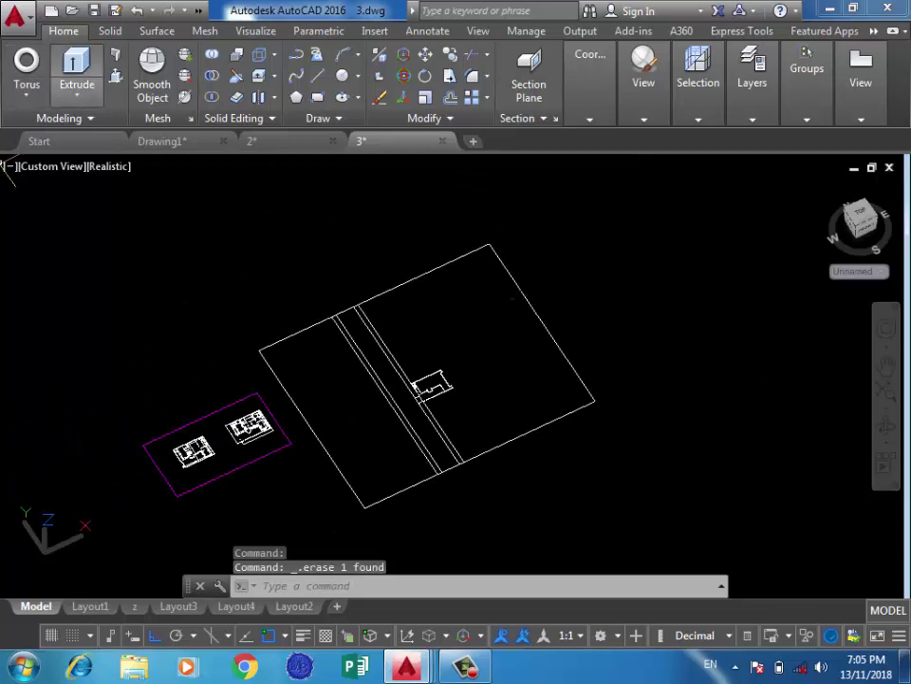
pyautogui.scroll(3, 209, 258)
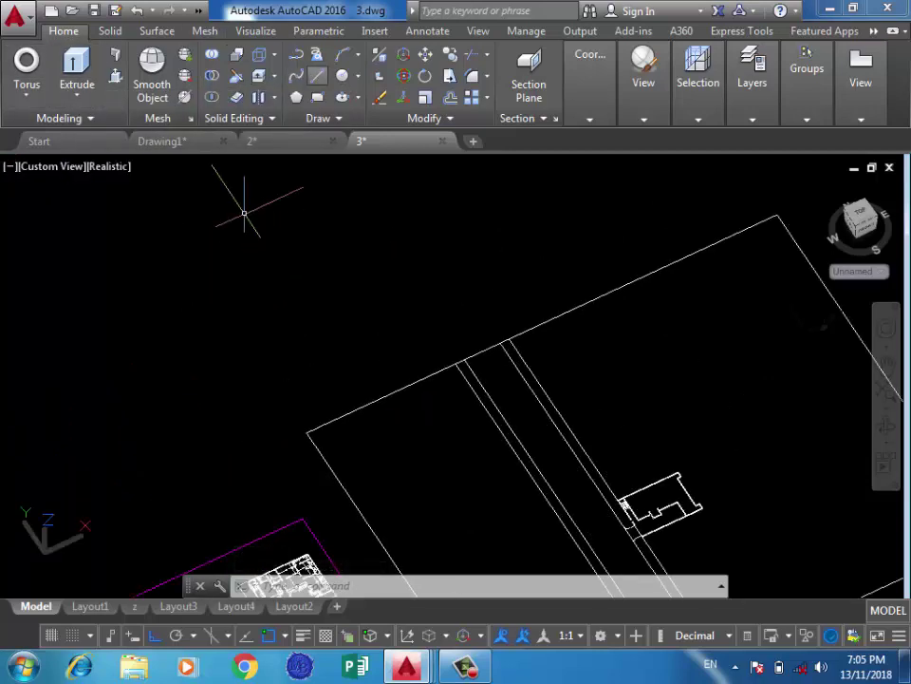
# Draw a small rectangle next to the site outline
pyautogui.click(317, 97)
pyautogui.click(355, 274)
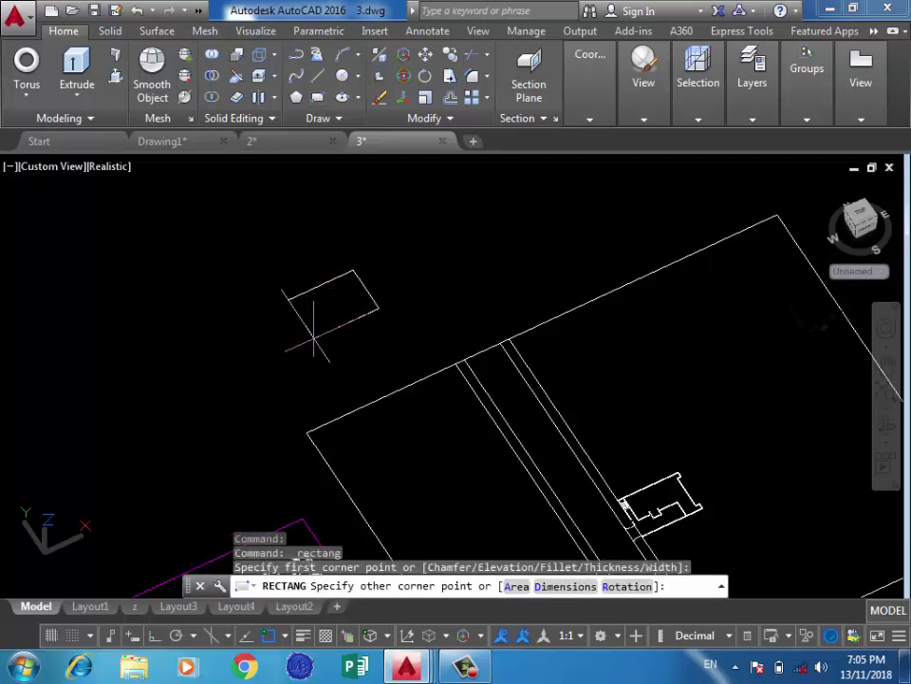
pyautogui.click(327, 342)
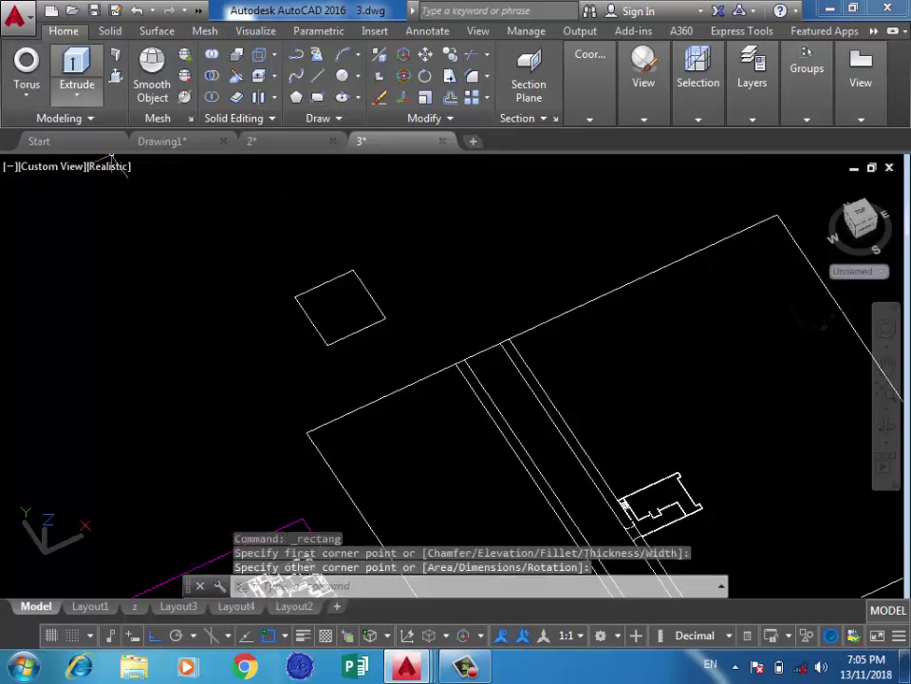
# Extrude the rectangle into a solid box
pyautogui.click(77, 72)
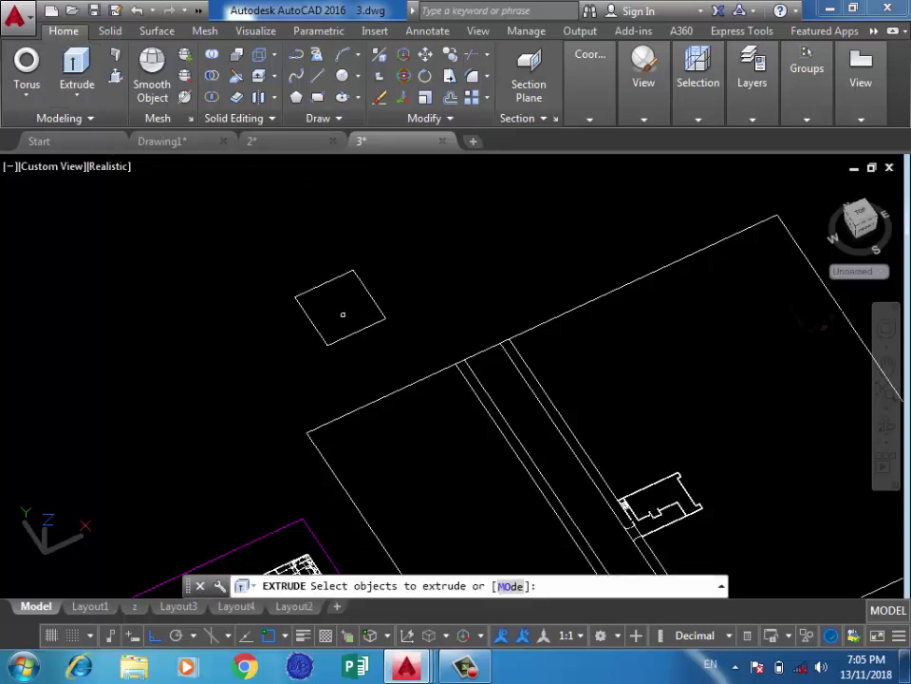
pyautogui.click(370, 296)
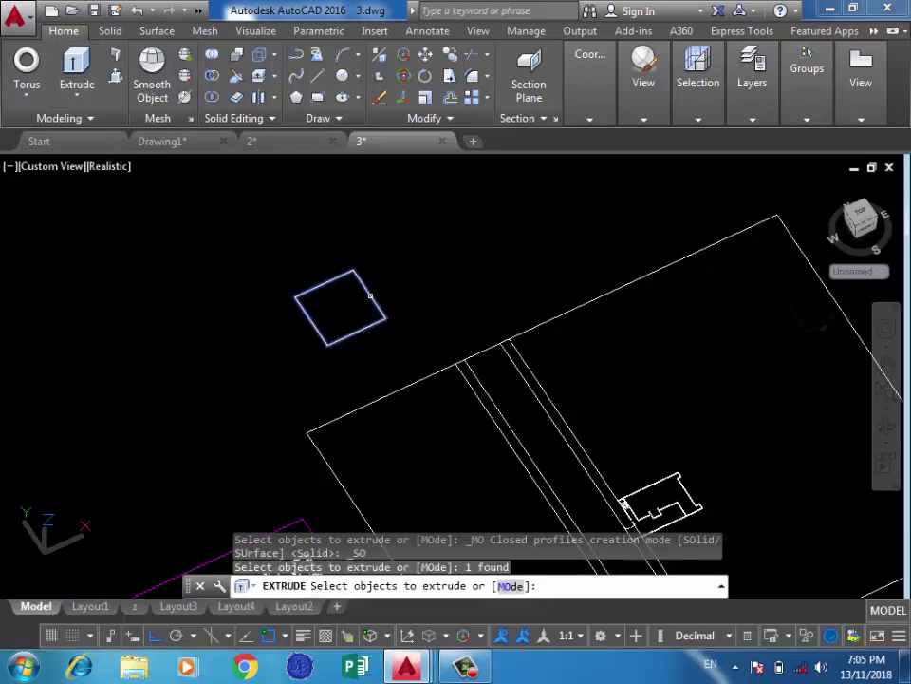
pyautogui.press('Return')
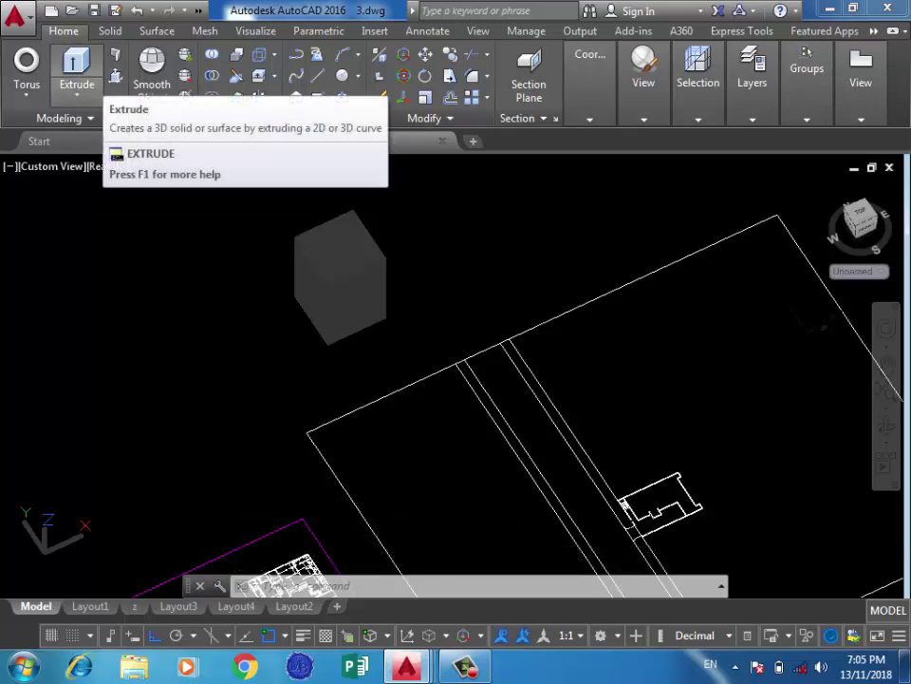
pyautogui.click(77, 93)
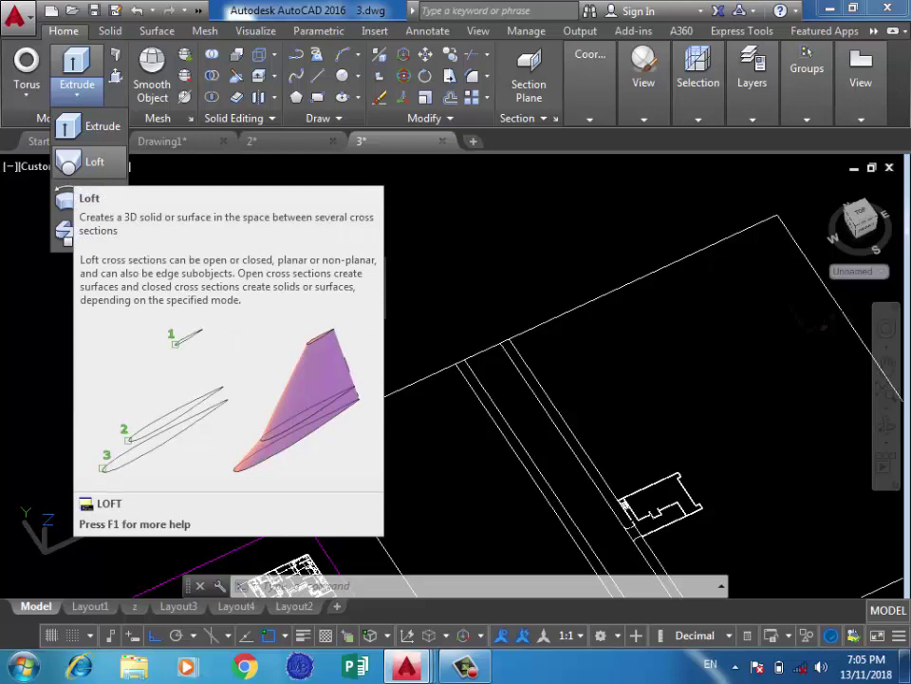
pyautogui.click(98, 308)
pyautogui.click(190, 301)
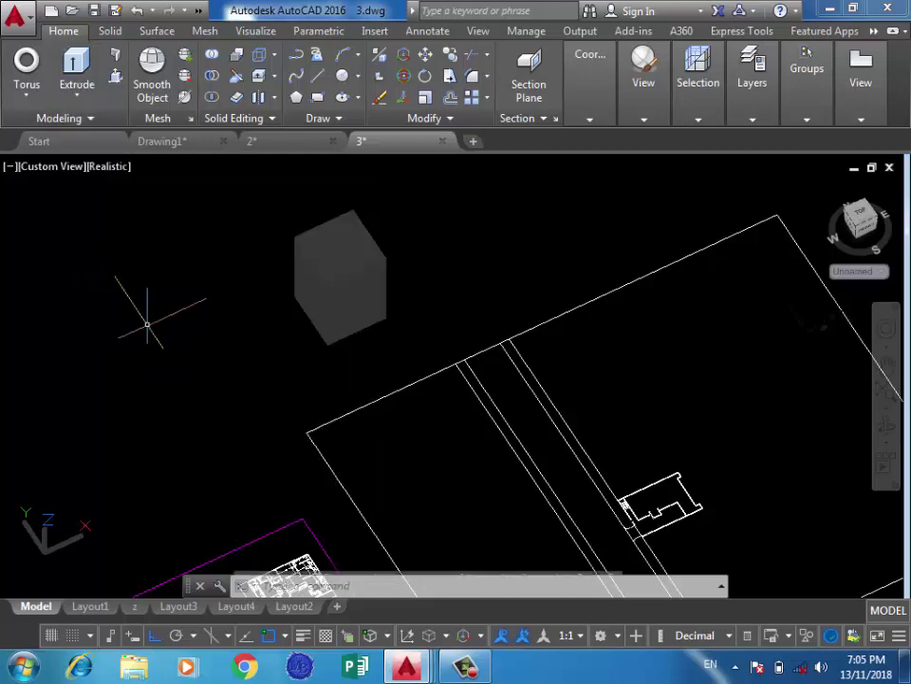
# Orbit the view down to a lower perspective on the new solid
pyautogui.keyDown('shift'); pyautogui.moveTo(147, 323); pyautogui.dragTo(386, 372, button='middle'); pyautogui.keyUp('shift')
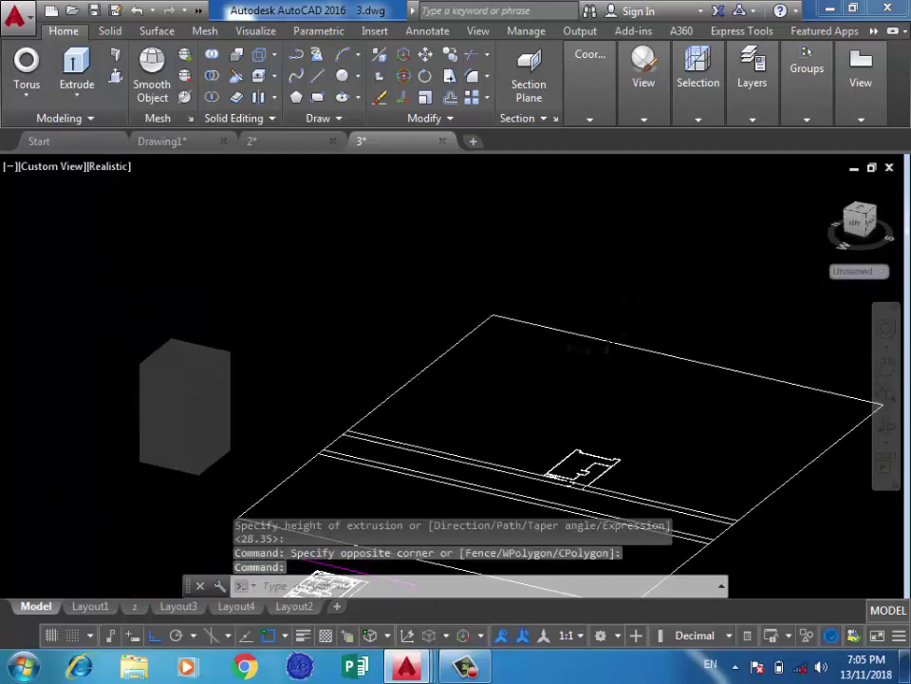
pyautogui.scroll(-3, 313, 370)
pyautogui.scroll(-1, 126, 397)
pyautogui.scroll(3, 244, 413)
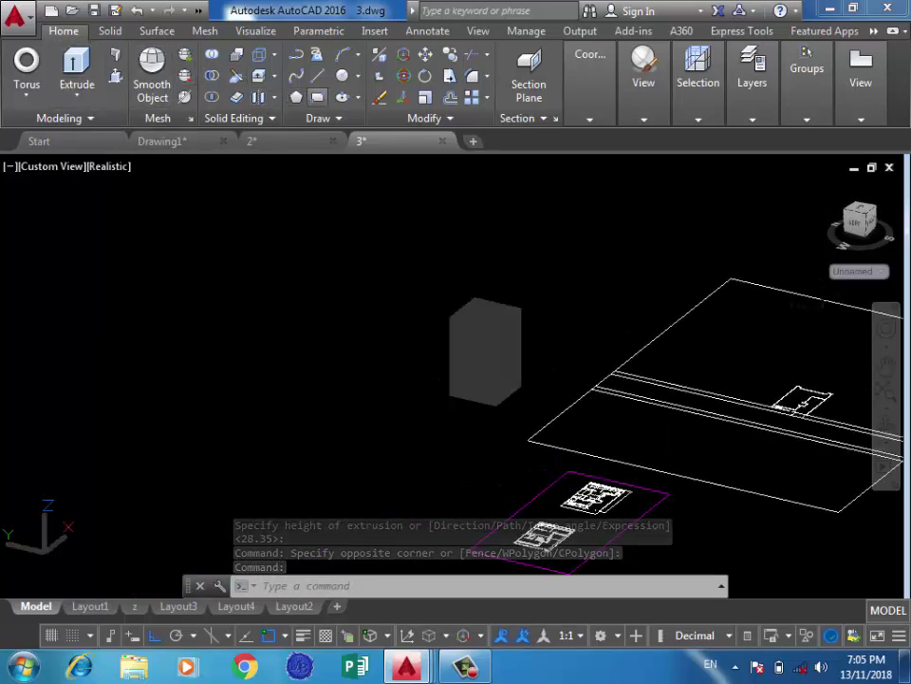
# Draw a new flat rectangle near the site
pyautogui.click(317, 97)
pyautogui.click(332, 411)
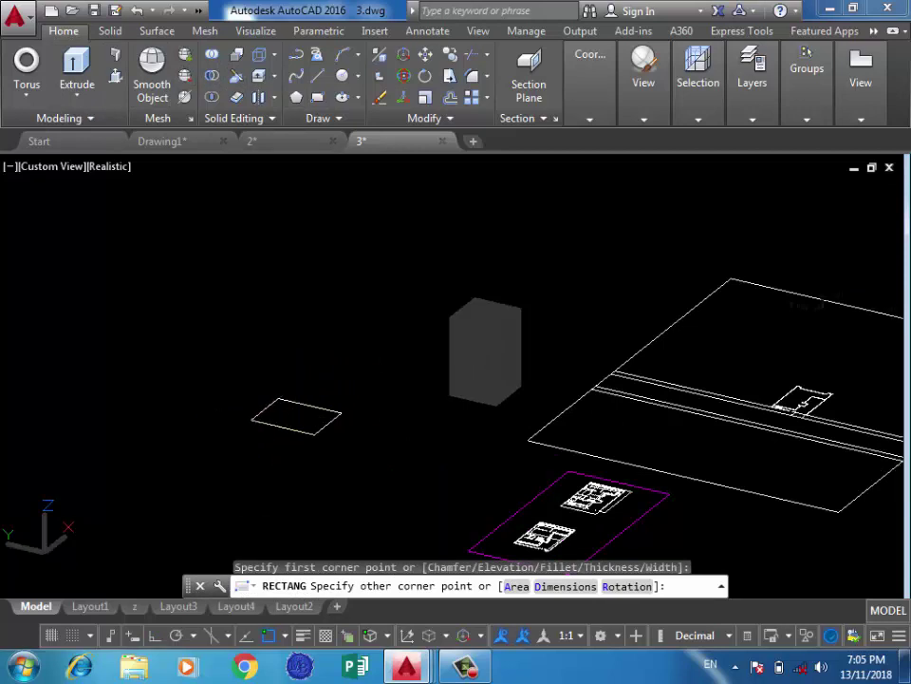
pyautogui.click(252, 418)
pyautogui.scroll(2, 252, 421)
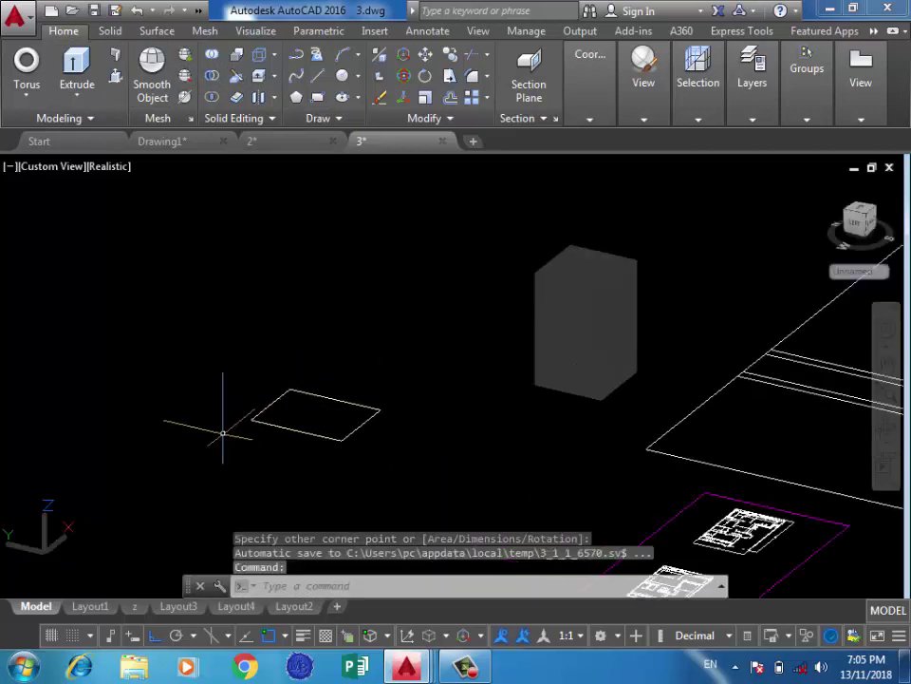
pyautogui.scroll(3, 256, 415)
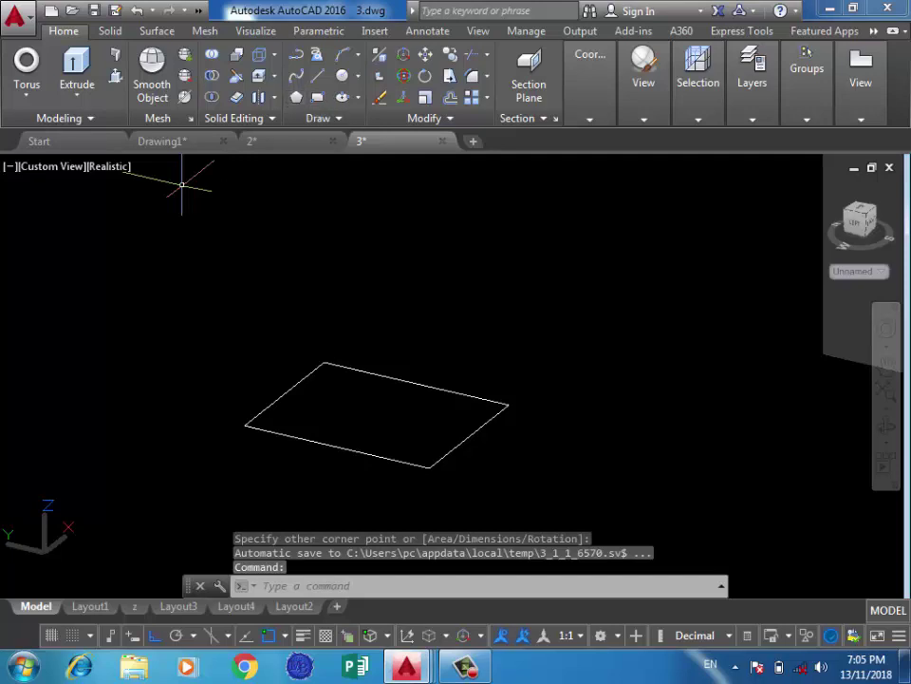
# Draw an inscribed 8-sided polygon centred inside the rectangle
pyautogui.click(317, 97)
pyautogui.click(296, 97)
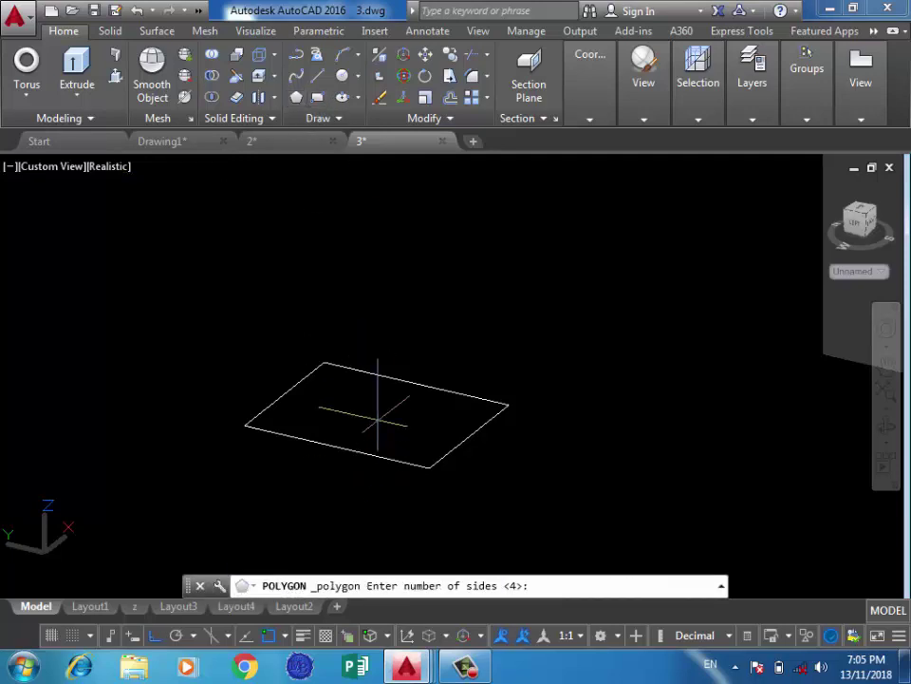
pyautogui.write('8')
pyautogui.press('Return')
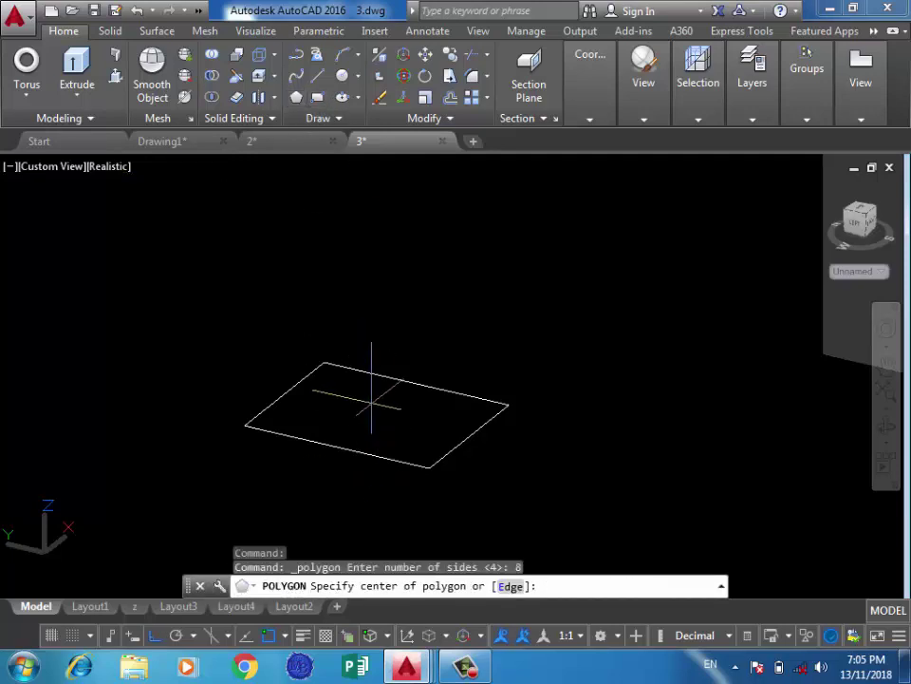
pyautogui.click(380, 412)
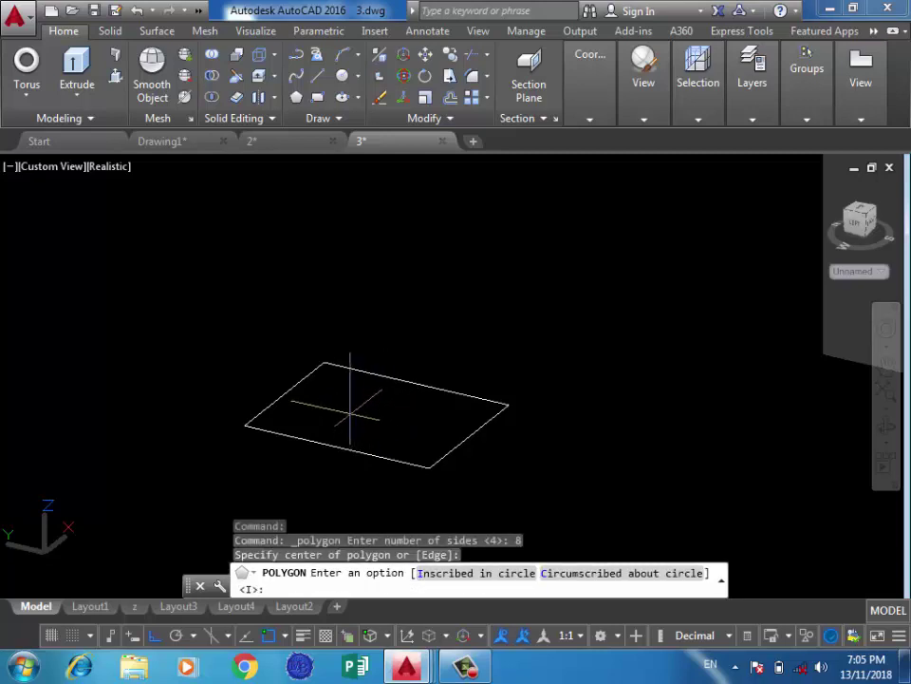
pyautogui.press('Return')
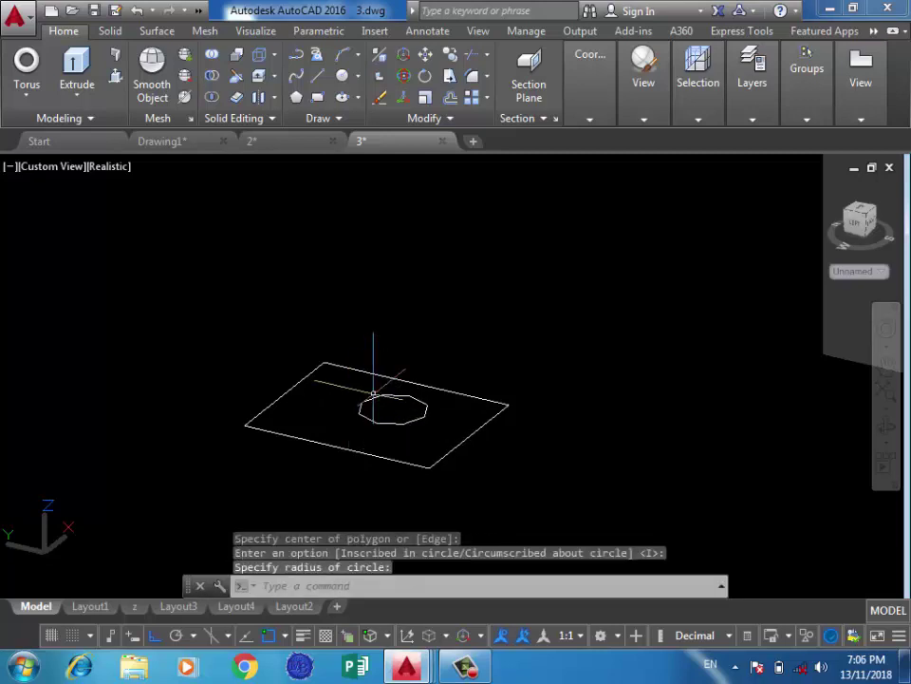
pyautogui.click(374, 393)
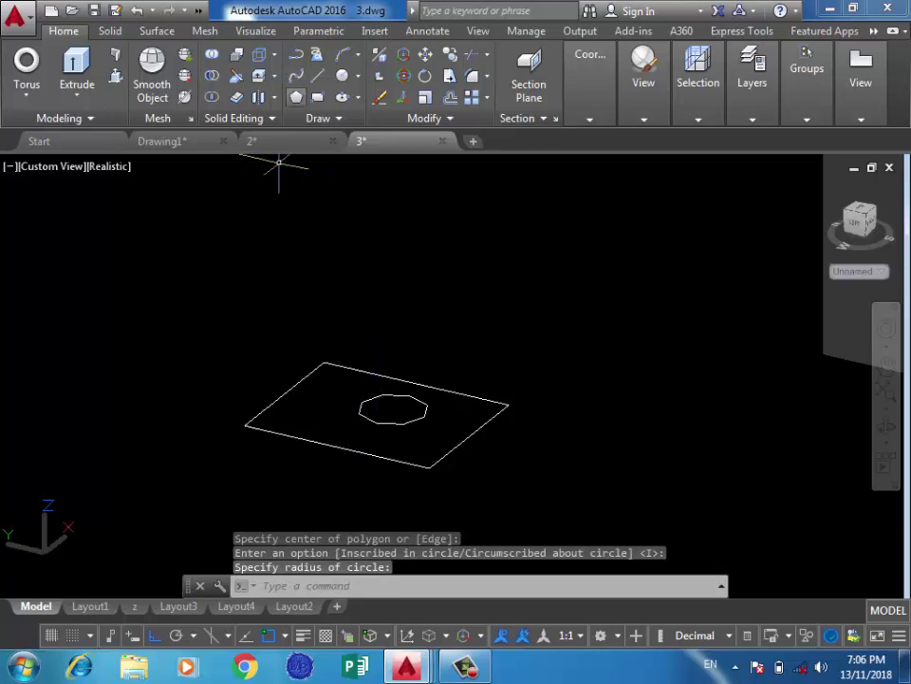
pyautogui.click(342, 76)
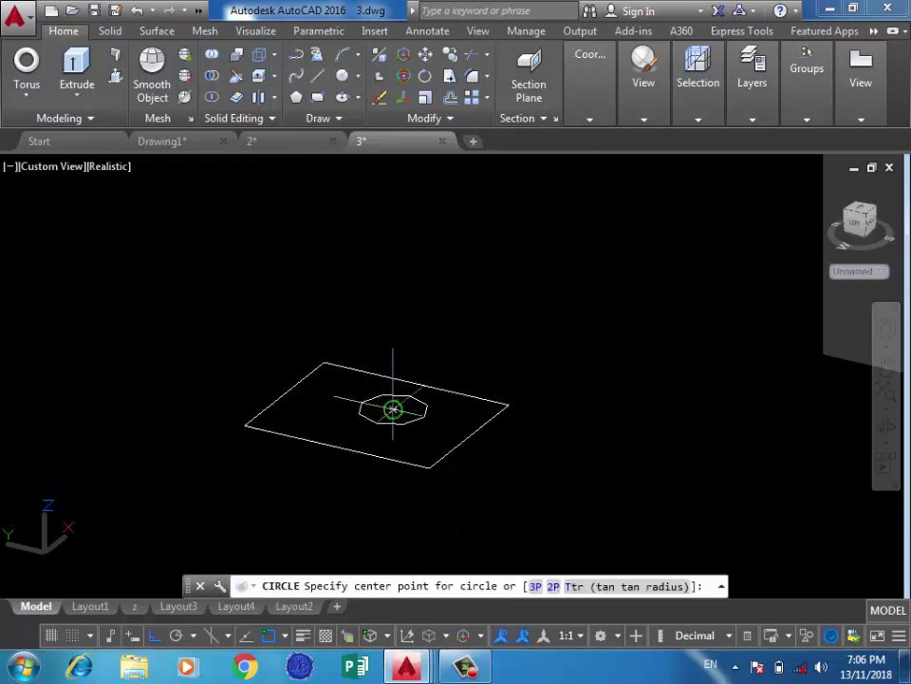
# Draw a large circle centred on the octagon and lift it high above the rectangle
pyautogui.click(393, 408)
pyautogui.click(581, 399)
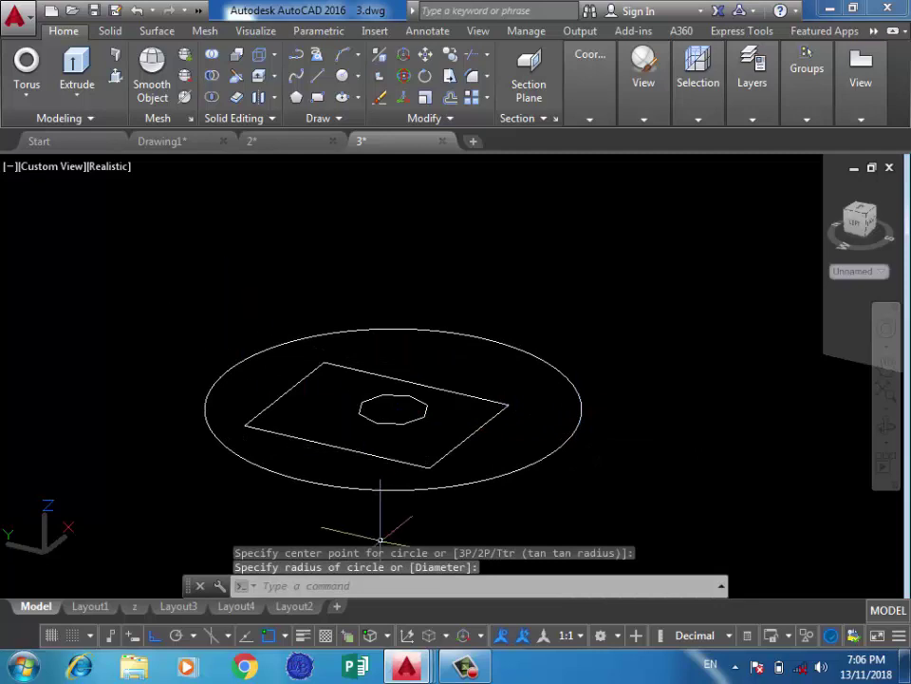
pyautogui.click(368, 490)
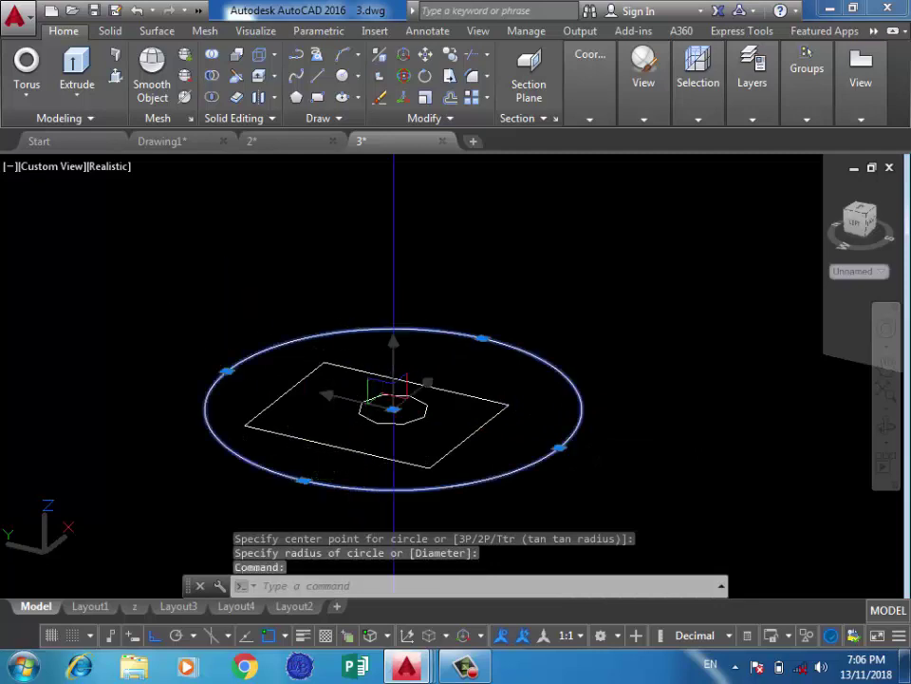
pyautogui.click(393, 409)
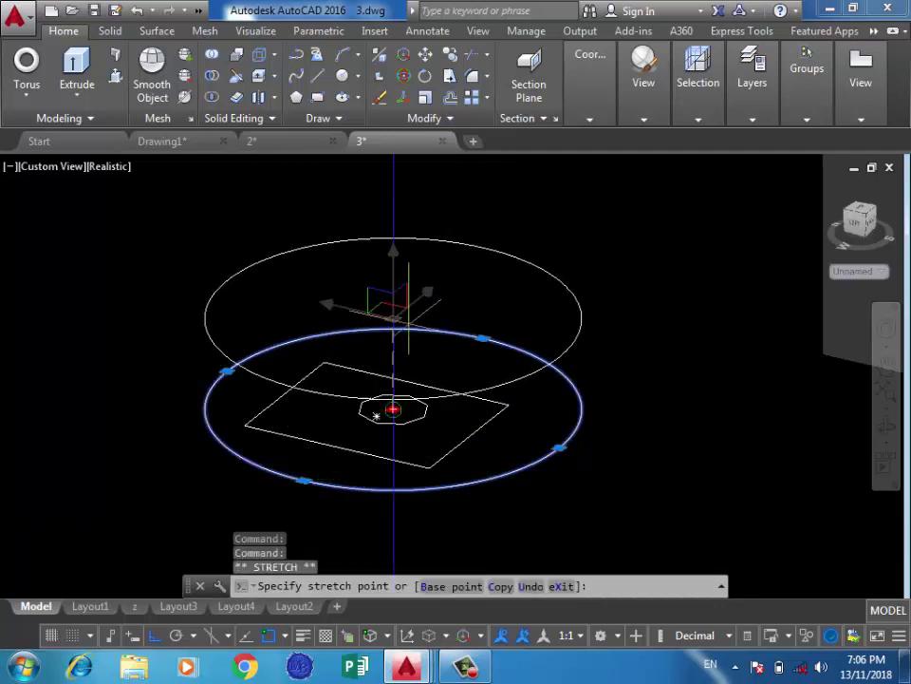
pyautogui.press('Escape')
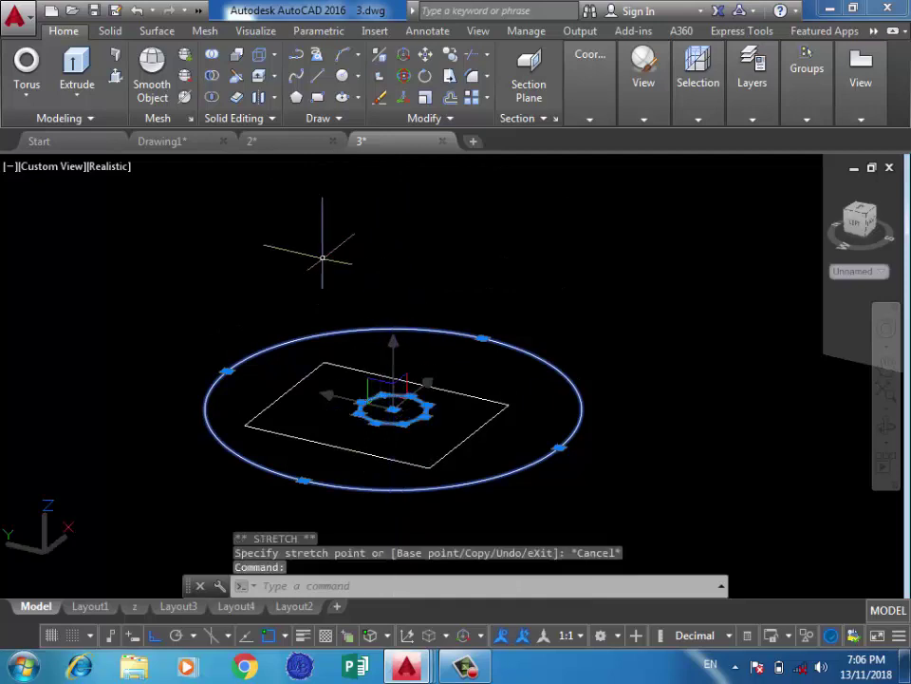
pyautogui.press('Escape')
pyautogui.click(339, 299)
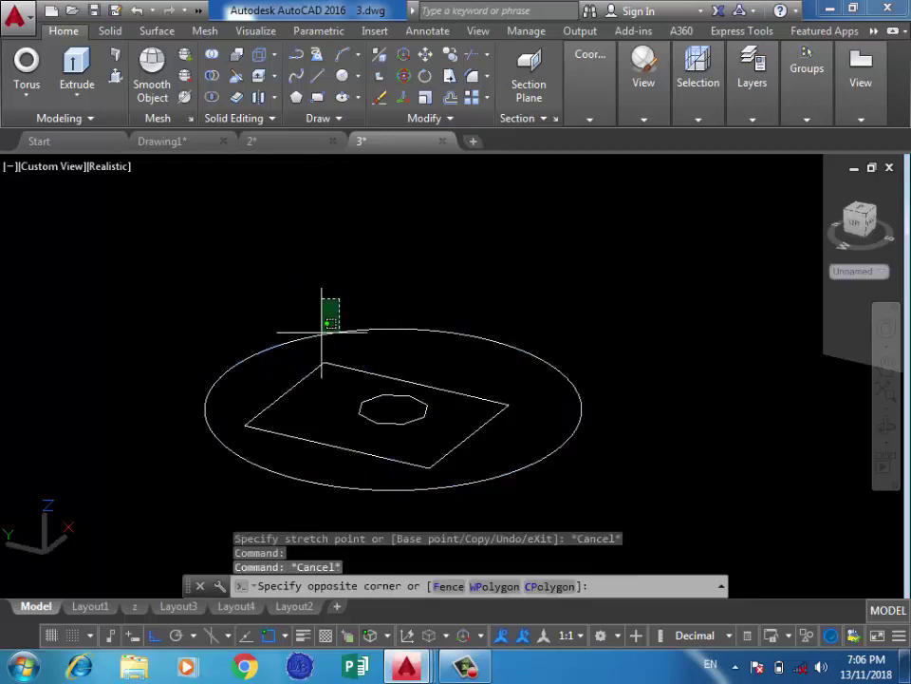
pyautogui.click(378, 333)
pyautogui.click(393, 409)
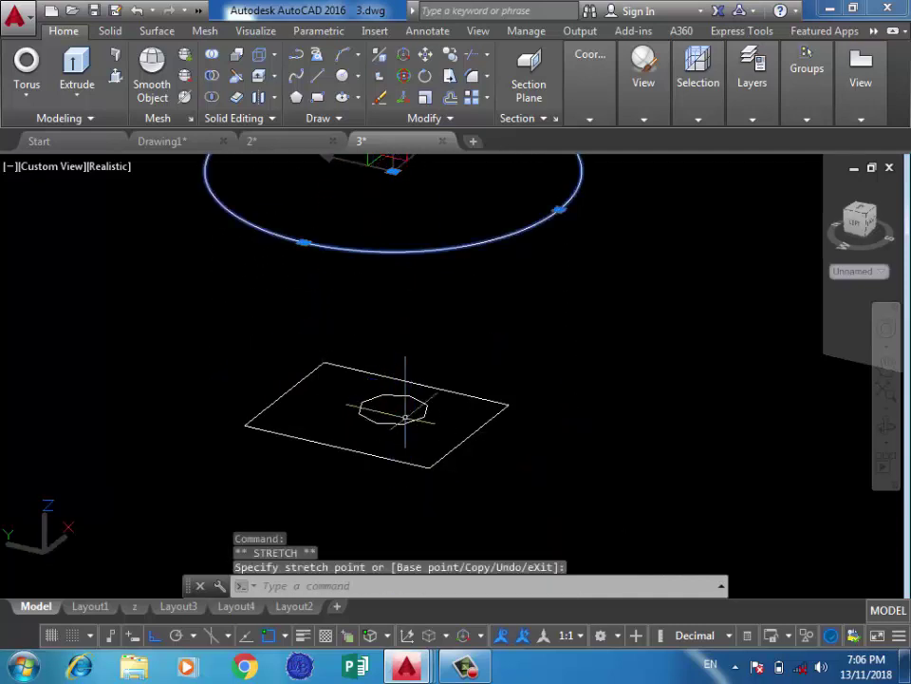
pyautogui.press('Escape')
# Raise the octagon so it sits between the rectangle and the circle
pyautogui.click(407, 416)
pyautogui.click(404, 339)
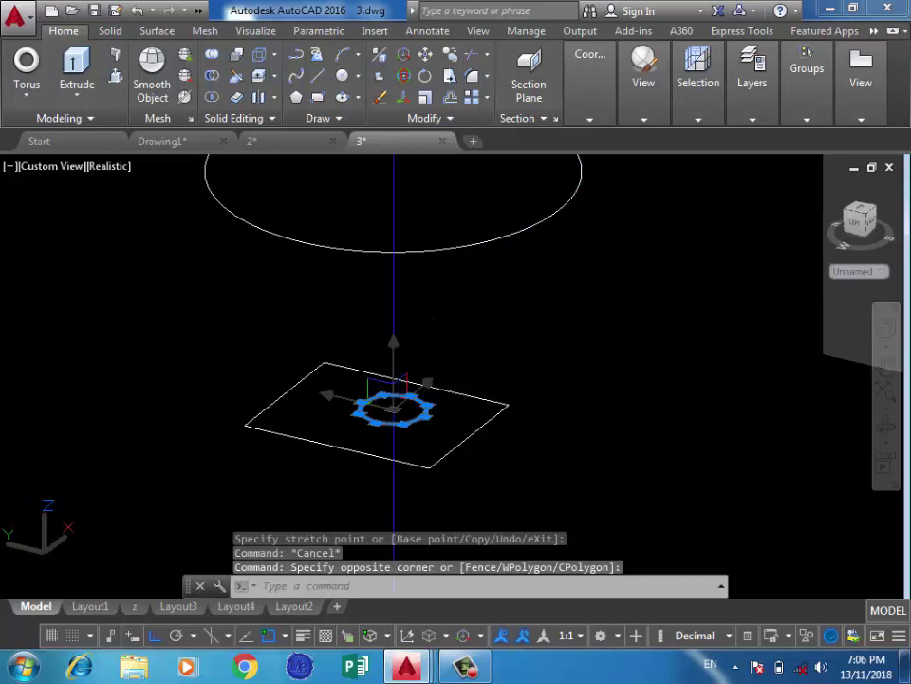
pyautogui.click(393, 409)
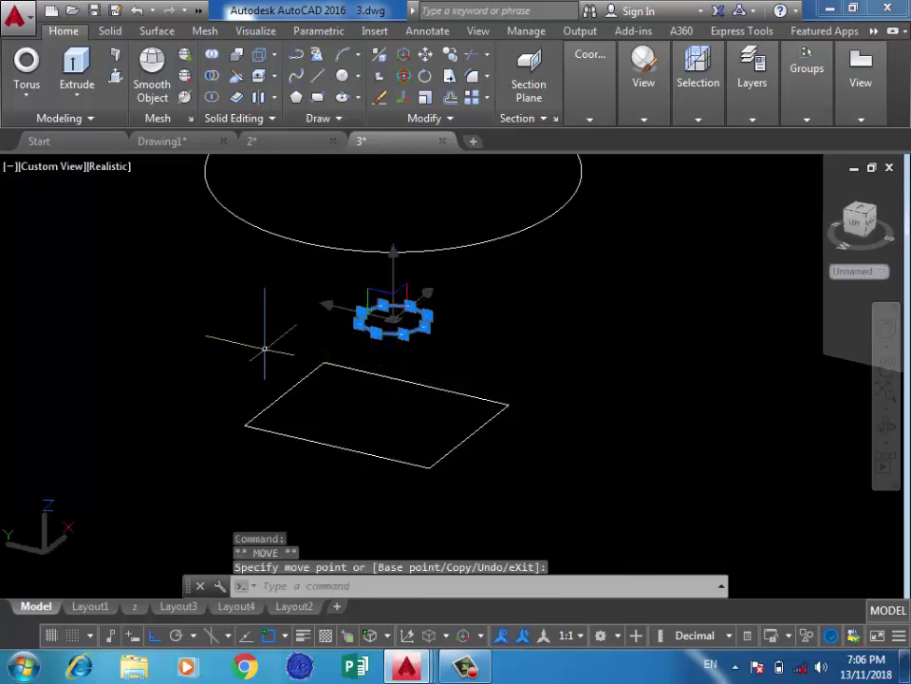
pyautogui.scroll(-5, 264, 348)
pyautogui.scroll(2, 198, 265)
pyautogui.press('Escape')
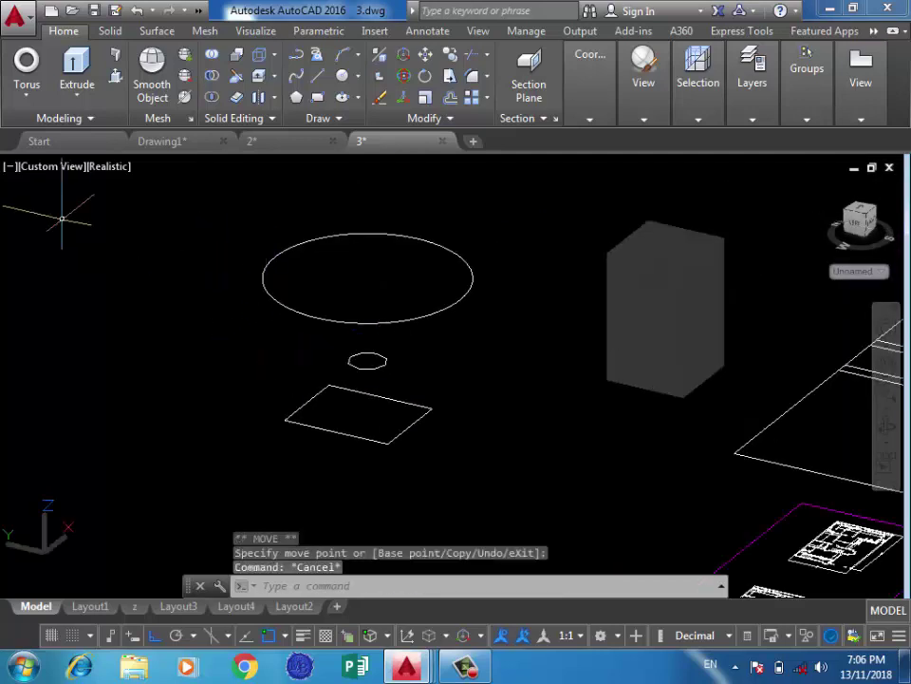
# Try a loft through the rectangle, octagon and circle, check its fitting options, then cancel
pyautogui.click(77, 92)
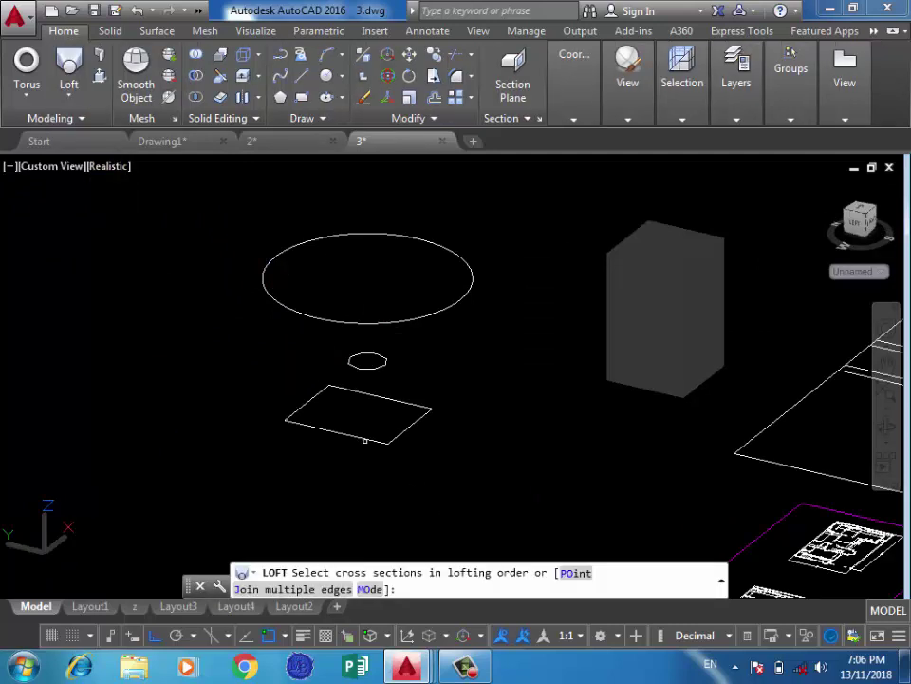
pyautogui.click(360, 437)
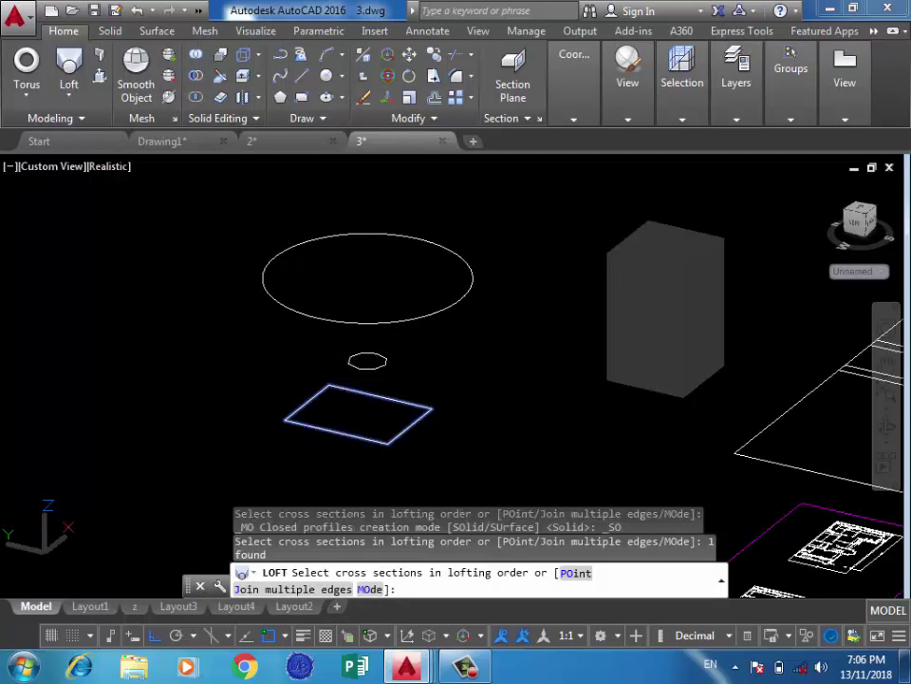
pyautogui.click(368, 355)
pyautogui.click(361, 303)
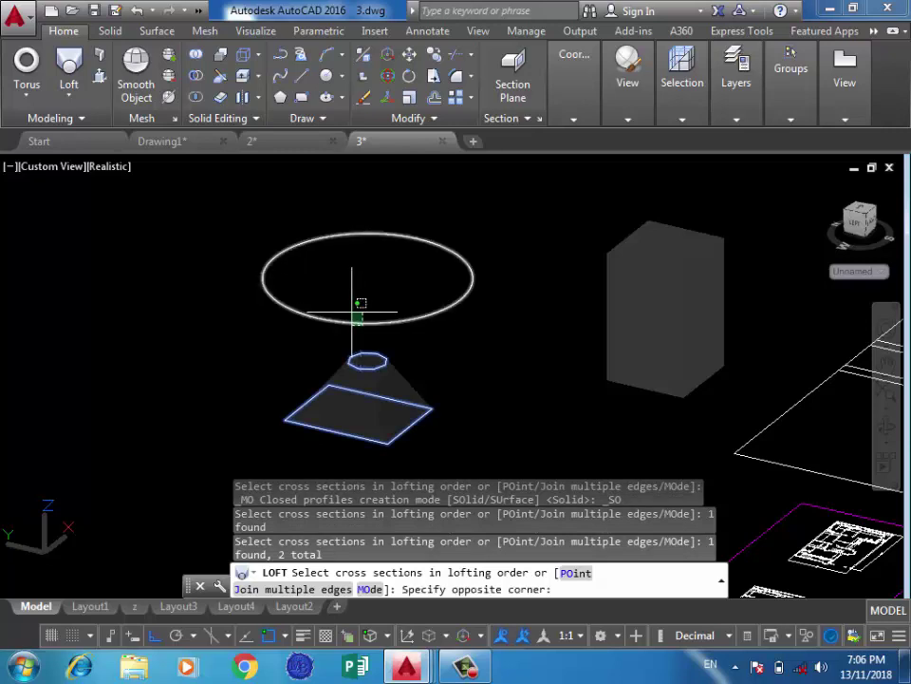
pyautogui.click(296, 317)
pyautogui.press('Return')
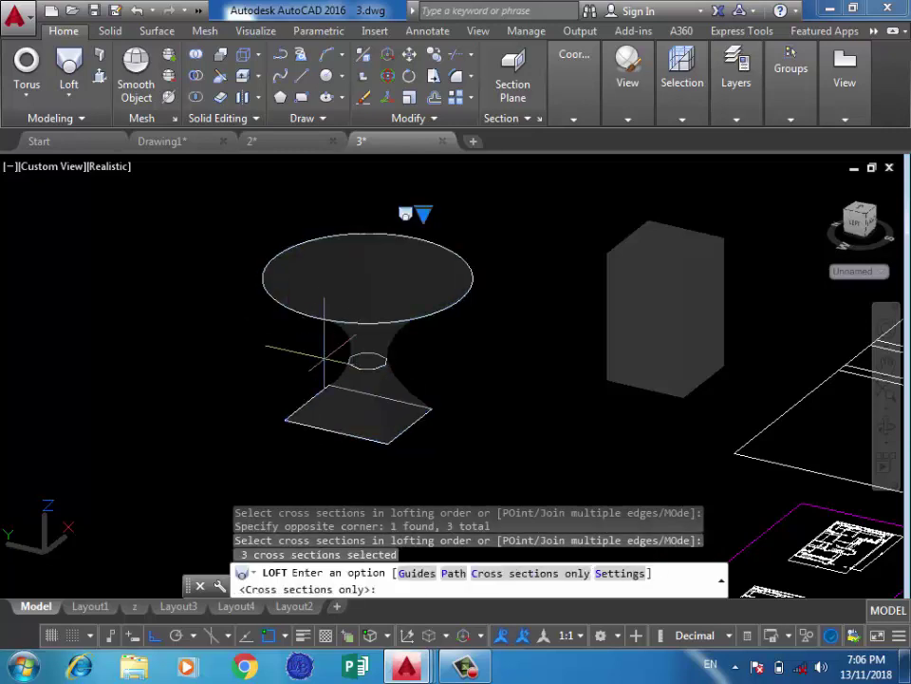
pyautogui.keyDown('shift'); pyautogui.moveTo(258, 353); pyautogui.dragTo(314, 365, button='middle'); pyautogui.keyUp('shift')
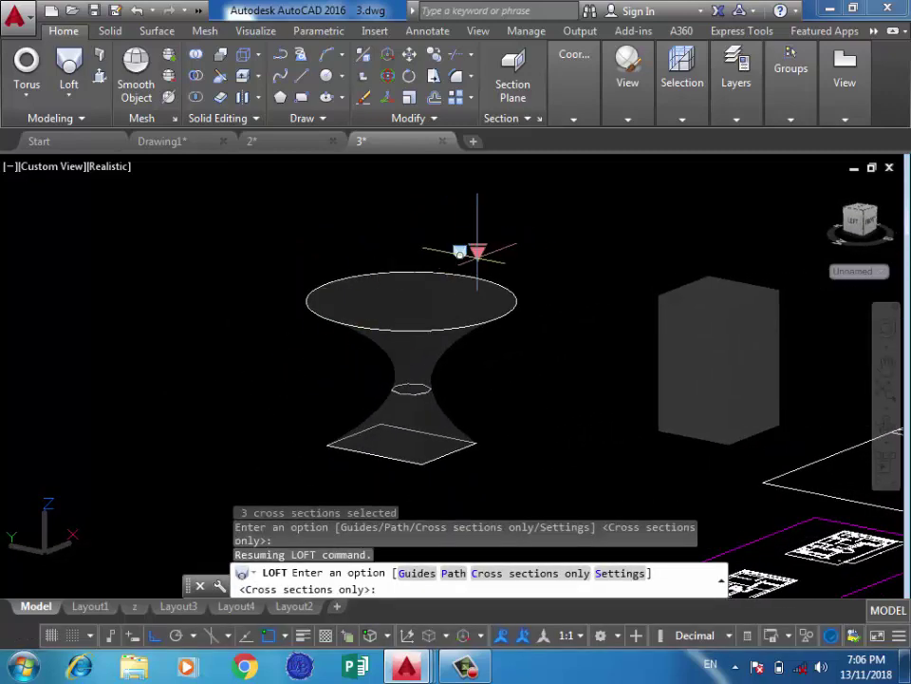
pyautogui.click(477, 251)
pyautogui.press('Escape')
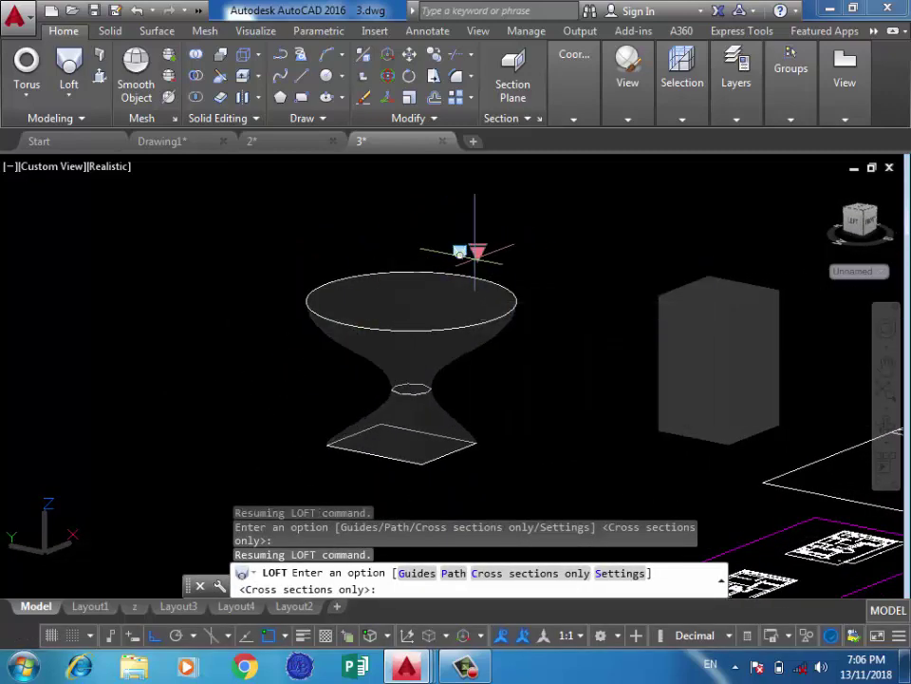
pyautogui.click(477, 251)
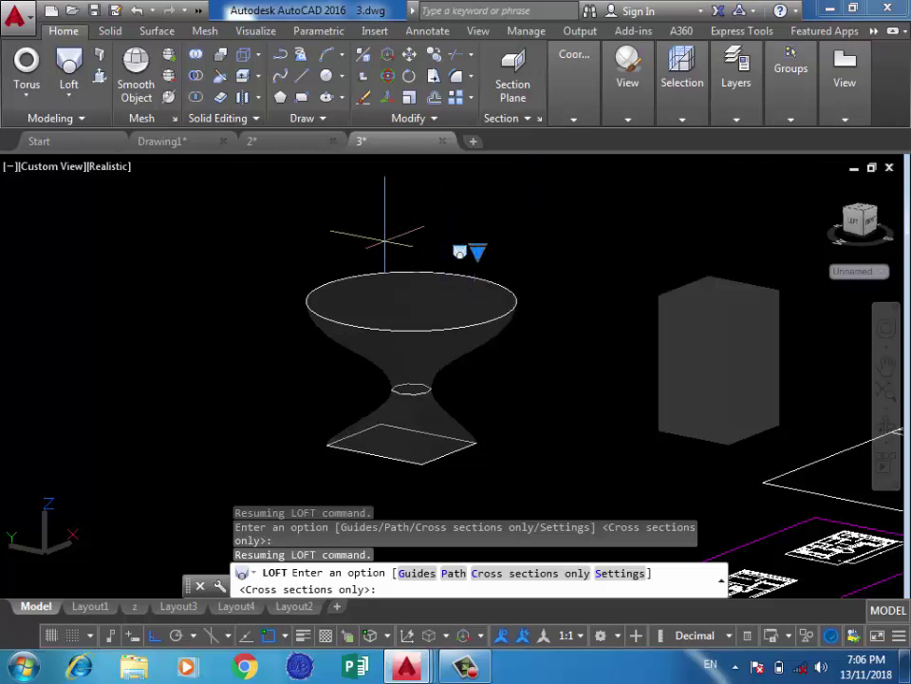
pyautogui.press('Escape')
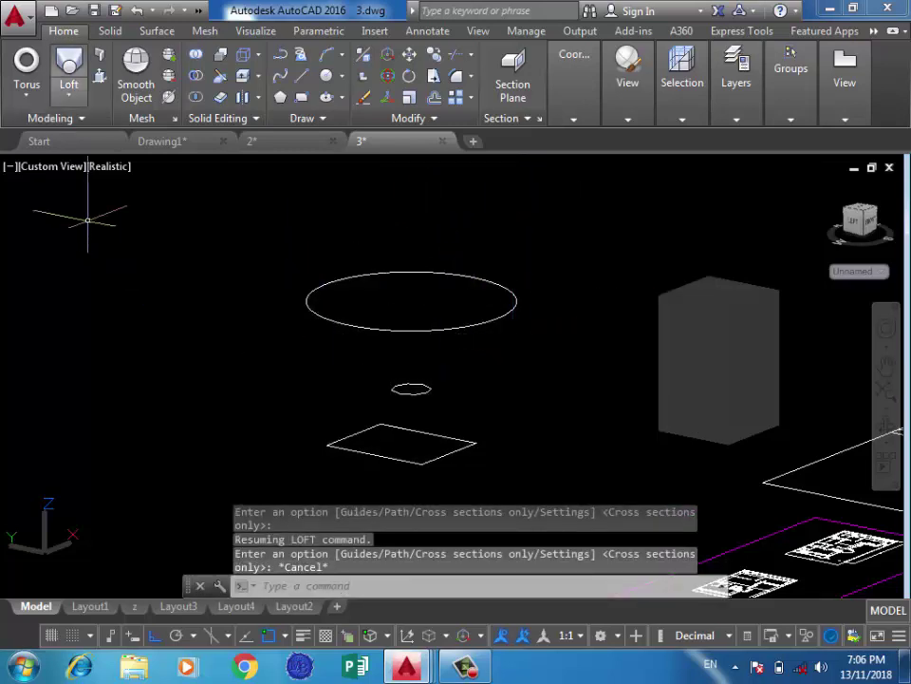
# Loft the rectangle, octagon and large circle in order, using cross sections only
pyautogui.click(68, 74)
pyautogui.click(436, 453)
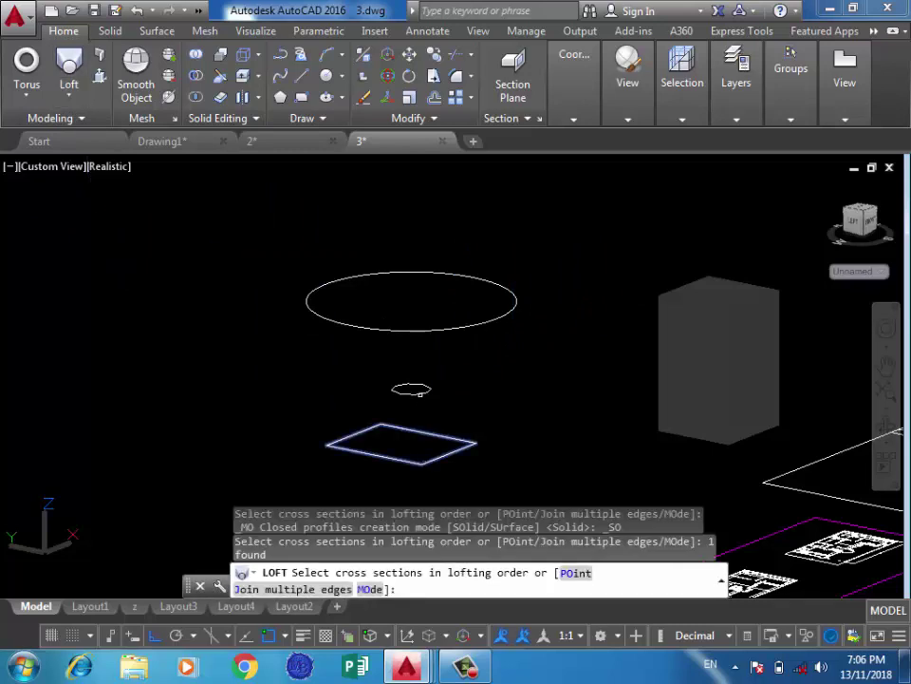
pyautogui.click(415, 387)
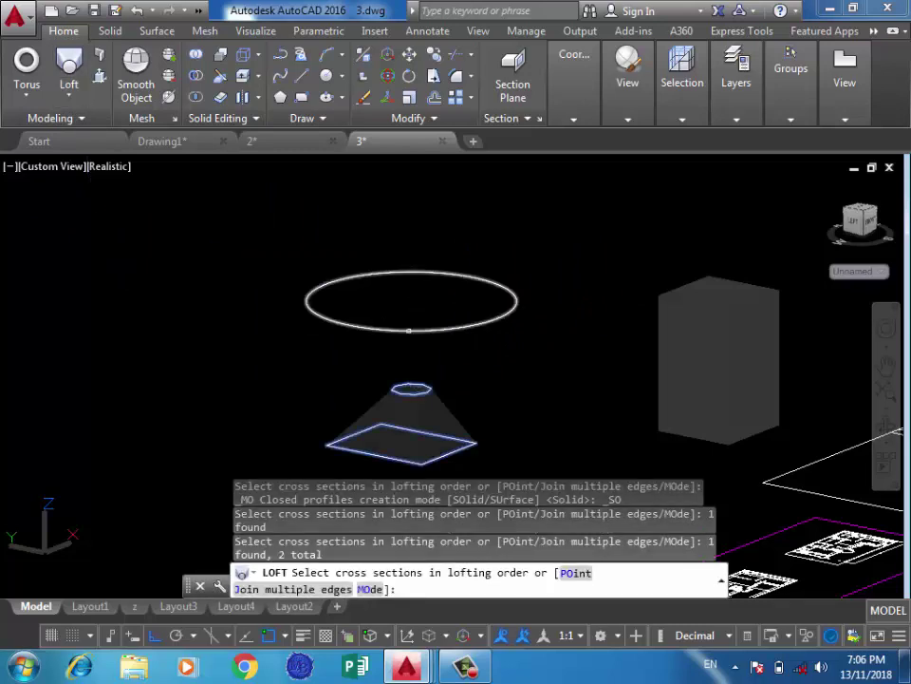
pyautogui.click(411, 331)
pyautogui.press('Return')
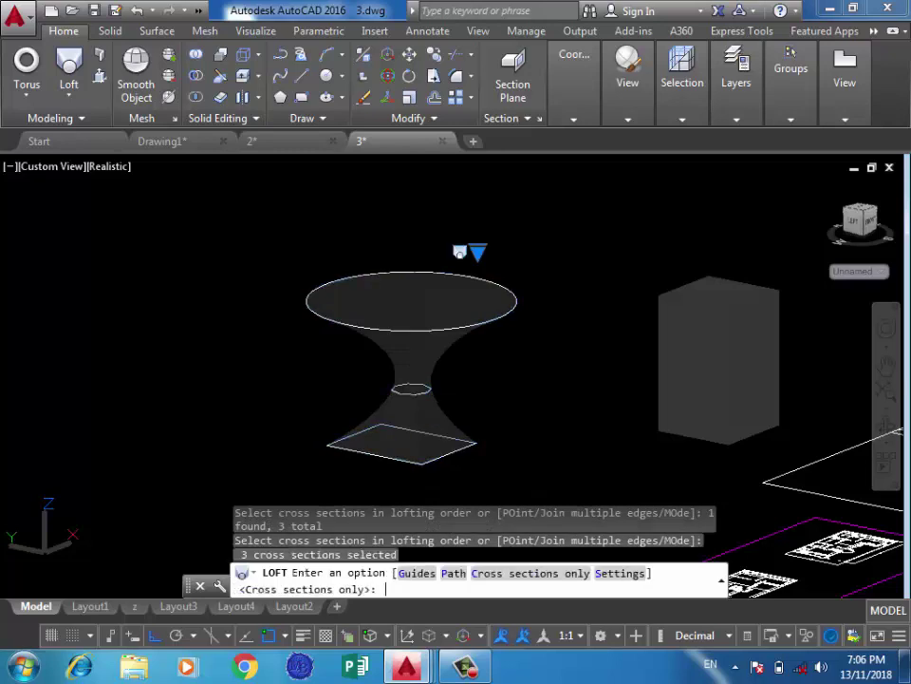
pyautogui.press('Return')
pyautogui.scroll(-4, 567, 344)
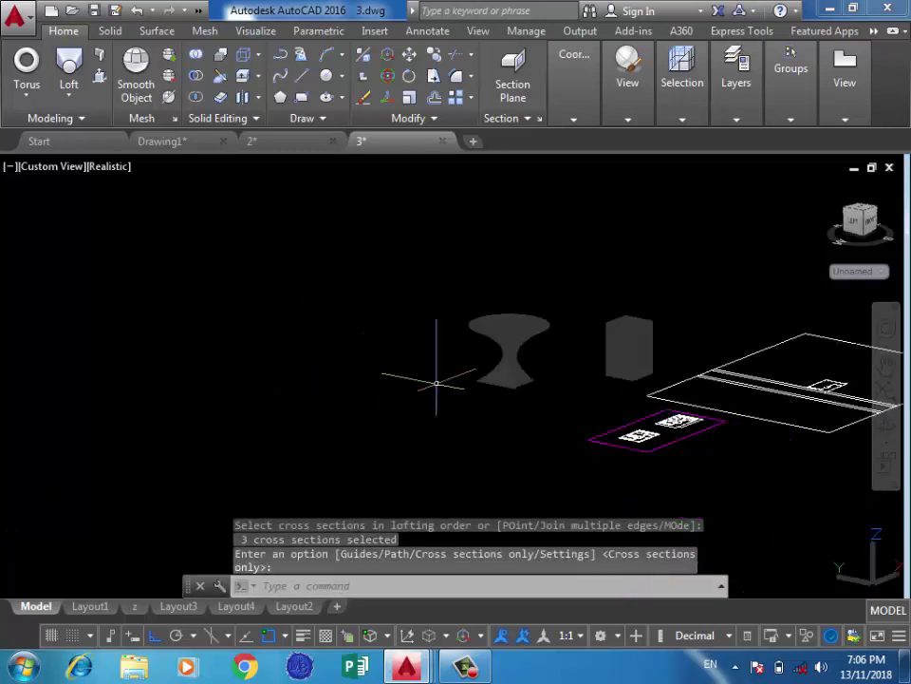
# Repeat the loft and browse the solid-creation list, then cancel without changes
pyautogui.press('Return')
pyautogui.click(69, 95)
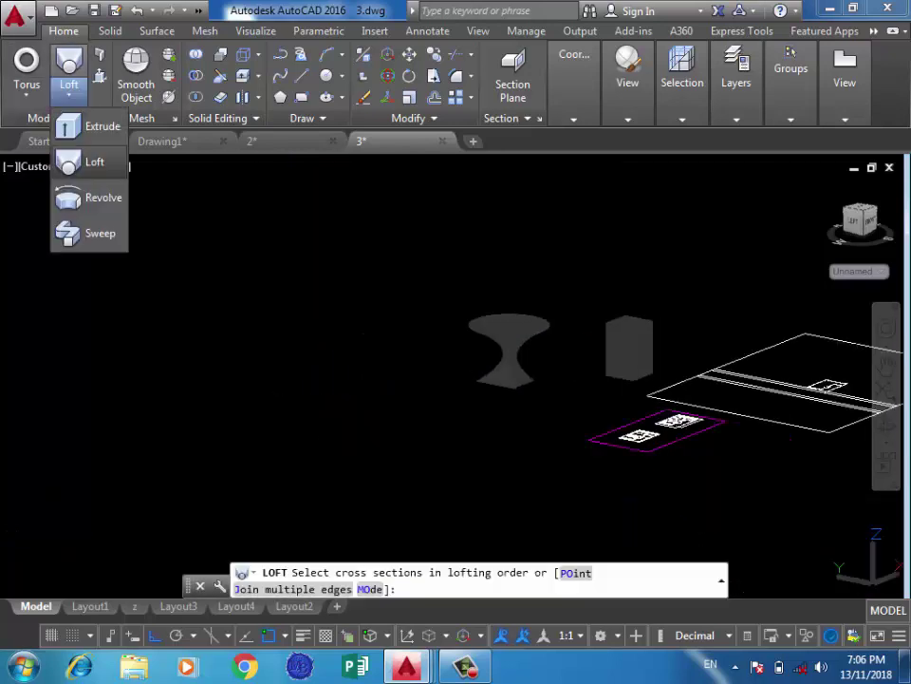
pyautogui.click(288, 438)
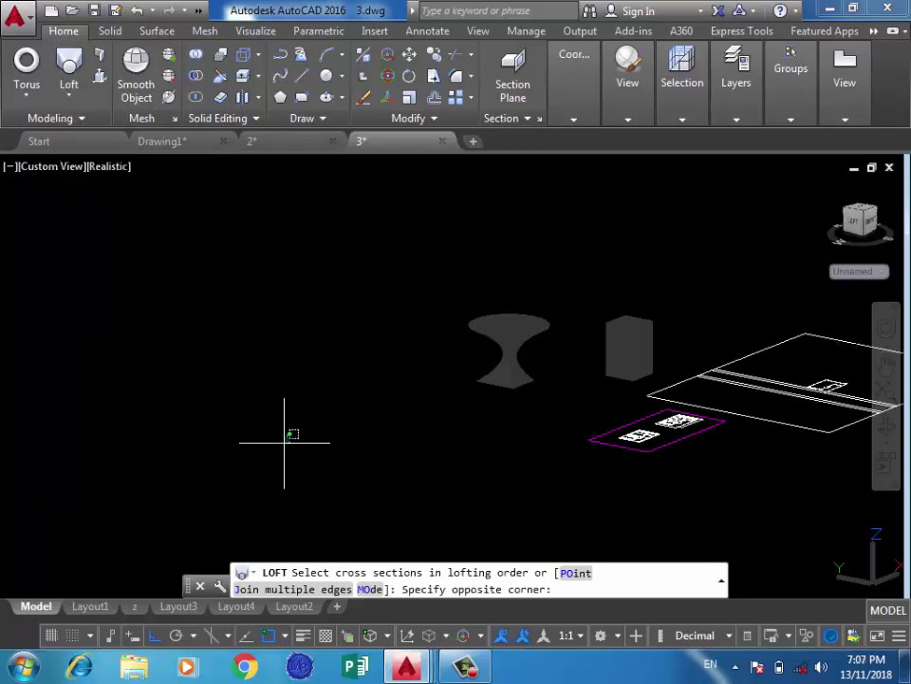
pyautogui.press('Escape')
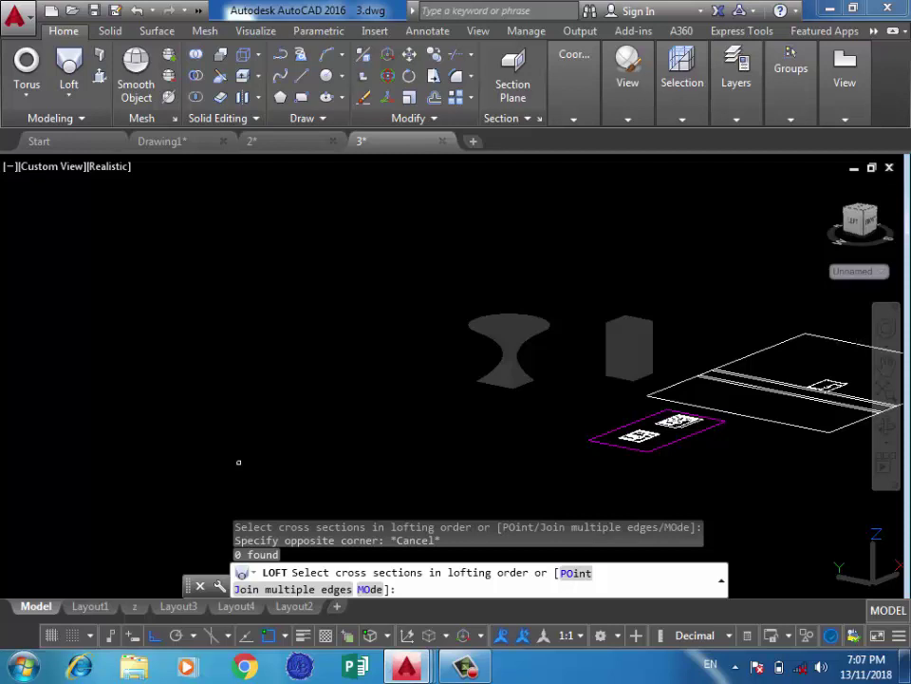
pyautogui.press('Escape')
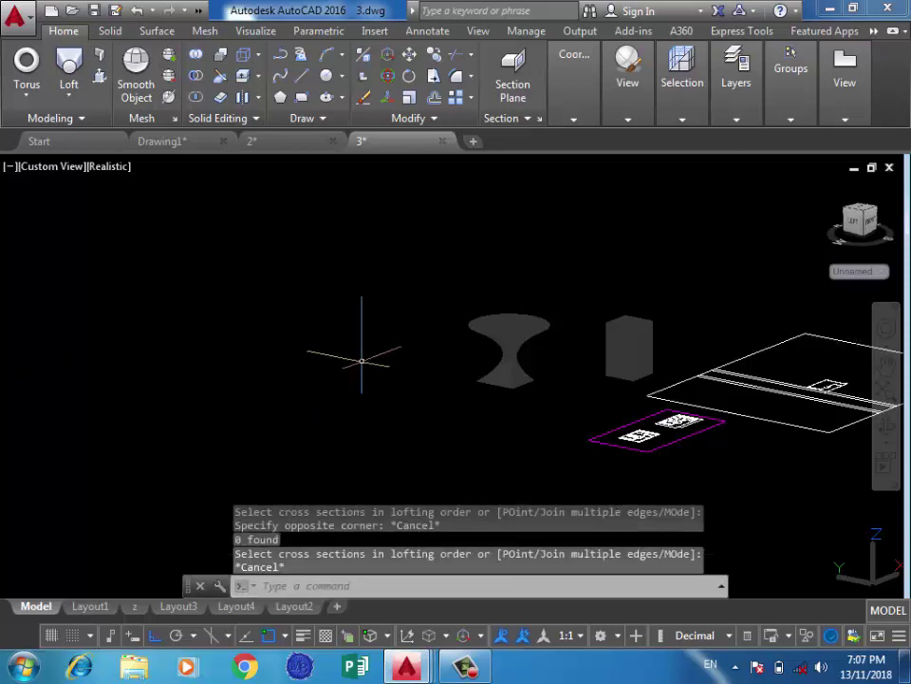
pyautogui.click(69, 95)
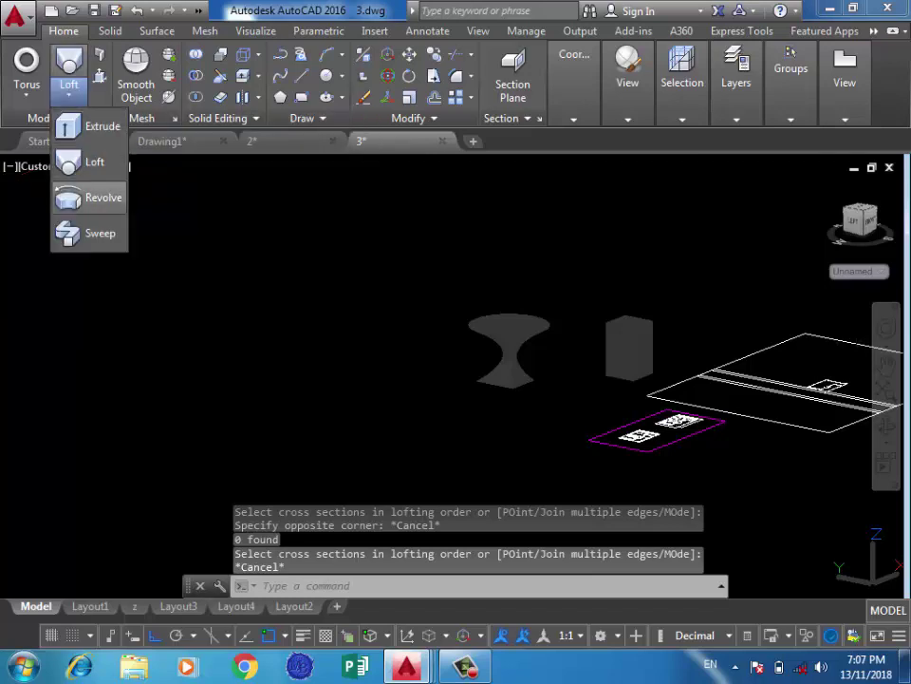
pyautogui.click(224, 304)
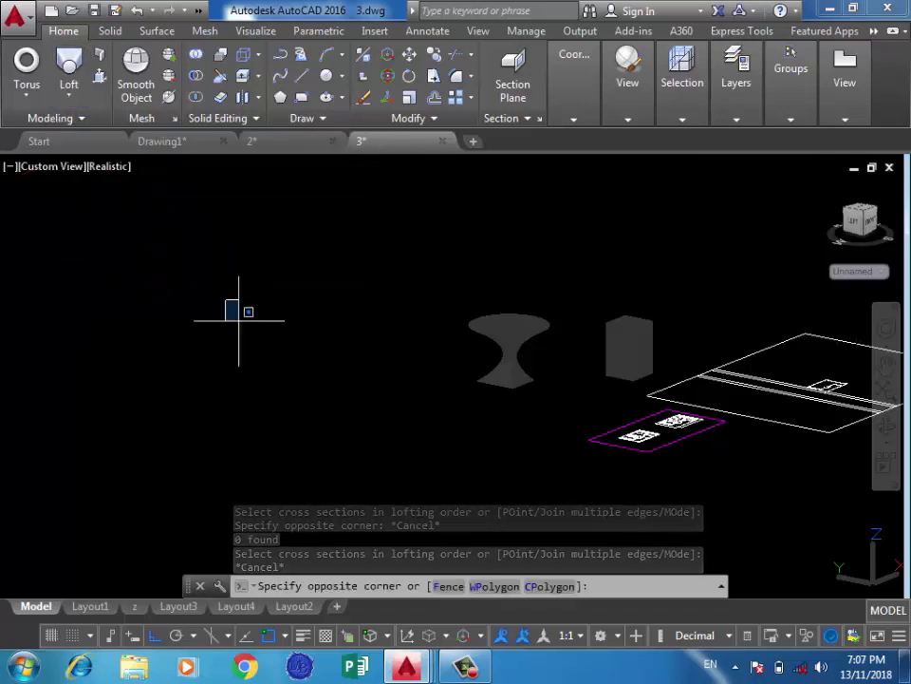
pyautogui.scroll(-2, 218, 313)
pyautogui.scroll(2, 582, 472)
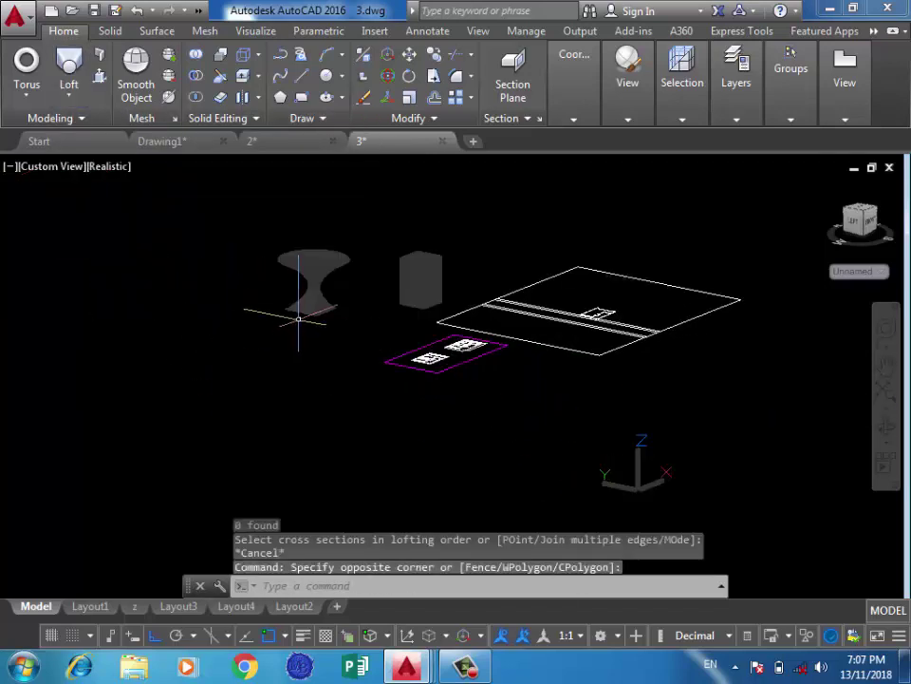
# Draw a slanted line down-left and begin a polyline upward from its start point
pyautogui.scroll(2, 298, 318)
pyautogui.click(301, 75)
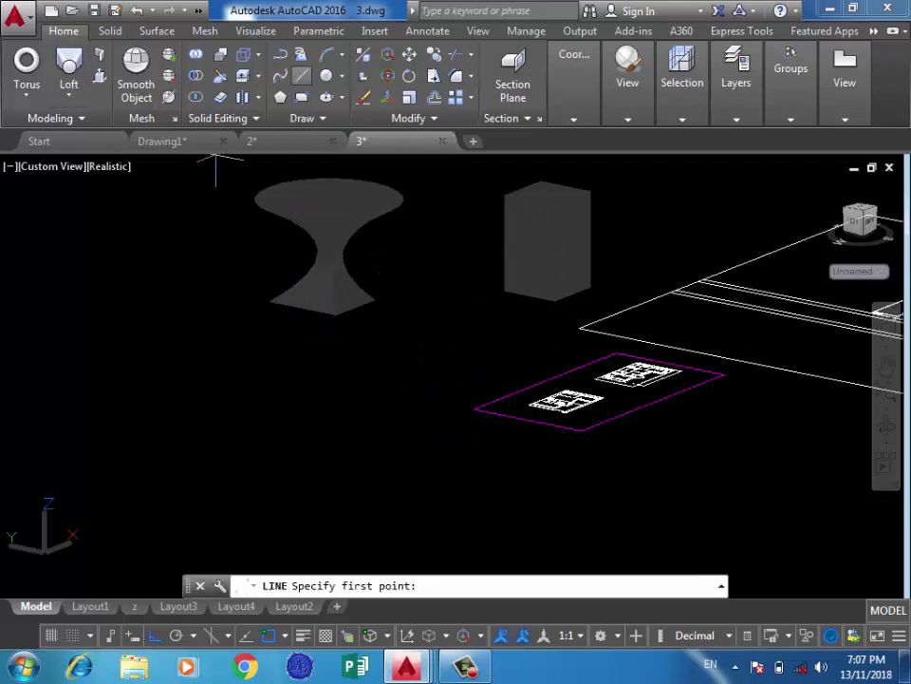
pyautogui.click(403, 427)
pyautogui.click(227, 495)
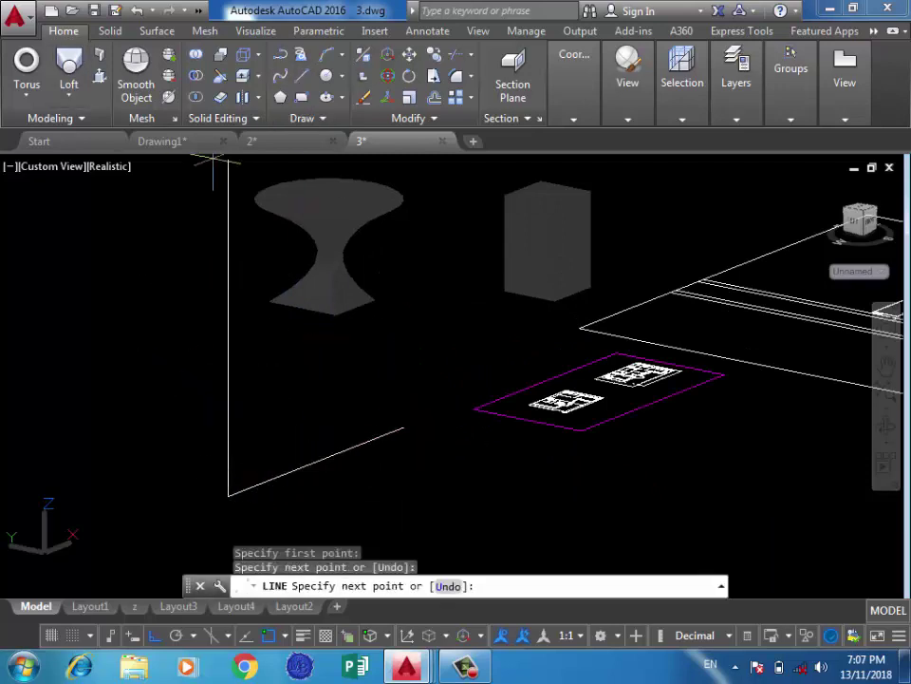
pyautogui.click(280, 75)
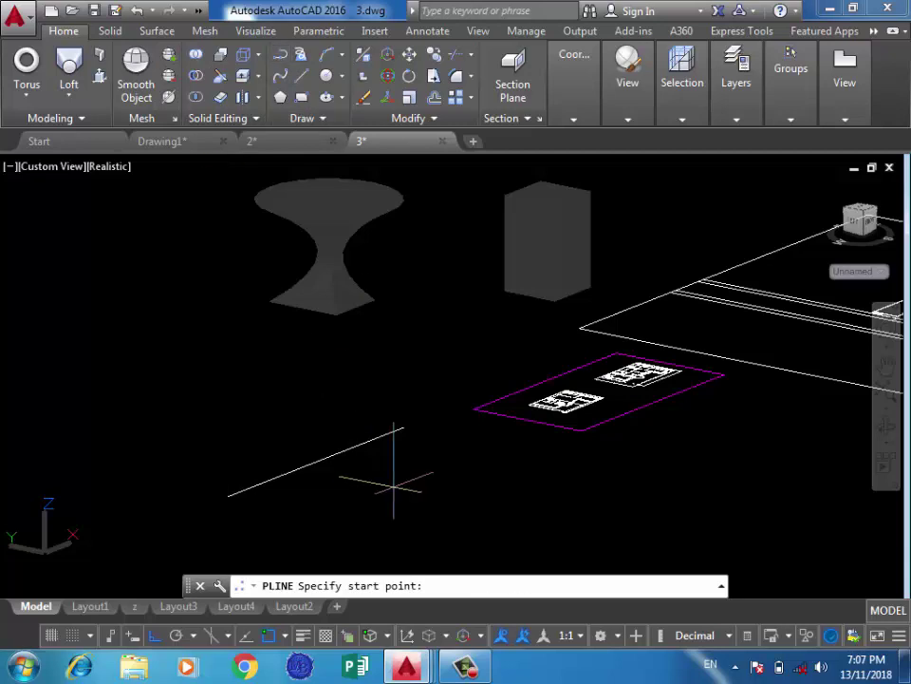
pyautogui.click(404, 427)
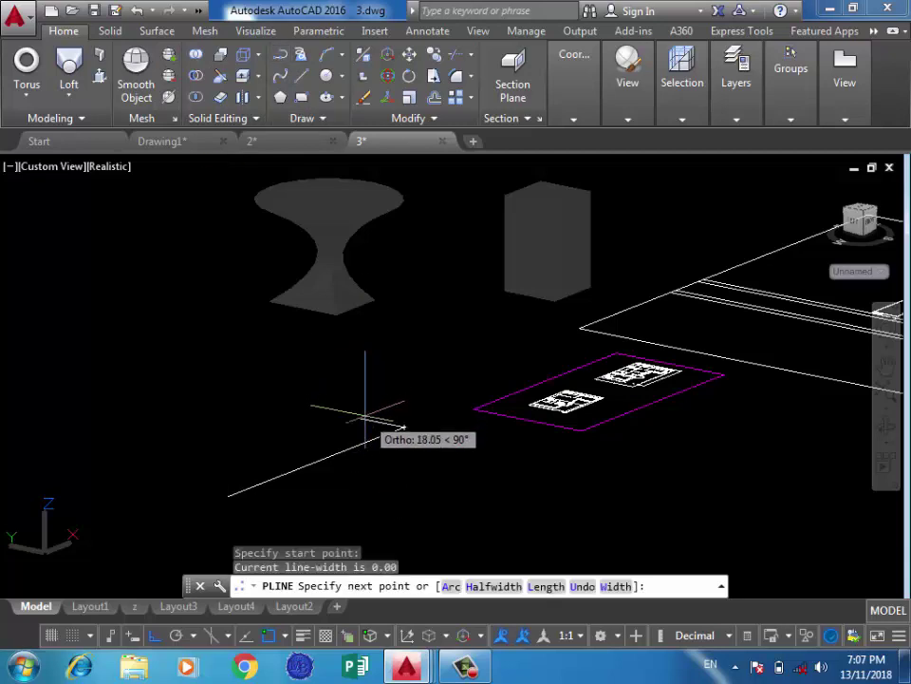
pyautogui.click(365, 417)
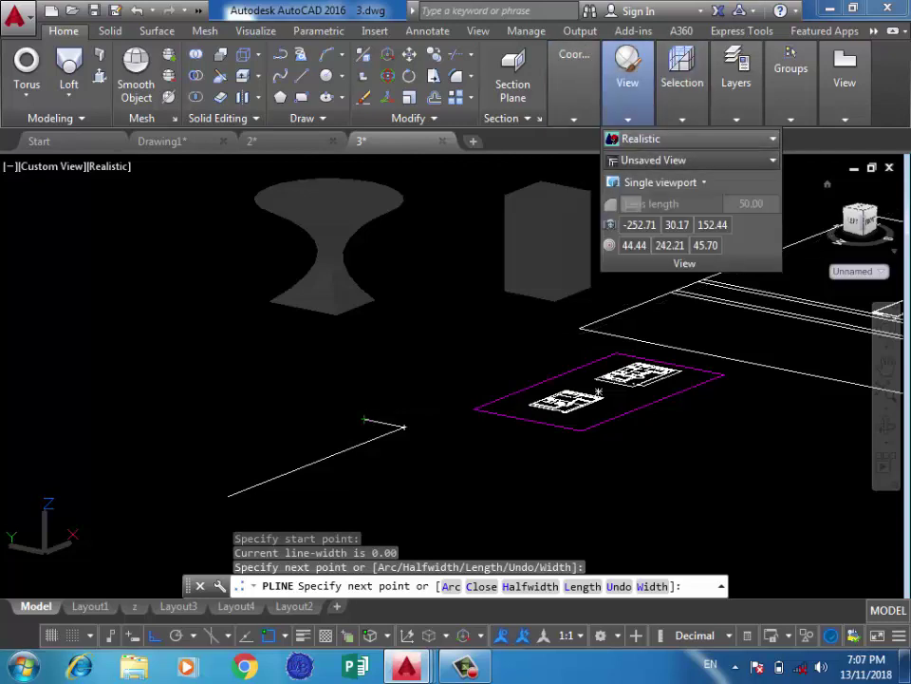
# Switch to the Top view, abandon the polyline, and erase the stray vertical line
pyautogui.click(693, 159)
pyautogui.click(630, 179)
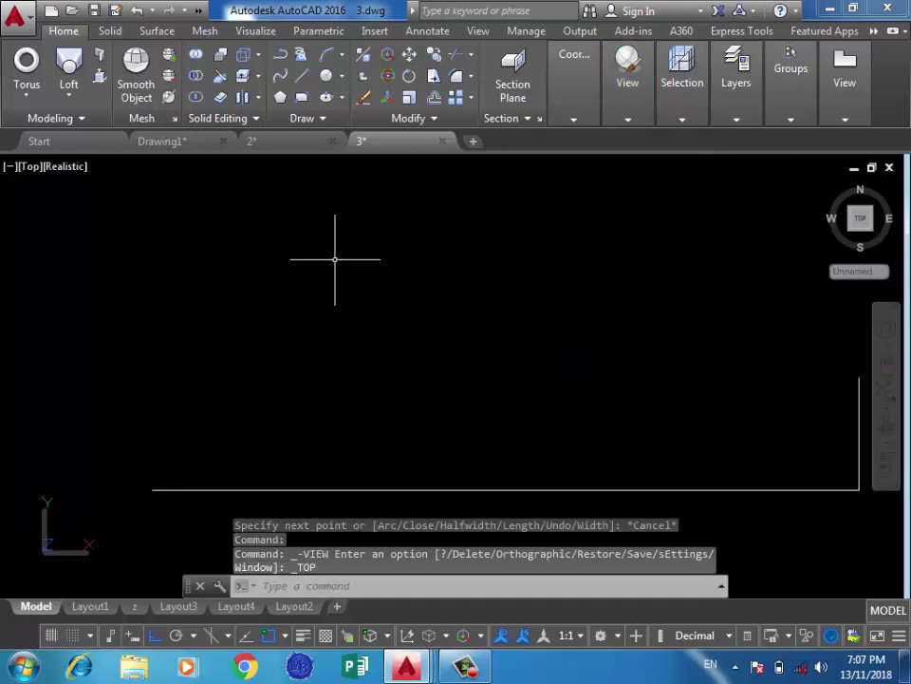
pyautogui.scroll(-2, 571, 309)
pyautogui.press('Escape')
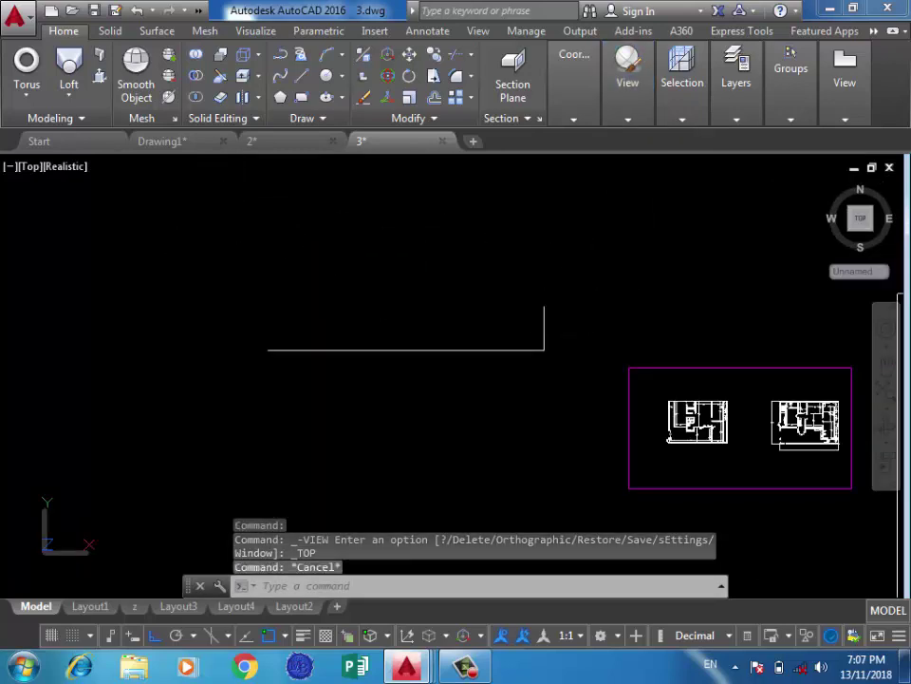
pyautogui.moveTo(589, 327); pyautogui.dragTo(480, 305)
pyautogui.press('Delete')
# Trace a PLINE from the base line's right end: right side, notched top, slanted left edge
pyautogui.click(280, 54)
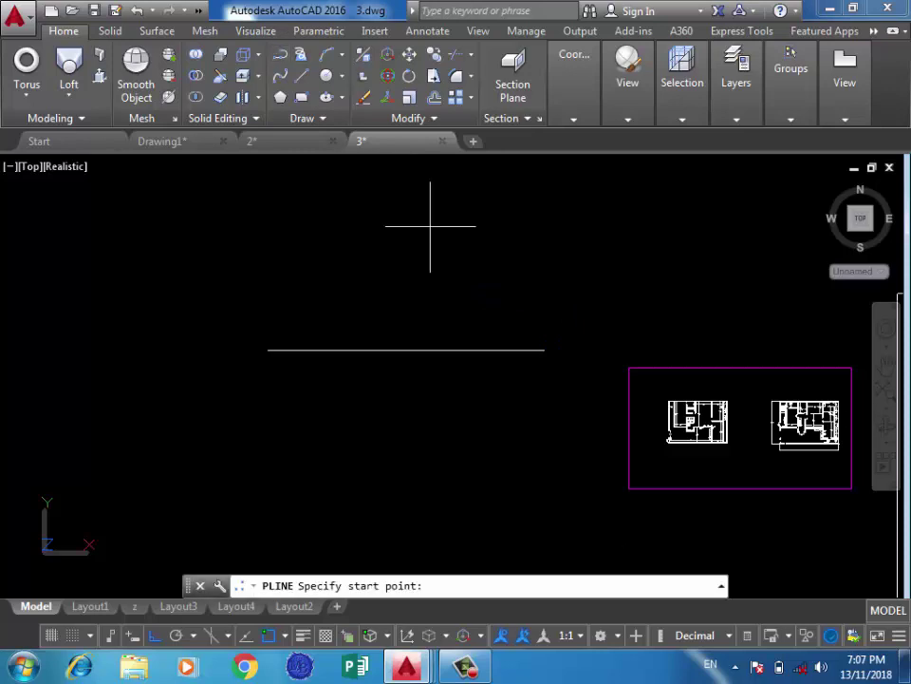
pyautogui.click(543, 349)
pyautogui.click(544, 277)
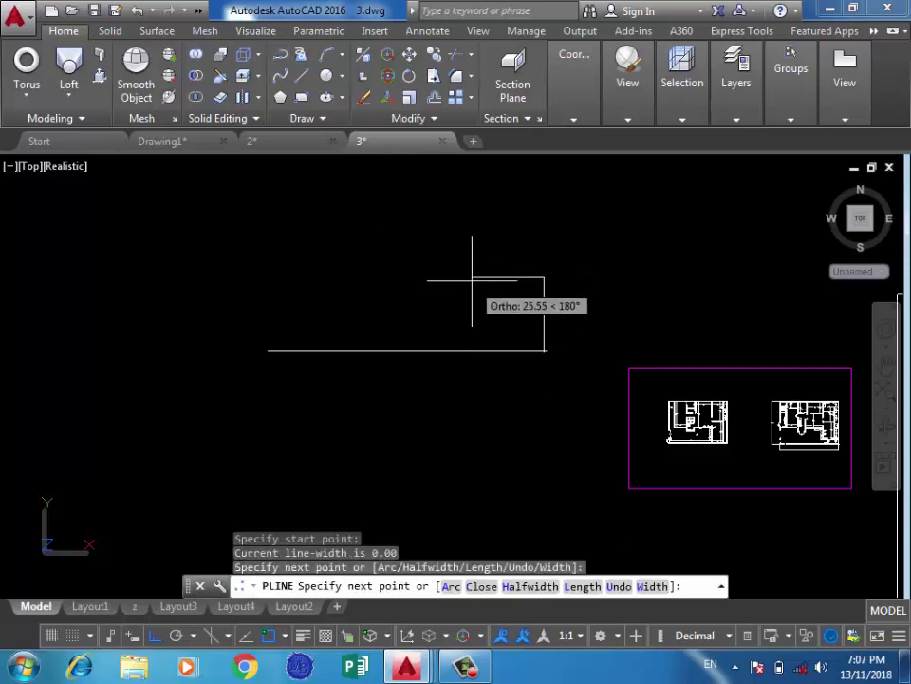
pyautogui.click(473, 277)
pyautogui.click(472, 327)
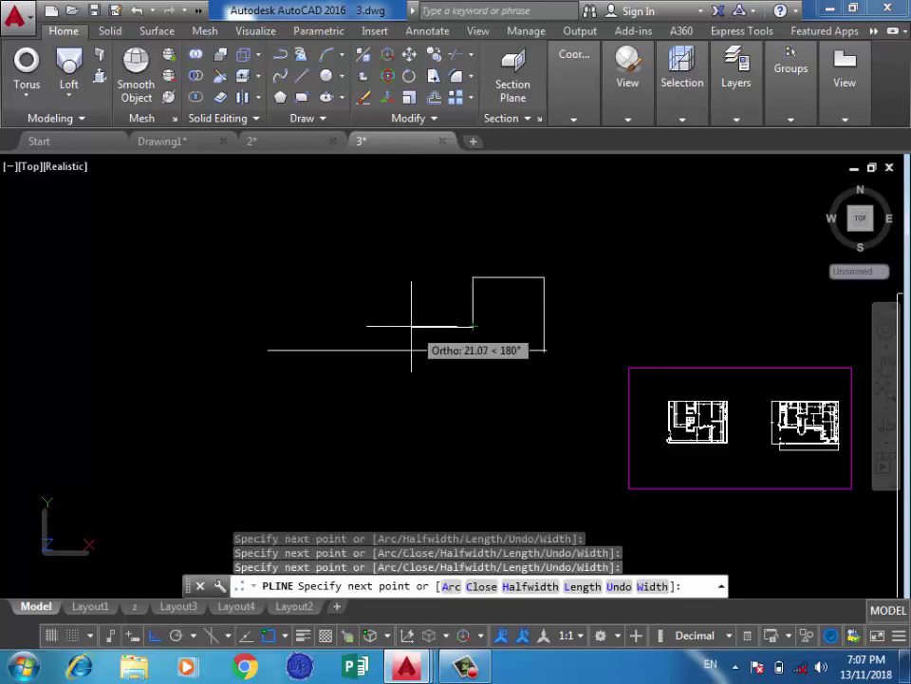
pyautogui.click(412, 327)
pyautogui.click(413, 278)
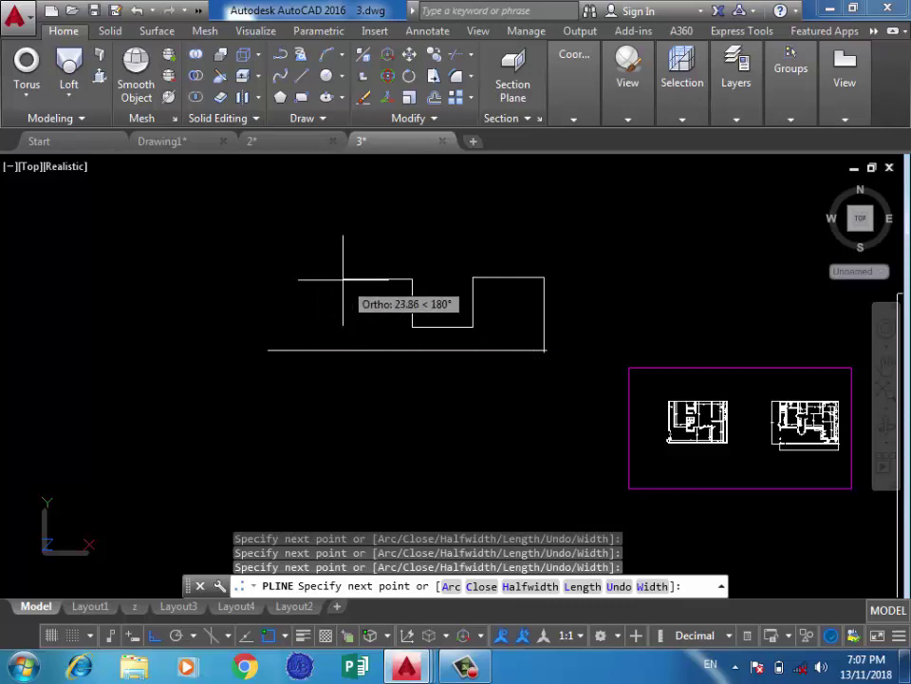
pyautogui.click(345, 279)
pyautogui.click(269, 350)
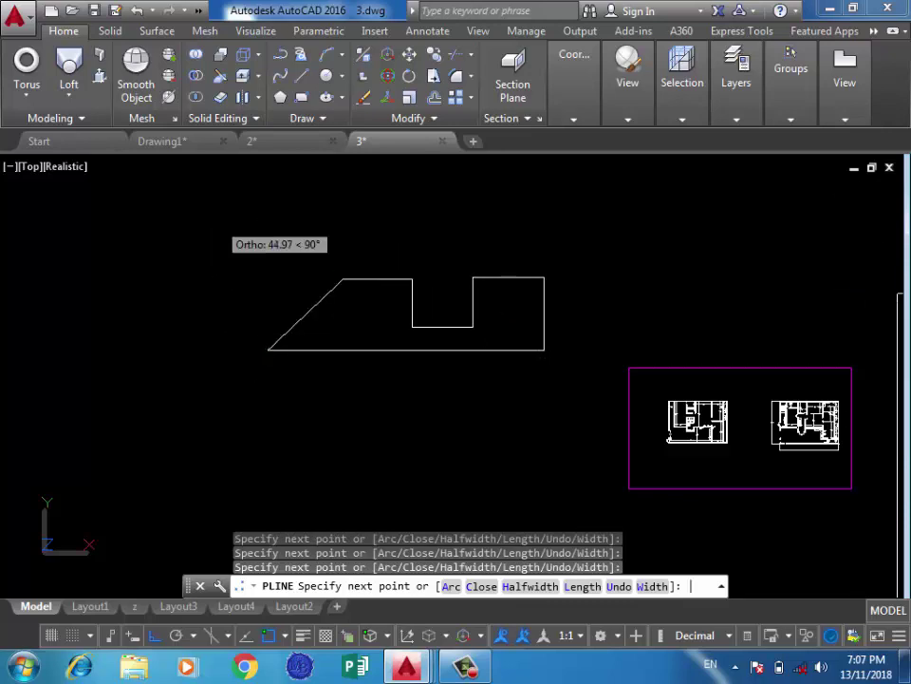
pyautogui.press('Return')
# Revolve the notched polyline 360 degrees about its bottom edge
pyautogui.click(69, 95)
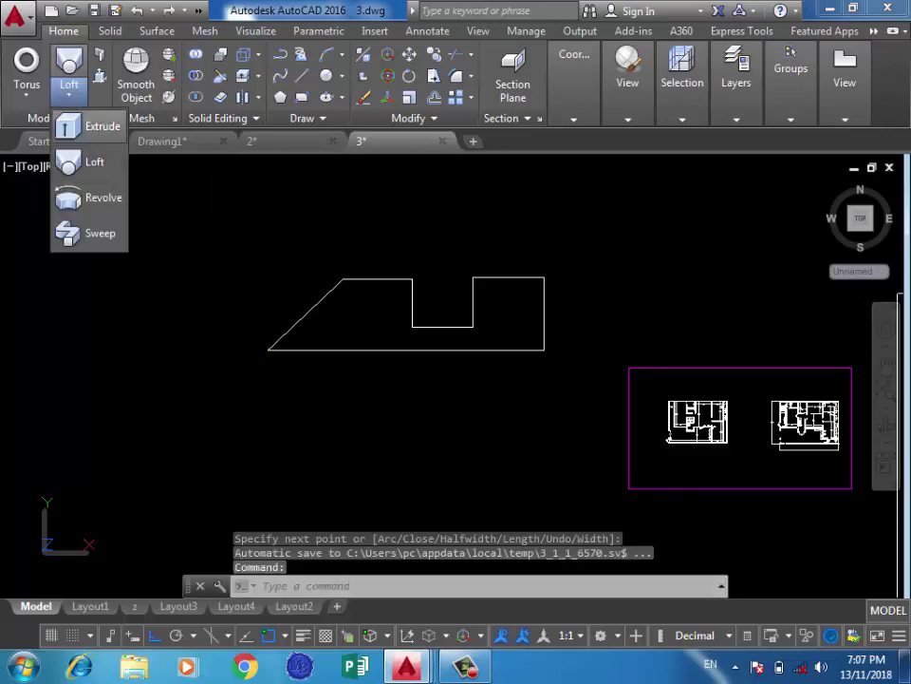
pyautogui.click(86, 193)
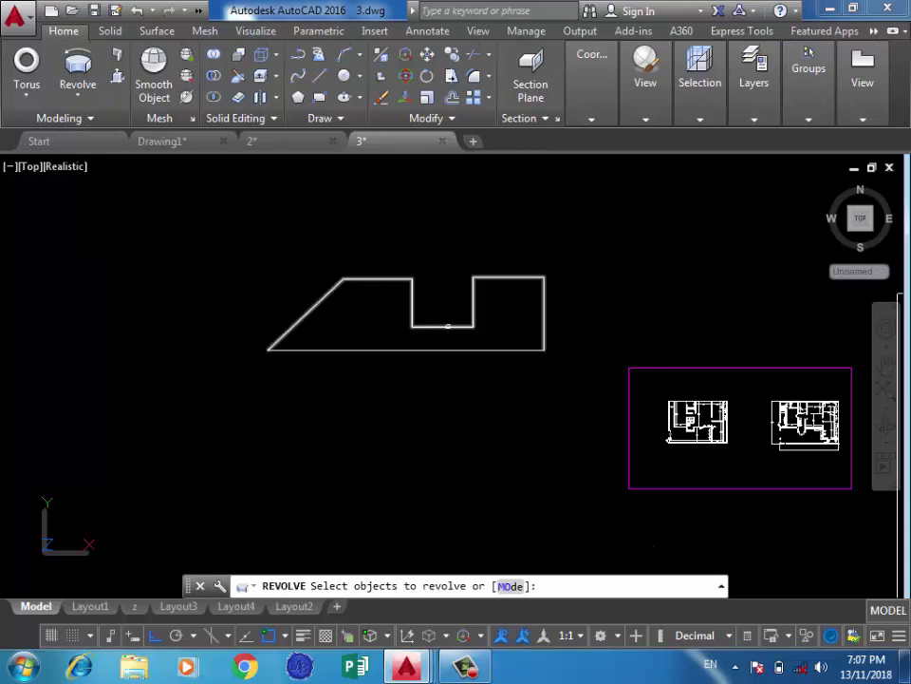
pyautogui.click(444, 326)
pyautogui.press('Return')
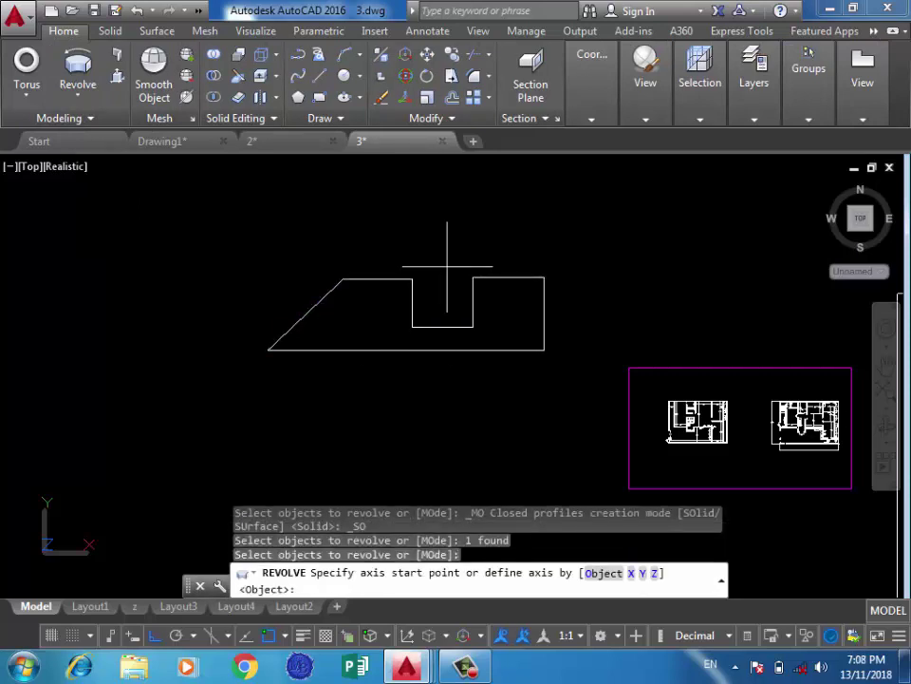
pyautogui.click(542, 349)
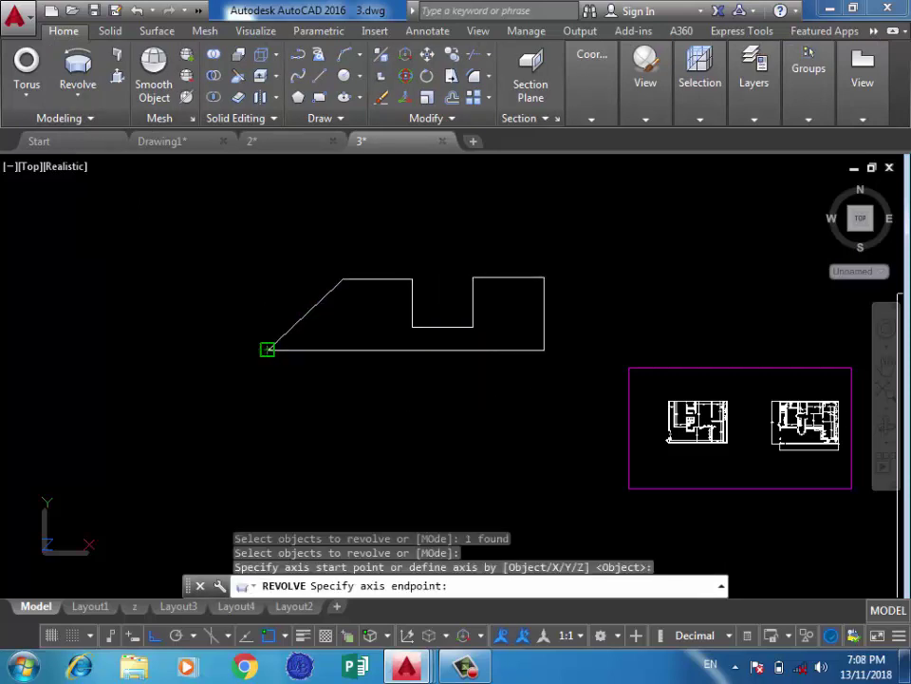
pyautogui.click(268, 349)
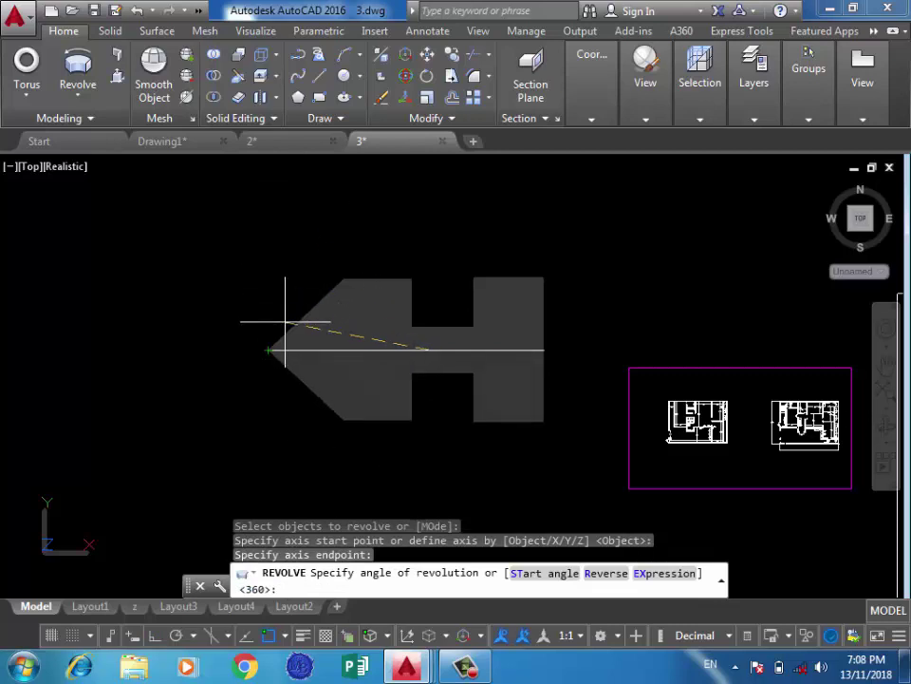
pyautogui.write('360')
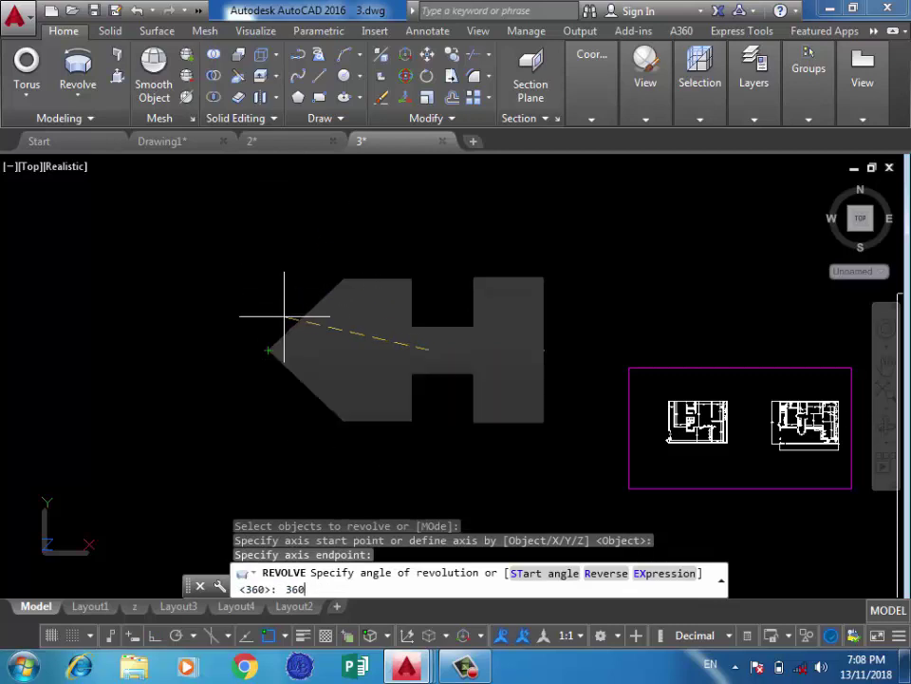
pyautogui.press('Return')
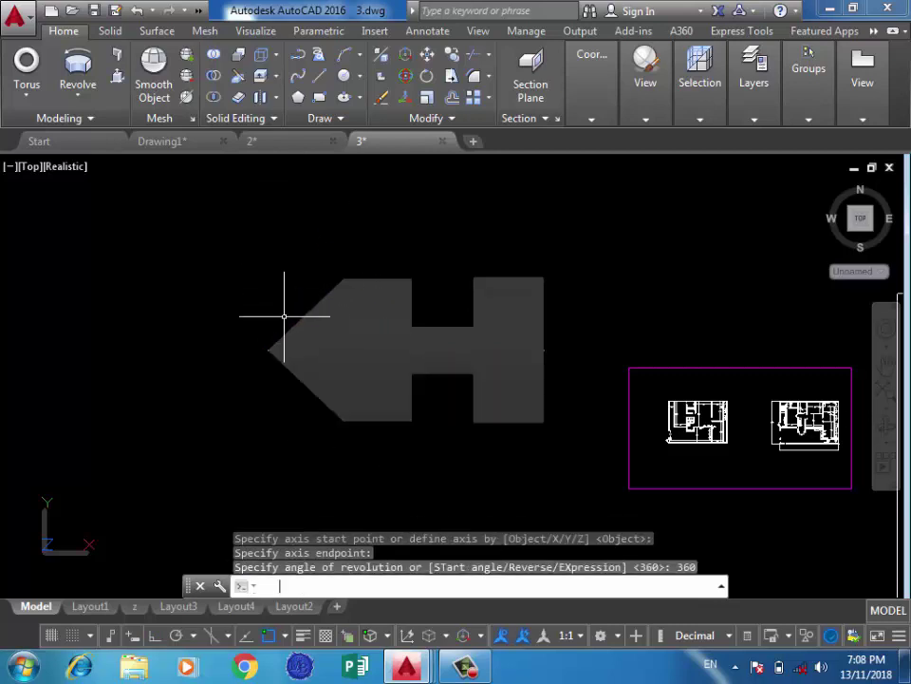
# Orbit the 3D view to inspect the revolved spindle solid
pyautogui.click(886, 426)
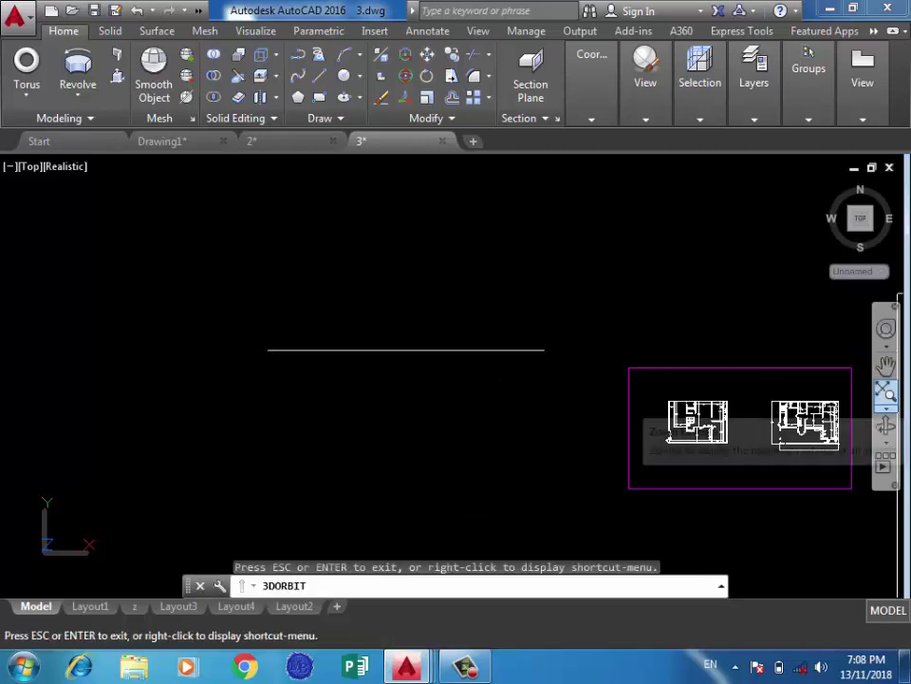
pyautogui.moveTo(570, 313)
pyautogui.mouseDown()
pyautogui.moveTo(563, 346)
pyautogui.moveTo(580, 353)
pyautogui.moveTo(447, 376)
pyautogui.mouseUp()
pyautogui.press('Escape')
pyautogui.moveTo(447, 408)
pyautogui.keyDown('shift'); pyautogui.mouseDown(button='middle')
pyautogui.moveTo(547, 349)
pyautogui.moveTo(462, 366)
pyautogui.mouseUp(button='middle'); pyautogui.keyUp('shift')
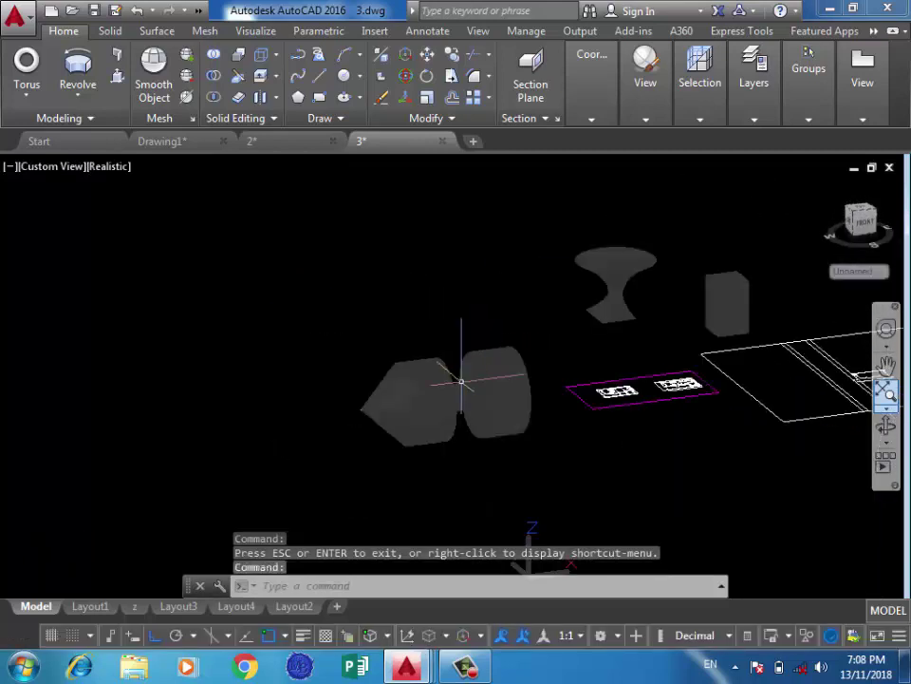
pyautogui.scroll(5, 462, 366)
pyautogui.scroll(-5, 424, 431)
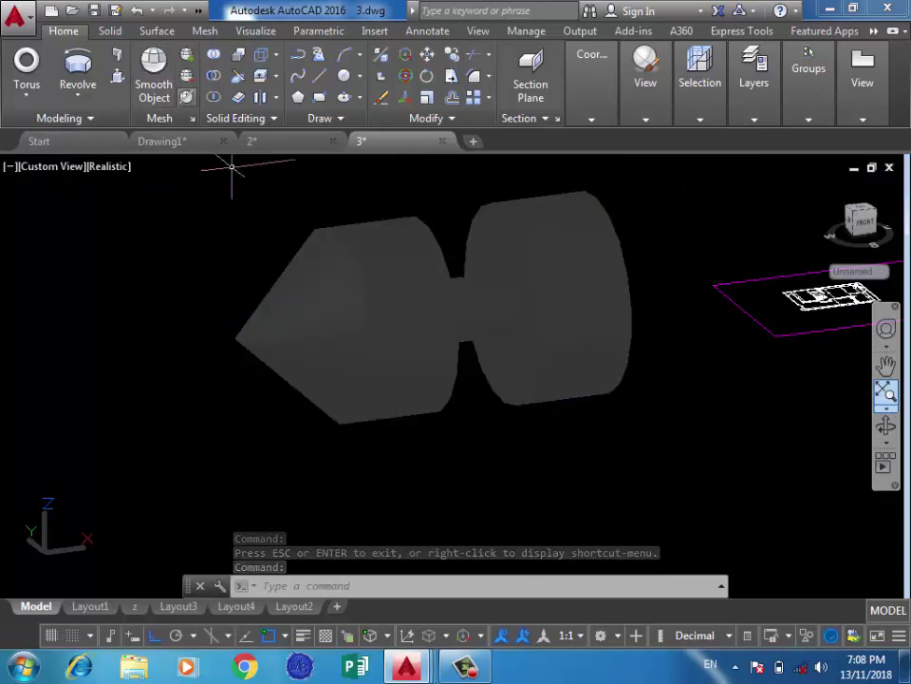
pyautogui.scroll(-4, 230, 166)
pyautogui.scroll(-2, 226, 161)
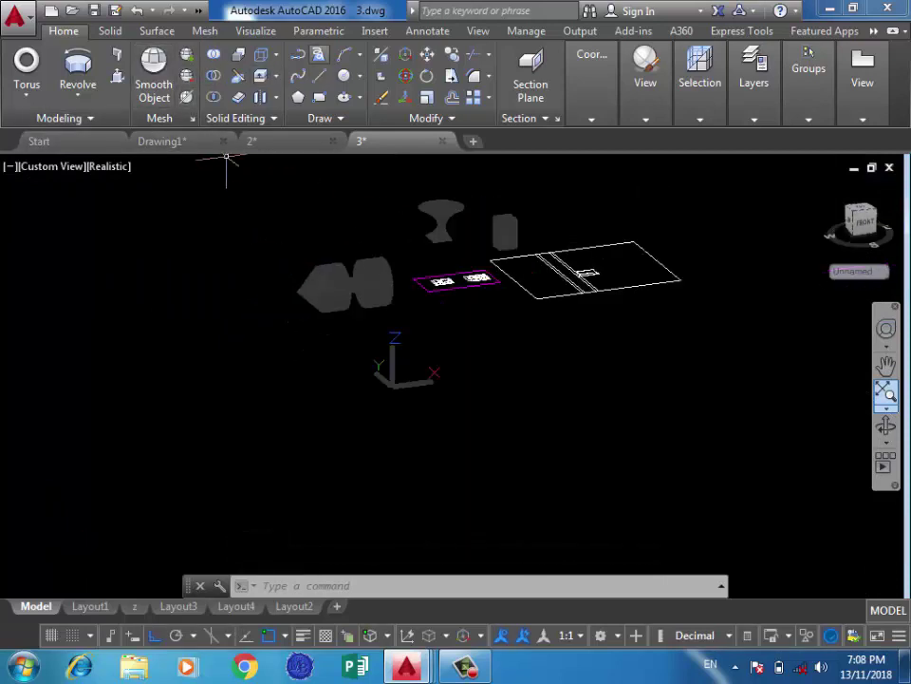
pyautogui.write('spl')
pyautogui.press('Return')
# Draw a three-point spline path and a default-radius circle at its end
pyautogui.click(567, 432)
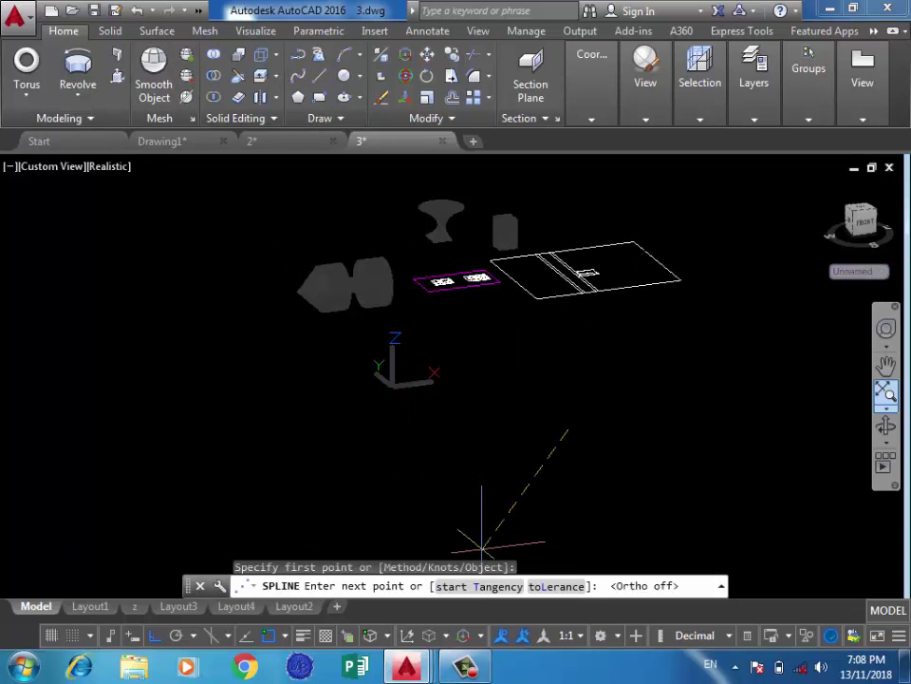
pyautogui.click(517, 395)
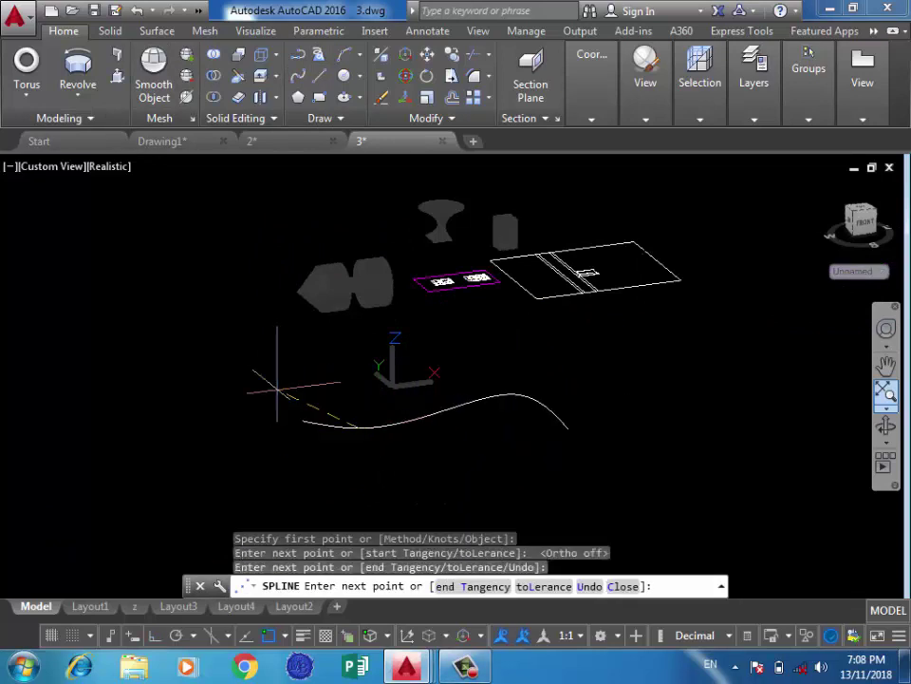
pyautogui.click(251, 370)
pyautogui.press('Return')
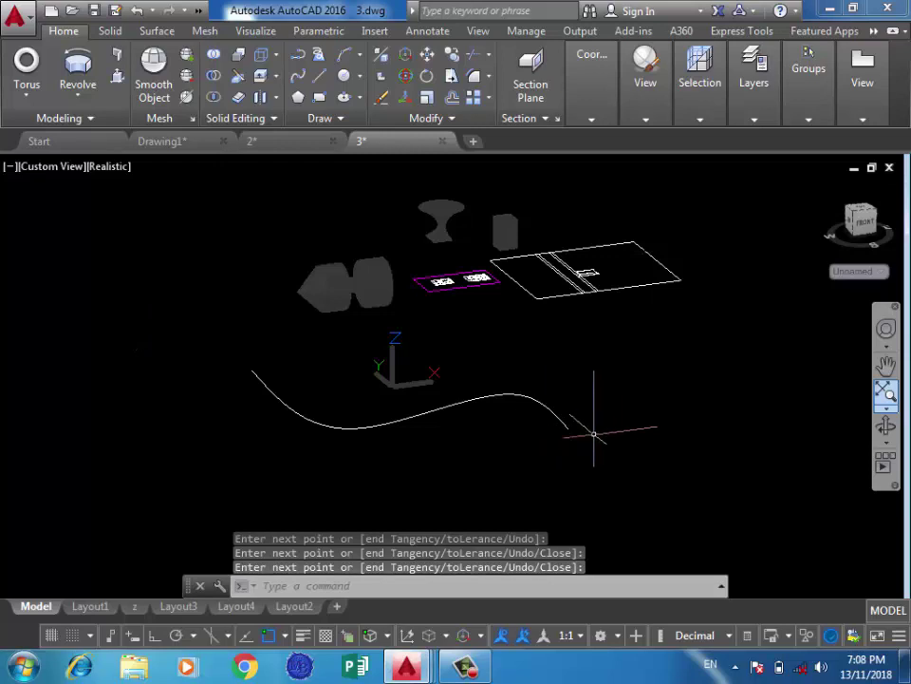
pyautogui.scroll(3, 580, 437)
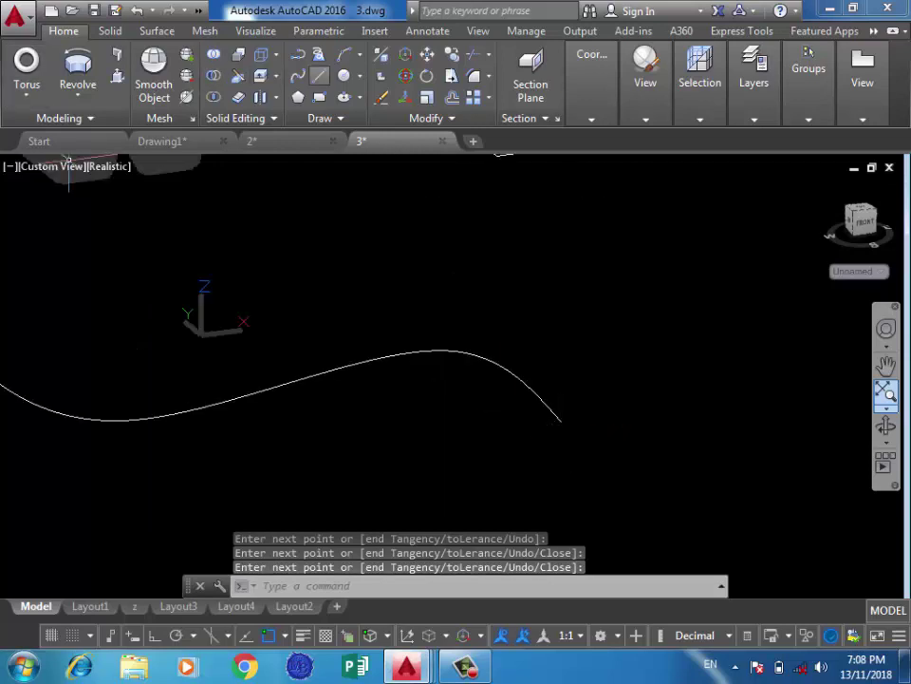
pyautogui.click(343, 76)
pyautogui.click(630, 464)
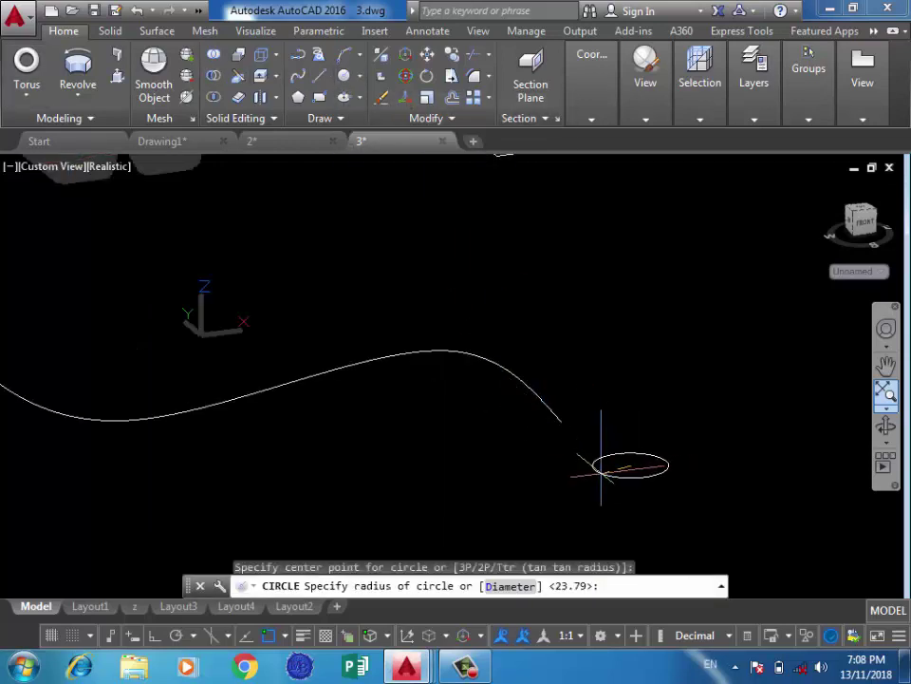
pyautogui.press('Return')
# Sweep the circle along the spline into a tube
pyautogui.click(78, 93)
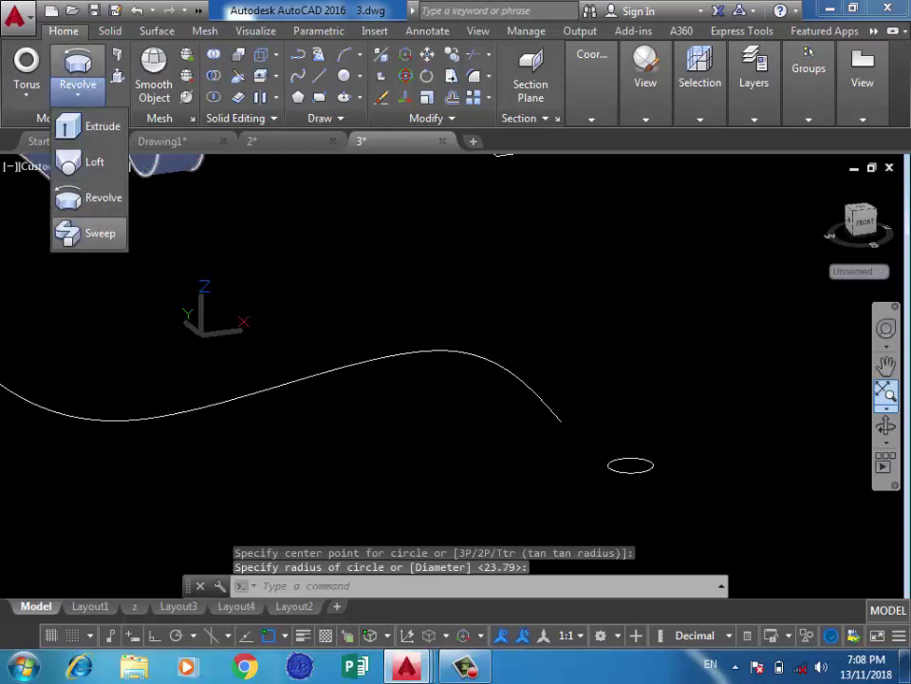
pyautogui.click(96, 232)
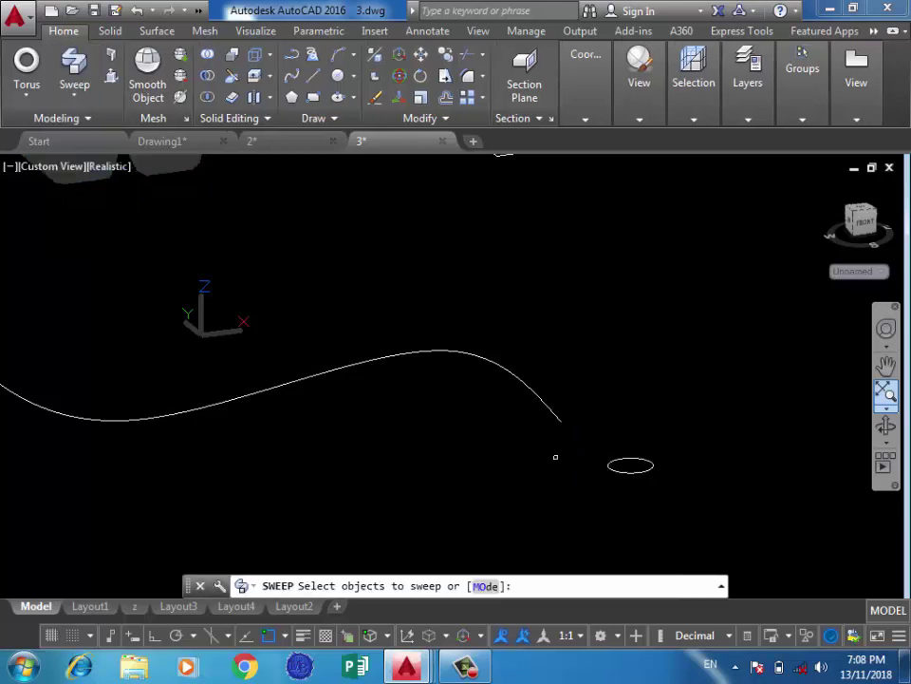
pyautogui.click(625, 468)
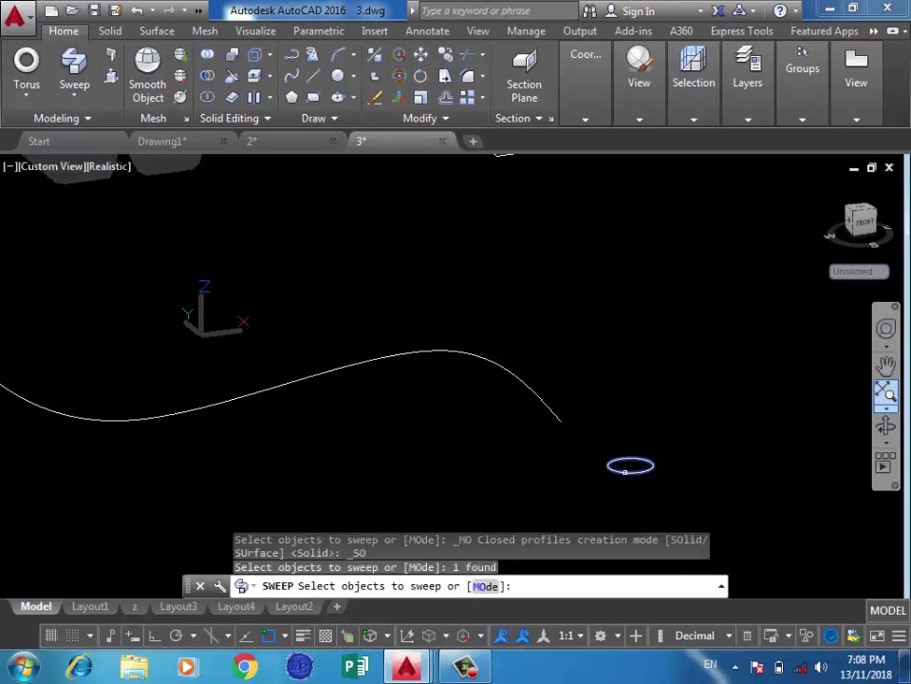
pyautogui.press('Return')
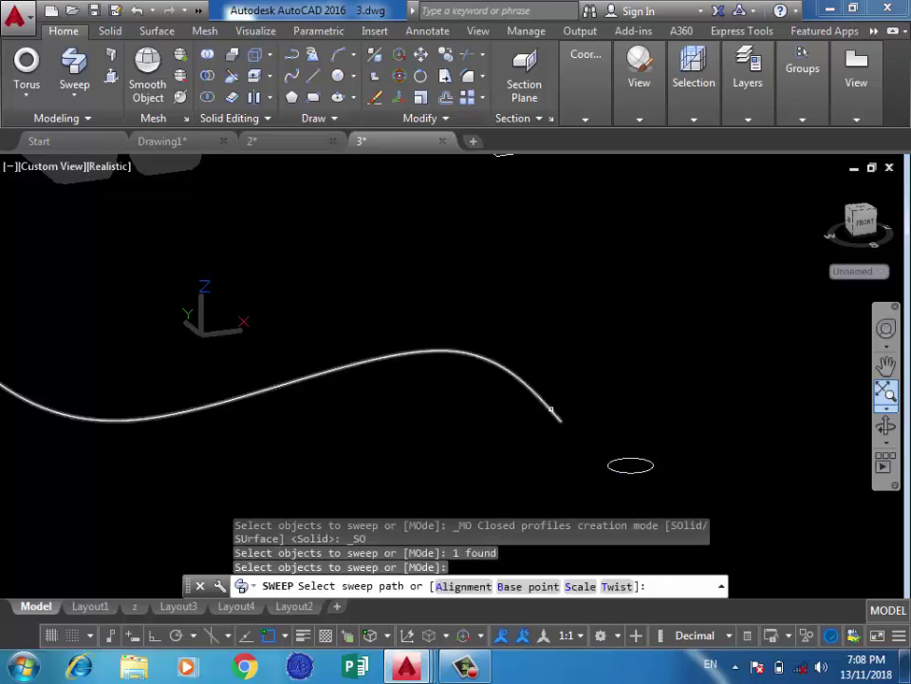
pyautogui.click(546, 407)
# Orbit to look straight down and erase the tube and the two grey solids
pyautogui.scroll(-2, 683, 384)
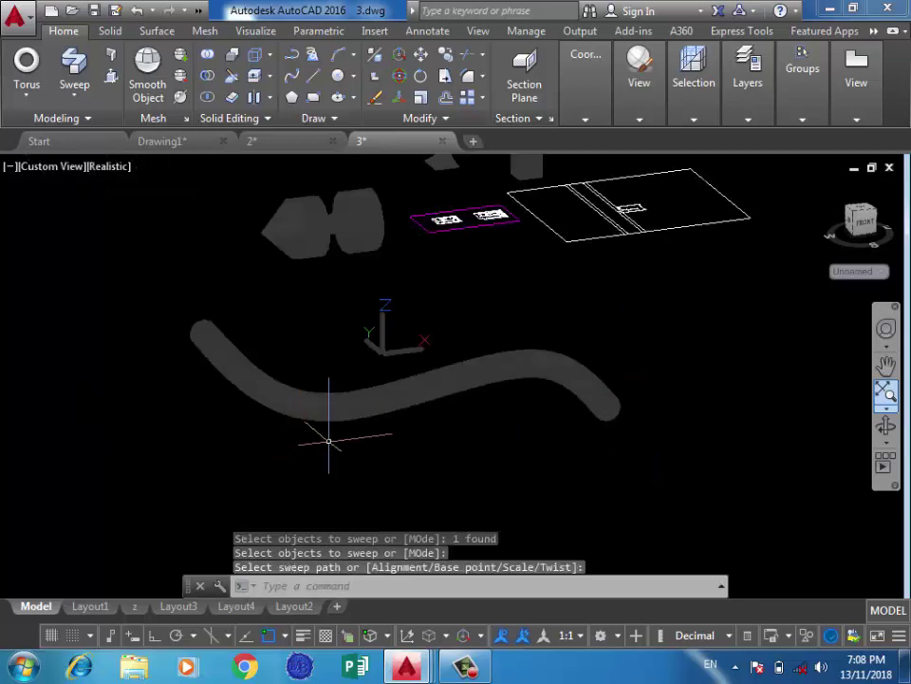
pyautogui.scroll(-2, 328, 440)
pyautogui.keyDown('shift'); pyautogui.moveTo(329, 441); pyautogui.dragTo(418, 220, button='middle'); pyautogui.keyUp('shift')
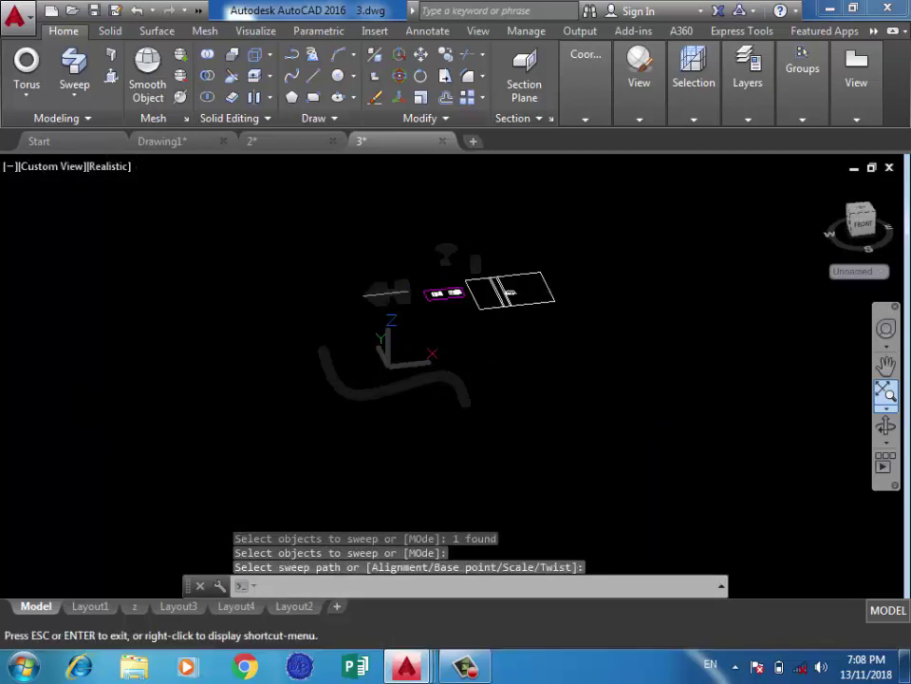
pyautogui.click(417, 219)
pyautogui.click(310, 421)
pyautogui.press('Delete')
pyautogui.scroll(2, 494, 210)
pyautogui.click(520, 195)
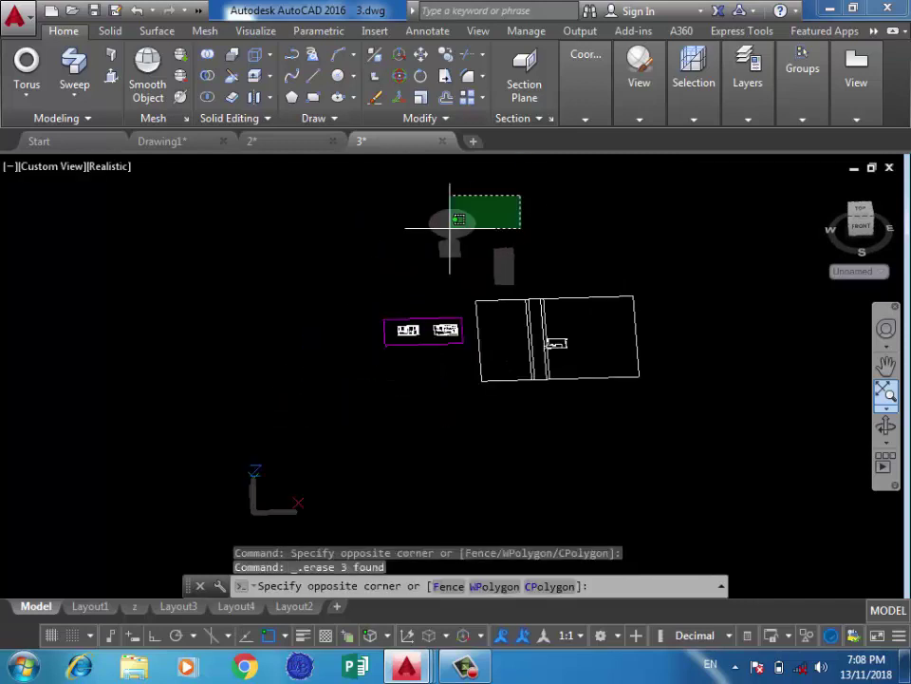
pyautogui.click(415, 256)
pyautogui.press('Delete')
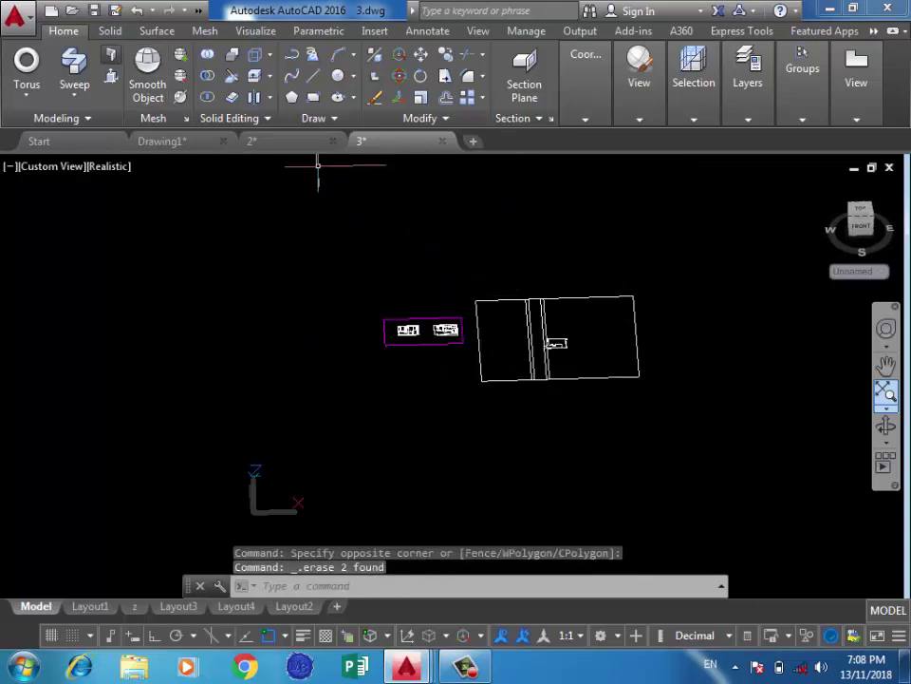
pyautogui.write('polysolid')
pyautogui.press('Return')
# Draw a practice polysolid wall through four corners, ending with an arc segment
pyautogui.click(465, 482)
pyautogui.click(244, 432)
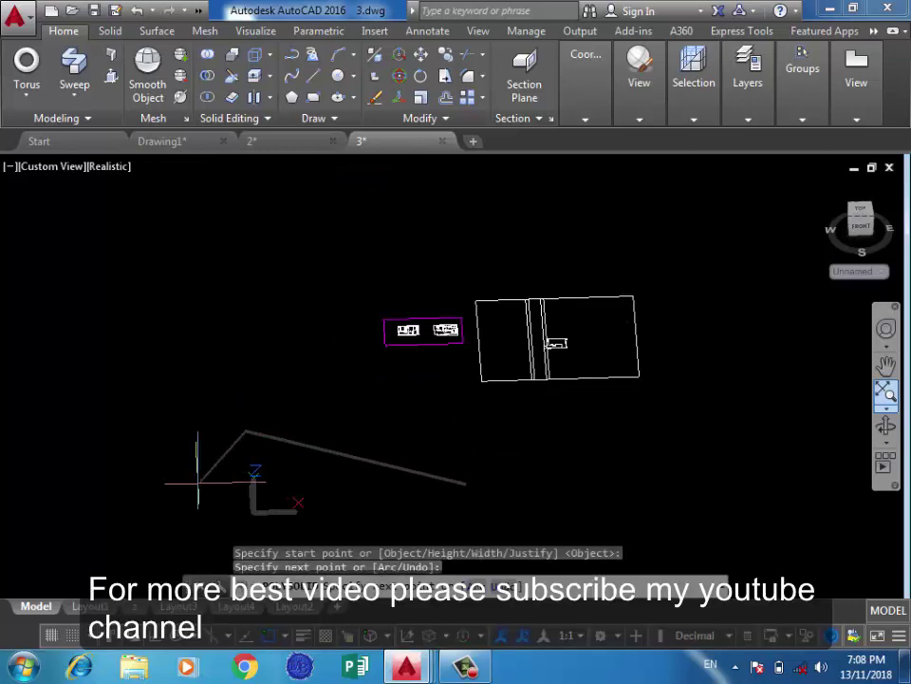
pyautogui.click(197, 486)
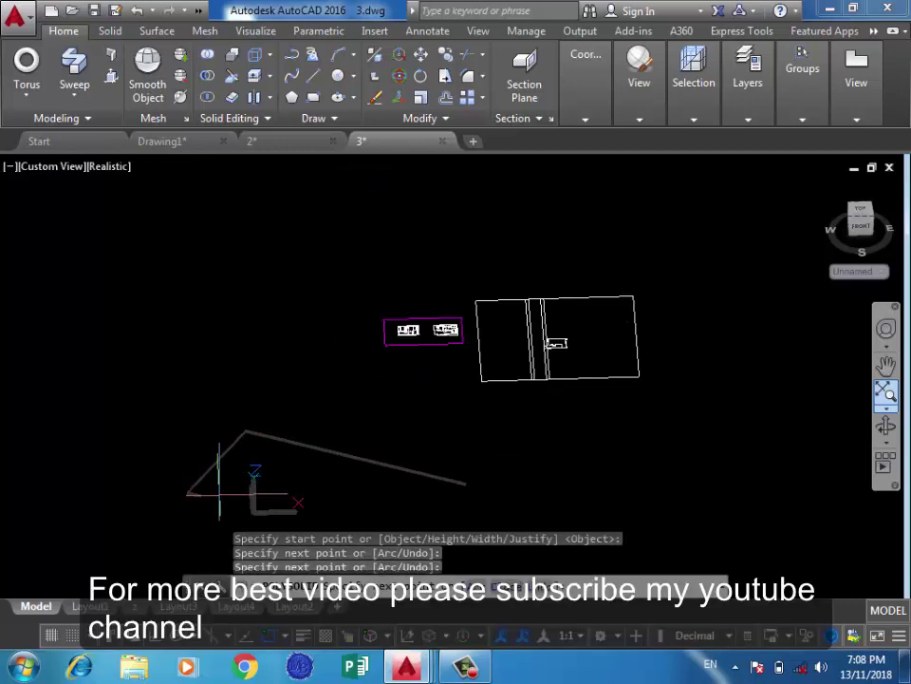
pyautogui.click(156, 432)
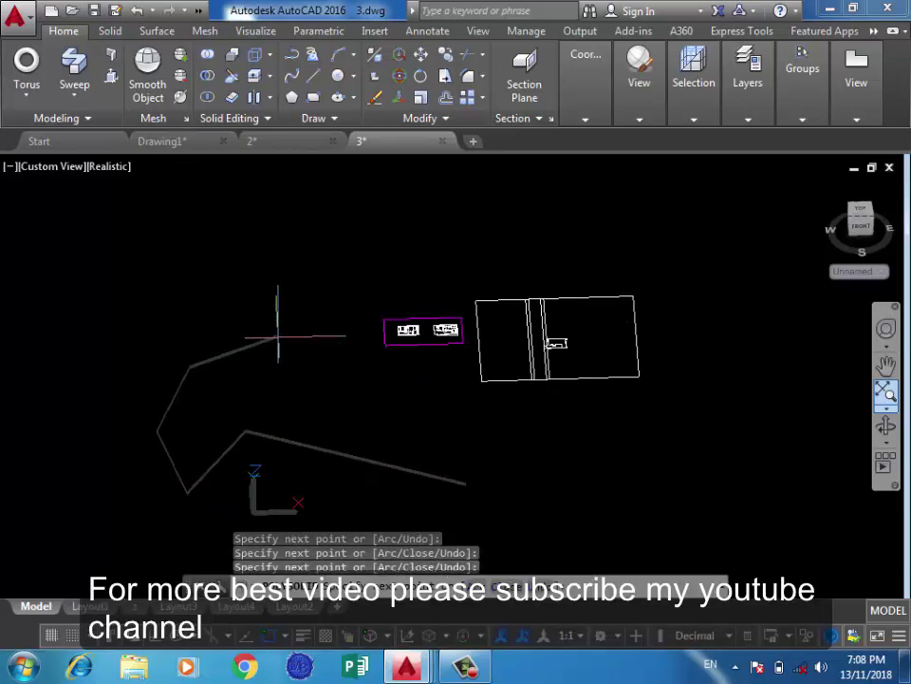
pyautogui.write('A')
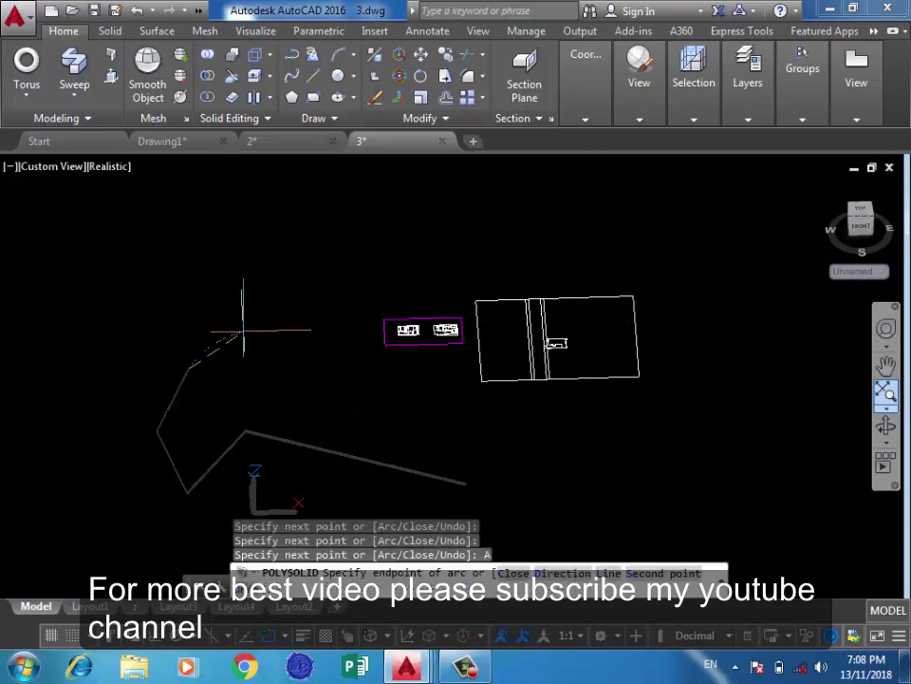
pyautogui.press('Return')
pyautogui.click(365, 437)
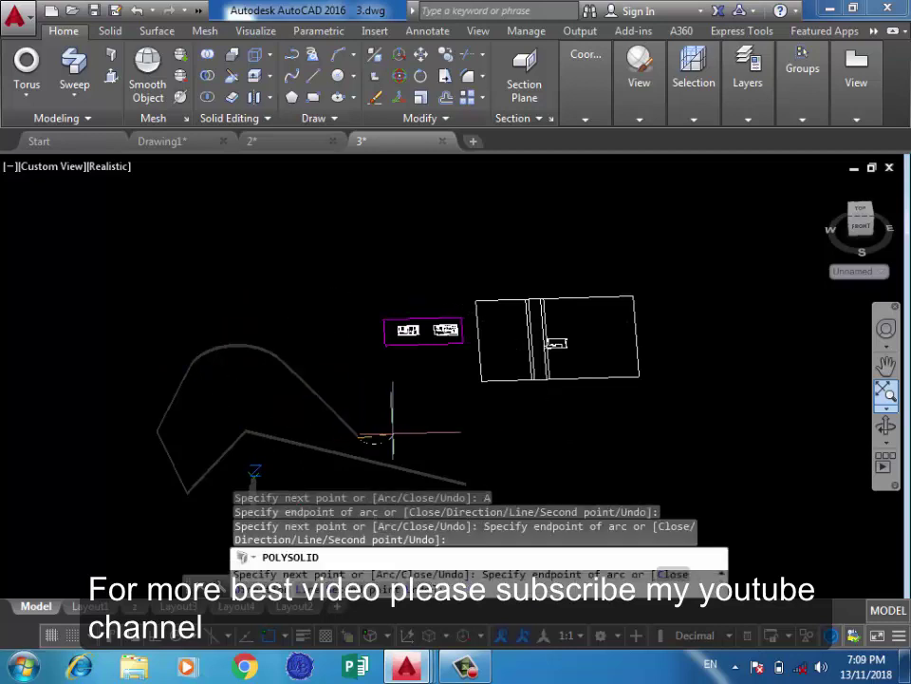
pyautogui.press('Return')
pyautogui.press('Return')
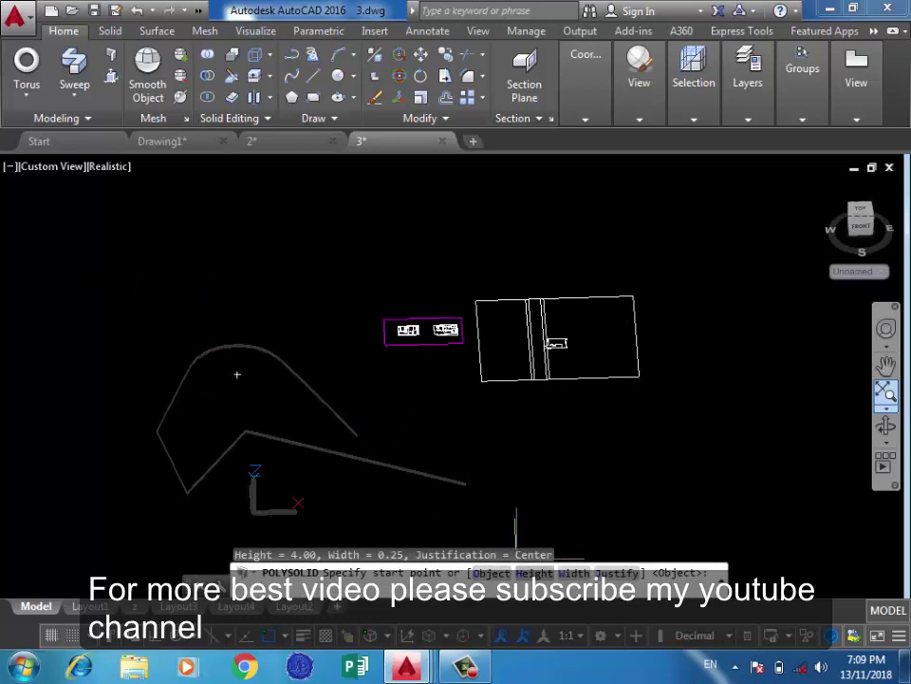
# Set the polysolid height to 10 and keep the width at 0.25
pyautogui.write('H')
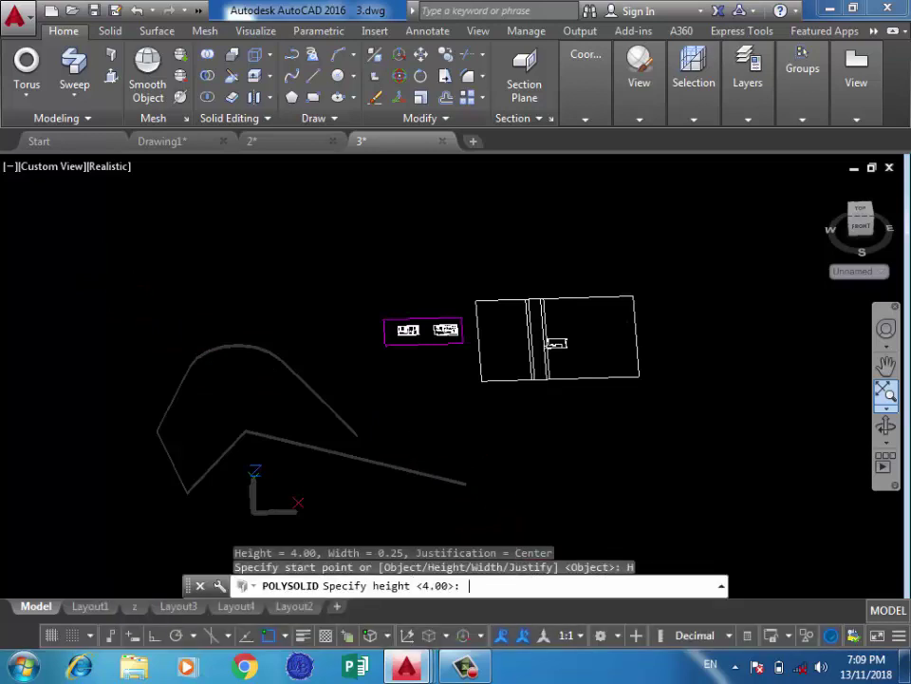
pyautogui.press('Return')
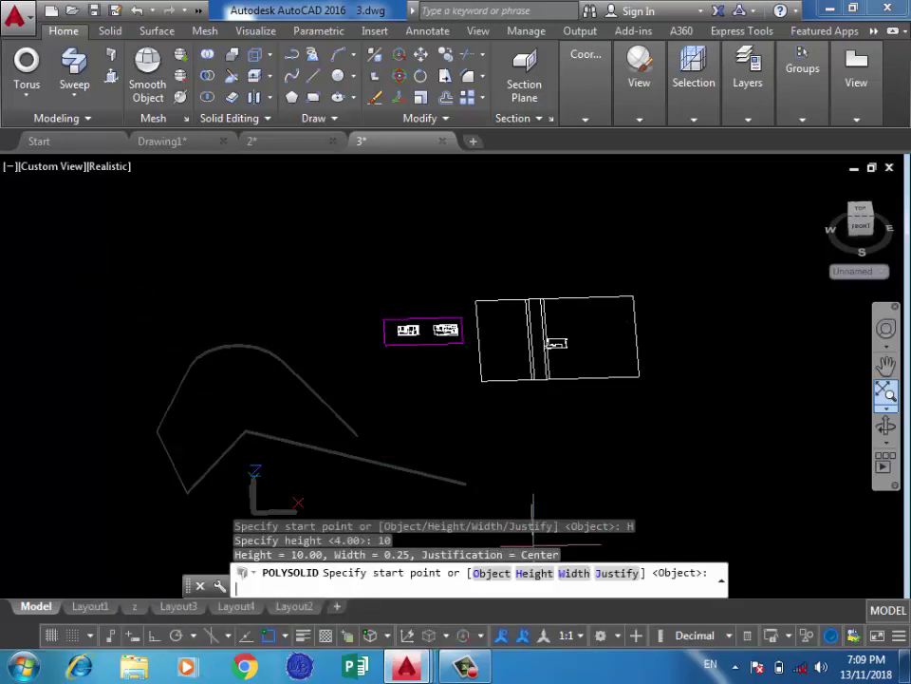
pyautogui.write('W')
pyautogui.press('Return')
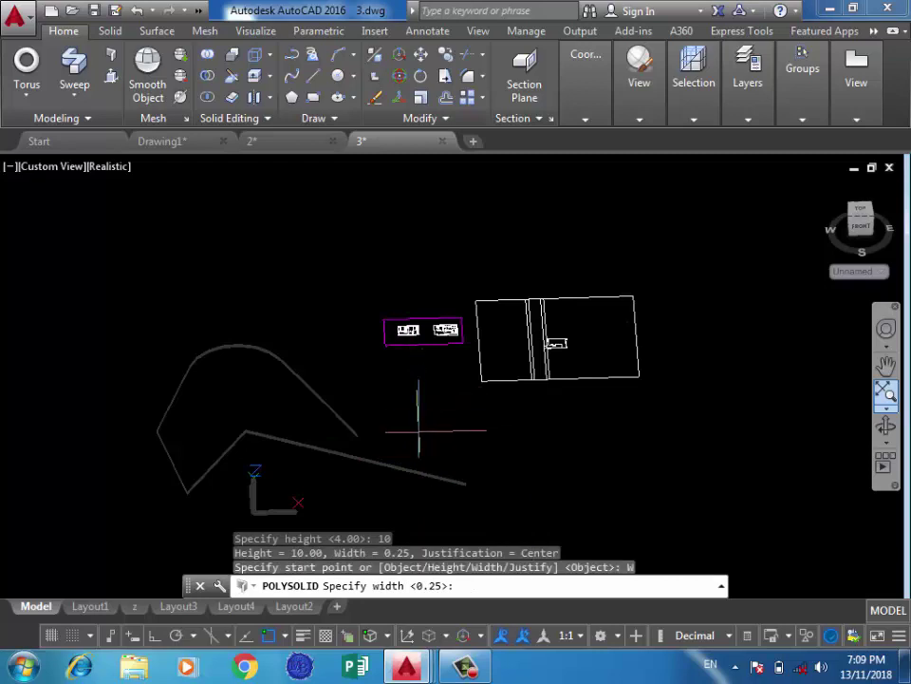
pyautogui.press('Return')
# Draw a four-point wall, then crossing-select and erase the practice wall
pyautogui.click(270, 254)
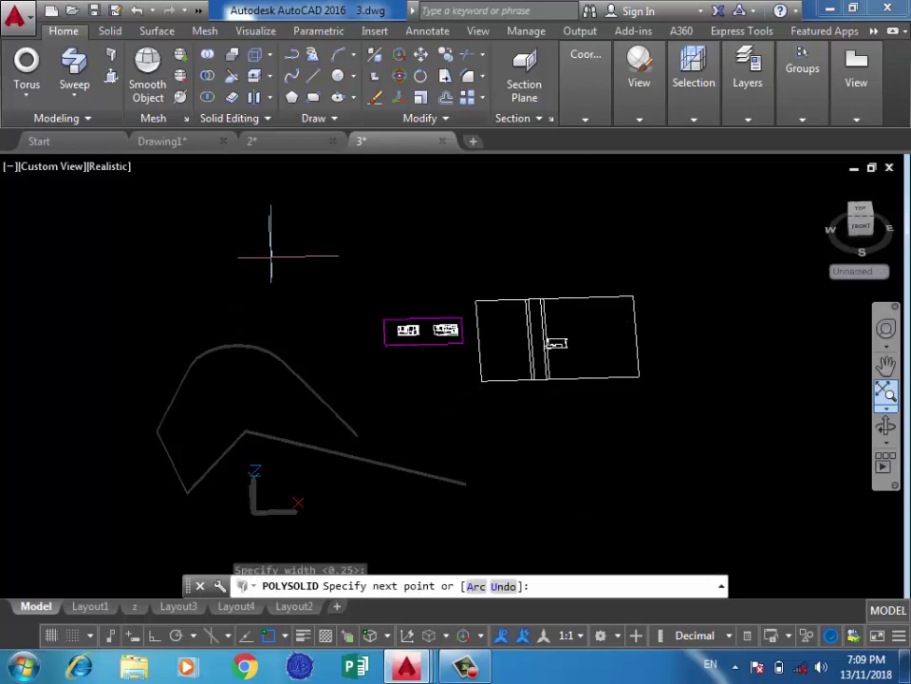
pyautogui.click(169, 282)
pyautogui.click(313, 329)
pyautogui.click(161, 330)
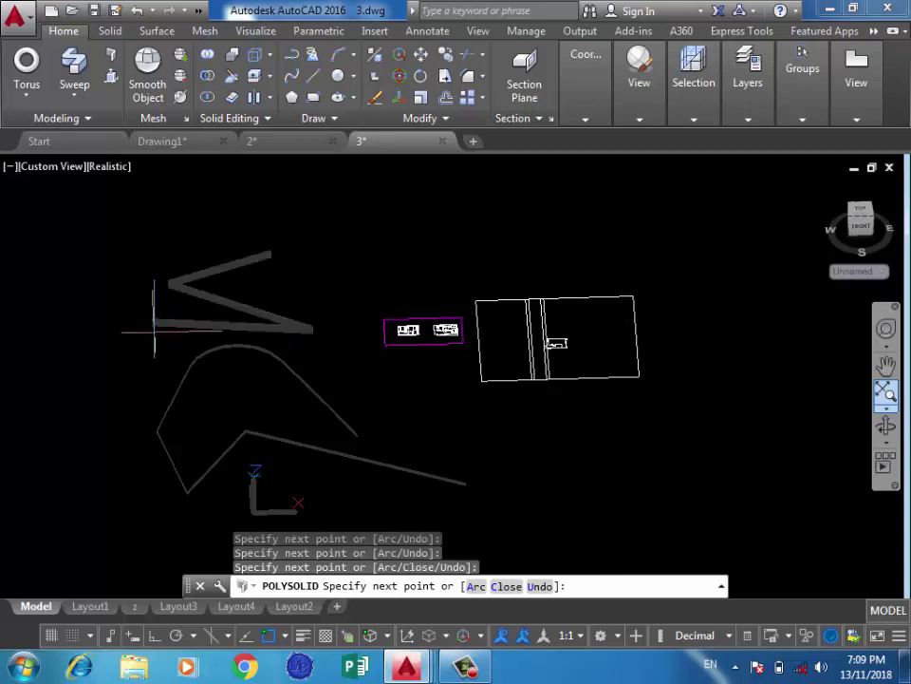
pyautogui.press('Escape')
pyautogui.click(305, 291)
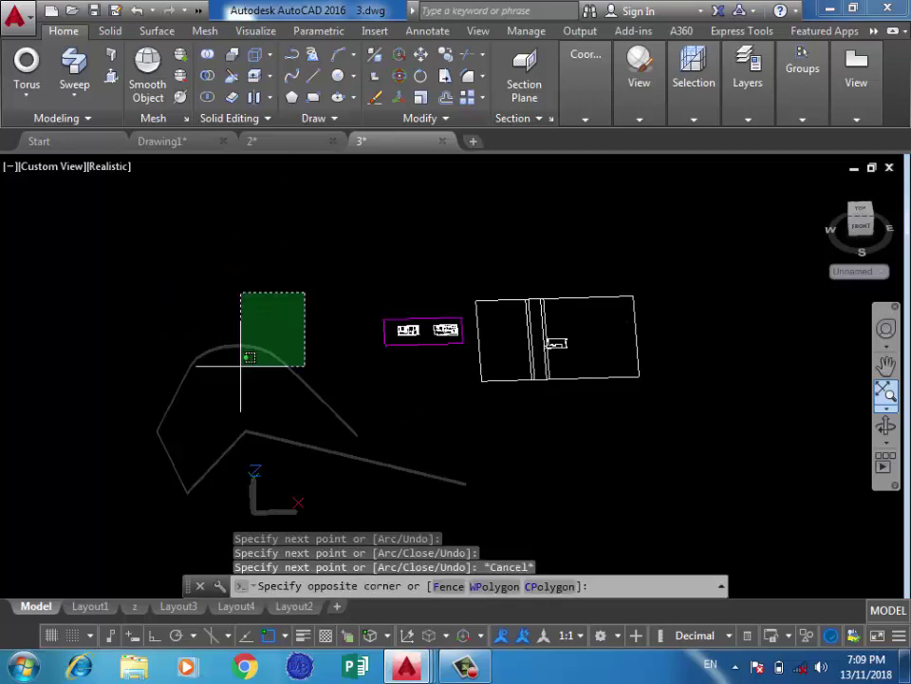
pyautogui.click(149, 520)
pyautogui.press('Delete')
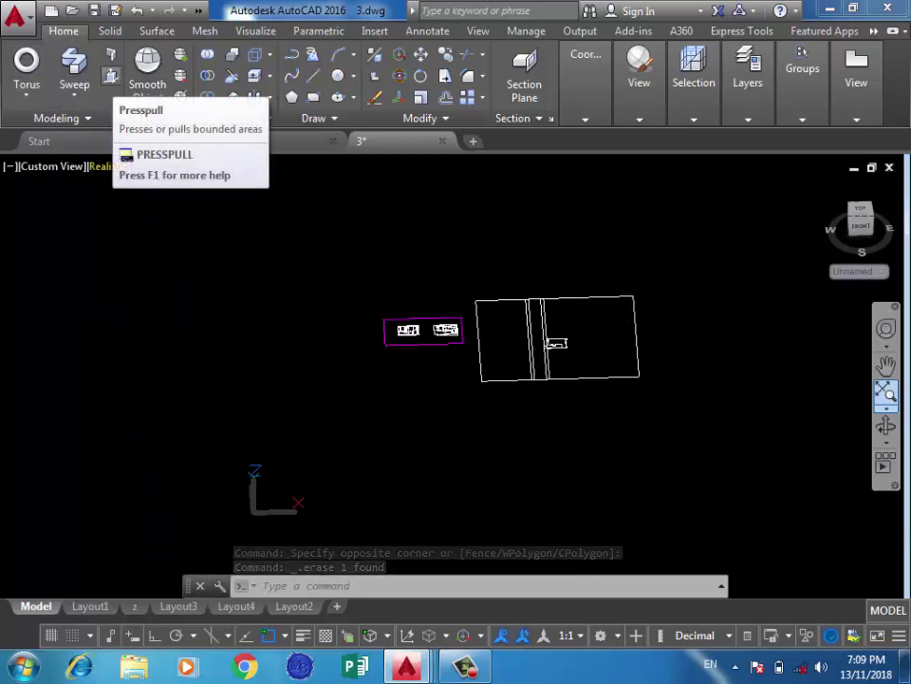
# Zoom in on the house plan, check the Top preset view, and open the Coordinates flyout
pyautogui.scroll(5, 586, 370)
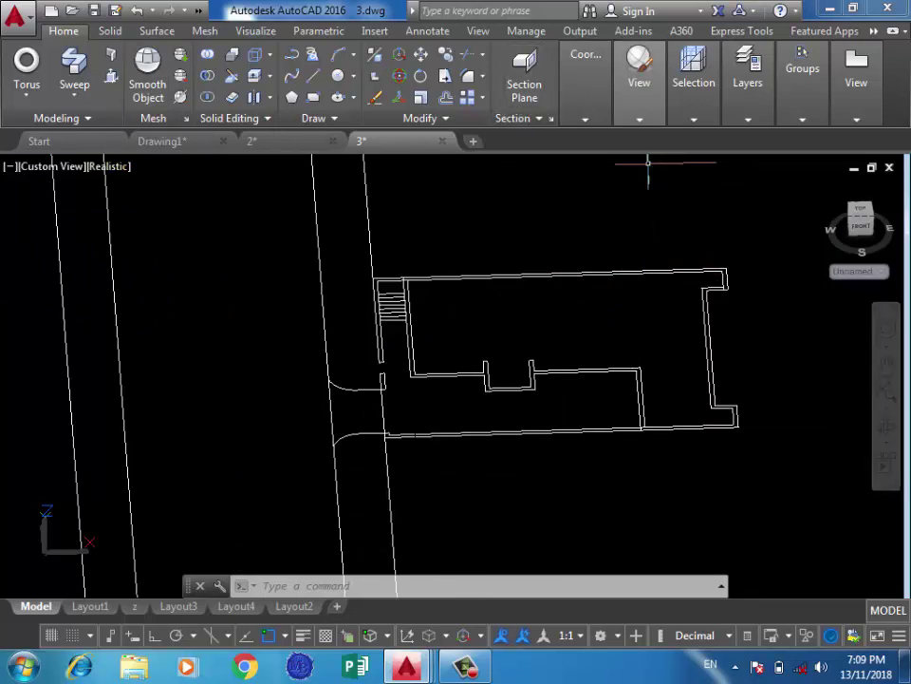
pyautogui.click(639, 83)
pyautogui.click(784, 161)
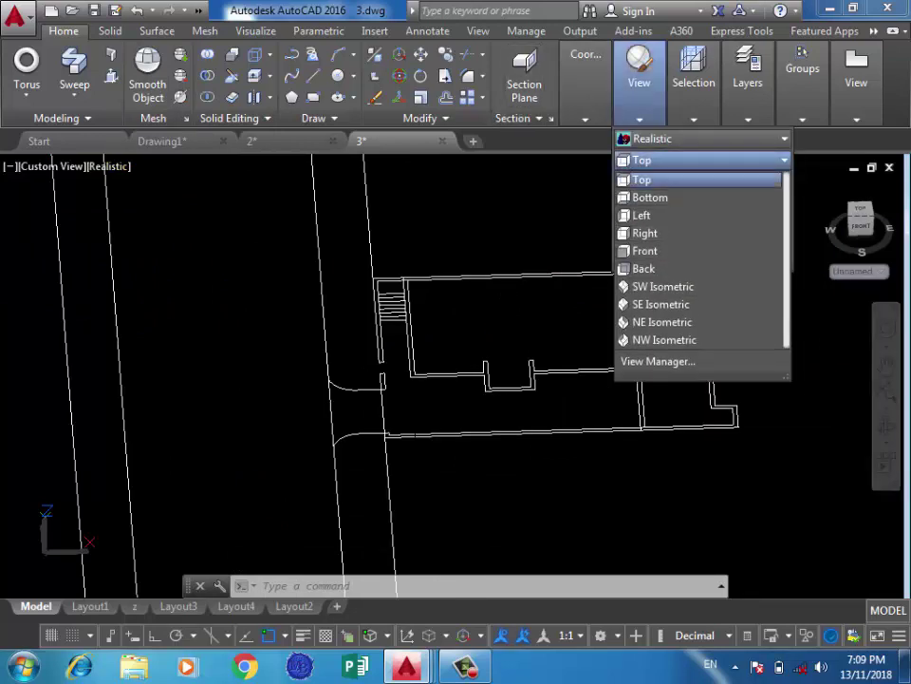
pyautogui.click(458, 225)
pyautogui.click(418, 223)
pyautogui.click(529, 173)
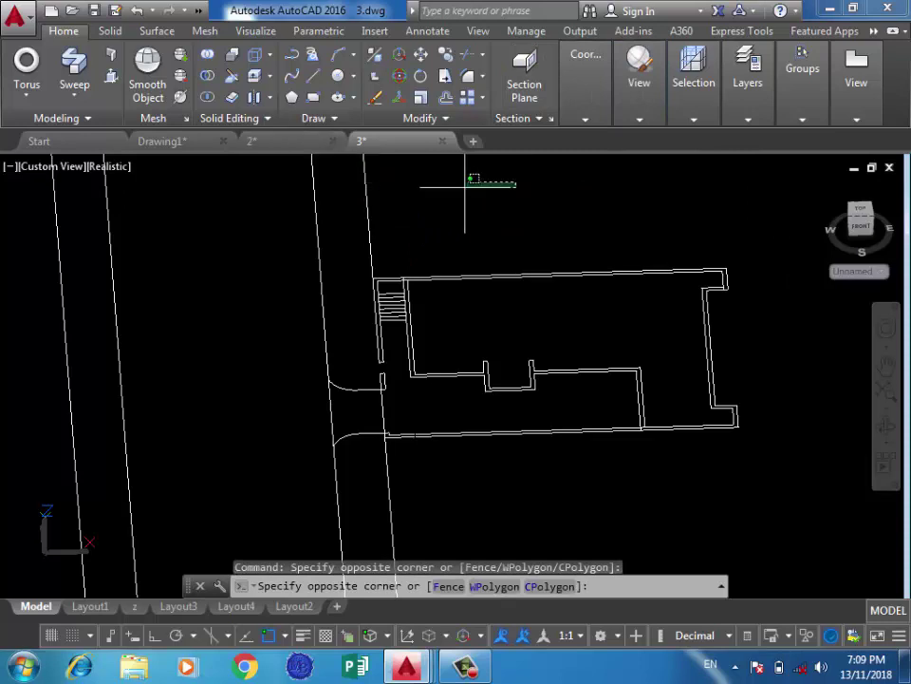
pyautogui.click(392, 169)
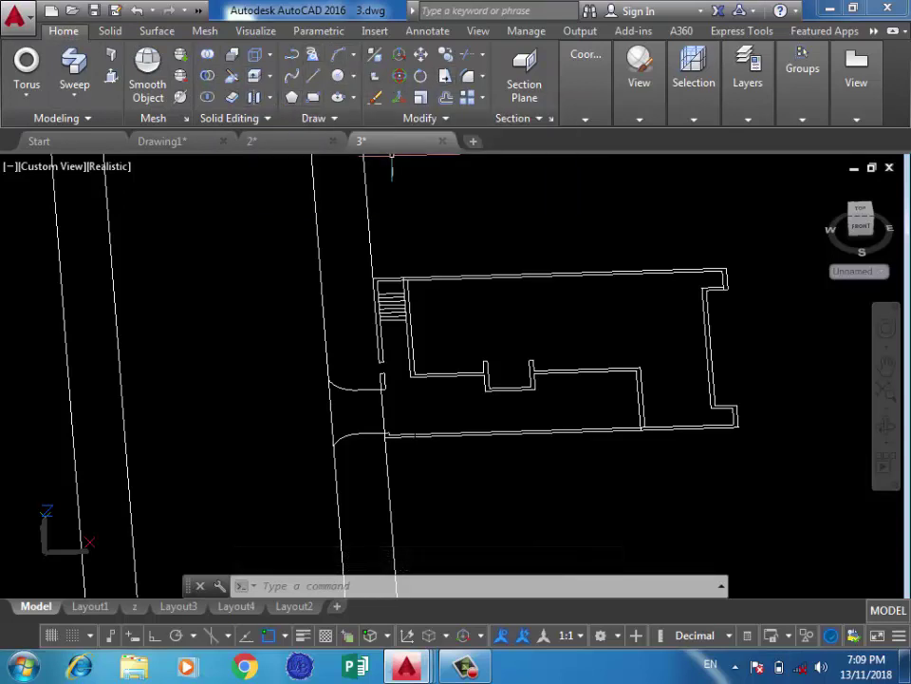
pyautogui.moveTo(585, 84)
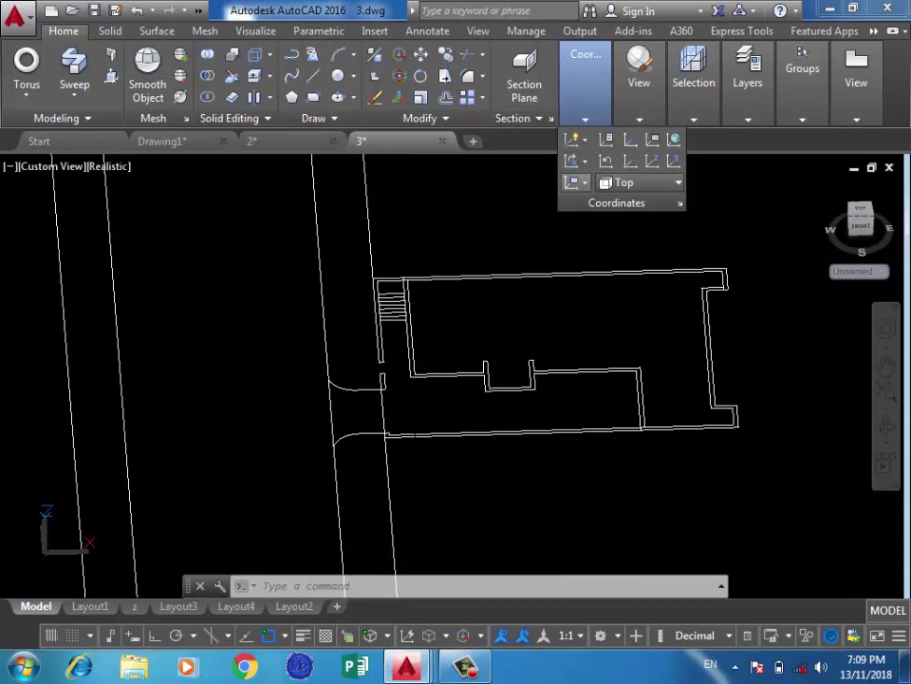
pyautogui.click(581, 183)
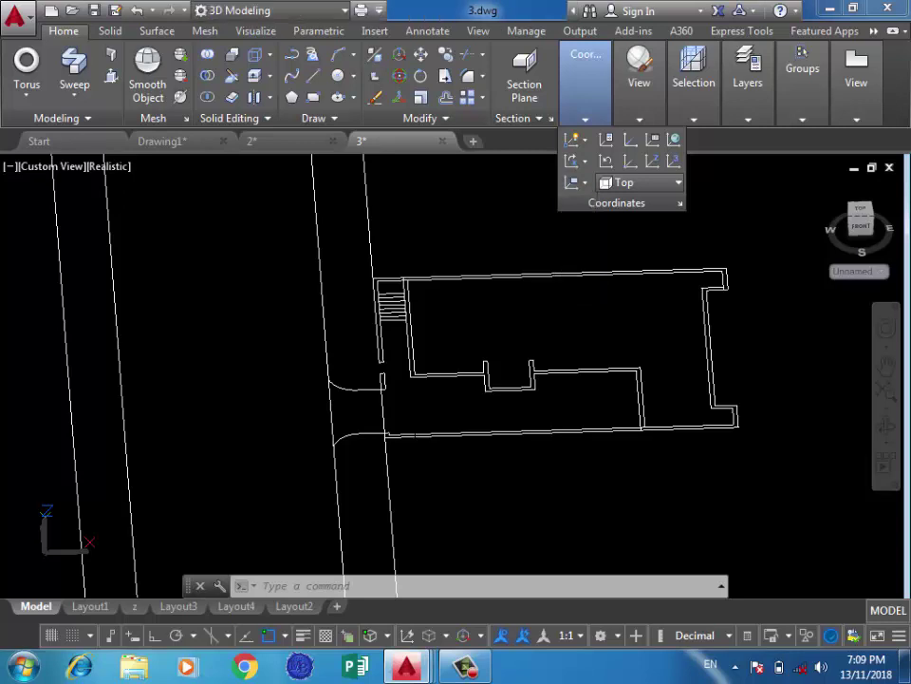
# Show the classic menu bar and browse the Tools menu without choosing anything
pyautogui.click(378, 10)
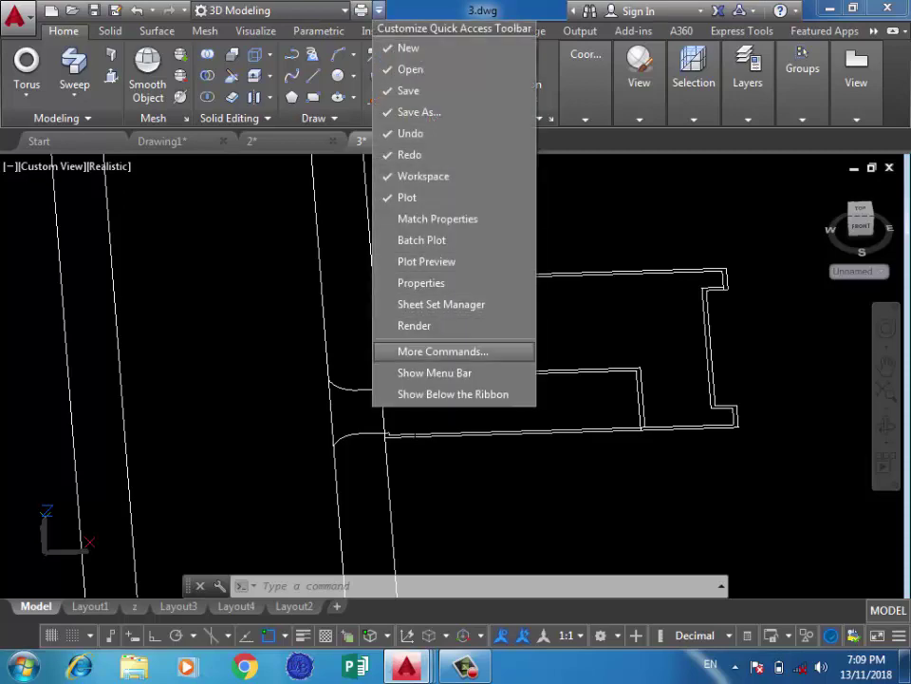
pyautogui.click(437, 372)
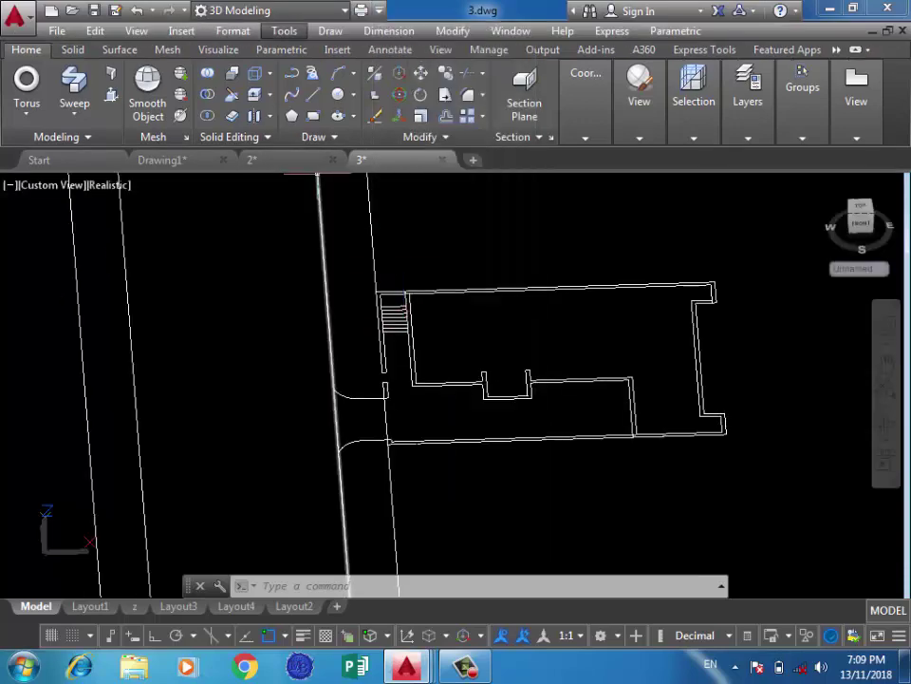
pyautogui.click(284, 30)
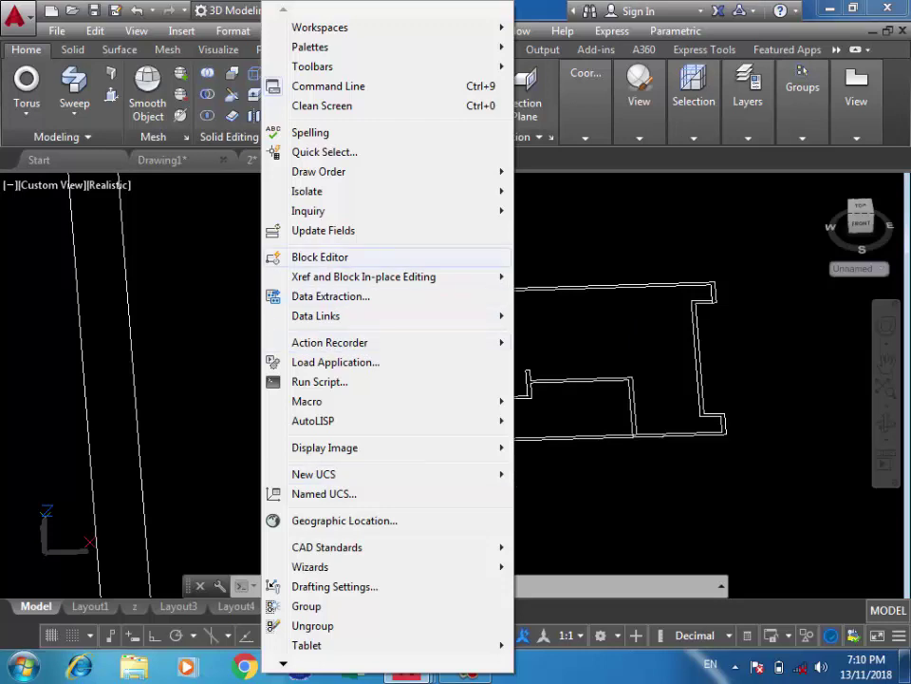
pyautogui.click(217, 235)
pyautogui.click(194, 294)
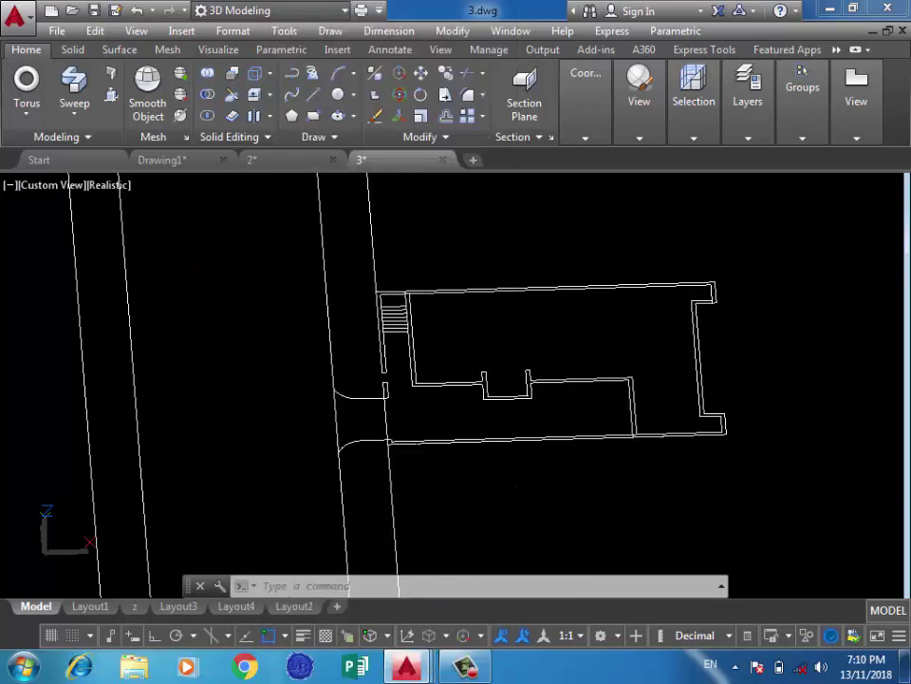
# Switch to the Top preset view from the View panel's views list
pyautogui.click(639, 137)
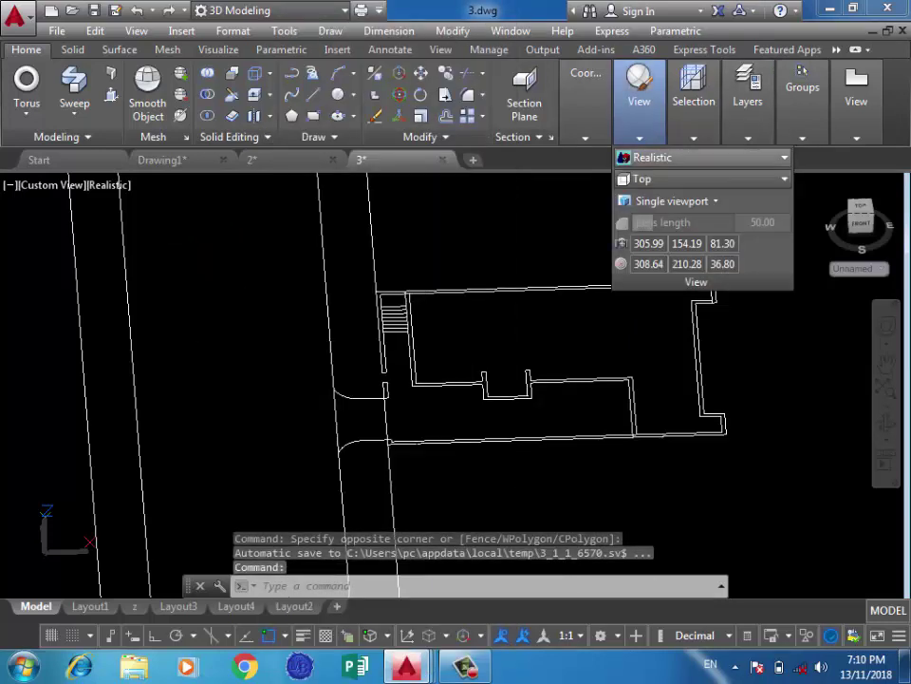
pyautogui.click(703, 157)
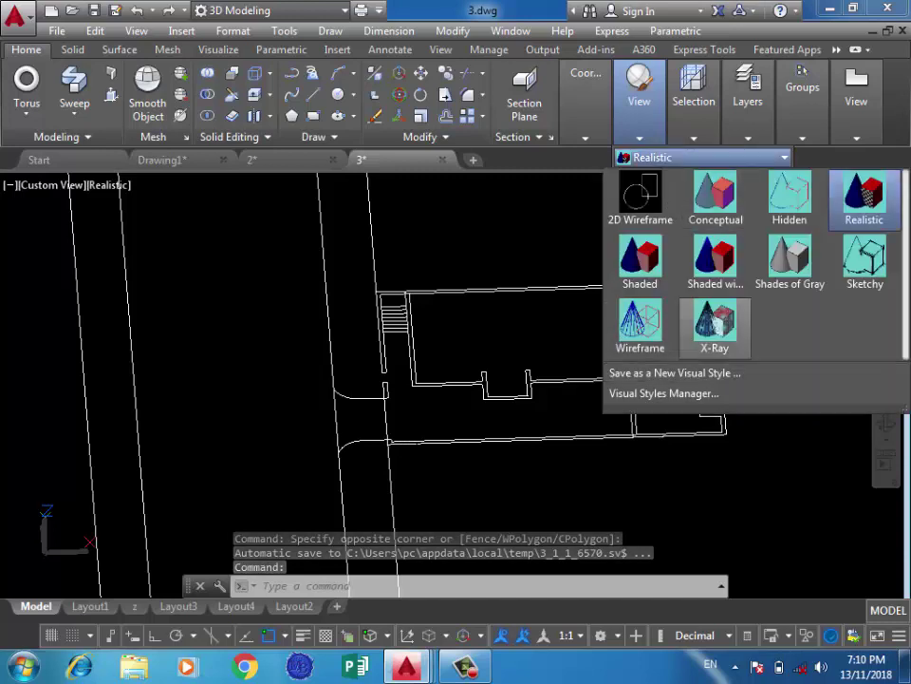
pyautogui.press('Escape')
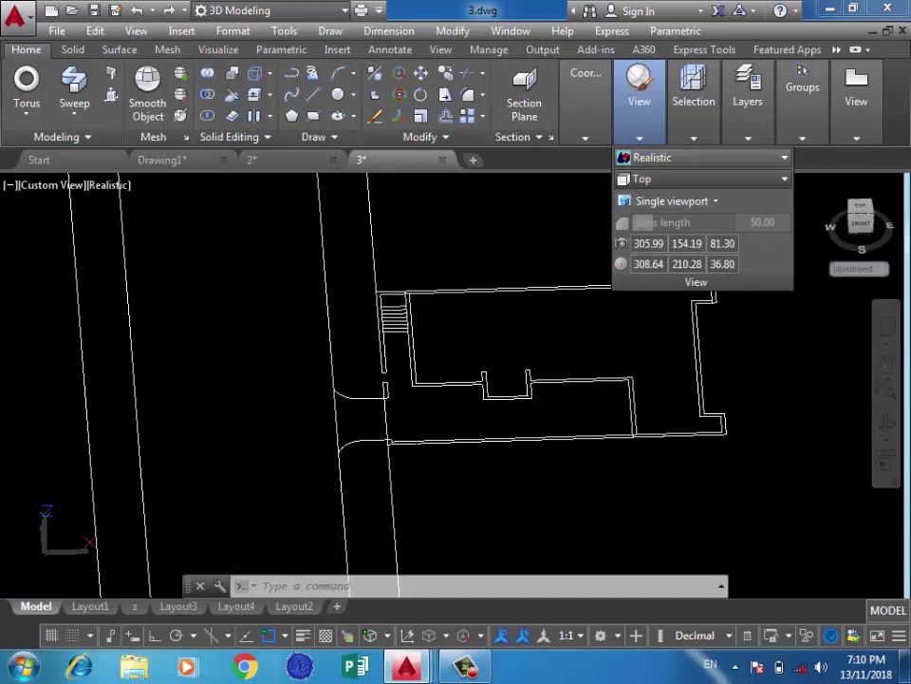
pyautogui.click(702, 179)
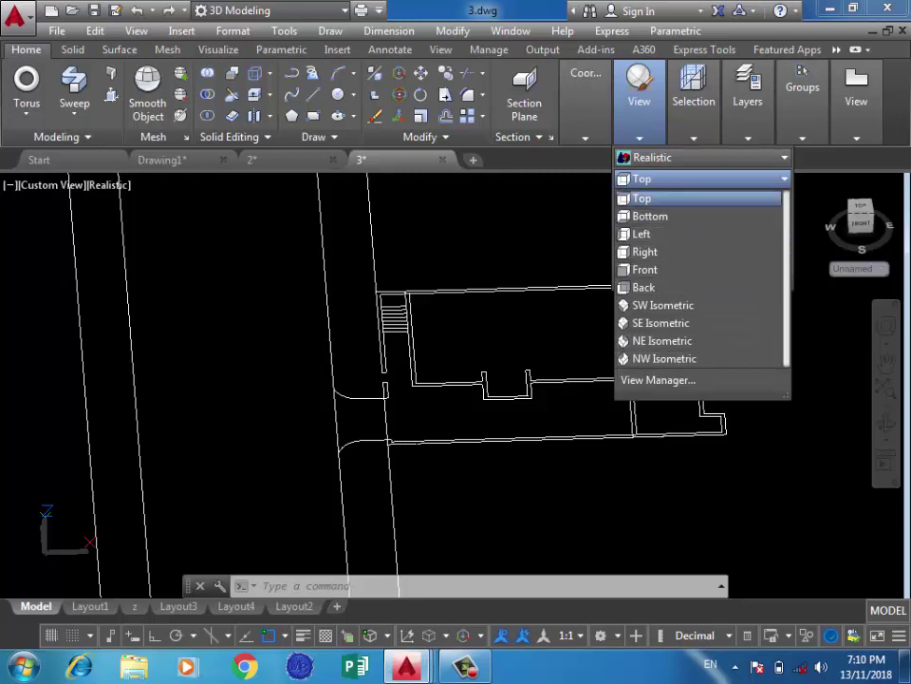
pyautogui.click(482, 208)
pyautogui.click(483, 225)
pyautogui.click(454, 237)
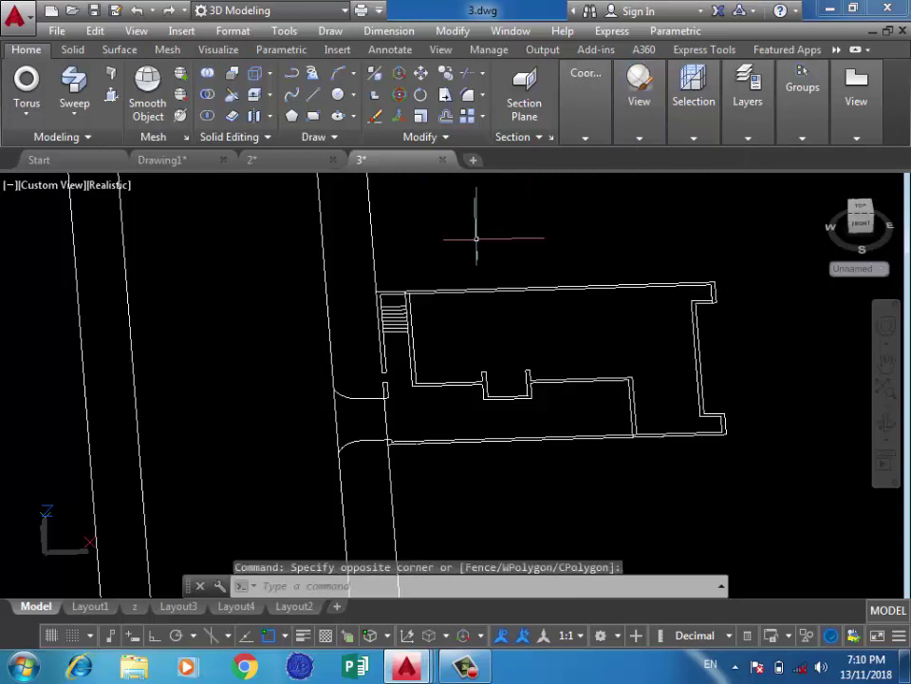
pyautogui.scroll(3, 467, 372)
pyautogui.scroll(-5, 531, 361)
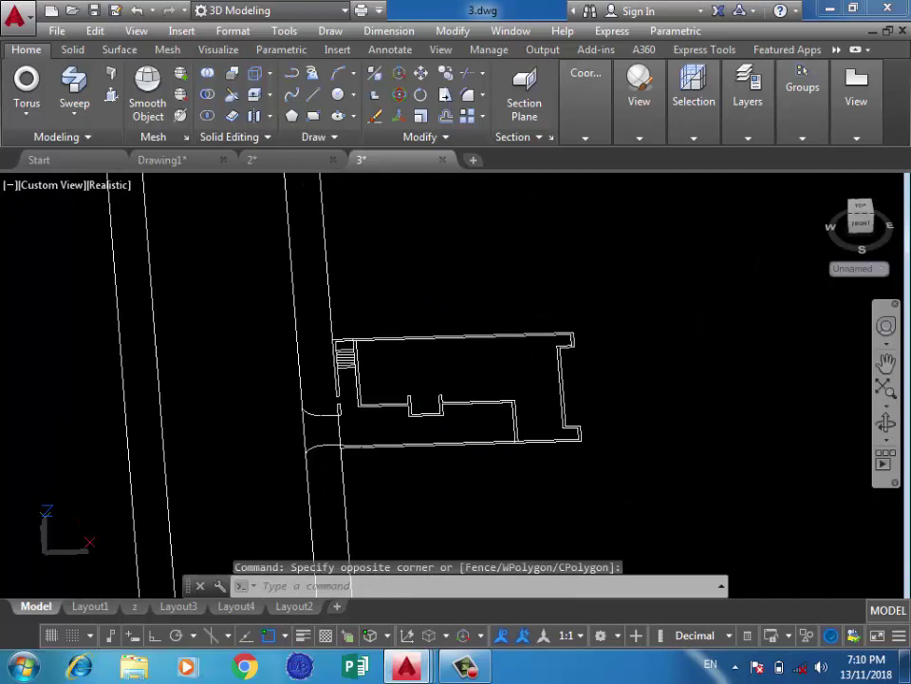
pyautogui.click(703, 179)
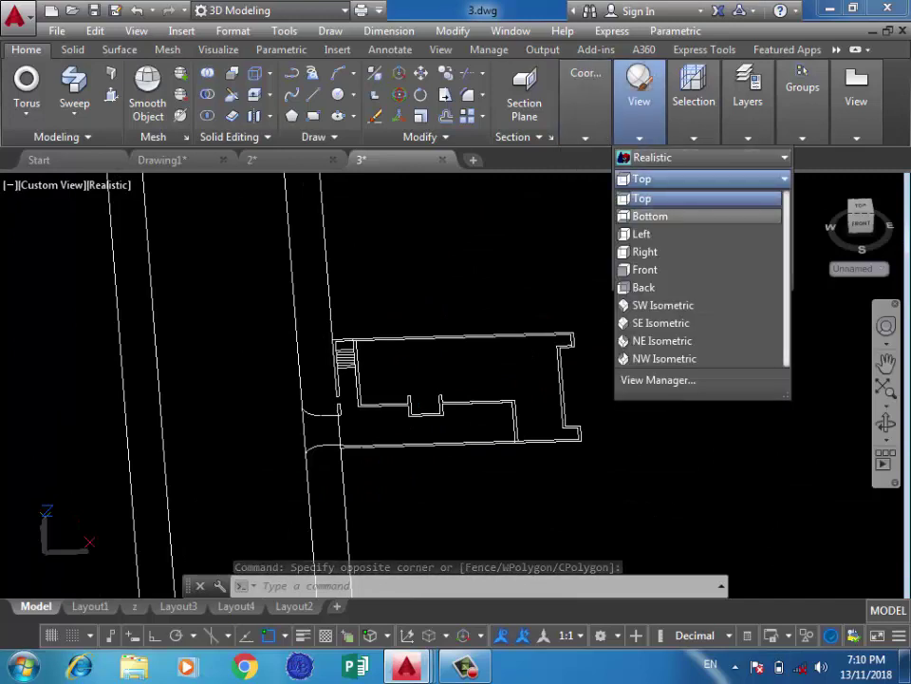
pyautogui.click(655, 198)
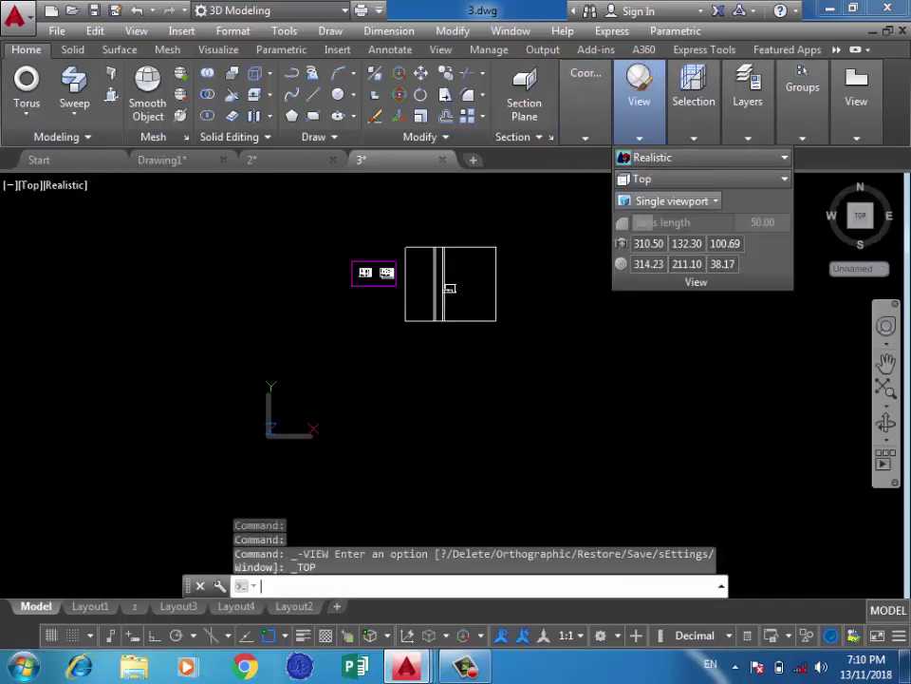
# Zoom in on the plan and dismiss an accidentally started Block command
pyautogui.scroll(3, 183, 260)
pyautogui.scroll(3, 337, 285)
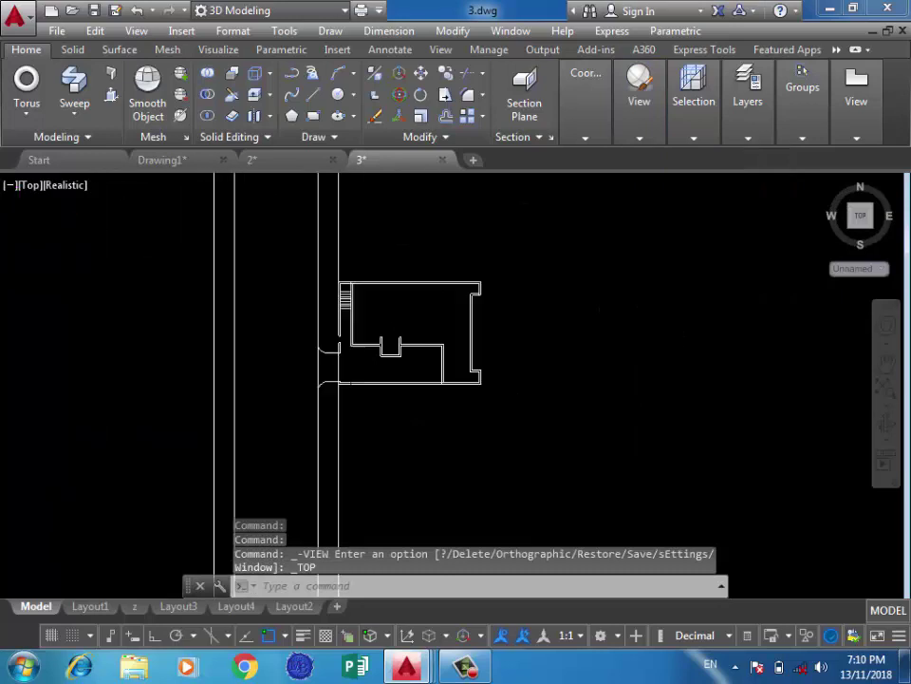
pyautogui.scroll(2, 443, 277)
pyautogui.scroll(4, 444, 277)
pyautogui.scroll(-3, 451, 266)
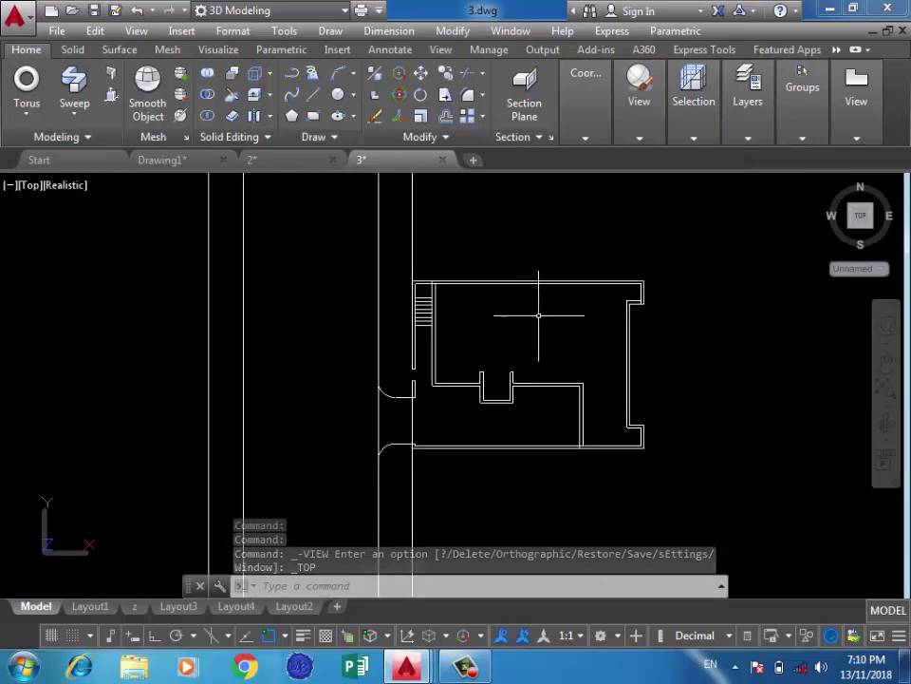
pyautogui.write('b')
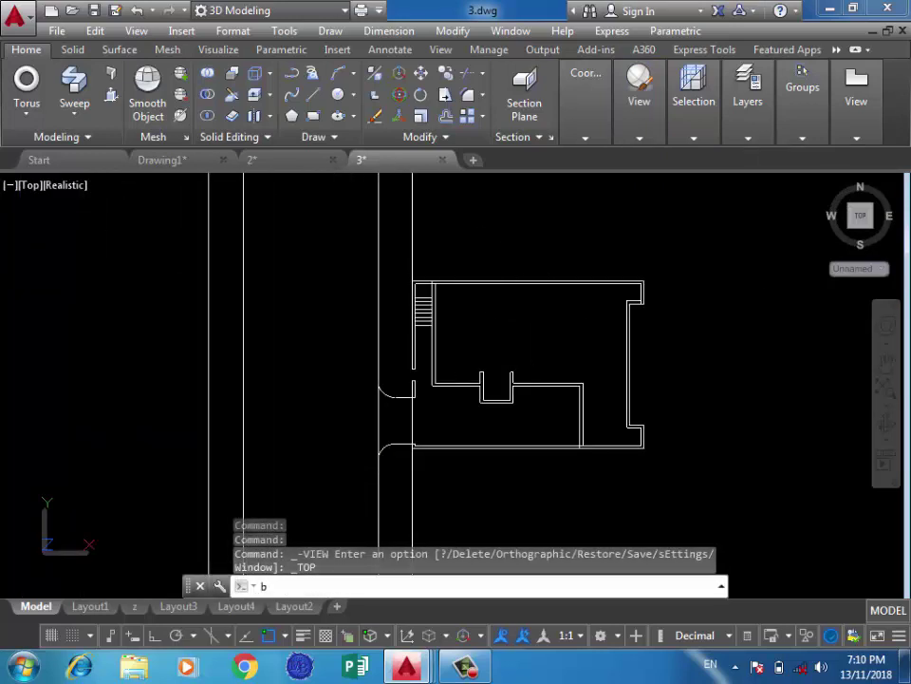
pyautogui.press('Return')
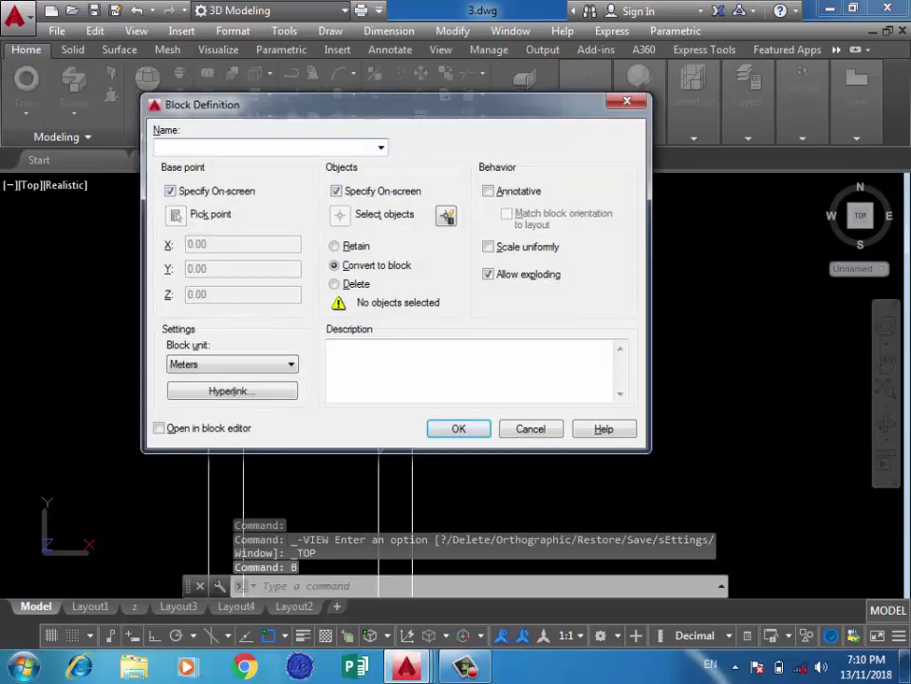
pyautogui.press('Escape')
# Try BO boundary picks inside the walls, closing the resulting boundary error messages
pyautogui.write('Bo')
pyautogui.press('Return')
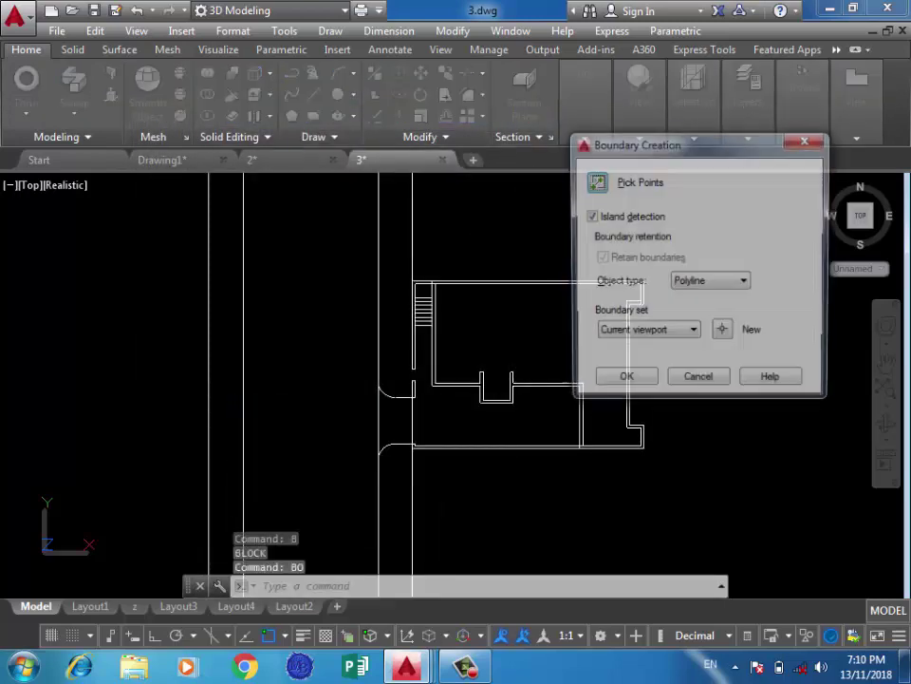
pyautogui.click(581, 181)
pyautogui.scroll(5, 582, 442)
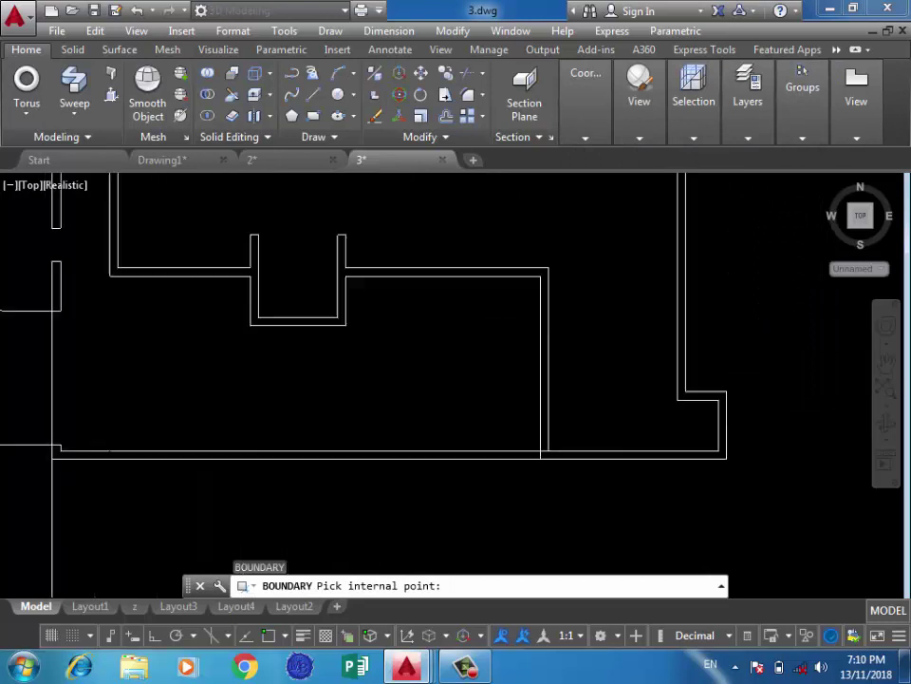
pyautogui.click(628, 455)
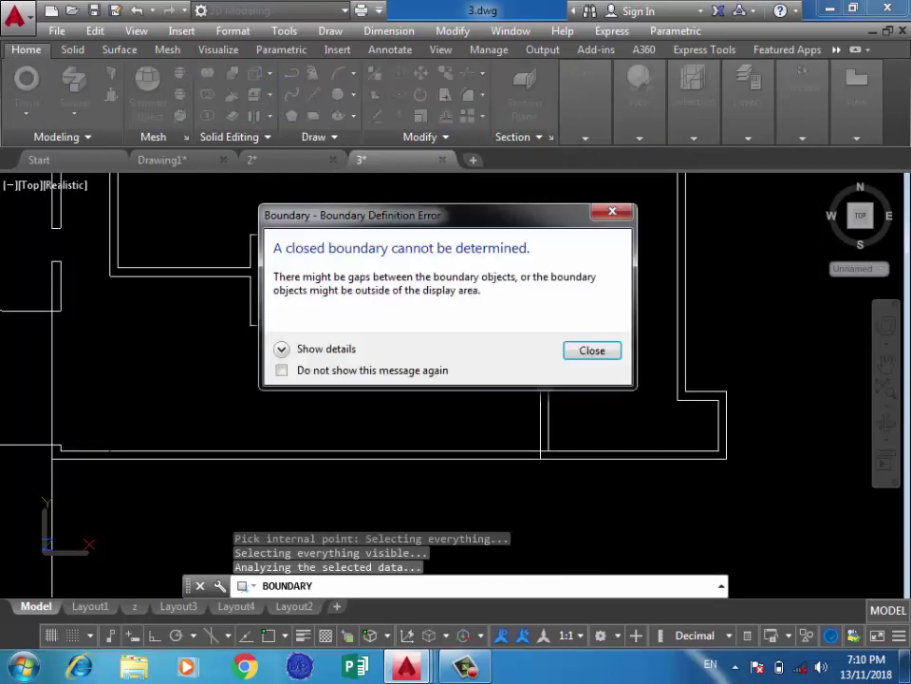
pyautogui.press('Return')
pyautogui.scroll(-2, 629, 376)
pyautogui.scroll(-2, 636, 421)
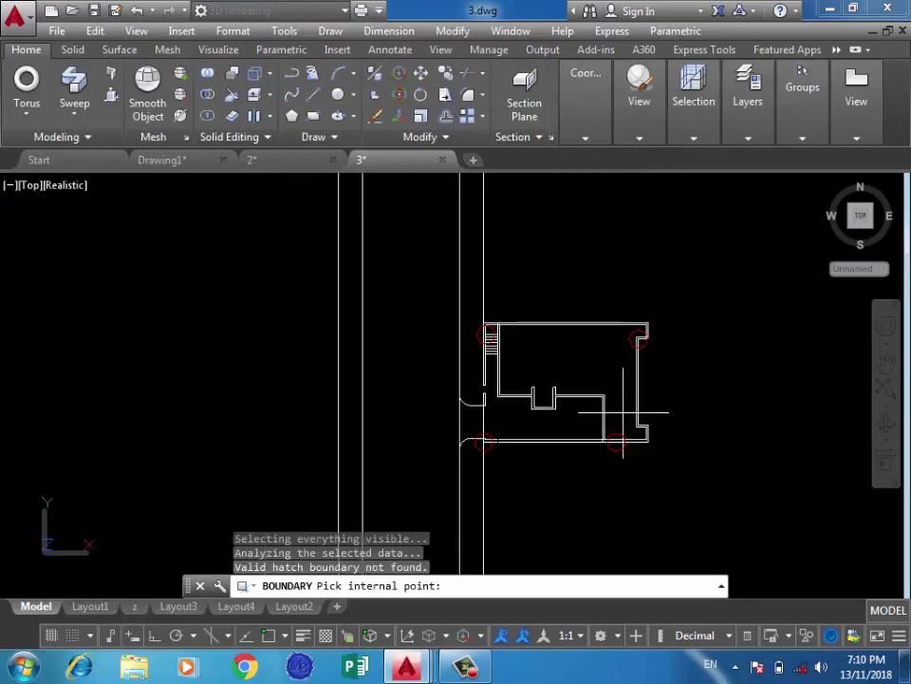
pyautogui.scroll(2, 630, 432)
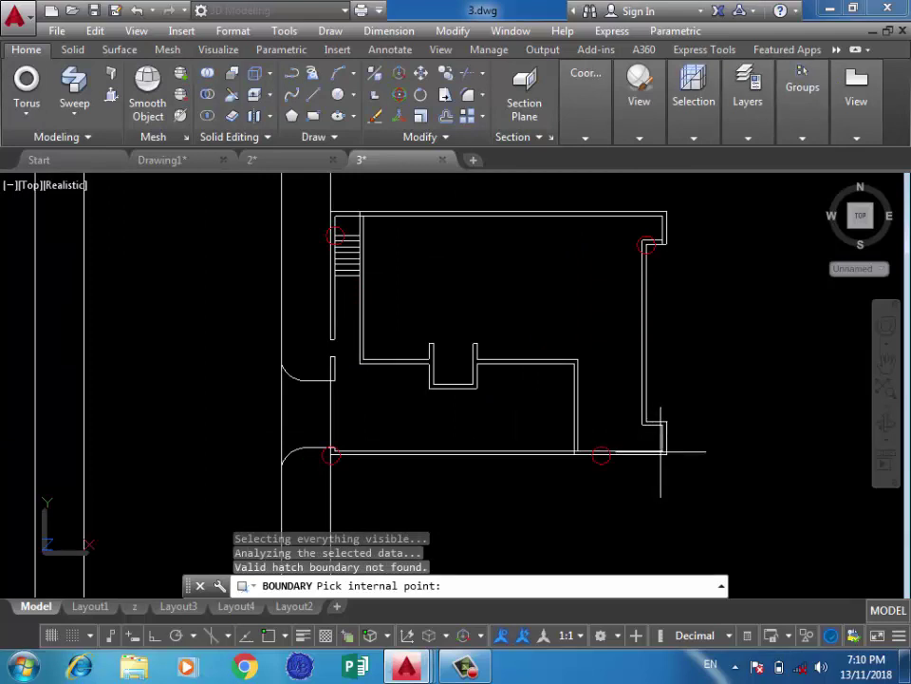
pyautogui.scroll(2, 661, 453)
pyautogui.scroll(-2, 594, 342)
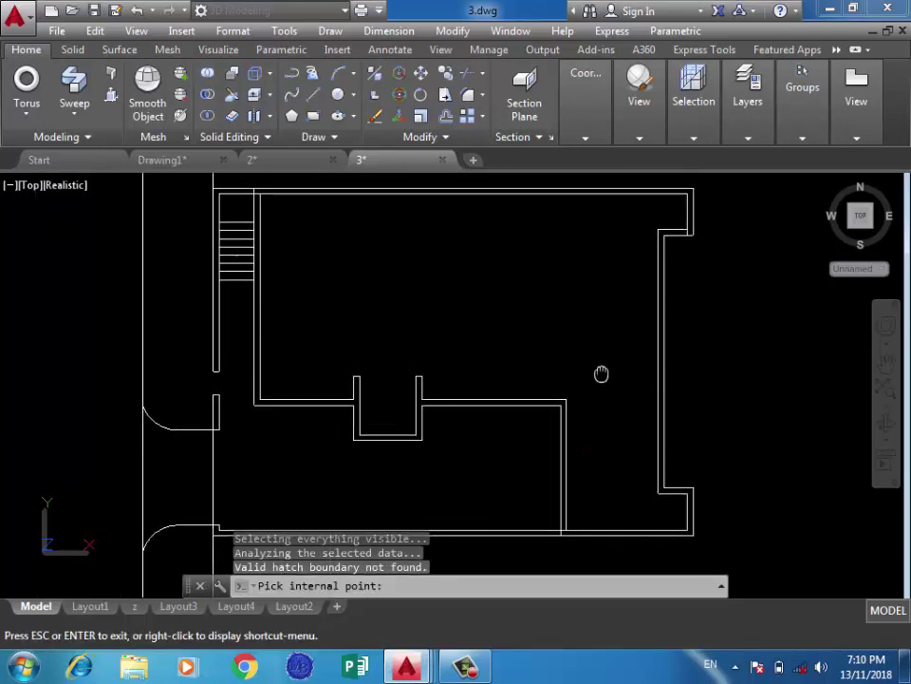
pyautogui.click(503, 399)
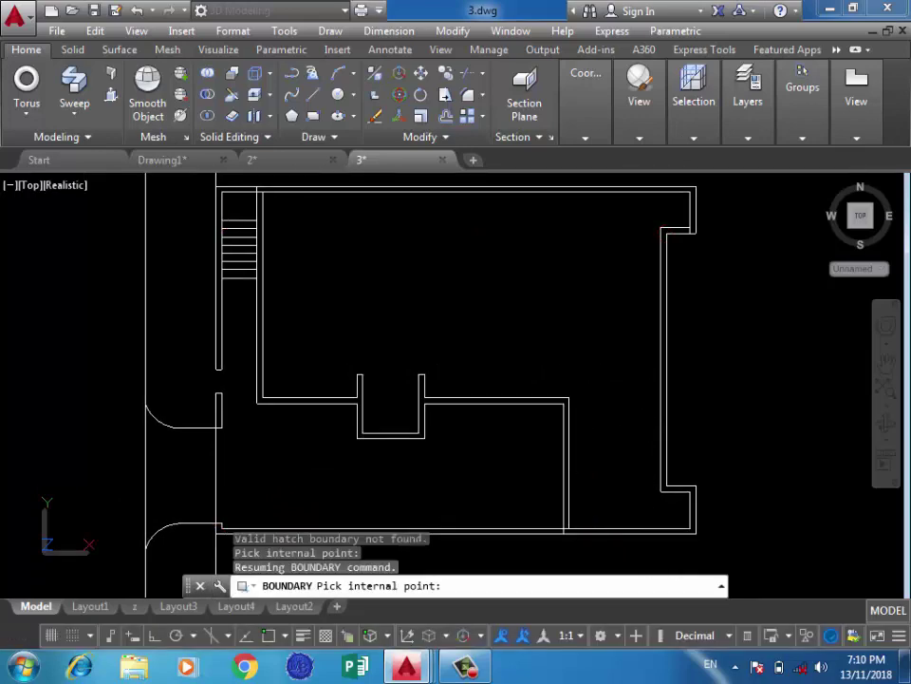
pyautogui.click(591, 350)
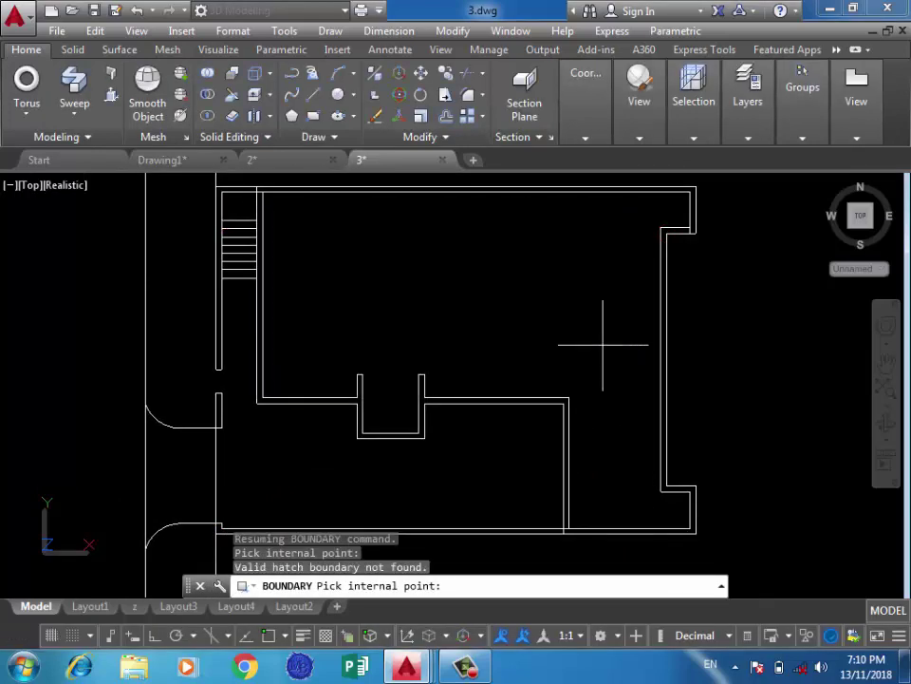
# Create boundary polylines by picking inside the right, top and U-notch wall regions
pyautogui.press('Return')
pyautogui.press('Return')
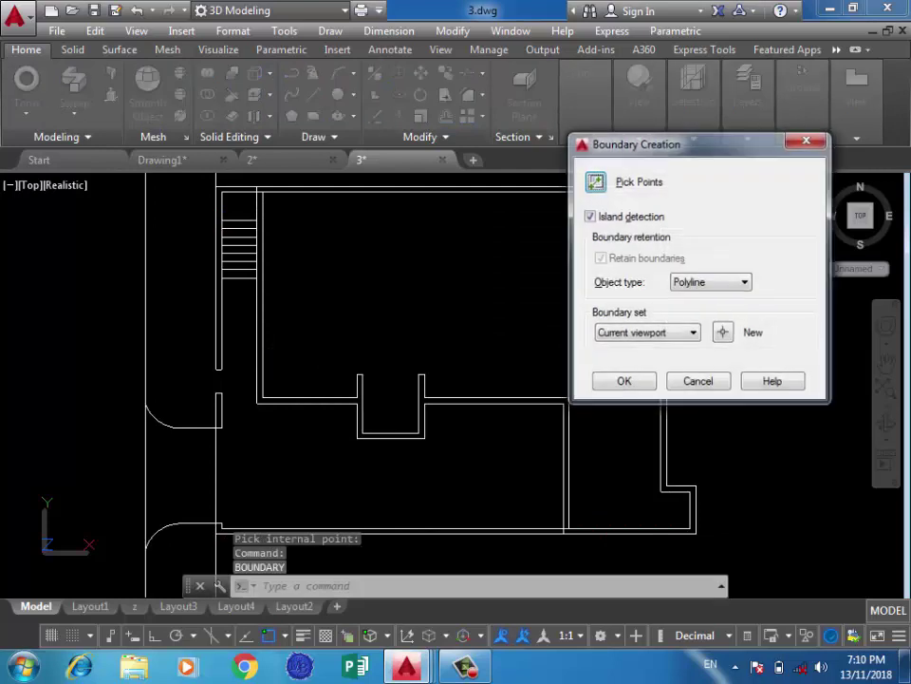
pyautogui.click(588, 179)
pyautogui.click(665, 455)
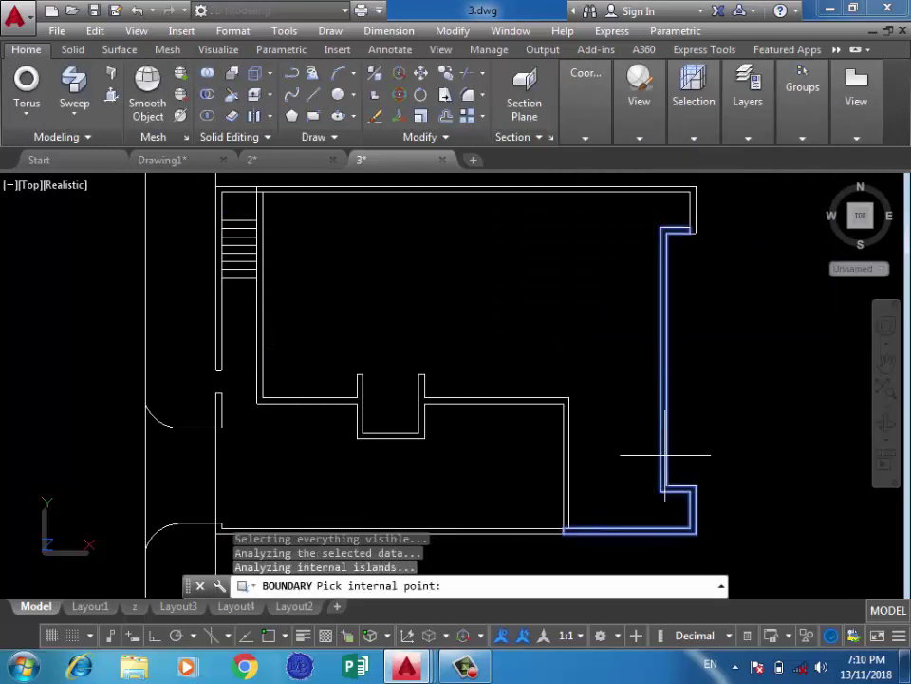
pyautogui.scroll(2, 432, 197)
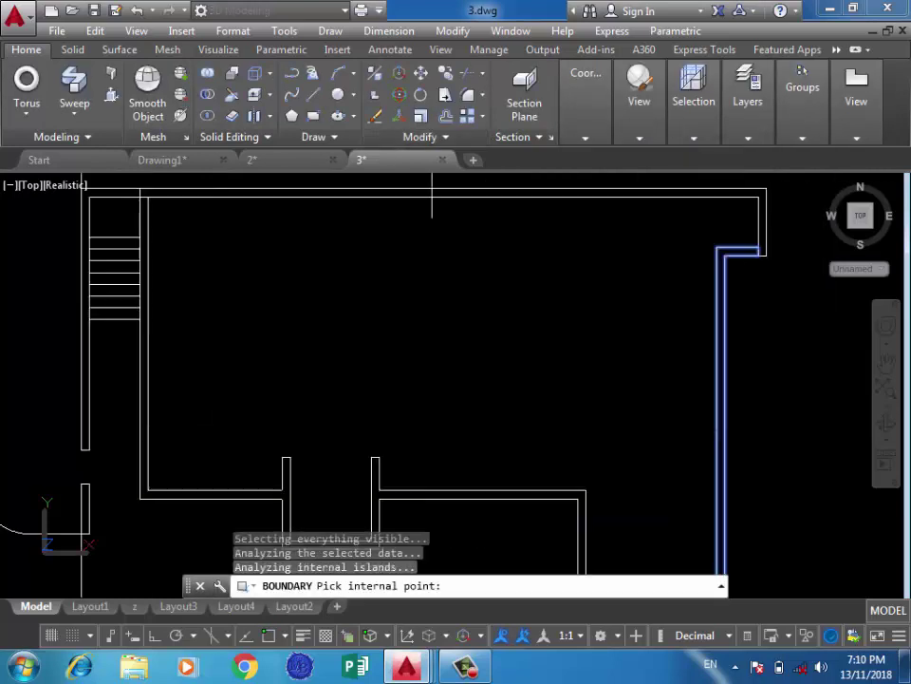
pyautogui.click(450, 193)
pyautogui.scroll(-2, 632, 240)
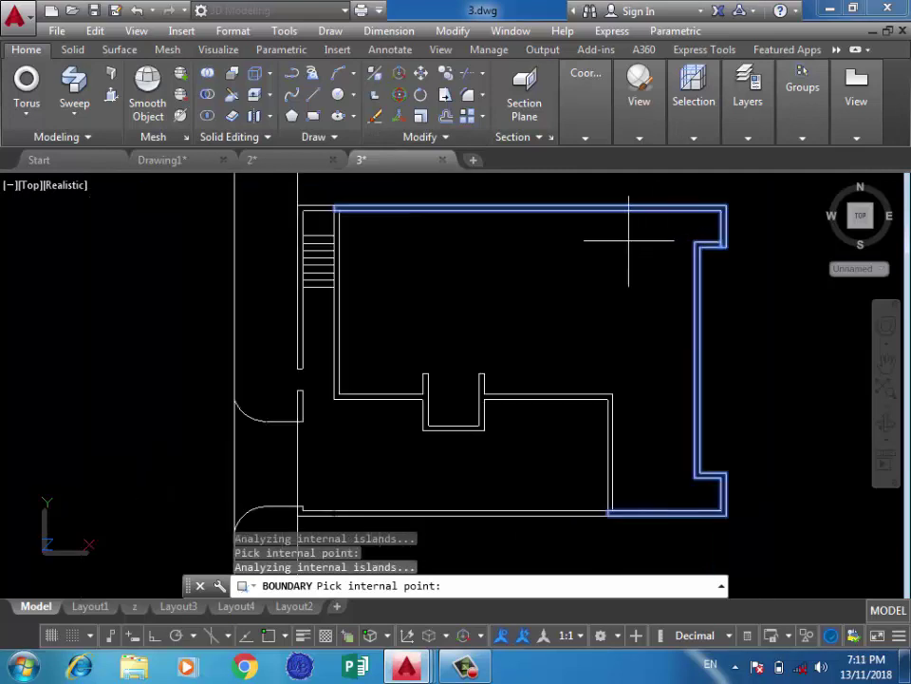
pyautogui.scroll(2, 593, 396)
pyautogui.click(597, 389)
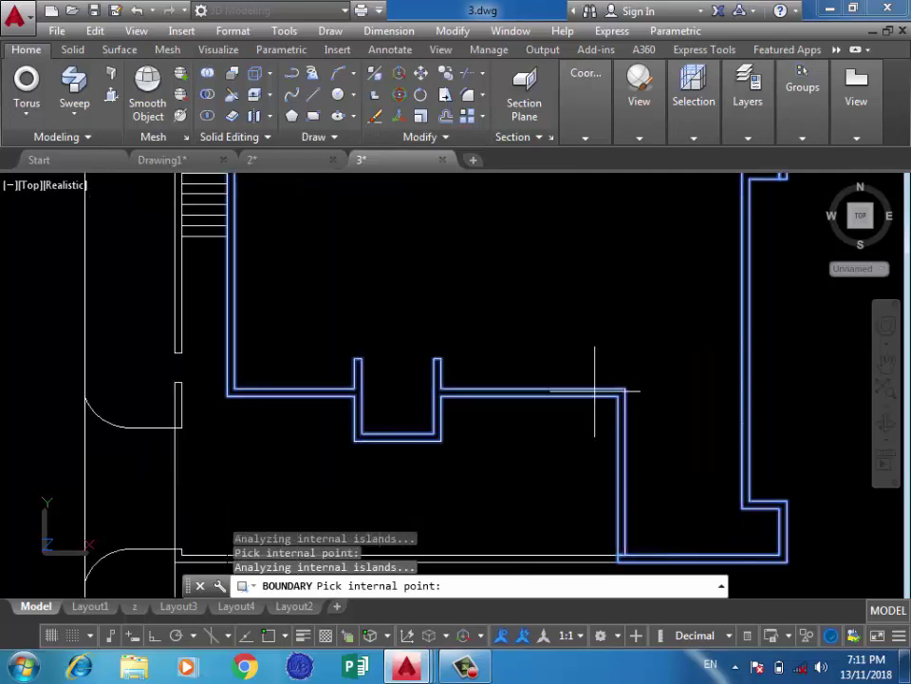
pyautogui.scroll(-2, 424, 453)
pyautogui.press('Return')
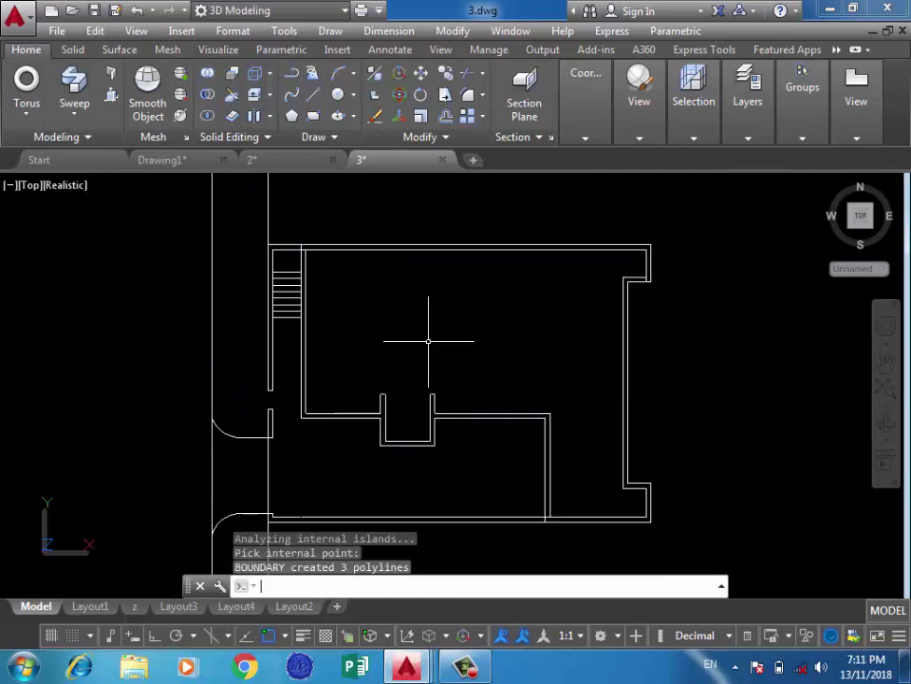
# Start Extrude from the solid tools list, then cancel it with nothing selected
pyautogui.scroll(-4, 470, 329)
pyautogui.scroll(2, 476, 291)
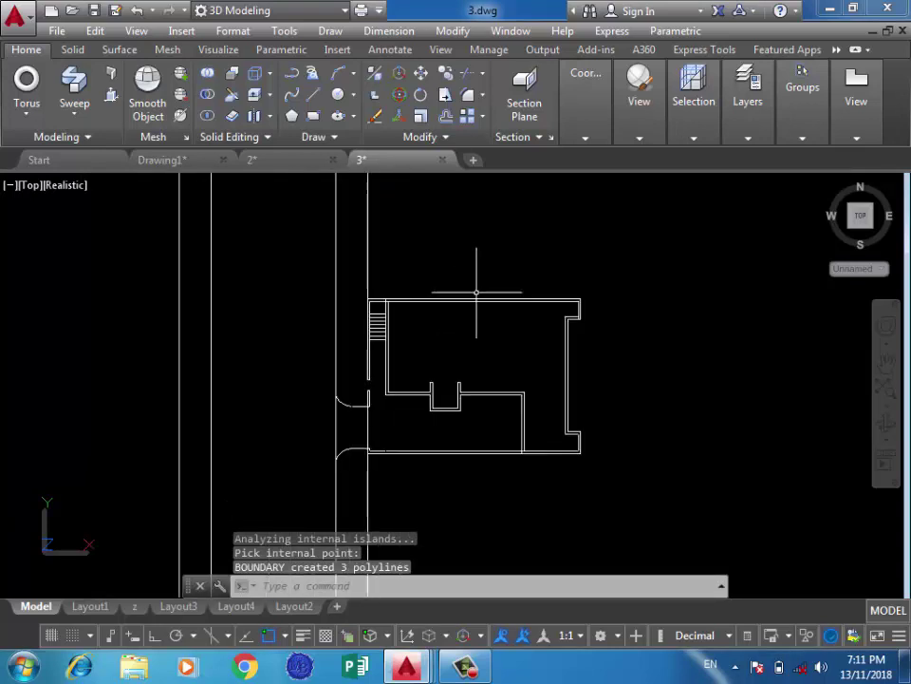
pyautogui.scroll(3, 508, 389)
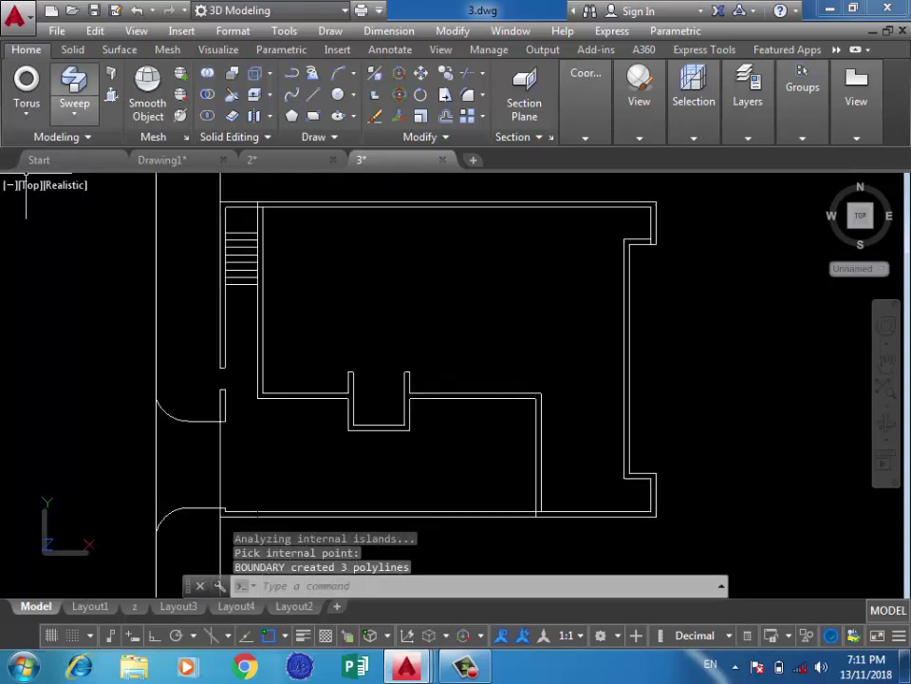
pyautogui.click(74, 110)
pyautogui.click(95, 144)
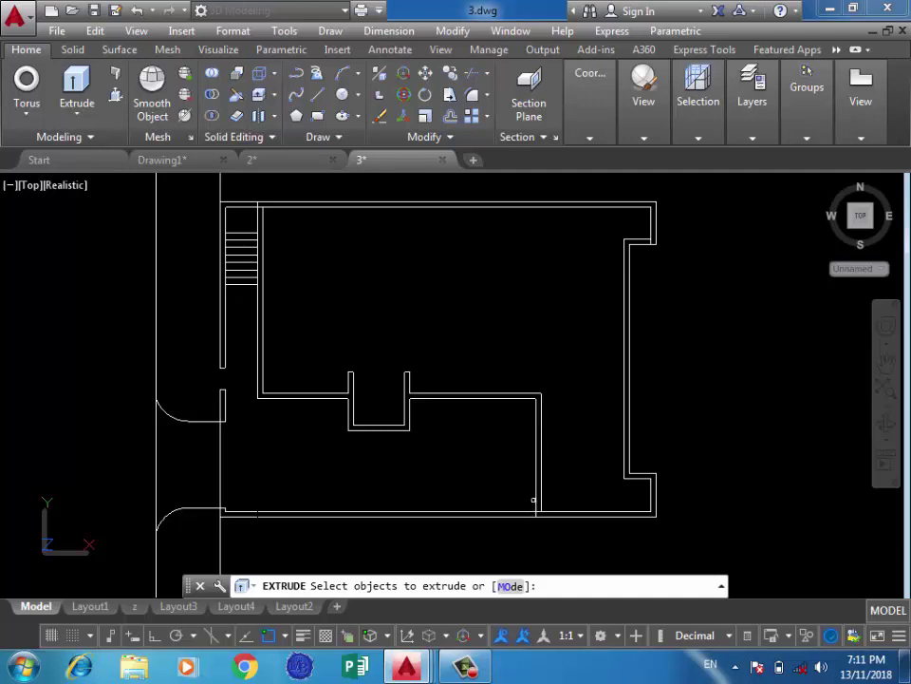
pyautogui.press('Return')
# Erase a vertical wall line and a single top wall line, undoing a window deletion
pyautogui.click(537, 465)
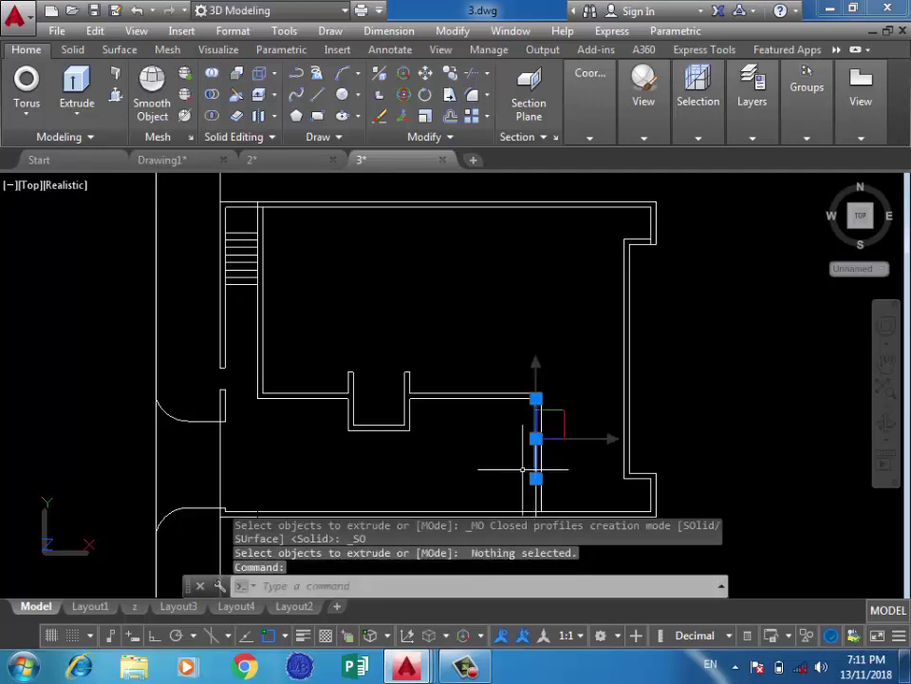
pyautogui.press('Delete')
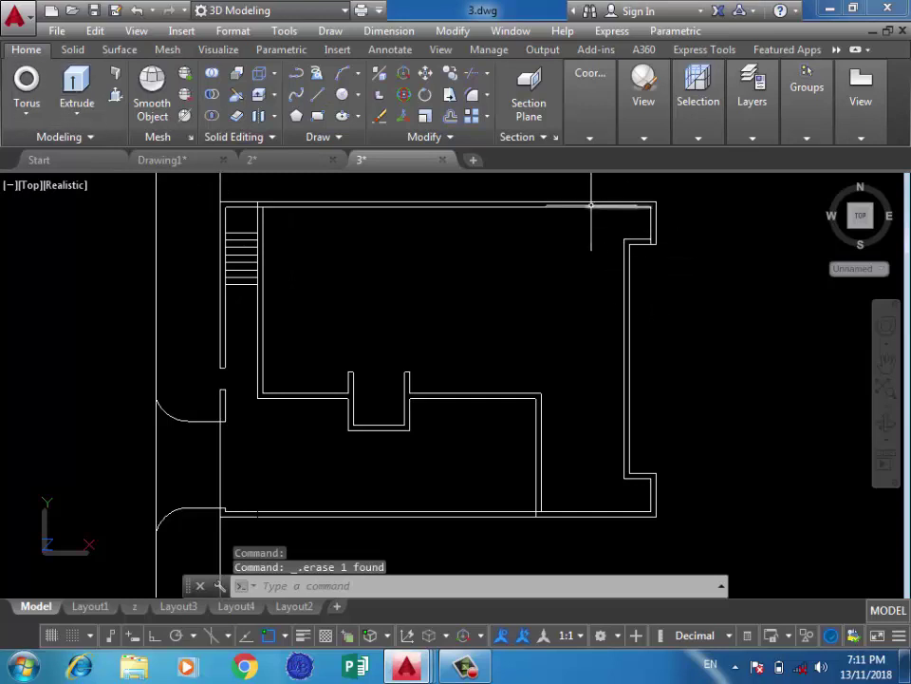
pyautogui.click(590, 208)
pyautogui.click(464, 220)
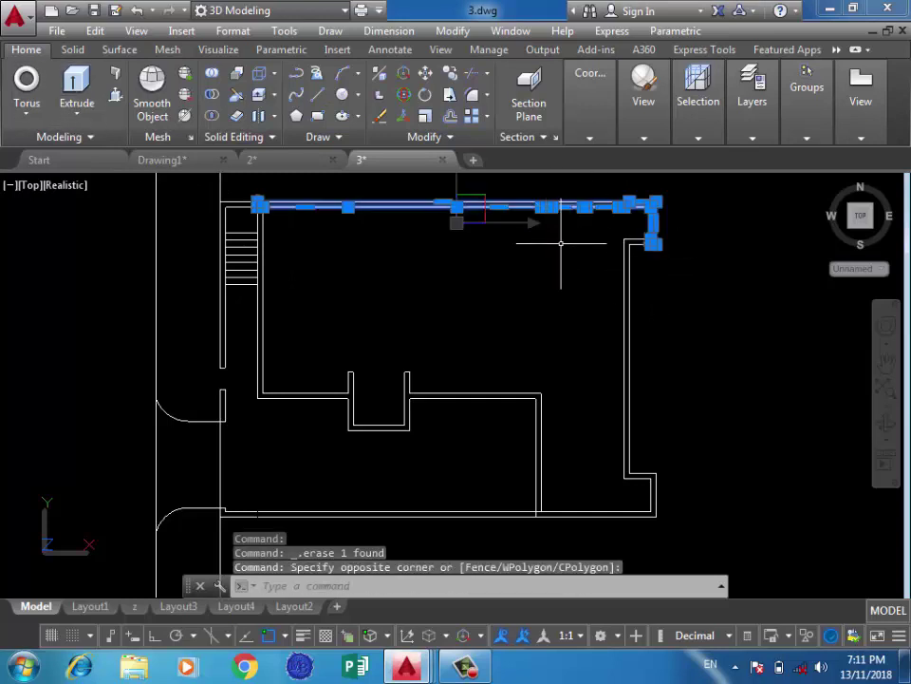
pyautogui.press('Delete')
pyautogui.hotkey('ctrl', 'z')
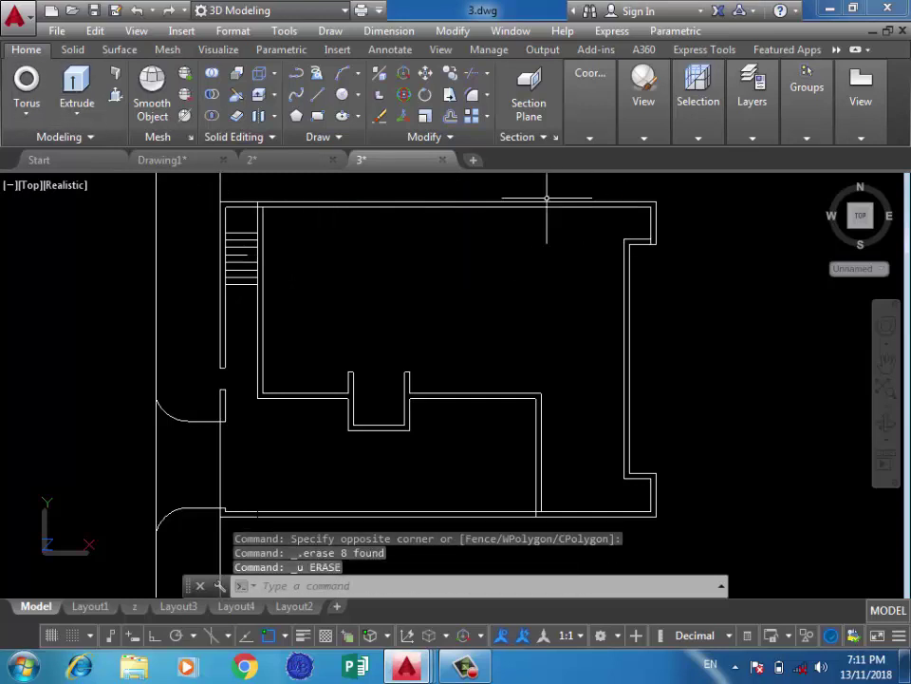
pyautogui.click(561, 200)
pyautogui.press('Delete')
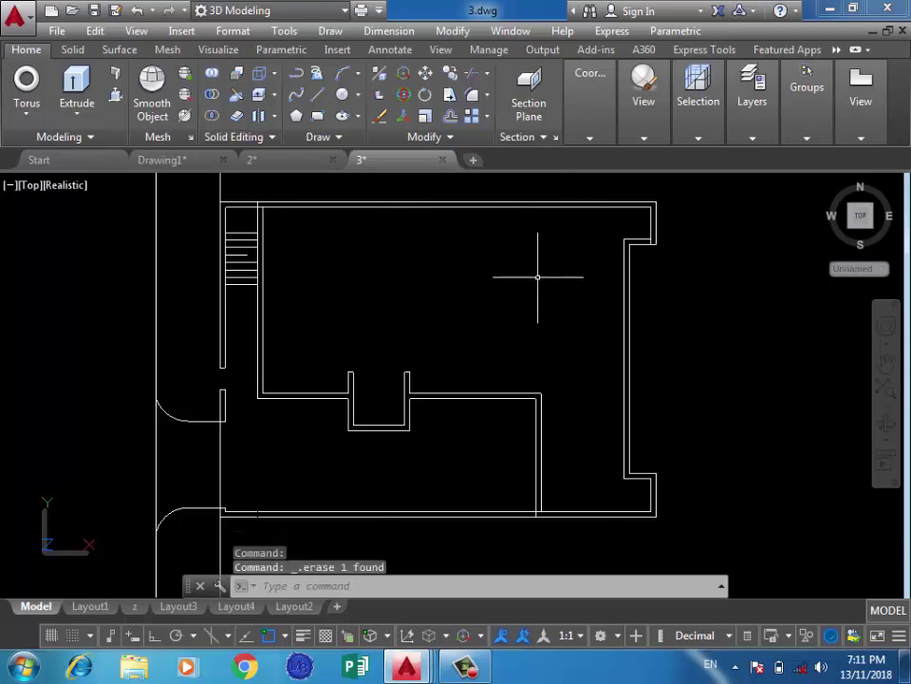
# Delete the two stray objects on the right wall and launch Extrude
pyautogui.click(624, 347)
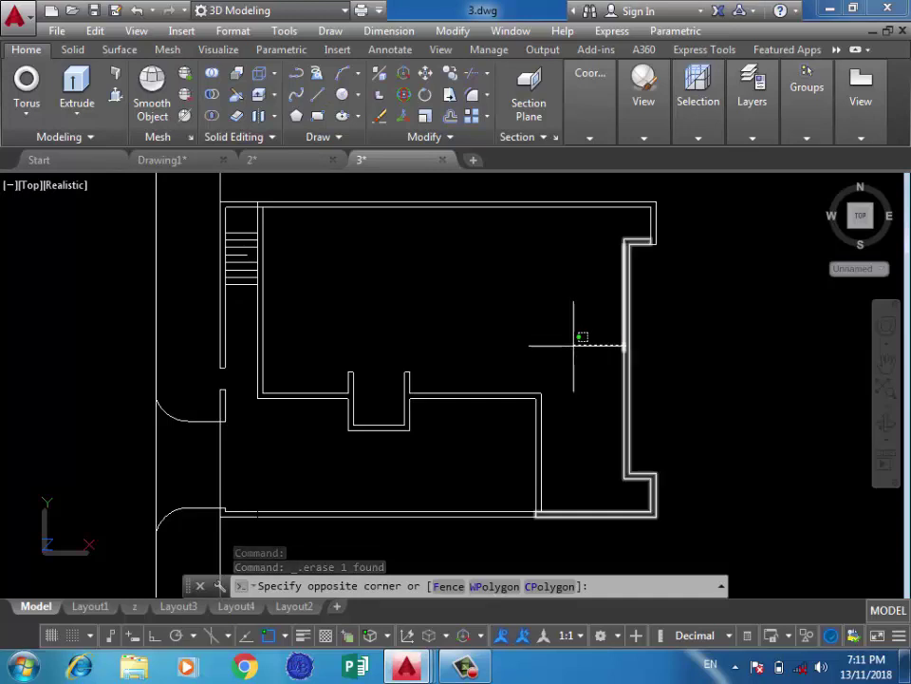
pyautogui.press('Escape')
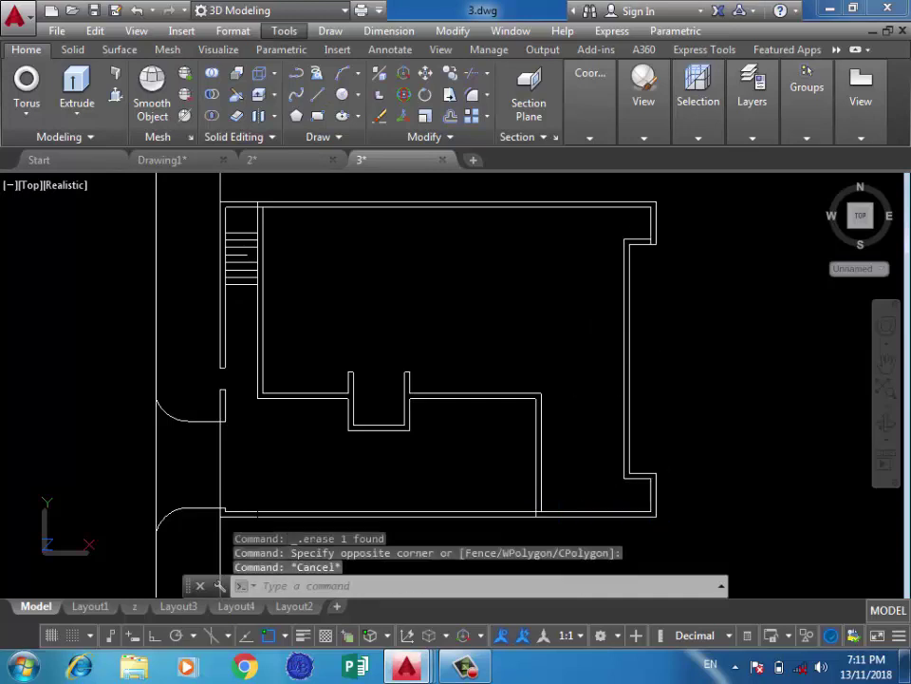
pyautogui.click(624, 360)
pyautogui.press('Delete')
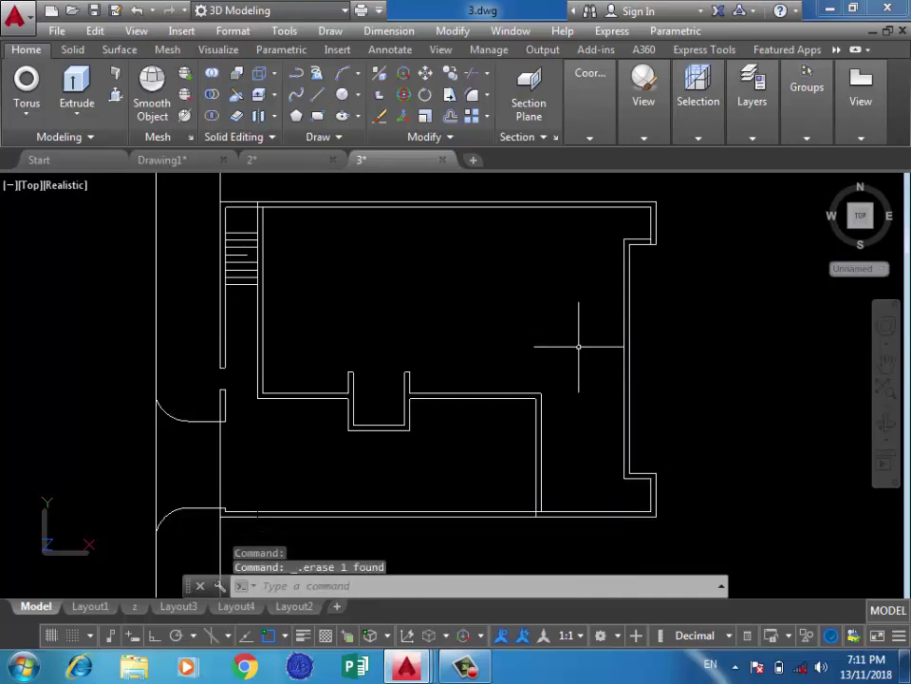
pyautogui.click(624, 360)
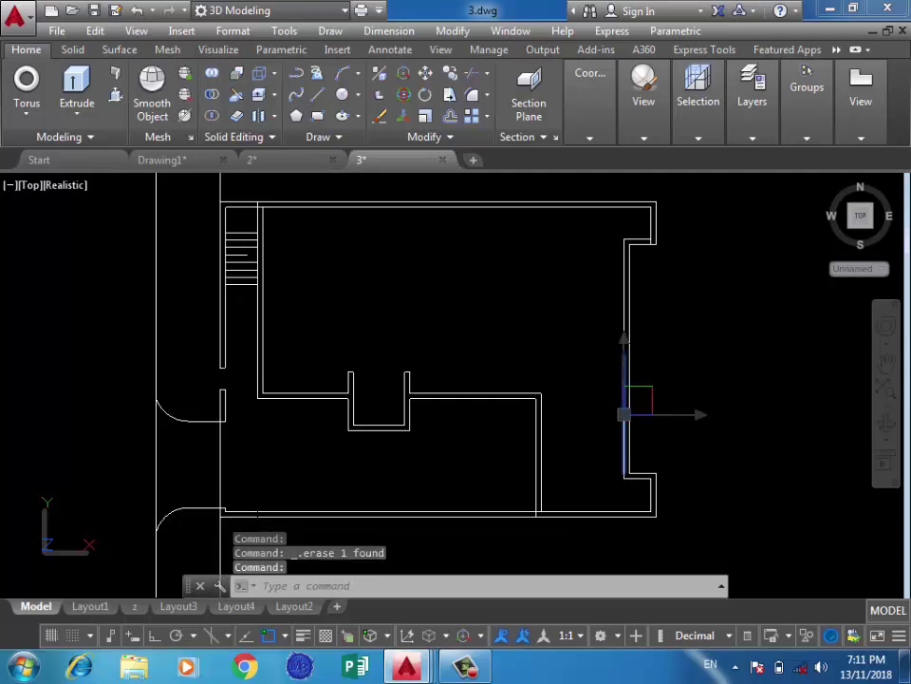
pyautogui.press('Delete')
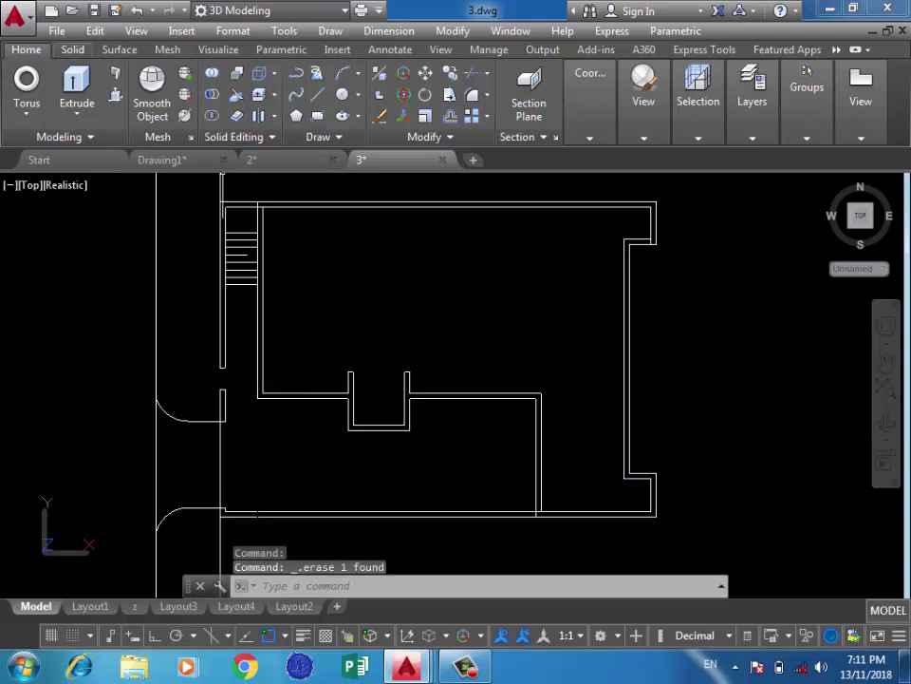
pyautogui.click(76, 86)
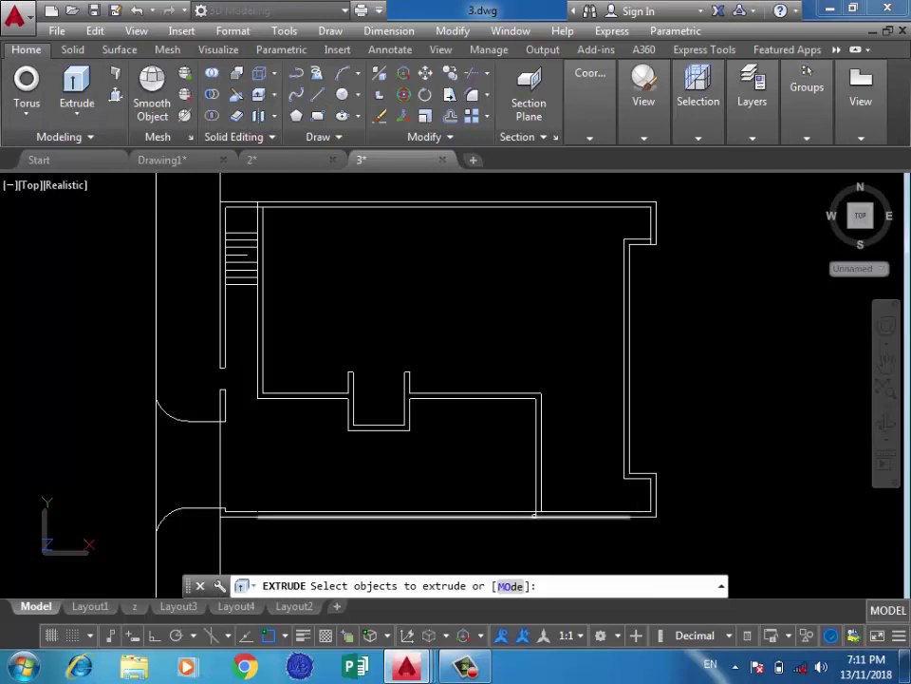
# Extrude the right and top wall outlines to a height of 1.2
pyautogui.scroll(5, 534, 513)
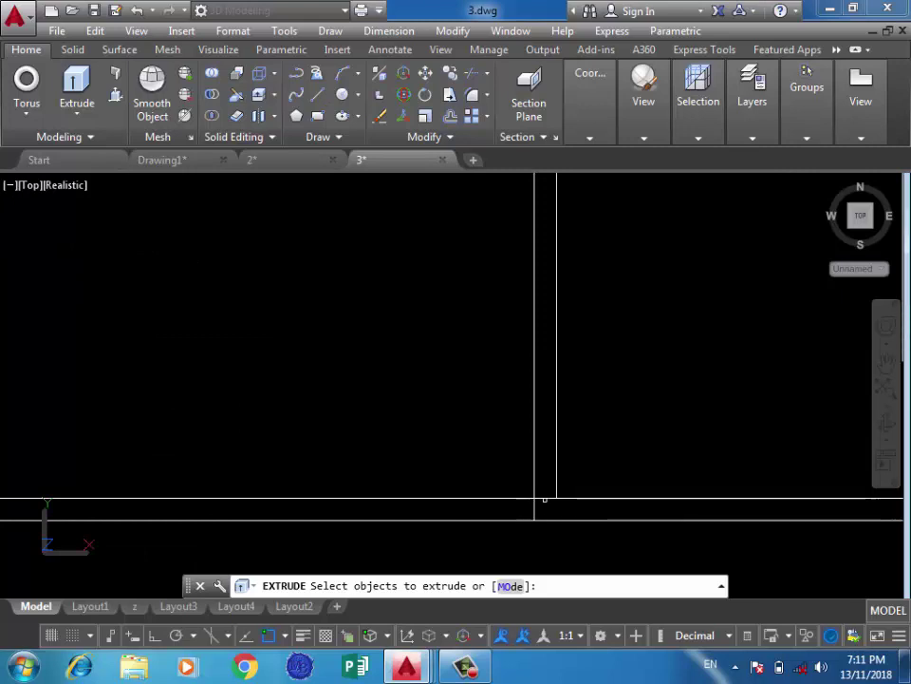
pyautogui.click(545, 496)
pyautogui.scroll(-3, 537, 455)
pyautogui.scroll(-2, 523, 401)
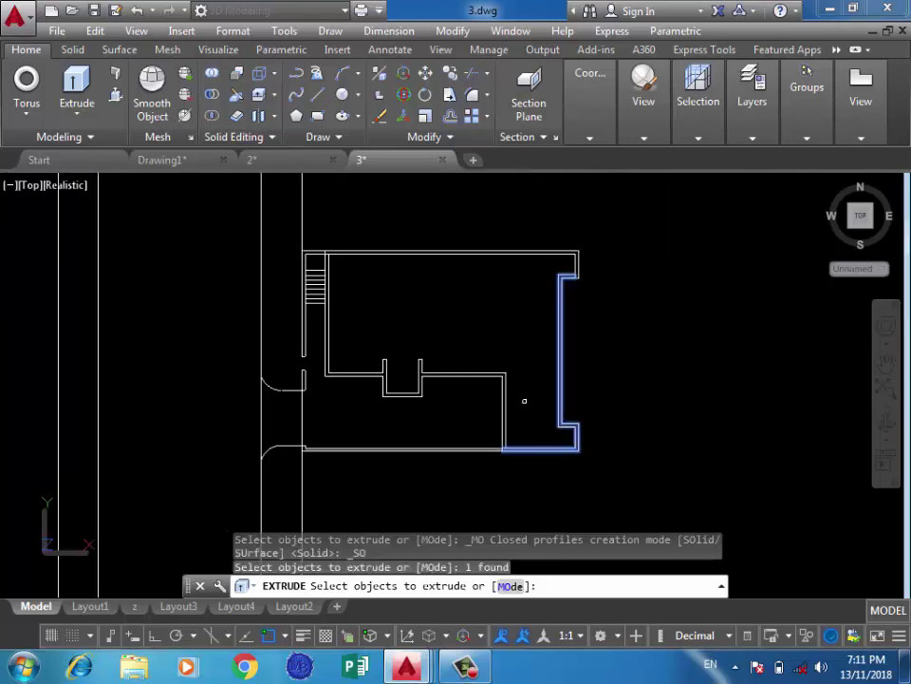
pyautogui.press('Return')
pyautogui.write('1.2')
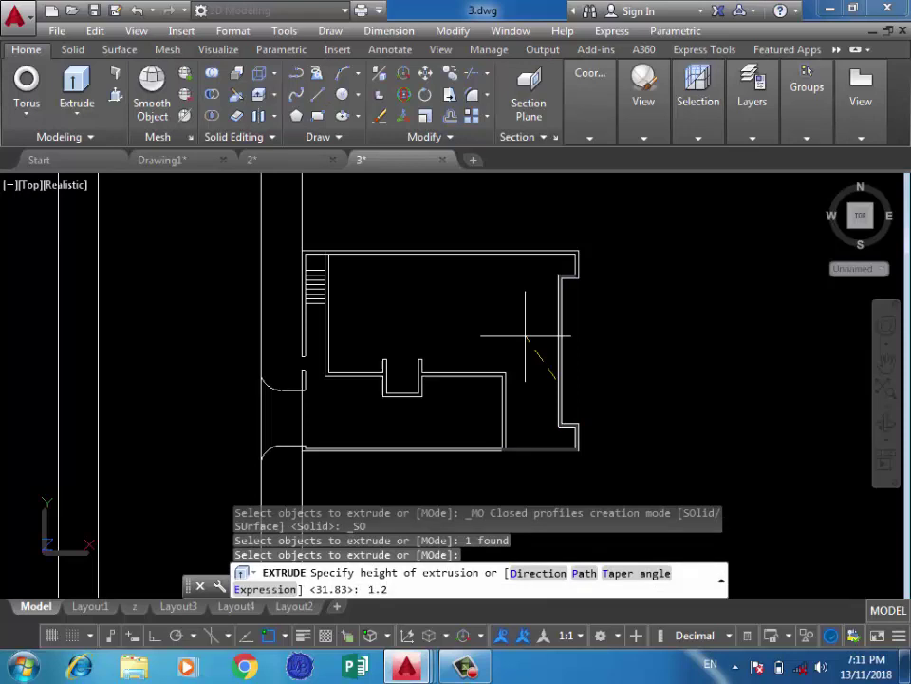
pyautogui.press('Return')
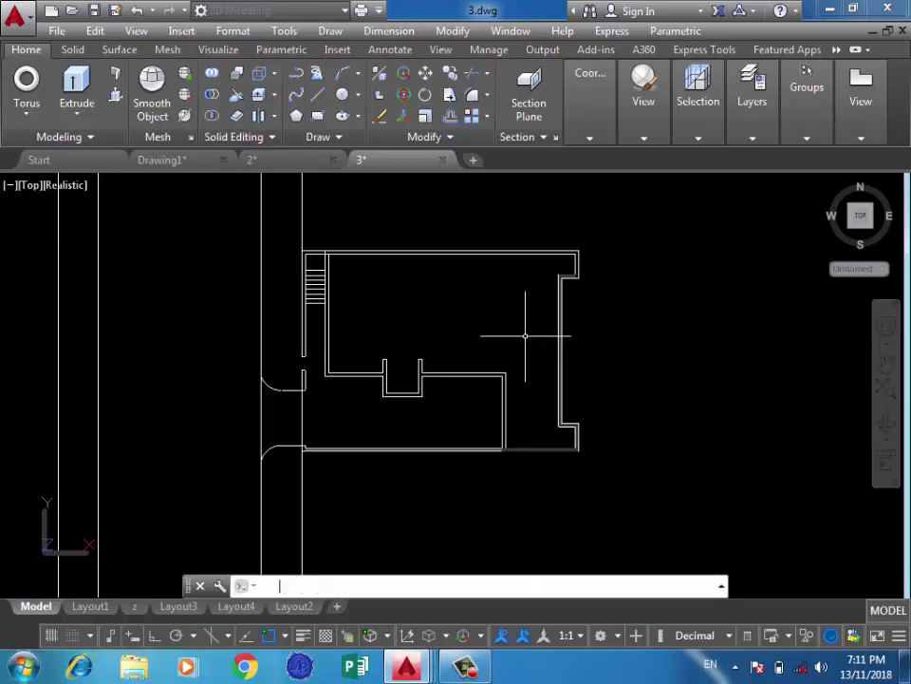
pyautogui.scroll(2, 503, 313)
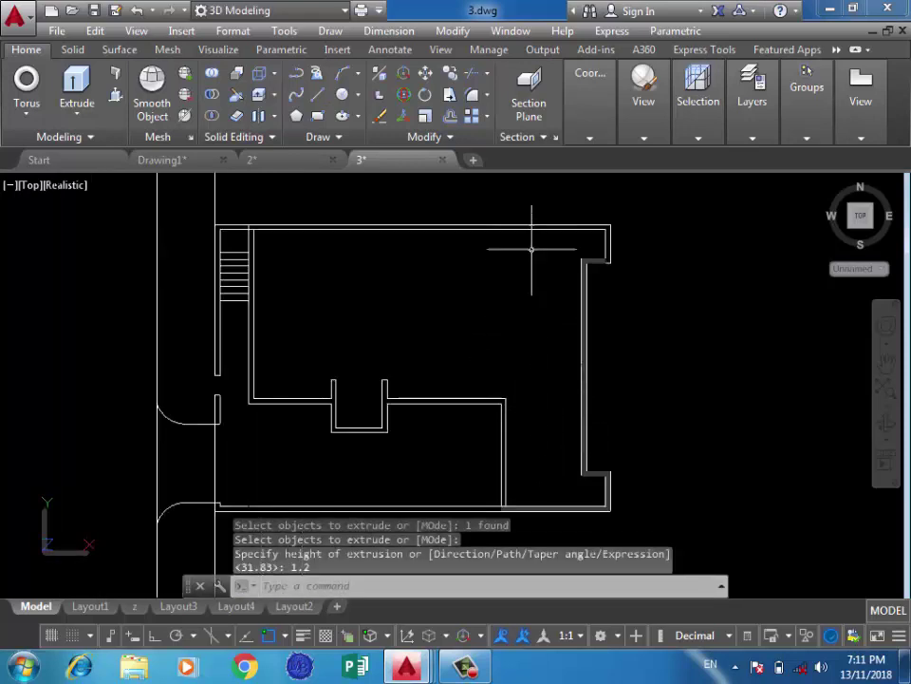
pyautogui.press('Return')
pyautogui.click(583, 225)
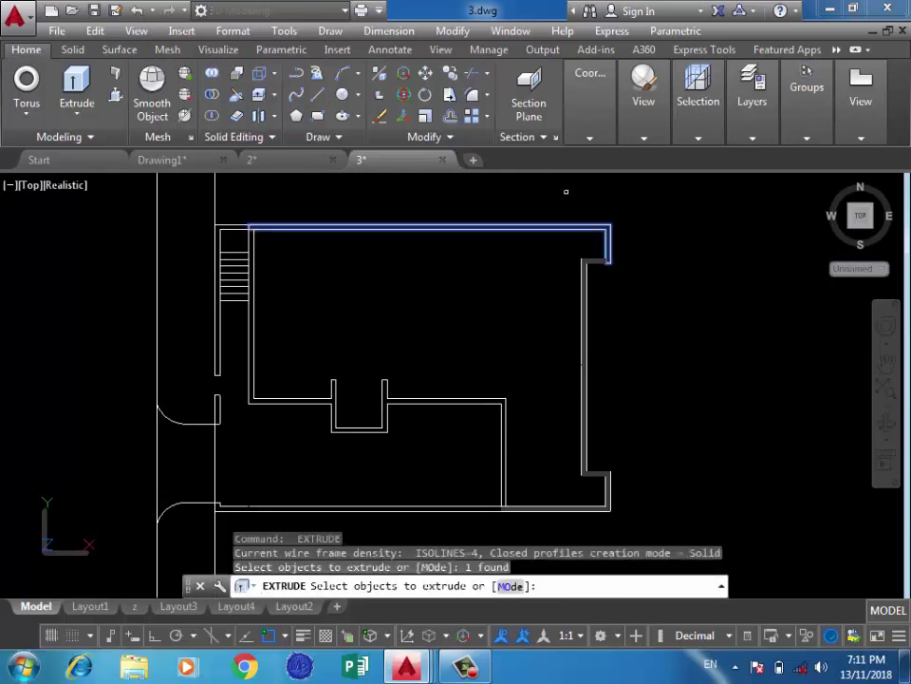
pyautogui.press('Return')
pyautogui.write('1.2')
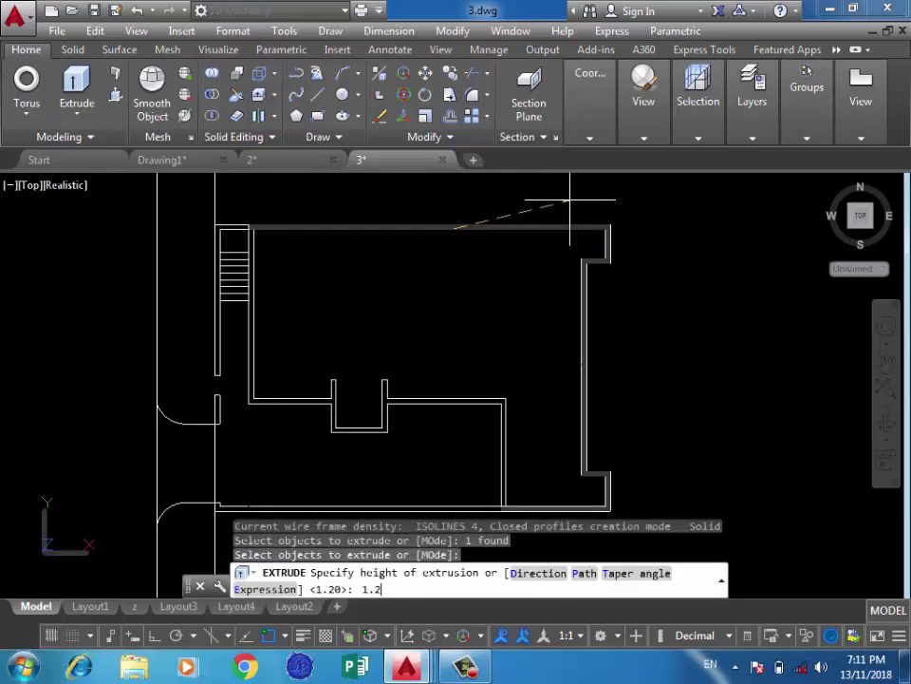
pyautogui.press('Return')
pyautogui.press('Return')
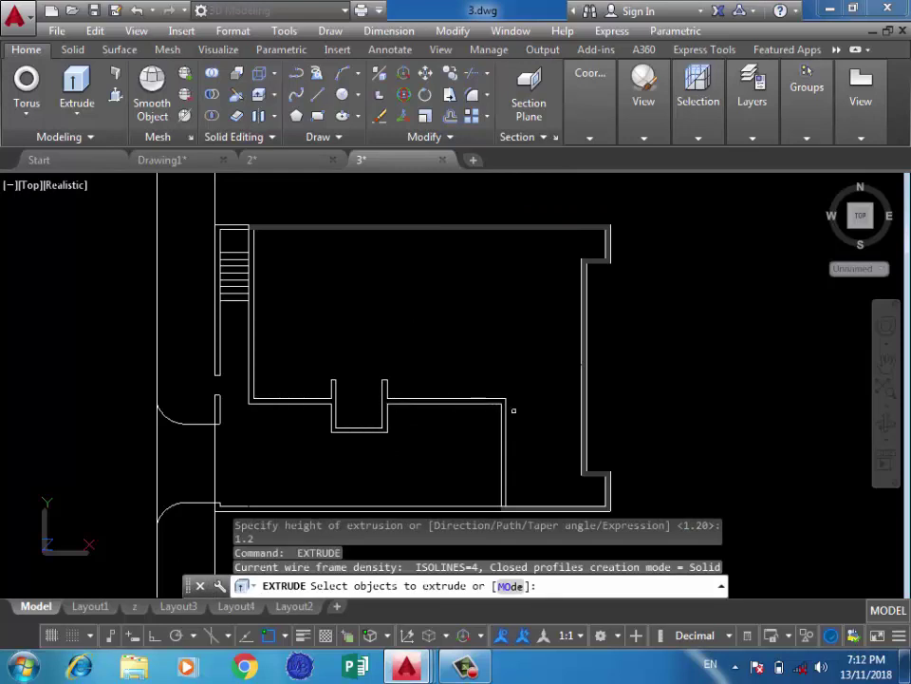
# Abandon extruding the short wall line and delete the duplicate inner wall line
pyautogui.click(504, 451)
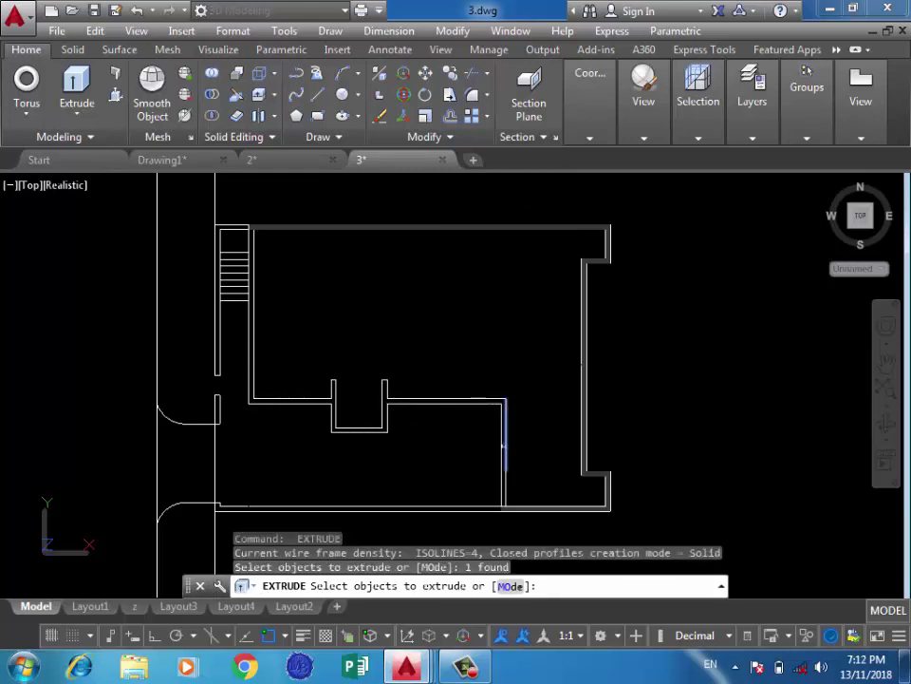
pyautogui.press('Escape')
pyautogui.press('Return')
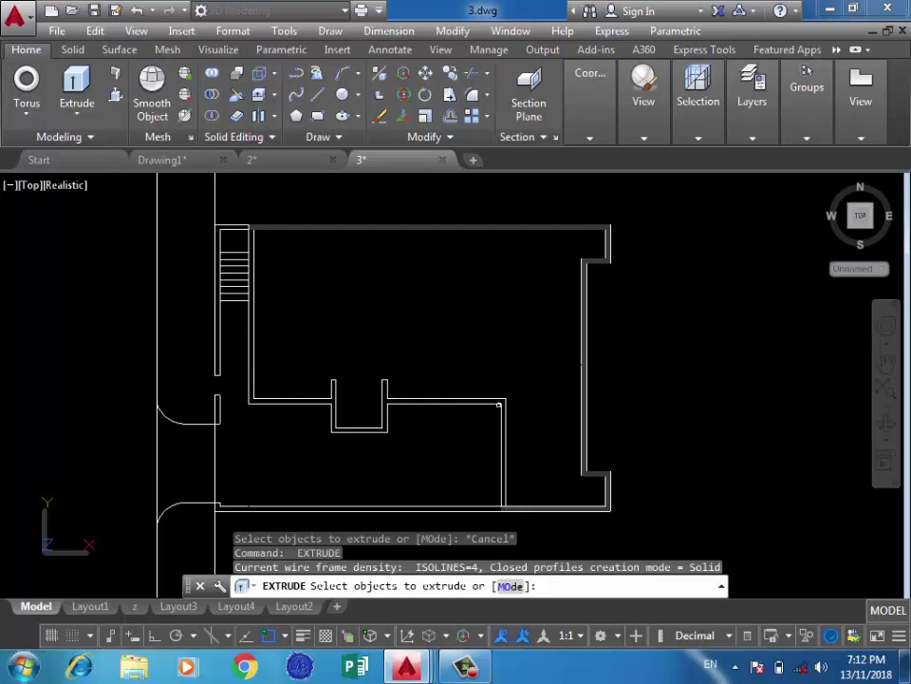
pyautogui.press('Return')
pyautogui.scroll(3, 503, 480)
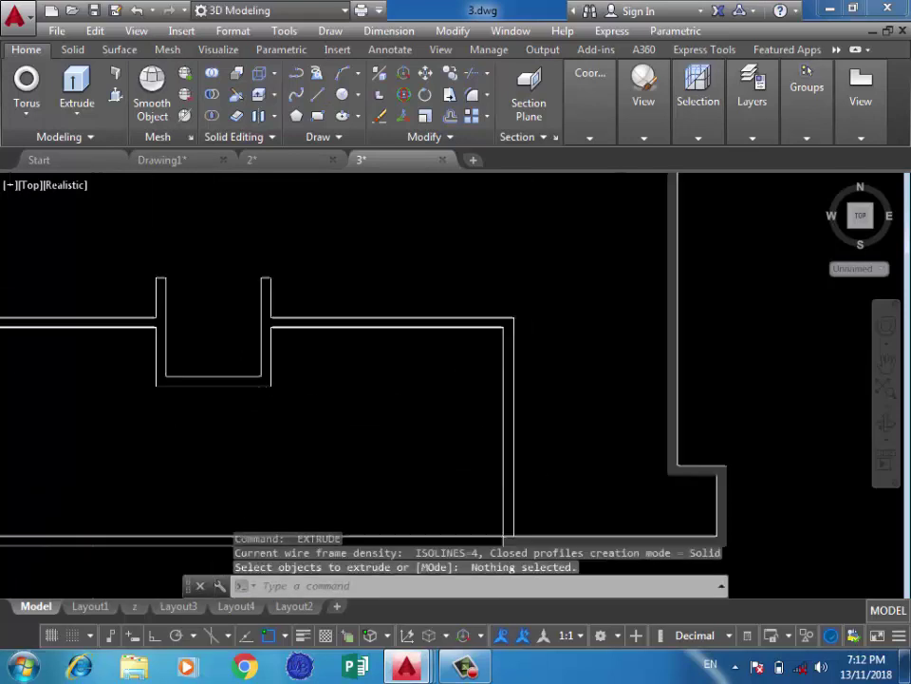
pyautogui.scroll(3, 506, 470)
pyautogui.scroll(-5, 508, 460)
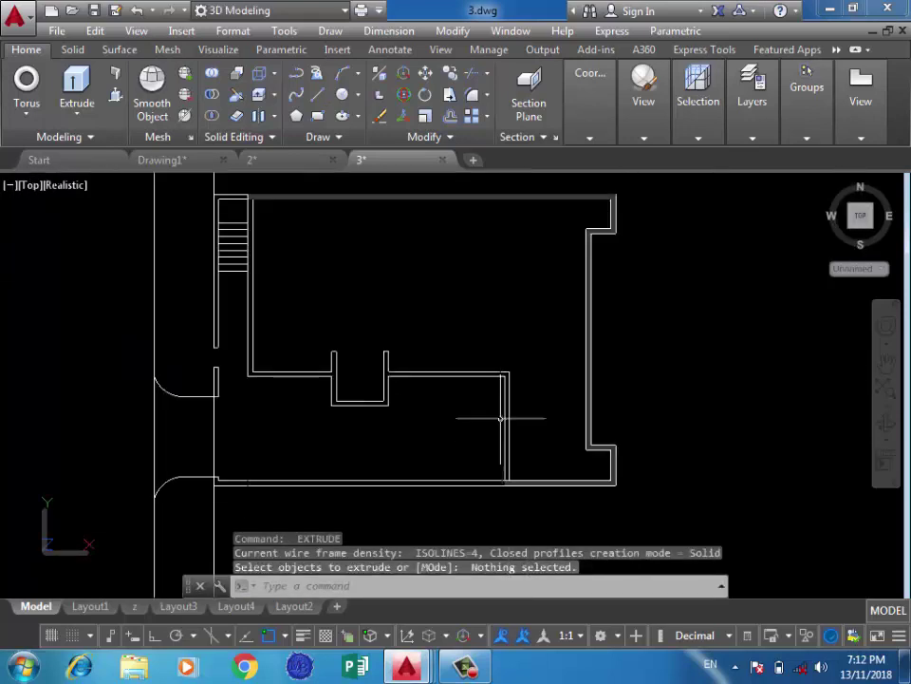
pyautogui.press('Escape')
pyautogui.click(471, 376)
pyautogui.press('Delete')
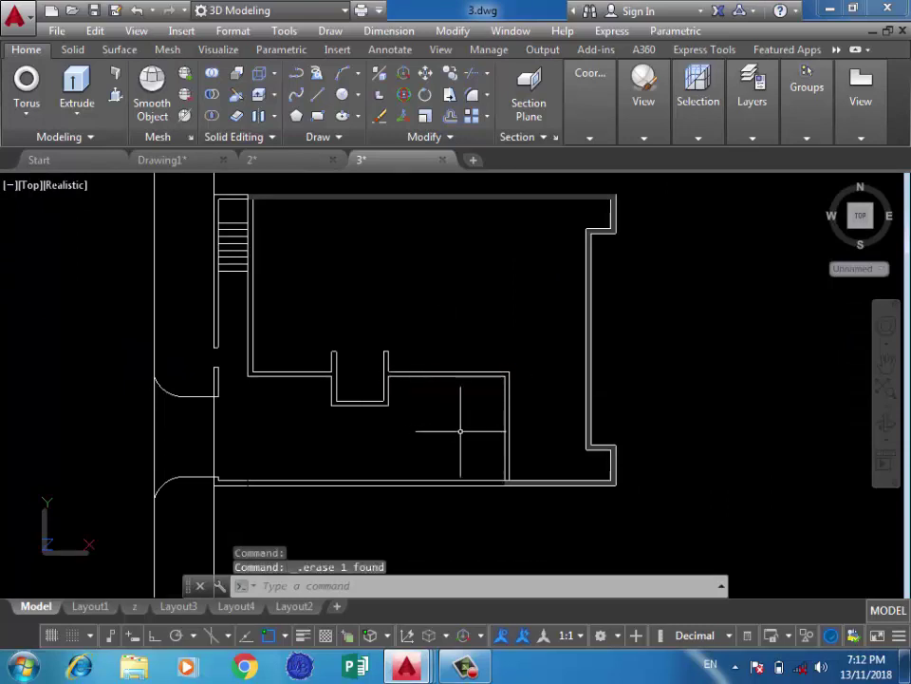
pyautogui.press('Return')
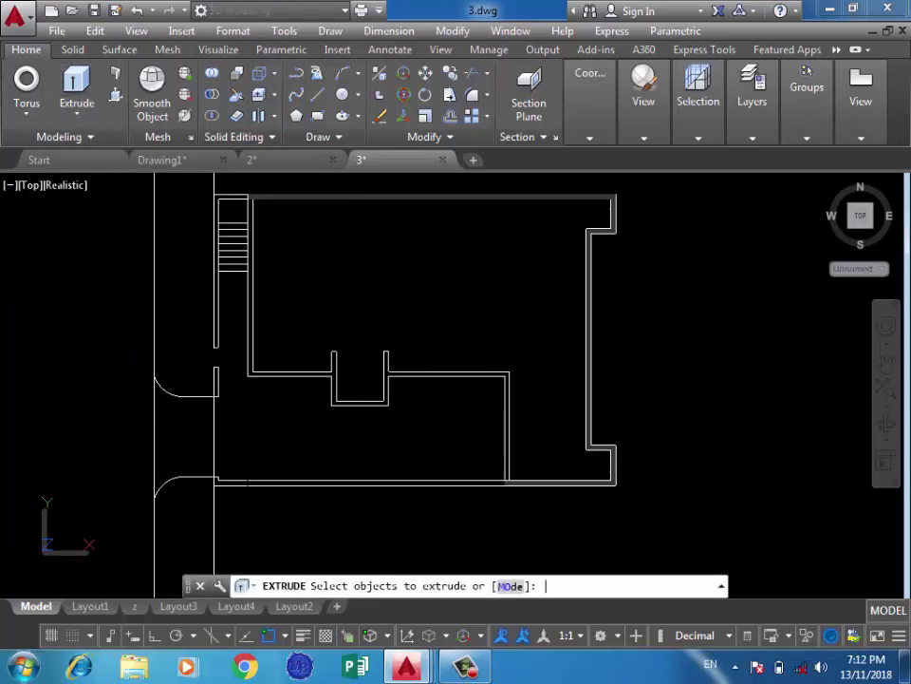
pyautogui.press('Return')
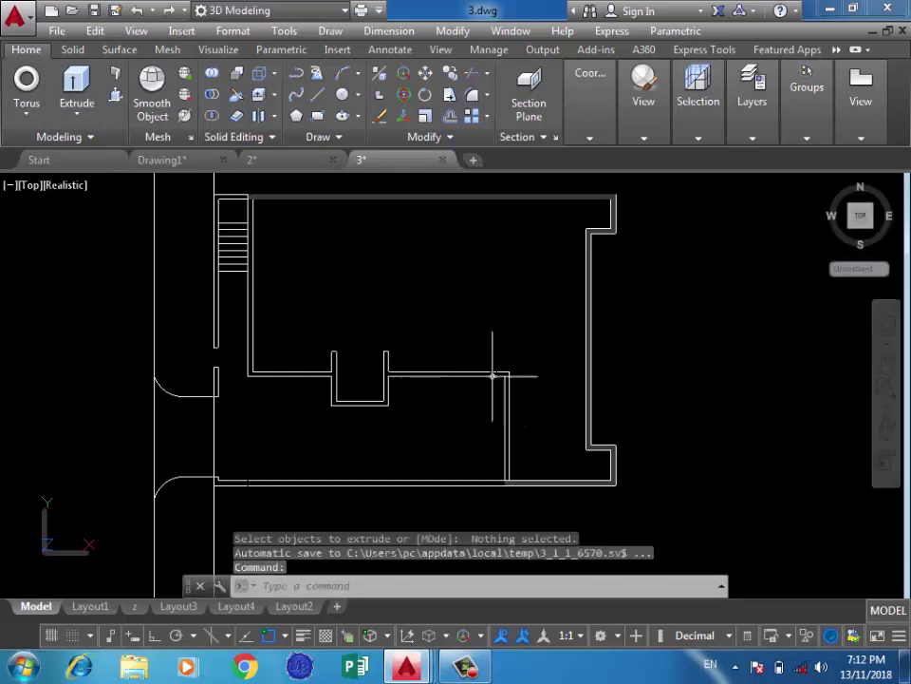
# Remove the extra inner wall line and extrude the inner wall outline to 1.2
pyautogui.click(472, 374)
pyautogui.press('Delete')
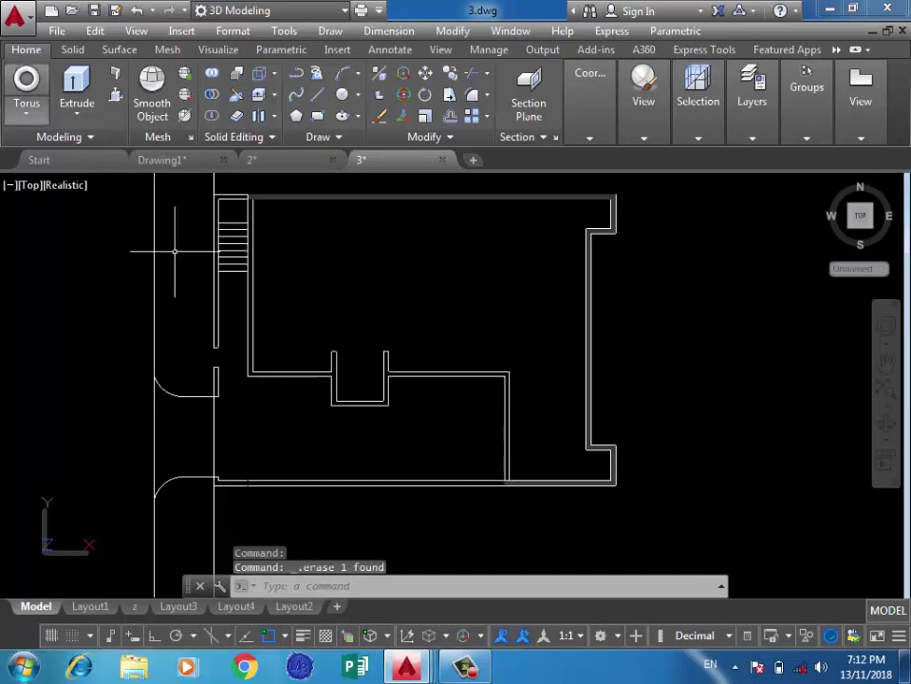
pyautogui.click(77, 83)
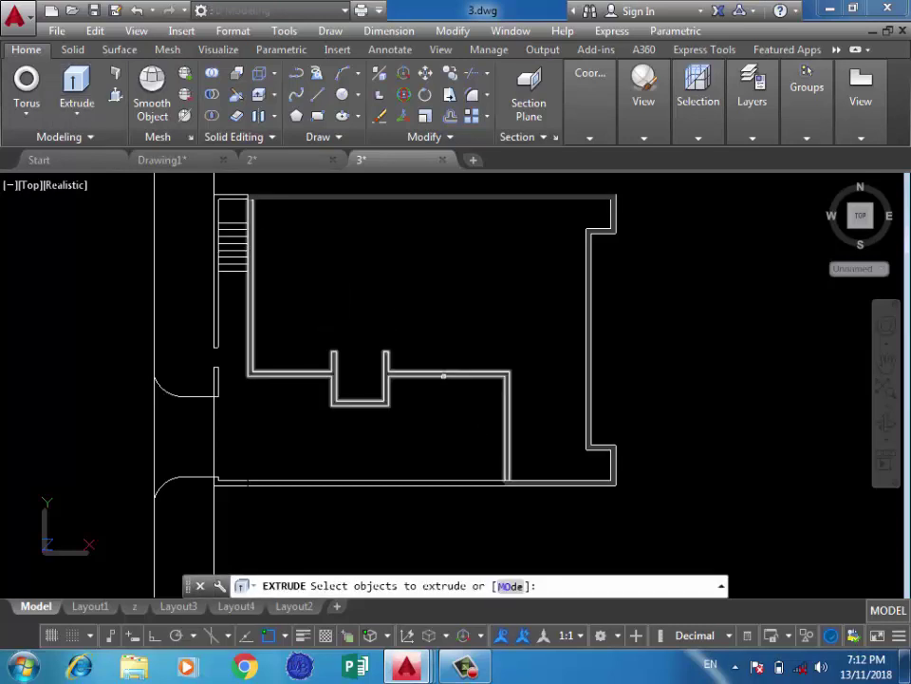
pyautogui.click(444, 372)
pyautogui.press('Return')
pyautogui.write('1.')
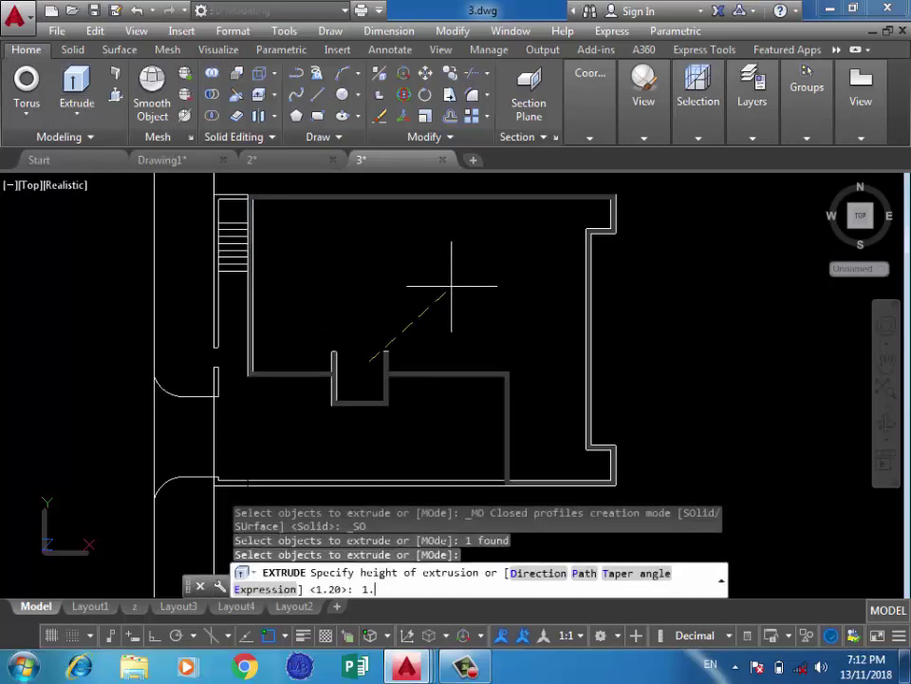
pyautogui.write('2')
pyautogui.press('Return')
# Apply the Realistic visual style and zoom to inspect the solid walls
pyautogui.click(644, 95)
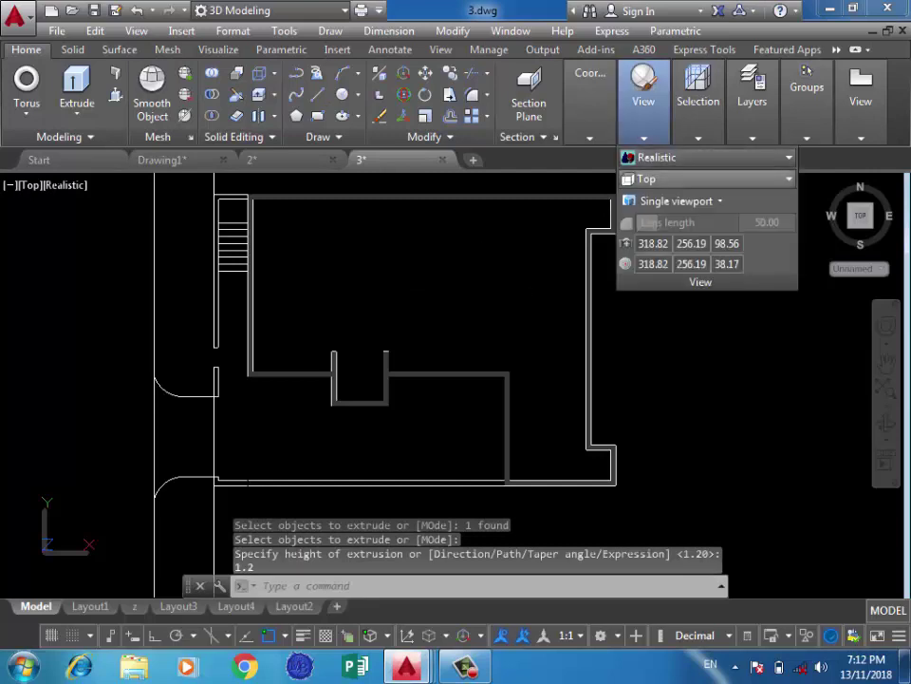
pyautogui.click(703, 156)
pyautogui.click(641, 198)
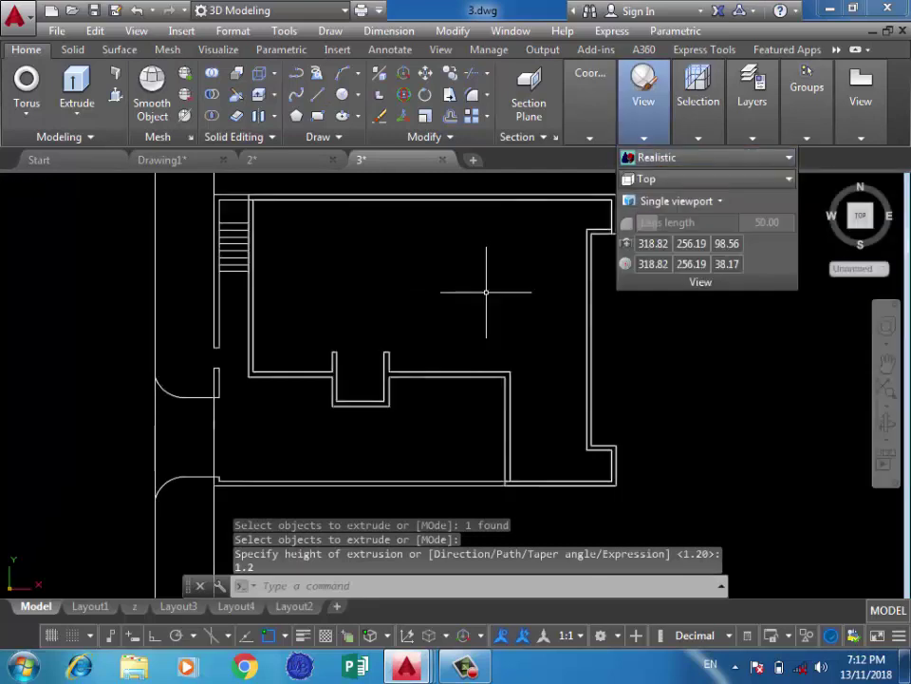
pyautogui.scroll(-2, 451, 263)
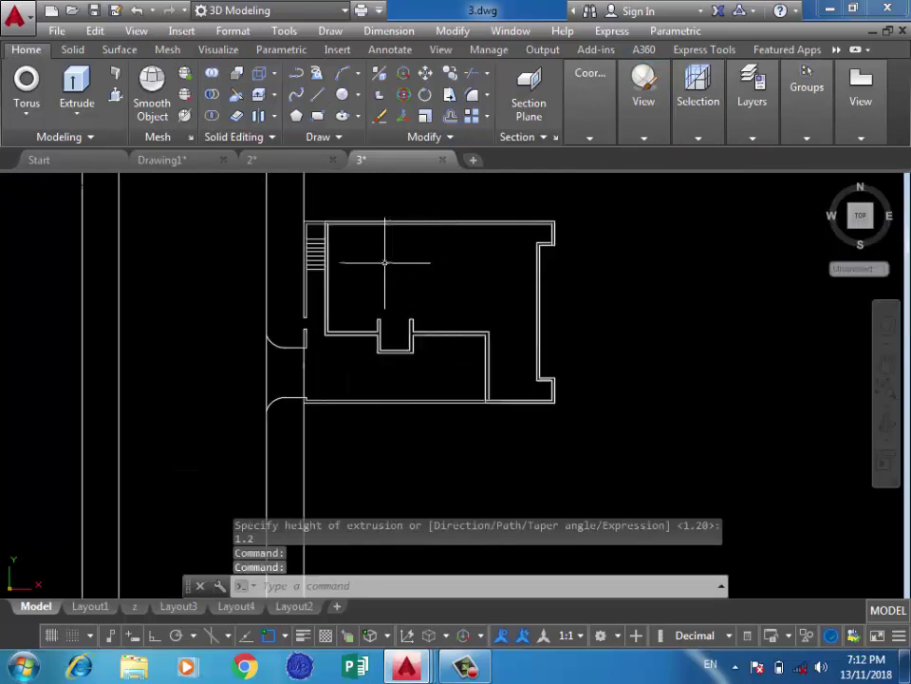
pyautogui.scroll(2, 385, 263)
pyautogui.scroll(-2, 489, 294)
pyautogui.scroll(-2, 470, 323)
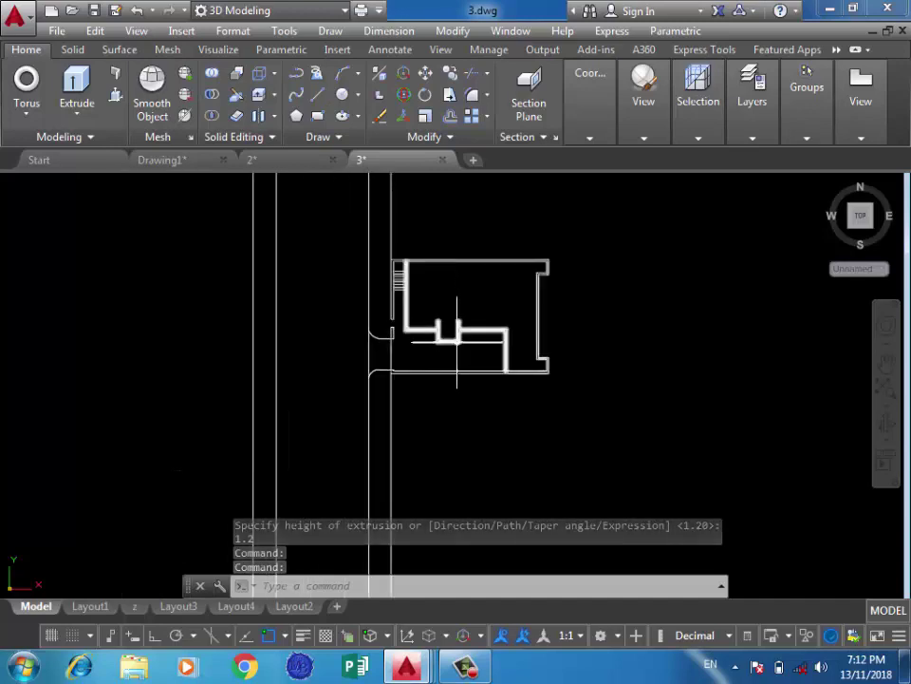
pyautogui.scroll(2, 477, 255)
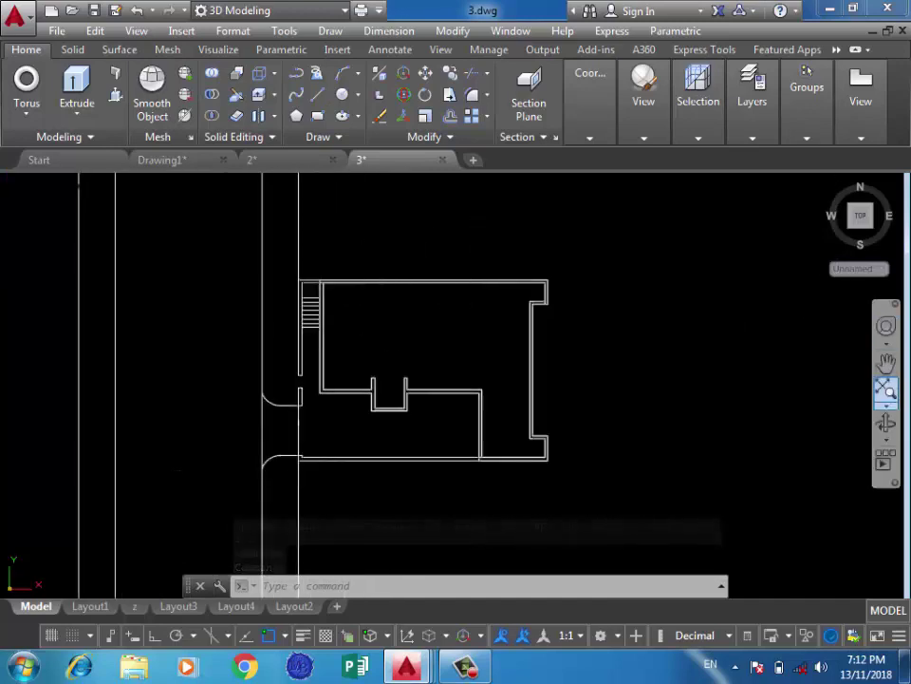
# Orbit and zoom into a tilted, near-frontal 3D view of the walls
pyautogui.keyDown('shift'); pyautogui.moveTo(531, 285); pyautogui.dragTo(410, 399, button='middle'); pyautogui.keyUp('shift')
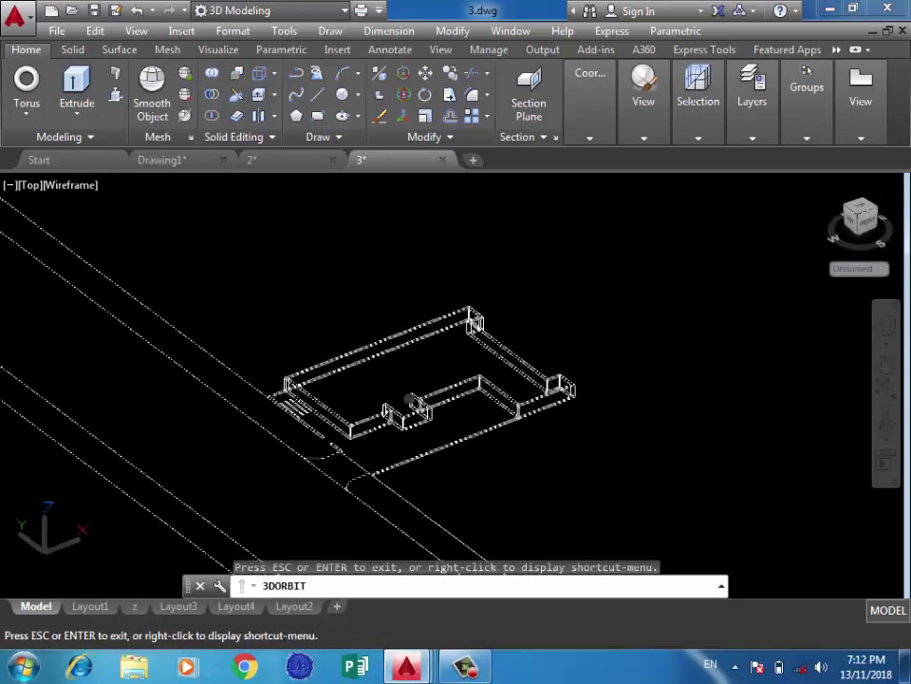
pyautogui.scroll(1, 410, 400)
pyautogui.scroll(2, 410, 399)
pyautogui.scroll(2, 410, 400)
pyautogui.scroll(2, 410, 399)
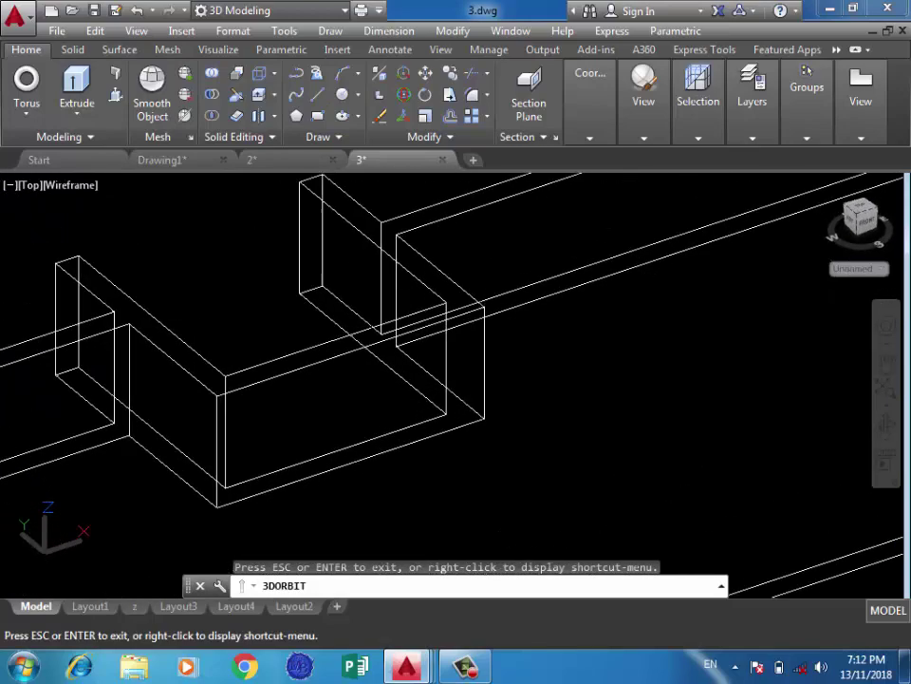
pyautogui.moveTo(305, 228); pyautogui.dragTo(304, 313)
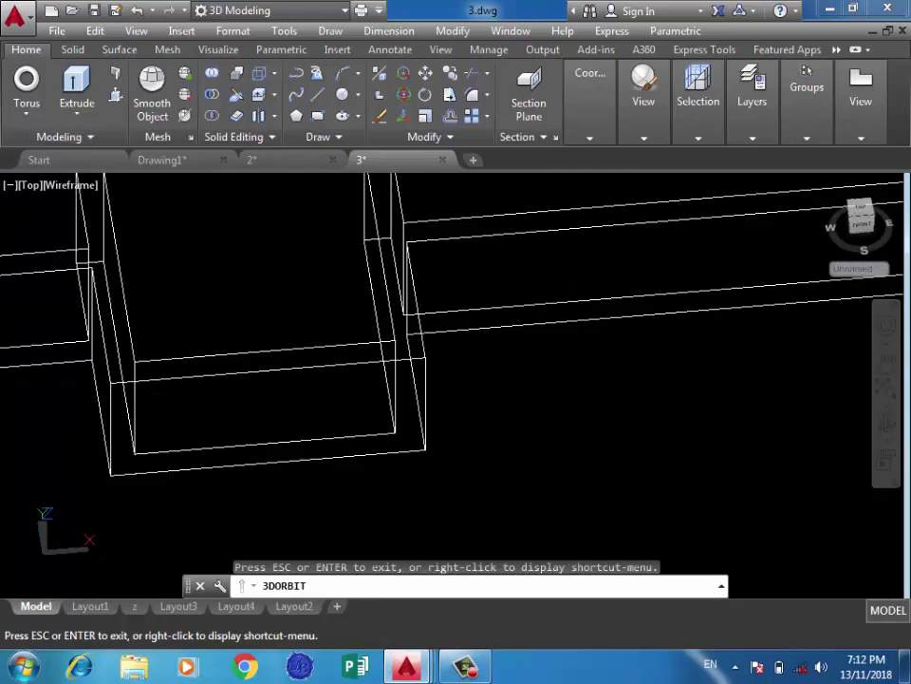
# Draw a 0.2-long guide line from the first corner of the U-shaped recess
pyautogui.click(318, 94)
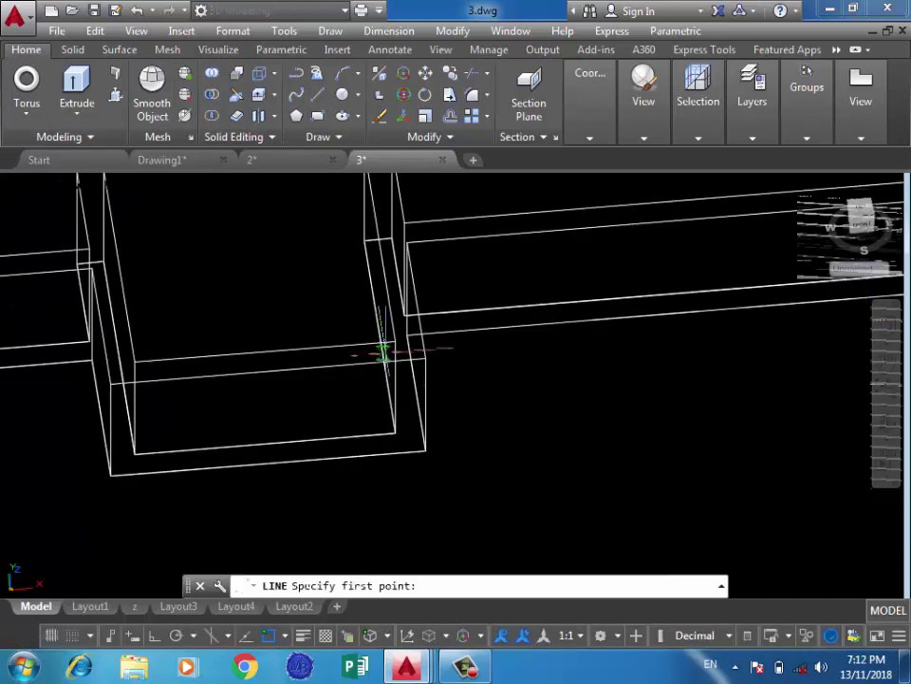
pyautogui.click(396, 341)
pyautogui.write('0.2')
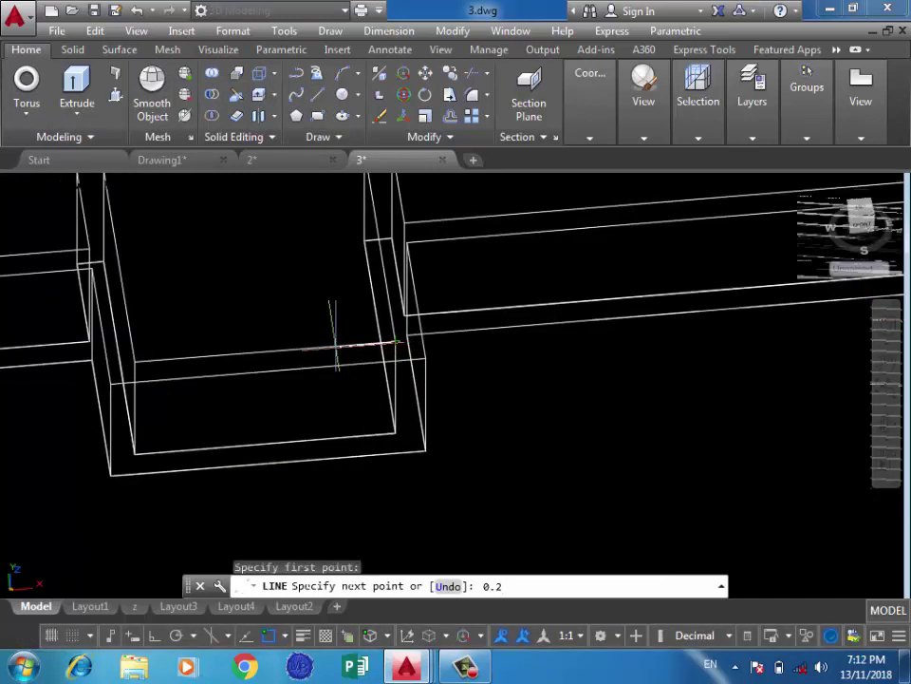
pyautogui.press('Return')
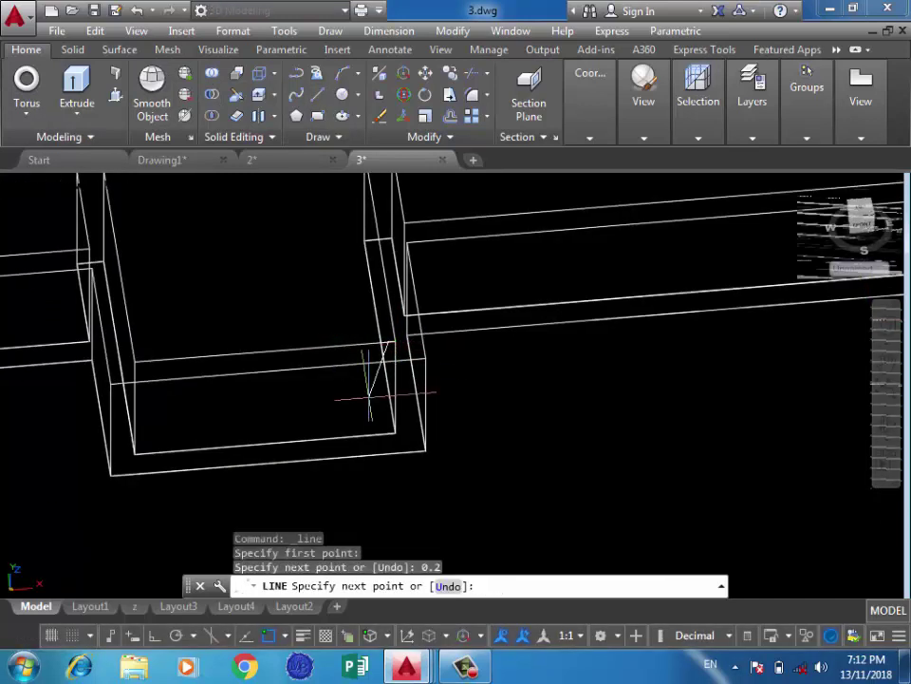
pyautogui.click(389, 360)
pyautogui.press('Return')
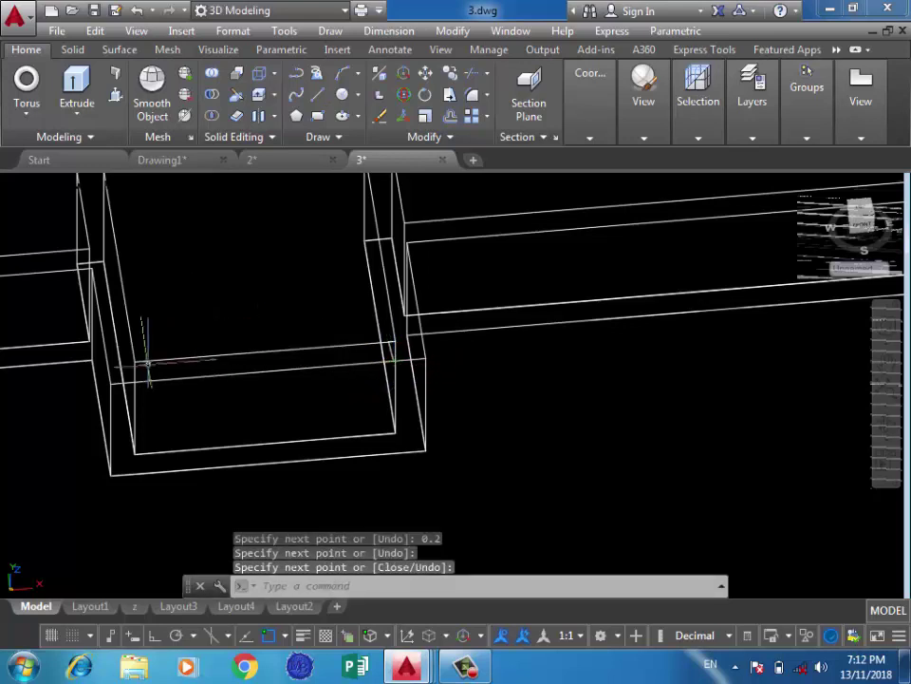
# Draw a matching 0.2 line from the opposite recess corner, then launch PressPull
pyautogui.press('Return')
pyautogui.click(134, 361)
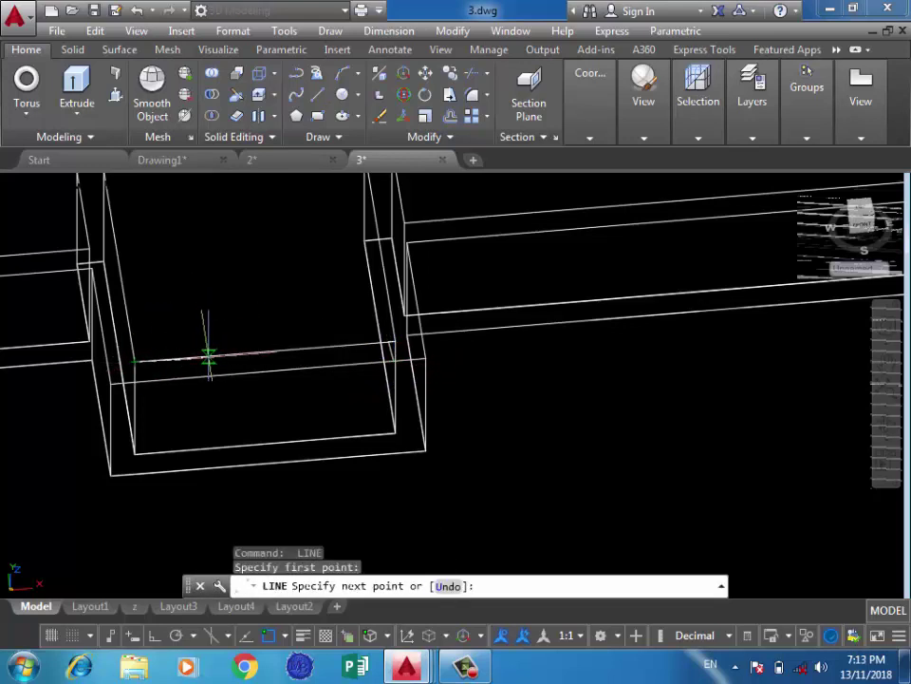
pyautogui.write('0.2')
pyautogui.press('Return')
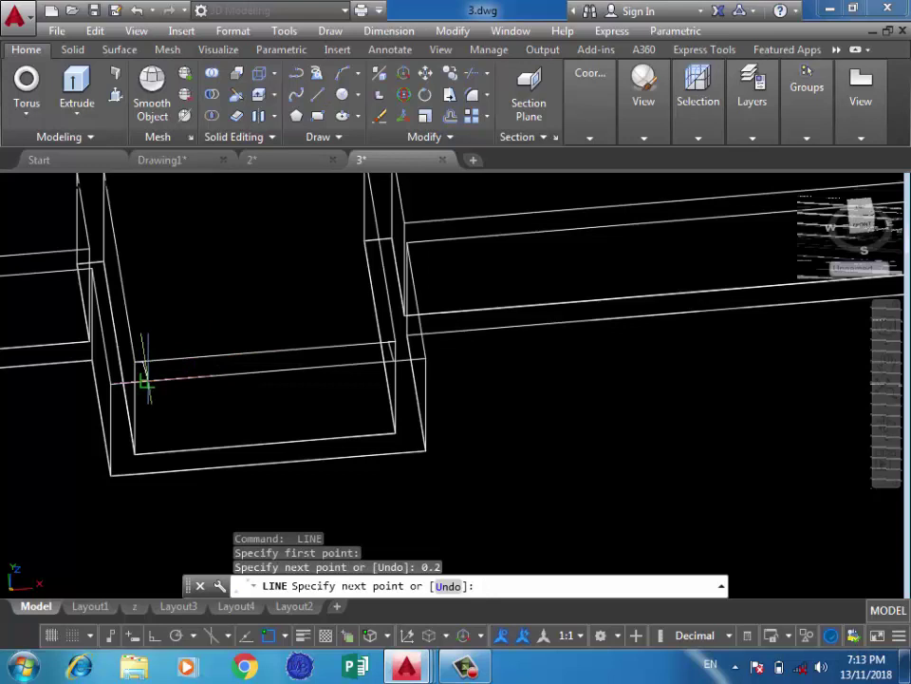
pyautogui.click(145, 380)
pyautogui.press('Return')
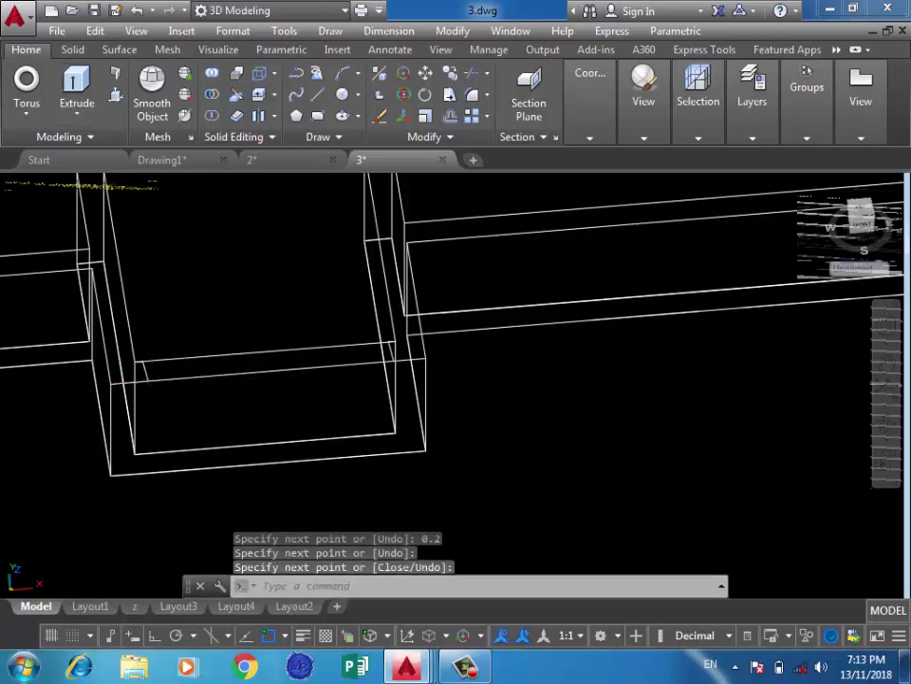
pyautogui.click(115, 94)
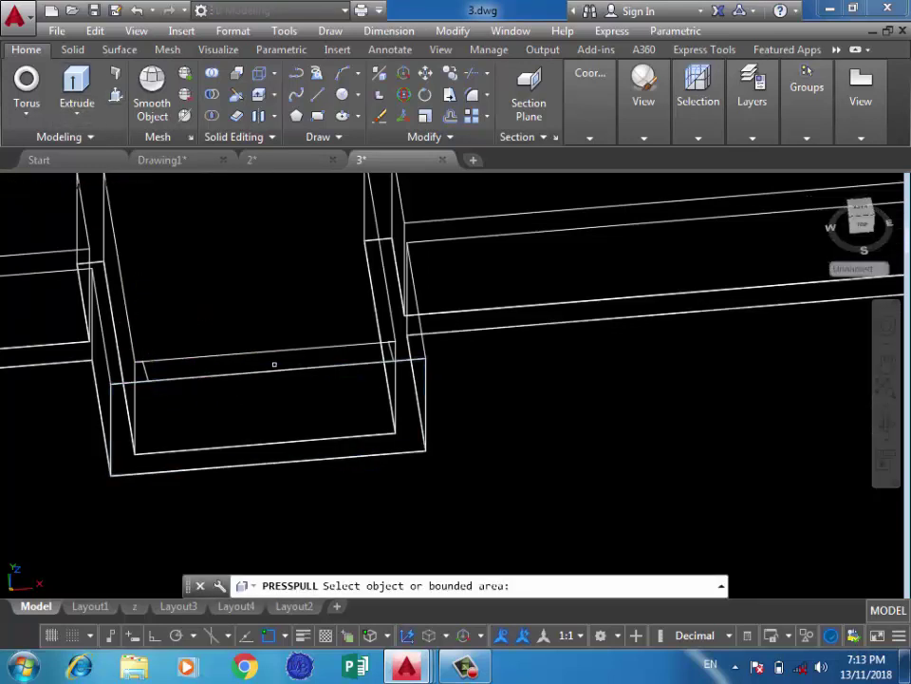
# Orbit to the wall corner and erase the stray guide line there
pyautogui.scroll(-3, 292, 361)
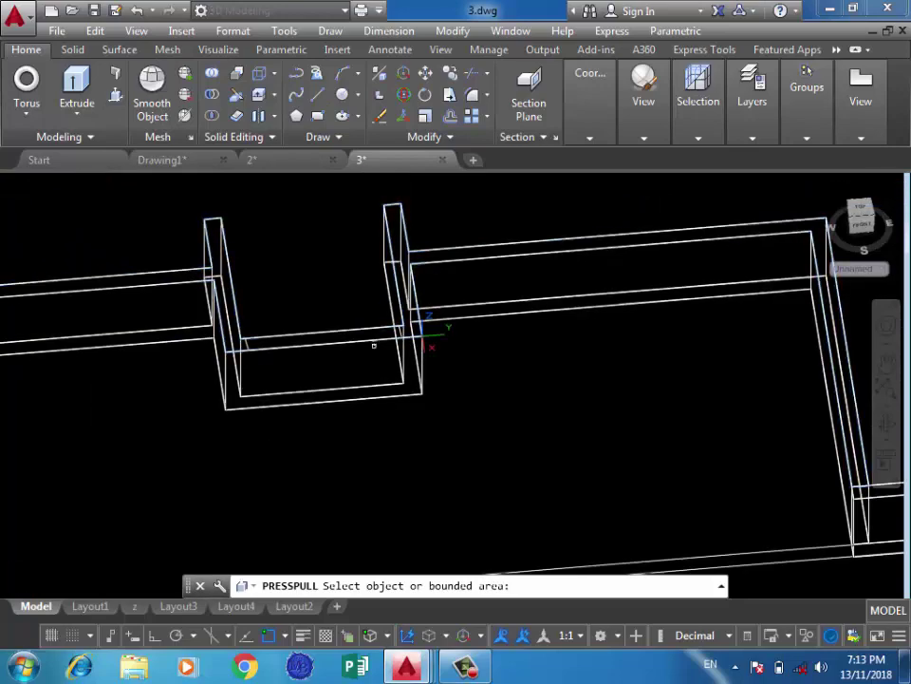
pyautogui.keyDown('shift'); pyautogui.moveTo(372, 346); pyautogui.dragTo(239, 362, button='middle'); pyautogui.keyUp('shift')
pyautogui.scroll(3, 303, 392)
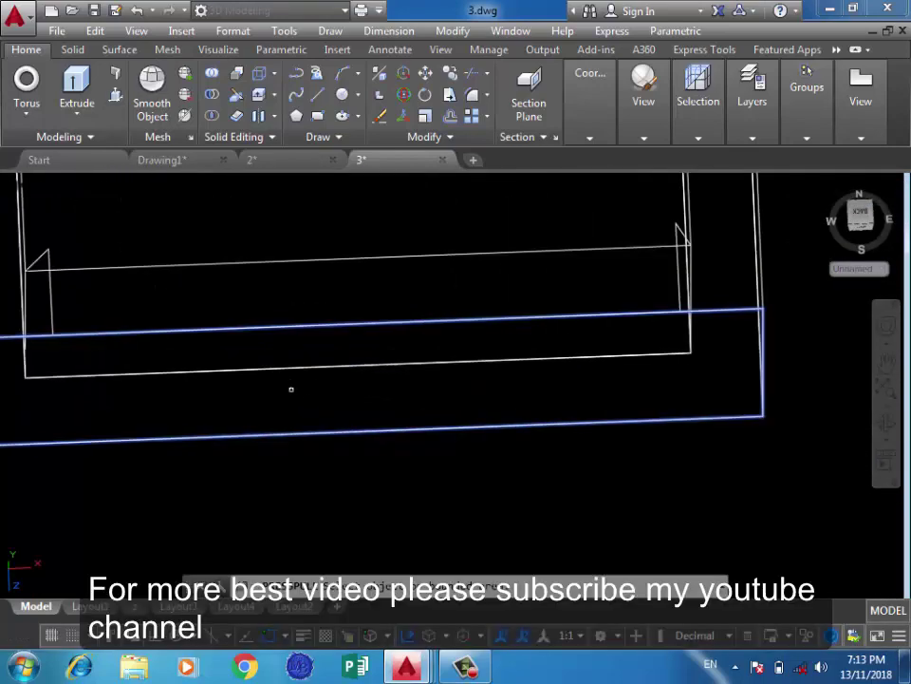
pyautogui.keyDown('shift'); pyautogui.moveTo(291, 387); pyautogui.dragTo(169, 353, button='middle'); pyautogui.keyUp('shift')
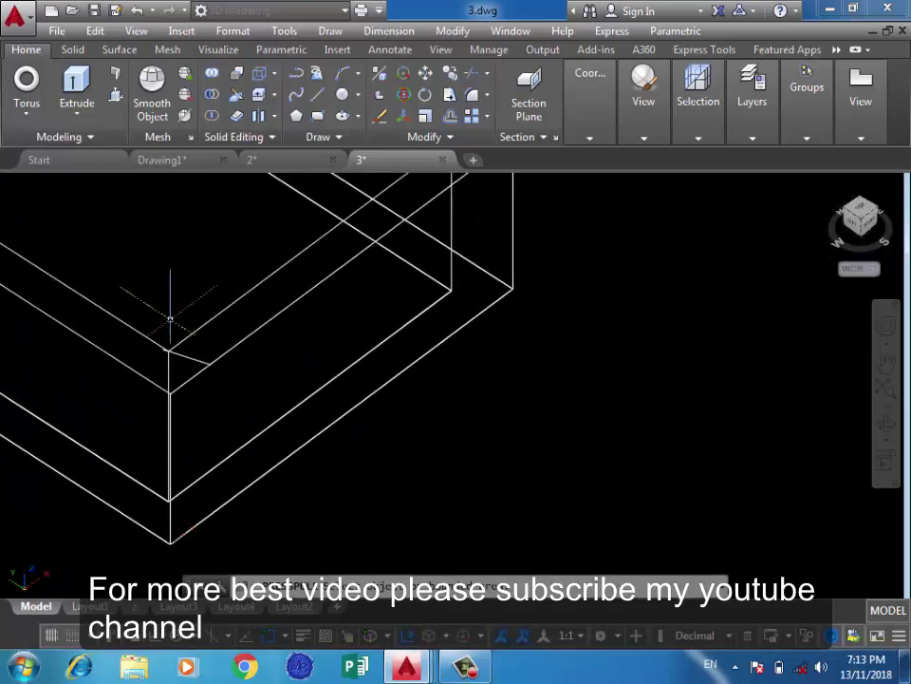
pyautogui.hotkey('ctrl', 'shift', 'e')
pyautogui.click(183, 351)
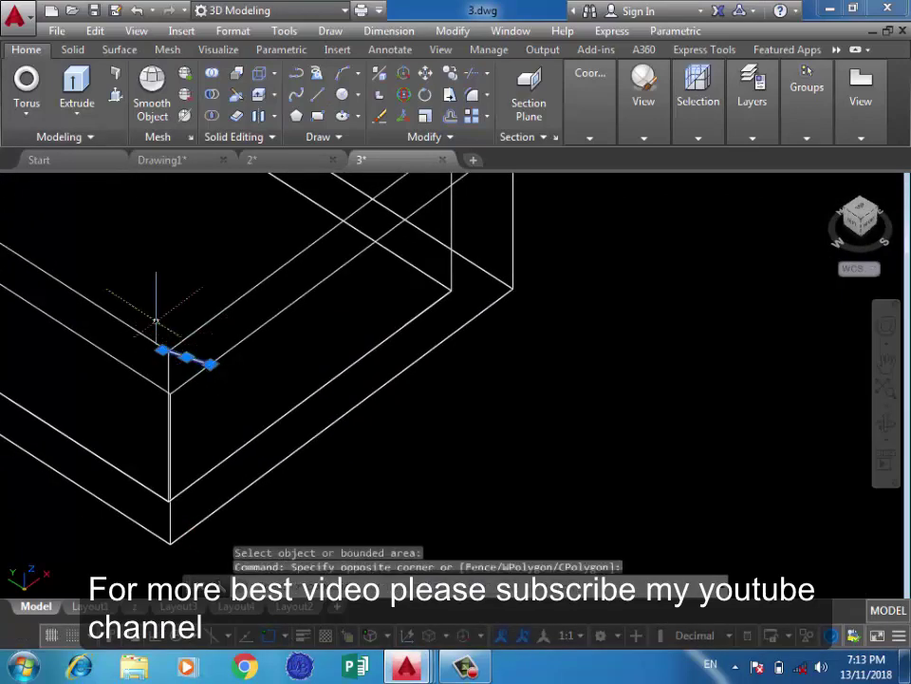
pyautogui.click(152, 305)
pyautogui.press('Delete')
# Inspect the remaining edges at the box corner and switch Ortho mode on
pyautogui.scroll(-2, 382, 227)
pyautogui.scroll(3, 382, 227)
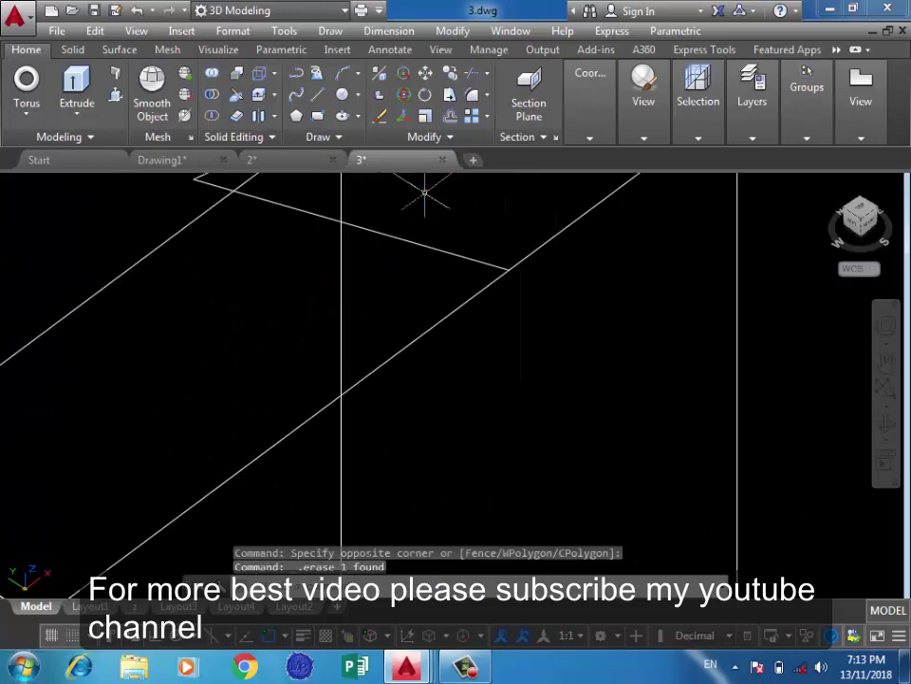
pyautogui.click(399, 234)
pyautogui.scroll(-1, 324, 199)
pyautogui.scroll(3, 324, 199)
pyautogui.click(319, 269)
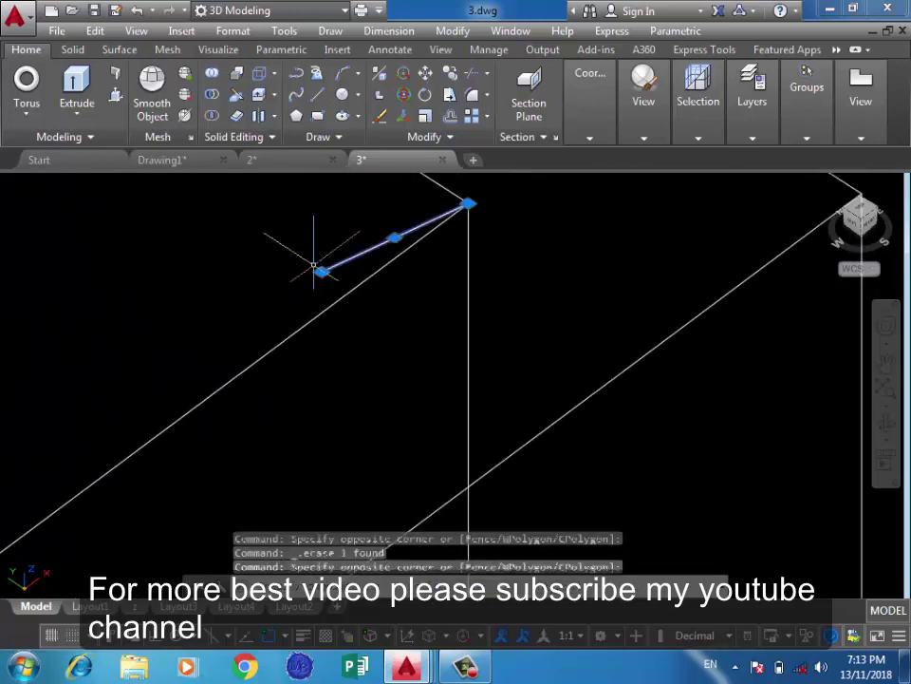
pyautogui.scroll(-3, 319, 270)
pyautogui.scroll(4, 161, 427)
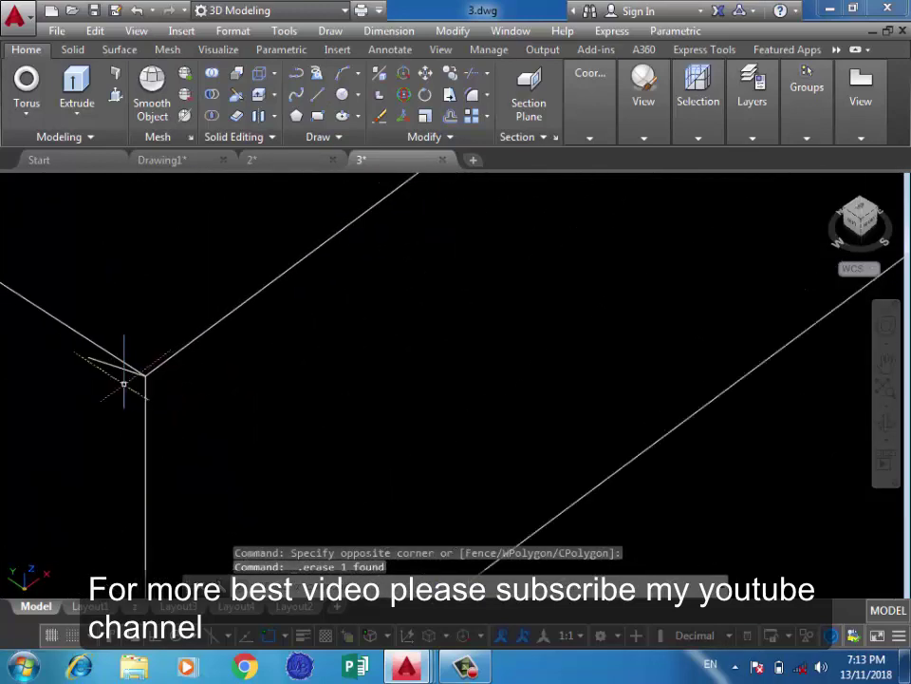
pyautogui.click(108, 364)
pyautogui.scroll(-2, 264, 295)
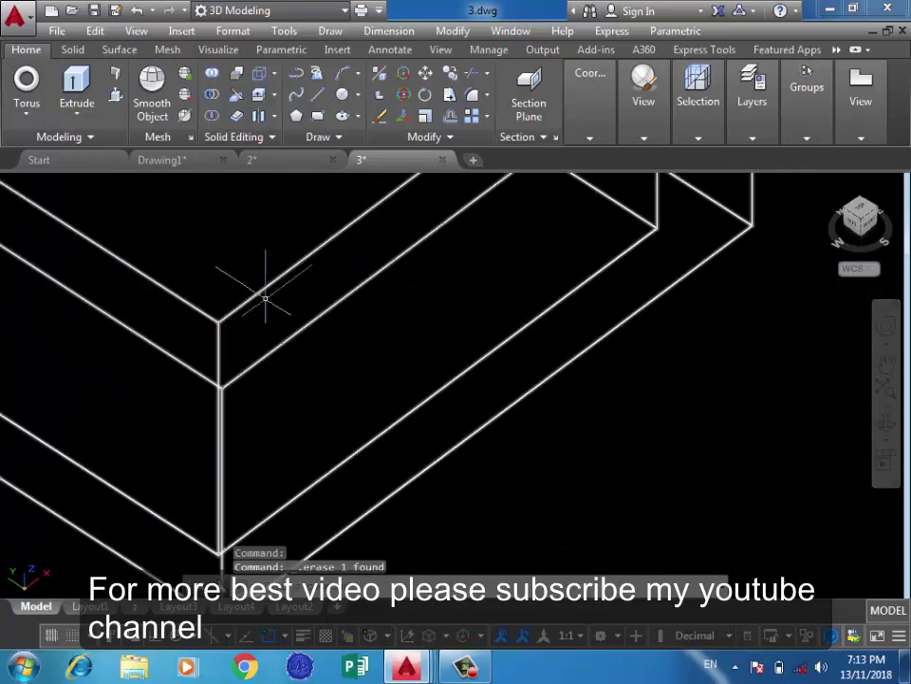
pyautogui.scroll(-2, 270, 362)
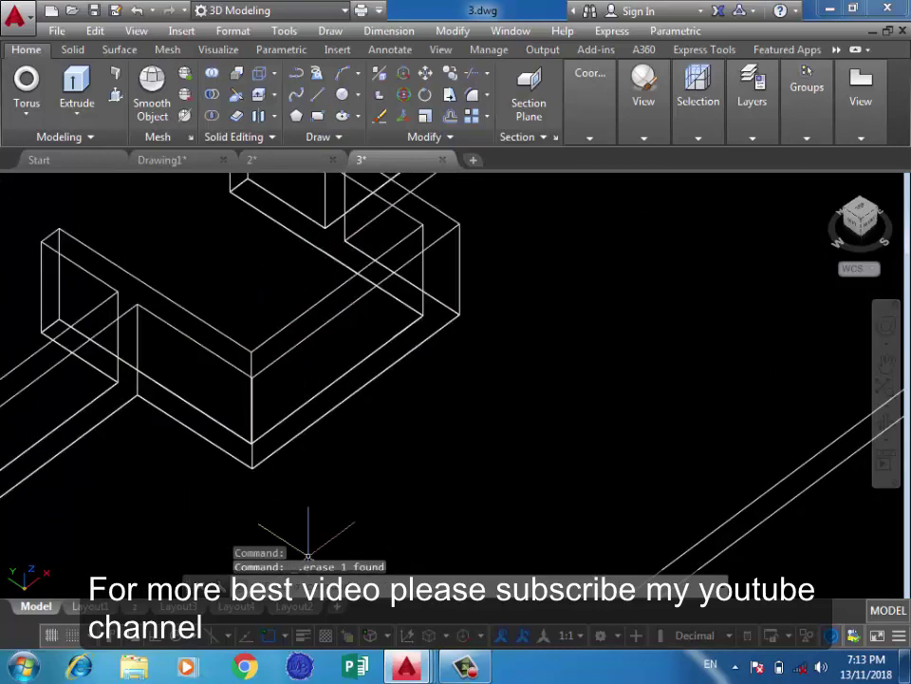
pyautogui.press('F8')
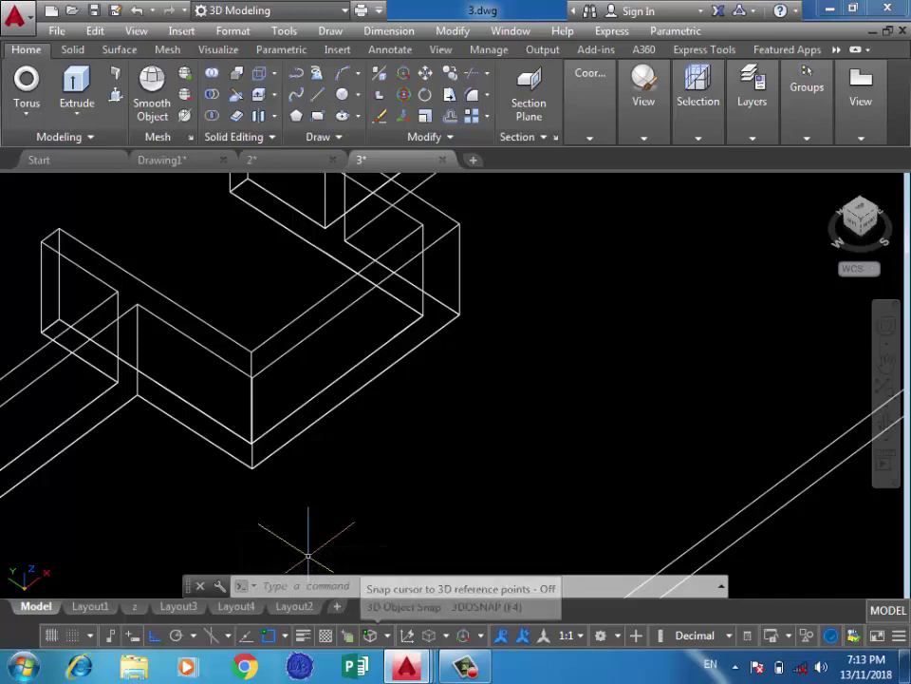
# Review the 3D Object Snap settings, leaving them unchanged
pyautogui.click(386, 636)
pyautogui.click(430, 611)
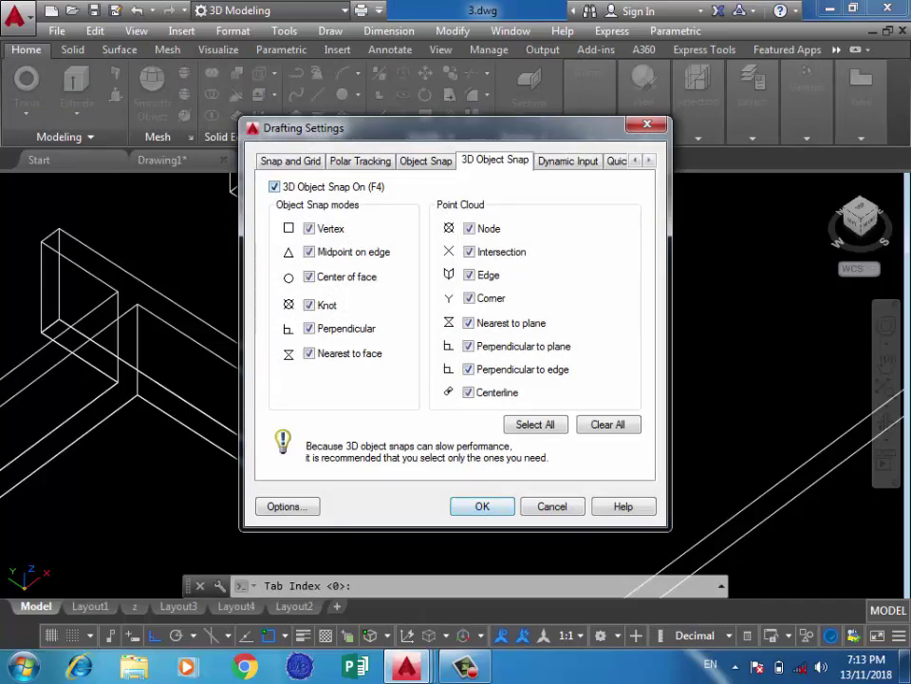
pyautogui.click(482, 506)
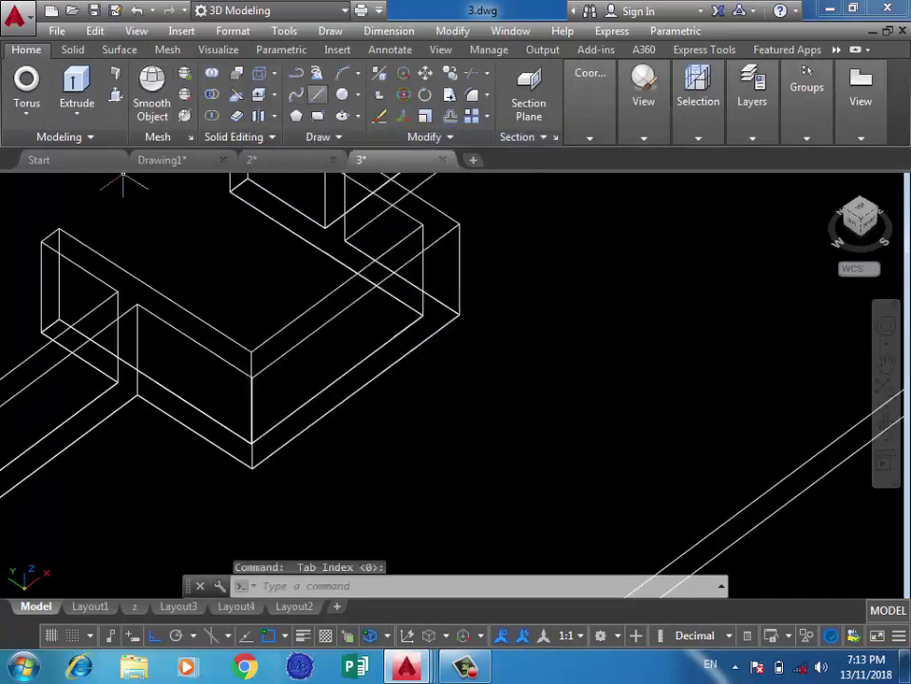
# Draw a 0.4-long line from the wall corner endpoint at the next junction
pyautogui.click(318, 94)
pyautogui.click(459, 223)
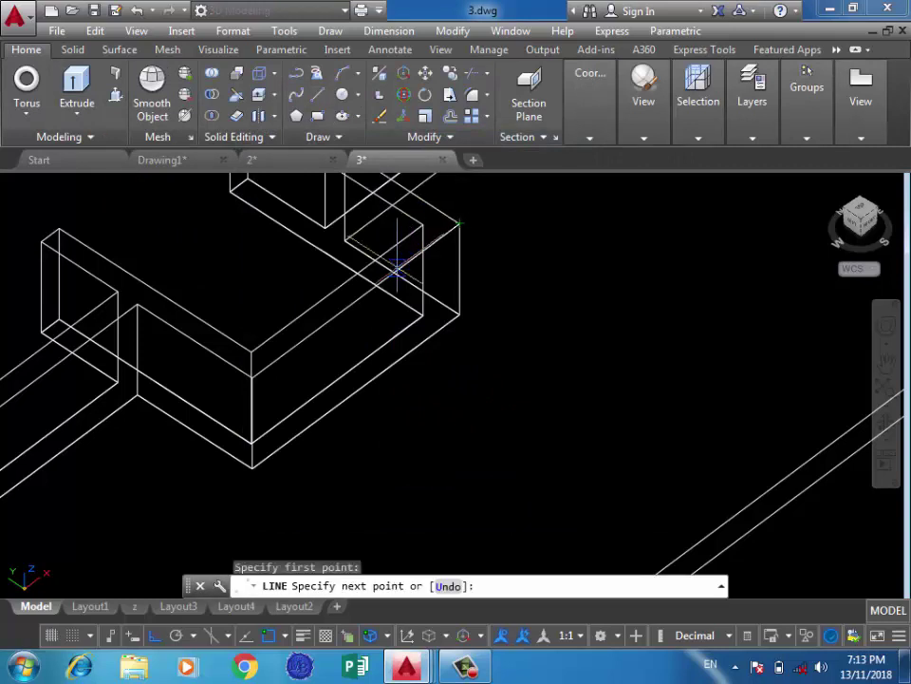
pyautogui.write('0.4')
pyautogui.press('Return')
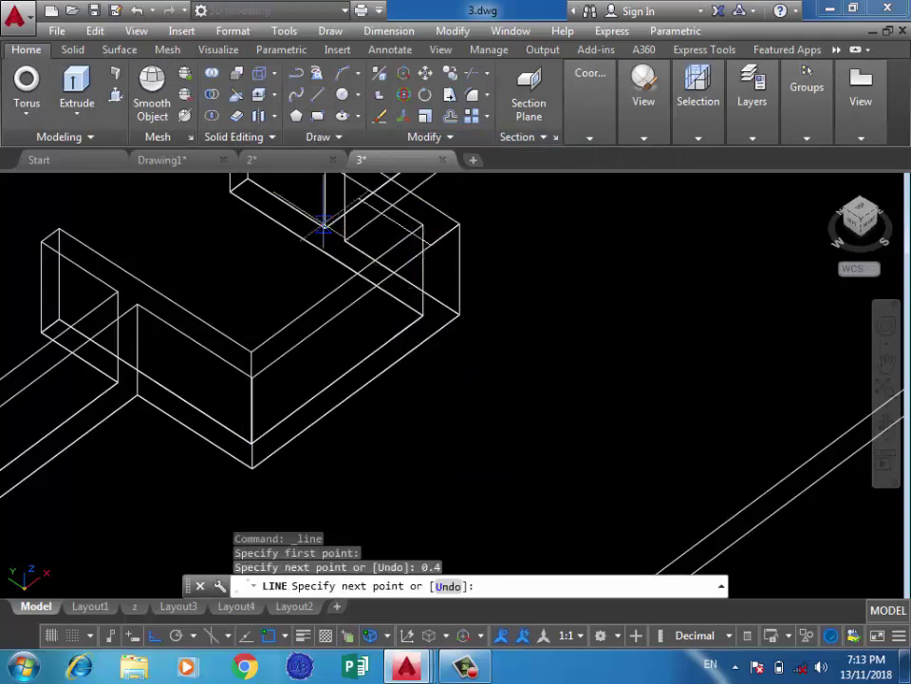
pyautogui.scroll(1, 413, 238)
pyautogui.scroll(1, 406, 226)
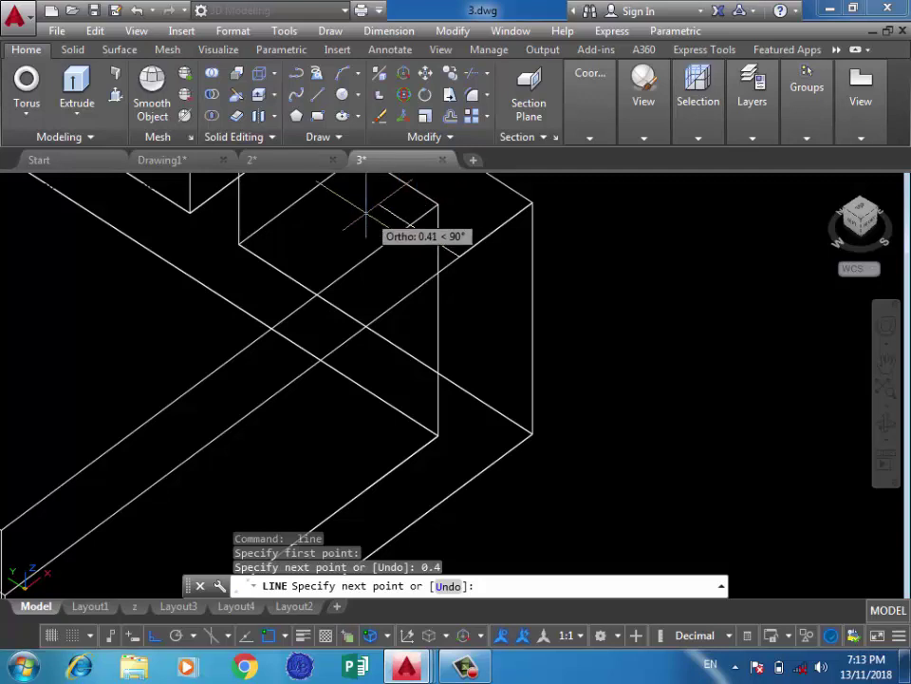
pyautogui.click(375, 208)
pyautogui.press('Return')
pyautogui.press('Return')
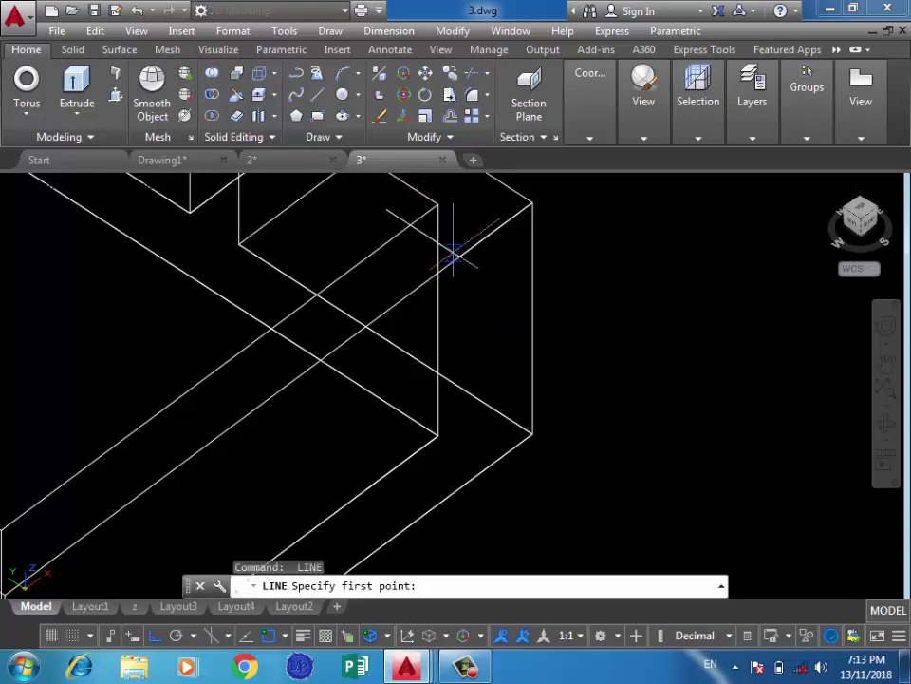
pyautogui.scroll(-2, 547, 281)
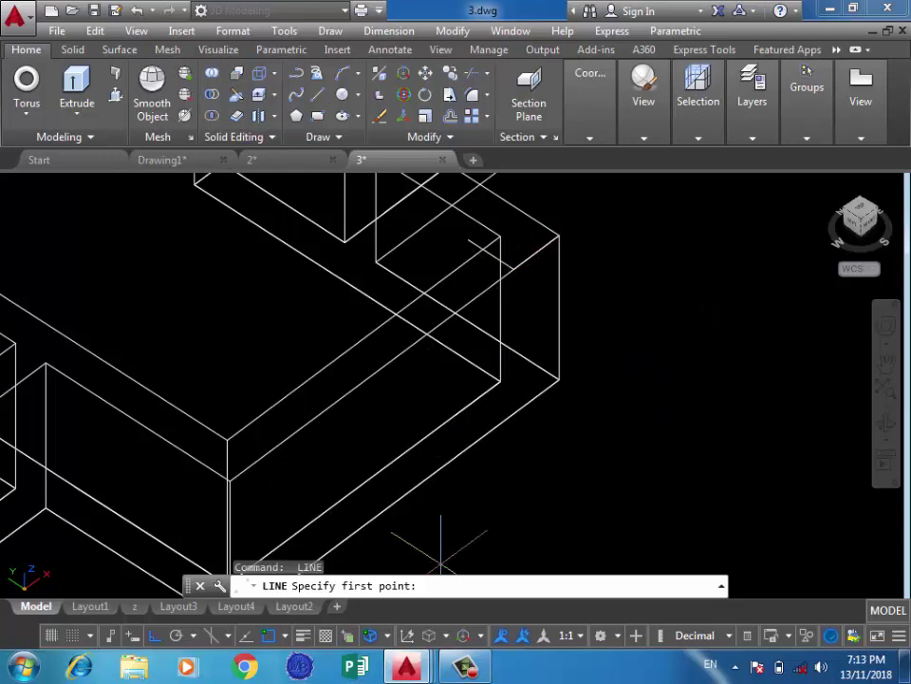
# Turn 3D object snap on and clear its Center of face mode
pyautogui.press('F4')
pyautogui.press('F4')
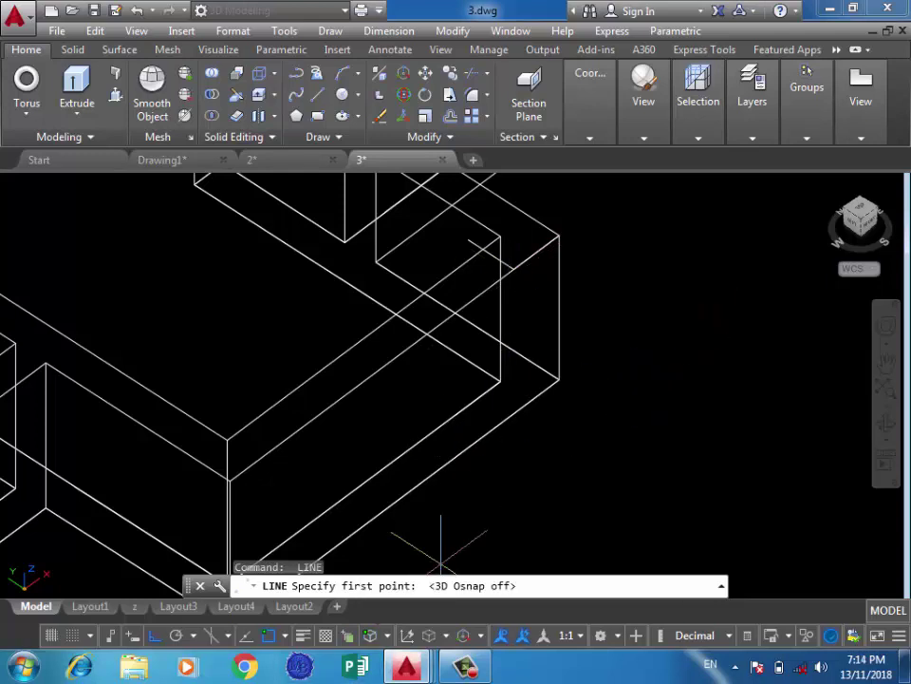
pyautogui.click(444, 635)
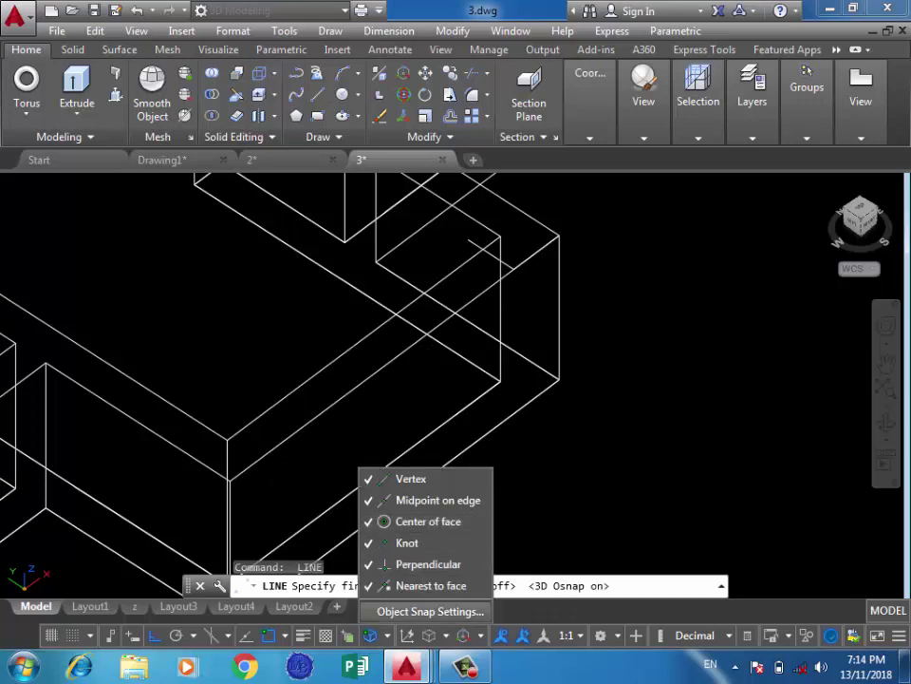
pyautogui.click(427, 610)
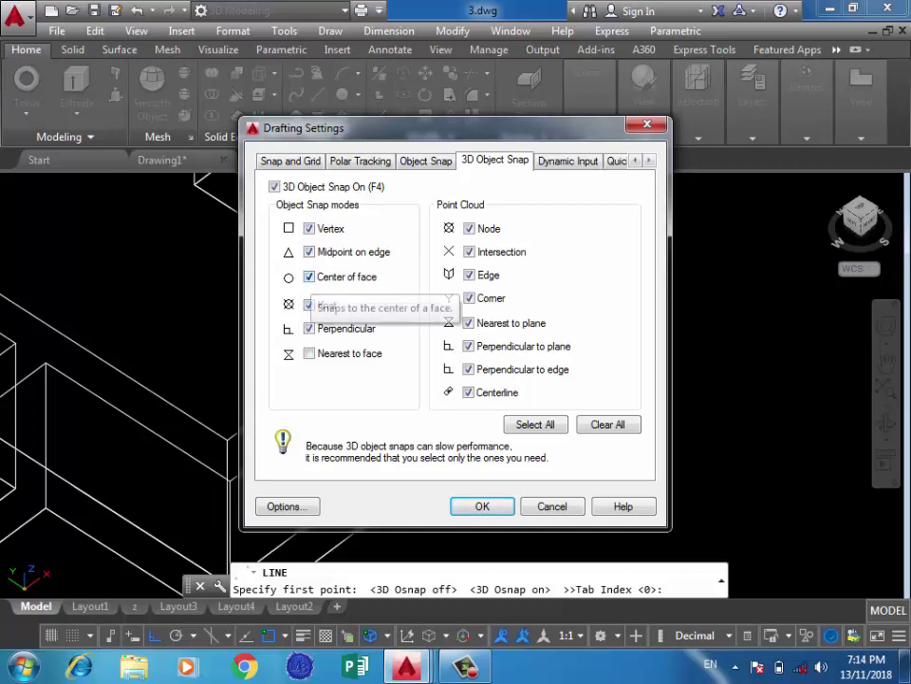
pyautogui.click(309, 277)
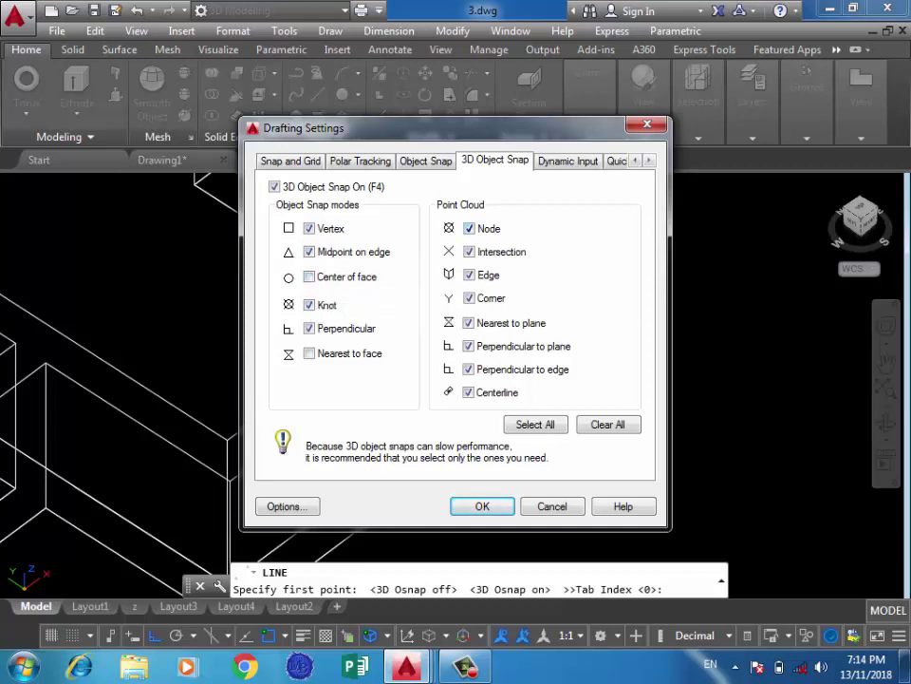
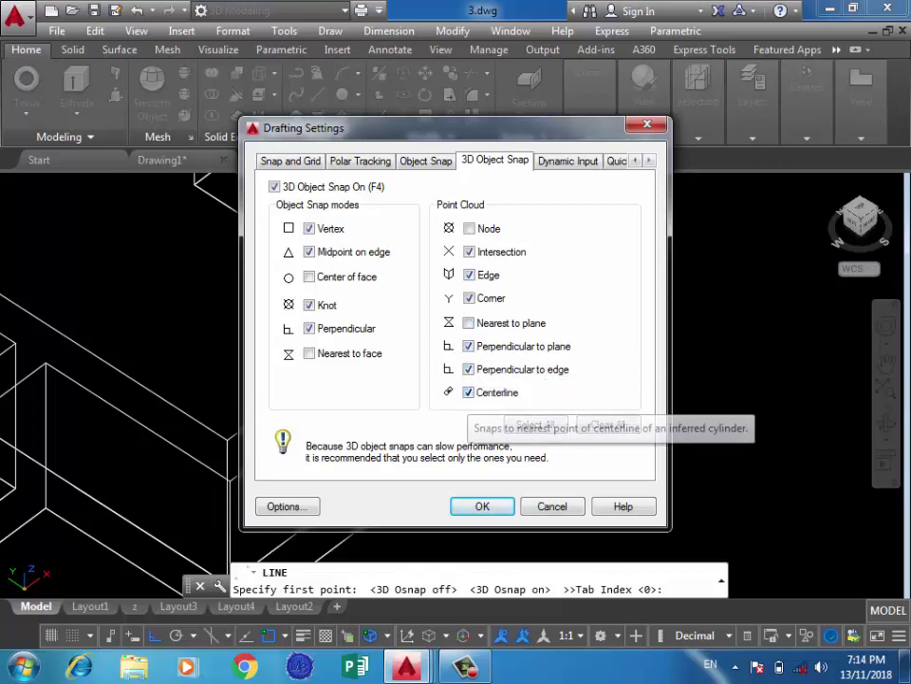
# Draw a 0.2-long guide line at the wall corner, plus a line from the far top corner to it
pyautogui.click(482, 506)
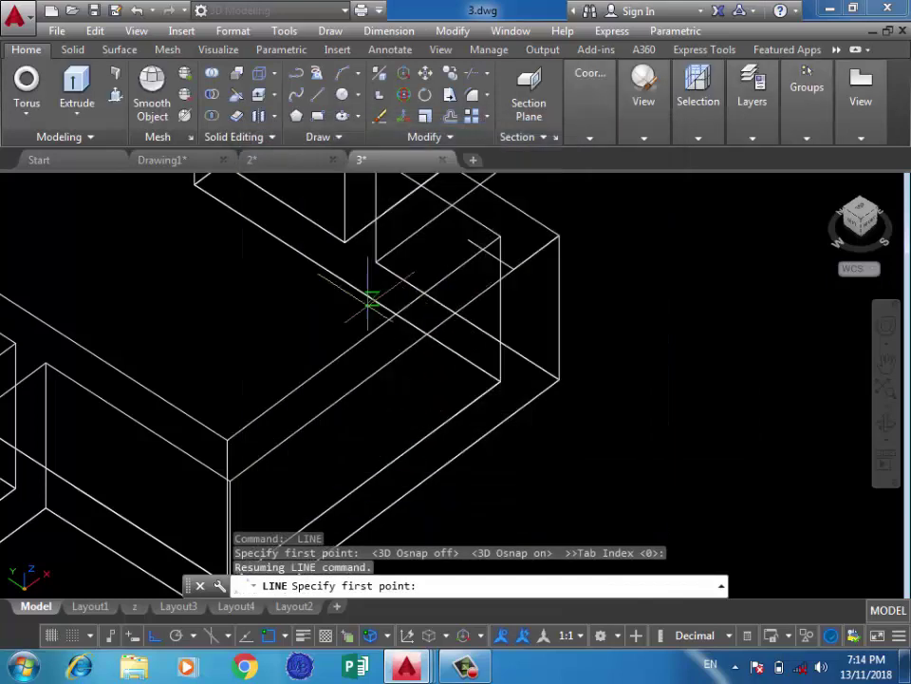
pyautogui.click(317, 94)
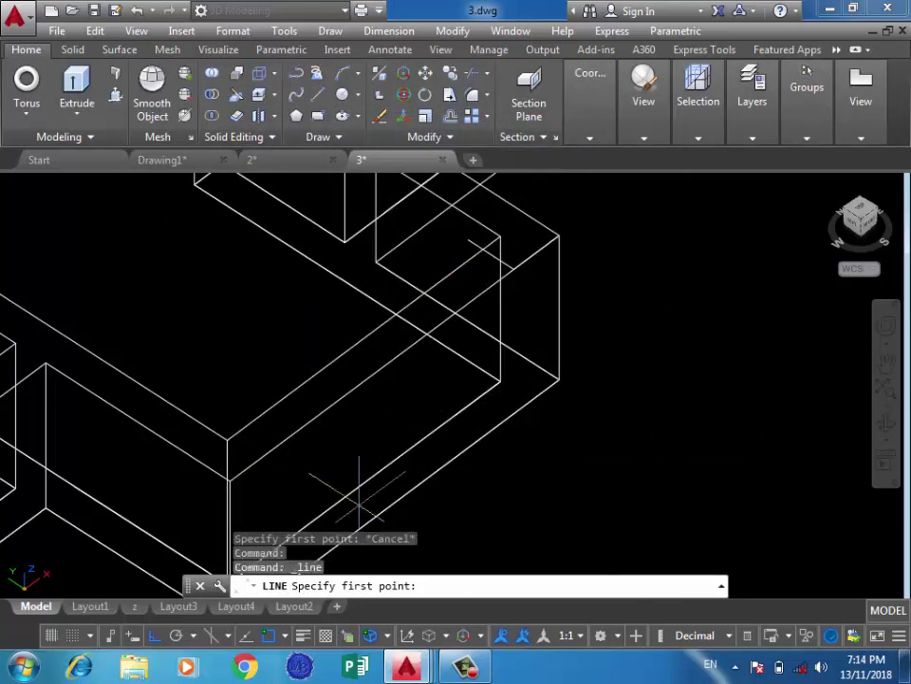
pyautogui.click(228, 441)
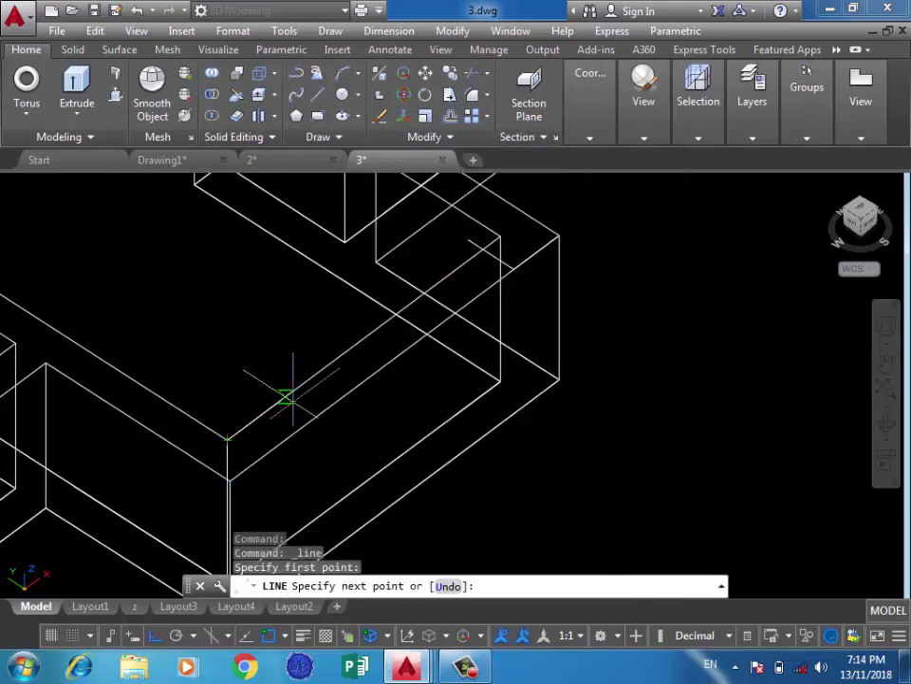
pyautogui.write('0.2')
pyautogui.press('Return')
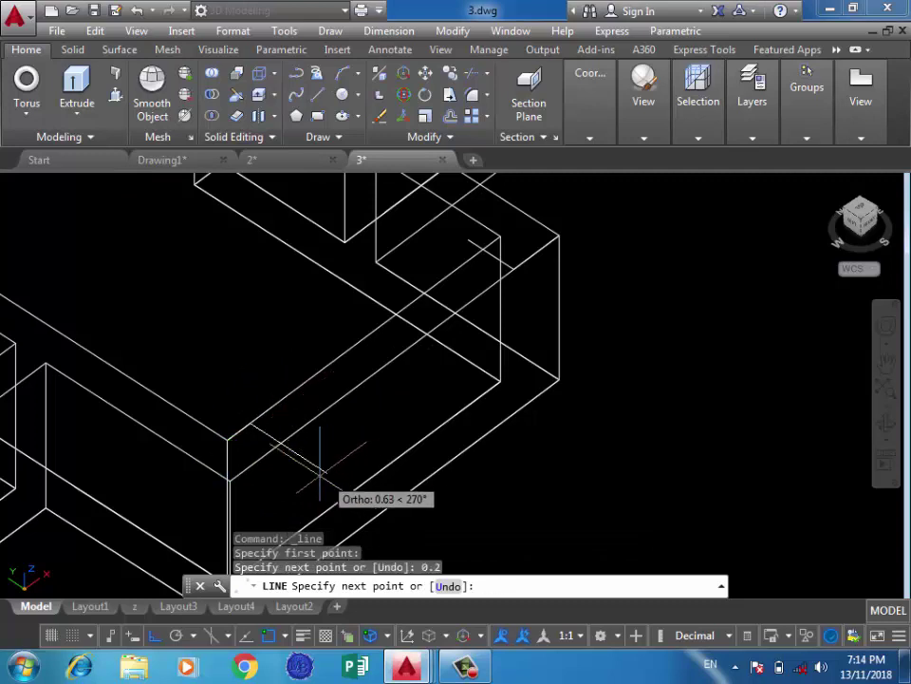
pyautogui.click(280, 442)
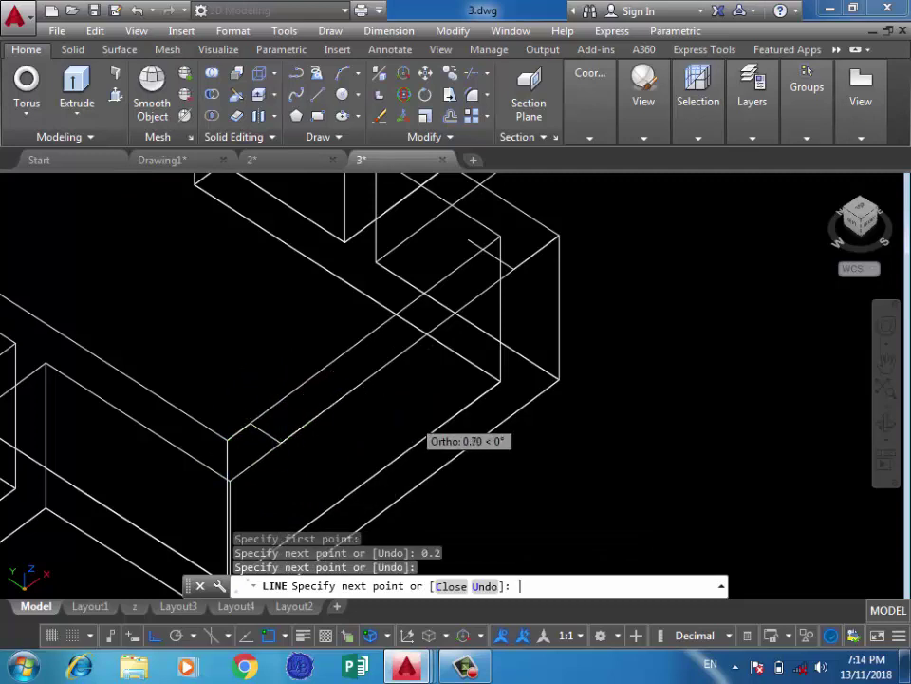
pyautogui.press('Return')
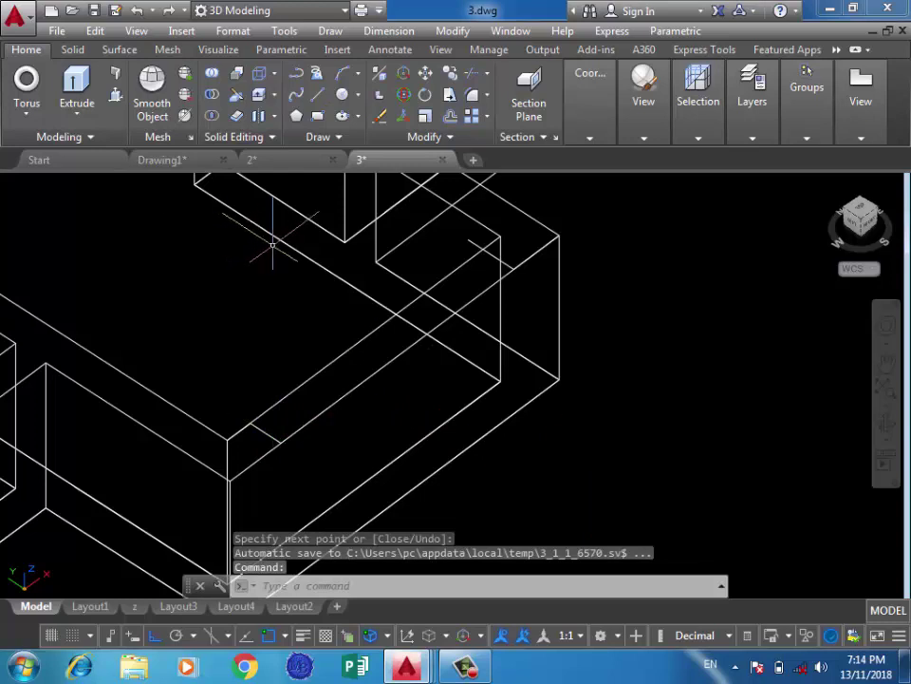
pyautogui.press('Return')
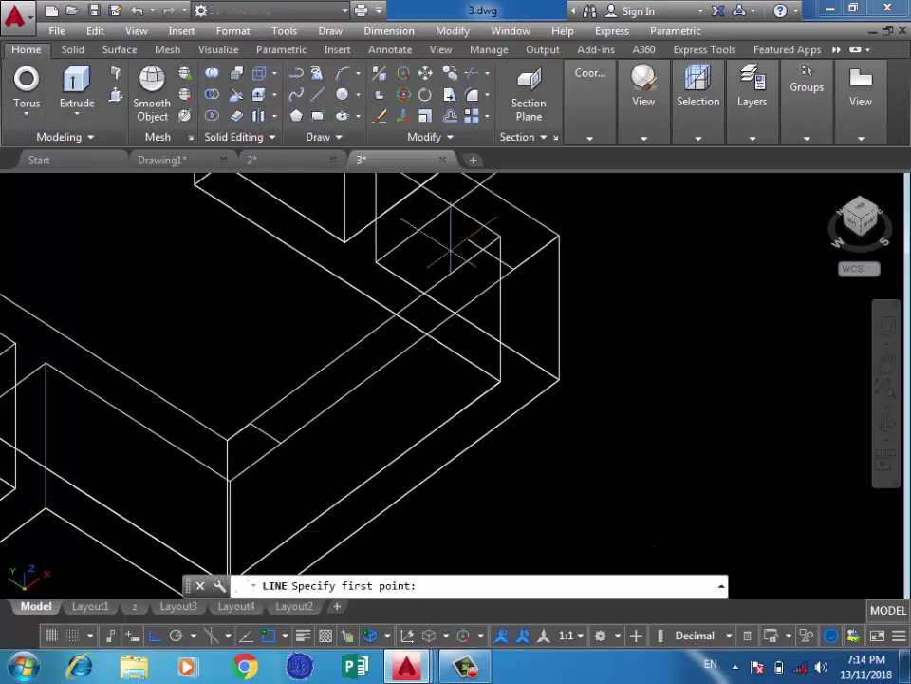
pyautogui.click(513, 270)
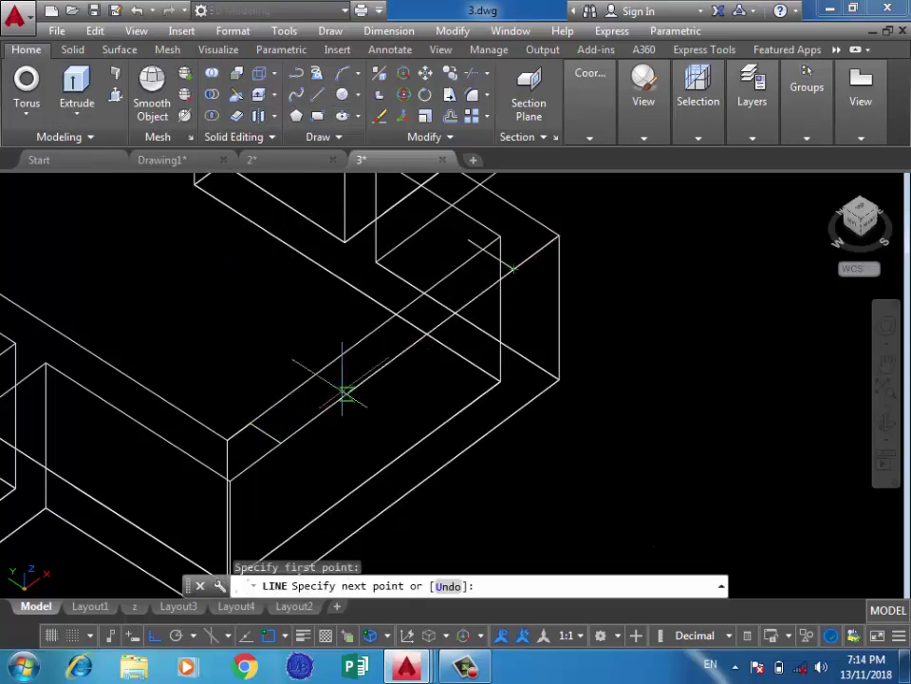
pyautogui.click(281, 443)
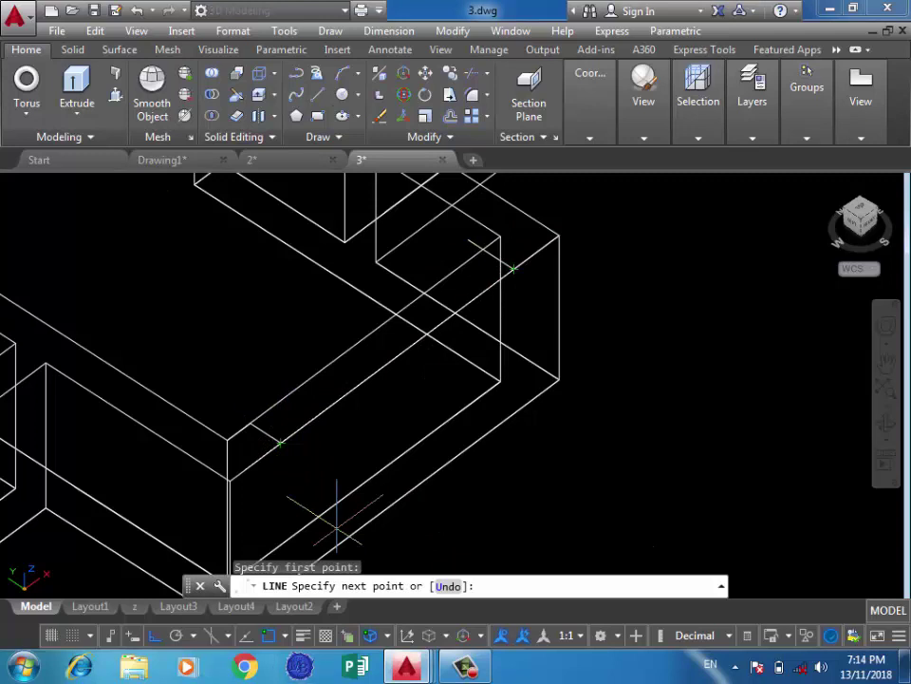
pyautogui.hotkey('ctrl', 'w')
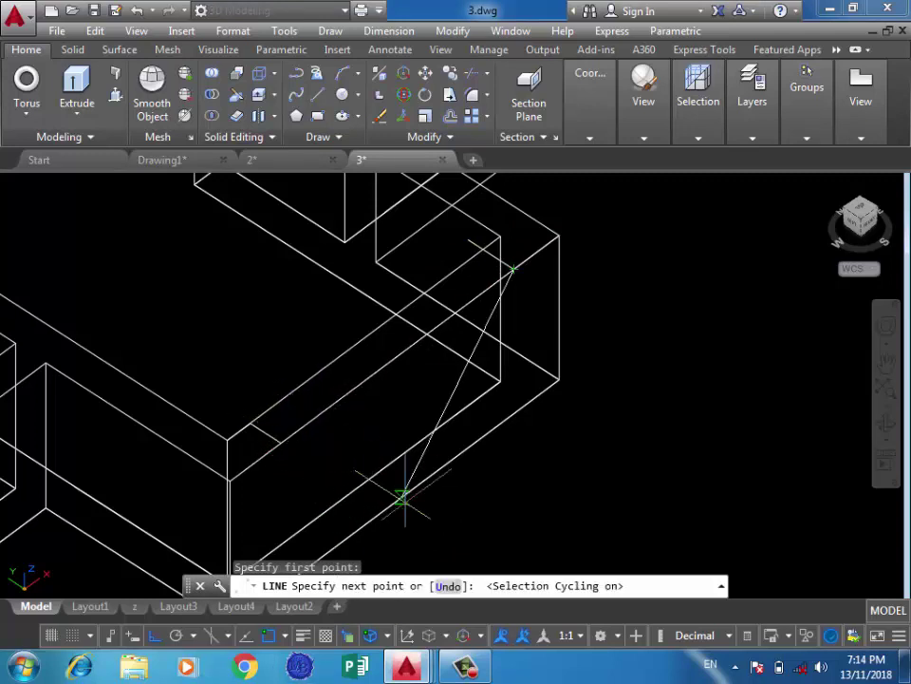
# With Ortho and Dynamic Input on, draw a 0.05-long guide line from the corner endpoint
pyautogui.press('F8')
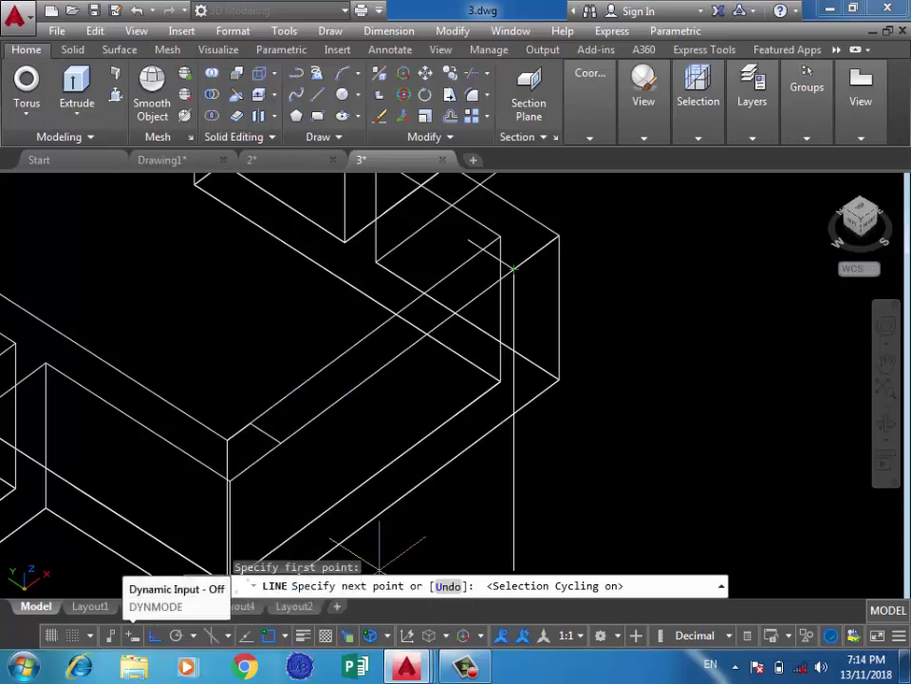
pyautogui.click(133, 636)
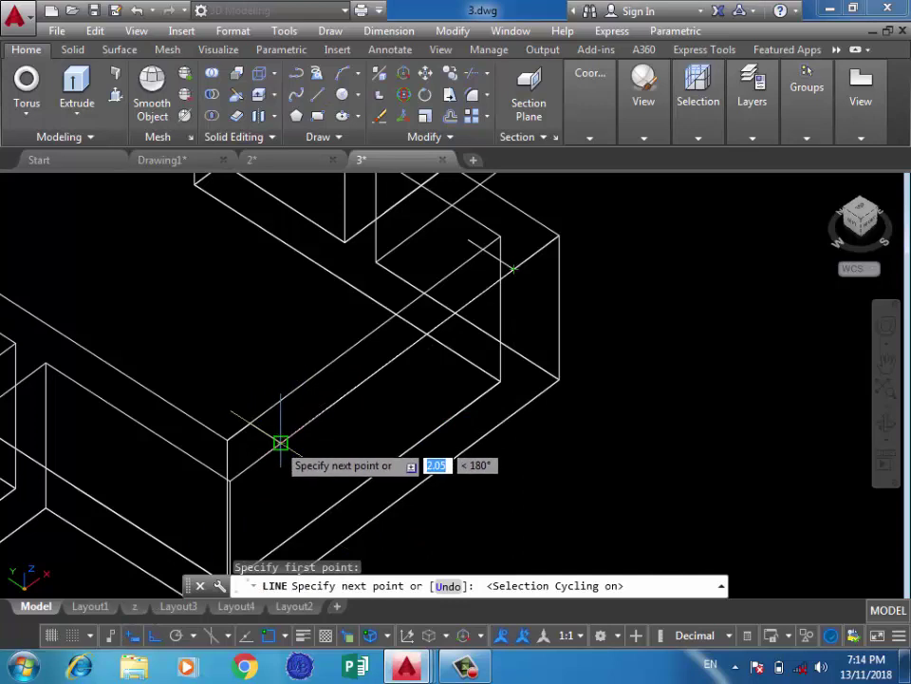
pyautogui.press('Return')
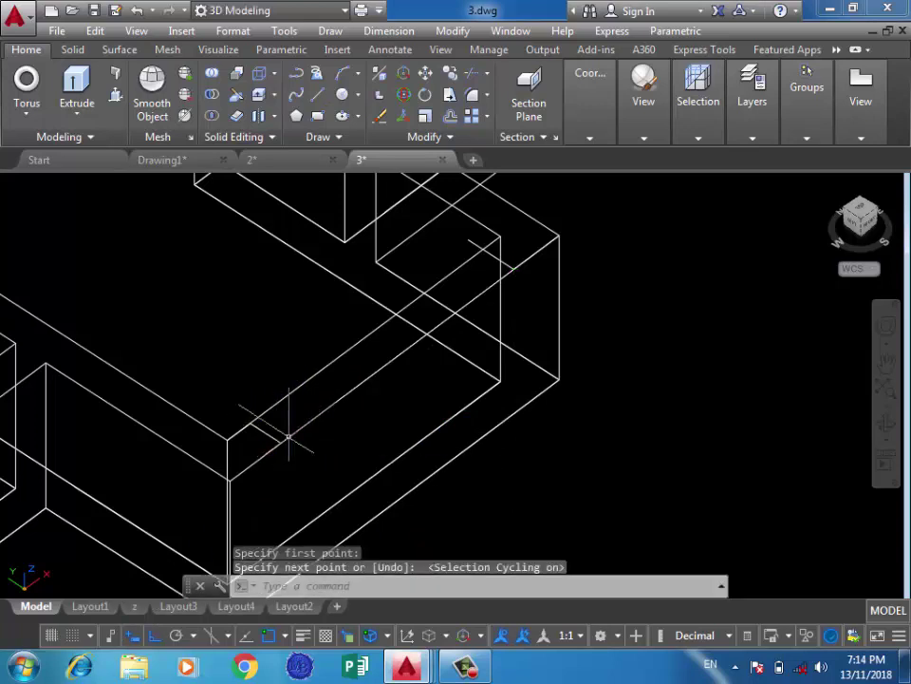
pyautogui.press('Return')
pyautogui.click(279, 440)
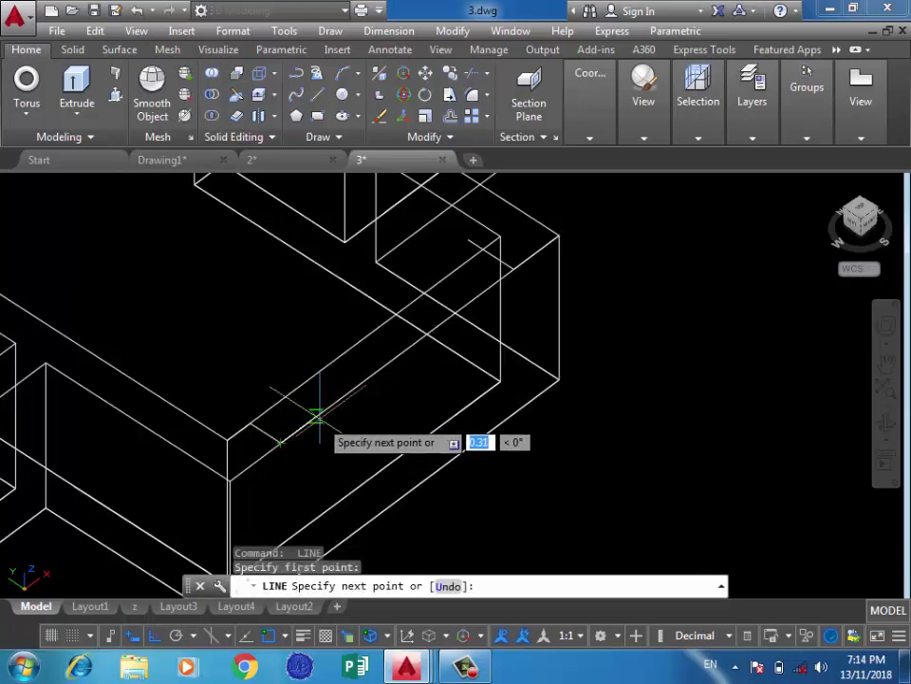
pyautogui.press('Return')
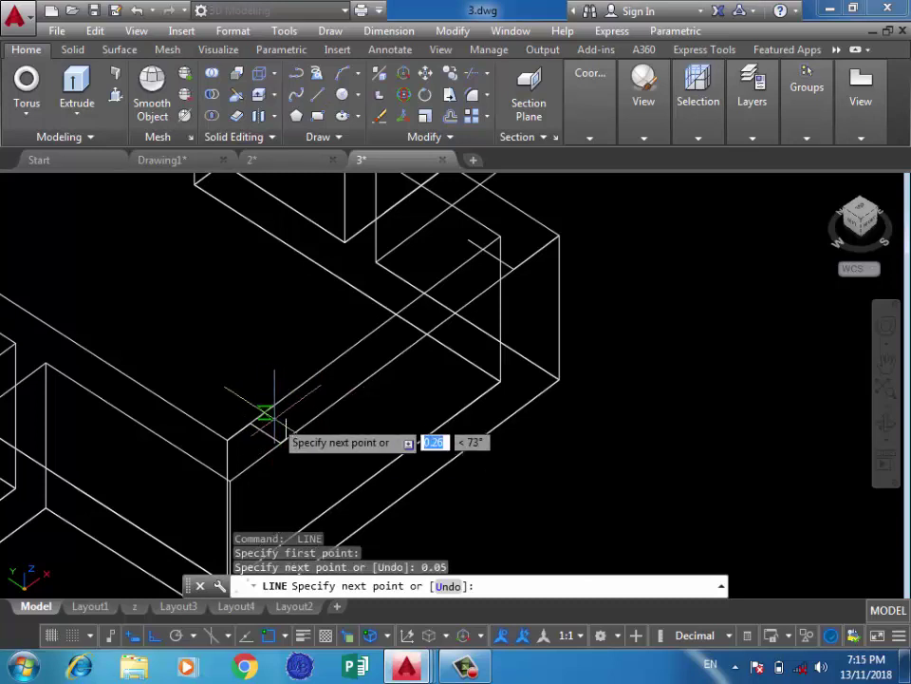
pyautogui.click(252, 419)
pyautogui.press('Return')
pyautogui.scroll(3, 260, 444)
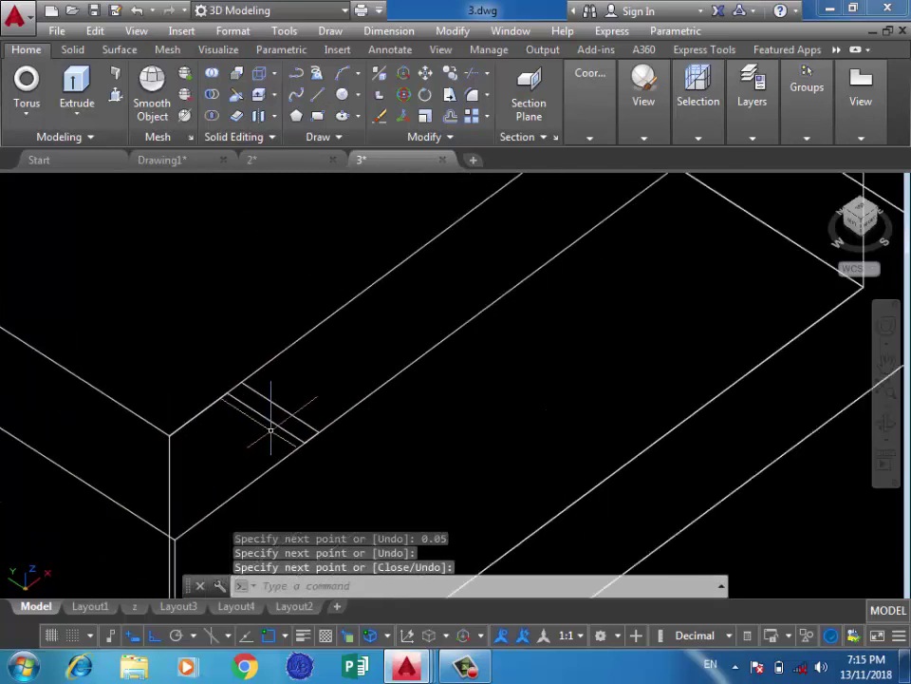
# Erase the stray short line and trim the overhanging line end
pyautogui.click(273, 422)
pyautogui.press('Delete')
pyautogui.scroll(-3, 244, 406)
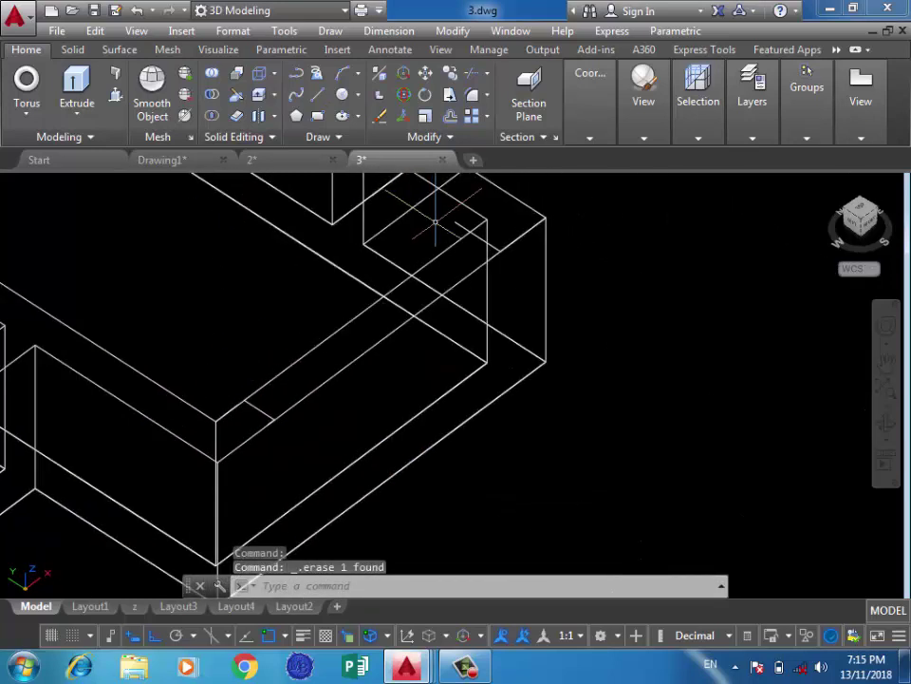
pyautogui.scroll(2, 458, 223)
pyautogui.write('tr')
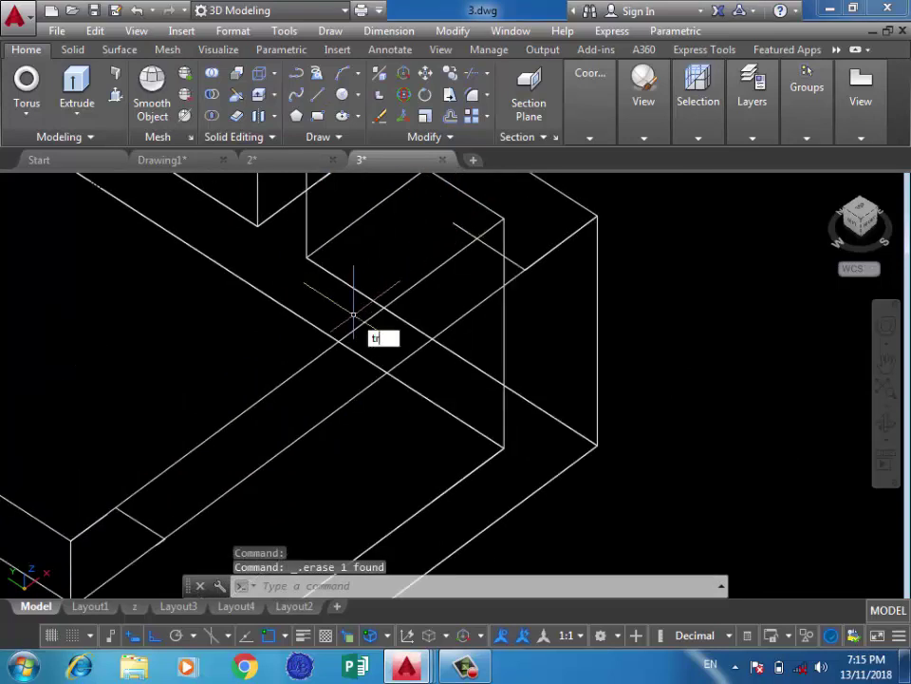
pyautogui.press('Return')
pyautogui.press('Return')
pyautogui.click(457, 226)
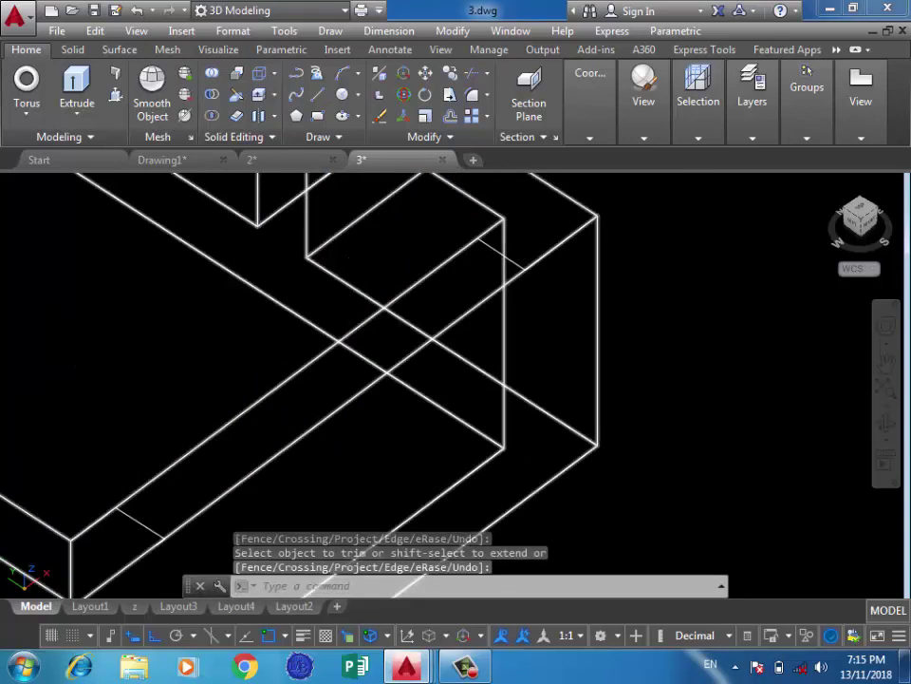
# Press-pull the narrow strip along the wall top into an extrusion
pyautogui.hotkey('ctrl', 'shift', 'e')
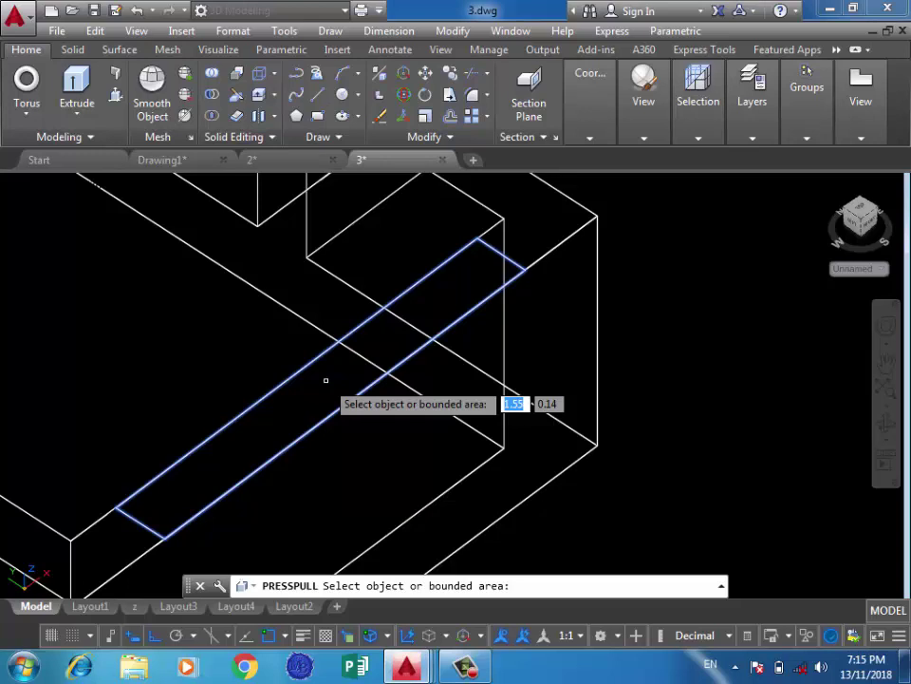
pyautogui.click(326, 379)
pyautogui.scroll(-4, 325, 379)
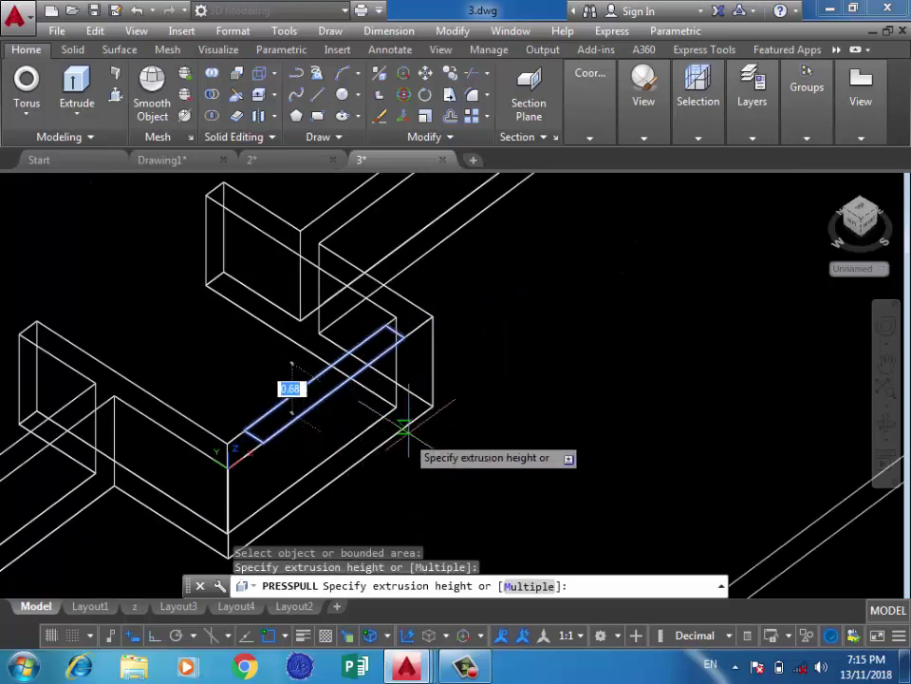
pyautogui.click(433, 406)
pyautogui.scroll(-3, 475, 310)
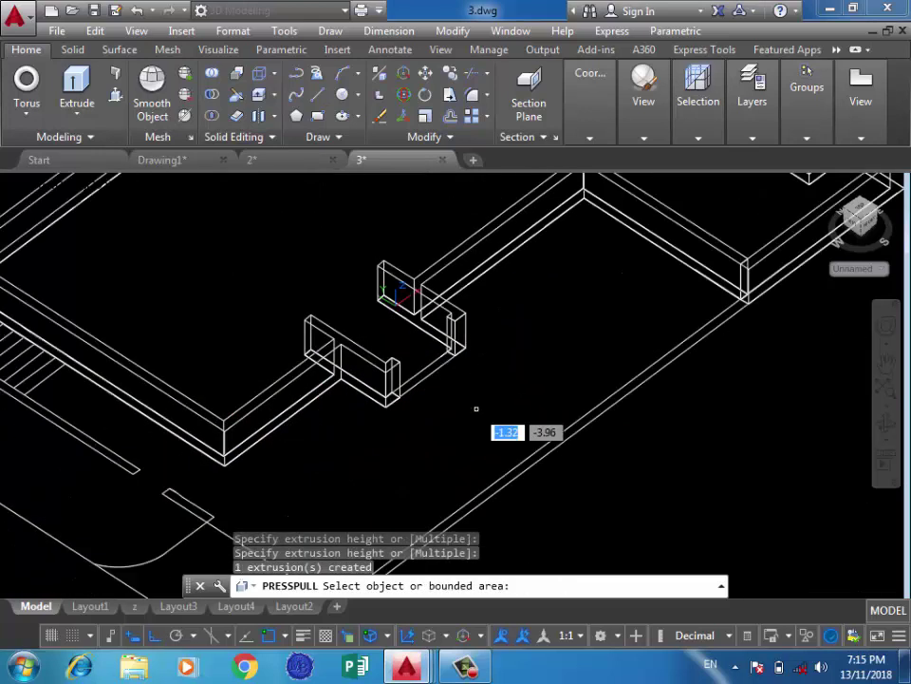
pyautogui.press('Return')
pyautogui.scroll(-3, 379, 397)
# Start a line at the wall corner with two 0.3-unit segments
pyautogui.scroll(5, 379, 397)
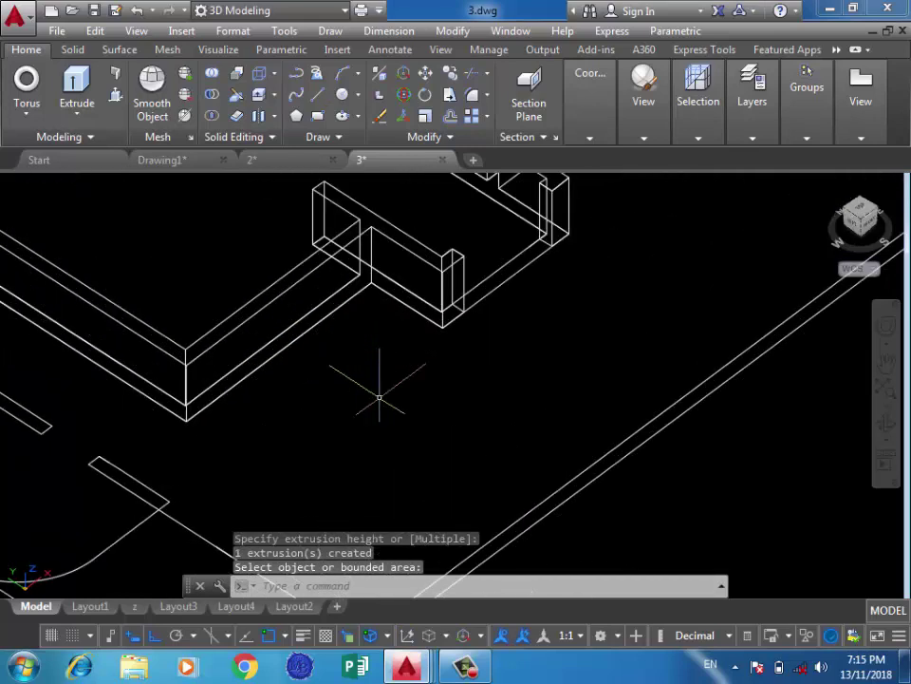
pyautogui.scroll(2, 193, 244)
pyautogui.scroll(-2, 219, 272)
pyautogui.write('l')
pyautogui.press('Return')
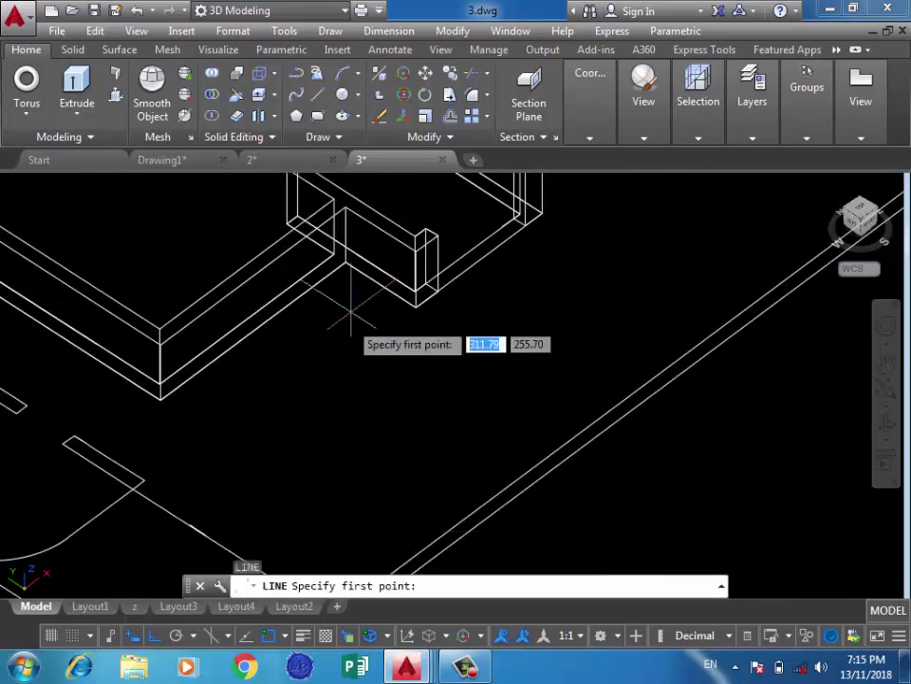
pyautogui.click(345, 261)
pyautogui.write('0.3')
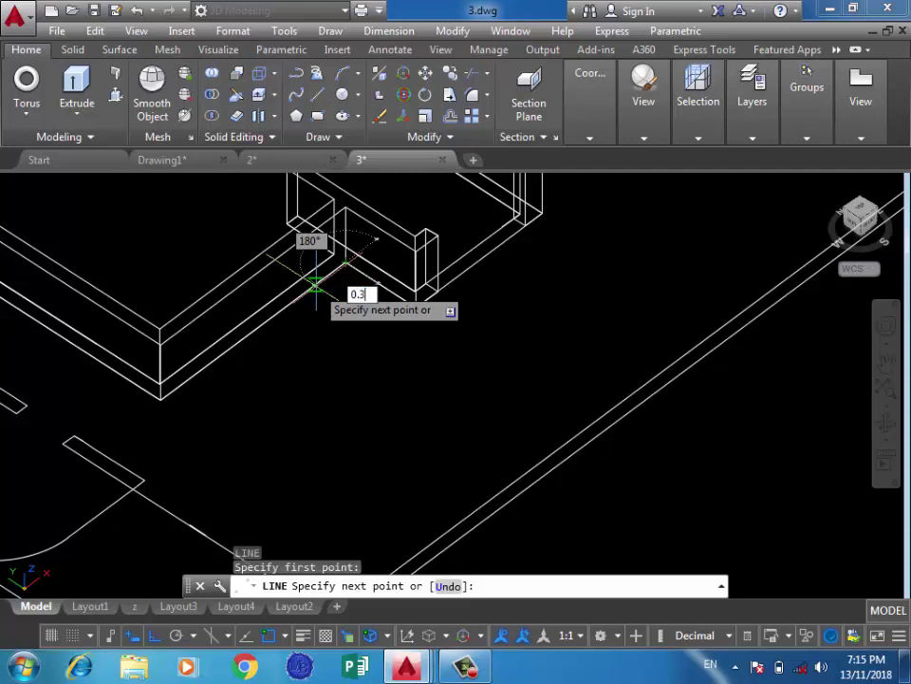
pyautogui.press('Return')
pyautogui.scroll(2, 309, 275)
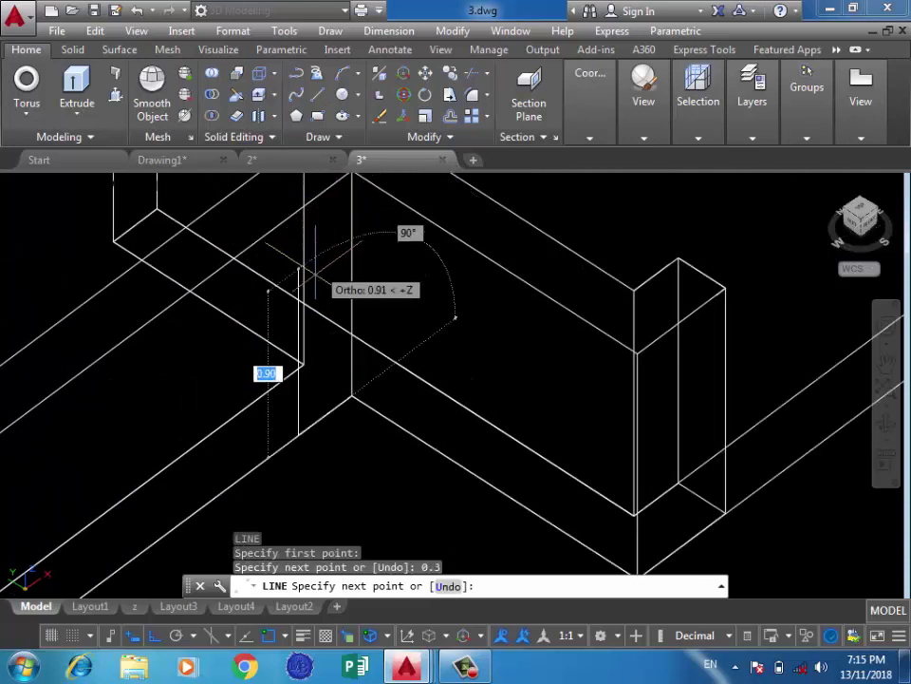
pyautogui.scroll(2, 306, 305)
pyautogui.scroll(2, 301, 289)
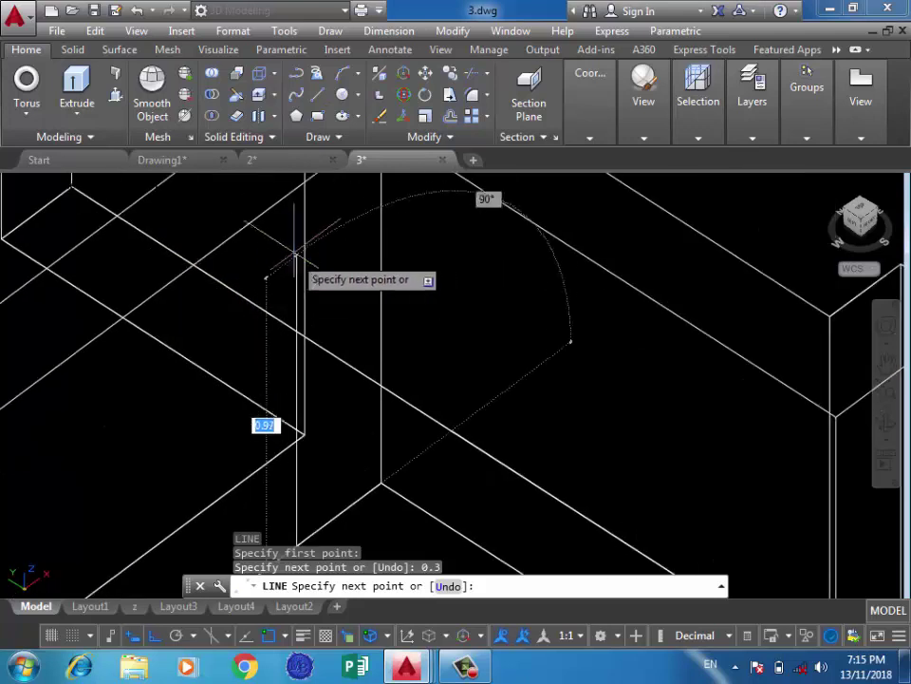
pyautogui.write('0.')
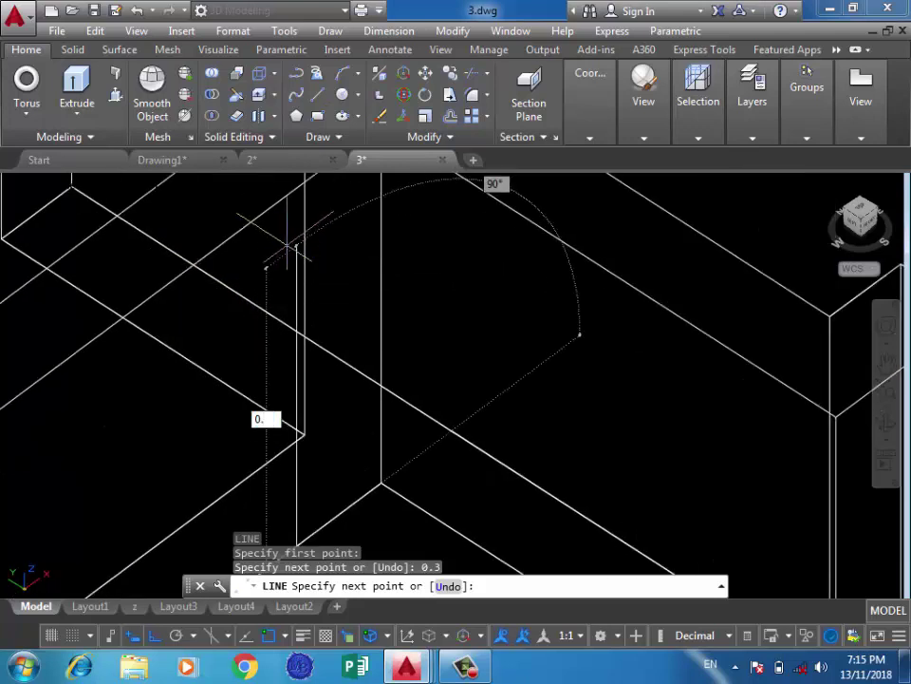
pyautogui.press('Return')
pyautogui.scroll(-3, 244, 376)
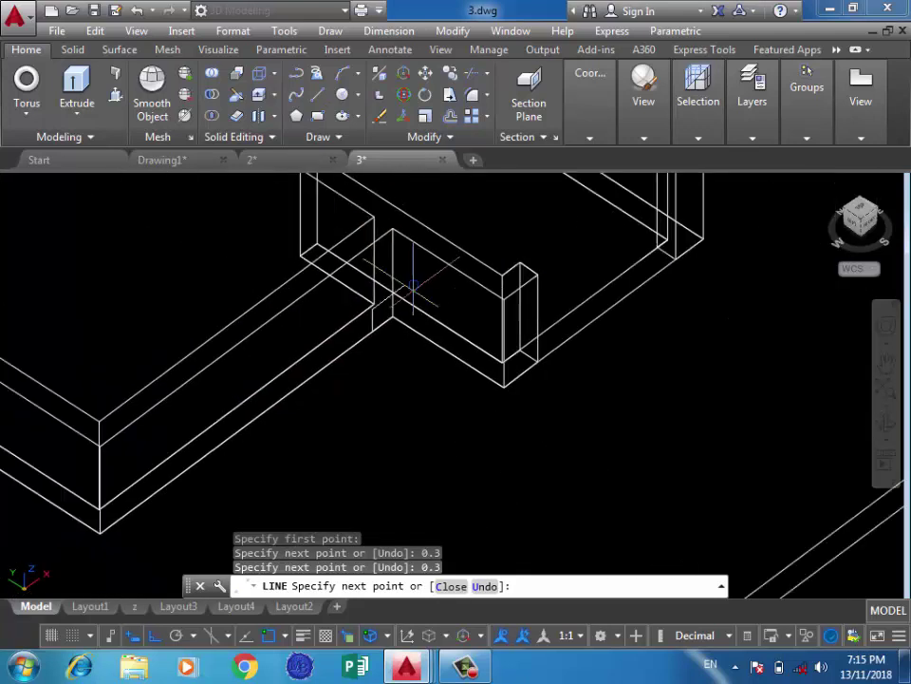
pyautogui.scroll(-2, 304, 365)
pyautogui.scroll(2, 302, 366)
pyautogui.scroll(2, 290, 367)
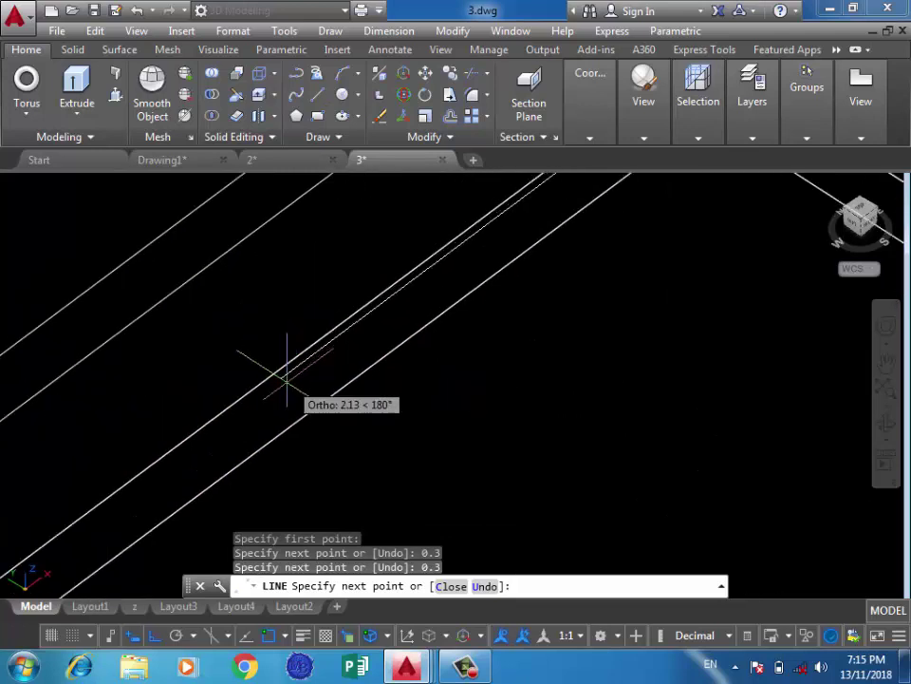
# Continue the outline with 3, 0.8 and 3 segments to form the 3 by 0.8 rectangle
pyautogui.write('3')
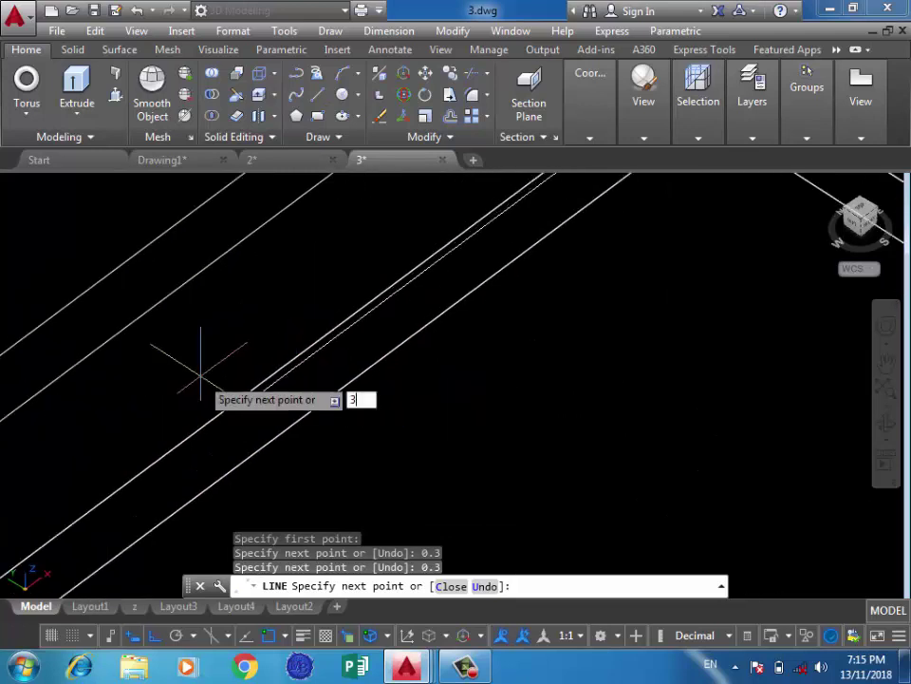
pyautogui.press('Return')
pyautogui.scroll(-3, 222, 317)
pyautogui.scroll(3, 223, 323)
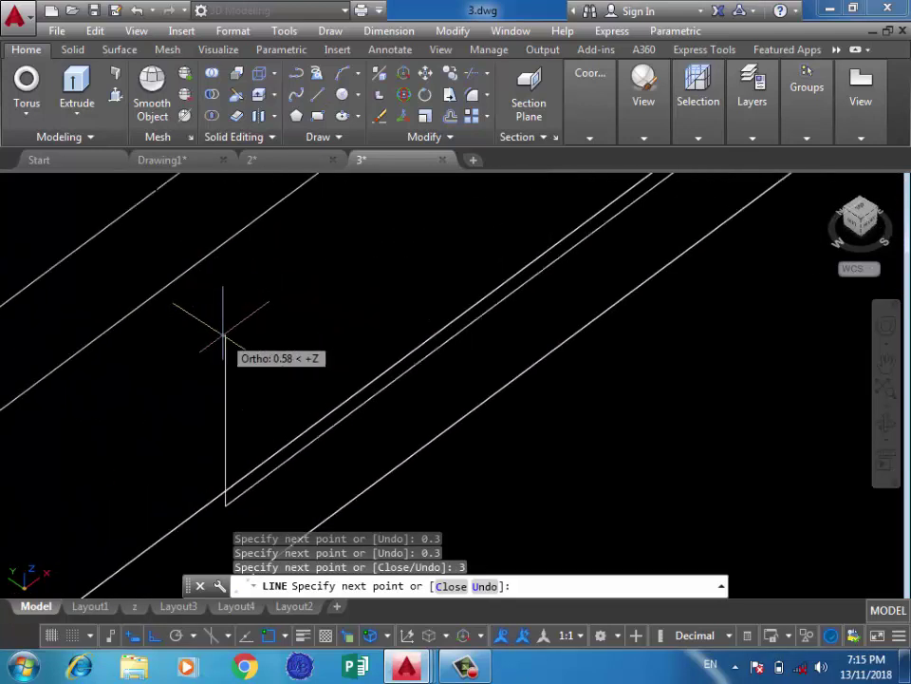
pyautogui.write('0.8')
pyautogui.press('Return')
pyautogui.scroll(-3, 219, 324)
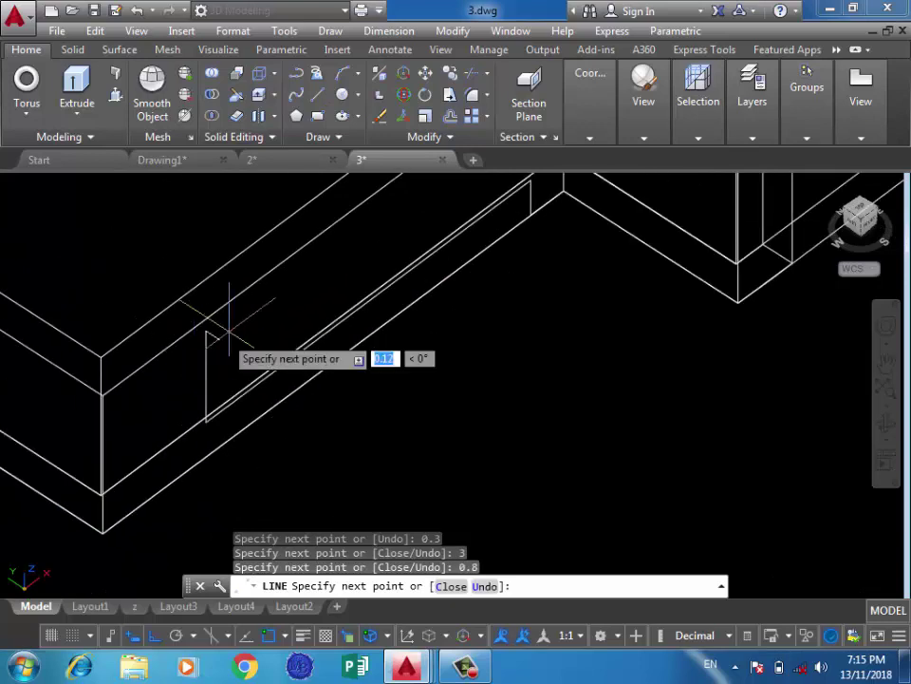
pyautogui.write('3')
pyautogui.press('Return')
pyautogui.scroll(2, 356, 280)
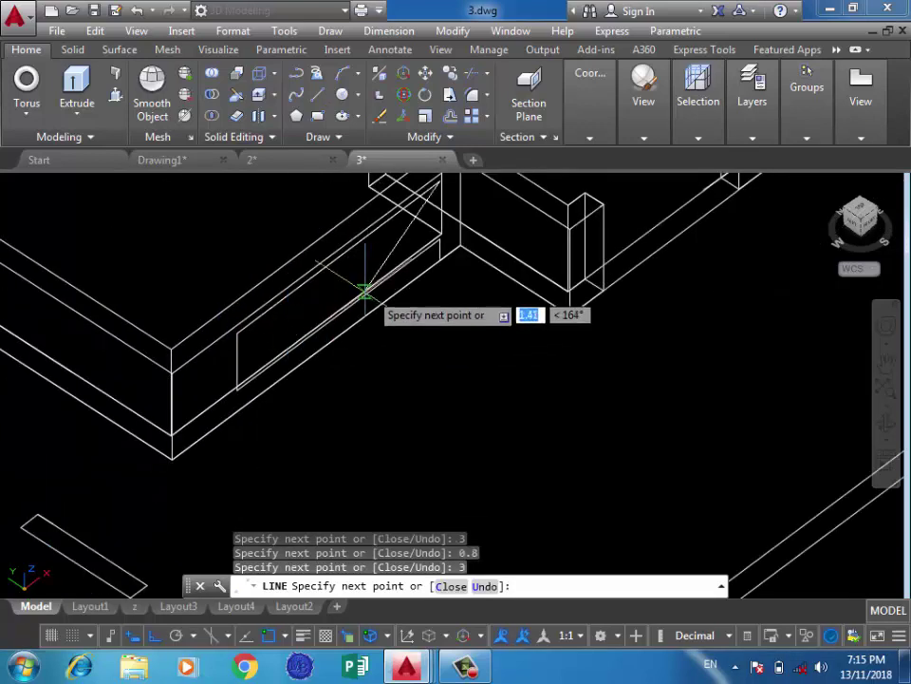
pyautogui.scroll(3, 428, 257)
pyautogui.moveTo(532, 288)
pyautogui.keyDown('shift'); pyautogui.mouseDown(button='middle')
pyautogui.moveTo(508, 195)
pyautogui.moveTo(458, 315)
pyautogui.mouseUp(button='middle'); pyautogui.keyUp('shift')
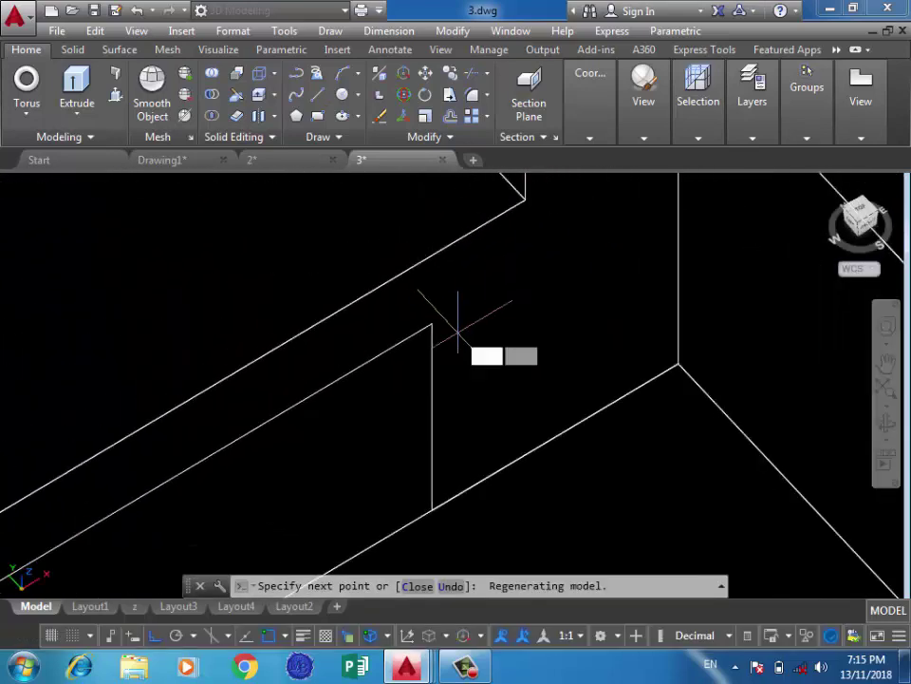
pyautogui.press('Return')
# Erase the stray vertical edge left on the wall
pyautogui.click(488, 387)
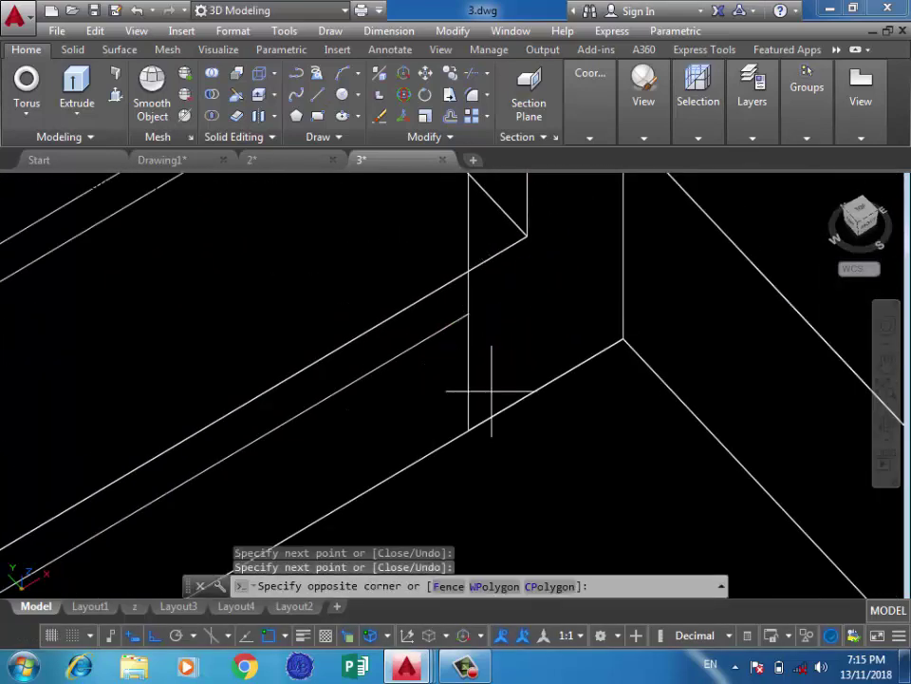
pyautogui.click(427, 376)
pyautogui.press('Delete')
pyautogui.scroll(-2, 482, 304)
pyautogui.scroll(-2, 480, 313)
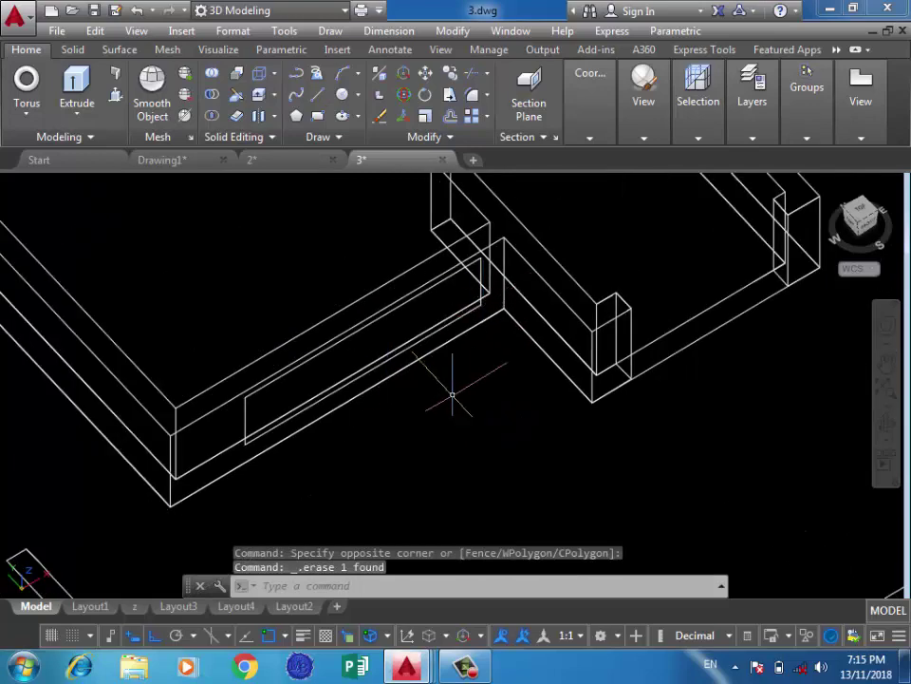
pyautogui.scroll(-1, 299, 342)
pyautogui.scroll(2, 265, 376)
pyautogui.scroll(2, 340, 380)
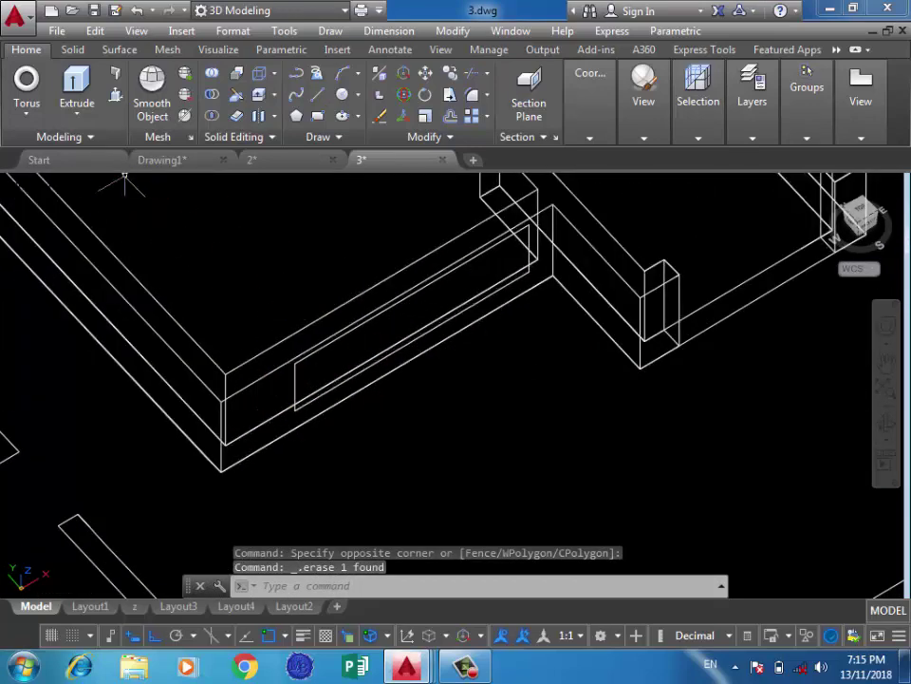
# Press-pull the 3 by 0.8 rectangle into the wall as a shallow recess
pyautogui.click(115, 73)
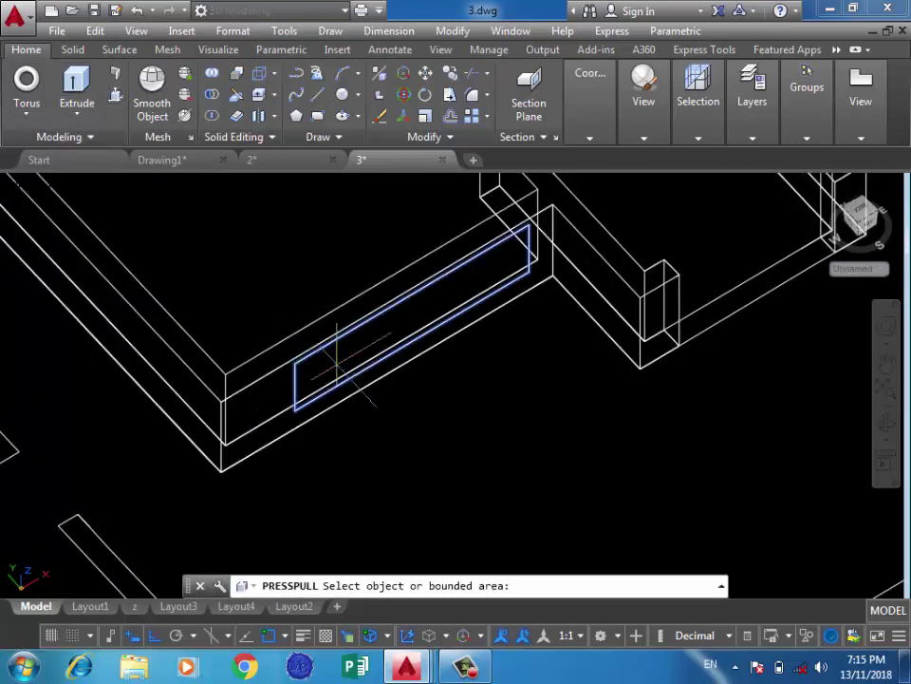
pyautogui.click(344, 365)
pyautogui.click(225, 372)
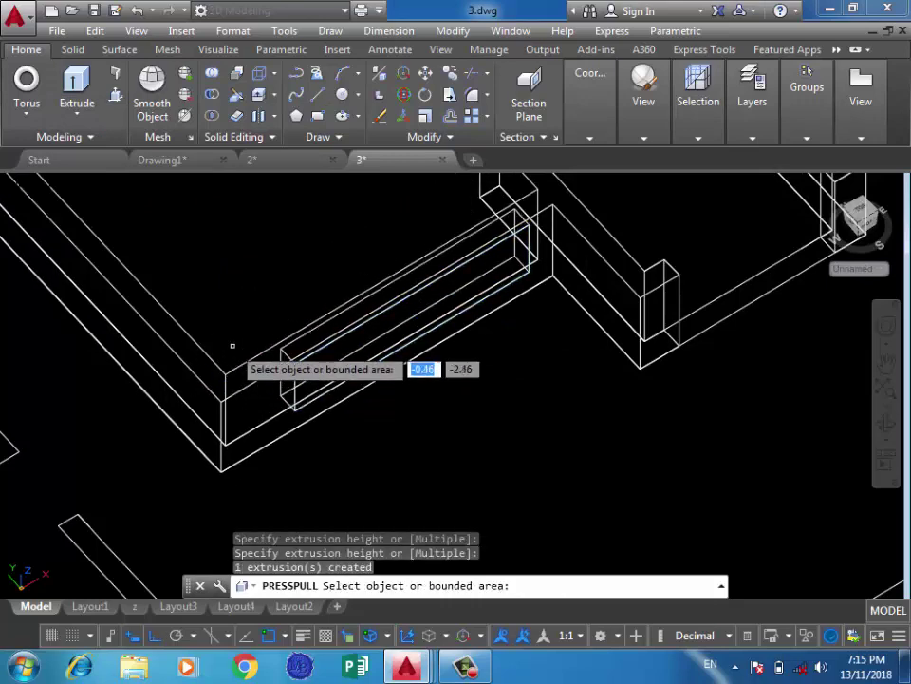
pyautogui.scroll(-2, 259, 268)
pyautogui.scroll(-2, 499, 315)
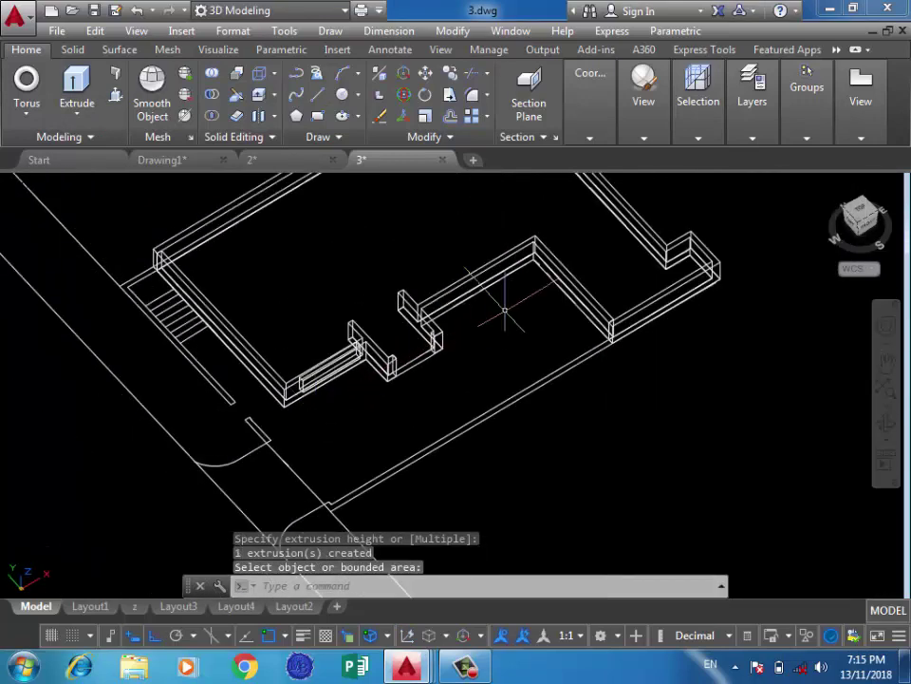
pyautogui.scroll(5, 540, 240)
pyautogui.scroll(2, 518, 310)
pyautogui.write('l')
pyautogui.press('Return')
# Outline the first opening with 0.2, 0.3, 1, 0.8 and 1 segments, closing at its start
pyautogui.moveTo(506, 351)
pyautogui.keyDown('shift'); pyautogui.mouseDown(button='middle')
pyautogui.moveTo(488, 367)
pyautogui.moveTo(499, 323)
pyautogui.mouseUp(button='middle'); pyautogui.keyUp('shift')
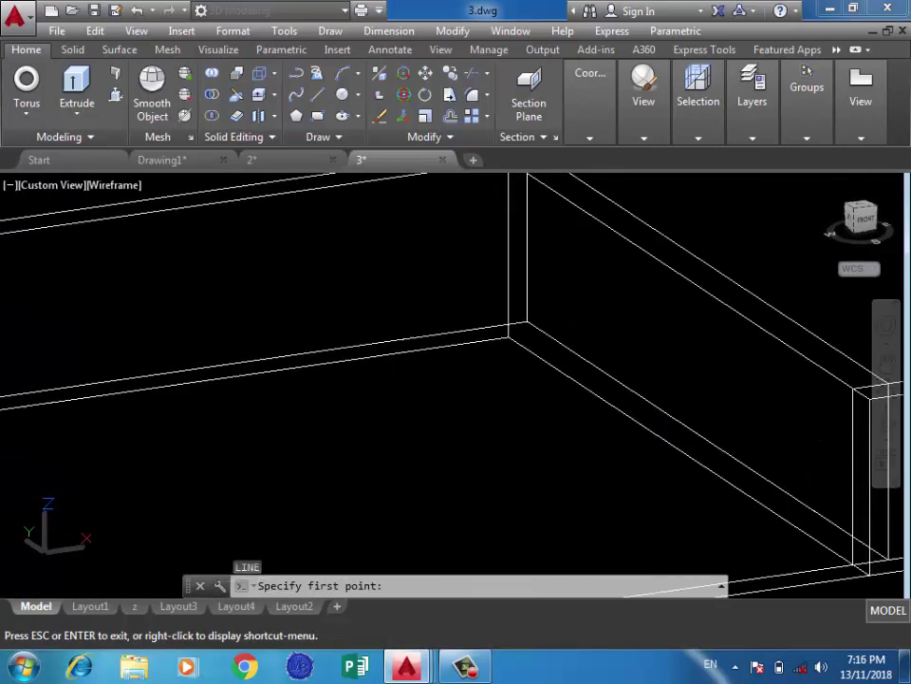
pyautogui.click(494, 328)
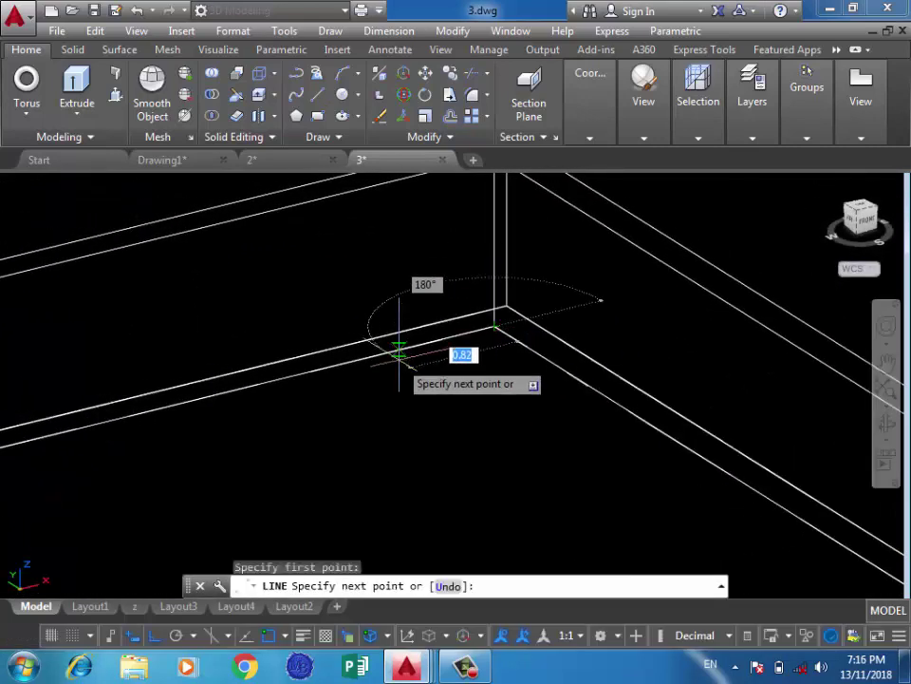
pyautogui.write('0.')
pyautogui.press('Return')
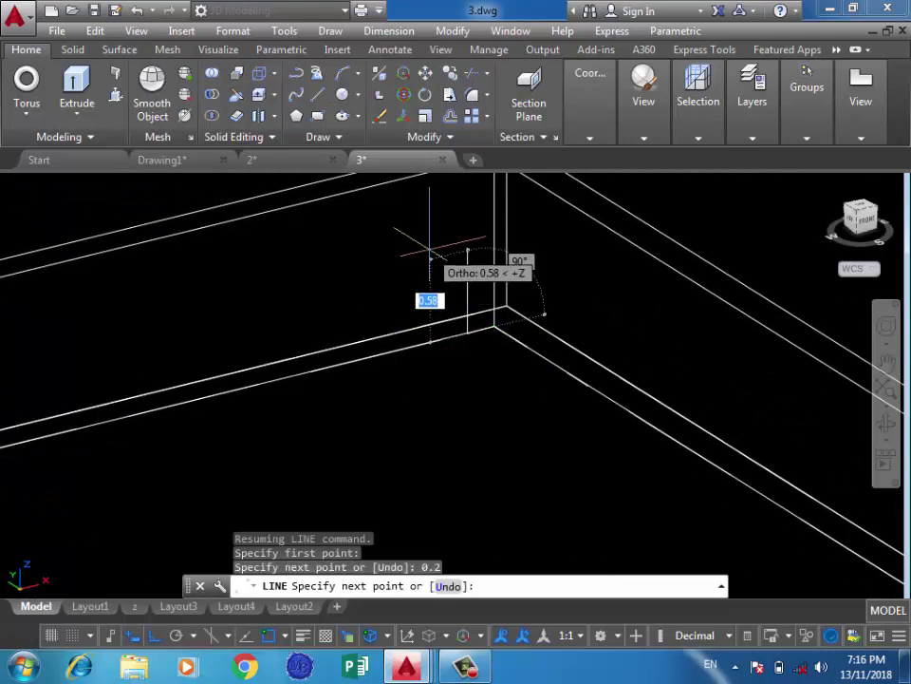
pyautogui.write('0')
pyautogui.press('Return')
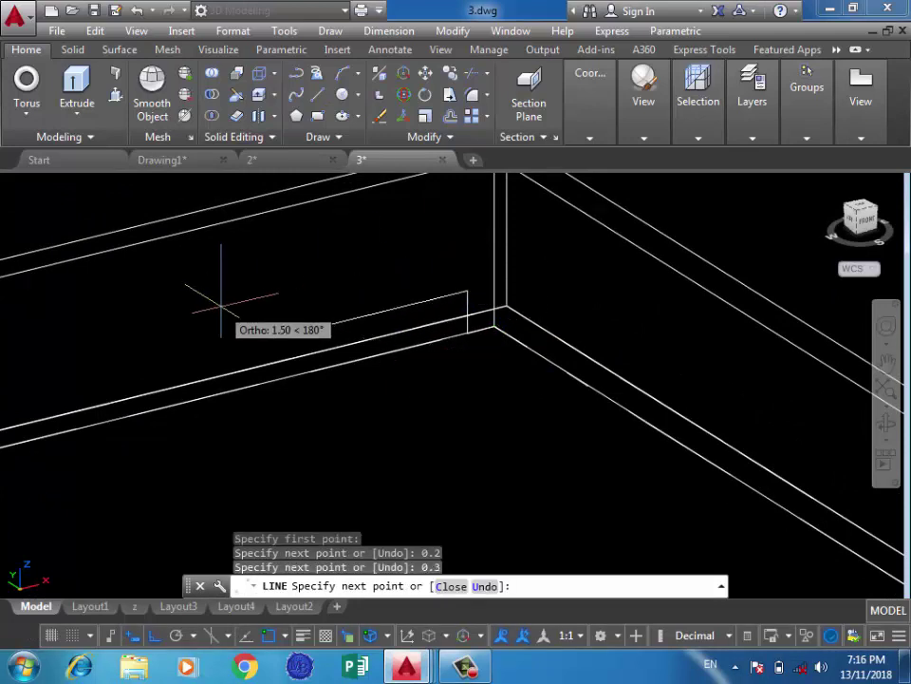
pyautogui.write('1')
pyautogui.press('Return')
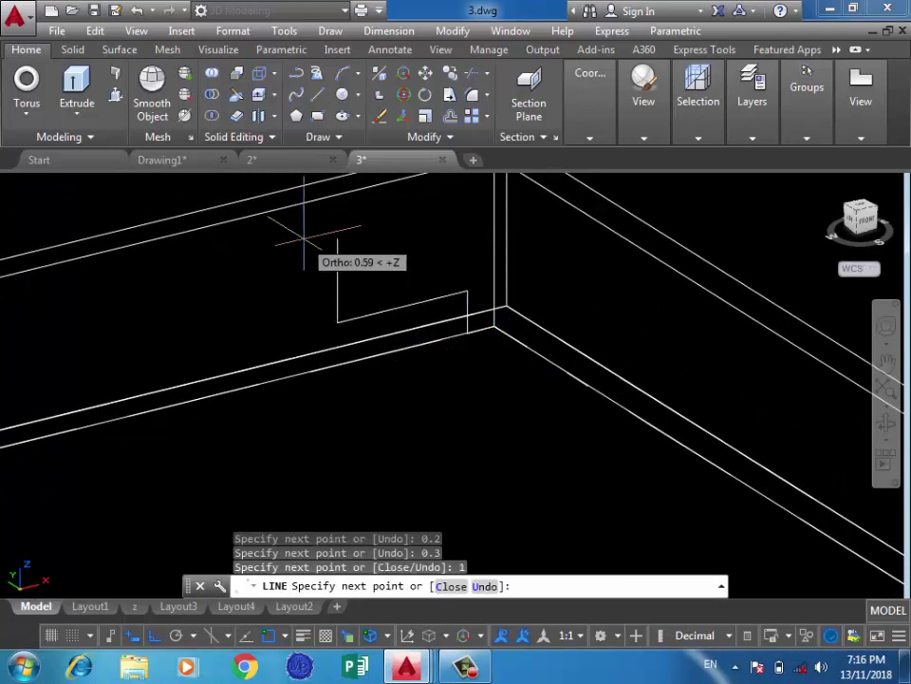
pyautogui.write('0.8')
pyautogui.press('Return')
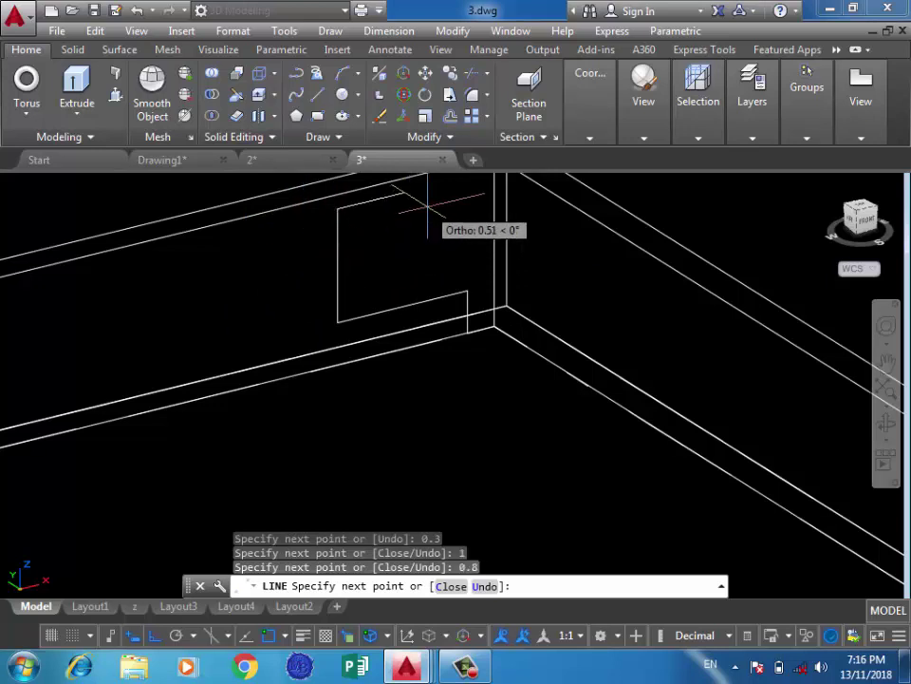
pyautogui.write('1')
pyautogui.press('Return')
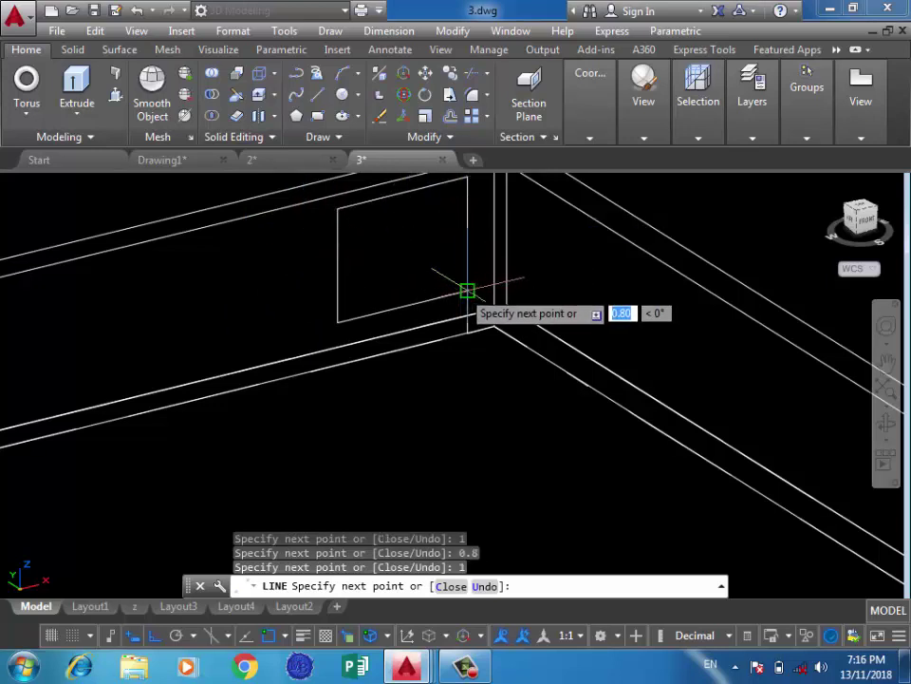
pyautogui.click(465, 289)
pyautogui.press('Return')
# Draw a second outline from the first's corner with 0.4, 0.8, 1 and 0.8 segments
pyautogui.write('l')
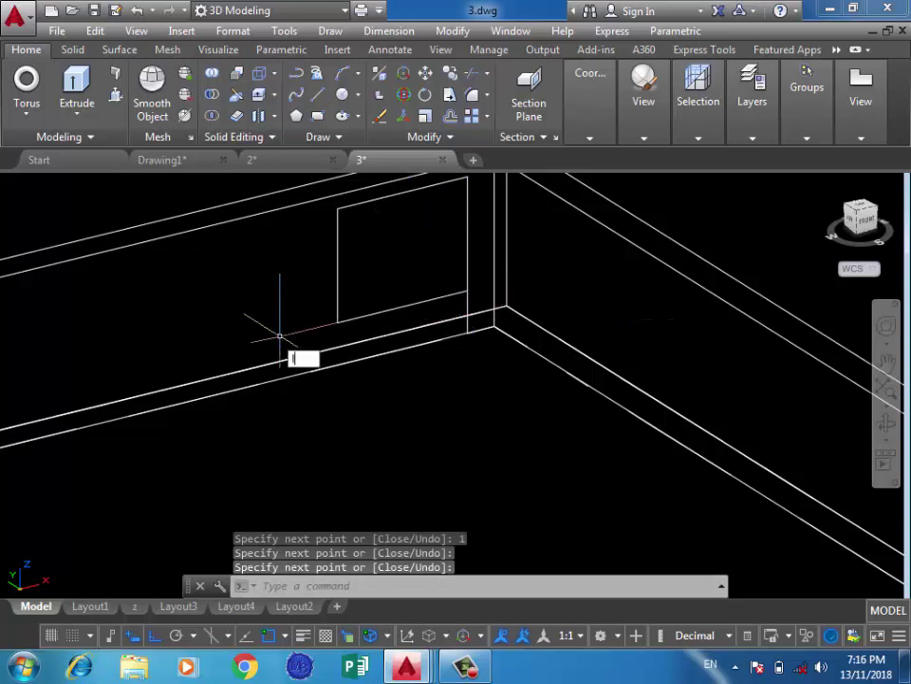
pyautogui.press('Return')
pyautogui.click(336, 322)
pyautogui.write('0')
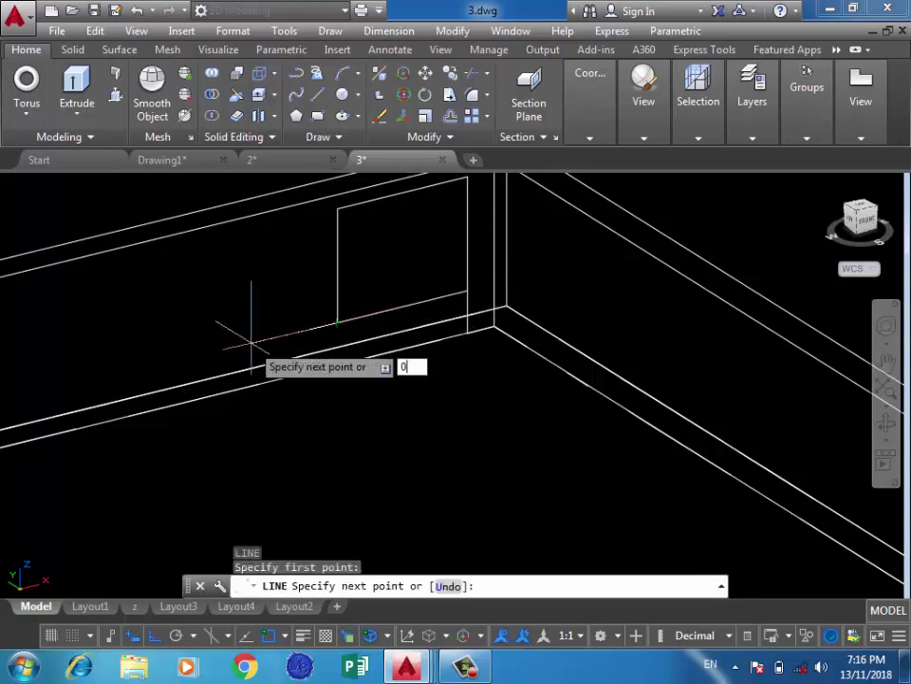
pyautogui.write('.4')
pyautogui.press('Return')
pyautogui.scroll(-2, 285, 323)
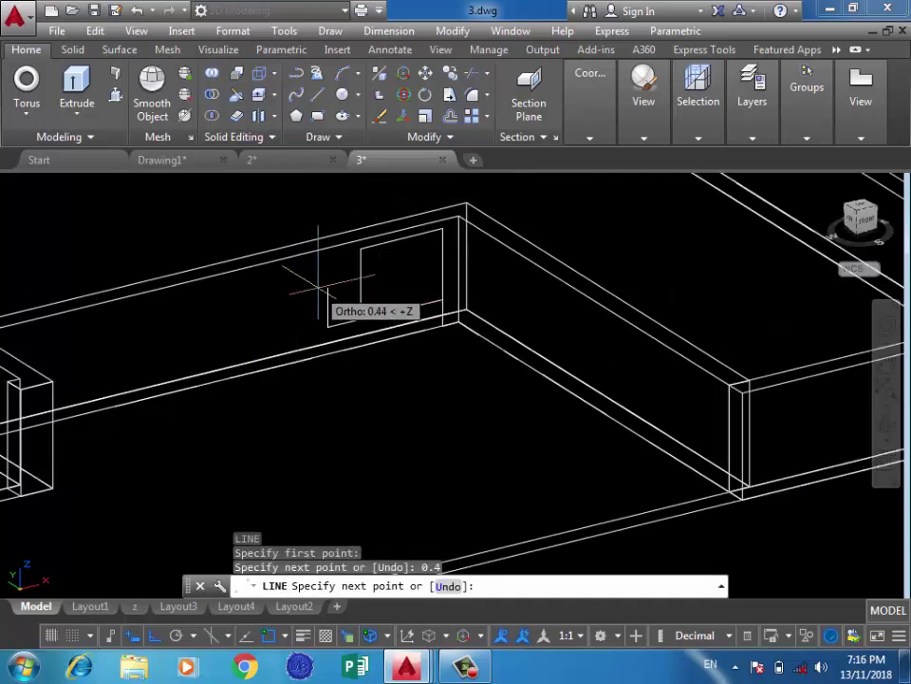
pyautogui.write('0.8')
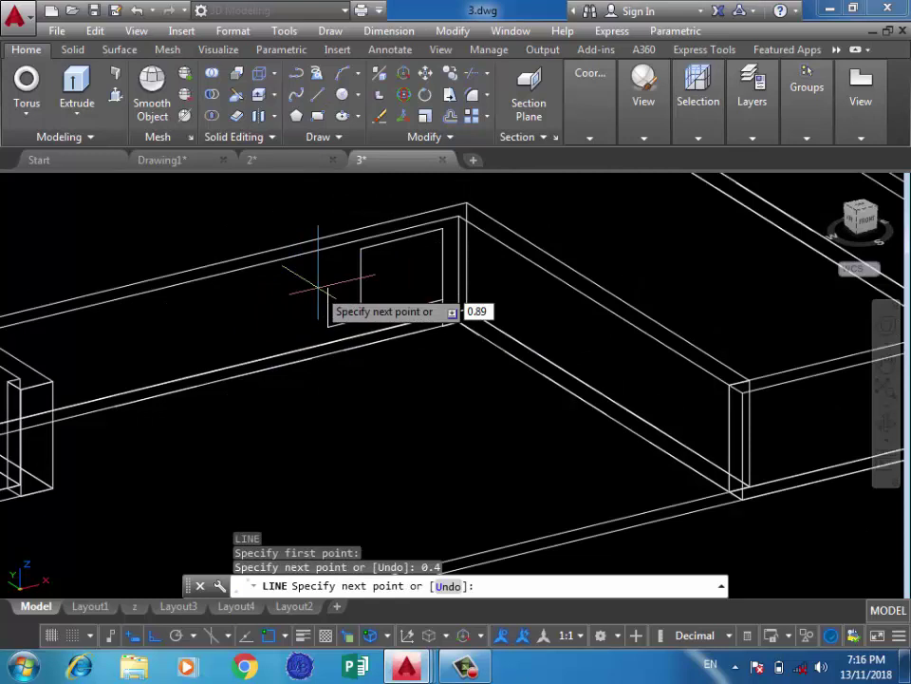
pyautogui.press('Return')
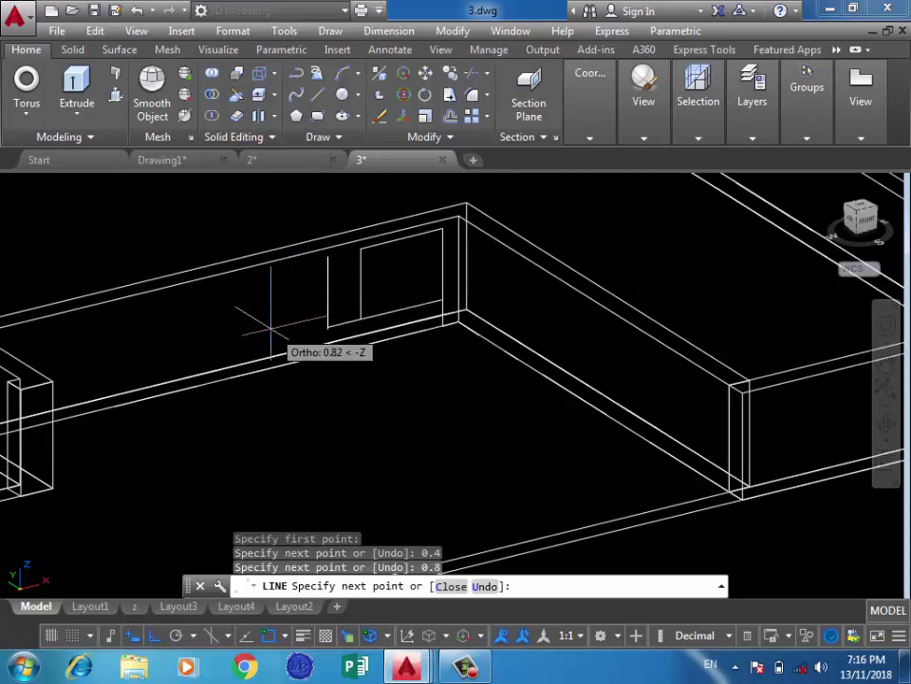
pyautogui.write('1')
pyautogui.press('Return')
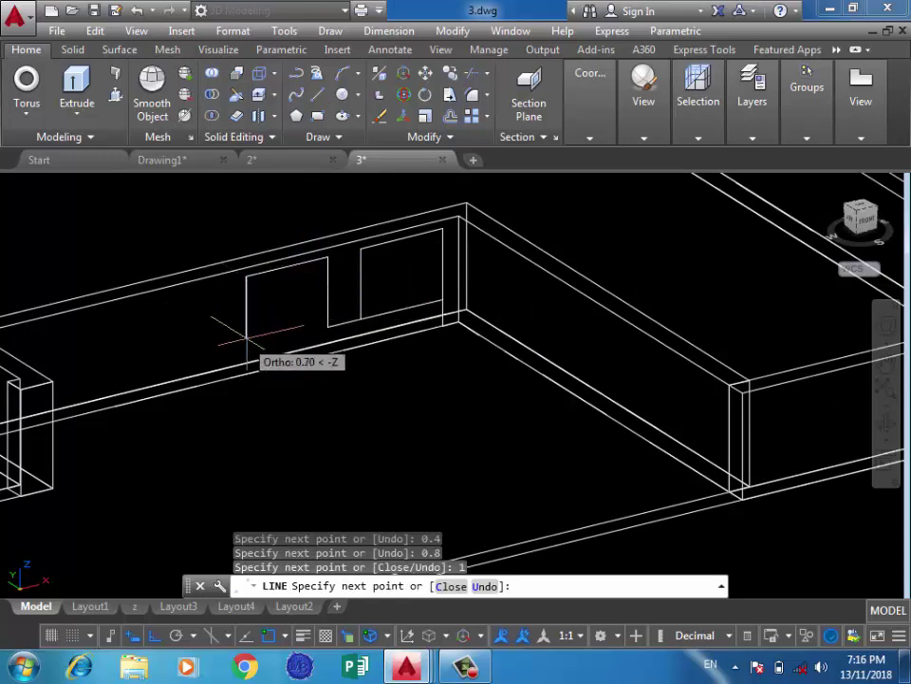
pyautogui.write('0.8')
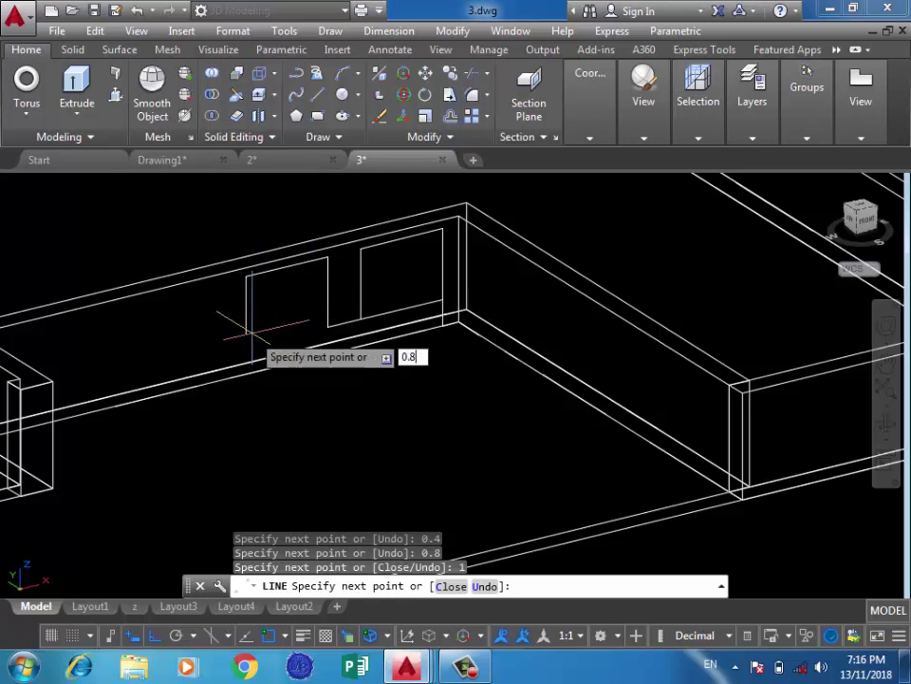
pyautogui.press('Return')
pyautogui.click(326, 326)
pyautogui.press('Return')
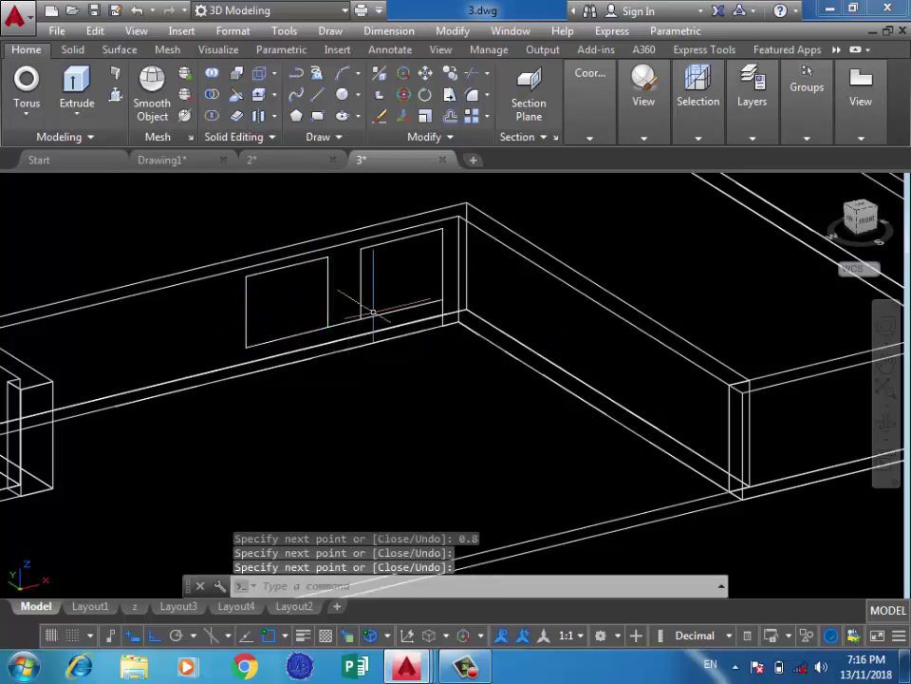
# Draw a third outline with 0.5, 0.8, 1 and 0.5 segments, then select the stray line
pyautogui.press('Return')
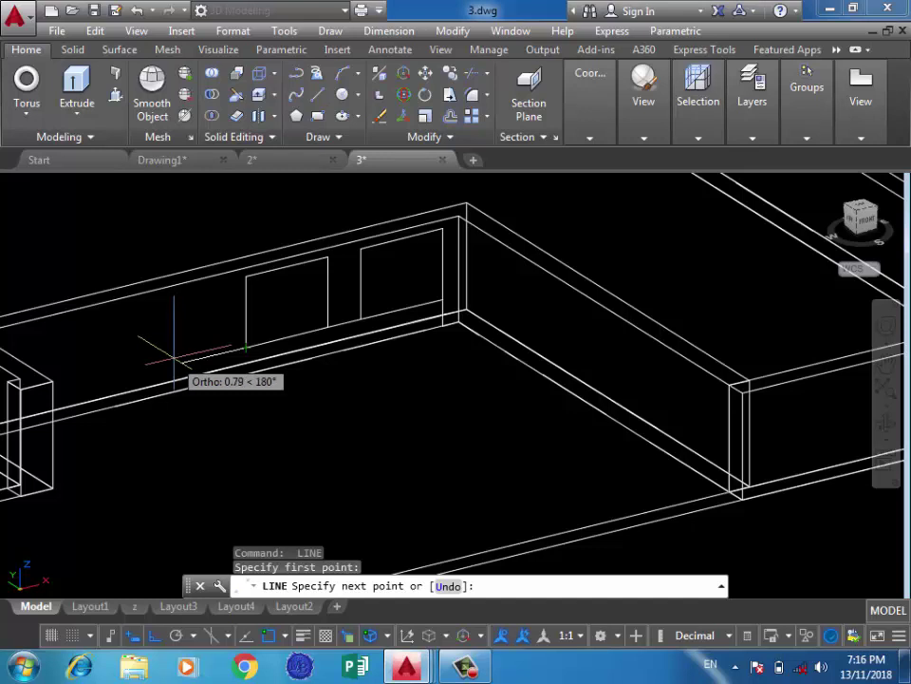
pyautogui.write('0.5')
pyautogui.press('Return')
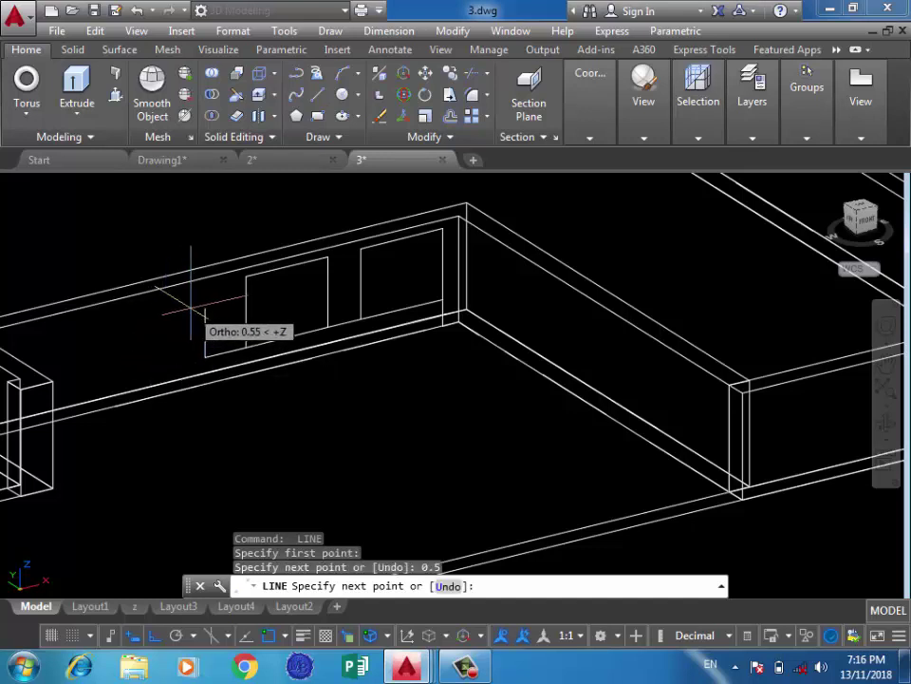
pyautogui.write('0.8')
pyautogui.press('Return')
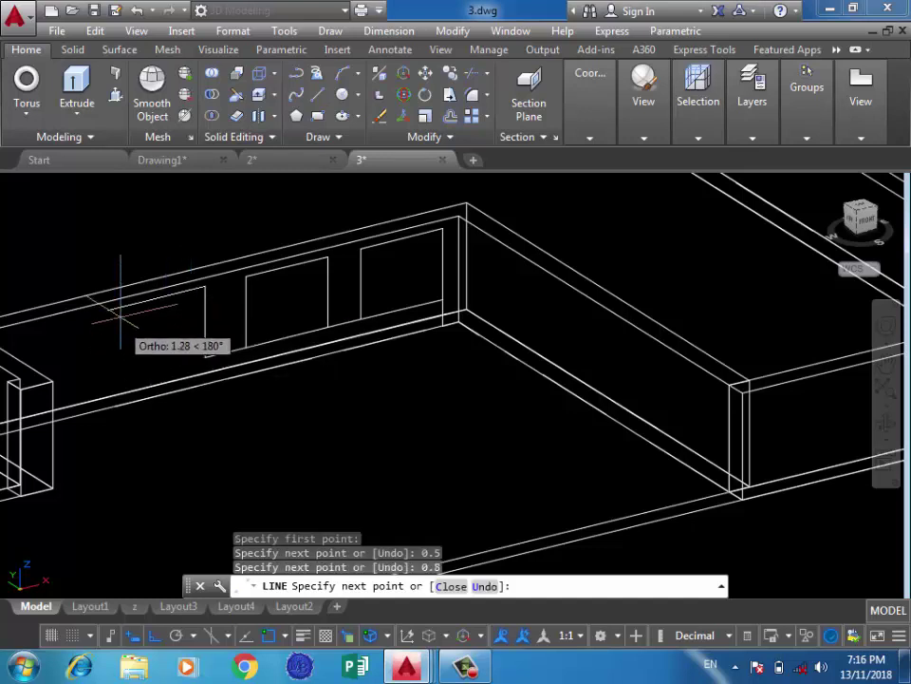
pyautogui.write('1')
pyautogui.press('Return')
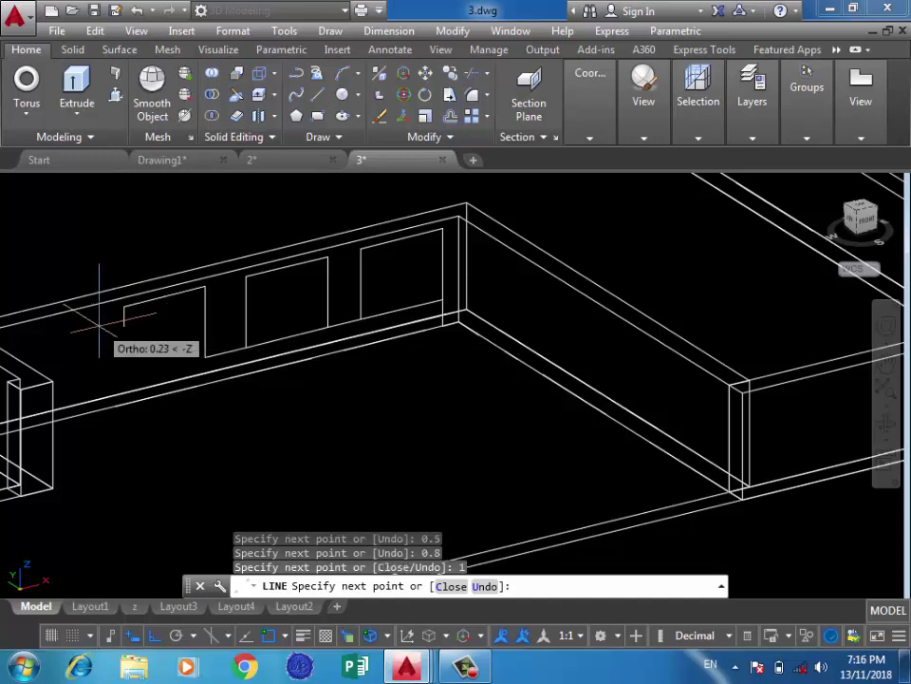
pyautogui.write('0.5')
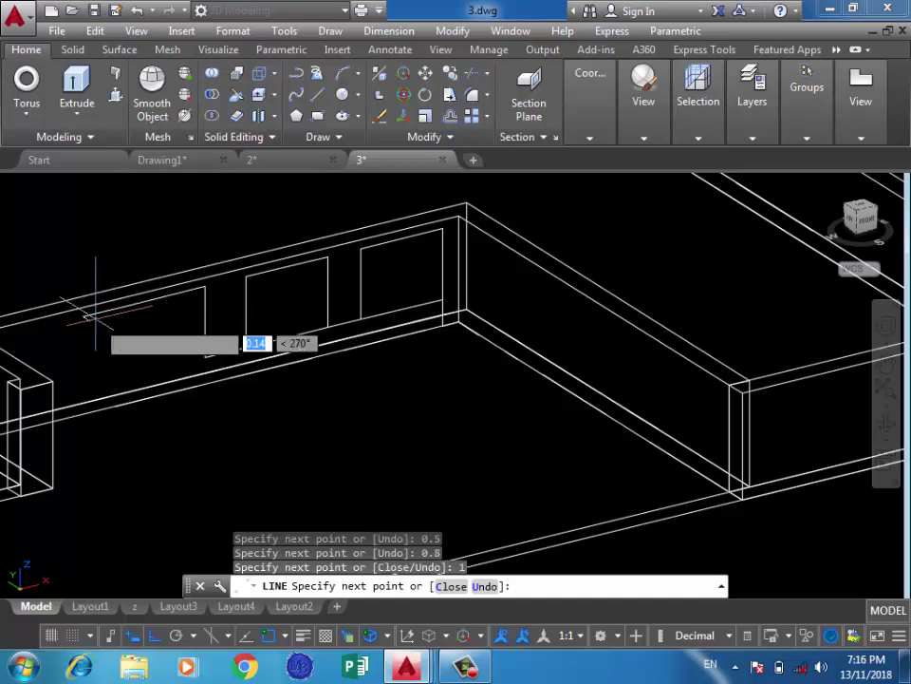
pyautogui.press('Return')
pyautogui.write('0.')
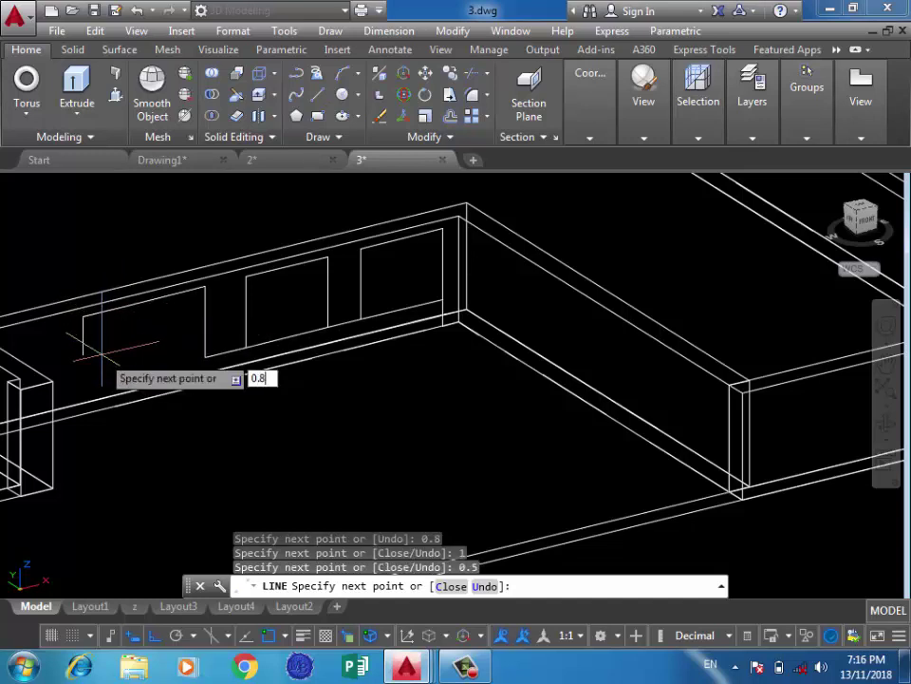
pyautogui.press('Return')
pyautogui.press('Return')
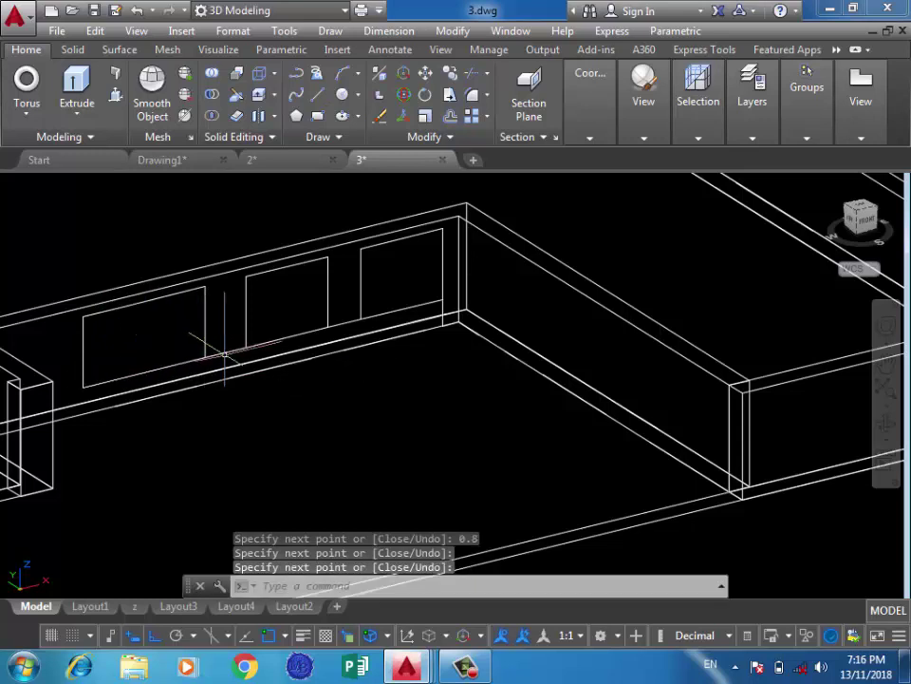
pyautogui.click(224, 354)
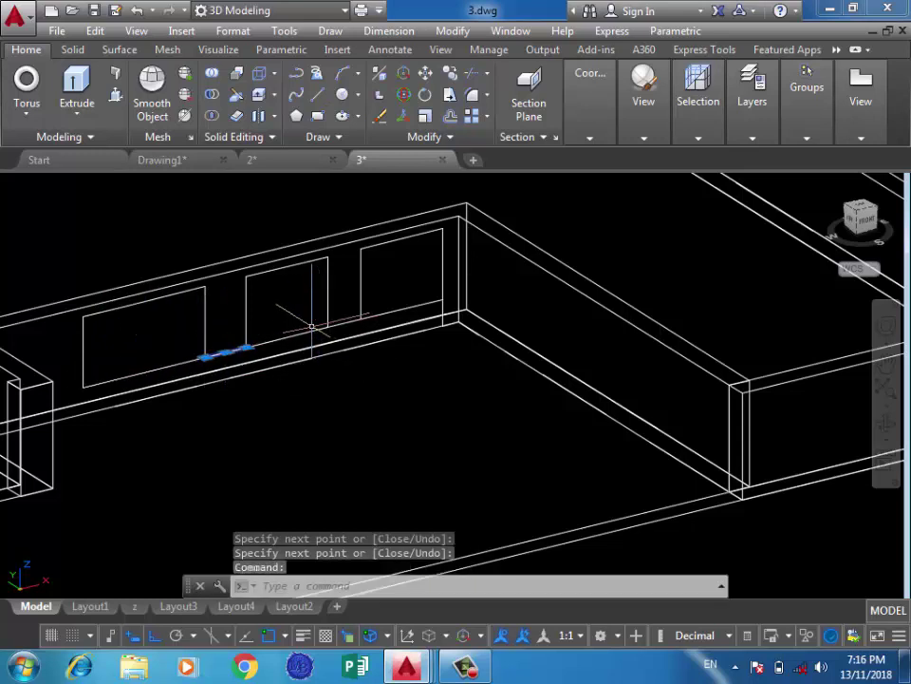
# Delete the selected stray line along the wall's lower edge and zoom out
pyautogui.press('Delete')
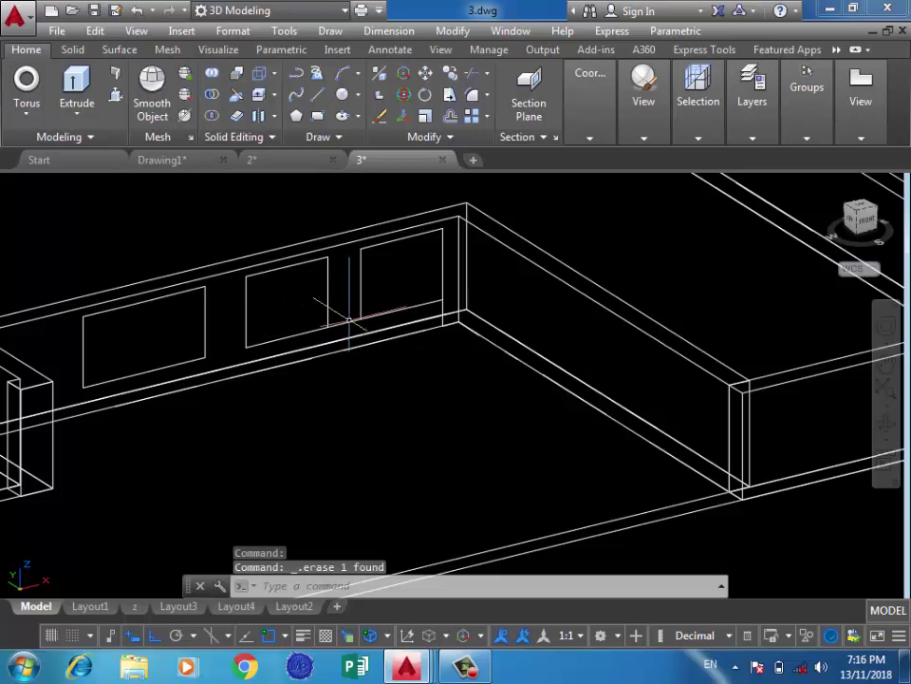
pyautogui.scroll(-2, 348, 321)
pyautogui.scroll(-2, 422, 372)
pyautogui.scroll(2, 274, 315)
pyautogui.scroll(4, 310, 350)
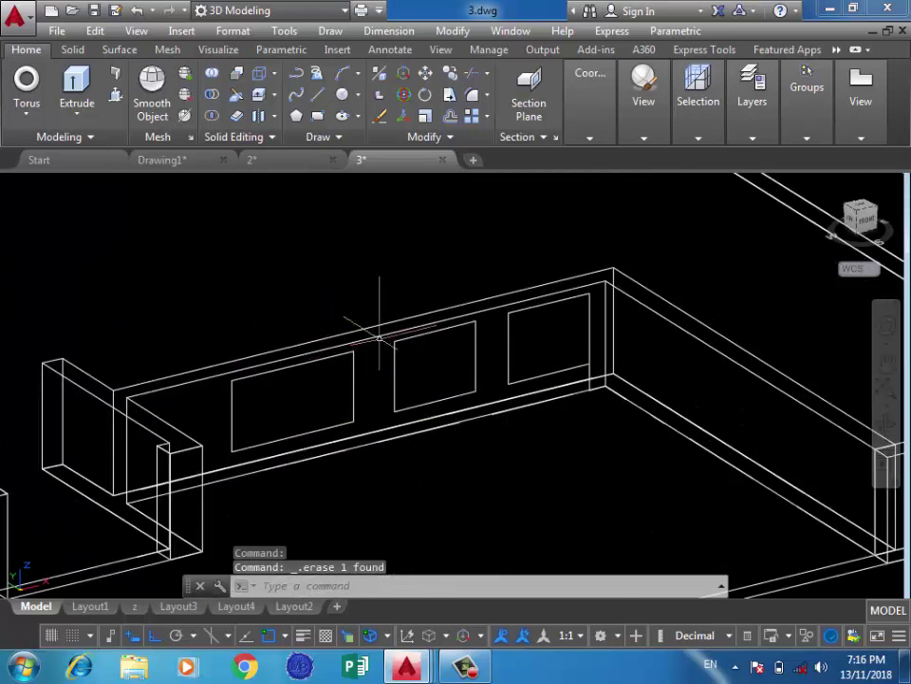
pyautogui.scroll(-2, 379, 337)
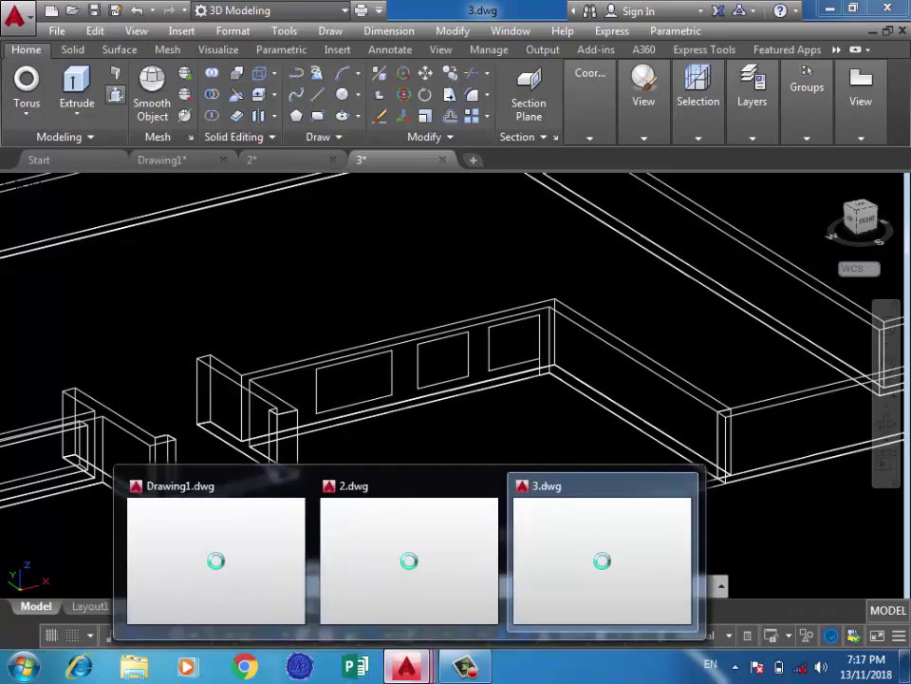
# Switch to 1.dwg, zoom to the building, and launch Presspull from the Modeling panel
pyautogui.click(466, 668)
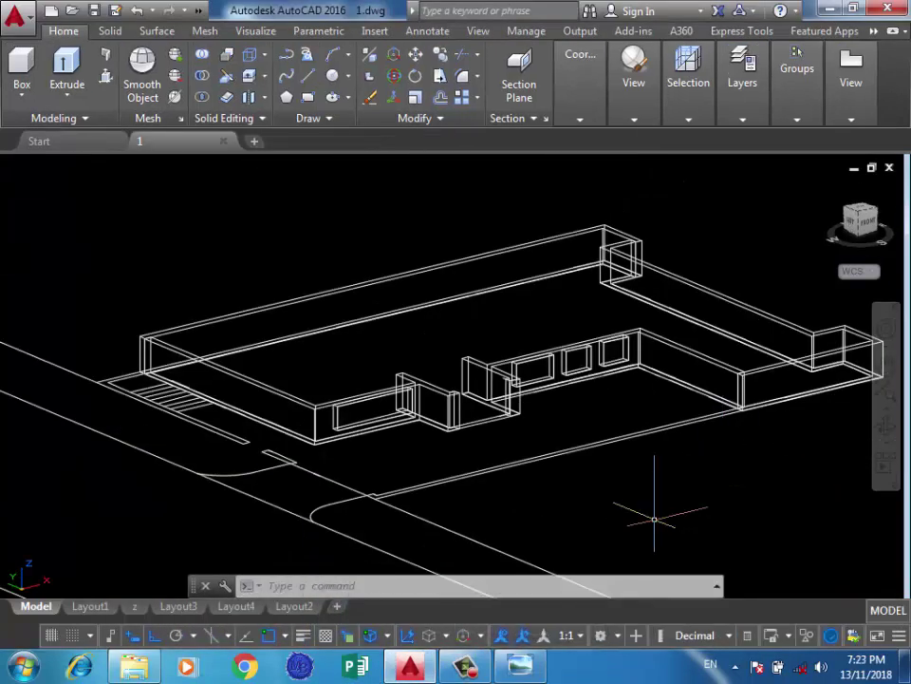
pyautogui.click(513, 399)
pyautogui.scroll(-2, 513, 399)
pyautogui.scroll(5, 376, 436)
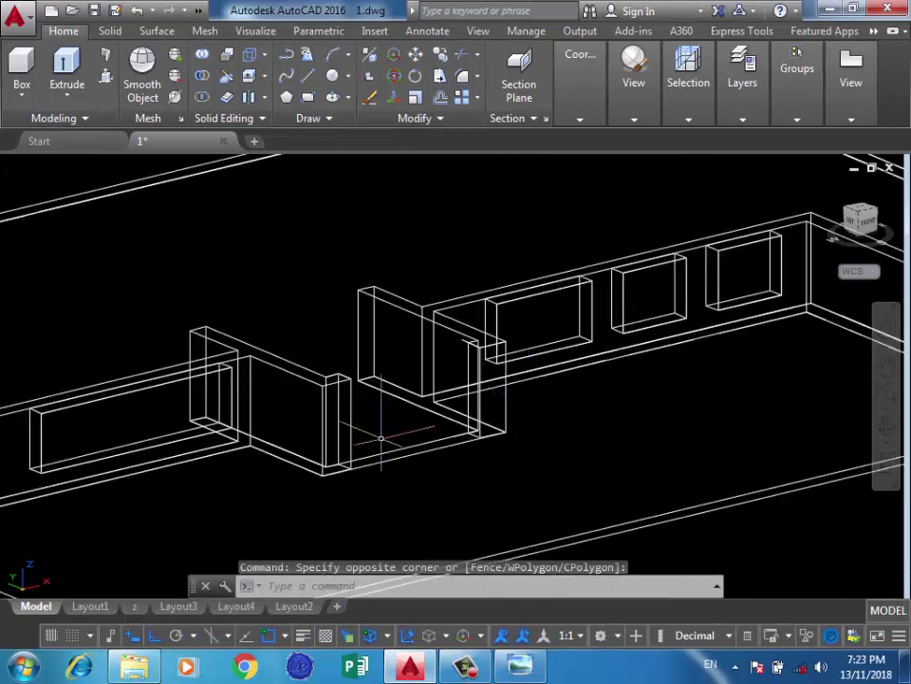
pyautogui.scroll(-5, 386, 458)
pyautogui.scroll(-2, 405, 452)
pyautogui.scroll(5, 351, 386)
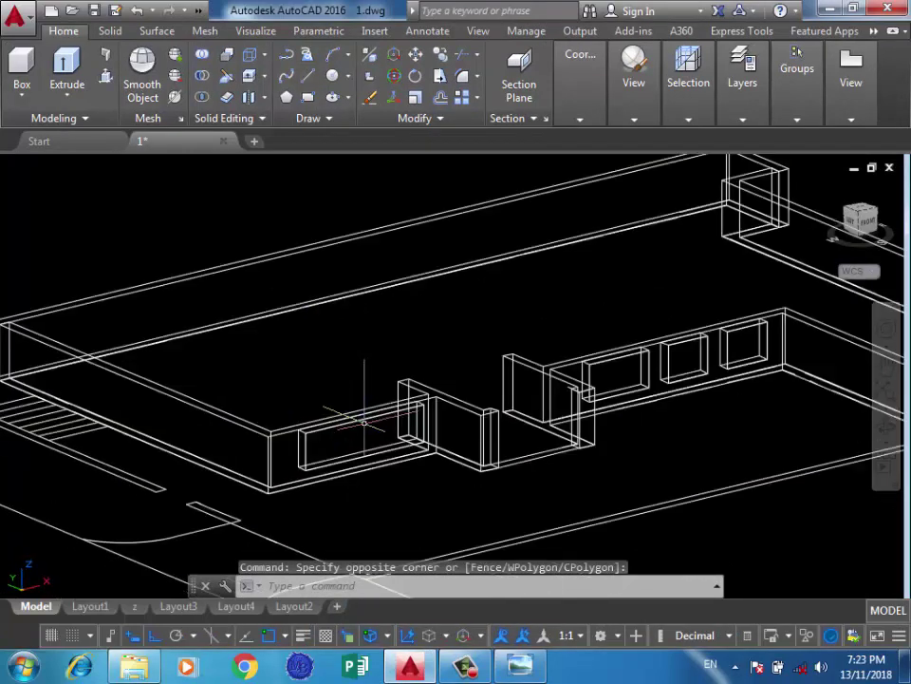
pyautogui.scroll(-3, 298, 416)
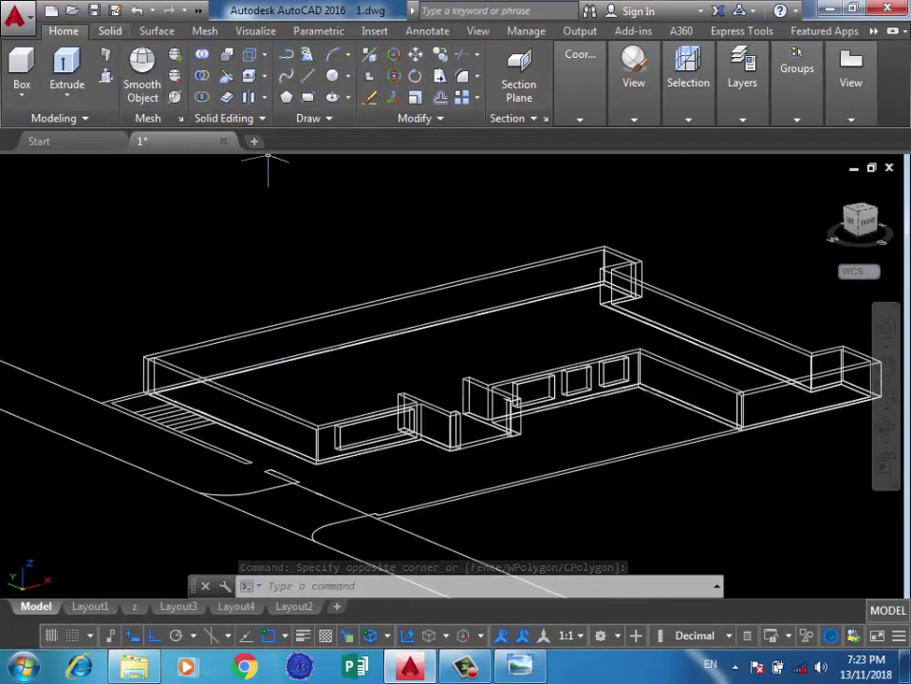
pyautogui.click(105, 54)
pyautogui.scroll(1, 712, 359)
pyautogui.scroll(2, 665, 380)
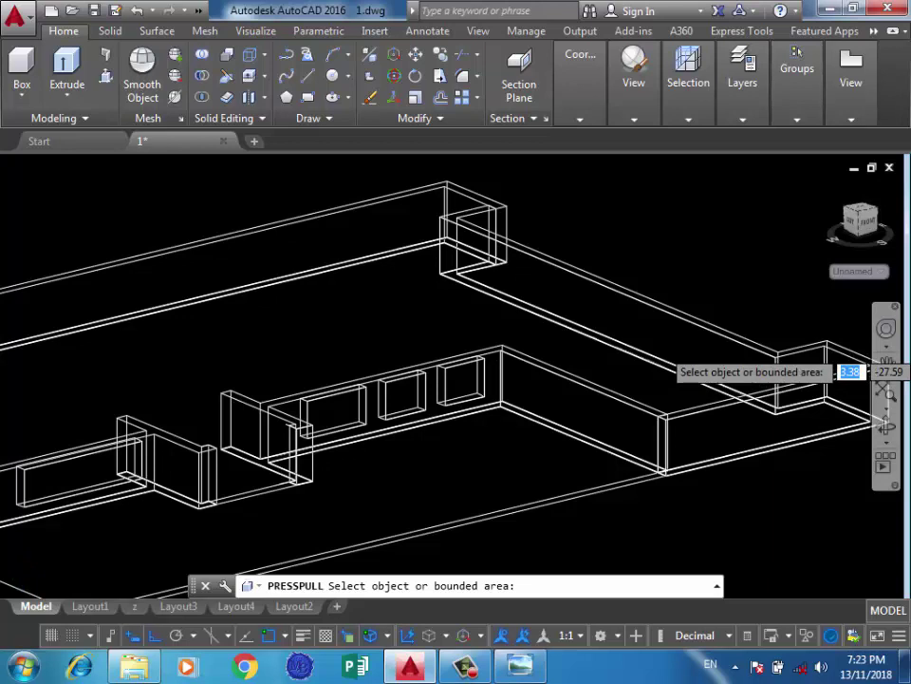
# Press-pull the wall face up 3 units, then pull the upper rail face up as well
pyautogui.scroll(2, 669, 349)
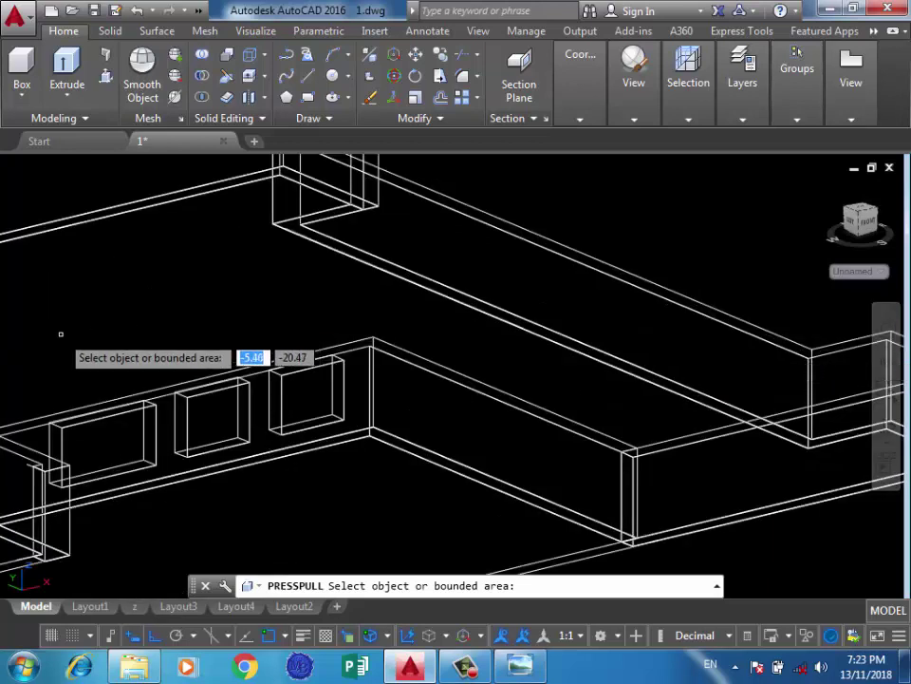
pyautogui.click(492, 380)
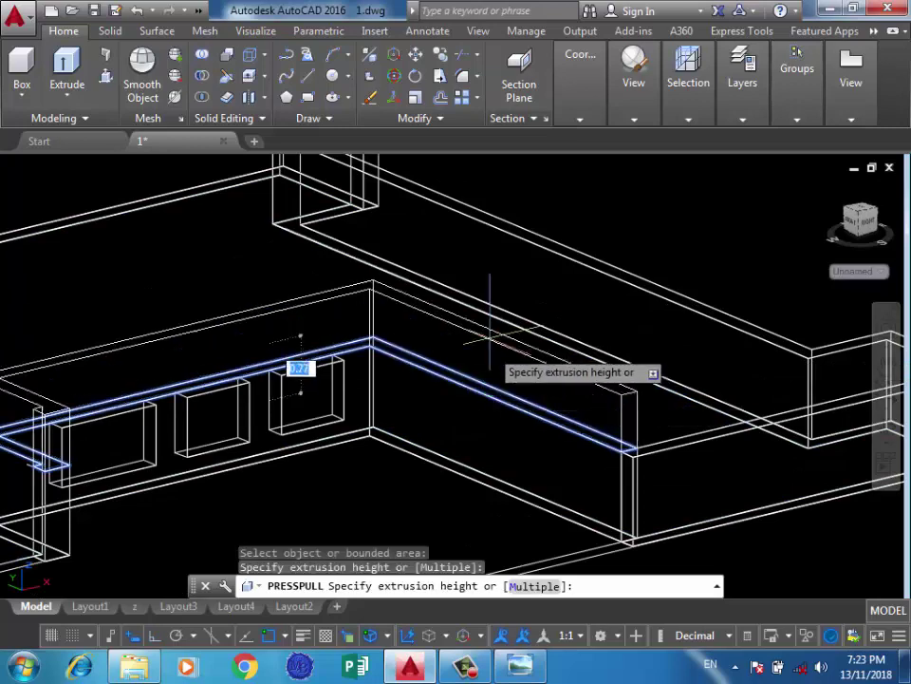
pyautogui.write('3')
pyautogui.press('Return')
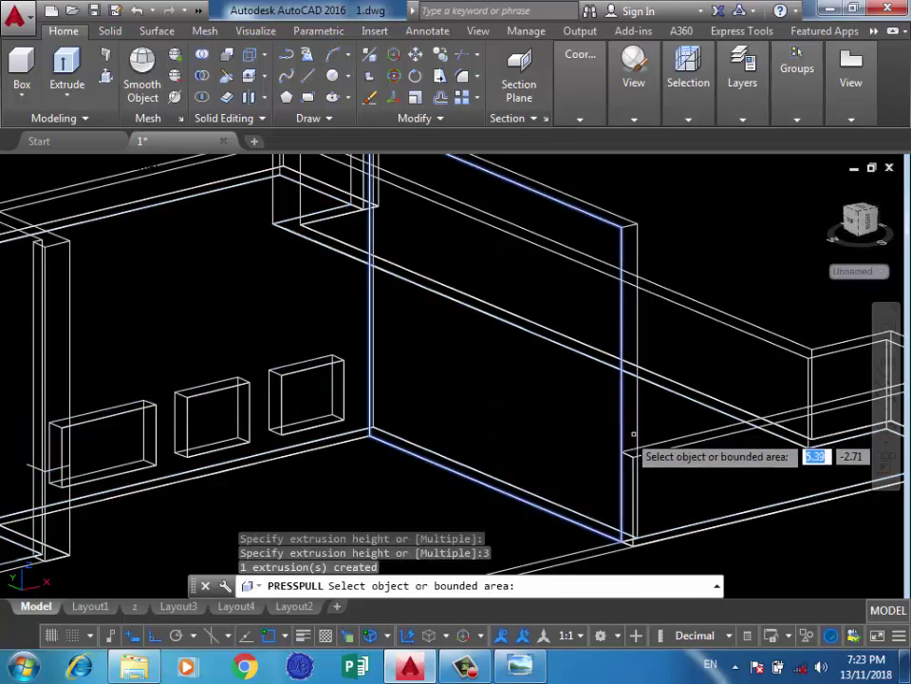
pyautogui.click(634, 240)
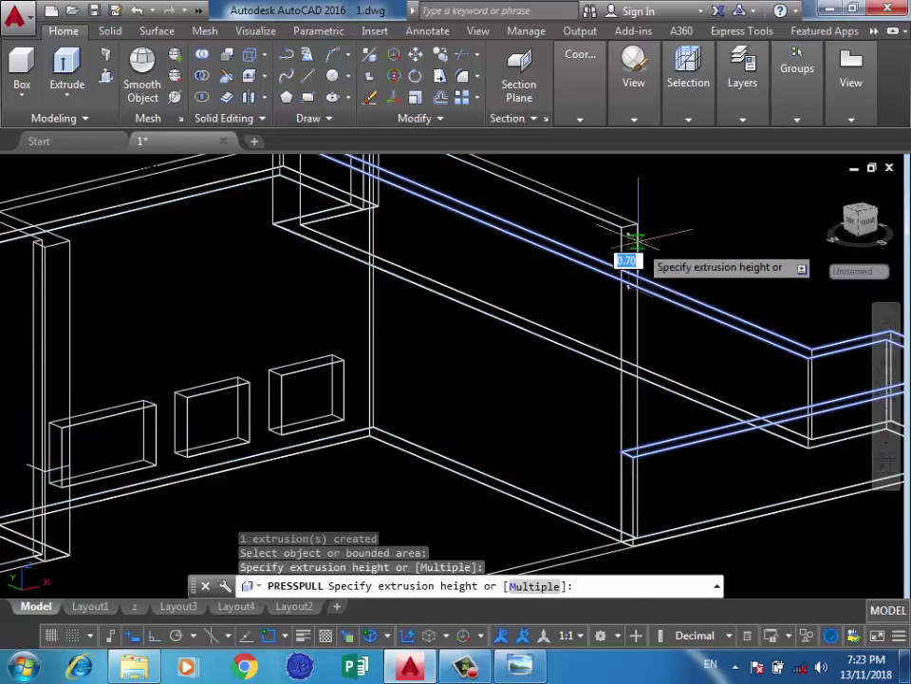
pyautogui.click(637, 229)
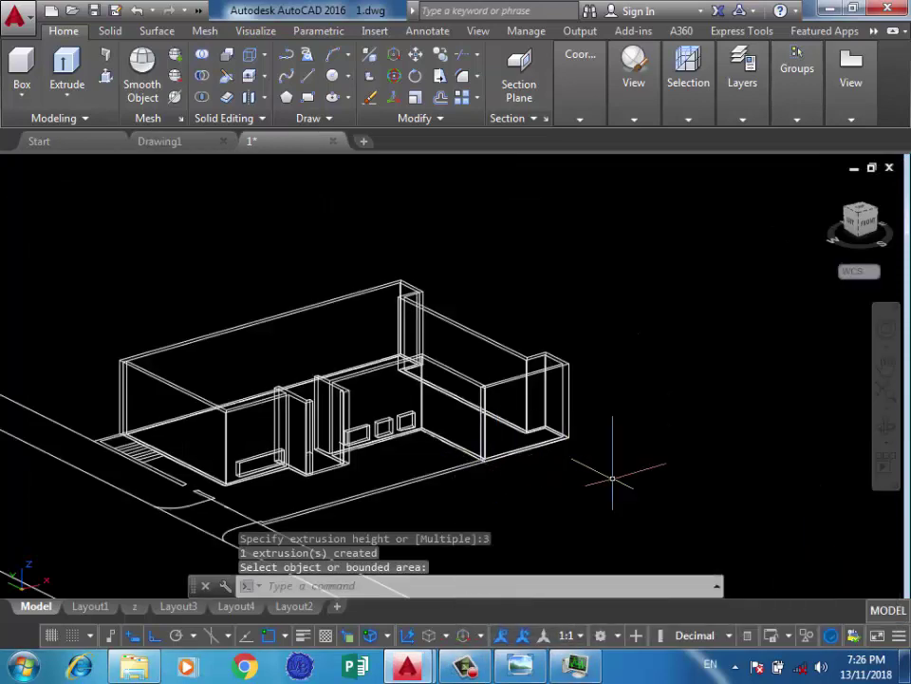
# Draw the right window outline from the box's top corner with segments 0.5, 1, 2 and 1
pyautogui.click(534, 485)
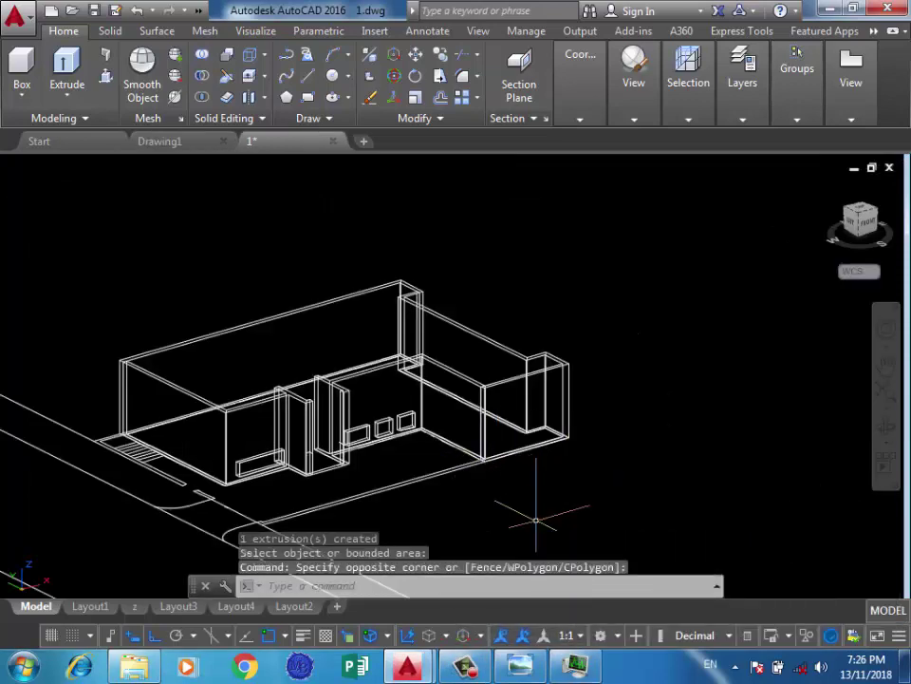
pyautogui.scroll(2, 533, 484)
pyautogui.scroll(-1, 483, 424)
pyautogui.scroll(2, 525, 367)
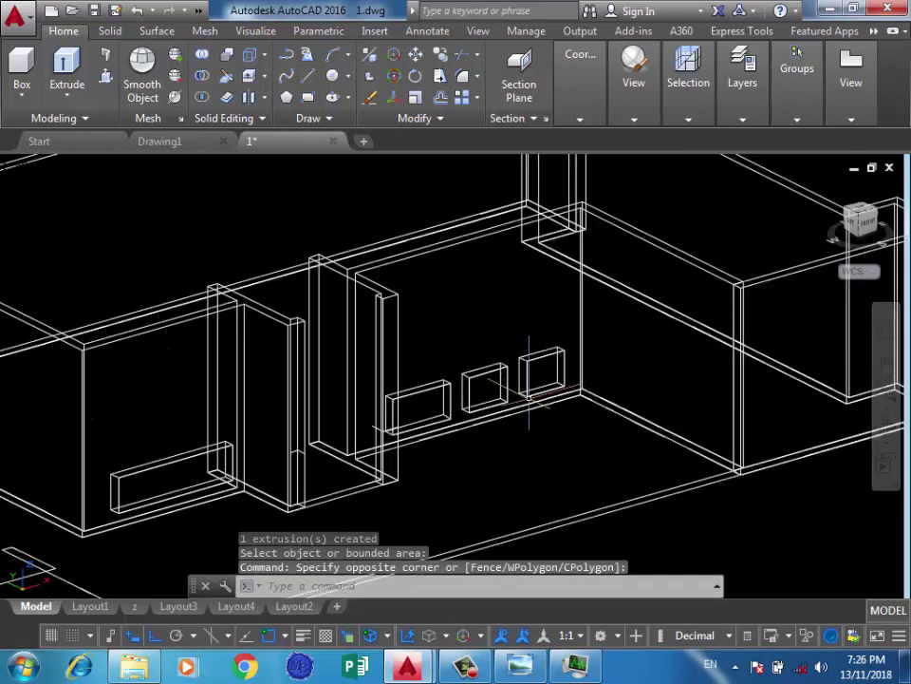
pyautogui.scroll(-2, 427, 359)
pyautogui.scroll(1, 417, 325)
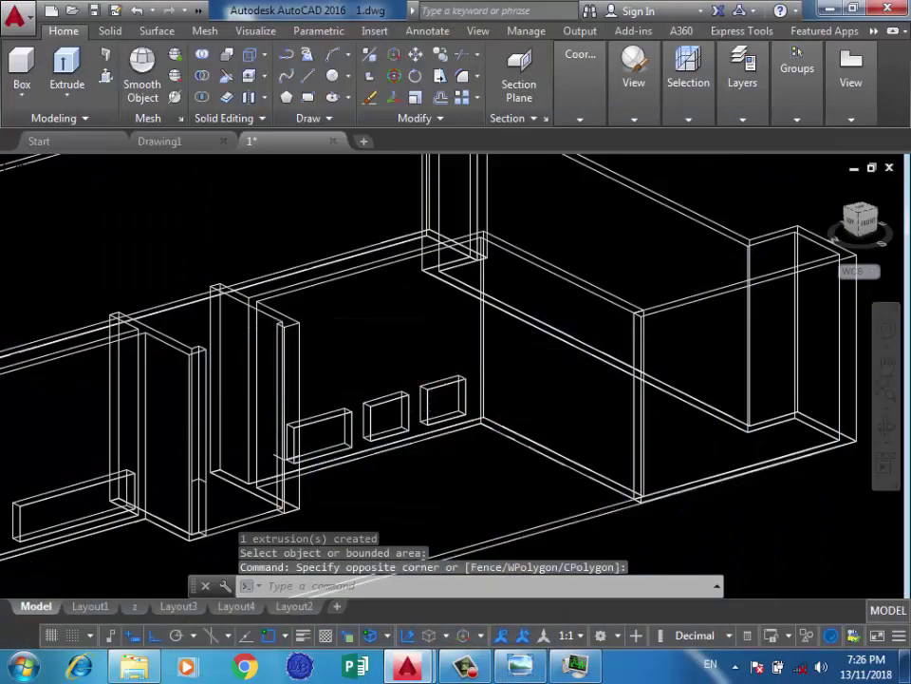
pyautogui.scroll(3, 468, 376)
pyautogui.press('Escape')
pyautogui.write('l')
pyautogui.press('Return')
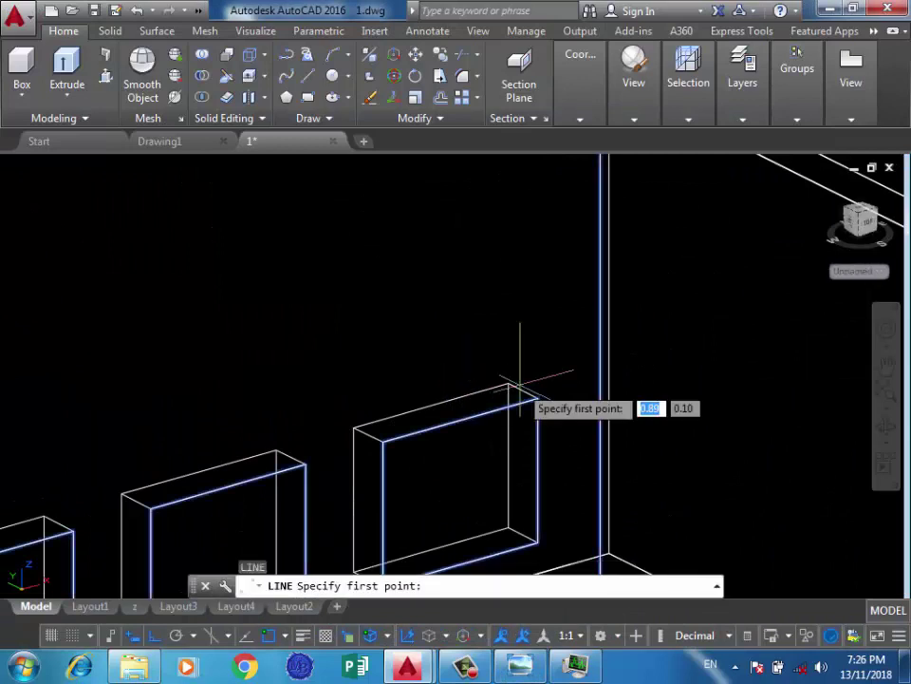
pyautogui.click(537, 397)
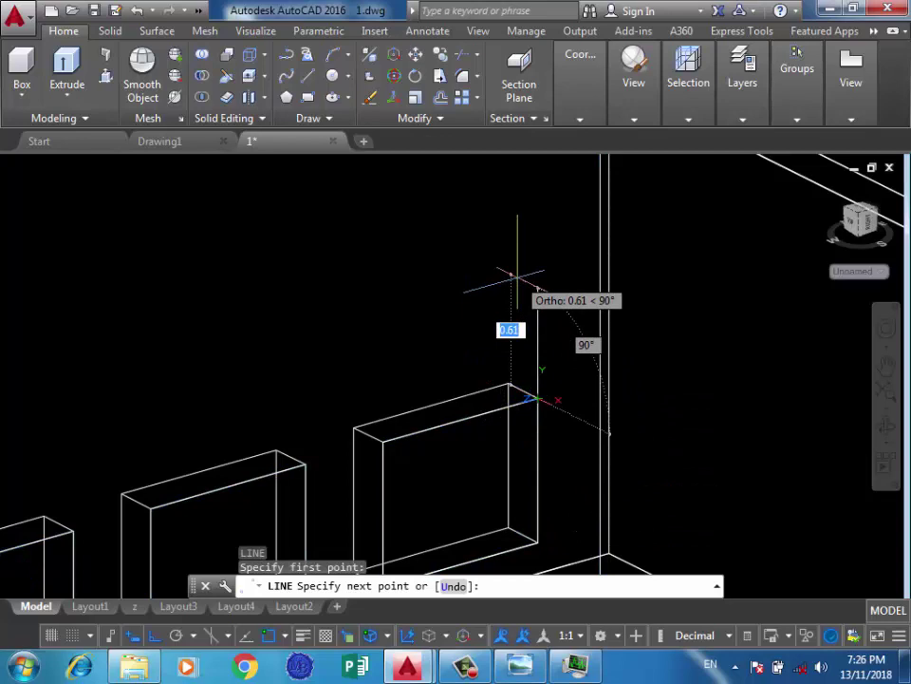
pyautogui.write('0.')
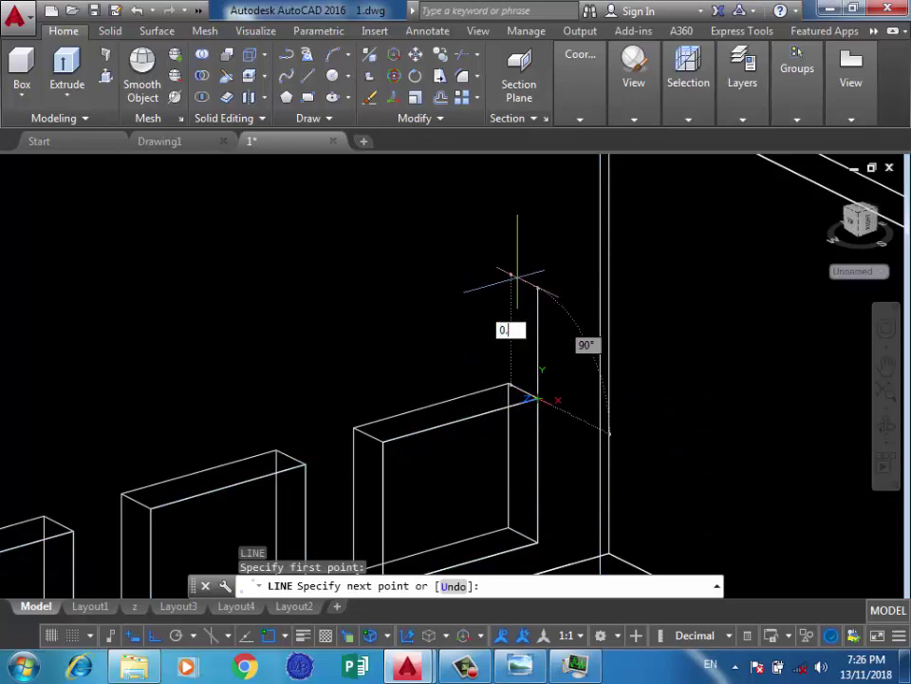
pyautogui.press('Return')
pyautogui.scroll(-3, 455, 309)
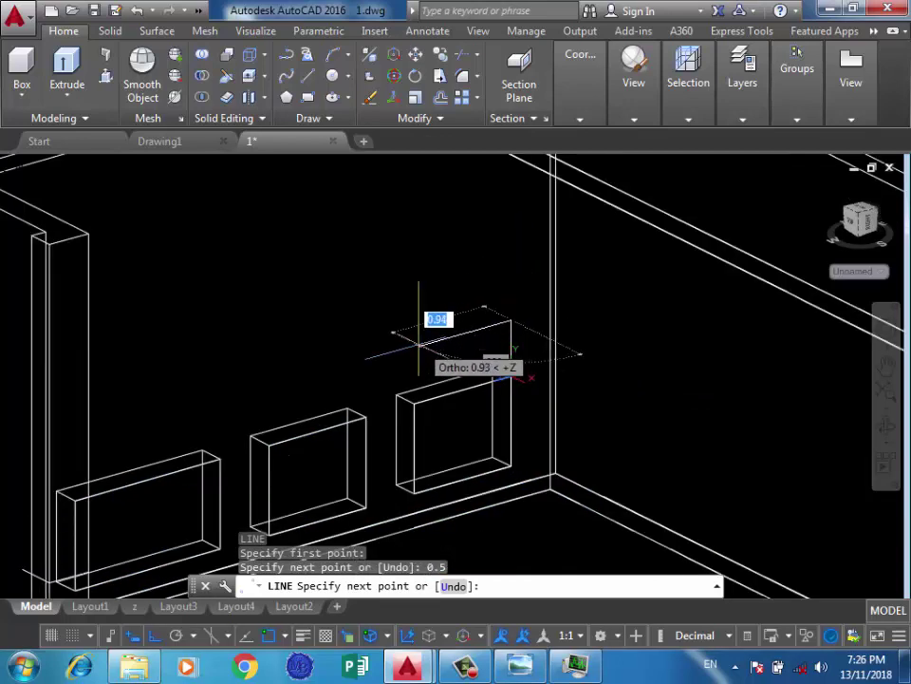
pyautogui.write('1')
pyautogui.press('Return')
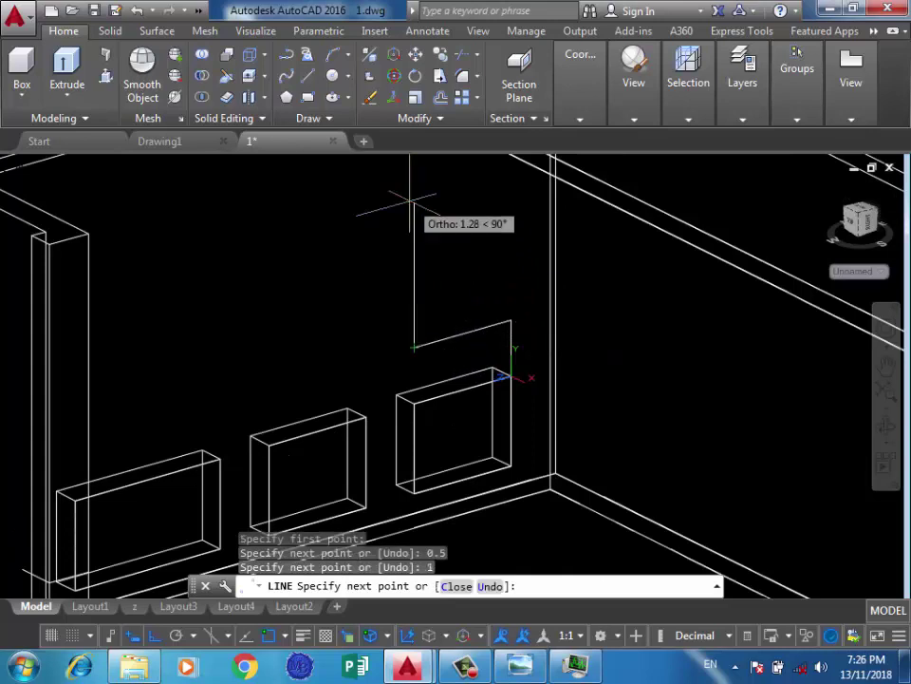
pyautogui.write('2')
pyautogui.press('Return')
pyautogui.scroll(-2, 410, 201)
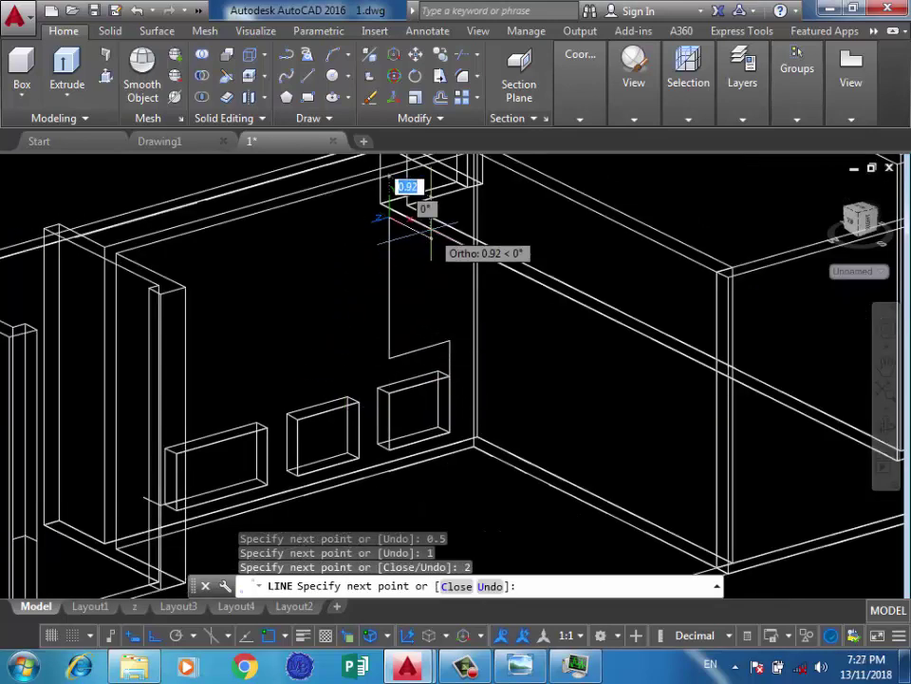
pyautogui.scroll(5, 399, 190)
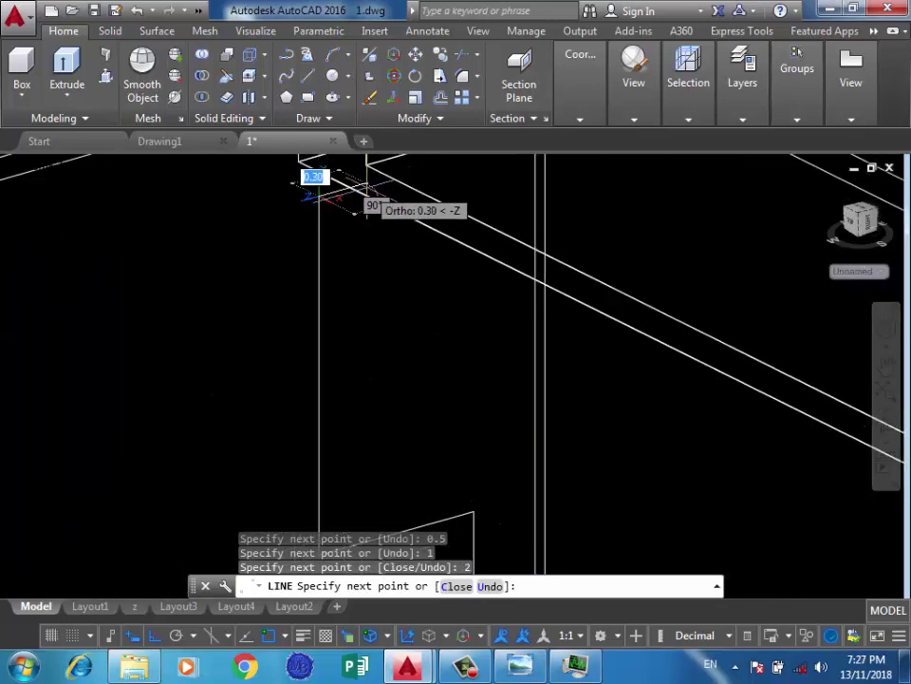
pyautogui.write('1')
pyautogui.press('Return')
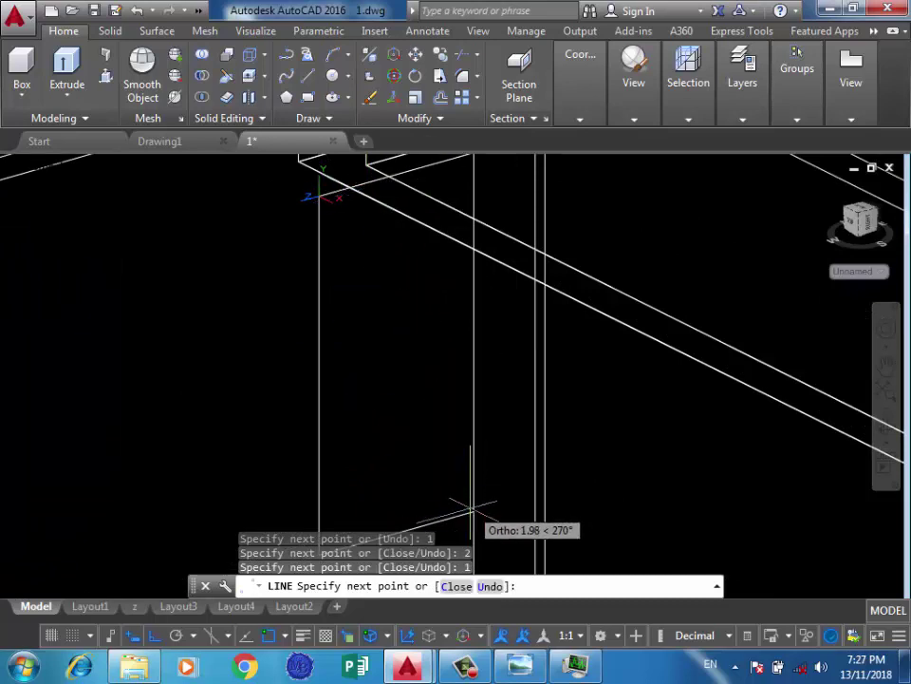
pyautogui.scroll(-2, 472, 479)
pyautogui.scroll(4, 474, 480)
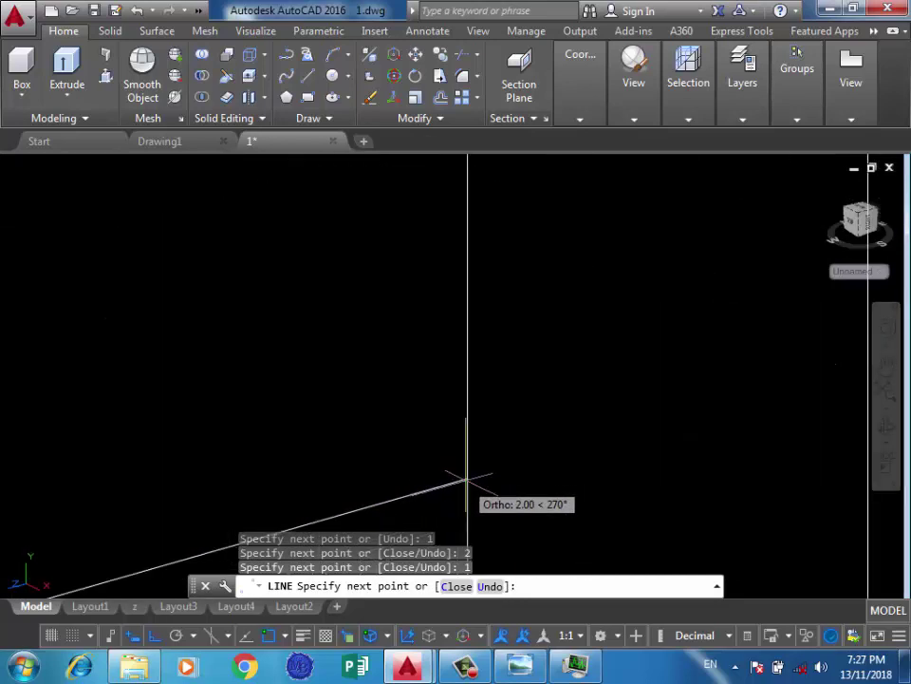
pyautogui.scroll(-2, 446, 455)
pyautogui.scroll(-2, 446, 418)
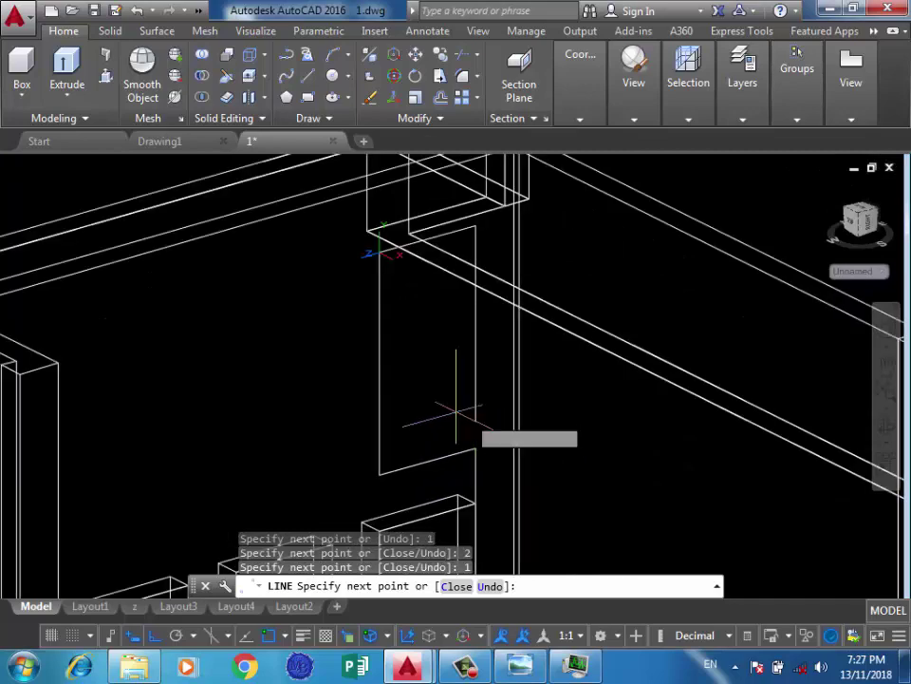
pyautogui.scroll(3, 456, 410)
pyautogui.scroll(-1, 285, 446)
pyautogui.scroll(2, 285, 458)
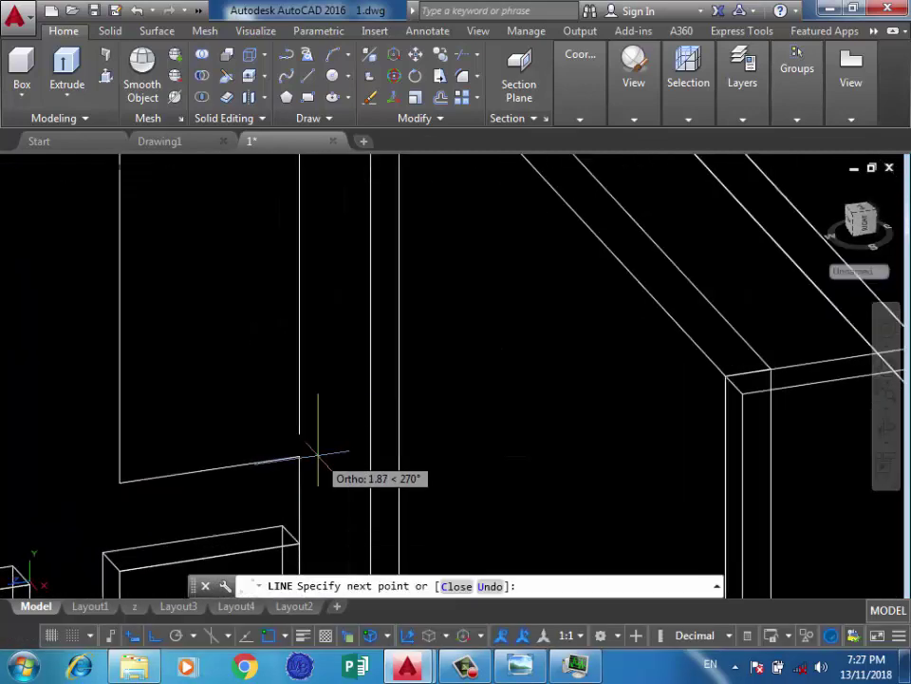
pyautogui.scroll(2, 314, 456)
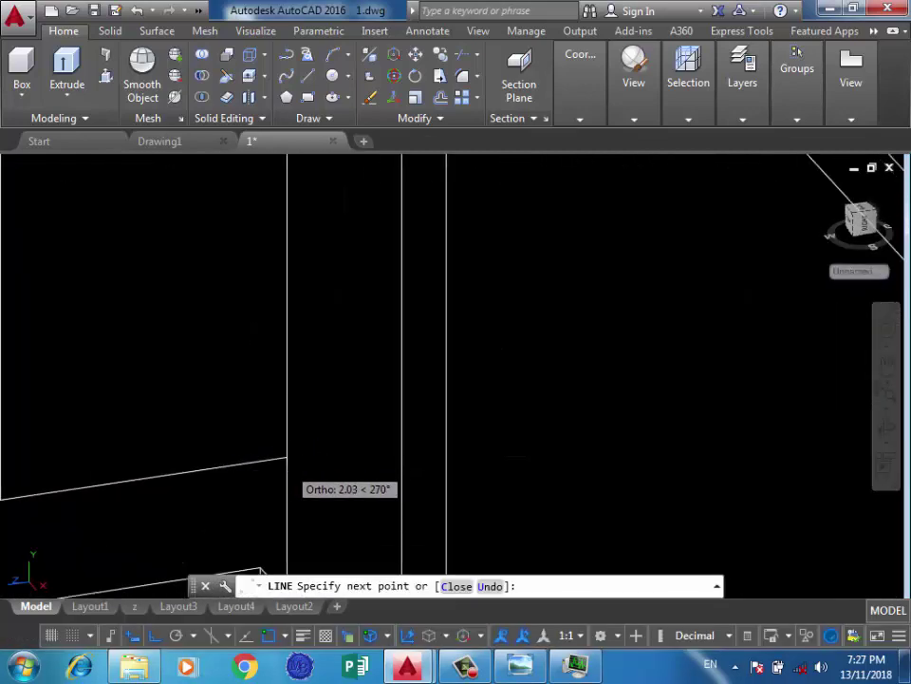
pyautogui.click(287, 470)
pyautogui.press('Return')
# Draw the middle window outline with segments 0.5, 2, 1 and 2, closing at its base
pyautogui.scroll(-1, 203, 441)
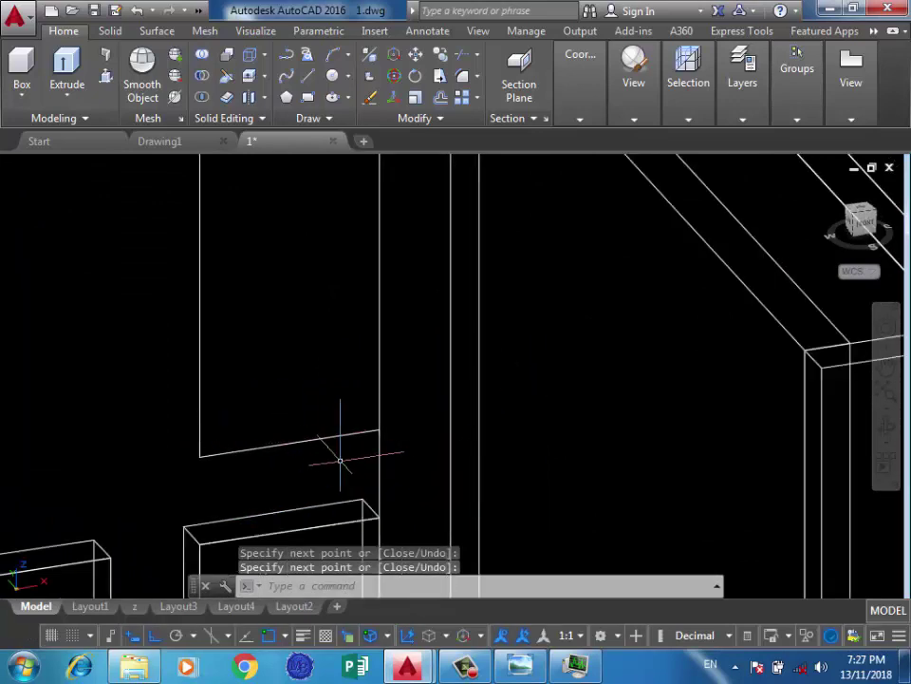
pyautogui.press('Return')
pyautogui.click(204, 448)
pyautogui.scroll(-3, 144, 445)
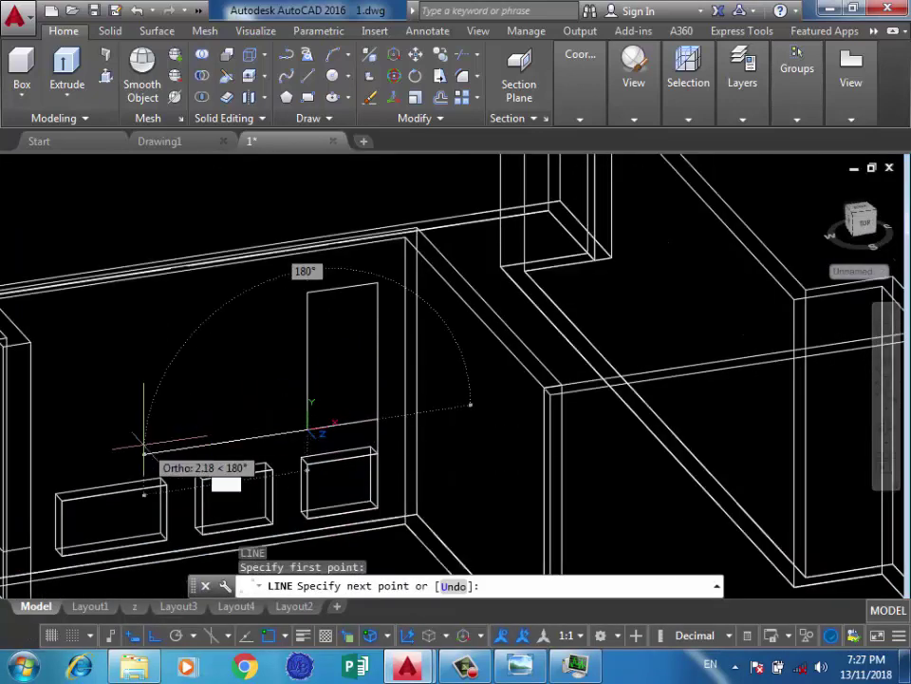
pyautogui.write('0.5')
pyautogui.press('Return')
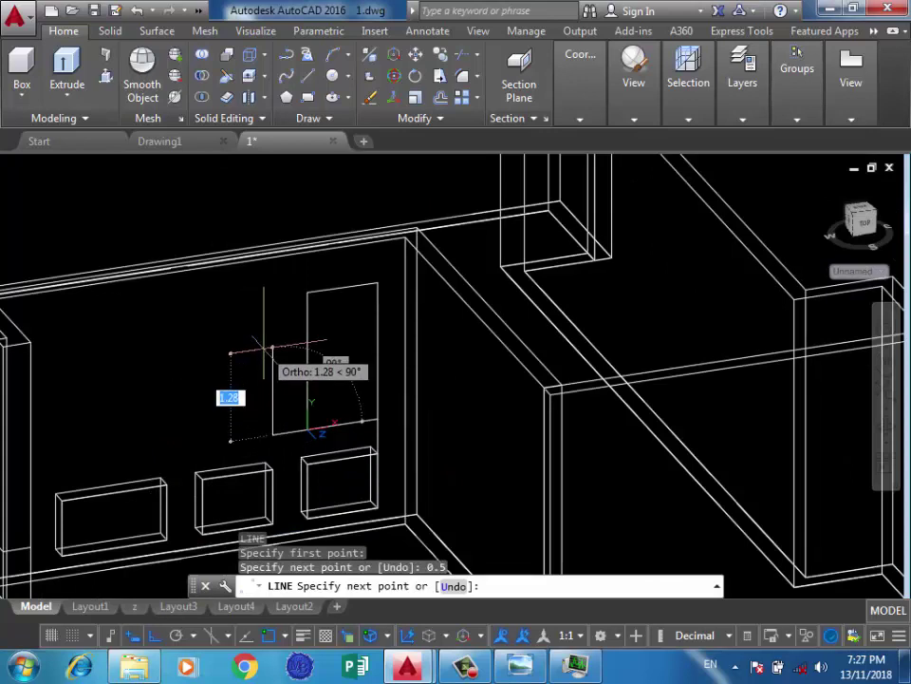
pyautogui.write('2')
pyautogui.press('Return')
pyautogui.write('1')
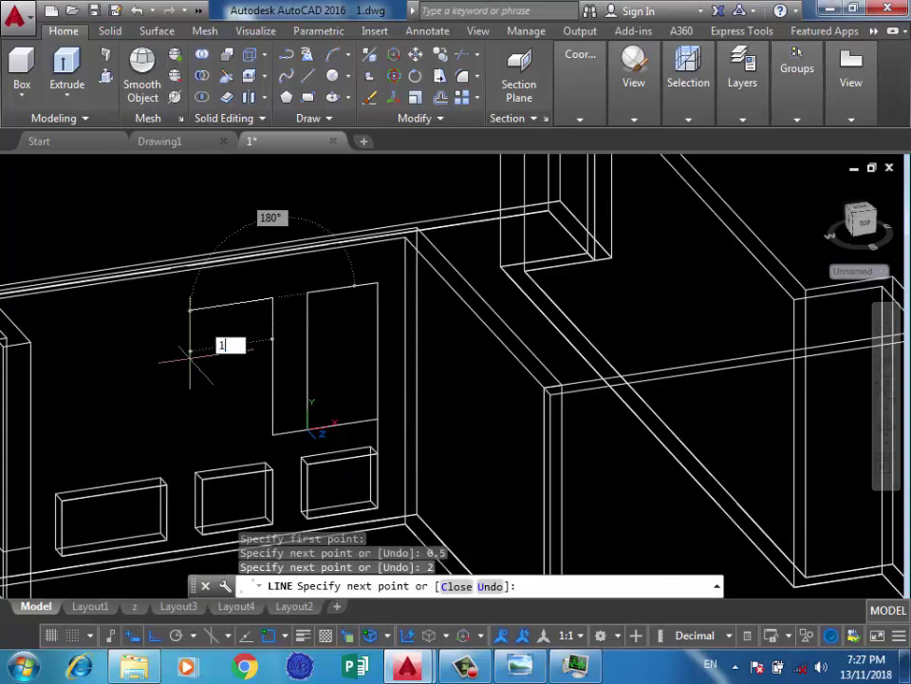
pyautogui.press('Return')
pyautogui.write('2')
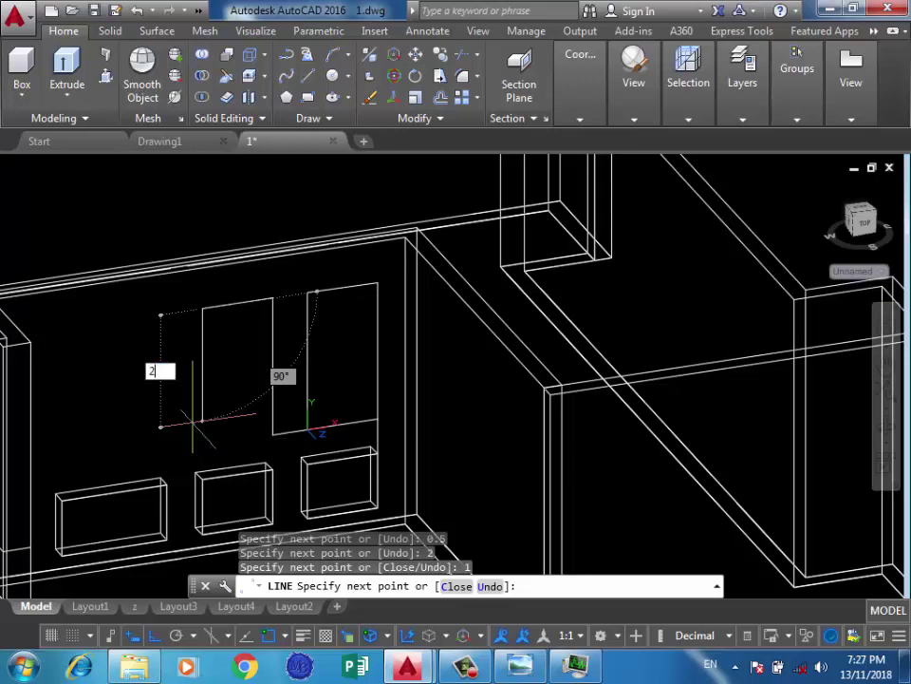
pyautogui.press('Return')
pyautogui.click(270, 429)
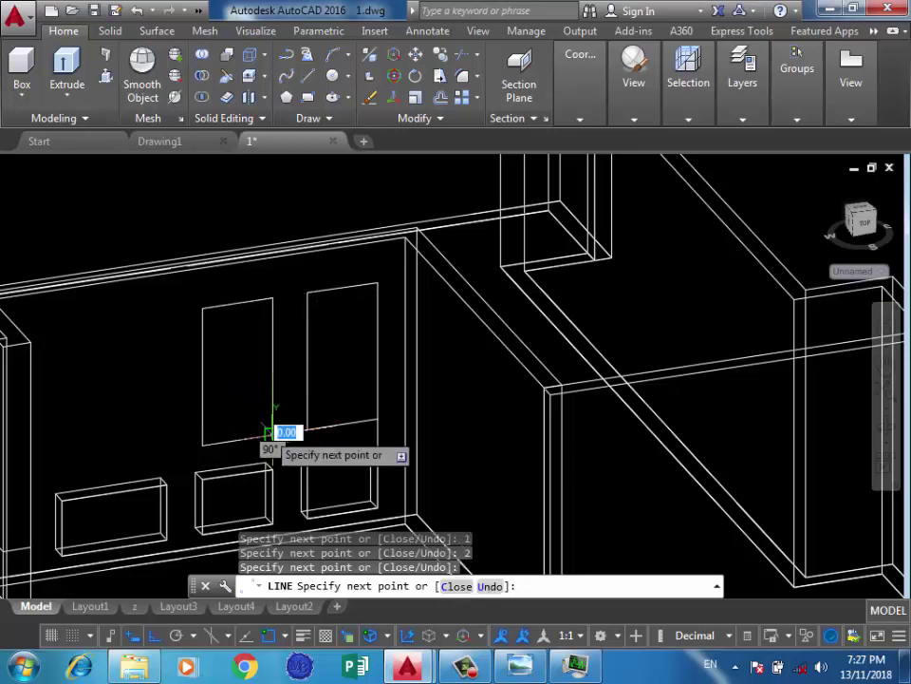
# Draw the left window outline with segments 0.5, 2, 1.5 and 2, closing at its base
pyautogui.click(202, 439)
pyautogui.write('0.5')
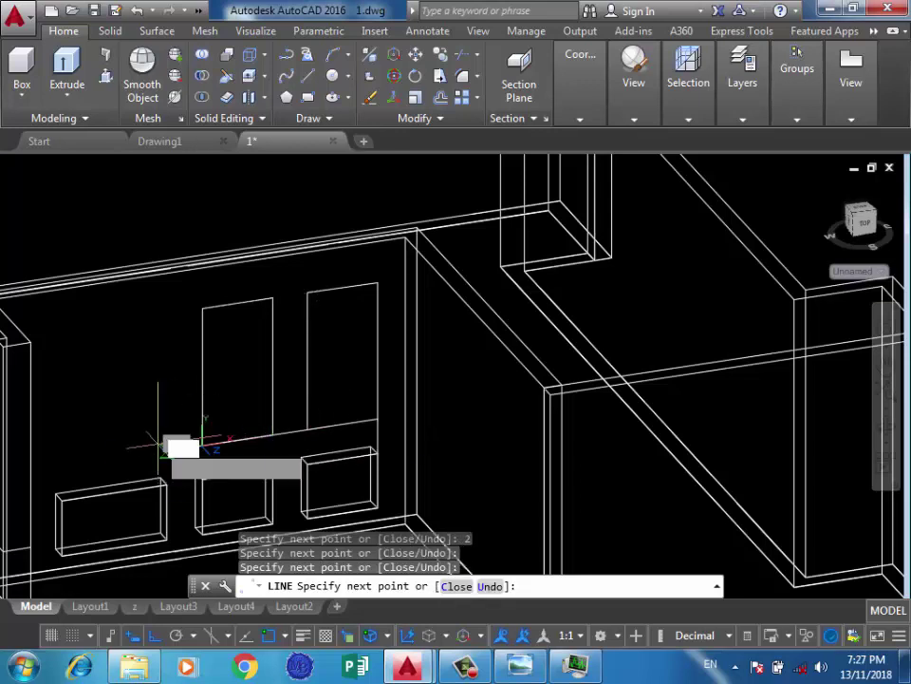
pyautogui.press('Return')
pyautogui.write('2')
pyautogui.press('Return')
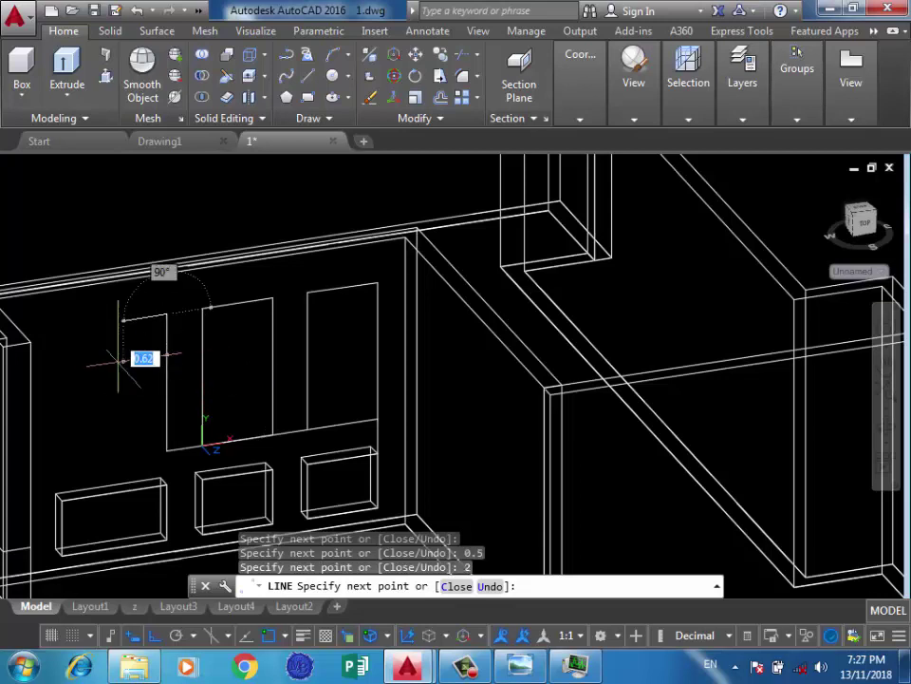
pyautogui.write('1.5')
pyautogui.press('Return')
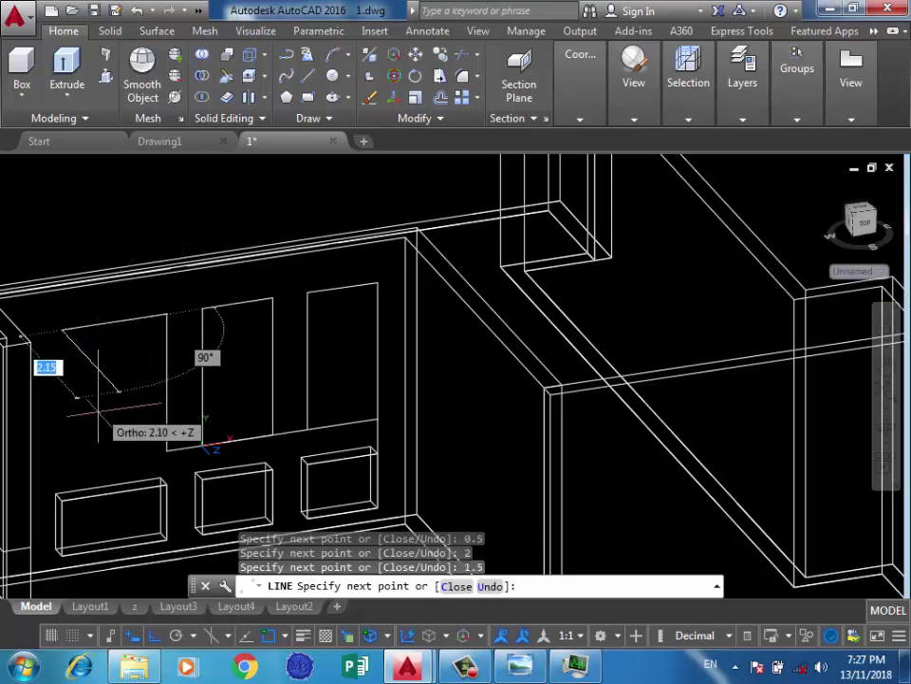
pyautogui.write('2')
pyautogui.press('Return')
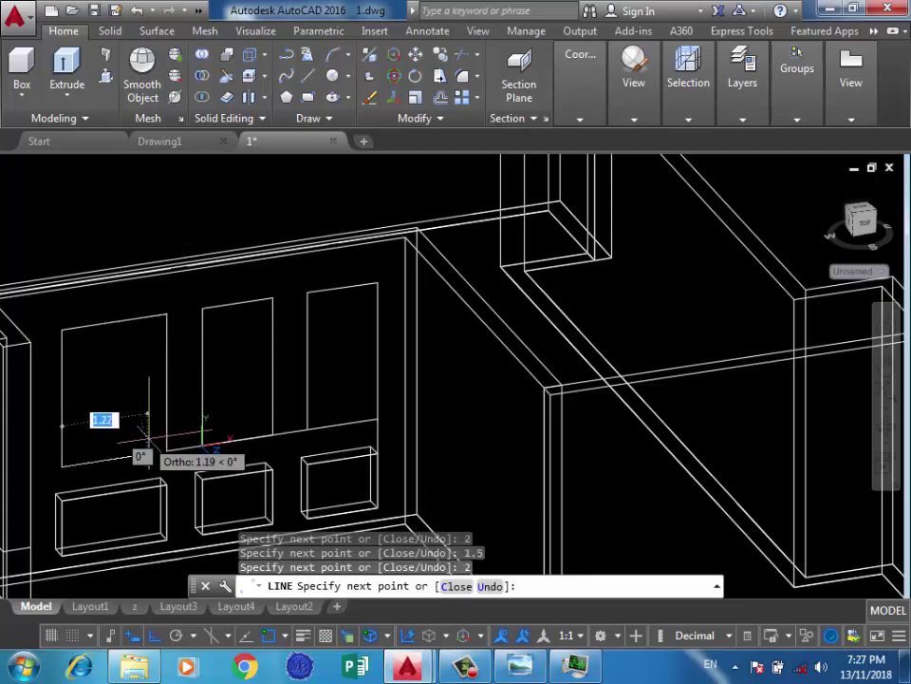
pyautogui.click(167, 443)
pyautogui.press('Escape')
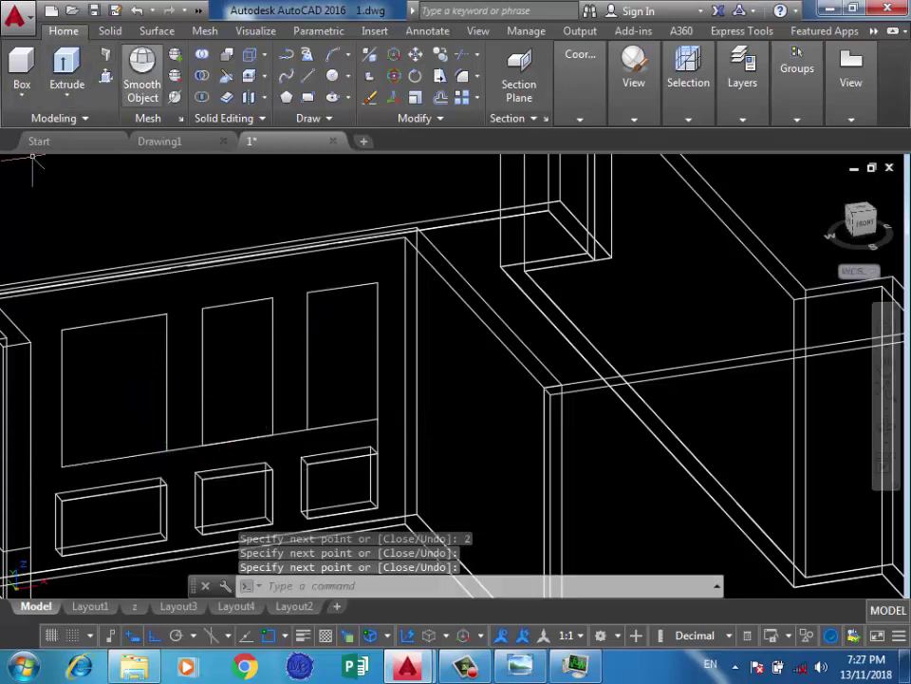
# Press-pull the right, middle and left window outlines into shallow boxes
pyautogui.click(106, 55)
pyautogui.click(330, 358)
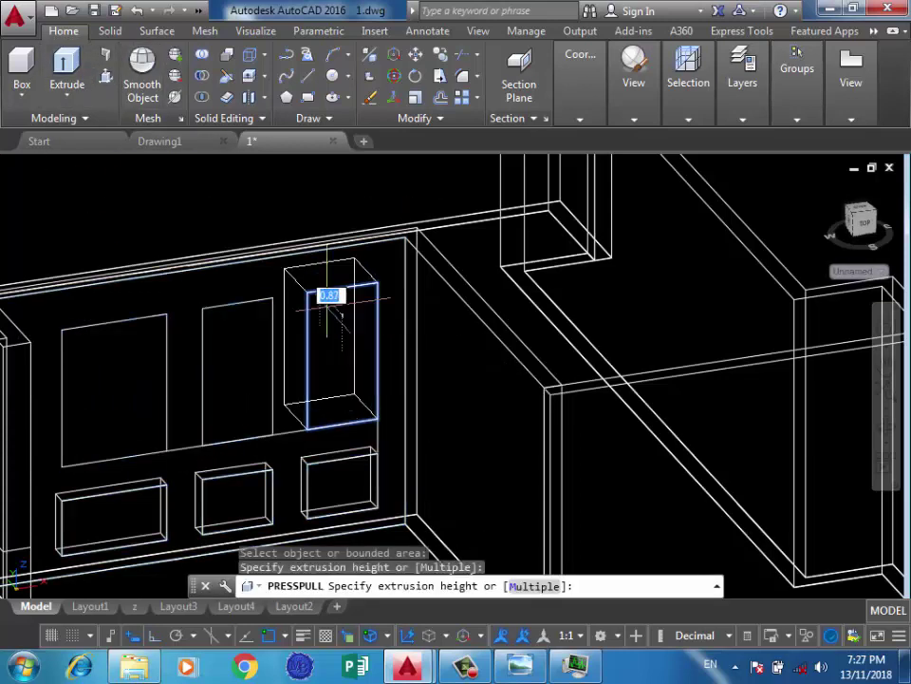
pyautogui.click(472, 215)
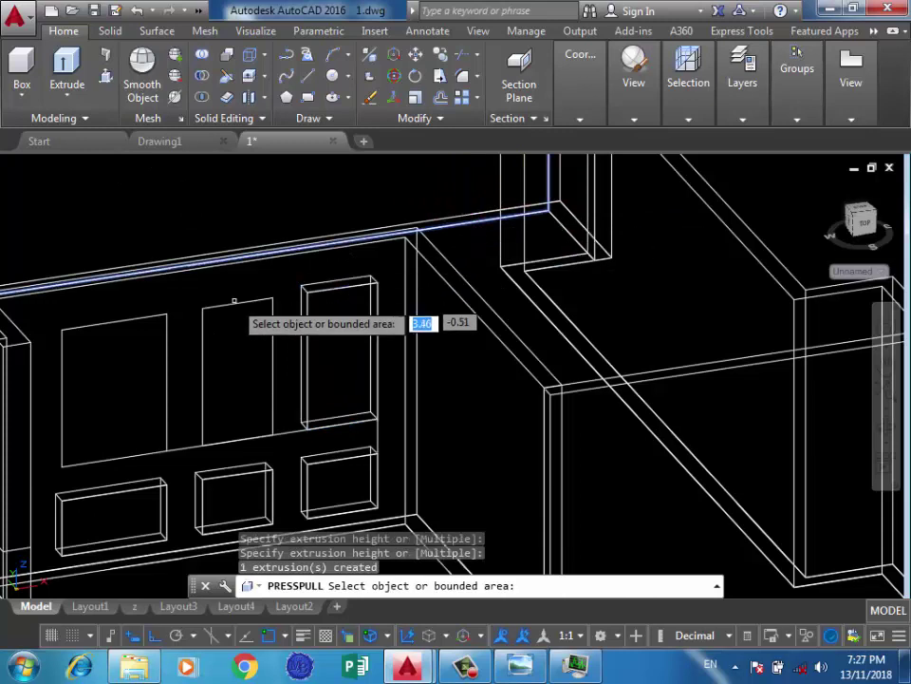
pyautogui.click(238, 313)
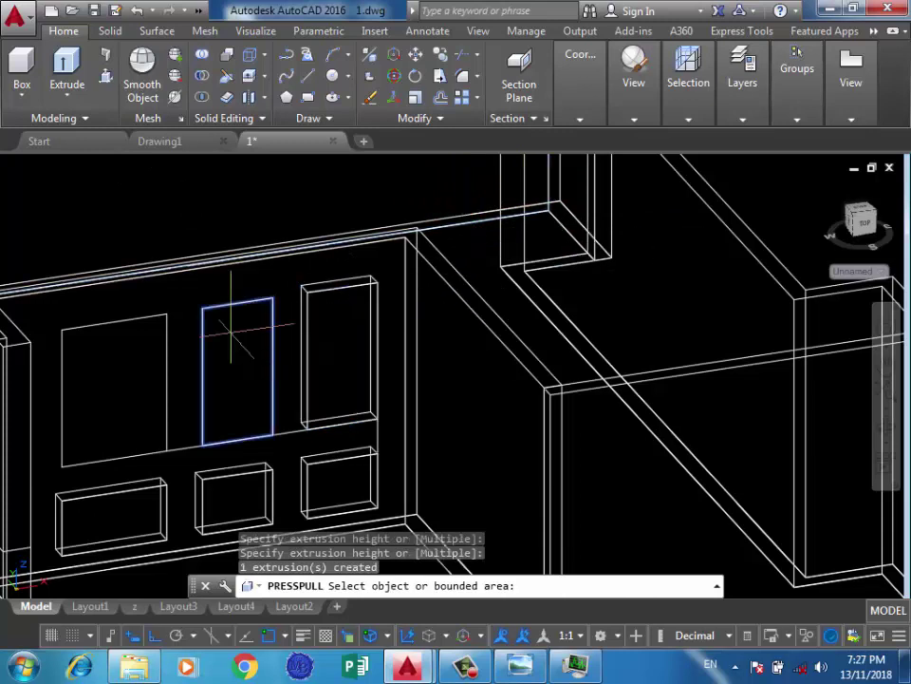
pyautogui.click(452, 213)
pyautogui.click(160, 390)
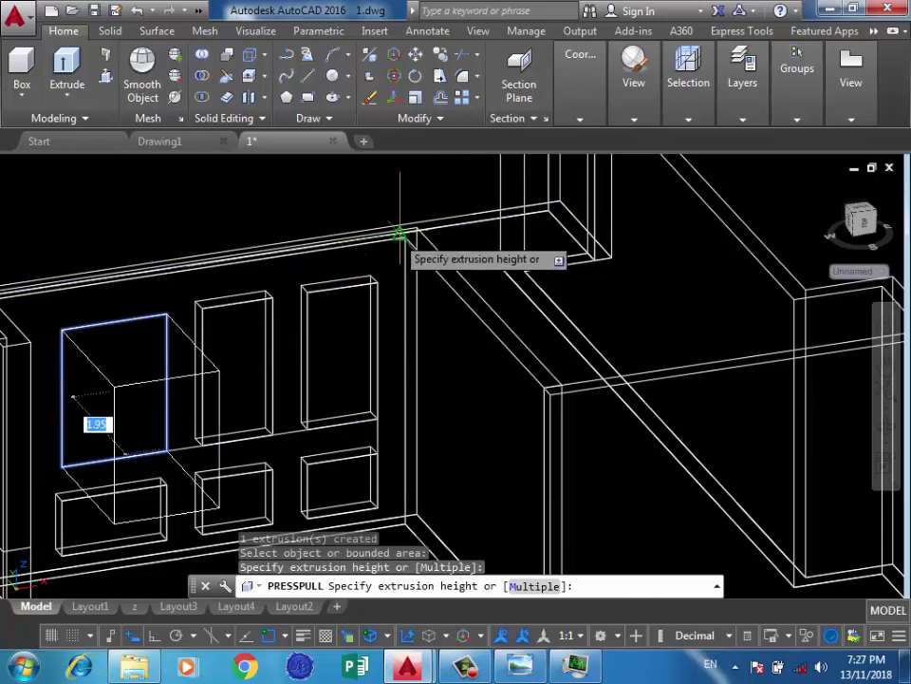
pyautogui.click(294, 356)
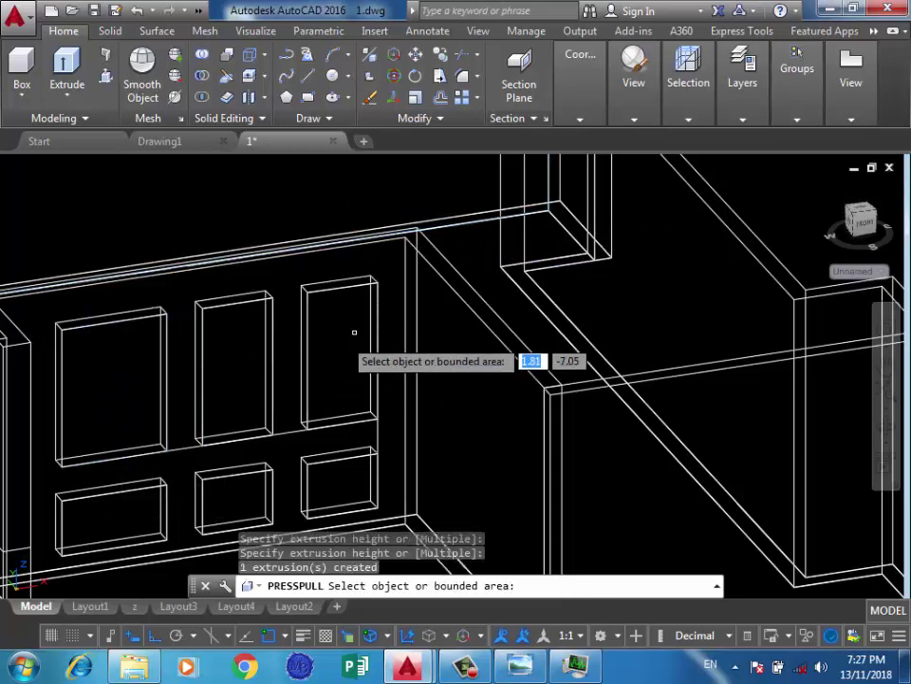
pyautogui.scroll(-3, 356, 332)
pyautogui.scroll(-2, 266, 409)
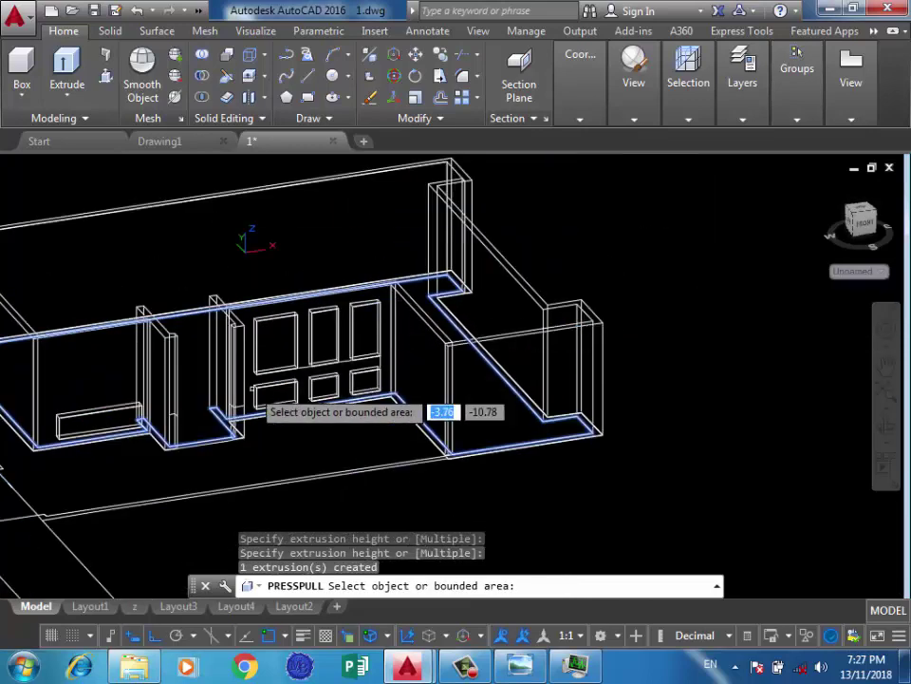
pyautogui.press('Escape')
# Orbit the house model and compare it against the rendered reference image
pyautogui.scroll(-3, 373, 416)
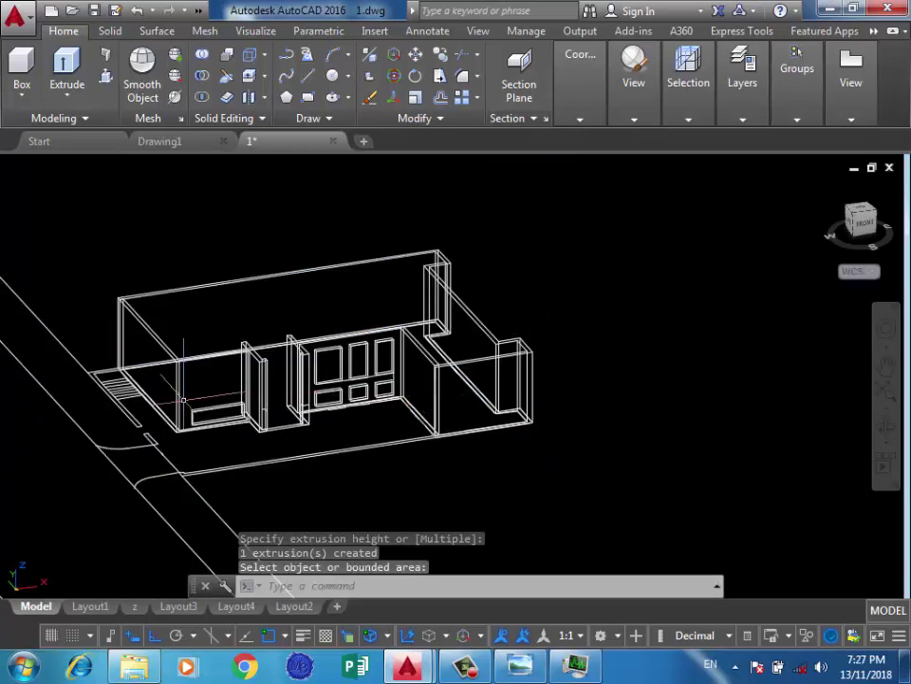
pyautogui.scroll(2, 190, 384)
pyautogui.scroll(-1, 228, 427)
pyautogui.keyDown('shift'); pyautogui.moveTo(266, 451); pyautogui.dragTo(214, 415, button='middle'); pyautogui.keyUp('shift')
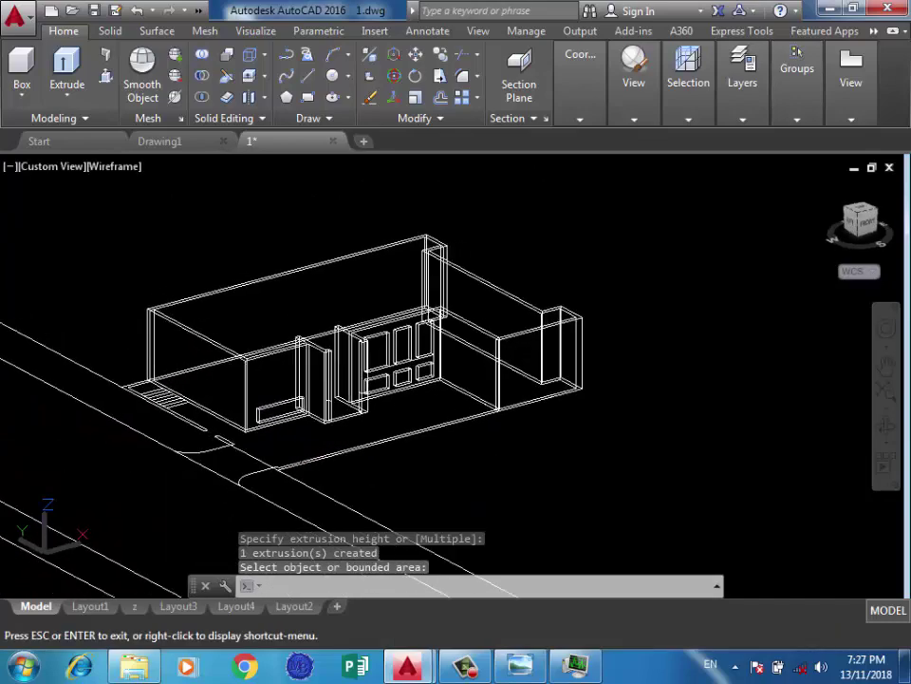
pyautogui.scroll(3, 215, 414)
pyautogui.scroll(-2, 296, 376)
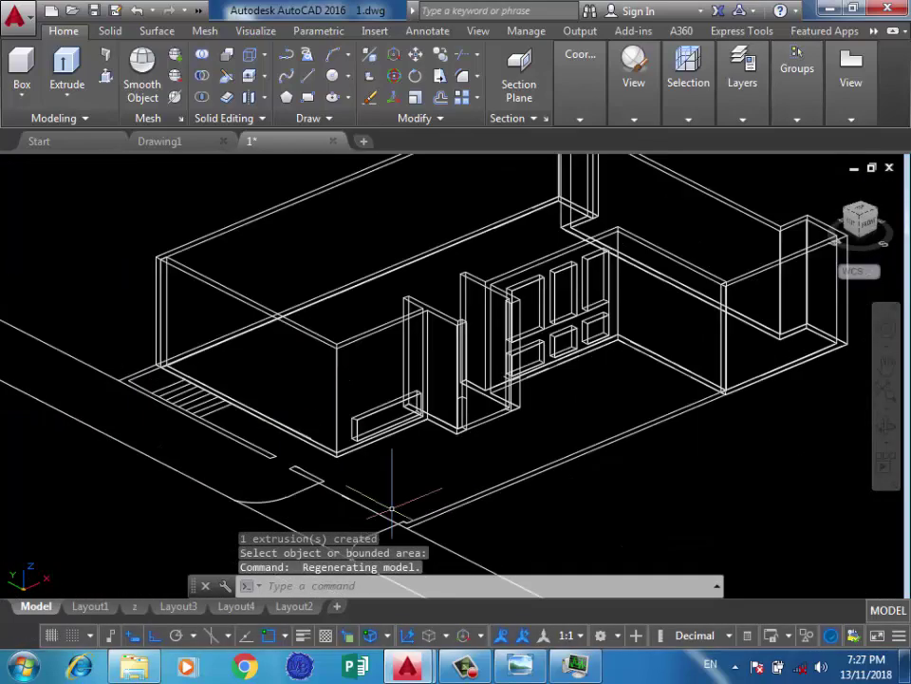
pyautogui.click(519, 667)
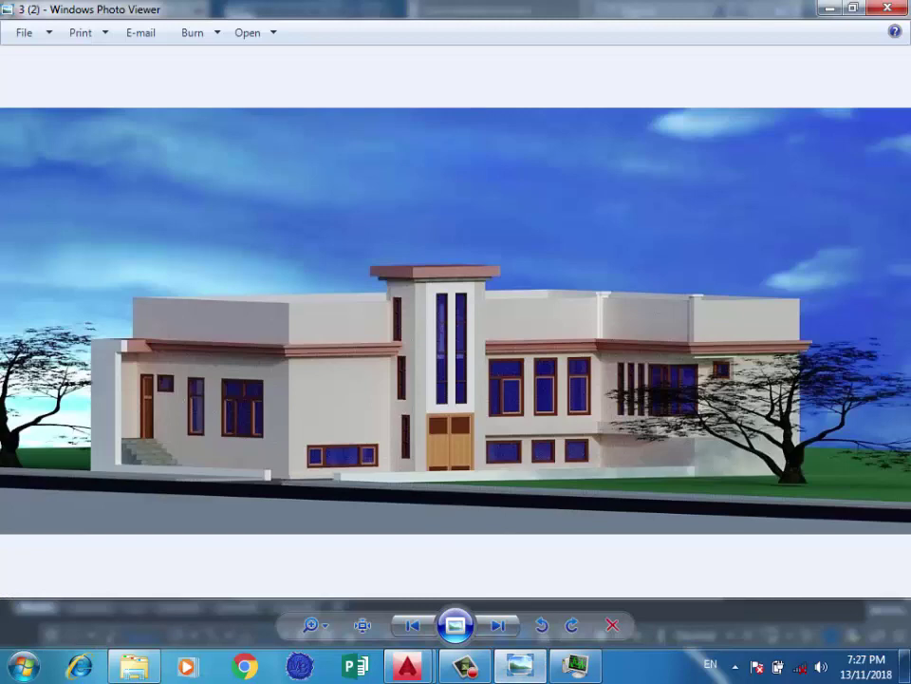
pyautogui.hotkey('alt', 'Tab')
pyautogui.scroll(2, 220, 382)
# Trace a 2.5 by 2 opening outline on the wall, offset 0.8 from the ledge corner
pyautogui.write('l')
pyautogui.press('Return')
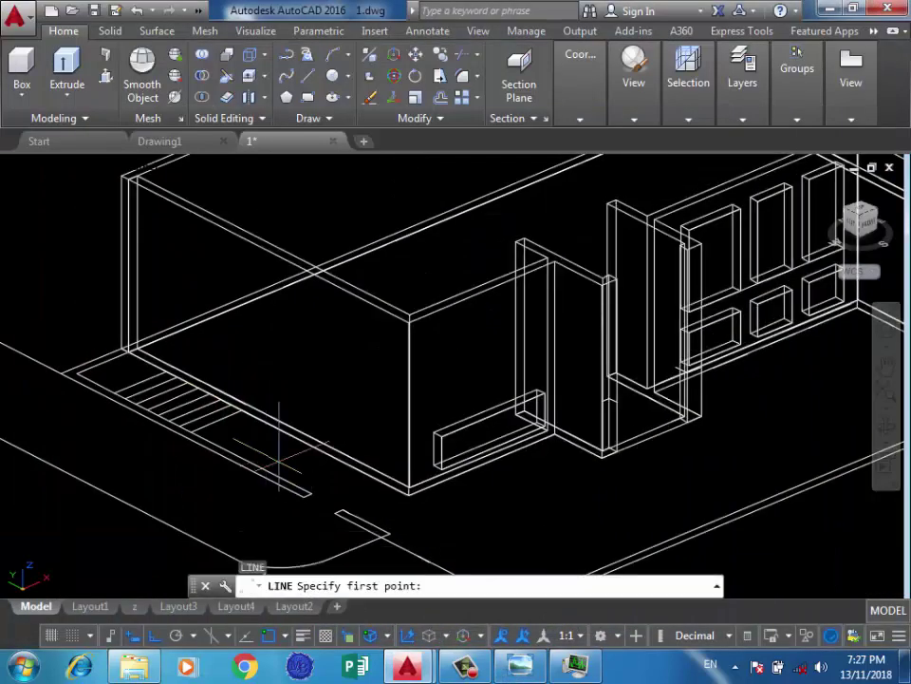
pyautogui.scroll(2, 279, 459)
pyautogui.click(581, 372)
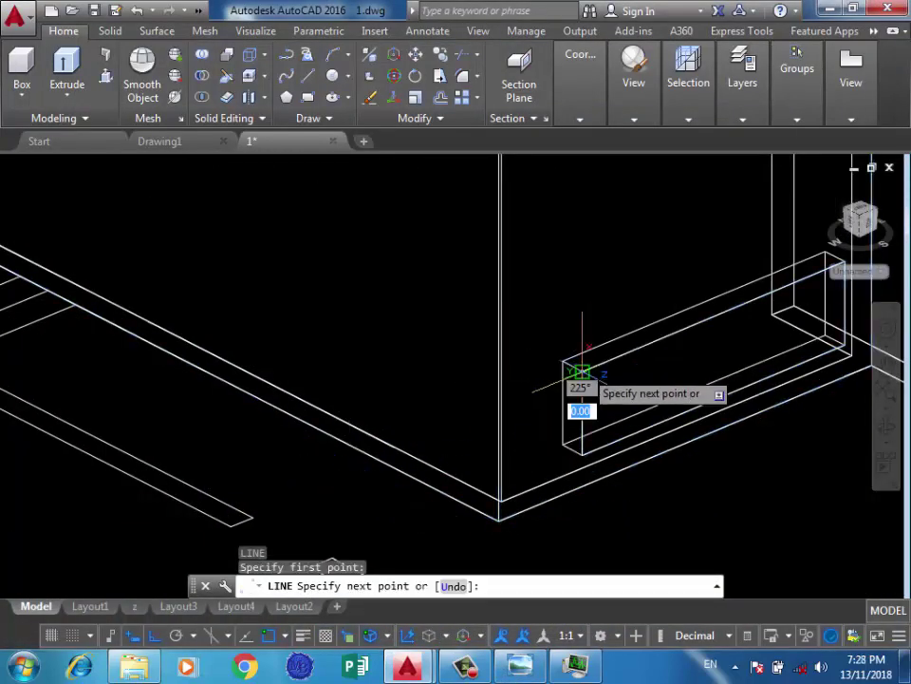
pyautogui.click(495, 408)
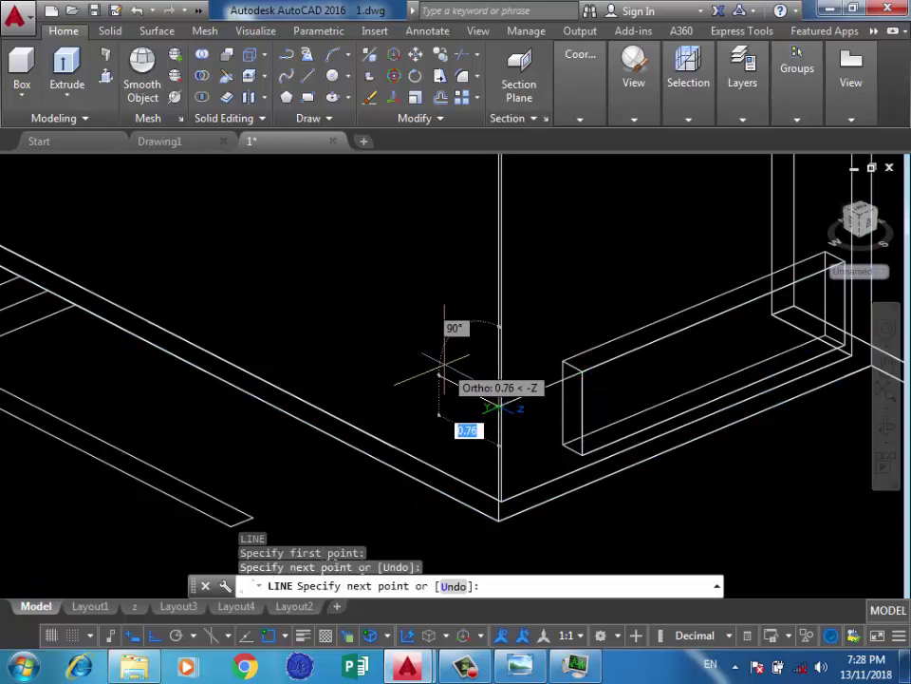
pyautogui.write('0')
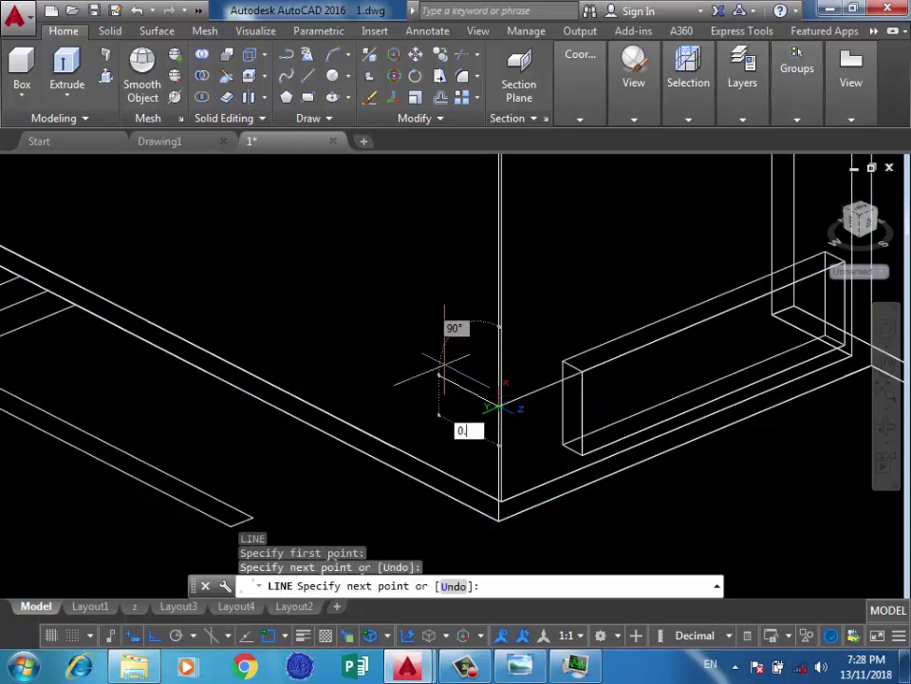
pyautogui.write('8')
pyautogui.press('Return')
pyautogui.scroll(2, 381, 278)
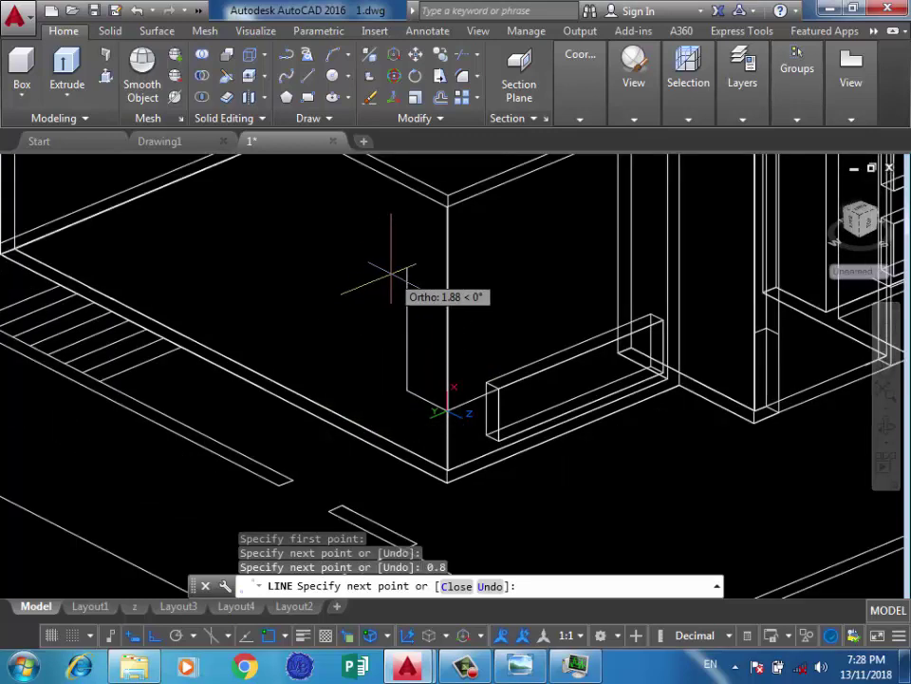
pyautogui.write('2')
pyautogui.press('Return')
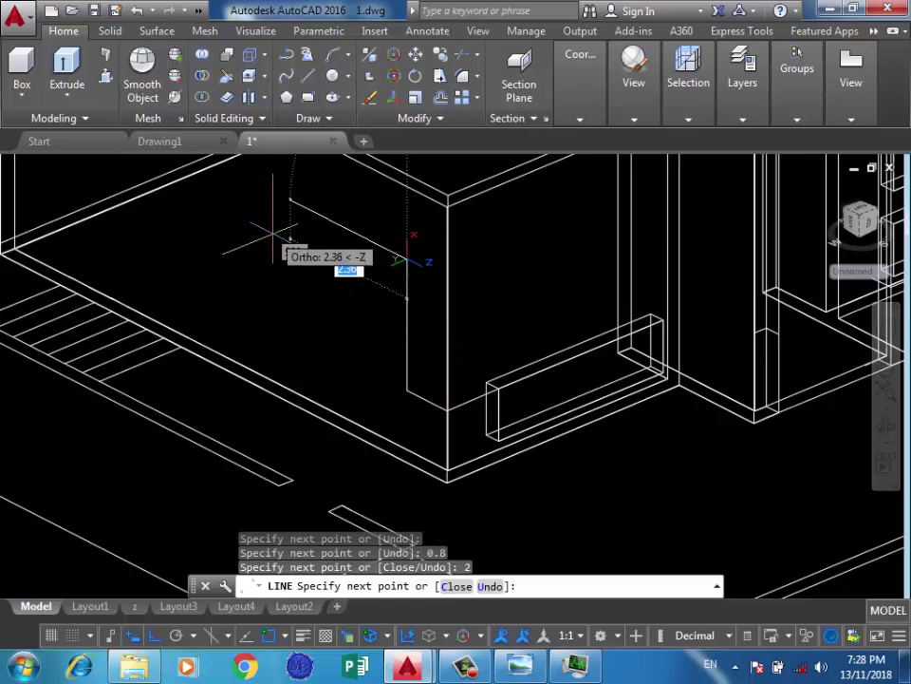
pyautogui.write('2.5')
pyautogui.press('Return')
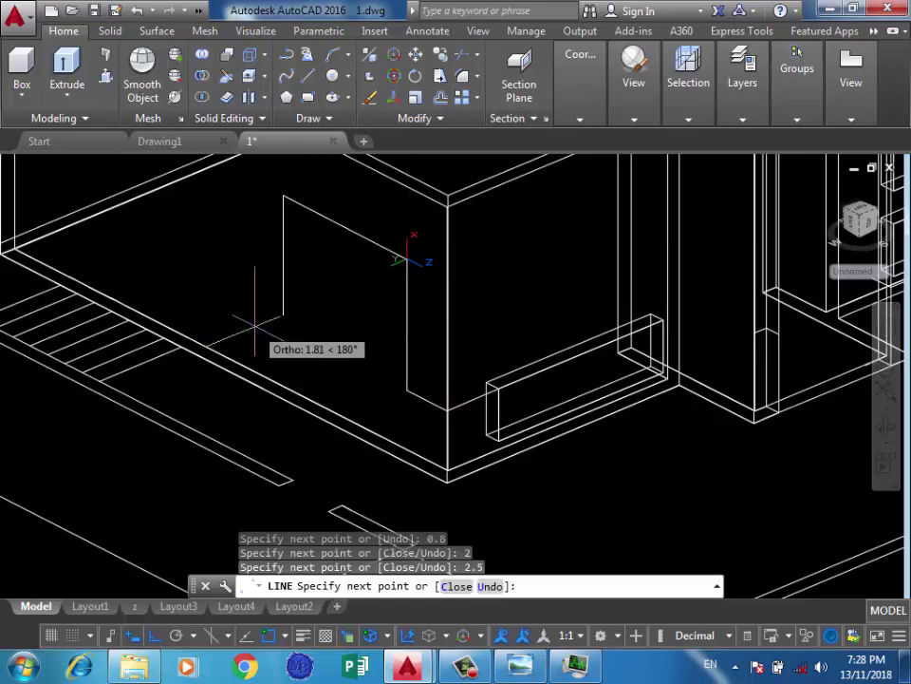
pyautogui.write('2')
pyautogui.press('Return')
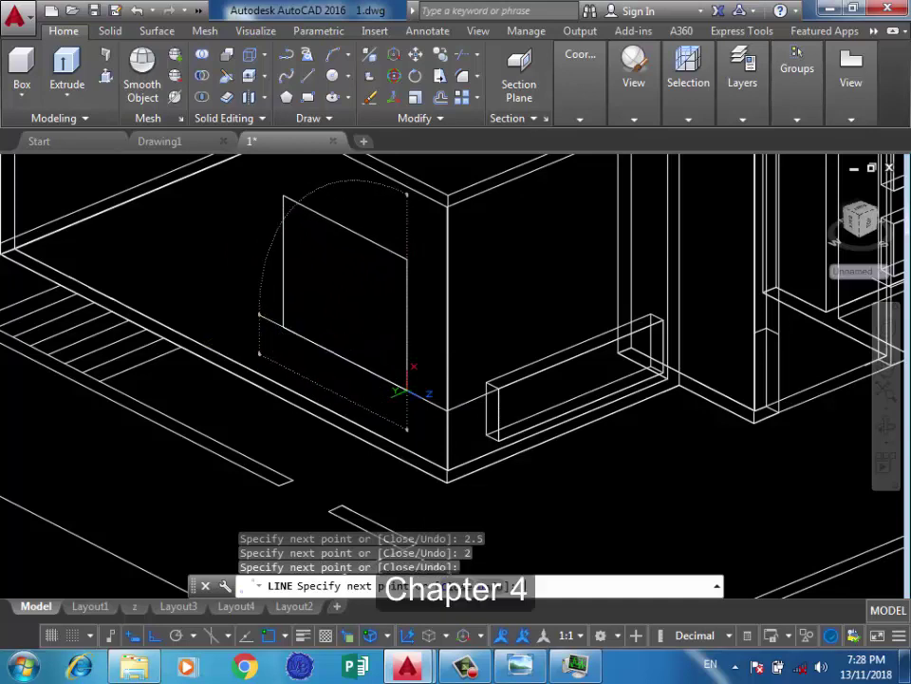
# Trace the narrower opening outline with line segments 1, 2, 1 and 2
pyautogui.press('Return')
pyautogui.press('Return')
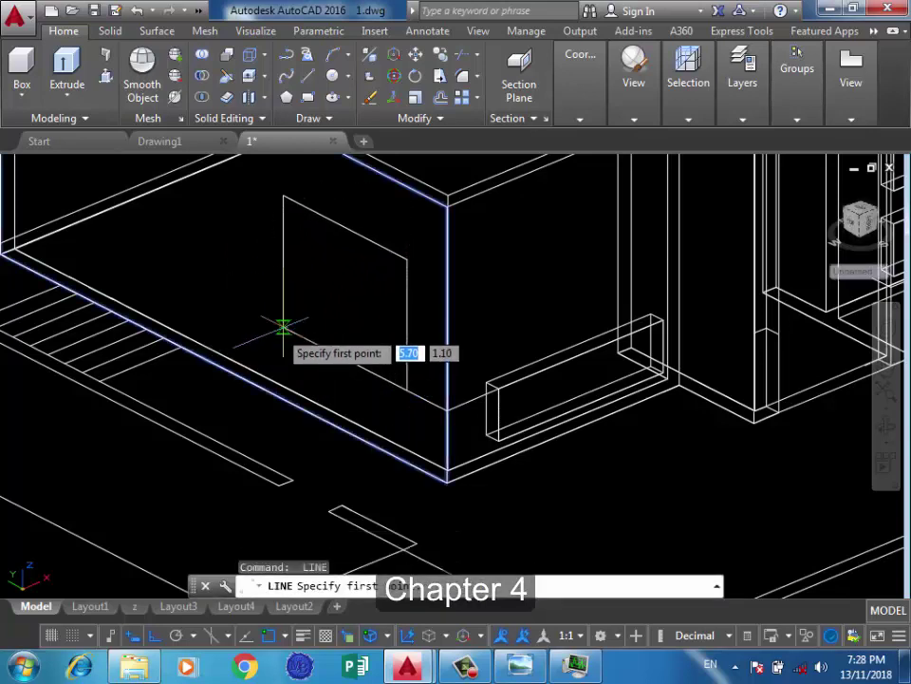
pyautogui.click(284, 327)
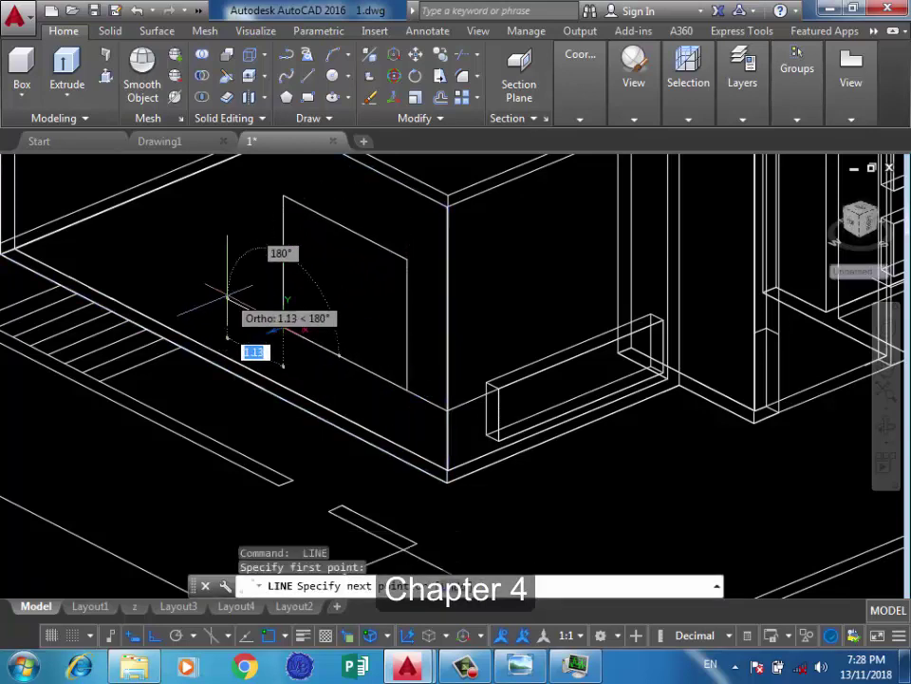
pyautogui.write('1')
pyautogui.press('Return')
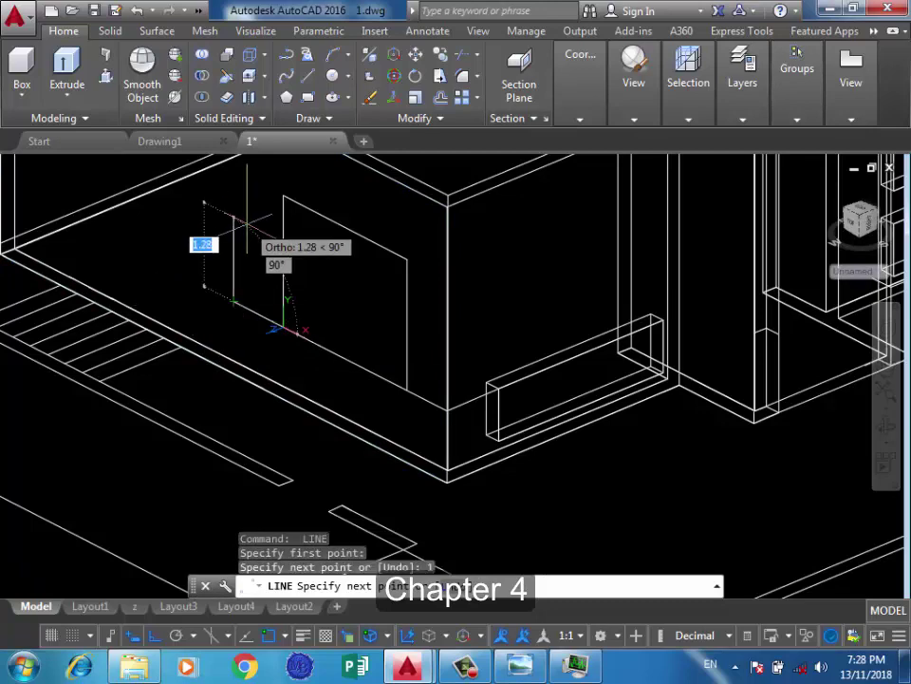
pyautogui.press('Return')
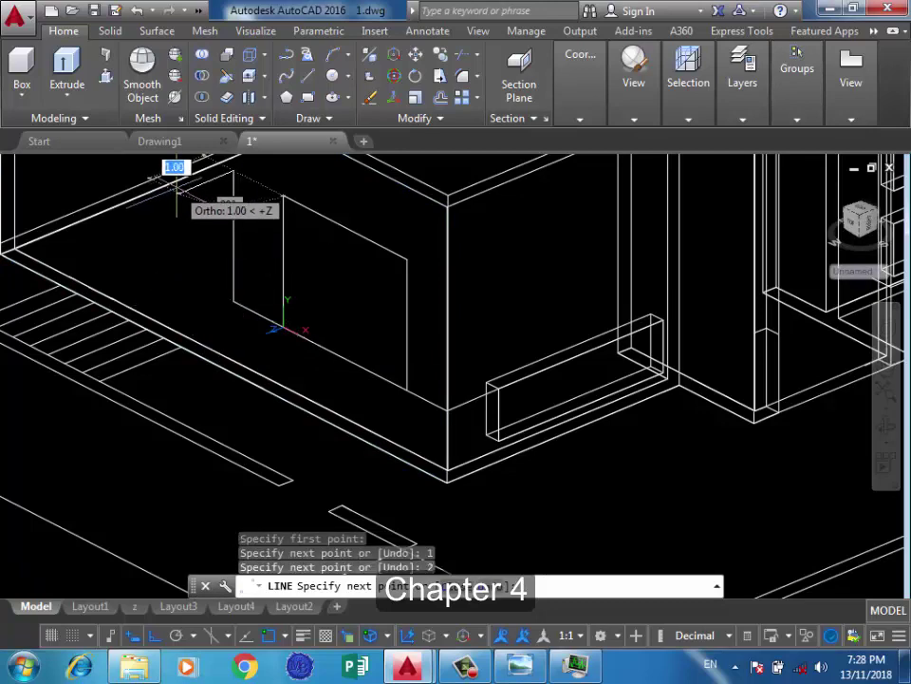
pyautogui.scroll(-3, 427, 240)
pyautogui.scroll(4, 302, 256)
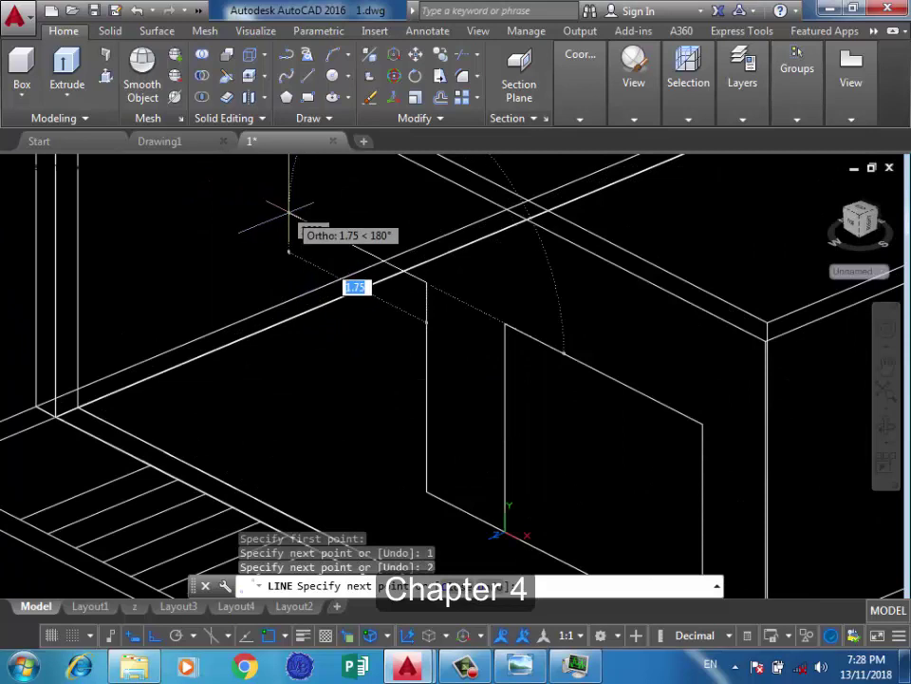
pyautogui.press('Return')
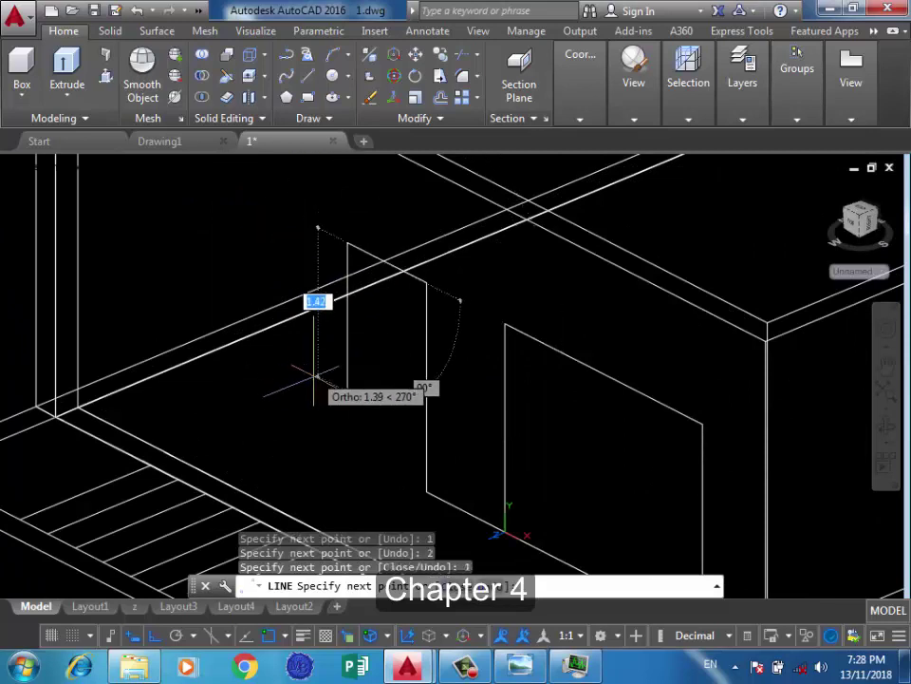
pyautogui.write('2')
pyautogui.press('Return')
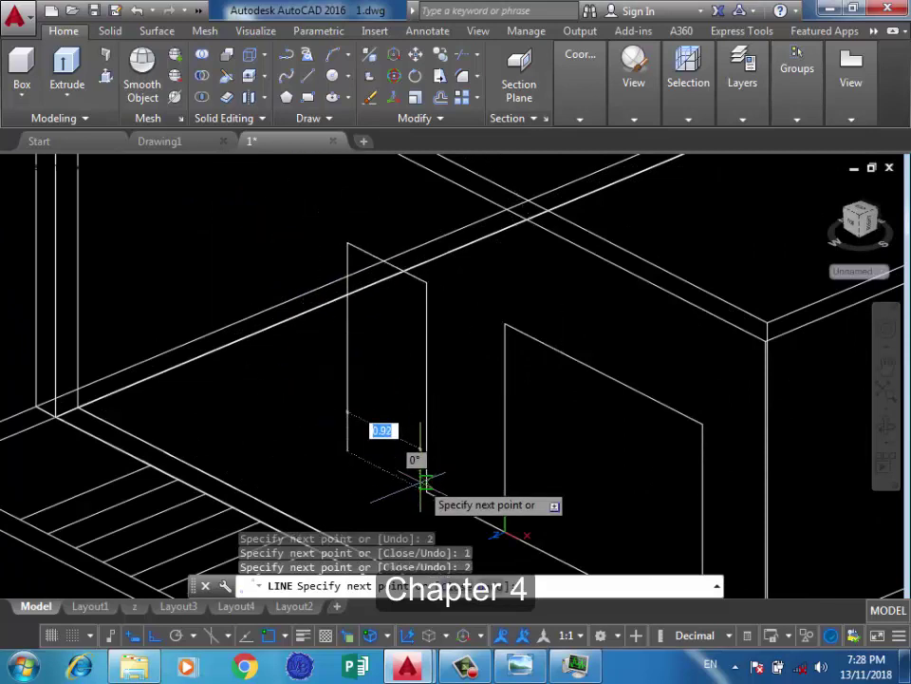
pyautogui.press('Return')
pyautogui.scroll(-2, 377, 413)
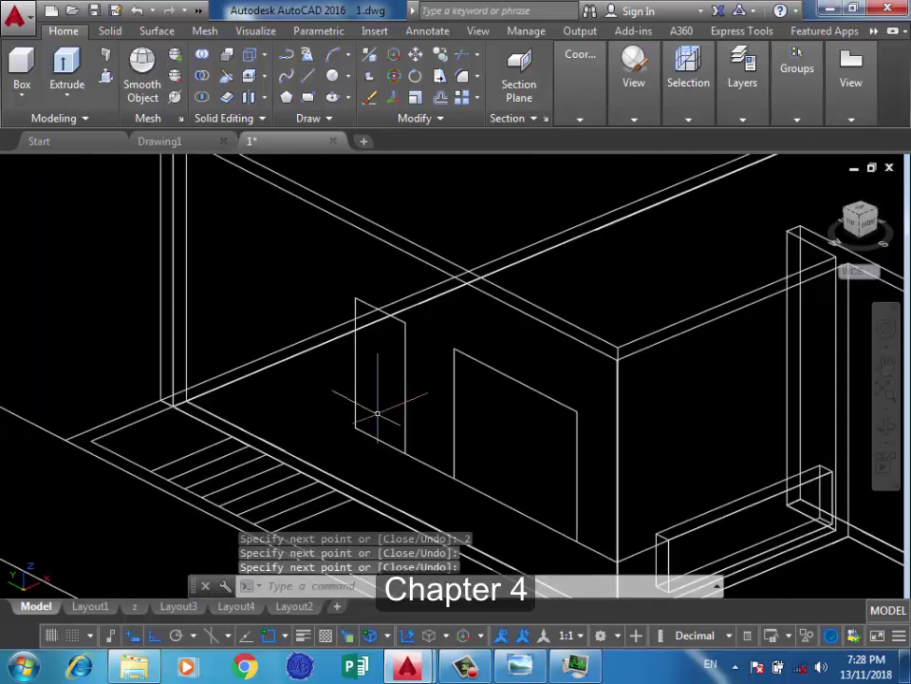
# Window-select and delete the stray line, then zoom in on the staircase
pyautogui.click(427, 465)
pyautogui.click(494, 452)
pyautogui.press('Delete')
pyautogui.scroll(-2, 495, 452)
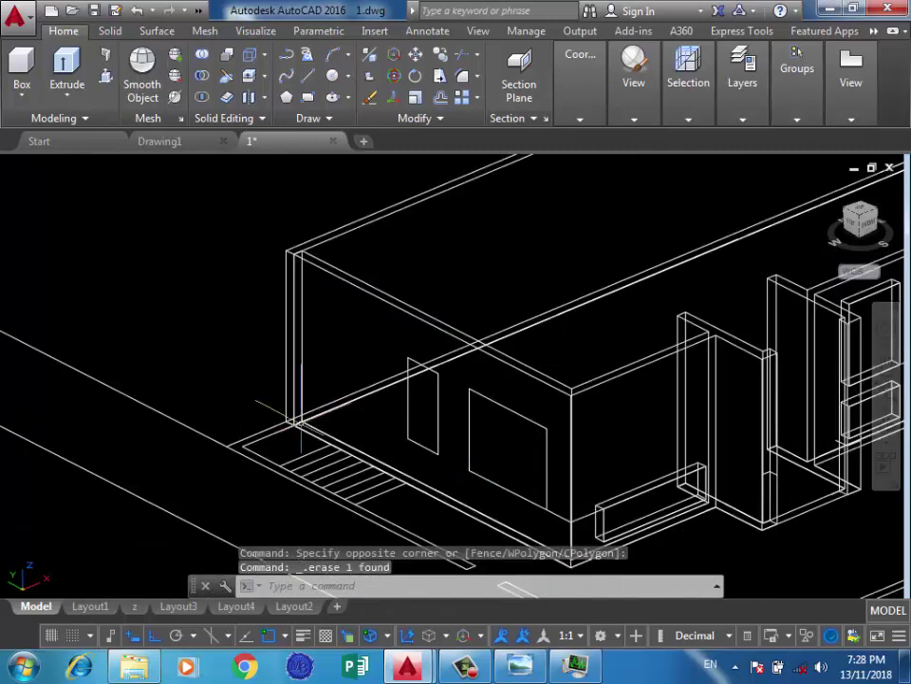
pyautogui.scroll(2, 335, 427)
pyautogui.write('l')
pyautogui.press('Return')
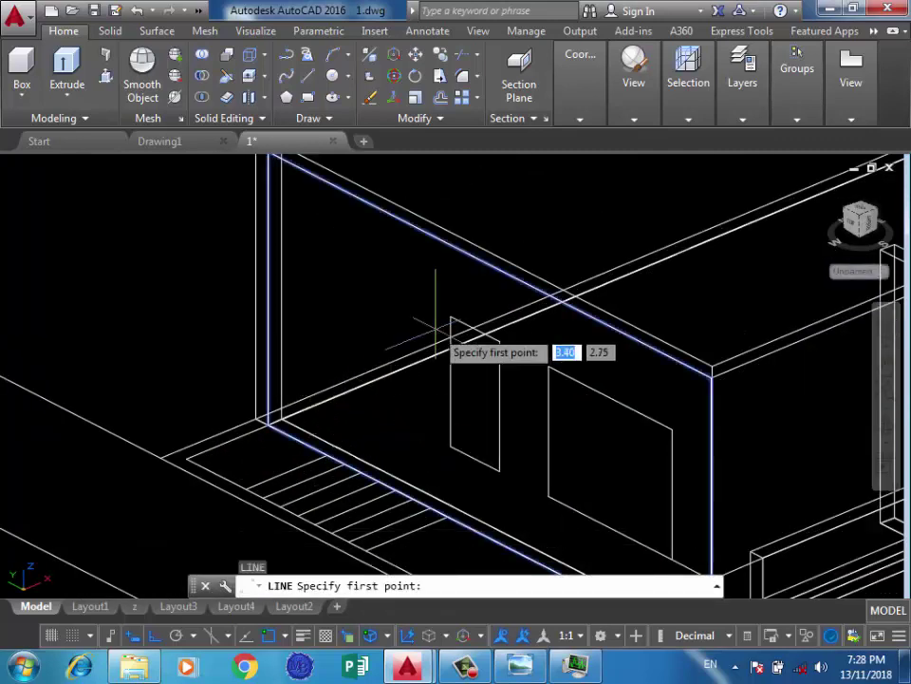
pyautogui.press('Escape')
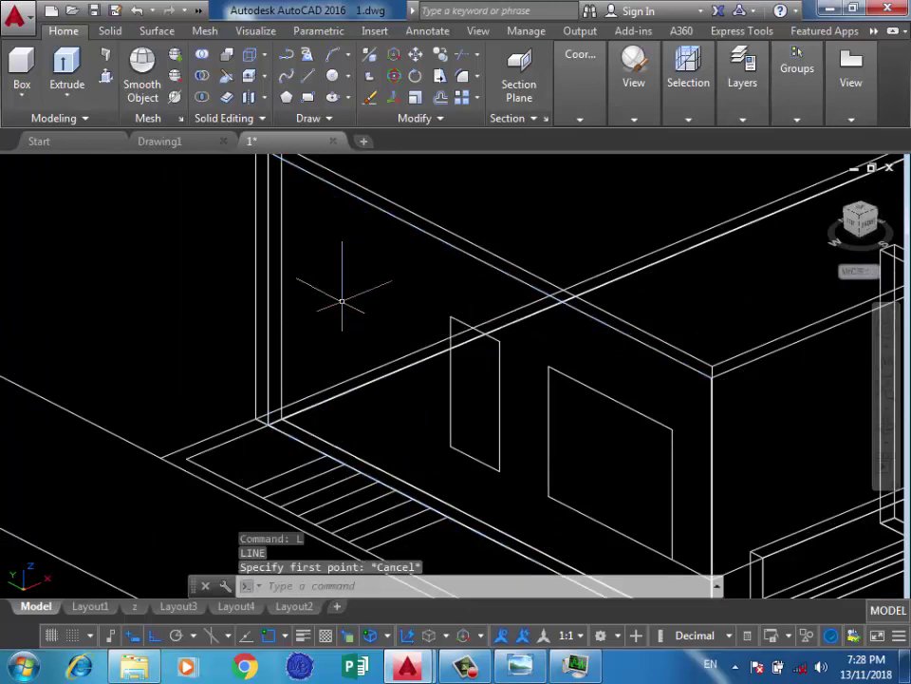
pyautogui.scroll(-2, 258, 300)
pyautogui.scroll(2, 321, 447)
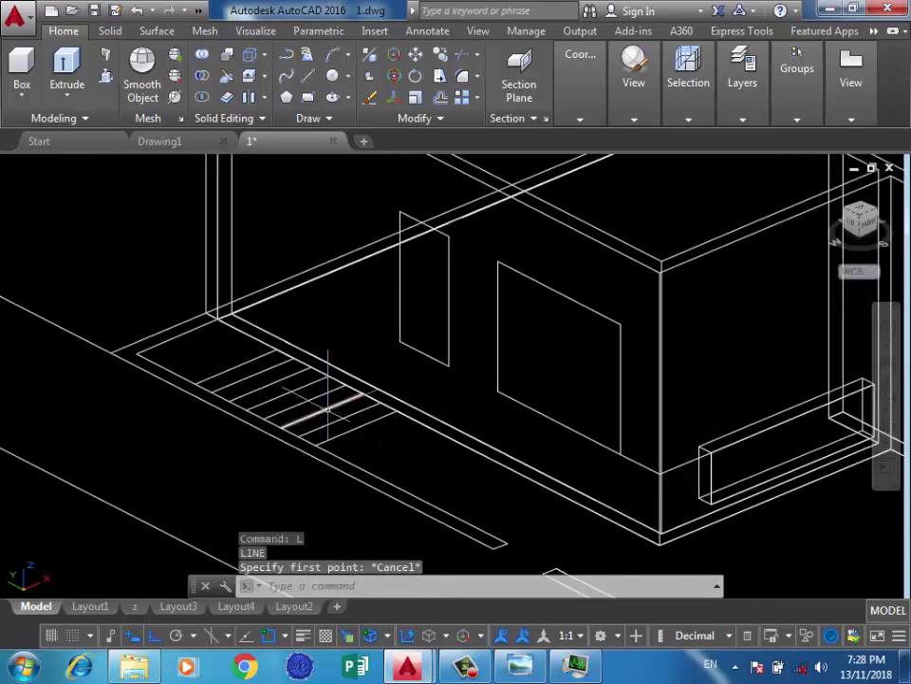
pyautogui.scroll(3, 327, 408)
pyautogui.scroll(-1, 336, 423)
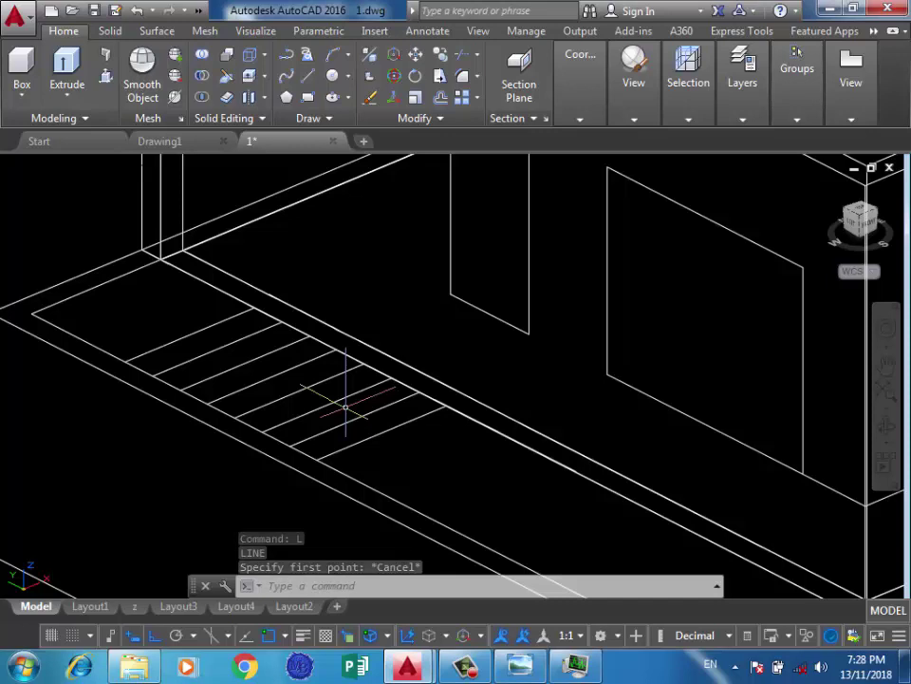
# Create closed boundary polylines inside all eight stair tread strips using BO Pick Points
pyautogui.write('bo')
pyautogui.press('Return')
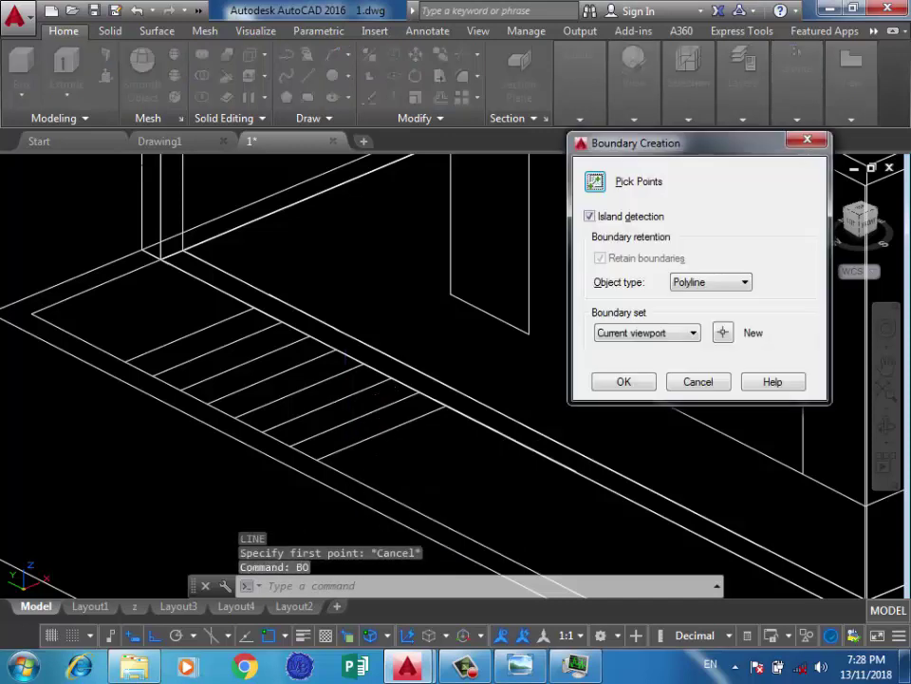
pyautogui.click(596, 181)
pyautogui.click(340, 432)
pyautogui.click(320, 414)
pyautogui.click(300, 389)
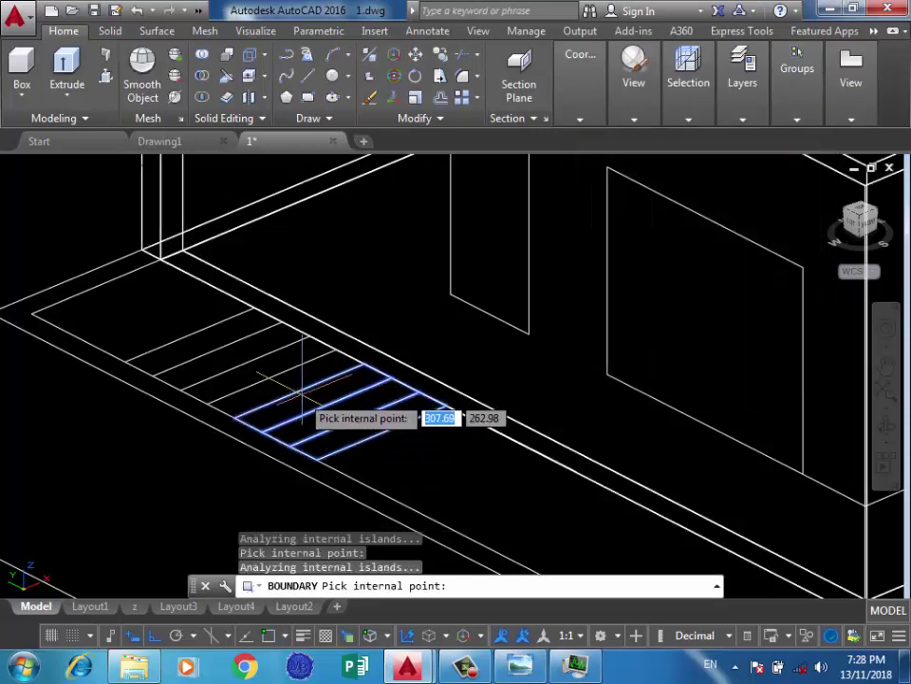
pyautogui.click(290, 381)
pyautogui.click(263, 357)
pyautogui.click(248, 348)
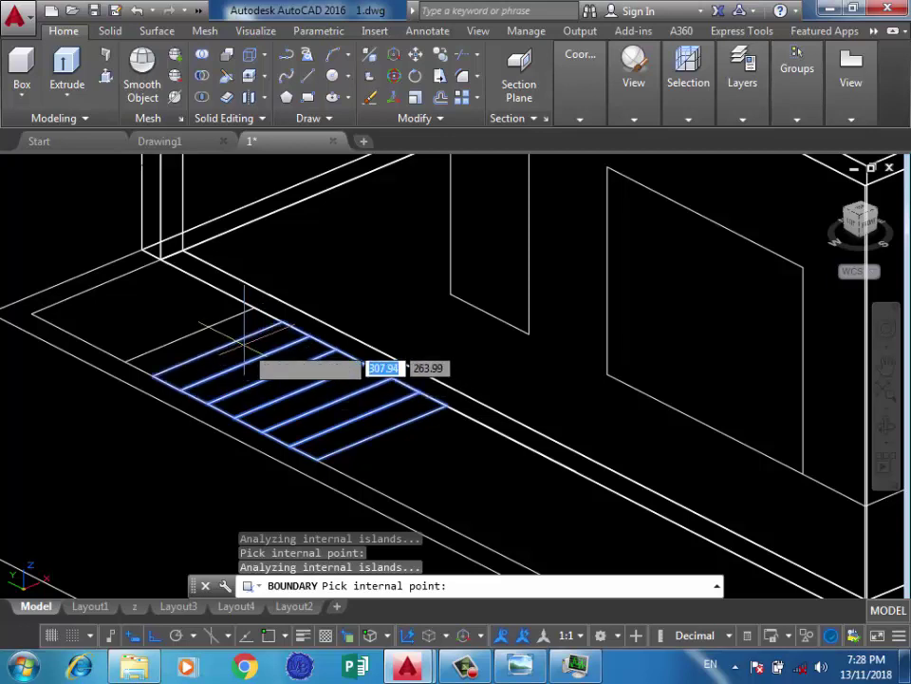
pyautogui.click(223, 334)
pyautogui.click(156, 315)
pyautogui.press('Return')
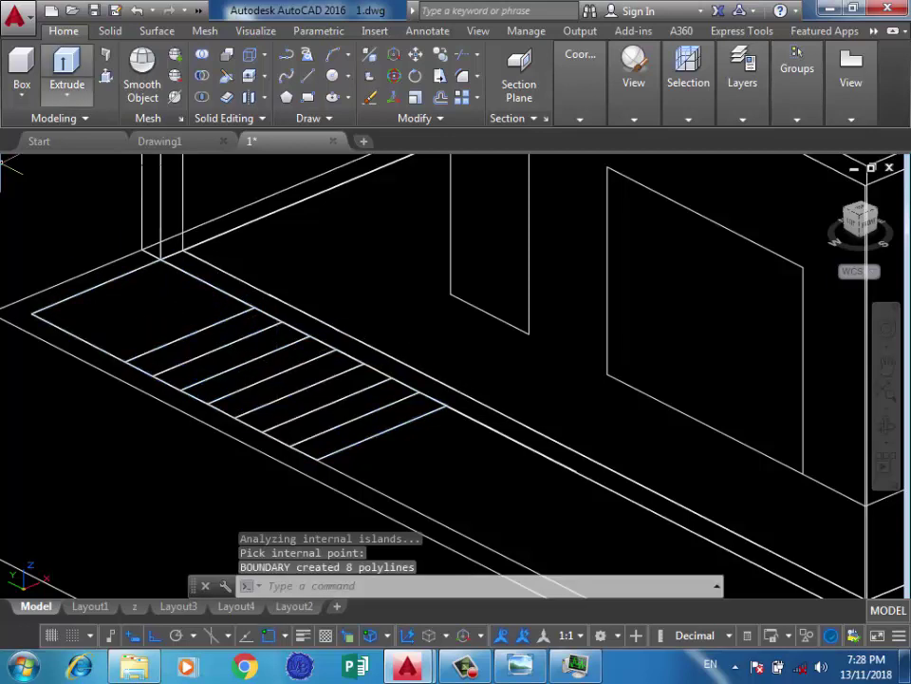
pyautogui.click(66, 69)
# Extrude the first stair outline 1.2 units high
pyautogui.click(120, 275)
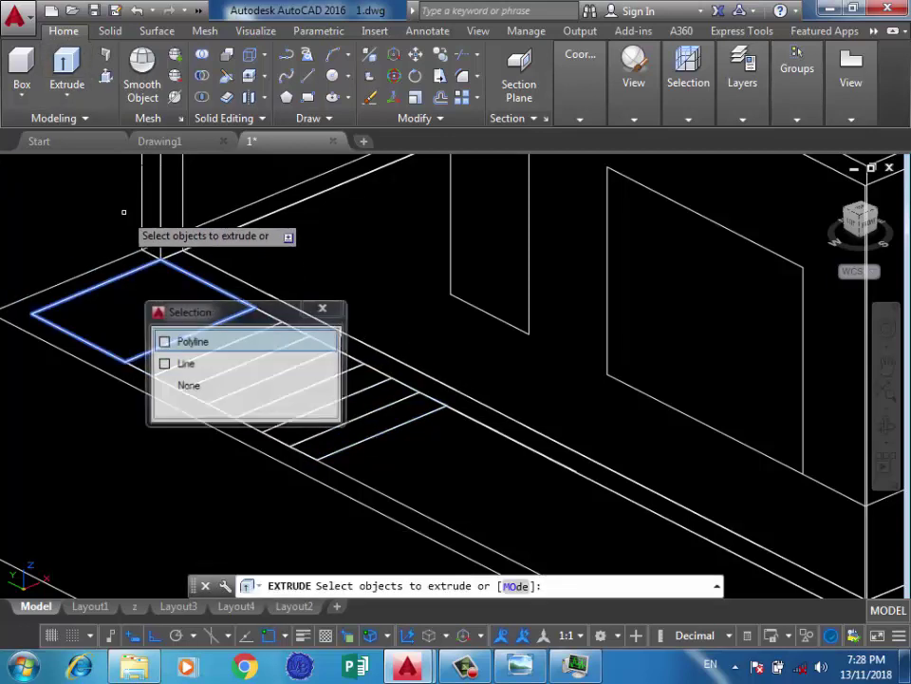
pyautogui.click(195, 342)
pyautogui.press('Return')
pyautogui.write('1.2')
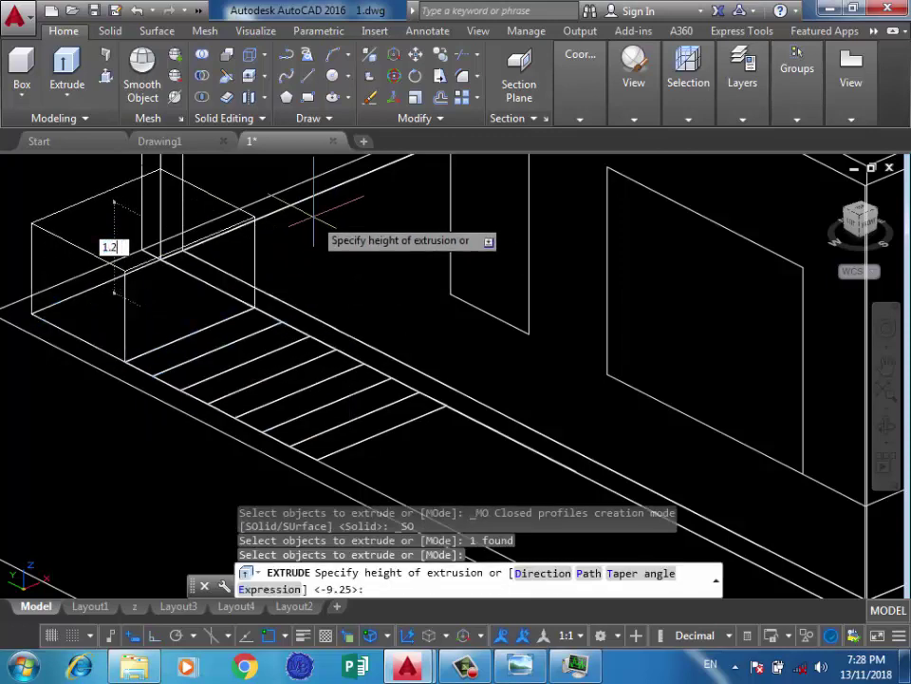
pyautogui.press('Return')
pyautogui.press('Return')
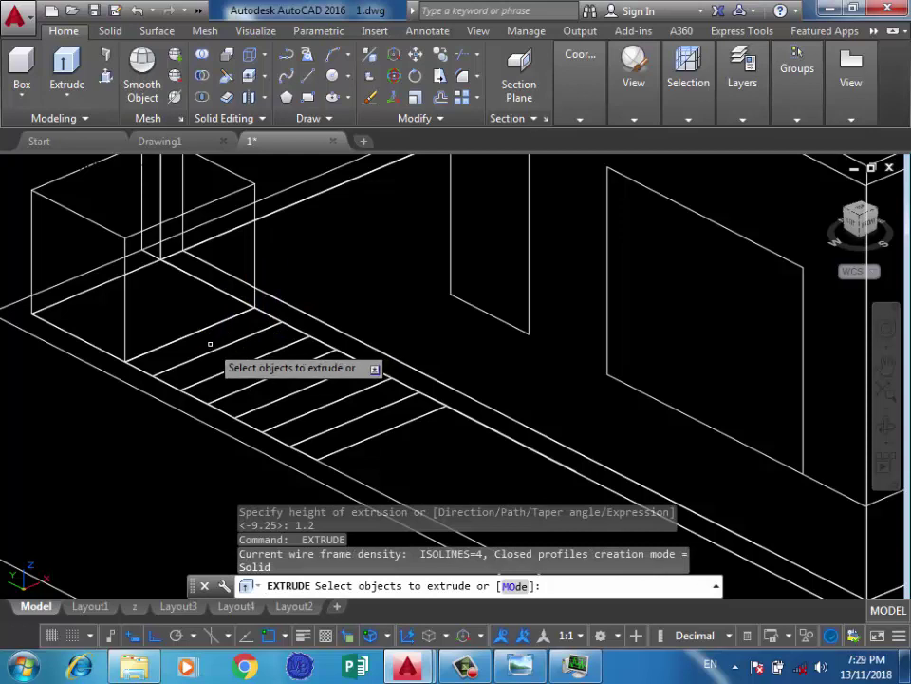
# Cancel a wrong pick, then extrude the front tread outline 1 unit high
pyautogui.click(220, 343)
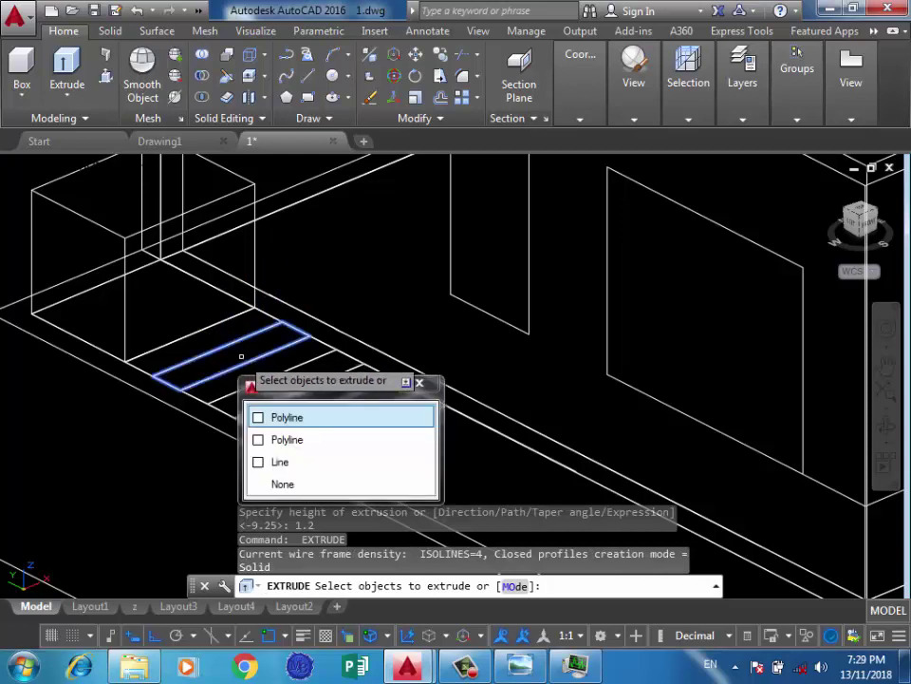
pyautogui.press('Return')
pyautogui.press('Escape')
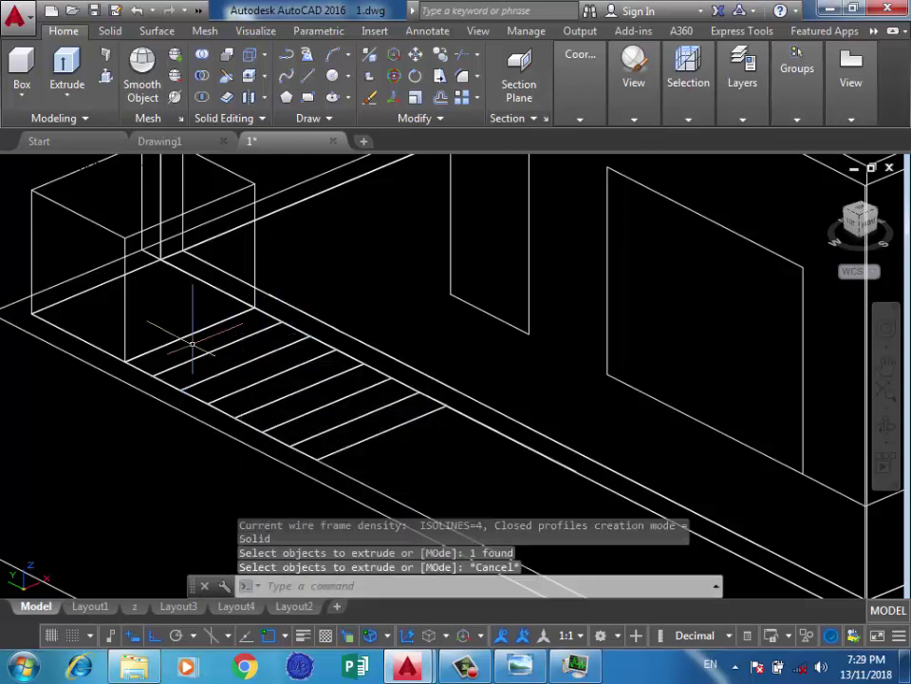
pyautogui.press('Return')
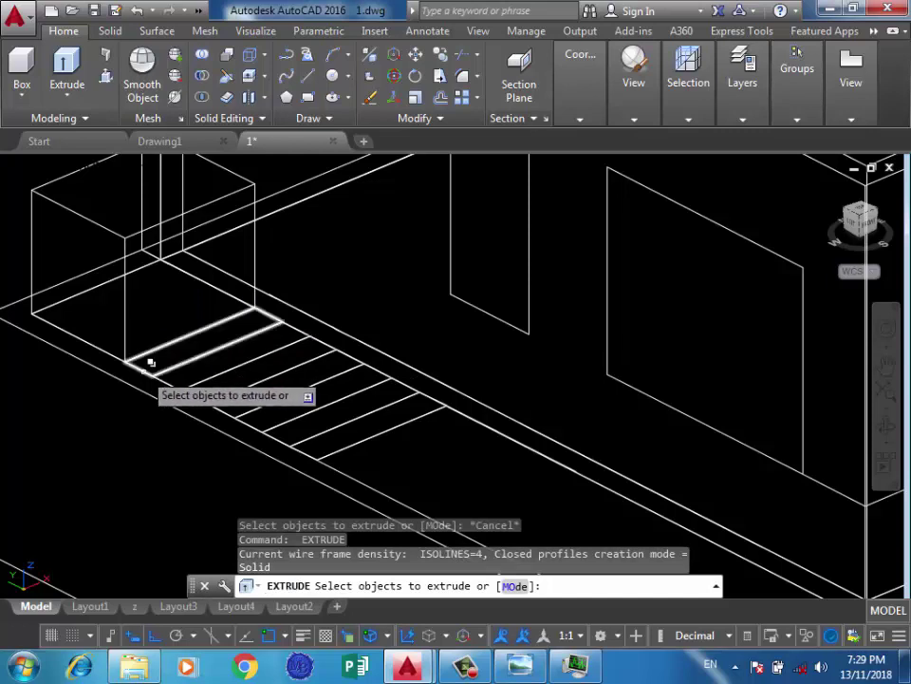
pyautogui.click(148, 362)
pyautogui.press('Return')
pyautogui.press('Return')
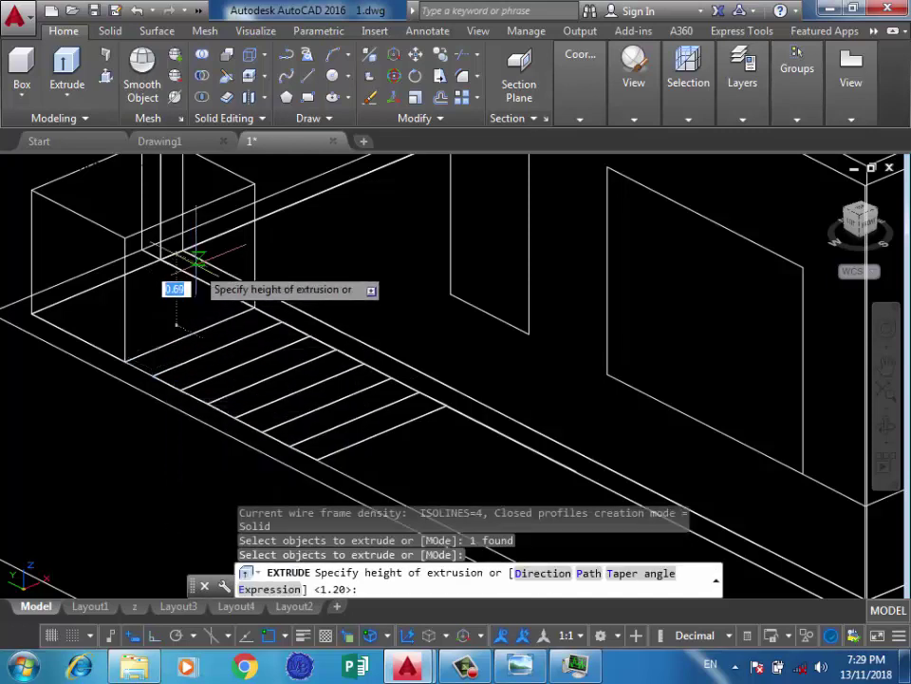
pyautogui.write('1')
pyautogui.press('Return')
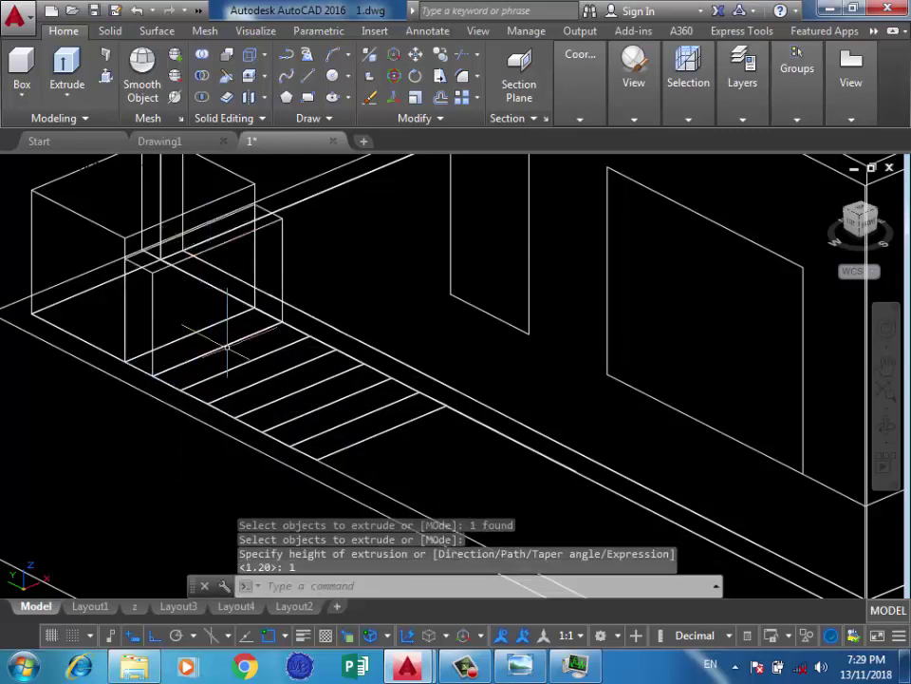
pyautogui.press('Return')
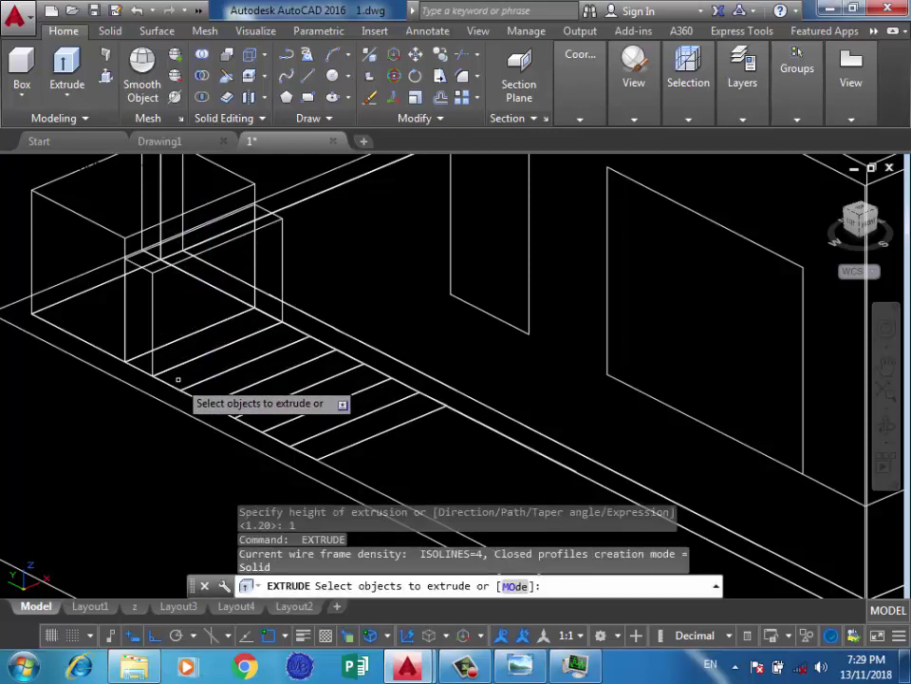
# Extrude the next tread outline 0.8 units high
pyautogui.click(190, 346)
pyautogui.press('Return')
pyautogui.press('Return')
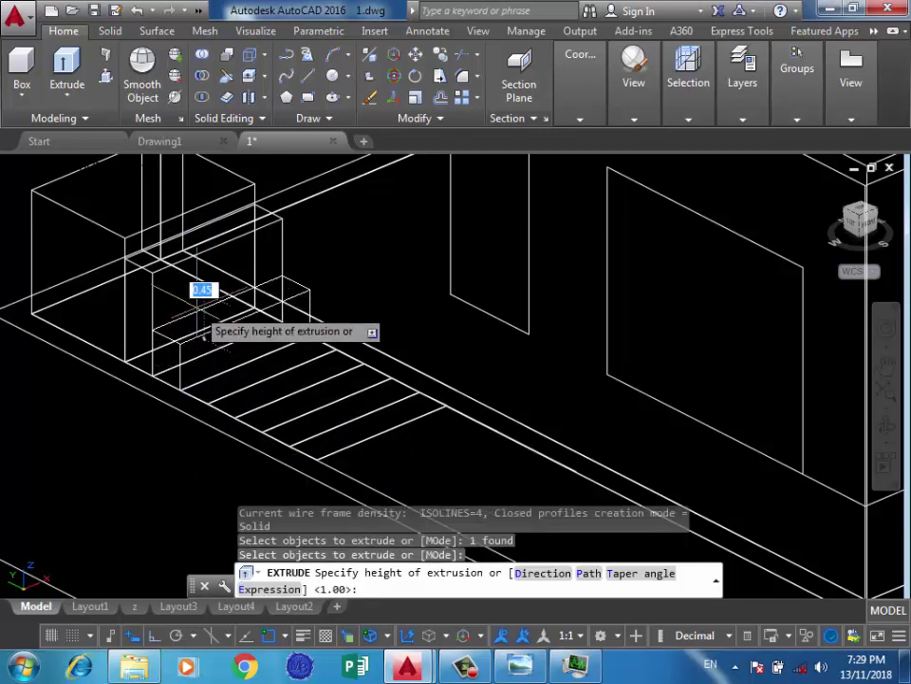
pyautogui.write('0.')
pyautogui.press('Return')
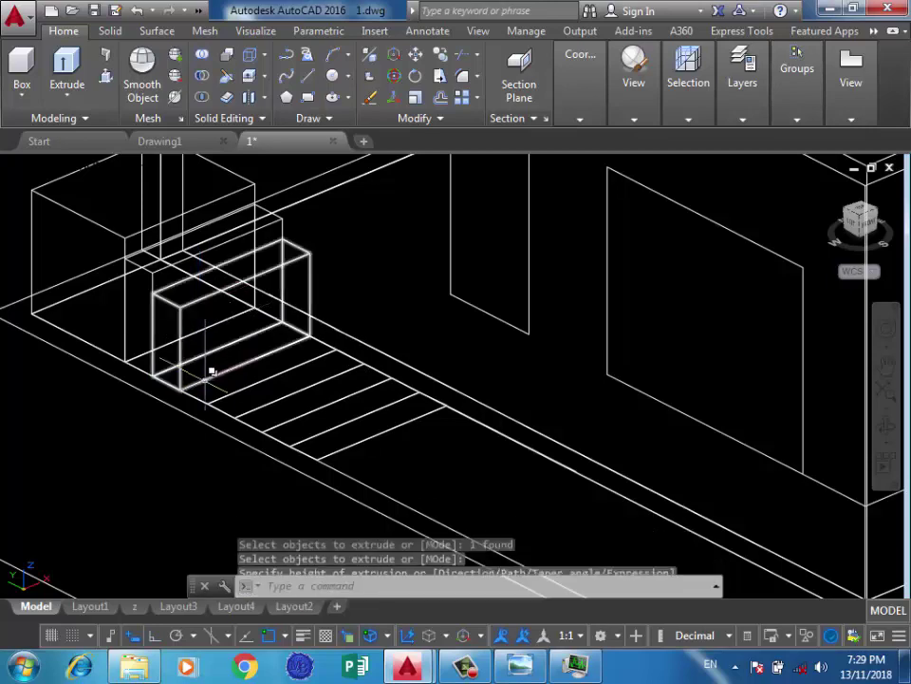
pyautogui.scroll(-2, 204, 315)
pyautogui.scroll(2, 228, 341)
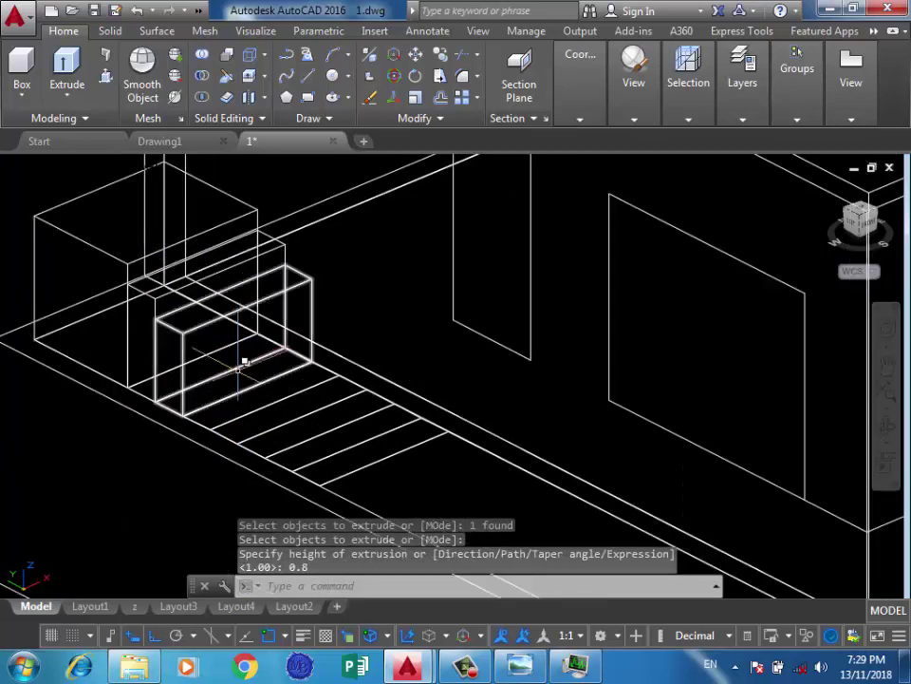
pyautogui.scroll(2, 217, 420)
# Extrude the next two step rectangles 0.6 and 0.4 units high
pyautogui.press('Return')
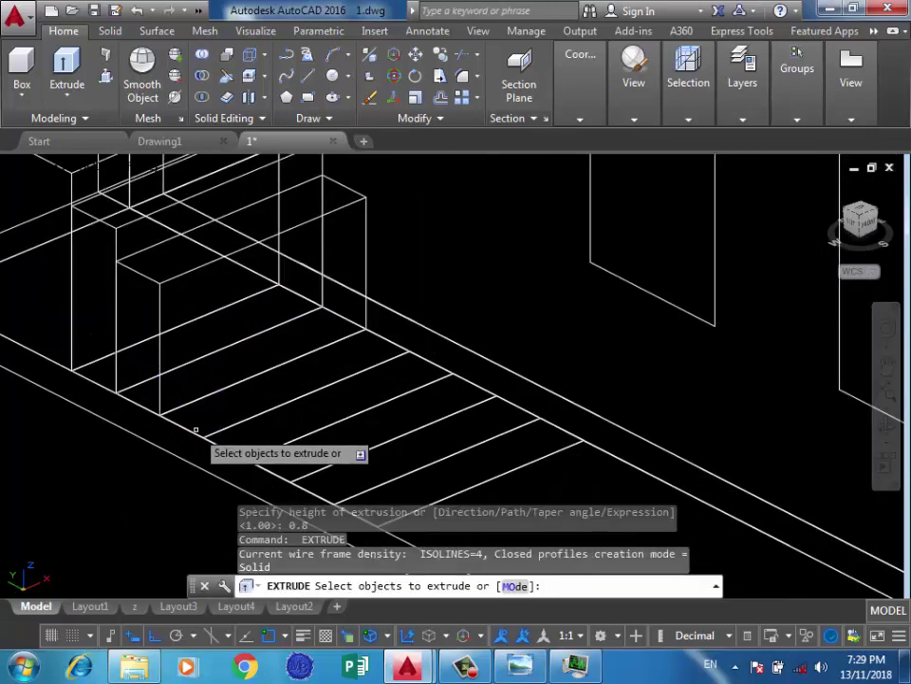
pyautogui.click(212, 408)
pyautogui.press('Return')
pyautogui.press('Return')
pyautogui.write('0.6')
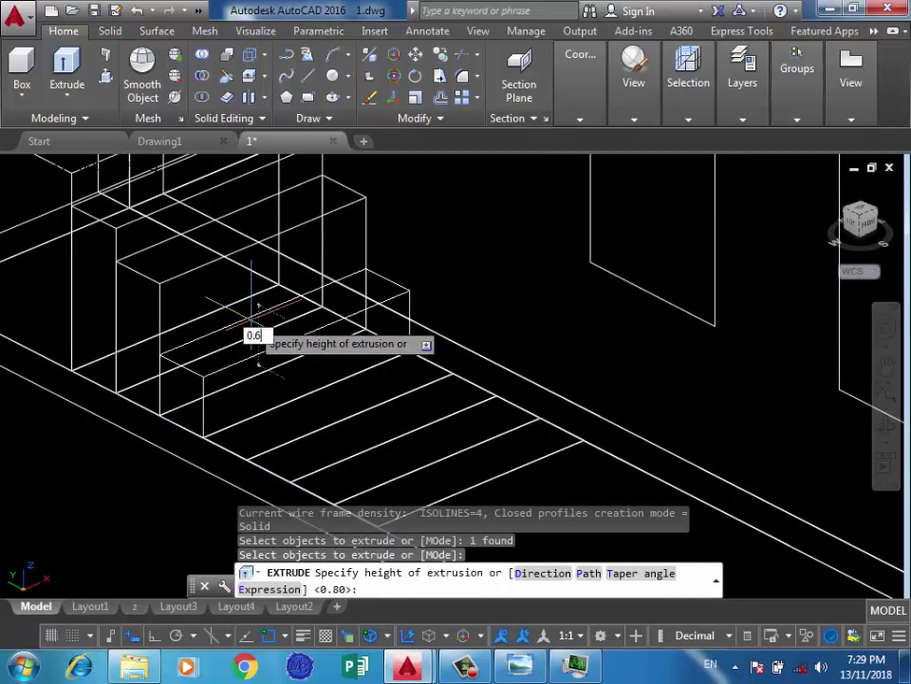
pyautogui.press('Return')
pyautogui.press('Return')
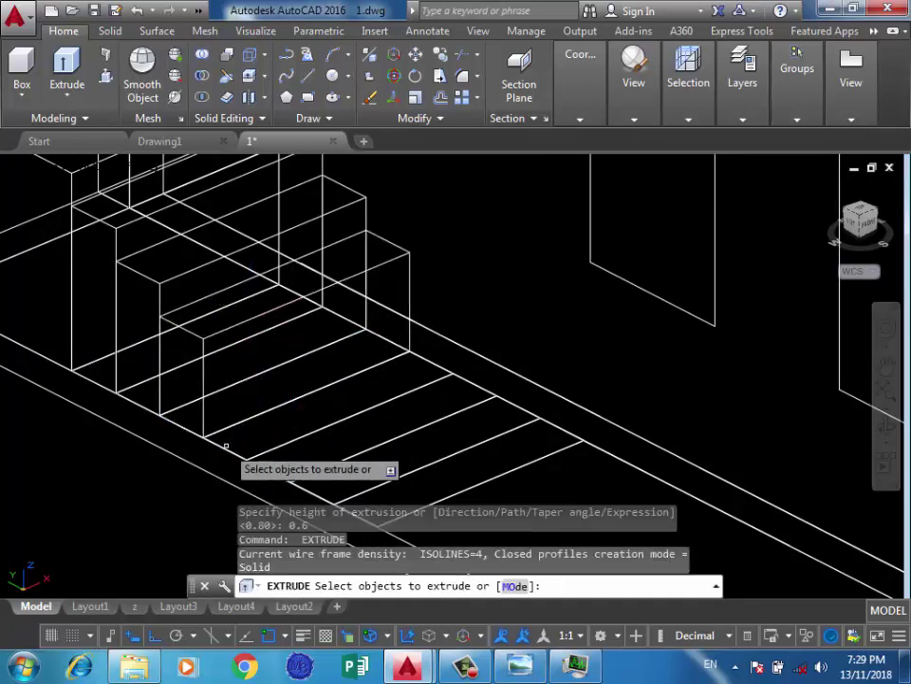
pyautogui.click(271, 424)
pyautogui.press('Return')
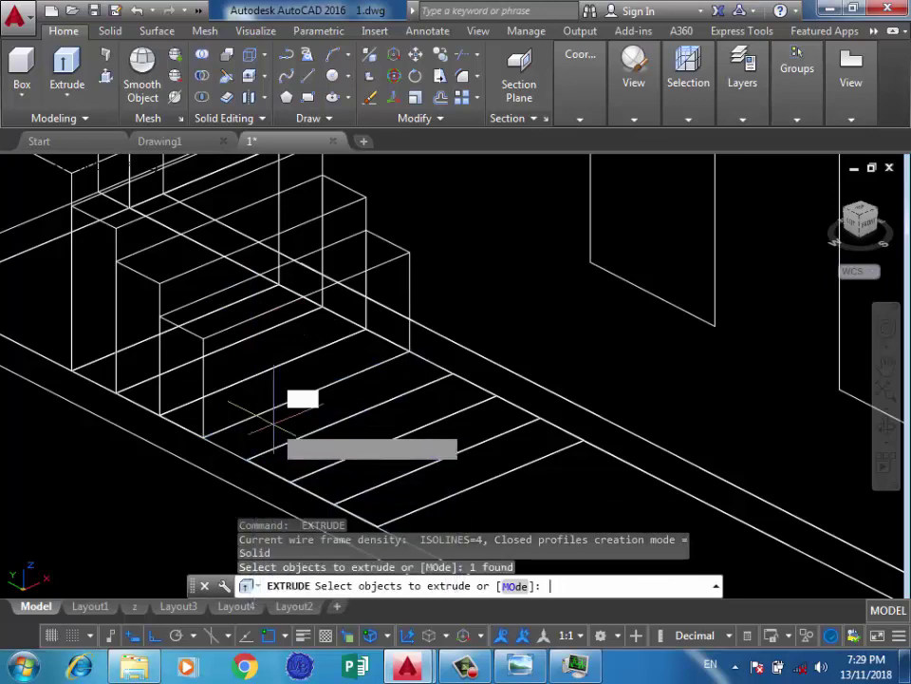
pyautogui.press('Return')
pyautogui.press('Return')
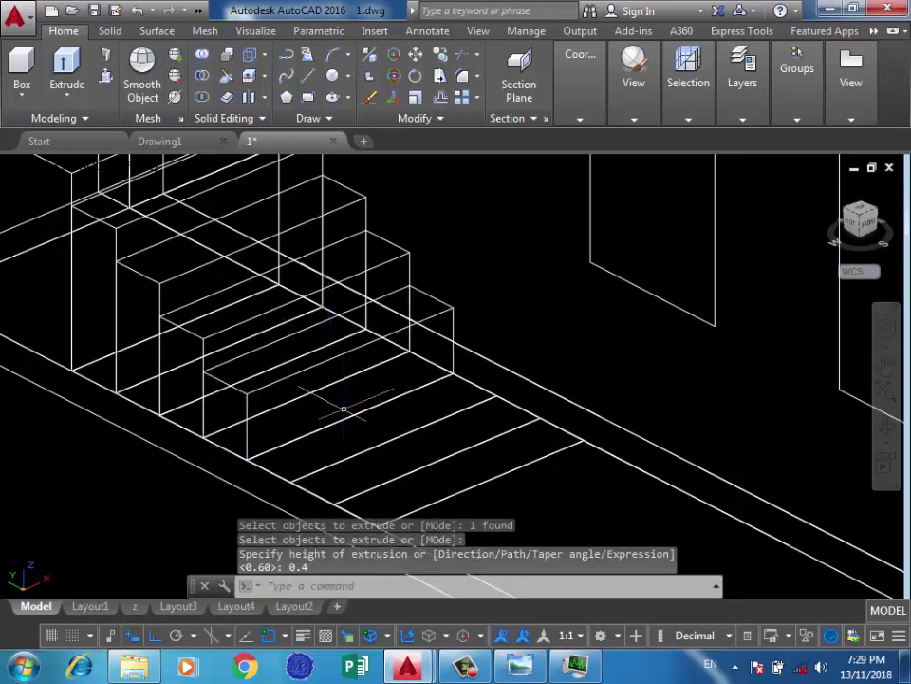
# Extrude the last stair strip 0.2 units high and exit EXTRUDE
pyautogui.press('Return')
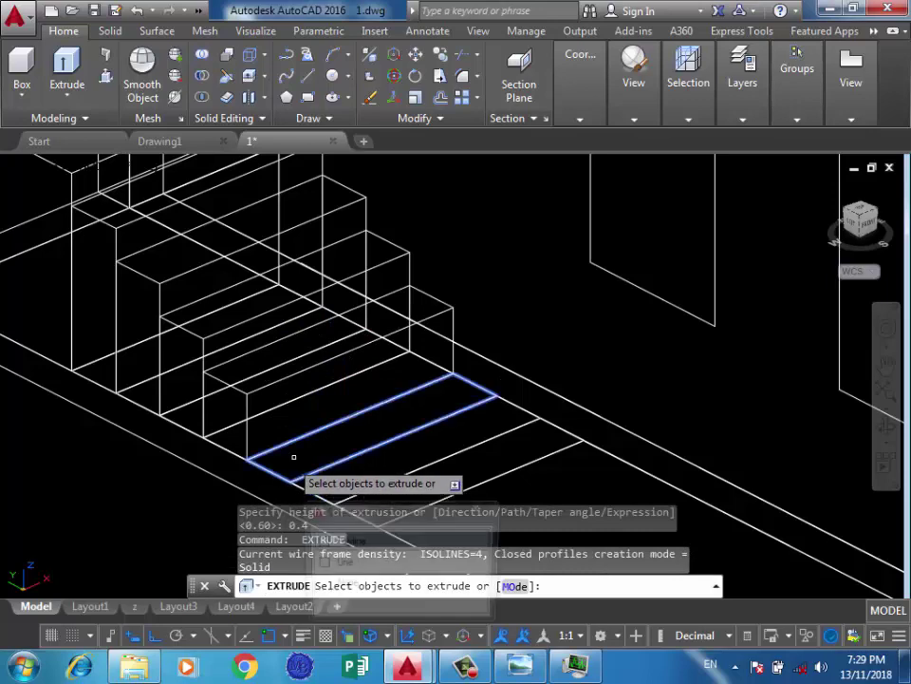
pyautogui.click(302, 452)
pyautogui.press('Return')
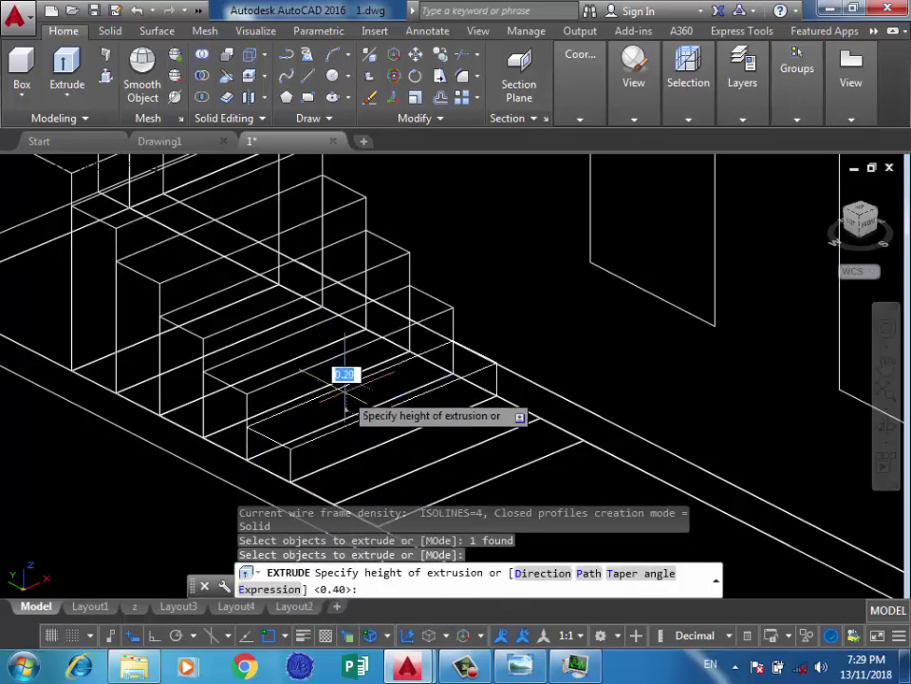
pyautogui.write('0.2')
pyautogui.press('Return')
pyautogui.scroll(-2, 289, 396)
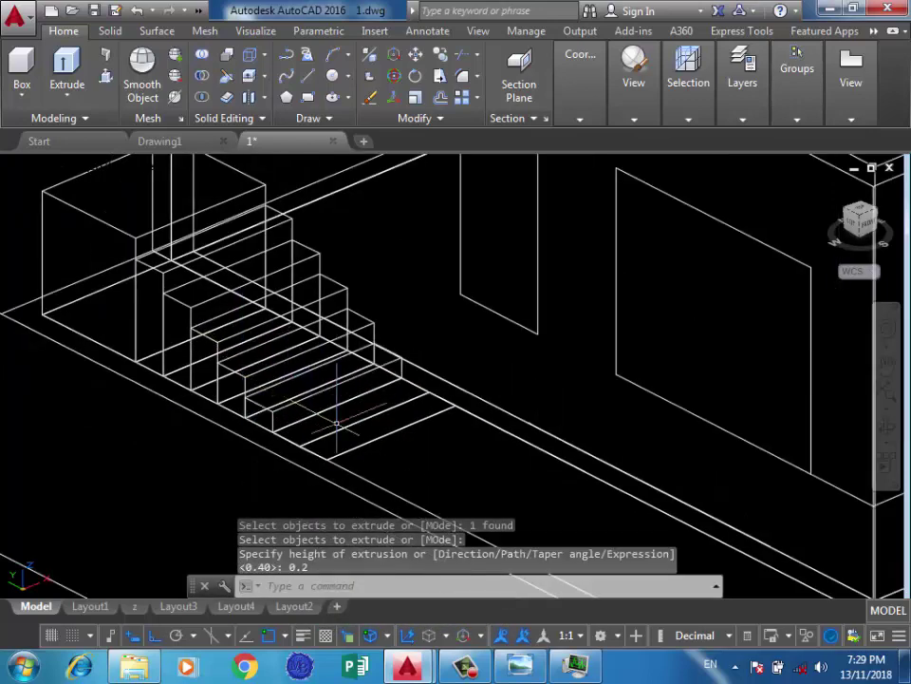
pyautogui.press('Escape')
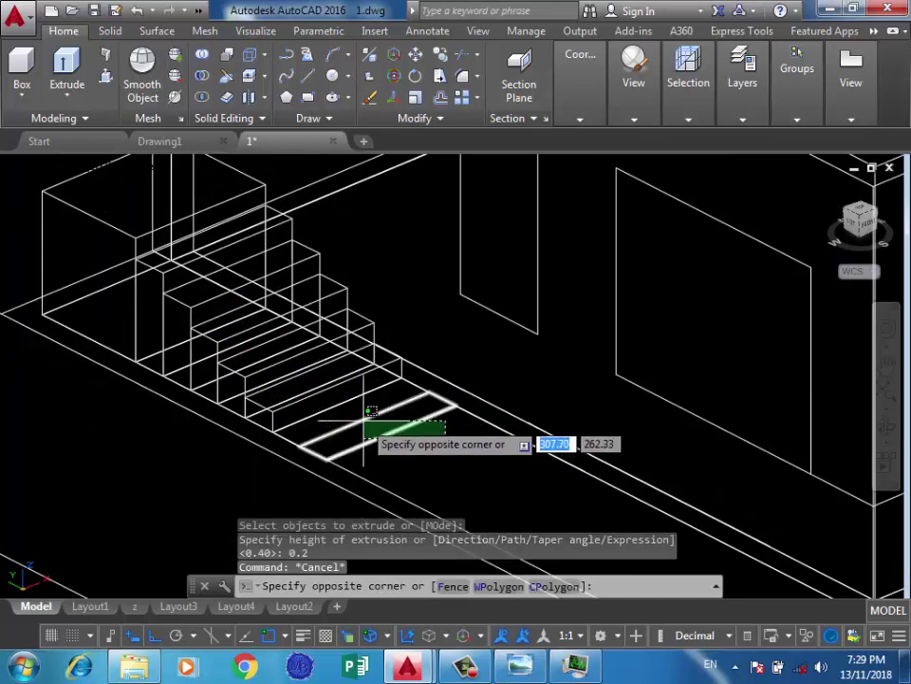
# Delete the leftover strip lines under the stairs
pyautogui.click(370, 429)
pyautogui.press('Delete')
pyautogui.scroll(-3, 265, 444)
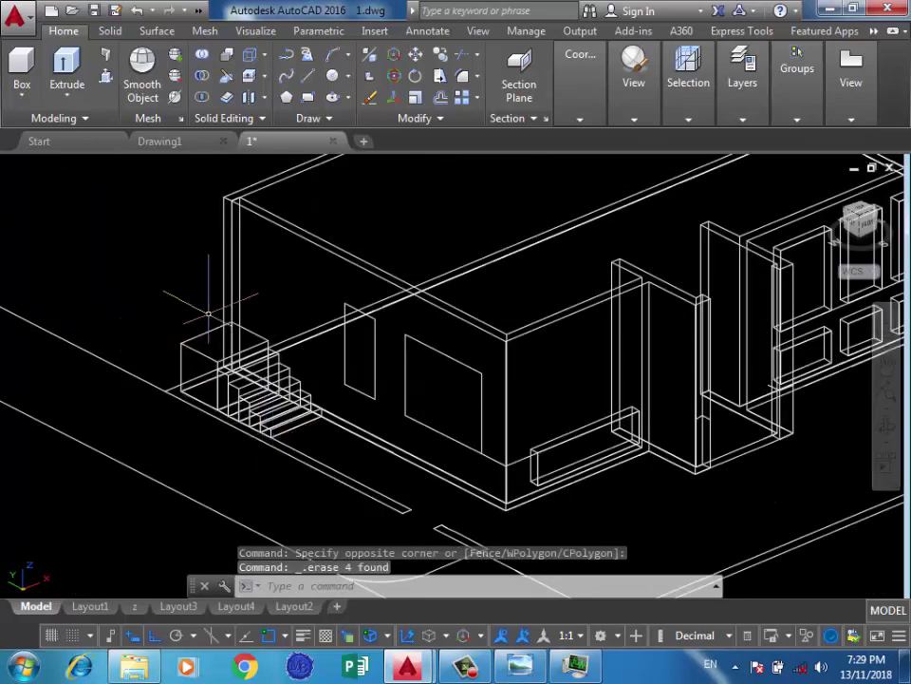
pyautogui.scroll(3, 208, 313)
# Face the stairs and start a line at the top step corner with a 0.1 segment
pyautogui.write('l')
pyautogui.press('Return')
pyautogui.scroll(1, 224, 377)
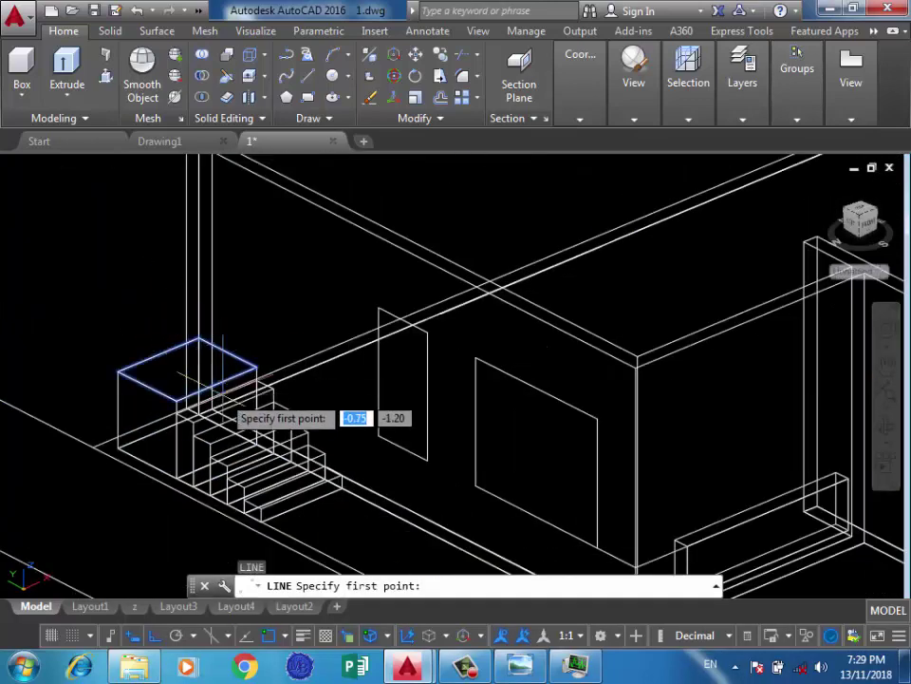
pyautogui.keyDown('shift'); pyautogui.moveTo(224, 379); pyautogui.dragTo(203, 417, button='middle'); pyautogui.keyUp('shift')
pyautogui.scroll(5, 245, 424)
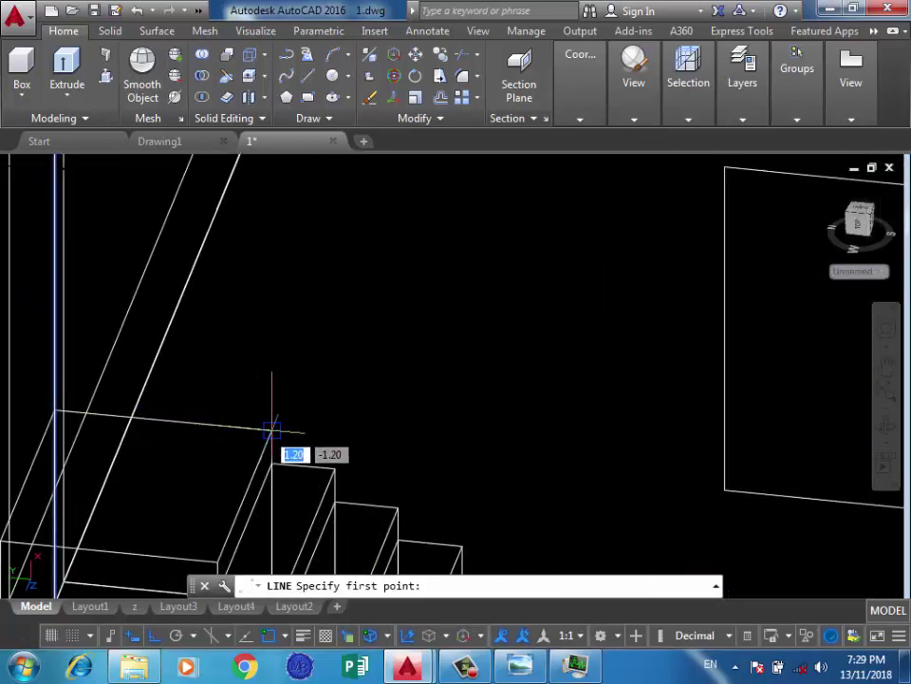
pyautogui.click(271, 432)
pyautogui.write('0.1')
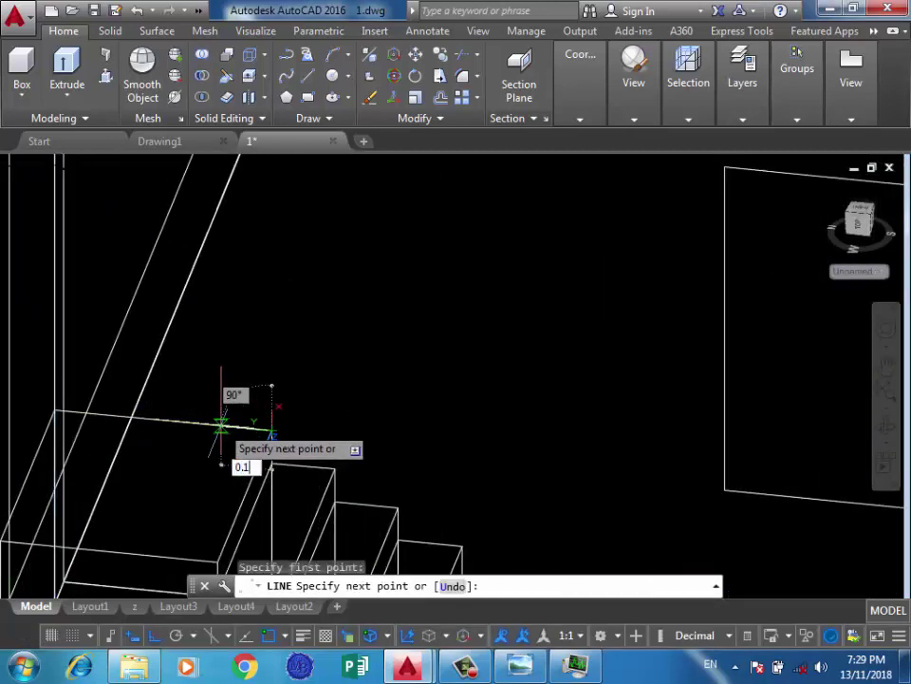
pyautogui.press('Return')
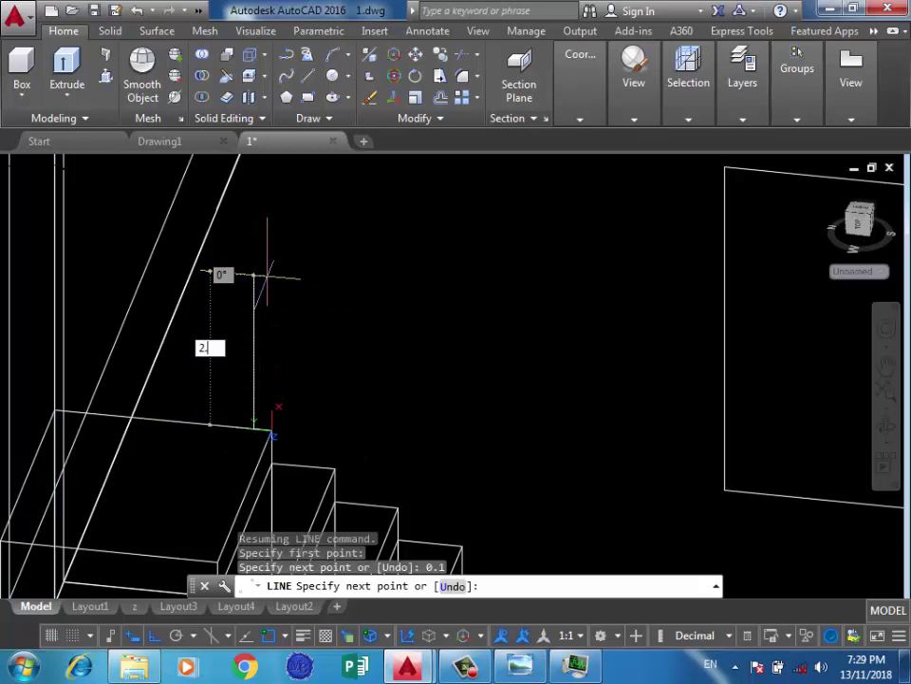
# Continue the outline with 2.2 and 1-unit segments, snapping to the existing endpoint
pyautogui.write('2.2')
pyautogui.press('Return')
pyautogui.scroll(-3, 274, 418)
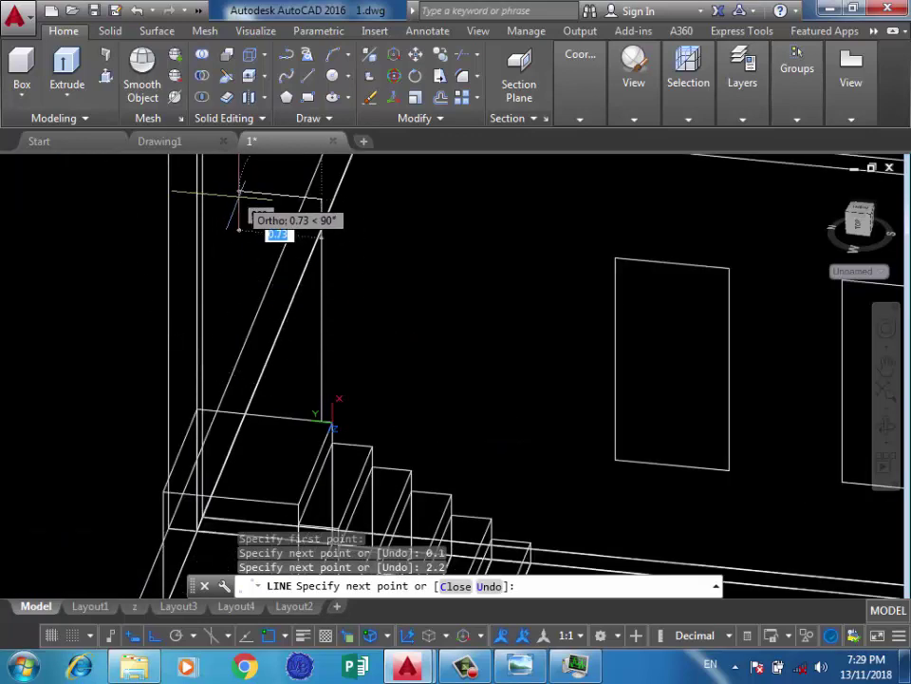
pyautogui.press('Return')
pyautogui.scroll(3, 226, 422)
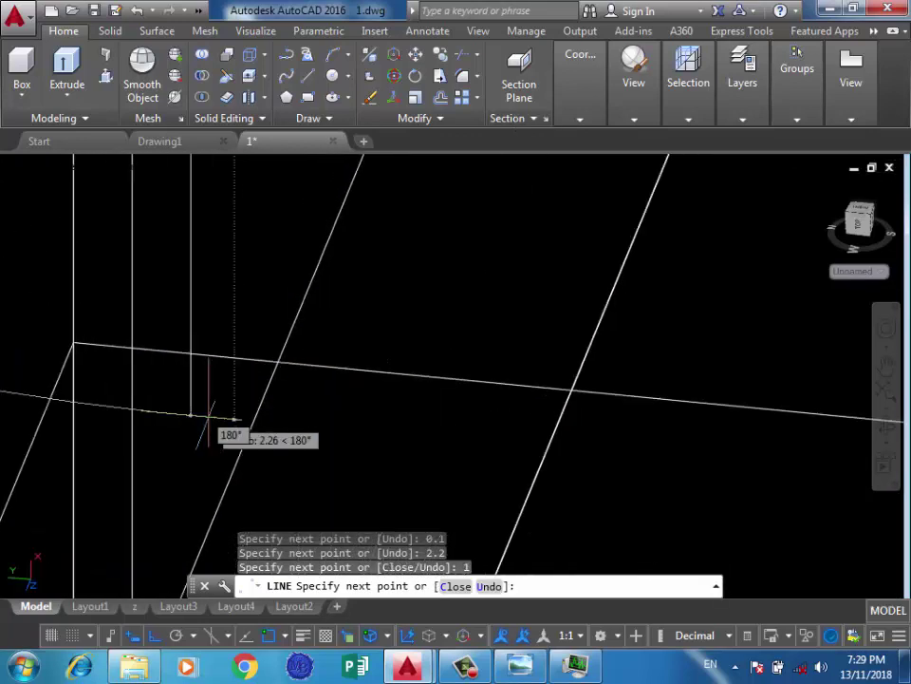
pyautogui.scroll(-3, 189, 353)
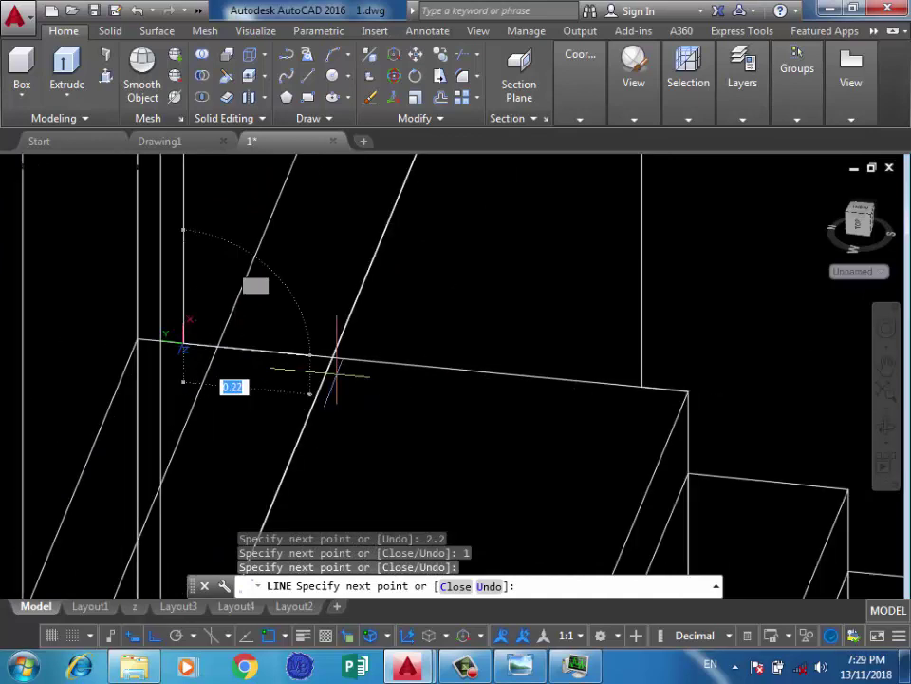
pyautogui.click(640, 387)
pyautogui.scroll(-3, 465, 408)
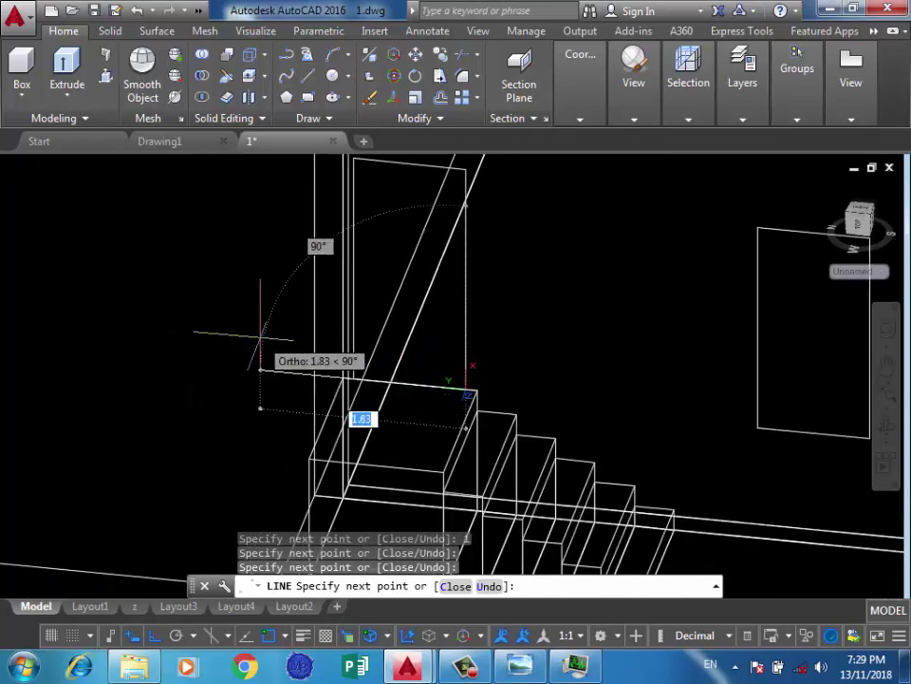
pyautogui.press('Escape')
pyautogui.scroll(-3, 170, 241)
# Press-pull the first two window outlines through the wall
pyautogui.click(105, 54)
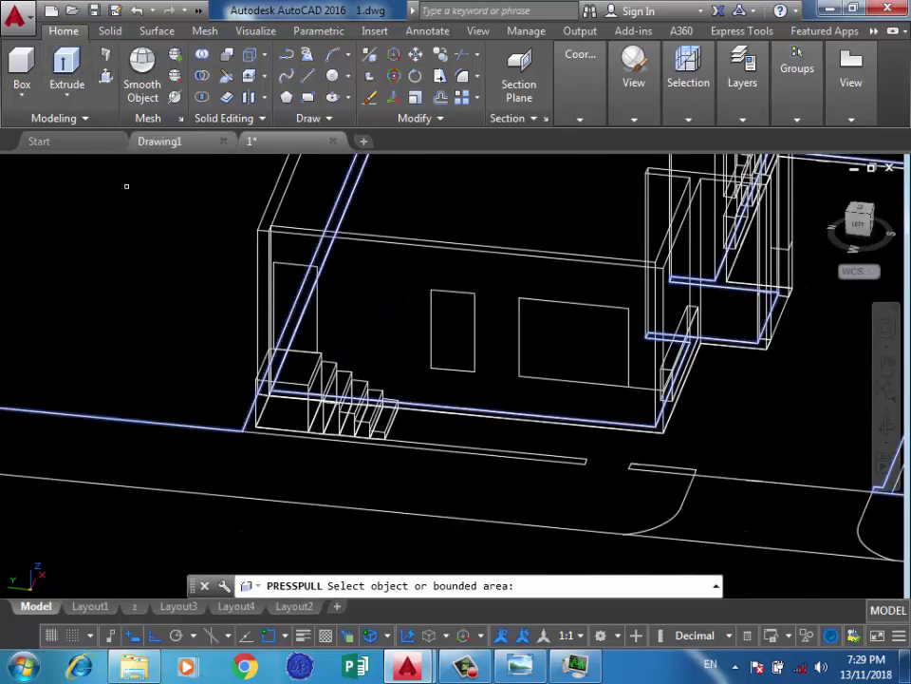
pyautogui.click(573, 321)
pyautogui.scroll(5, 575, 269)
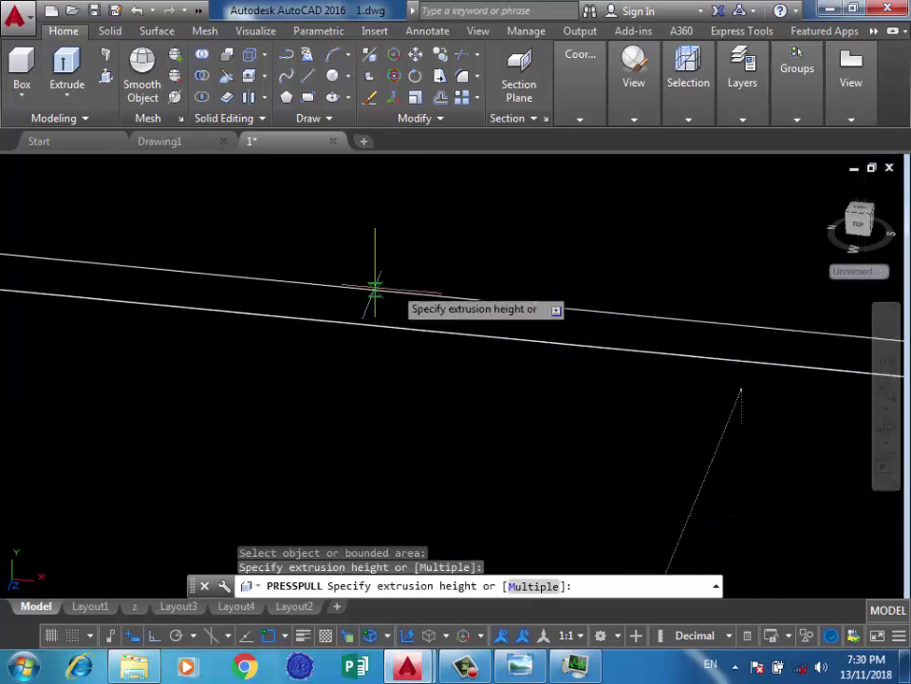
pyautogui.click(365, 296)
pyautogui.scroll(-2, 435, 307)
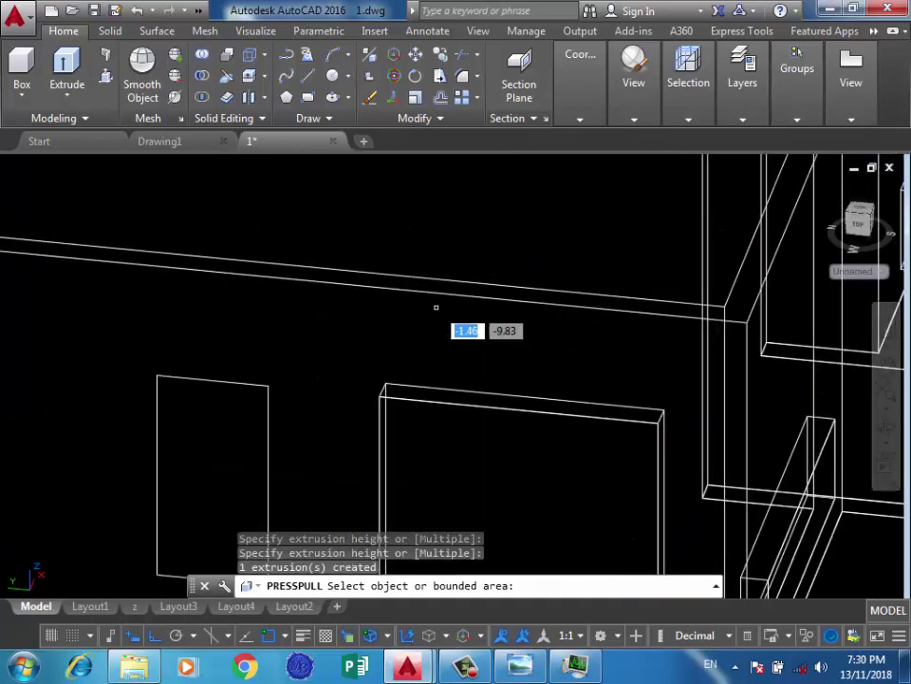
pyautogui.click(213, 441)
pyautogui.click(300, 269)
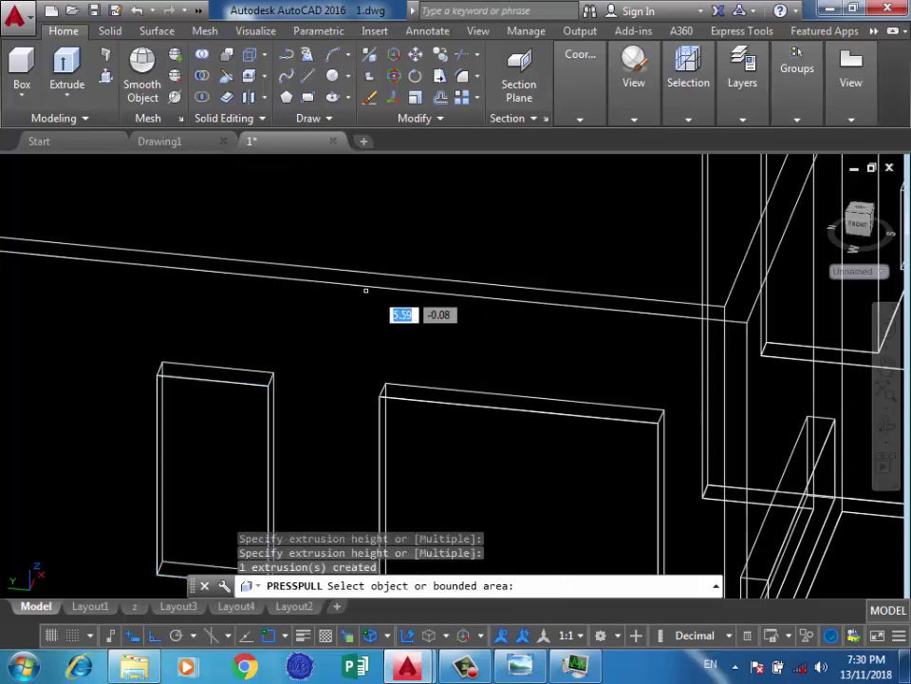
# Cut the next window outline through the wall with press-pull
pyautogui.scroll(-3, 143, 315)
pyautogui.scroll(4, 199, 312)
pyautogui.click(199, 311)
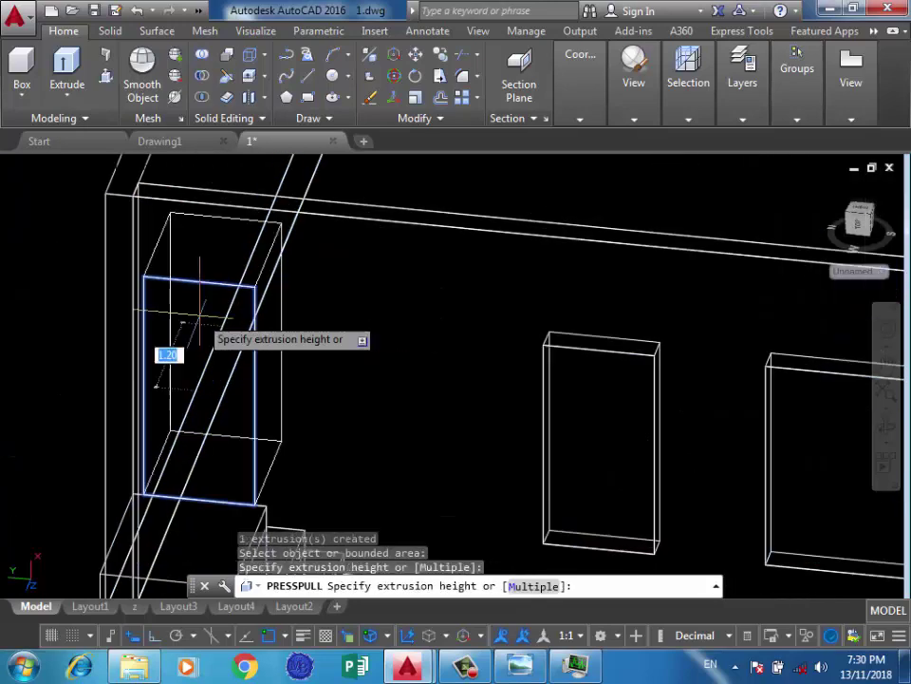
pyautogui.click(209, 181)
pyautogui.press('Escape')
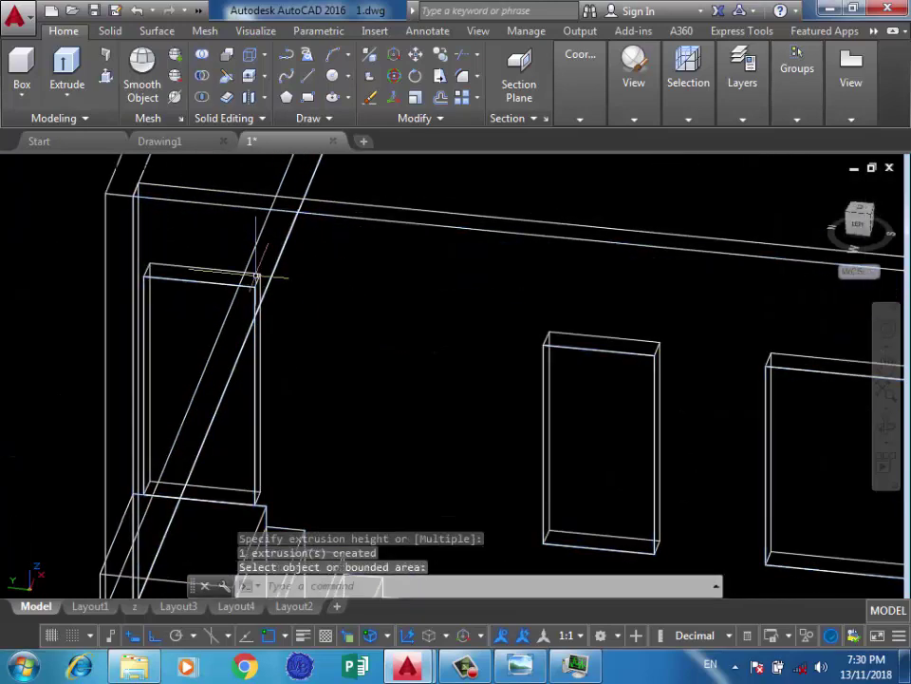
pyautogui.write('l')
pyautogui.press('Return')
# Start the outline at the window corner with two 0.3 segments
pyautogui.click(254, 285)
pyautogui.write('0.')
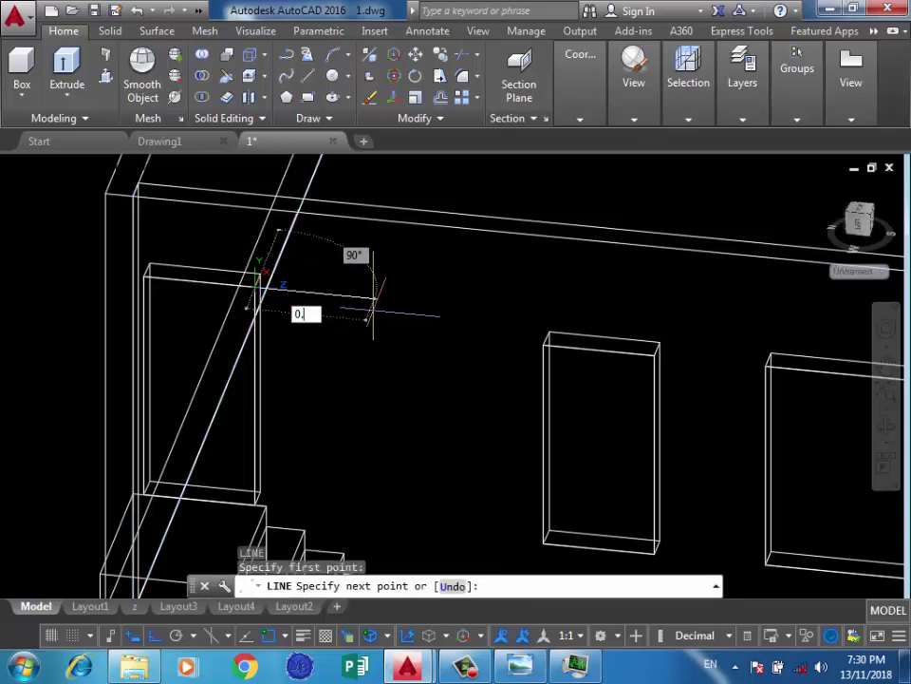
pyautogui.write('3')
pyautogui.press('Return')
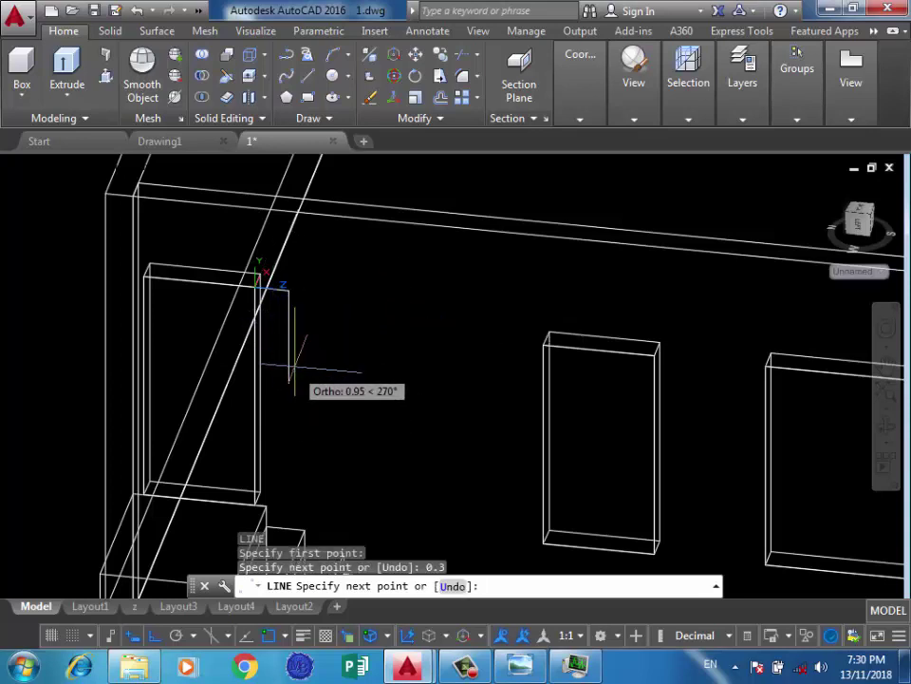
pyautogui.scroll(4, 270, 271)
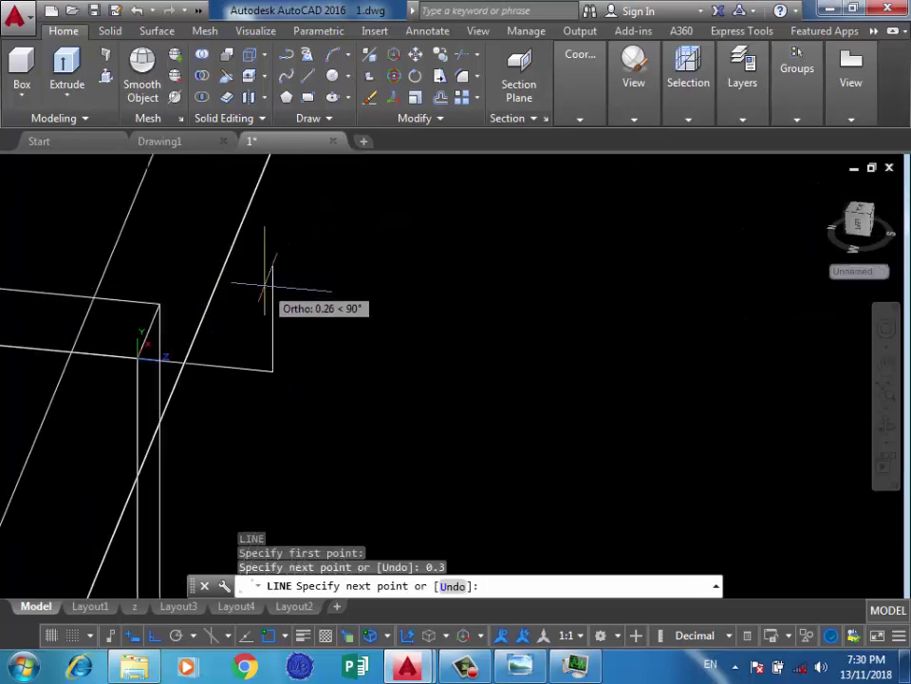
pyautogui.write('0.3')
pyautogui.press('Return')
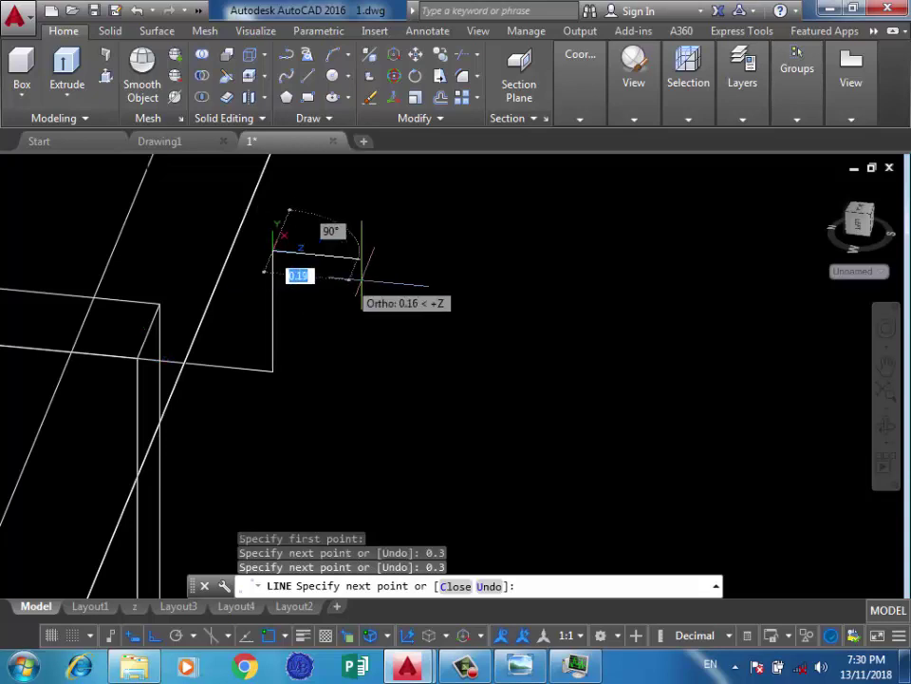
pyautogui.scroll(-3, 475, 271)
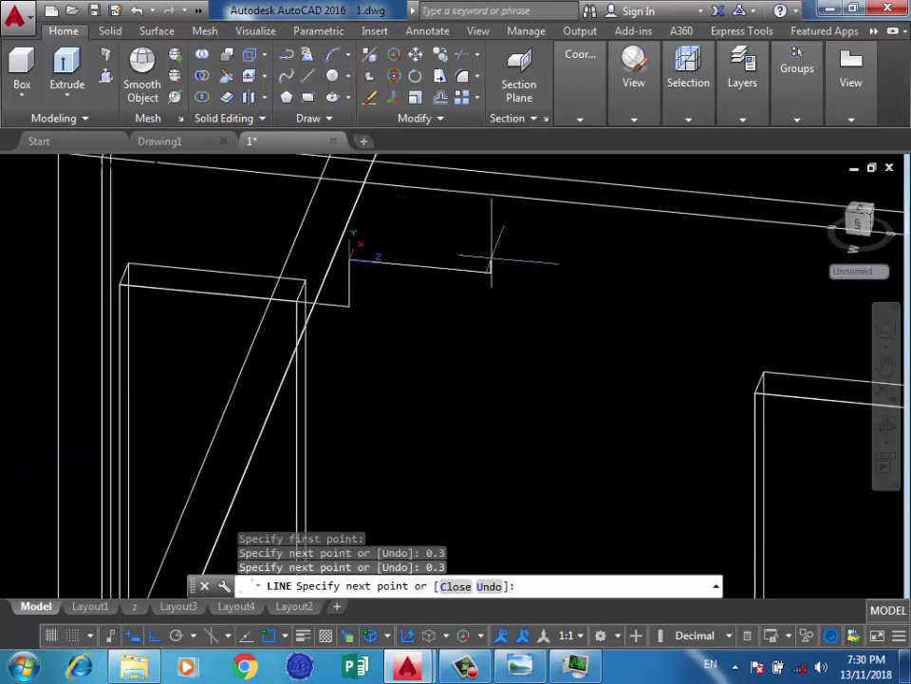
# Add the 0.8 sides and close the rectangular outline on the wall
pyautogui.write('0.8')
pyautogui.press('Return')
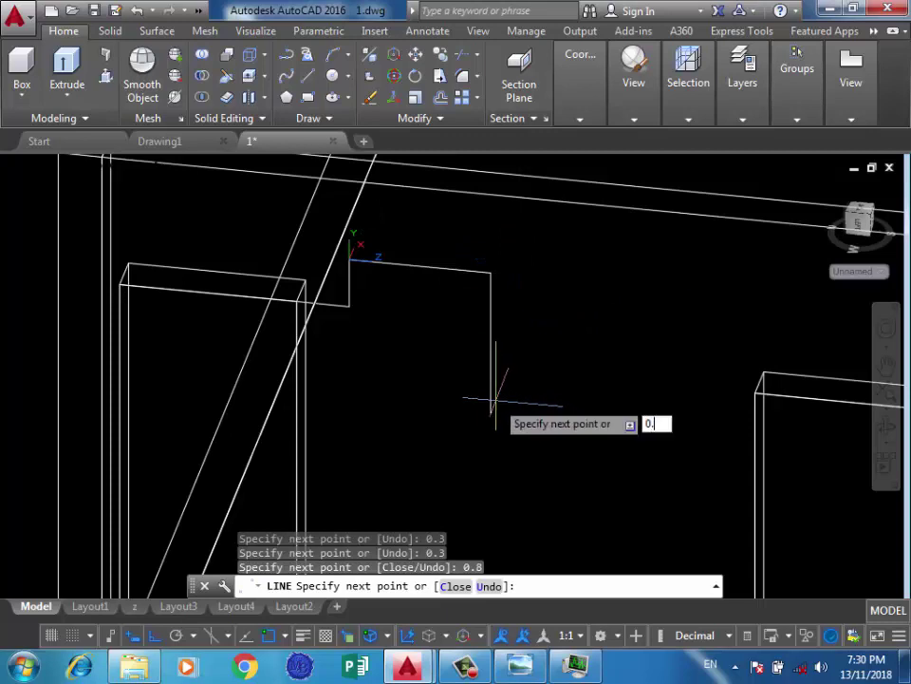
pyautogui.write('8')
pyautogui.press('Return')
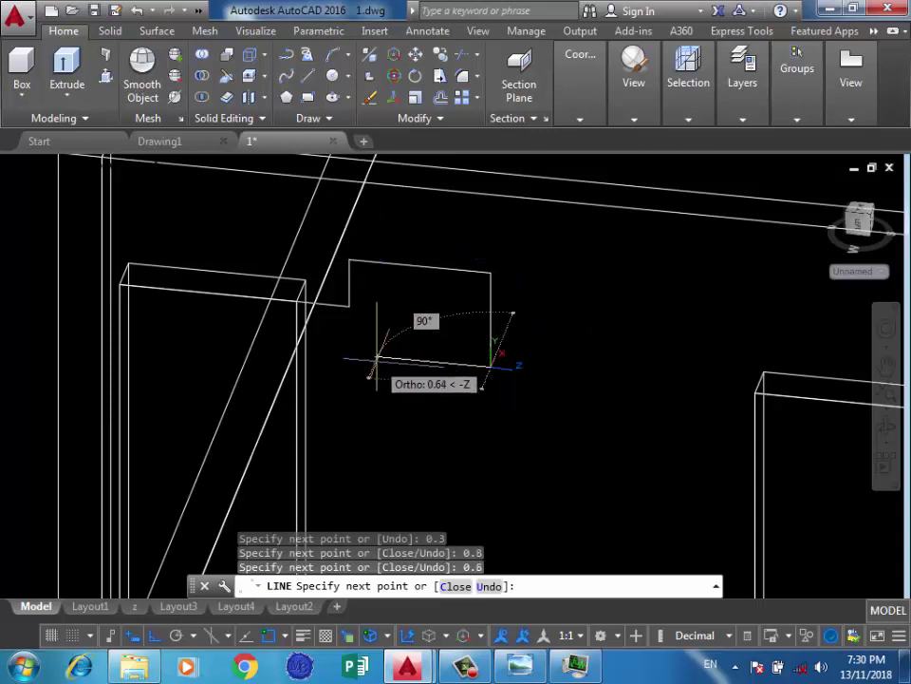
pyautogui.write('0.8')
pyautogui.press('Return')
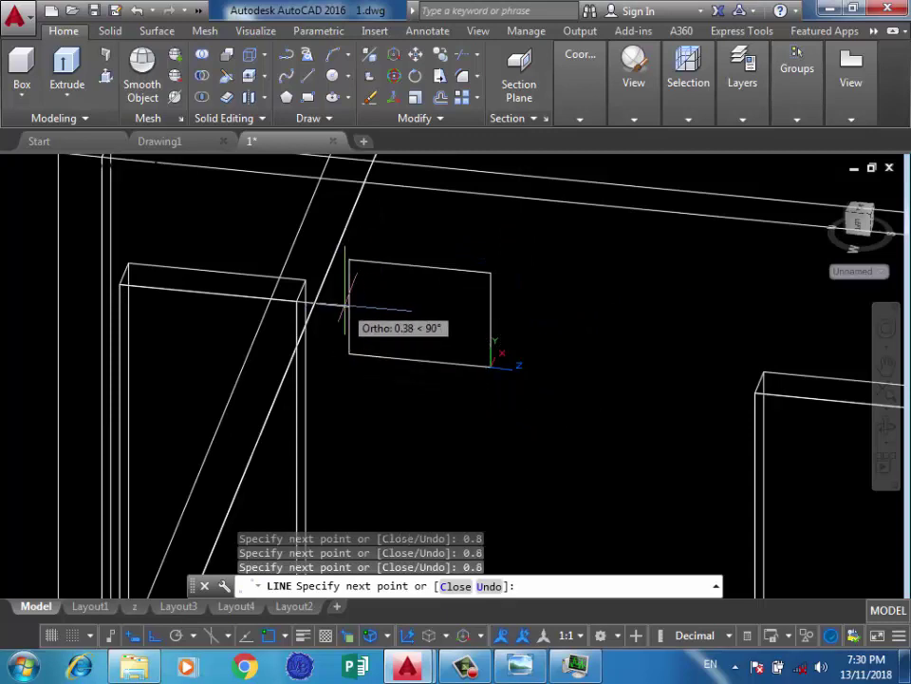
pyautogui.click(351, 256)
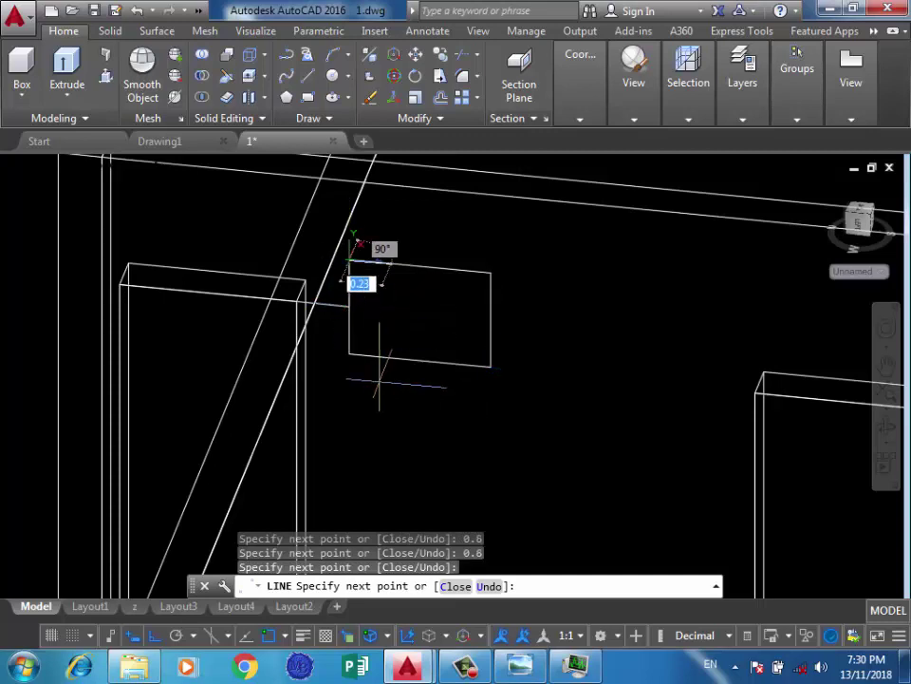
pyautogui.press('Return')
# Press-pull the wall rectangle into a shallow boxed ledge
pyautogui.keyDown('shift'); pyautogui.moveTo(133, 176); pyautogui.dragTo(340, 387, button='middle'); pyautogui.keyUp('shift')
pyautogui.hotkey('ctrl', 'shift', 'e')
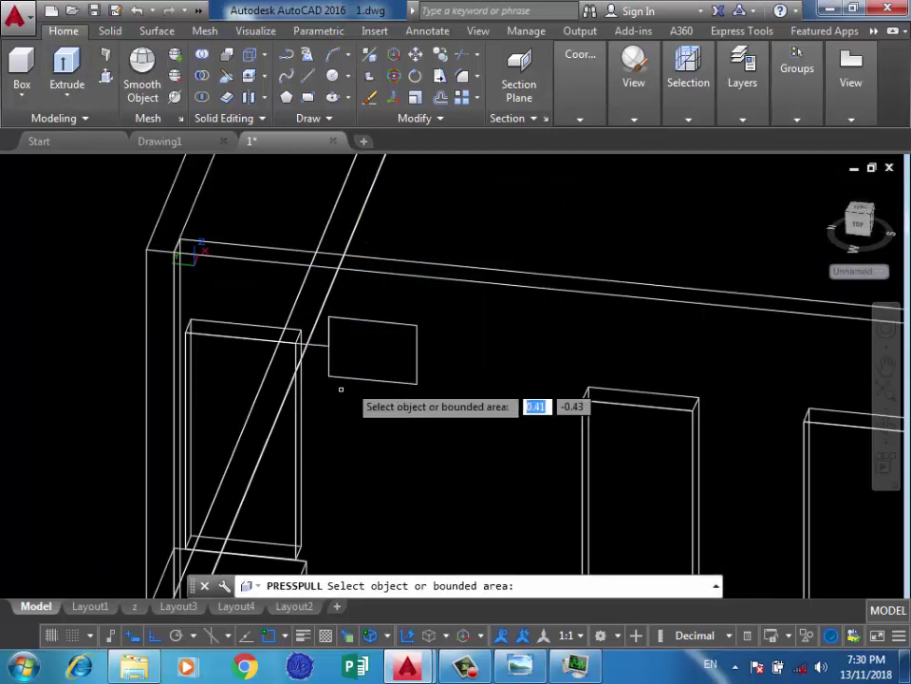
pyautogui.click(385, 352)
pyautogui.click(493, 268)
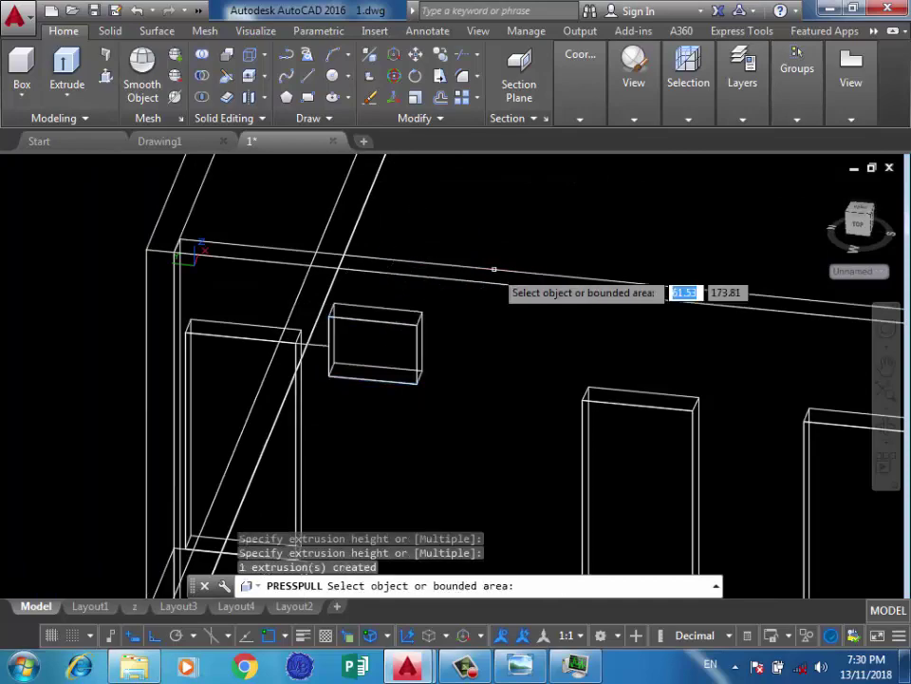
# Orbit and zoom in on another corner of the wall
pyautogui.scroll(-3, 54, 344)
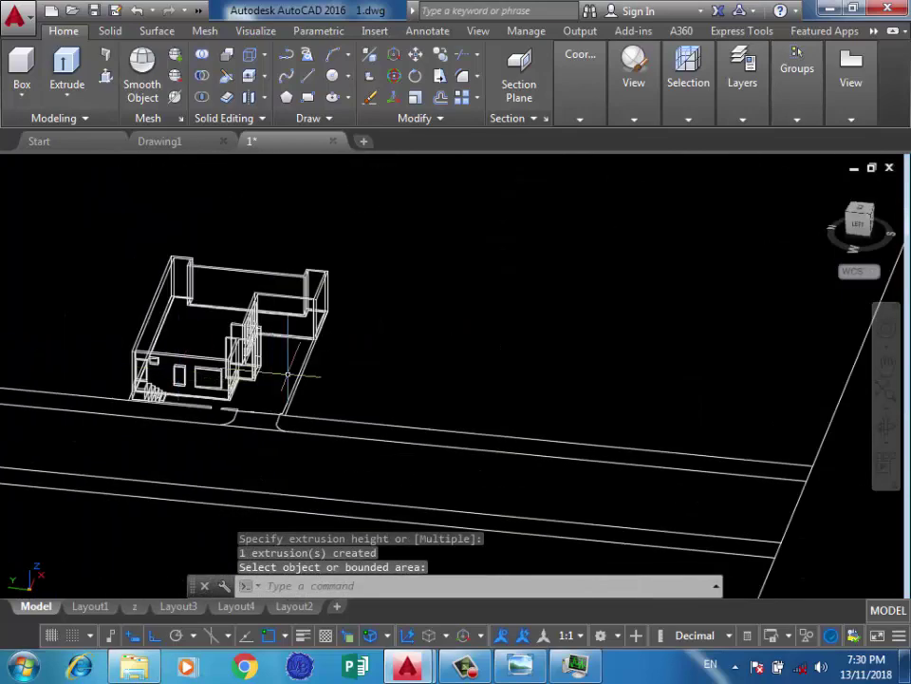
pyautogui.scroll(5, 301, 346)
pyautogui.moveTo(301, 346)
pyautogui.keyDown('shift'); pyautogui.mouseDown(button='middle')
pyautogui.moveTo(346, 345)
pyautogui.moveTo(436, 370)
pyautogui.mouseUp(button='middle'); pyautogui.keyUp('shift')
pyautogui.scroll(1, 295, 380)
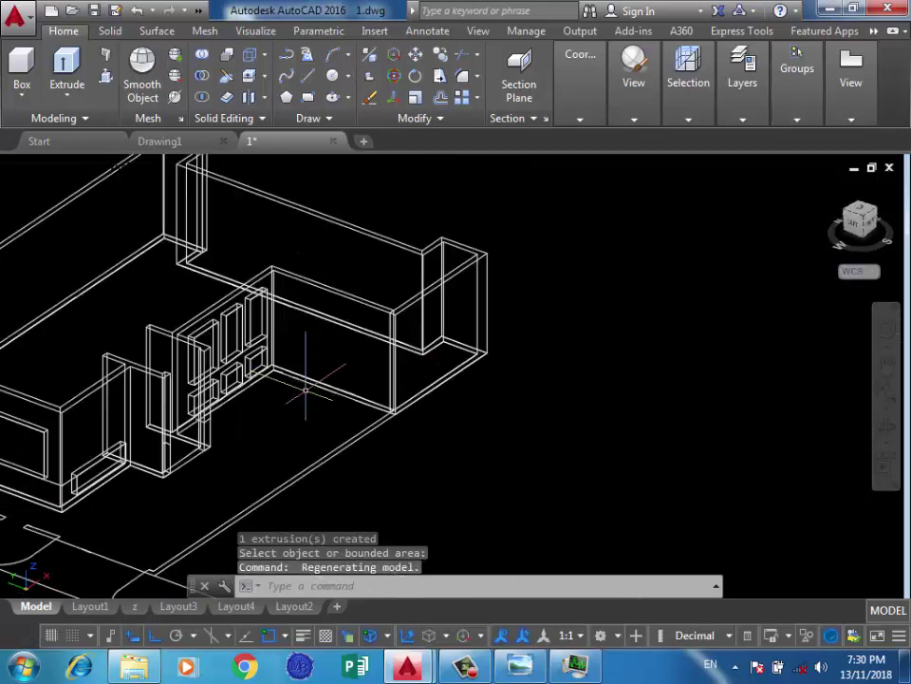
pyautogui.scroll(2, 404, 389)
pyautogui.scroll(4, 399, 273)
pyautogui.scroll(-1, 381, 310)
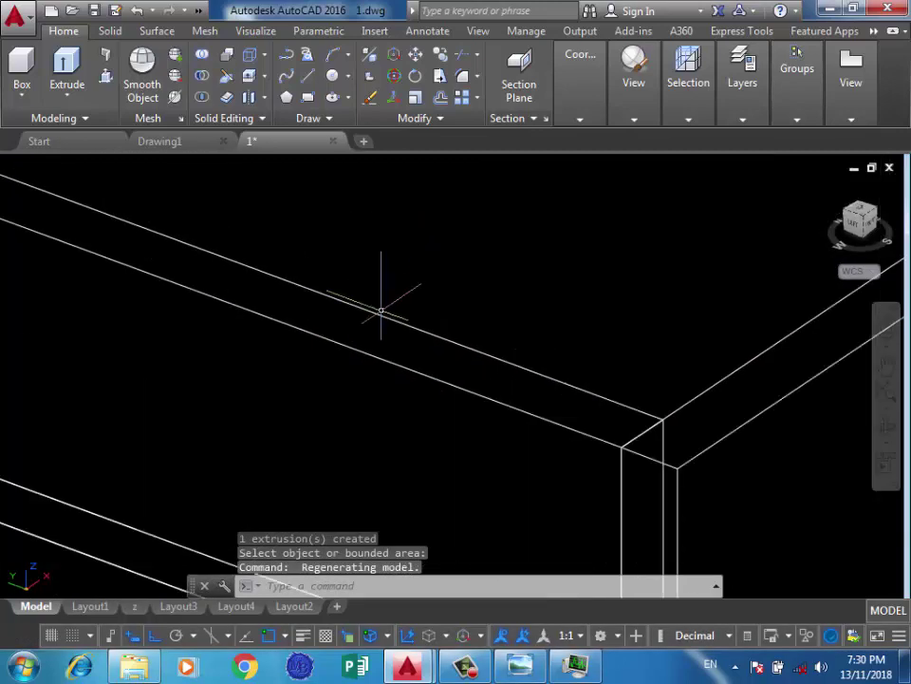
pyautogui.scroll(-2, 329, 300)
pyautogui.write('L')
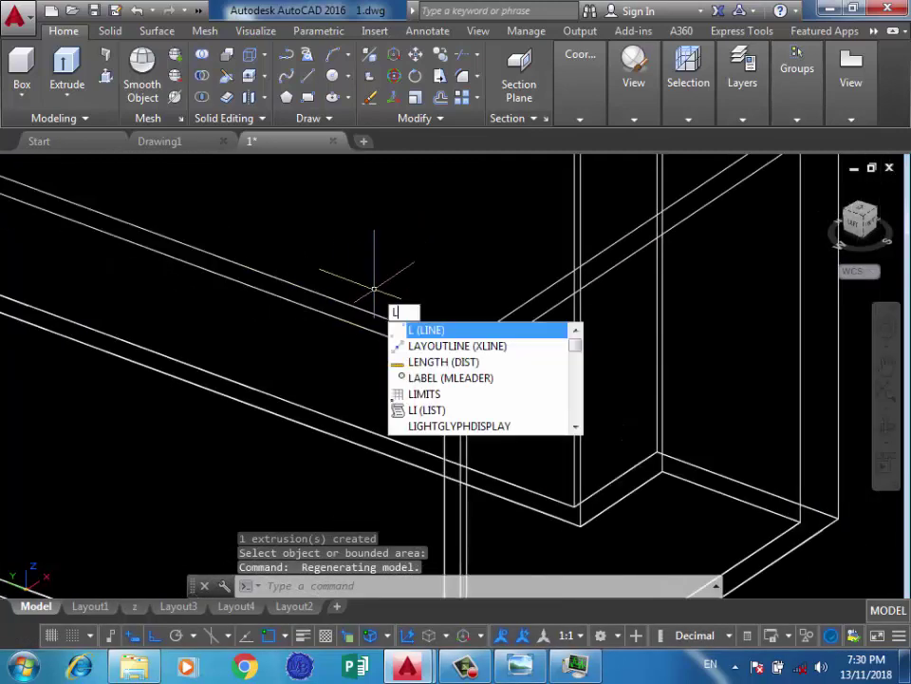
# Draw a 1.25-long line from the wall corner and a short segment across the top
pyautogui.press('Return')
pyautogui.click(465, 359)
pyautogui.write('1.25')
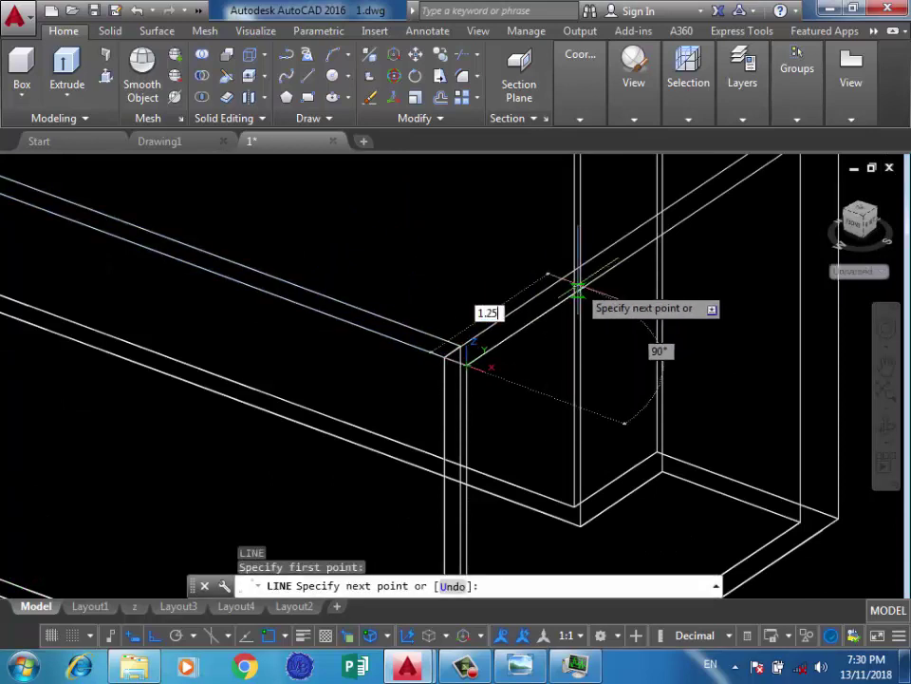
pyautogui.press('Return')
pyautogui.scroll(-2, 525, 350)
pyautogui.scroll(2, 525, 305)
pyautogui.scroll(2, 472, 464)
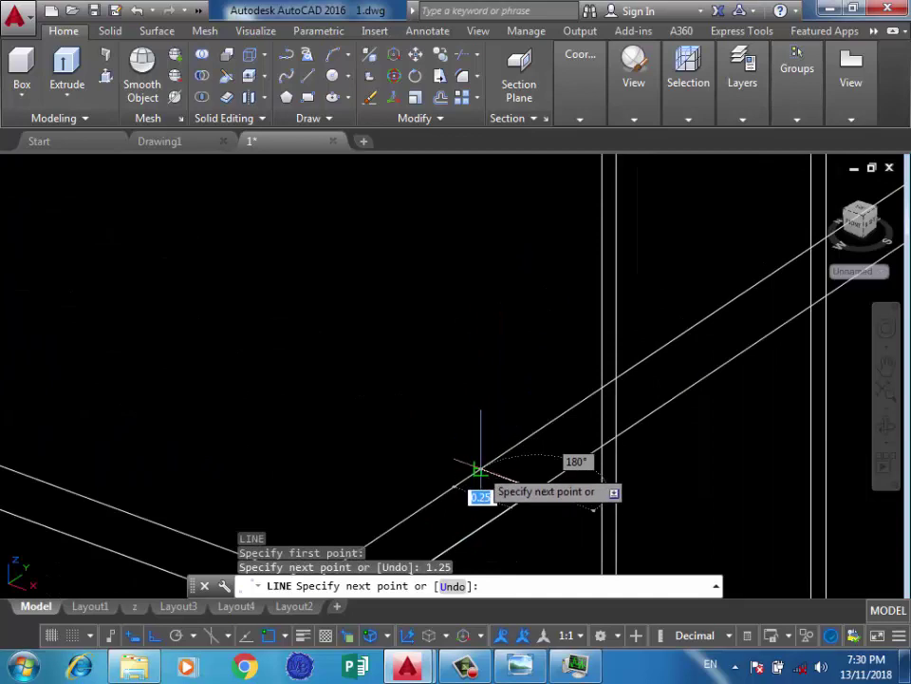
pyautogui.click(480, 469)
pyautogui.press('Return')
pyautogui.scroll(-2, 464, 305)
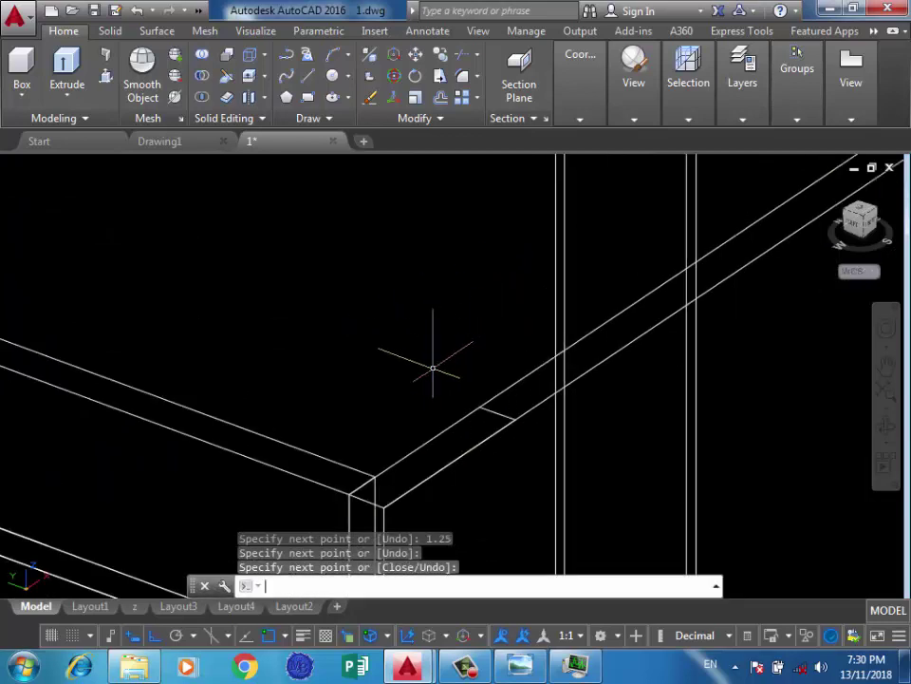
# Draw a 1.2-long line along the wall top to close the rectangle
pyautogui.press('Return')
pyautogui.click(375, 477)
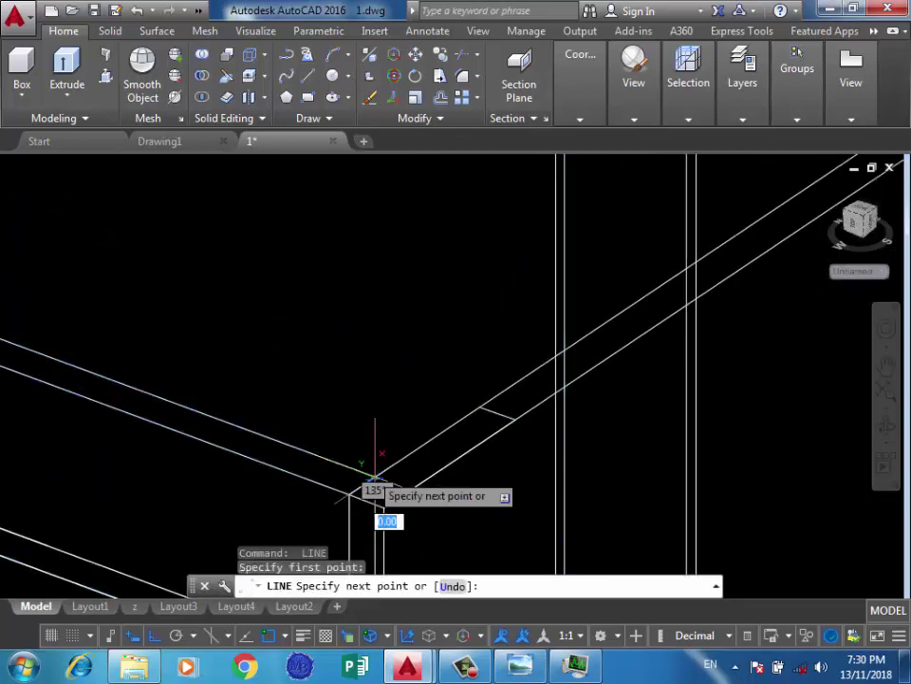
pyautogui.write('.2')
pyautogui.press('Return')
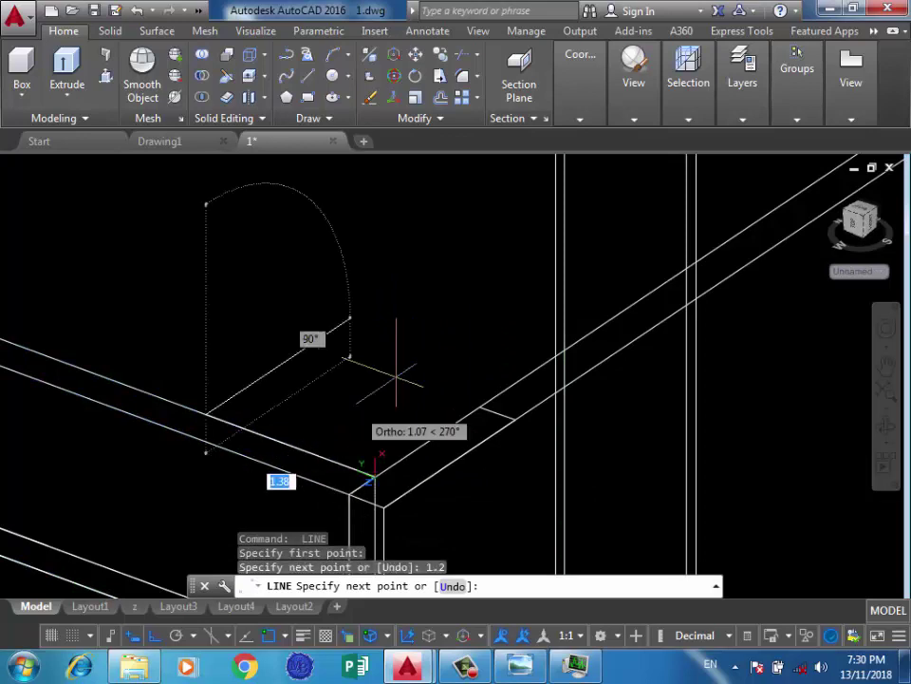
pyautogui.scroll(3, 285, 427)
pyautogui.scroll(-1, 264, 429)
pyautogui.click(253, 406)
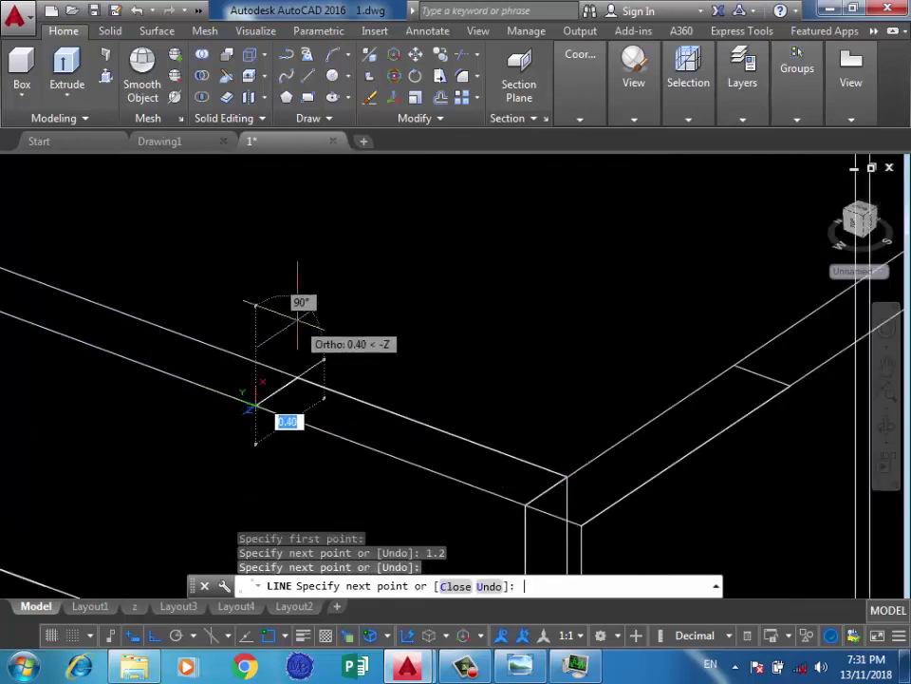
pyautogui.press('Return')
pyautogui.scroll(2, 416, 301)
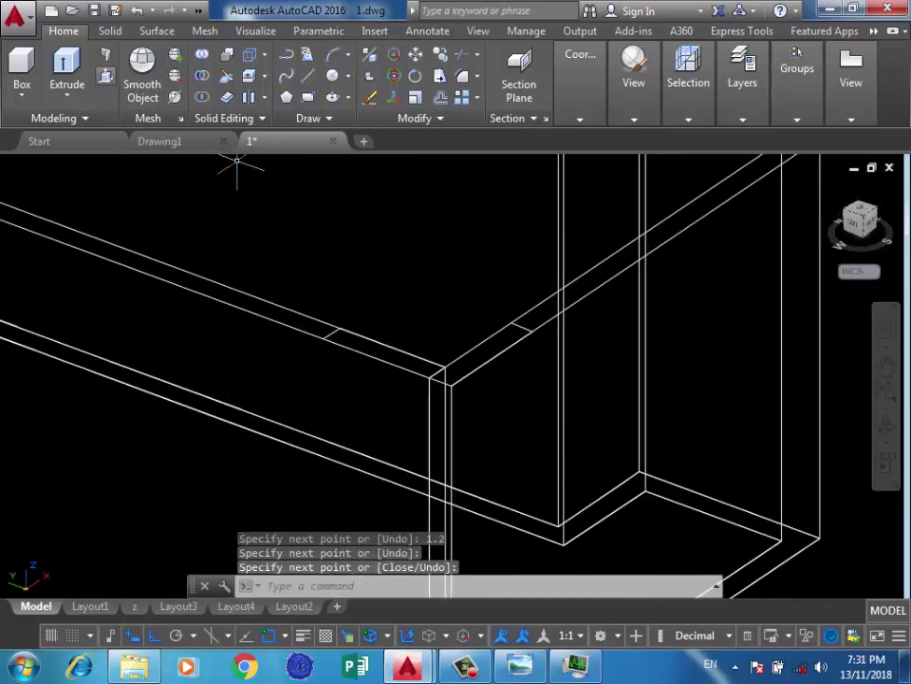
# Press-pull both bounded areas 3 units down into the wall
pyautogui.hotkey('ctrl', 'shift', 'e')
pyautogui.click(343, 342)
pyautogui.write('3')
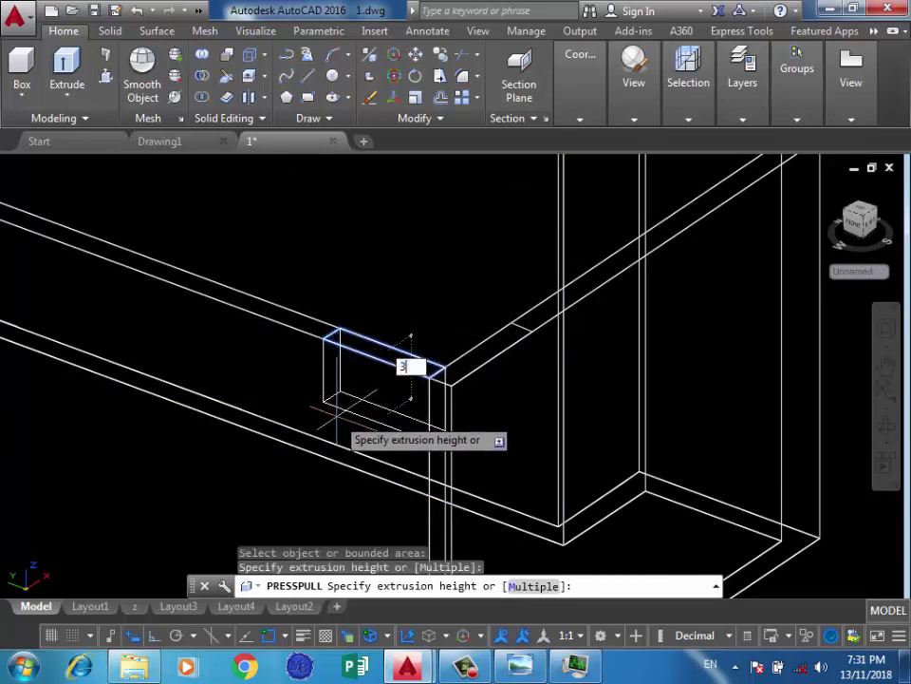
pyautogui.press('Return')
pyautogui.click(454, 380)
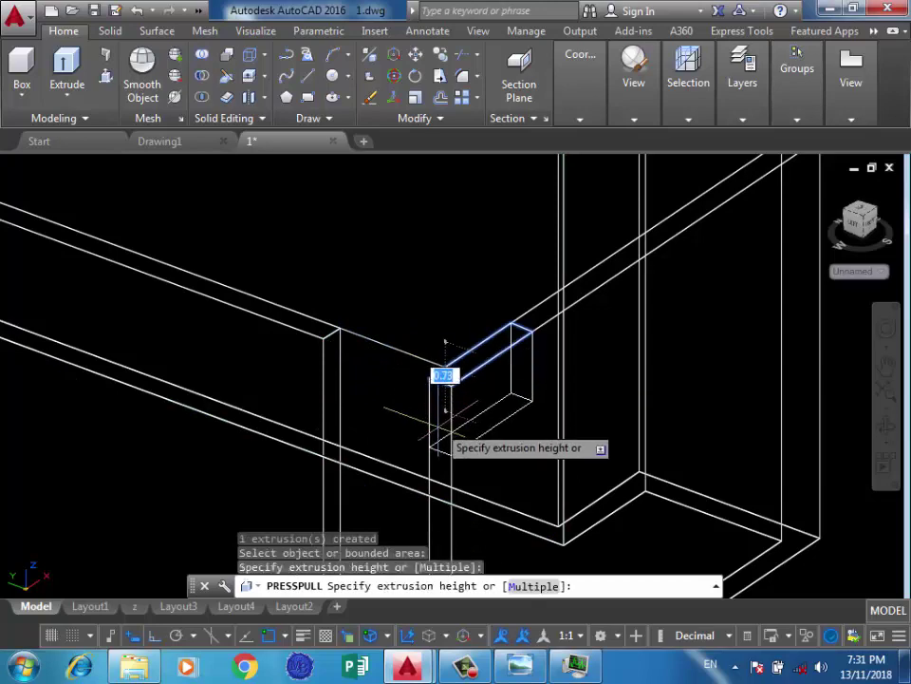
pyautogui.press('Return')
pyautogui.scroll(-3, 417, 269)
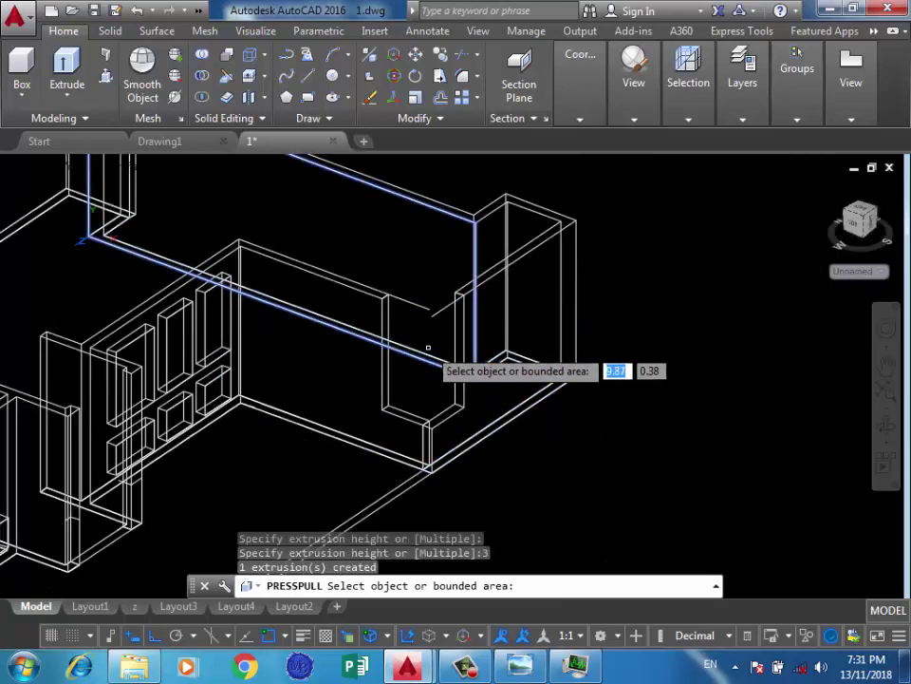
pyautogui.scroll(3, 412, 301)
pyautogui.scroll(2, 429, 254)
# Window-select and delete the two leftover lines
pyautogui.click(432, 249)
pyautogui.click(376, 265)
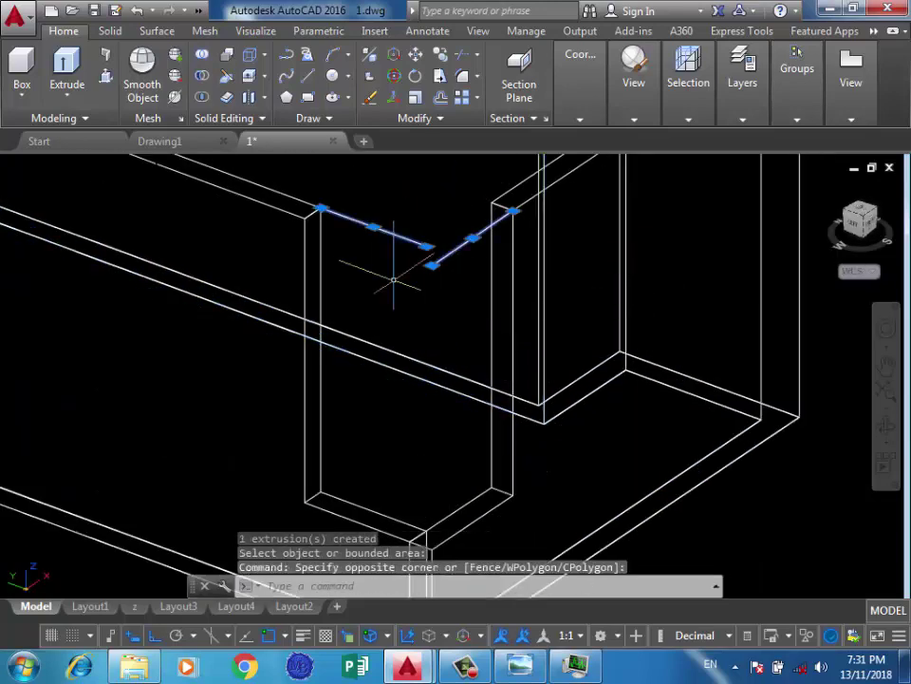
pyautogui.press('Delete')
pyautogui.scroll(-2, 359, 380)
pyautogui.scroll(2, 388, 455)
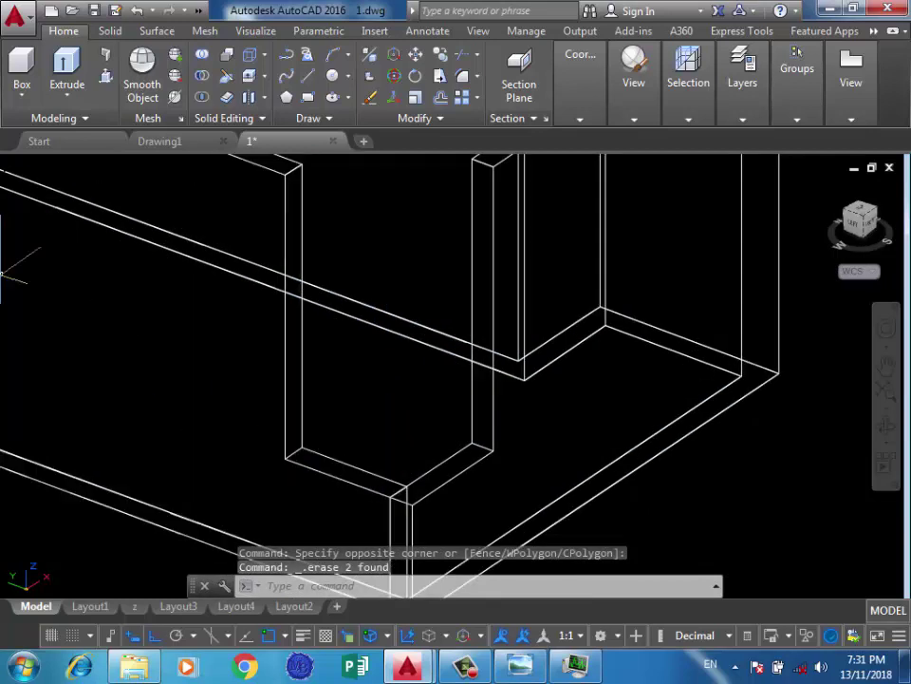
# Create a 0.15-high box across the base of the corner opening
pyautogui.click(21, 67)
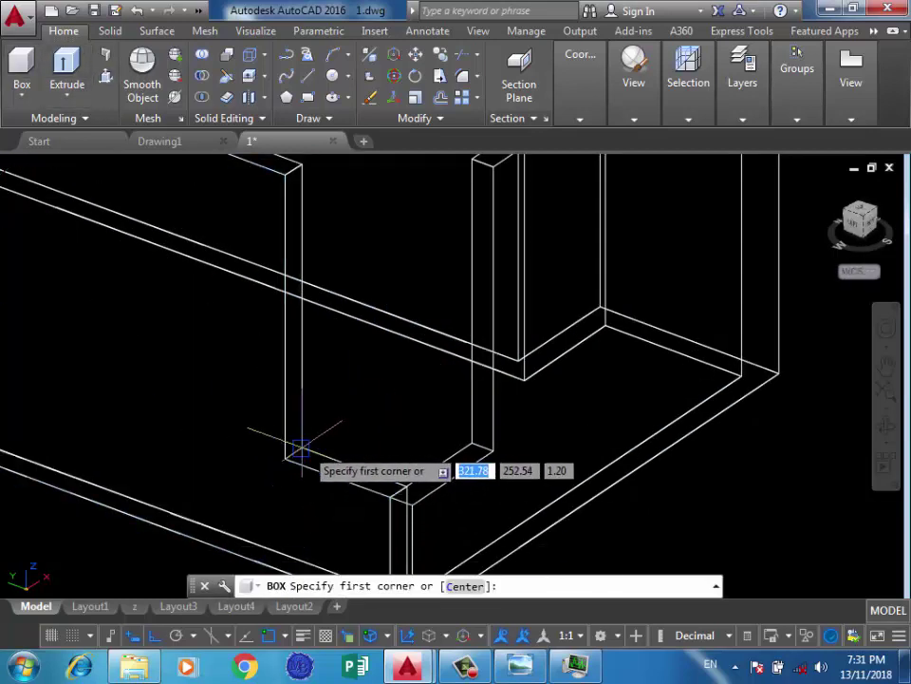
pyautogui.click(295, 452)
pyautogui.click(495, 445)
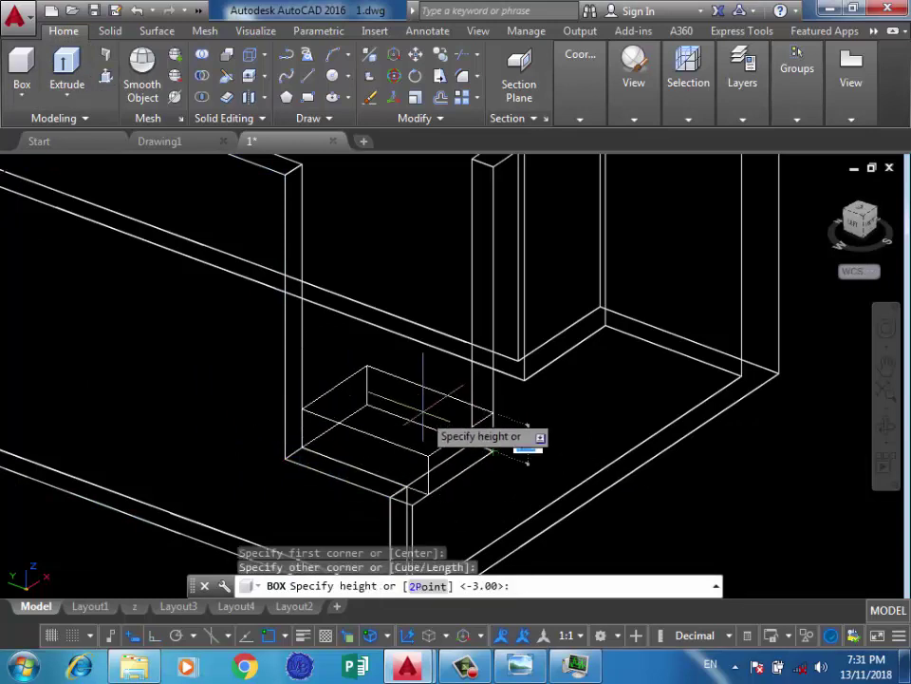
pyautogui.write('0.15')
pyautogui.press('Return')
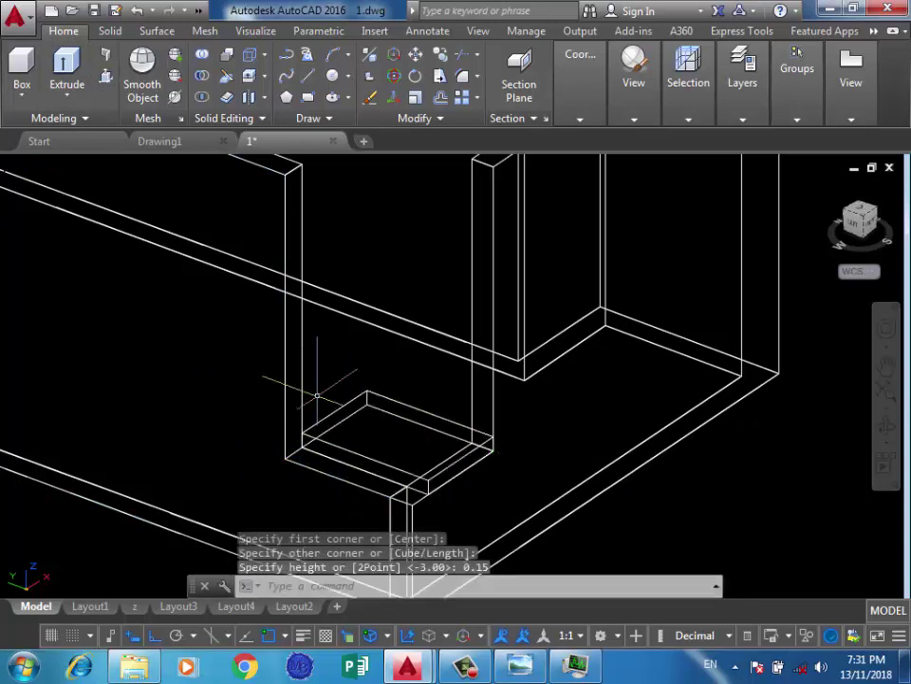
# Press-pull the slab's front edge strip outward
pyautogui.click(105, 75)
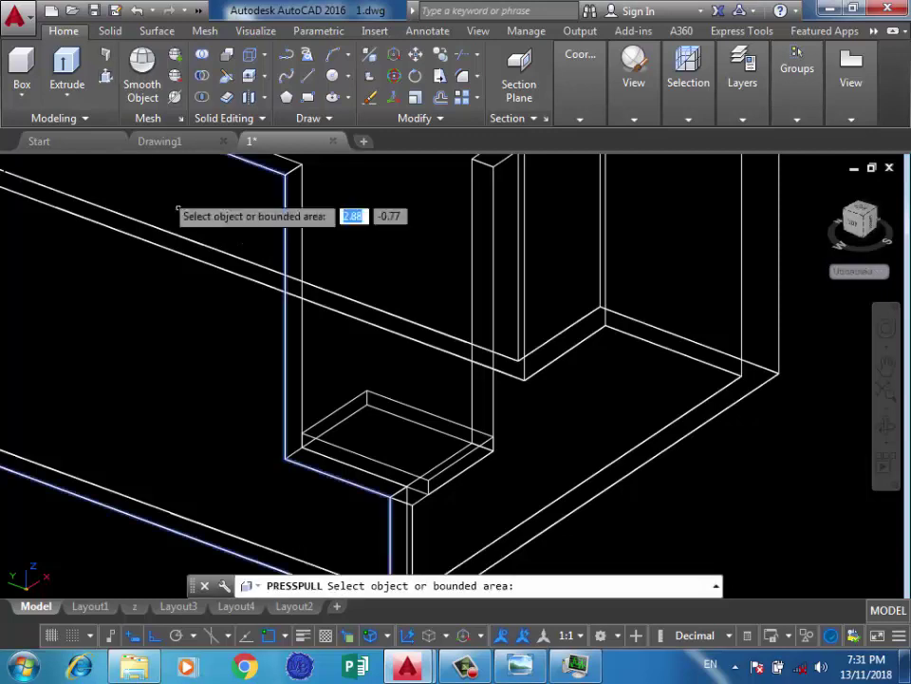
pyautogui.scroll(5, 369, 465)
pyautogui.click(352, 441)
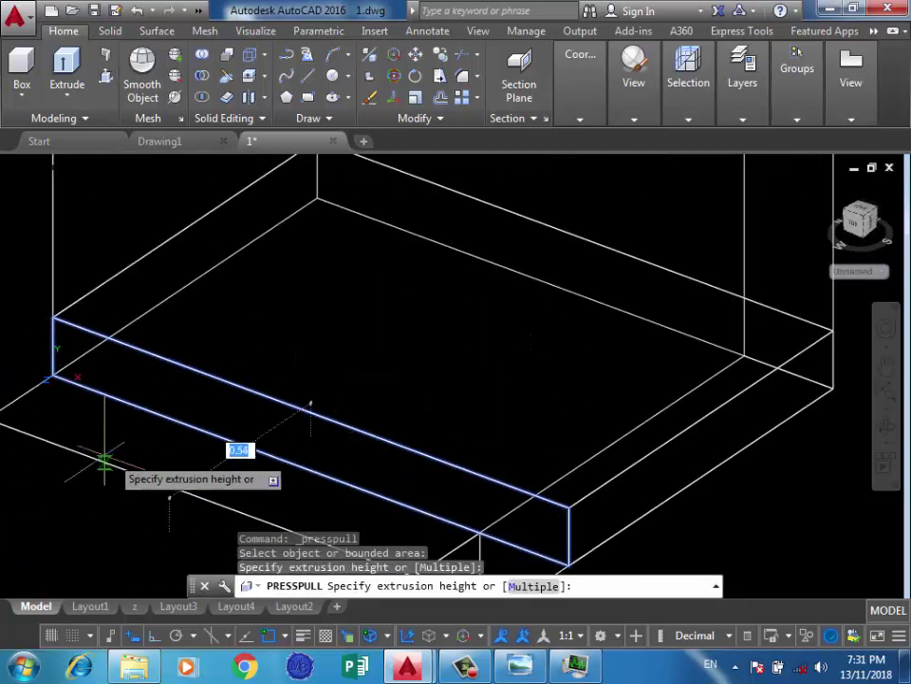
pyautogui.click(49, 438)
pyautogui.scroll(-3, 142, 427)
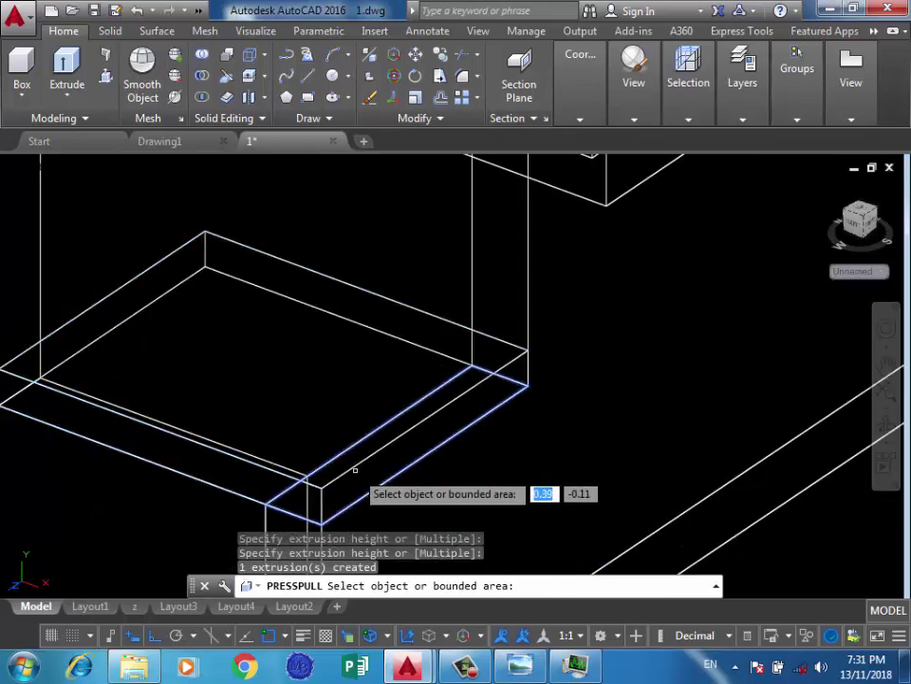
pyautogui.scroll(-3, 363, 473)
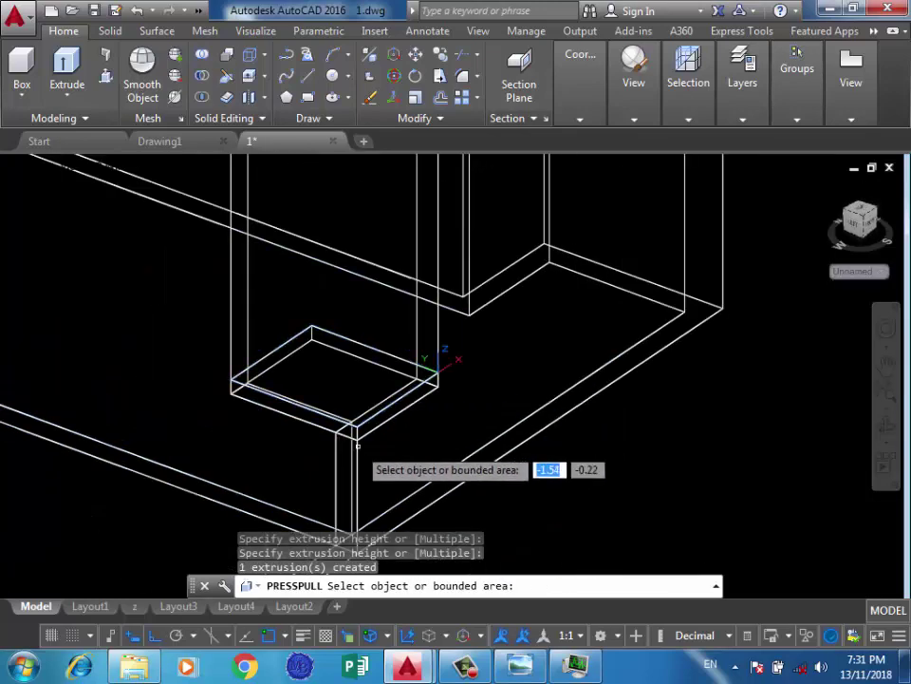
pyautogui.scroll(-3, 370, 447)
pyautogui.press('Return')
pyautogui.scroll(2, 375, 306)
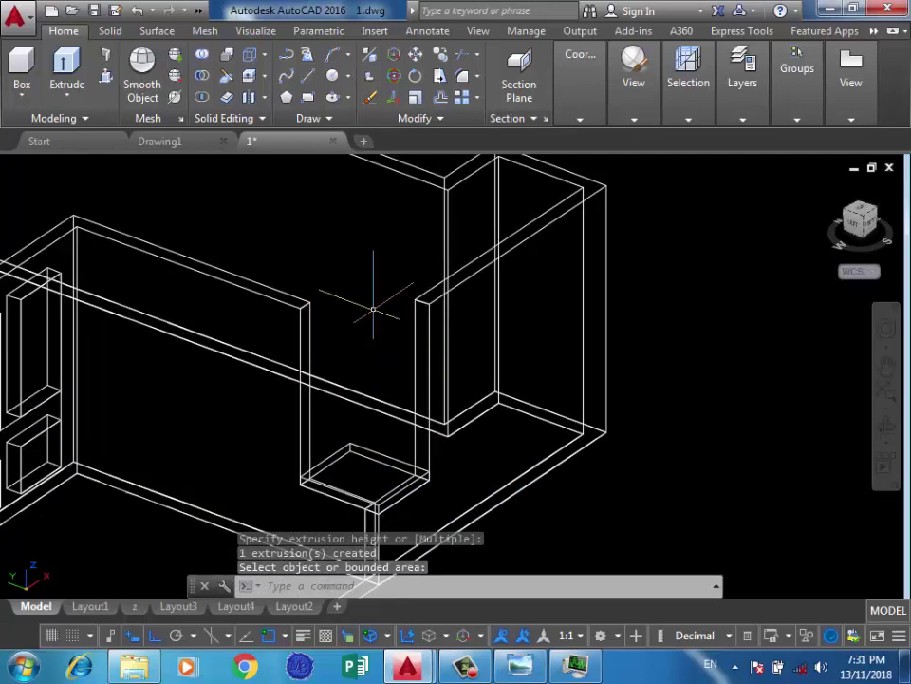
# Draw the first two profile edges at the wall corner, 0.1 and 3 units long
pyautogui.moveTo(396, 357)
pyautogui.keyDown('shift'); pyautogui.mouseDown(button='middle')
pyautogui.moveTo(417, 360)
pyautogui.moveTo(376, 367)
pyautogui.mouseUp(button='middle'); pyautogui.keyUp('shift')
pyautogui.scroll(2, 376, 366)
pyautogui.scroll(-2, 341, 366)
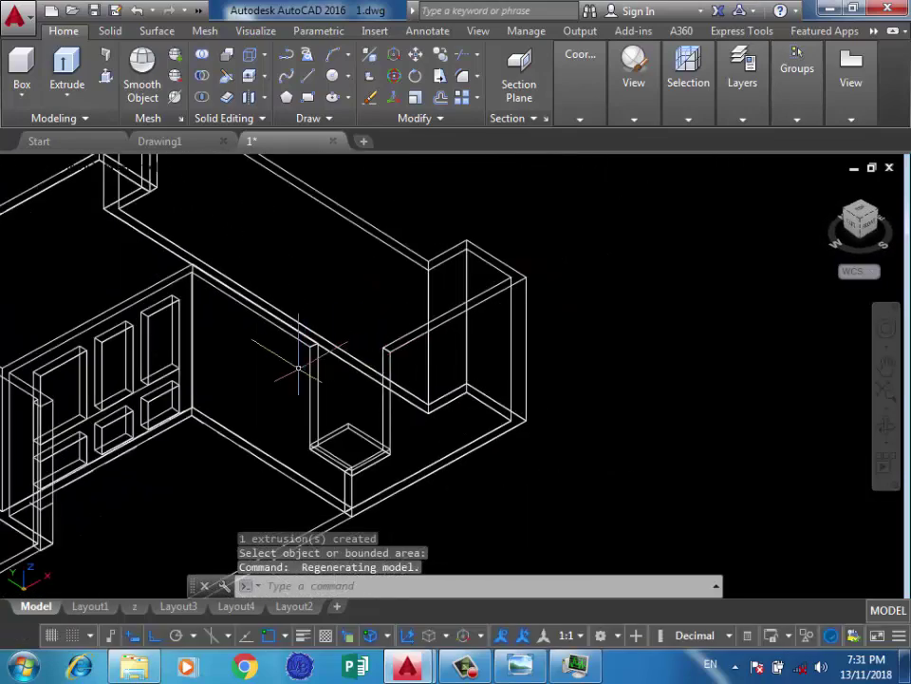
pyautogui.scroll(1, 295, 375)
pyautogui.scroll(1, 313, 388)
pyautogui.scroll(1, 408, 434)
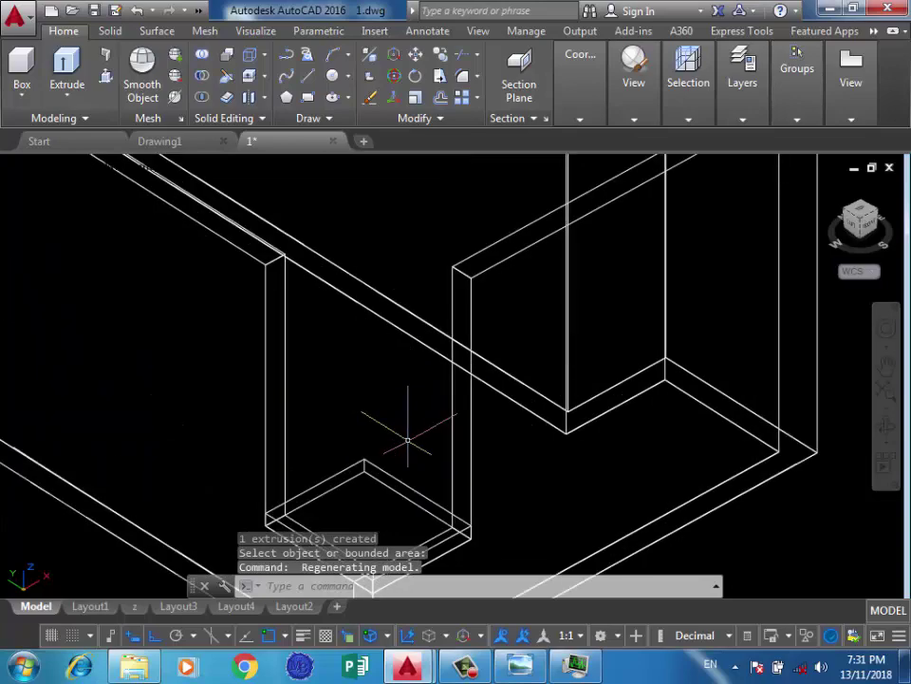
pyautogui.scroll(-2, 401, 425)
pyautogui.press('Return')
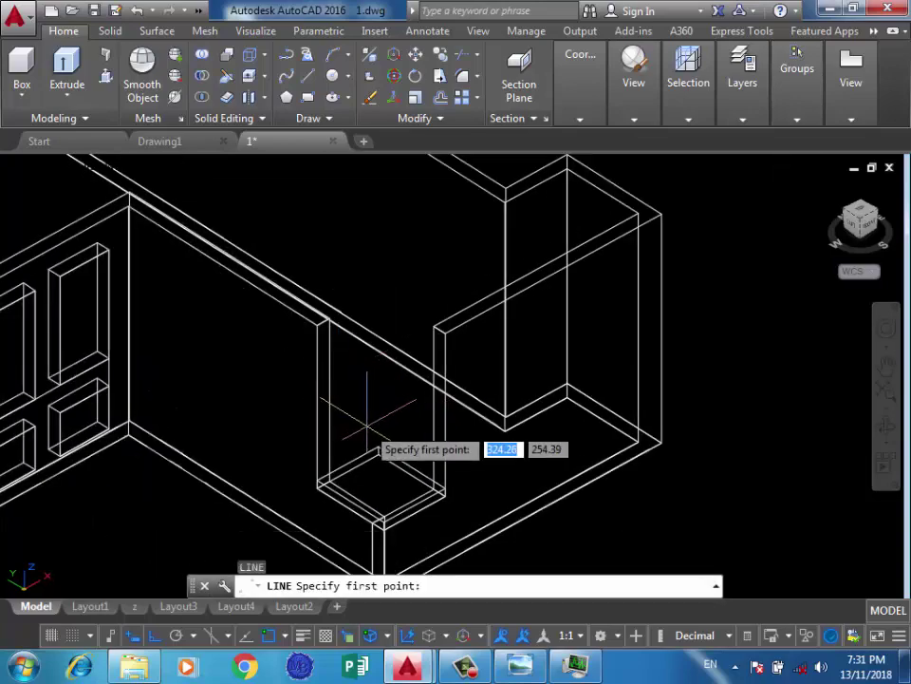
pyautogui.keyDown('shift'); pyautogui.moveTo(367, 417); pyautogui.dragTo(498, 458, button='middle'); pyautogui.keyUp('shift')
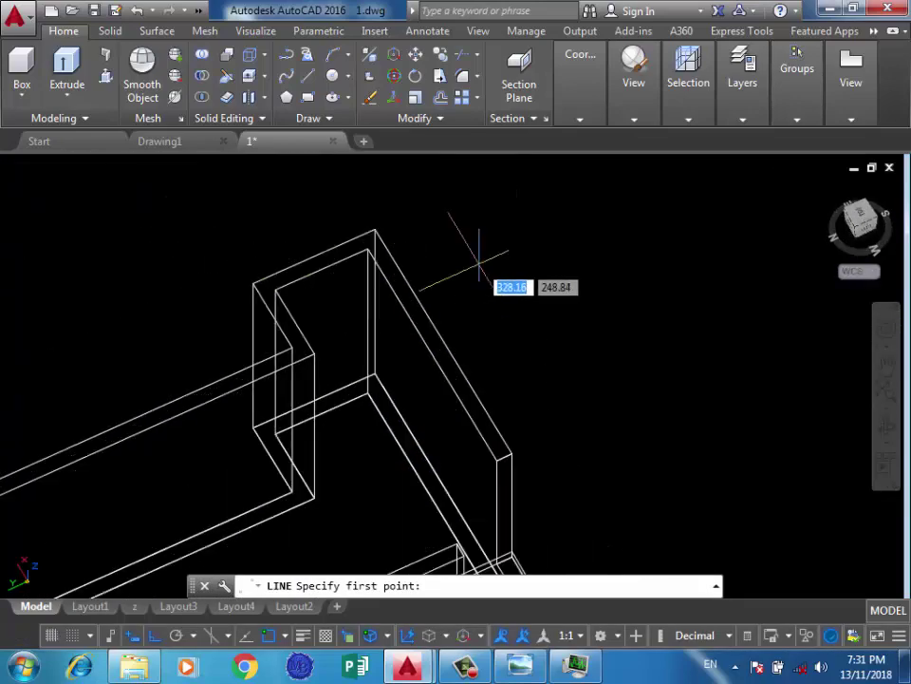
pyautogui.moveTo(478, 254)
pyautogui.keyDown('shift'); pyautogui.mouseDown(button='middle')
pyautogui.moveTo(437, 284)
pyautogui.moveTo(528, 325)
pyautogui.mouseUp(button='middle'); pyautogui.keyUp('shift')
pyautogui.scroll(4, 537, 313)
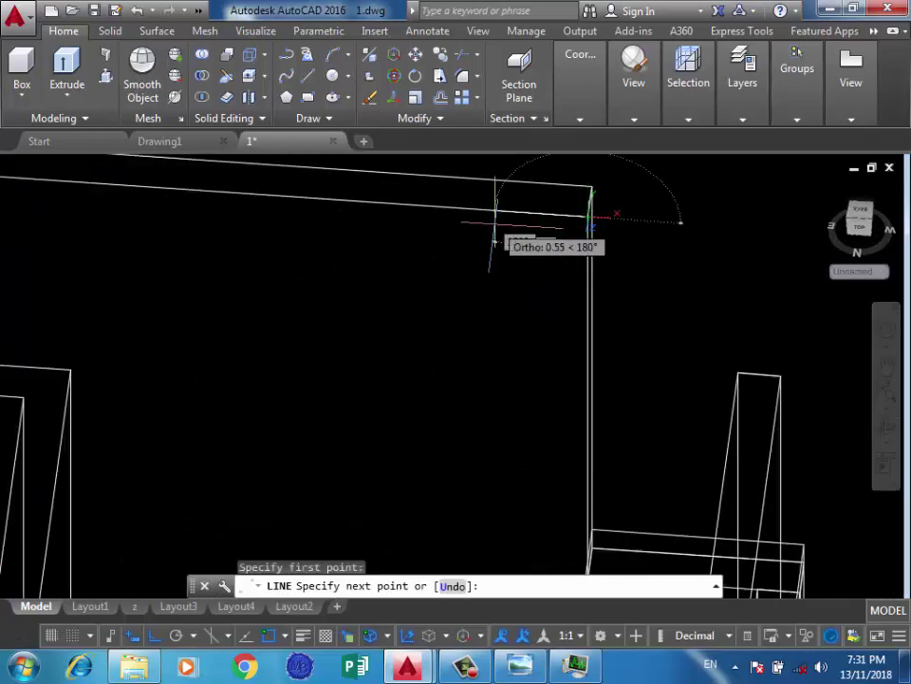
pyautogui.write('0.1')
pyautogui.press('Return')
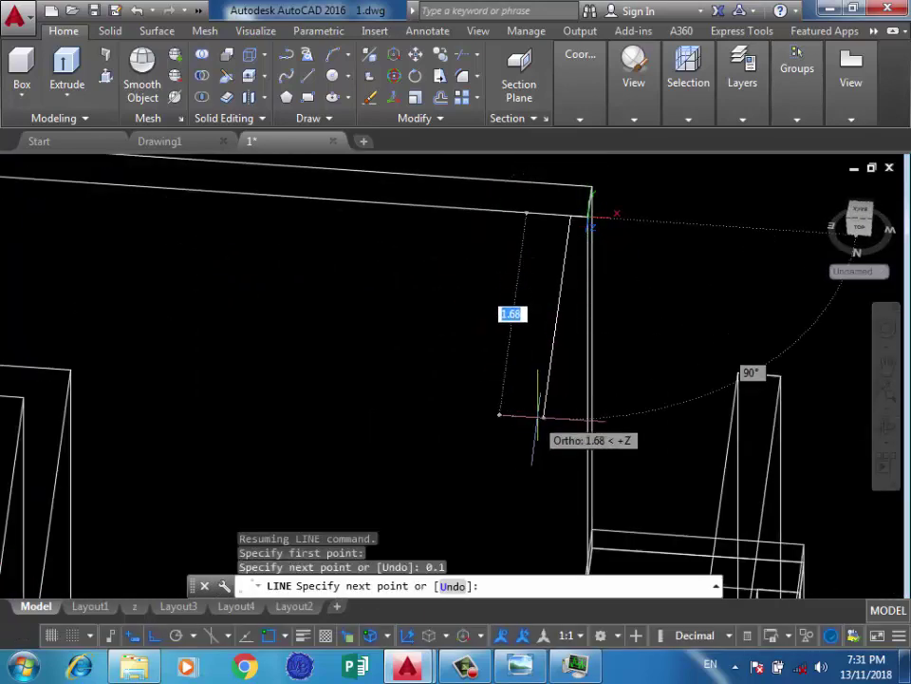
pyautogui.scroll(-2, 503, 313)
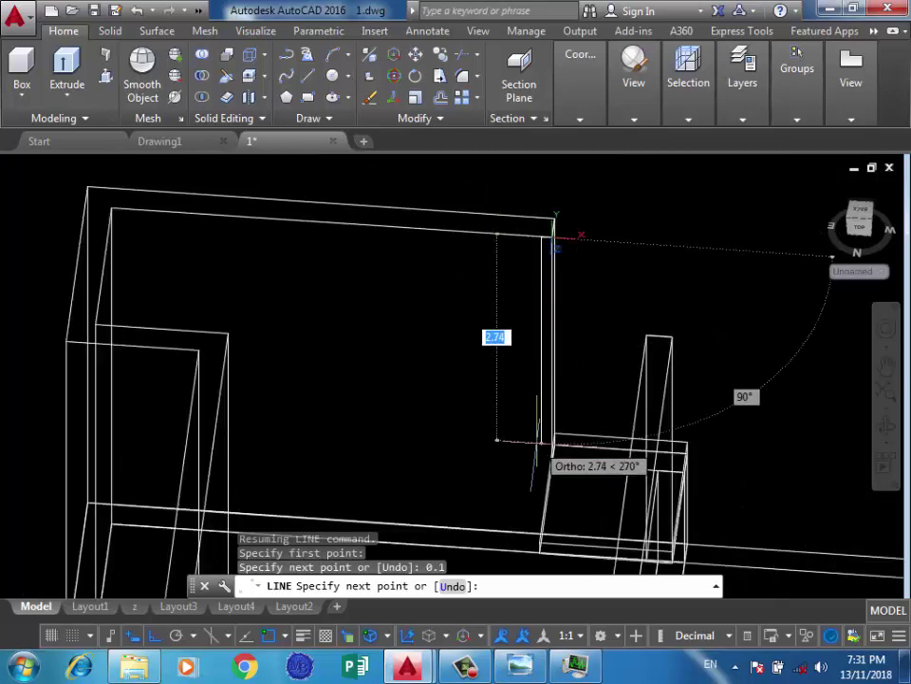
pyautogui.press('Return')
# Complete the small rectangular outline by picking its remaining corner
pyautogui.keyDown('shift'); pyautogui.moveTo(565, 464); pyautogui.dragTo(373, 402, button='middle'); pyautogui.keyUp('shift')
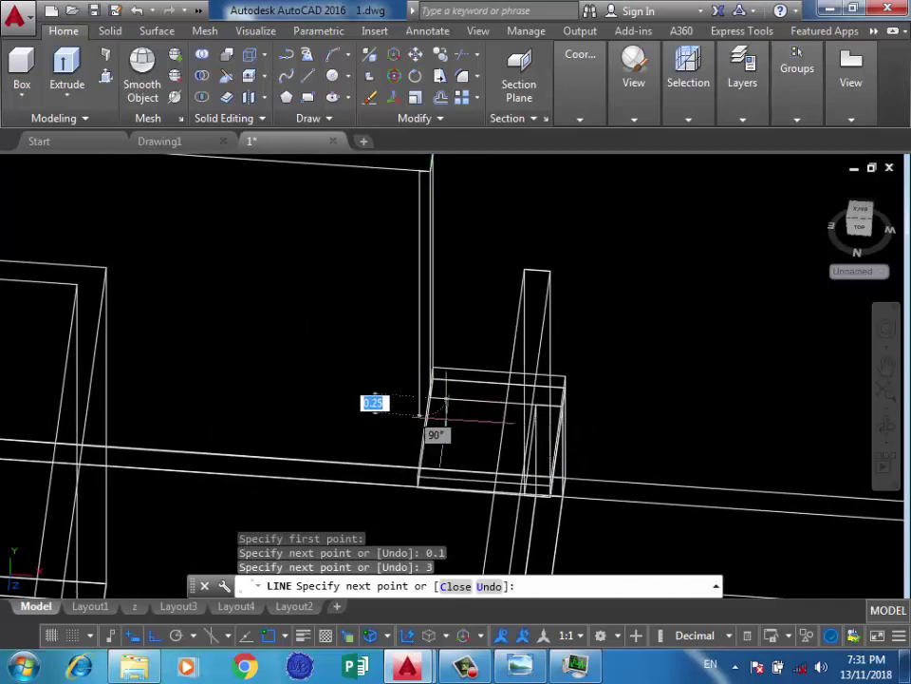
pyautogui.scroll(3, 445, 400)
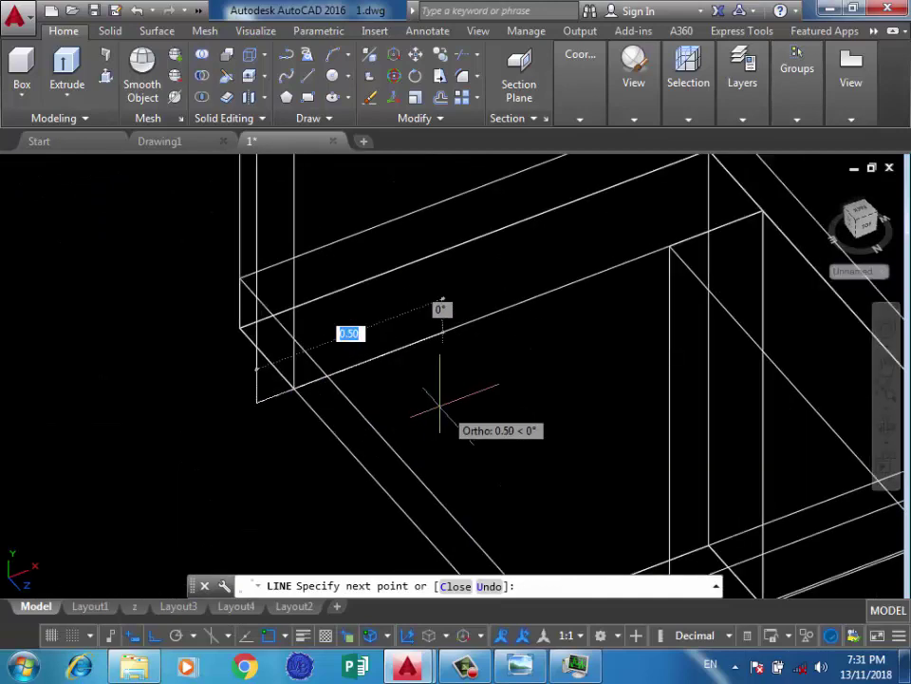
pyautogui.scroll(3, 285, 380)
pyautogui.scroll(-2, 306, 408)
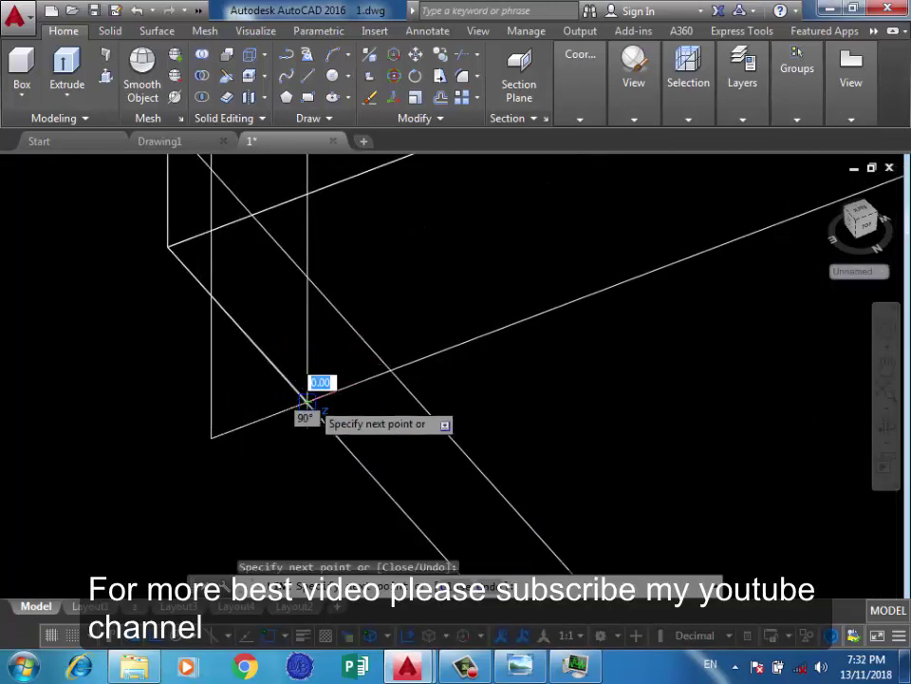
pyautogui.scroll(-2, 260, 376)
pyautogui.click(265, 397)
pyautogui.scroll(2, 178, 309)
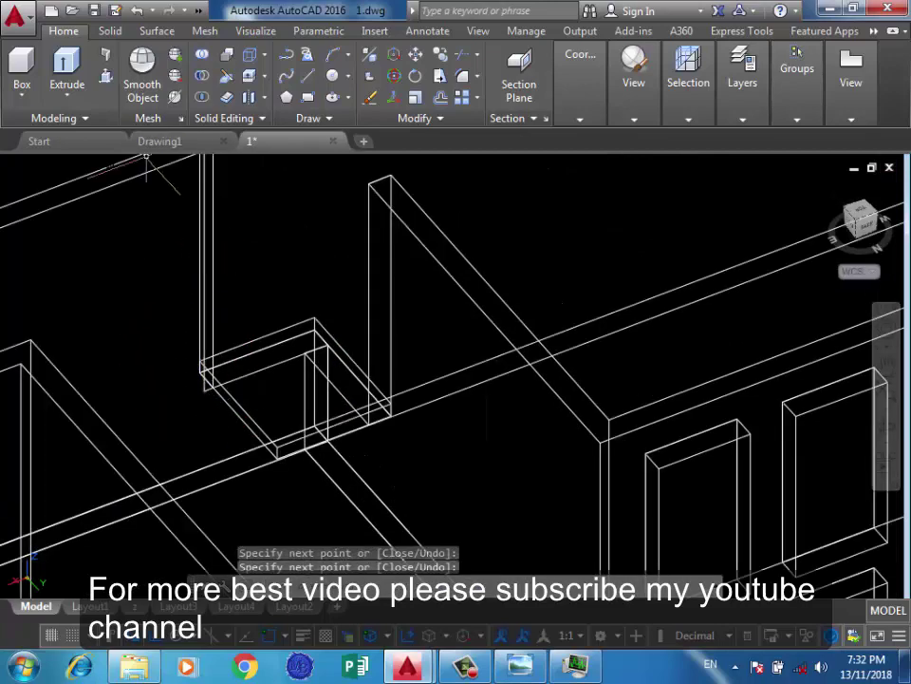
# Press-pull the enclosed outline into a tall boxed ledge
pyautogui.click(105, 54)
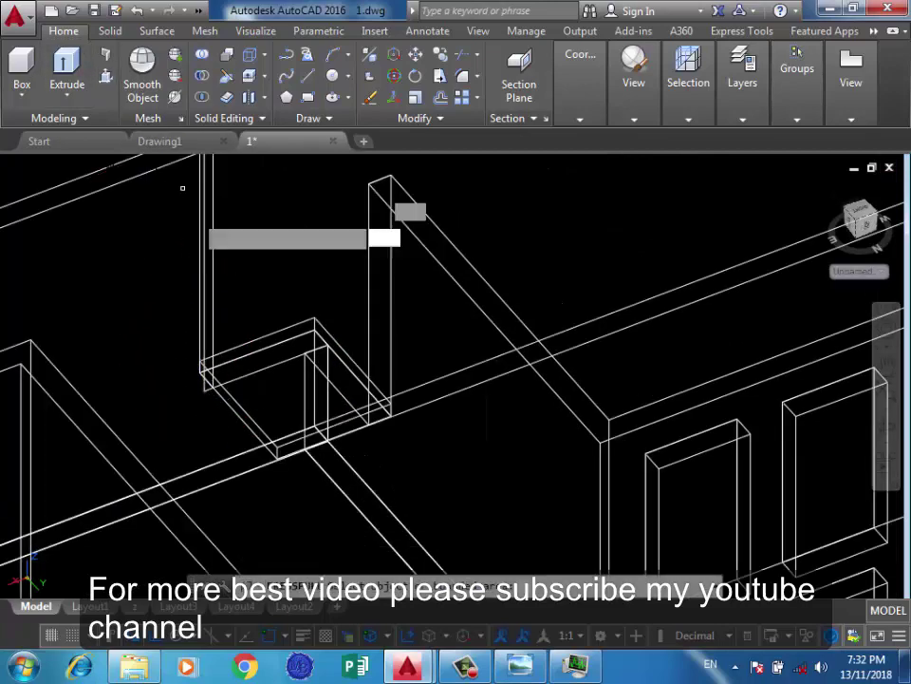
pyautogui.click(207, 304)
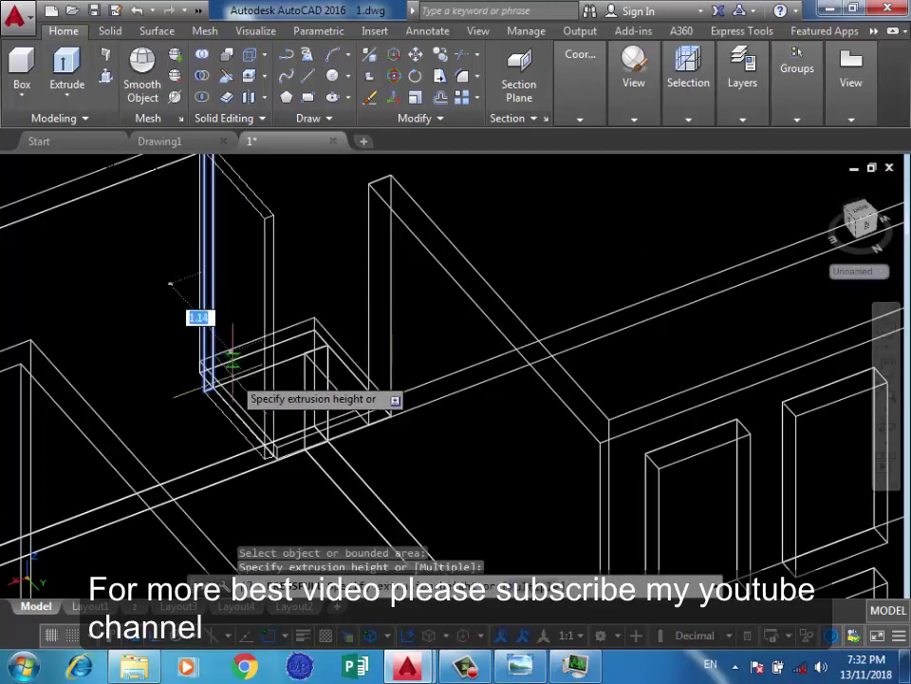
pyautogui.scroll(2, 285, 442)
pyautogui.click(294, 460)
pyautogui.scroll(-3, 362, 460)
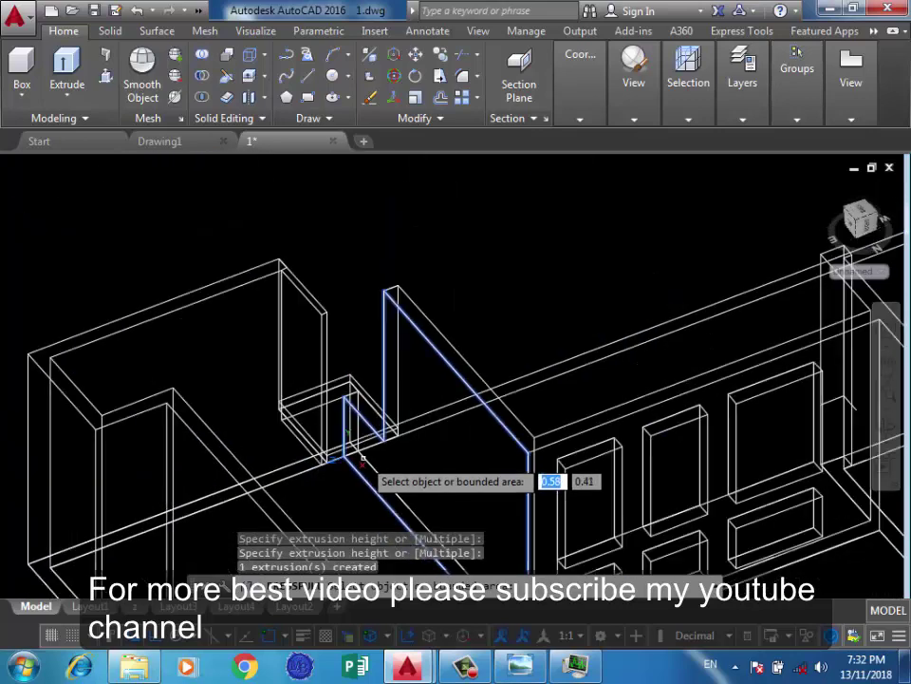
pyautogui.scroll(2, 361, 460)
pyautogui.scroll(2, 371, 379)
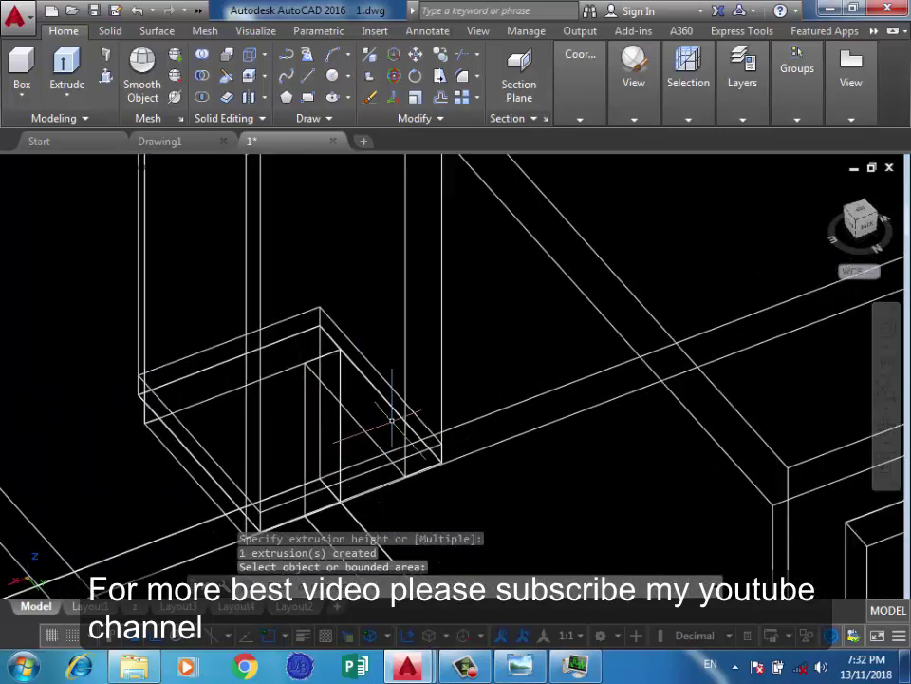
pyautogui.keyDown('shift'); pyautogui.moveTo(371, 370); pyautogui.dragTo(38, 166, button='middle'); pyautogui.keyUp('shift')
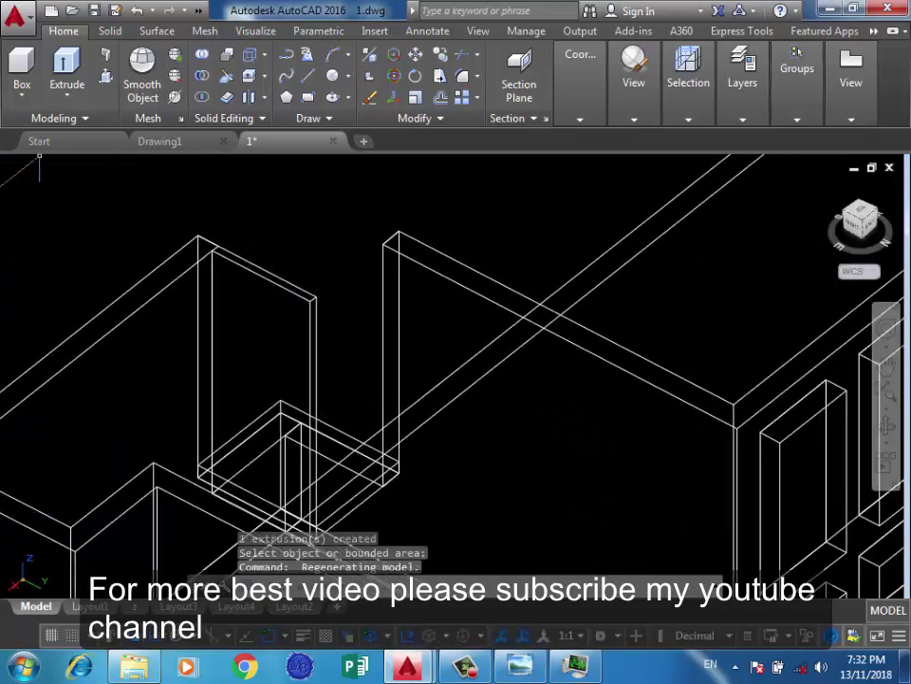
# Draw lines from the box corner with 0.1 and 3 unit segments
pyautogui.write('l')
pyautogui.press('Return')
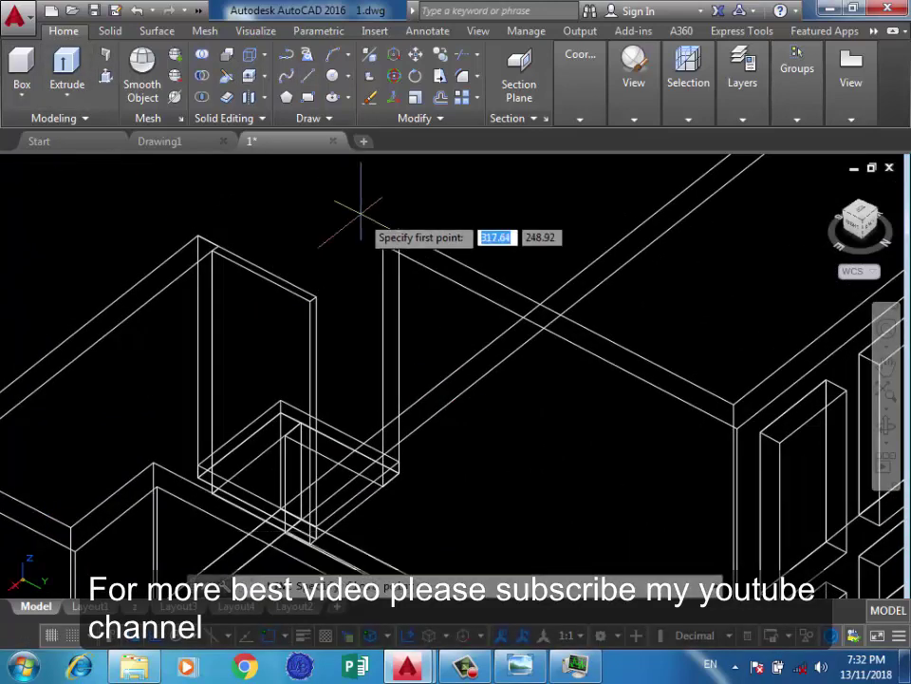
pyautogui.click(384, 244)
pyautogui.write('0.1')
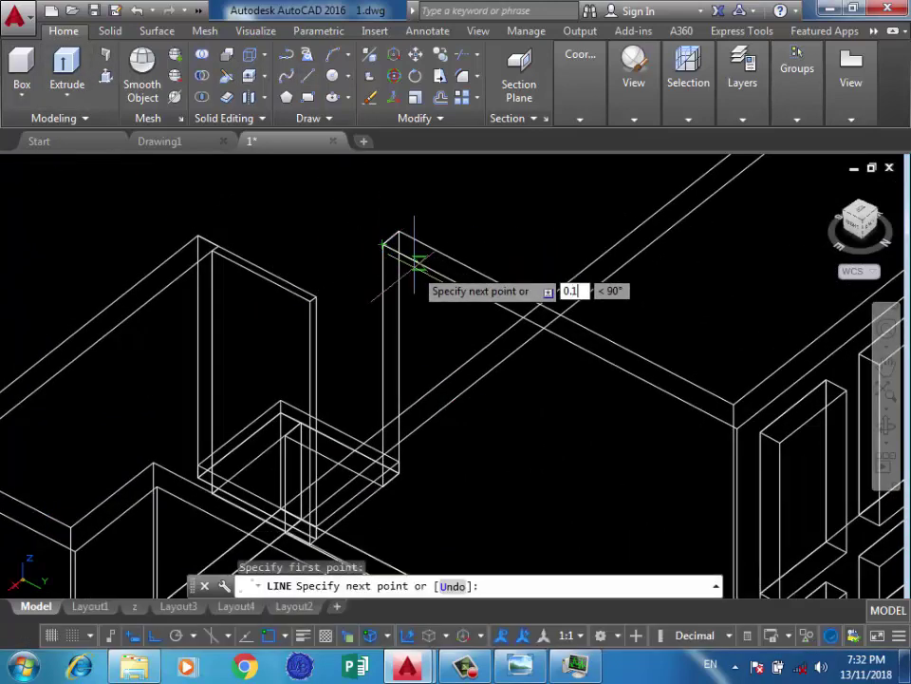
pyautogui.press('Return')
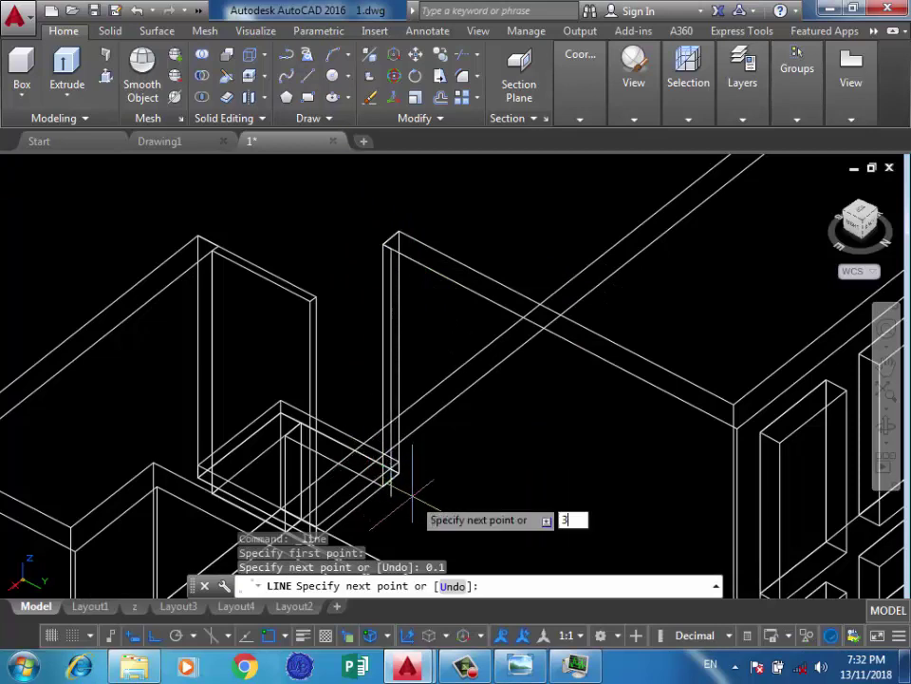
pyautogui.press('Return')
pyautogui.scroll(4, 367, 444)
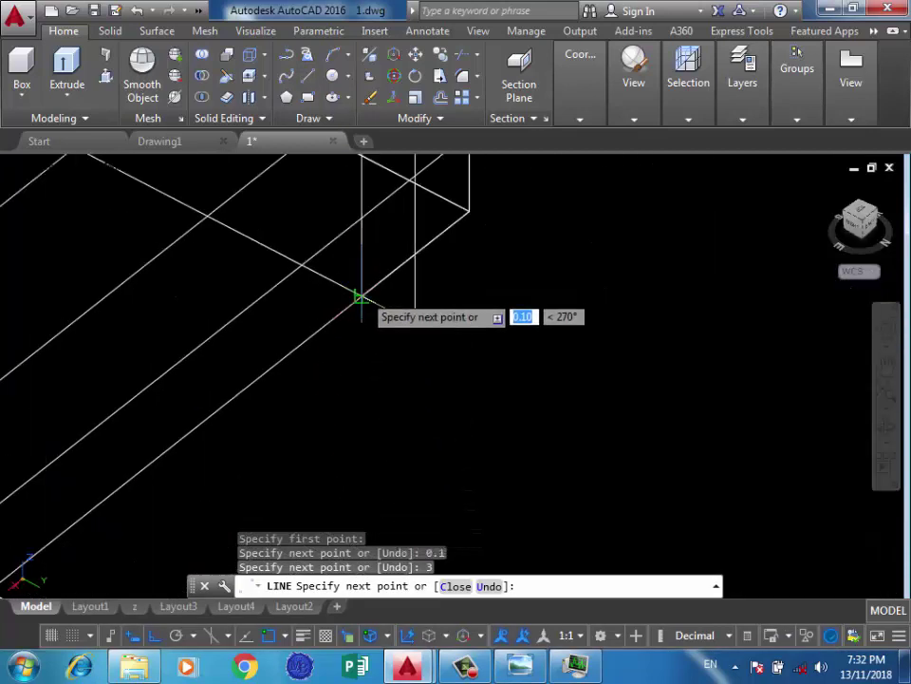
pyautogui.scroll(-4, 446, 371)
# Start PRESSPULL and orbit the model to view the wall edge
pyautogui.click(107, 54)
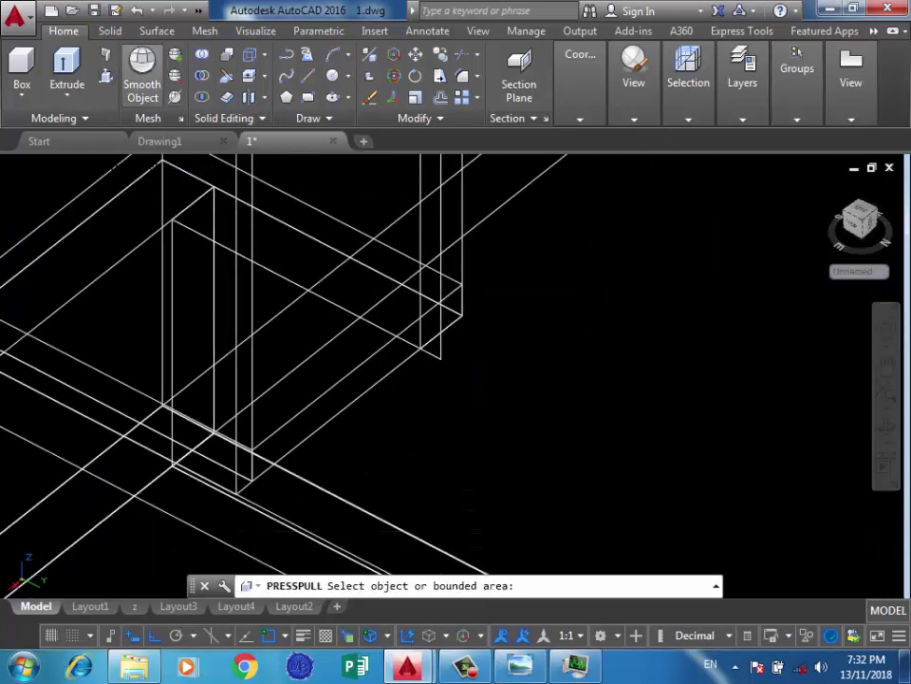
pyautogui.scroll(-3, 438, 315)
pyautogui.scroll(4, 413, 241)
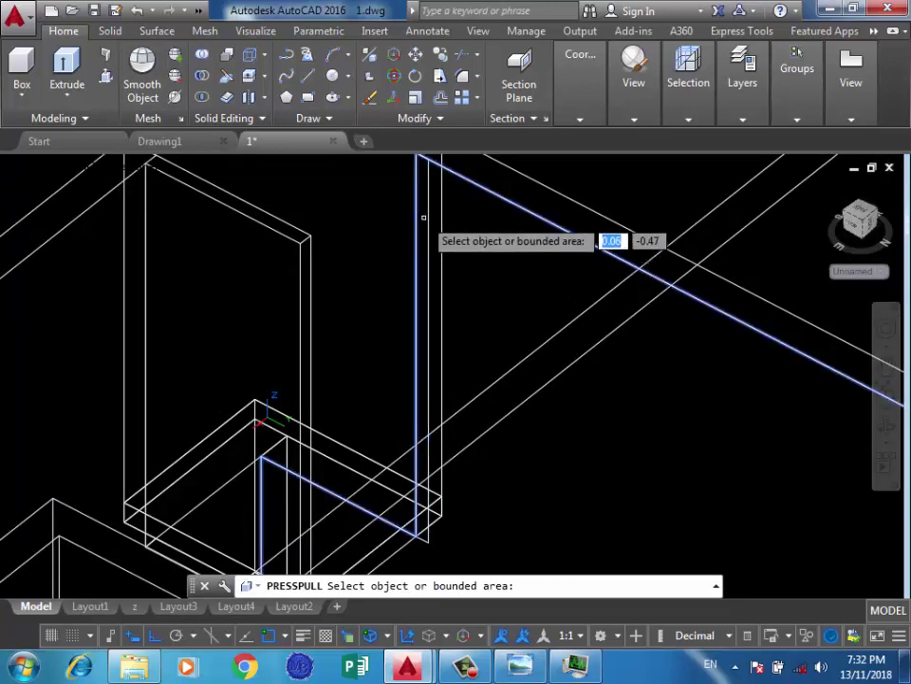
pyautogui.scroll(-2, 423, 211)
pyautogui.moveTo(447, 336)
pyautogui.keyDown('shift'); pyautogui.mouseDown(button='middle')
pyautogui.moveTo(494, 314)
pyautogui.moveTo(407, 260)
pyautogui.mouseUp(button='middle'); pyautogui.keyUp('shift')
pyautogui.scroll(2, 412, 308)
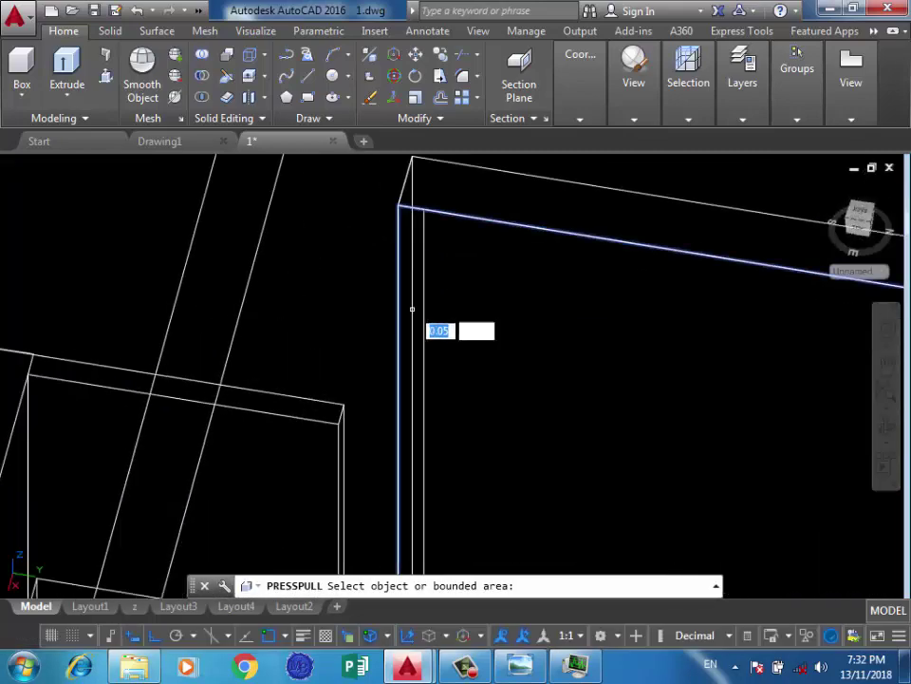
pyautogui.keyDown('shift'); pyautogui.moveTo(412, 310); pyautogui.dragTo(406, 258, button='middle'); pyautogui.keyUp('shift')
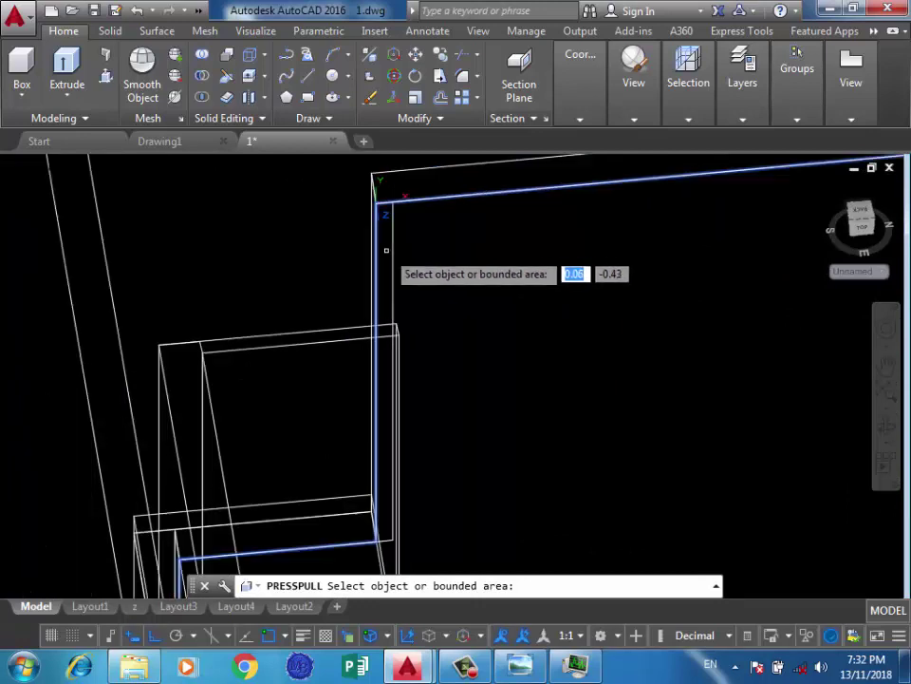
pyautogui.keyDown('shift'); pyautogui.moveTo(388, 235); pyautogui.dragTo(231, 220, button='middle'); pyautogui.keyUp('shift')
# Cancel PRESSPULL, erase the stray vertical line, and open the UCS alignment flyout
pyautogui.press('Escape')
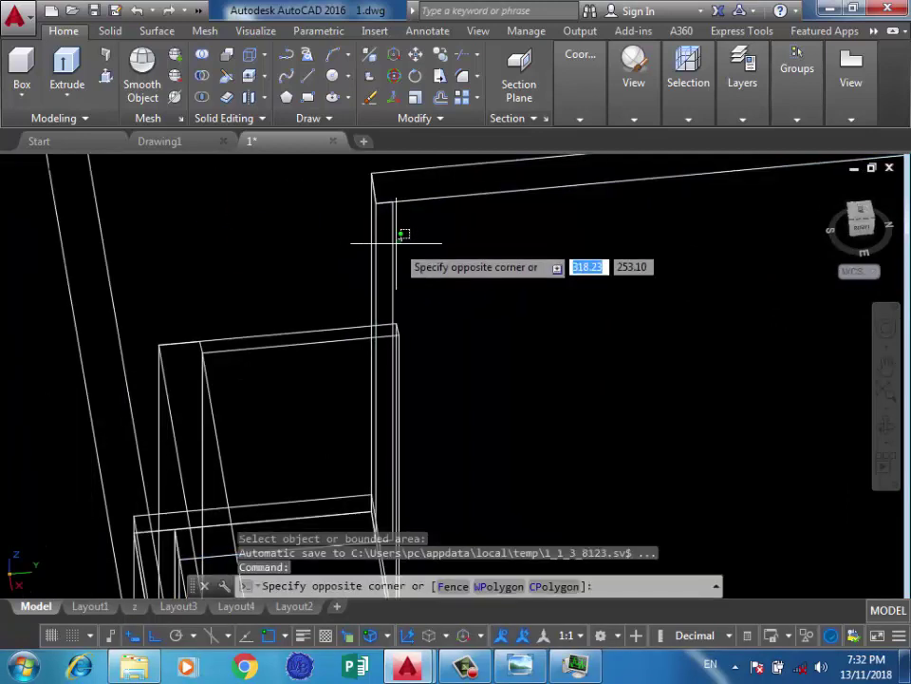
pyautogui.click(386, 253)
pyautogui.press('Delete')
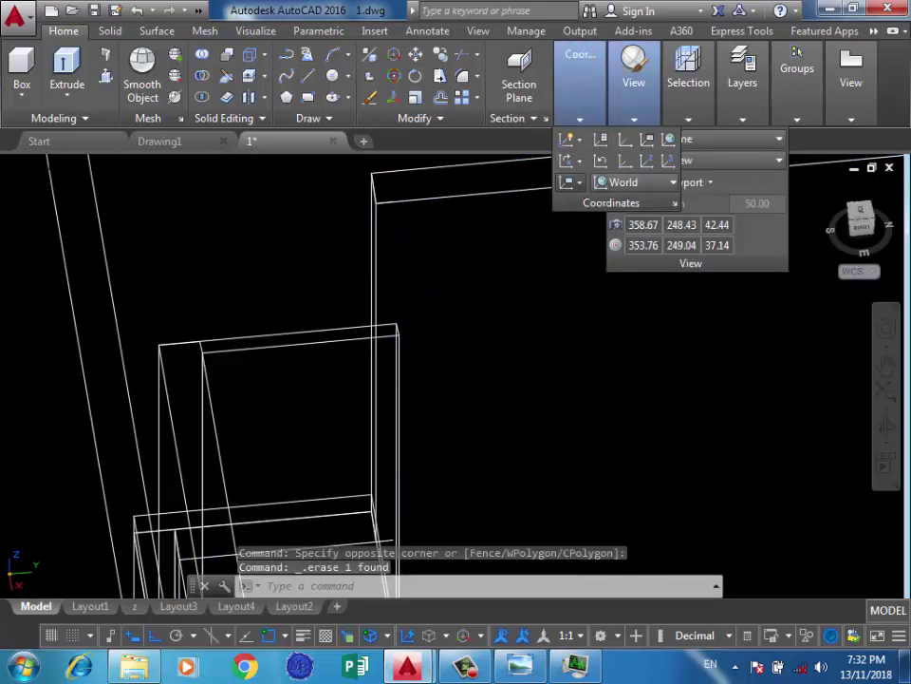
pyautogui.click(578, 182)
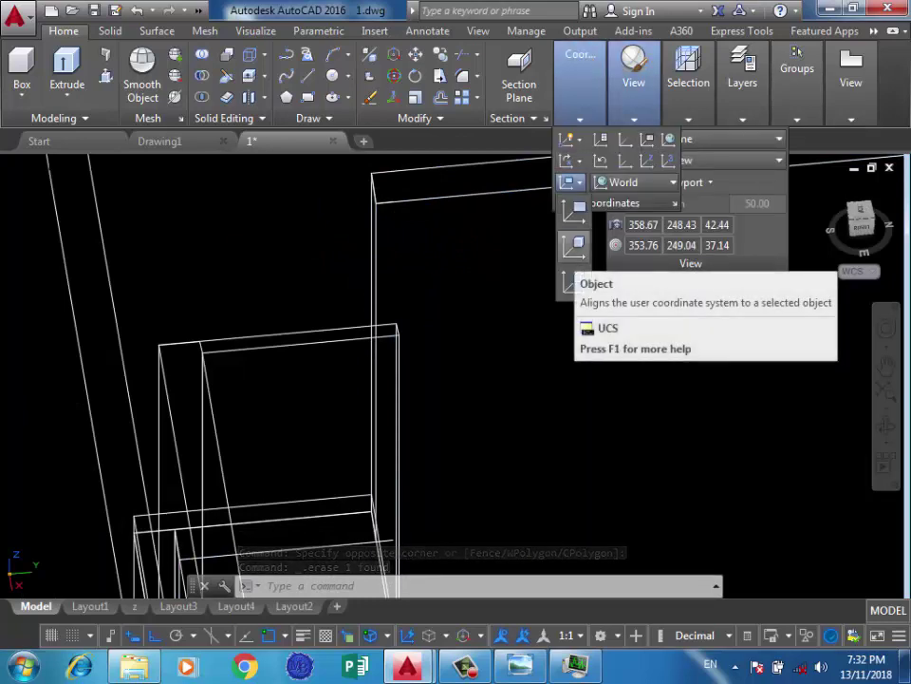
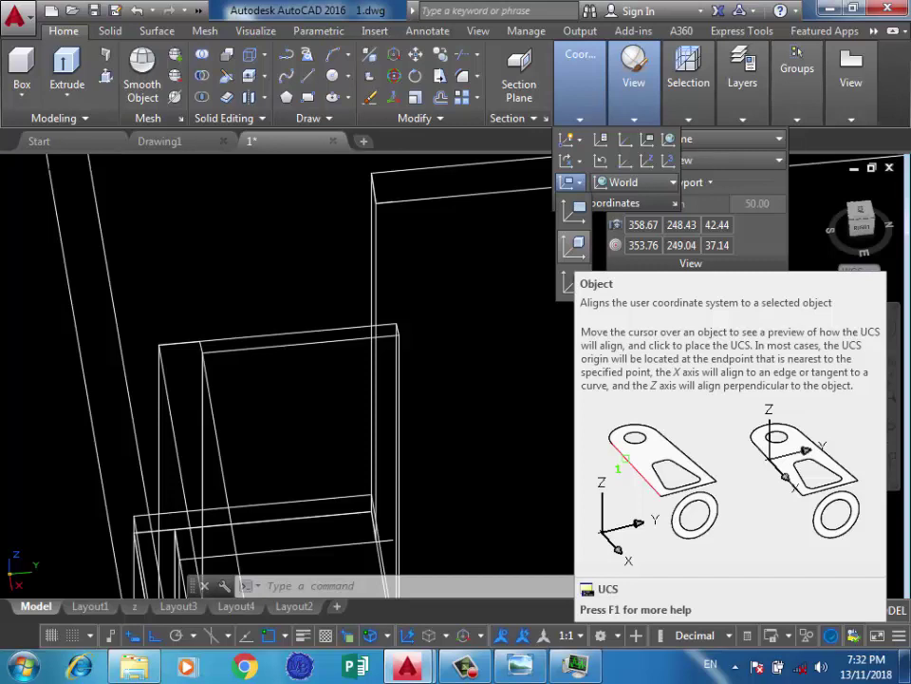
# Set a new UCS with its origin at the wall frame's top corner, aligned to the frame
pyautogui.click(574, 245)
pyautogui.click(441, 251)
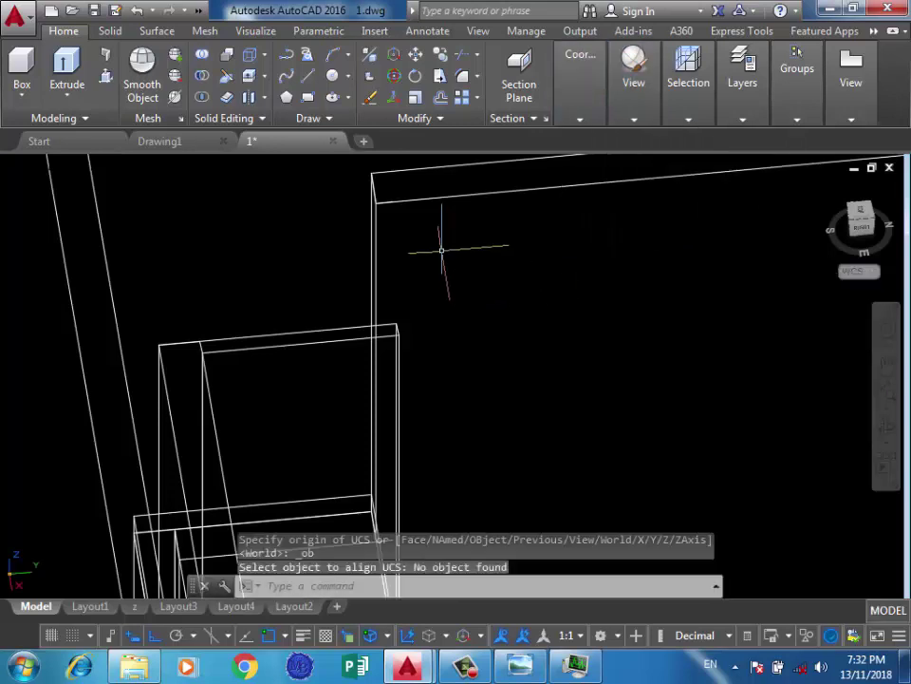
pyautogui.press('Return')
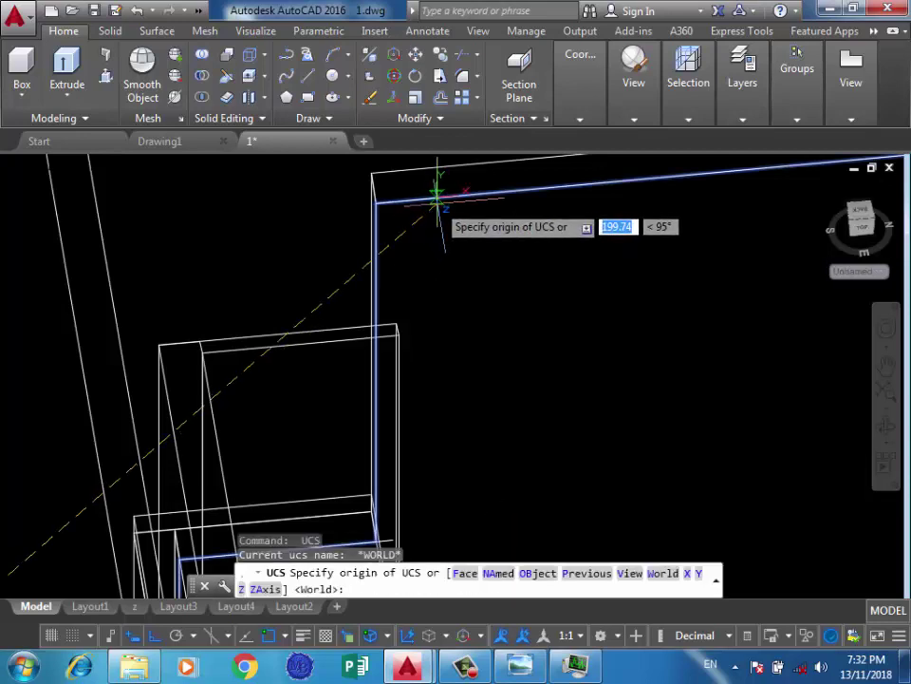
pyautogui.click(435, 198)
pyautogui.scroll(-2, 415, 275)
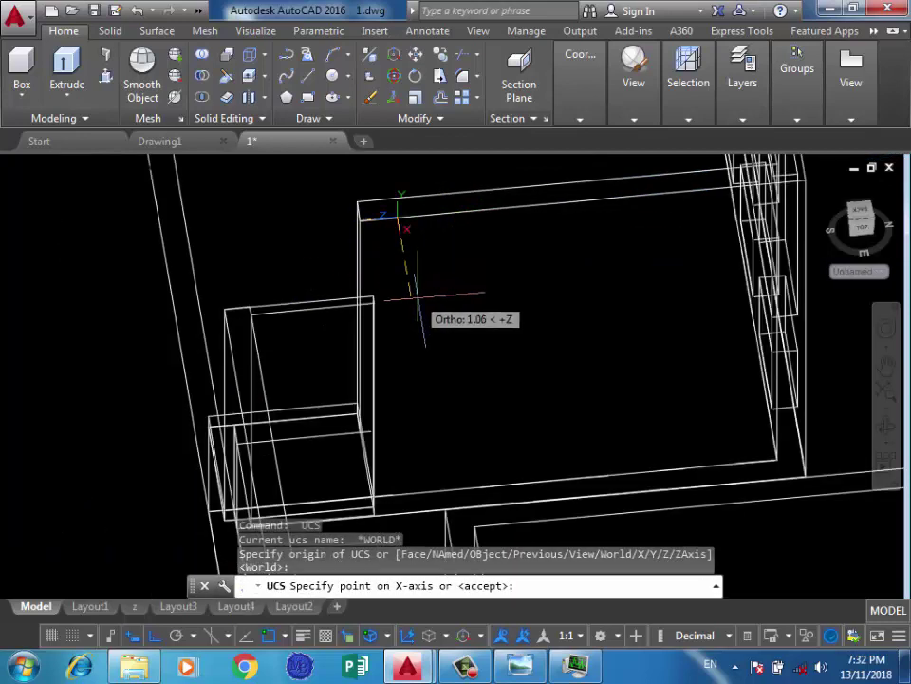
pyautogui.click(414, 293)
pyautogui.click(446, 365)
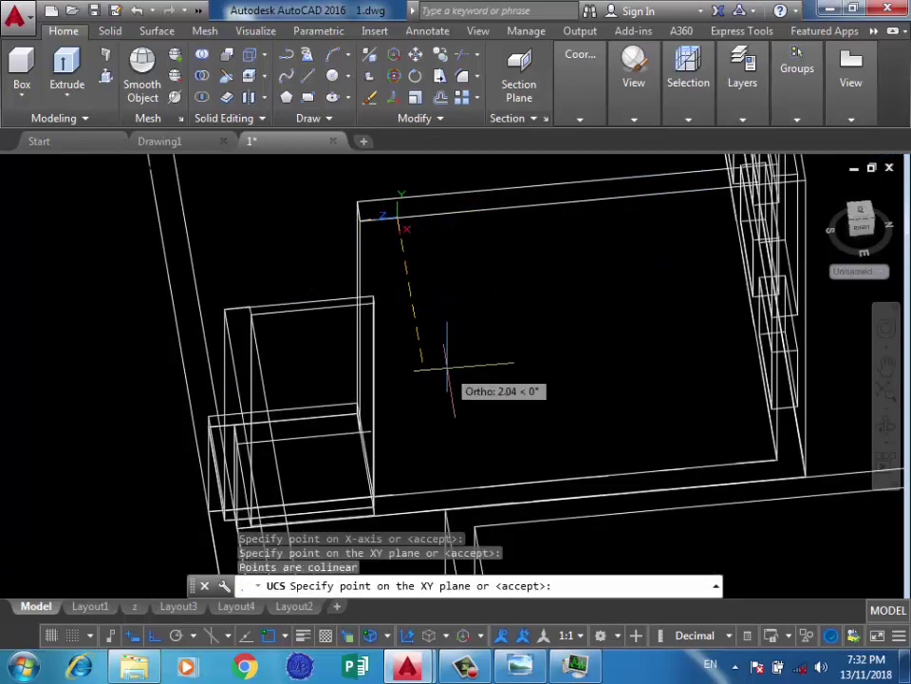
pyautogui.press('Return')
pyautogui.moveTo(430, 324)
pyautogui.keyDown('shift'); pyautogui.mouseDown(button='middle')
pyautogui.moveTo(501, 332)
pyautogui.moveTo(478, 234)
pyautogui.mouseUp(button='middle'); pyautogui.keyUp('shift')
pyautogui.scroll(5, 465, 266)
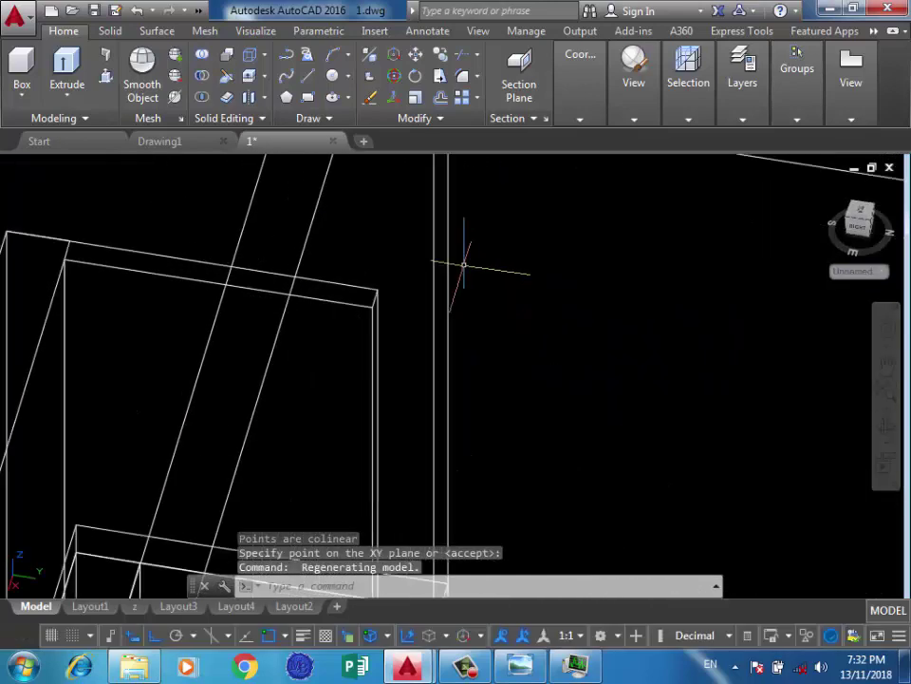
# Draw the strip outline at the frame corner with 0.1 and 3 unit line segments
pyautogui.press('Return')
pyautogui.scroll(-5, 464, 266)
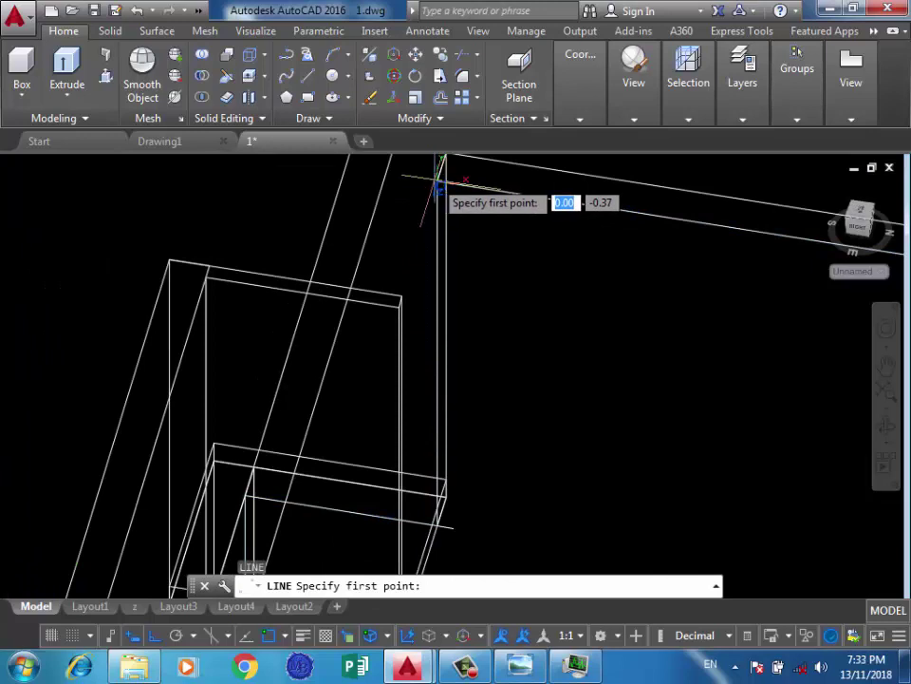
pyautogui.click(439, 180)
pyautogui.write('0.1')
pyautogui.press('Return')
pyautogui.write('3')
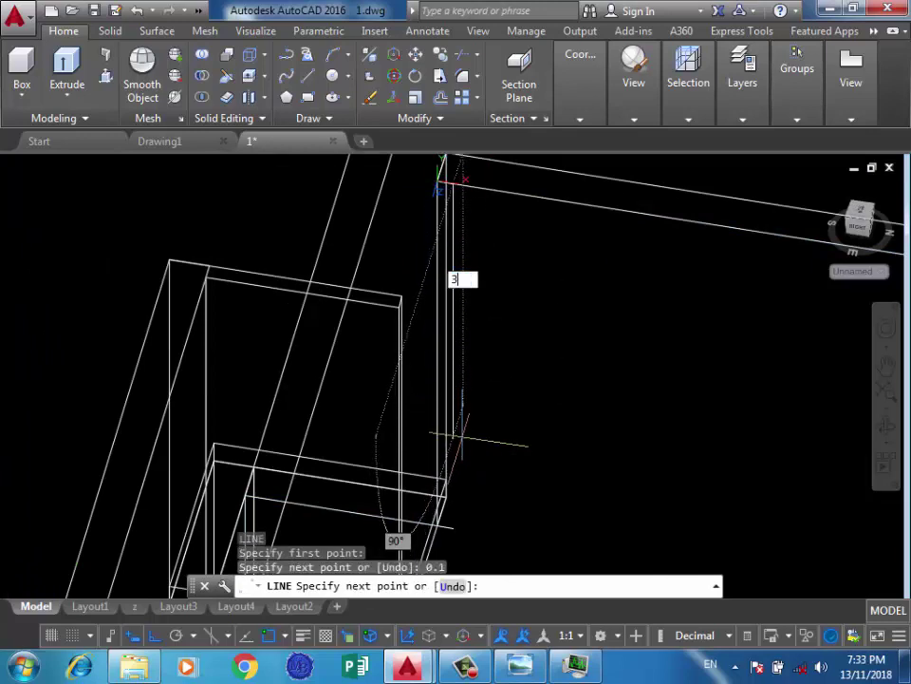
pyautogui.press('Return')
pyautogui.scroll(3, 465, 447)
pyautogui.scroll(2, 436, 475)
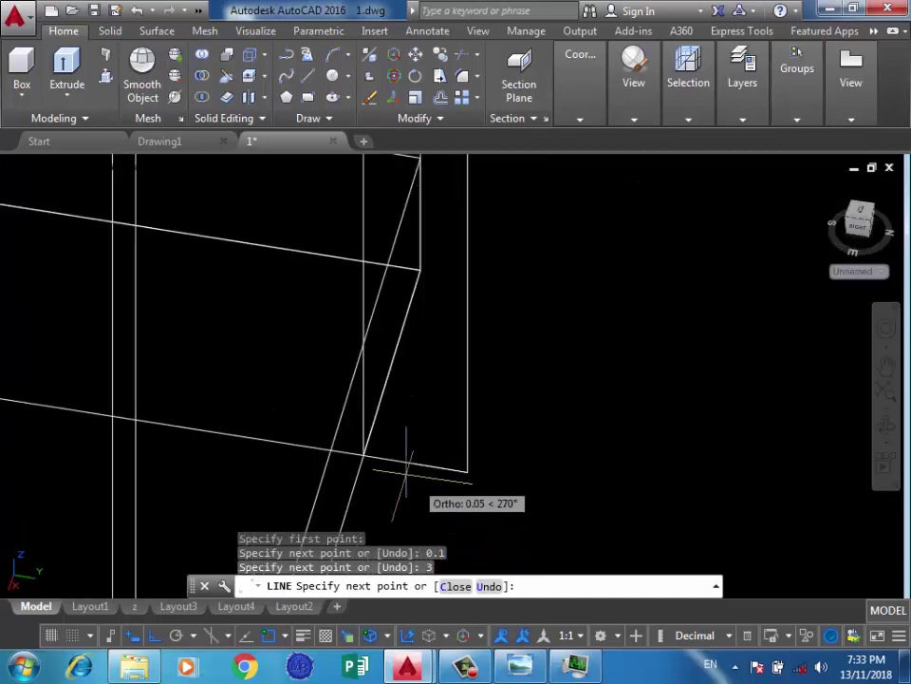
pyautogui.click(362, 454)
pyautogui.press('Return')
pyautogui.scroll(-3, 474, 485)
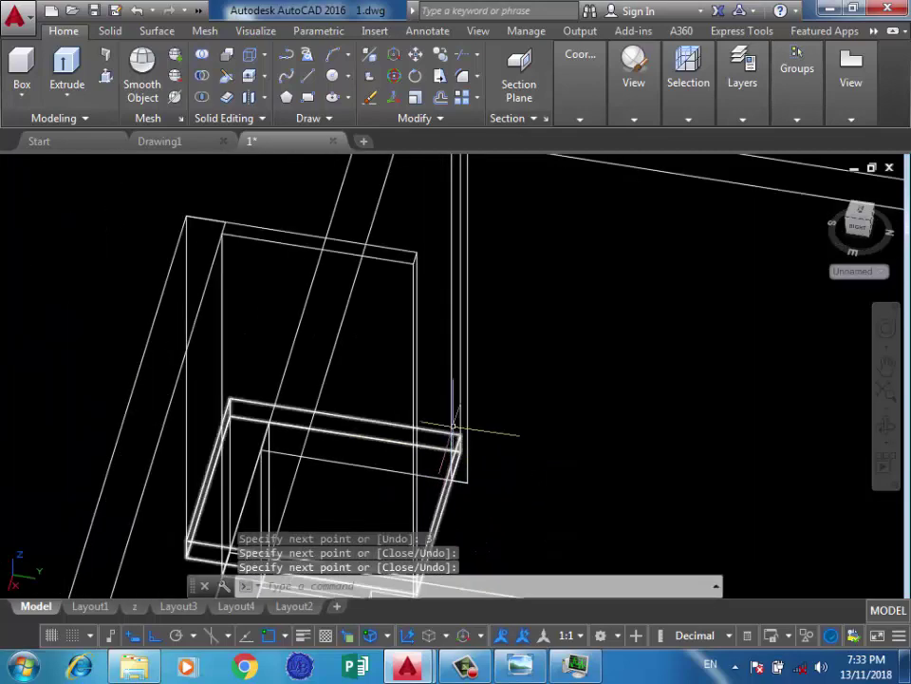
pyautogui.scroll(3, 477, 398)
pyautogui.scroll(2, 457, 384)
pyautogui.keyDown('shift'); pyautogui.moveTo(457, 385); pyautogui.dragTo(319, 176, button='middle'); pyautogui.keyUp('shift')
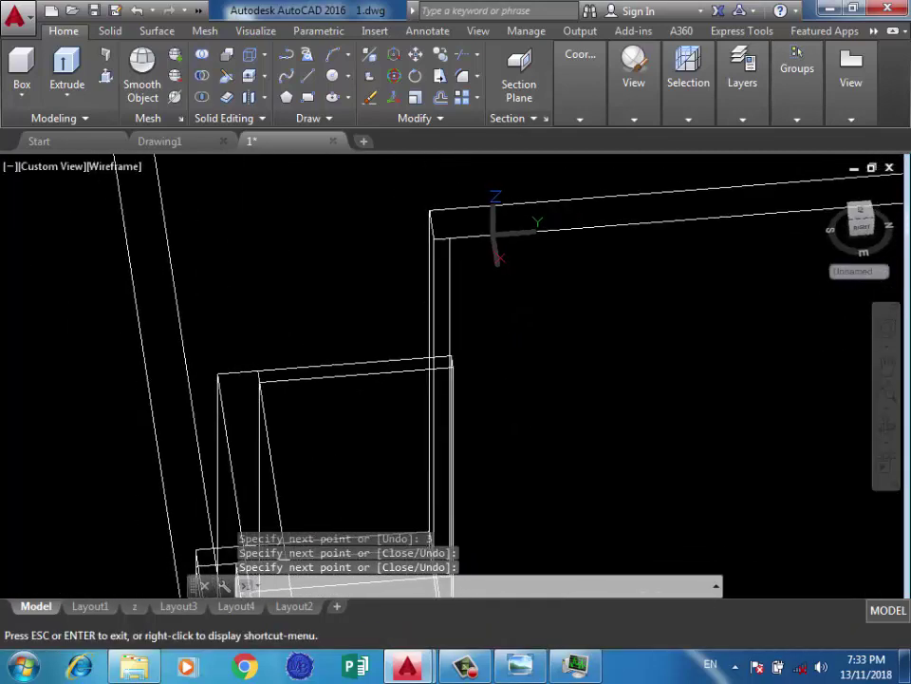
# Press/pull the thin corner strip up into a solid
pyautogui.hotkey('ctrl', 'shift', 'e')
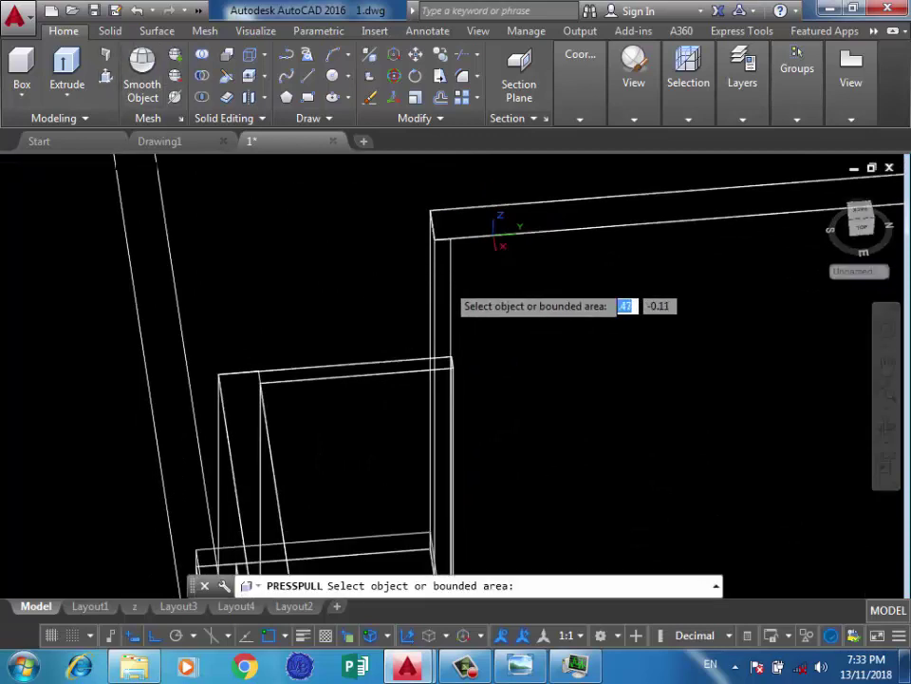
pyautogui.click(450, 269)
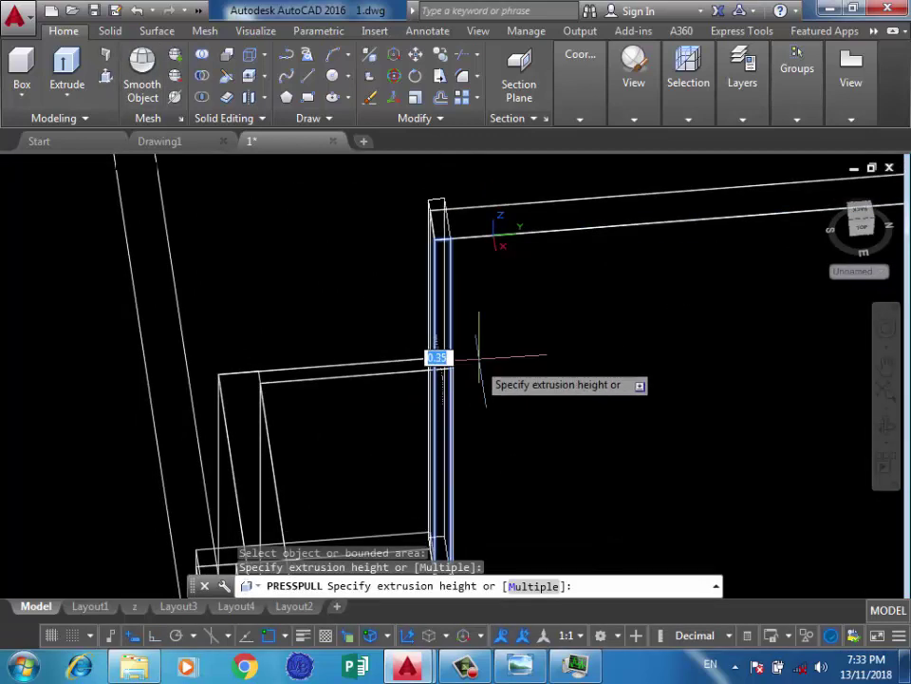
pyautogui.moveTo(481, 372)
pyautogui.keyDown('shift'); pyautogui.mouseDown(button='middle')
pyautogui.moveTo(440, 397)
pyautogui.moveTo(405, 366)
pyautogui.moveTo(386, 362)
pyautogui.moveTo(621, 304)
pyautogui.mouseUp(button='middle'); pyautogui.keyUp('shift')
pyautogui.click(406, 365)
# Orbit and zoom around the building to review the new extruded strip
pyautogui.scroll(-2, 580, 378)
pyautogui.scroll(-3, 472, 401)
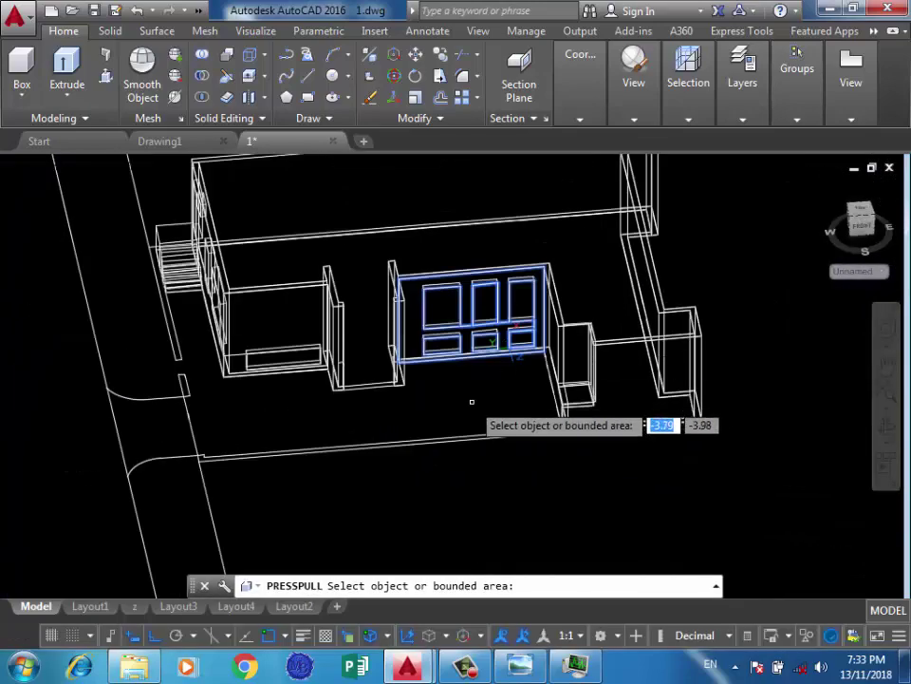
pyautogui.scroll(2, 610, 322)
pyautogui.scroll(2, 532, 352)
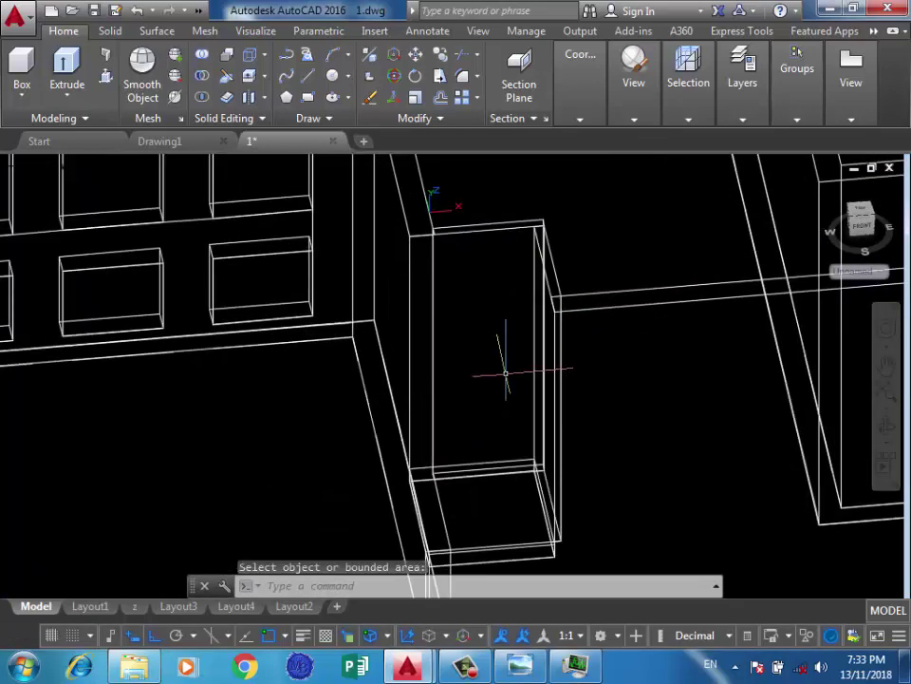
pyautogui.scroll(2, 474, 389)
pyautogui.keyDown('shift'); pyautogui.moveTo(461, 424); pyautogui.dragTo(479, 441, button='middle'); pyautogui.keyUp('shift')
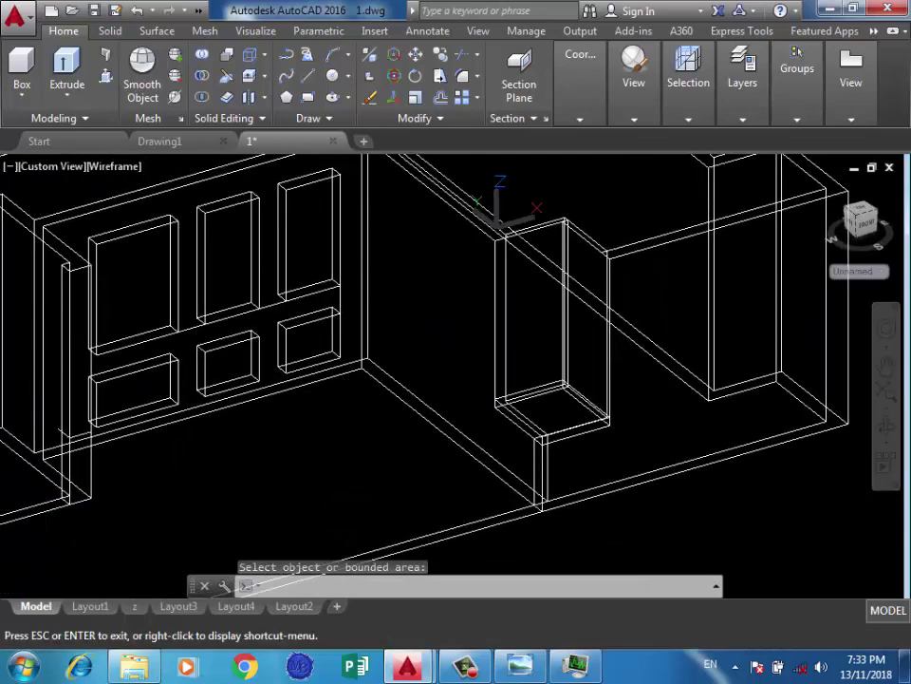
pyautogui.scroll(-3, 484, 384)
pyautogui.scroll(2, 408, 413)
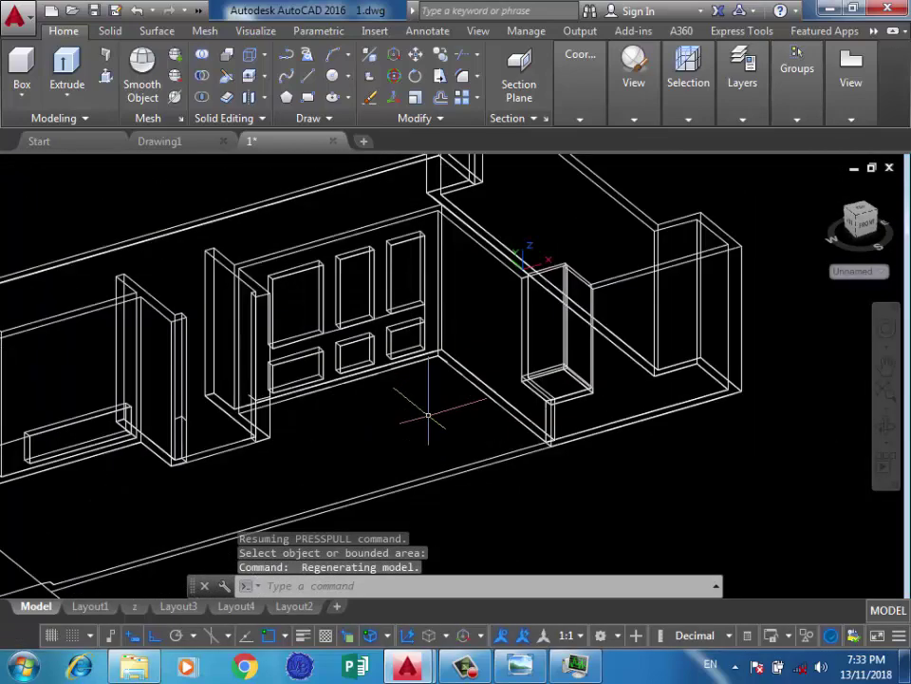
pyautogui.scroll(-2, 433, 407)
pyautogui.scroll(3, 473, 345)
pyautogui.keyDown('shift'); pyautogui.moveTo(446, 365); pyautogui.dragTo(549, 330, button='middle'); pyautogui.keyUp('shift')
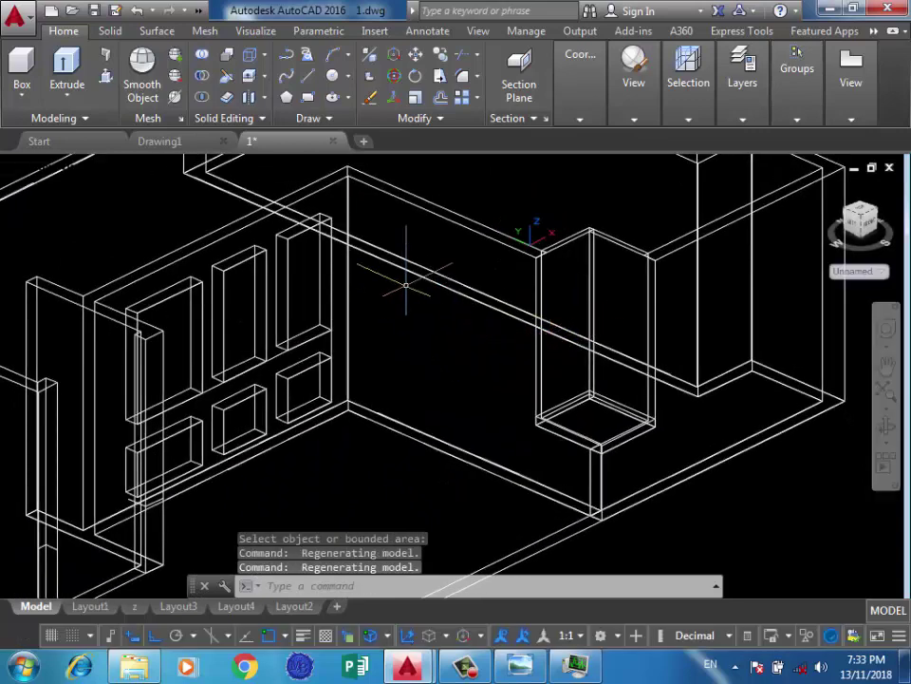
pyautogui.scroll(-2, 405, 283)
pyautogui.scroll(-2, 417, 336)
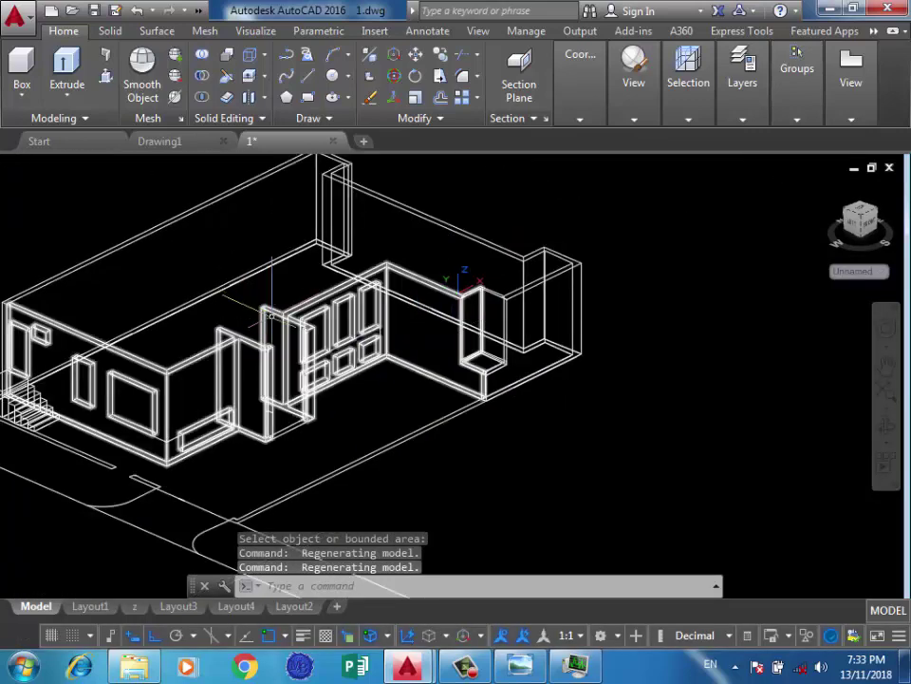
pyautogui.scroll(-2, 385, 375)
pyautogui.scroll(3, 382, 350)
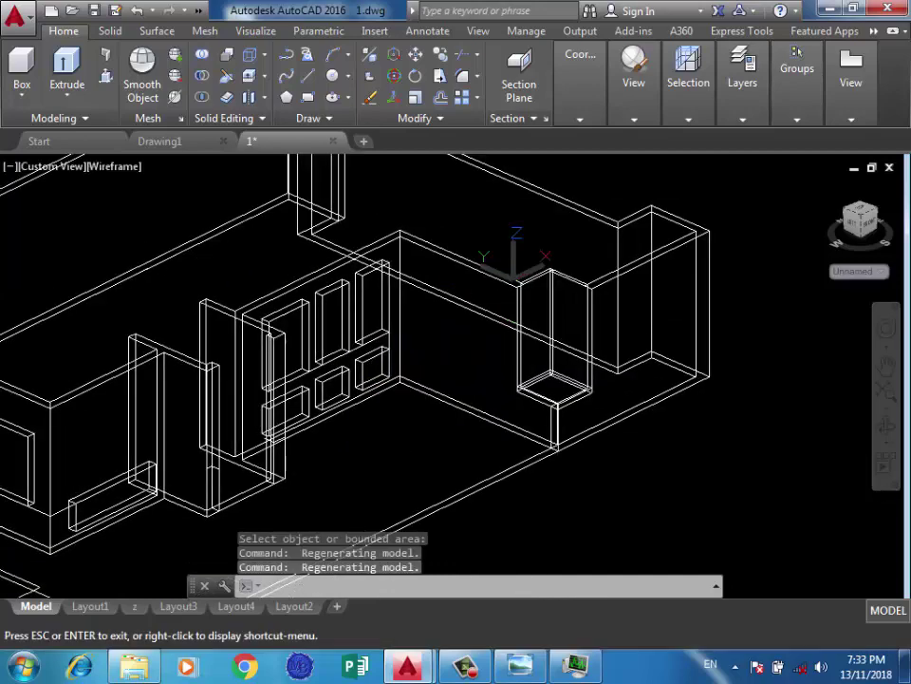
pyautogui.scroll(1, 381, 349)
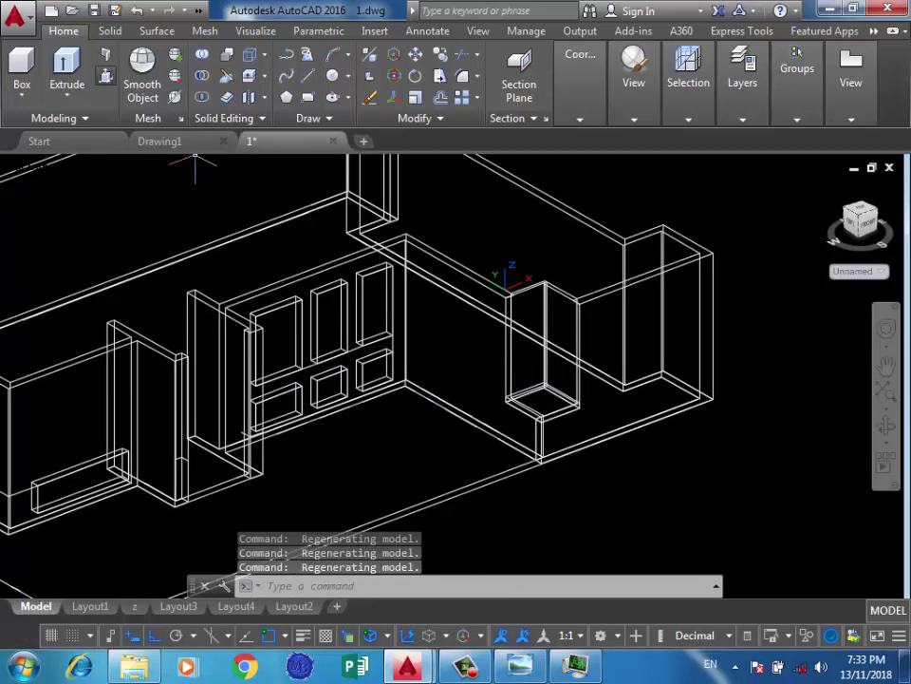
pyautogui.click(105, 54)
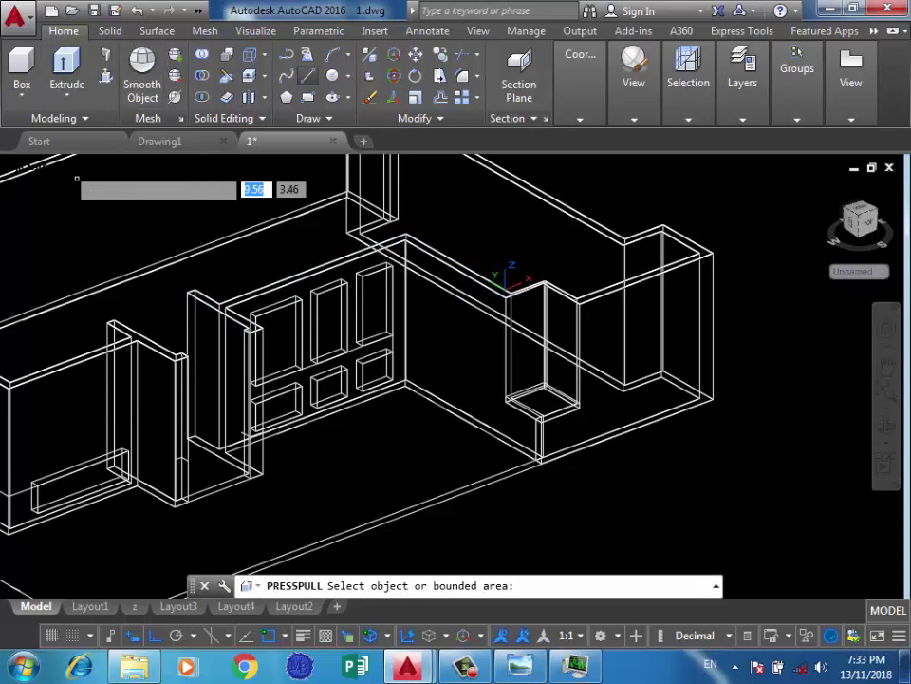
# Draw lines along the wall top to close off the strip boundaries
pyautogui.press('Escape')
pyautogui.write('l')
pyautogui.press('Return')
pyautogui.scroll(3, 228, 270)
pyautogui.scroll(2, 223, 280)
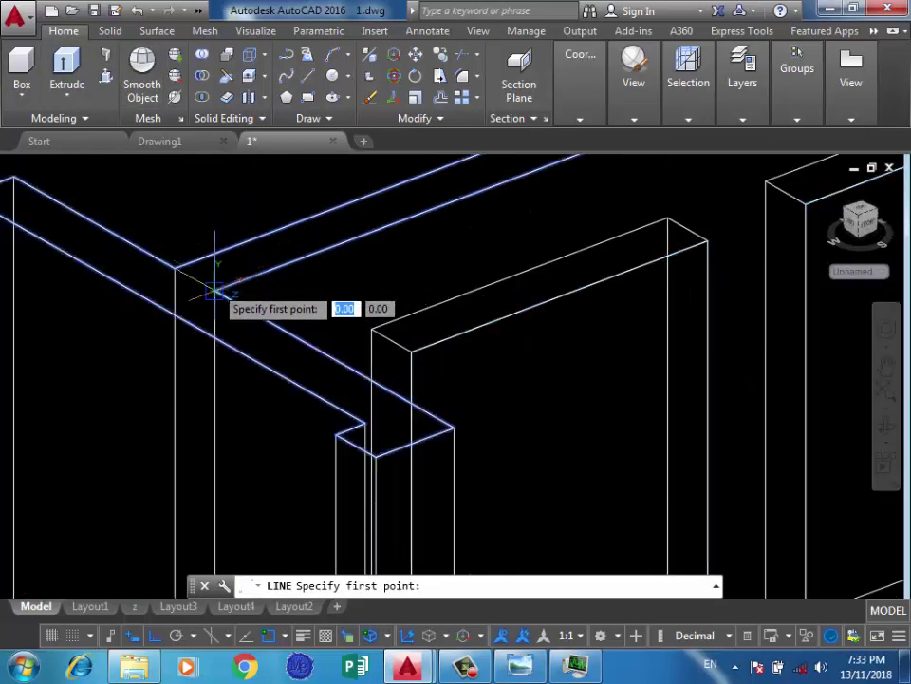
pyautogui.click(178, 270)
pyautogui.press('Return')
pyautogui.scroll(-3, 210, 301)
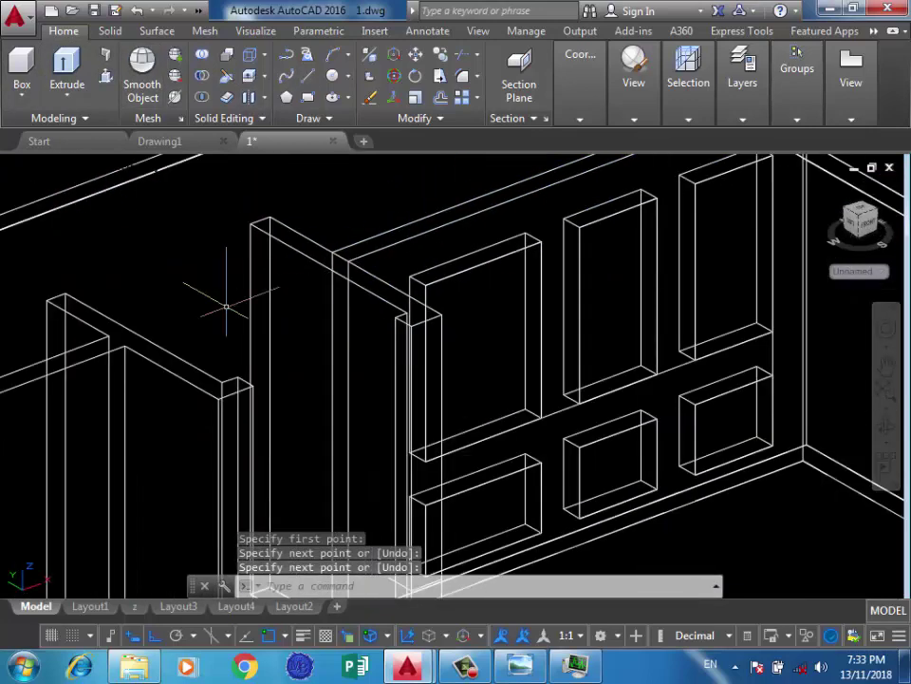
pyautogui.scroll(3, 82, 340)
pyautogui.press('Return')
pyautogui.scroll(2, 127, 338)
pyautogui.click(127, 338)
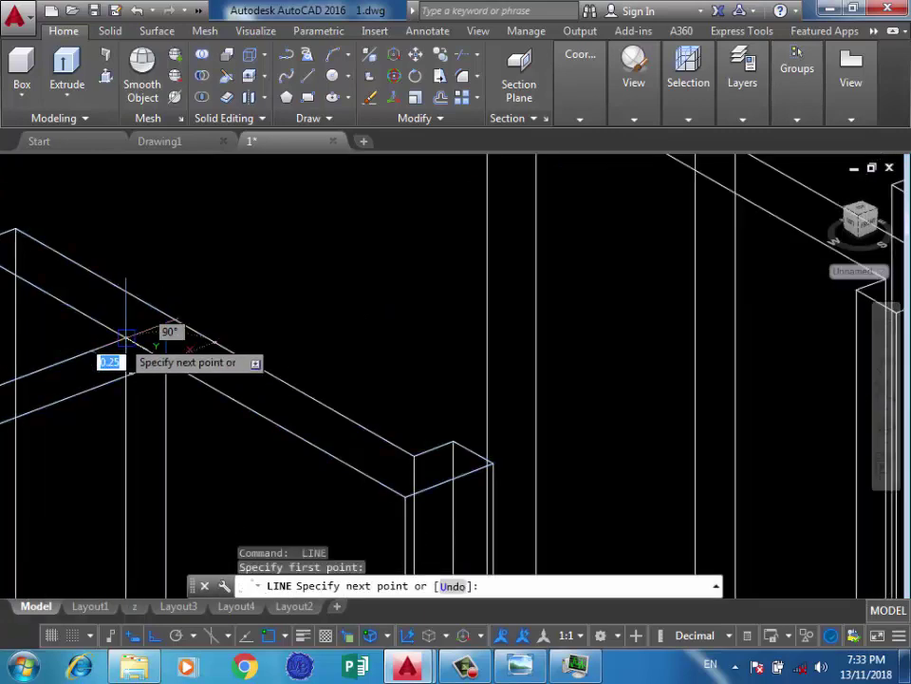
pyautogui.click(224, 350)
pyautogui.press('Return')
pyautogui.scroll(-3, 281, 384)
pyautogui.scroll(-1, 427, 326)
pyautogui.scroll(1, 301, 299)
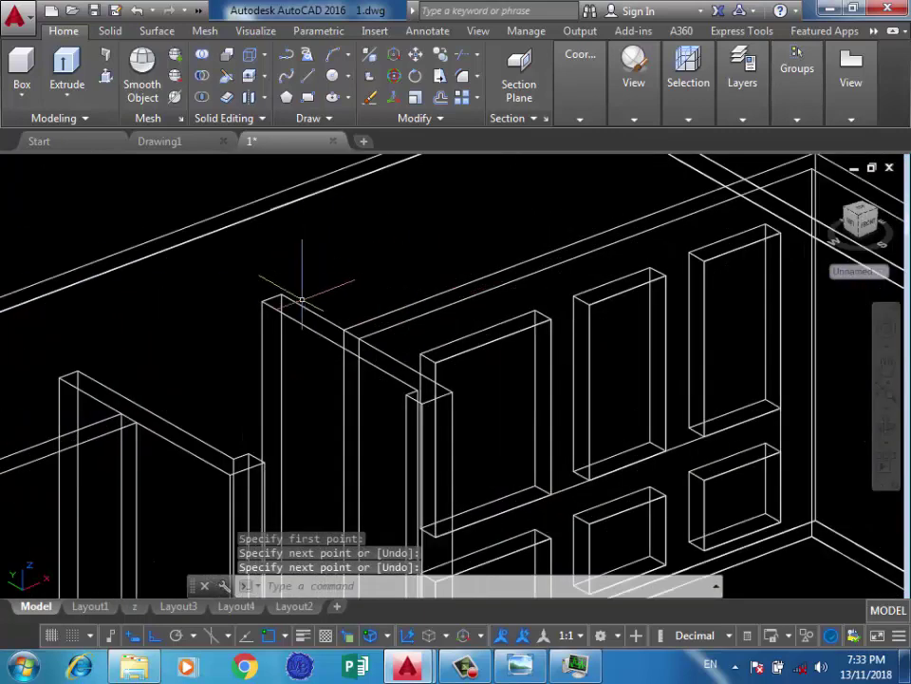
pyautogui.scroll(-2, 262, 167)
# Extrude the strip above the cabinet and the adjacent wall-top face 1.8 units
pyautogui.hotkey('ctrl', 'shift', 'e')
pyautogui.scroll(2, 398, 284)
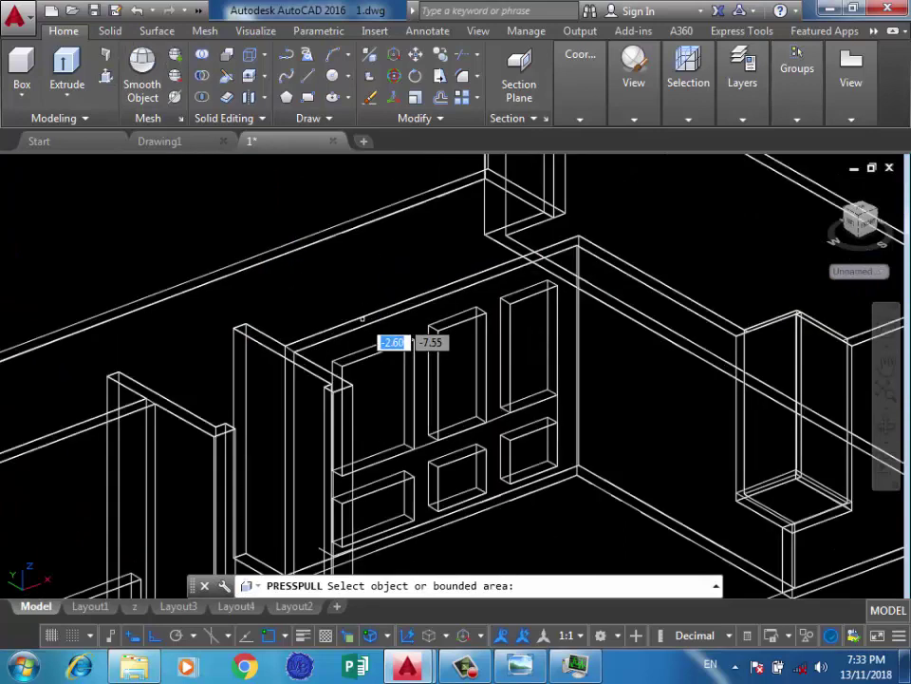
pyautogui.click(361, 319)
pyautogui.write('1.8')
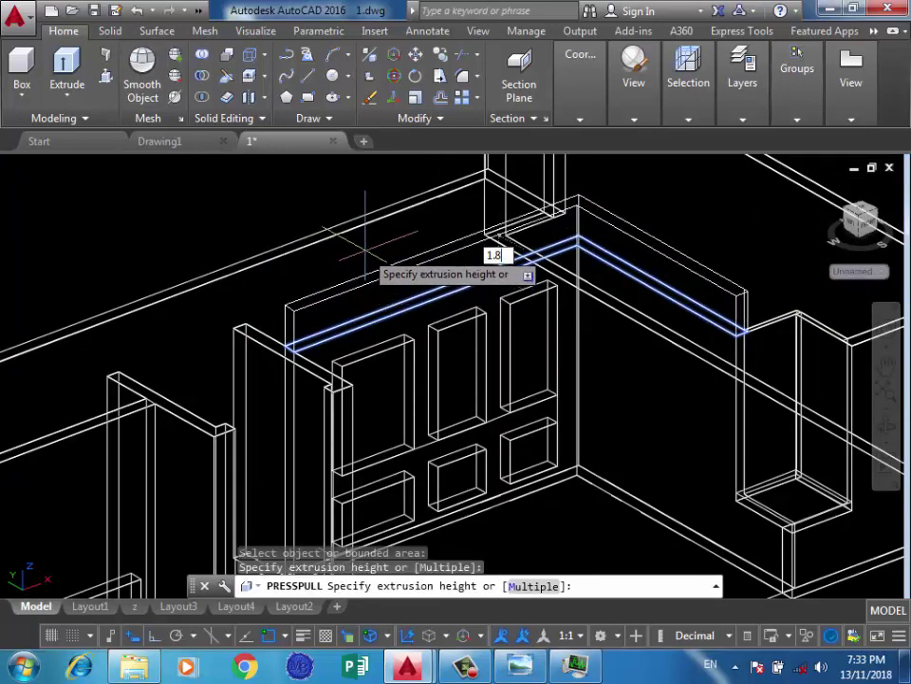
pyautogui.press('Return')
pyautogui.scroll(-1, 318, 289)
pyautogui.scroll(-2, 603, 307)
pyautogui.scroll(3, 619, 307)
pyautogui.scroll(2, 570, 295)
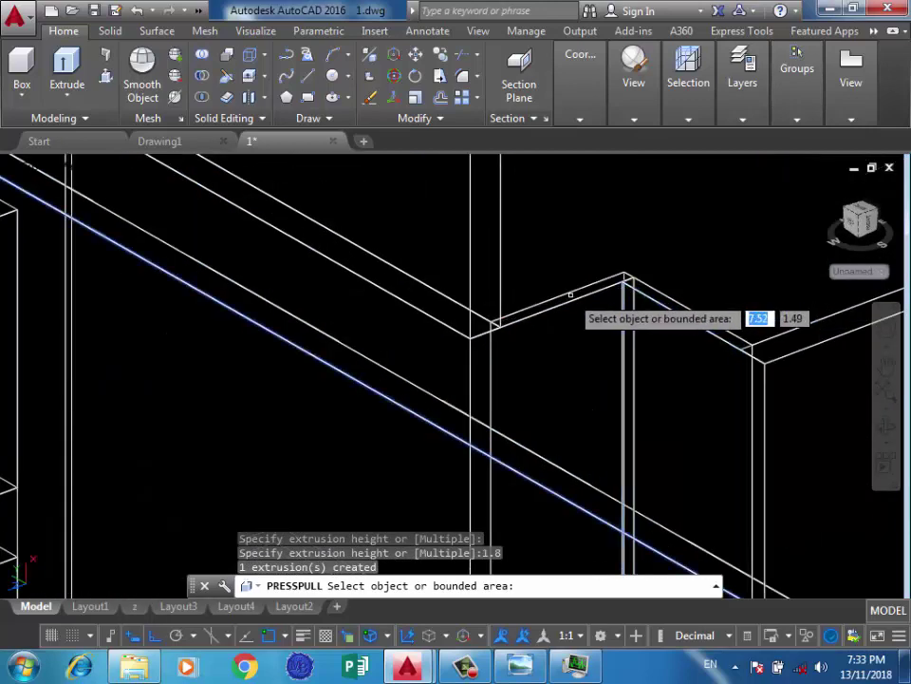
pyautogui.scroll(-1, 565, 299)
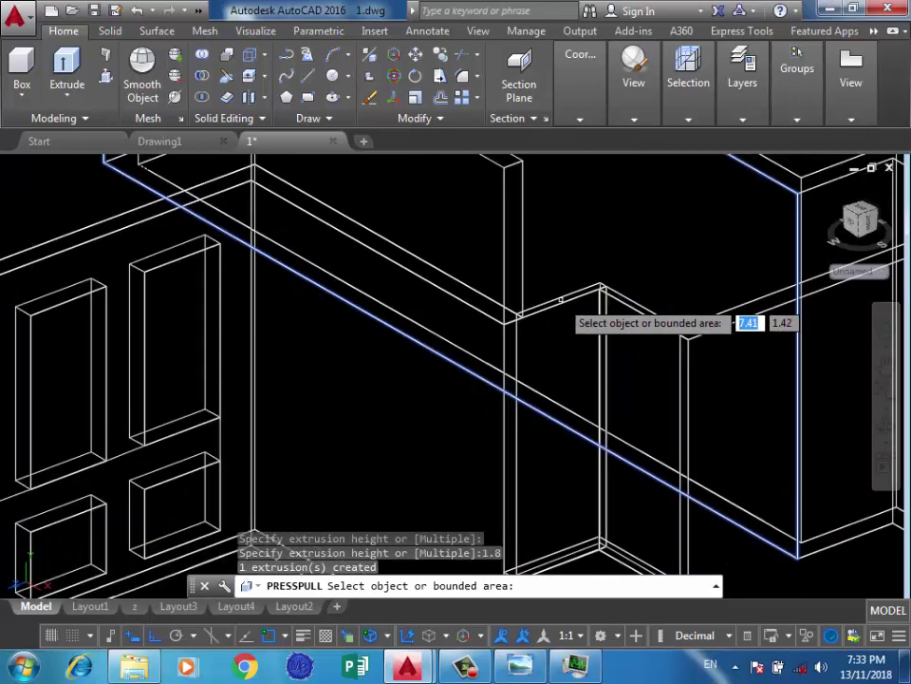
pyautogui.scroll(1, 493, 290)
pyautogui.scroll(-1, 475, 290)
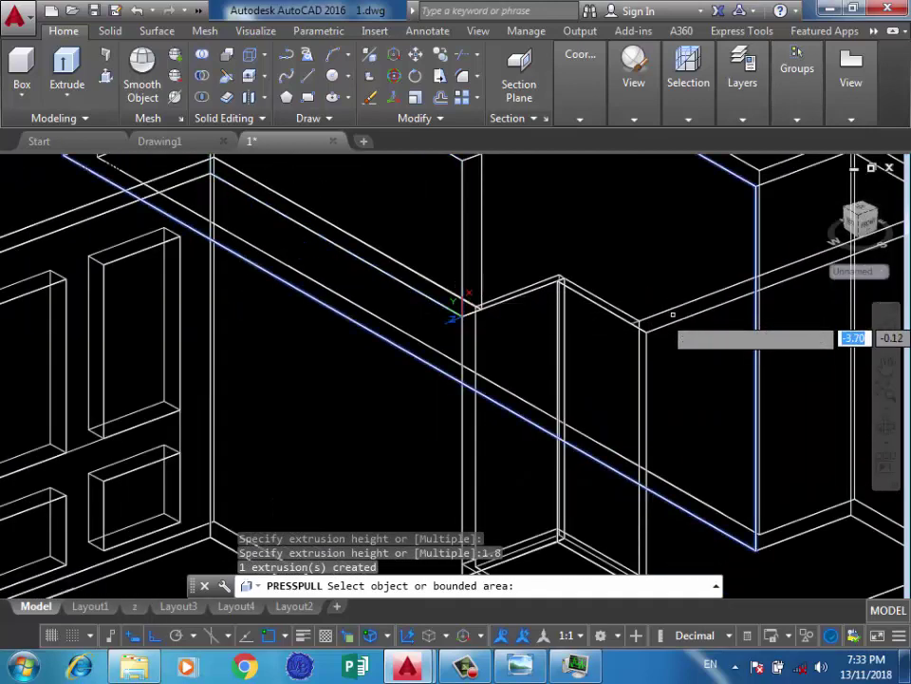
pyautogui.click(672, 316)
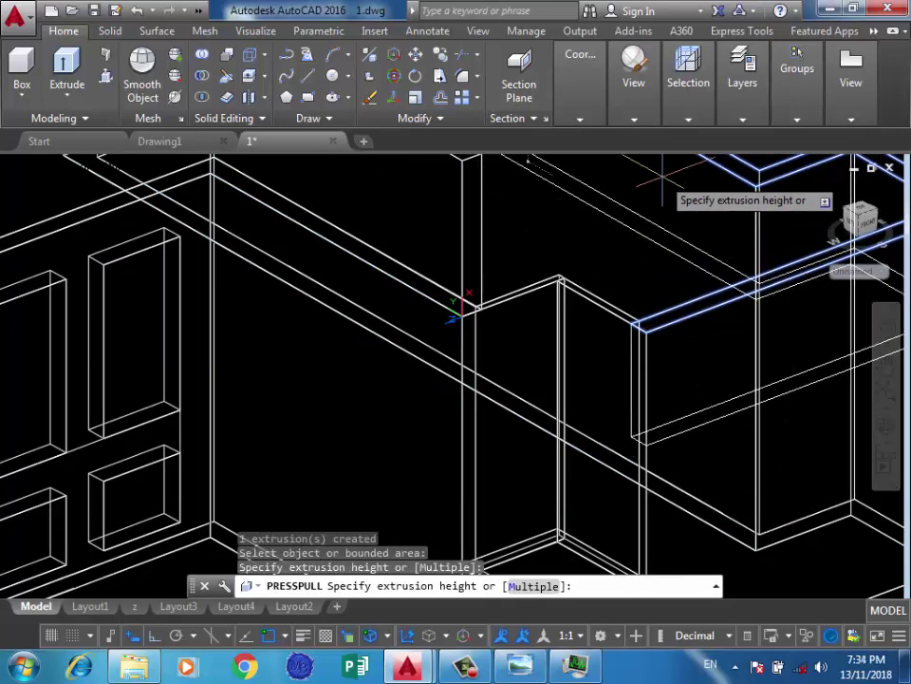
pyautogui.scroll(-2, 647, 204)
pyautogui.write('1.8')
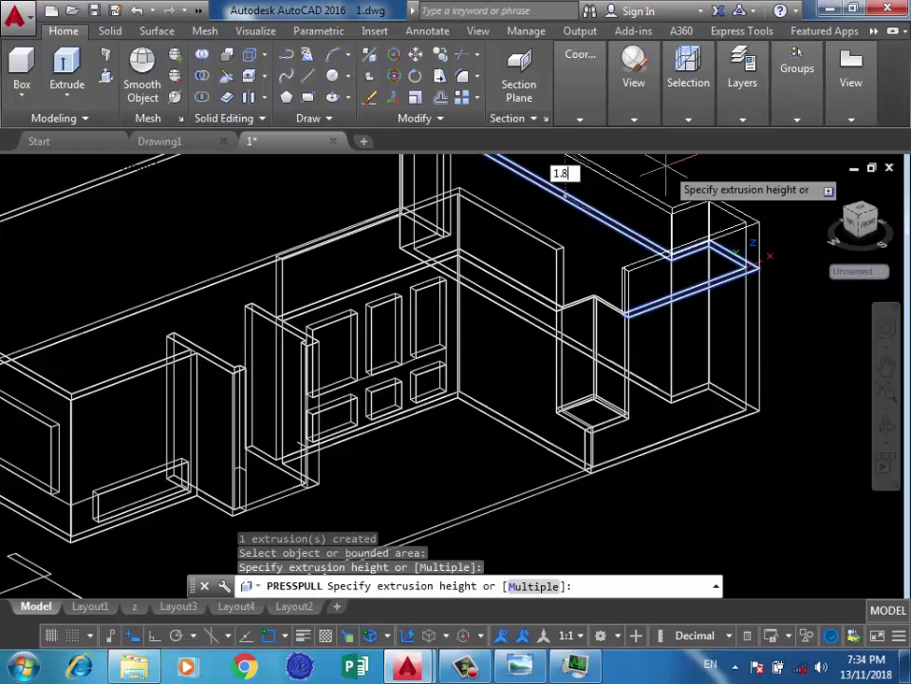
pyautogui.press('Return')
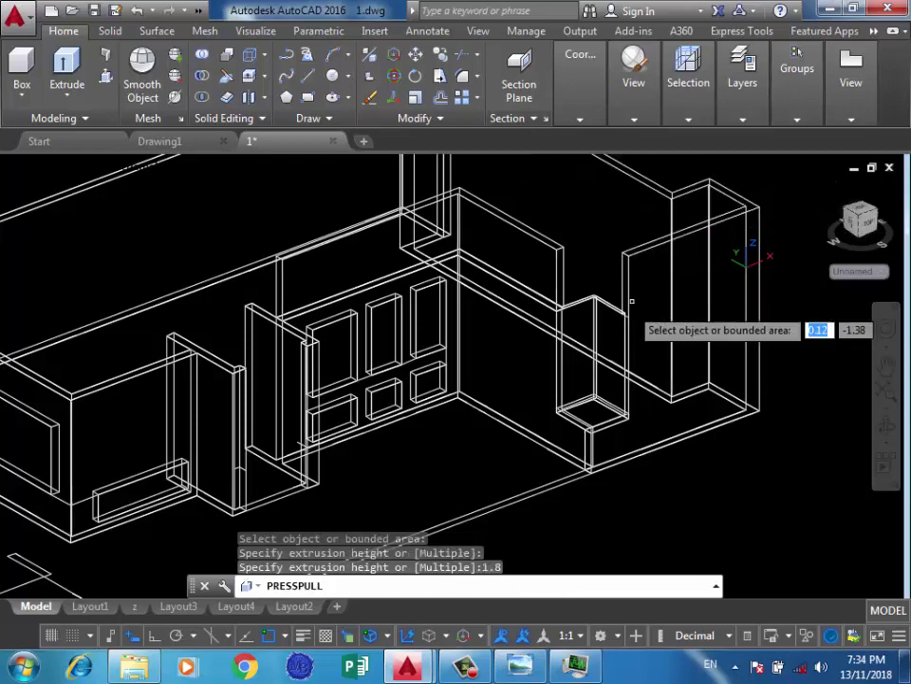
pyautogui.scroll(-3, 613, 313)
pyautogui.scroll(3, 581, 344)
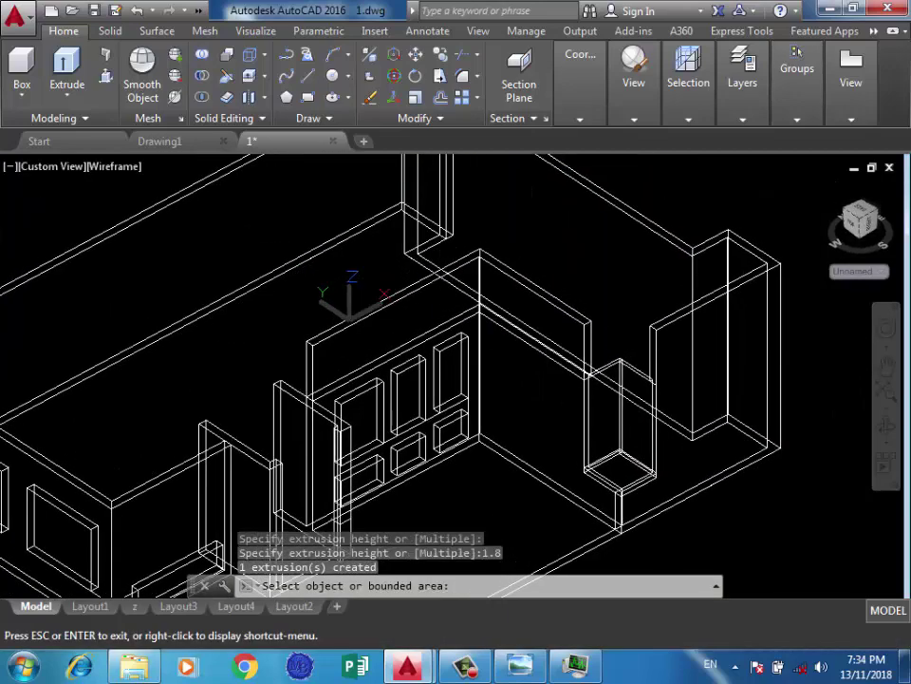
pyautogui.scroll(3, 641, 372)
pyautogui.scroll(2, 665, 333)
# Extrude the cabinet's top corner area and the next bounded face by picking their heights
pyautogui.click(665, 334)
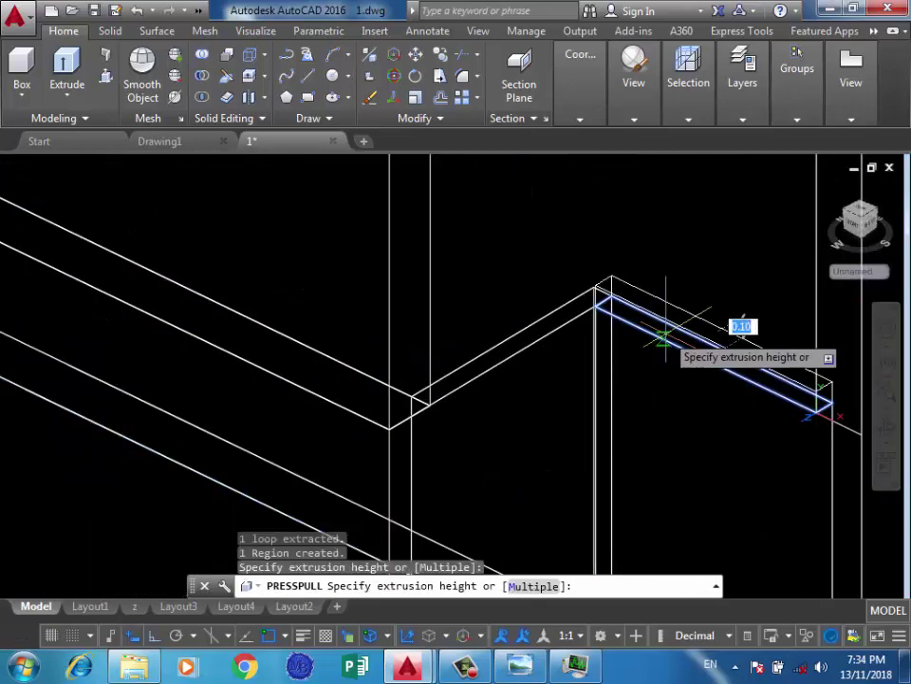
pyautogui.scroll(-2, 703, 304)
pyautogui.click(711, 203)
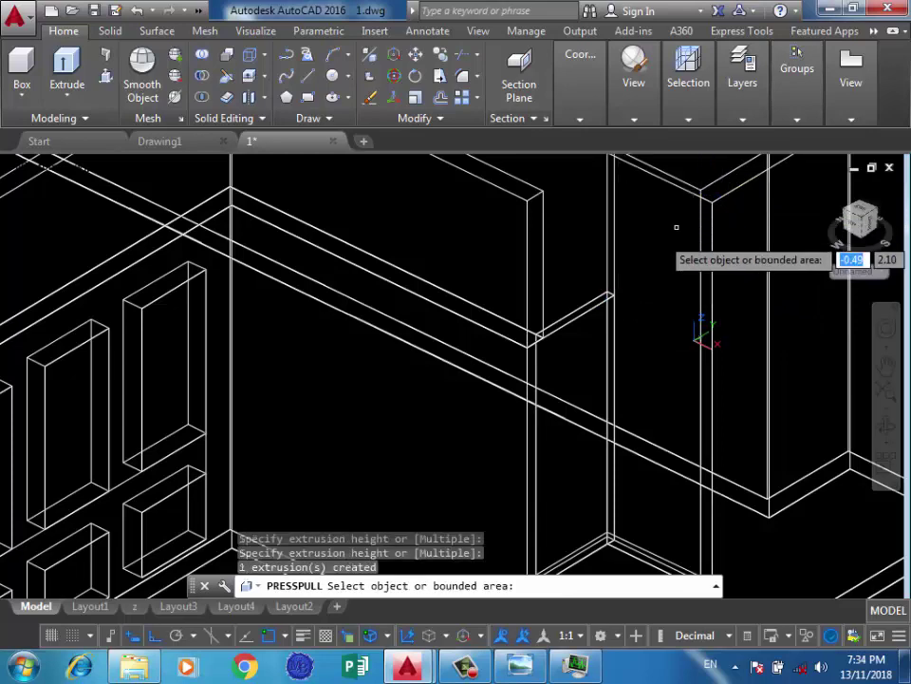
pyautogui.scroll(2, 585, 308)
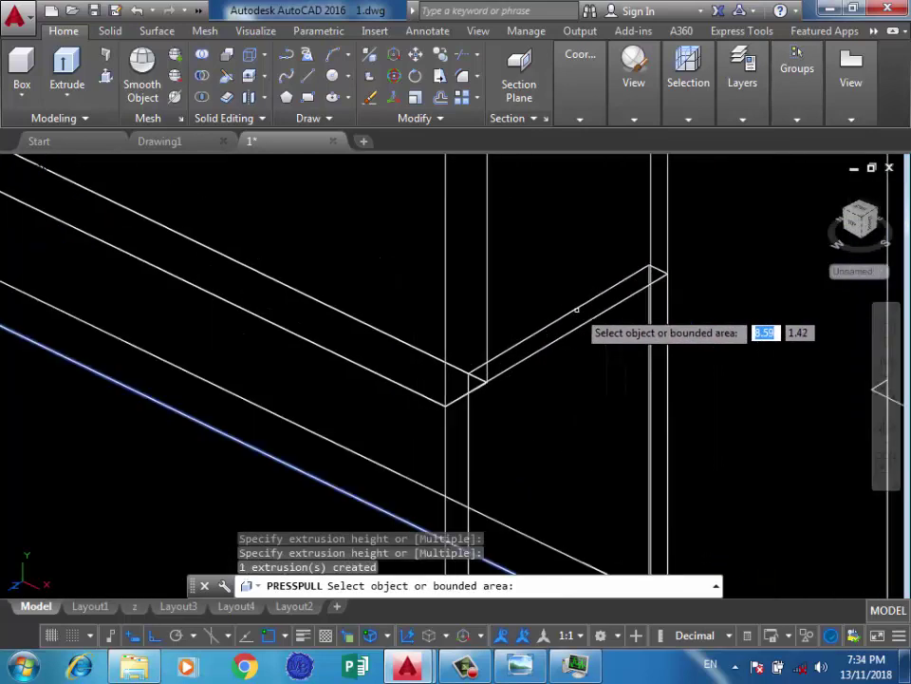
pyautogui.click(545, 338)
pyautogui.scroll(-2, 544, 258)
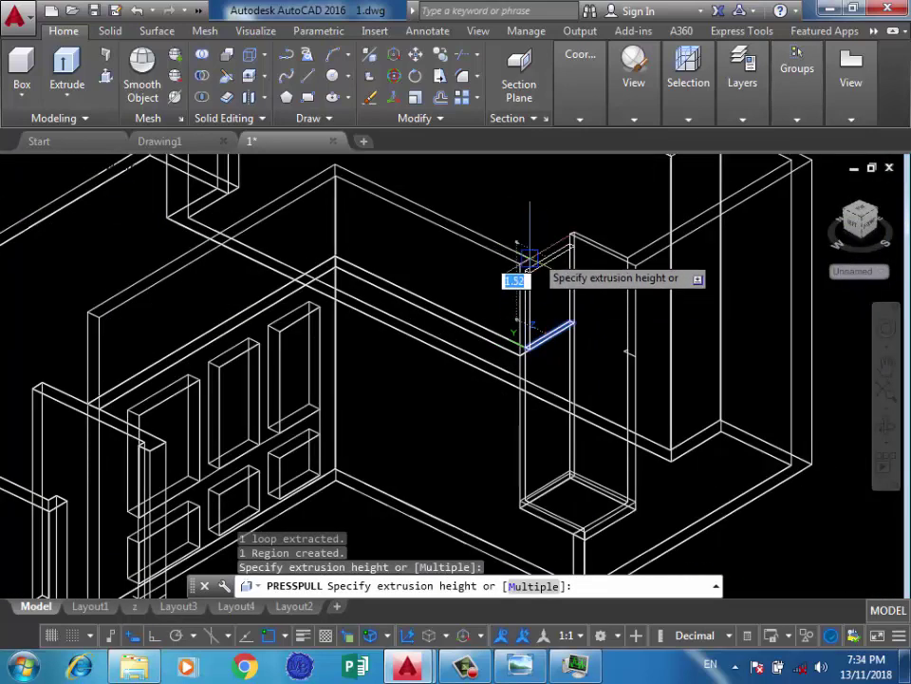
pyautogui.click(528, 256)
pyautogui.scroll(-3, 531, 285)
pyautogui.scroll(3, 447, 314)
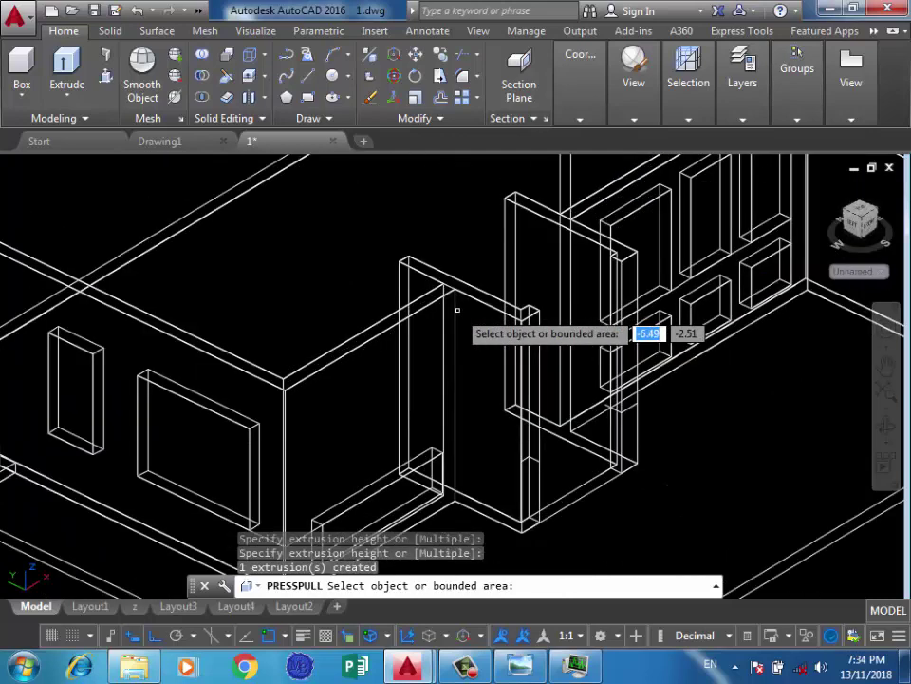
pyautogui.scroll(-3, 427, 300)
pyautogui.scroll(2, 408, 318)
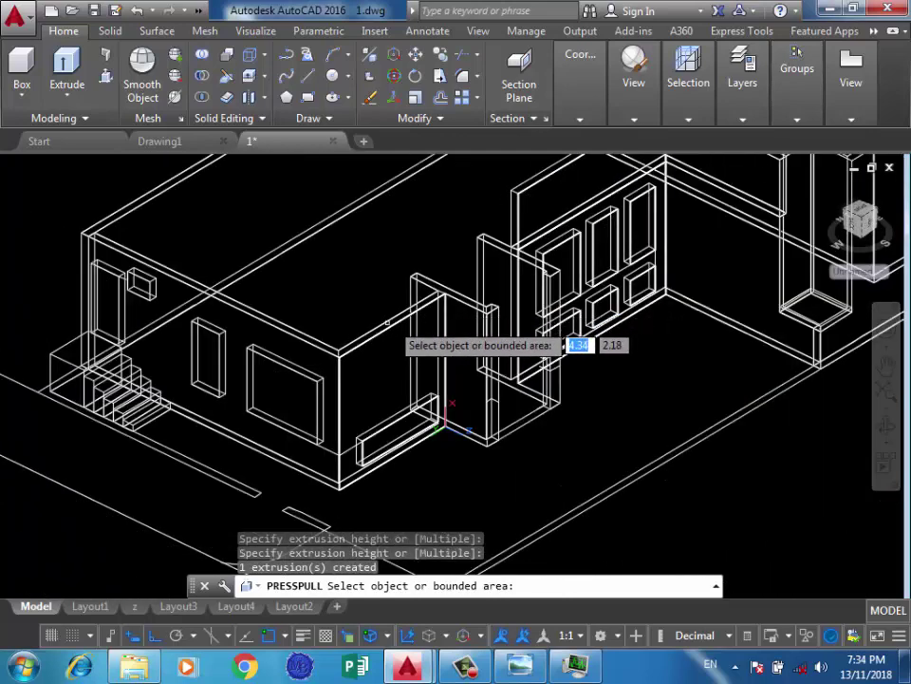
pyautogui.scroll(-2, 425, 313)
pyautogui.scroll(5, 380, 342)
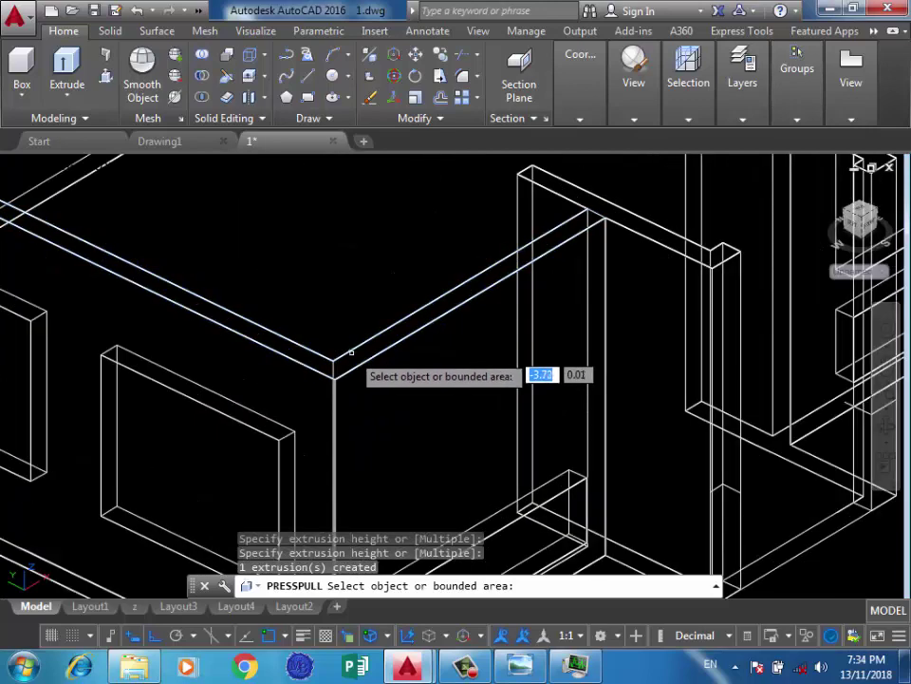
# Raise the corner wall-top strip and the long wall-top strip by 1.8
pyautogui.click(353, 356)
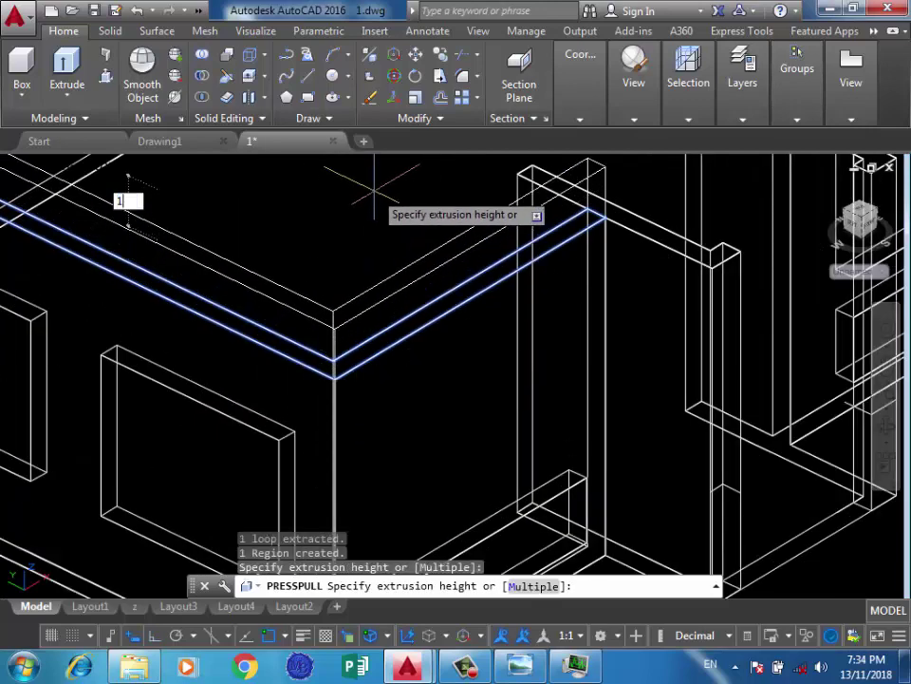
pyautogui.write('8')
pyautogui.press('Return')
pyautogui.scroll(-4, 356, 313)
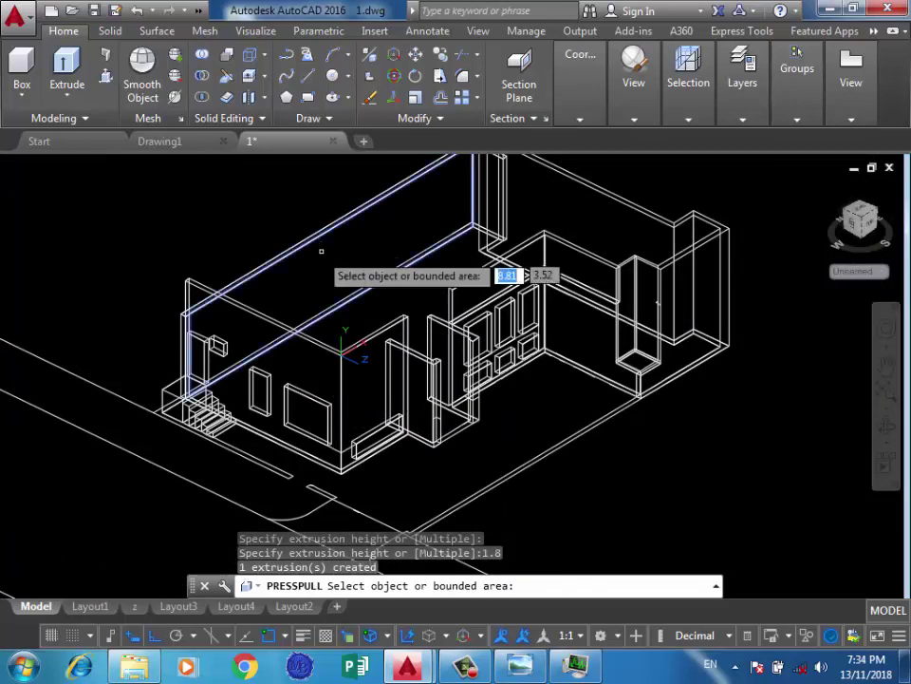
pyautogui.scroll(1, 301, 233)
pyautogui.click(244, 277)
pyautogui.write('1.8')
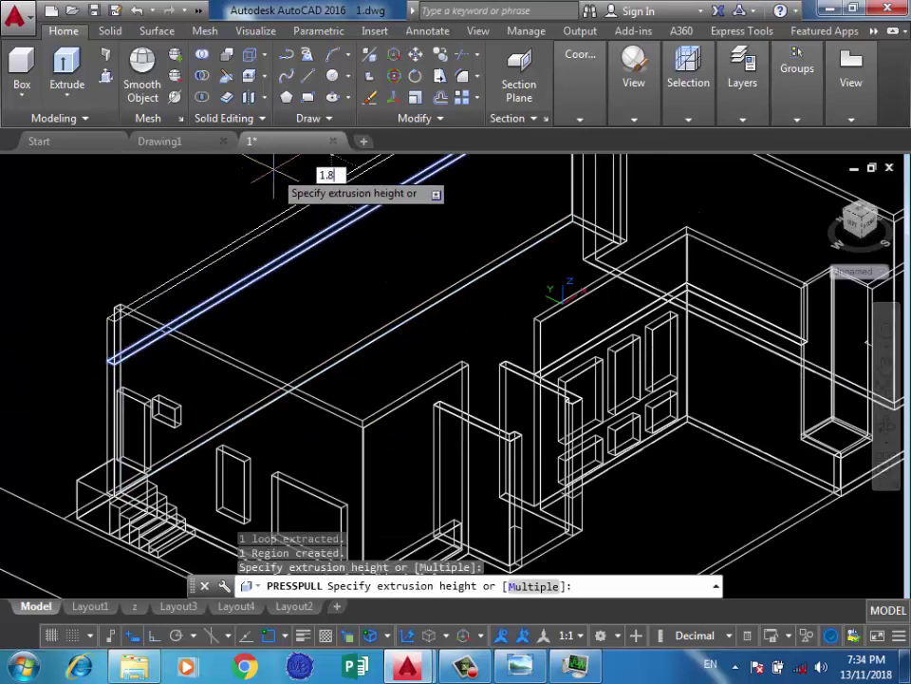
pyautogui.press('Return')
pyautogui.scroll(-2, 335, 290)
pyautogui.scroll(5, 425, 351)
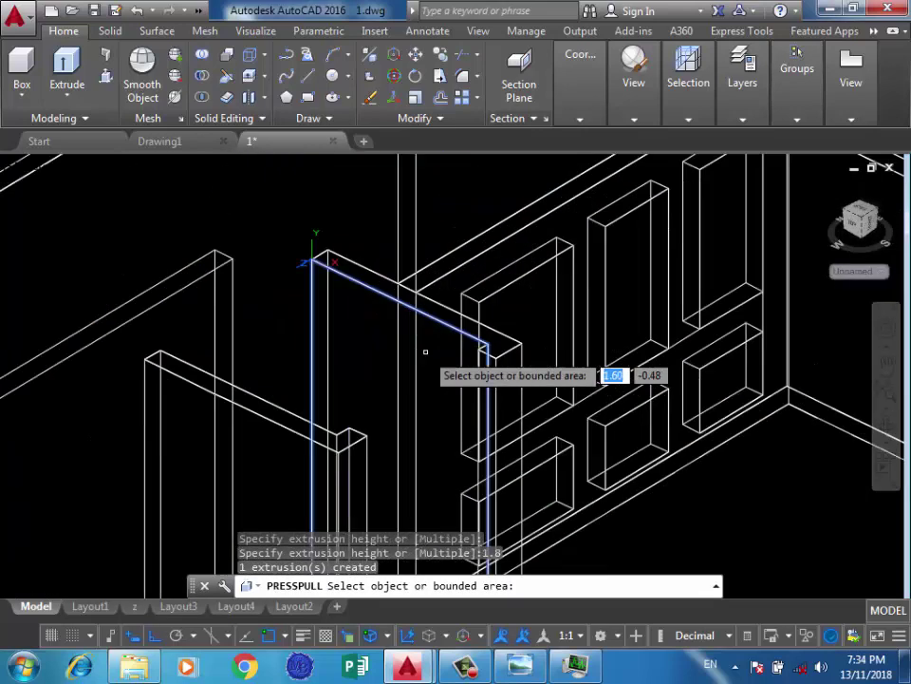
# Extrude the strip over the opening and its end face 2.5 units, then orbit to check
pyautogui.click(491, 346)
pyautogui.write('2.5')
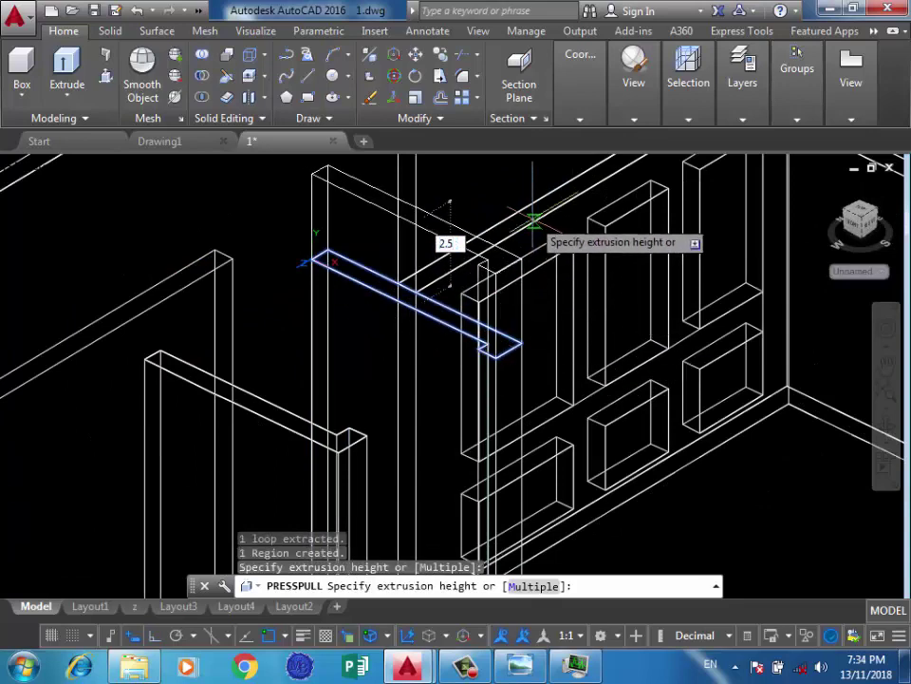
pyautogui.press('Return')
pyautogui.scroll(-2, 533, 221)
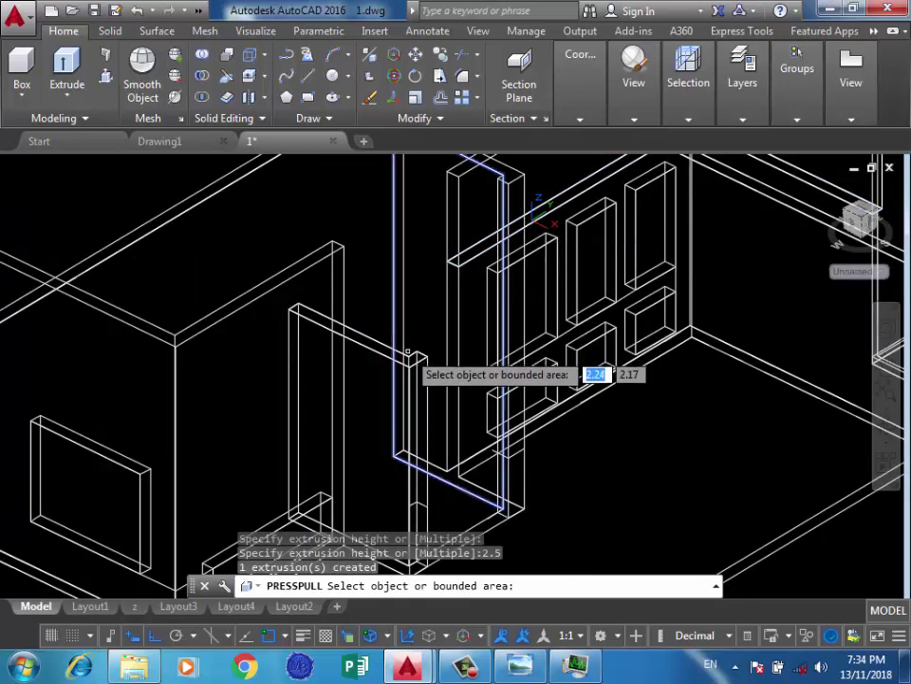
pyautogui.scroll(2, 424, 373)
pyautogui.scroll(1, 413, 377)
pyautogui.click(390, 359)
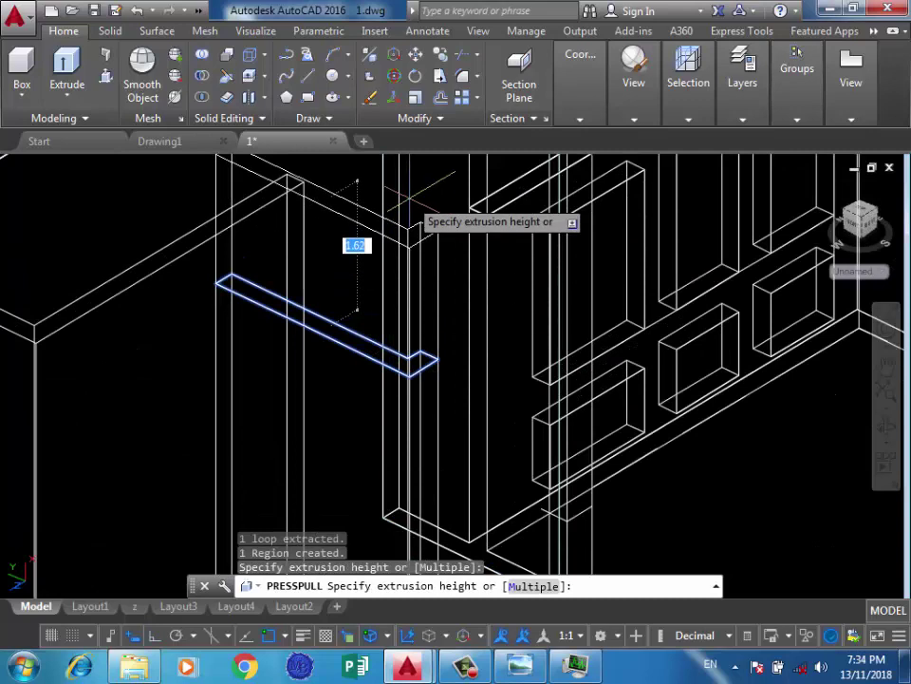
pyautogui.write('2.5')
pyautogui.press('Return')
pyautogui.scroll(-3, 361, 361)
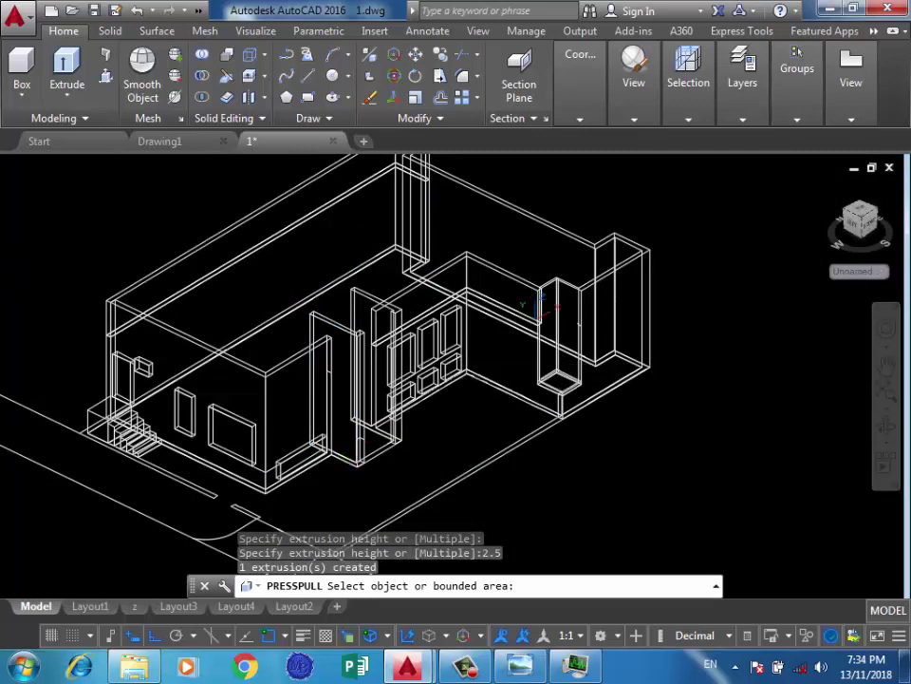
pyautogui.press('Escape')
pyautogui.scroll(-2, 453, 429)
pyautogui.keyDown('shift'); pyautogui.moveTo(469, 471); pyautogui.dragTo(475, 455, button='middle'); pyautogui.keyUp('shift')
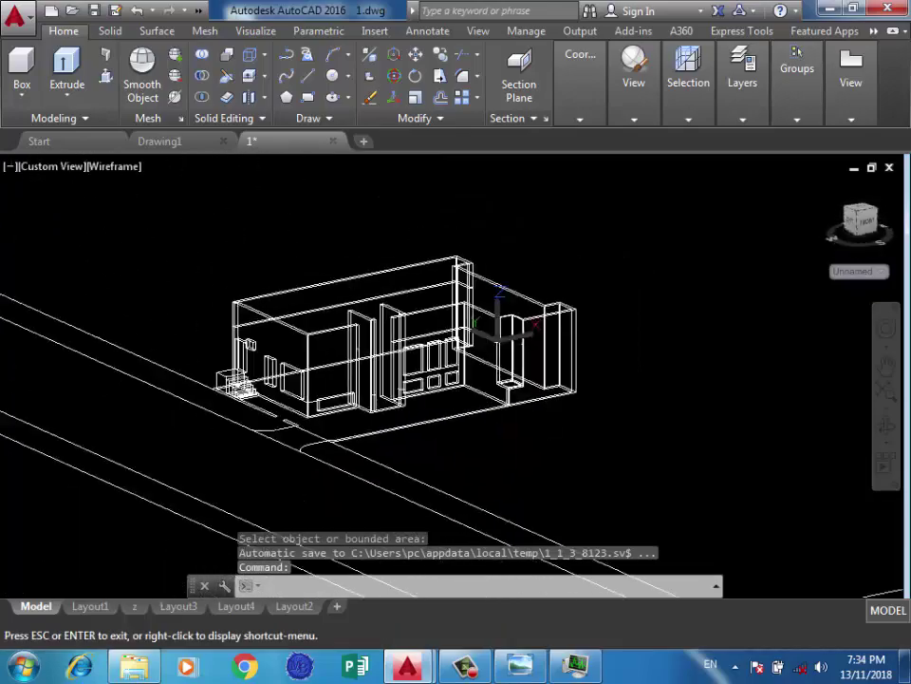
pyautogui.scroll(2, 494, 294)
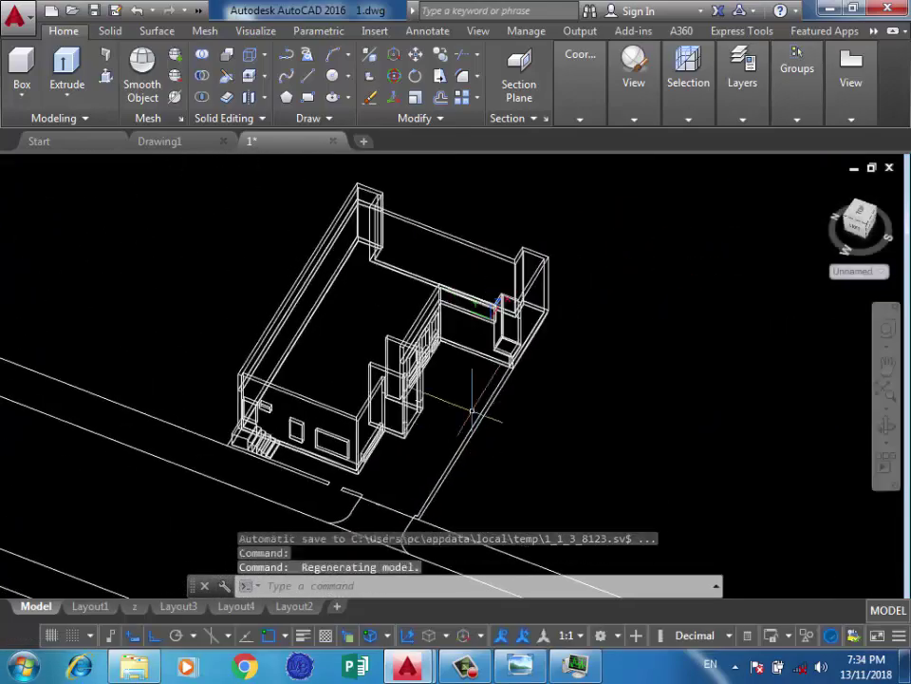
pyautogui.scroll(3, 617, 304)
pyautogui.scroll(1, 388, 333)
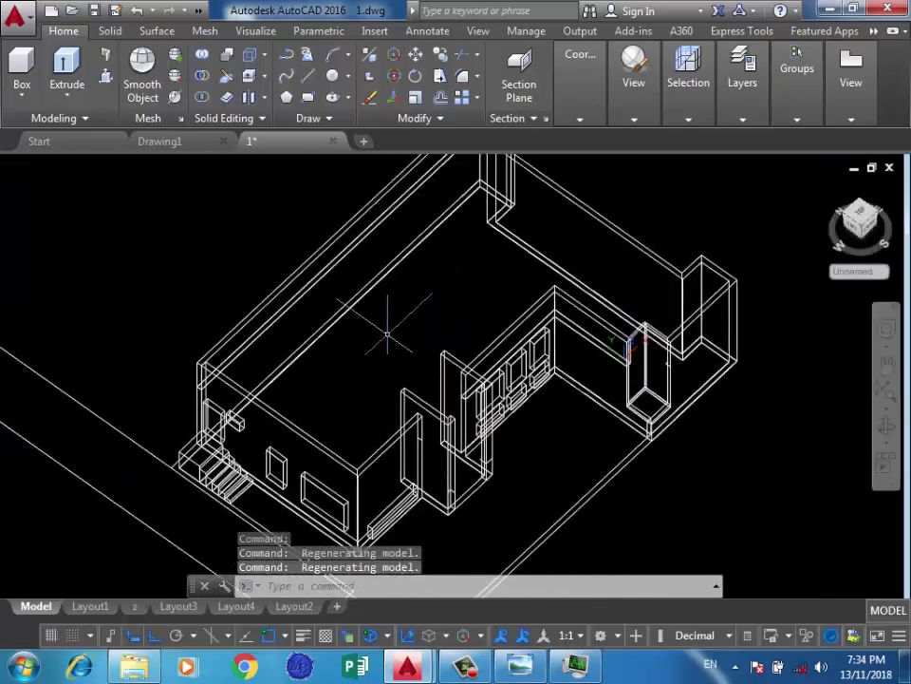
# Create boundary polylines by picking a point inside the house walls
pyautogui.write('bo')
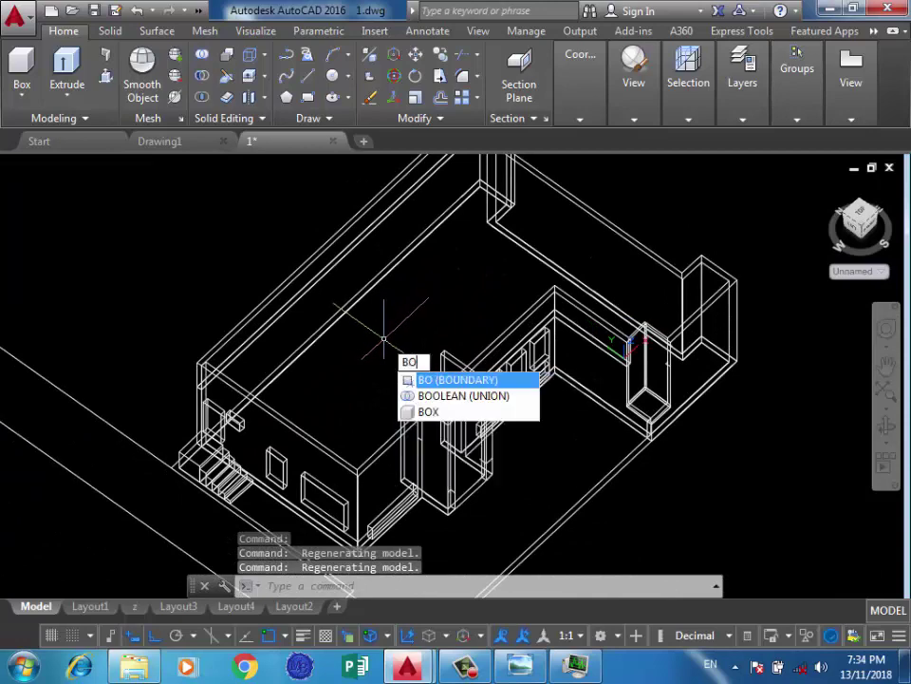
pyautogui.press('Return')
pyautogui.click(591, 171)
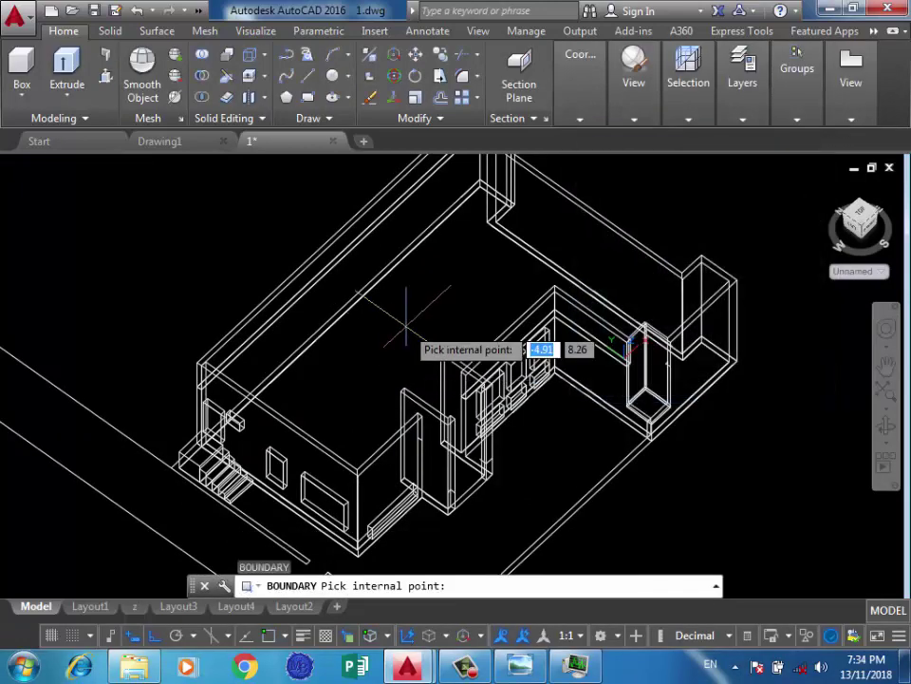
pyautogui.click(411, 316)
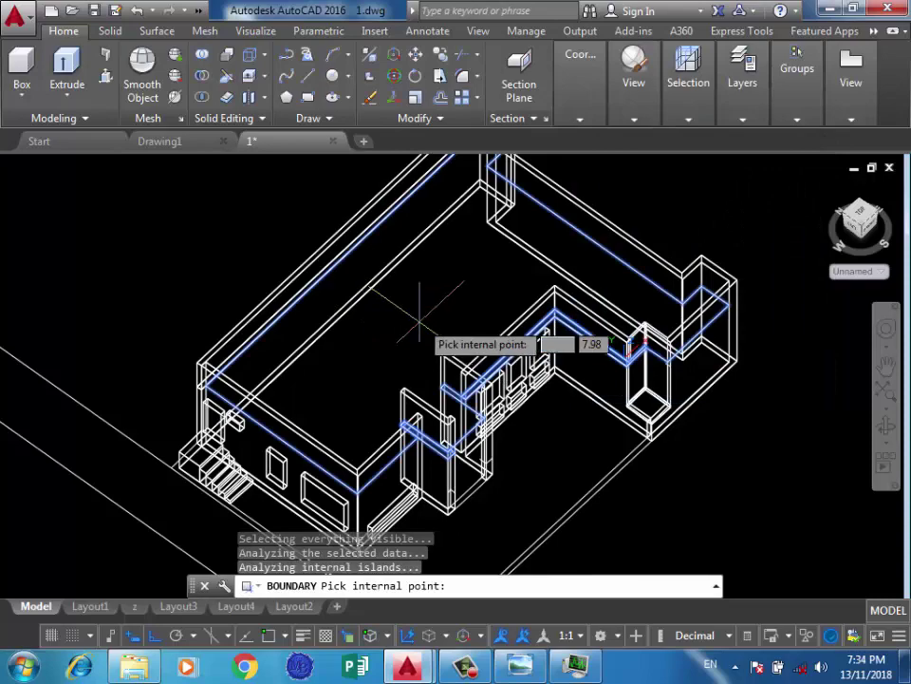
pyautogui.press('Return')
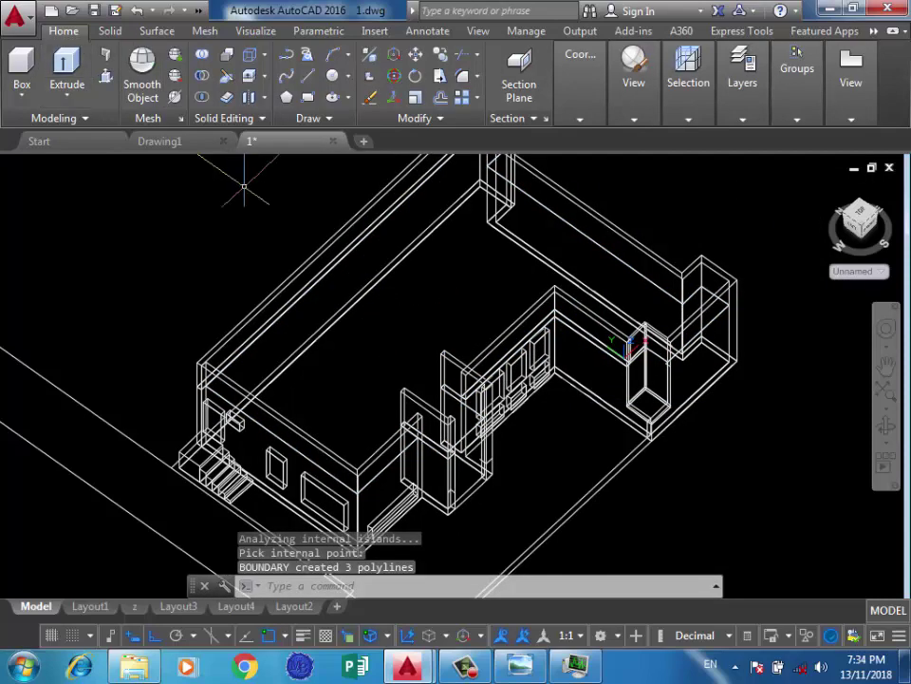
pyautogui.moveTo(411, 356)
pyautogui.keyDown('shift'); pyautogui.mouseDown(button='middle')
pyautogui.moveTo(346, 305)
pyautogui.moveTo(285, 275)
pyautogui.mouseUp(button='middle'); pyautogui.keyUp('shift')
pyautogui.press('Return')
pyautogui.press('Escape')
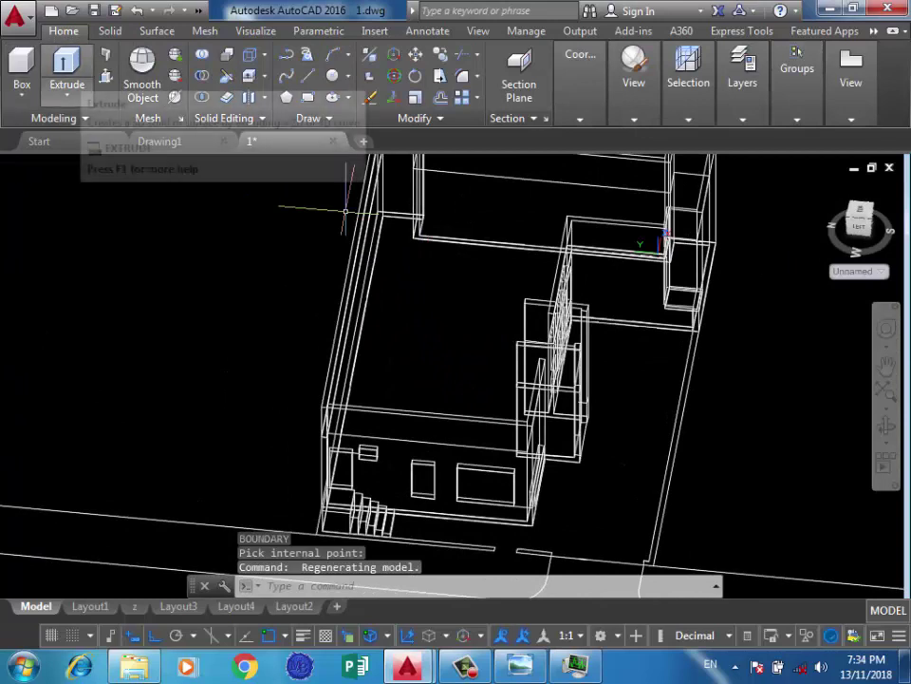
# Erase the stray polyline chosen from the overlapping objects
pyautogui.click(67, 71)
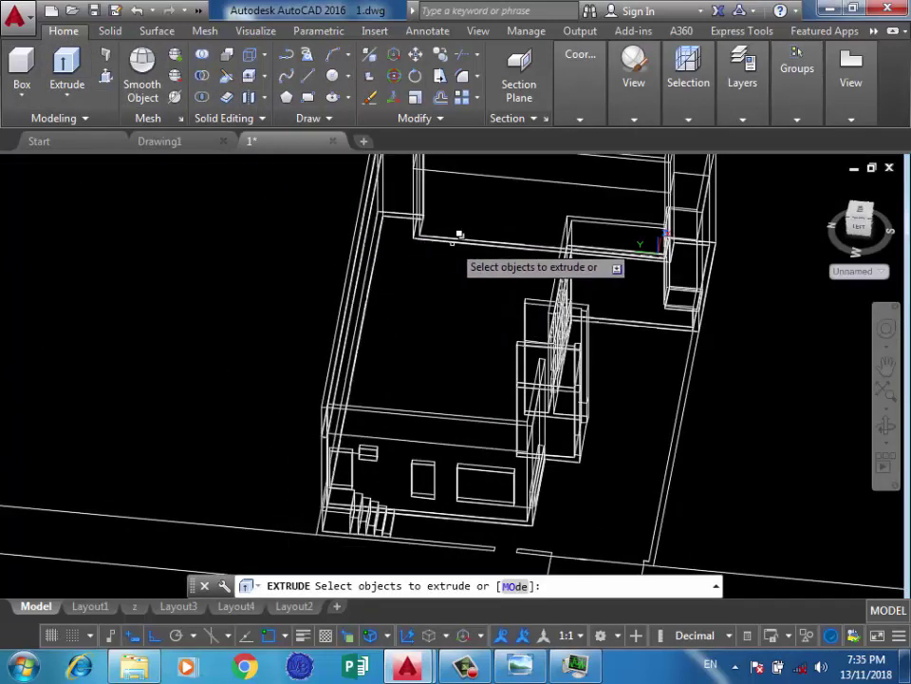
pyautogui.press('Return')
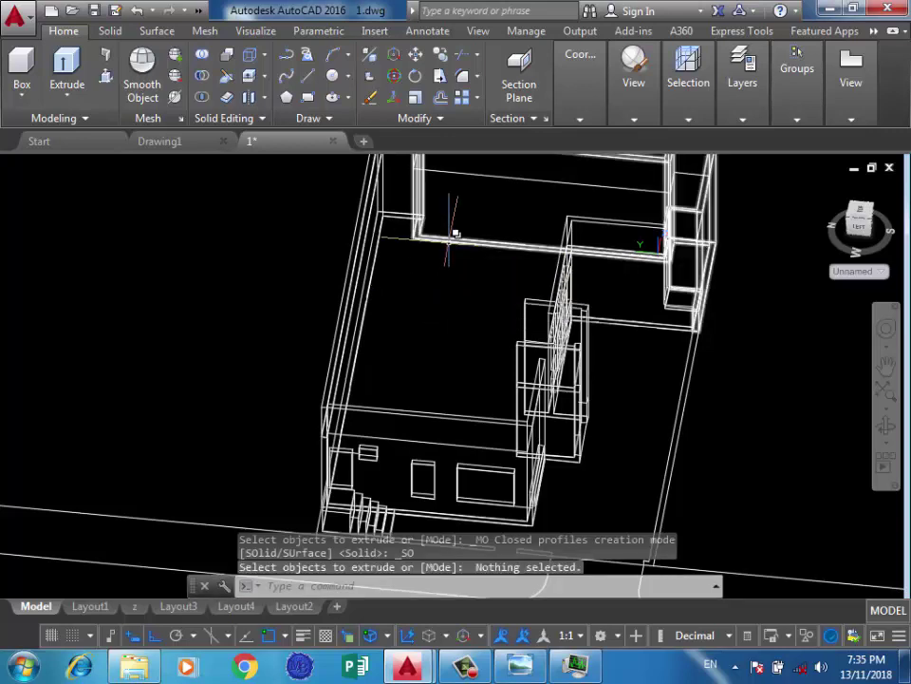
pyautogui.click(454, 233)
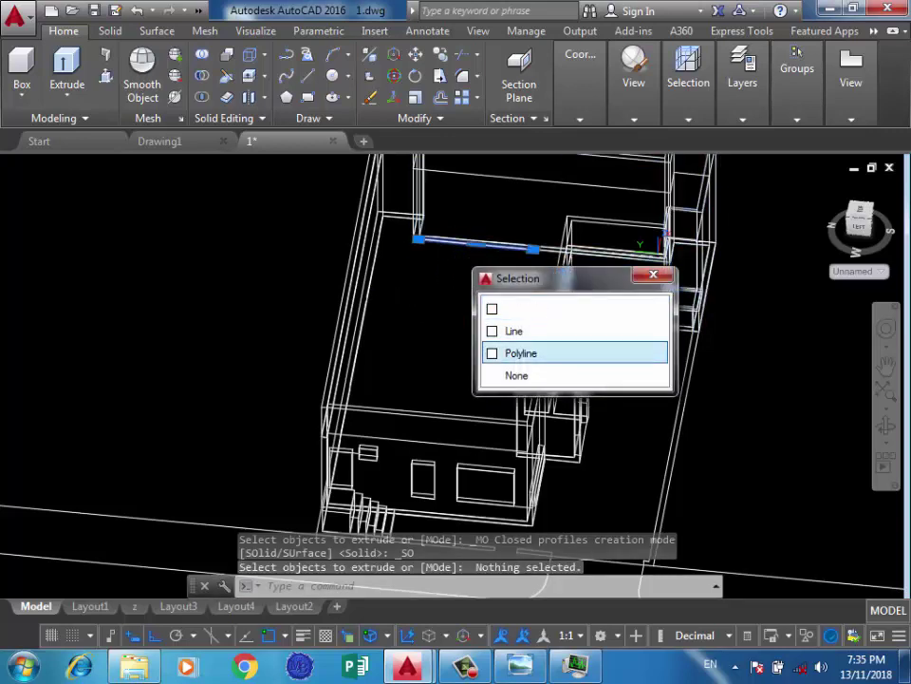
pyautogui.click(532, 353)
pyautogui.press('Delete')
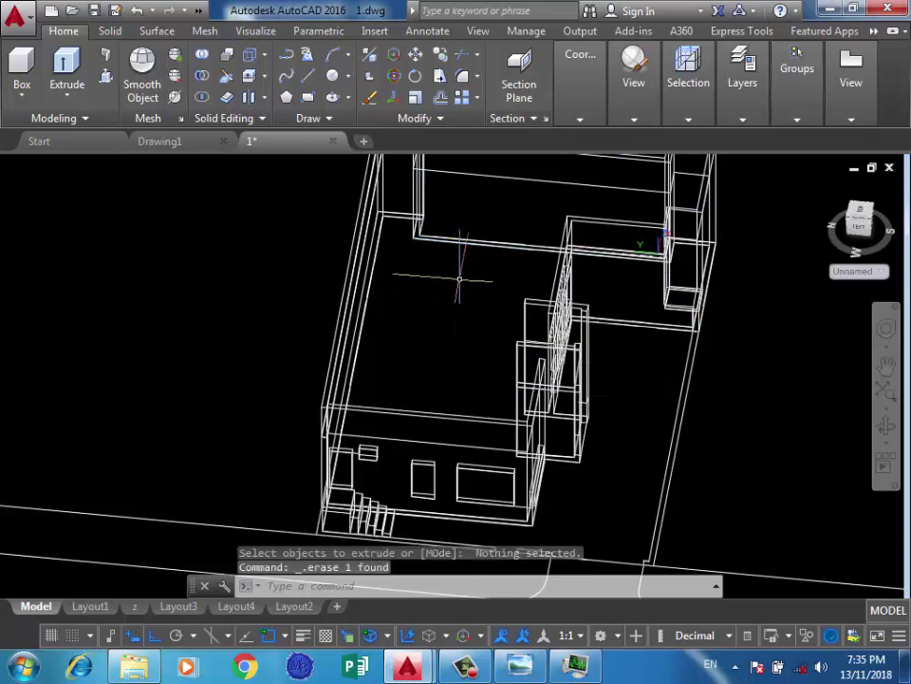
# Extrude the building outline polyline to a height of 0.15
pyautogui.click(511, 170)
pyautogui.scroll(-2, 479, 346)
pyautogui.scroll(2, 487, 285)
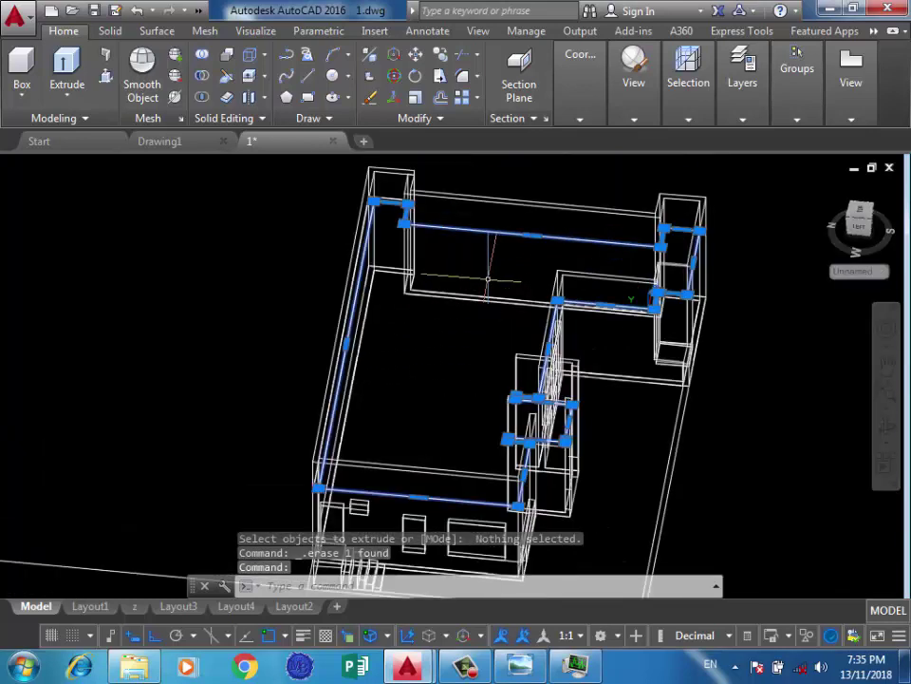
pyautogui.click(66, 71)
pyautogui.write('0.15')
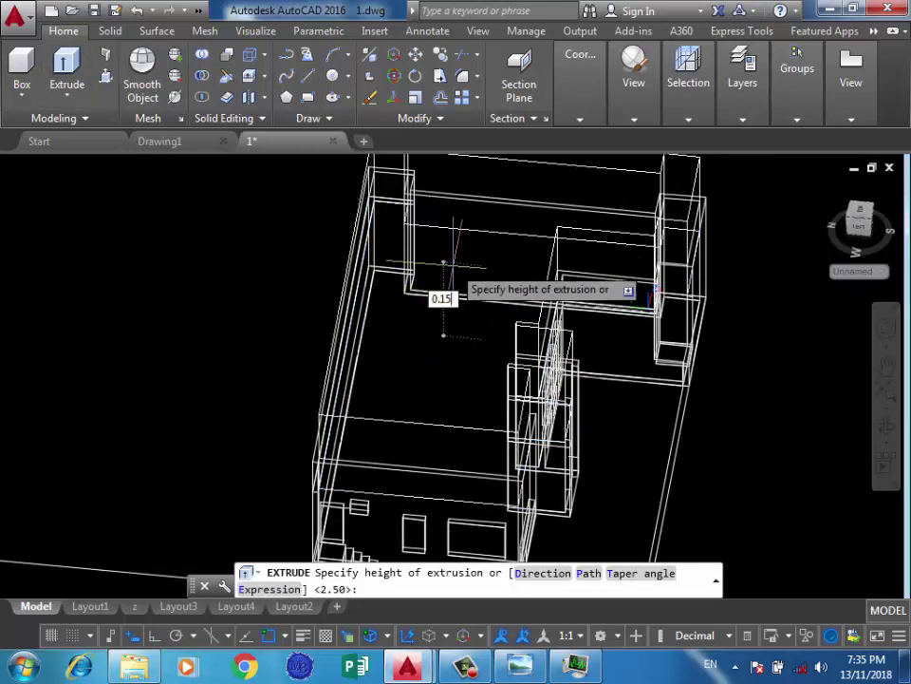
pyautogui.press('Return')
# Orbit around the building to inspect the extruded band from several angles
pyautogui.scroll(-2, 506, 350)
pyautogui.keyDown('shift'); pyautogui.moveTo(576, 377); pyautogui.dragTo(586, 289, button='middle'); pyautogui.keyUp('shift')
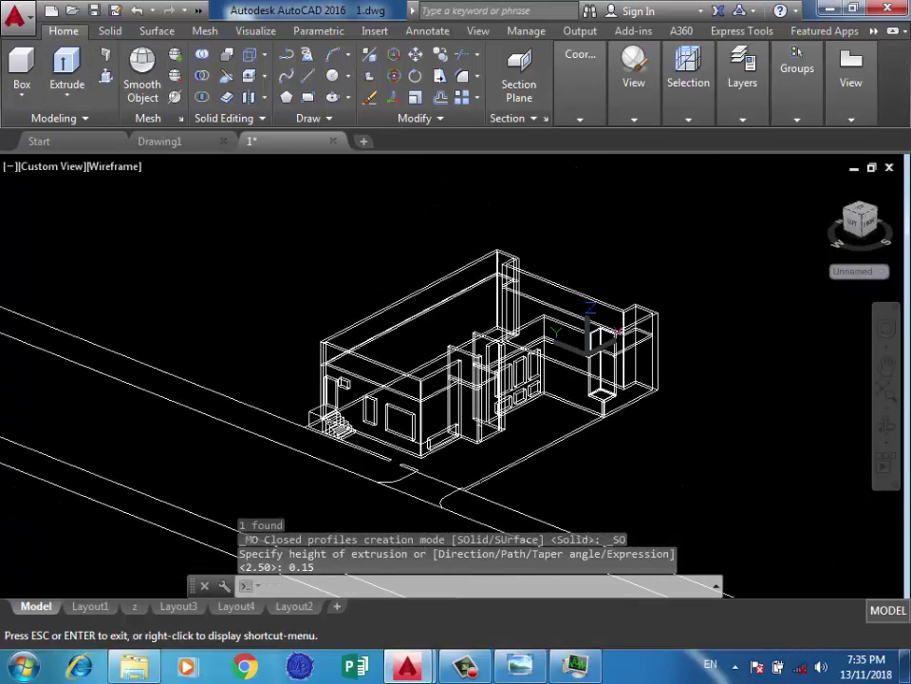
pyautogui.scroll(3, 546, 330)
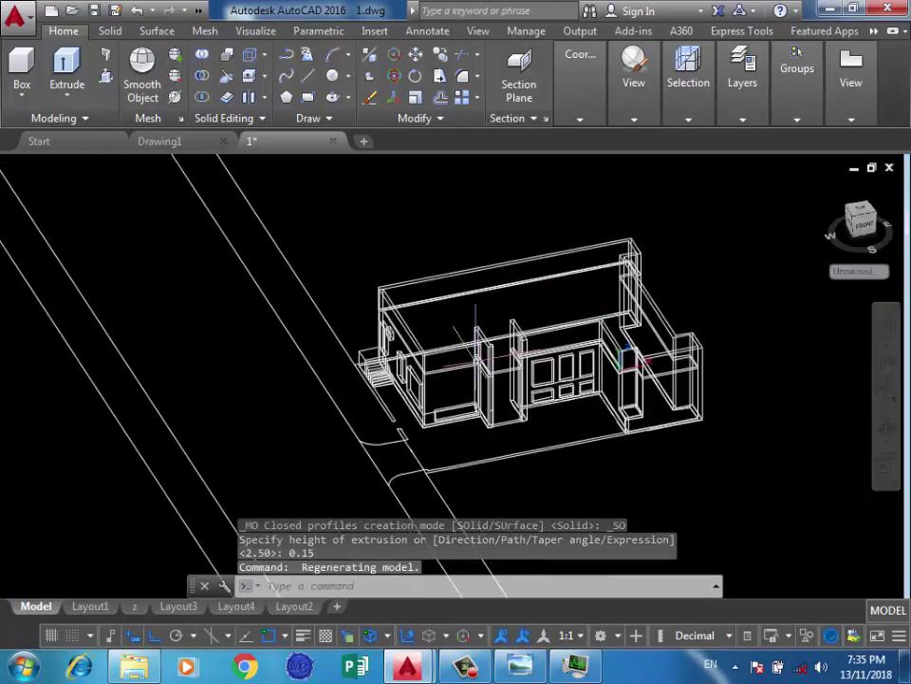
pyautogui.scroll(5, 545, 329)
pyautogui.moveTo(546, 330)
pyautogui.keyDown('shift'); pyautogui.mouseDown(button='middle')
pyautogui.moveTo(855, 340)
pyautogui.moveTo(470, 342)
pyautogui.mouseUp(button='middle'); pyautogui.keyUp('shift')
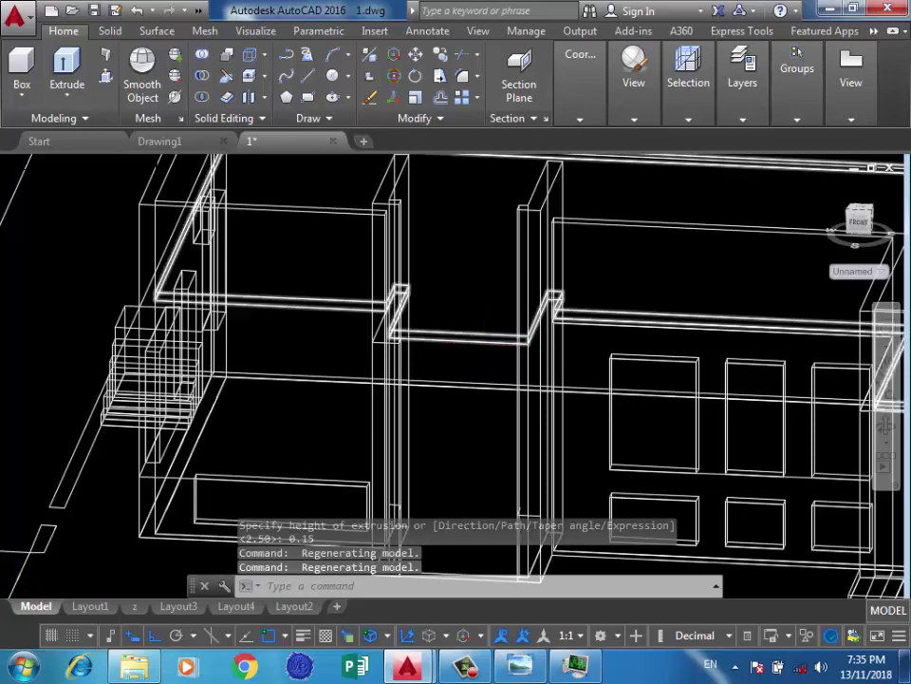
pyautogui.scroll(-5, 466, 344)
pyautogui.moveTo(466, 343)
pyautogui.keyDown('shift'); pyautogui.mouseDown(button='middle')
pyautogui.moveTo(682, 318)
pyautogui.moveTo(574, 302)
pyautogui.mouseUp(button='middle'); pyautogui.keyUp('shift')
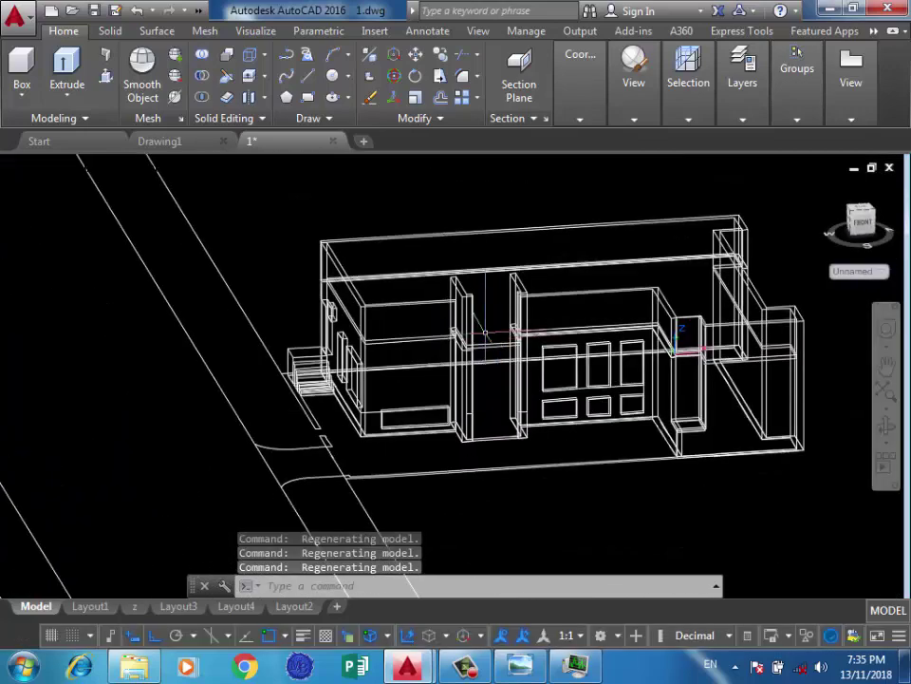
pyautogui.scroll(-3, 525, 275)
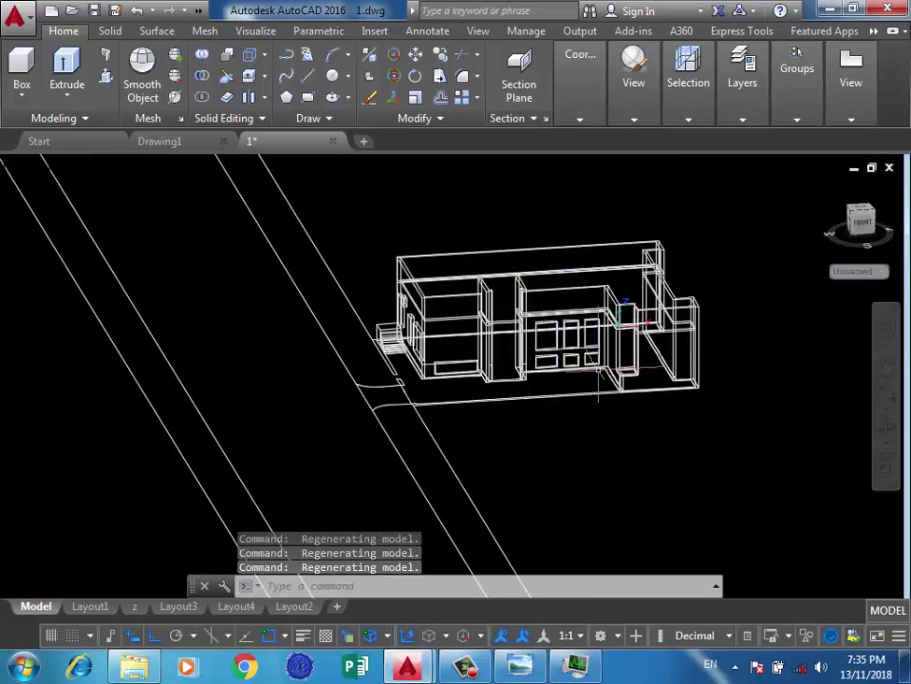
pyautogui.scroll(5, 526, 275)
pyautogui.moveTo(525, 275)
pyautogui.keyDown('shift'); pyautogui.mouseDown(button='middle')
pyautogui.moveTo(646, 363)
pyautogui.moveTo(414, 525)
pyautogui.mouseUp(button='middle'); pyautogui.keyUp('shift')
pyautogui.scroll(4, 645, 363)
pyautogui.scroll(-2, 644, 362)
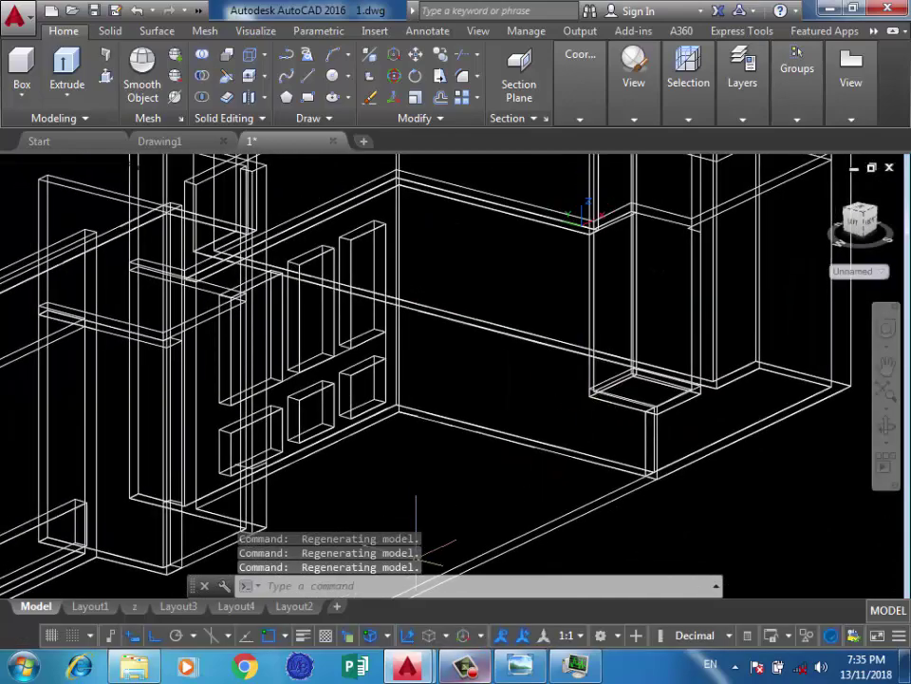
# Compare the drawing with the reference render of the house
pyautogui.hotkey('alt', 'Tab')
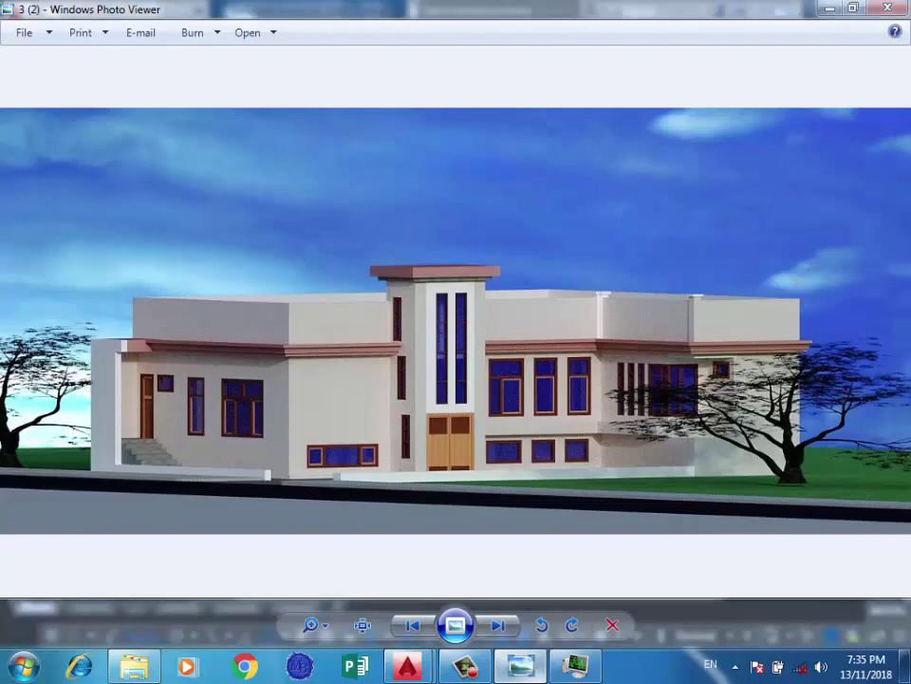
pyautogui.hotkey('alt', 'Tab')
pyautogui.scroll(1, 421, 464)
pyautogui.scroll(3, 560, 379)
pyautogui.scroll(-2, 488, 452)
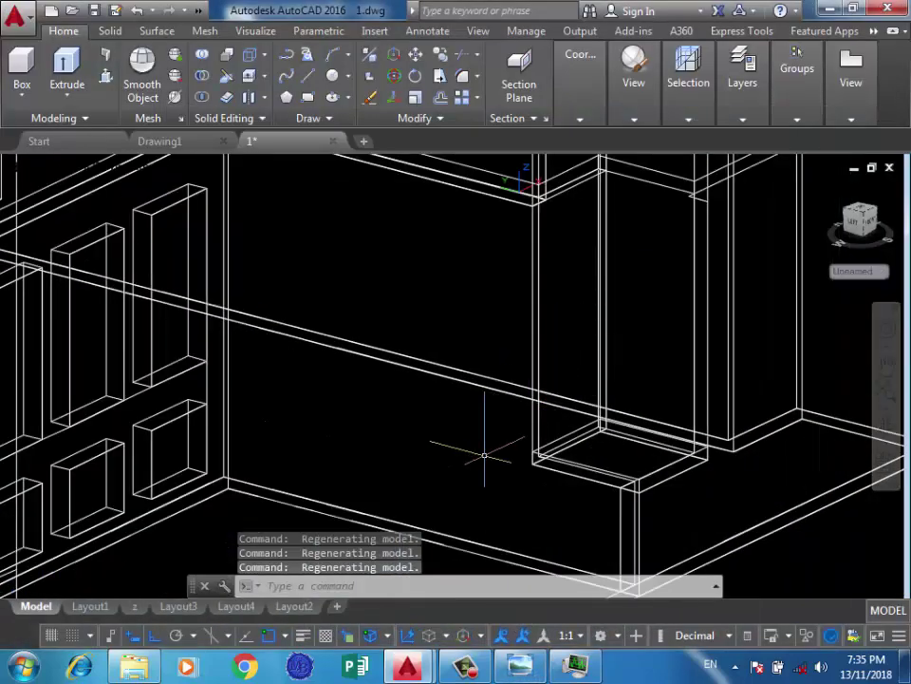
pyautogui.scroll(-2, 475, 408)
# Turn on Show Menu Bar from the Quick Access Toolbar customization list
pyautogui.scroll(-2, 464, 389)
pyautogui.scroll(-2, 464, 386)
pyautogui.scroll(2, 584, 203)
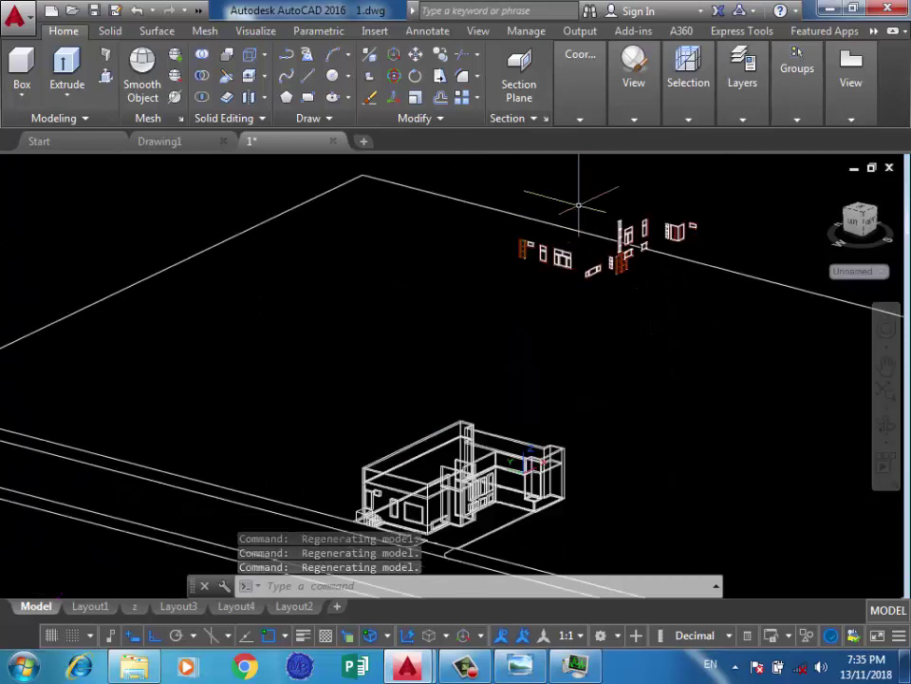
pyautogui.scroll(3, 452, 310)
pyautogui.scroll(-1, 533, 336)
pyautogui.scroll(2, 533, 336)
pyautogui.scroll(3, 716, 310)
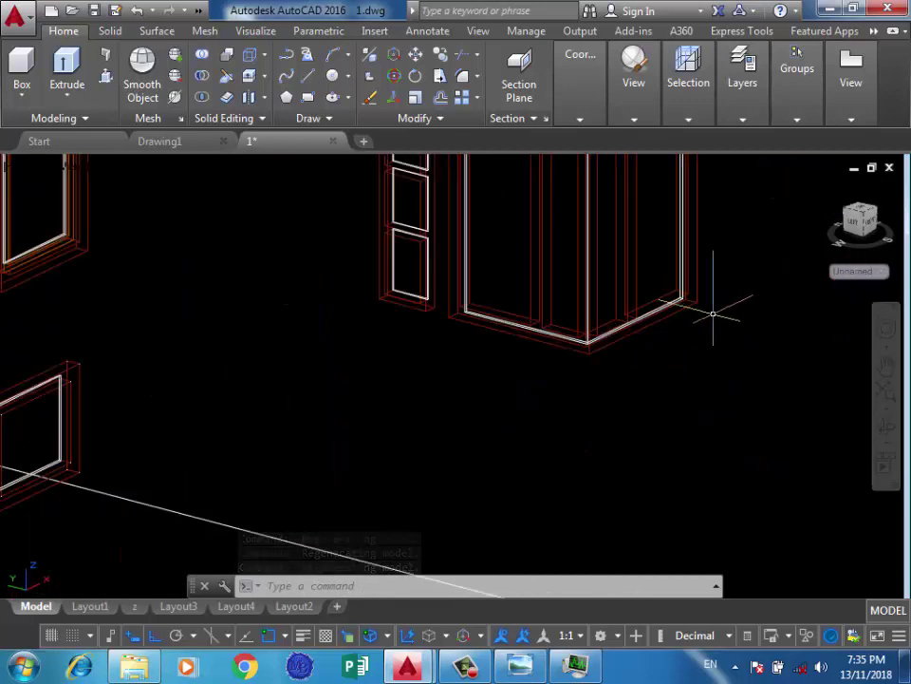
pyautogui.scroll(2, 715, 309)
pyautogui.scroll(-1, 551, 293)
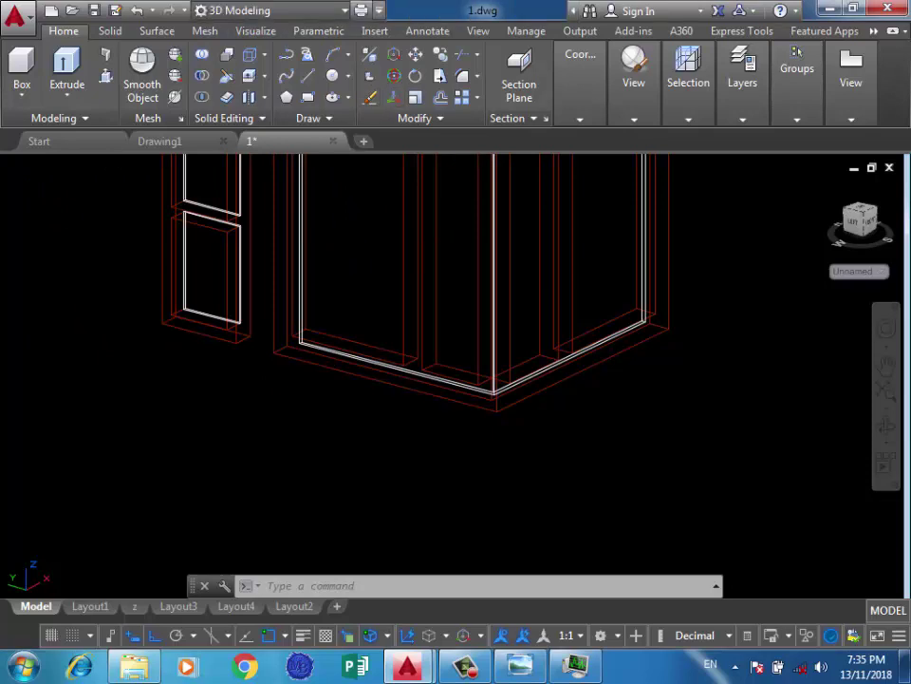
pyautogui.click(378, 10)
pyautogui.click(434, 372)
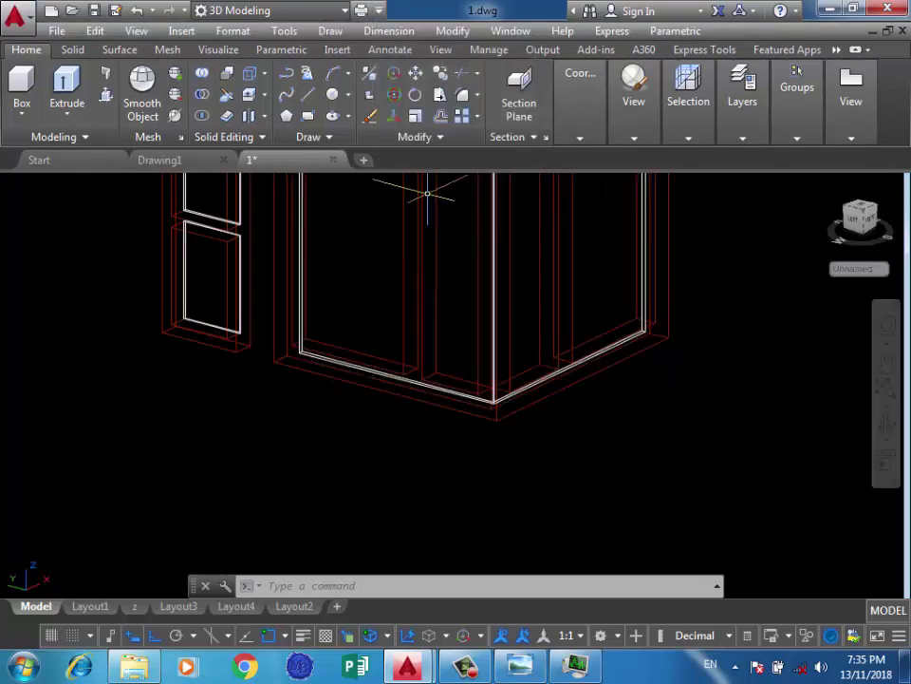
# Start a linear dimension at the frame corner, then cancel it
pyautogui.click(388, 31)
pyautogui.click(393, 77)
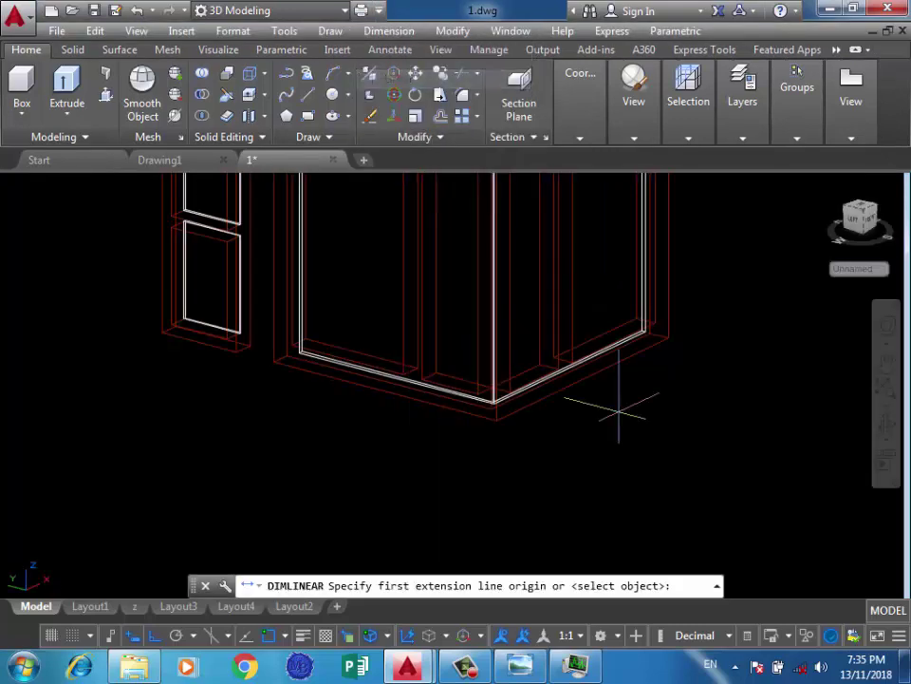
pyautogui.click(669, 337)
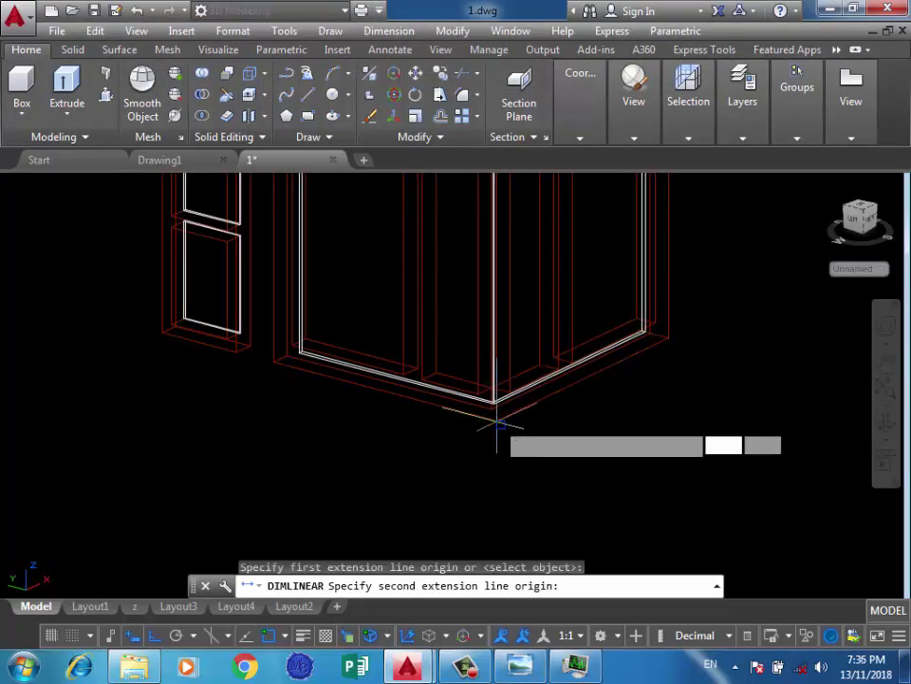
pyautogui.click(498, 424)
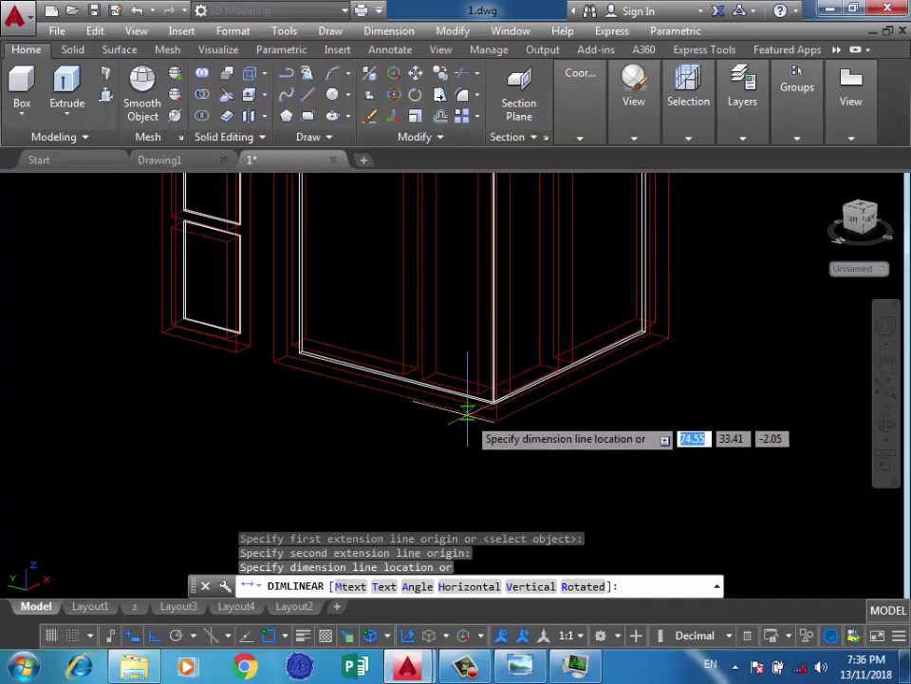
pyautogui.press('Escape')
# Zoom in and out to review the wall frame model
pyautogui.scroll(-5, 467, 411)
pyautogui.scroll(-3, 458, 304)
pyautogui.scroll(-3, 477, 305)
pyautogui.scroll(-3, 412, 525)
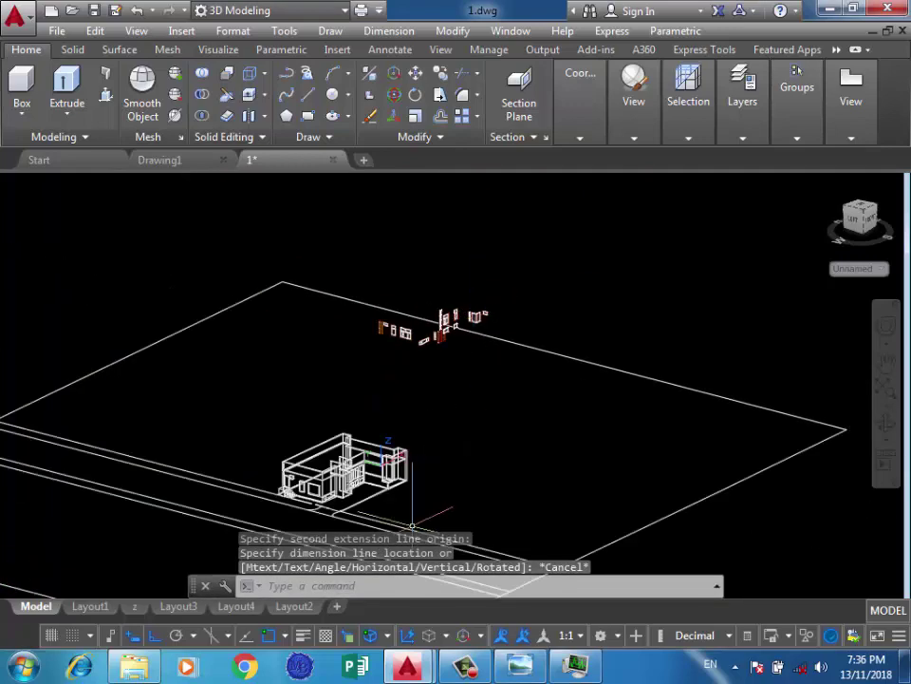
pyautogui.scroll(5, 356, 387)
pyautogui.scroll(2, 309, 386)
pyautogui.scroll(2, 285, 275)
pyautogui.scroll(2, 314, 418)
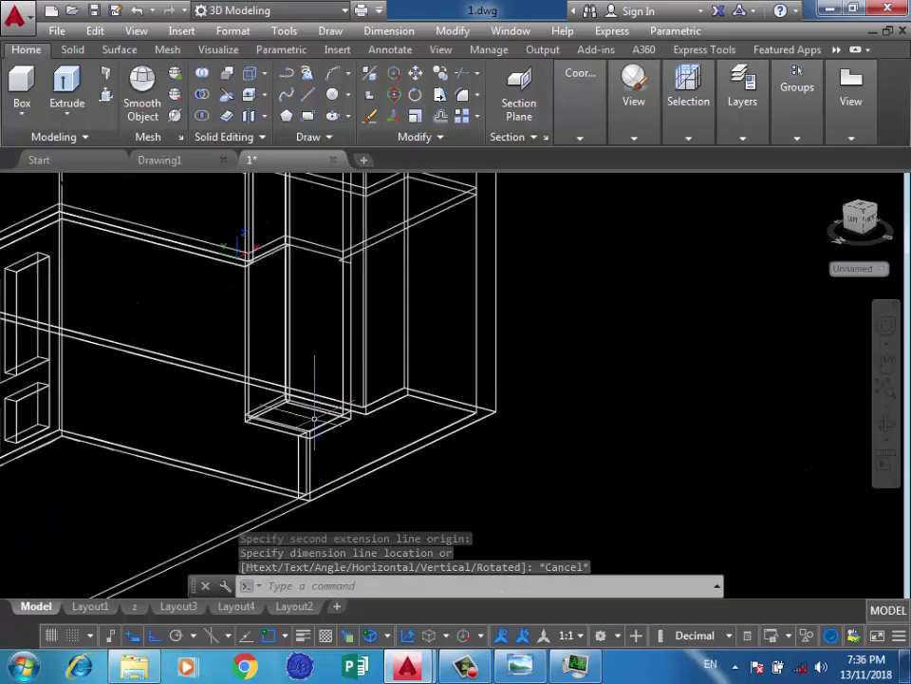
pyautogui.scroll(2, 314, 418)
pyautogui.scroll(-2, 308, 461)
pyautogui.scroll(2, 288, 455)
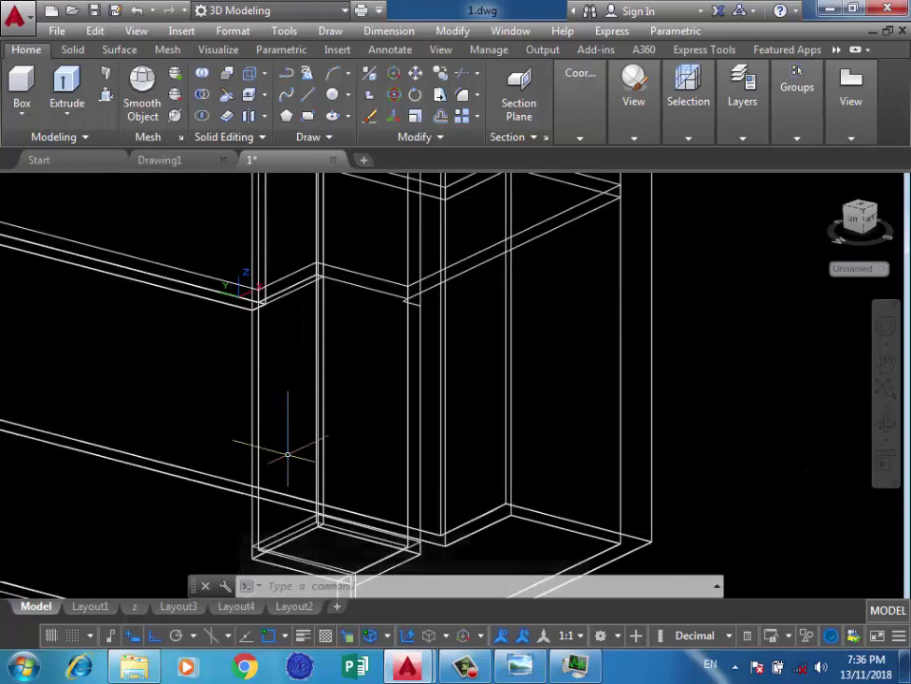
# Start a line and orbit the model around to the wall corner
pyautogui.scroll(-1, 298, 456)
pyautogui.scroll(1, 285, 484)
pyautogui.scroll(2, 285, 493)
pyautogui.write('l')
pyautogui.press('Return')
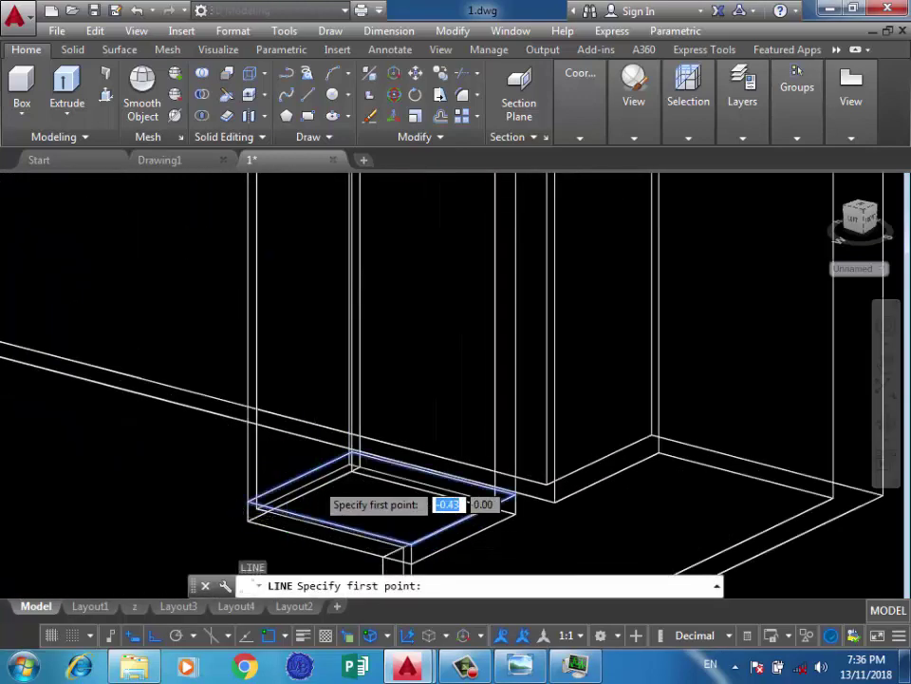
pyautogui.scroll(-2, 327, 493)
pyautogui.keyDown('shift'); pyautogui.moveTo(338, 466); pyautogui.dragTo(205, 493, button='middle'); pyautogui.keyUp('shift')
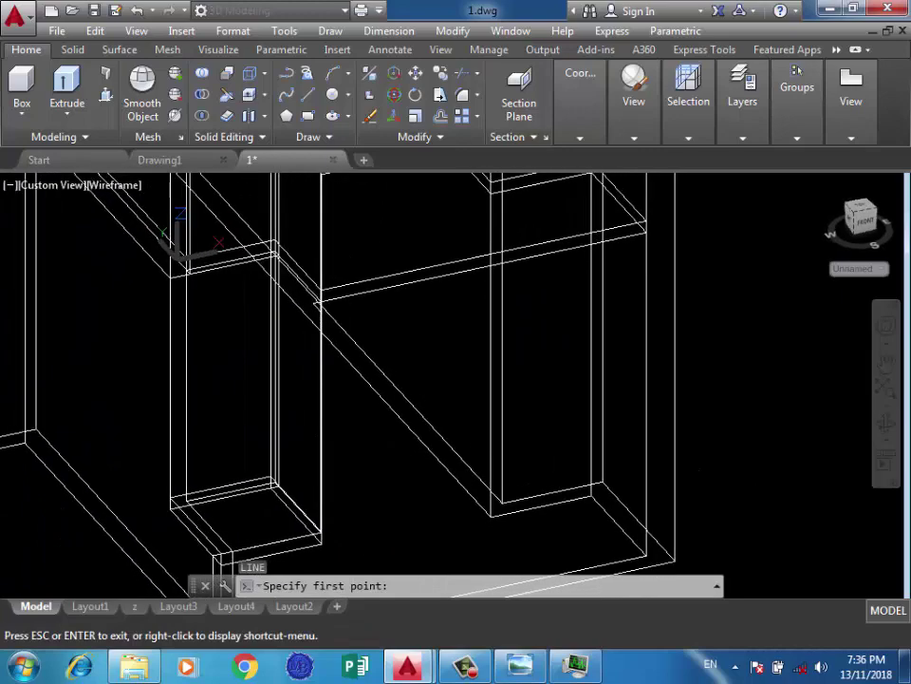
pyautogui.scroll(3, 182, 499)
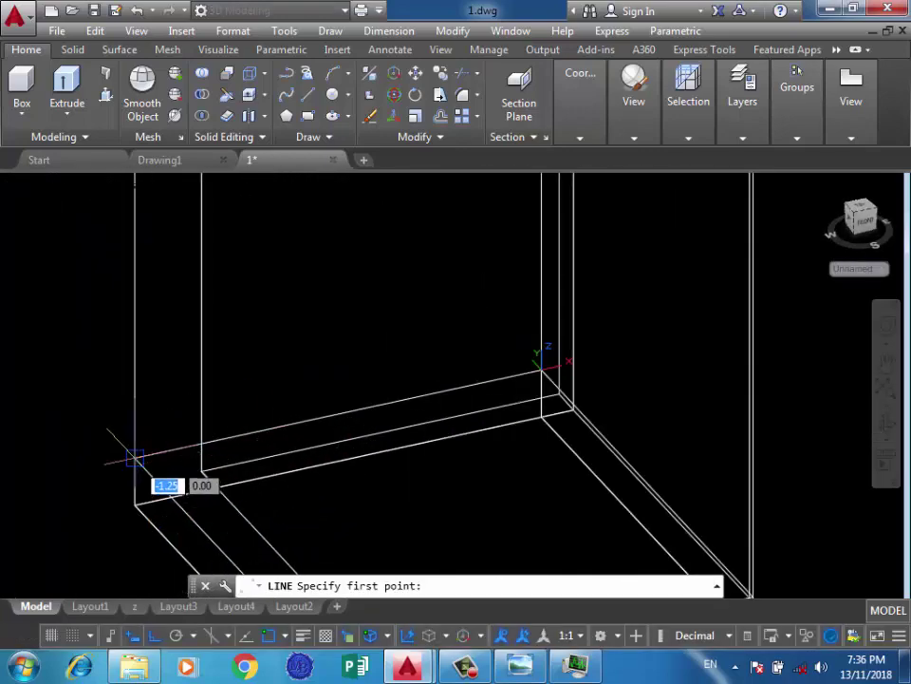
pyautogui.scroll(-2, 136, 458)
pyautogui.keyDown('shift'); pyautogui.moveTo(301, 397); pyautogui.dragTo(418, 398, button='middle'); pyautogui.keyUp('shift')
# Restart LINE and draw a 1.25-unit segment from the box corner
pyautogui.press('l')
pyautogui.press('Return')
pyautogui.scroll(2, 254, 390)
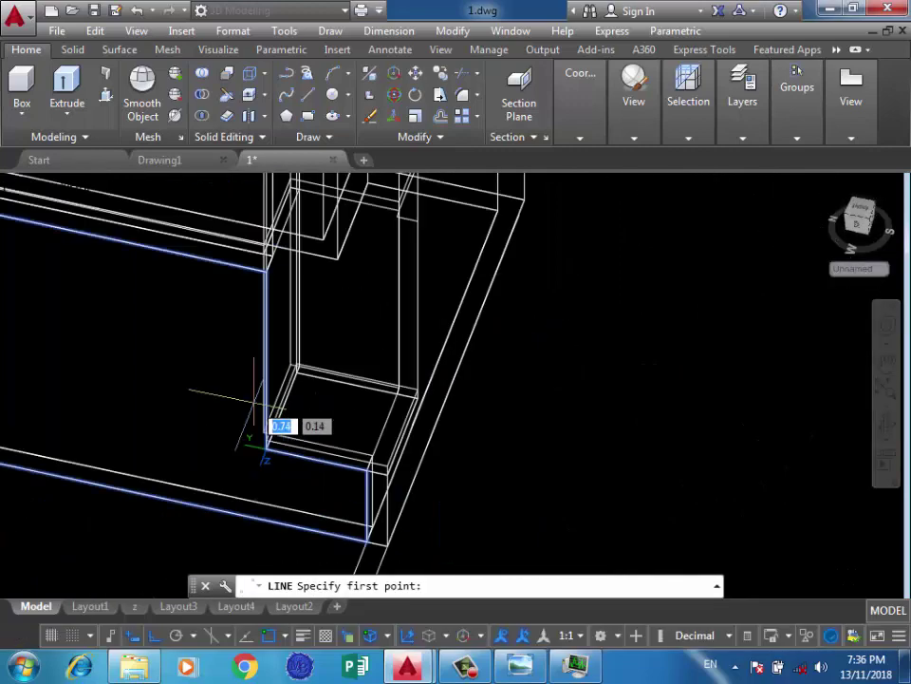
pyautogui.scroll(-1, 275, 418)
pyautogui.scroll(2, 275, 423)
pyautogui.scroll(1, 280, 408)
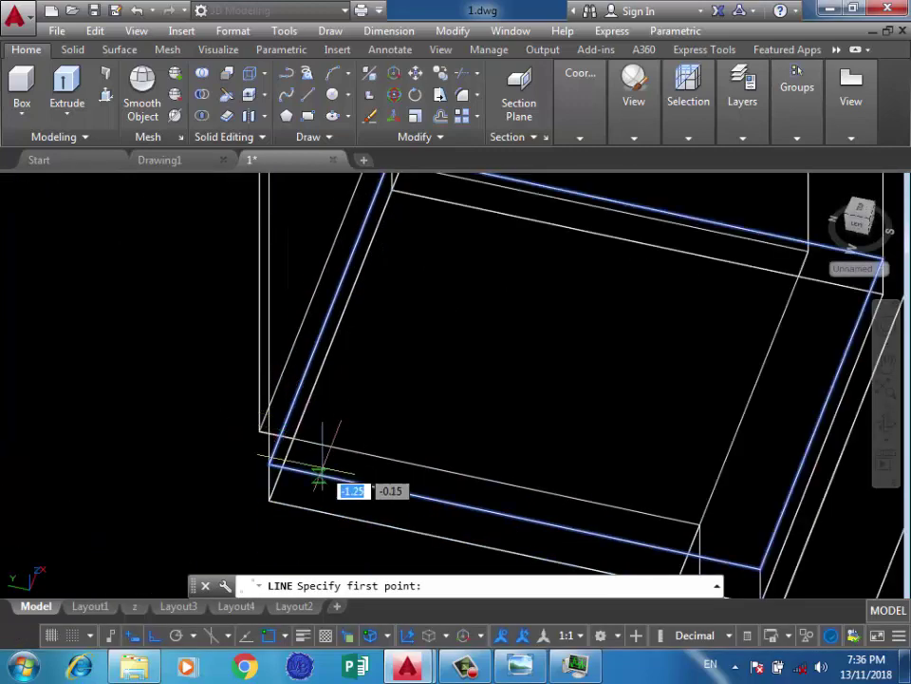
pyautogui.moveTo(320, 472); pyautogui.dragTo(283, 432, button='middle')
pyautogui.keyDown('shift'); pyautogui.moveTo(335, 490); pyautogui.dragTo(313, 475, button='middle'); pyautogui.keyUp('shift')
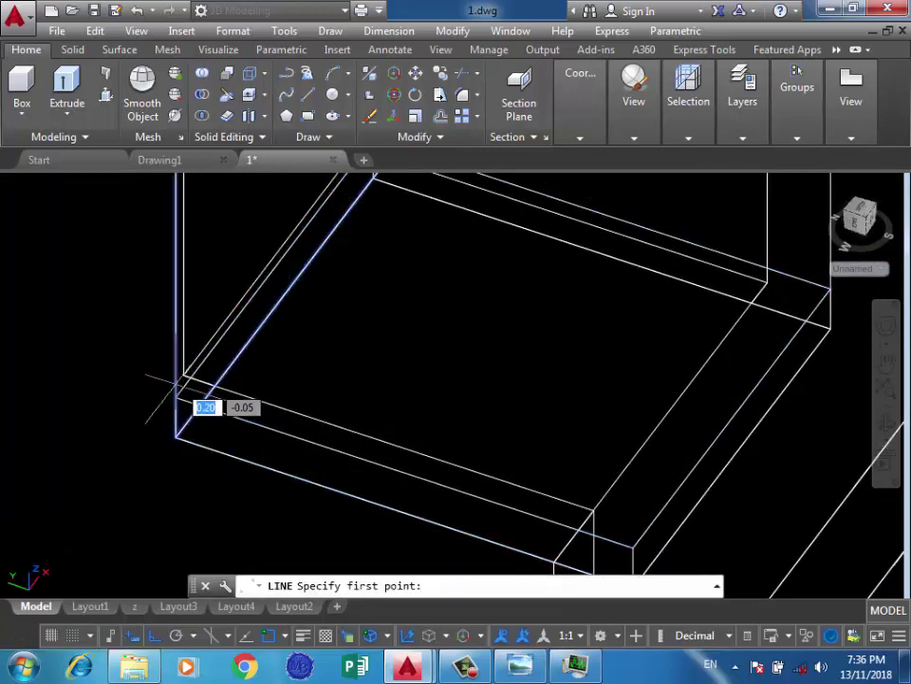
pyautogui.click(175, 398)
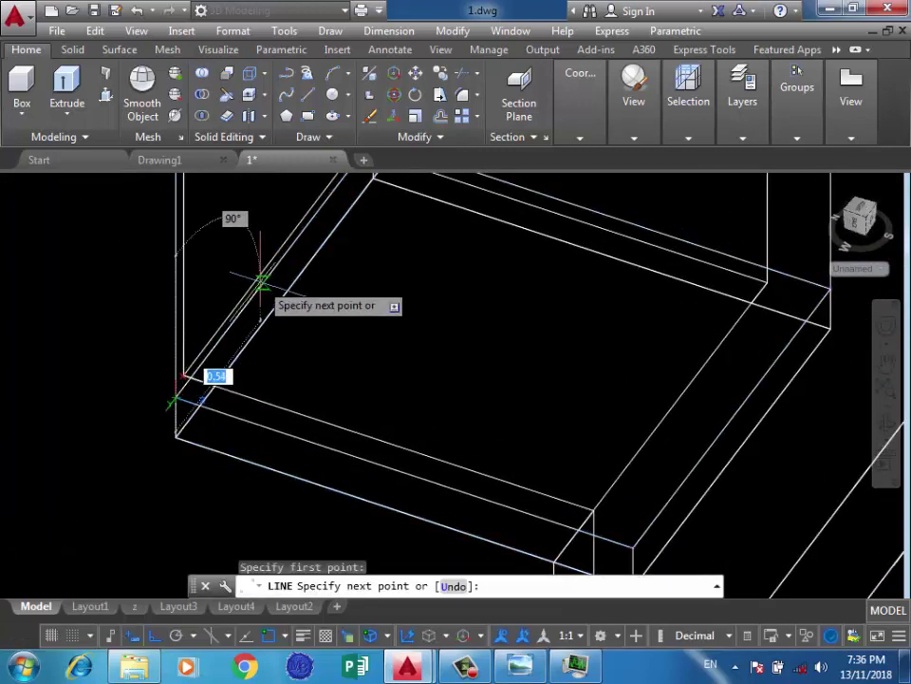
pyautogui.write('5')
pyautogui.press('Return')
# Add a 2-unit segment to complete the first opening outline
pyautogui.scroll(-5, 254, 400)
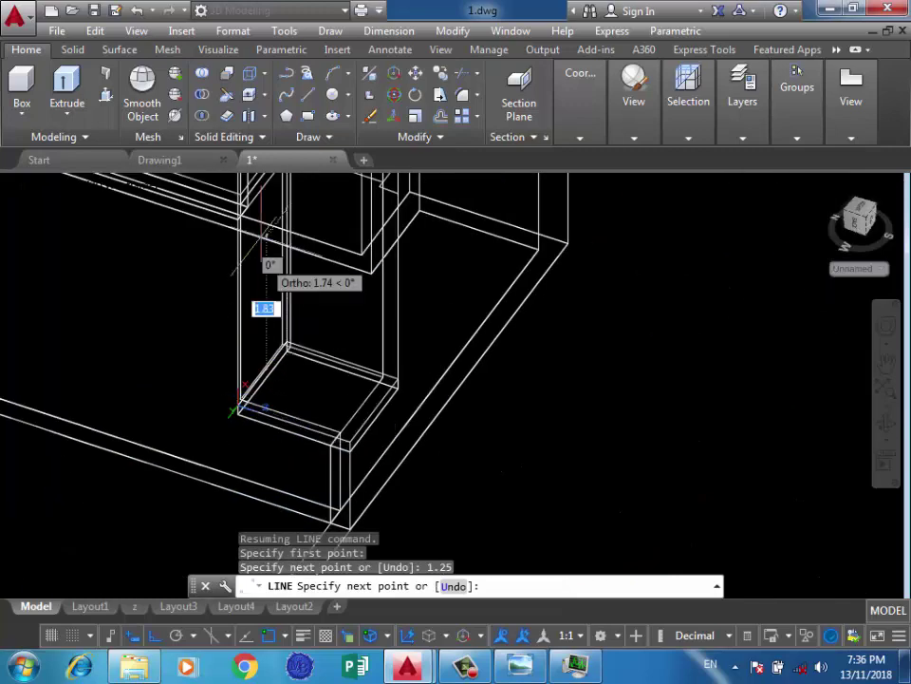
pyautogui.scroll(5, 261, 218)
pyautogui.scroll(-3, 276, 219)
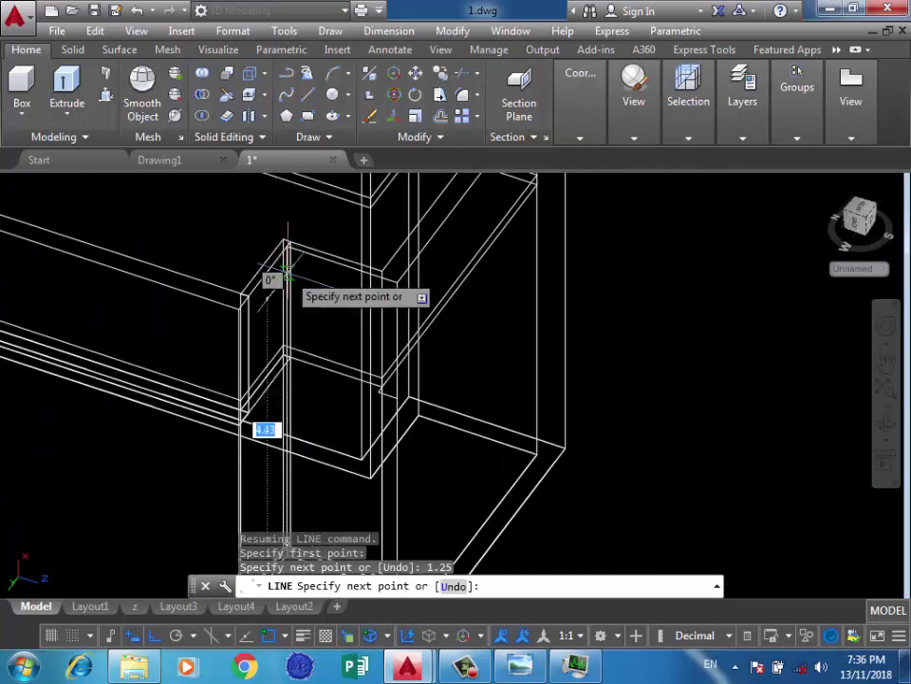
pyautogui.scroll(1, 285, 361)
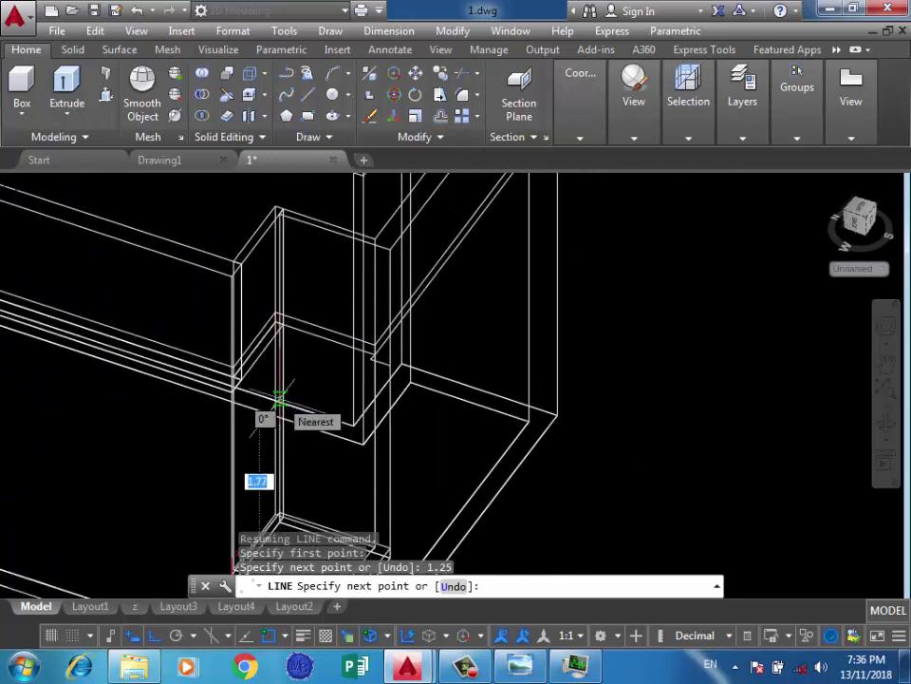
pyautogui.write('2')
pyautogui.press('Return')
pyautogui.scroll(-2, 271, 385)
pyautogui.scroll(4, 265, 380)
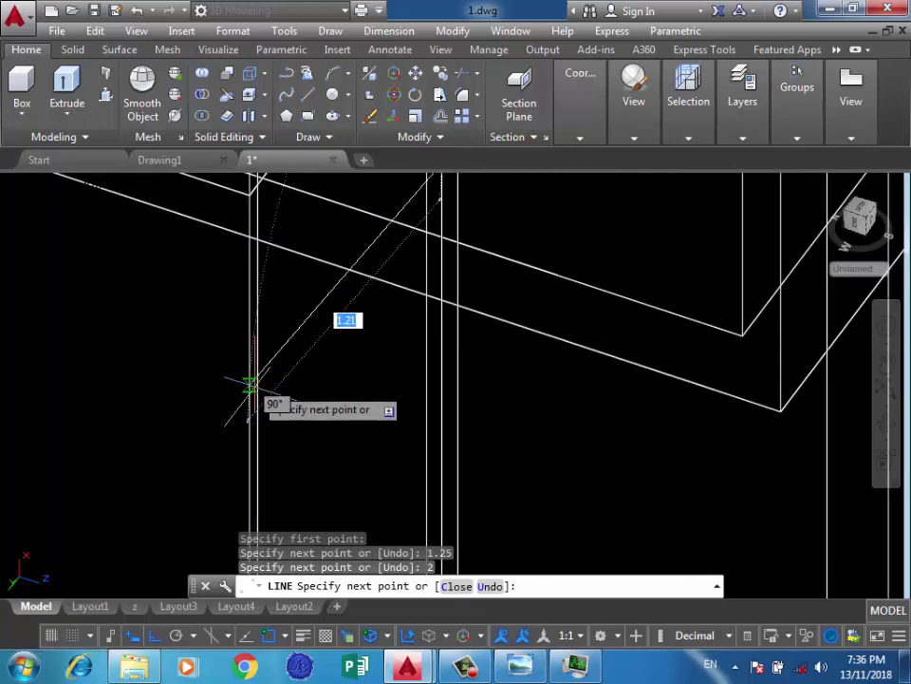
pyautogui.scroll(-3, 263, 396)
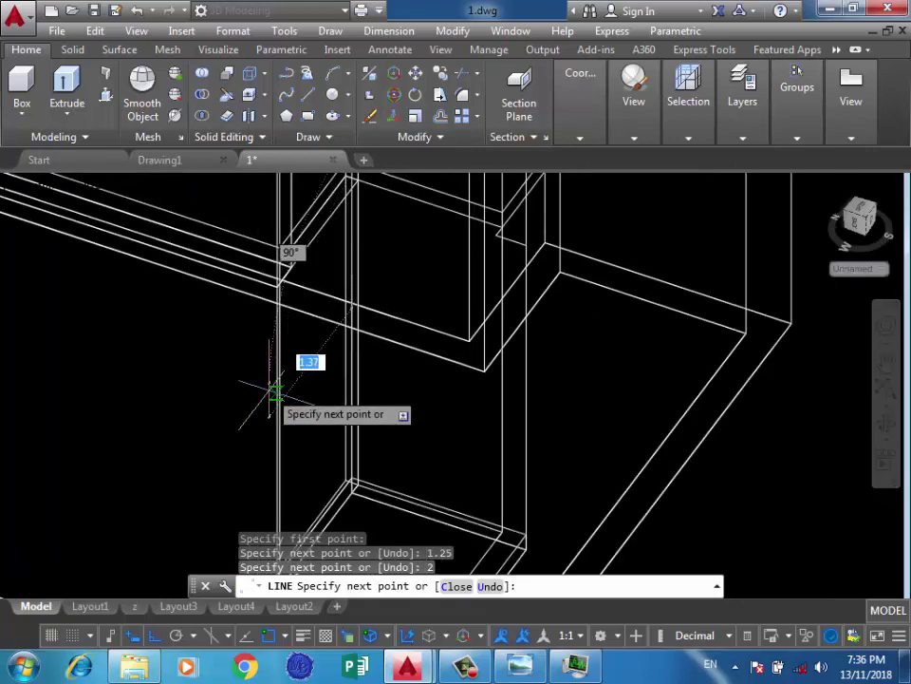
pyautogui.scroll(2, 285, 356)
pyautogui.scroll(-1, 221, 337)
pyautogui.scroll(3, 221, 337)
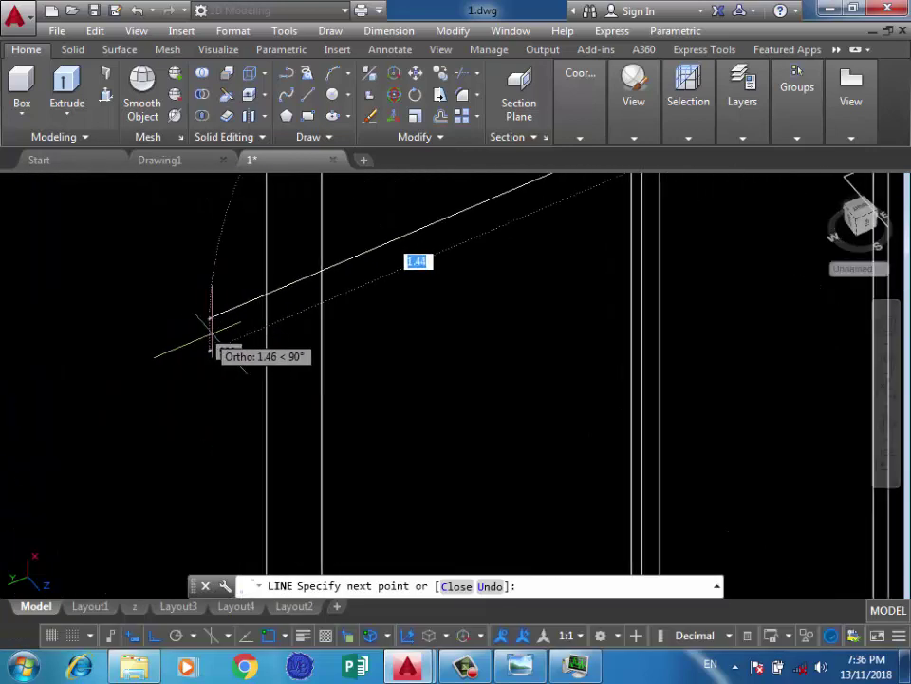
pyautogui.scroll(-3, 218, 290)
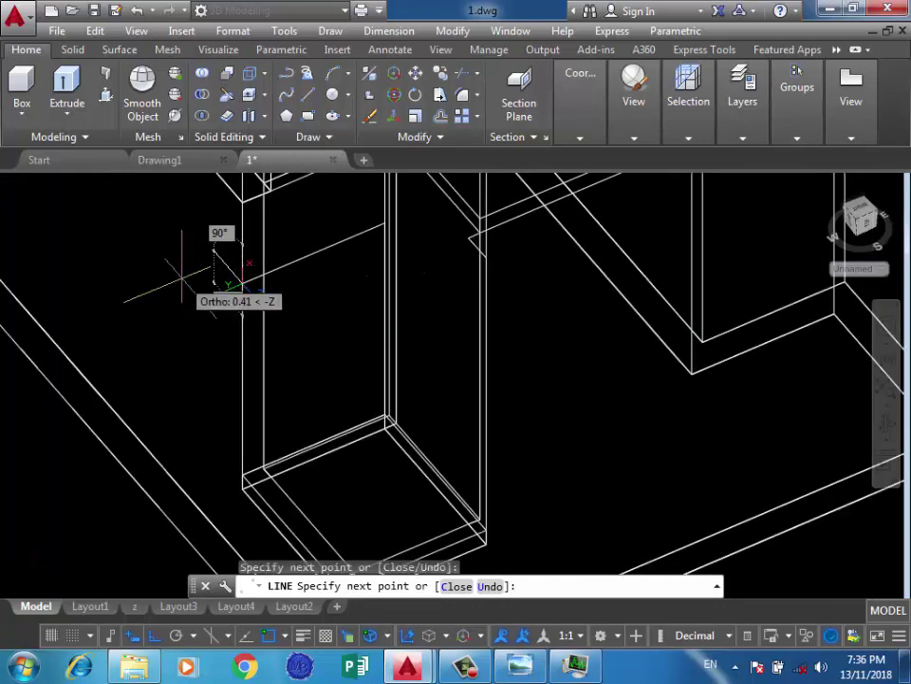
pyautogui.press('Return')
# Orbit to another wall and draw a 1.2-unit outline segment there
pyautogui.scroll(2, 275, 285)
pyautogui.scroll(1, 283, 285)
pyautogui.keyDown('shift'); pyautogui.moveTo(282, 285); pyautogui.dragTo(290, 304, button='middle'); pyautogui.keyUp('shift')
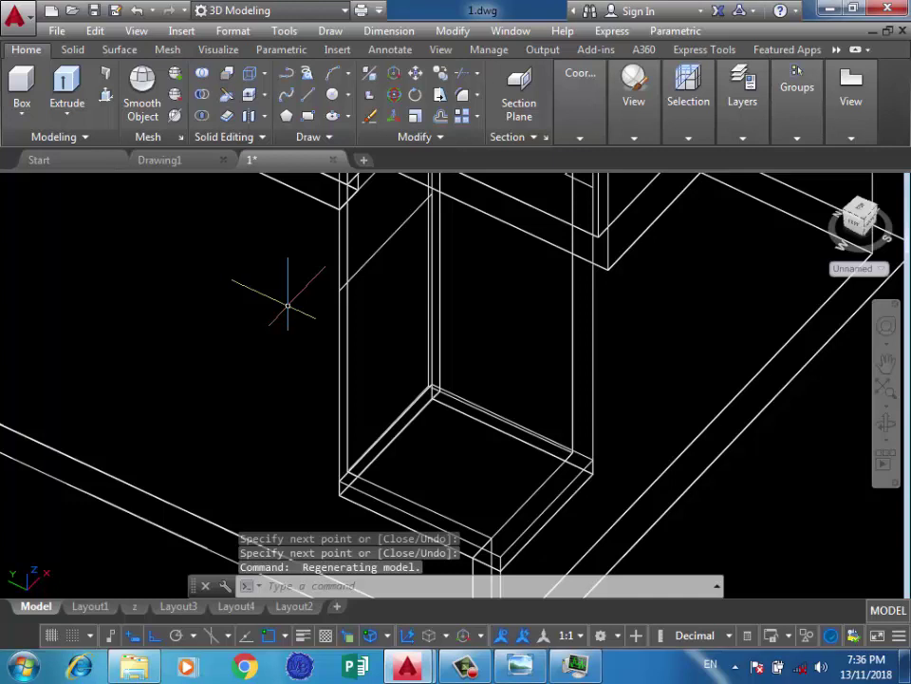
pyautogui.press('Return')
pyautogui.click(340, 289)
pyautogui.write('1.2')
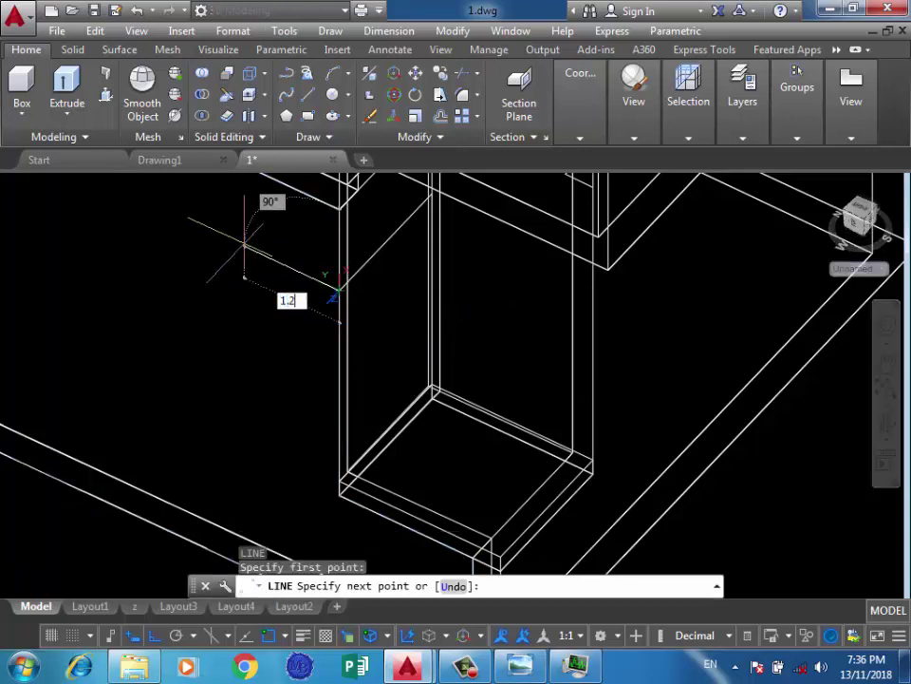
pyautogui.press('Return')
pyautogui.press('Return')
pyautogui.scroll(-2, 231, 323)
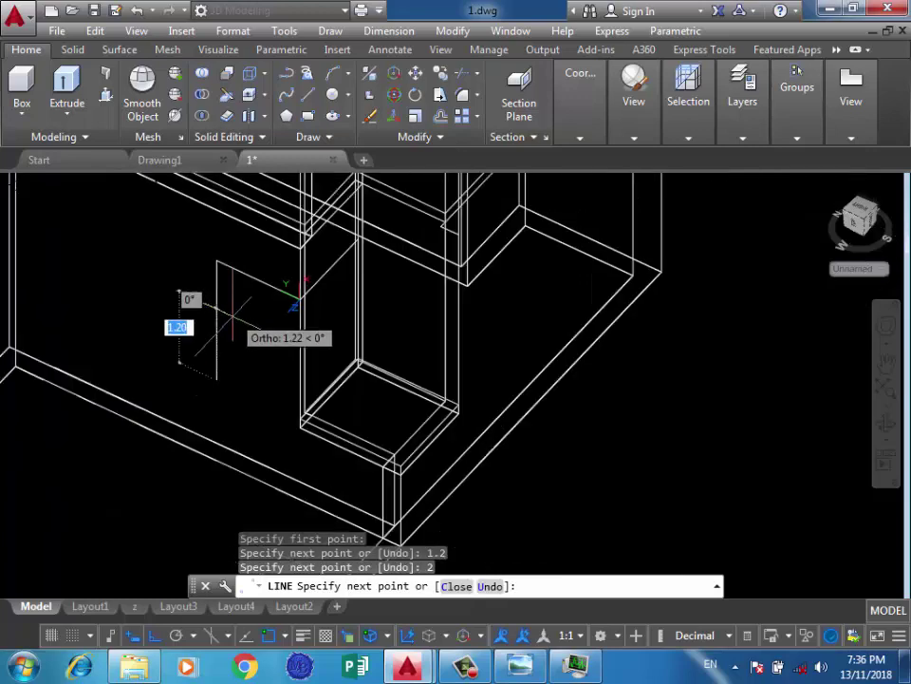
pyautogui.scroll(3, 269, 435)
pyautogui.scroll(2, 342, 376)
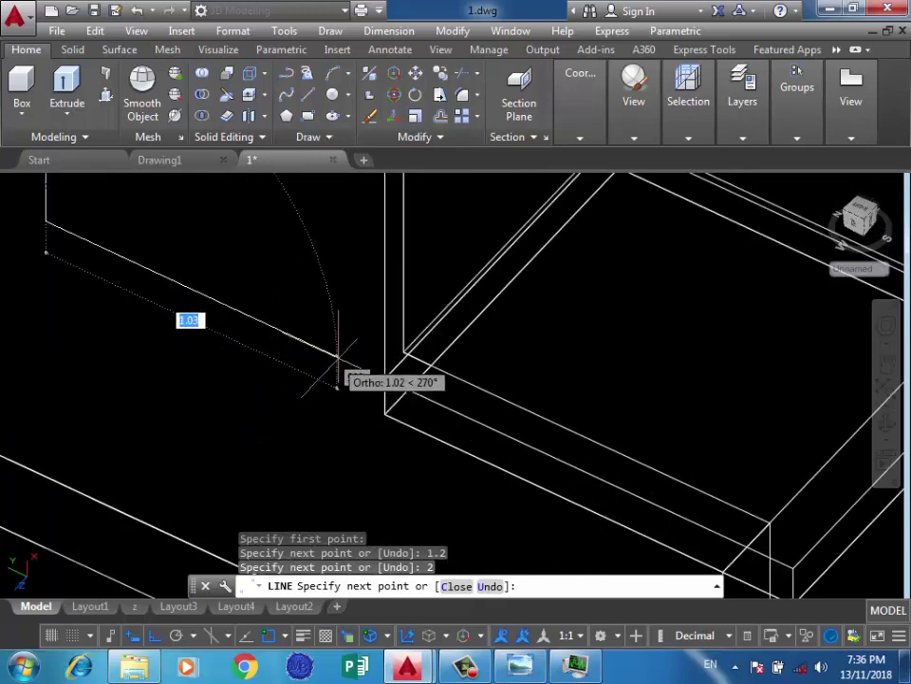
pyautogui.click(381, 381)
pyautogui.press('Return')
pyautogui.scroll(-5, 378, 383)
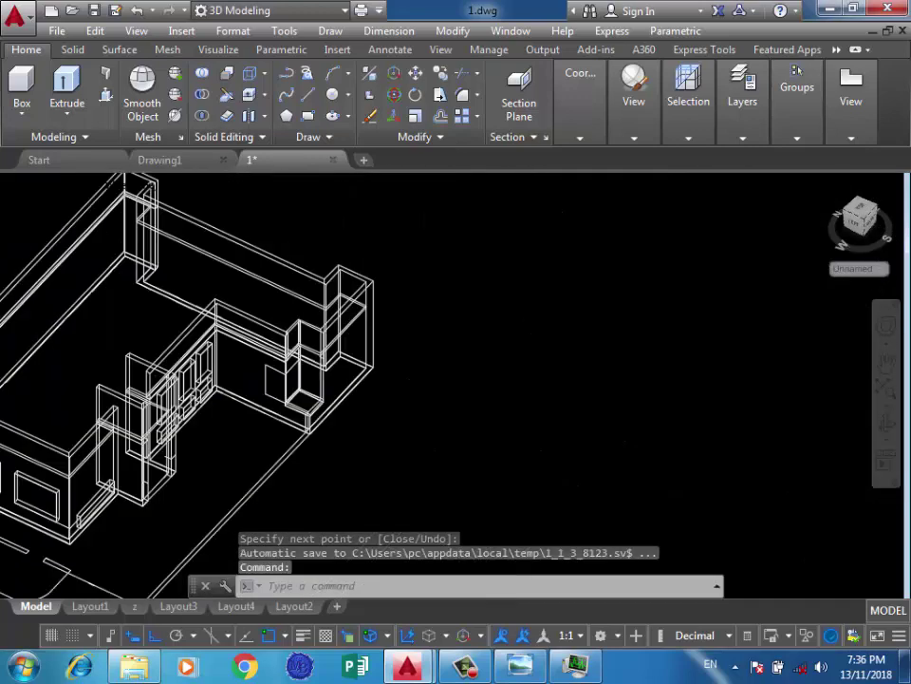
pyautogui.scroll(-3, 295, 301)
pyautogui.scroll(3, 285, 285)
pyautogui.scroll(2, 300, 293)
pyautogui.scroll(-2, 240, 376)
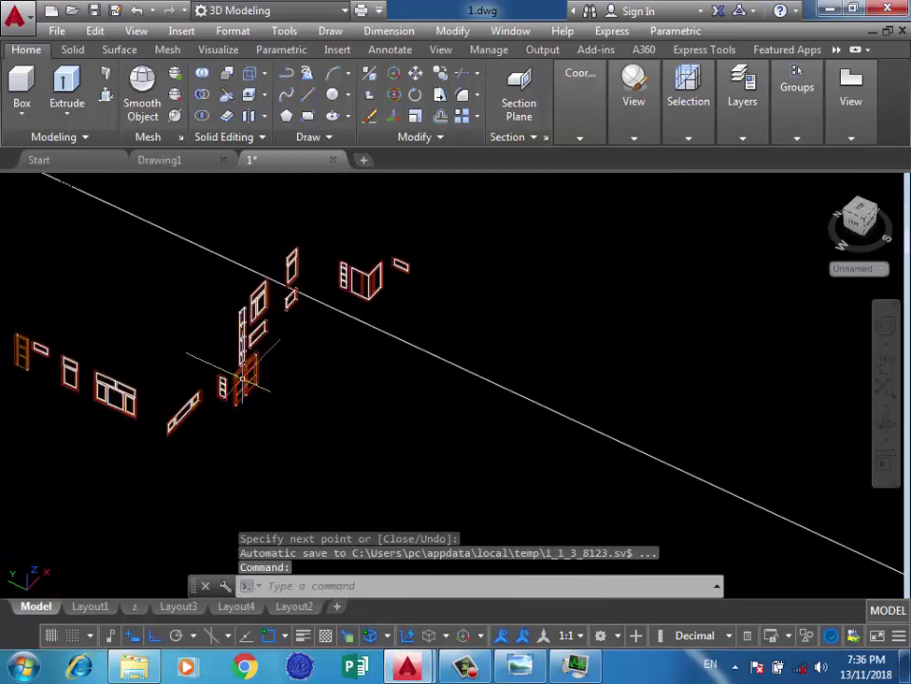
pyautogui.scroll(2, 325, 265)
pyautogui.scroll(2, 255, 315)
pyautogui.scroll(-1, 441, 189)
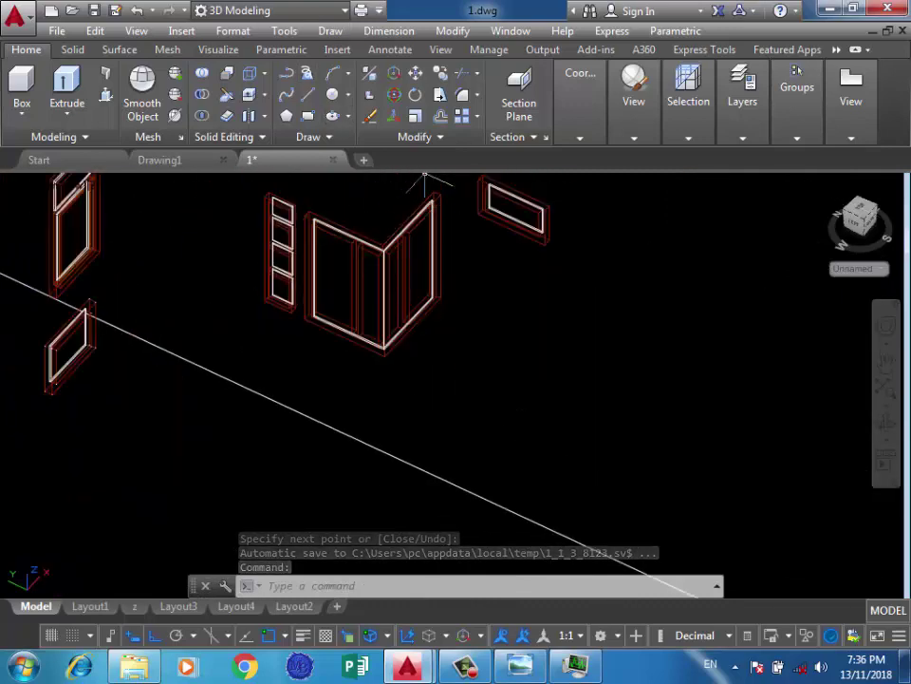
pyautogui.click(390, 30)
pyautogui.click(387, 77)
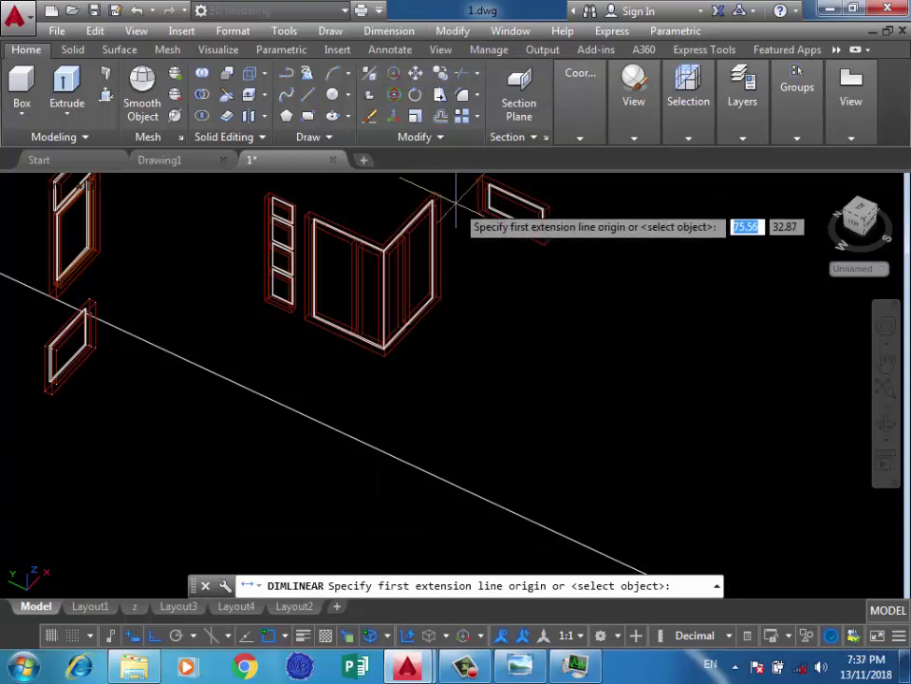
pyautogui.scroll(3, 429, 190)
pyautogui.click(418, 178)
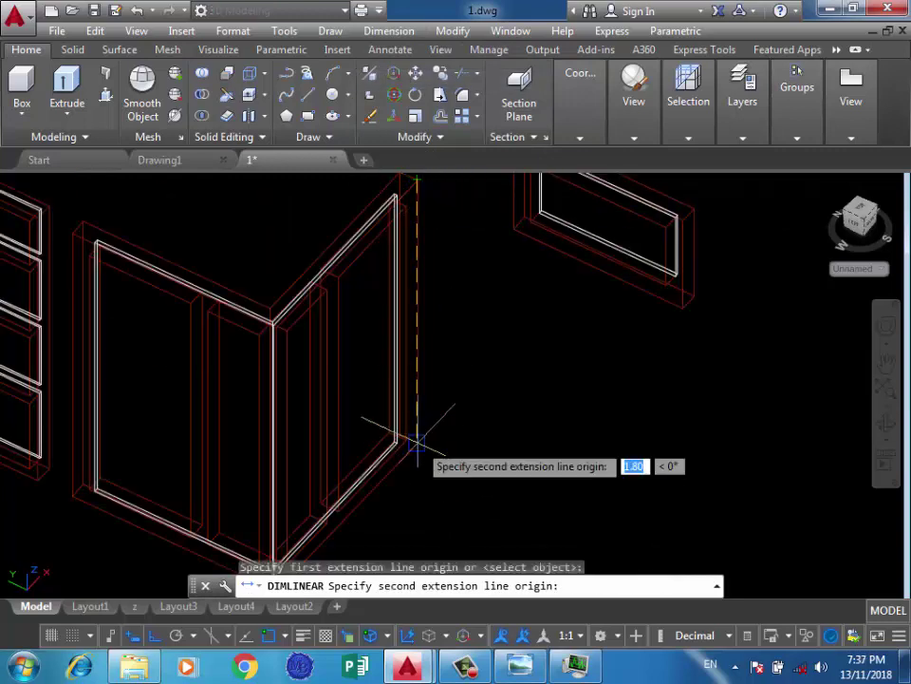
pyautogui.scroll(-5, 479, 376)
pyautogui.scroll(-3, 452, 438)
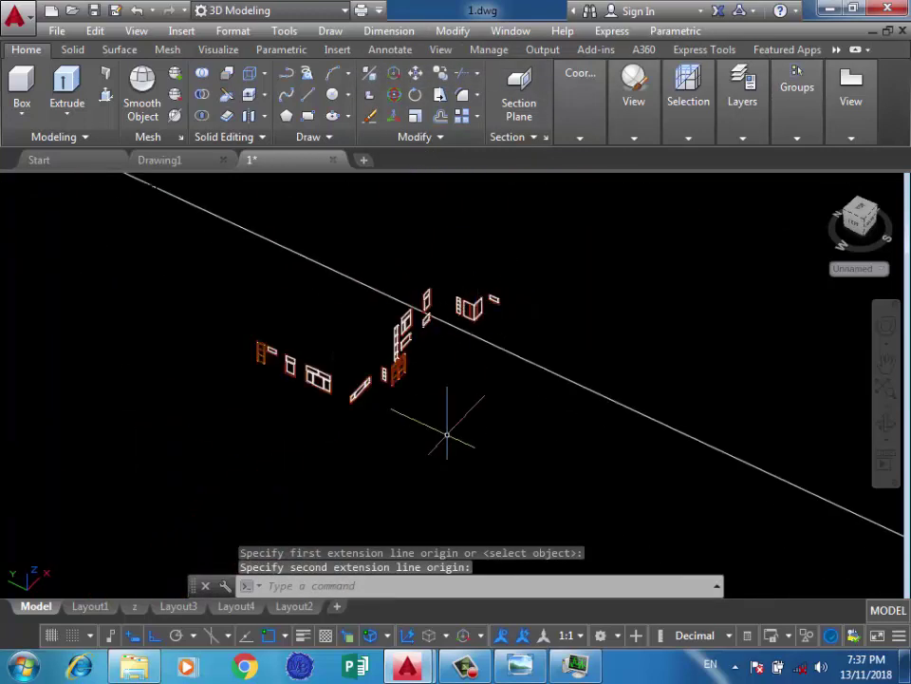
pyautogui.scroll(3, 439, 351)
pyautogui.scroll(2, 464, 428)
pyautogui.scroll(-2, 464, 427)
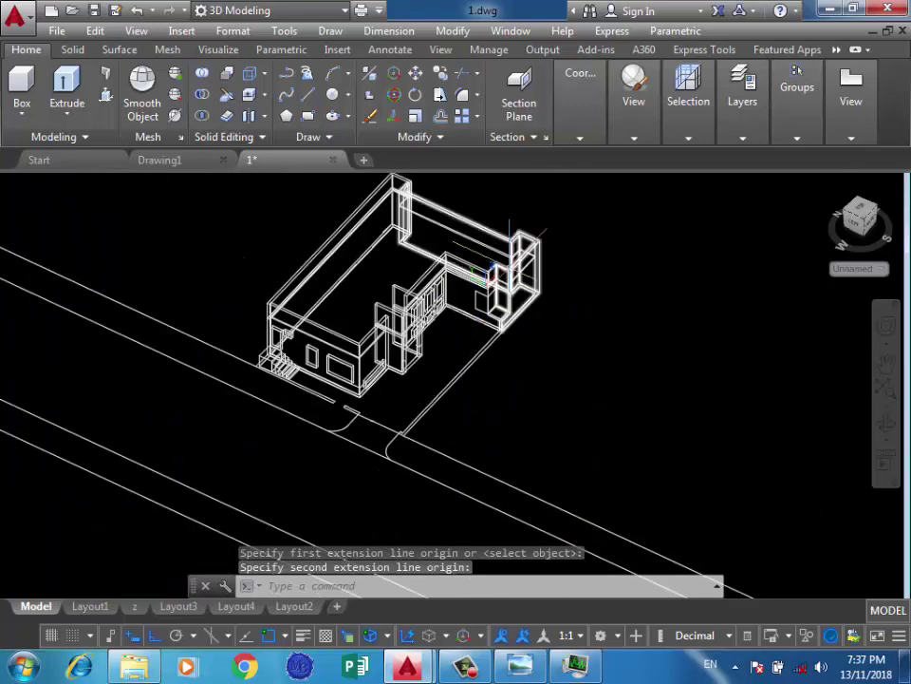
pyautogui.scroll(4, 480, 390)
pyautogui.scroll(-2, 480, 390)
pyautogui.scroll(2, 347, 485)
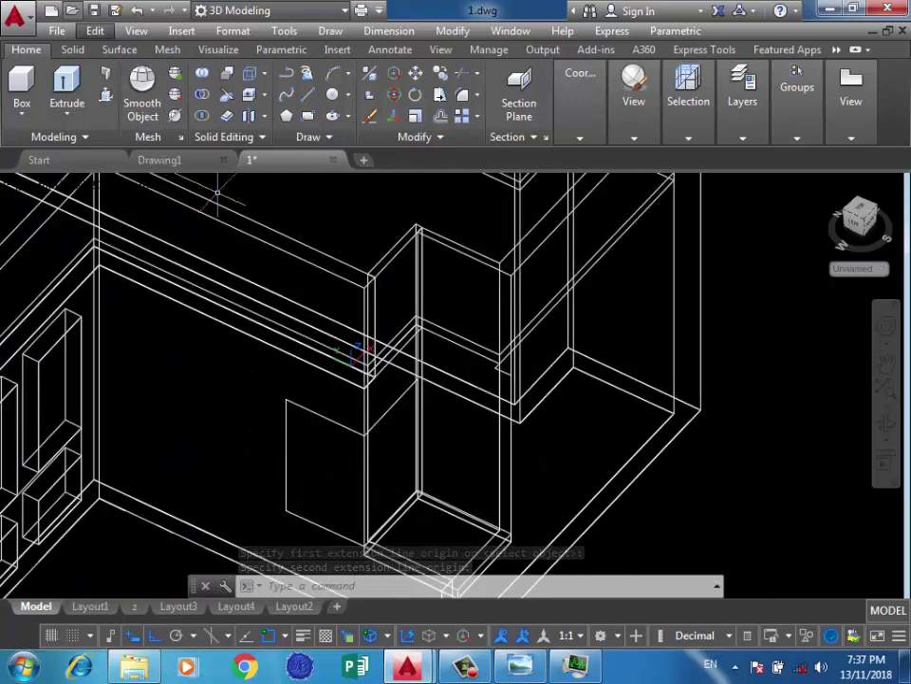
# Press-pull the drawn rectangle into a box and extrude two of its faces
pyautogui.click(106, 73)
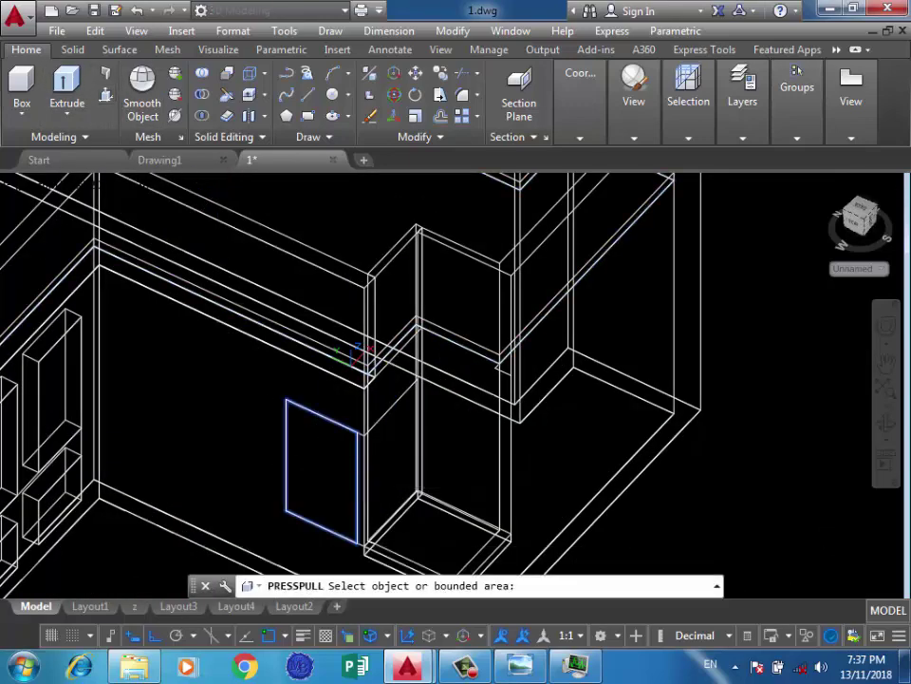
pyautogui.click(323, 456)
pyautogui.click(319, 242)
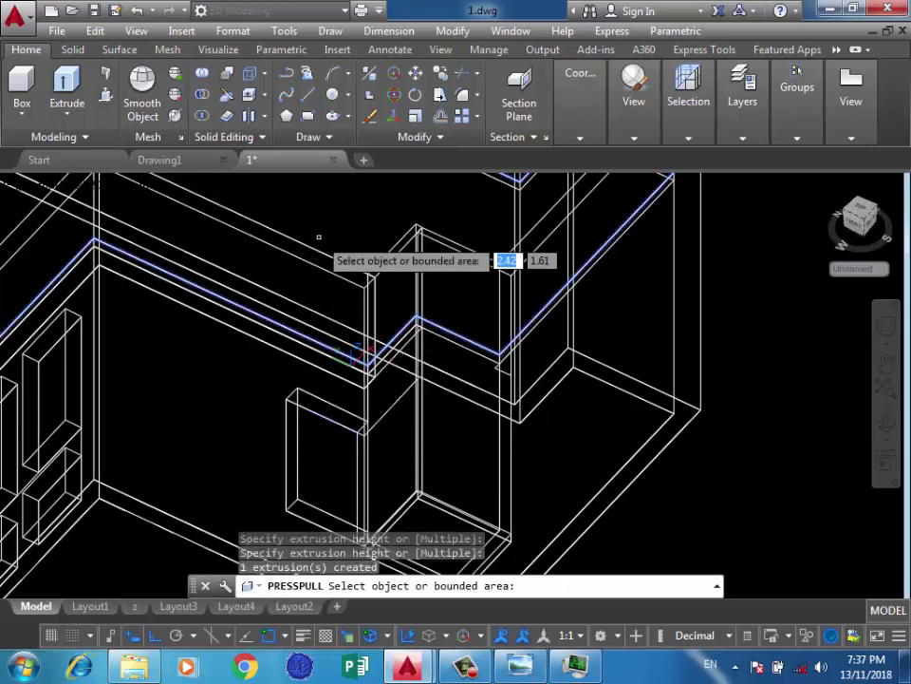
pyautogui.click(377, 432)
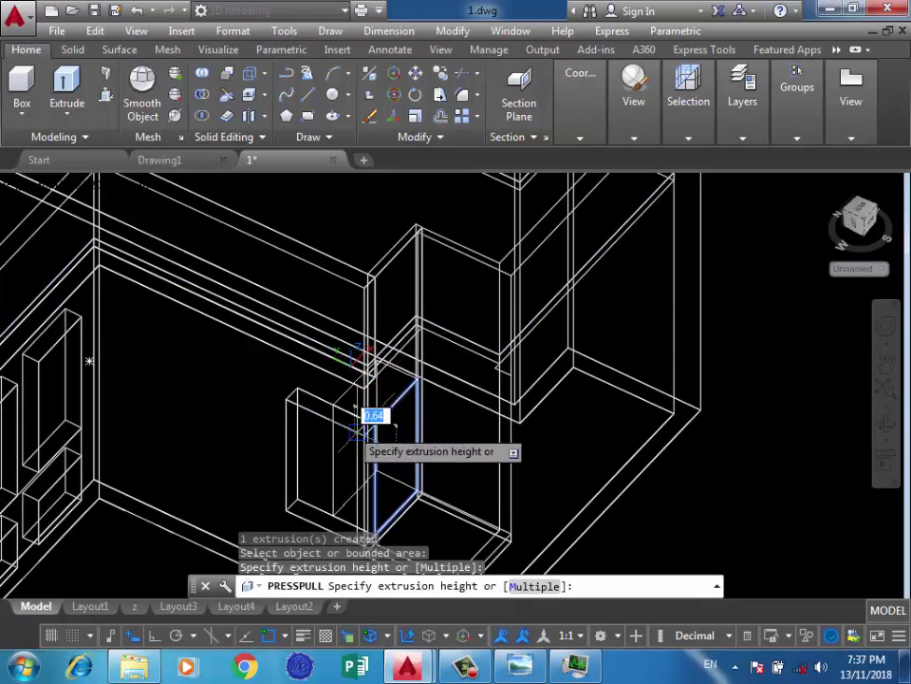
pyautogui.scroll(4, 375, 418)
pyautogui.click(377, 421)
pyautogui.scroll(-3, 370, 379)
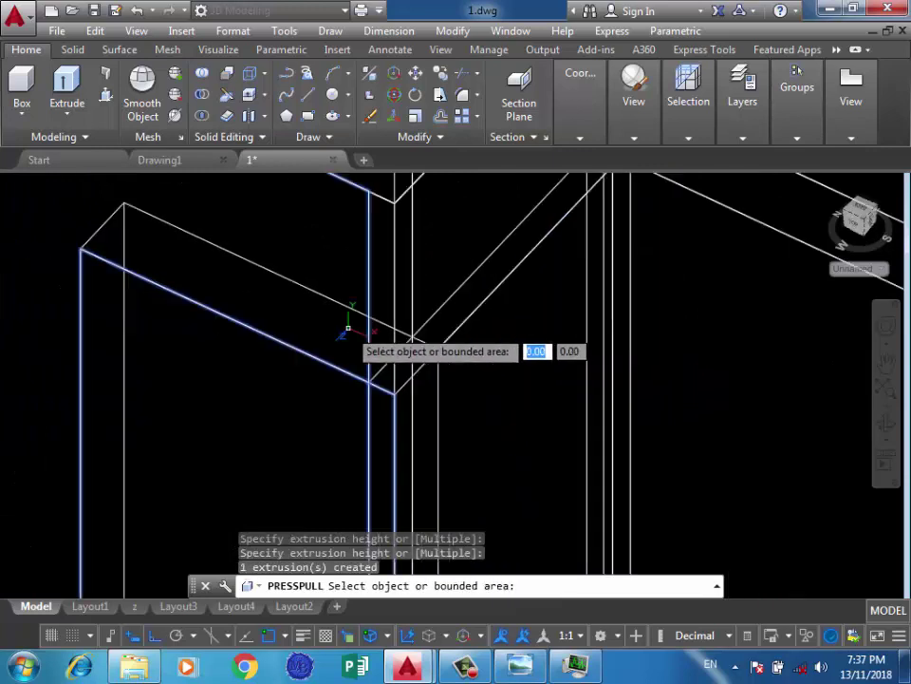
pyautogui.scroll(-2, 389, 399)
pyautogui.click(393, 399)
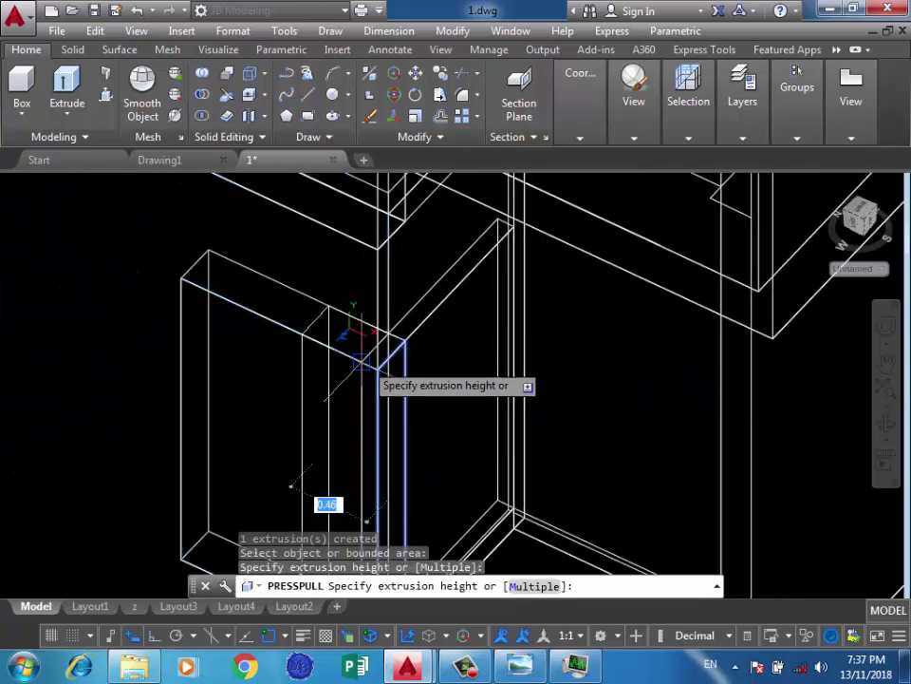
pyautogui.click(368, 367)
pyautogui.scroll(-2, 278, 418)
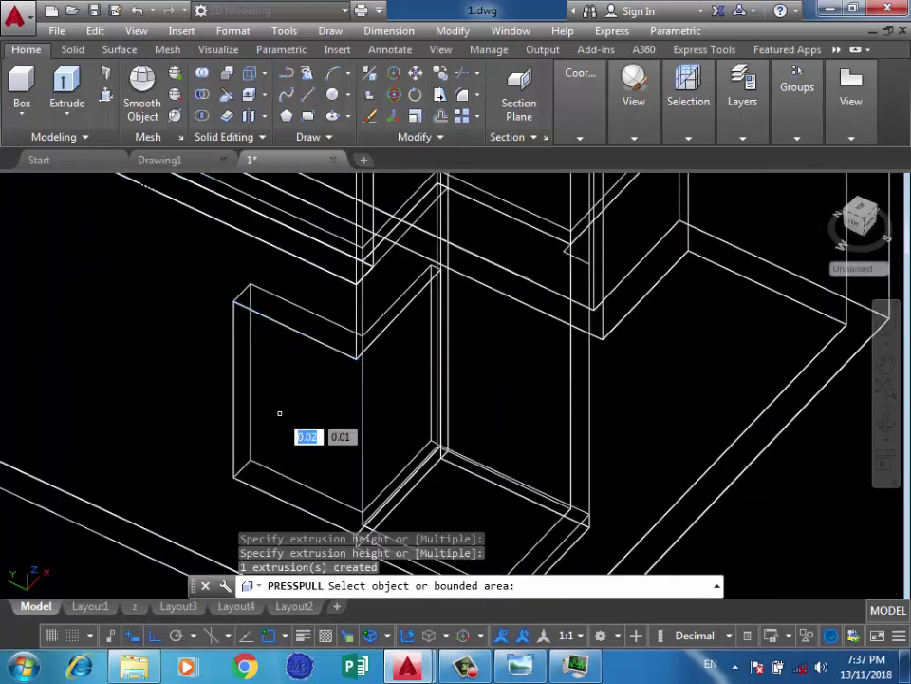
pyautogui.press('Escape')
# Delete the leftover vertical edge line and orbit to see the box bottom
pyautogui.moveTo(372, 424); pyautogui.dragTo(316, 427)
pyautogui.press('Delete')
pyautogui.scroll(-2, 305, 427)
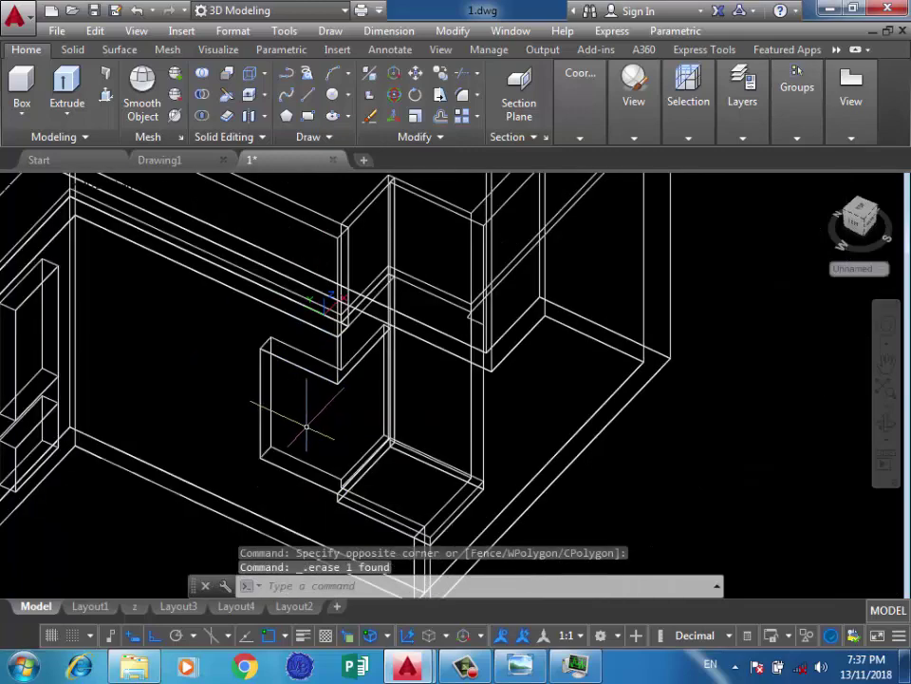
pyautogui.scroll(2, 333, 453)
pyautogui.moveTo(308, 439)
pyautogui.keyDown('shift'); pyautogui.mouseDown(button='middle')
pyautogui.moveTo(399, 418)
pyautogui.moveTo(372, 213)
pyautogui.mouseUp(button='middle'); pyautogui.keyUp('shift')
pyautogui.scroll(2, 372, 294)
pyautogui.scroll(2, 369, 472)
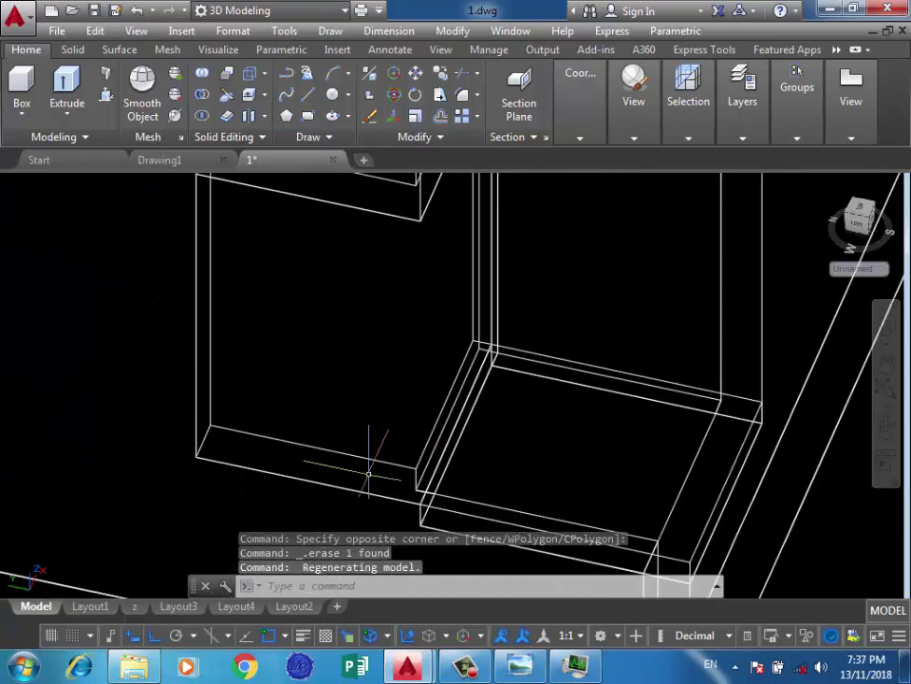
# Press-pull the bottom strip and the narrow side strip each by 0.2
pyautogui.hotkey('ctrl', 'shift', 'e')
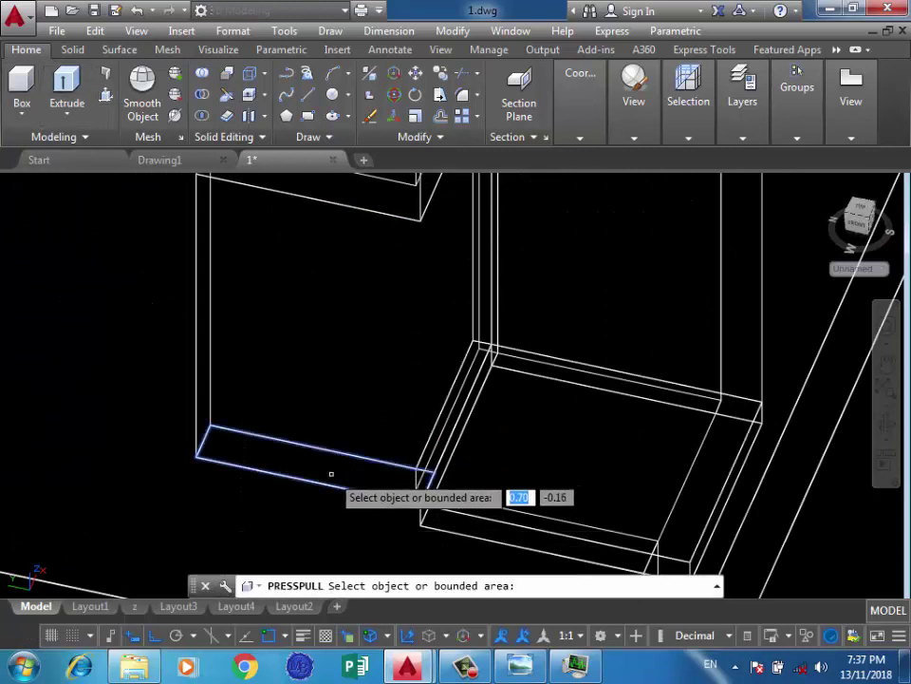
pyautogui.click(331, 470)
pyautogui.write('0.2')
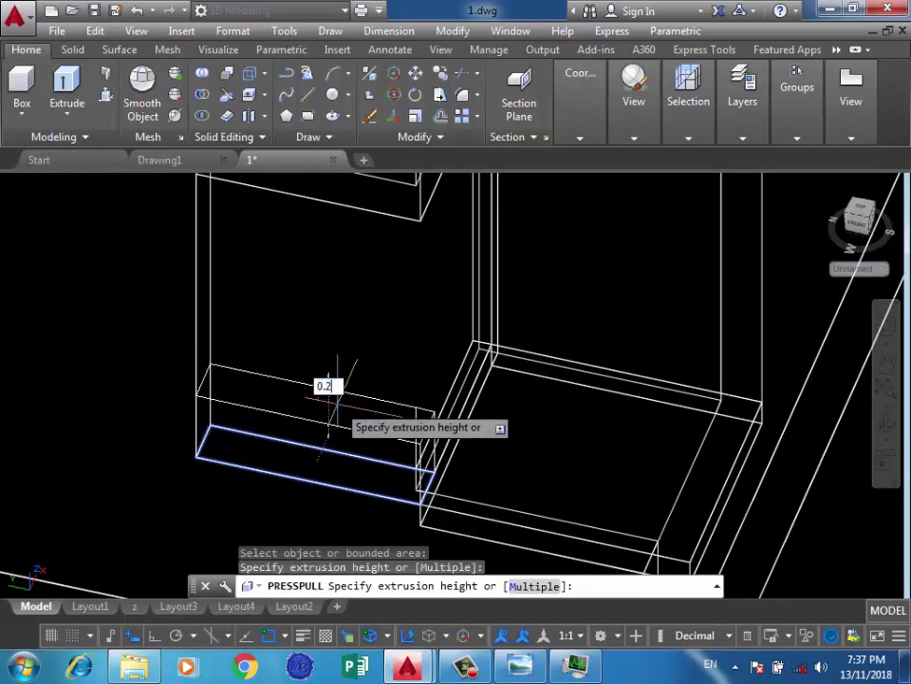
pyautogui.press('Return')
pyautogui.scroll(2, 432, 427)
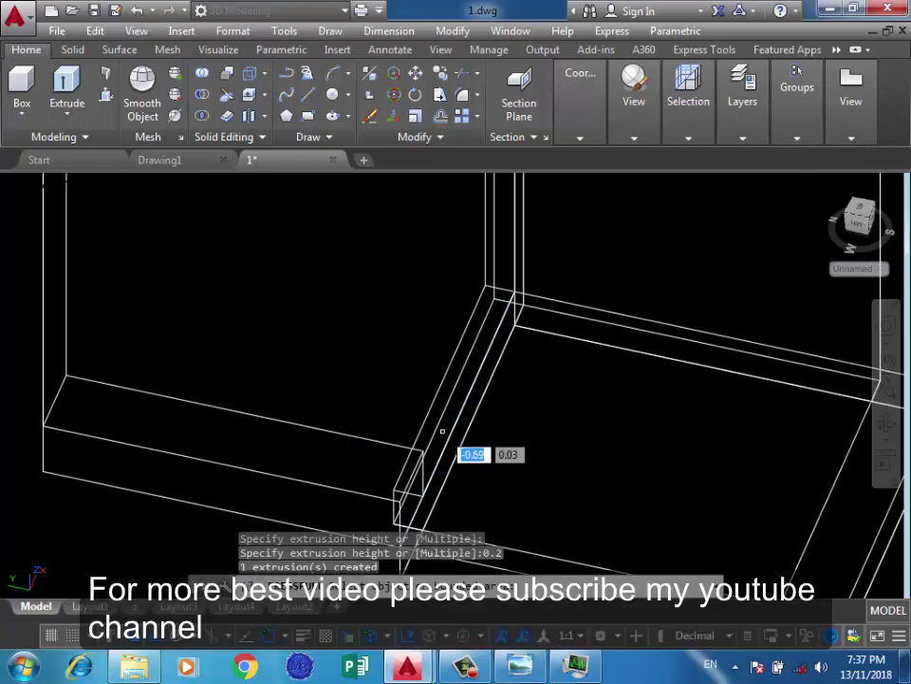
pyautogui.click(438, 430)
pyautogui.write('0.2')
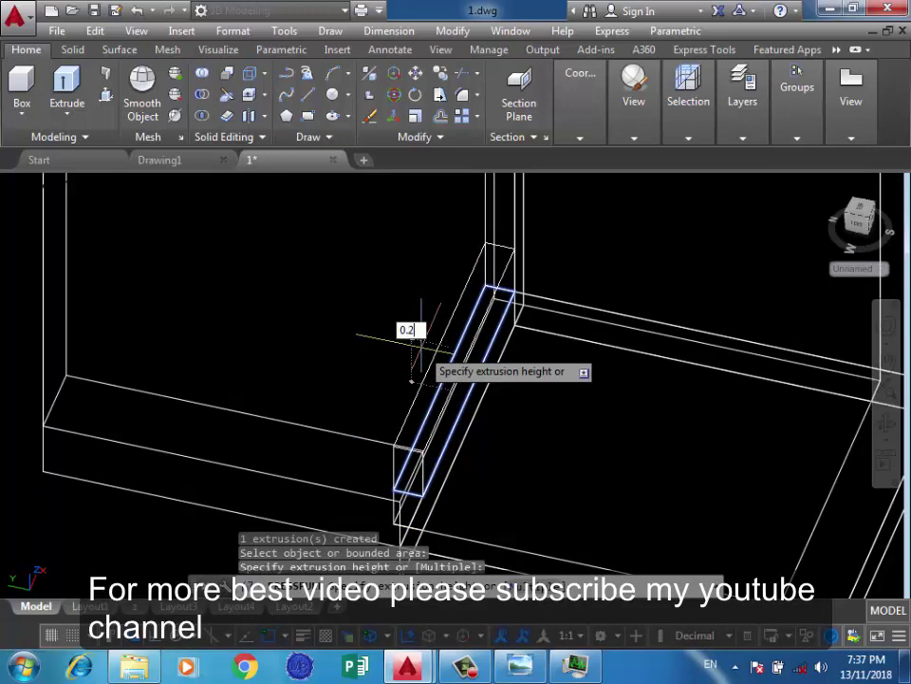
pyautogui.press('Return')
pyautogui.scroll(-2, 347, 366)
pyautogui.scroll(-3, 318, 320)
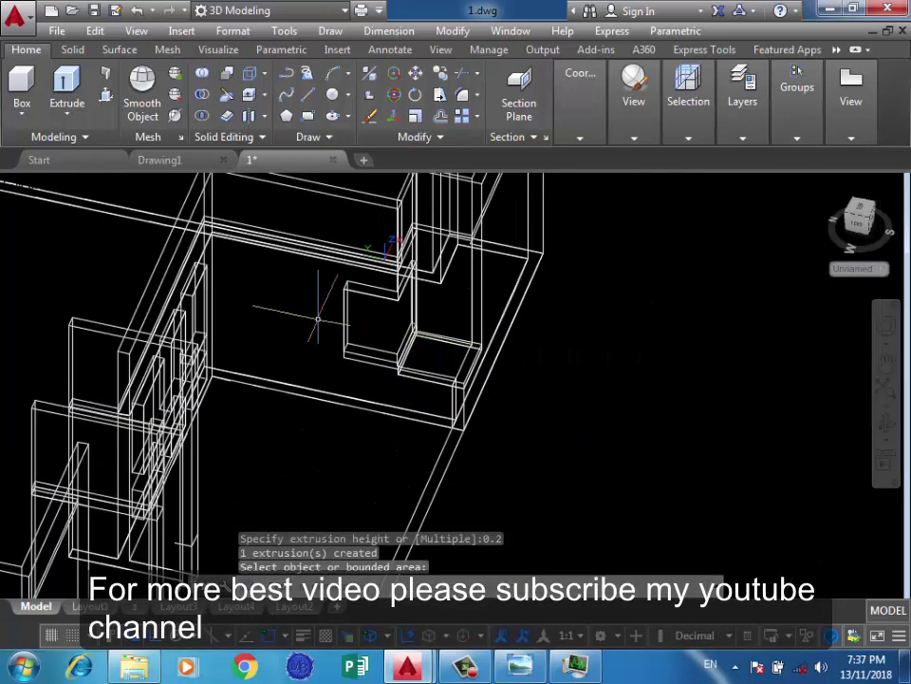
pyautogui.scroll(3, 287, 349)
pyautogui.scroll(-3, 313, 416)
pyautogui.scroll(4, 305, 417)
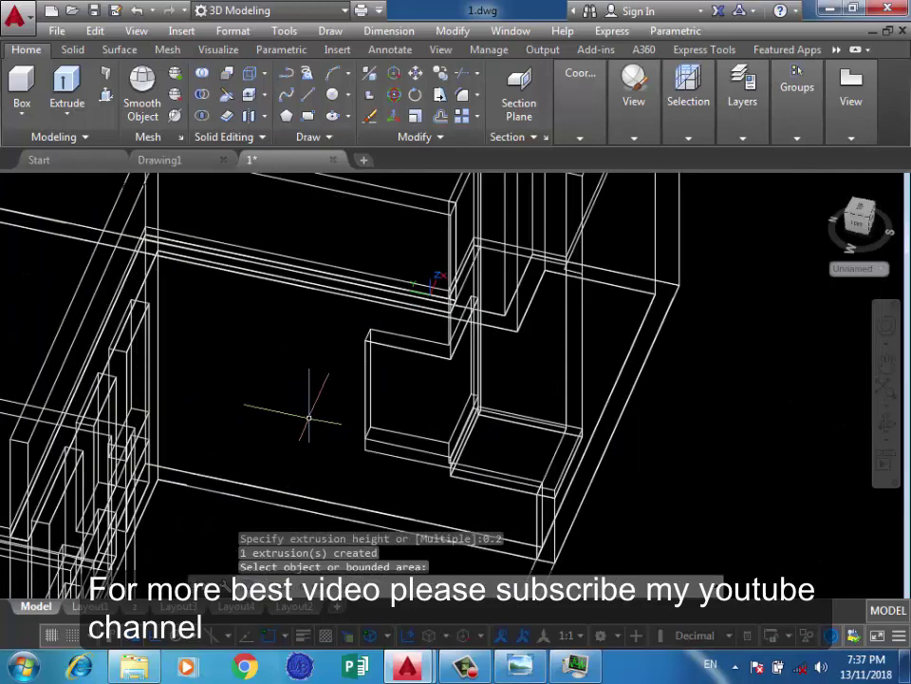
# Start the LINE command (L) for drawing on the inner wall face
pyautogui.write('l')
pyautogui.press('Return')
pyautogui.scroll(3, 362, 451)
pyautogui.scroll(-3, 370, 427)
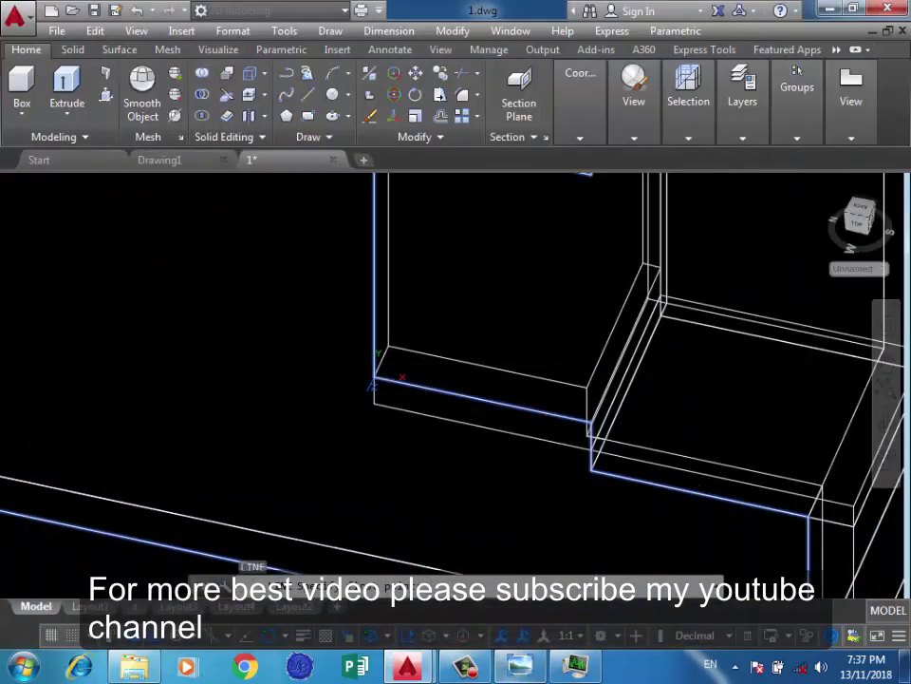
pyautogui.scroll(2, 372, 372)
# Outline the first 0.3 × 1.8 window rectangle on the inner wall
pyautogui.scroll(2, 365, 376)
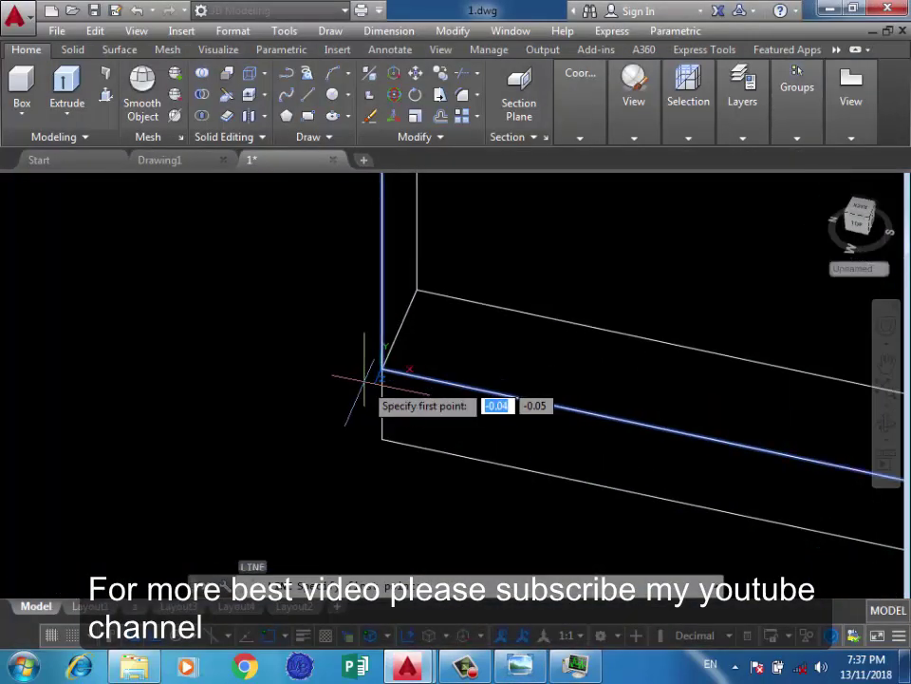
pyautogui.click(379, 371)
pyautogui.scroll(-3, 418, 389)
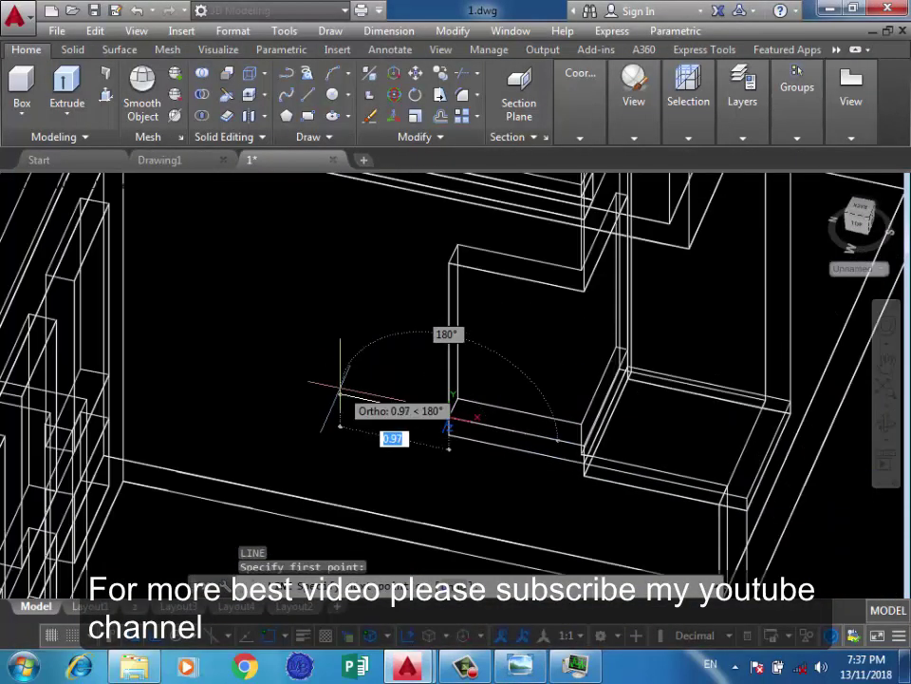
pyautogui.press('Return')
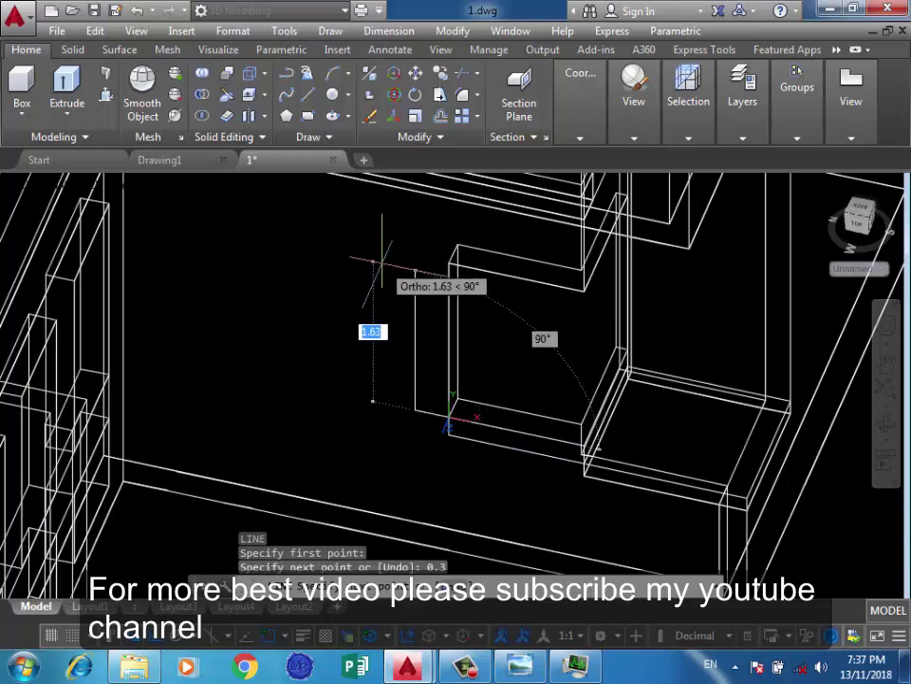
pyautogui.write('8')
pyautogui.press('Return')
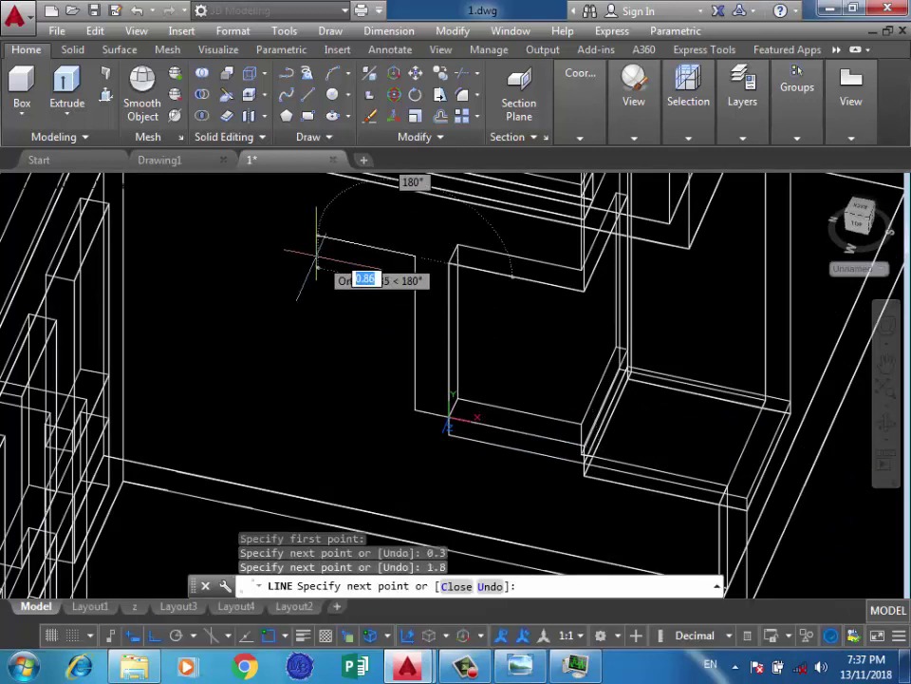
pyautogui.press('Return')
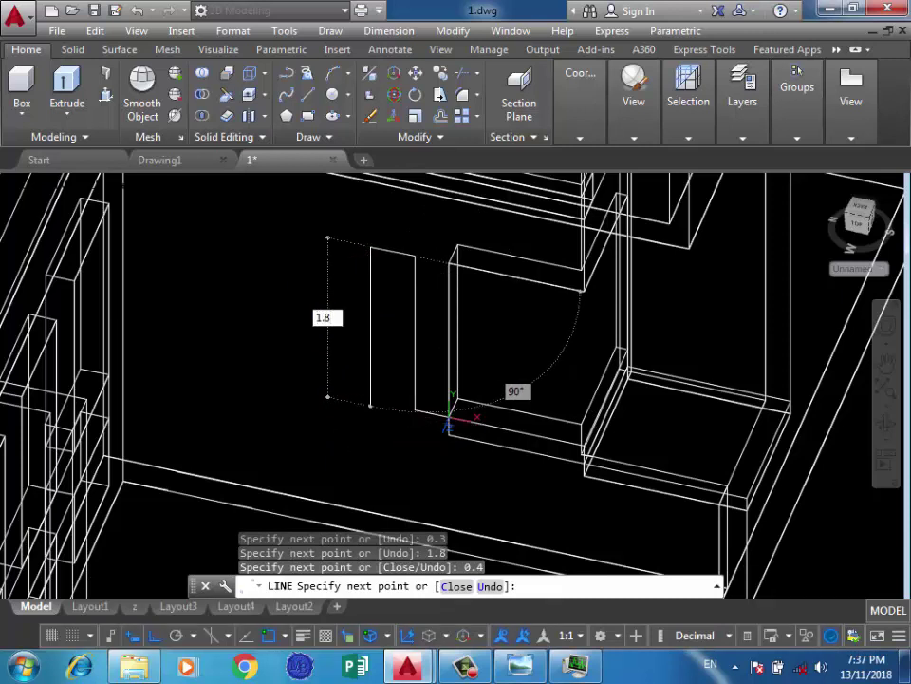
pyautogui.press('Return')
# Outline the second and third 0.3 × 1.8 rectangles, spaced 0.4 apart
pyautogui.click(415, 410)
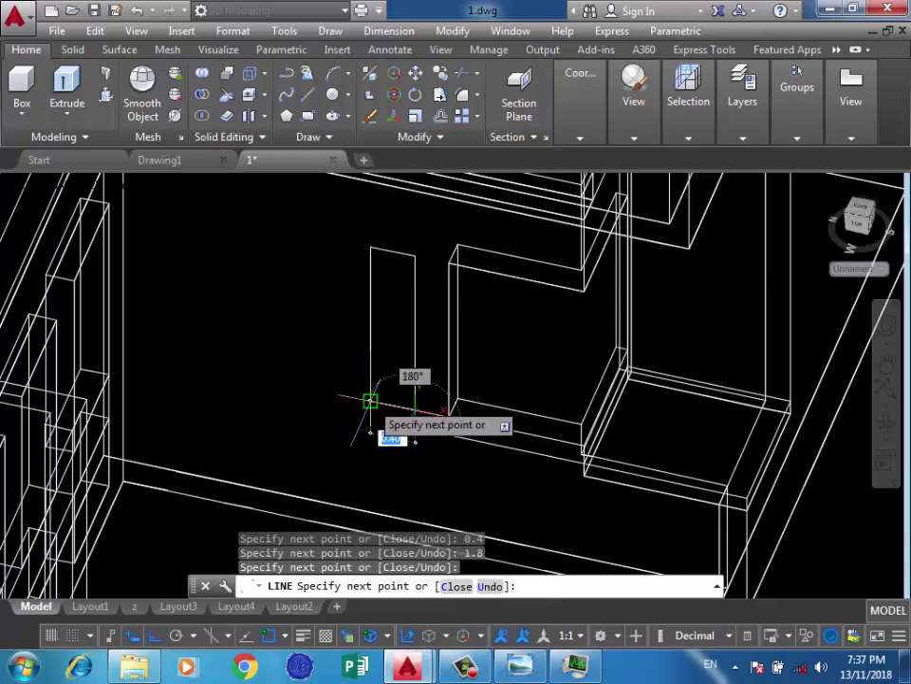
pyautogui.click(370, 402)
pyautogui.press('Return')
pyautogui.write('1.8')
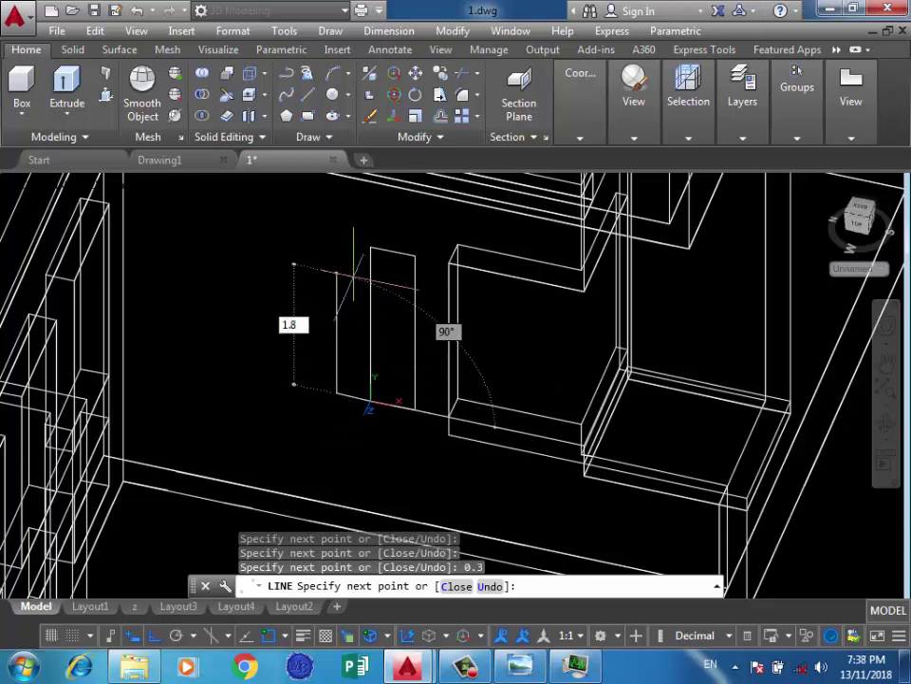
pyautogui.press('Return')
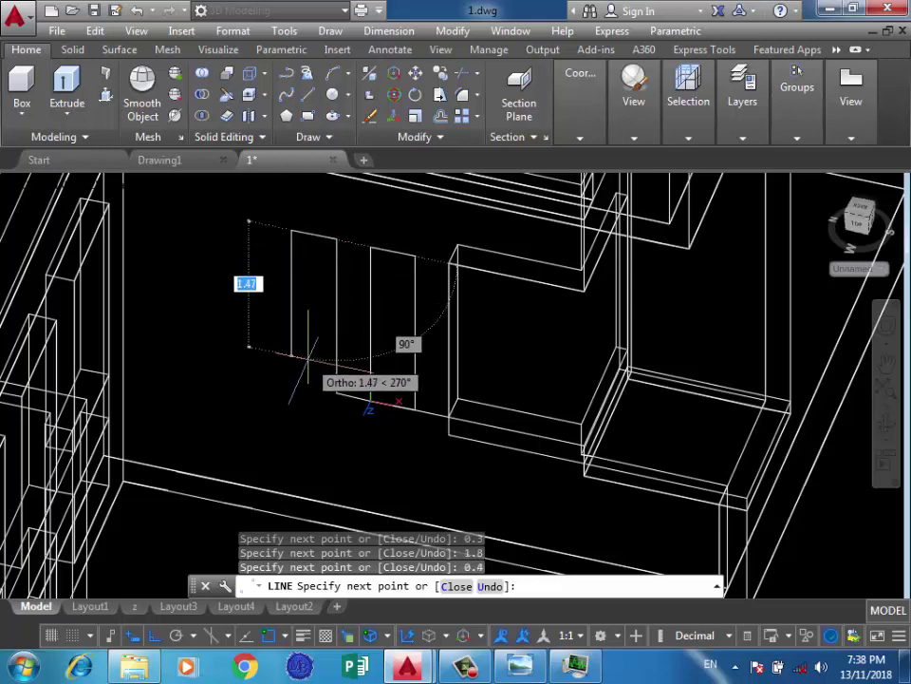
pyautogui.write('1.8')
pyautogui.press('Return')
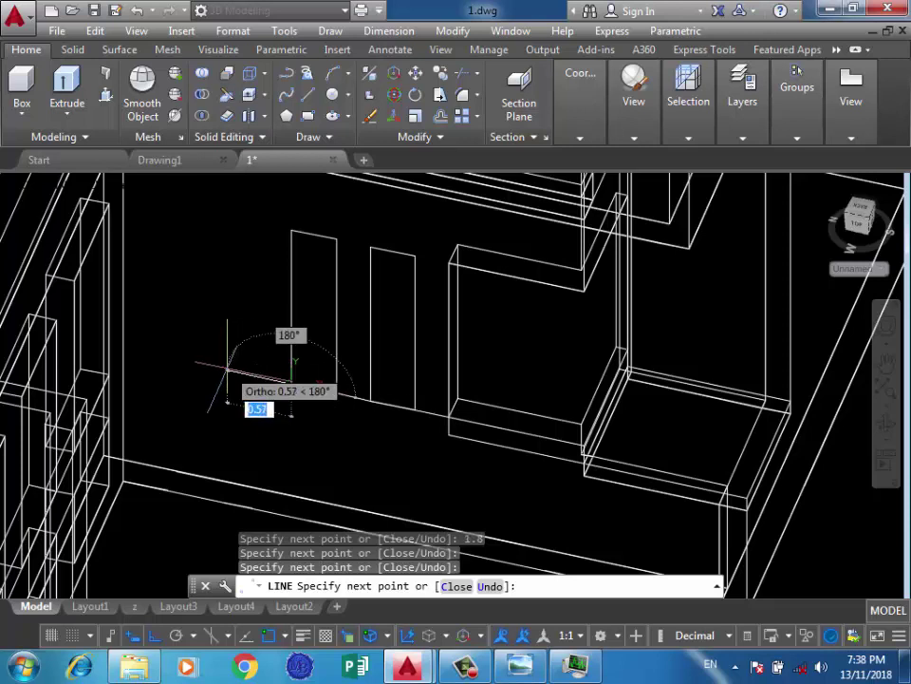
pyautogui.write('0.3')
pyautogui.press('Return')
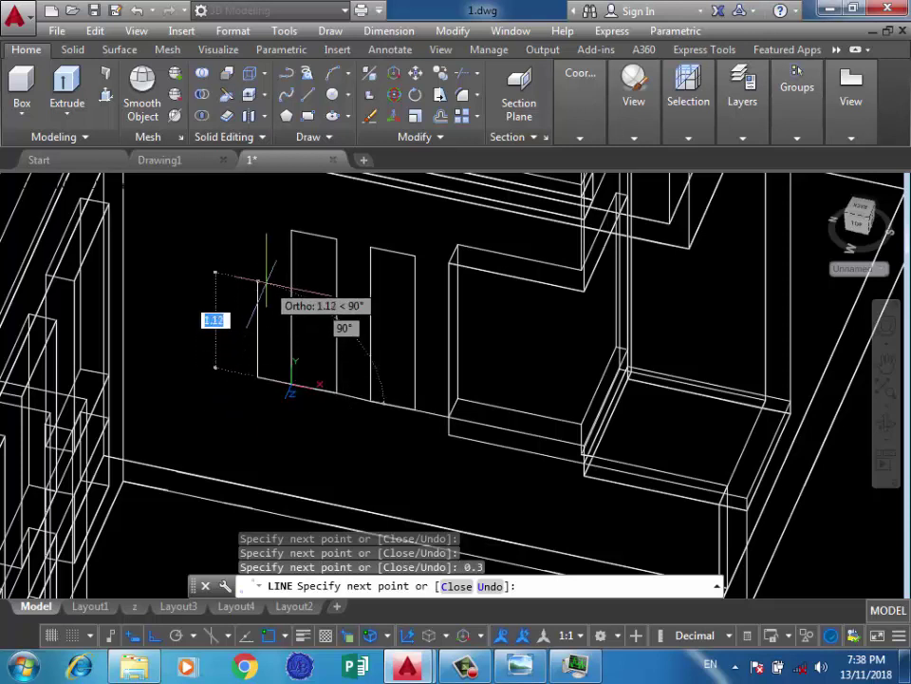
pyautogui.write('1.8')
pyautogui.press('Return')
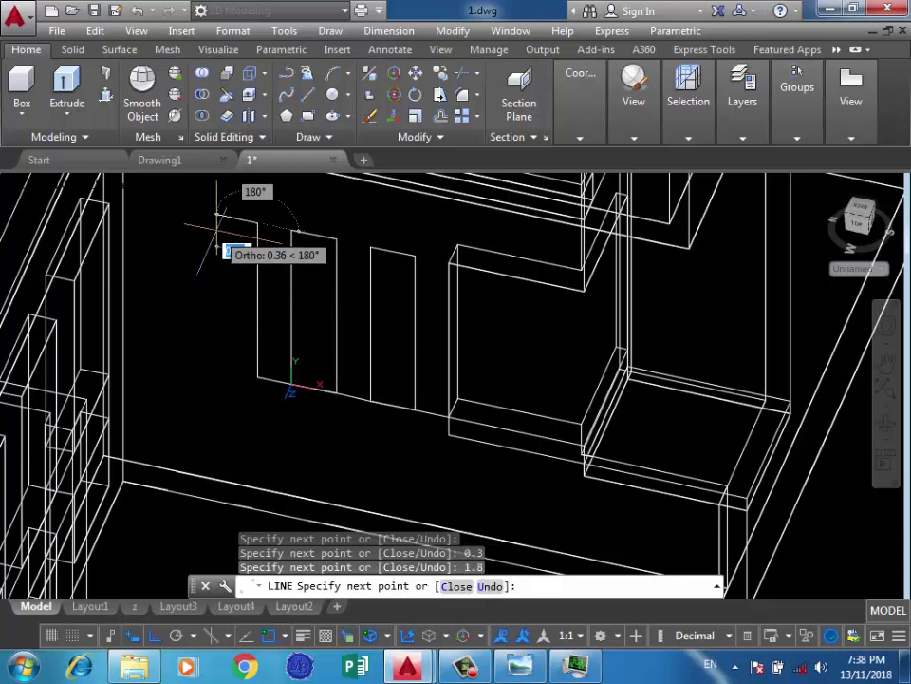
pyautogui.write('0.4')
pyautogui.press('Return')
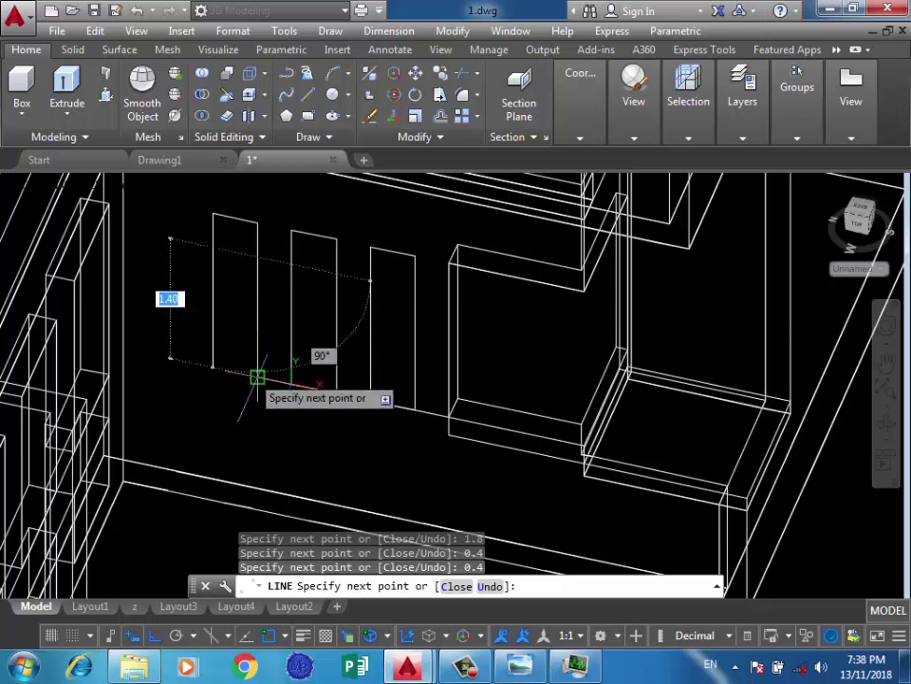
pyautogui.press('Return')
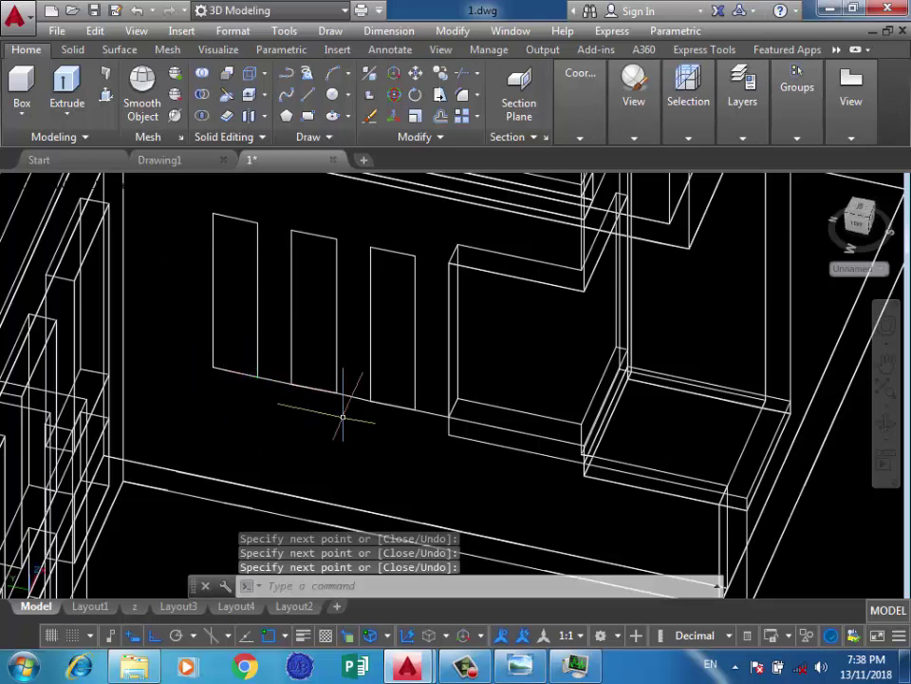
pyautogui.scroll(3, 375, 380)
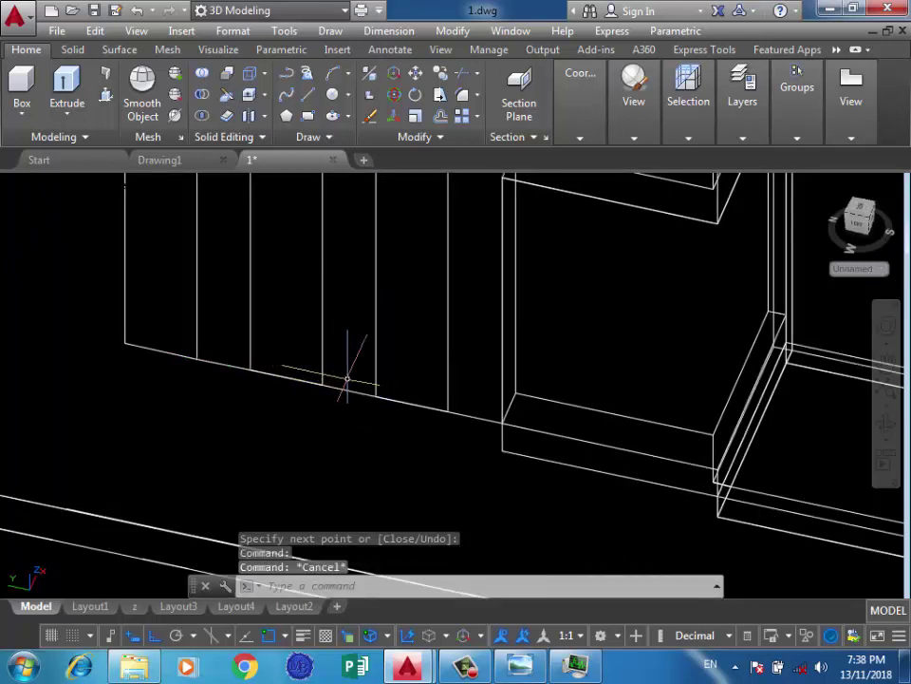
# Delete the three stray base lines between the window outlines
pyautogui.click(346, 379)
pyautogui.click(340, 406)
pyautogui.click(214, 357)
pyautogui.click(215, 394)
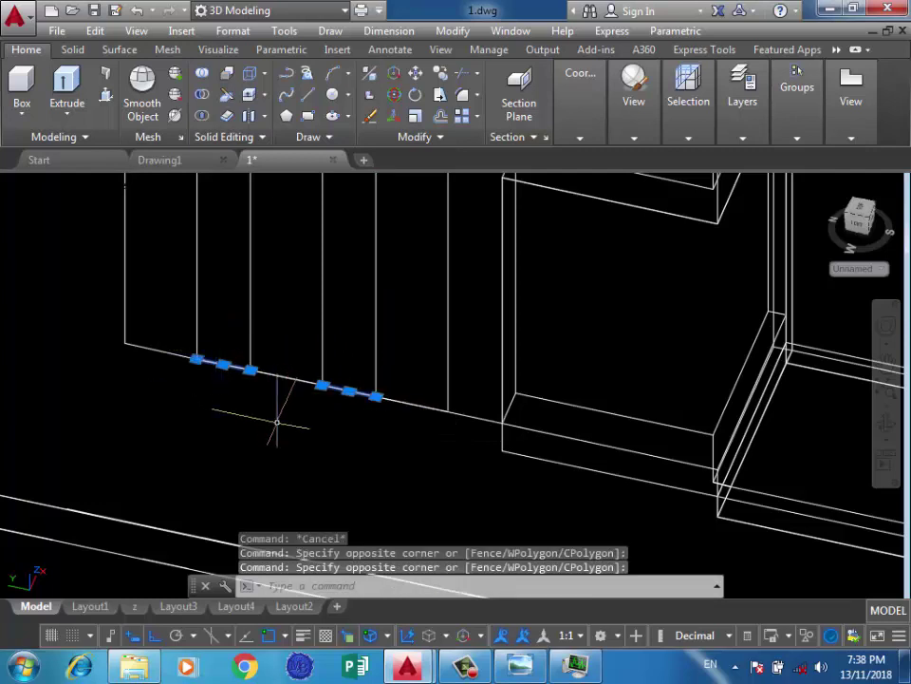
pyautogui.scroll(-2, 278, 421)
pyautogui.press('Escape')
pyautogui.click(246, 390)
pyautogui.click(259, 413)
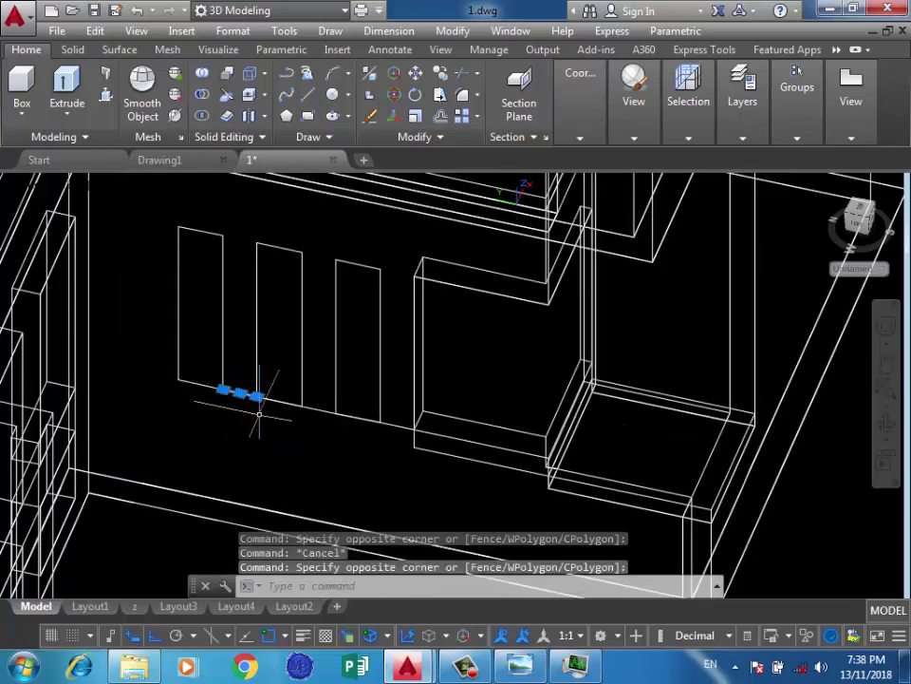
pyautogui.click(323, 403)
pyautogui.press('Delete')
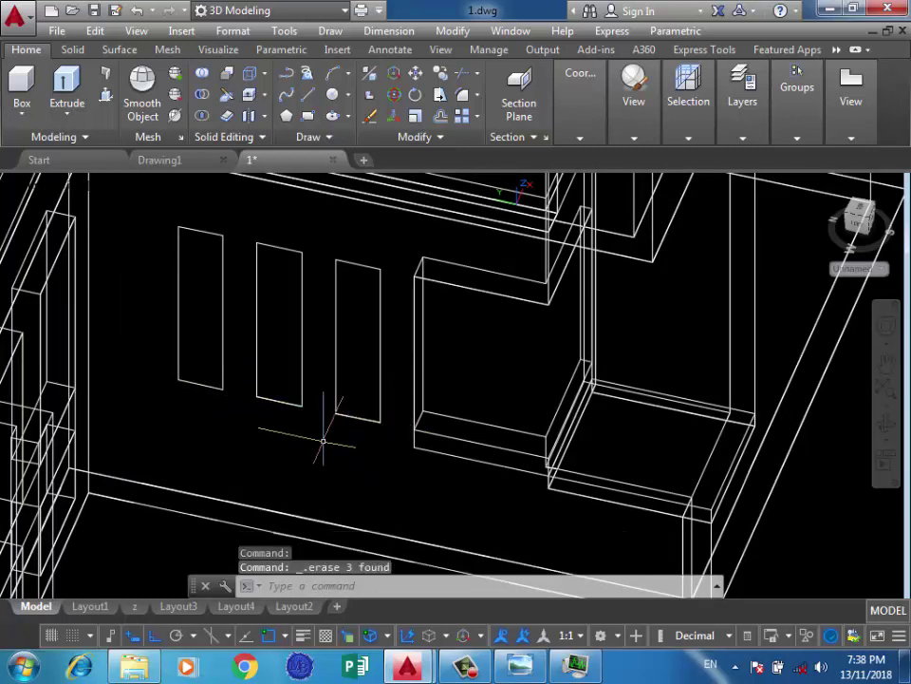
pyautogui.scroll(-2, 332, 446)
# Press-pull all three window rectangles into solid boxes
pyautogui.hotkey('ctrl', 'shift', 'e')
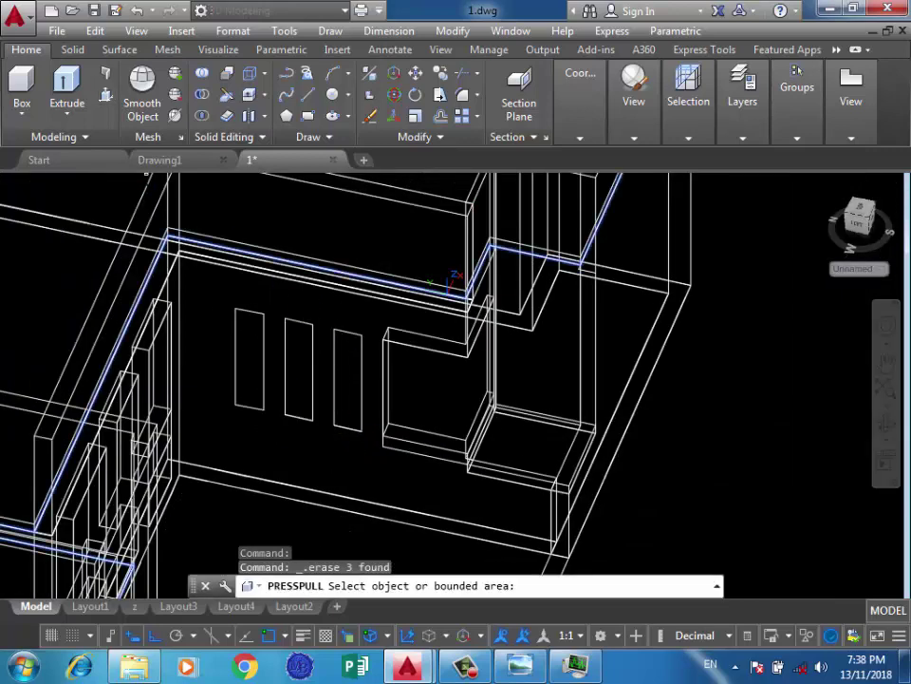
pyautogui.click(353, 363)
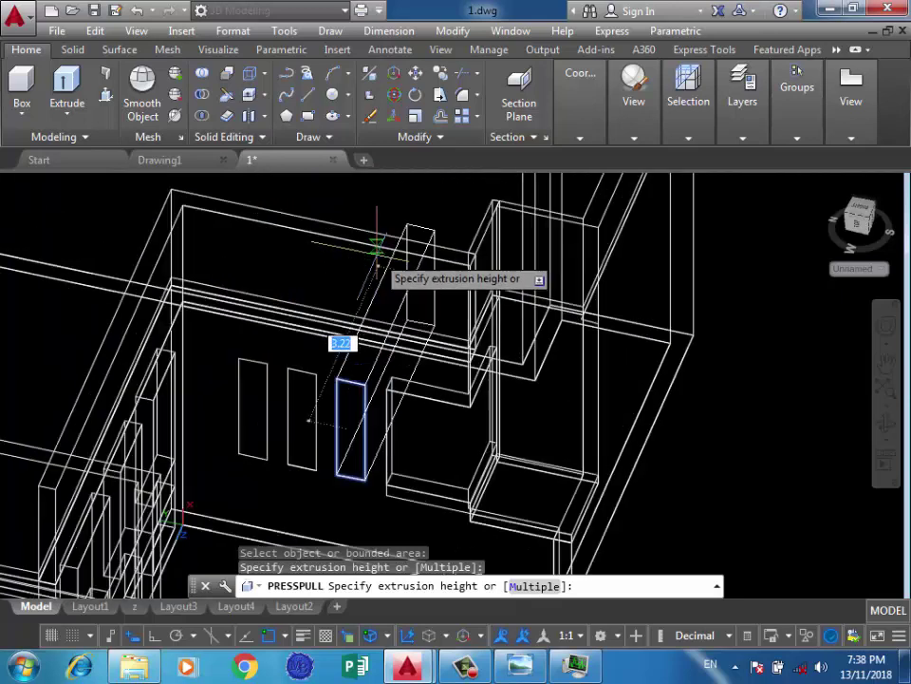
pyautogui.click(363, 239)
pyautogui.moveTo(306, 407); pyautogui.dragTo(305, 440, button='middle')
pyautogui.click(306, 440)
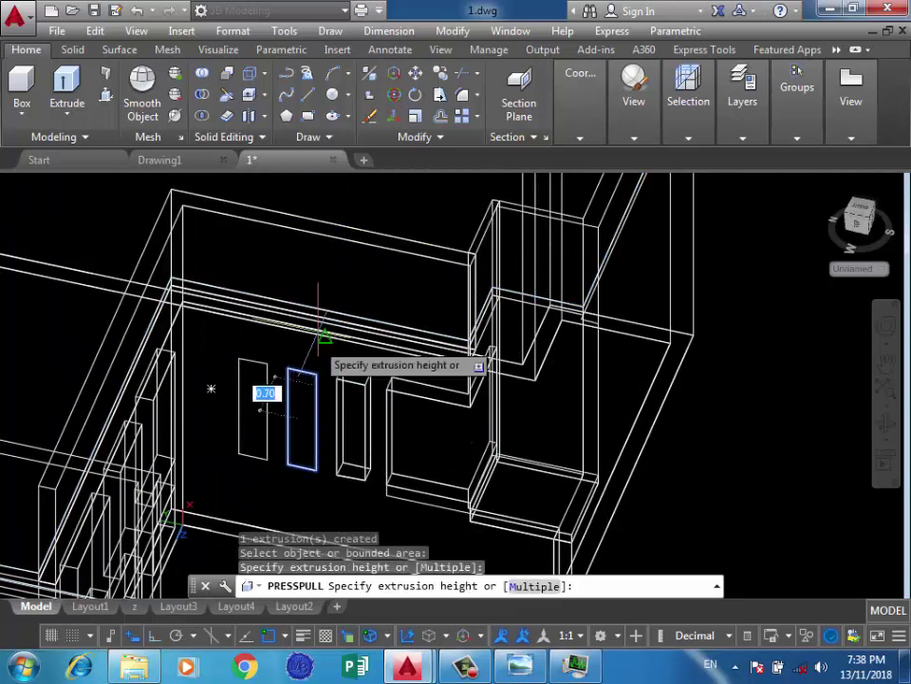
pyautogui.click(257, 397)
pyautogui.click(254, 394)
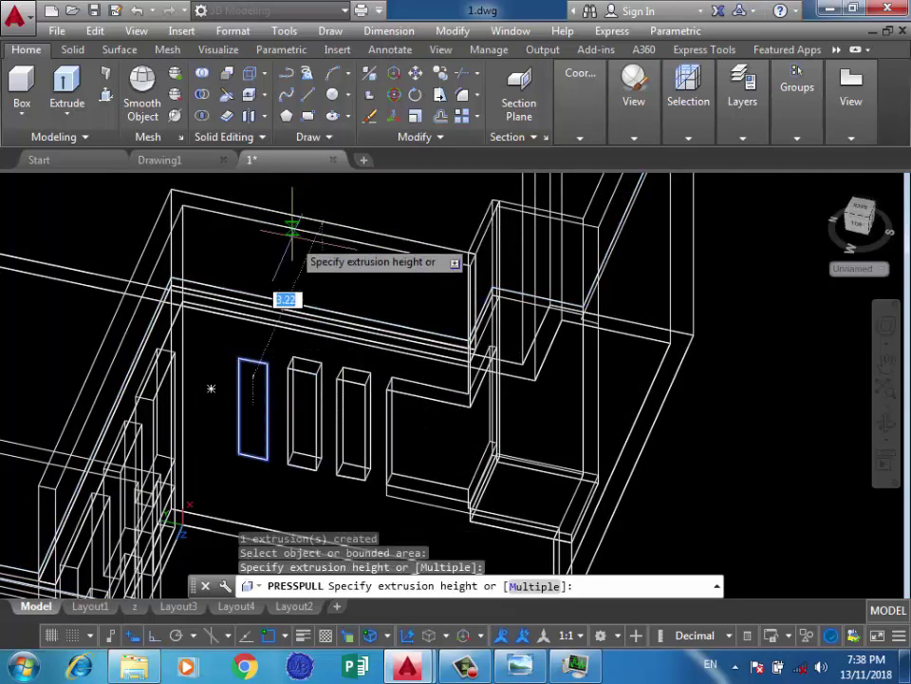
pyautogui.click(296, 282)
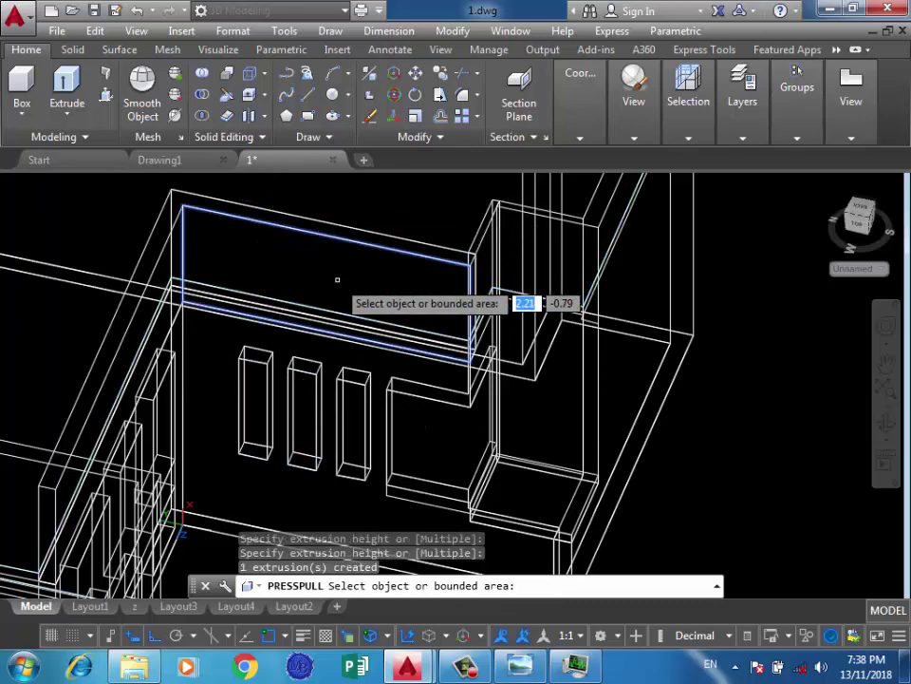
pyautogui.press('Return')
# Orbit to view the whole house and save 1.dwg
pyautogui.scroll(-3, 342, 327)
pyautogui.scroll(-3, 342, 327)
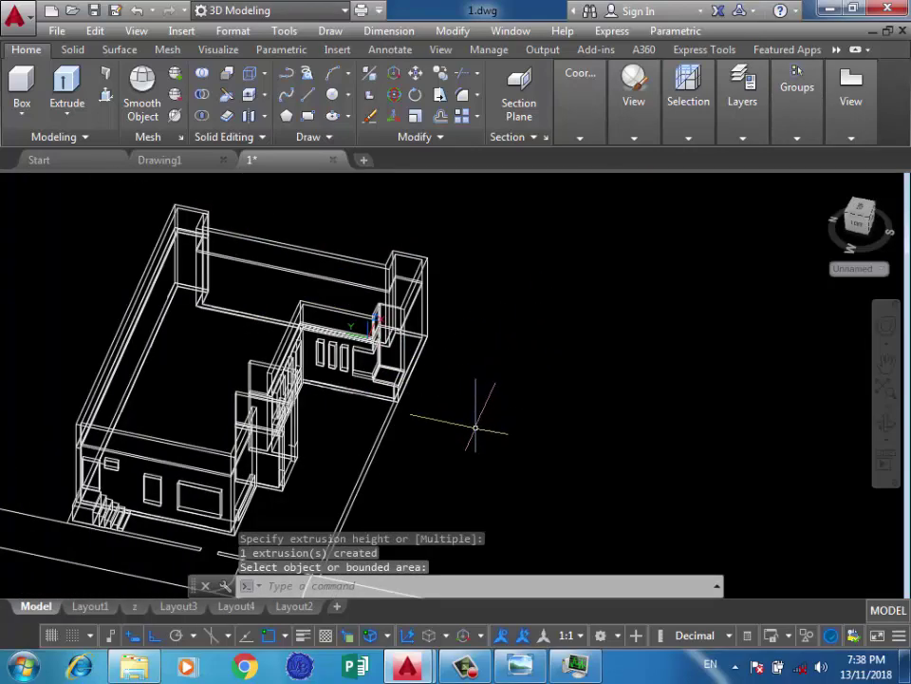
pyautogui.moveTo(476, 427)
pyautogui.keyDown('shift'); pyautogui.mouseDown(button='middle')
pyautogui.moveTo(432, 423)
pyautogui.moveTo(539, 375)
pyautogui.mouseUp(button='middle'); pyautogui.keyUp('shift')
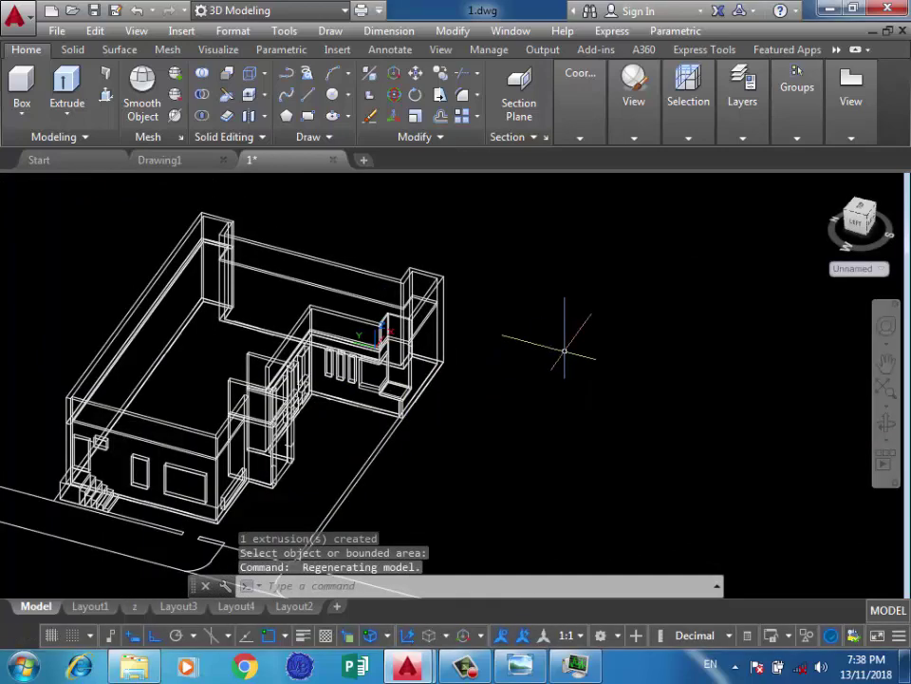
pyautogui.hotkey('ctrl', 's')
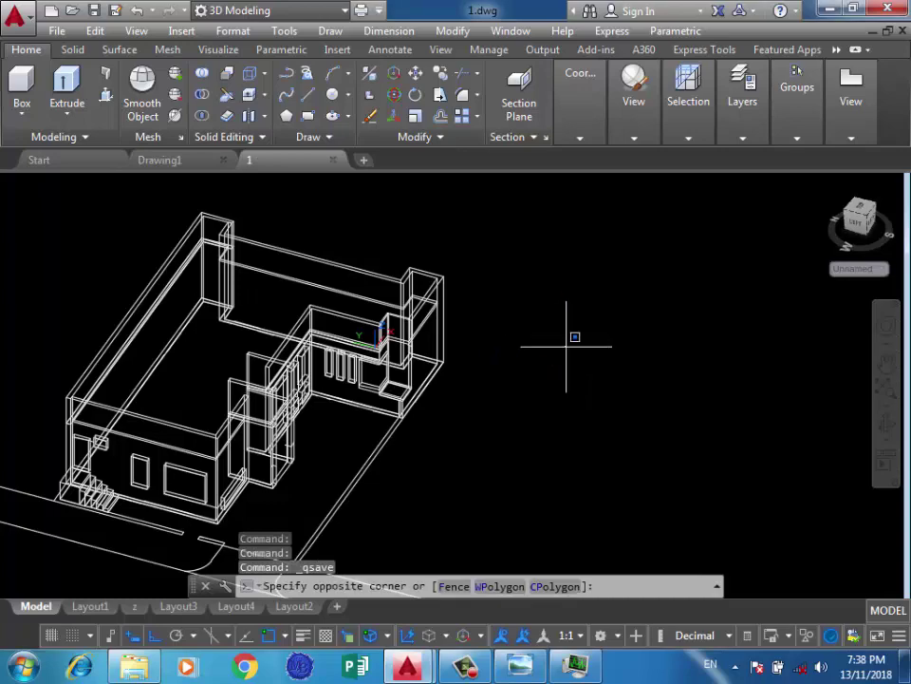
# Orbit toward the window wall and bring the beam-wall junction into view
pyautogui.press('Escape')
pyautogui.scroll(3, 411, 359)
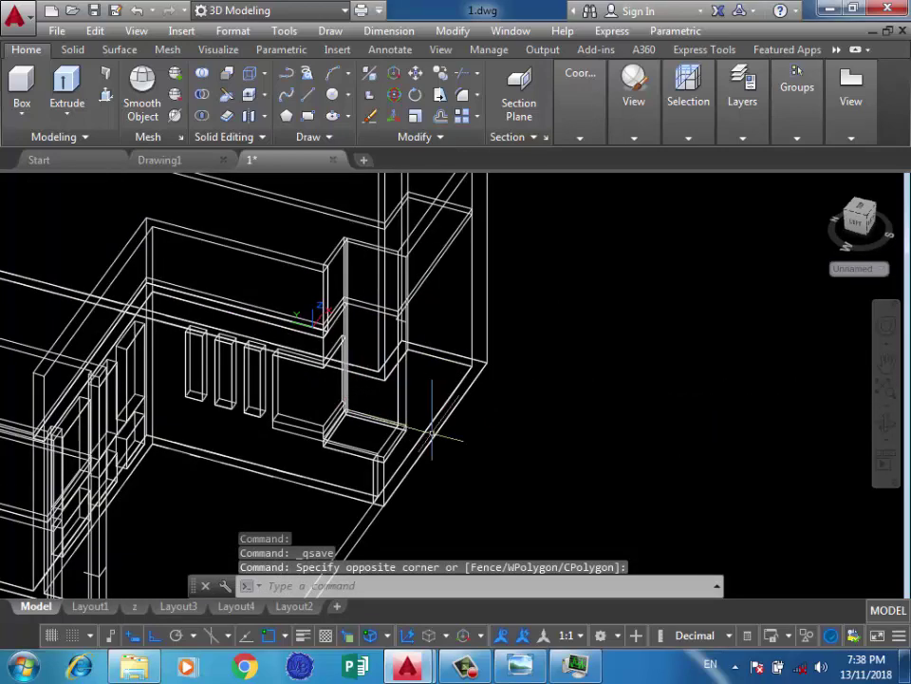
pyautogui.keyDown('shift'); pyautogui.moveTo(432, 432); pyautogui.dragTo(347, 311, button='middle'); pyautogui.keyUp('shift')
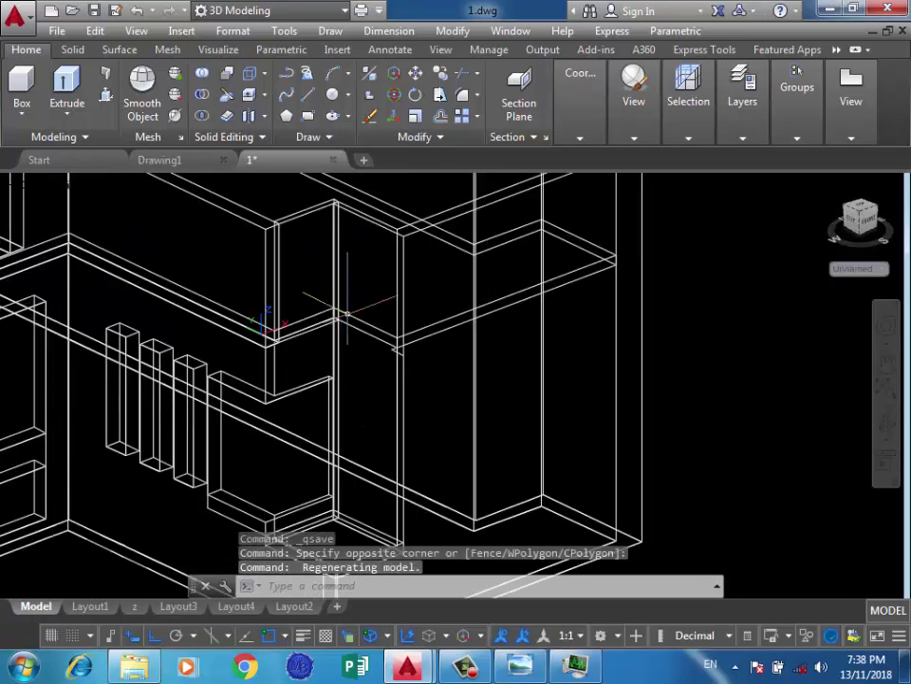
pyautogui.scroll(2, 346, 312)
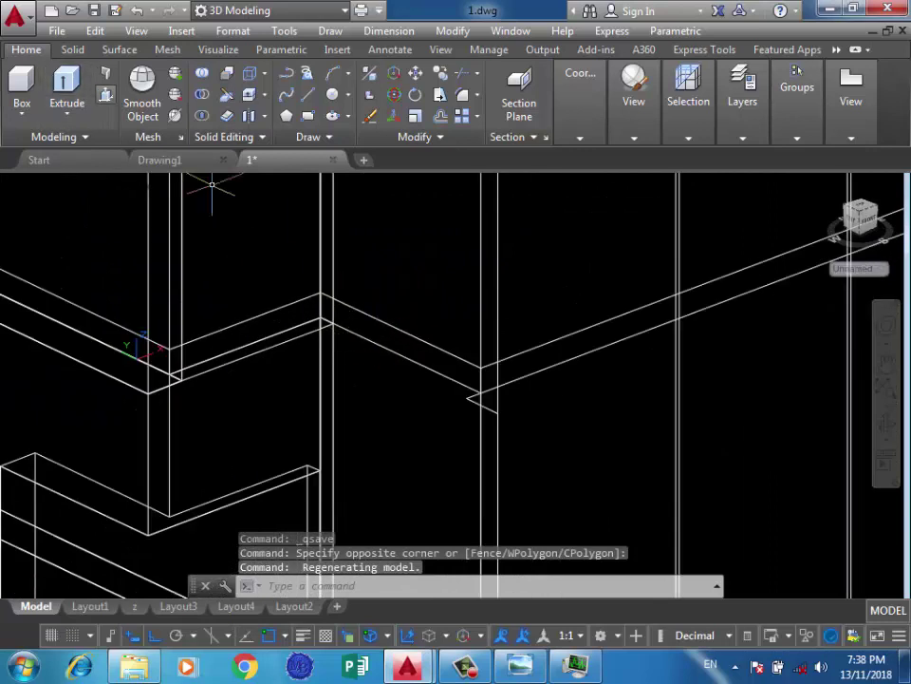
pyautogui.hotkey('ctrl', 'shift', 'e')
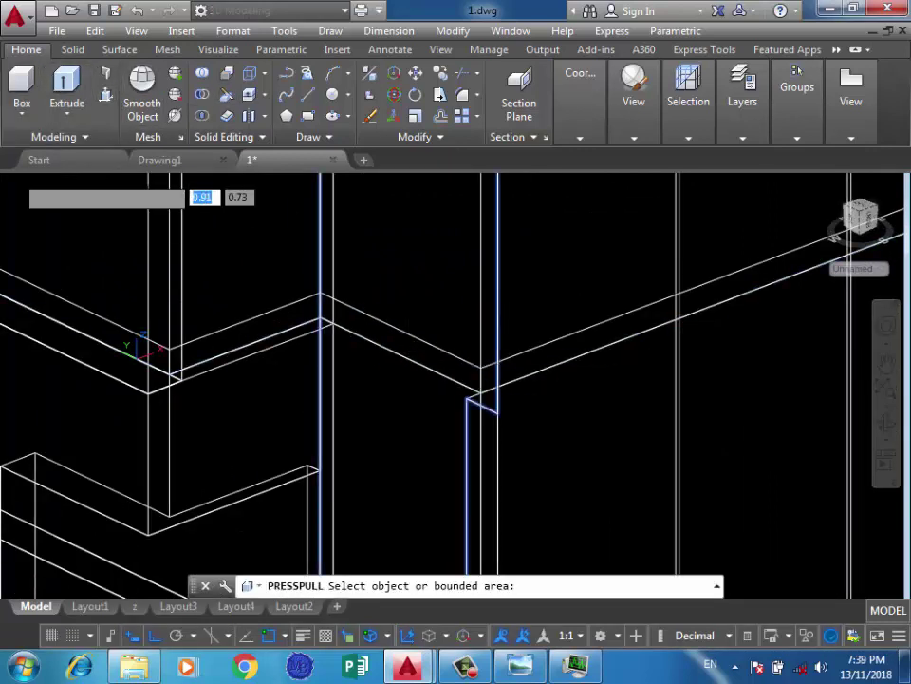
pyautogui.click(307, 94)
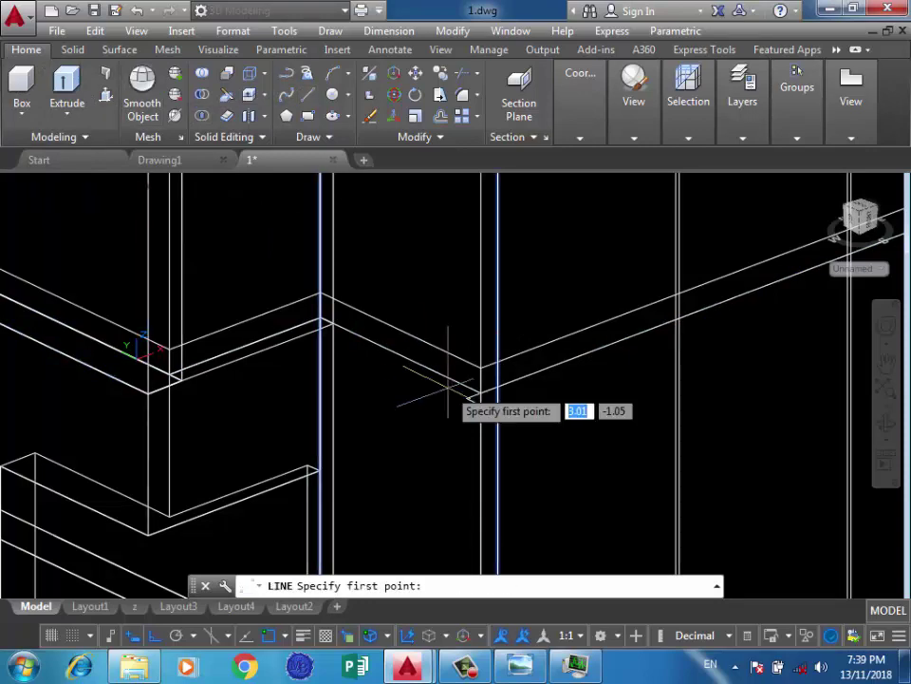
pyautogui.scroll(2, 475, 399)
pyautogui.moveTo(421, 387)
pyautogui.mouseDown(button='middle')
pyautogui.moveTo(439, 387)
pyautogui.moveTo(331, 361)
pyautogui.moveTo(411, 379)
pyautogui.mouseUp(button='middle')
pyautogui.scroll(-1, 411, 380)
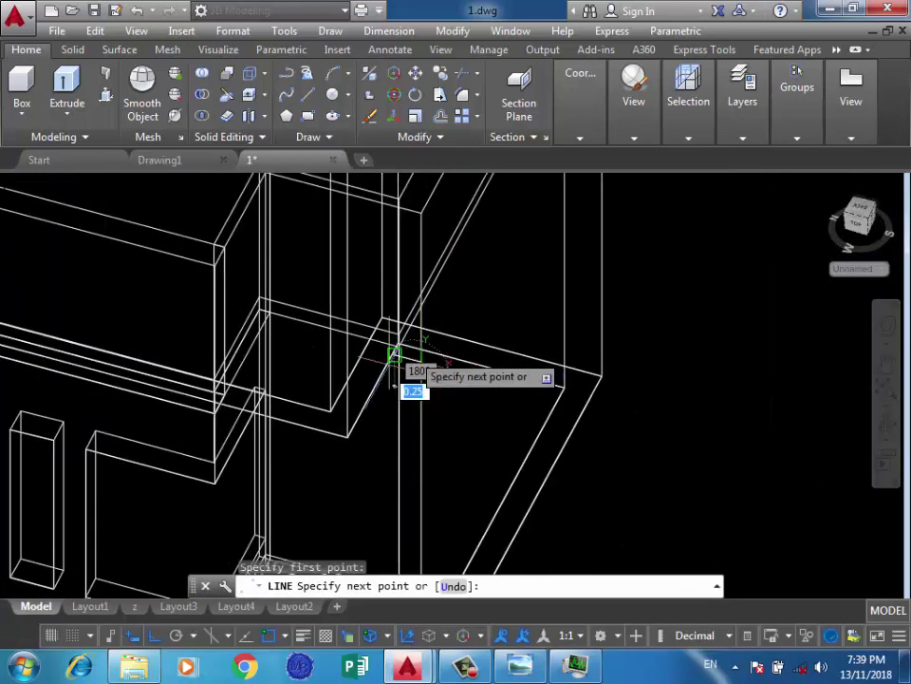
pyautogui.scroll(1, 267, 316)
# Draw a 0.15 line from the beam-wall junction, then a closing line to the wall edge
pyautogui.click(267, 316)
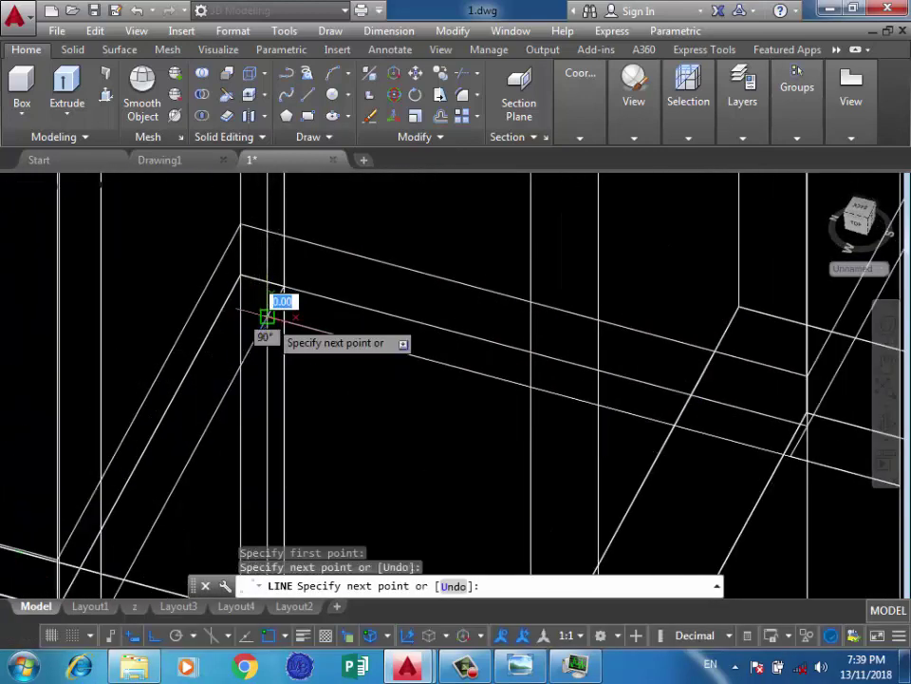
pyautogui.write('5')
pyautogui.press('Return')
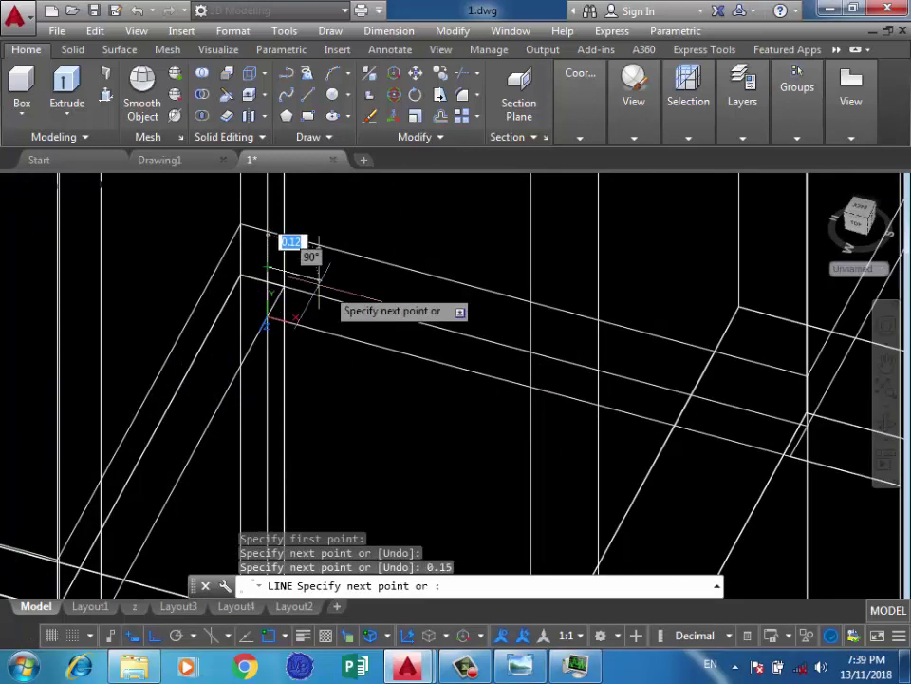
pyautogui.scroll(1, 331, 260)
pyautogui.scroll(1, 577, 348)
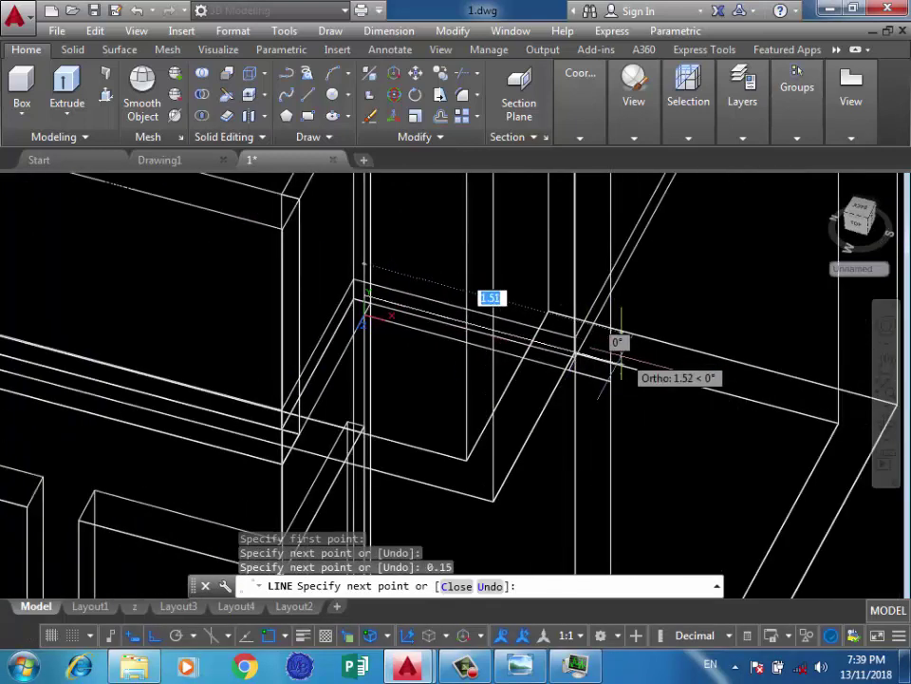
pyautogui.scroll(3, 613, 359)
pyautogui.click(576, 377)
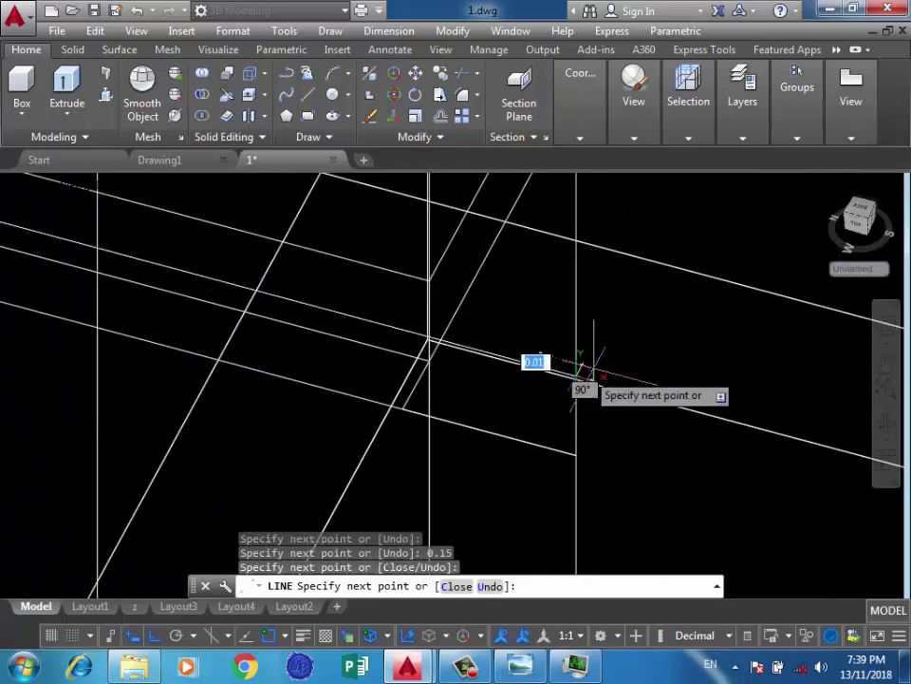
pyautogui.scroll(-2, 593, 366)
pyautogui.press('Return')
# Press-pull the newly enclosed area into a solid with PRESSPULL
pyautogui.hotkey('ctrl', 'shift', 'e')
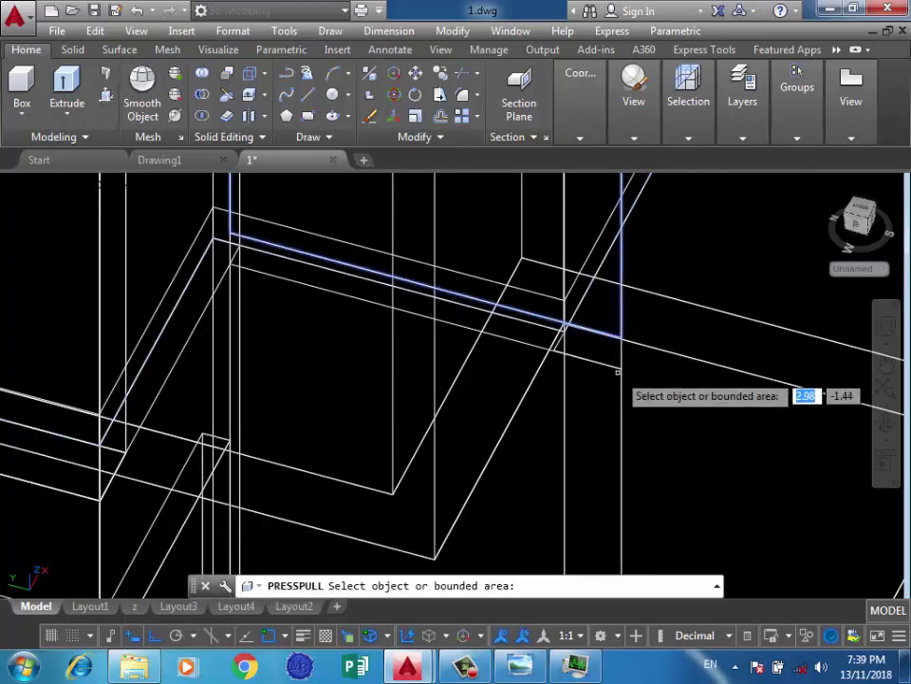
pyautogui.click(584, 347)
pyautogui.scroll(-2, 570, 334)
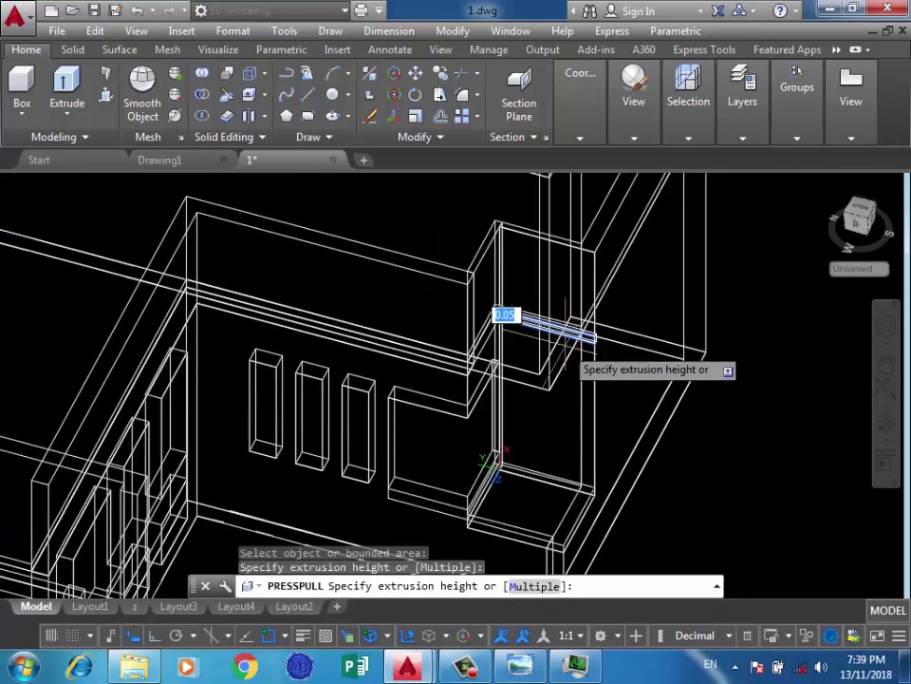
pyautogui.scroll(3, 467, 275)
pyautogui.click(477, 310)
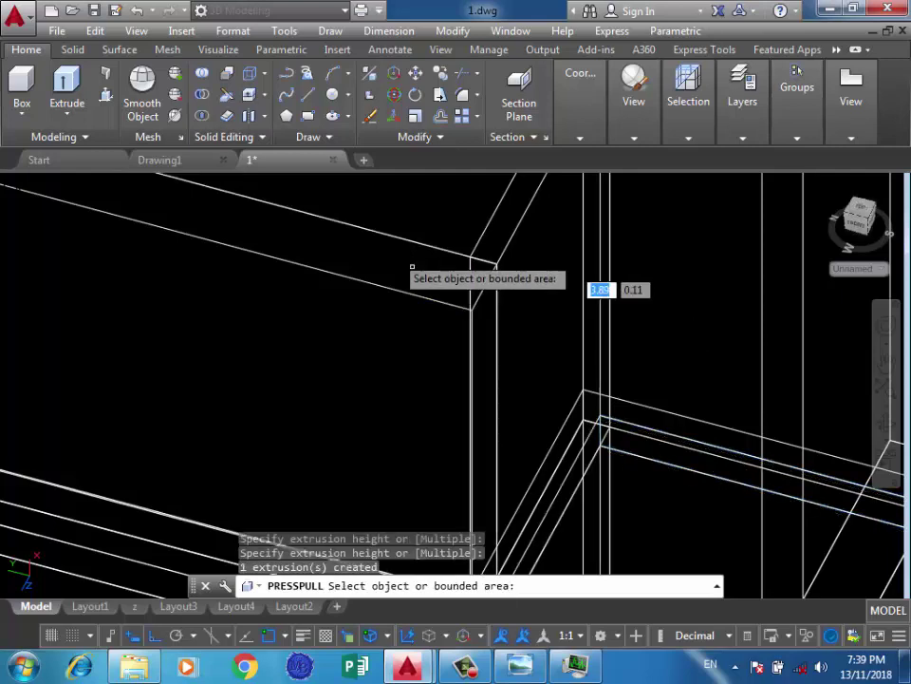
pyautogui.scroll(-1, 418, 285)
pyautogui.scroll(1, 457, 349)
pyautogui.press('Escape')
pyautogui.scroll(-2, 372, 296)
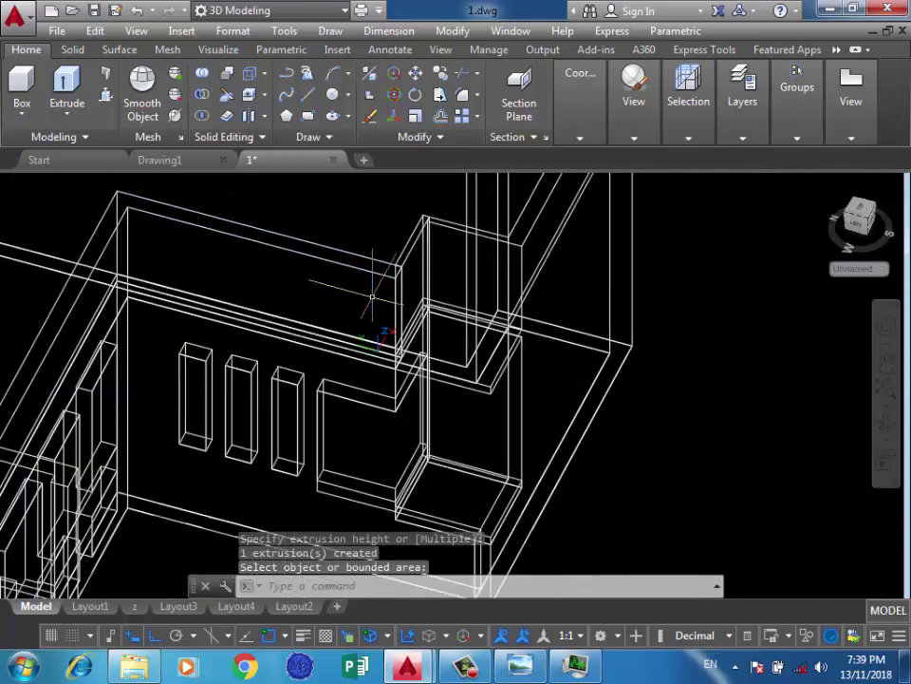
# Press-pull the face above the opening into a lintel piece
pyautogui.press('Return')
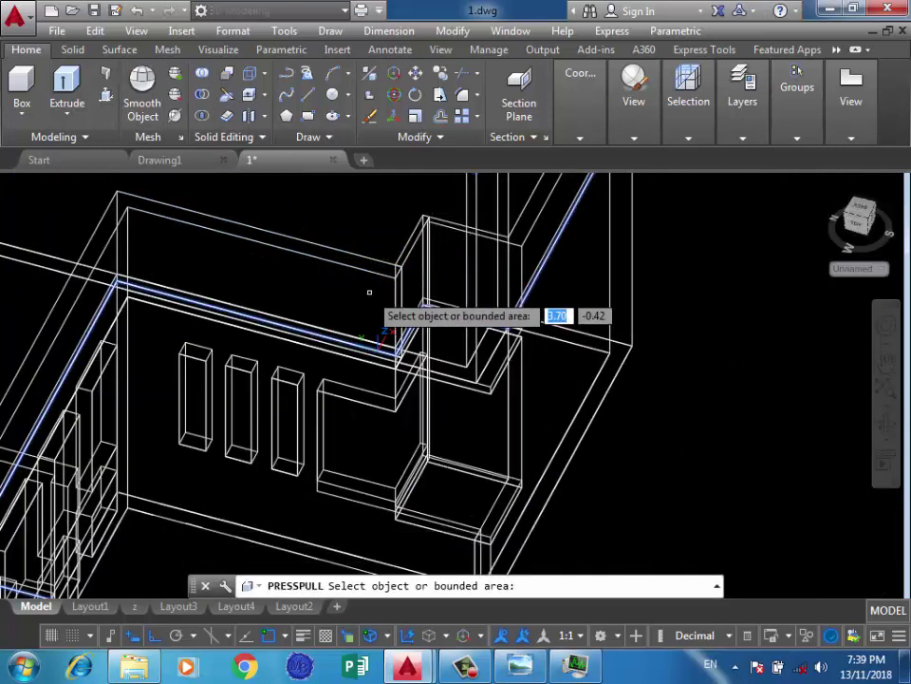
pyautogui.click(417, 286)
pyautogui.scroll(3, 489, 394)
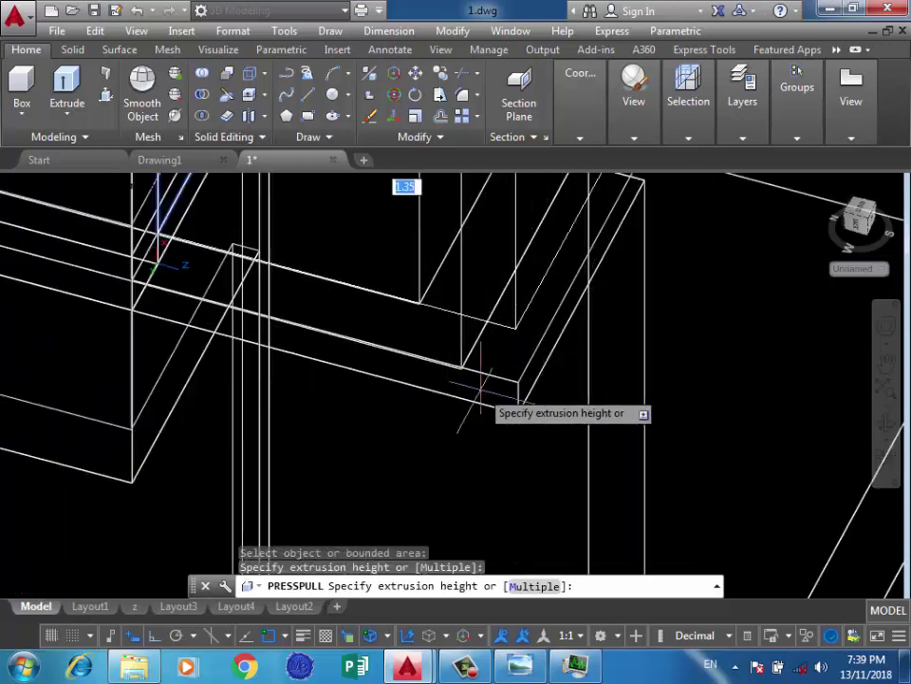
pyautogui.click(516, 388)
pyautogui.scroll(-2, 493, 408)
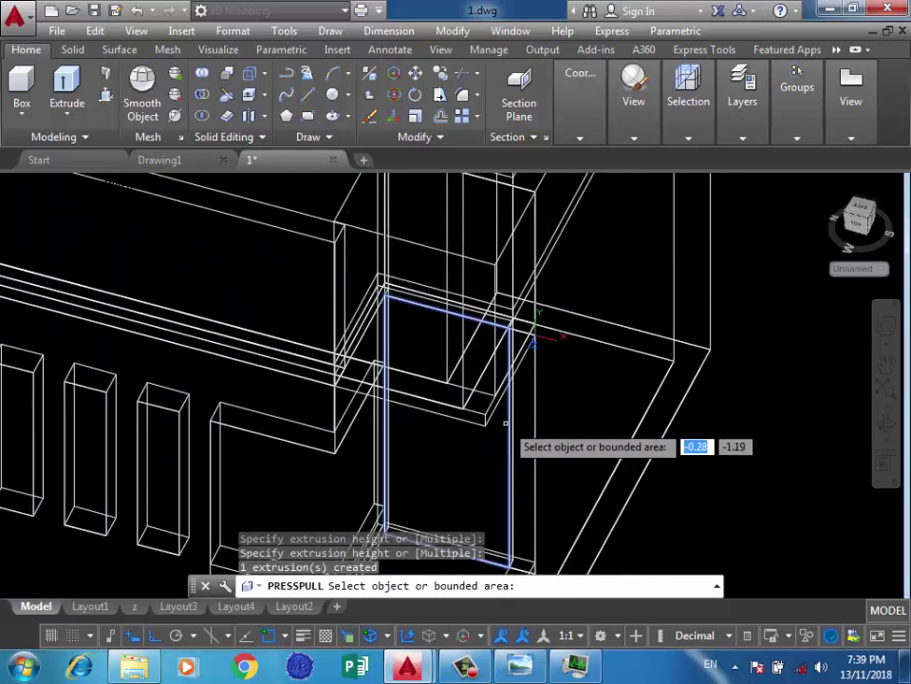
# Press-pull the narrow area beside the wall into a solid
pyautogui.keyDown('shift'); pyautogui.moveTo(505, 424); pyautogui.dragTo(342, 350, button='middle'); pyautogui.keyUp('shift')
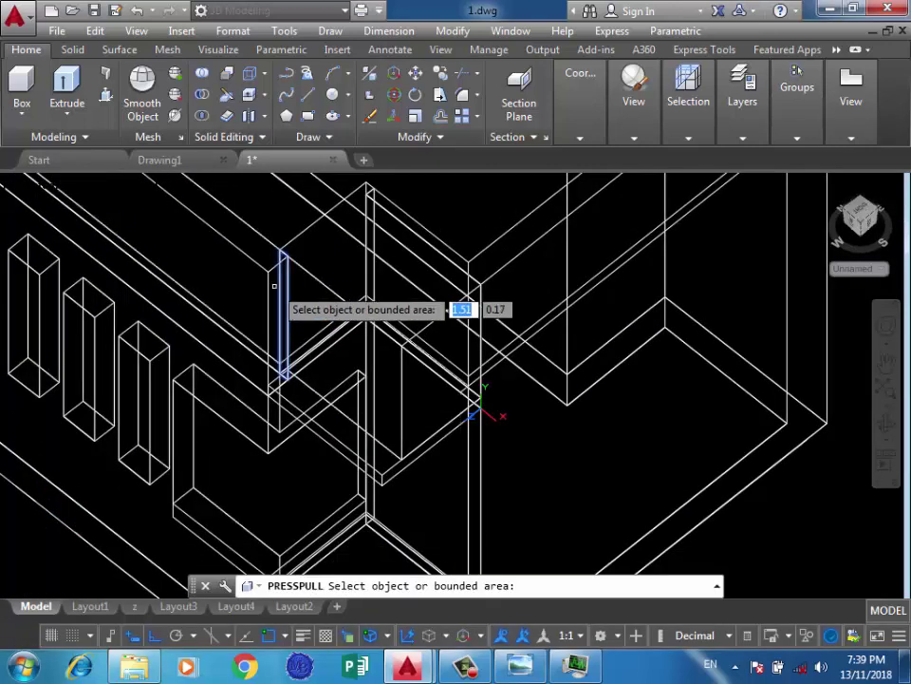
pyautogui.click(276, 287)
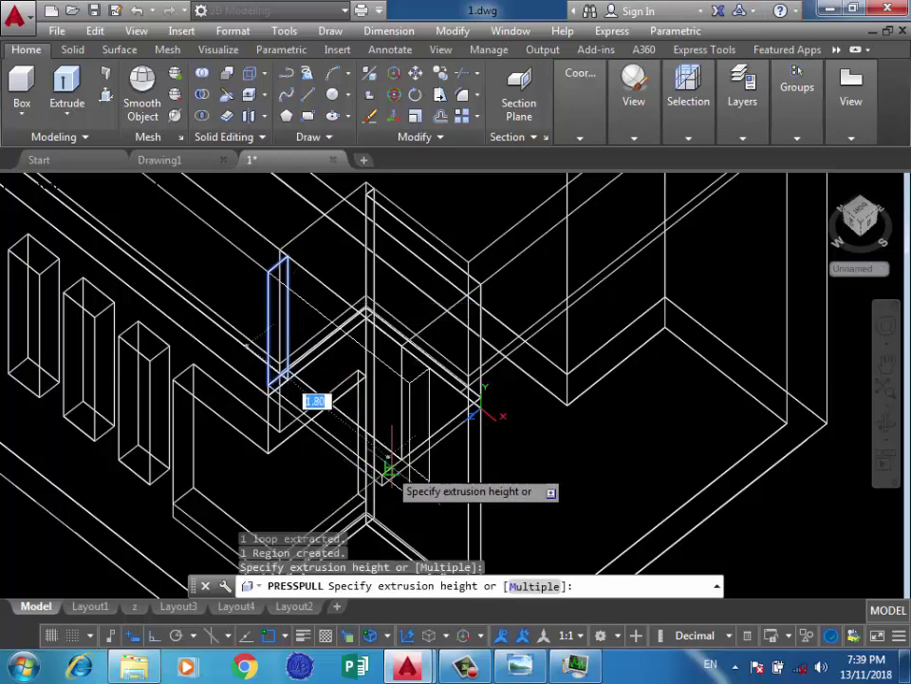
pyautogui.click(473, 417)
pyautogui.scroll(-2, 474, 417)
# Press-pull the area over the doorway into a solid lintel piece
pyautogui.keyDown('shift'); pyautogui.moveTo(423, 407); pyautogui.dragTo(361, 342, button='middle'); pyautogui.keyUp('shift')
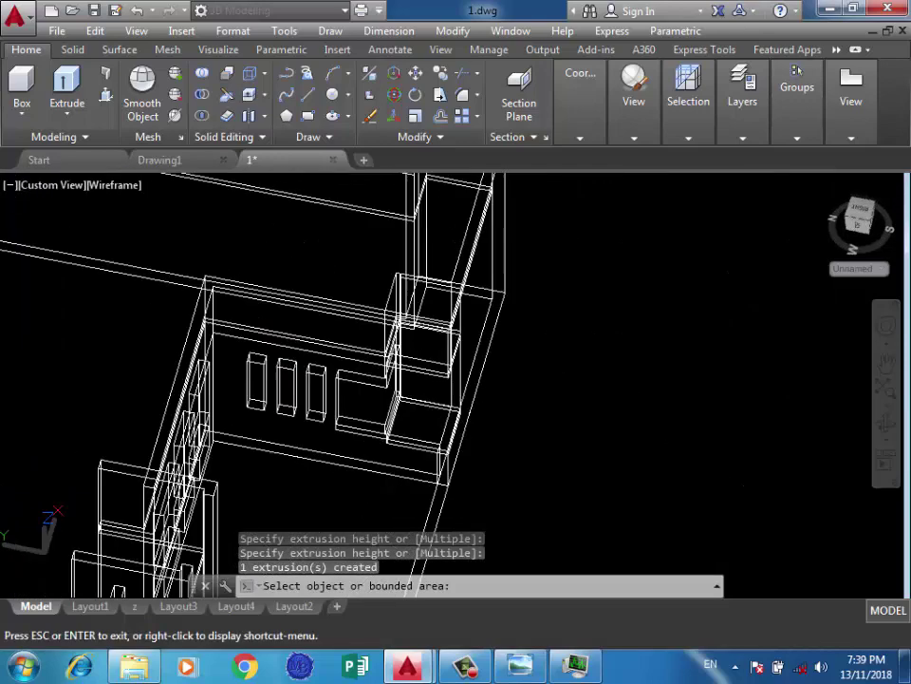
pyautogui.keyDown('shift'); pyautogui.moveTo(455, 380); pyautogui.dragTo(429, 343, button='middle'); pyautogui.keyUp('shift')
pyautogui.scroll(3, 353, 189)
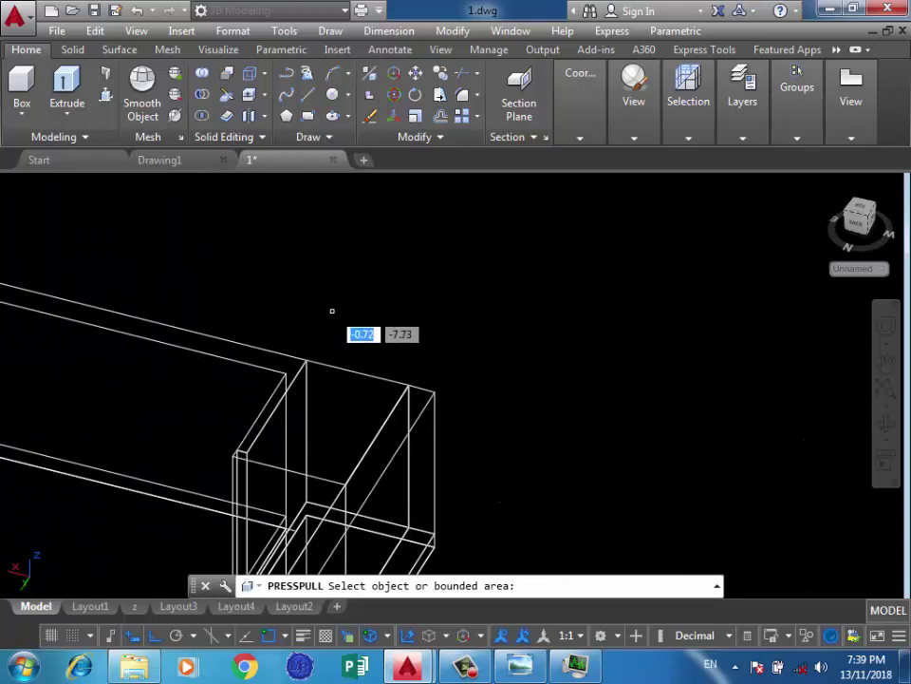
pyautogui.scroll(-3, 332, 311)
pyautogui.click(285, 429)
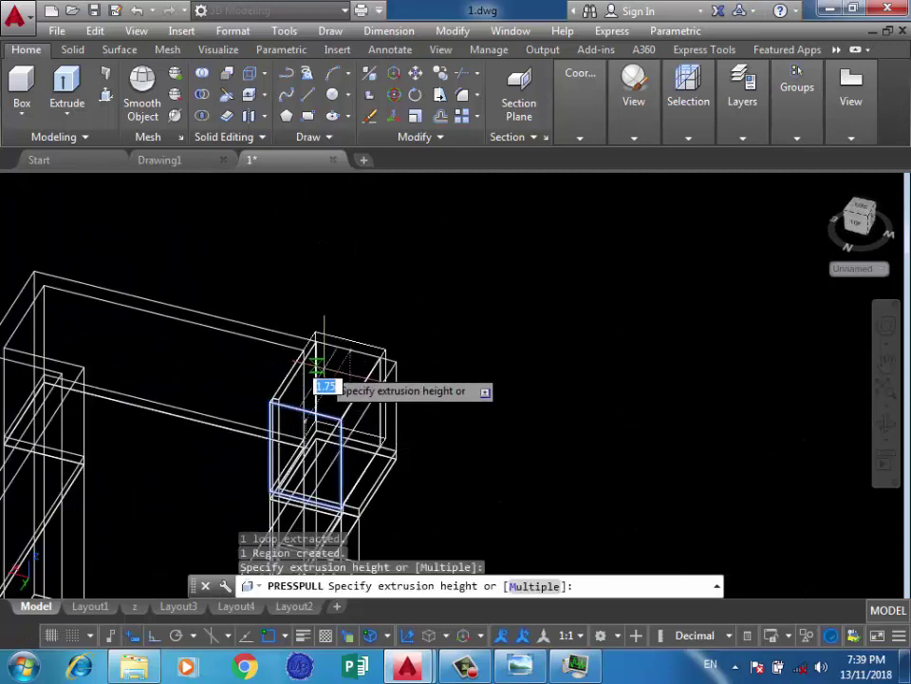
pyautogui.click(270, 342)
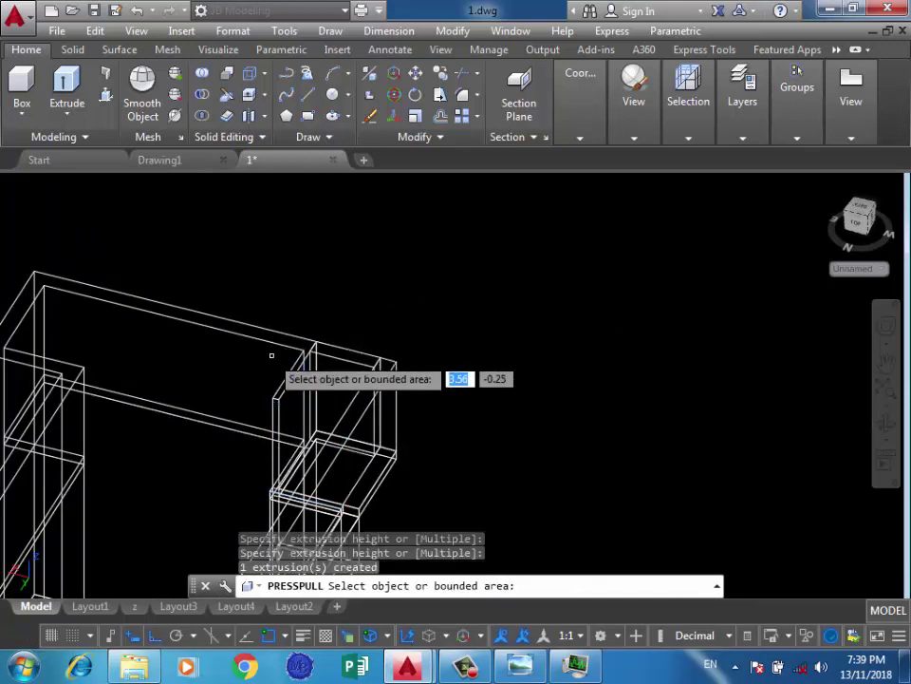
pyautogui.scroll(3, 276, 399)
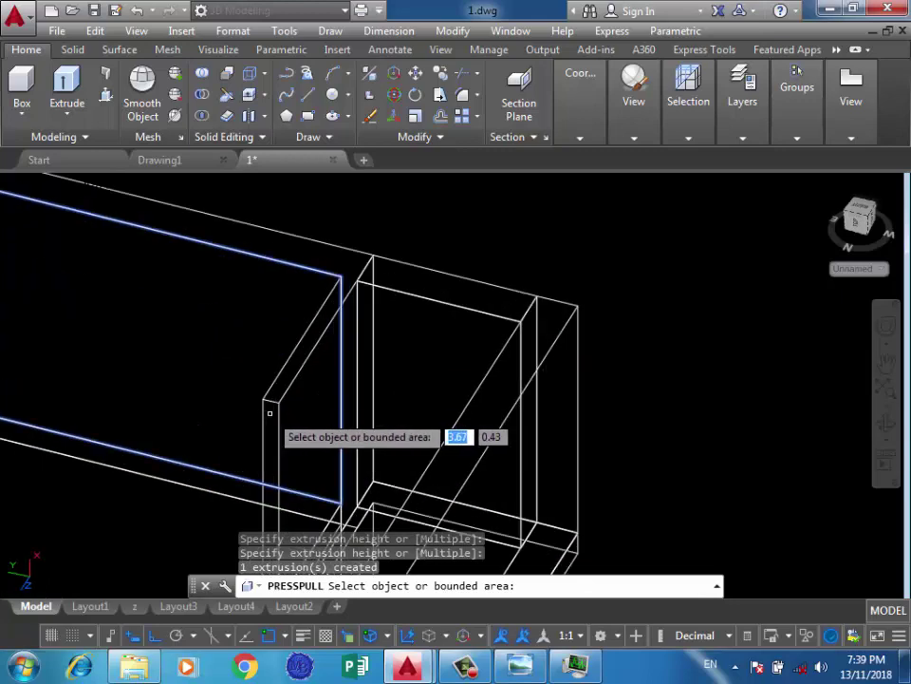
pyautogui.scroll(-1, 275, 418)
pyautogui.scroll(-2, 281, 441)
# Press-pull the area at the wall corner to close the beam-wall gap
pyautogui.keyDown('shift'); pyautogui.moveTo(280, 442); pyautogui.dragTo(343, 371, button='middle'); pyautogui.keyUp('shift')
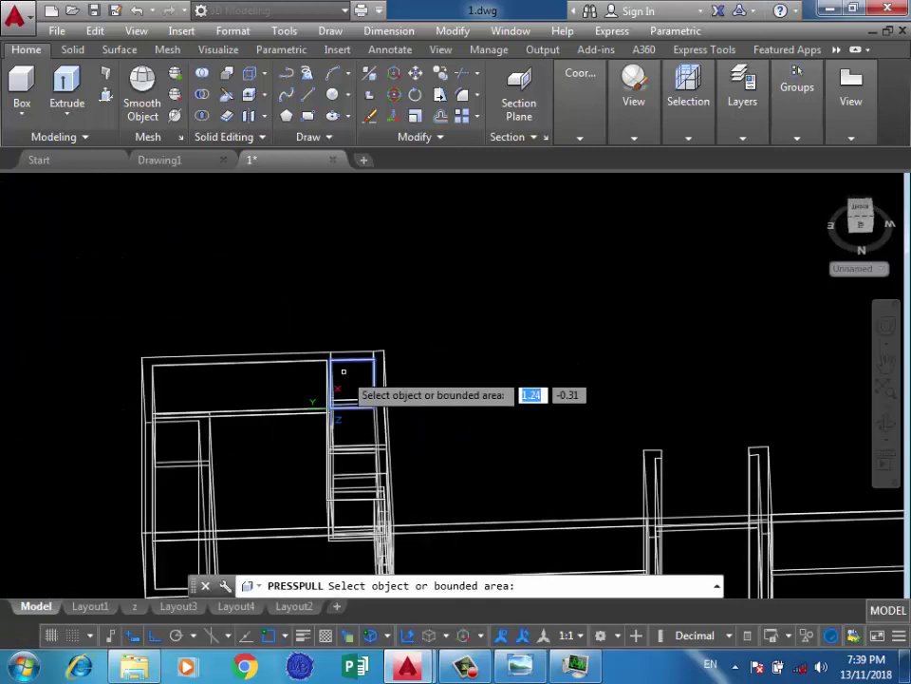
pyautogui.scroll(4, 329, 366)
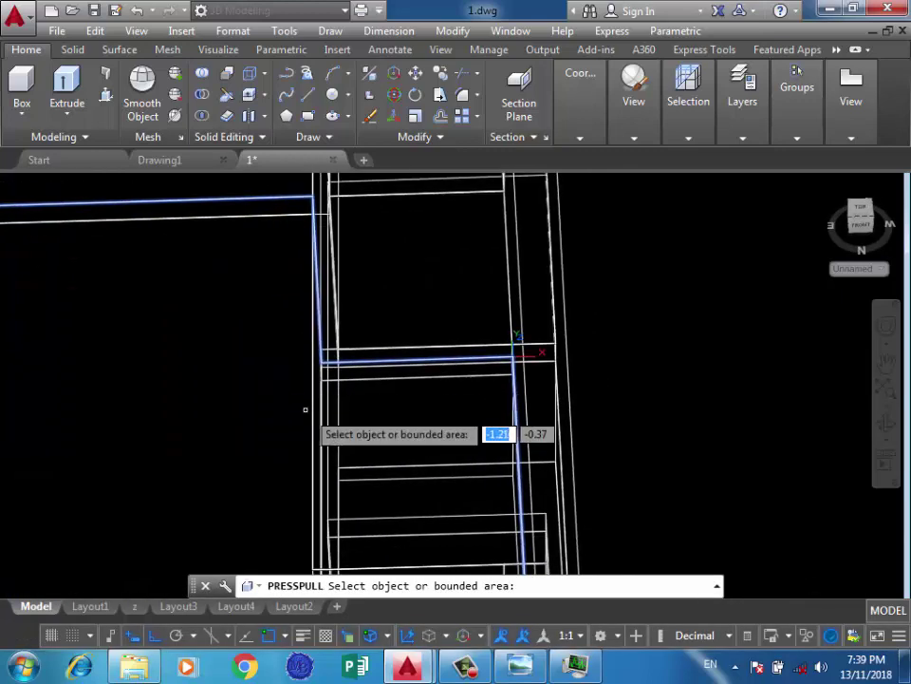
pyautogui.keyDown('shift'); pyautogui.moveTo(304, 410); pyautogui.dragTo(395, 390, button='middle'); pyautogui.keyUp('shift')
pyautogui.scroll(-2, 390, 360)
pyautogui.scroll(2, 384, 313)
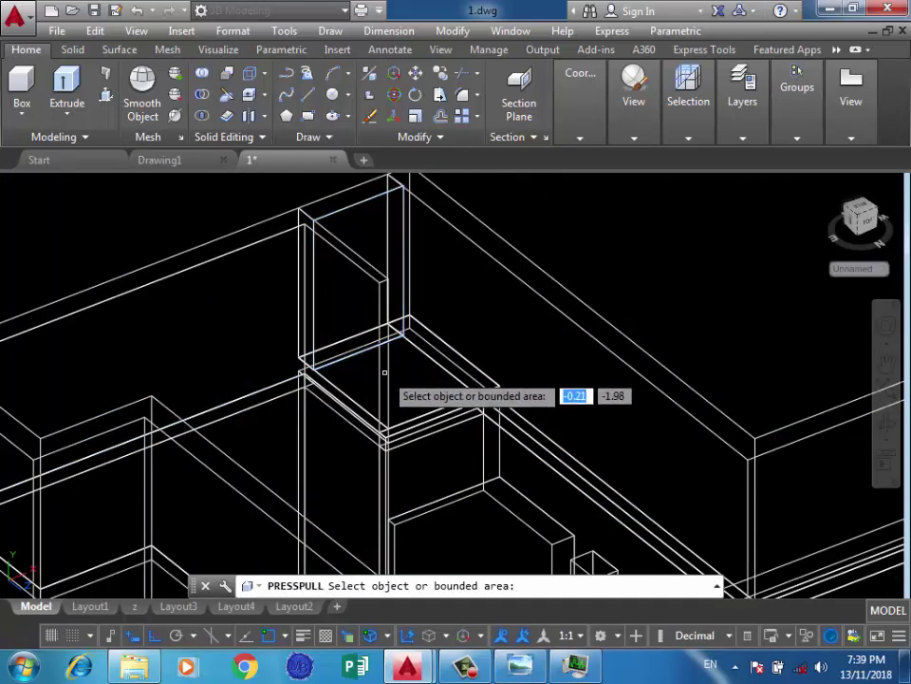
pyautogui.scroll(-2, 384, 376)
pyautogui.scroll(3, 384, 374)
pyautogui.scroll(-1, 381, 376)
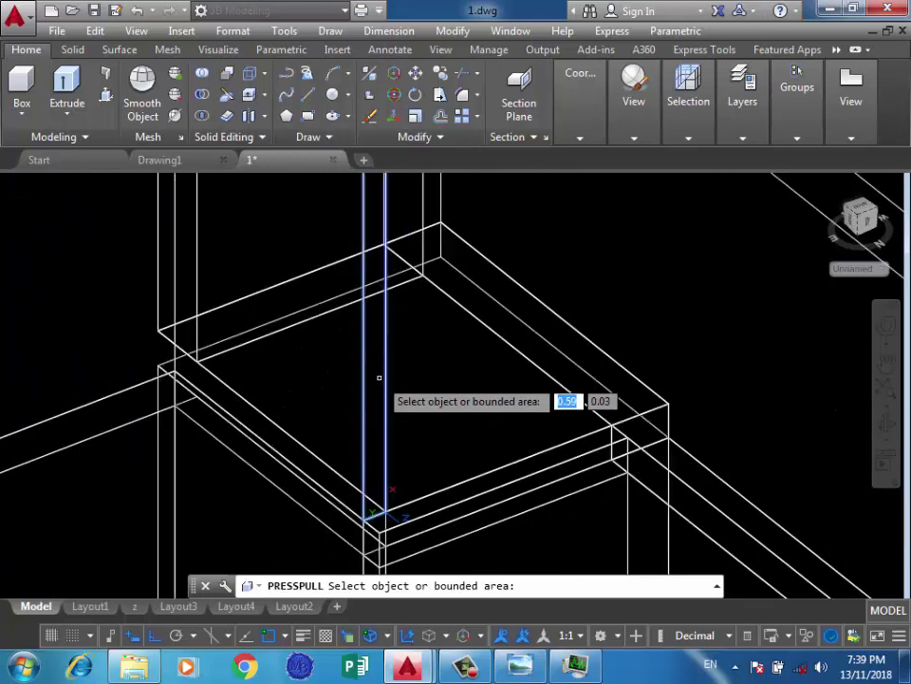
pyautogui.click(380, 377)
pyautogui.scroll(-3, 380, 377)
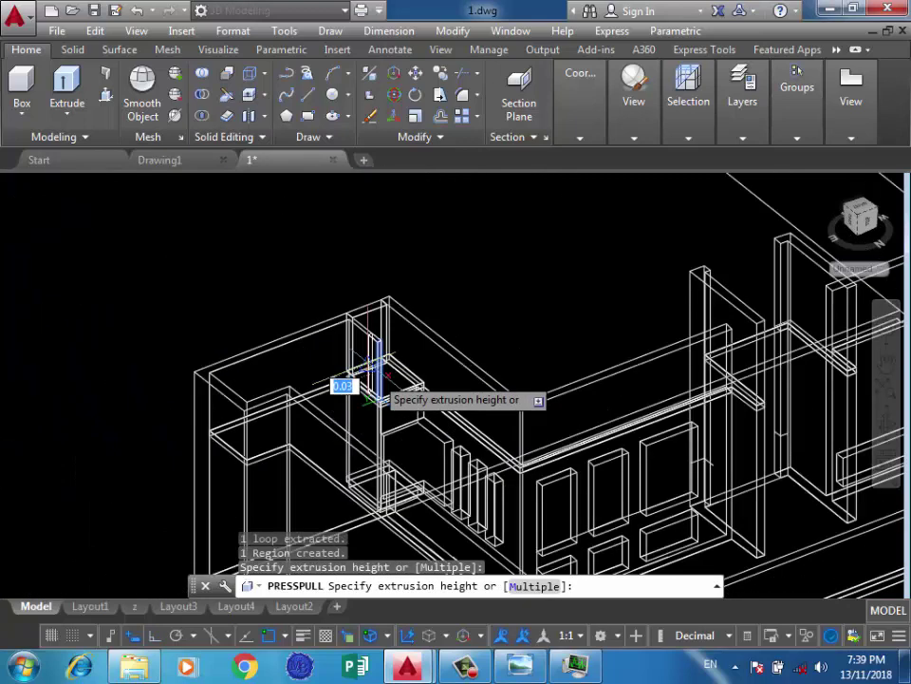
pyautogui.click(314, 332)
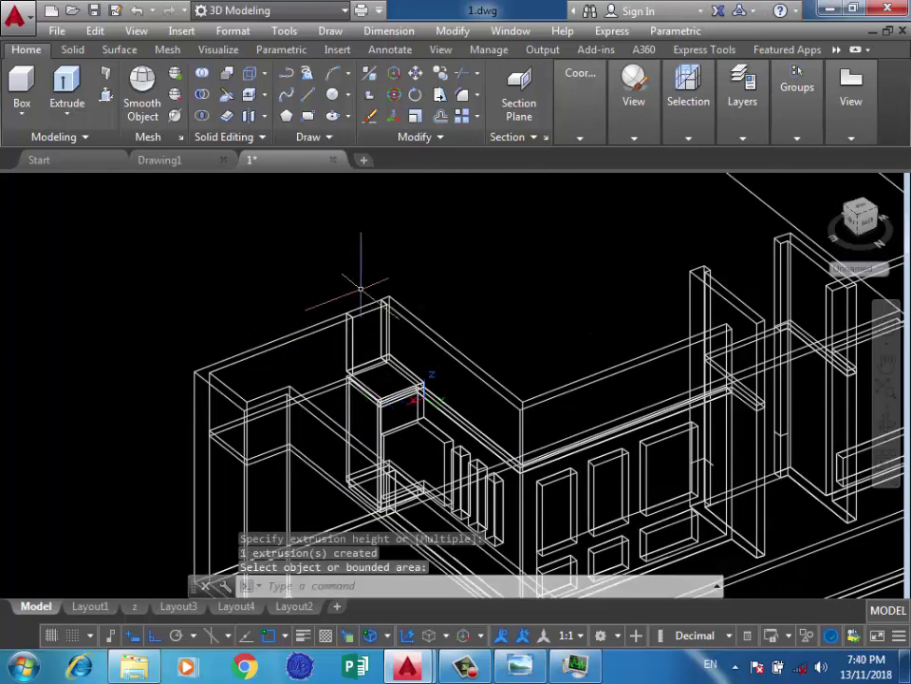
pyautogui.scroll(-3, 361, 285)
pyautogui.keyDown('shift'); pyautogui.moveTo(361, 285); pyautogui.dragTo(203, 326, button='middle'); pyautogui.keyUp('shift')
pyautogui.scroll(-1, 446, 360)
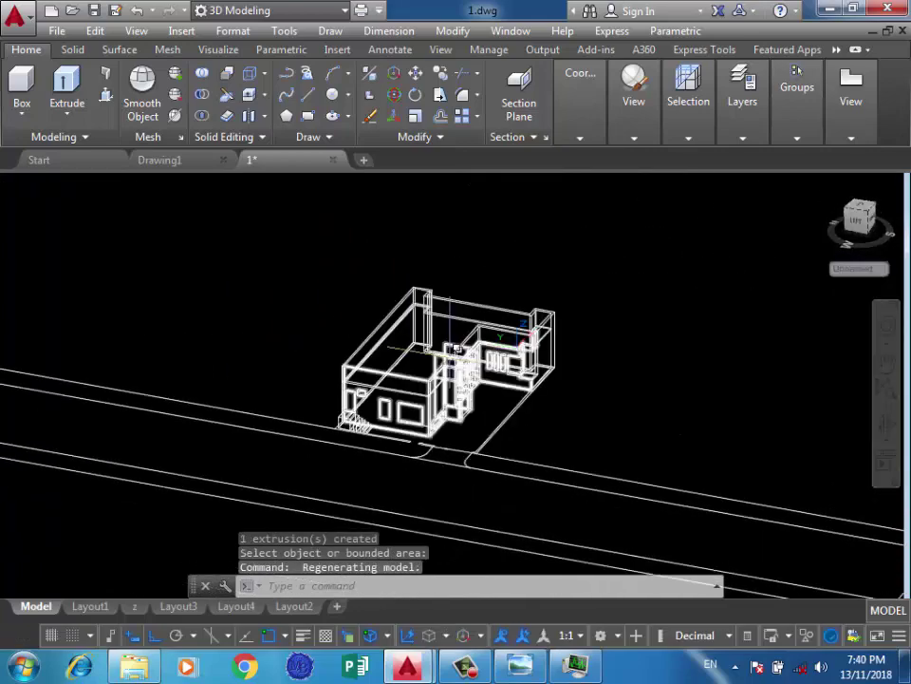
pyautogui.scroll(5, 456, 348)
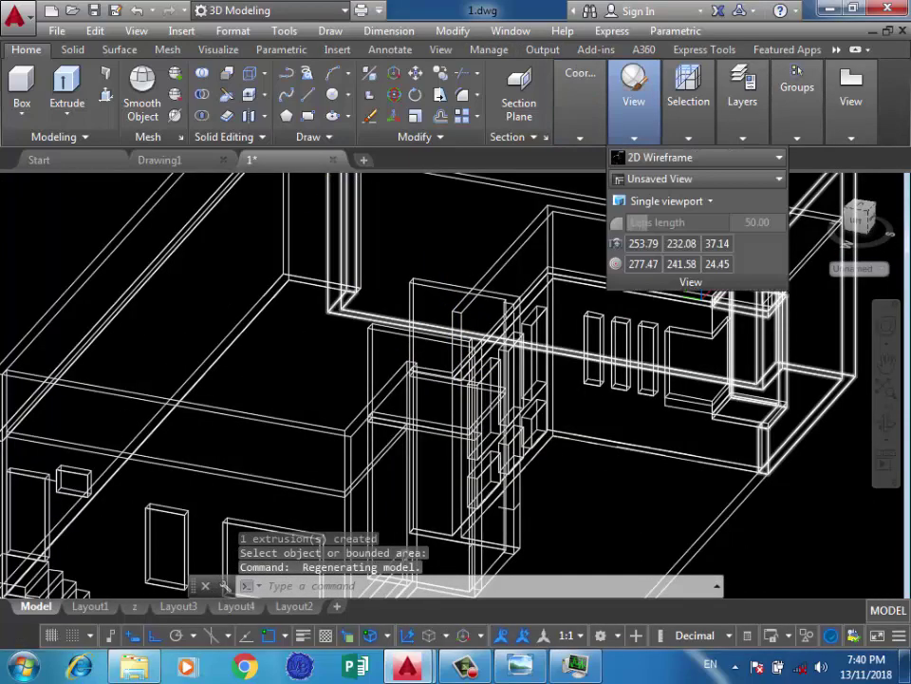
# Switch the house from Realistic to the Conceptual visual style and orbit to review it
pyautogui.click(703, 158)
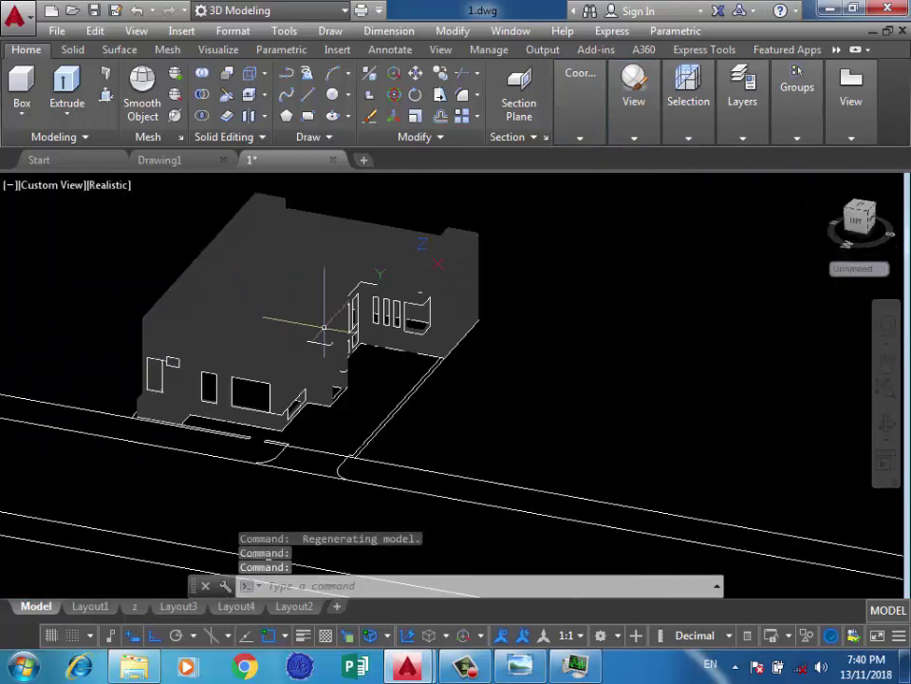
pyautogui.keyDown('shift'); pyautogui.moveTo(474, 366); pyautogui.dragTo(342, 372, button='middle'); pyautogui.keyUp('shift')
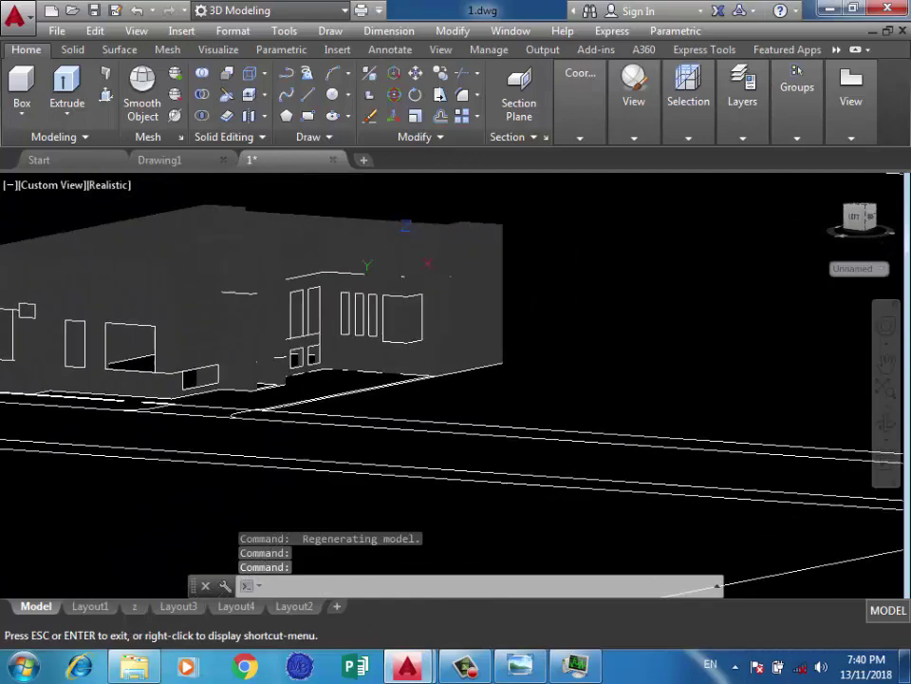
pyautogui.click(634, 101)
pyautogui.click(698, 158)
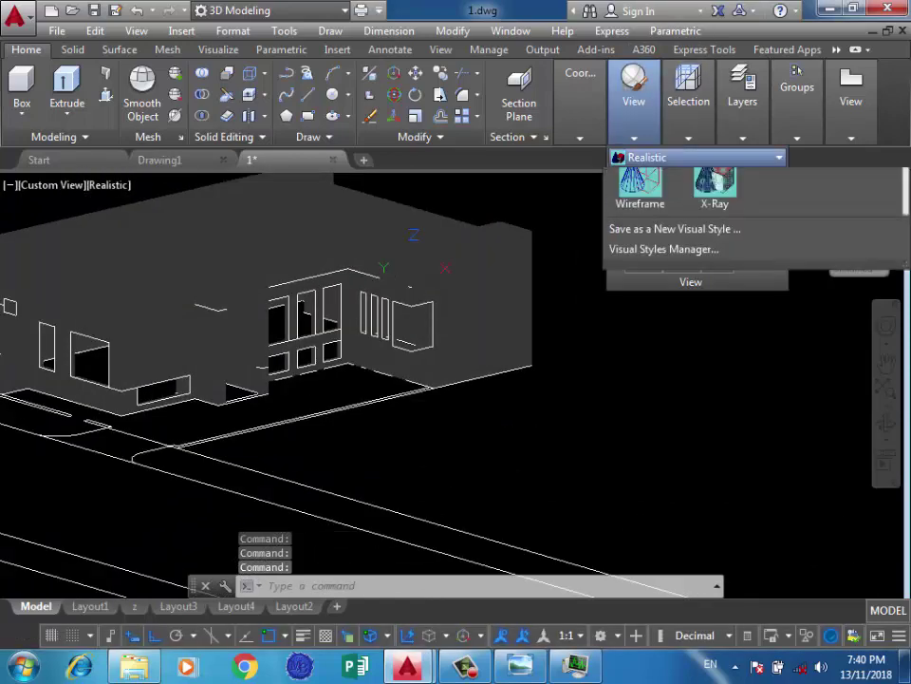
pyautogui.click(698, 158)
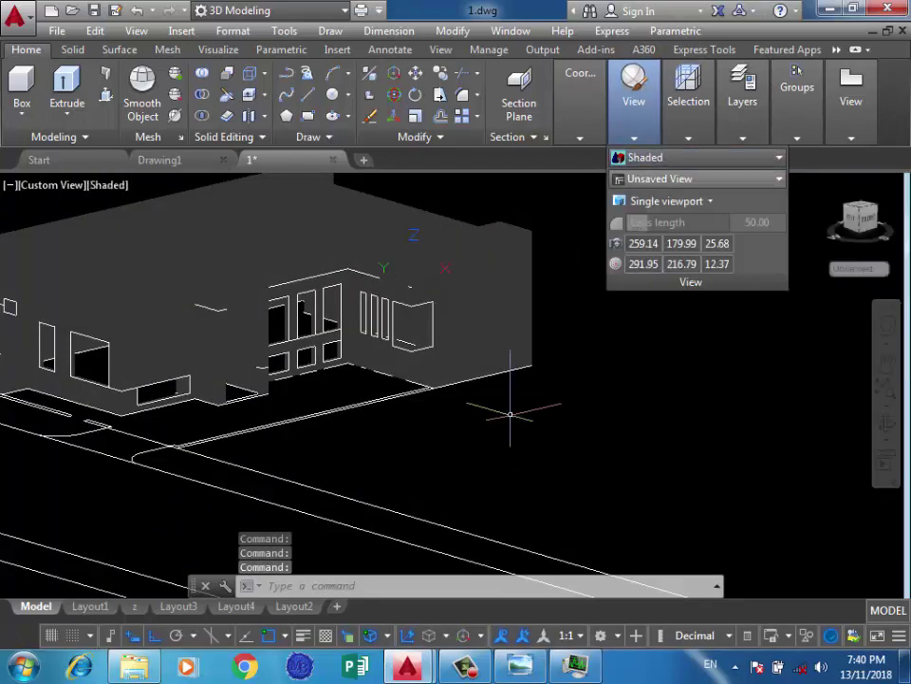
pyautogui.click(698, 158)
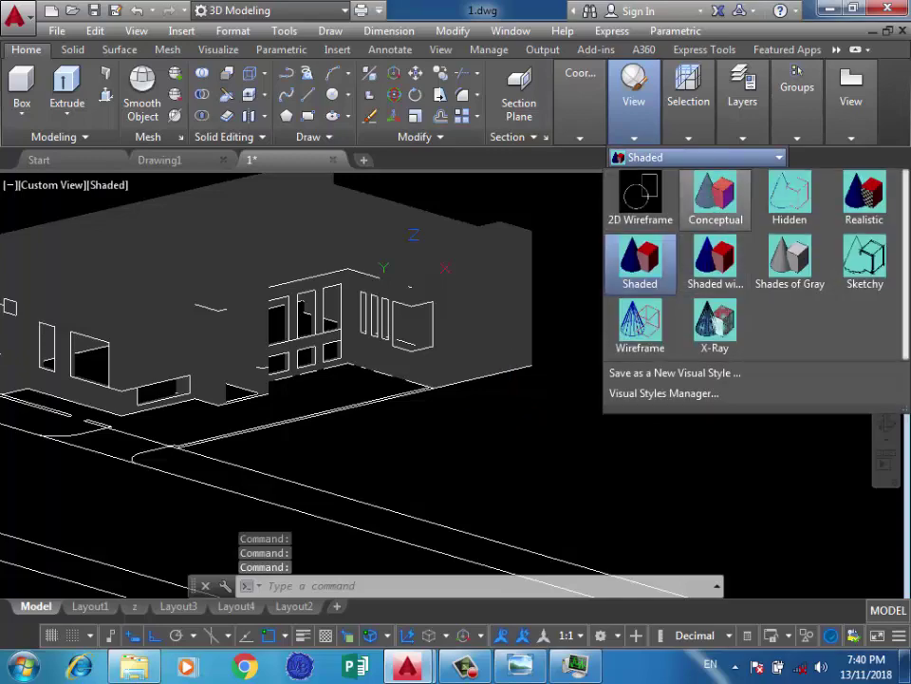
pyautogui.click(716, 198)
pyautogui.scroll(-3, 495, 422)
pyautogui.scroll(5, 495, 421)
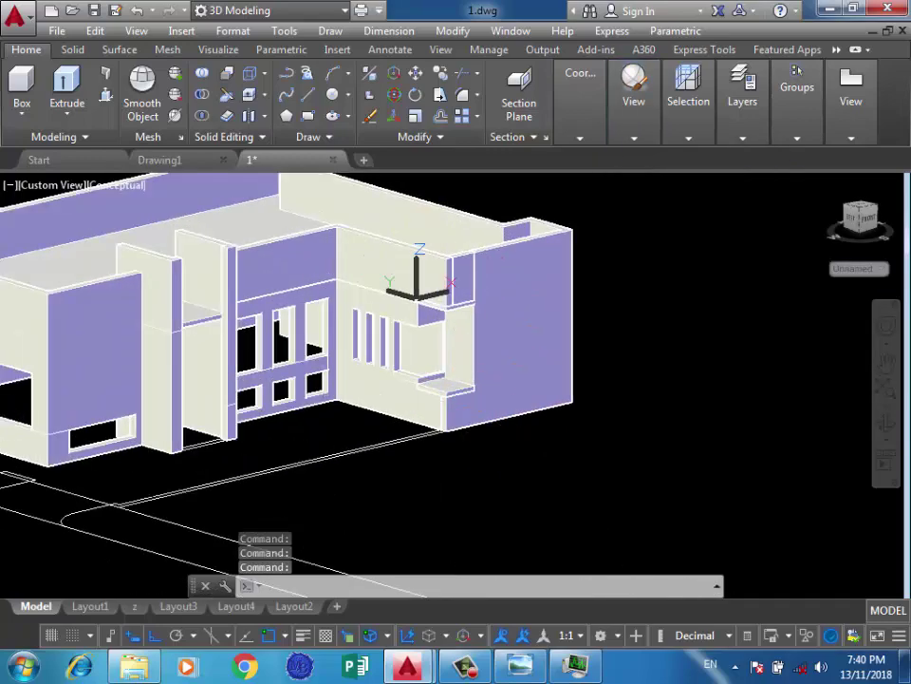
pyautogui.moveTo(495, 422)
pyautogui.keyDown('shift'); pyautogui.mouseDown(button='middle')
pyautogui.moveTo(446, 399)
pyautogui.moveTo(525, 468)
pyautogui.mouseUp(button='middle'); pyautogui.keyUp('shift')
pyautogui.scroll(2, 446, 399)
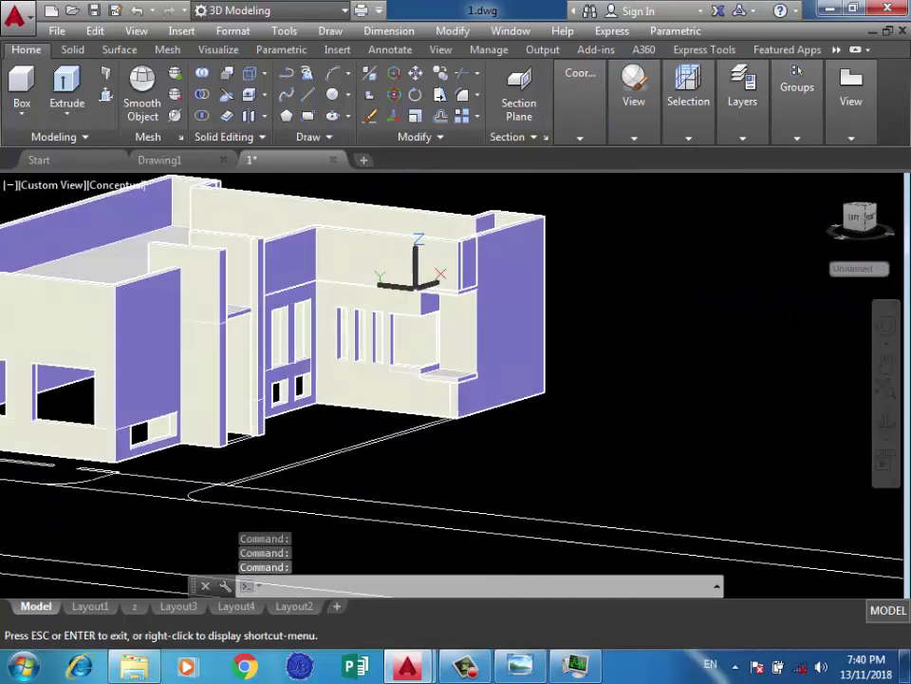
pyautogui.scroll(-3, 525, 468)
# Draw a 2.2-long guide line up from the wall corner
pyautogui.scroll(1, 458, 472)
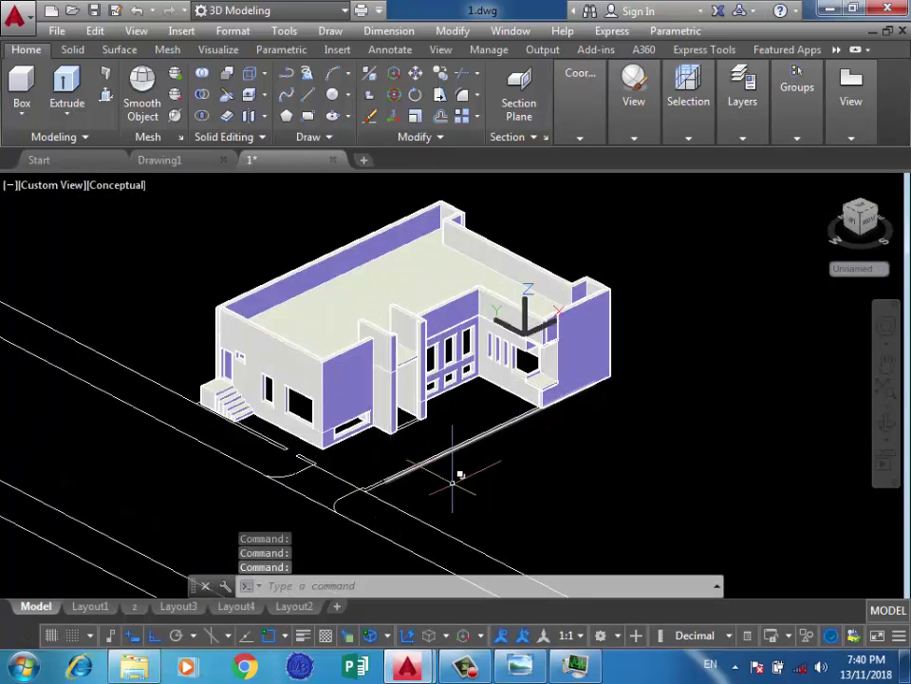
pyautogui.moveTo(458, 471)
pyautogui.keyDown('shift'); pyautogui.mouseDown(button='middle')
pyautogui.moveTo(214, 460)
pyautogui.moveTo(199, 428)
pyautogui.mouseUp(button='middle'); pyautogui.keyUp('shift')
pyautogui.keyDown('shift'); pyautogui.moveTo(508, 423); pyautogui.dragTo(516, 417, button='middle'); pyautogui.keyUp('shift')
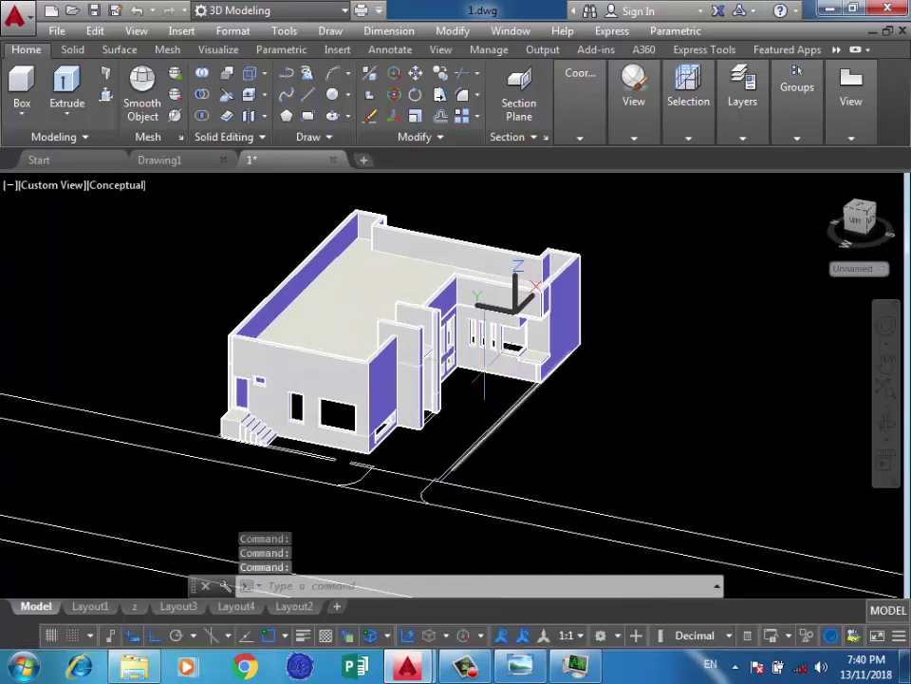
pyautogui.scroll(2, 485, 366)
pyautogui.scroll(2, 484, 365)
pyautogui.scroll(2, 484, 366)
pyautogui.scroll(2, 484, 366)
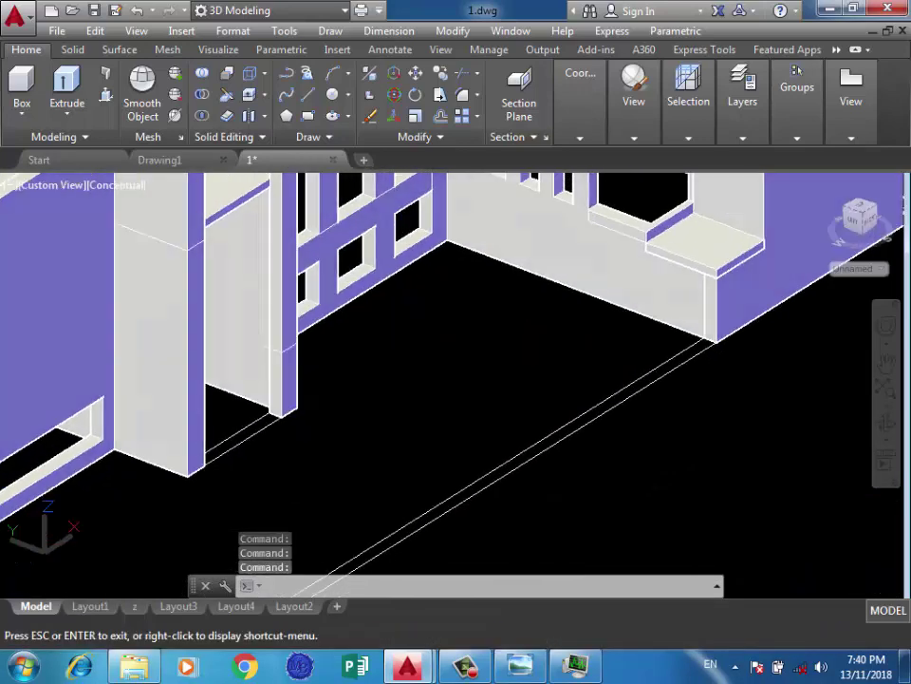
pyautogui.keyDown('shift'); pyautogui.moveTo(399, 480); pyautogui.dragTo(322, 441, button='middle'); pyautogui.keyUp('shift')
pyautogui.write('l')
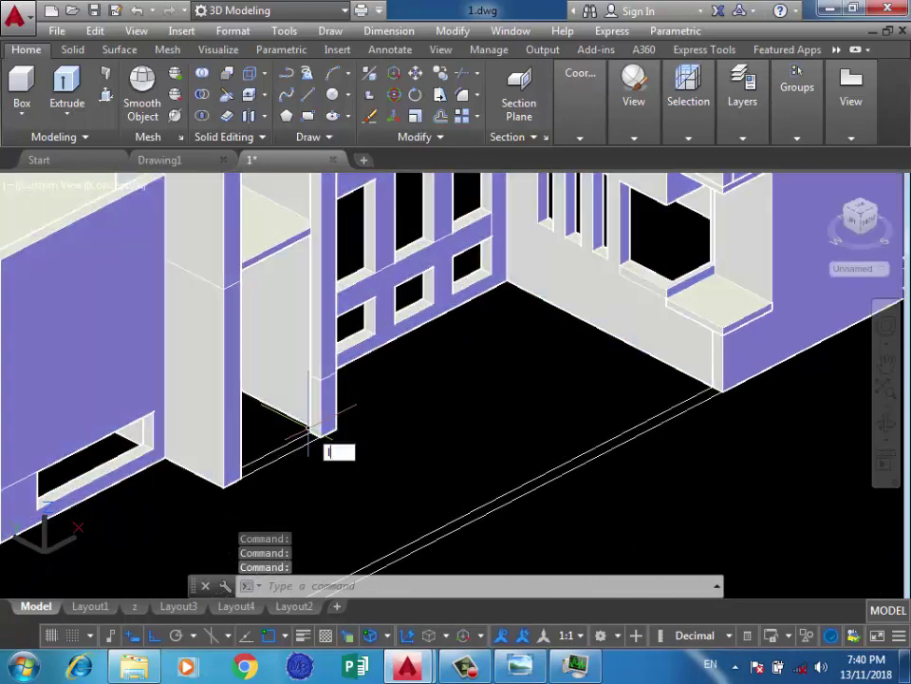
pyautogui.press('Return')
pyautogui.click(319, 437)
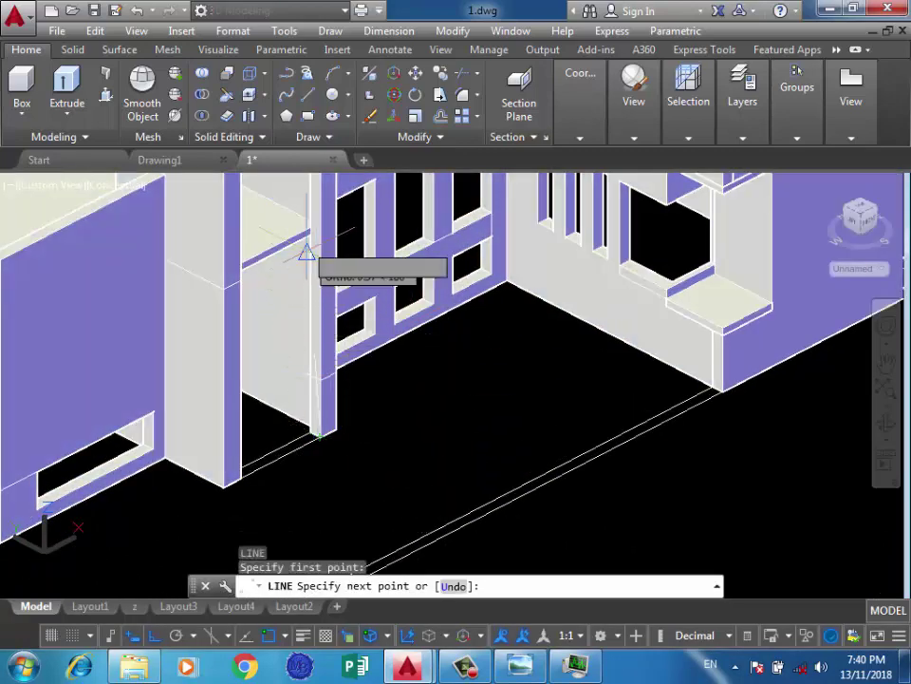
pyautogui.scroll(-5, 384, 375)
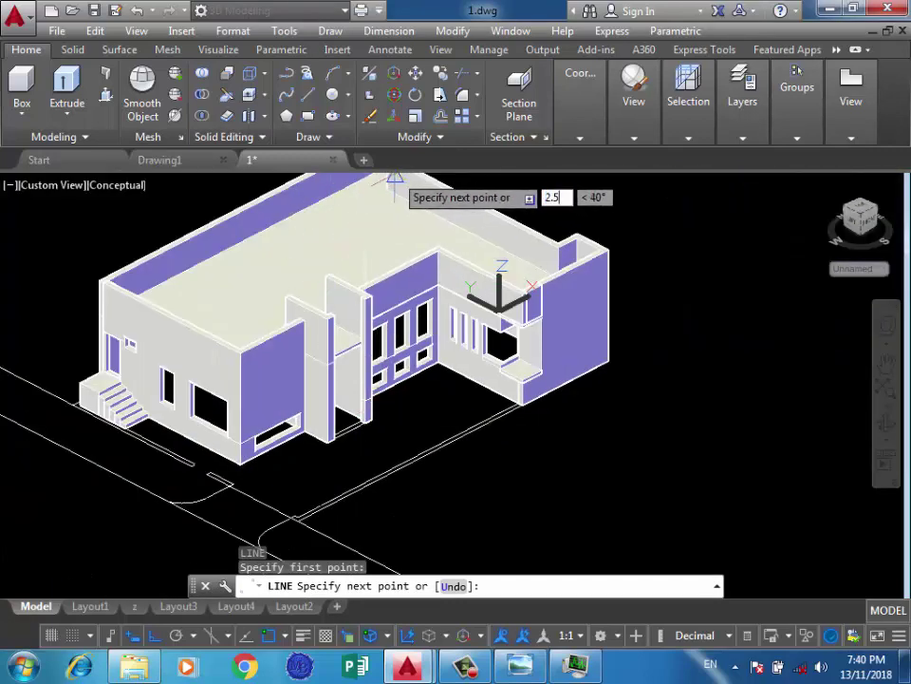
pyautogui.write('2.2')
pyautogui.press('Return')
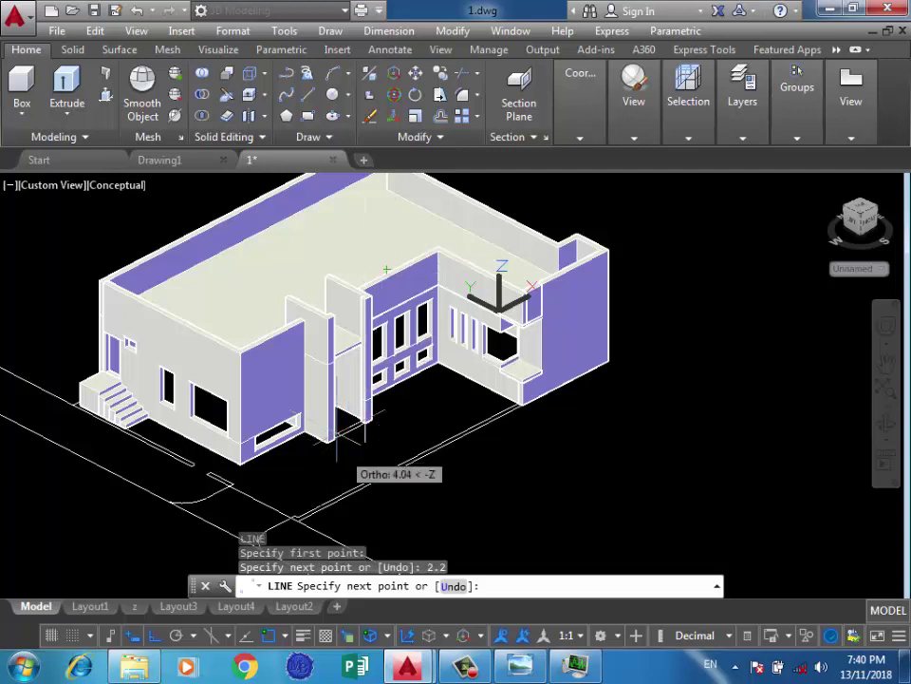
pyautogui.scroll(5, 313, 375)
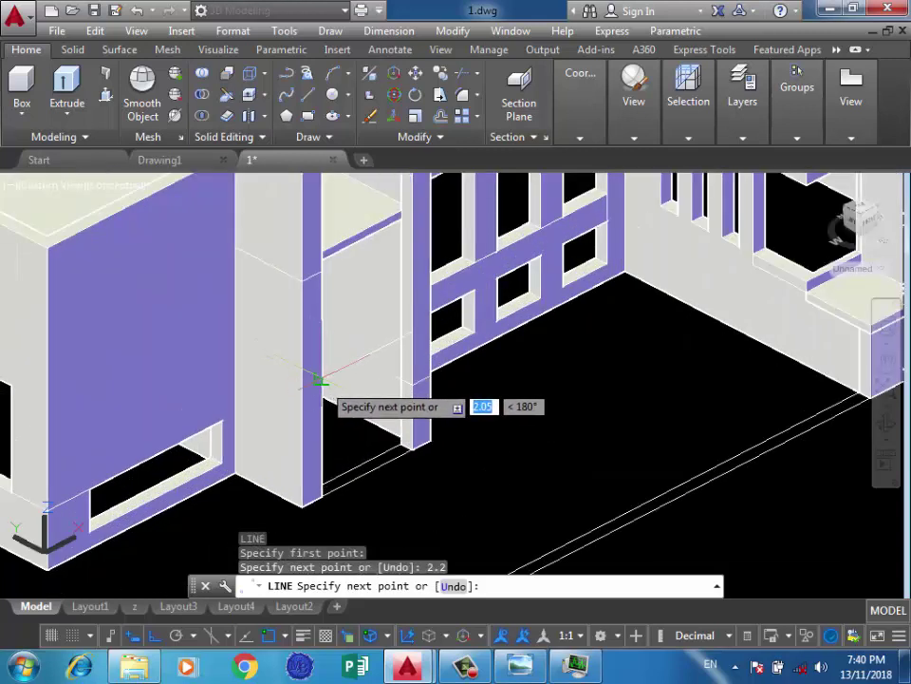
pyautogui.click(319, 381)
pyautogui.press('Return')
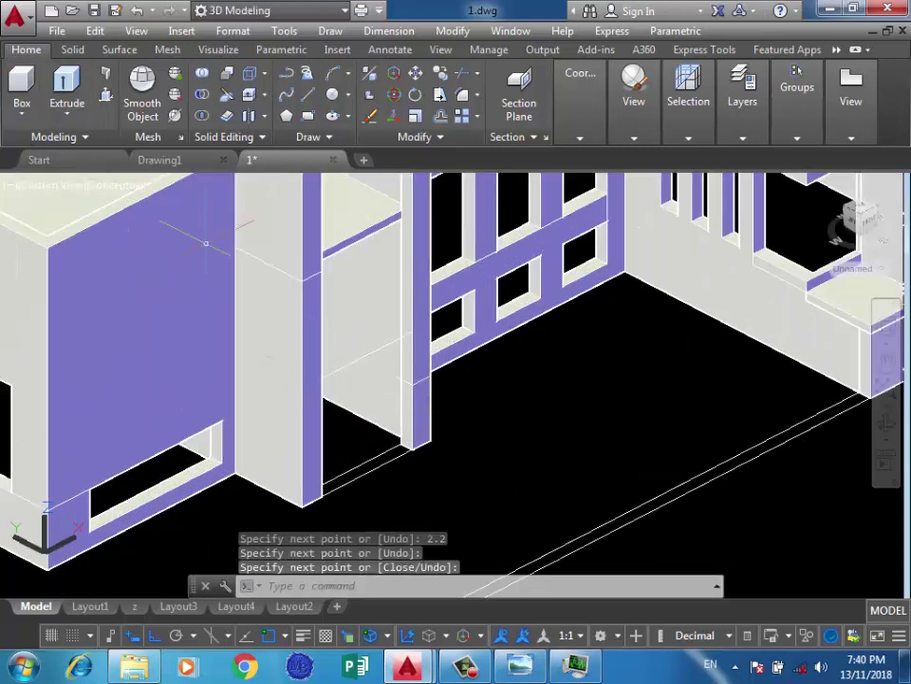
# Draw a short guide line on the column, then start and cancel a box
pyautogui.click(21, 85)
pyautogui.scroll(3, 304, 318)
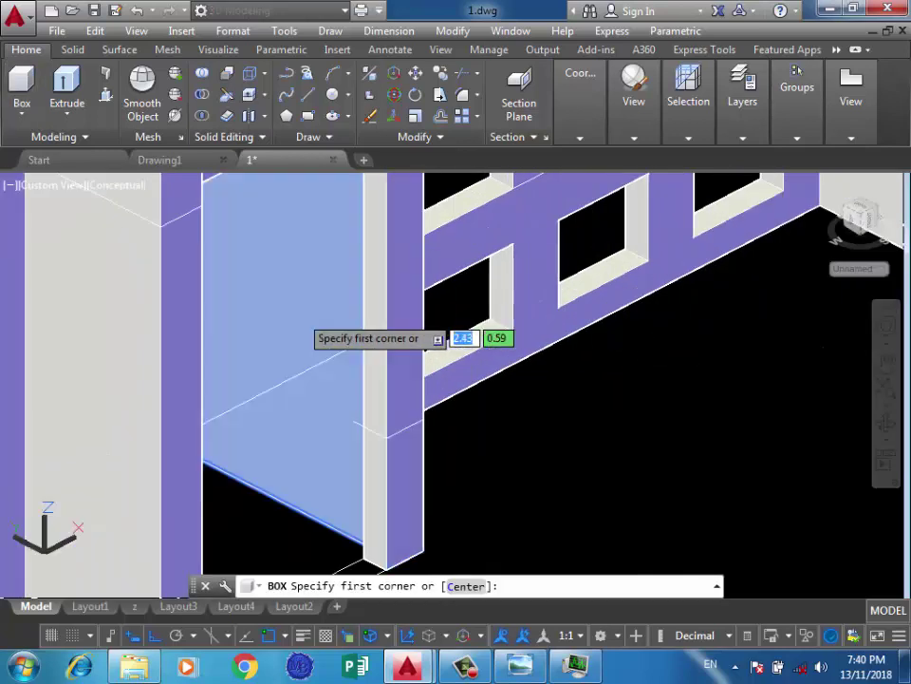
pyautogui.click(308, 94)
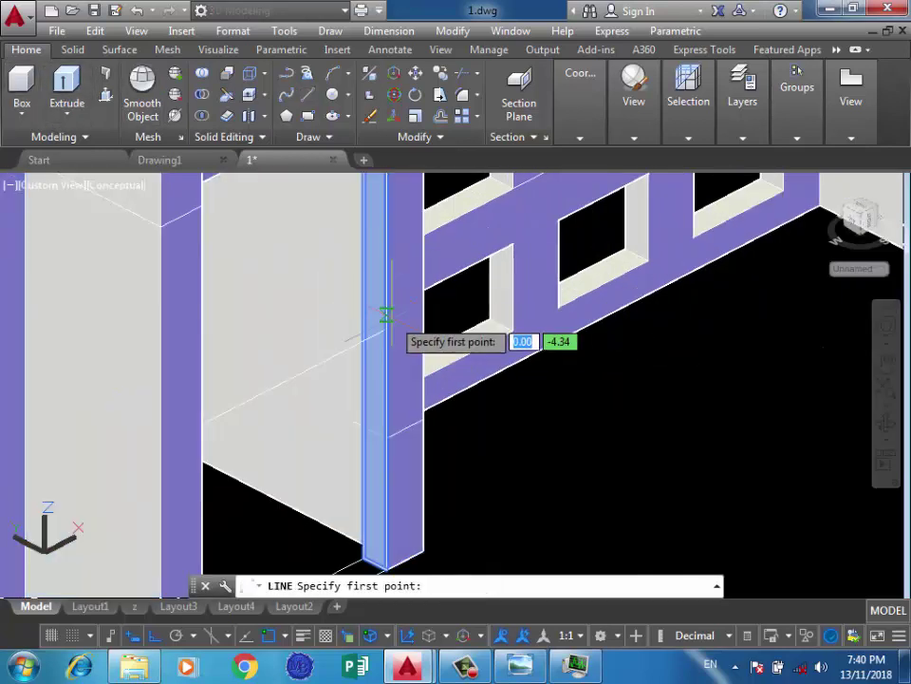
pyautogui.click(384, 328)
pyautogui.click(362, 318)
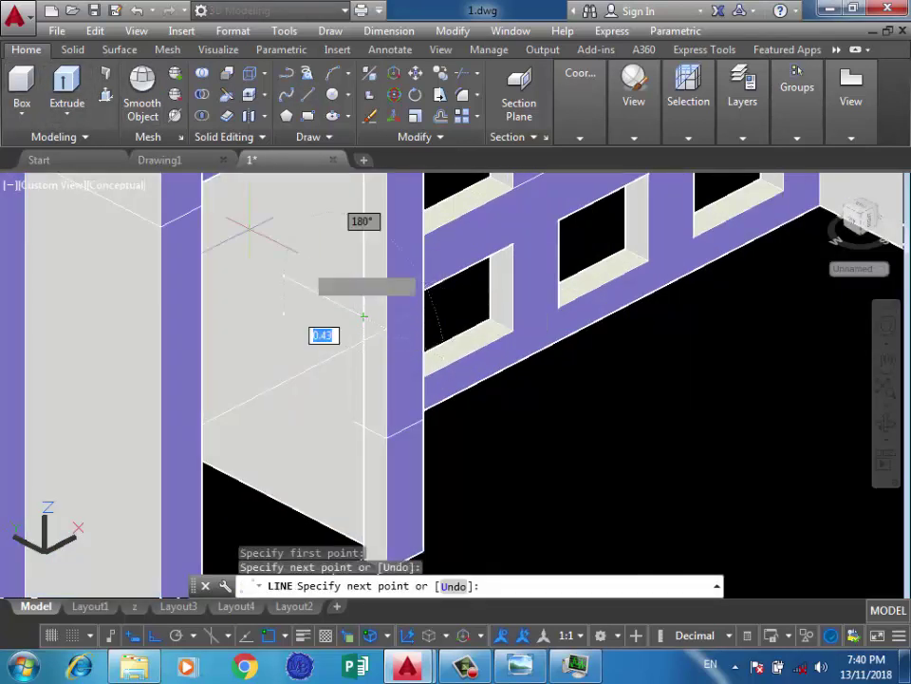
pyautogui.press('Return')
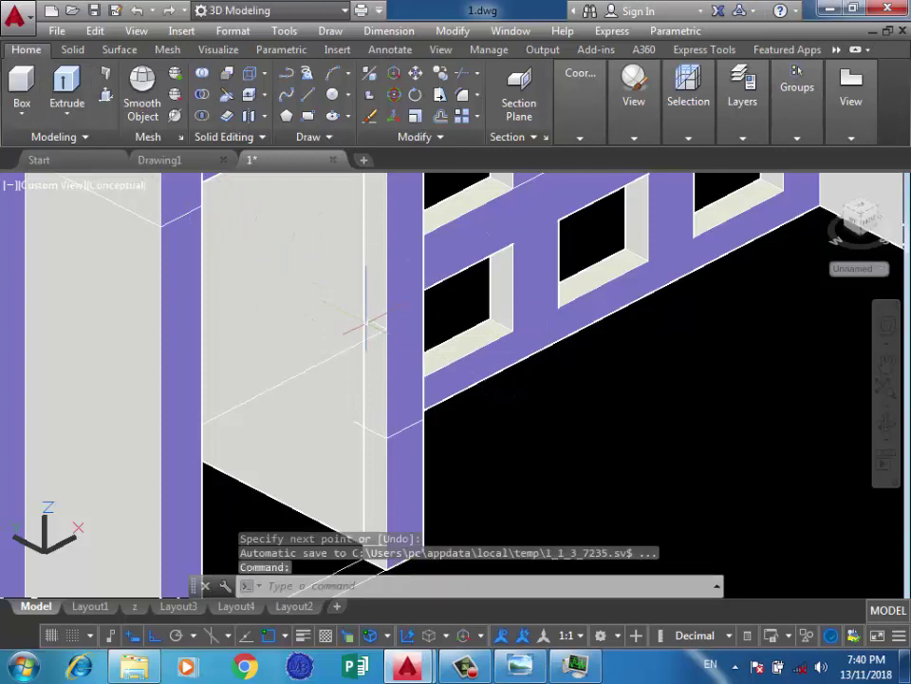
pyautogui.click(21, 85)
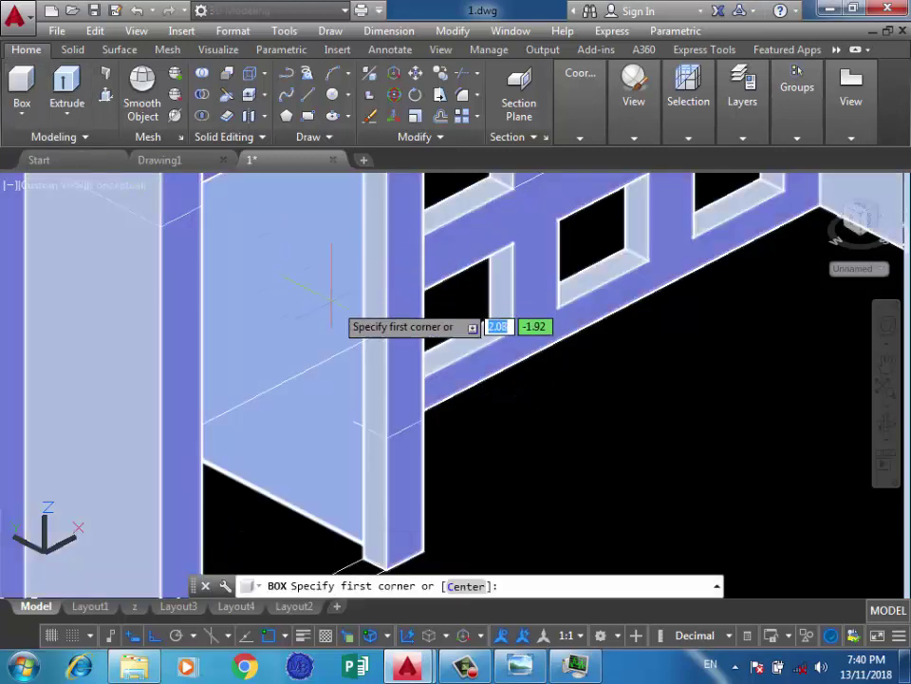
pyautogui.click(361, 316)
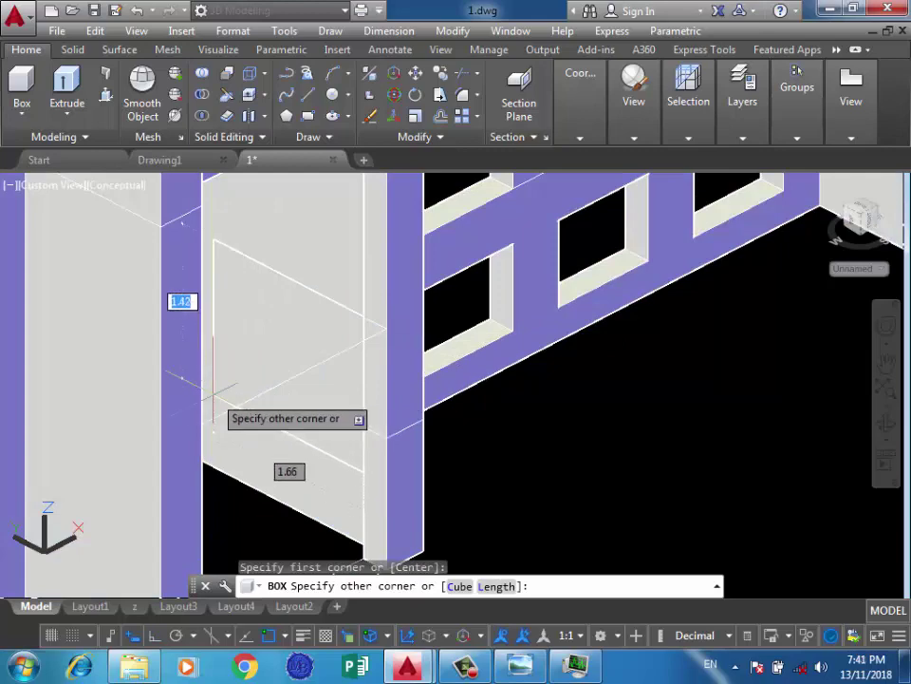
pyautogui.press('Escape')
pyautogui.scroll(-3, 261, 306)
# Align the UCS to the windowed wall using the Object option
pyautogui.moveTo(272, 308)
pyautogui.keyDown('shift'); pyautogui.mouseDown(button='middle')
pyautogui.moveTo(529, 255)
pyautogui.moveTo(634, 265)
pyautogui.mouseUp(button='middle'); pyautogui.keyUp('shift')
pyautogui.click(634, 138)
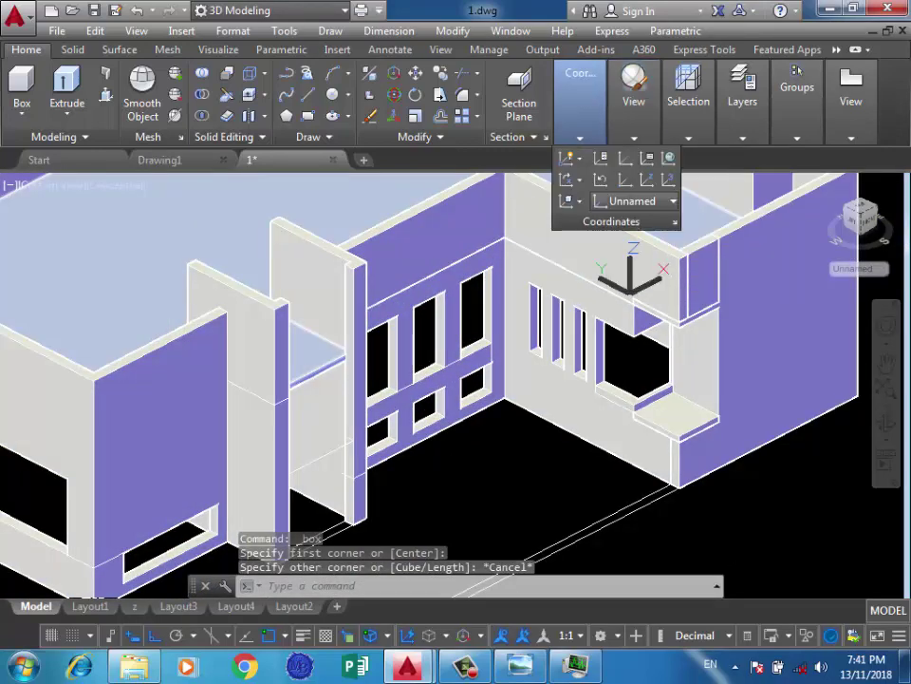
pyautogui.click(578, 201)
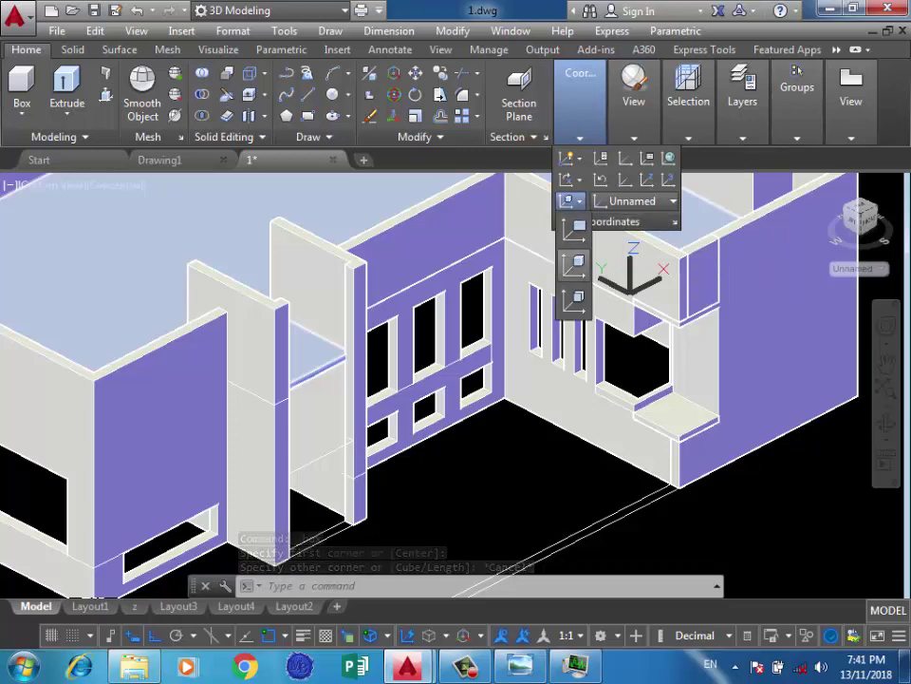
pyautogui.click(574, 266)
pyautogui.scroll(3, 331, 245)
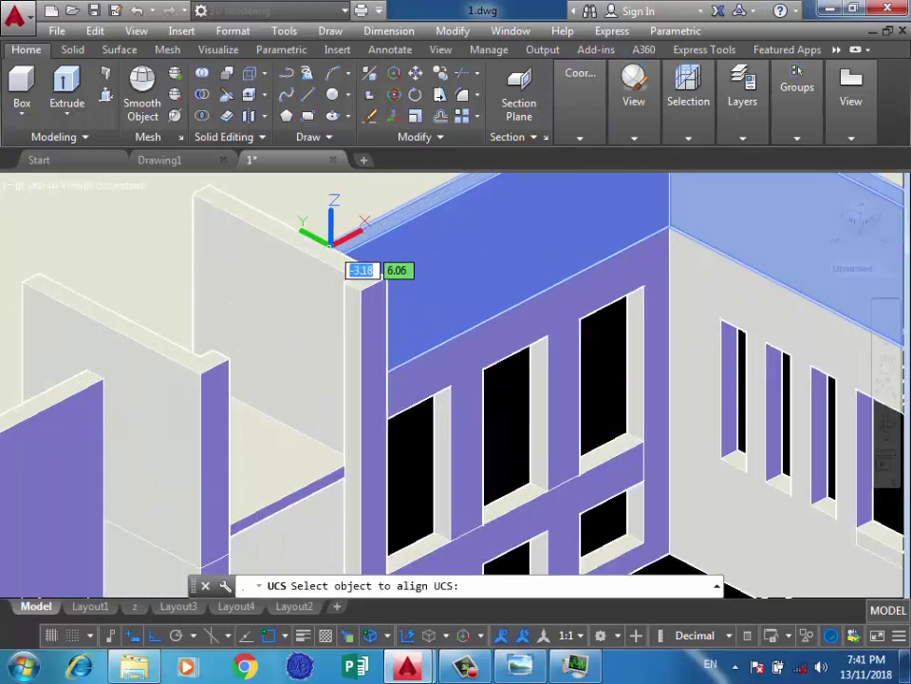
pyautogui.click(330, 245)
# Start a box solid beside the column, then cancel it
pyautogui.click(21, 90)
pyautogui.scroll(-2, 285, 285)
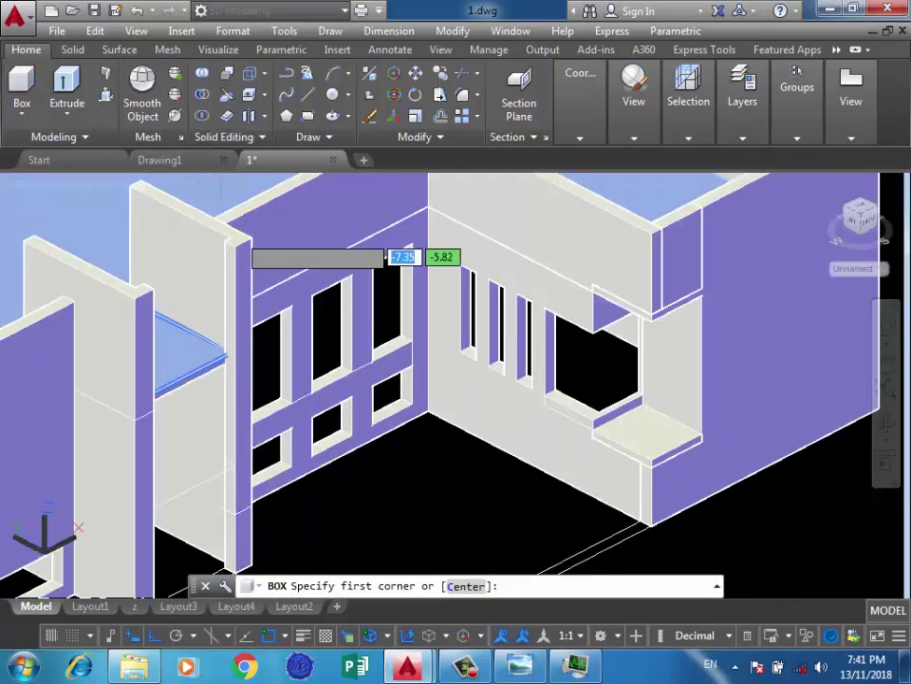
pyautogui.scroll(-2, 407, 420)
pyautogui.scroll(4, 250, 378)
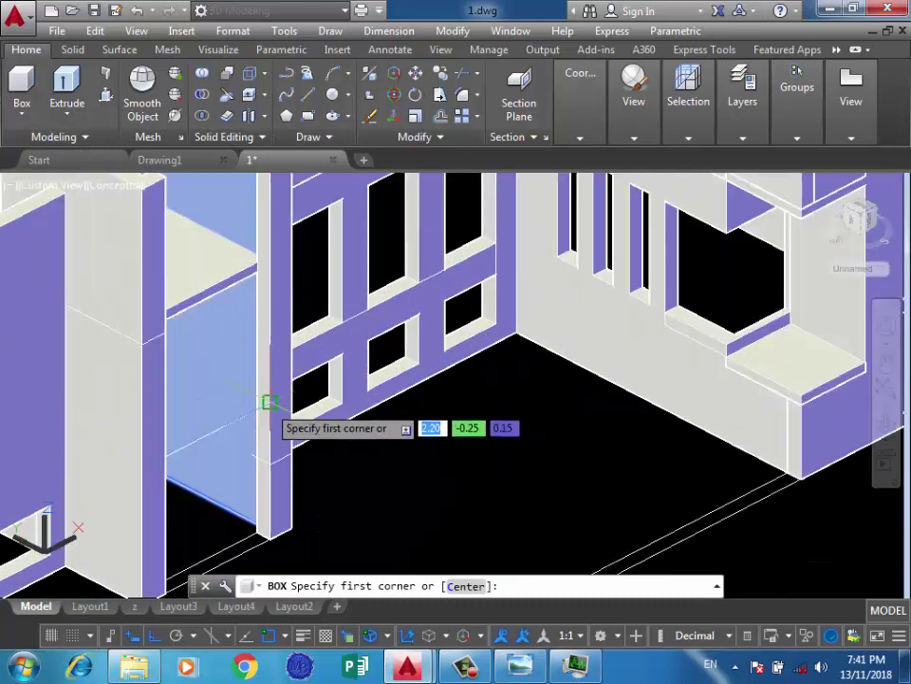
pyautogui.click(256, 394)
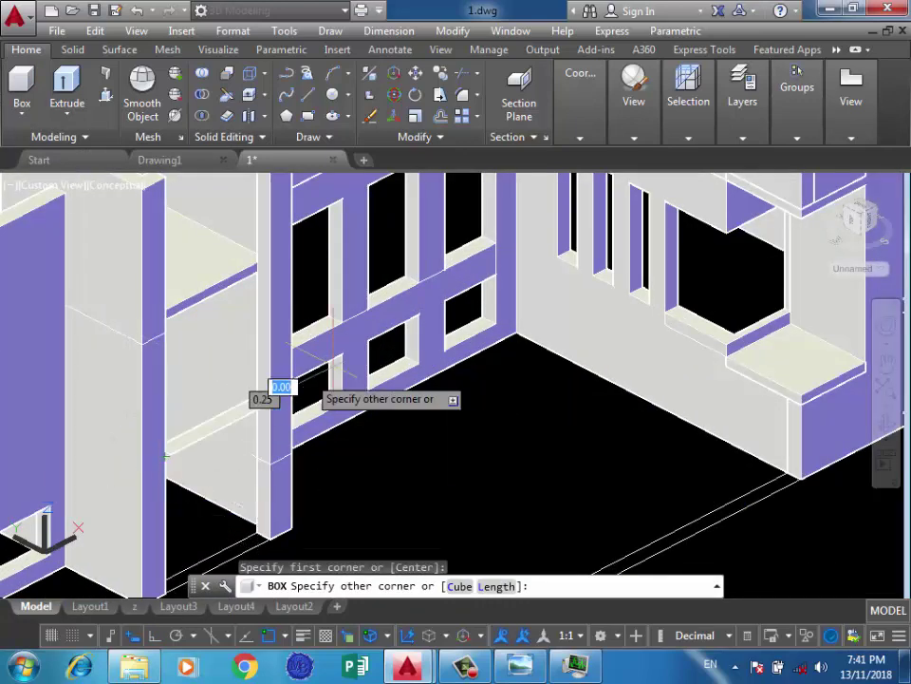
pyautogui.scroll(-2, 308, 328)
pyautogui.keyDown('shift'); pyautogui.moveTo(401, 397); pyautogui.dragTo(244, 238, button='middle'); pyautogui.keyUp('shift')
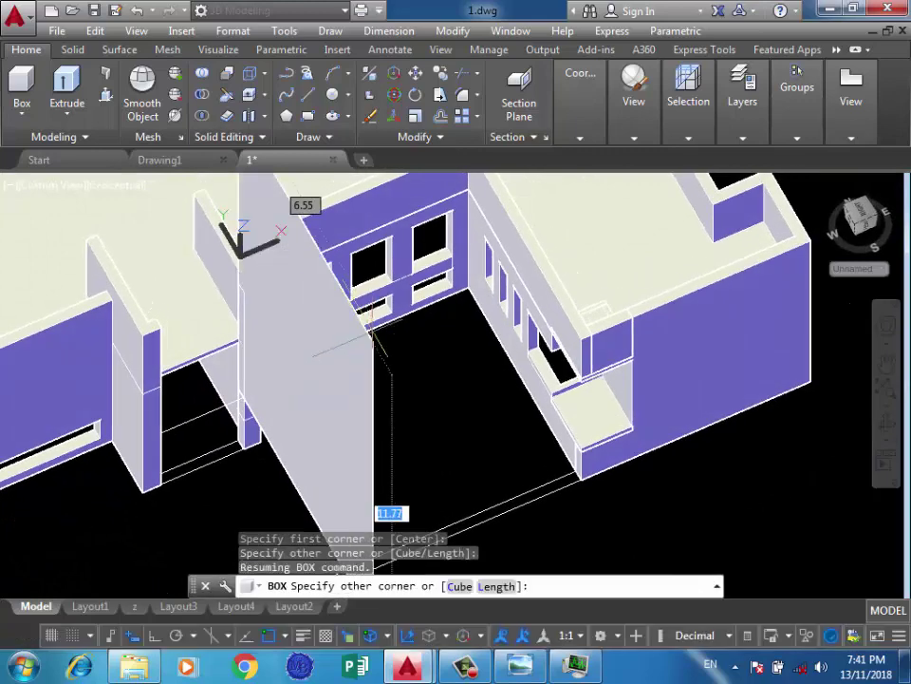
pyautogui.scroll(2, 190, 271)
pyautogui.scroll(2, 196, 282)
pyautogui.press('Escape')
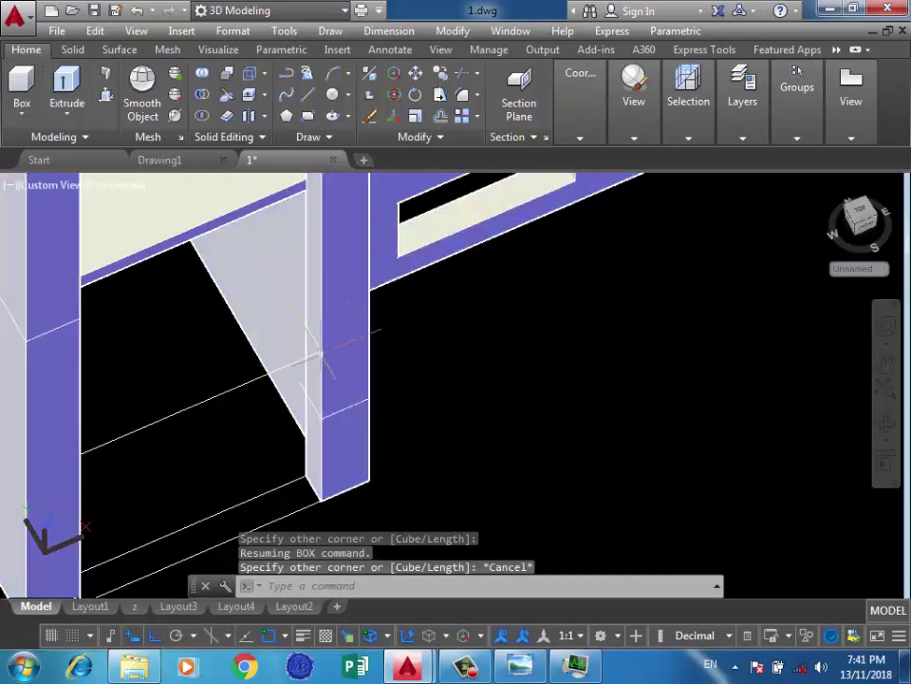
pyautogui.scroll(-1, 413, 352)
pyautogui.scroll(-2, 301, 367)
pyautogui.scroll(2, 319, 304)
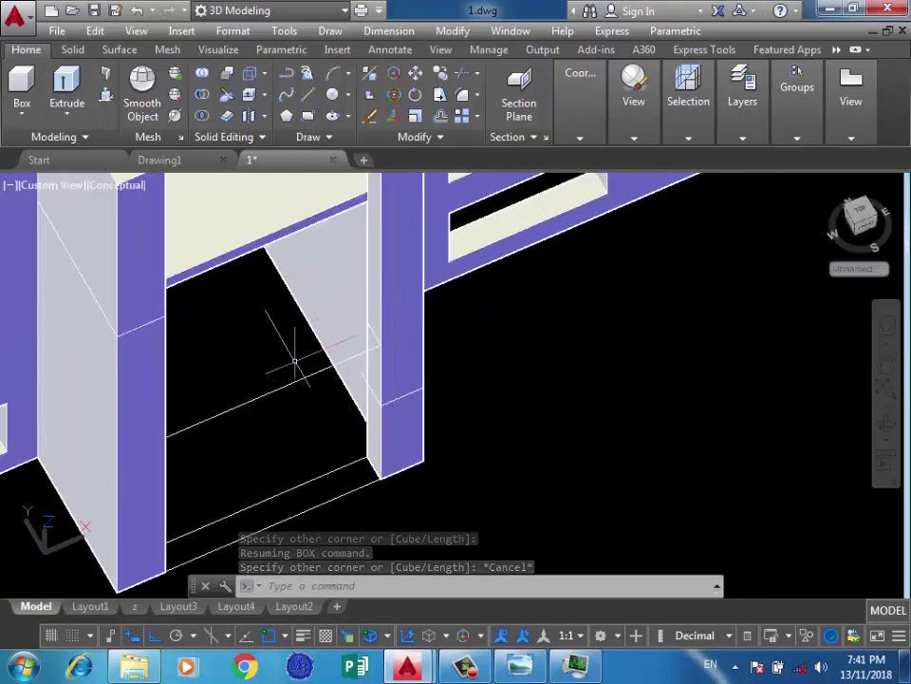
# Press-pull the small face beside the column into a solid
pyautogui.hotkey('ctrl', 'shift', 'e')
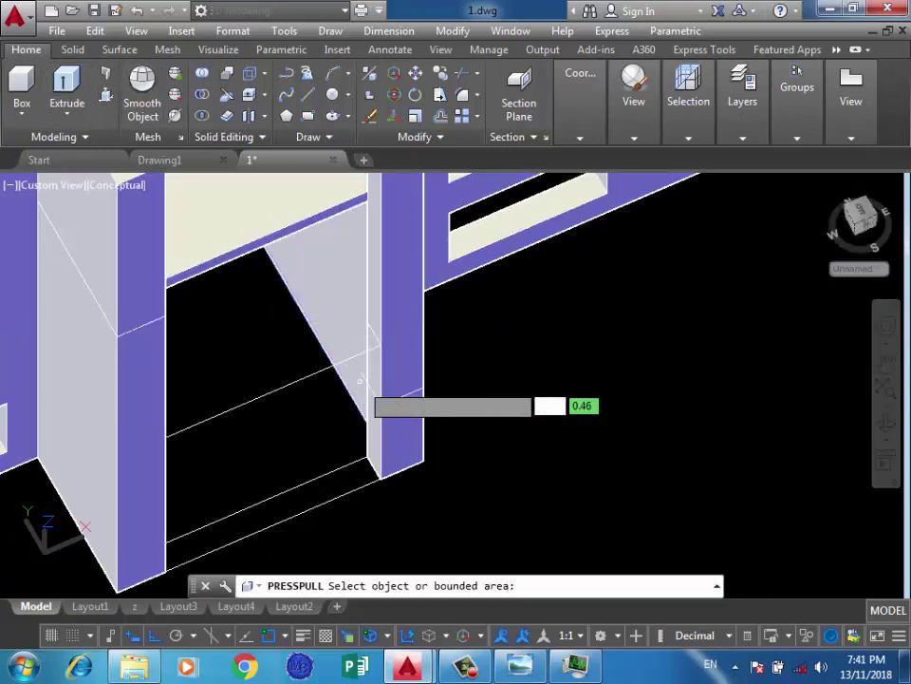
pyautogui.scroll(2, 380, 389)
pyautogui.click(361, 368)
pyautogui.click(360, 368)
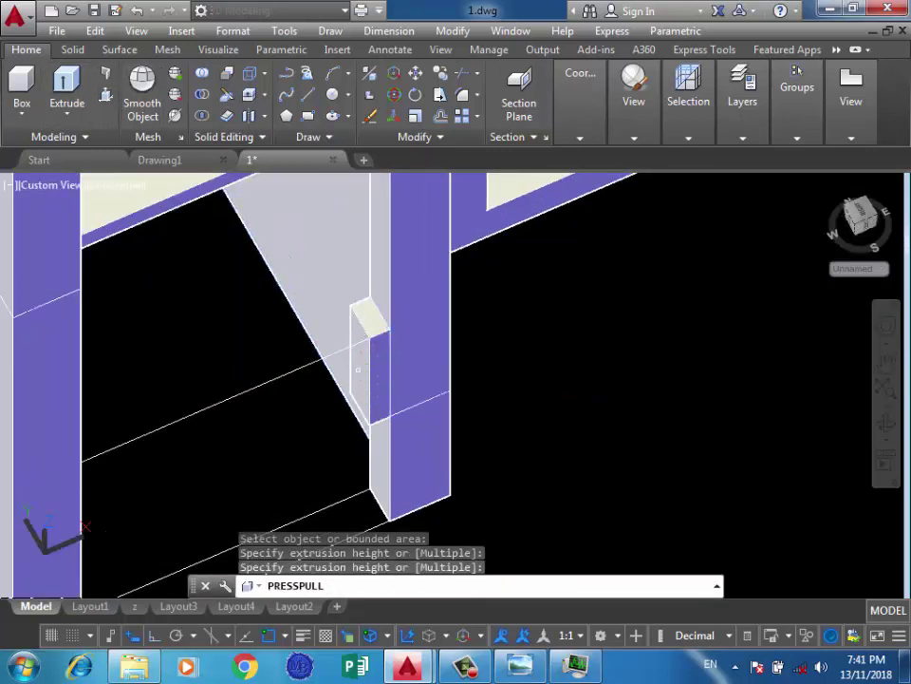
pyautogui.press('Return')
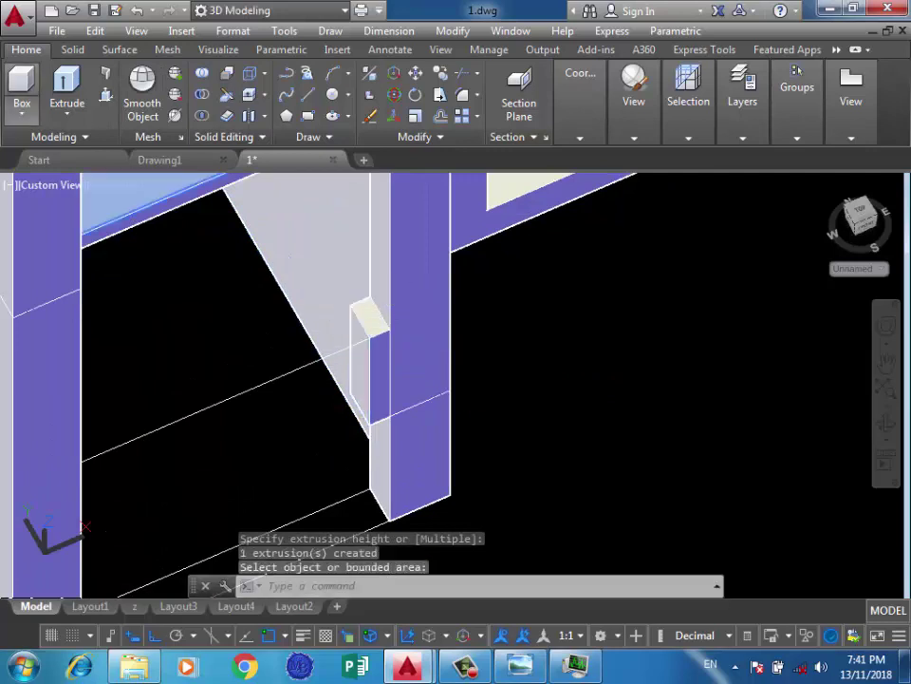
# Draw a box lintel spanning the opening between the two columns
pyautogui.click(21, 85)
pyautogui.scroll(2, 361, 306)
pyautogui.scroll(2, 376, 306)
pyautogui.scroll(2, 361, 305)
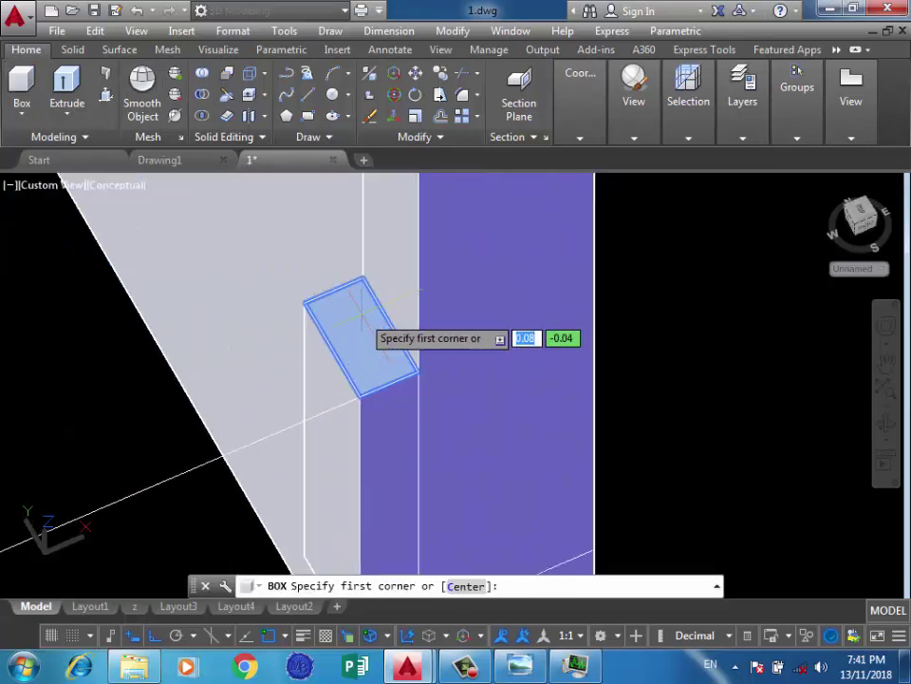
pyautogui.scroll(-2, 361, 306)
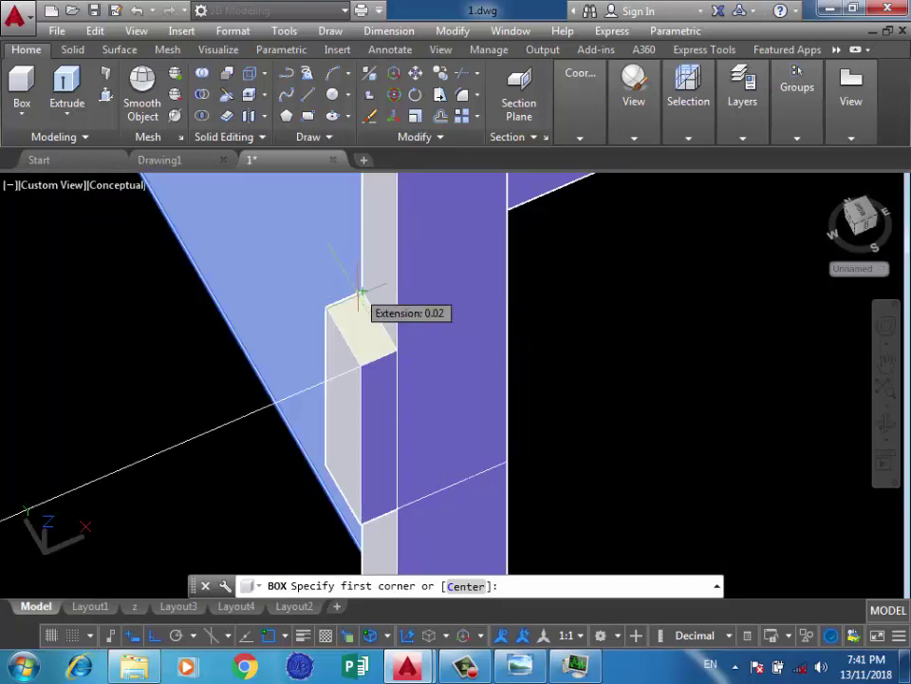
pyautogui.scroll(3, 361, 317)
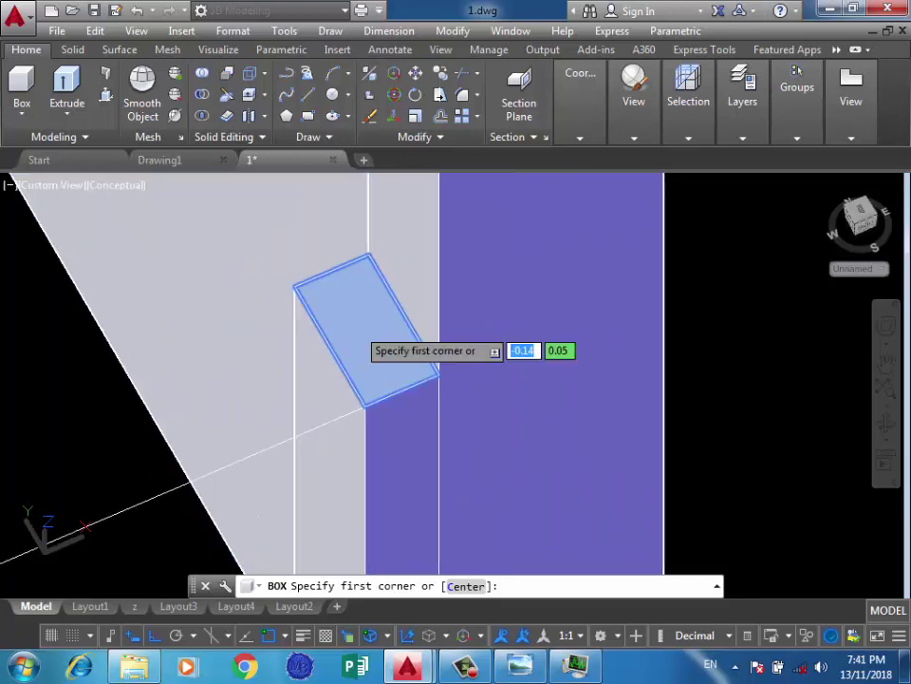
pyautogui.click(368, 255)
pyautogui.scroll(-3, 368, 255)
pyautogui.scroll(-4, 238, 366)
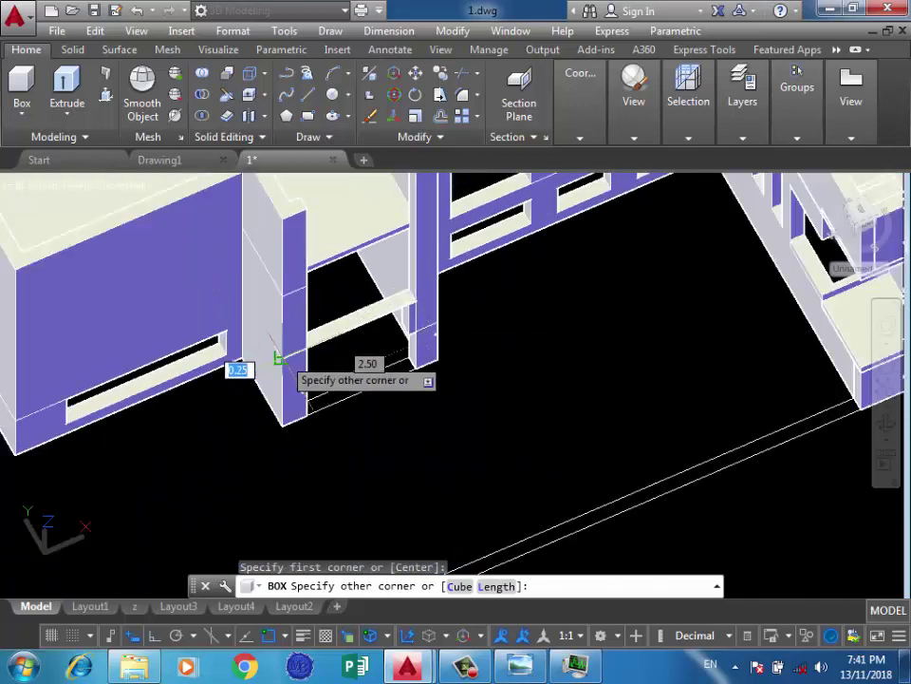
pyautogui.scroll(2, 346, 336)
pyautogui.scroll(2, 248, 376)
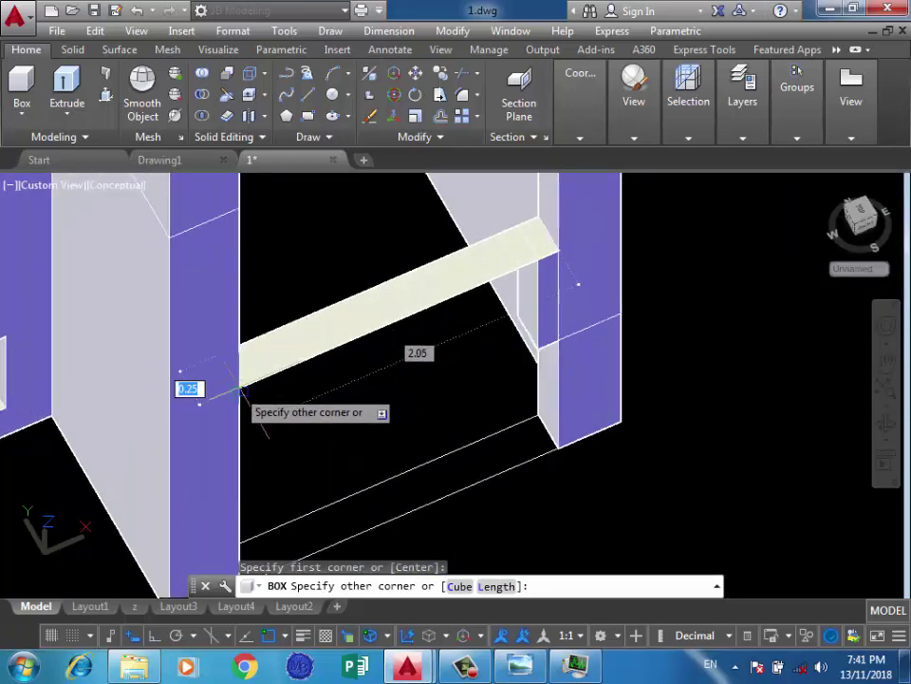
pyautogui.click(243, 390)
pyautogui.scroll(-3, 241, 342)
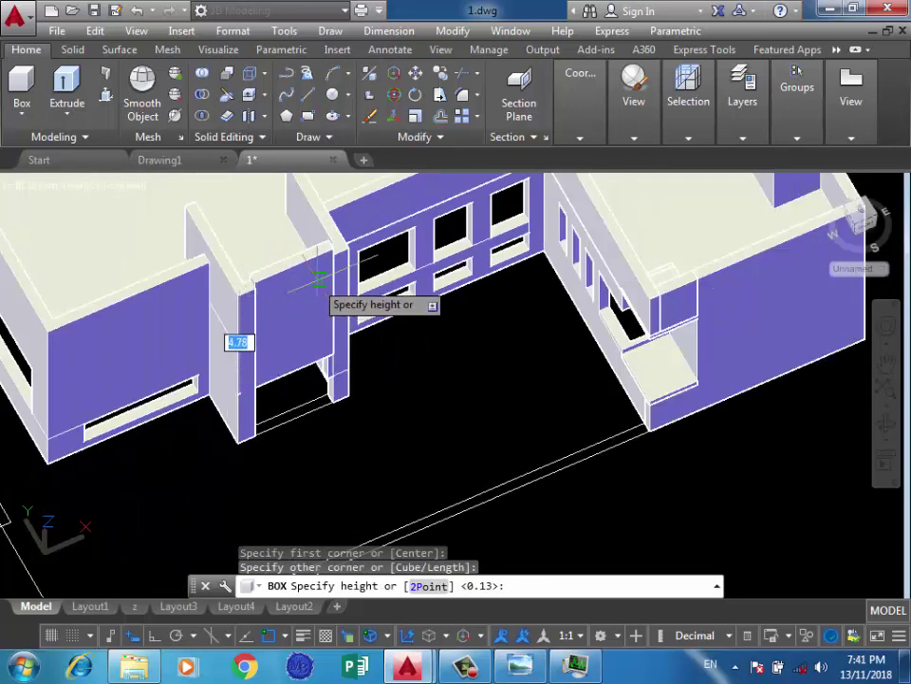
pyautogui.scroll(4, 260, 281)
pyautogui.click(282, 275)
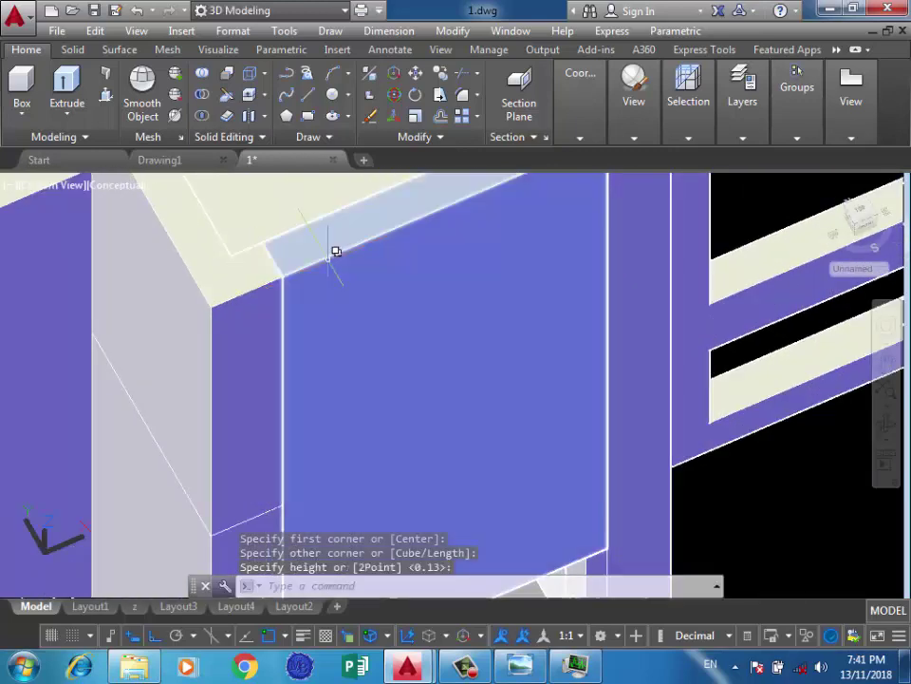
pyautogui.scroll(-3, 284, 285)
pyautogui.scroll(2, 358, 366)
pyautogui.scroll(2, 358, 366)
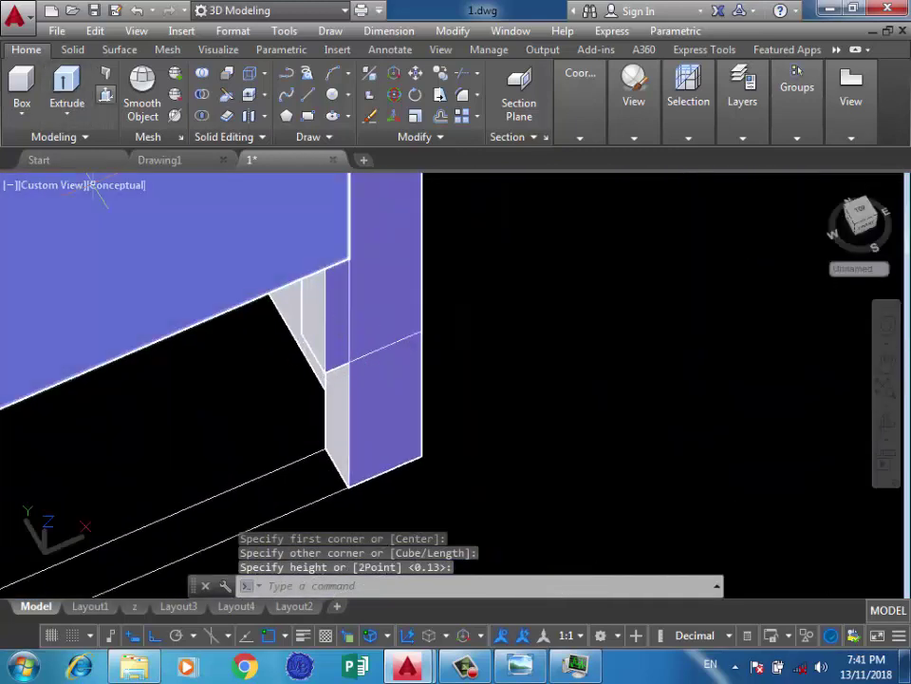
# Press-pull the column face upward to meet the lintel
pyautogui.hotkey('ctrl', 'shift', 'e')
pyautogui.scroll(1, 323, 309)
pyautogui.scroll(1, 322, 308)
pyautogui.scroll(1, 318, 308)
pyautogui.click(318, 311)
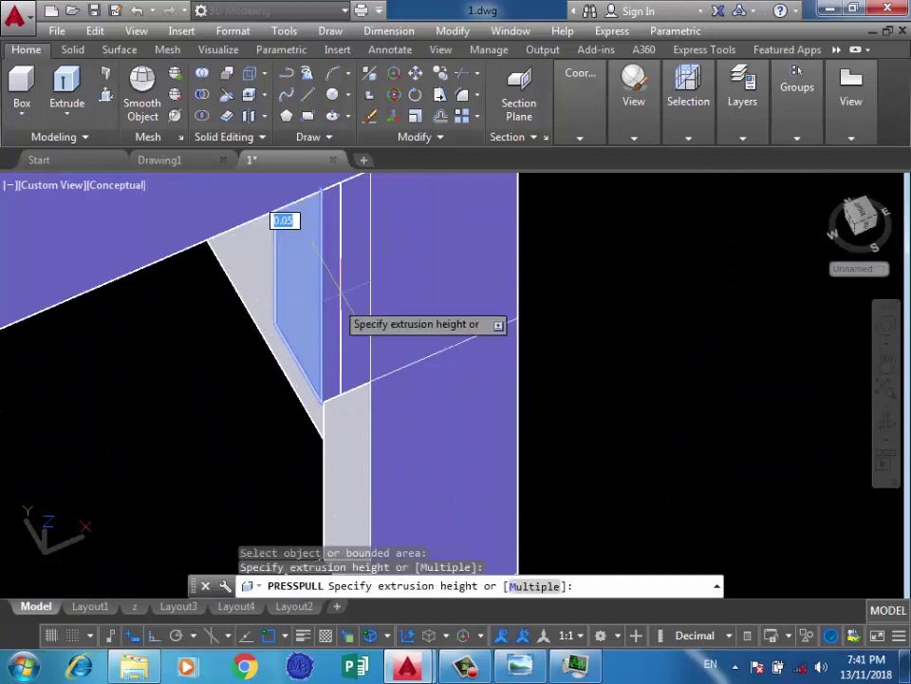
pyautogui.click(338, 197)
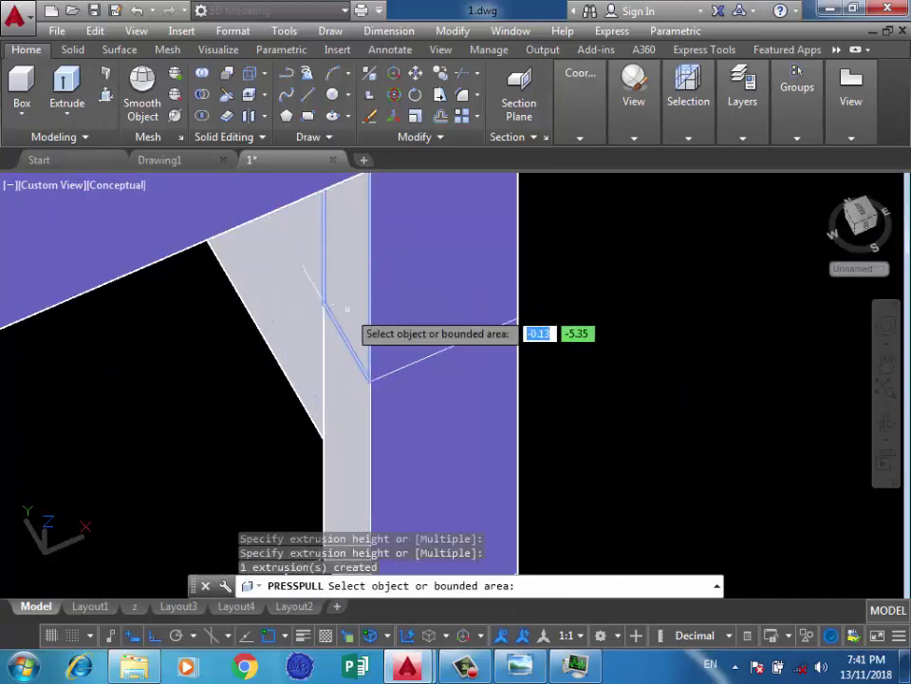
pyautogui.scroll(-1, 366, 314)
pyautogui.press('Escape')
pyautogui.scroll(-3, 398, 328)
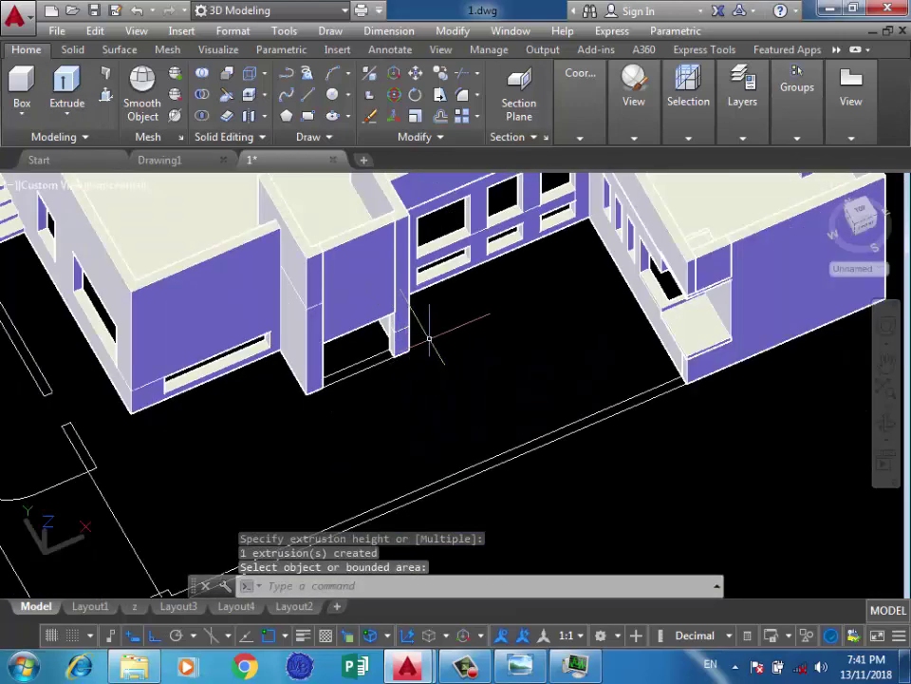
pyautogui.scroll(-2, 430, 337)
pyautogui.moveTo(423, 252)
pyautogui.keyDown('shift'); pyautogui.mouseDown(button='middle')
pyautogui.moveTo(493, 313)
pyautogui.moveTo(393, 202)
pyautogui.mouseUp(button='middle'); pyautogui.keyUp('shift')
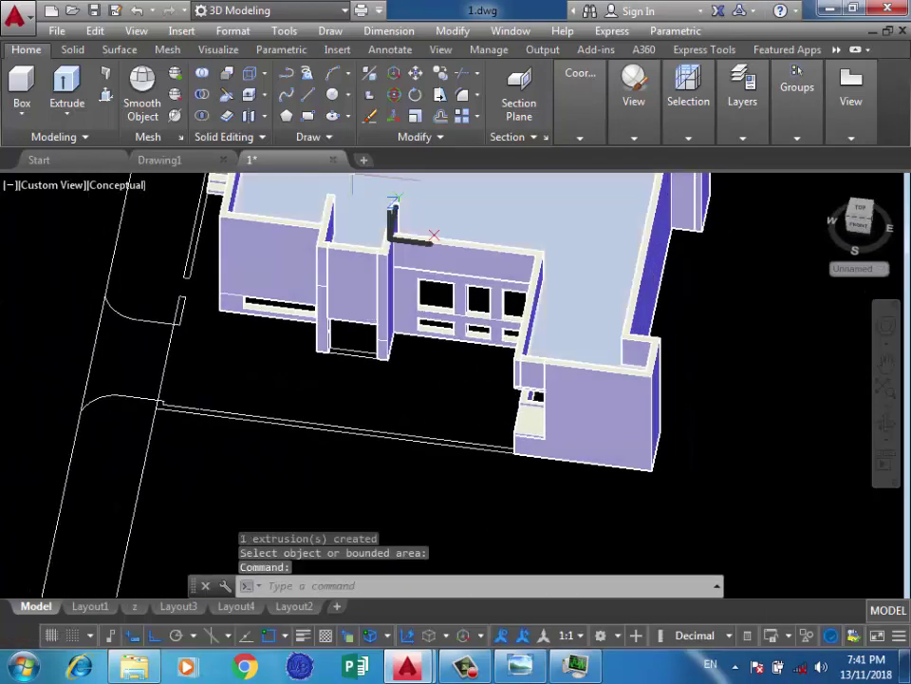
# Draw a 0.15-thick box slab across the front wall tops
pyautogui.scroll(5, 352, 185)
pyautogui.click(20, 85)
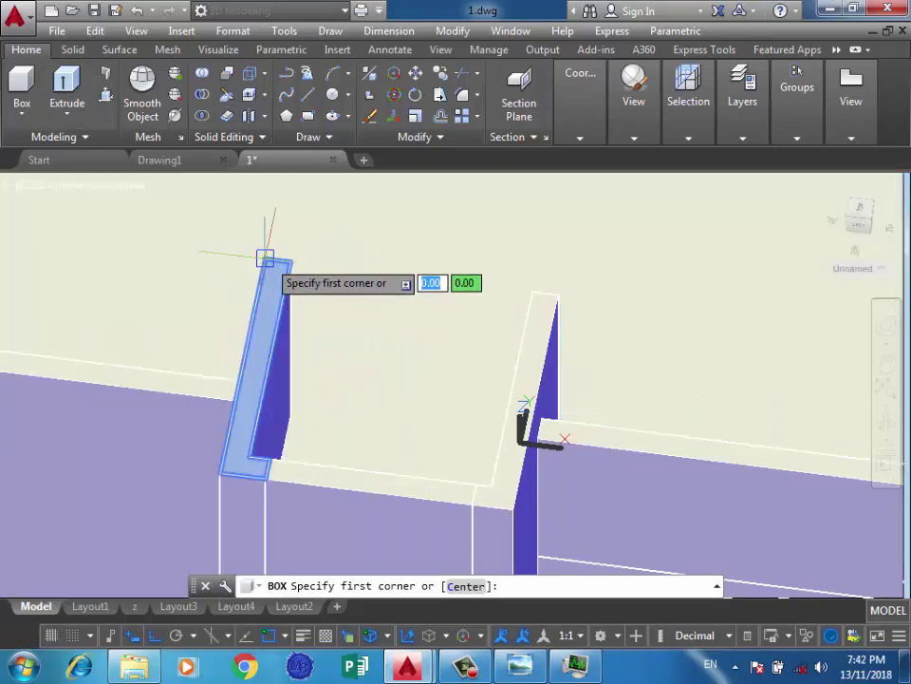
pyautogui.click(265, 257)
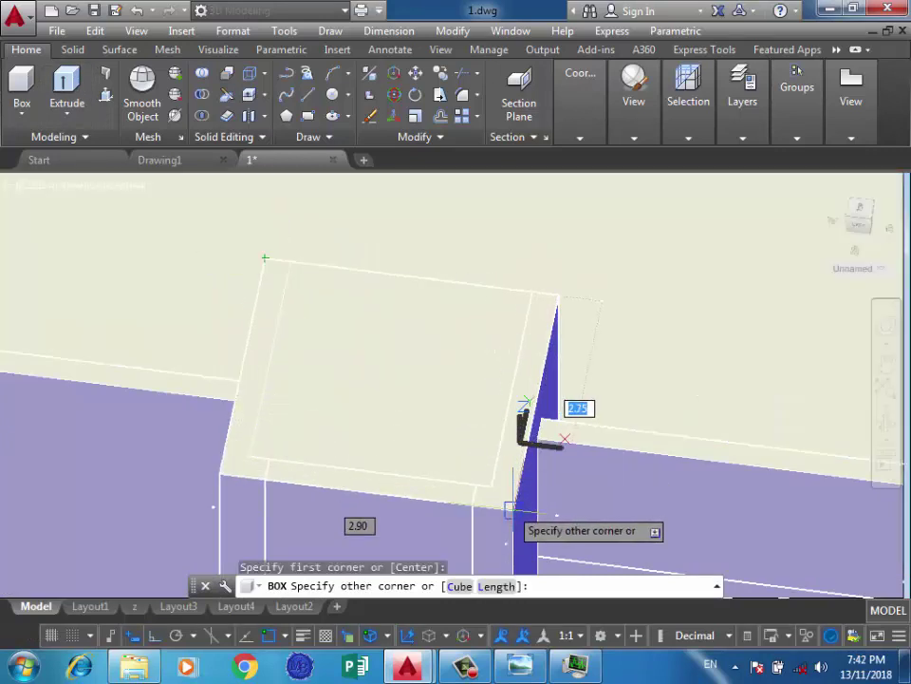
pyautogui.click(509, 508)
pyautogui.write('0.15')
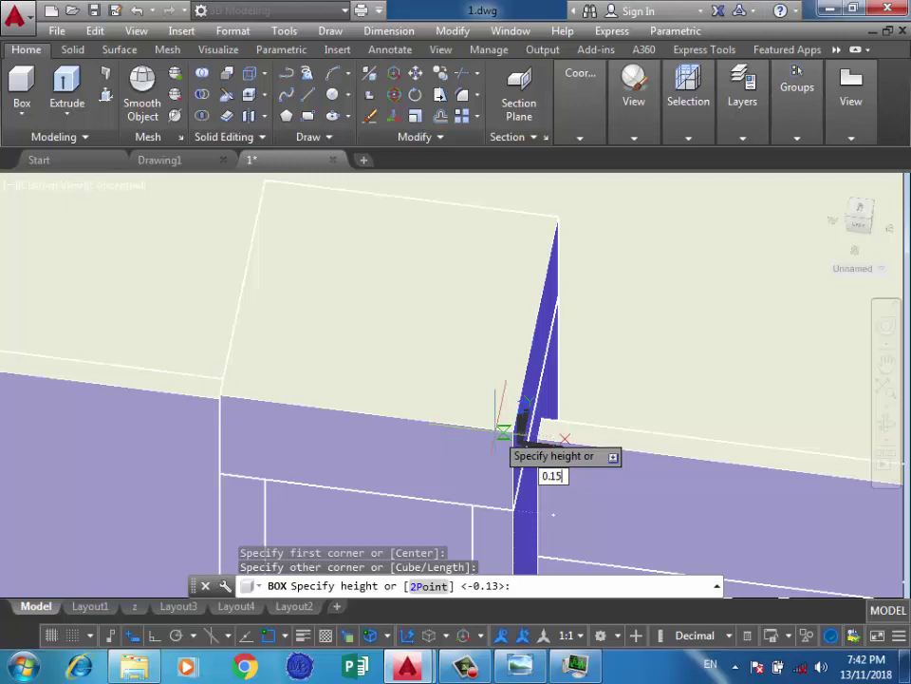
pyautogui.press('Return')
# Orbit the model to inspect the finished building and its side wall
pyautogui.scroll(-4, 447, 389)
pyautogui.scroll(-3, 394, 357)
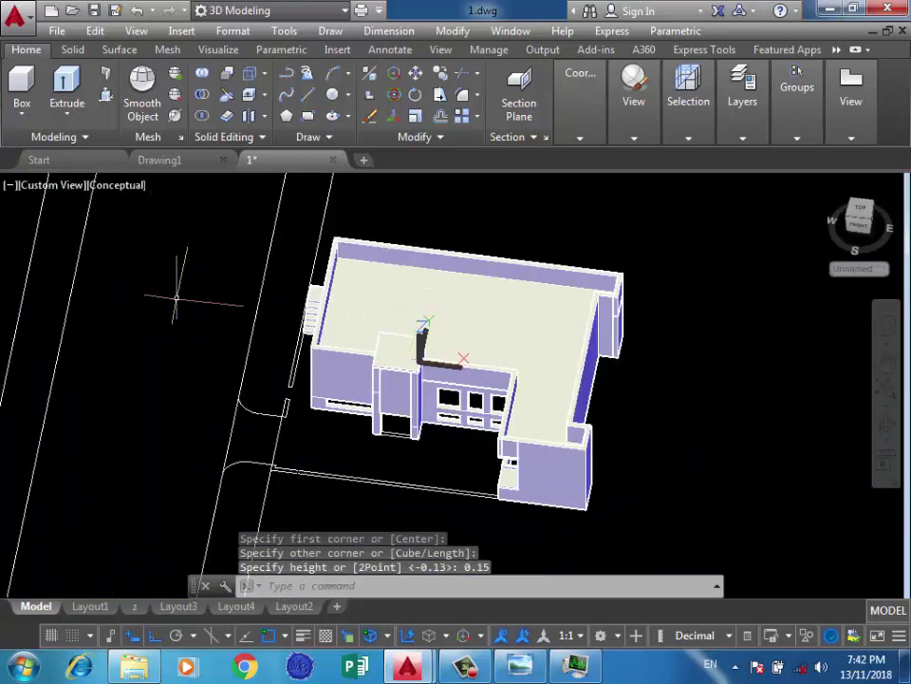
pyautogui.moveTo(505, 444)
pyautogui.keyDown('shift'); pyautogui.mouseDown(button='middle')
pyautogui.moveTo(276, 546)
pyautogui.moveTo(295, 537)
pyautogui.mouseUp(button='middle'); pyautogui.keyUp('shift')
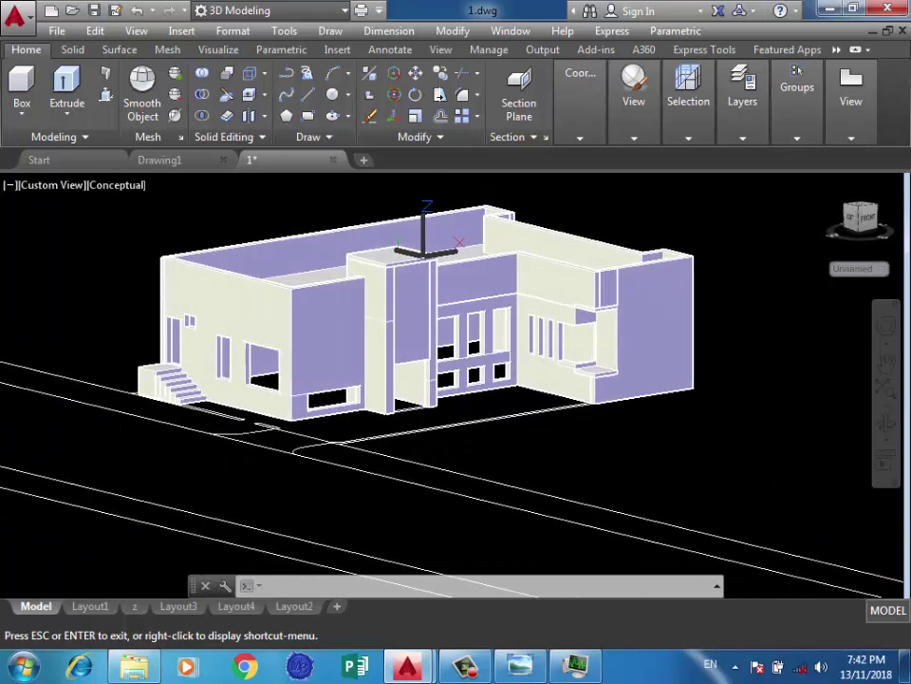
pyautogui.press('Escape')
pyautogui.scroll(5, 560, 326)
pyautogui.scroll(-3, 560, 326)
pyautogui.keyDown('shift'); pyautogui.moveTo(529, 315); pyautogui.dragTo(617, 382, button='middle'); pyautogui.keyUp('shift')
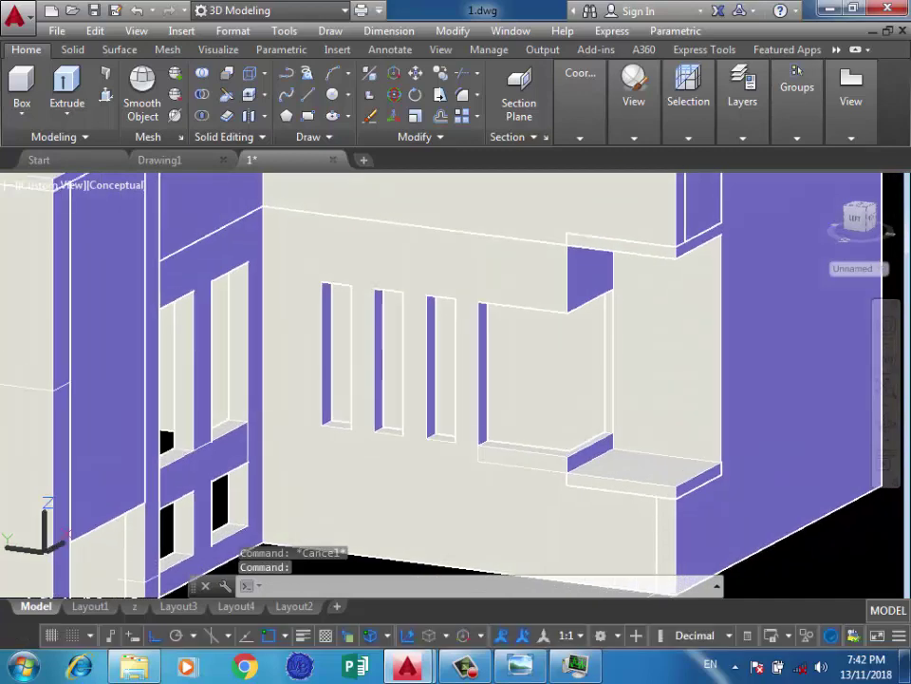
# Start a line at the front window's wall corner with a 0.2 segment
pyautogui.scroll(3, 681, 326)
pyautogui.scroll(2, 510, 369)
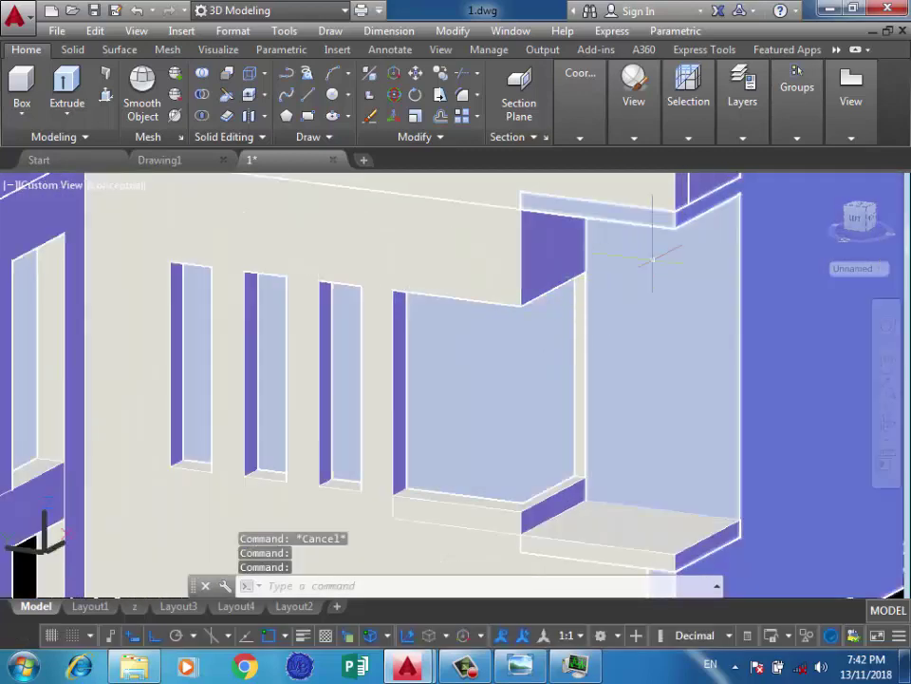
pyautogui.scroll(2, 652, 256)
pyautogui.scroll(-3, 647, 270)
pyautogui.scroll(2, 655, 284)
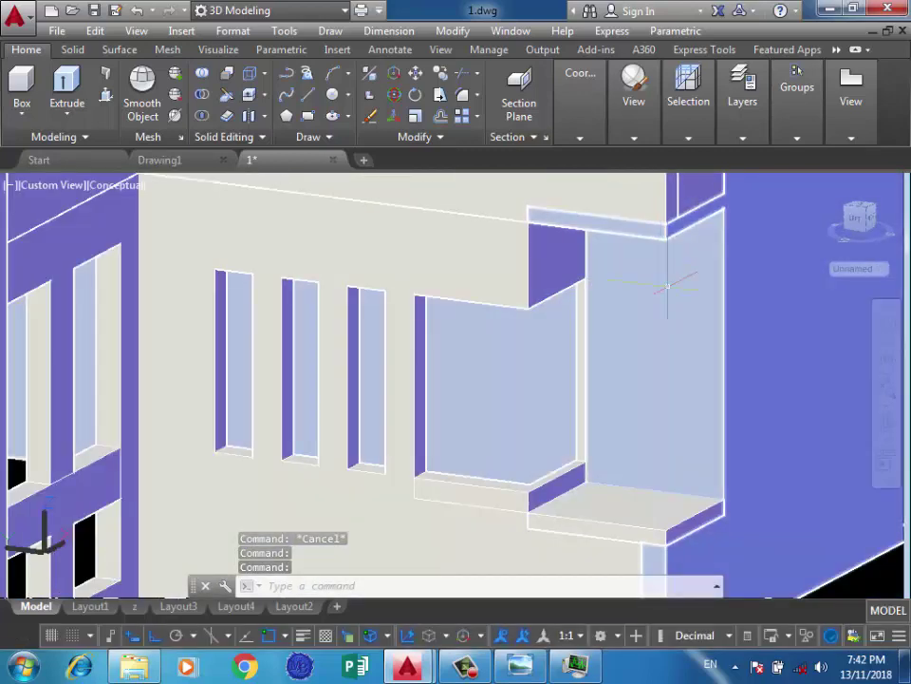
pyautogui.write('l')
pyautogui.press('Return')
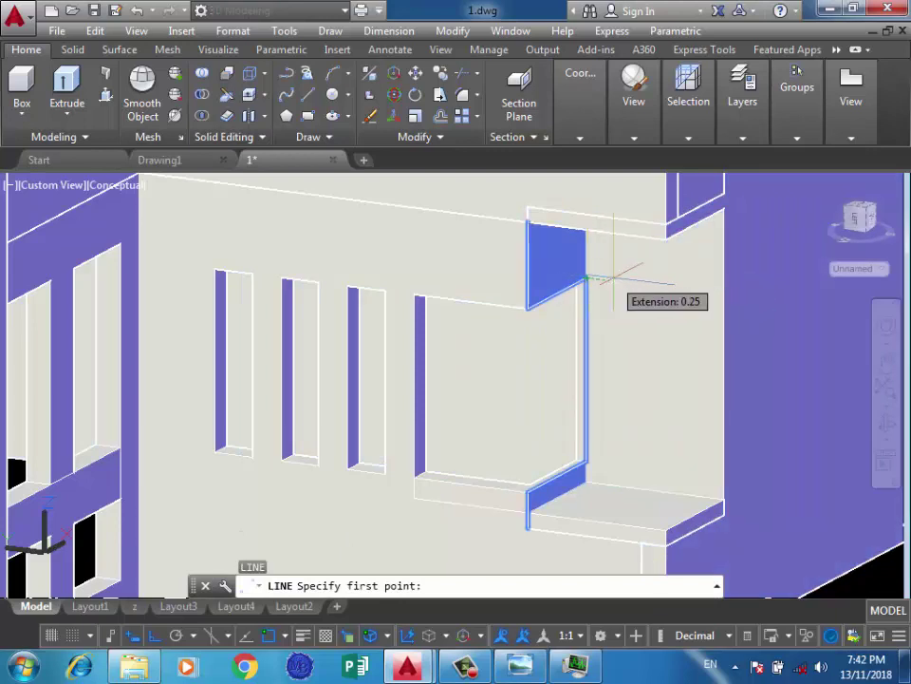
pyautogui.click(587, 279)
pyautogui.write('0.2')
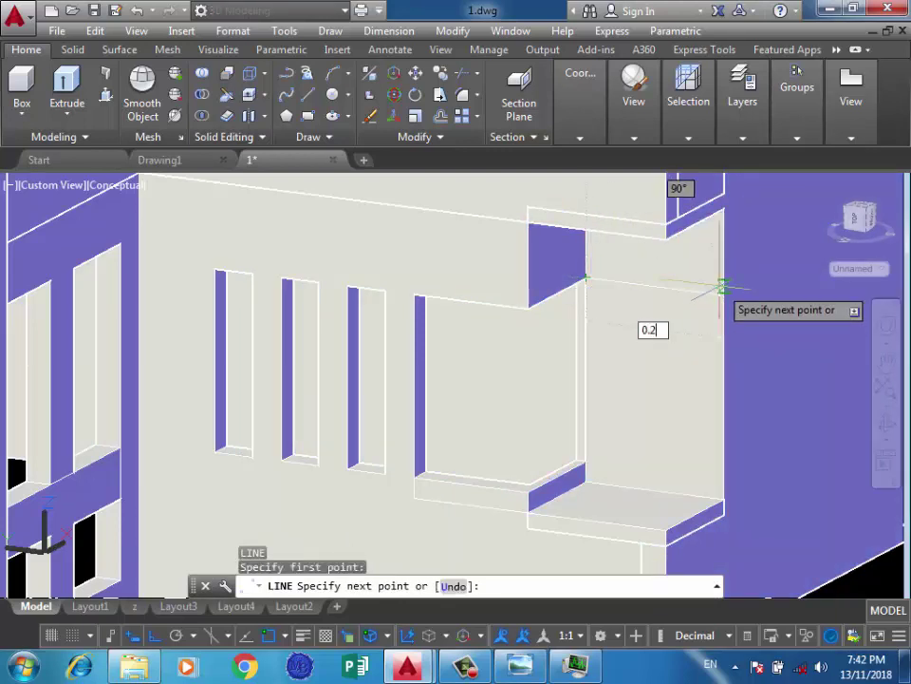
pyautogui.press('Return')
# Continue the outline with segments of 0.3, 0.8 and 0.6
pyautogui.scroll(3, 617, 285)
pyautogui.write('0.3')
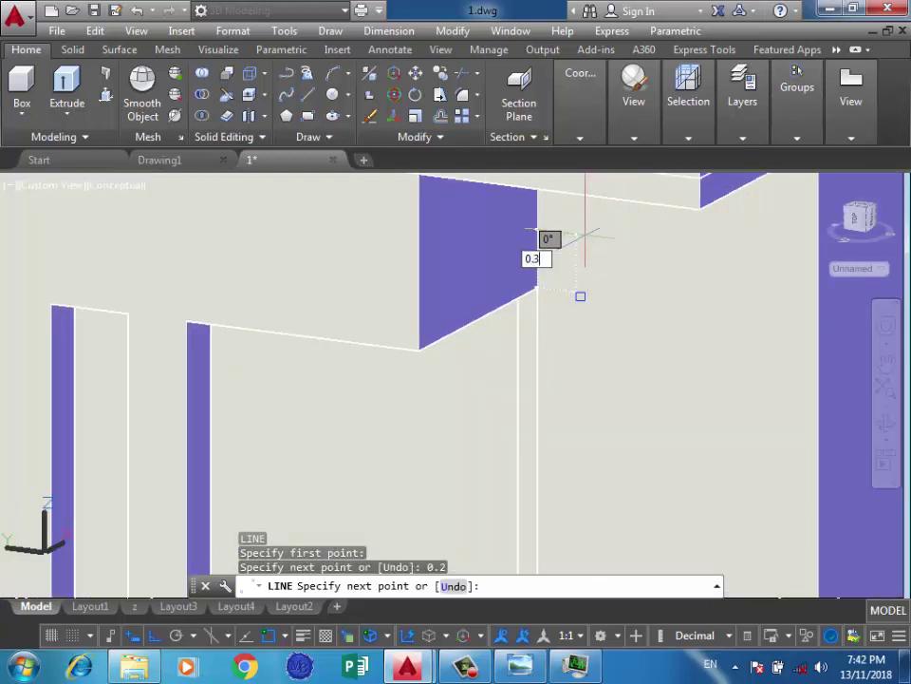
pyautogui.press('Return')
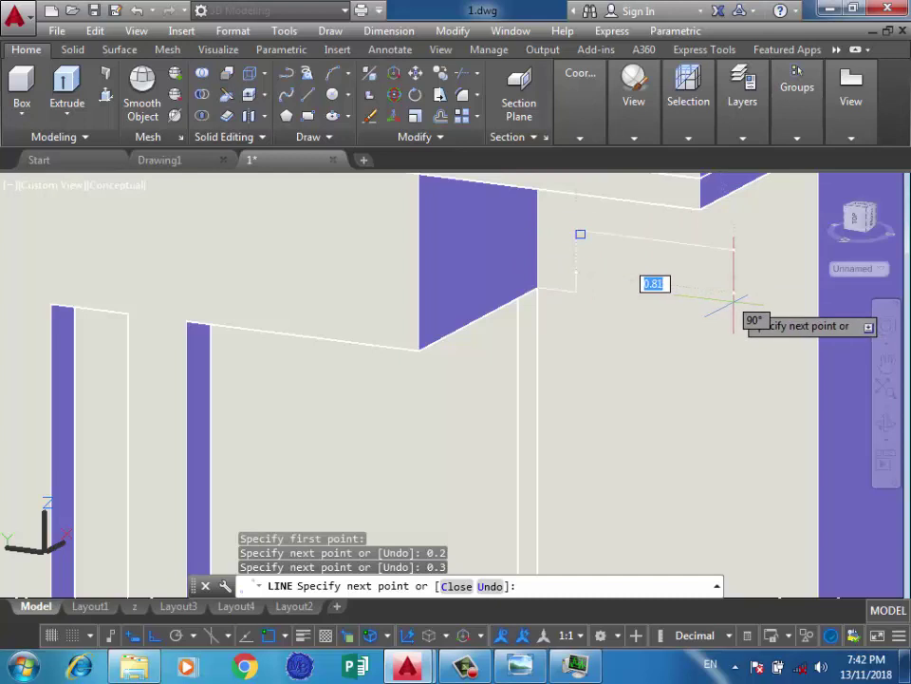
pyautogui.write('8')
pyautogui.press('Return')
pyautogui.write('0.6')
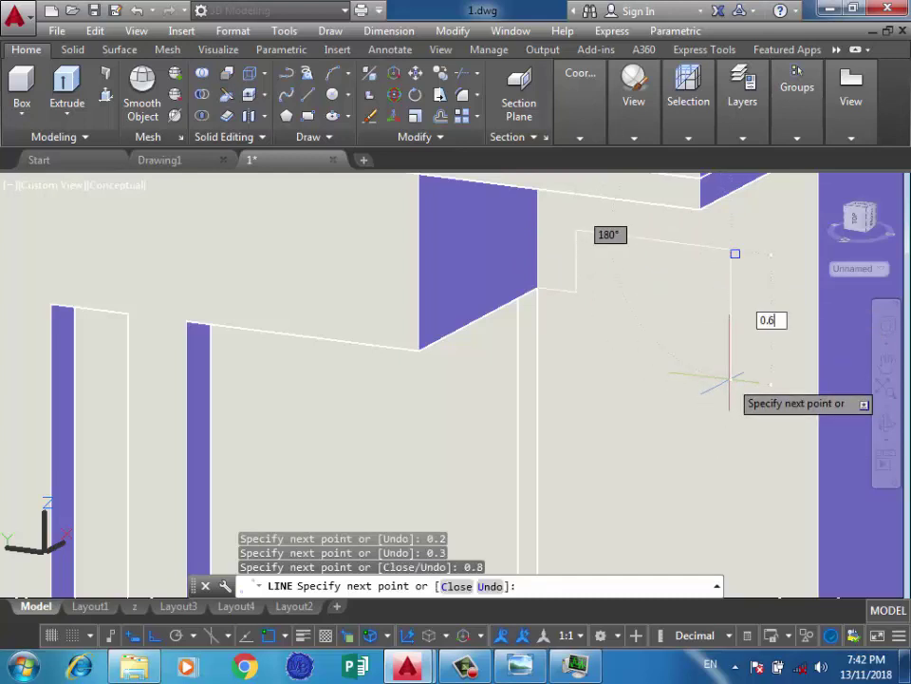
pyautogui.press('Return')
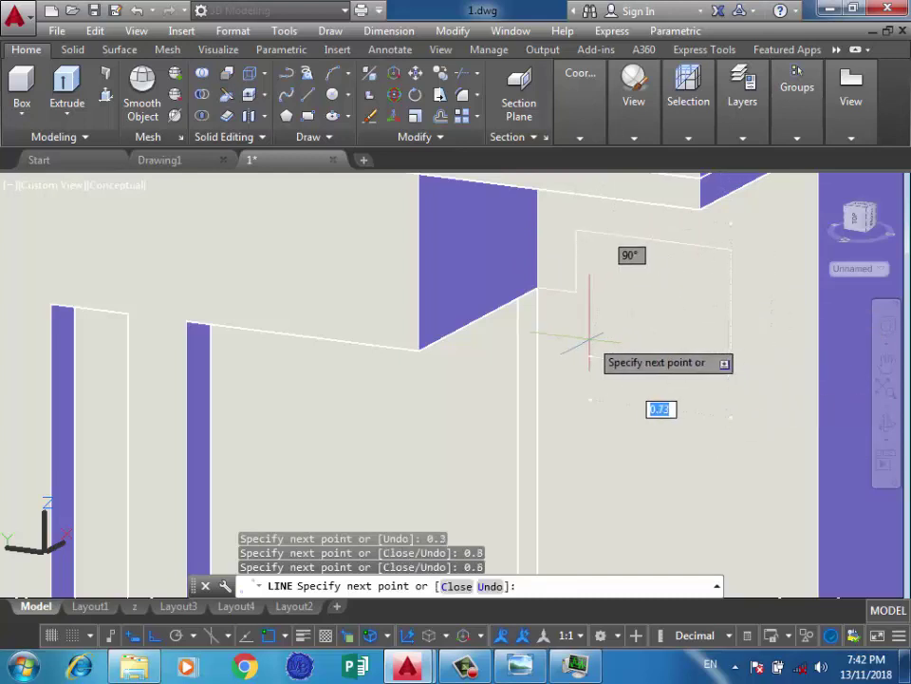
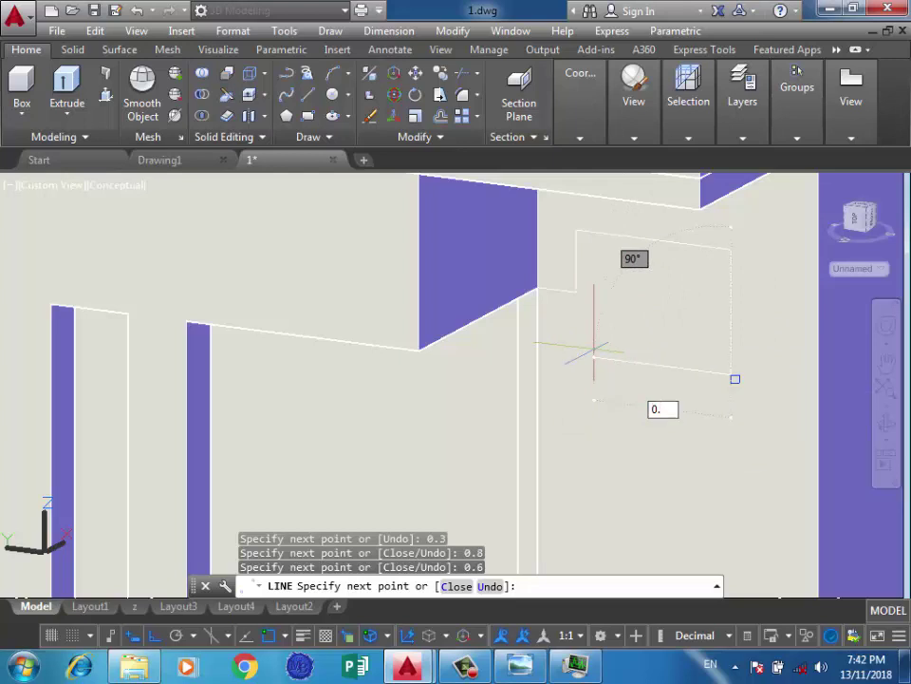
# Close the 0.8 by 0.6 window outline on the wall with its last 0.8 edge and start PRESSPULL
pyautogui.press('Return')
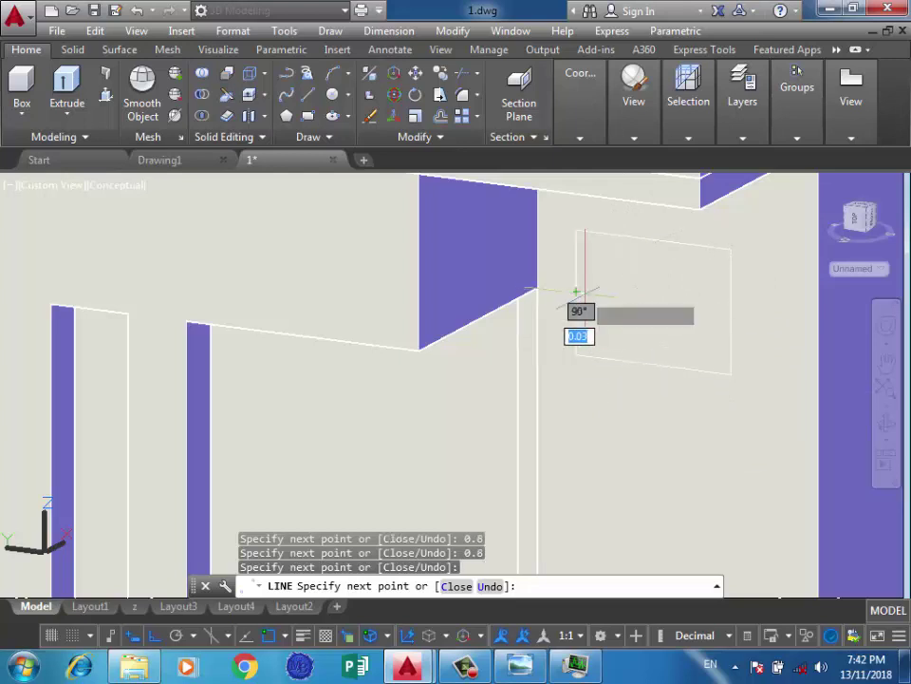
pyautogui.press('Return')
pyautogui.scroll(-2, 577, 378)
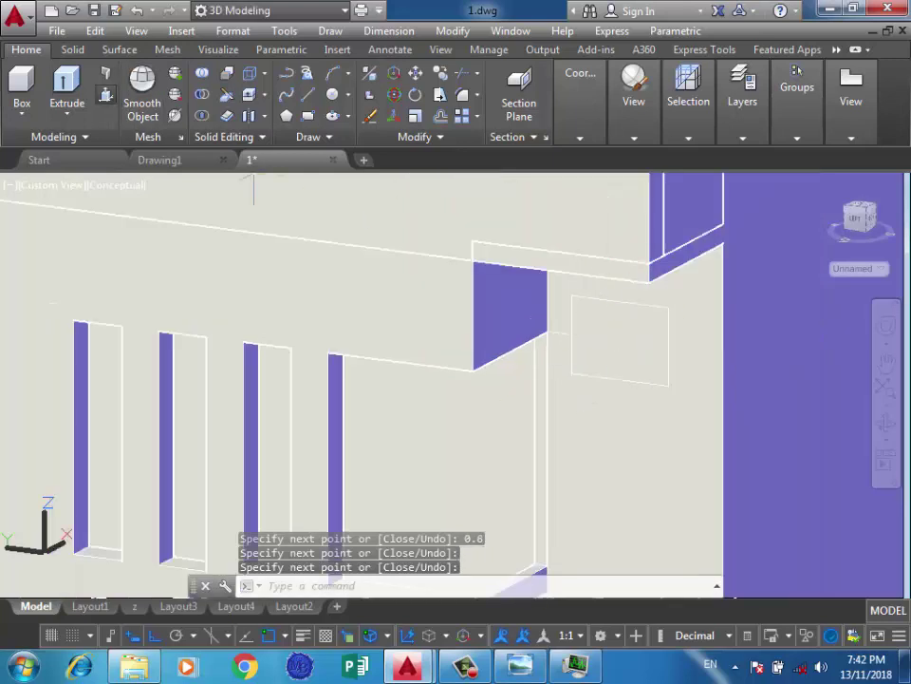
pyautogui.hotkey('ctrl', 'shift', 'e')
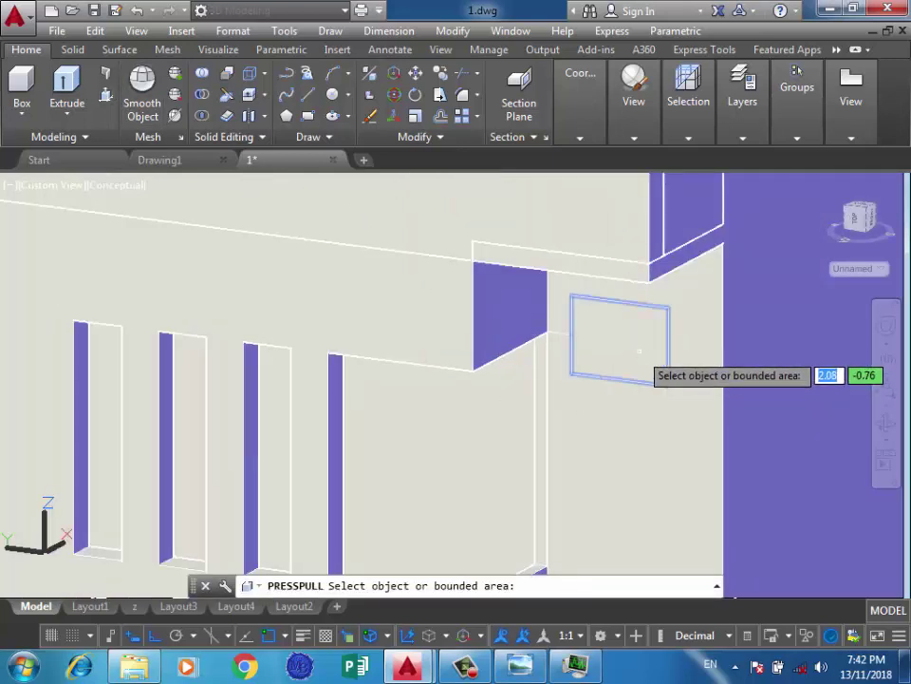
pyautogui.scroll(-2, 639, 350)
pyautogui.scroll(-2, 612, 422)
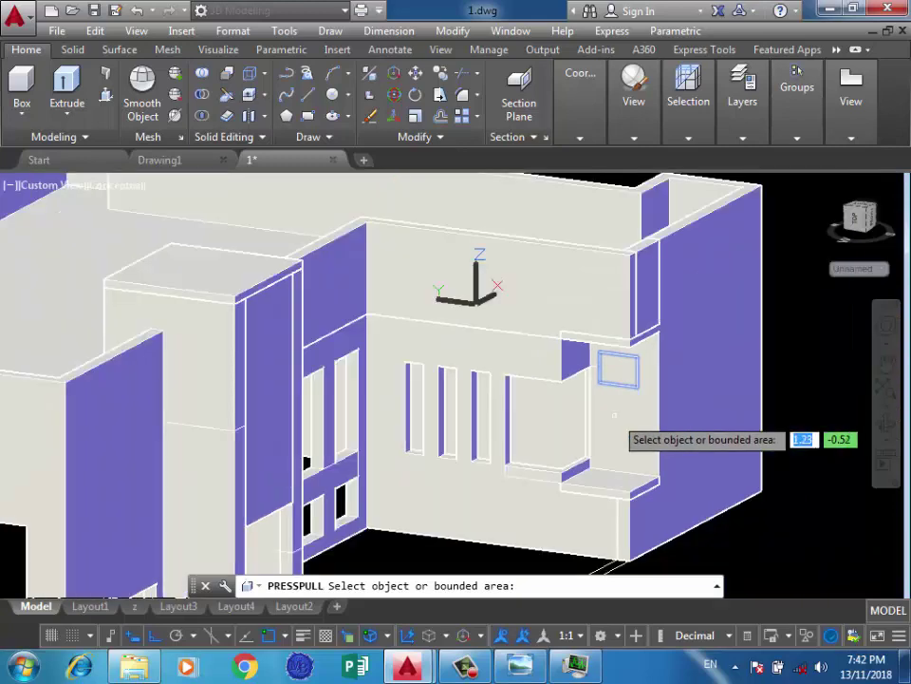
# Switch the house model to the 2D Wireframe visual style
pyautogui.click(693, 157)
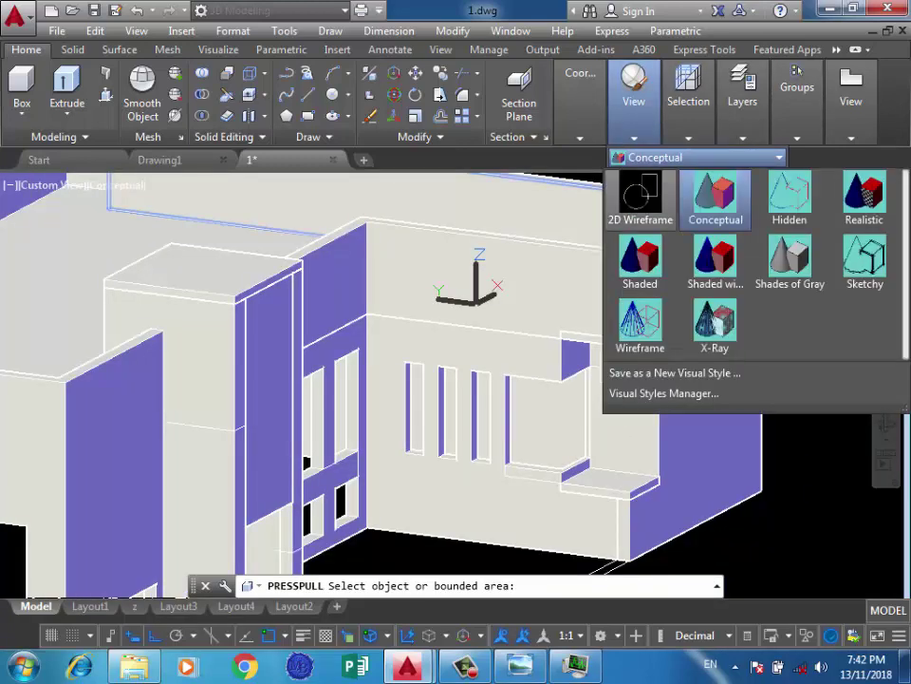
pyautogui.click(643, 193)
pyautogui.scroll(2, 621, 380)
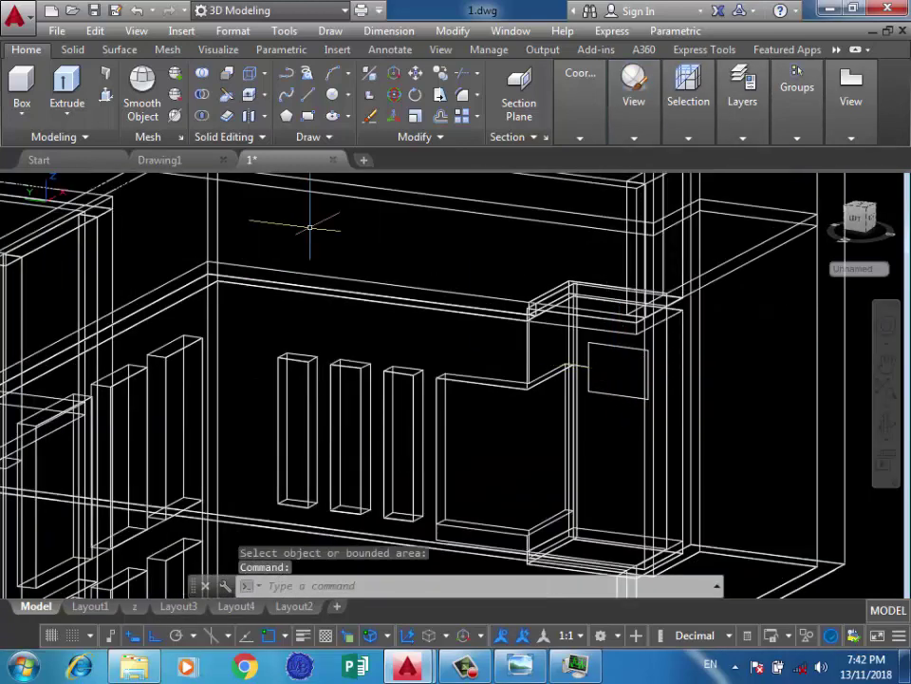
# Press-pull the small window rectangle on the wall into a thin solid
pyautogui.press('Return')
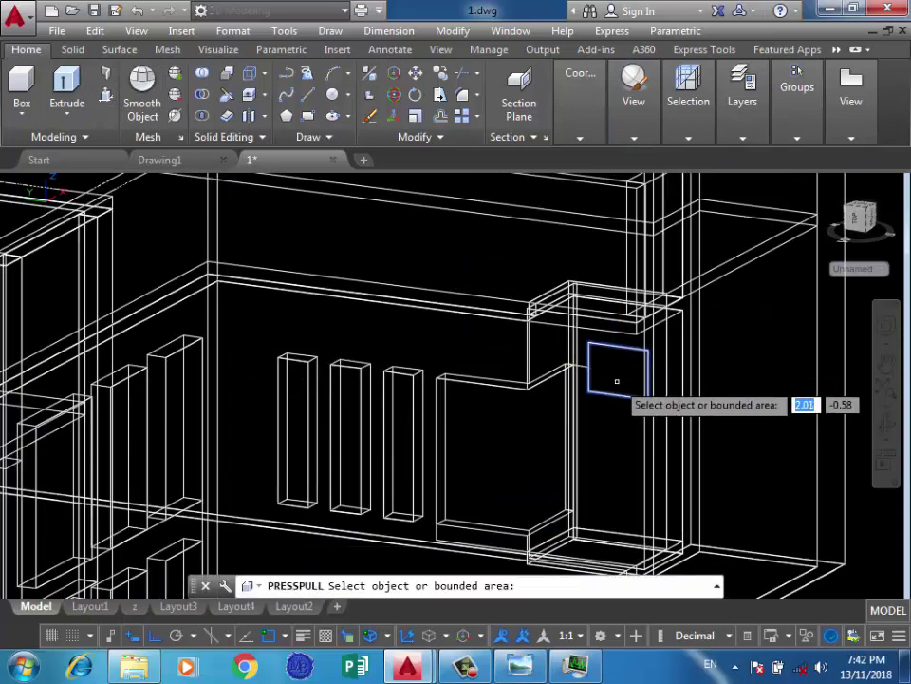
pyautogui.click(617, 377)
pyautogui.moveTo(688, 375)
pyautogui.keyDown('shift'); pyautogui.mouseDown(button='middle')
pyautogui.moveTo(569, 380)
pyautogui.moveTo(533, 363)
pyautogui.moveTo(418, 352)
pyautogui.moveTo(484, 427)
pyautogui.moveTo(313, 340)
pyautogui.mouseUp(button='middle'); pyautogui.keyUp('shift')
pyautogui.scroll(2, 418, 352)
pyautogui.scroll(5, 227, 350)
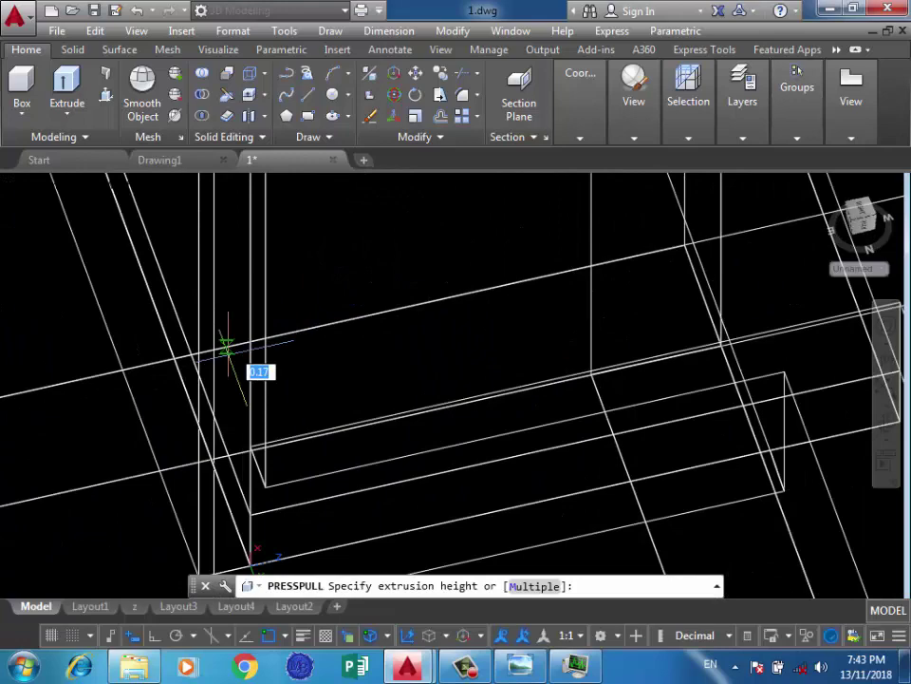
pyautogui.click(214, 291)
pyautogui.scroll(-3, 304, 365)
pyautogui.moveTo(303, 366)
pyautogui.keyDown('shift'); pyautogui.mouseDown(button='middle')
pyautogui.moveTo(672, 260)
pyautogui.moveTo(532, 314)
pyautogui.moveTo(570, 244)
pyautogui.mouseUp(button='middle'); pyautogui.keyUp('shift')
pyautogui.press('Return')
pyautogui.keyDown('shift'); pyautogui.moveTo(504, 277); pyautogui.dragTo(474, 314, button='middle'); pyautogui.keyUp('shift')
pyautogui.moveTo(542, 323)
pyautogui.keyDown('shift'); pyautogui.mouseDown(button='middle')
pyautogui.moveTo(537, 344)
pyautogui.moveTo(600, 397)
pyautogui.mouseUp(button='middle'); pyautogui.keyUp('shift')
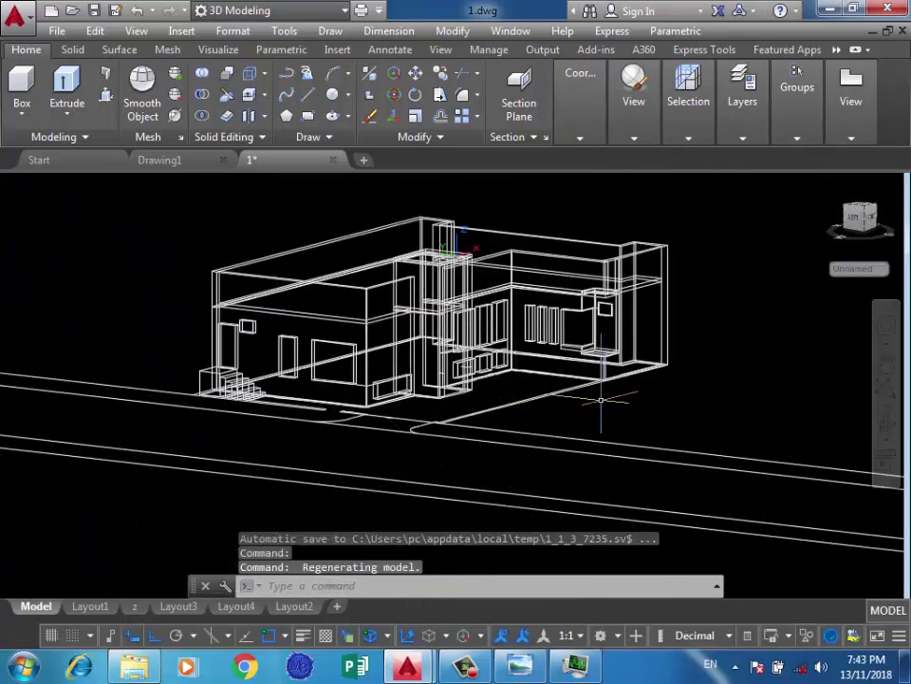
pyautogui.scroll(5, 478, 407)
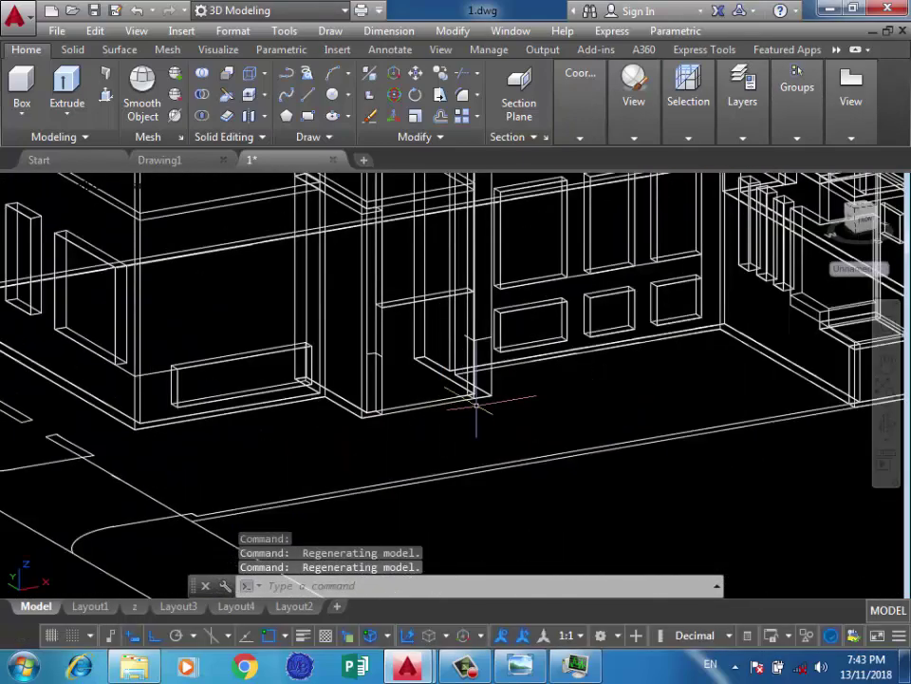
pyautogui.scroll(-2, 488, 438)
pyautogui.scroll(-3, 492, 456)
pyautogui.keyDown('shift'); pyautogui.moveTo(492, 456); pyautogui.dragTo(478, 305, button='middle'); pyautogui.keyUp('shift')
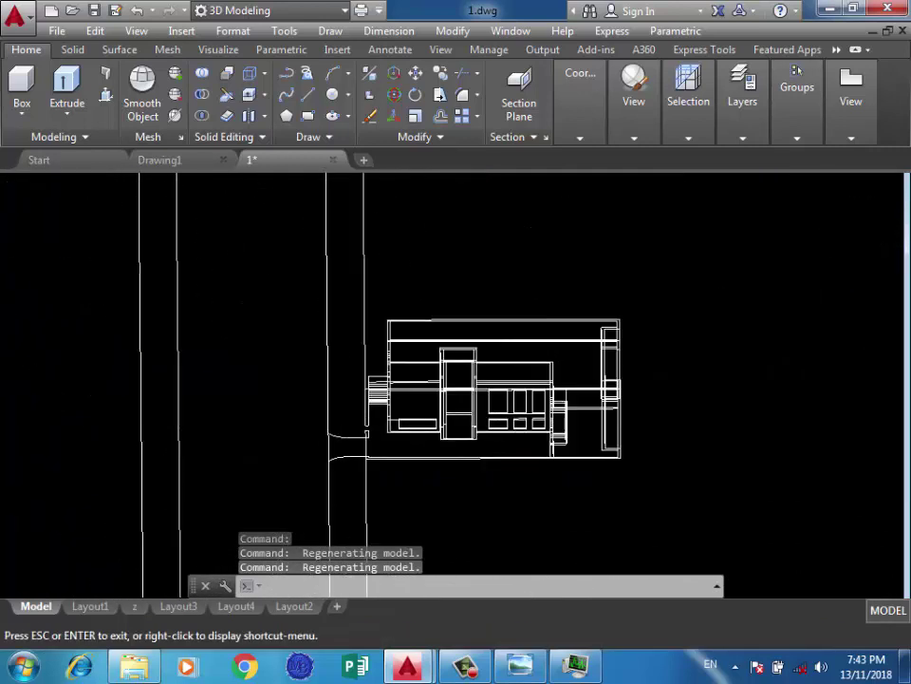
pyautogui.scroll(2, 502, 316)
pyautogui.scroll(4, 464, 419)
pyautogui.scroll(-4, 464, 420)
pyautogui.scroll(-3, 390, 429)
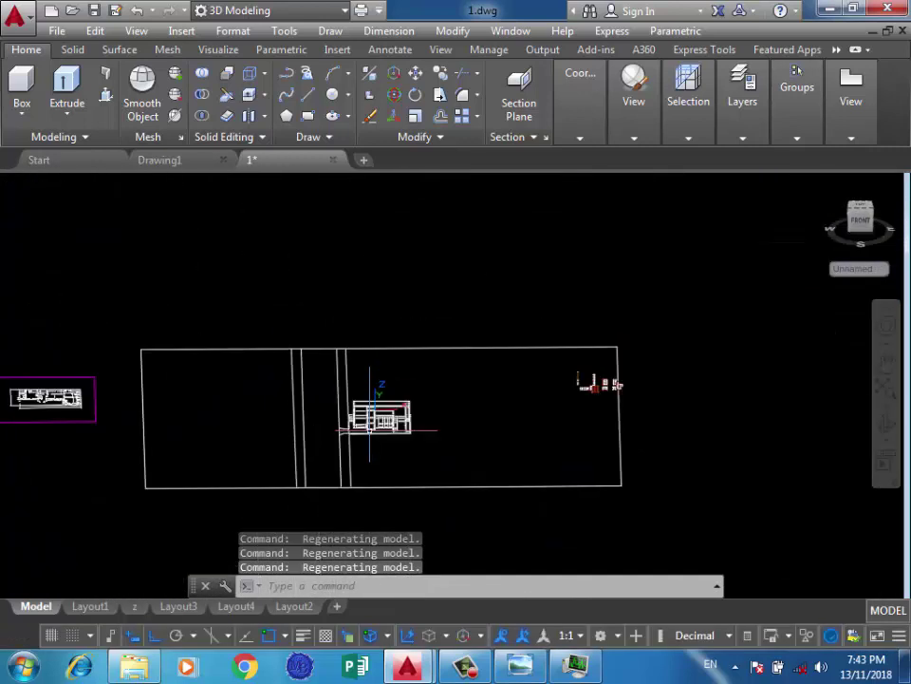
pyautogui.scroll(5, 608, 394)
pyautogui.scroll(3, 545, 278)
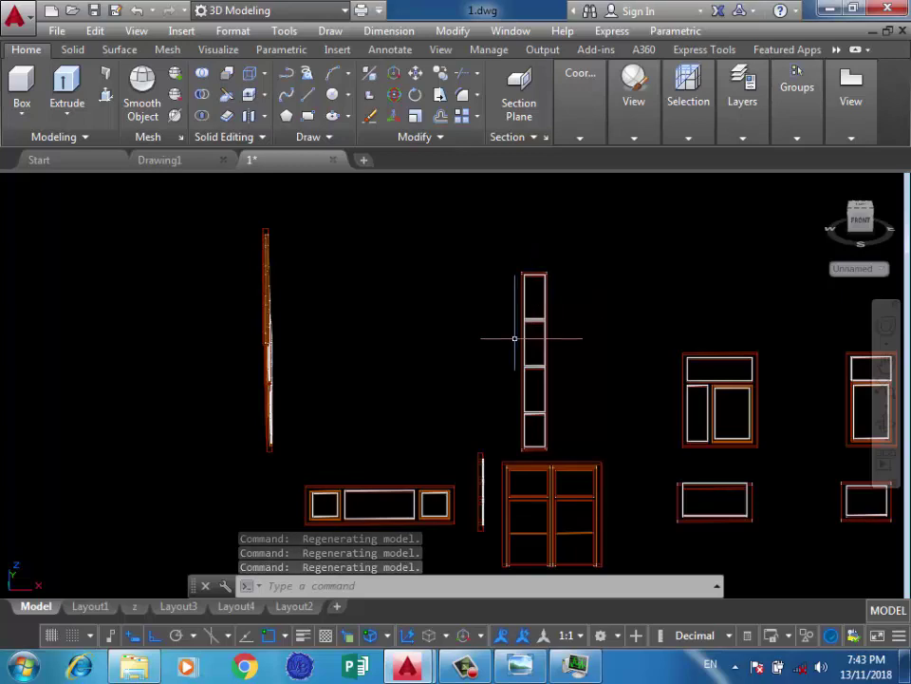
pyautogui.keyDown('shift'); pyautogui.moveTo(510, 357); pyautogui.dragTo(589, 429, button='middle'); pyautogui.keyUp('shift')
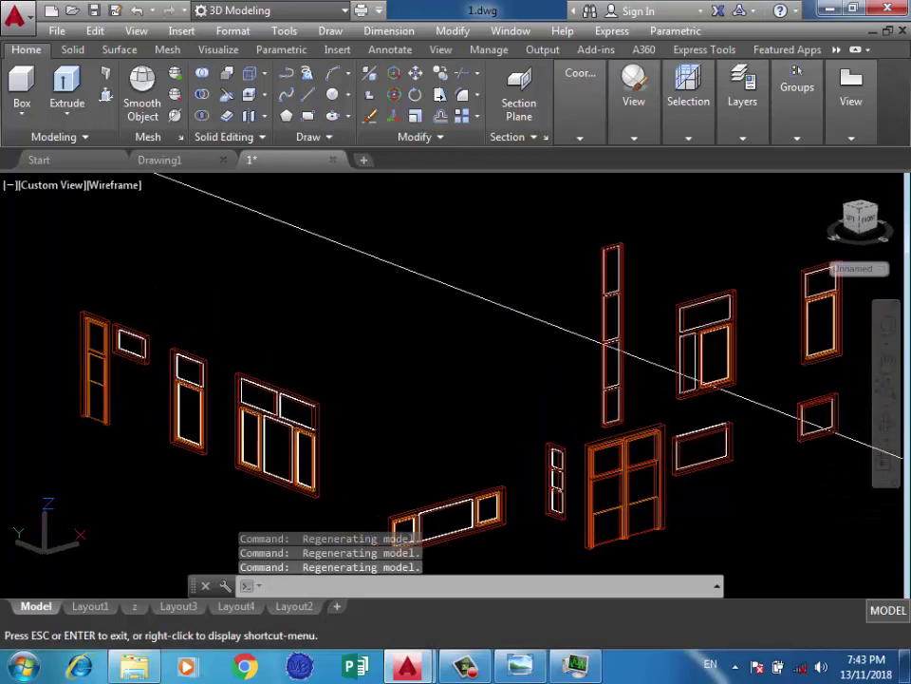
pyautogui.scroll(5, 589, 429)
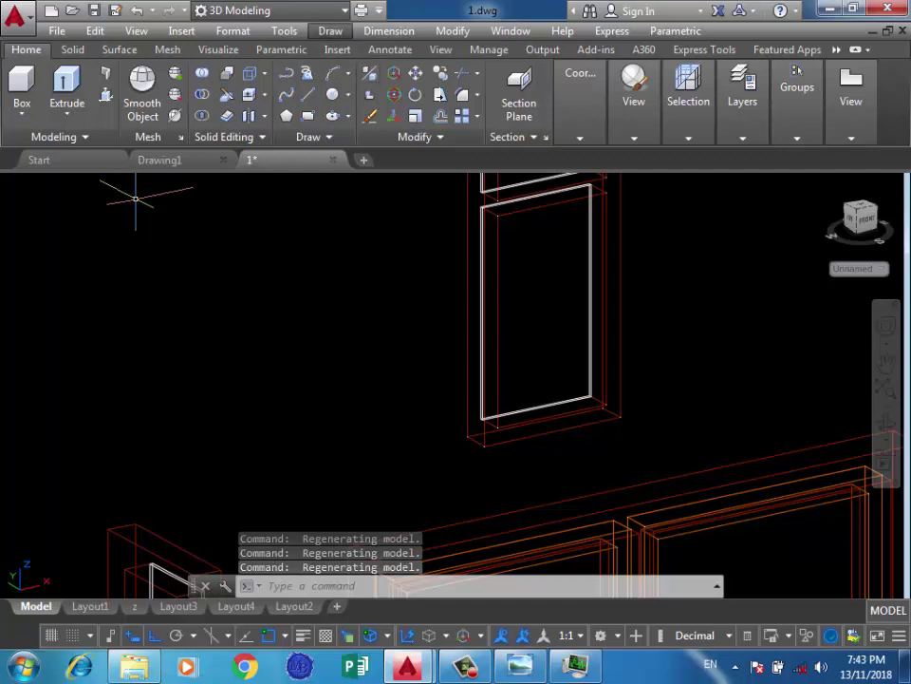
pyautogui.click(389, 31)
pyautogui.click(398, 79)
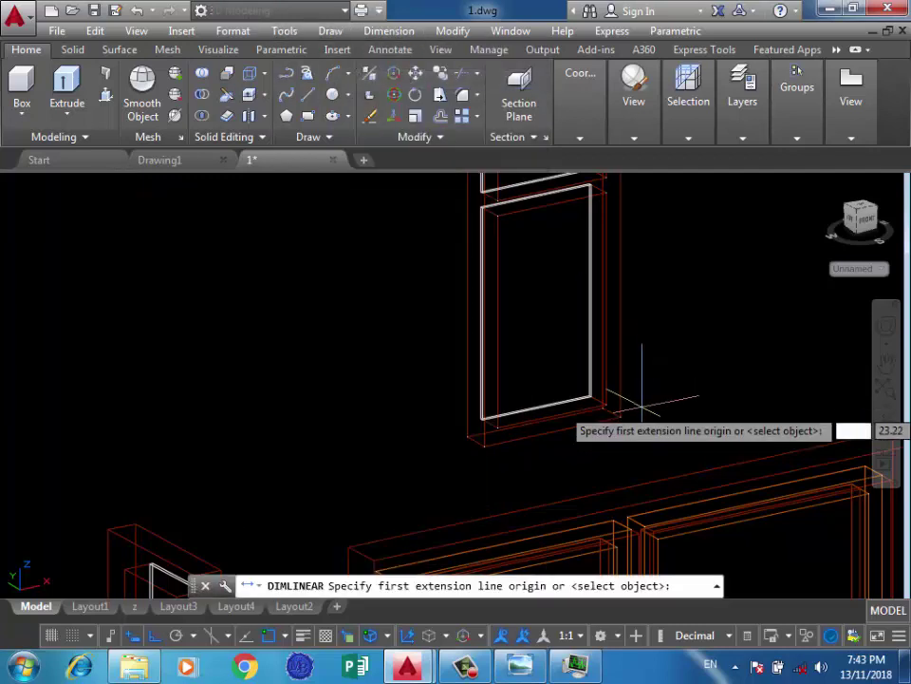
pyautogui.click(618, 418)
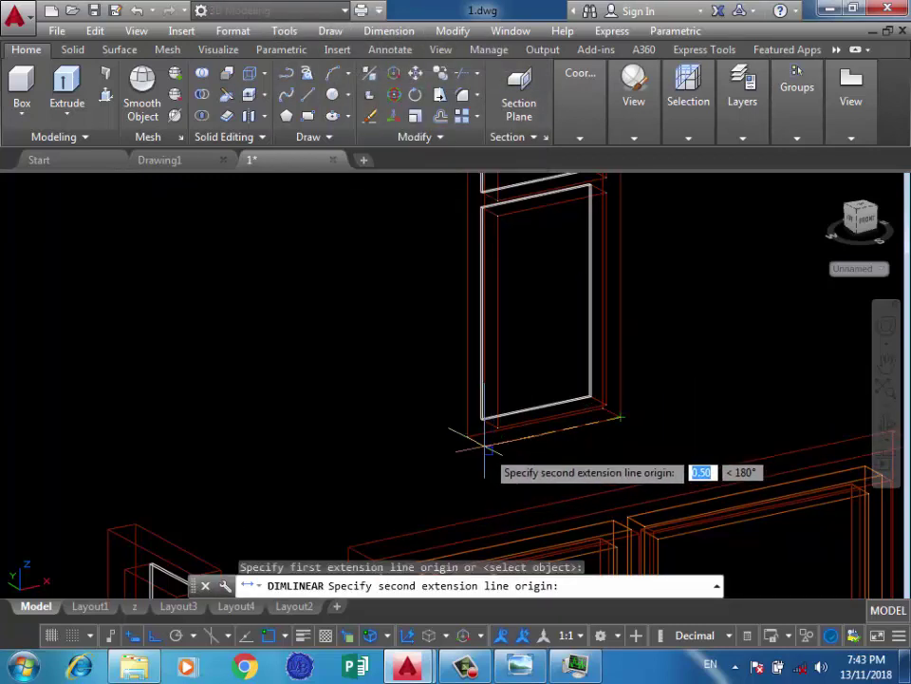
pyautogui.scroll(-4, 486, 446)
pyautogui.scroll(3, 500, 327)
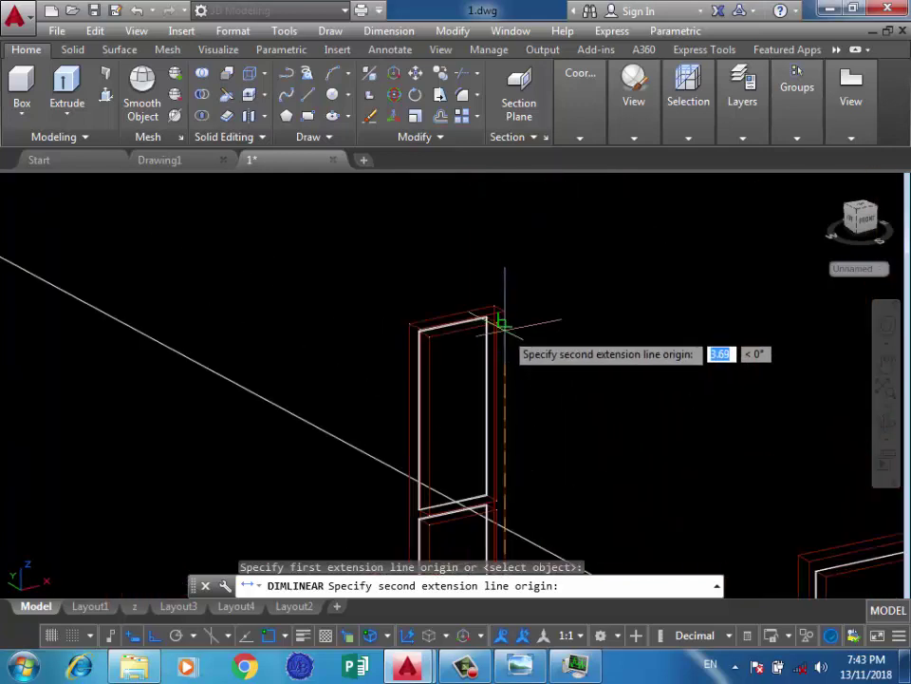
pyautogui.scroll(4, 502, 319)
pyautogui.scroll(2, 499, 285)
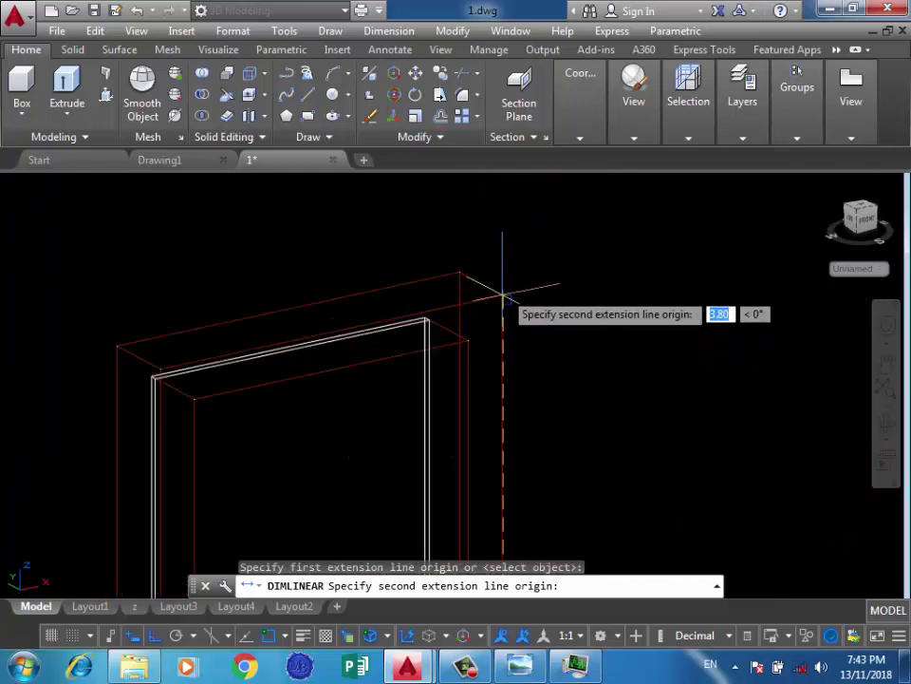
pyautogui.scroll(-4, 574, 266)
pyautogui.scroll(-3, 545, 230)
pyautogui.scroll(1, 390, 284)
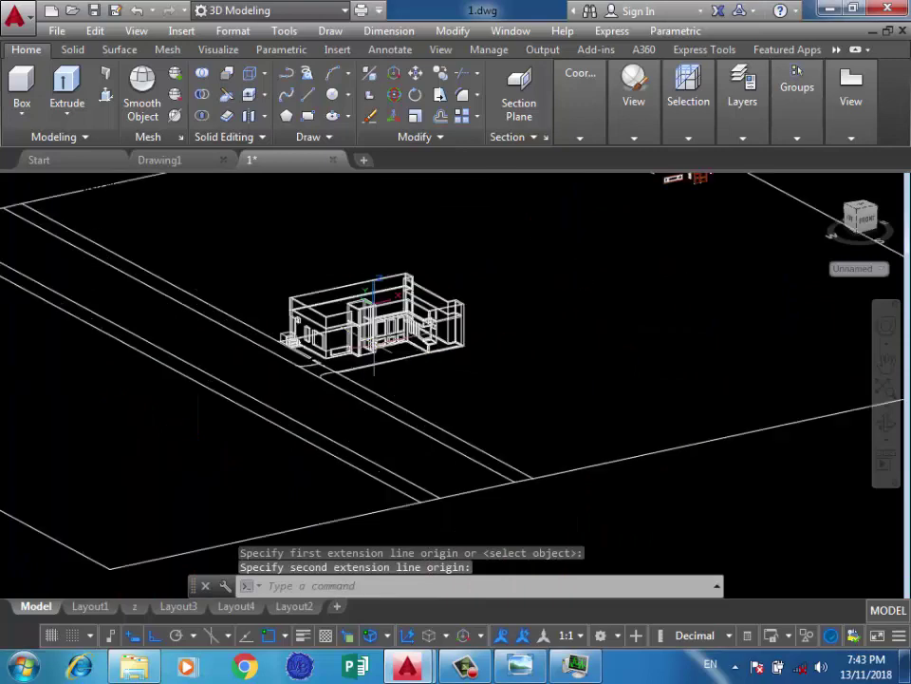
pyautogui.scroll(4, 395, 291)
pyautogui.scroll(3, 393, 289)
pyautogui.scroll(3, 332, 437)
# Cancel the dimension and start a line at the wall corner with 0.3 and 0.4 segments
pyautogui.press('Escape')
pyautogui.write('l')
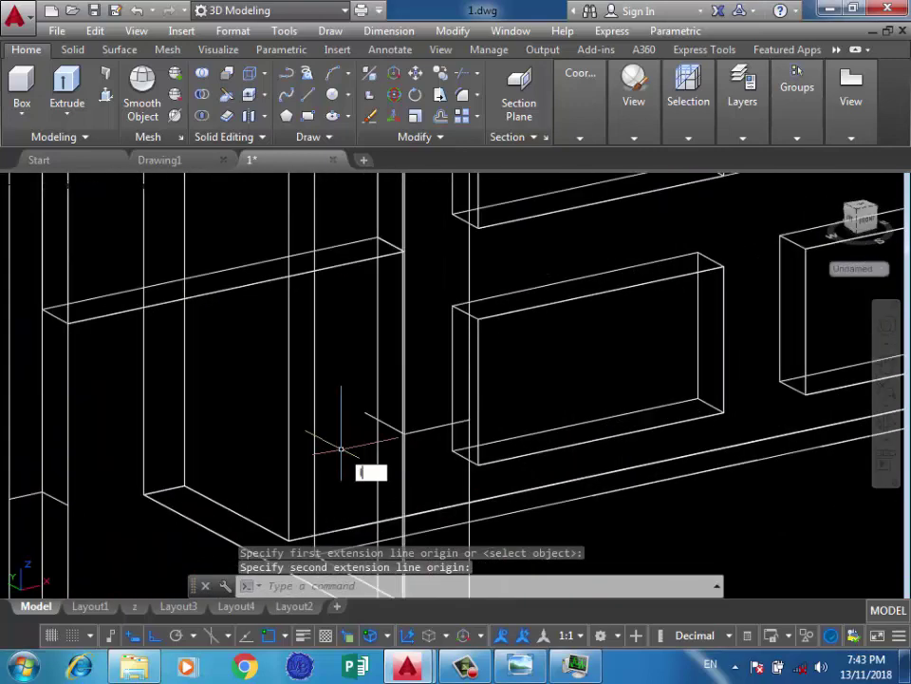
pyautogui.press('Return')
pyautogui.click(392, 298)
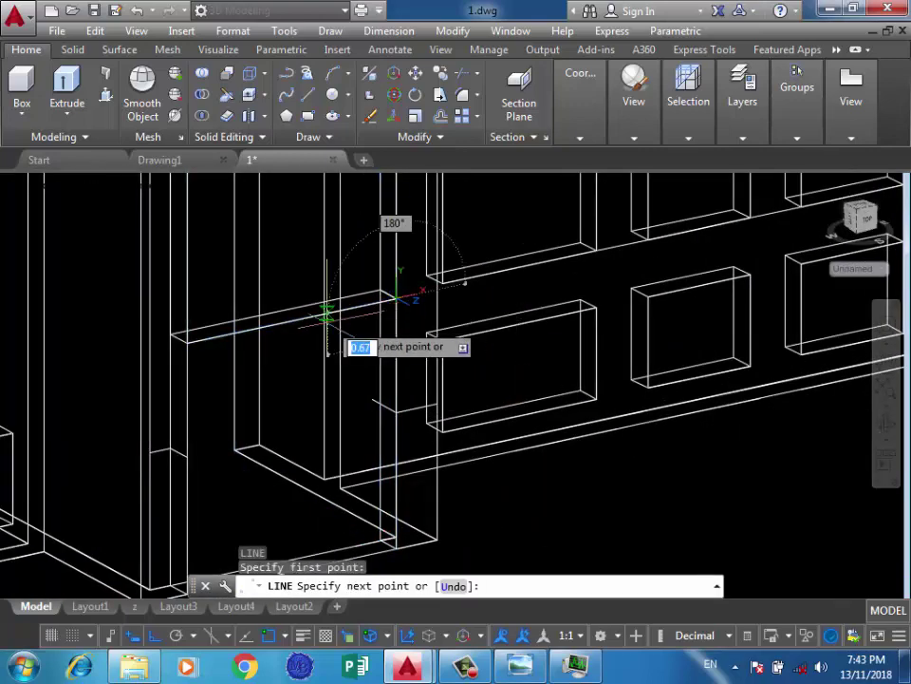
pyautogui.write('0.3')
pyautogui.press('Return')
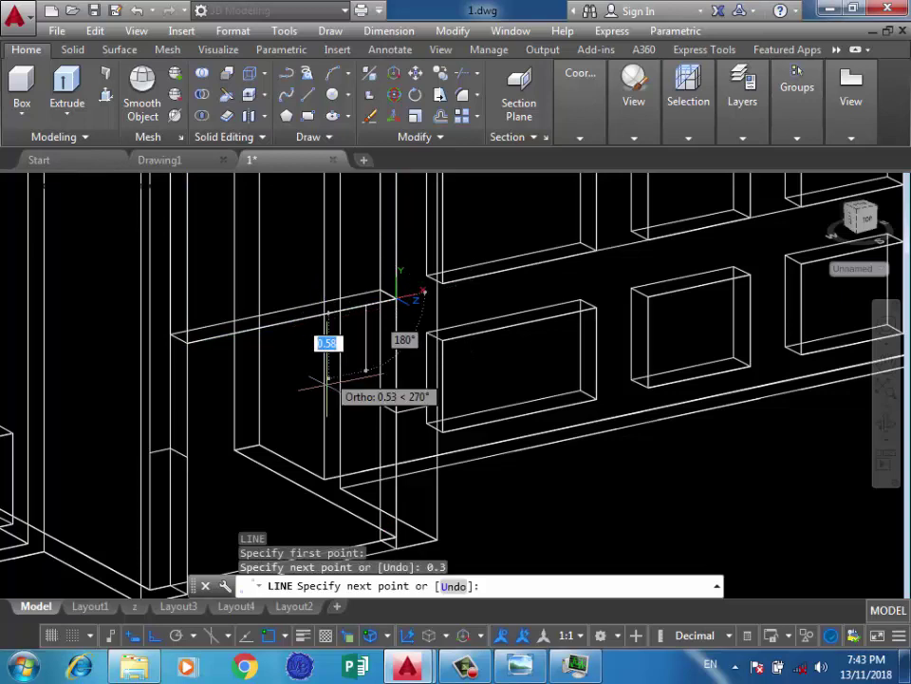
pyautogui.scroll(-2, 309, 356)
pyautogui.scroll(4, 323, 327)
pyautogui.write('0.4')
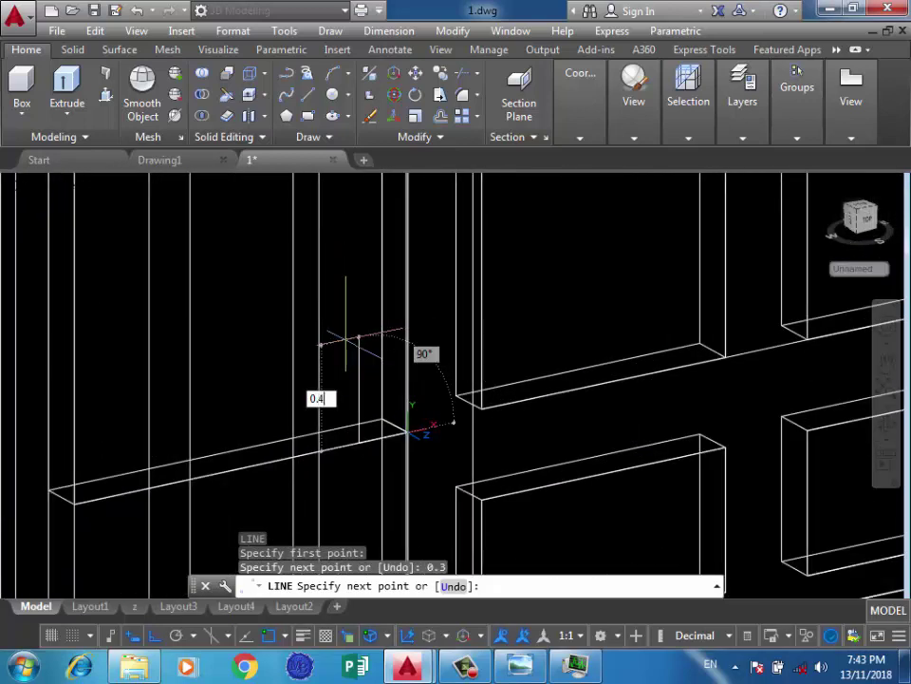
pyautogui.press('Return')
# Continue the window frame outline with 0.5, 3.8, 0.5 and 3.8 segments
pyautogui.scroll(-2, 272, 375)
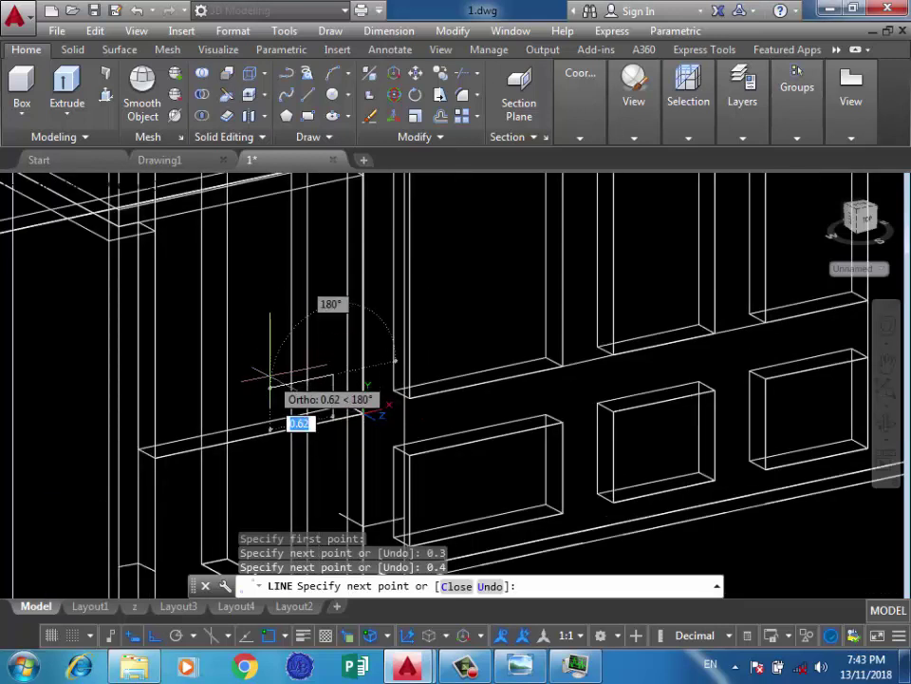
pyautogui.press('Return')
pyautogui.write('3.8')
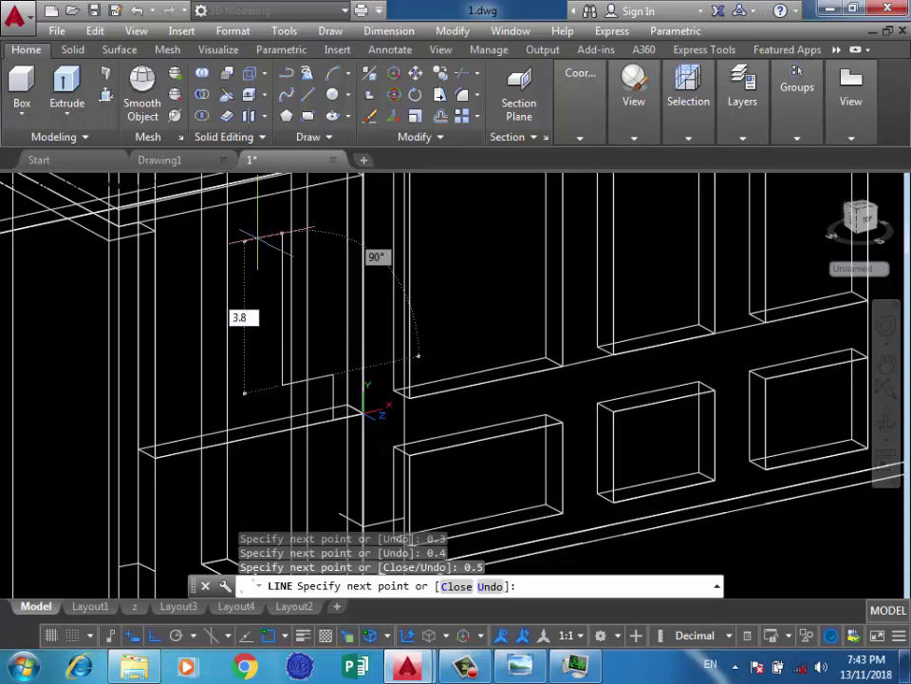
pyautogui.press('Return')
pyautogui.scroll(-2, 213, 285)
pyautogui.scroll(2, 257, 223)
pyautogui.scroll(1, 265, 203)
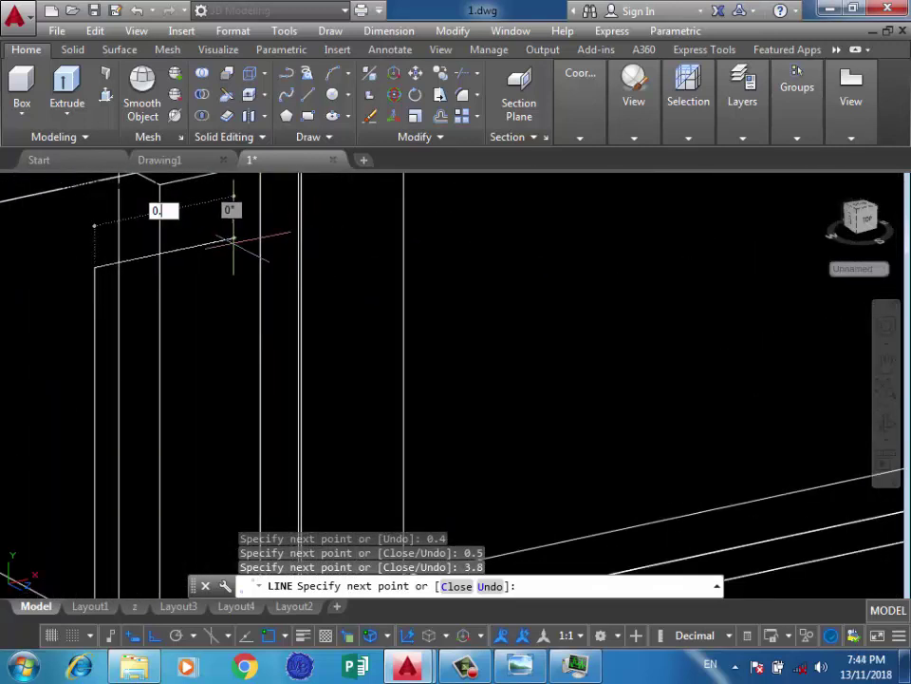
pyautogui.write('0.5')
pyautogui.press('Return')
pyautogui.write('3.8')
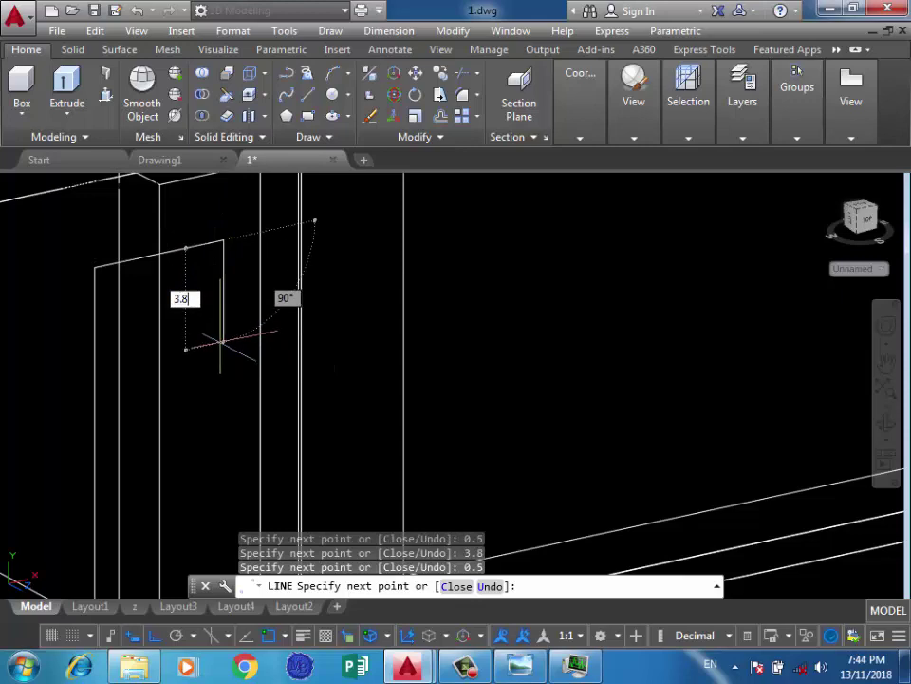
pyautogui.press('Return')
pyautogui.scroll(-2, 238, 408)
pyautogui.scroll(-1, 284, 361)
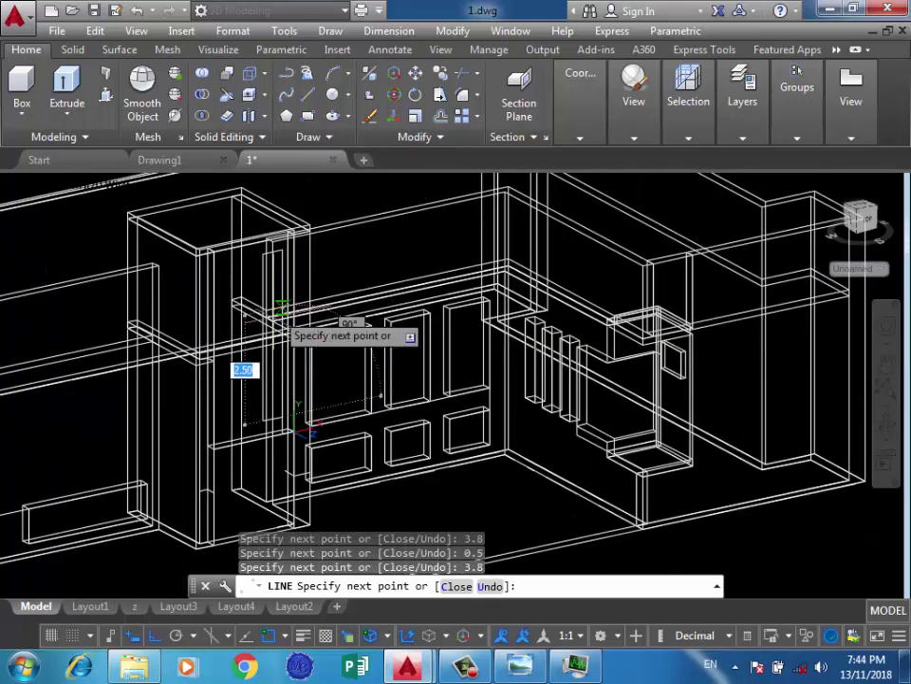
pyautogui.scroll(2, 224, 435)
pyautogui.scroll(2, 224, 393)
# From the next corner, draw 0.4, 3.8, 0.5 and 3.8 frame edges, then end the line
pyautogui.click(384, 325)
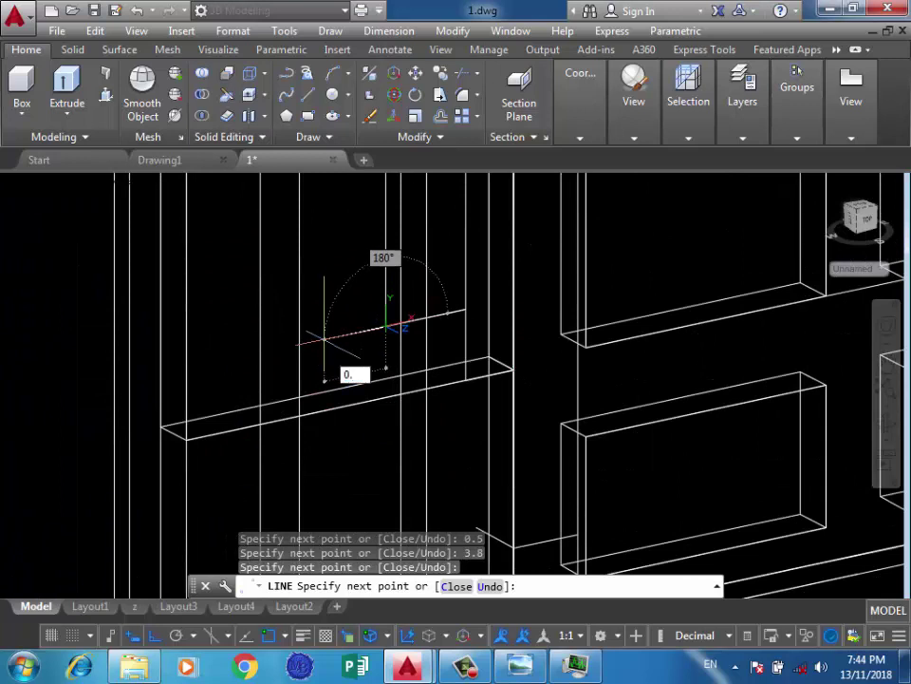
pyautogui.write('0.4')
pyautogui.press('Return')
pyautogui.write('3.8')
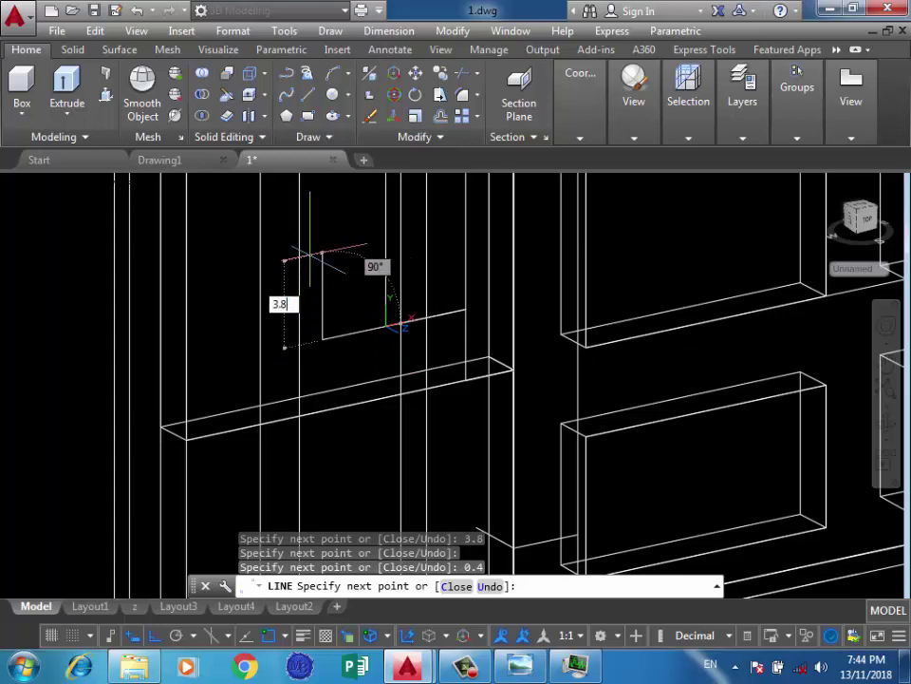
pyautogui.press('Return')
pyautogui.scroll(-2, 385, 427)
pyautogui.scroll(1, 342, 314)
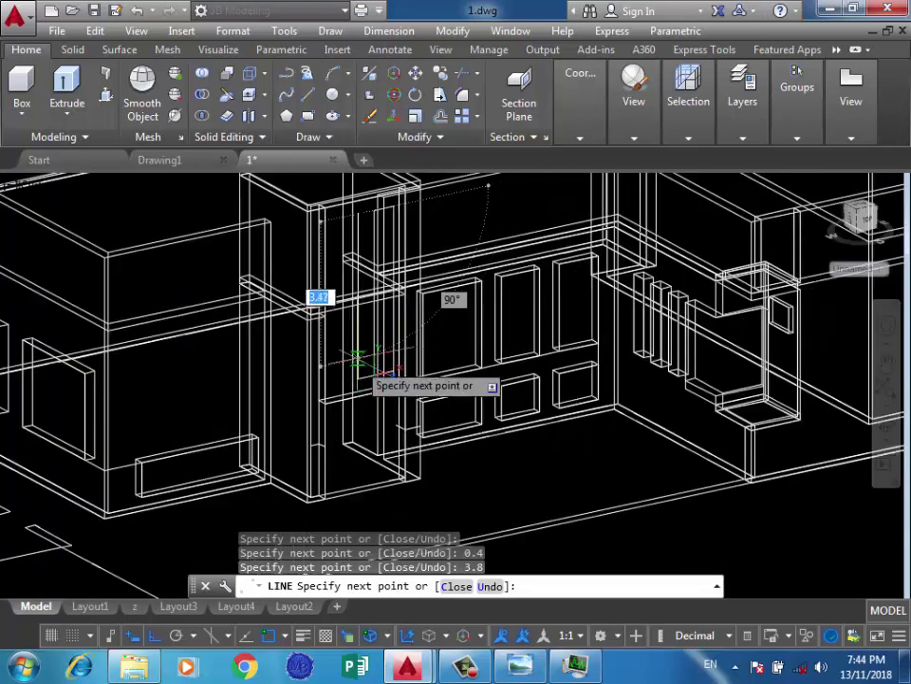
pyautogui.scroll(1, 365, 375)
pyautogui.scroll(2, 342, 204)
pyautogui.write('0.5')
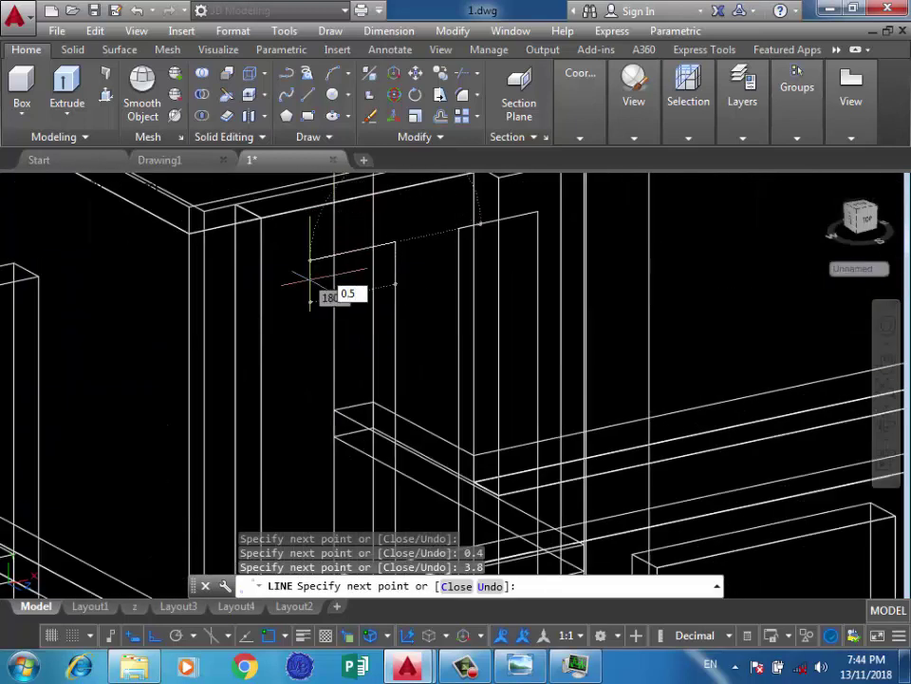
pyautogui.press('Return')
pyautogui.scroll(-1, 313, 313)
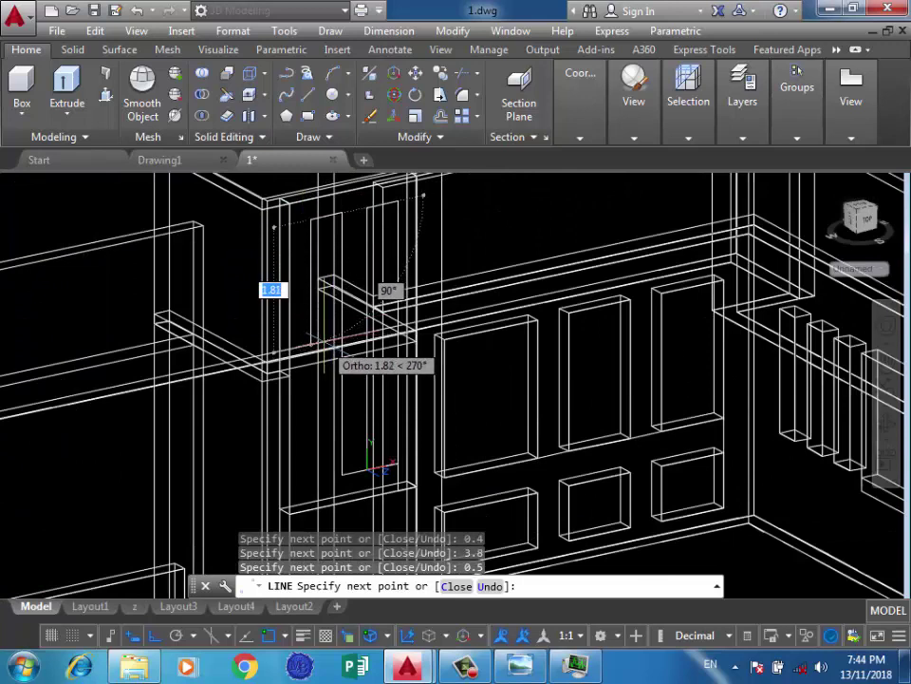
pyautogui.press('Return')
pyautogui.scroll(2, 323, 442)
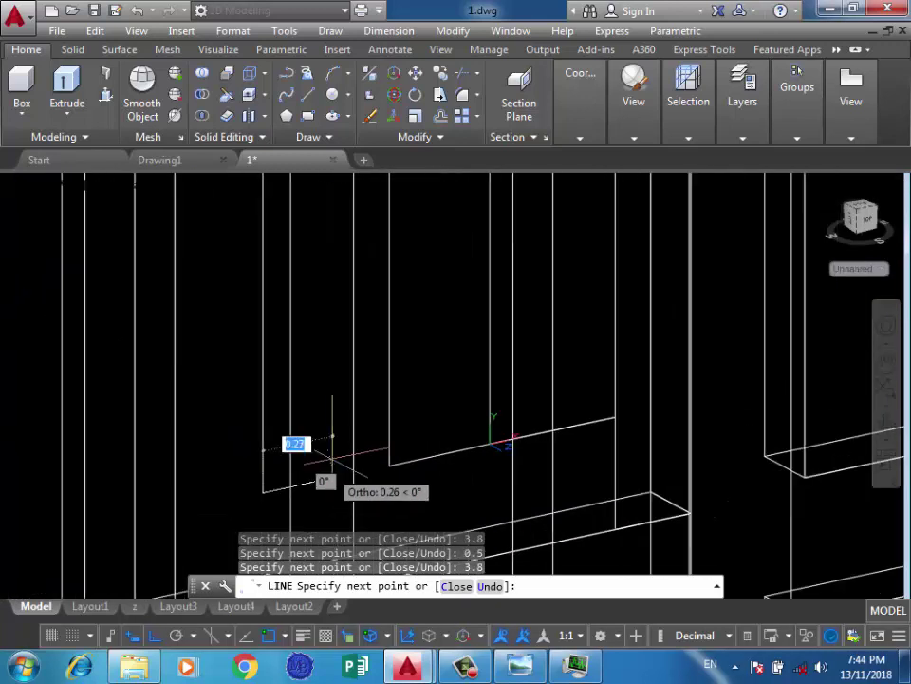
pyautogui.press('Return')
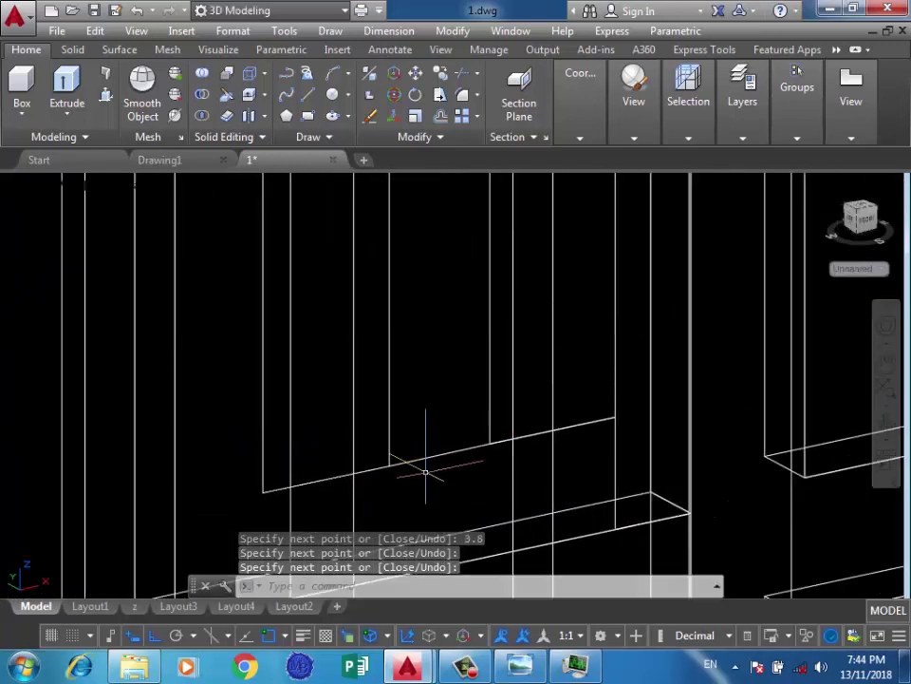
# Window-select the stray line and erase it
pyautogui.click(416, 471)
pyautogui.click(426, 460)
pyautogui.press('Delete')
pyautogui.scroll(-2, 424, 451)
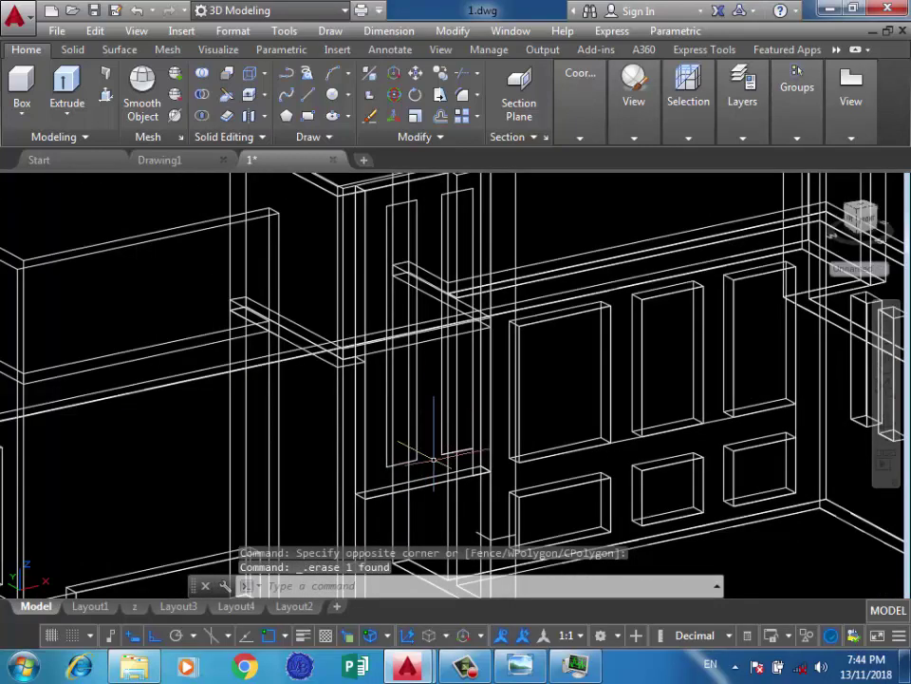
# Press-pull the window frame panel into a solid with a set extrusion height
pyautogui.click(106, 95)
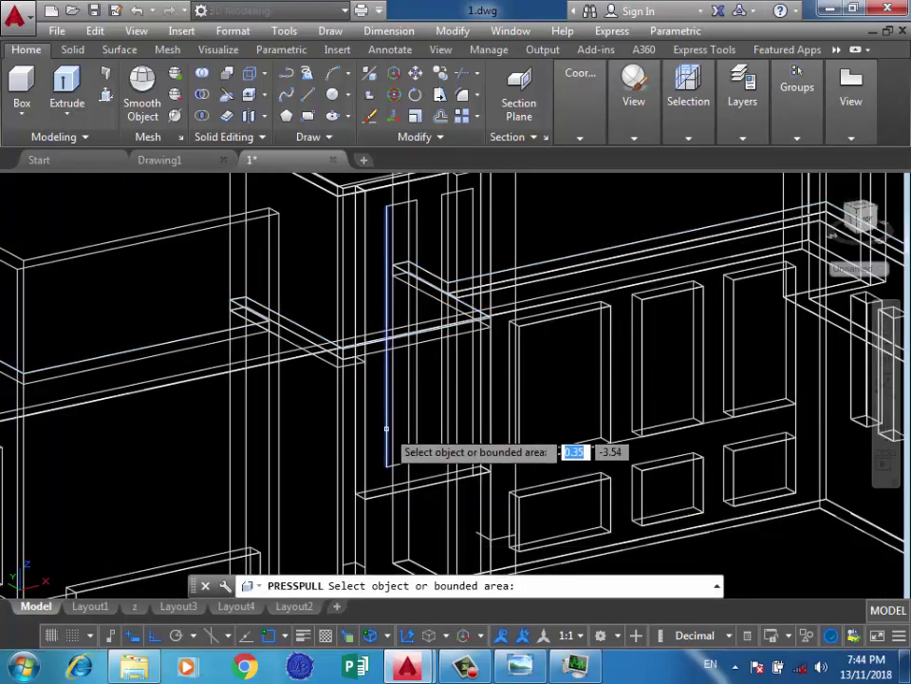
pyautogui.scroll(-1, 432, 461)
pyautogui.scroll(3, 465, 441)
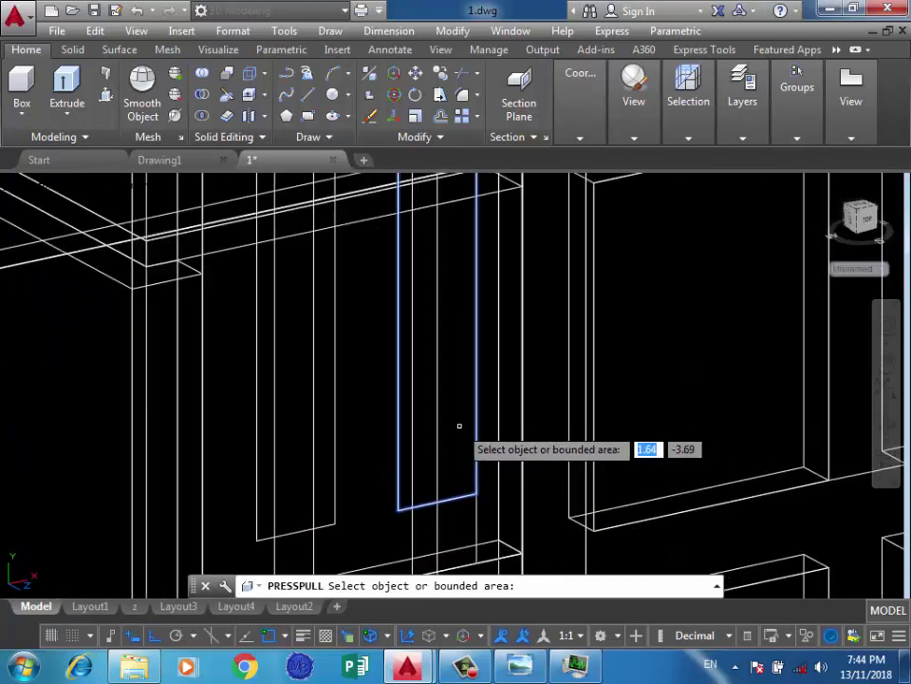
pyautogui.click(458, 429)
pyautogui.scroll(-6, 457, 429)
pyautogui.scroll(4, 455, 394)
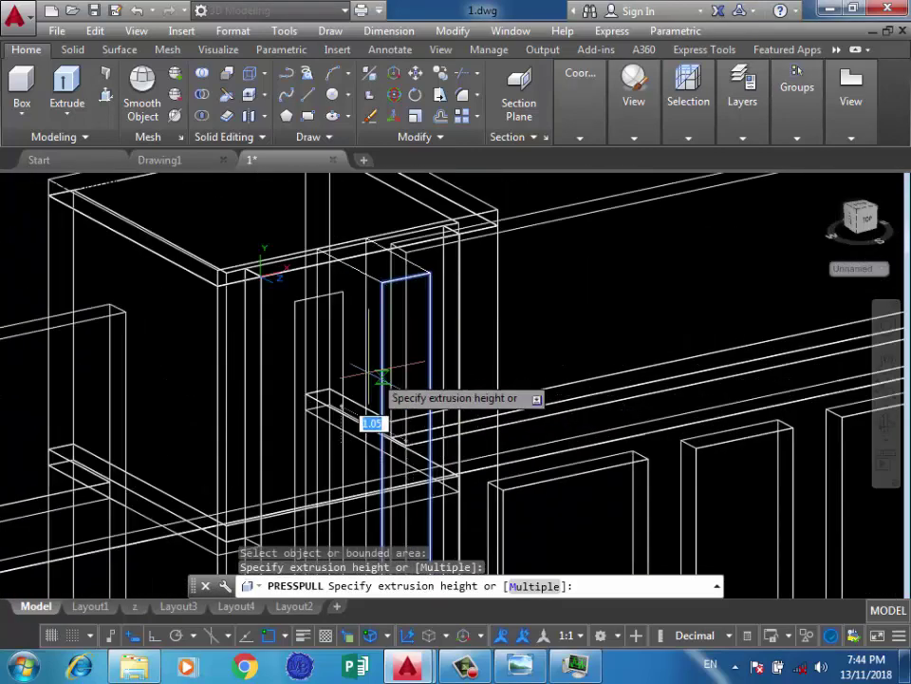
pyautogui.keyDown('shift'); pyautogui.moveTo(305, 350); pyautogui.dragTo(486, 410, button='middle'); pyautogui.keyUp('shift')
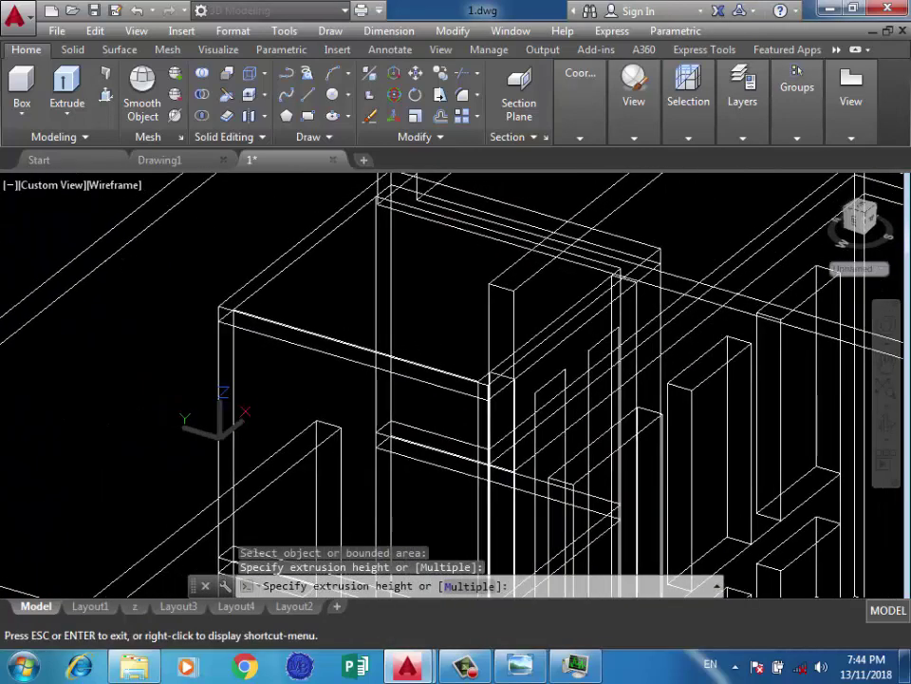
pyautogui.scroll(2, 486, 408)
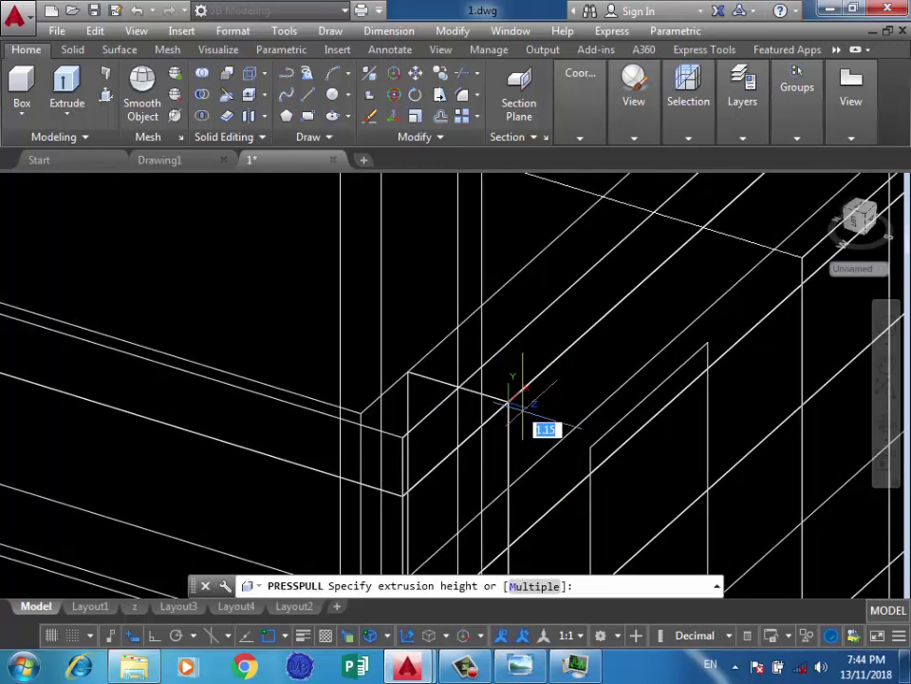
pyautogui.click(433, 368)
pyautogui.scroll(-5, 418, 380)
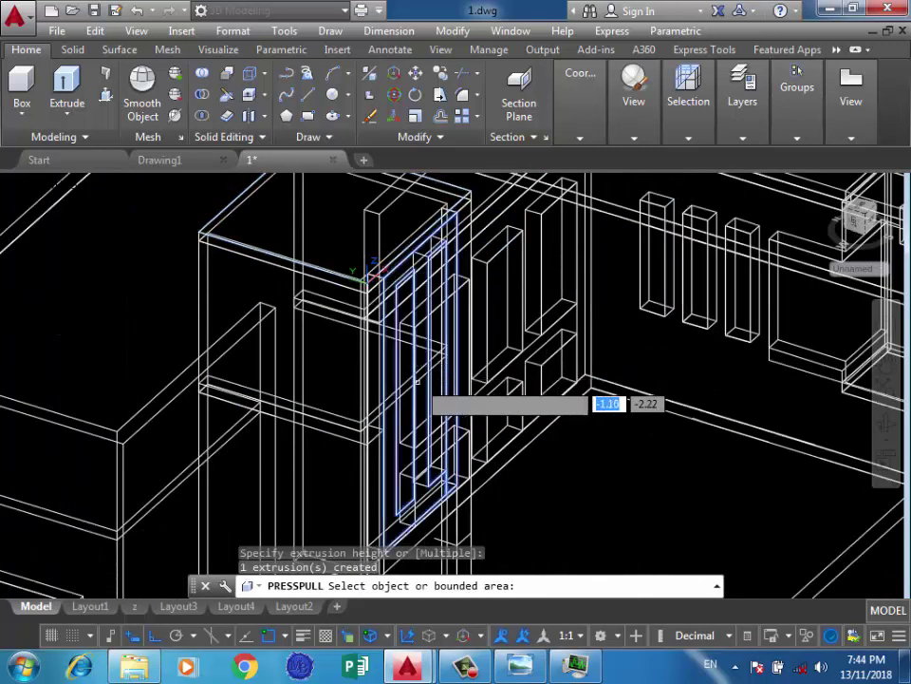
pyautogui.scroll(3, 418, 465)
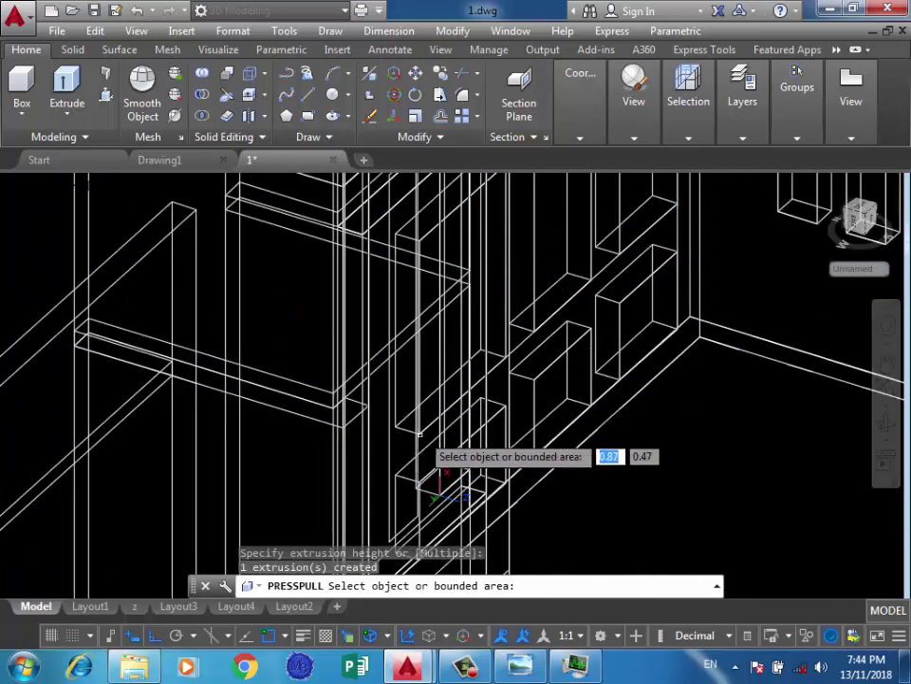
pyautogui.scroll(-4, 418, 434)
# Press-pull the door panel on the other wall to a set depth
pyautogui.keyDown('shift'); pyautogui.moveTo(419, 433); pyautogui.dragTo(295, 325, button='middle'); pyautogui.keyUp('shift')
pyautogui.scroll(3, 296, 326)
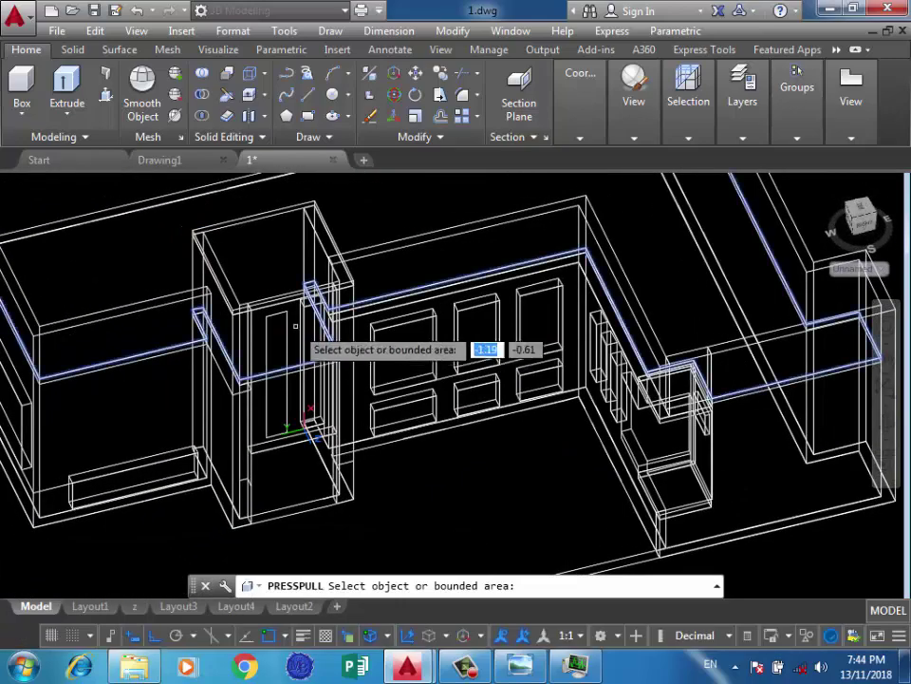
pyautogui.click(276, 337)
pyautogui.scroll(3, 243, 311)
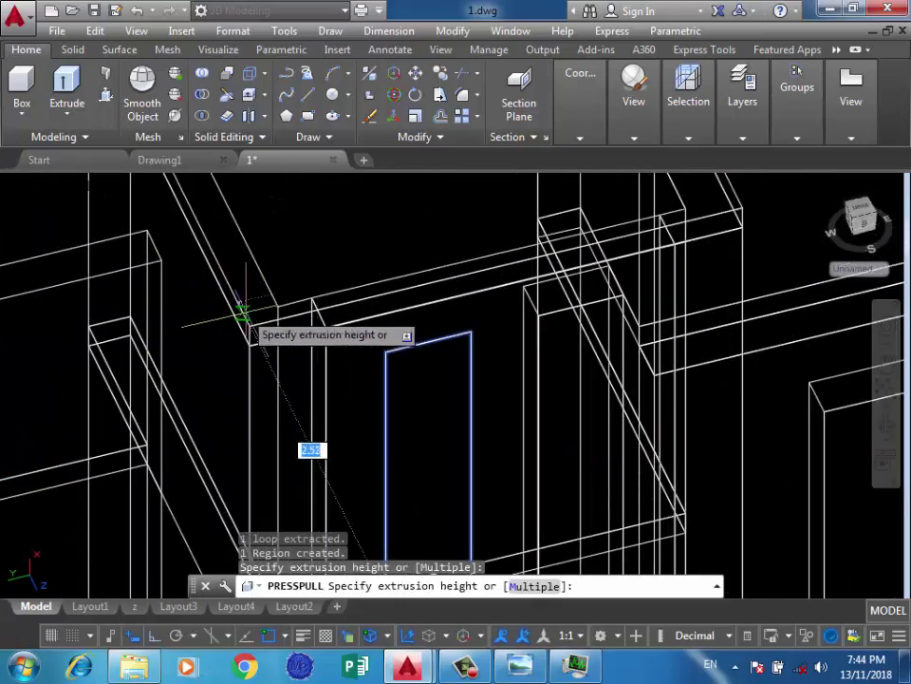
pyautogui.click(275, 304)
pyautogui.scroll(-3, 319, 271)
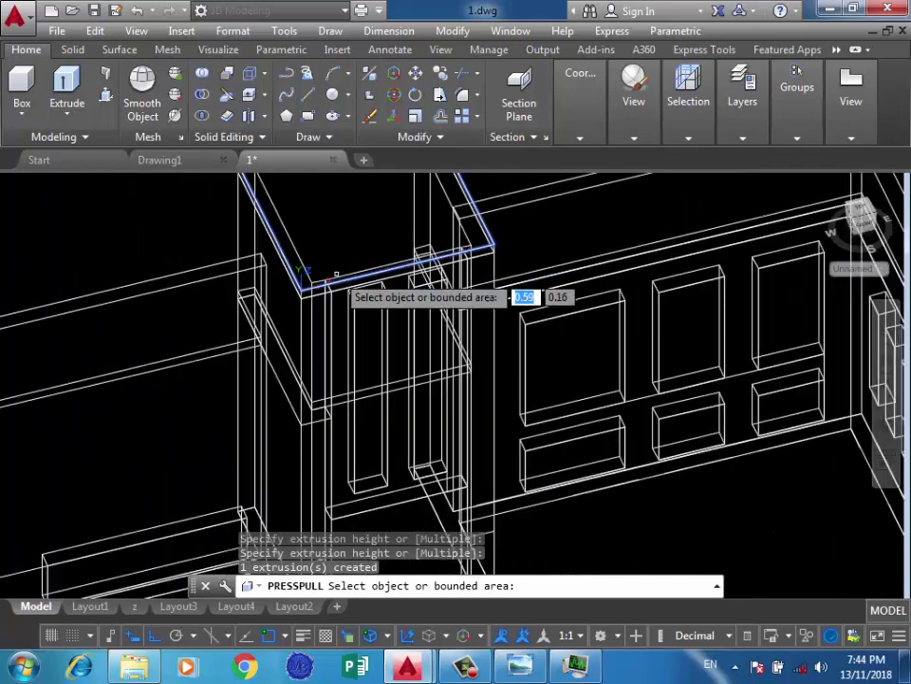
# End press-pull and orbit to view the house from the left
pyautogui.press('Escape')
pyautogui.scroll(-3, 334, 275)
pyautogui.scroll(-3, 464, 247)
pyautogui.scroll(5, 465, 385)
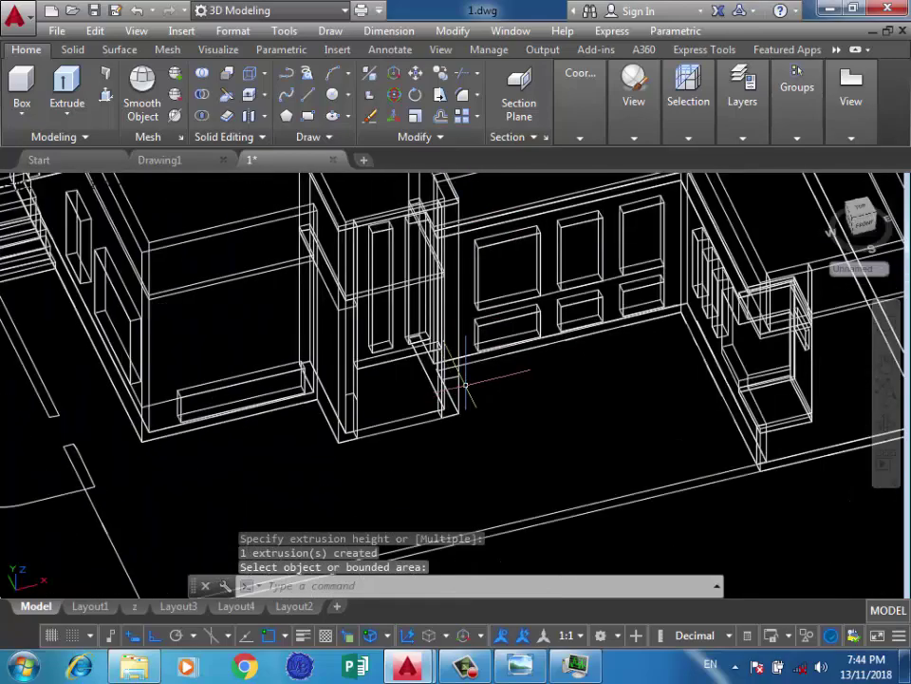
pyautogui.keyDown('shift'); pyautogui.moveTo(455, 379); pyautogui.dragTo(408, 380, button='middle'); pyautogui.keyUp('shift')
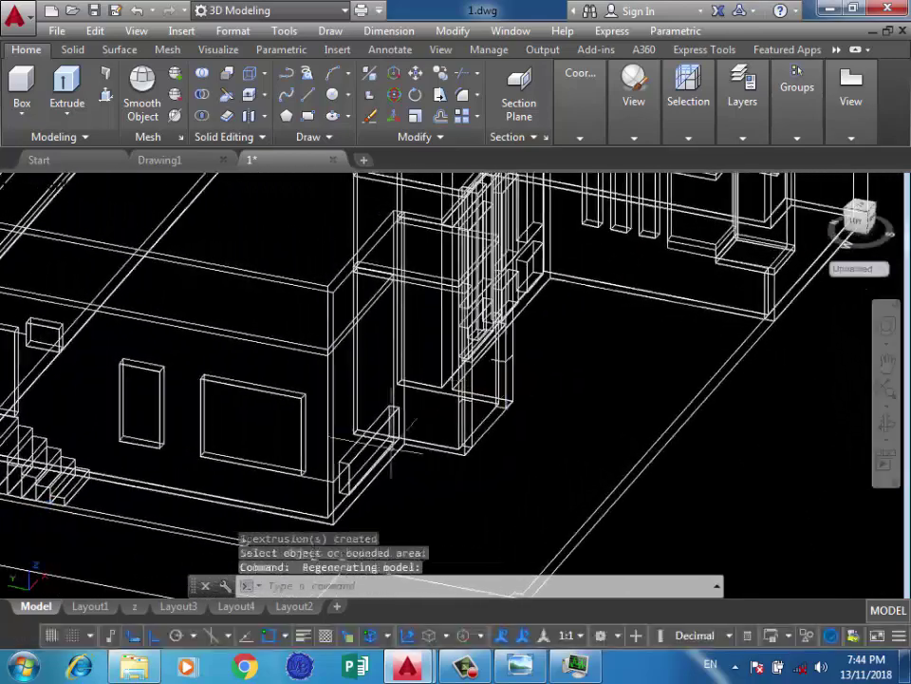
pyautogui.scroll(-5, 432, 314)
pyautogui.scroll(3, 432, 309)
pyautogui.scroll(3, 420, 451)
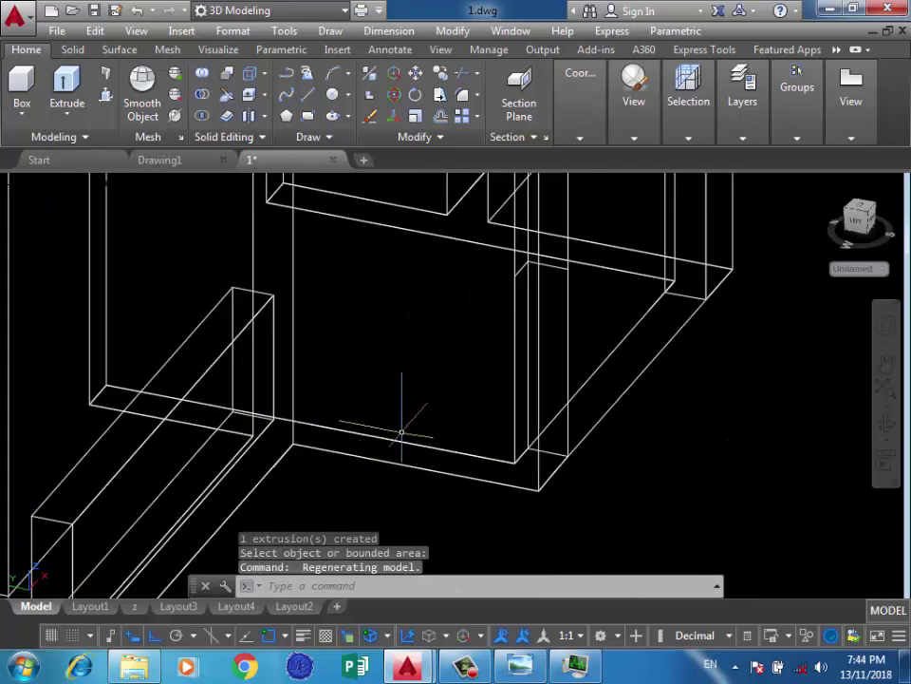
pyautogui.scroll(-5, 401, 433)
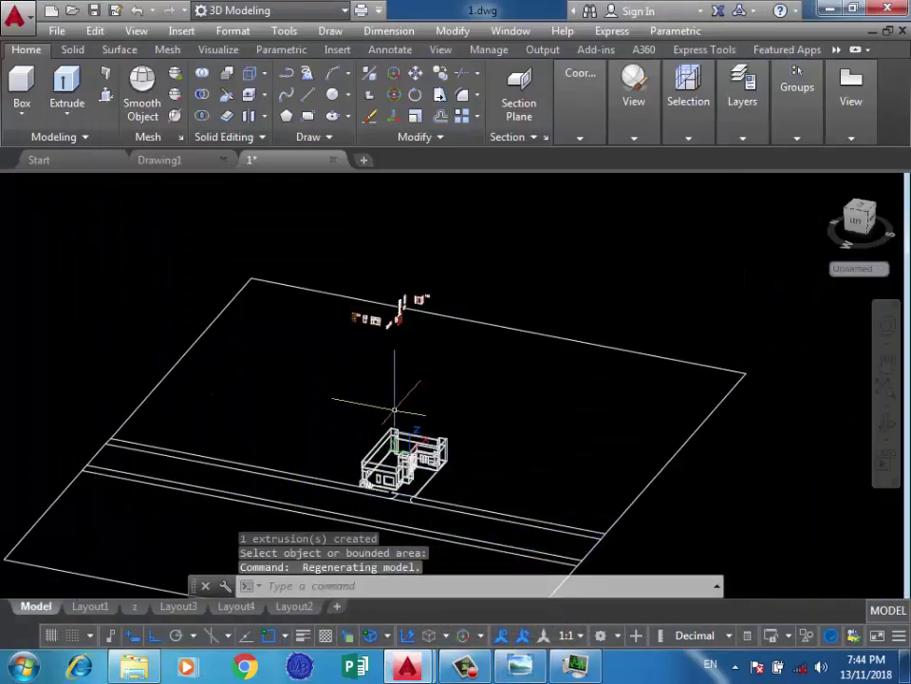
pyautogui.scroll(5, 391, 318)
pyautogui.scroll(-2, 438, 255)
pyautogui.scroll(-1, 437, 290)
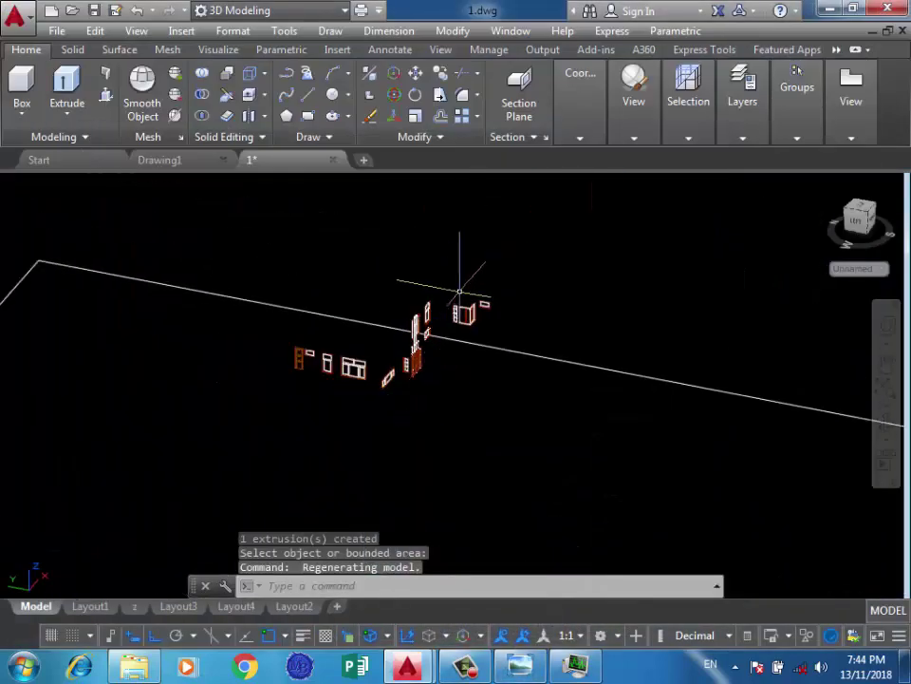
pyautogui.scroll(3, 380, 380)
pyautogui.scroll(3, 357, 413)
pyautogui.scroll(-3, 436, 301)
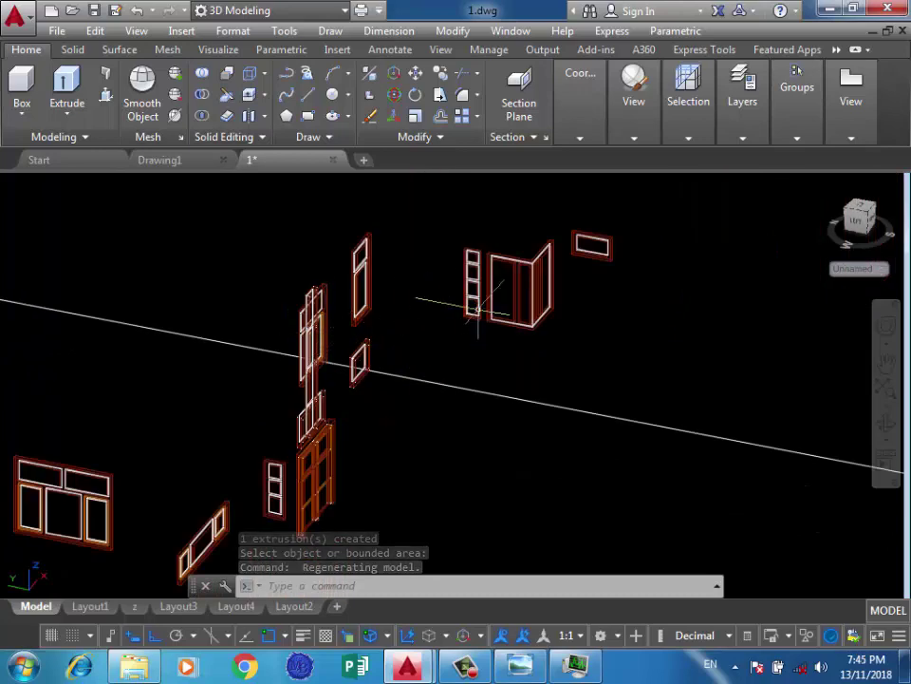
pyautogui.scroll(4, 477, 244)
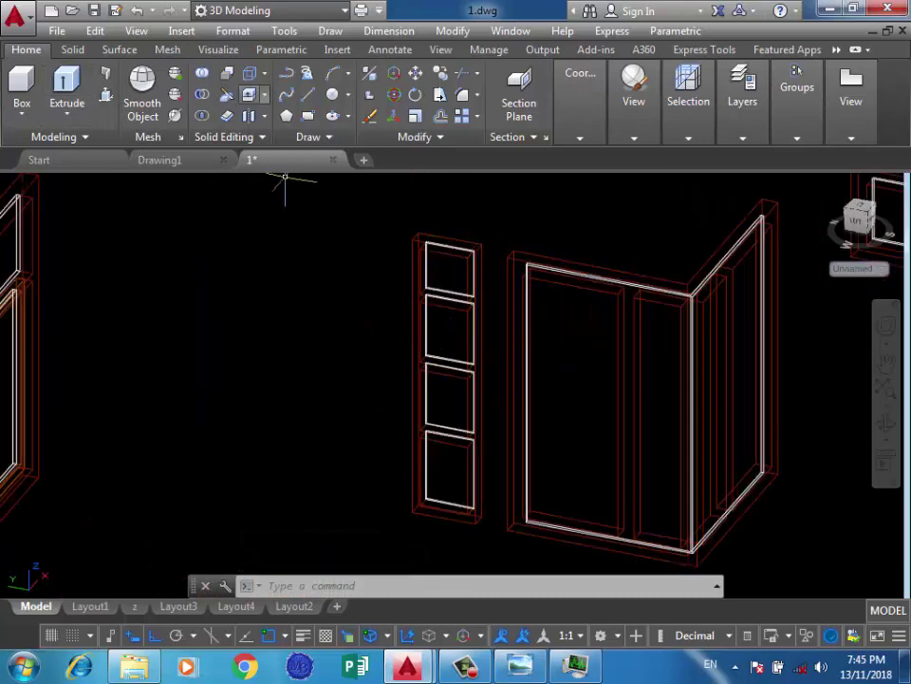
pyautogui.click(308, 94)
pyautogui.scroll(4, 479, 541)
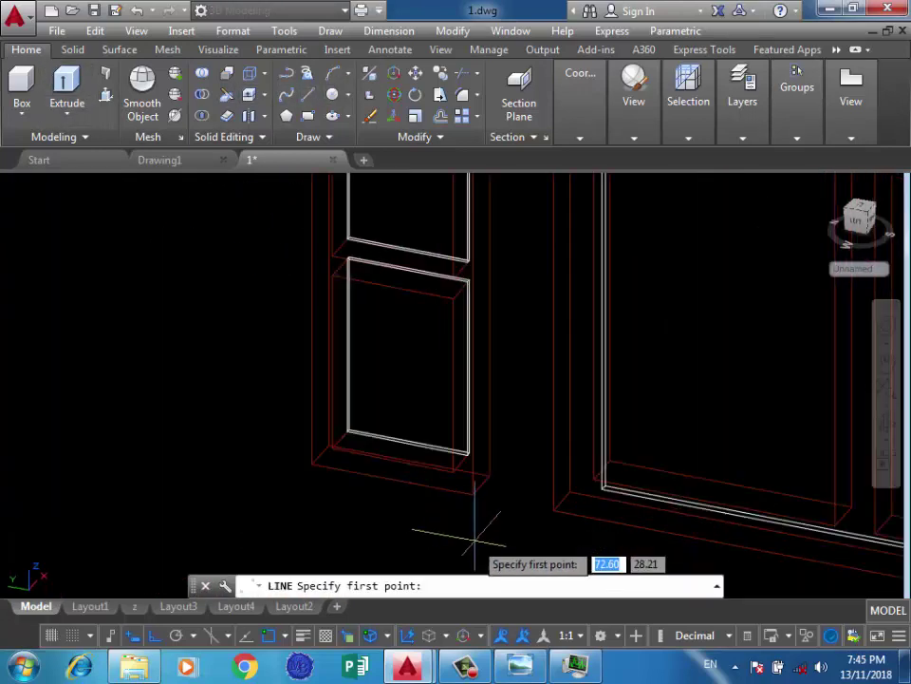
pyautogui.click(472, 495)
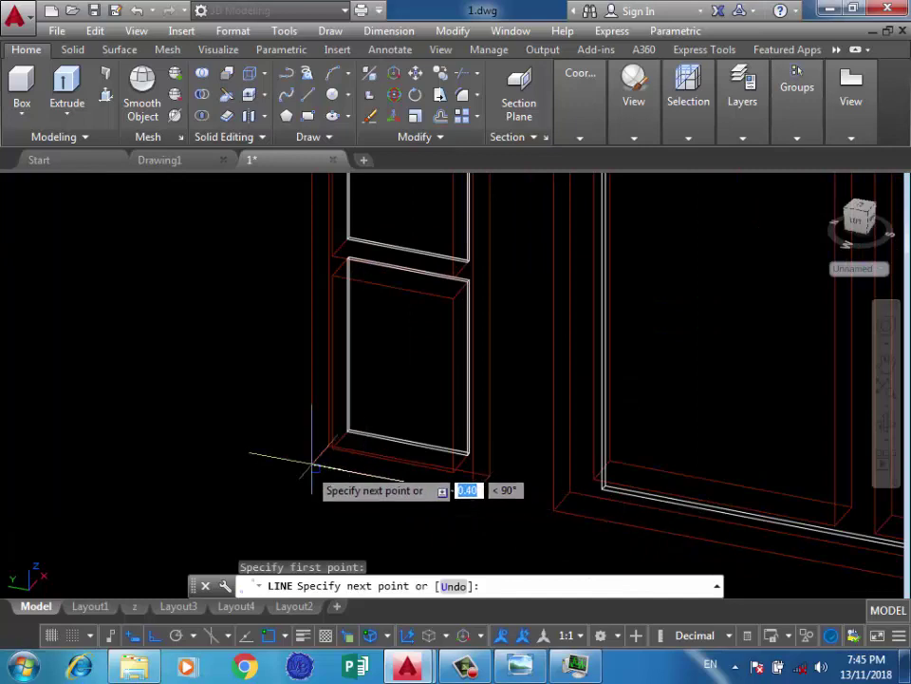
pyautogui.scroll(-5, 389, 466)
pyautogui.scroll(4, 396, 441)
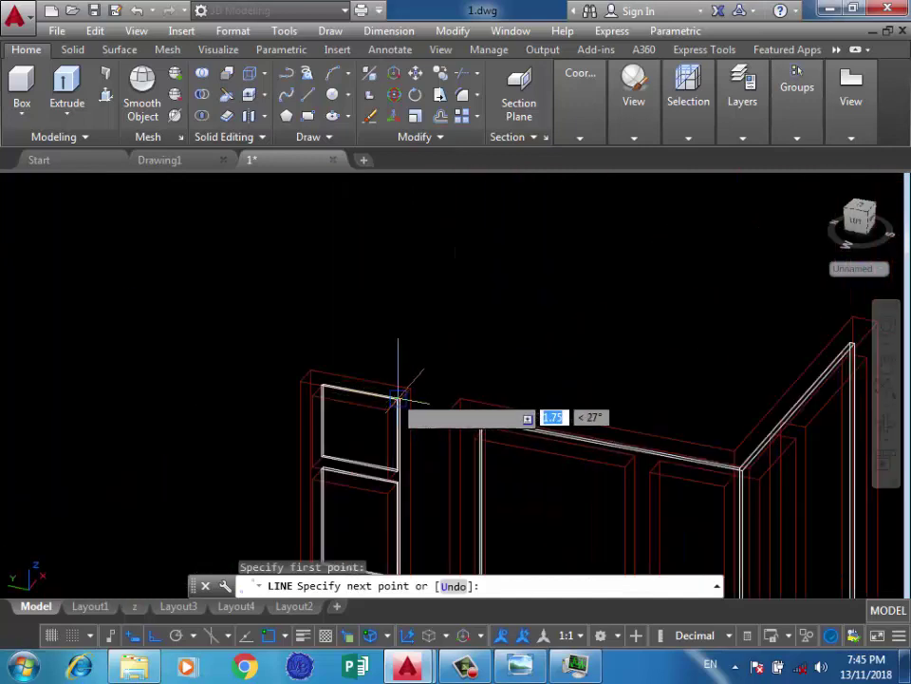
pyautogui.scroll(3, 394, 389)
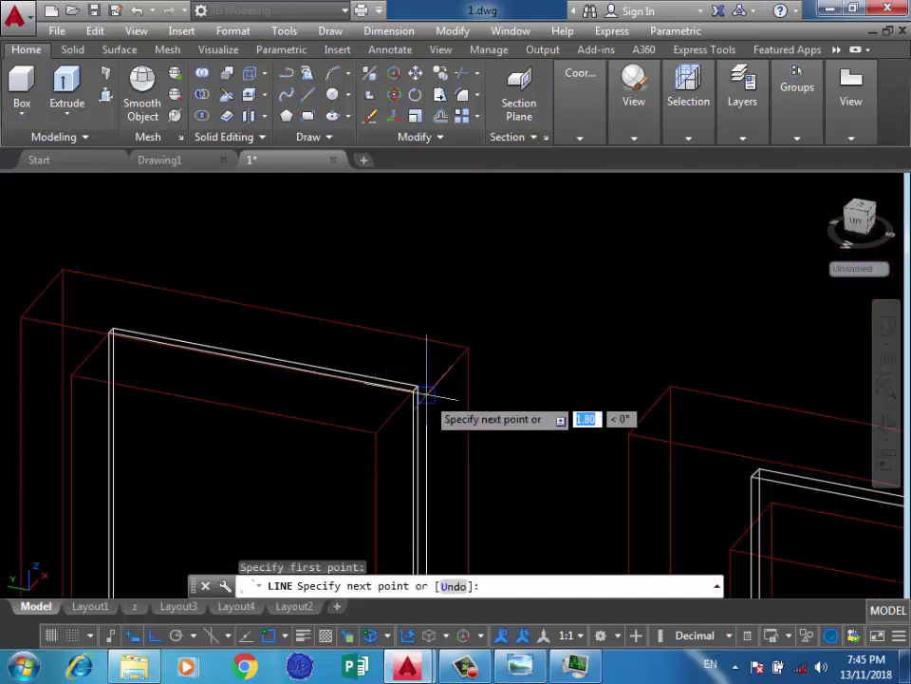
pyautogui.press('Escape')
pyautogui.scroll(-5, 498, 199)
pyautogui.scroll(-2, 382, 378)
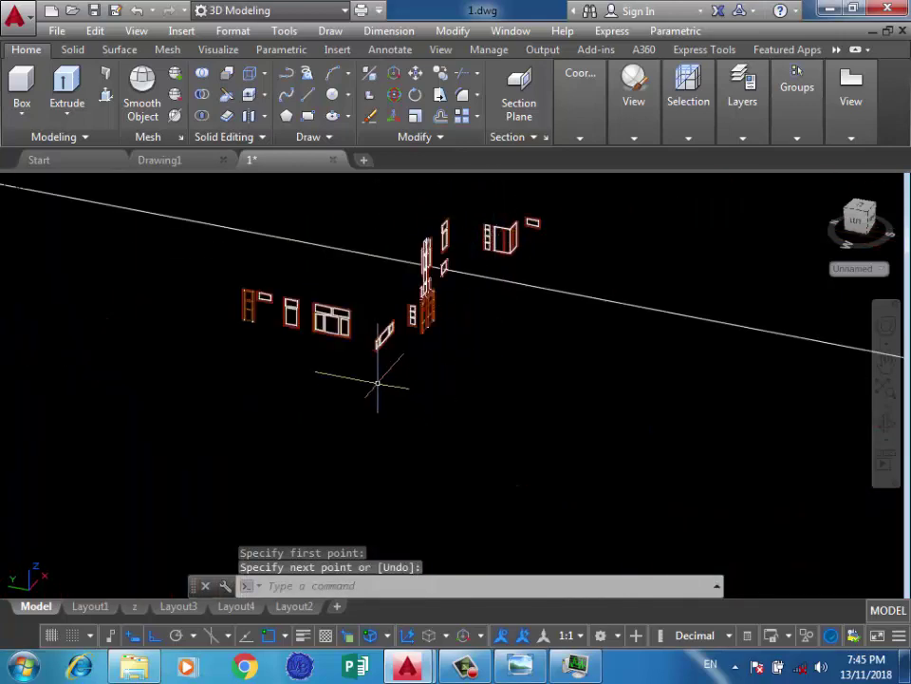
pyautogui.scroll(-3, 514, 298)
pyautogui.scroll(2, 502, 416)
pyautogui.scroll(2, 510, 356)
pyautogui.scroll(2, 580, 376)
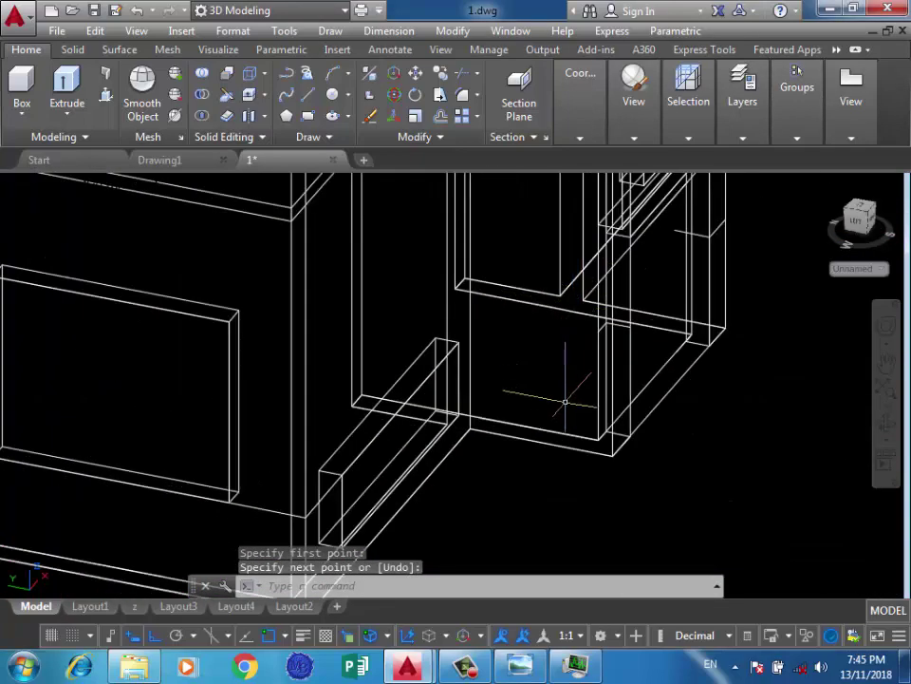
pyautogui.scroll(2, 574, 404)
pyautogui.write('l')
pyautogui.press('Return')
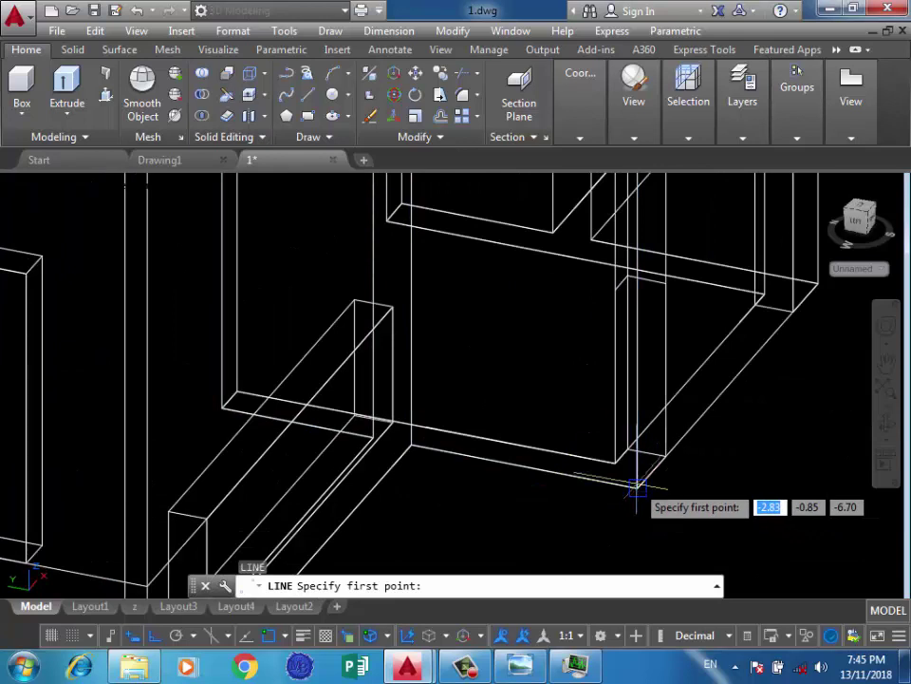
pyautogui.click(637, 486)
pyautogui.write('0.')
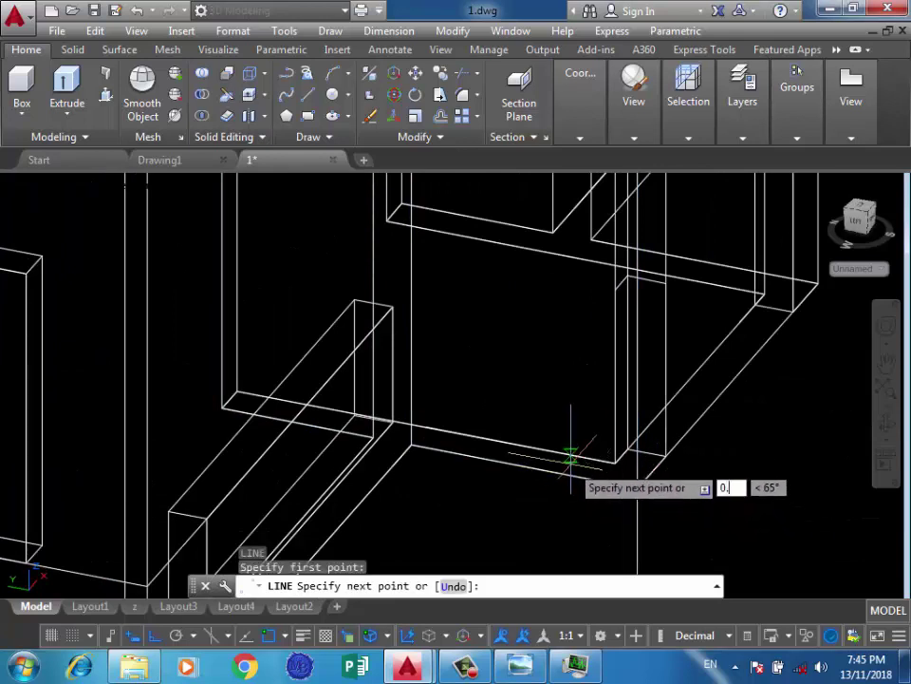
pyautogui.press('Escape')
pyautogui.scroll(2, 522, 430)
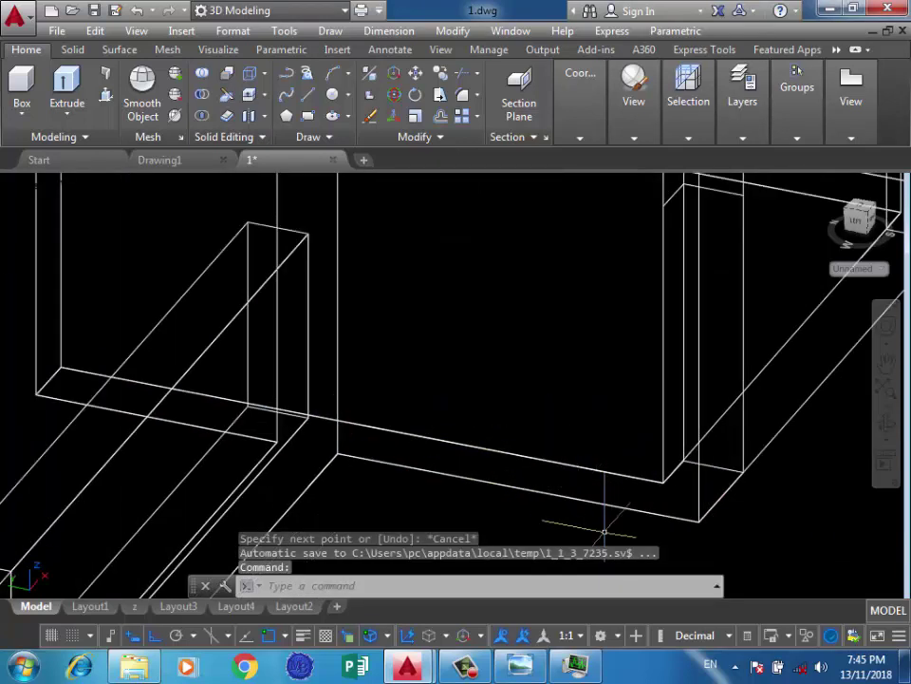
pyautogui.press('Return')
pyautogui.click(594, 501)
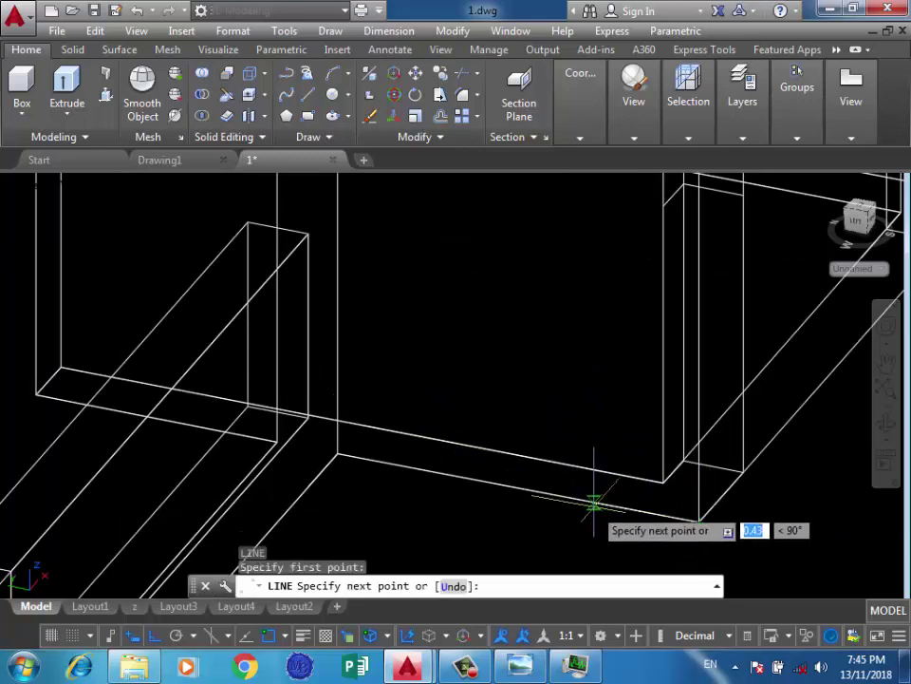
pyautogui.scroll(-2, 574, 435)
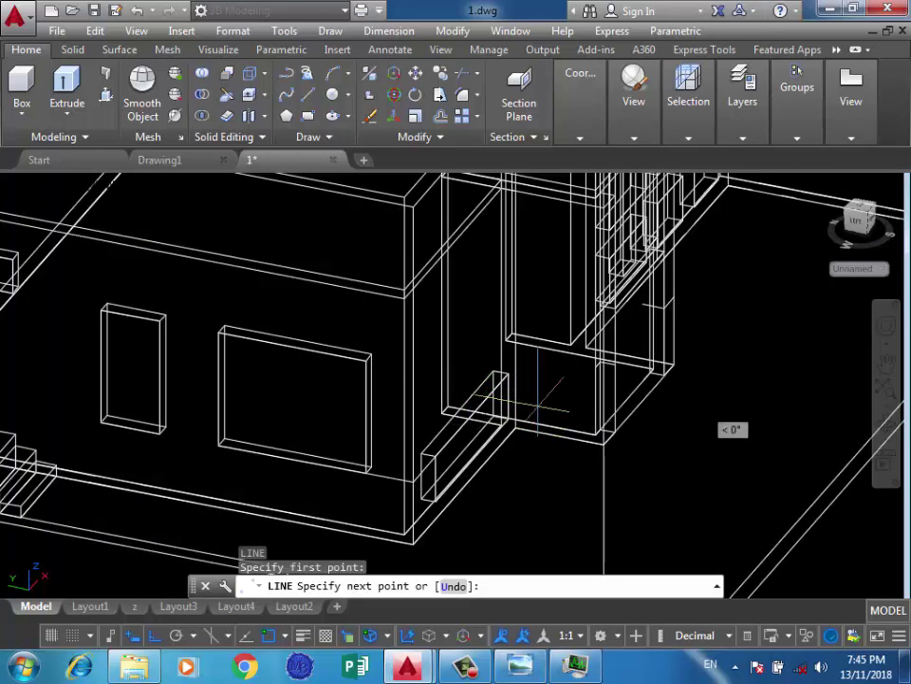
pyautogui.press('Escape')
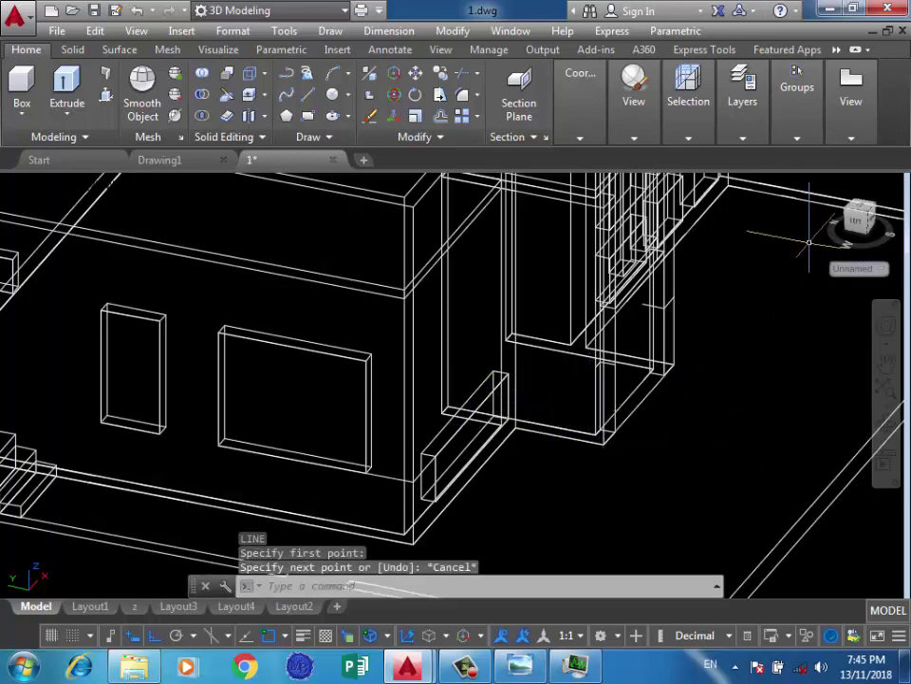
# Set the UCS back to WCS
pyautogui.click(634, 95)
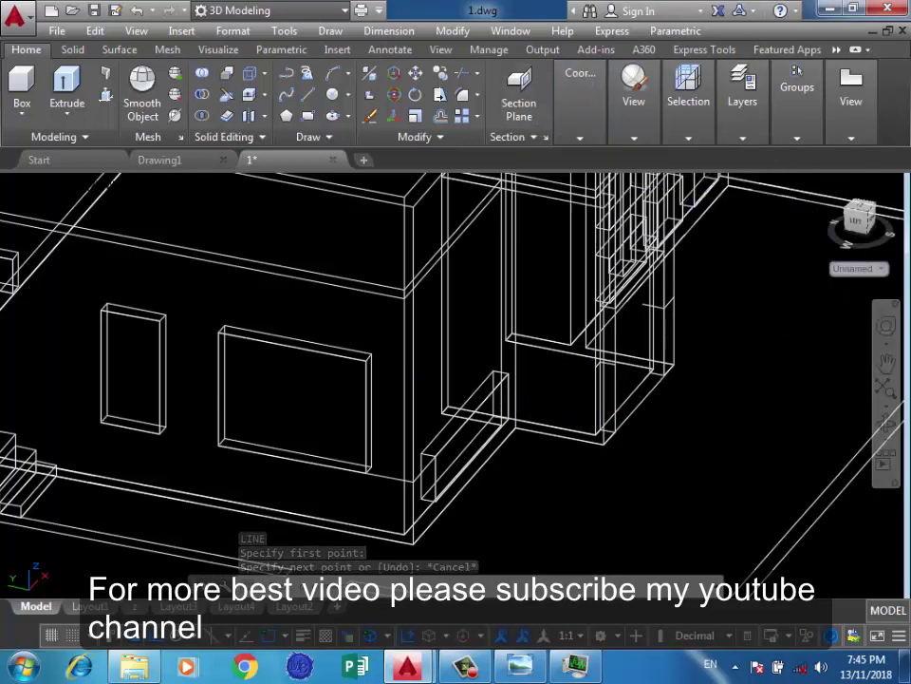
pyautogui.click(855, 268)
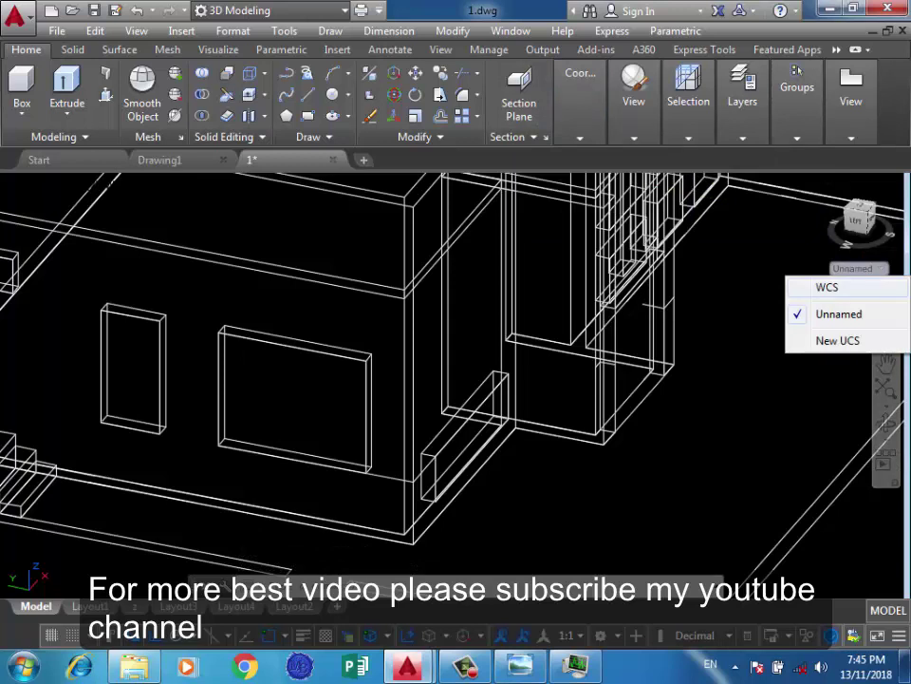
pyautogui.click(827, 287)
pyautogui.scroll(4, 569, 468)
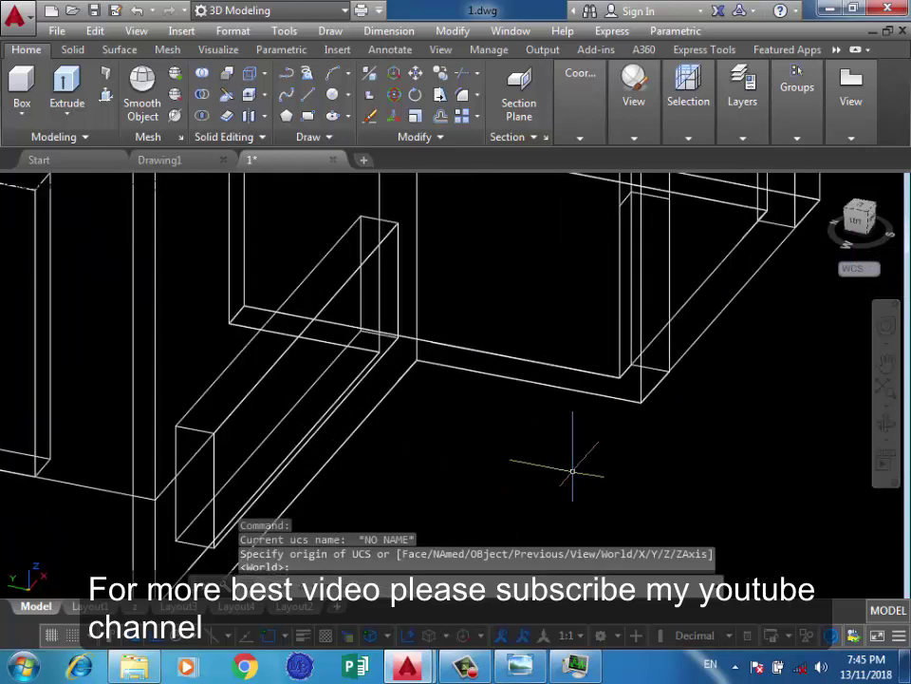
# Start a line at the wall box corner with 0.3, 0.5, 0.4 and 1.8 segments
pyautogui.write('l')
pyautogui.press('Return')
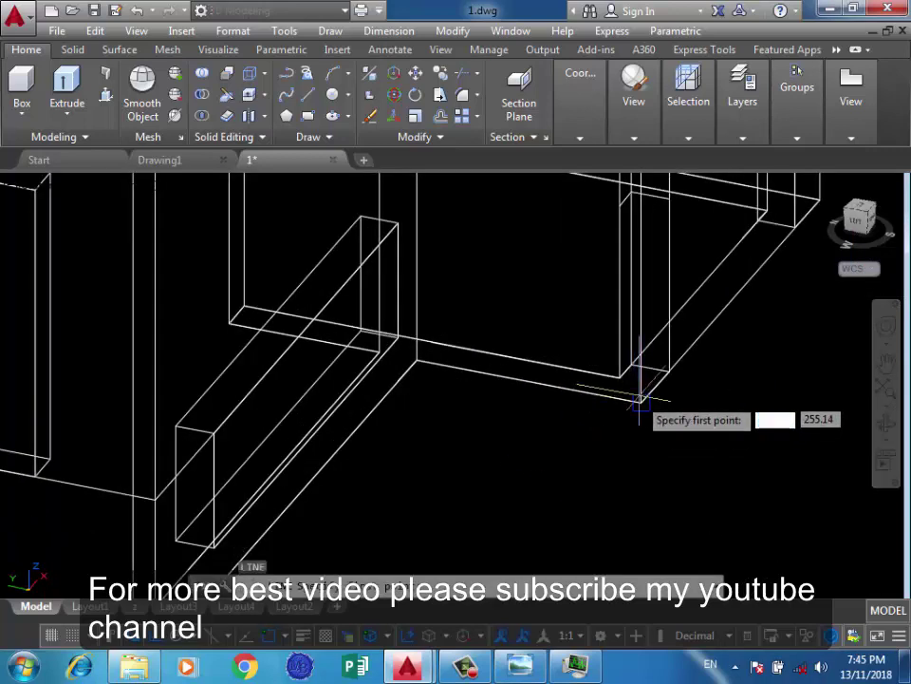
pyautogui.click(642, 399)
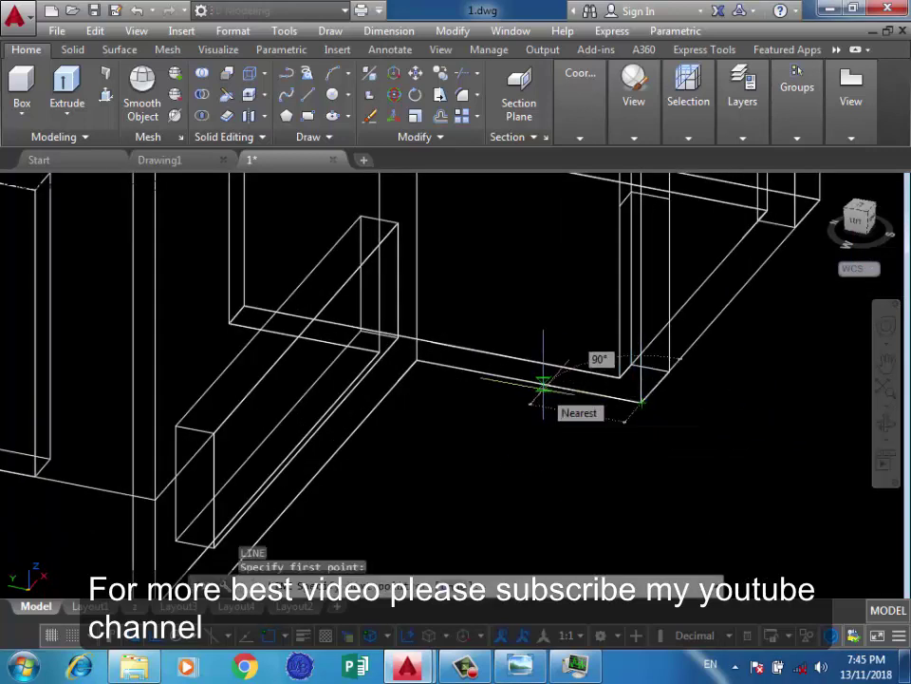
pyautogui.write('0.3')
pyautogui.press('Return')
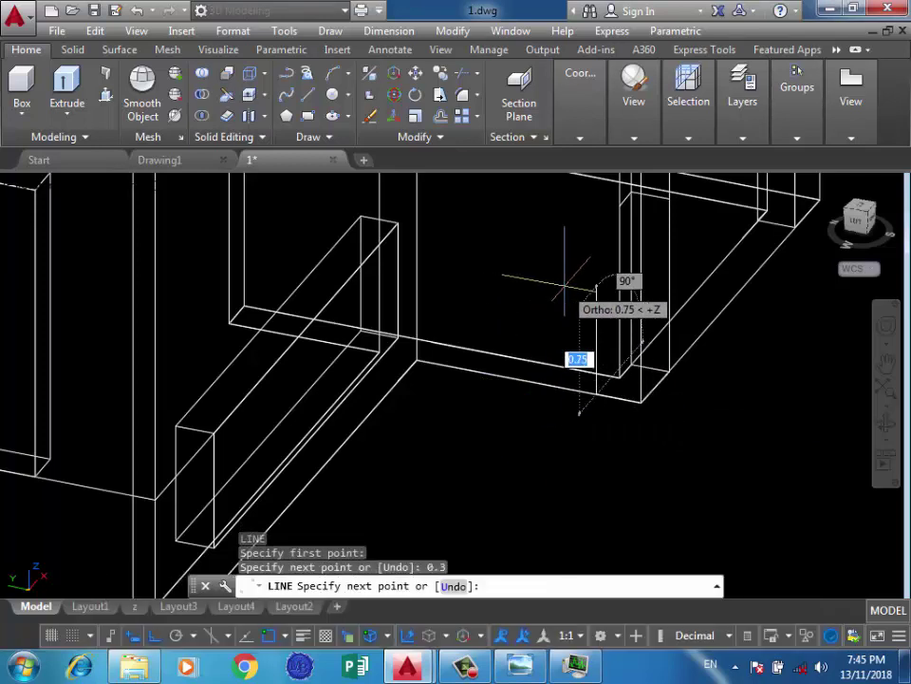
pyautogui.write('0.5')
pyautogui.press('Return')
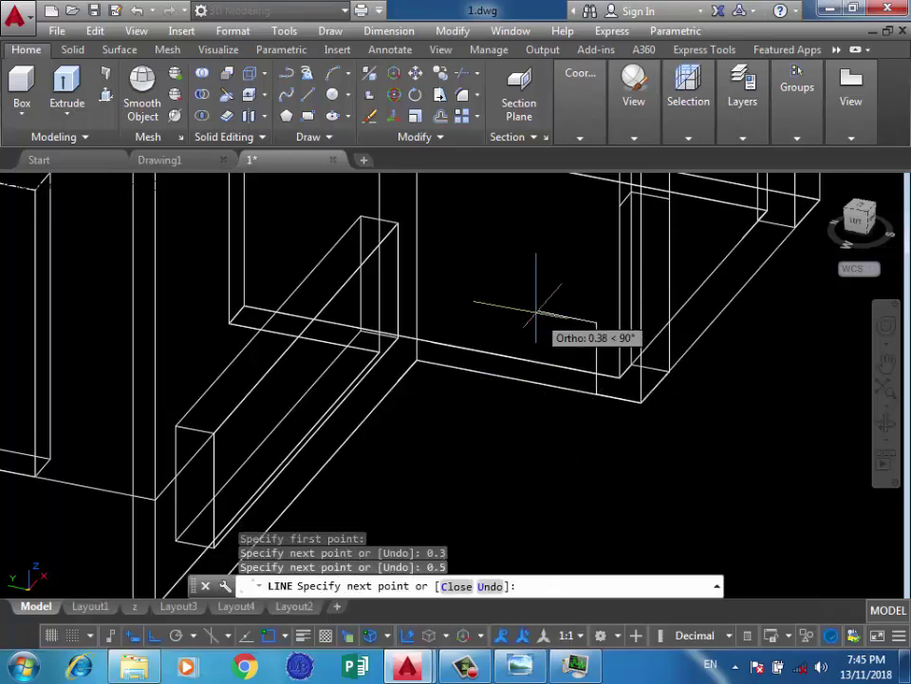
pyautogui.scroll(2, 533, 322)
pyautogui.write('0.4')
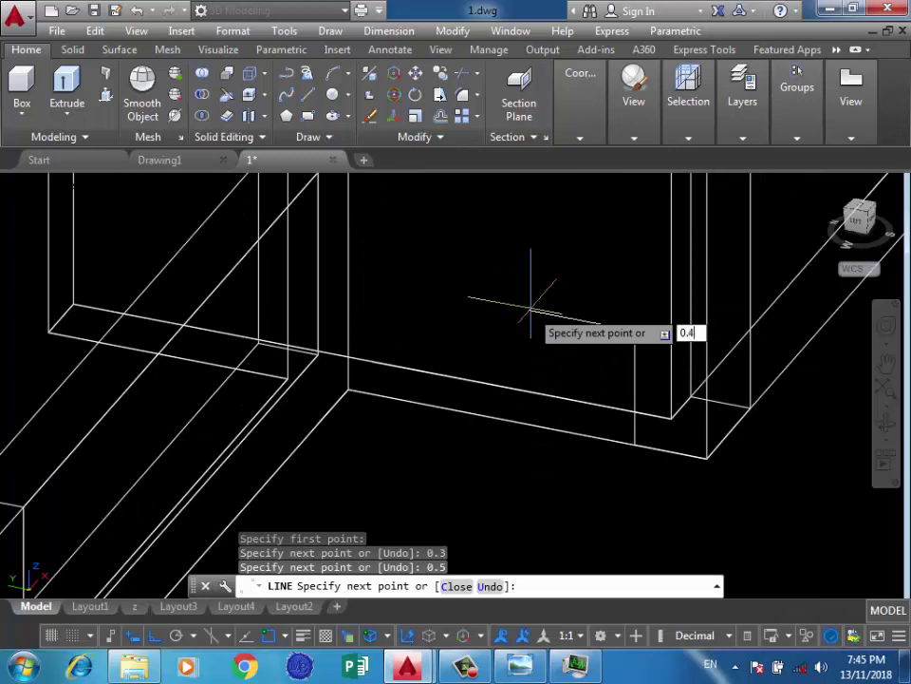
pyautogui.press('Return')
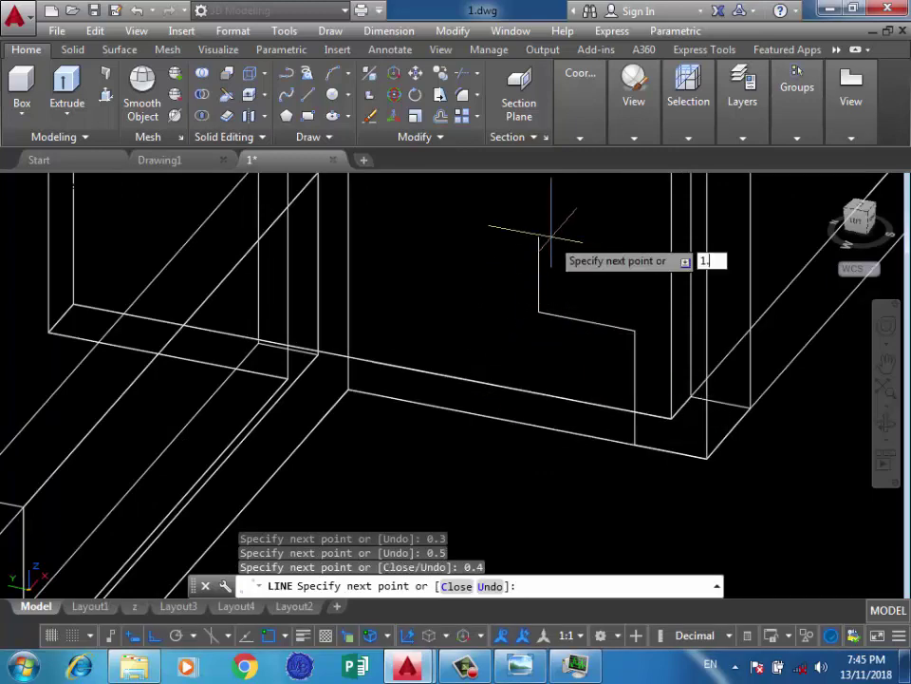
pyautogui.press('Return')
# Add 0.4 and 1.8 segments to complete the first set of frame lines
pyautogui.scroll(-2, 532, 321)
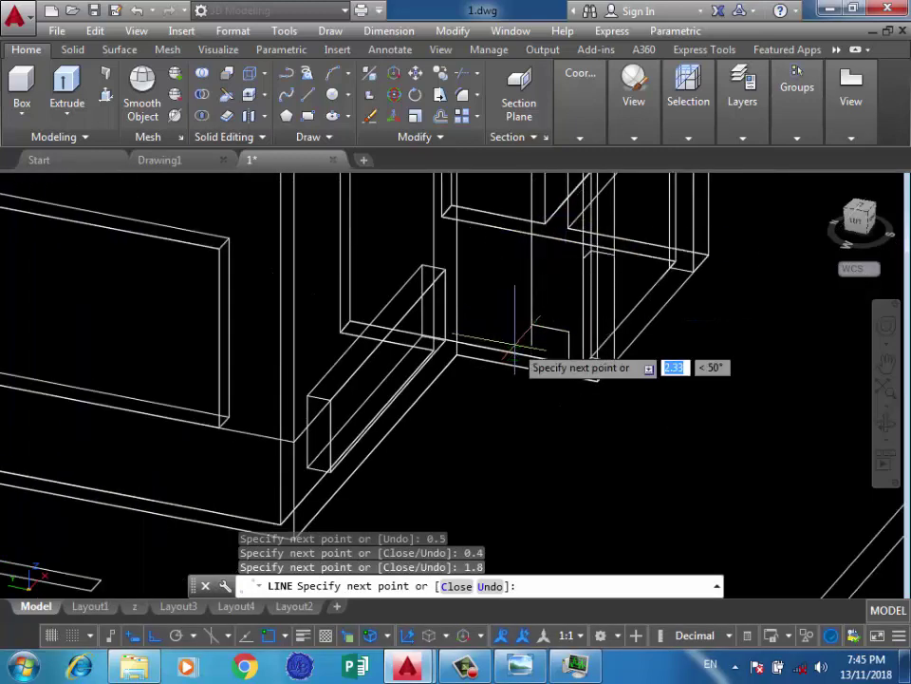
pyautogui.scroll(1, 524, 352)
pyautogui.scroll(3, 537, 238)
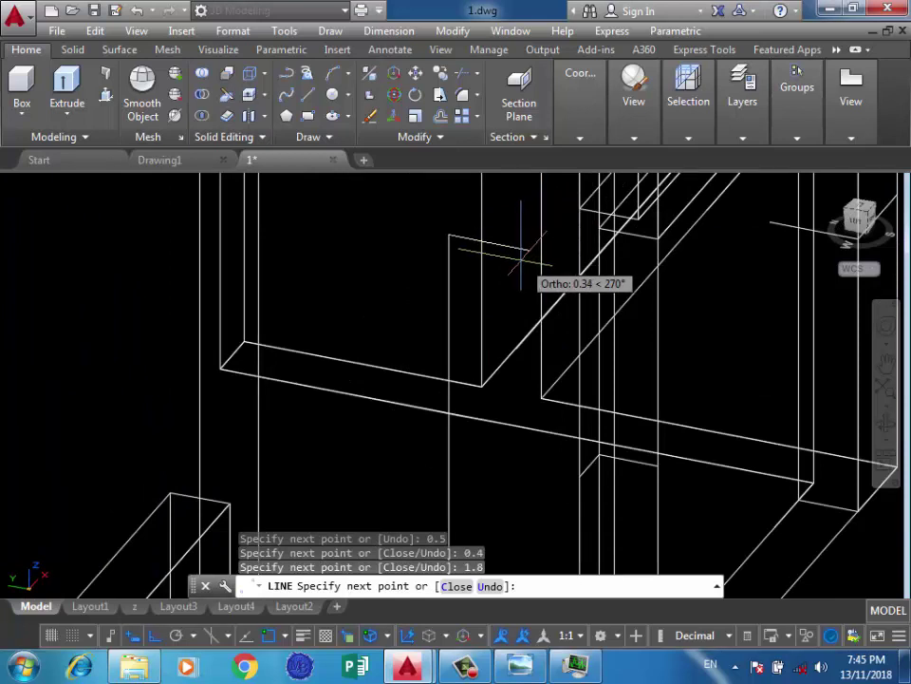
pyautogui.write('0.4')
pyautogui.press('Return')
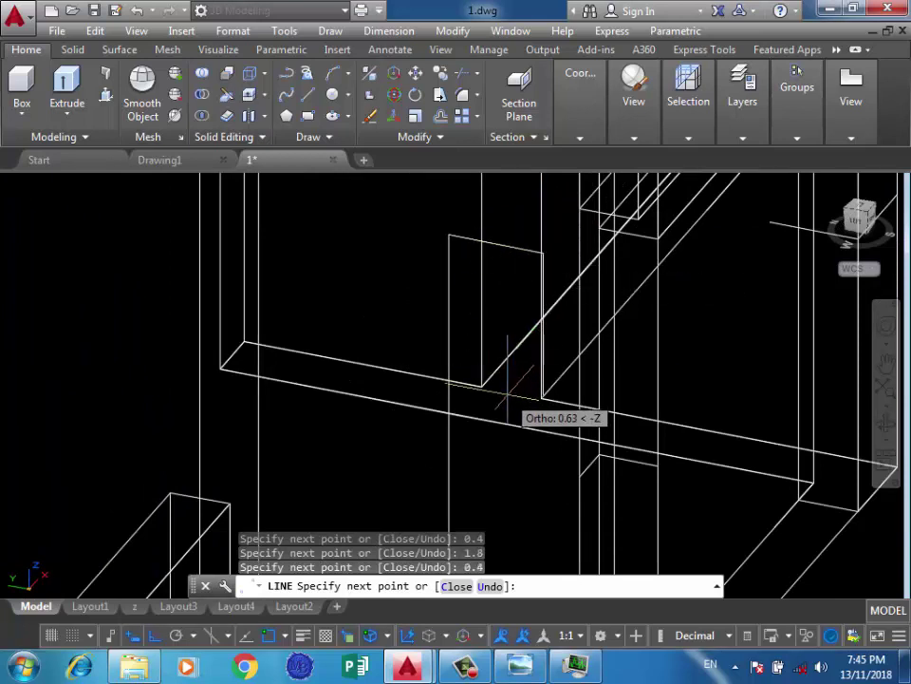
pyautogui.write('1.8')
pyautogui.press('Return')
pyautogui.scroll(2, 504, 376)
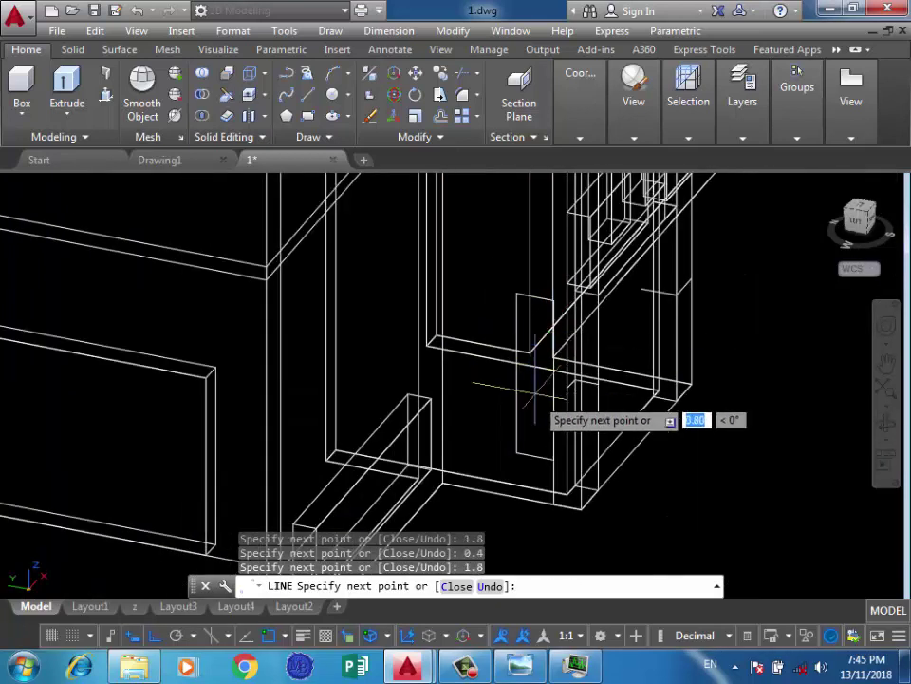
pyautogui.scroll(1, 534, 456)
pyautogui.click(571, 445)
pyautogui.scroll(-2, 524, 446)
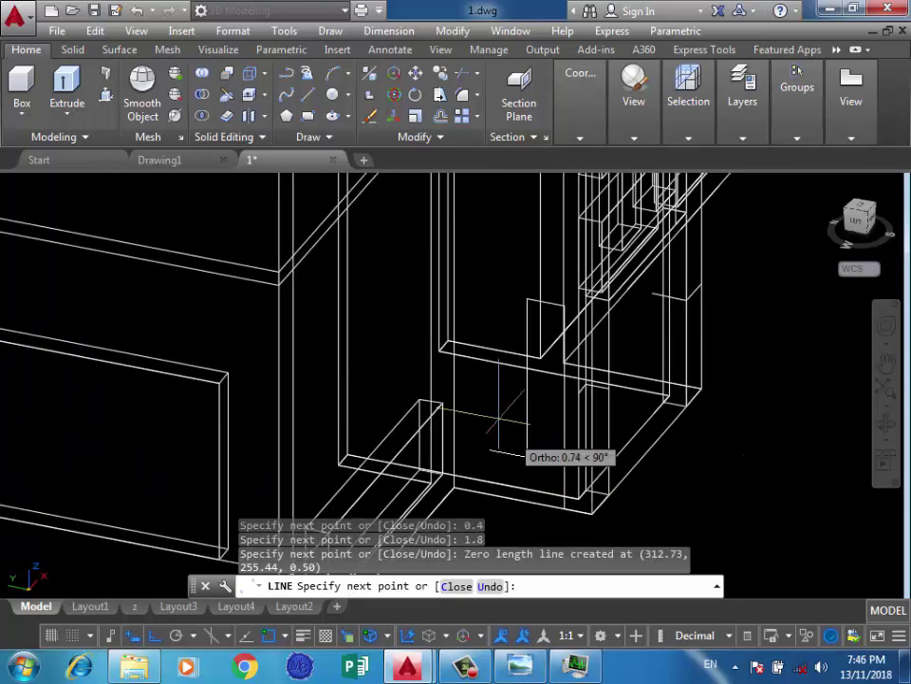
# Start a new line, undo a 0.3 segment, then draw 0.2 and 1.8 segments
pyautogui.press('Return')
pyautogui.press('Return')
pyautogui.click(528, 299)
pyautogui.scroll(1, 529, 302)
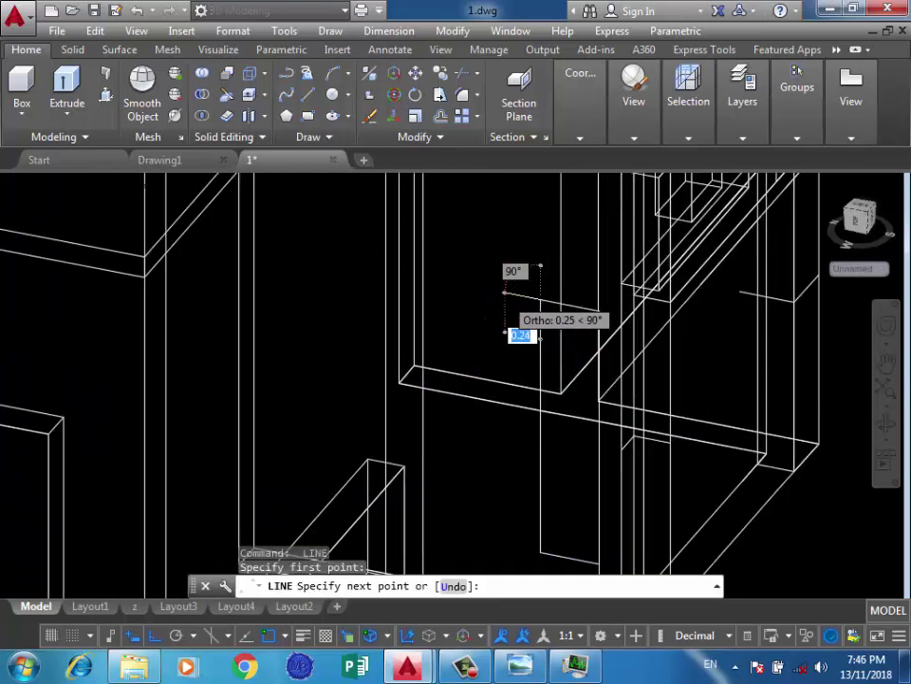
pyautogui.scroll(1, 532, 308)
pyautogui.write('3')
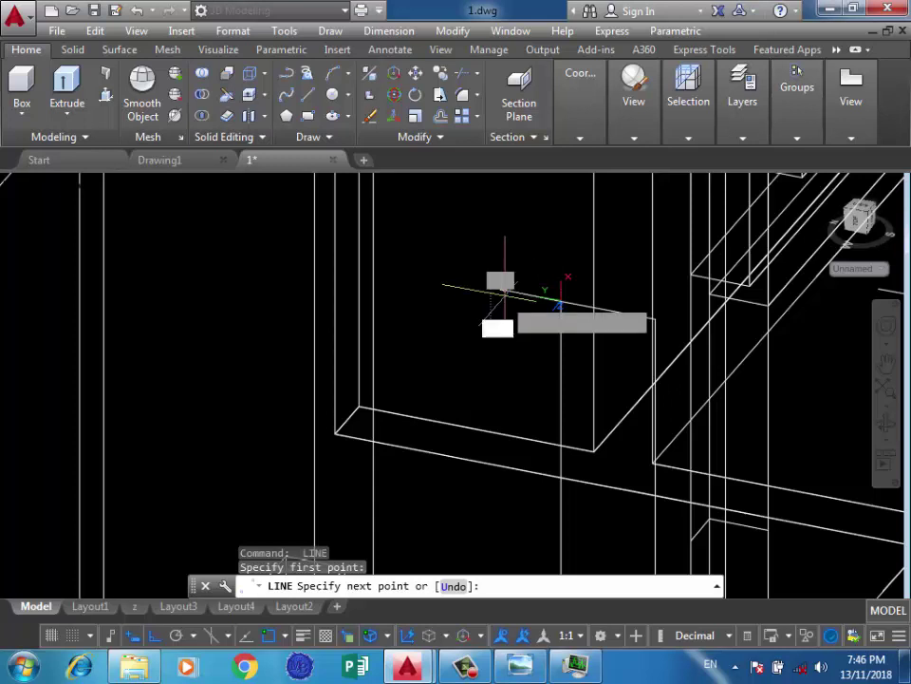
pyautogui.press('Return')
pyautogui.scroll(-1, 495, 233)
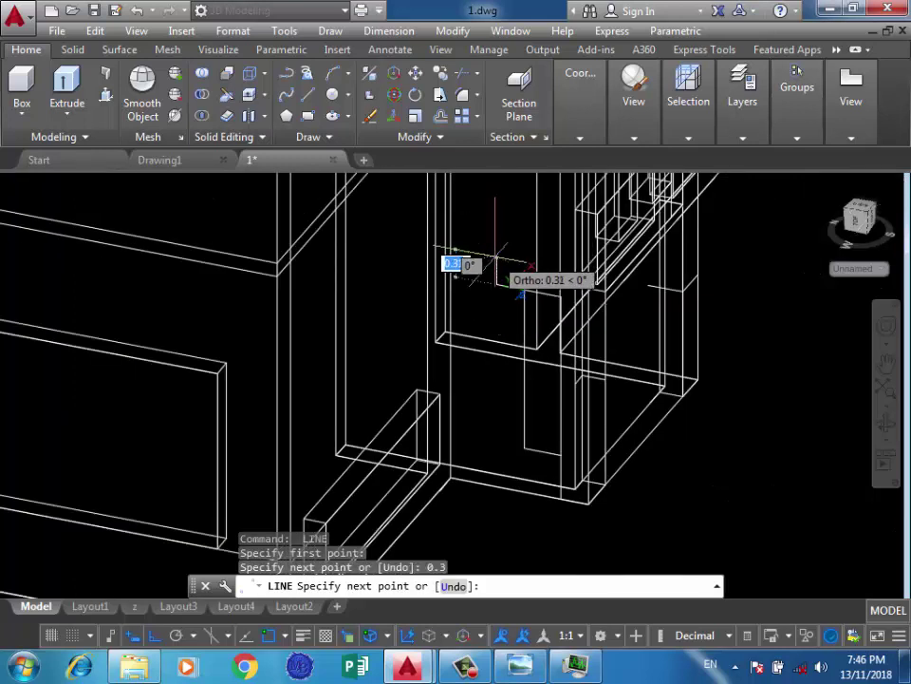
pyautogui.hotkey('ctrl', 'z')
pyautogui.scroll(2, 523, 275)
pyautogui.write('0.2')
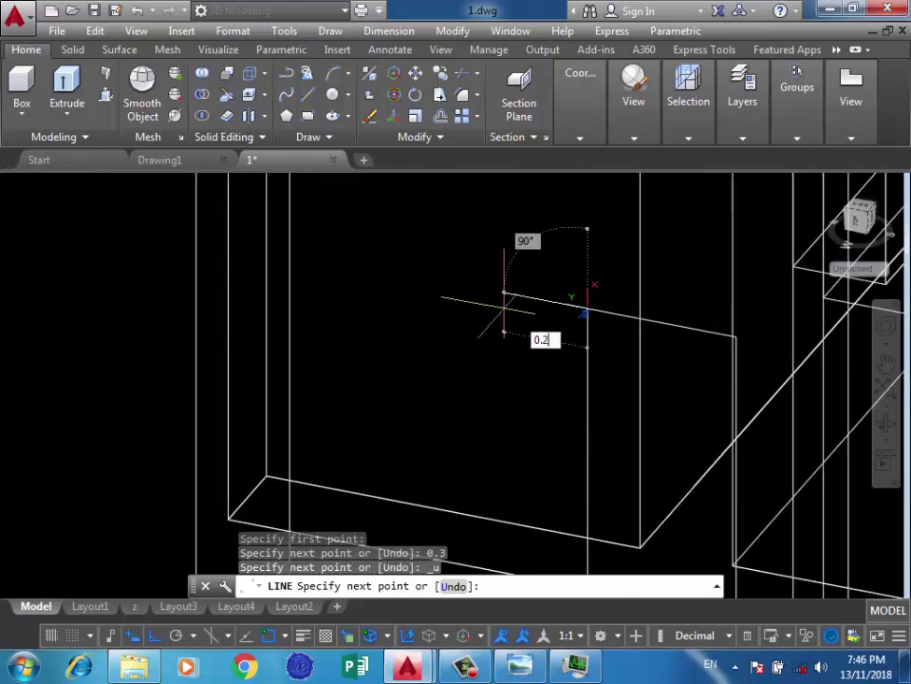
pyautogui.press('Return')
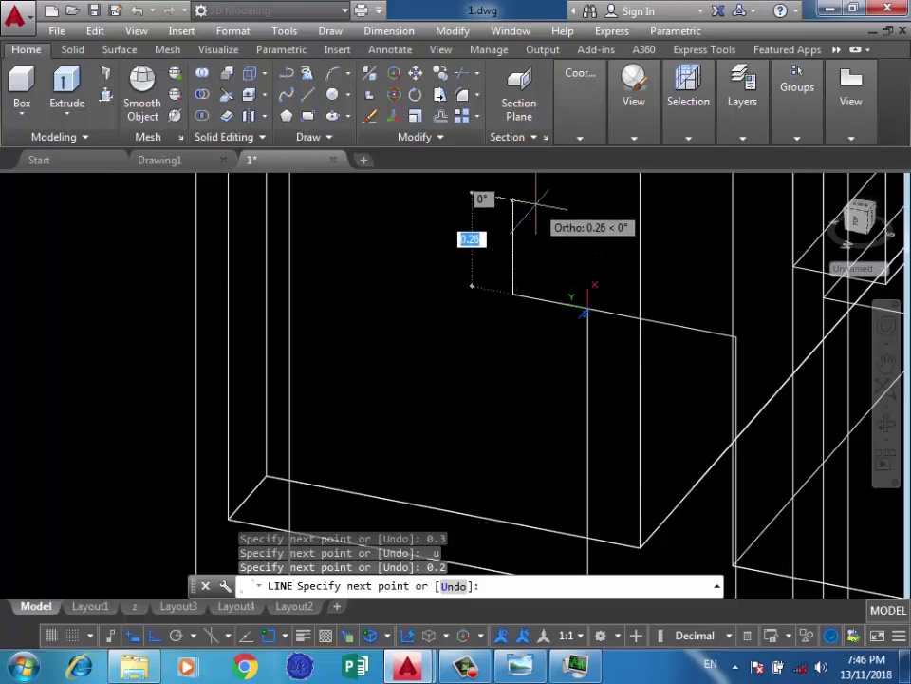
pyautogui.press('Return')
# Finish the narrow panel outline with 0.4 and 1.8 segments and end the line
pyautogui.scroll(-2, 570, 266)
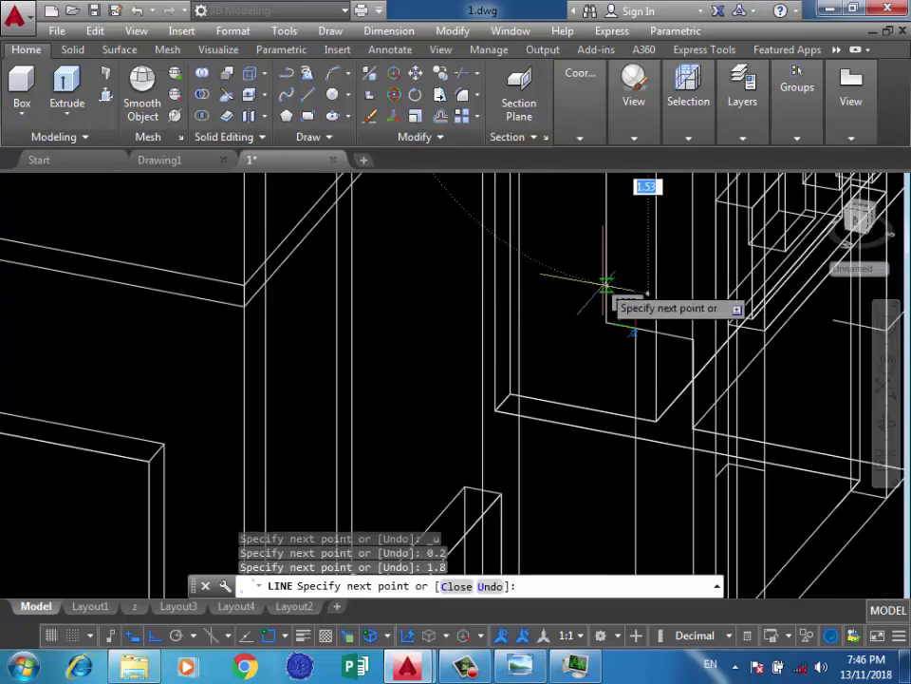
pyautogui.scroll(-2, 607, 285)
pyautogui.scroll(5, 586, 227)
pyautogui.scroll(-2, 586, 213)
pyautogui.scroll(2, 602, 232)
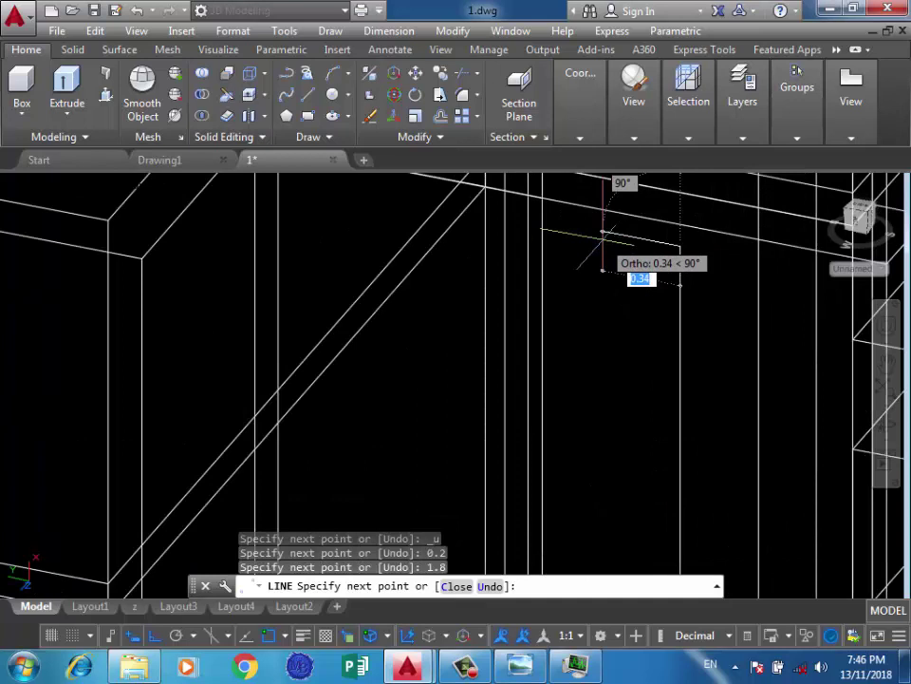
pyautogui.write('4')
pyautogui.press('Return')
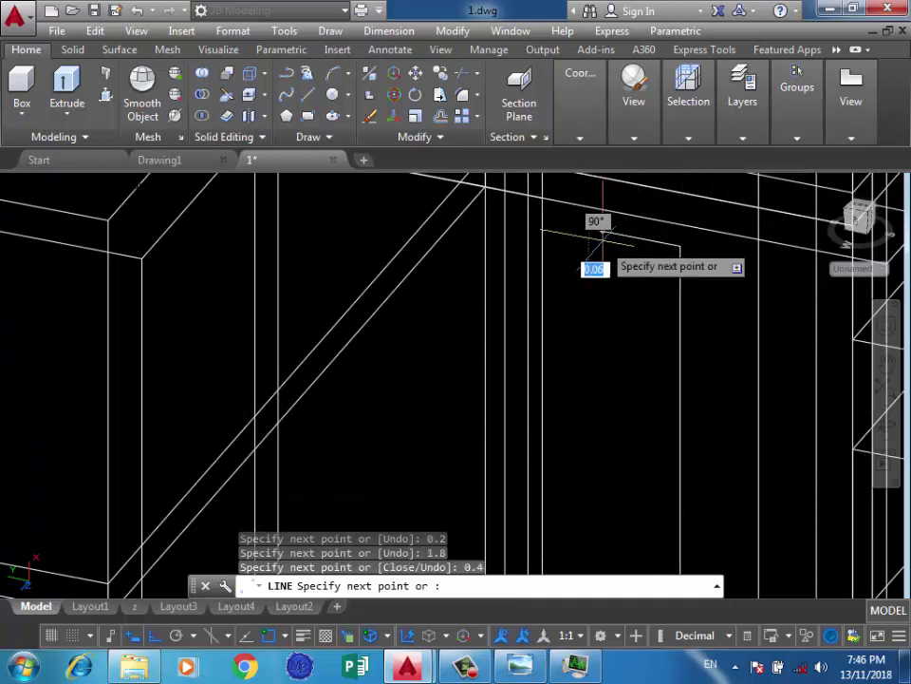
pyautogui.press('Return')
pyautogui.scroll(-2, 613, 347)
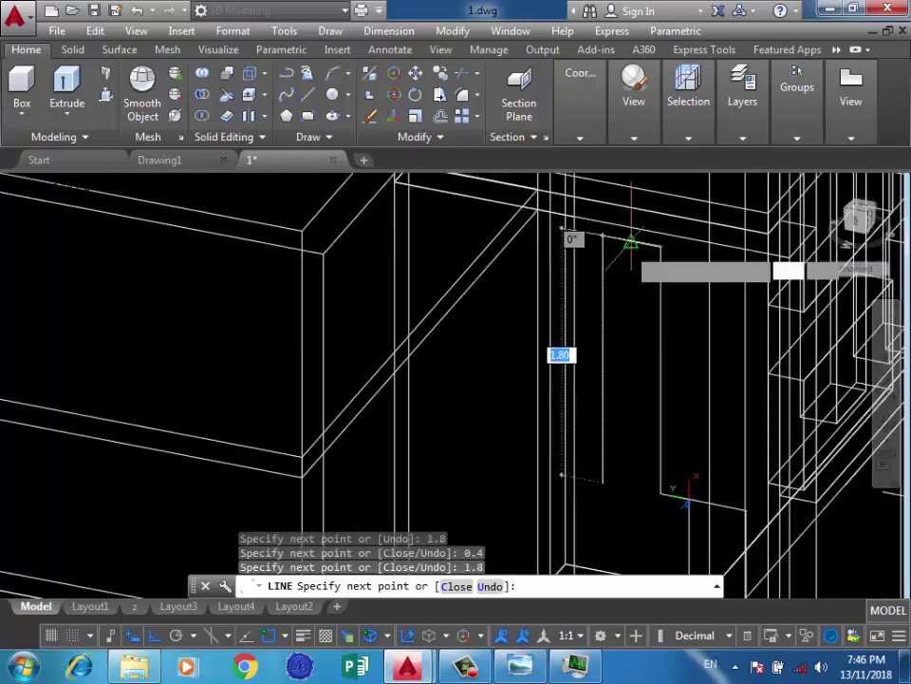
pyautogui.scroll(2, 665, 490)
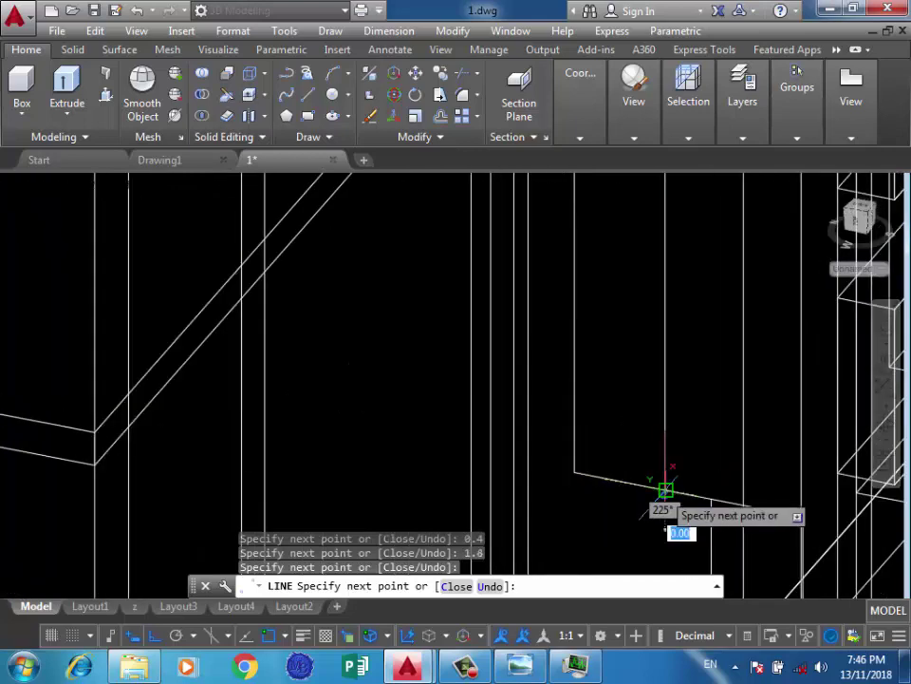
pyautogui.click(665, 488)
pyautogui.press('Return')
pyautogui.scroll(-3, 628, 465)
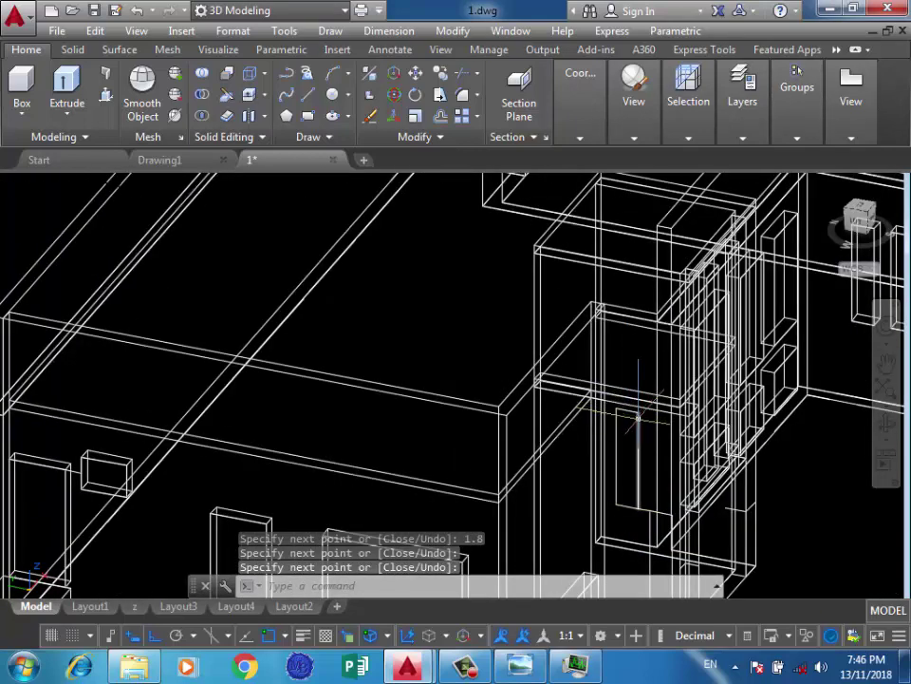
# Orbit to the inner corner, start a line at the window opening, then cancel it
pyautogui.scroll(3, 638, 417)
pyautogui.press('Return')
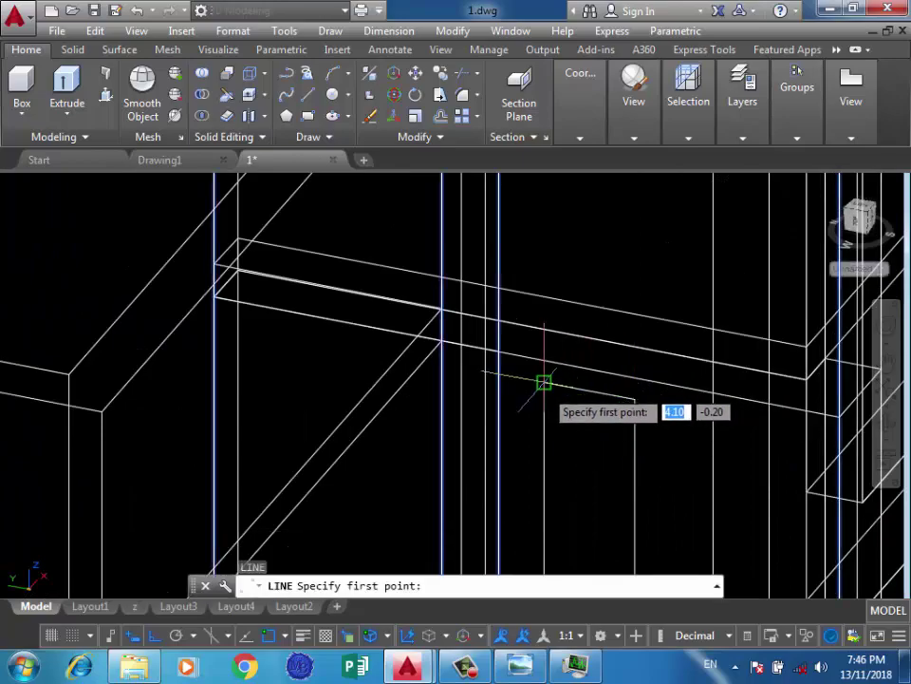
pyautogui.scroll(-2, 580, 408)
pyautogui.scroll(2, 589, 408)
pyautogui.moveTo(588, 408)
pyautogui.keyDown('shift'); pyautogui.mouseDown(button='middle')
pyautogui.moveTo(532, 379)
pyautogui.moveTo(586, 437)
pyautogui.mouseUp(button='middle'); pyautogui.keyUp('shift')
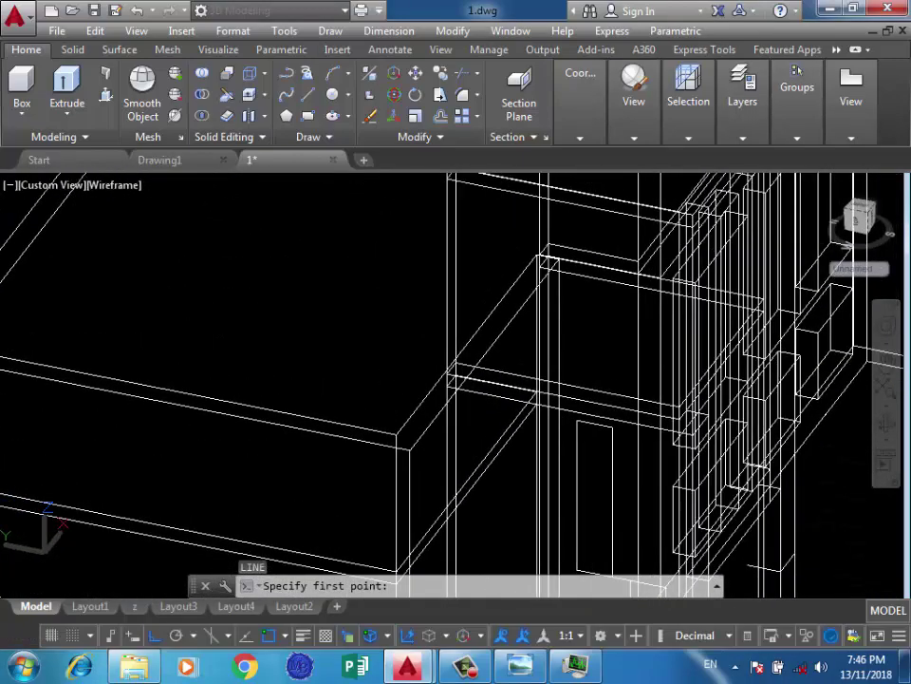
pyautogui.scroll(3, 586, 437)
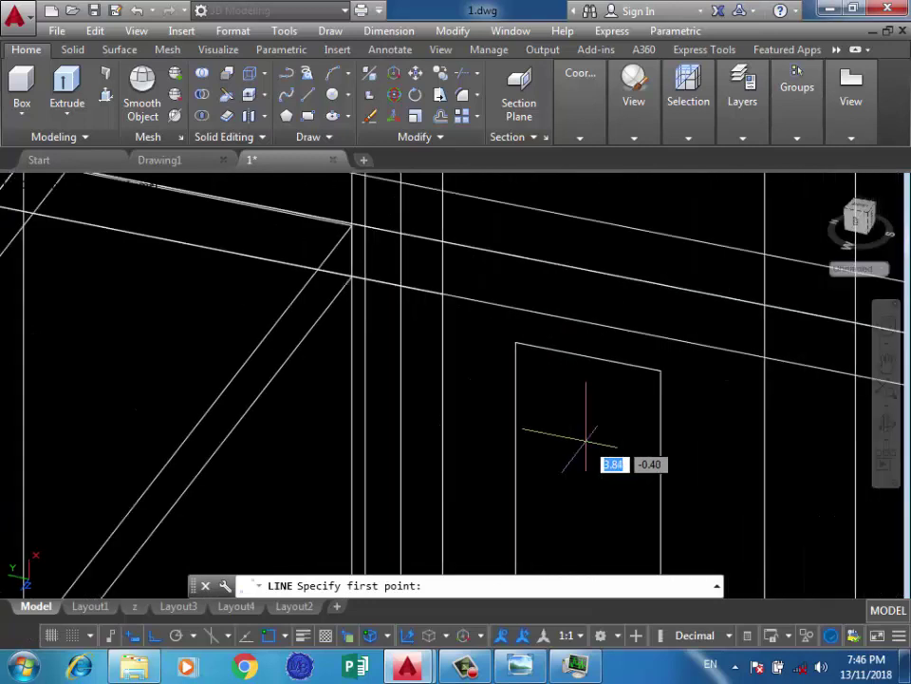
pyautogui.click(516, 341)
pyautogui.scroll(-2, 584, 351)
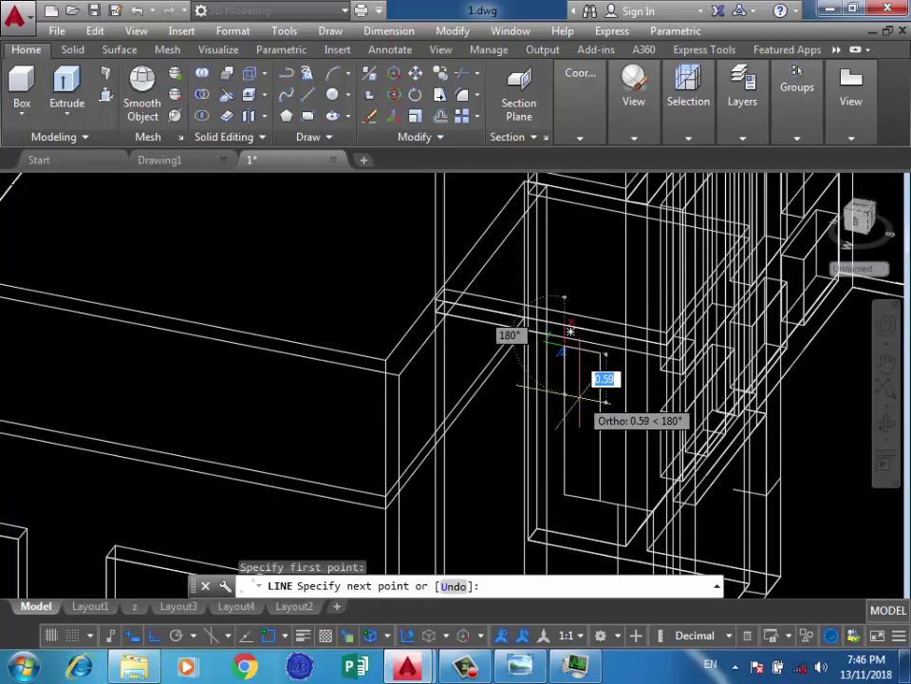
pyautogui.press('Escape')
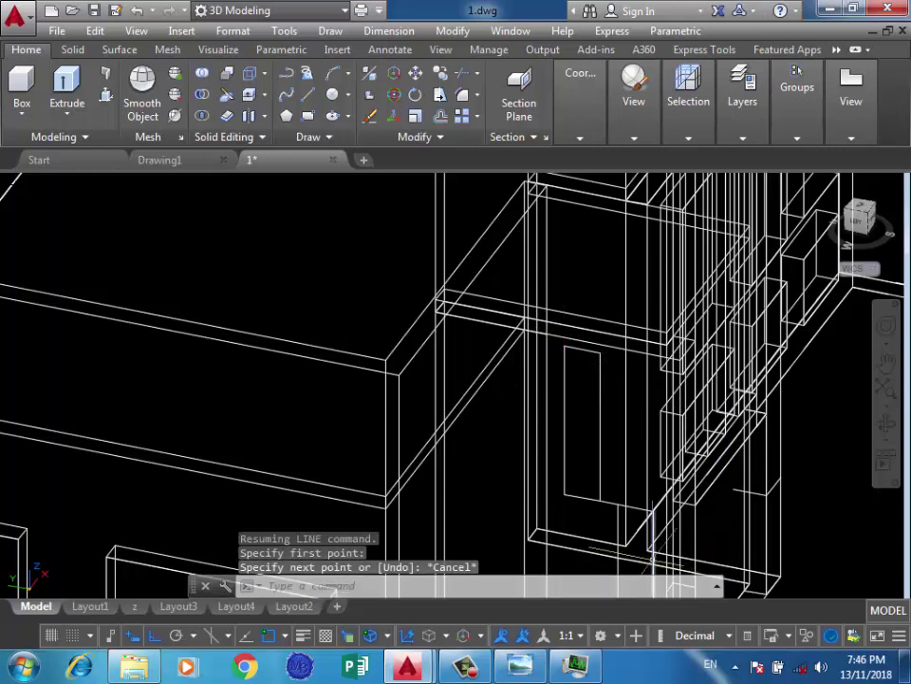
# Erase one stray line and the old tall rectangle from the window opening
pyautogui.scroll(3, 626, 472)
pyautogui.click(548, 423)
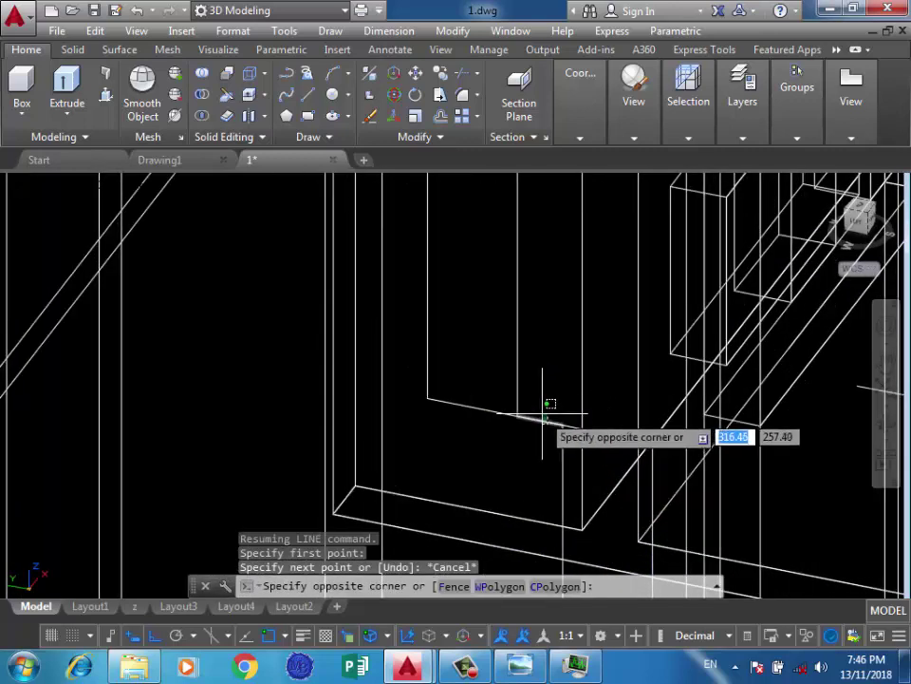
pyautogui.click(549, 408)
pyautogui.press('Delete')
pyautogui.scroll(-2, 504, 392)
pyautogui.click(525, 408)
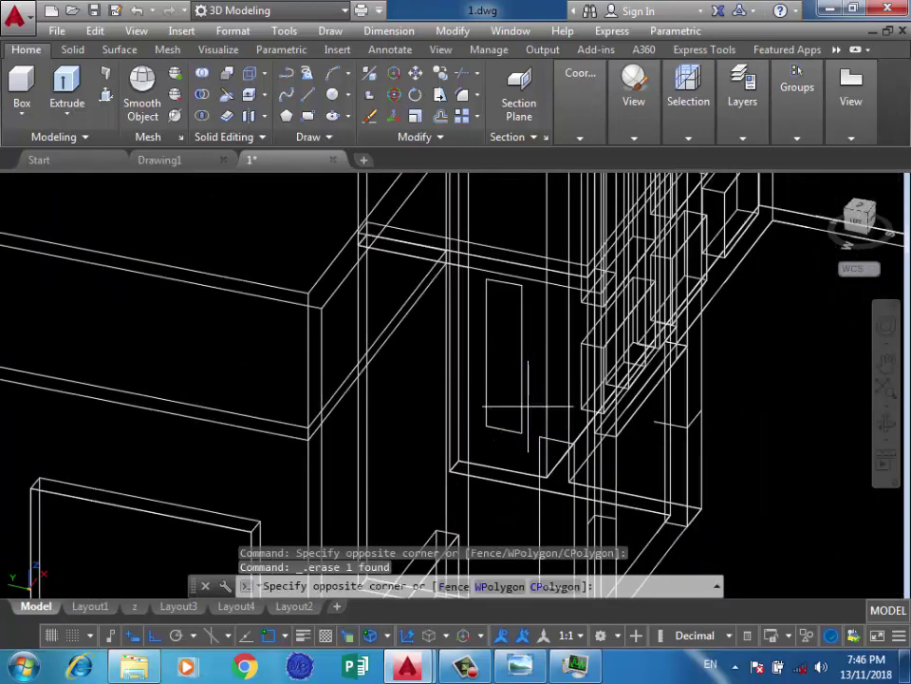
pyautogui.click(478, 433)
pyautogui.press('Delete')
# Erase the last leftover line above the opening and restart LINE
pyautogui.scroll(2, 501, 275)
pyautogui.scroll(2, 500, 280)
pyautogui.click(498, 291)
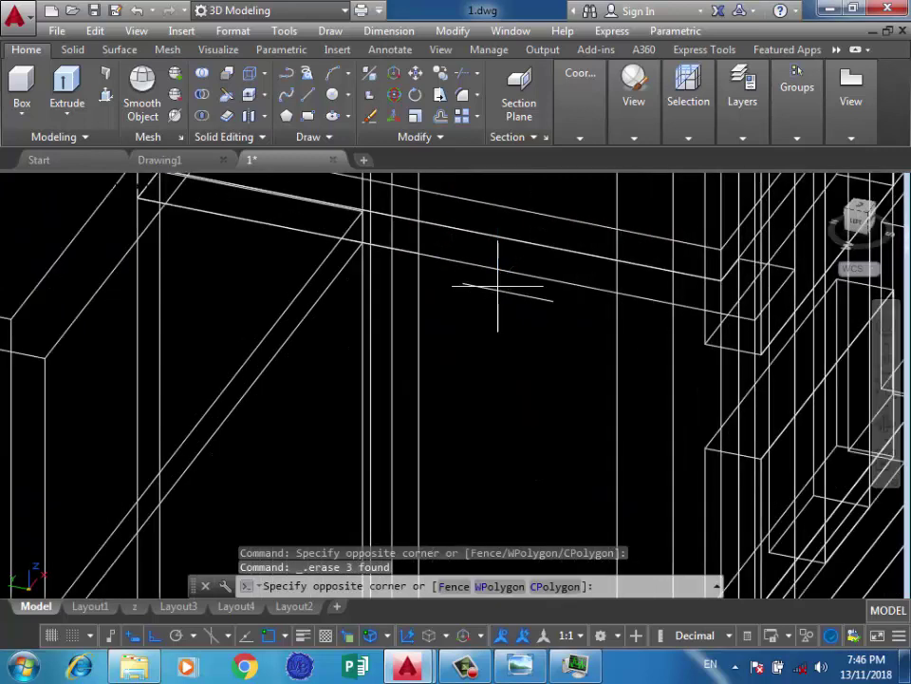
pyautogui.click(498, 261)
pyautogui.press('Delete')
pyautogui.scroll(-2, 533, 416)
pyautogui.scroll(2, 530, 418)
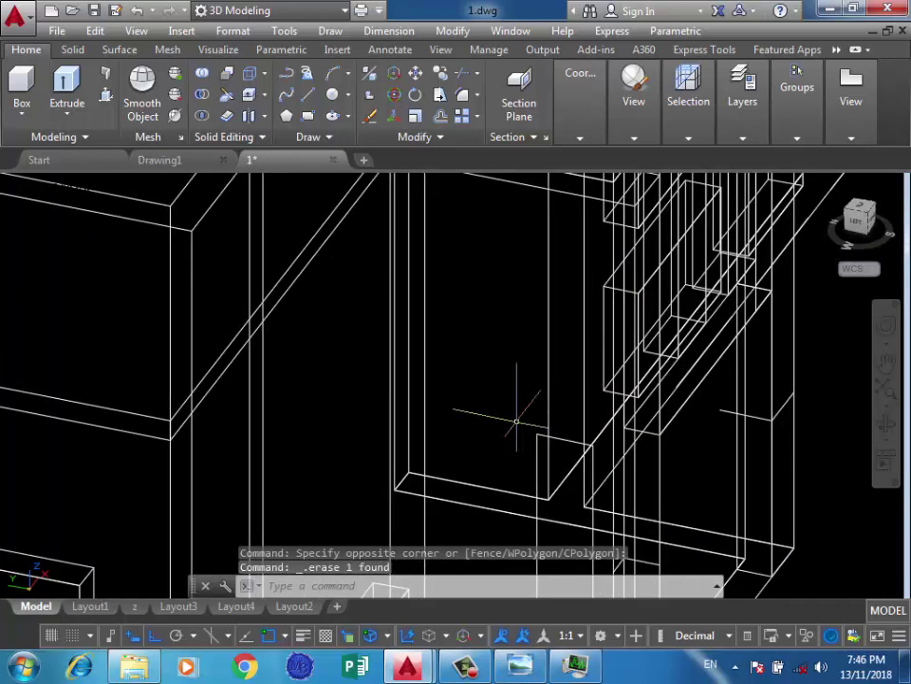
pyautogui.press('Return')
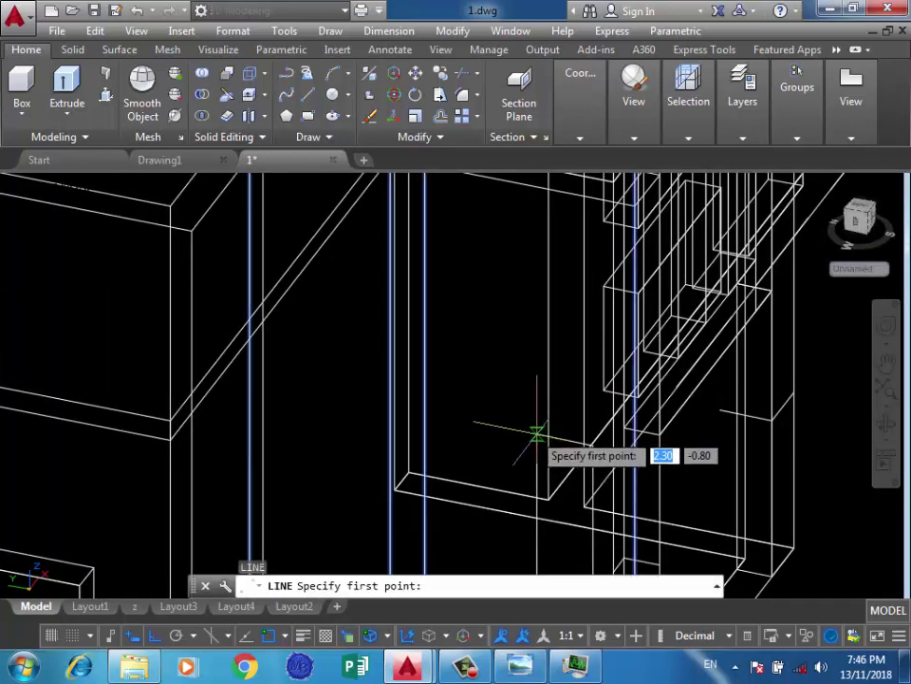
# Start the frame outline at the opening with 0.3, 0.2 and 1.8 segments
pyautogui.scroll(2, 512, 430)
pyautogui.scroll(2, 503, 429)
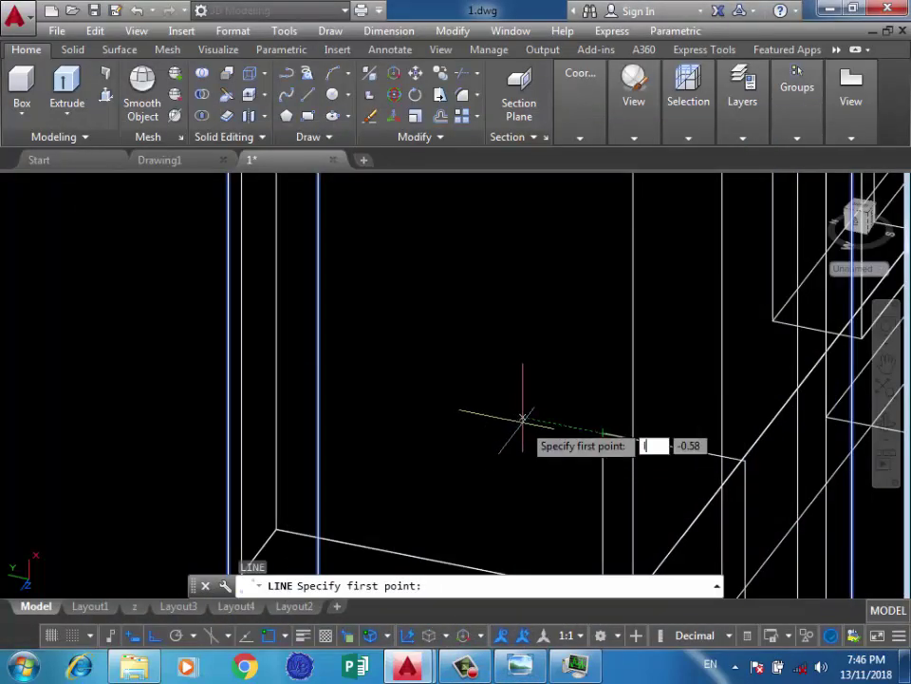
pyautogui.press('Escape')
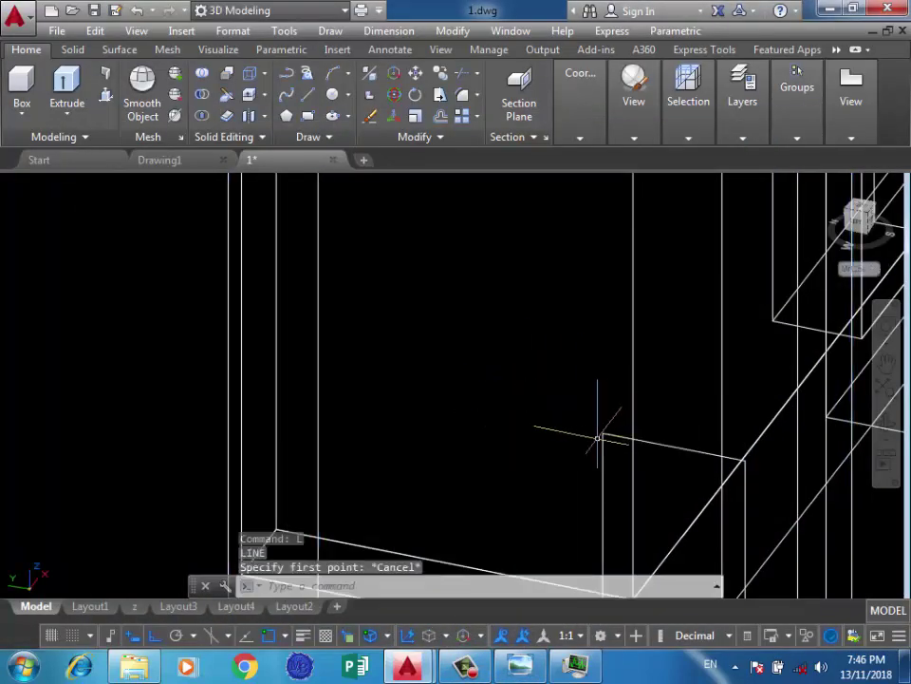
pyautogui.press('Return')
pyautogui.click(602, 433)
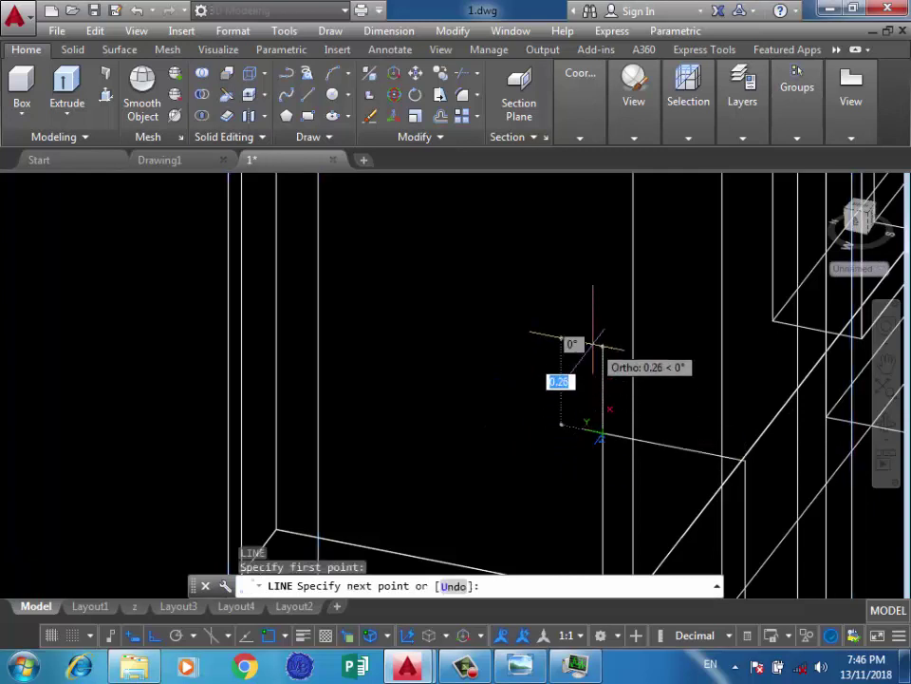
pyautogui.press('Return')
pyautogui.scroll(-2, 576, 418)
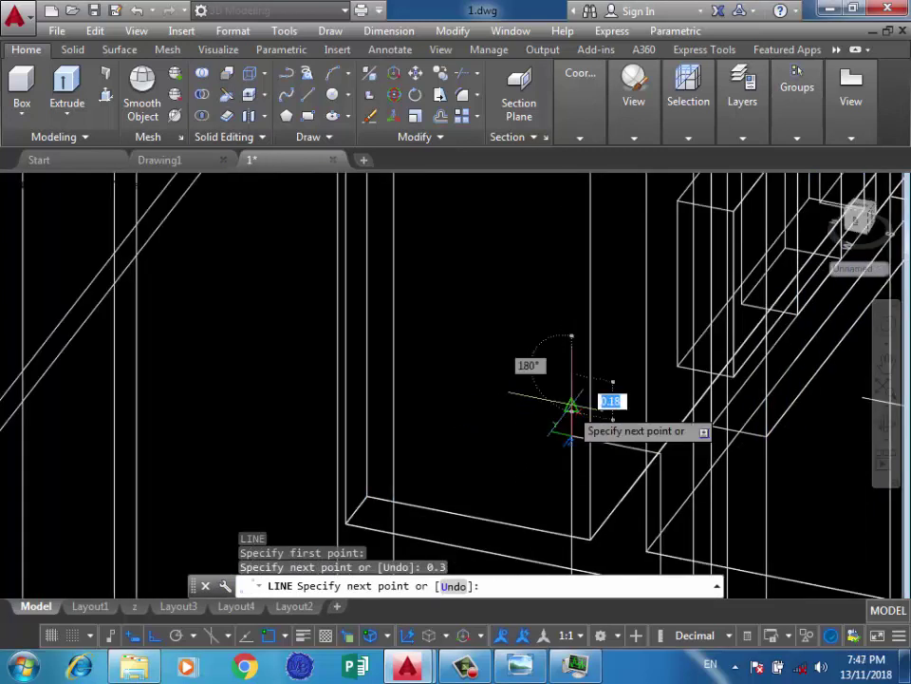
pyautogui.scroll(3, 576, 399)
pyautogui.write('0.2')
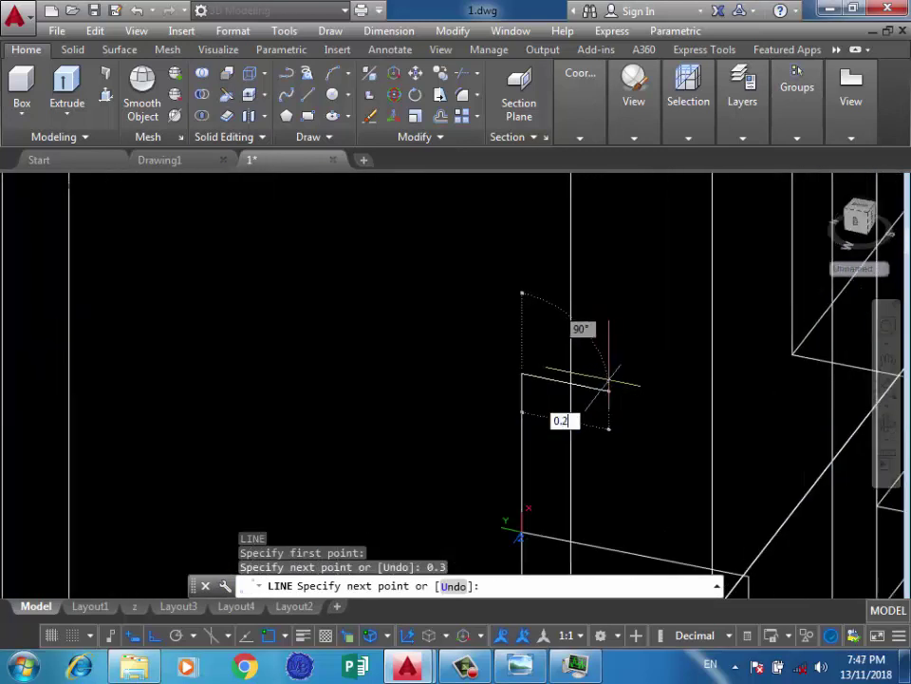
pyautogui.press('Return')
pyautogui.scroll(-1, 608, 383)
pyautogui.write('1.8')
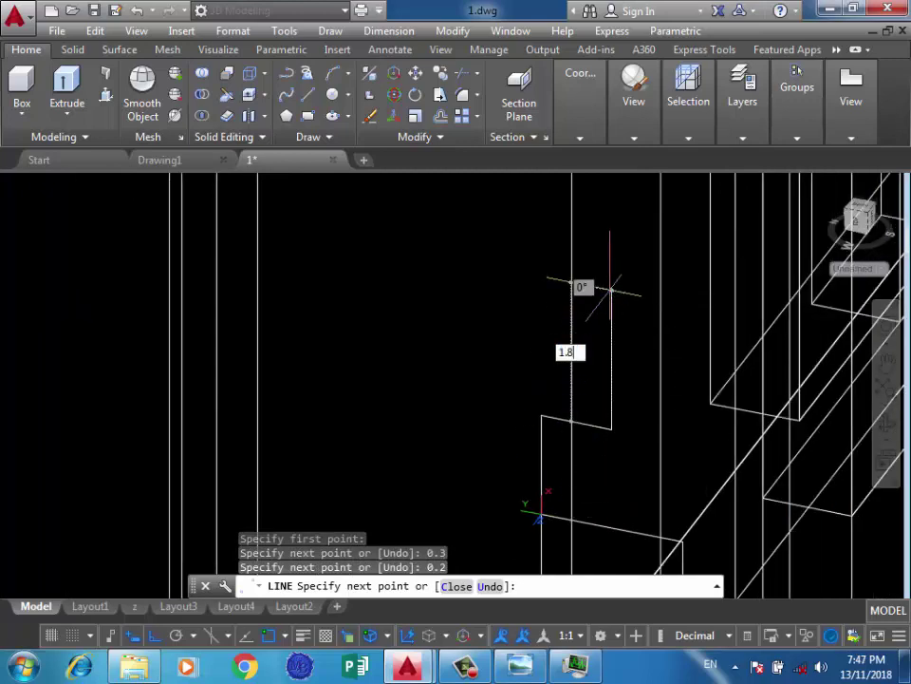
pyautogui.press('Return')
# Finish the frame outline with 0.4 and 1.8 segments
pyautogui.scroll(-1, 560, 304)
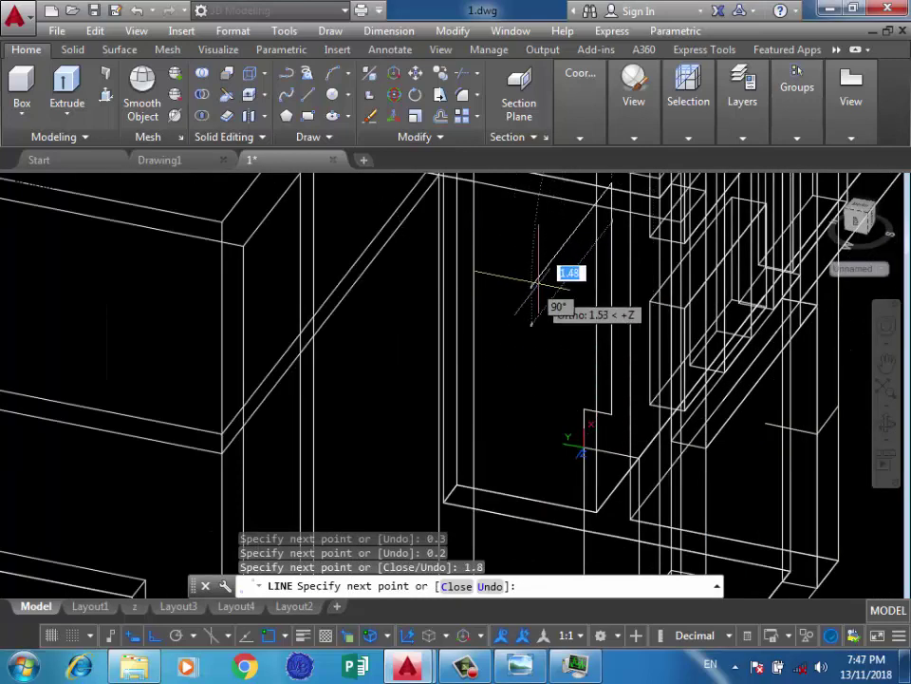
pyautogui.scroll(3, 551, 247)
pyautogui.scroll(-1, 560, 284)
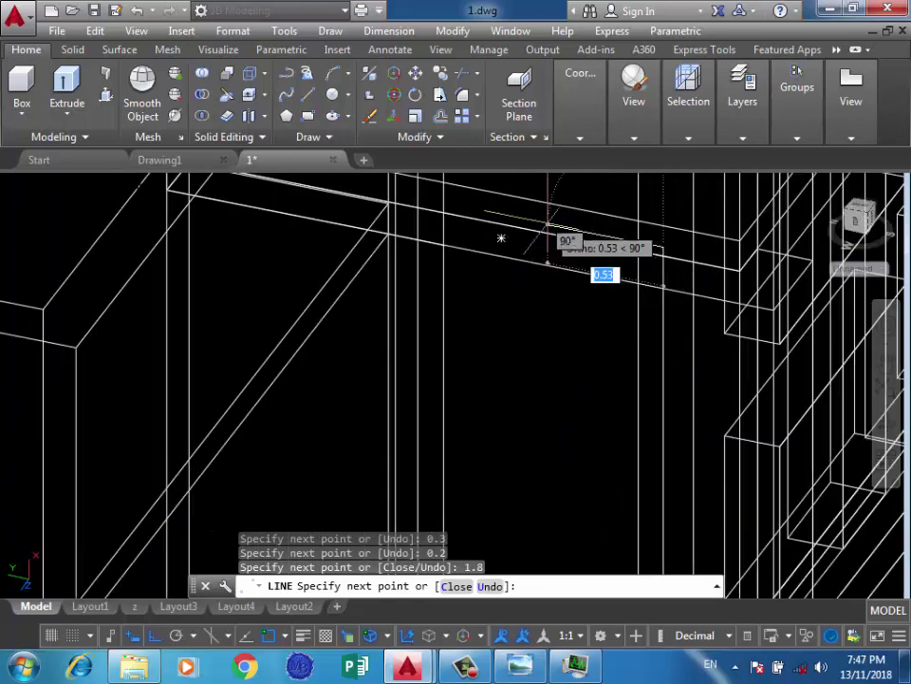
pyautogui.write('4')
pyautogui.press('Return')
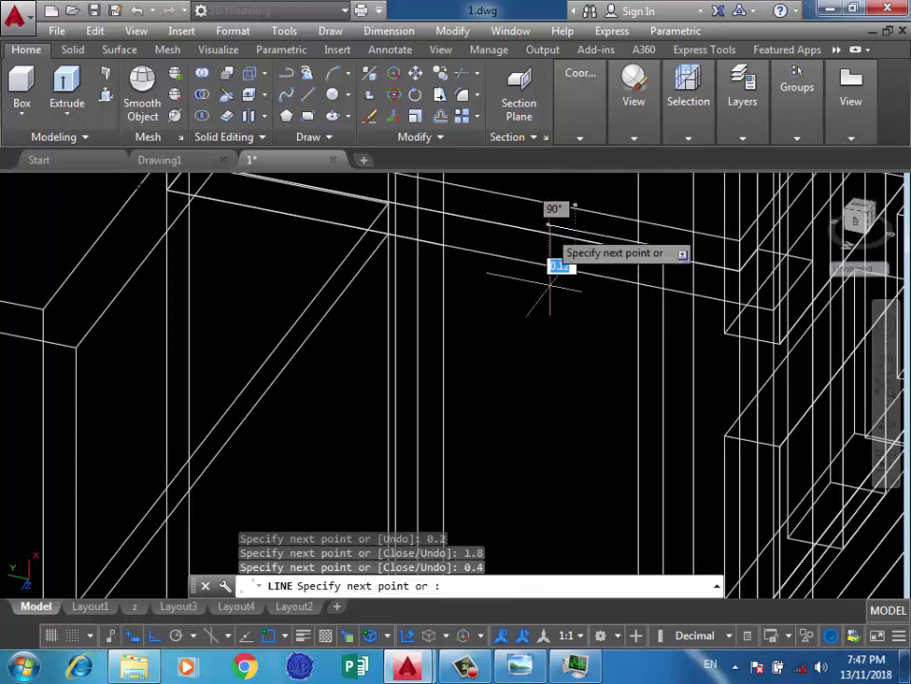
pyautogui.write('1.')
pyautogui.press('Return')
pyautogui.scroll(-1, 560, 474)
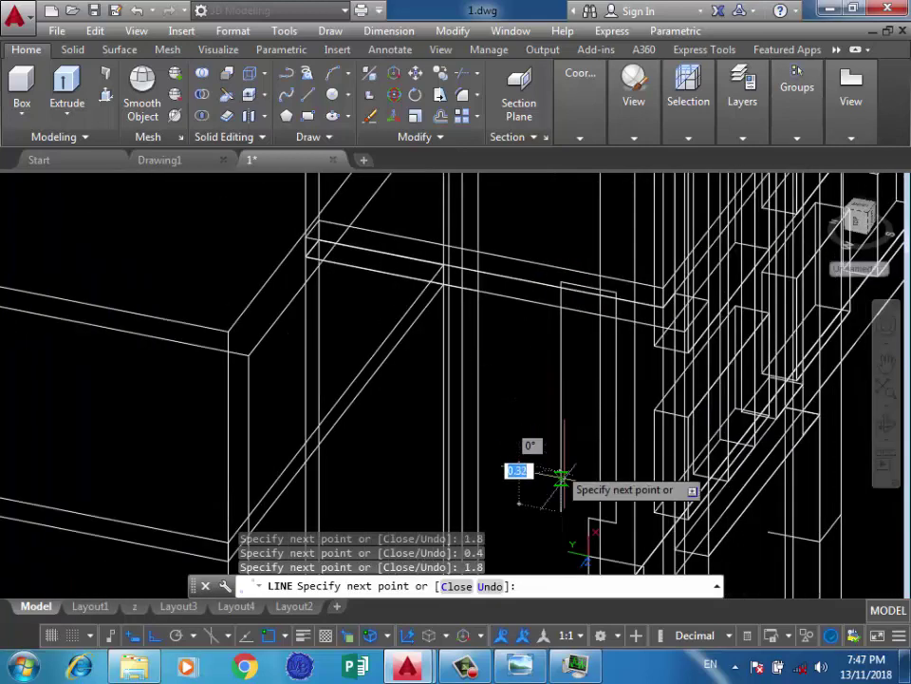
pyautogui.scroll(3, 531, 494)
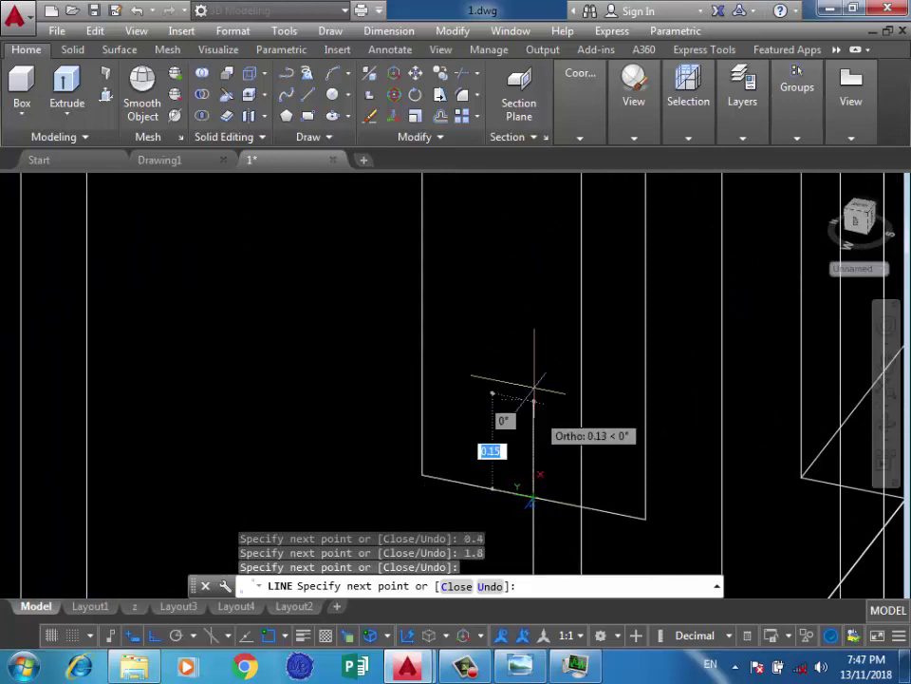
pyautogui.press('Return')
pyautogui.scroll(-1, 525, 450)
# Window-select and erase a leftover line, then start LINE with L
pyautogui.moveTo(504, 402); pyautogui.dragTo(342, 300)
pyautogui.press('Delete')
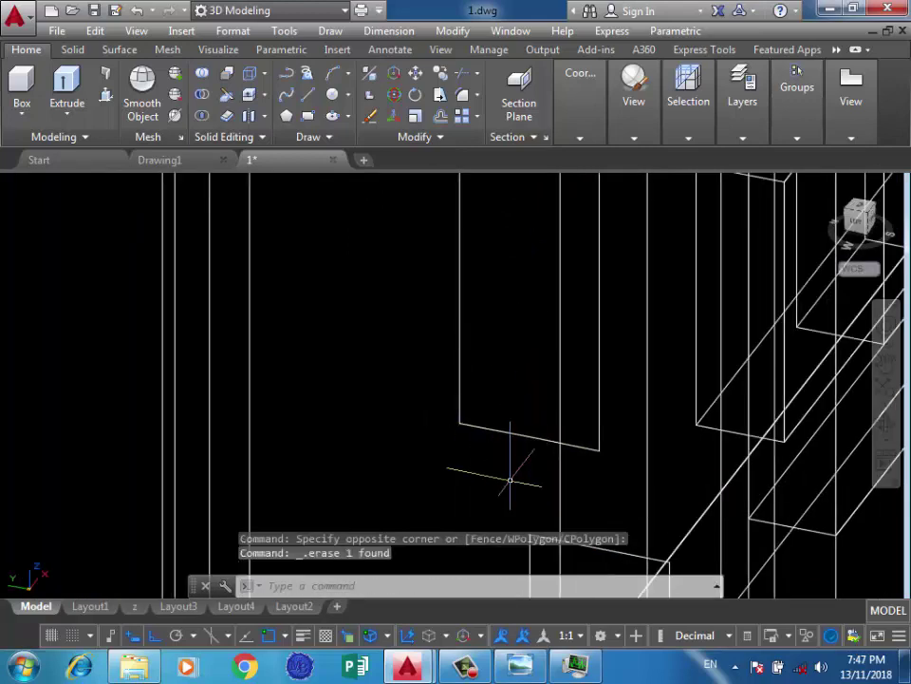
pyautogui.scroll(-1, 509, 446)
pyautogui.scroll(-2, 503, 379)
pyautogui.scroll(3, 513, 380)
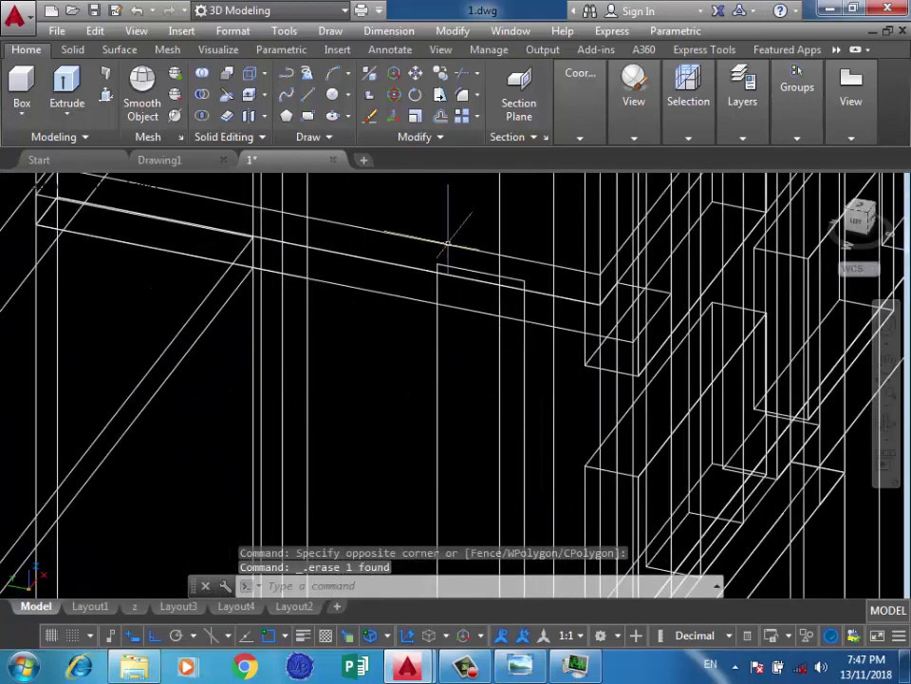
pyautogui.scroll(2, 427, 240)
pyautogui.write('l')
pyautogui.press('Return')
# Begin the second frame outline with 0.3, 0.2 and 1.8 segments
pyautogui.click(428, 349)
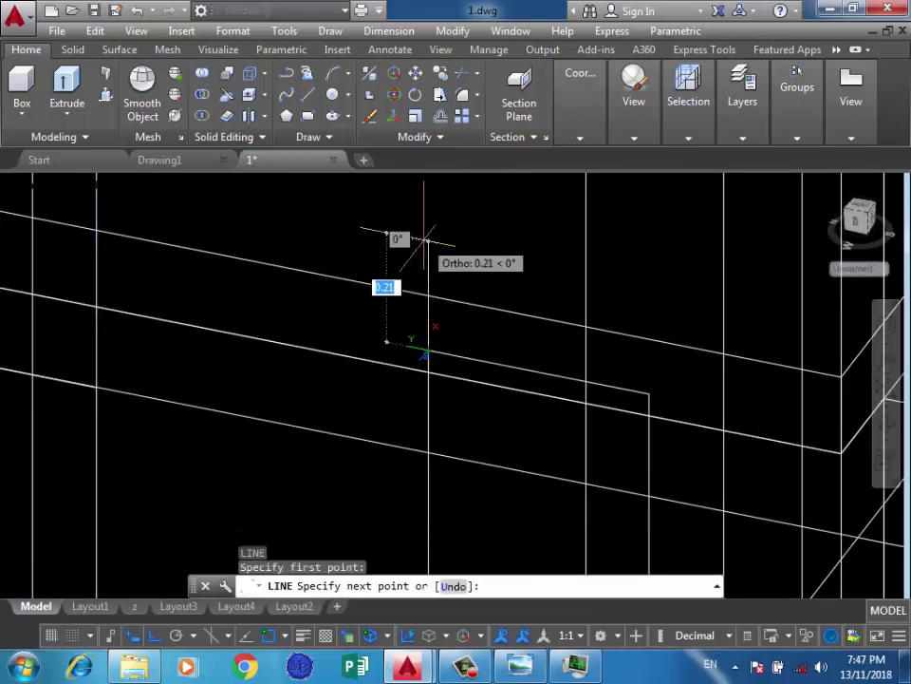
pyautogui.press('Return')
pyautogui.scroll(-1, 427, 242)
pyautogui.write('0.')
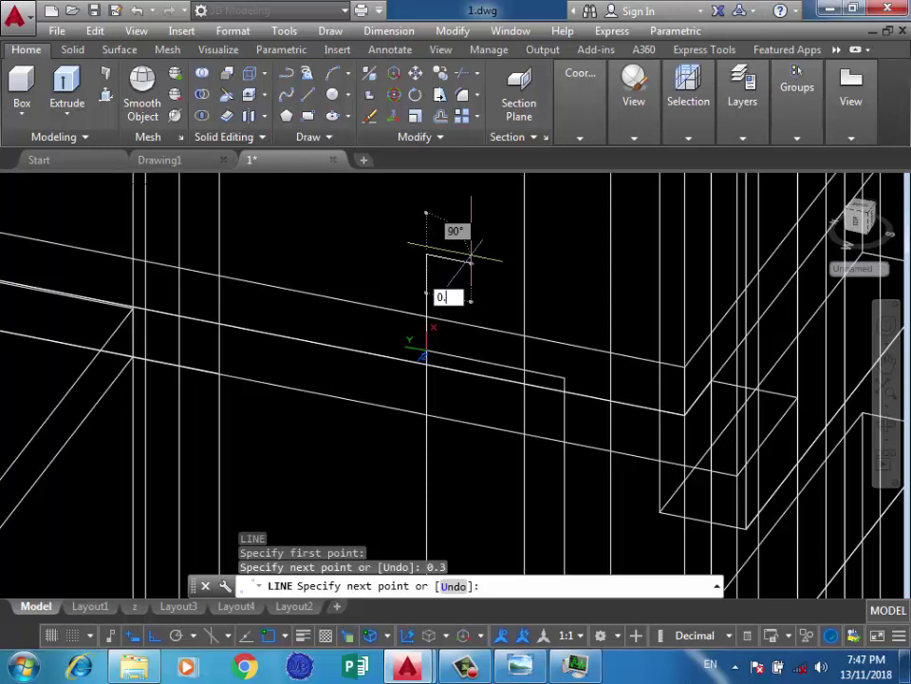
pyautogui.write('2')
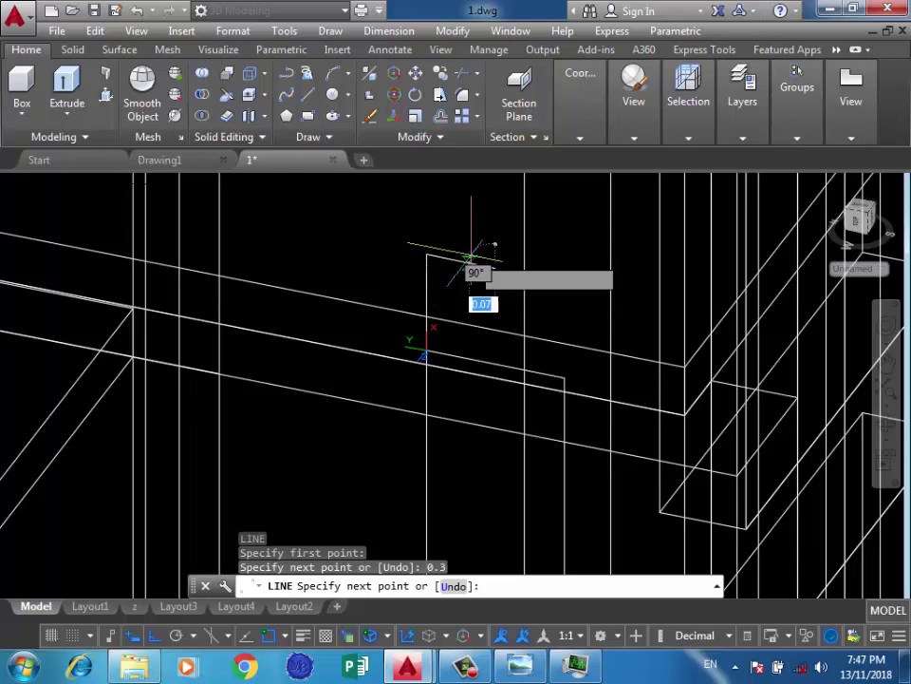
pyautogui.press('Return')
pyautogui.scroll(-1, 475, 342)
pyautogui.write('1.8')
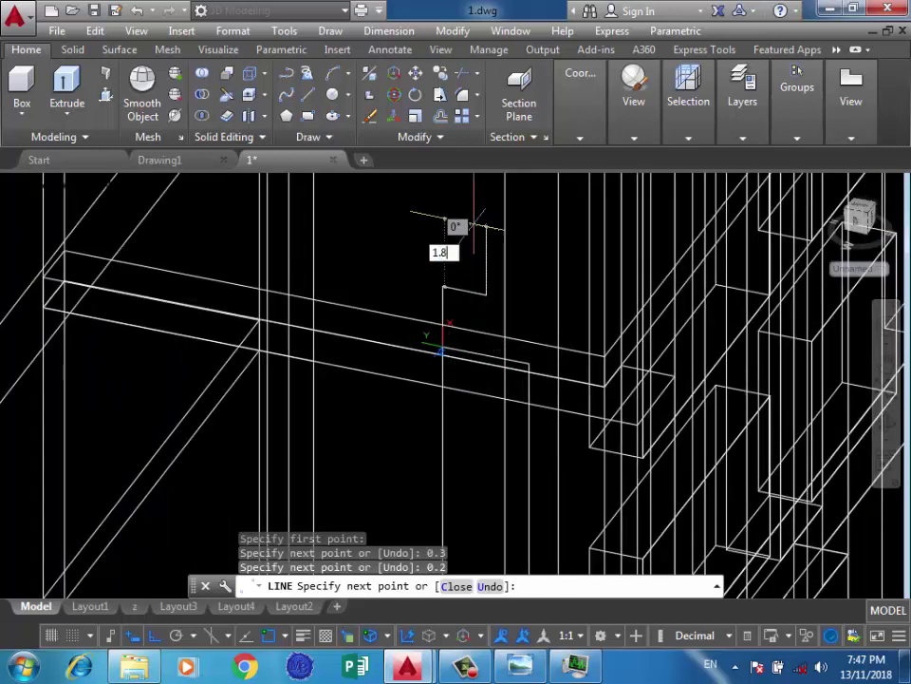
pyautogui.press('Return')
# Complete the second outline with 0.4 and 1.8 segments
pyautogui.scroll(-1, 523, 274)
pyautogui.scroll(1, 443, 189)
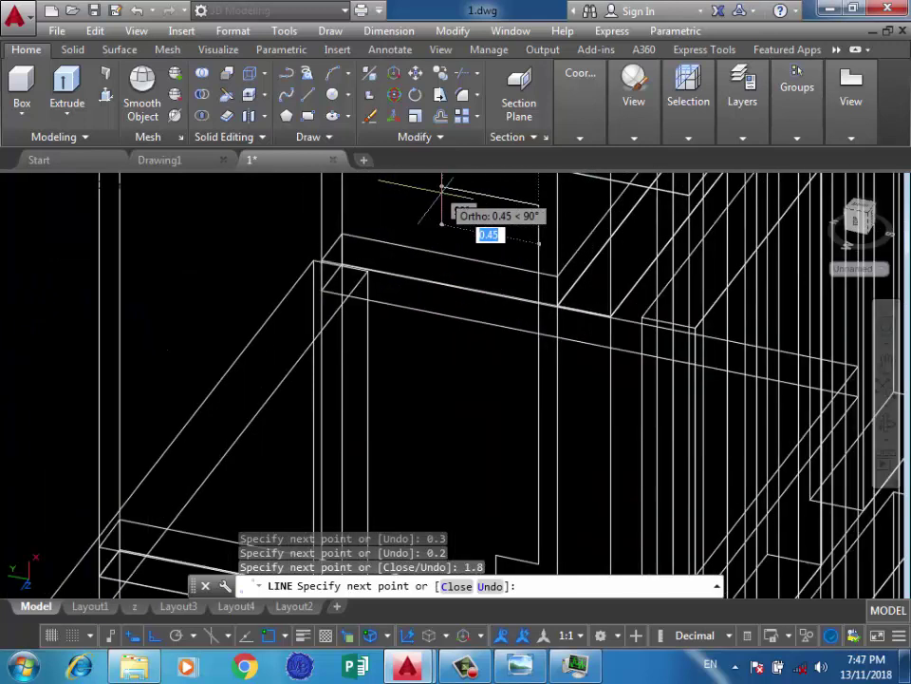
pyautogui.write('4')
pyautogui.press('Return')
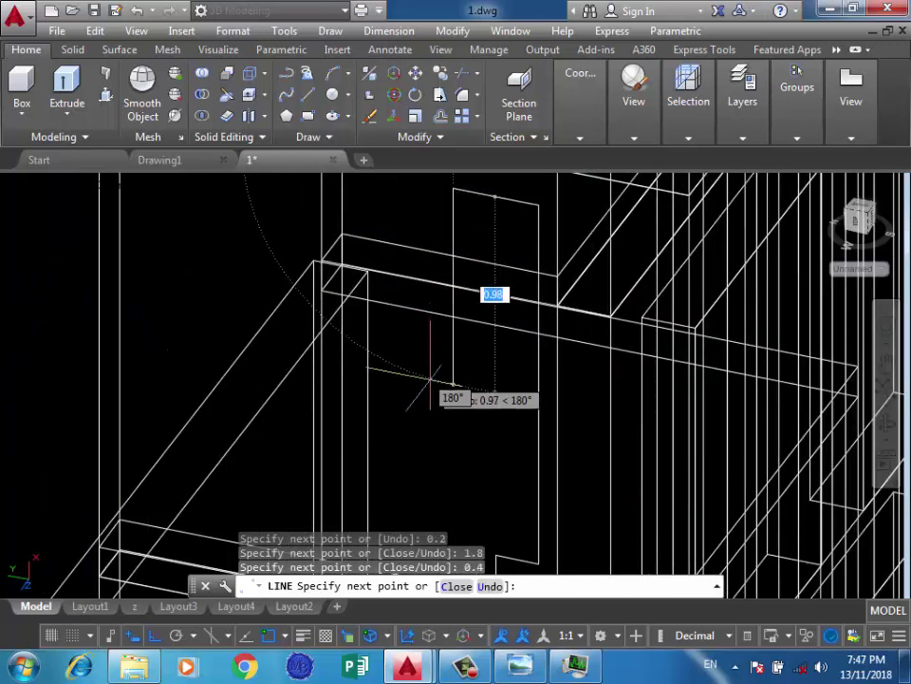
pyautogui.press('Return')
pyautogui.scroll(-1, 430, 377)
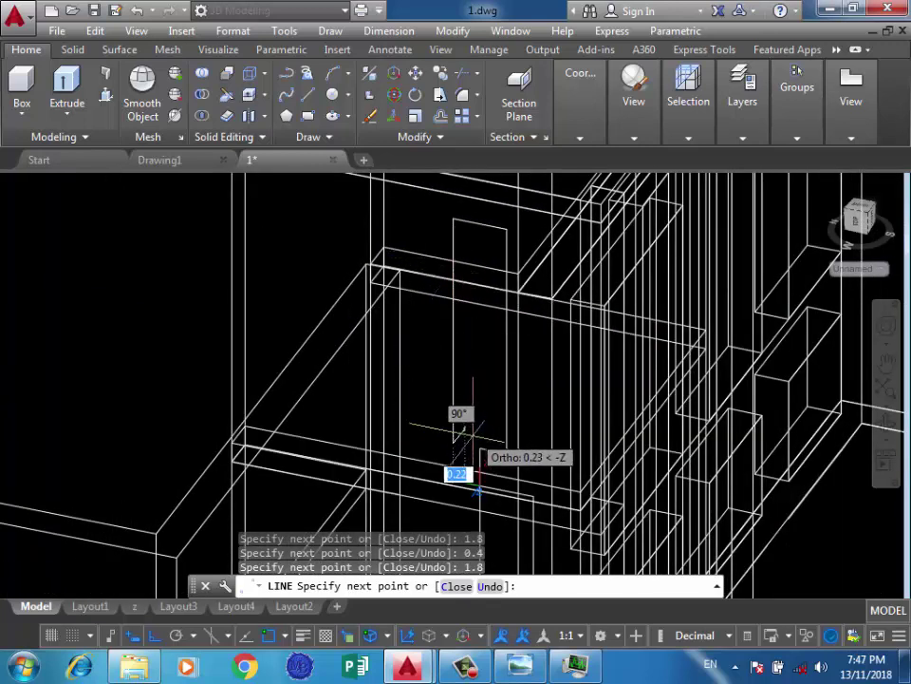
pyautogui.press('Return')
# Erase one more leftover line near the opening
pyautogui.scroll(1, 440, 354)
pyautogui.scroll(1, 458, 376)
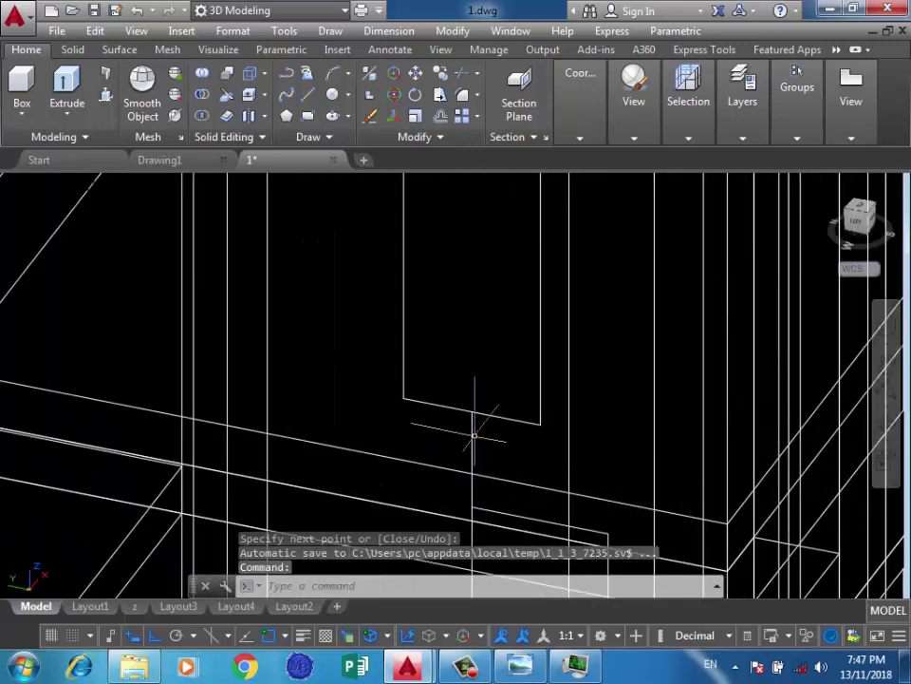
pyautogui.click(423, 424)
pyautogui.click(469, 387)
pyautogui.press('Delete')
pyautogui.scroll(-1, 469, 388)
# Press-pull the first narrow pane outline into a solid frame piece
pyautogui.scroll(-1, 446, 351)
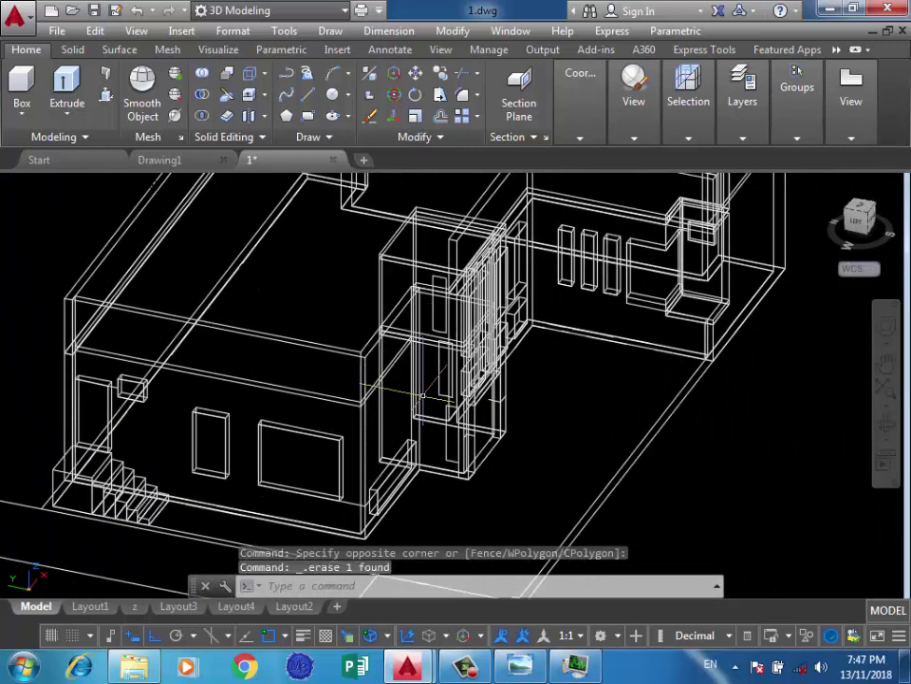
pyautogui.scroll(1, 469, 446)
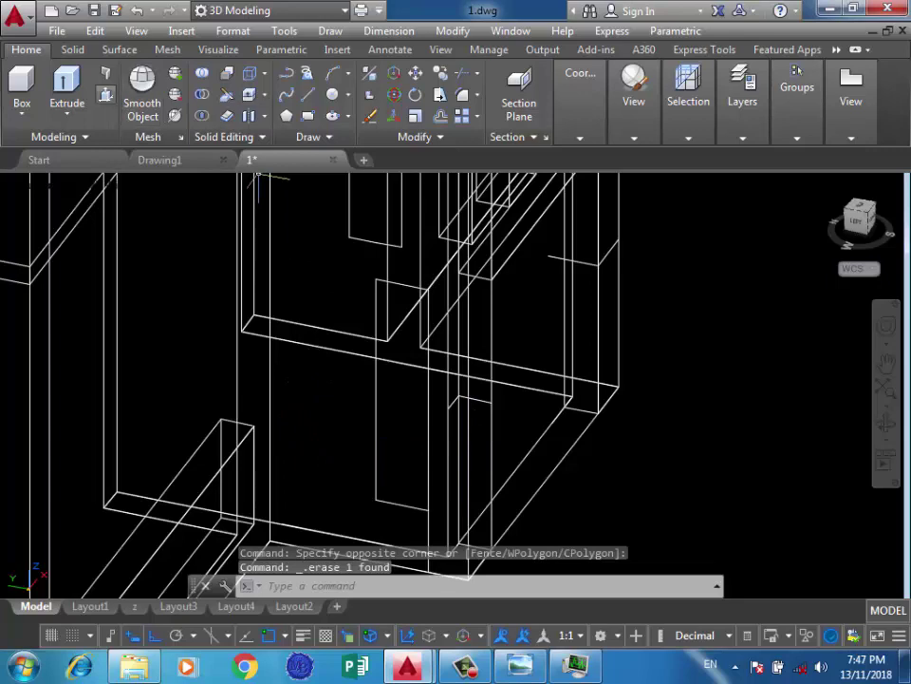
pyautogui.hotkey('ctrl', 'shift', 'e')
pyautogui.click(400, 445)
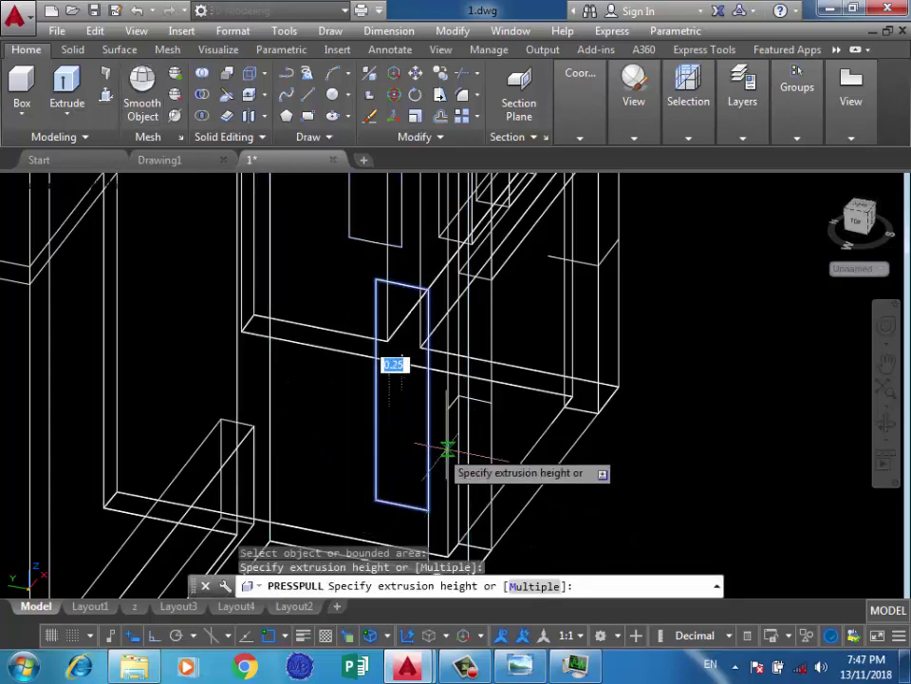
pyautogui.scroll(-1, 439, 422)
pyautogui.scroll(2, 448, 475)
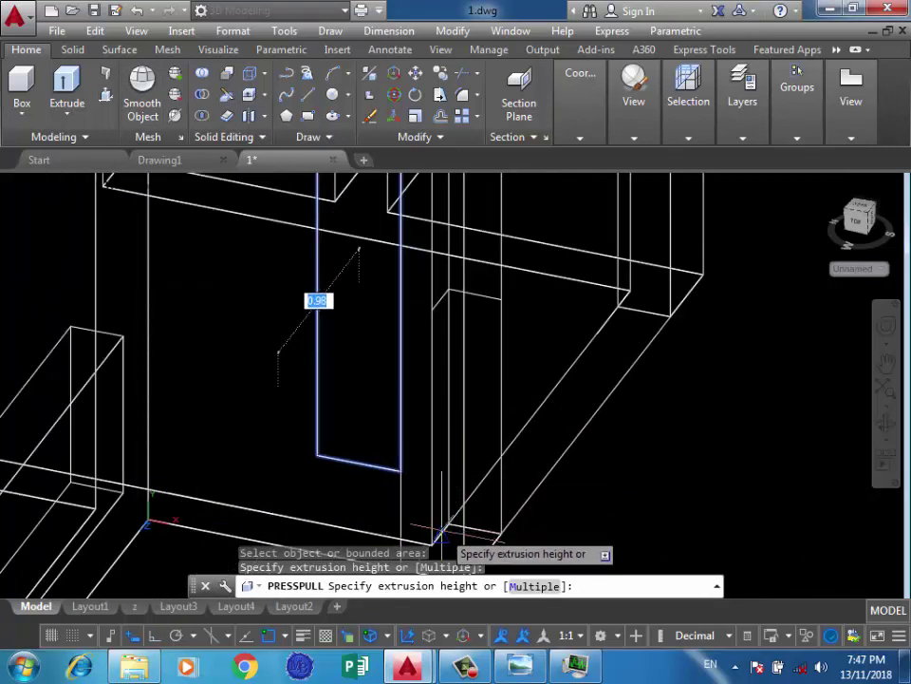
pyautogui.scroll(-1, 439, 455)
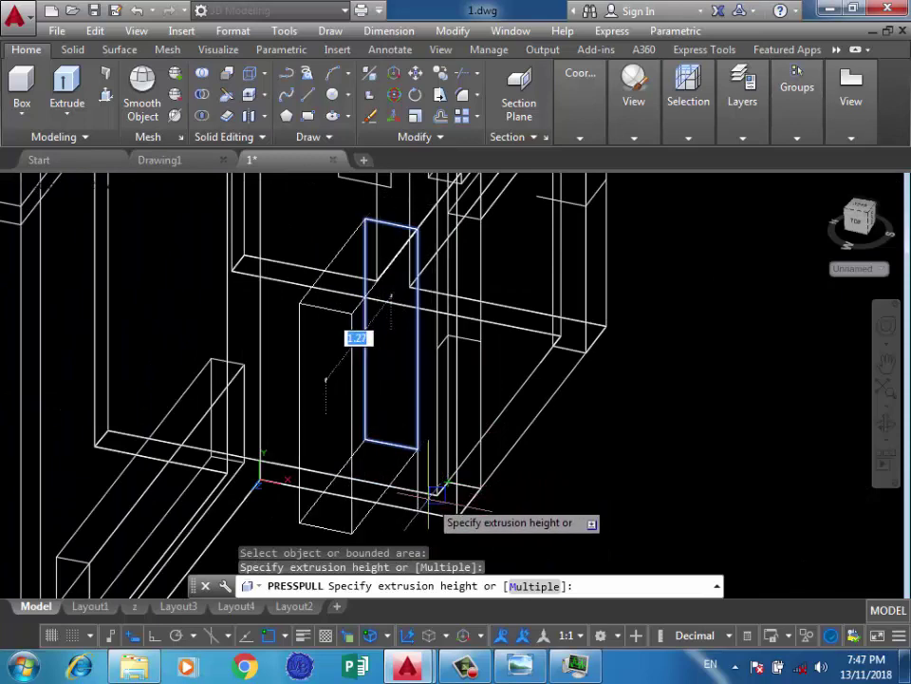
pyautogui.click(433, 502)
# Orbit to the next pane and extrude it into a solid
pyautogui.scroll(3, 428, 498)
pyautogui.scroll(1, 405, 355)
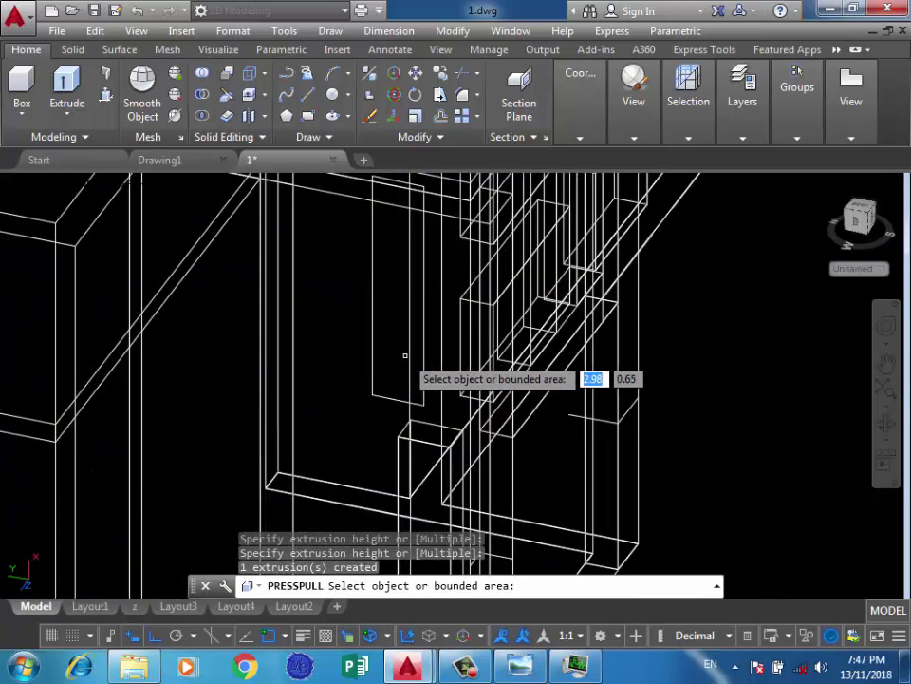
pyautogui.scroll(-1, 394, 323)
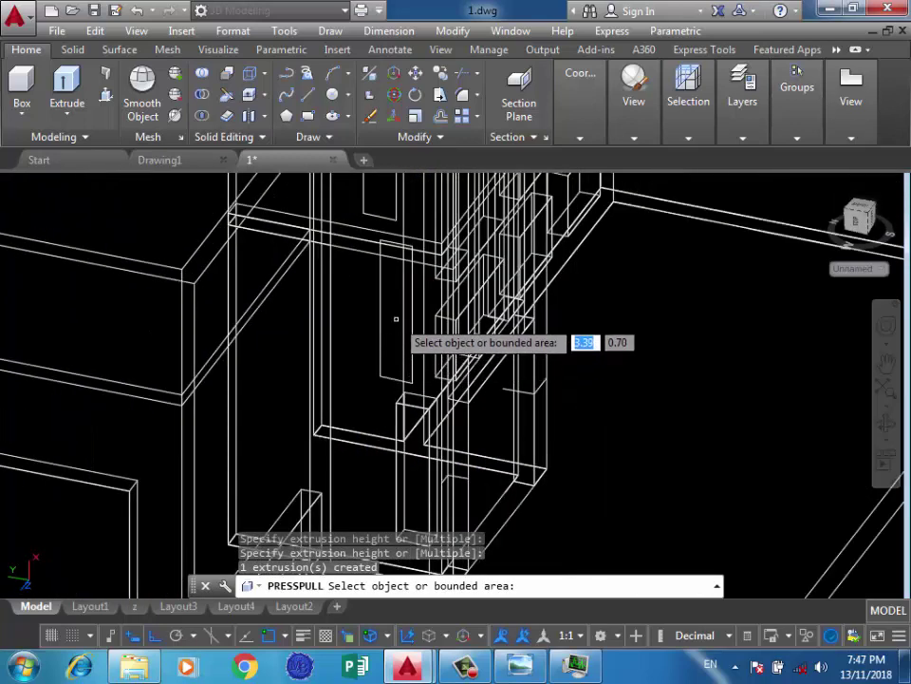
pyautogui.scroll(1, 396, 319)
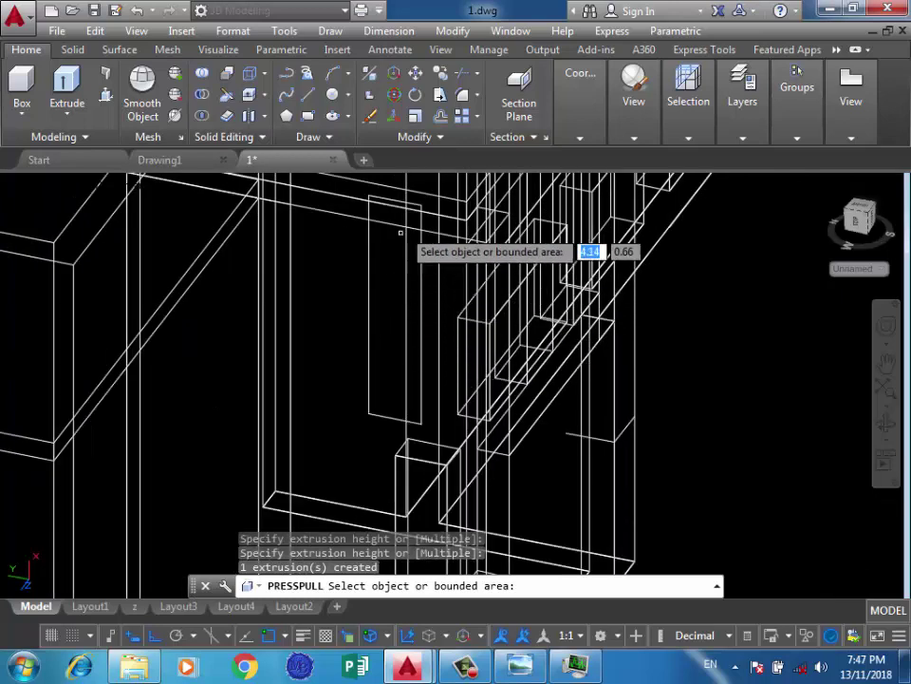
pyautogui.scroll(-1, 395, 357)
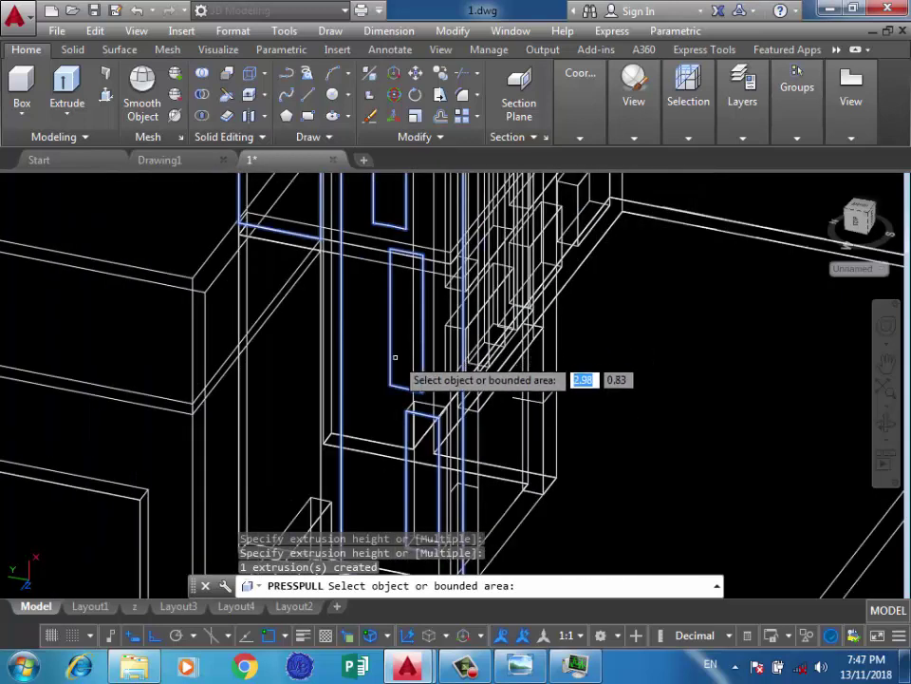
pyautogui.keyDown('shift'); pyautogui.moveTo(395, 357); pyautogui.dragTo(364, 352, button='middle'); pyautogui.keyUp('shift')
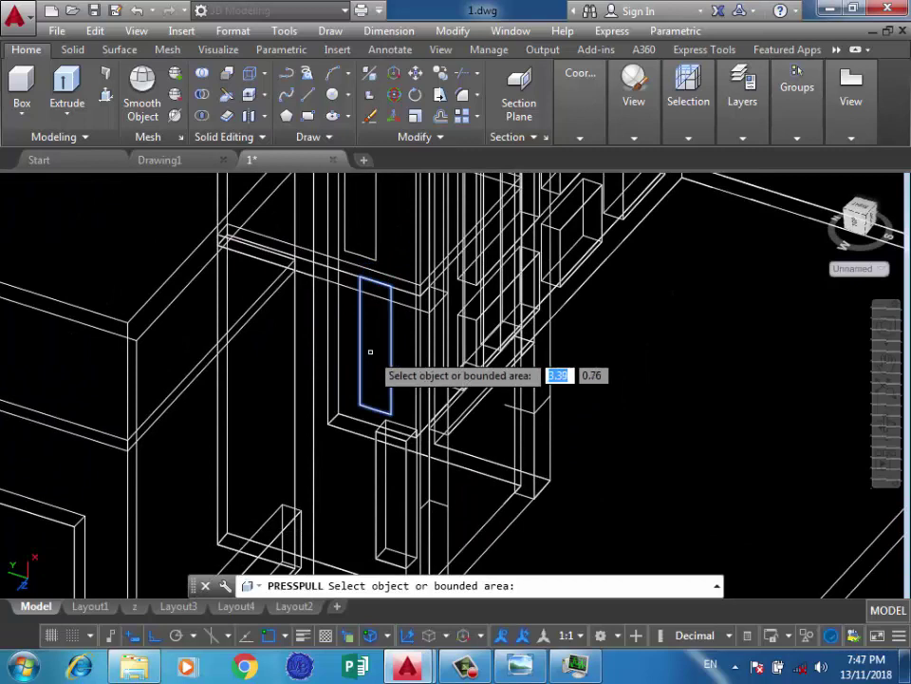
pyautogui.click(370, 353)
pyautogui.scroll(-1, 375, 356)
pyautogui.scroll(1, 409, 518)
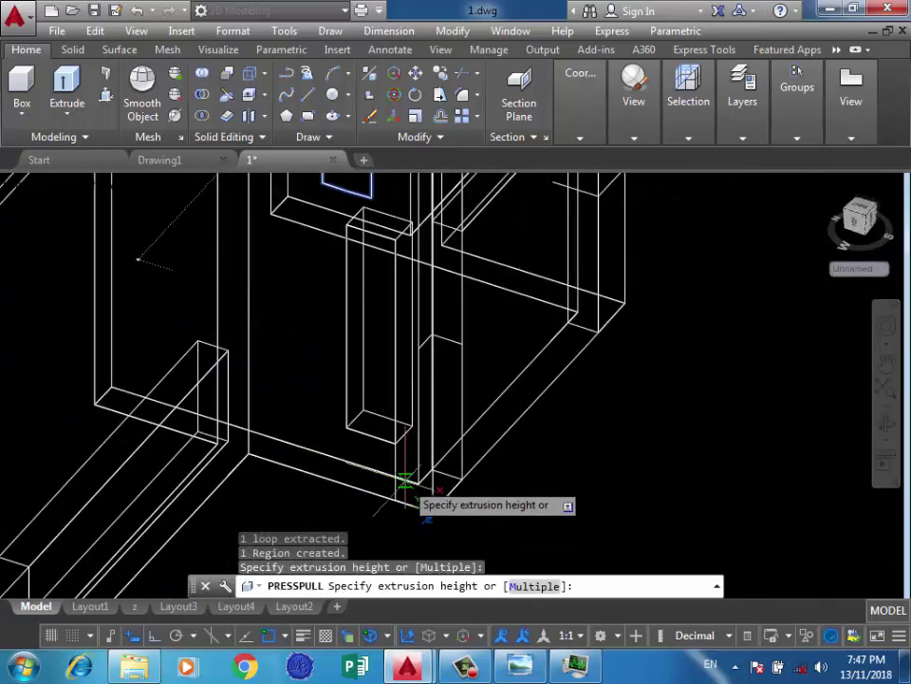
pyautogui.click(417, 486)
# Extrude one more pane area into a frame piece and end press-pull
pyautogui.scroll(-1, 422, 493)
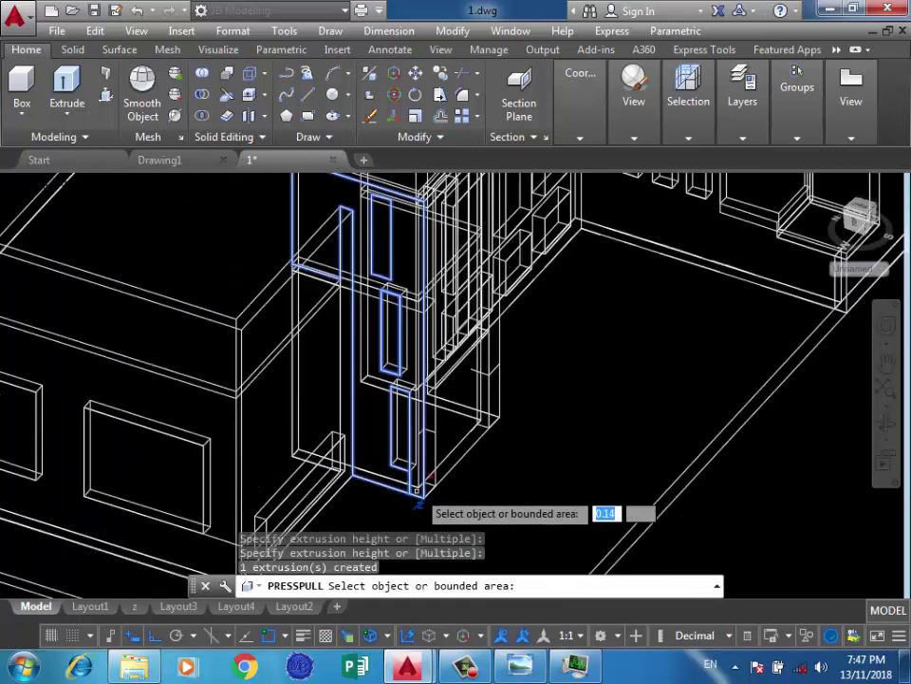
pyautogui.click(384, 232)
pyautogui.scroll(1, 385, 275)
pyautogui.scroll(1, 391, 285)
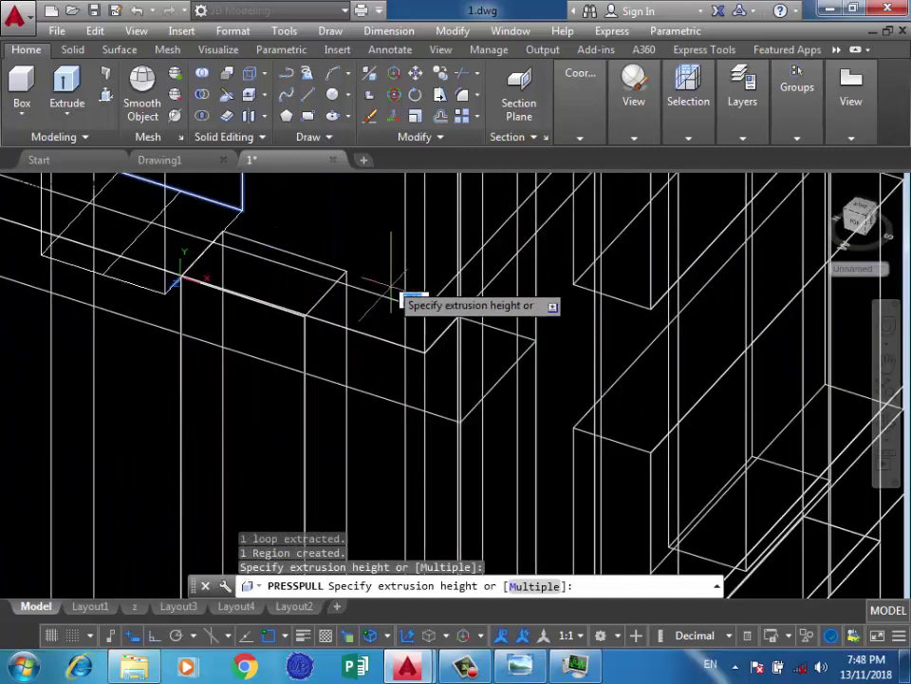
pyautogui.click(503, 304)
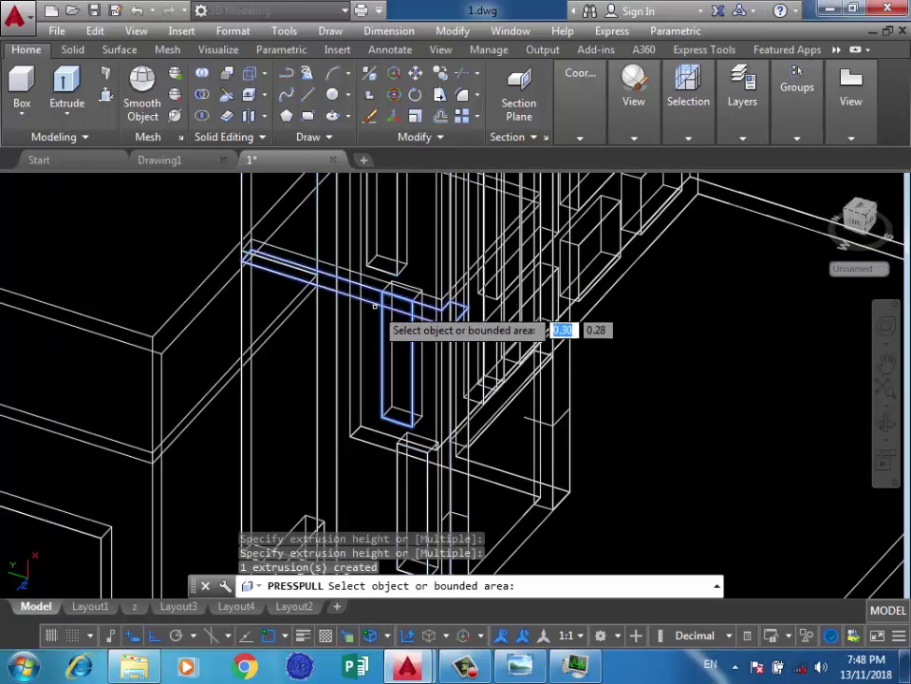
pyautogui.press('Return')
pyautogui.scroll(-3, 505, 181)
pyautogui.scroll(-2, 504, 180)
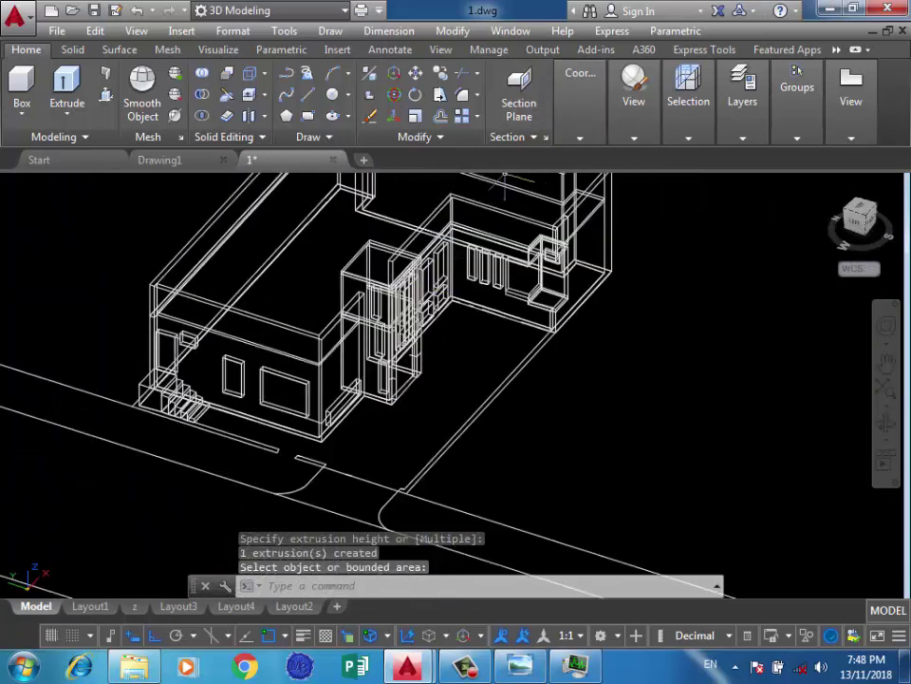
pyautogui.moveTo(634, 99)
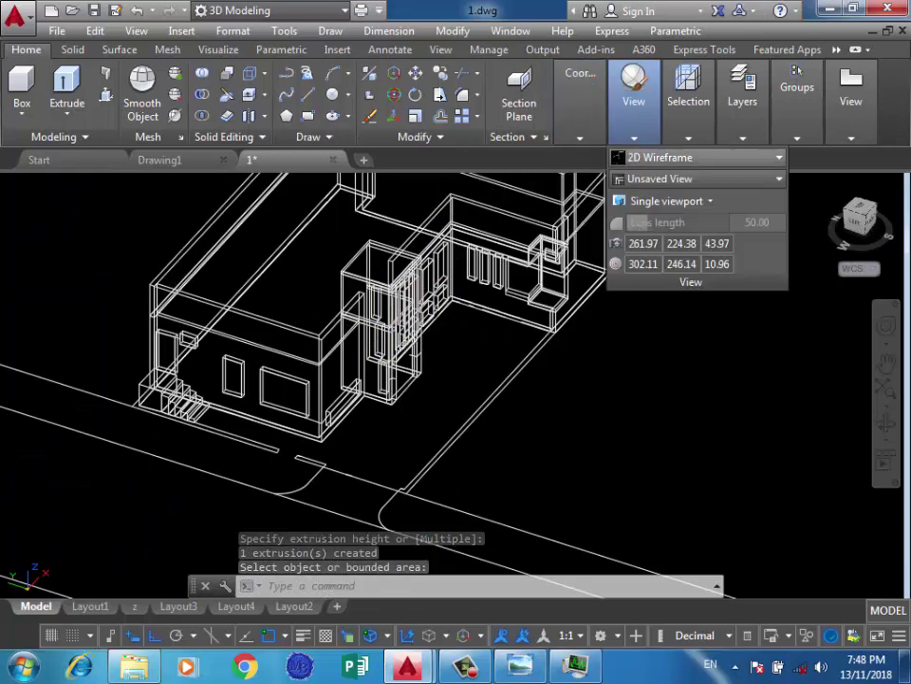
# Apply the Conceptual visual style and orbit the house to a new angle
pyautogui.click(698, 155)
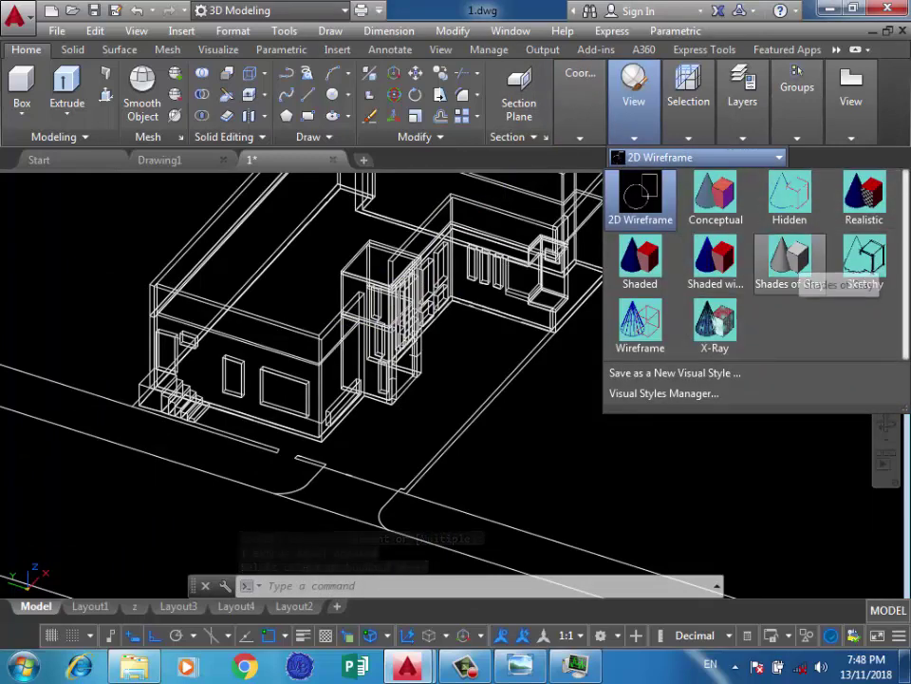
pyautogui.click(716, 194)
pyautogui.scroll(-2, 576, 349)
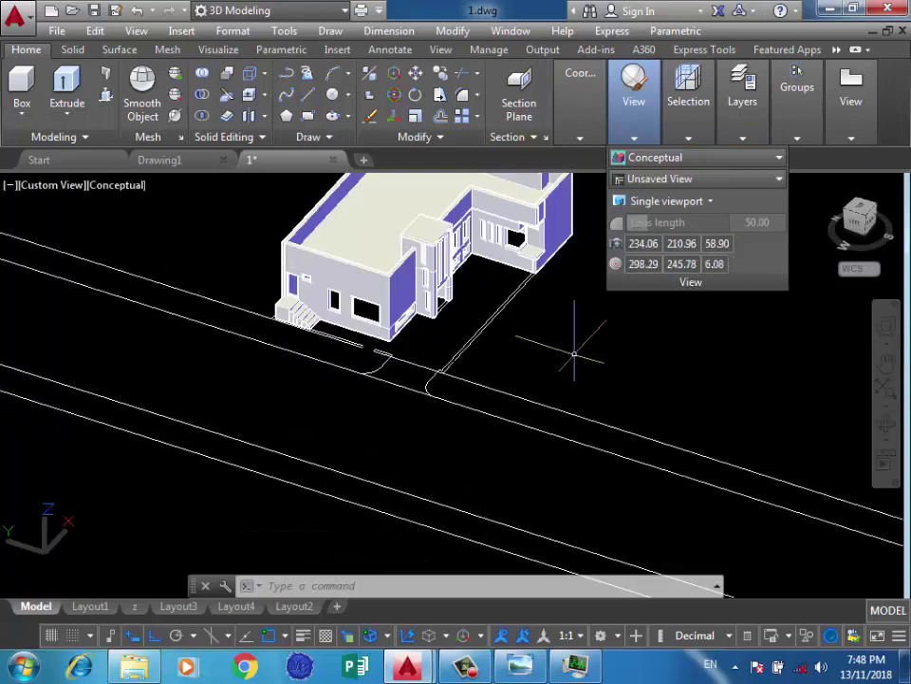
pyautogui.moveTo(576, 350); pyautogui.dragTo(557, 352)
pyautogui.keyDown('shift'); pyautogui.moveTo(539, 397); pyautogui.dragTo(475, 398, button='middle'); pyautogui.keyUp('shift')
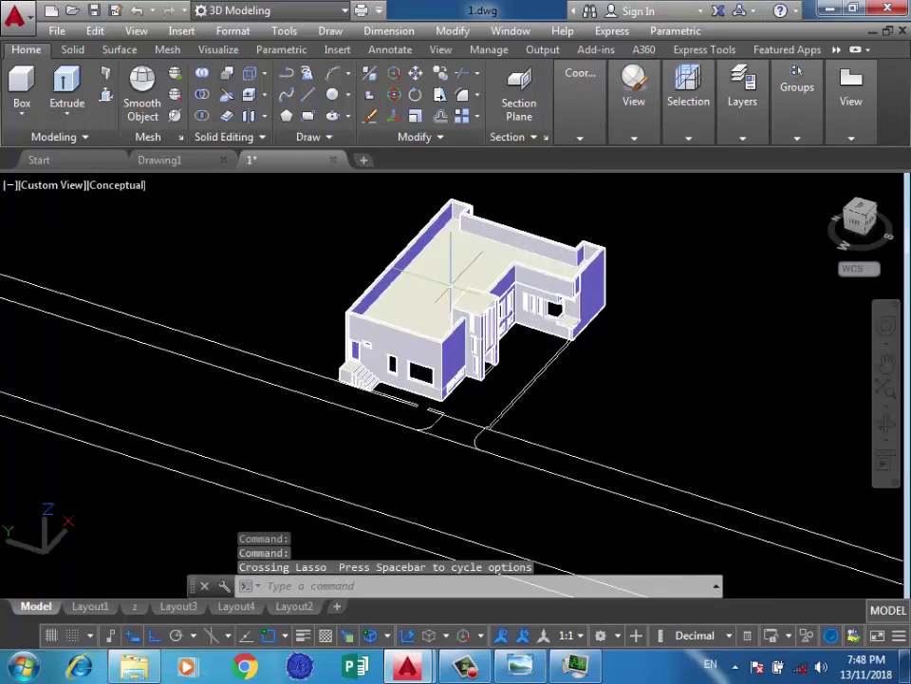
pyautogui.scroll(3, 504, 328)
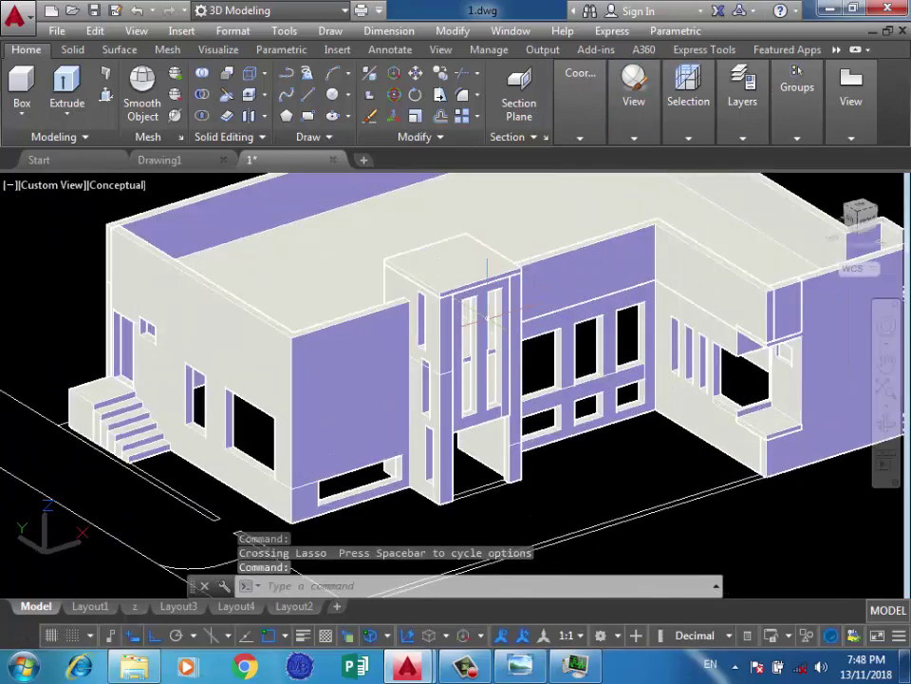
pyautogui.scroll(2, 475, 323)
pyautogui.scroll(-2, 475, 323)
# Orbit the shaded house to a more frontal view
pyautogui.keyDown('shift'); pyautogui.moveTo(474, 398); pyautogui.dragTo(570, 398, button='middle'); pyautogui.keyUp('shift')
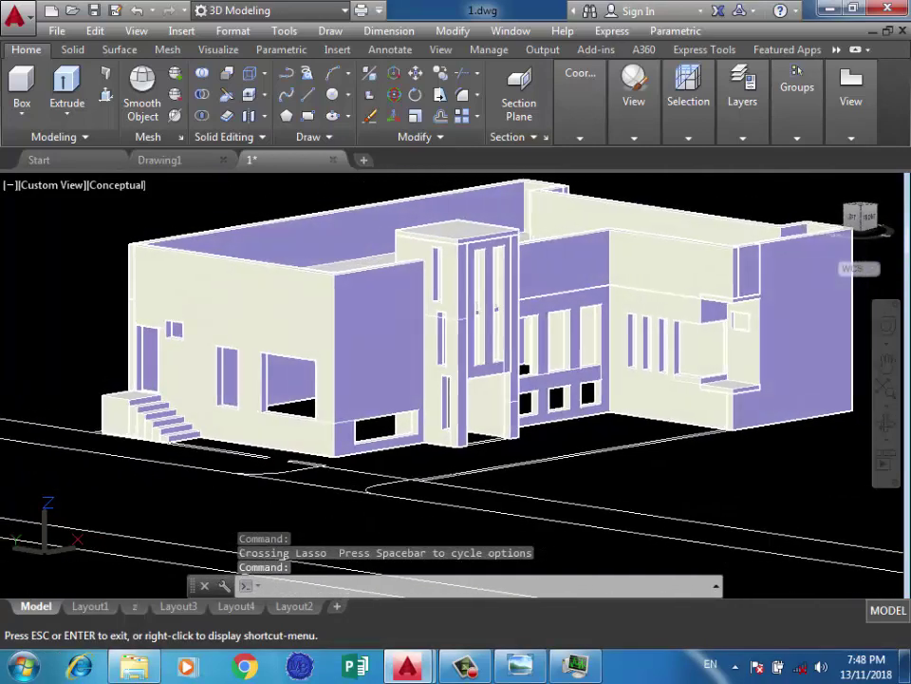
pyautogui.scroll(-2, 465, 323)
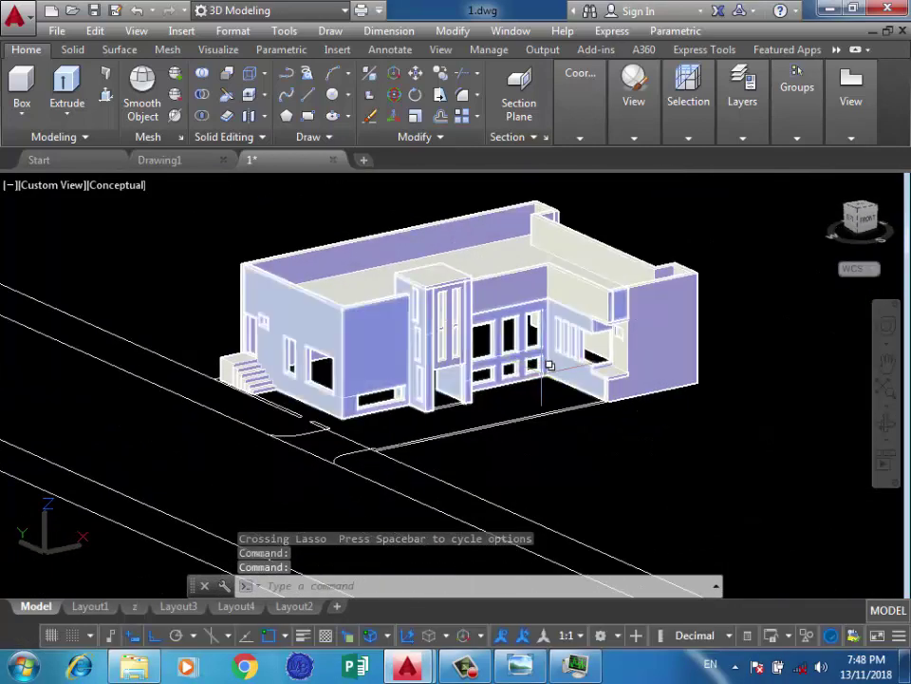
pyautogui.scroll(3, 549, 362)
pyautogui.scroll(-2, 532, 389)
pyautogui.keyDown('shift'); pyautogui.moveTo(525, 396); pyautogui.dragTo(541, 370, button='middle'); pyautogui.keyUp('shift')
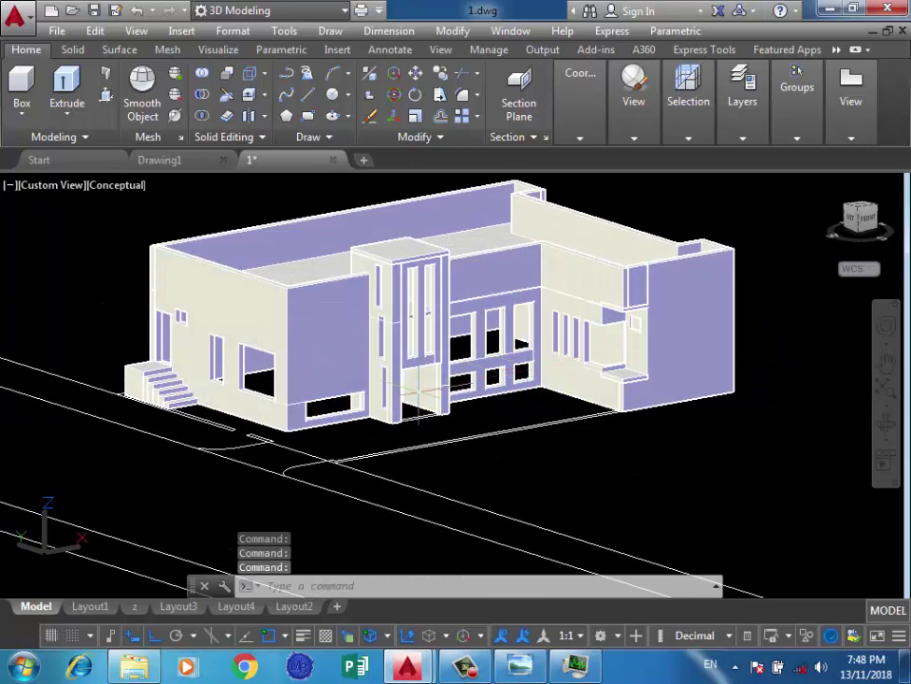
# Browse the preset view list without choosing one, then zoom in
pyautogui.click(634, 95)
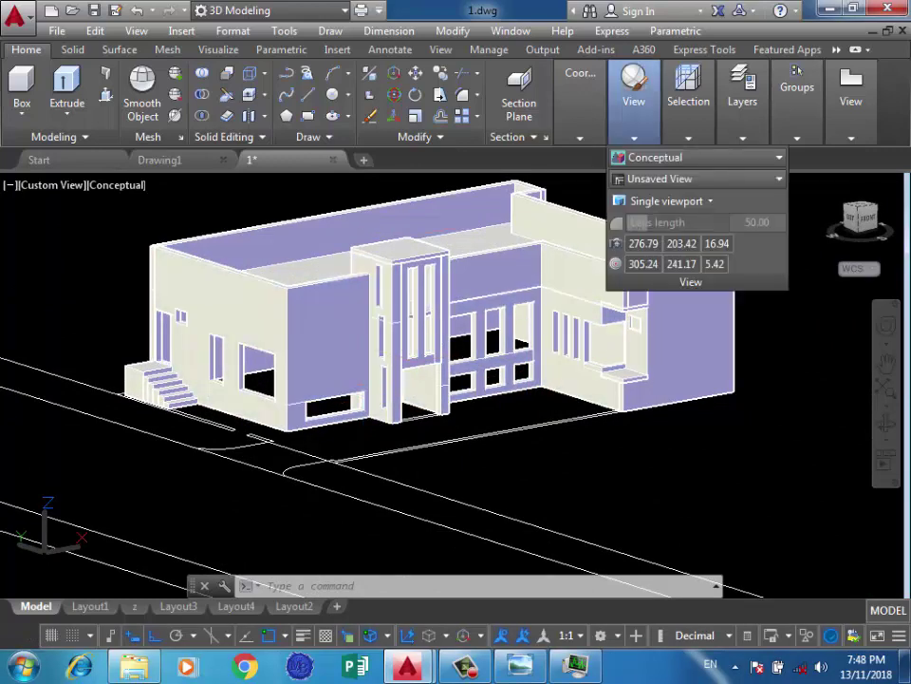
pyautogui.click(698, 178)
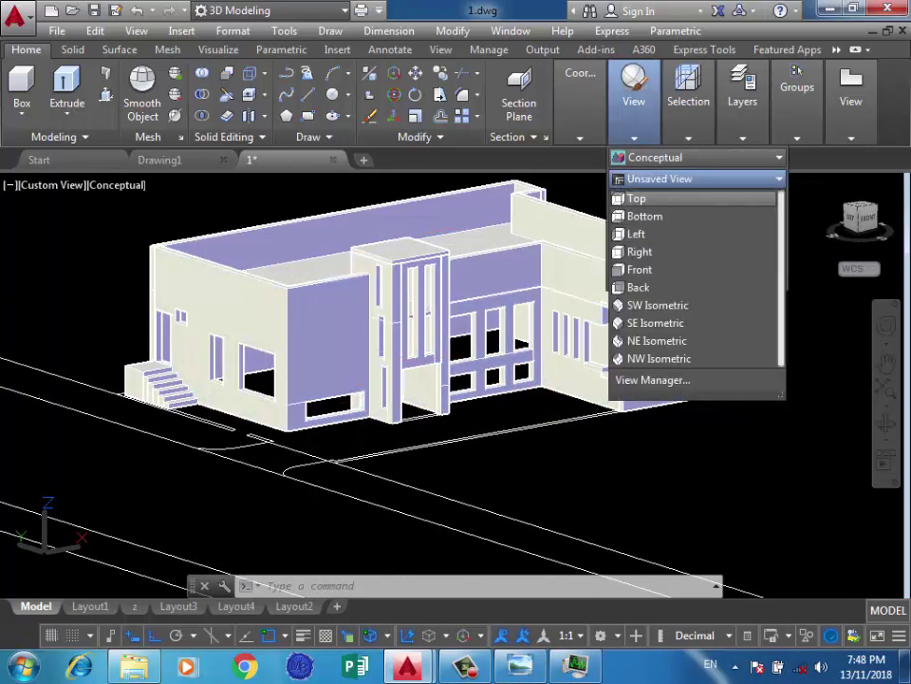
pyautogui.press('Escape')
pyautogui.click(543, 467)
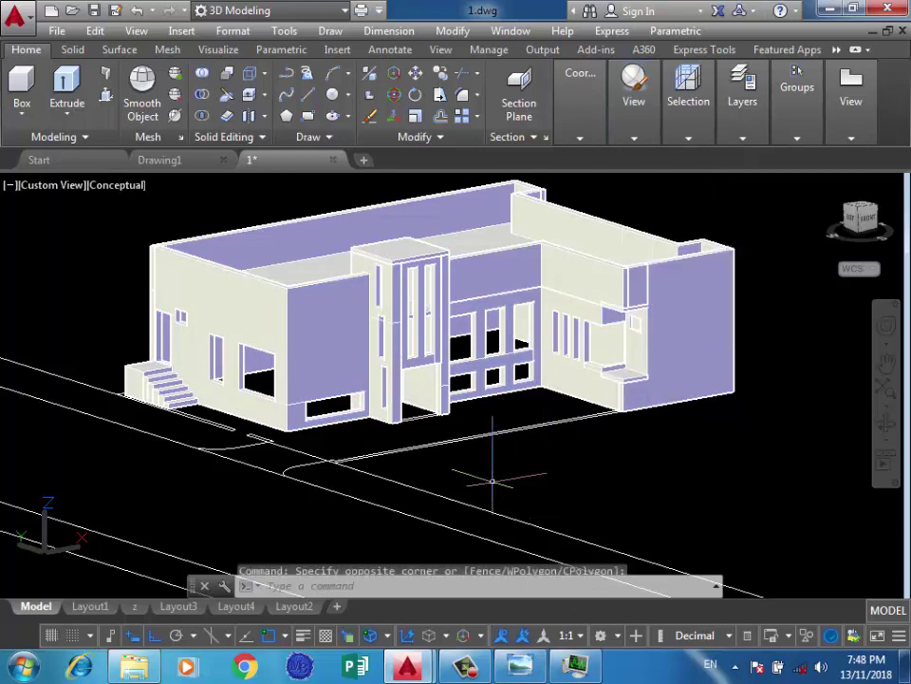
pyautogui.scroll(2, 429, 418)
pyautogui.scroll(2, 429, 417)
pyautogui.scroll(2, 429, 418)
pyautogui.scroll(-2, 429, 418)
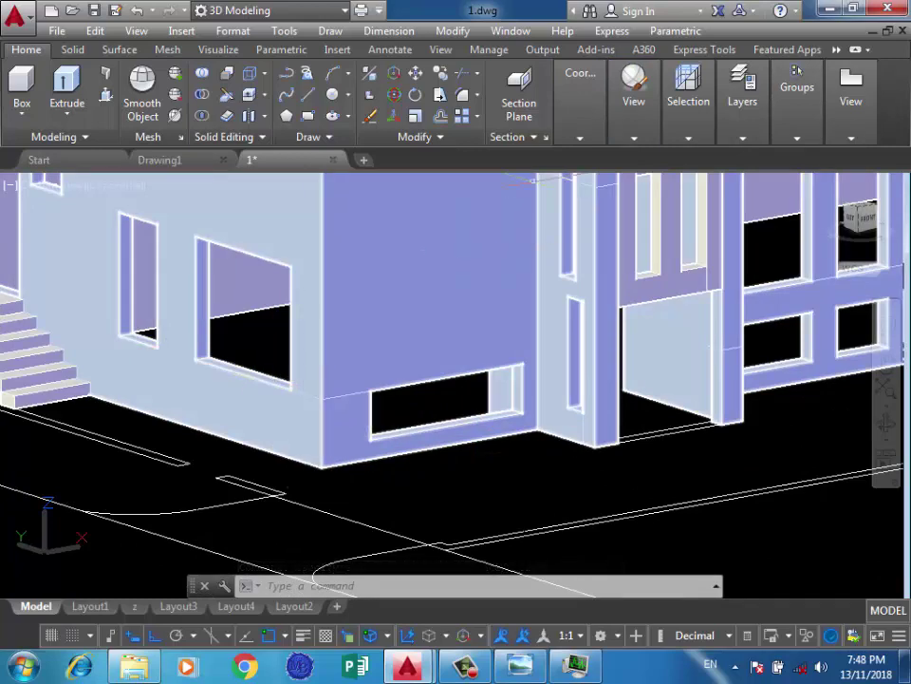
# Choose the Top preset view and zoom in on the building
pyautogui.click(634, 95)
pyautogui.click(697, 158)
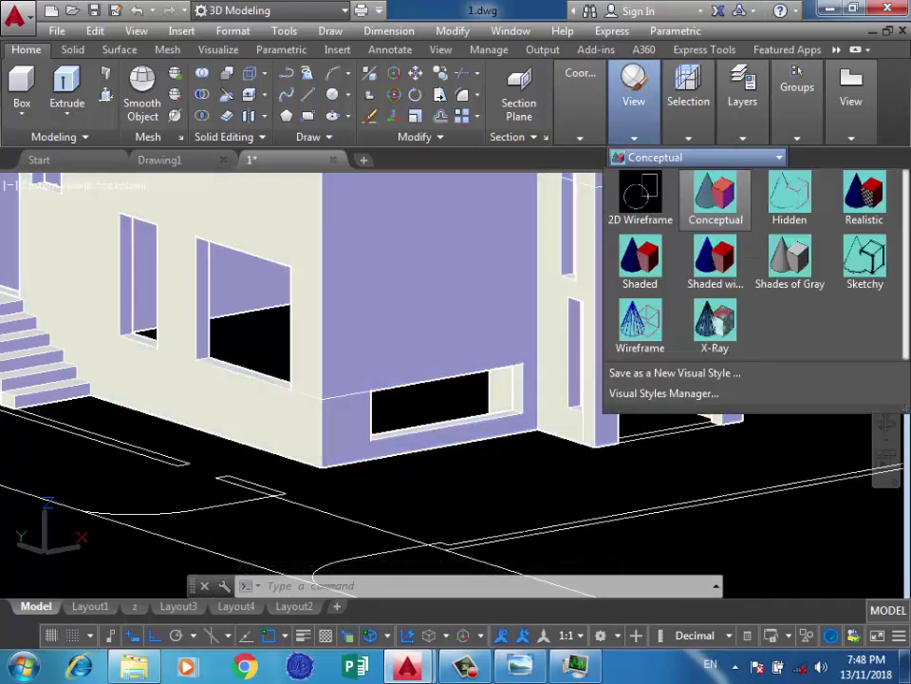
pyautogui.click(698, 158)
pyautogui.click(698, 178)
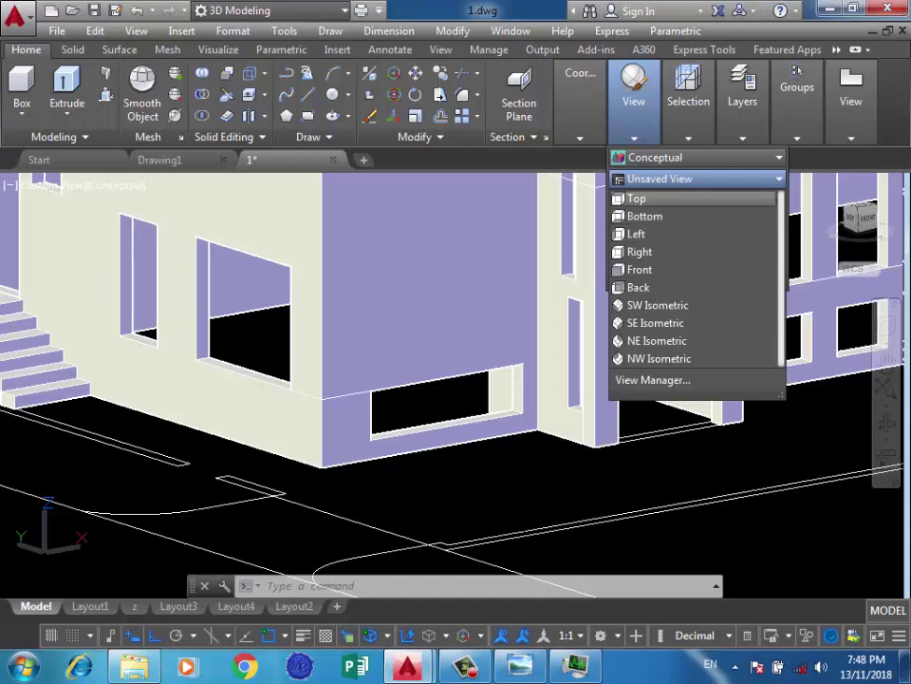
pyautogui.click(636, 199)
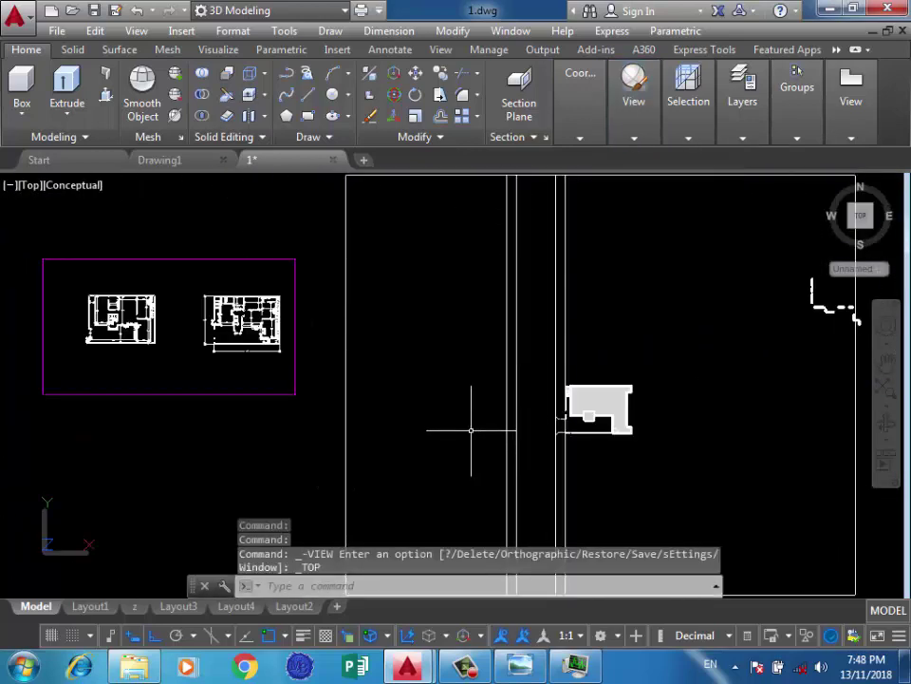
pyautogui.scroll(3, 472, 427)
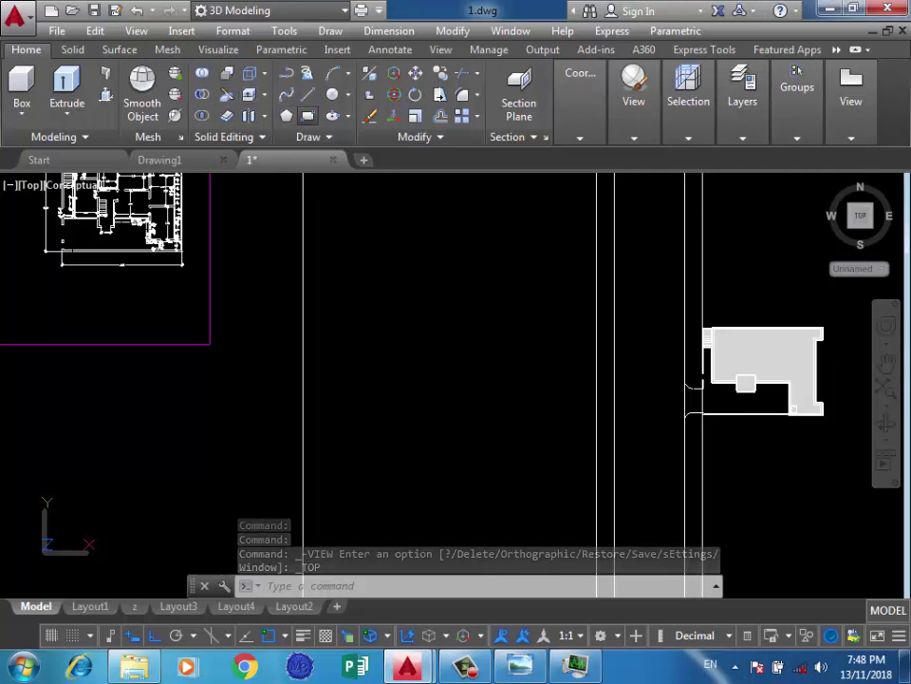
# Draw a 2.5 by 2 rectangle as the window outline
pyautogui.click(308, 115)
pyautogui.click(500, 271)
pyautogui.write('d')
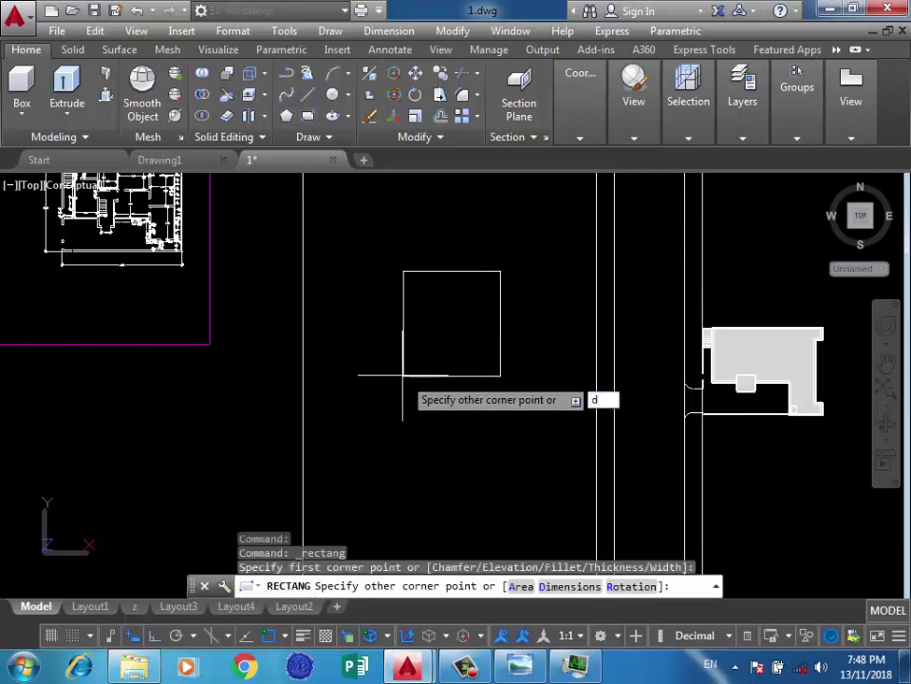
pyautogui.press('Return')
pyautogui.write('5')
pyautogui.press('Return')
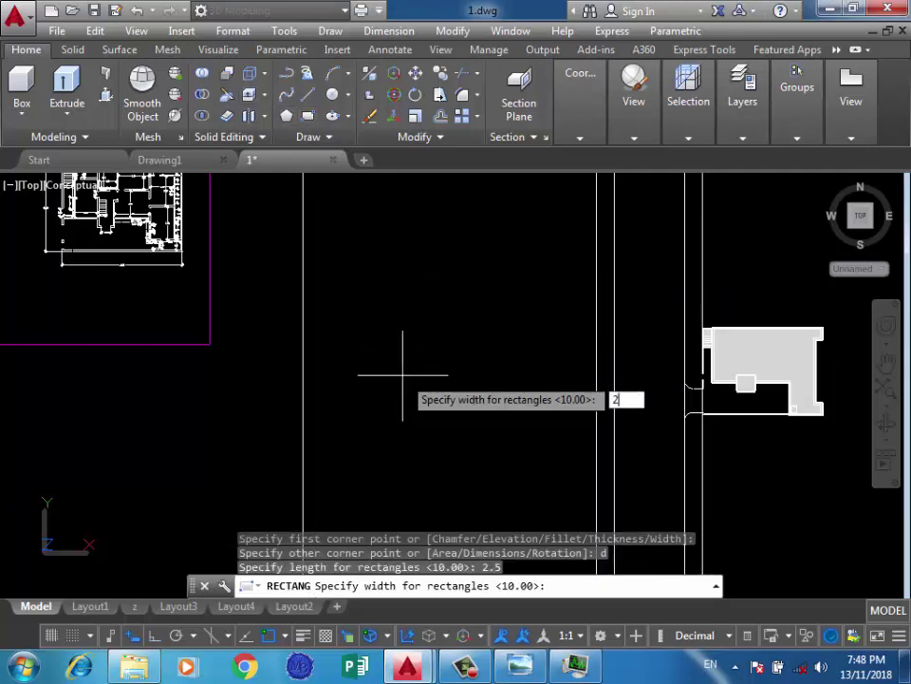
pyautogui.press('Return')
pyautogui.click(346, 386)
pyautogui.scroll(8, 525, 237)
pyautogui.scroll(6, 499, 284)
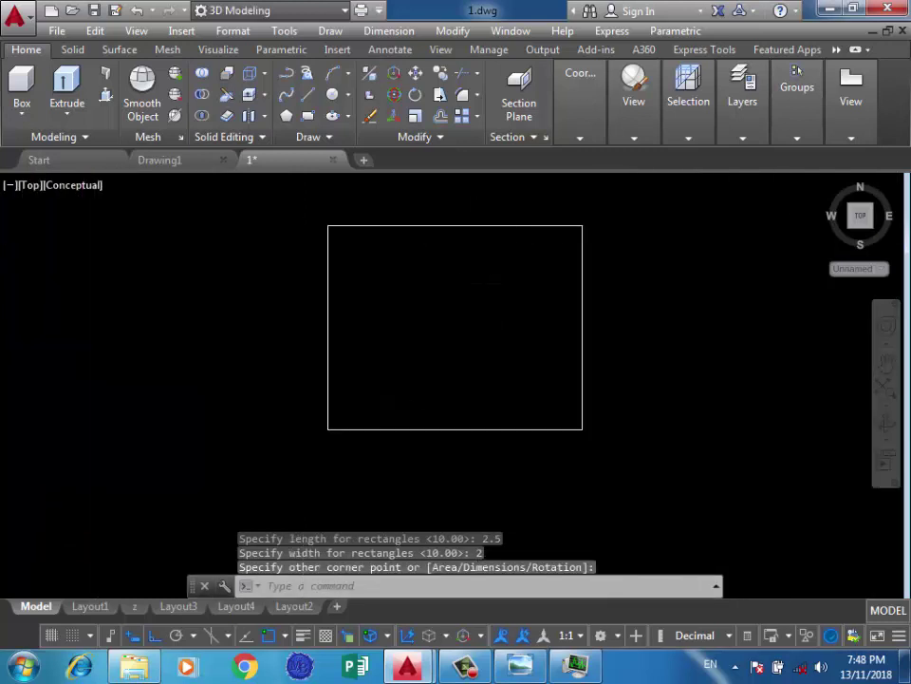
# Offset the rectangle 0.1 inward to form the frame's inner edge
pyautogui.write('o')
pyautogui.press('Return')
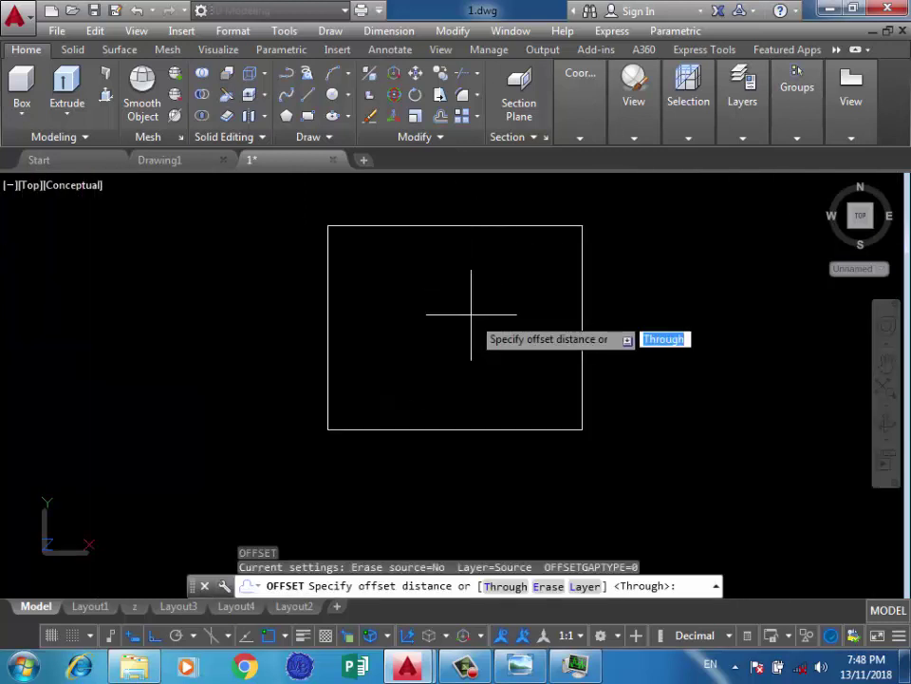
pyautogui.press('Return')
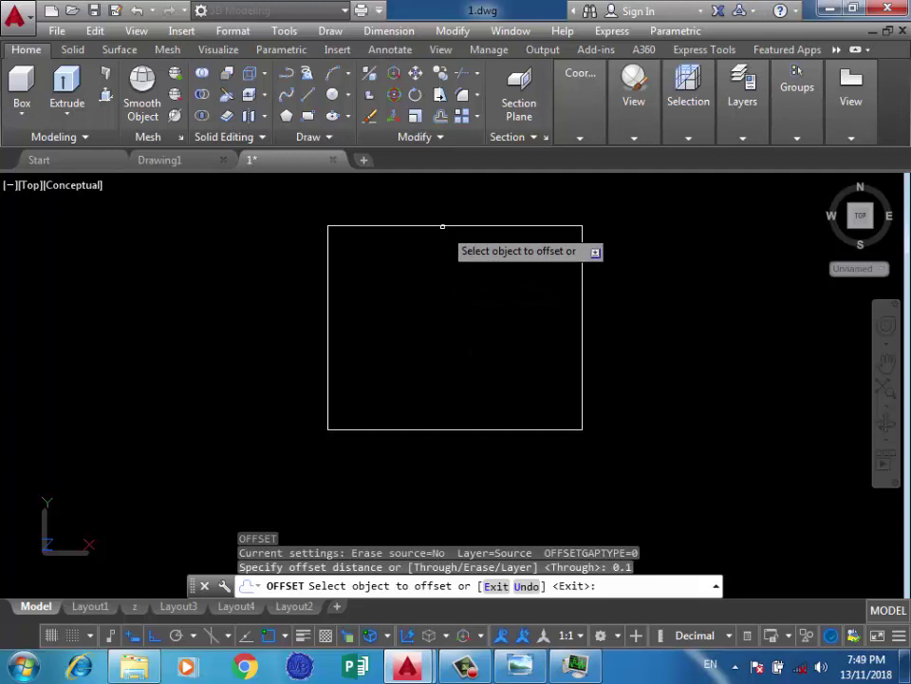
pyautogui.click(442, 226)
pyautogui.click(461, 304)
pyautogui.press('Return')
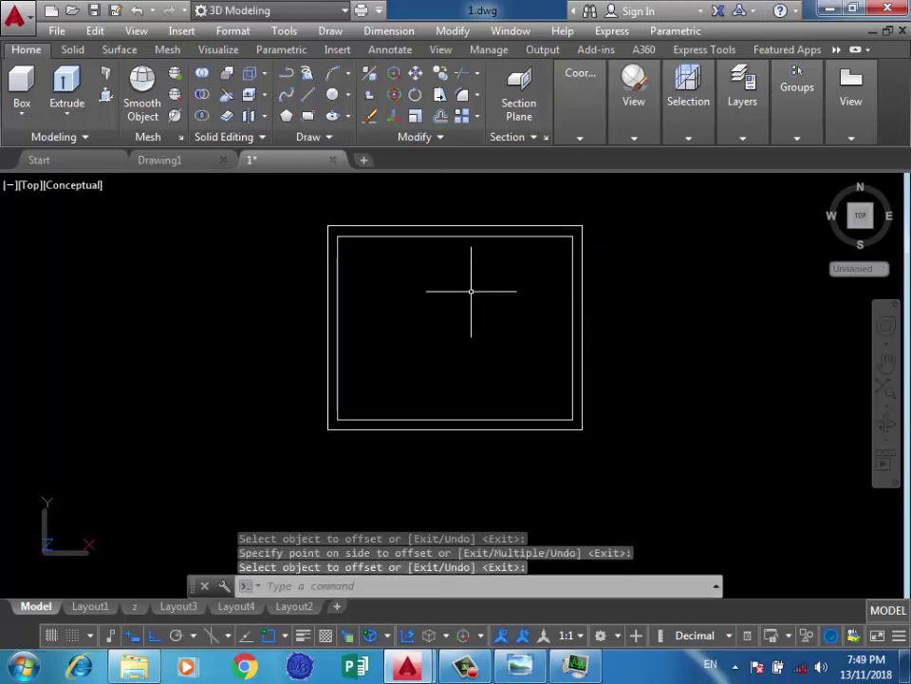
# Draw the horizontal transom band with 0.5 and 0.1 line segments from the inner top-right corner
pyautogui.write('l')
pyautogui.press('Return')
pyautogui.click(573, 236)
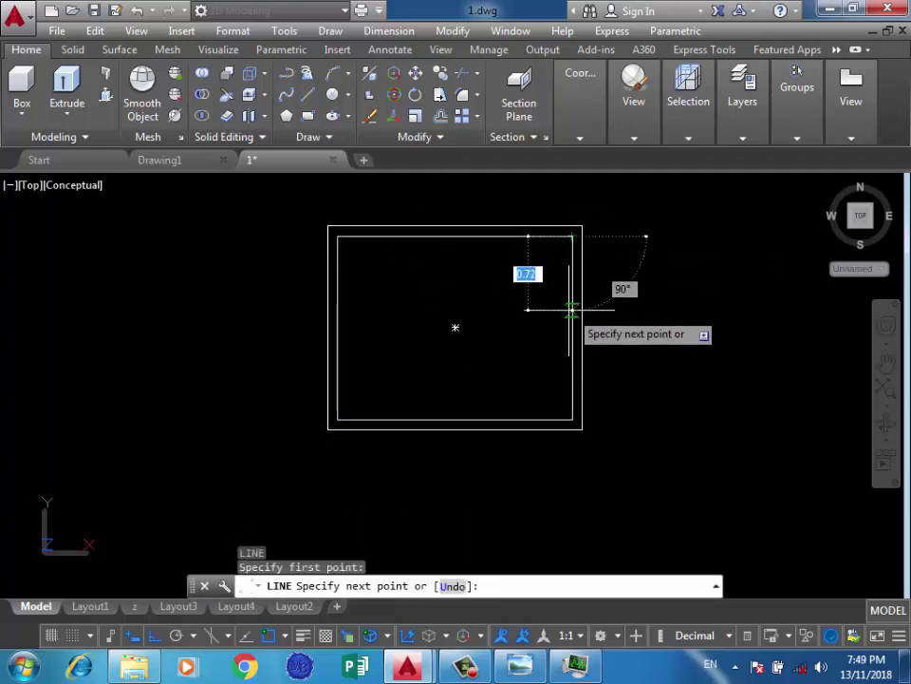
pyautogui.press('Return')
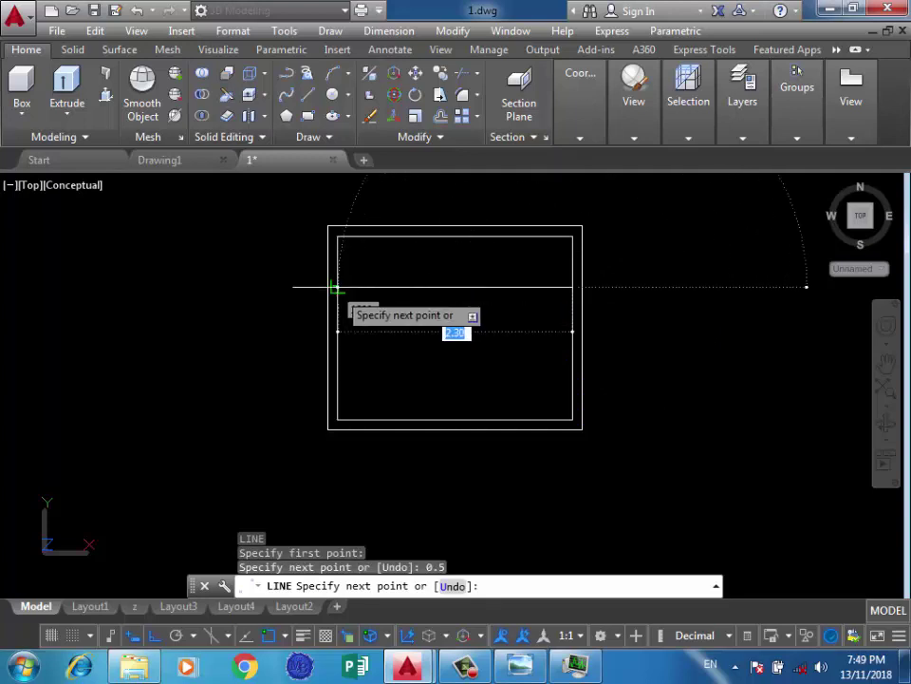
pyautogui.write('0.1')
pyautogui.press('Return')
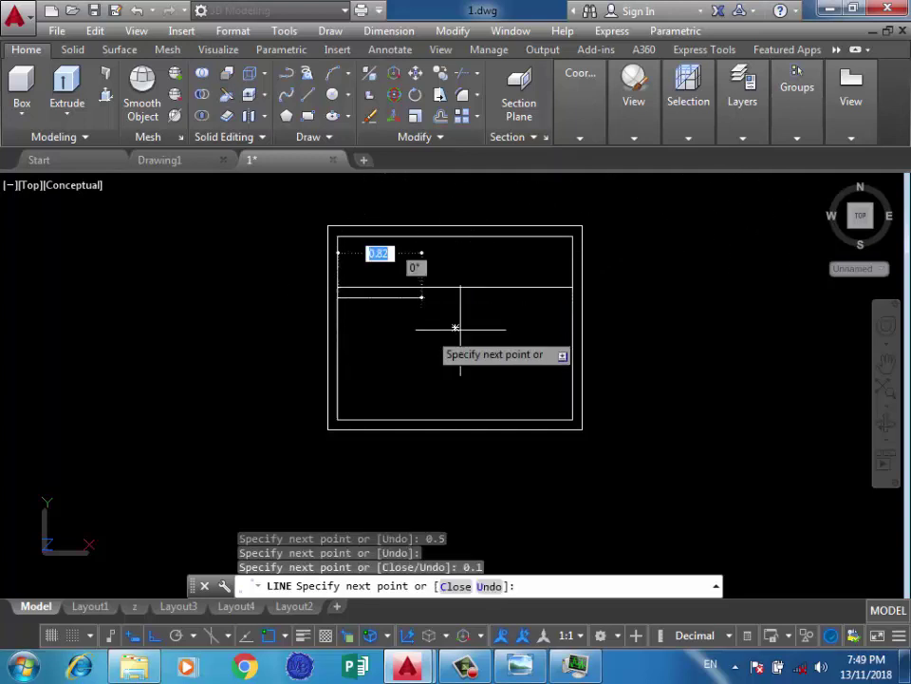
pyautogui.click(573, 296)
pyautogui.press('Return')
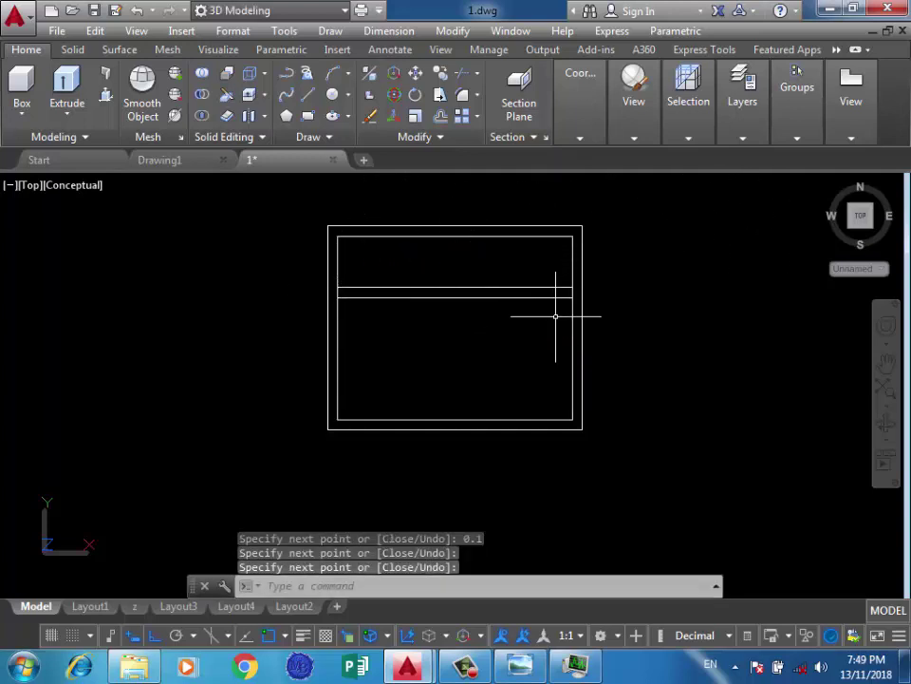
# Draw the right mullion bar running 0.6 down and 0.1 wide below the transom
pyautogui.press('Return')
pyautogui.click(573, 296)
pyautogui.write('0.')
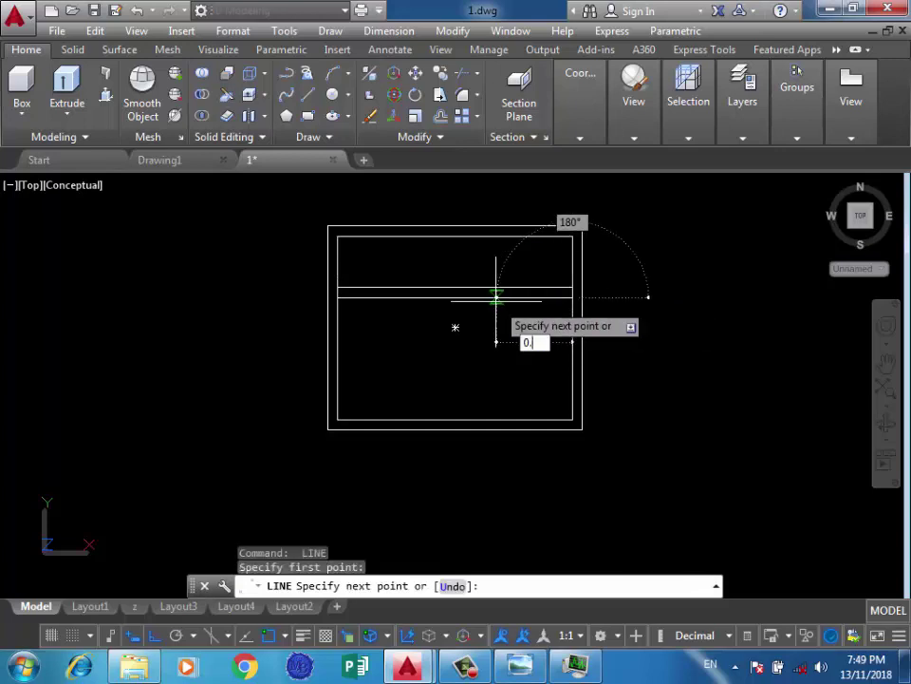
pyautogui.write('6')
pyautogui.press('Return')
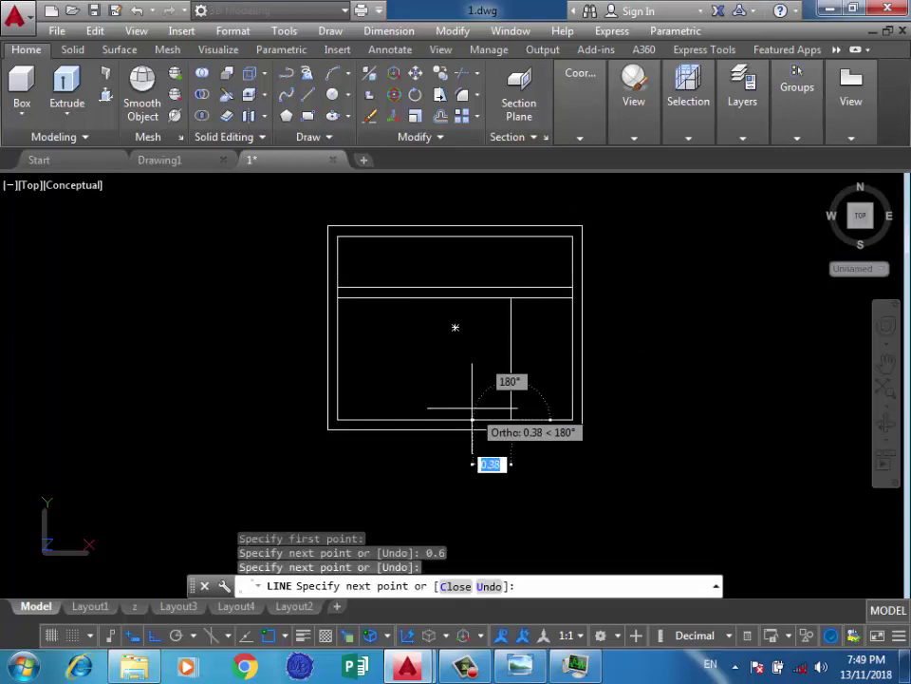
pyautogui.write('1')
pyautogui.press('Return')
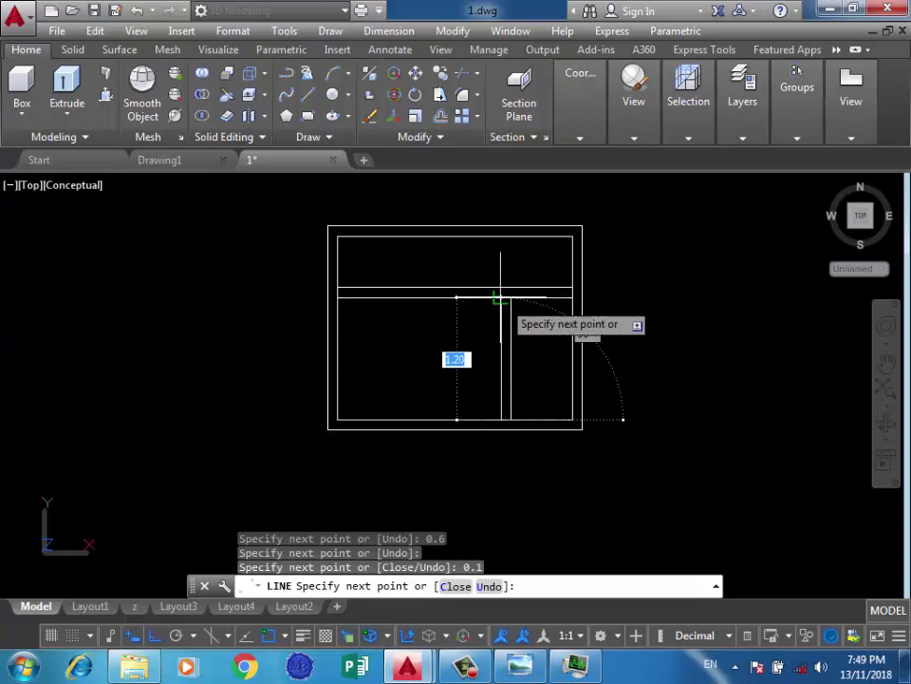
pyautogui.click(501, 297)
pyautogui.press('Return')
# Draw the left mullion bar from the transom down to the bottom edge and back
pyautogui.press('Return')
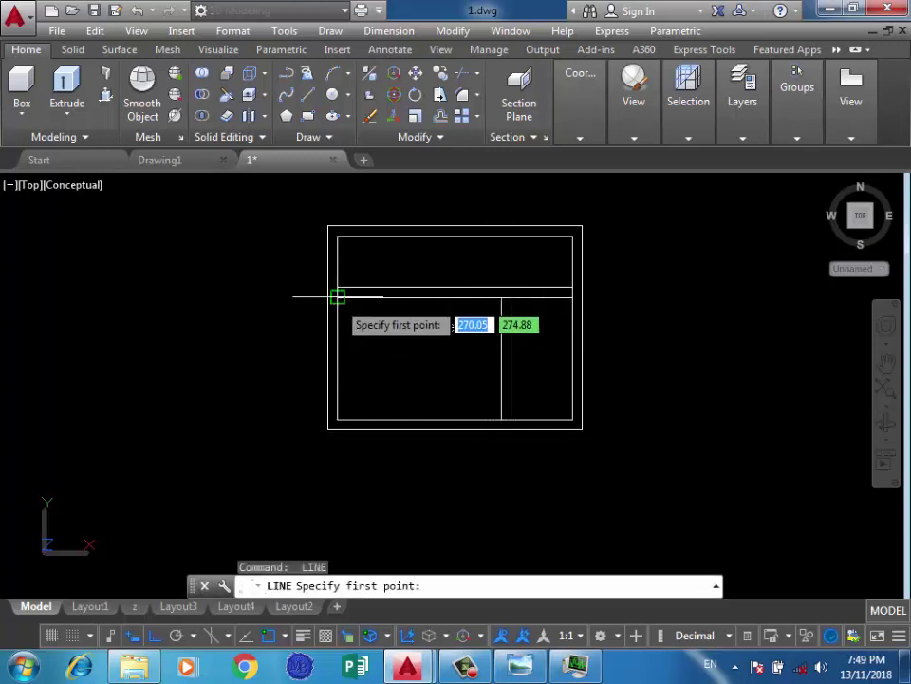
pyautogui.click(365, 297)
pyautogui.write('6')
pyautogui.press('Return')
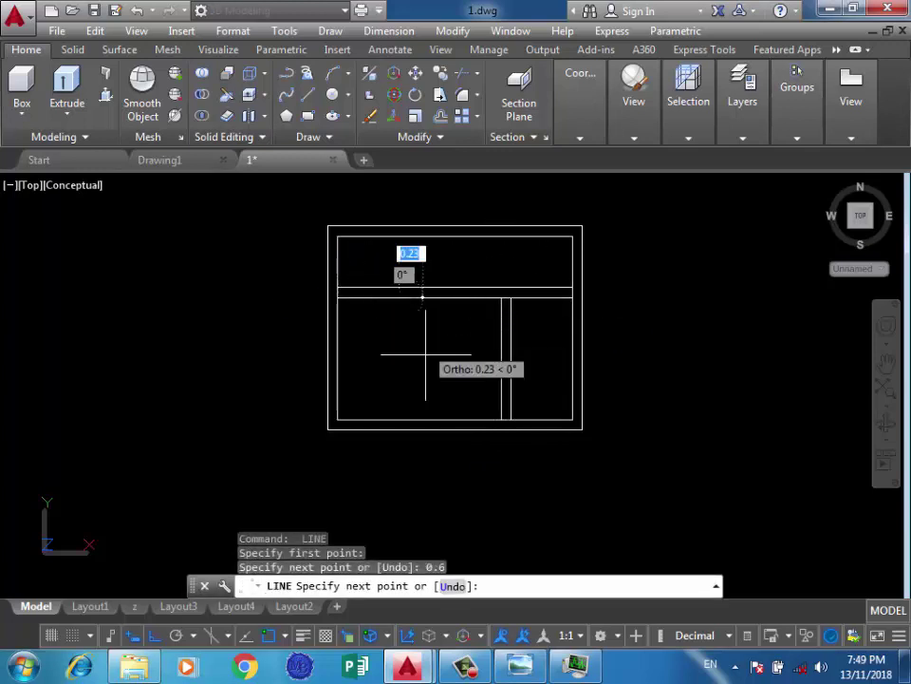
pyautogui.click(398, 418)
pyautogui.write('0.1')
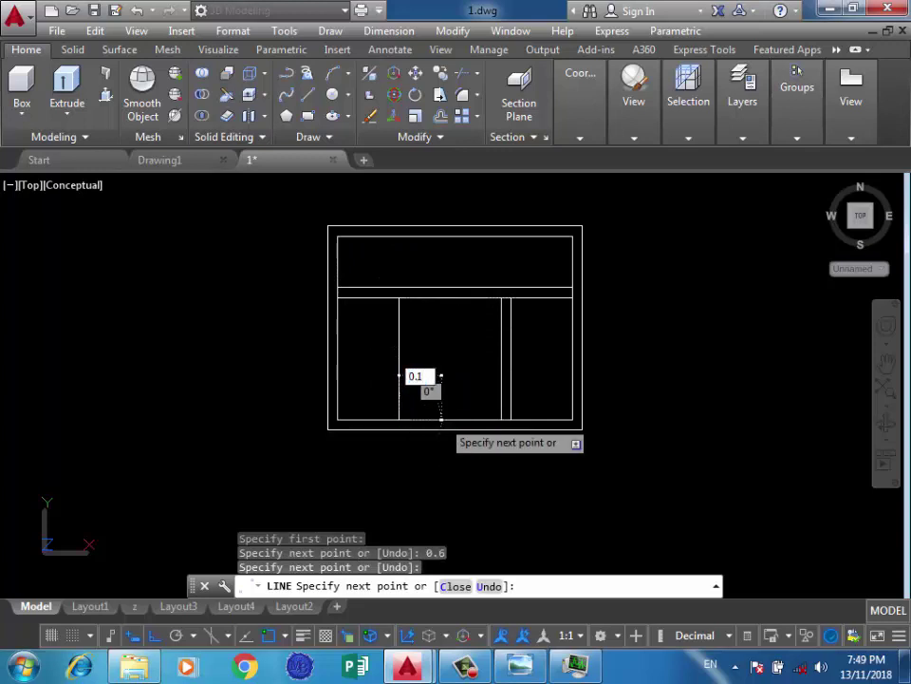
pyautogui.press('Return')
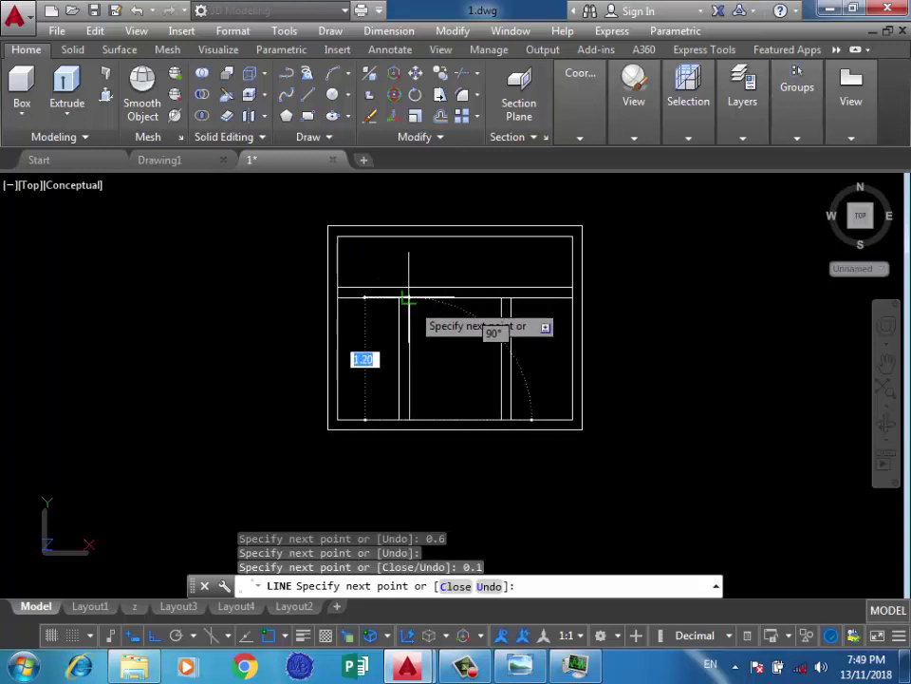
pyautogui.click(410, 299)
pyautogui.press('Return')
# Draw a vertical divider from the transom's upper edge to the top edge
pyautogui.press('Return')
pyautogui.click(456, 287)
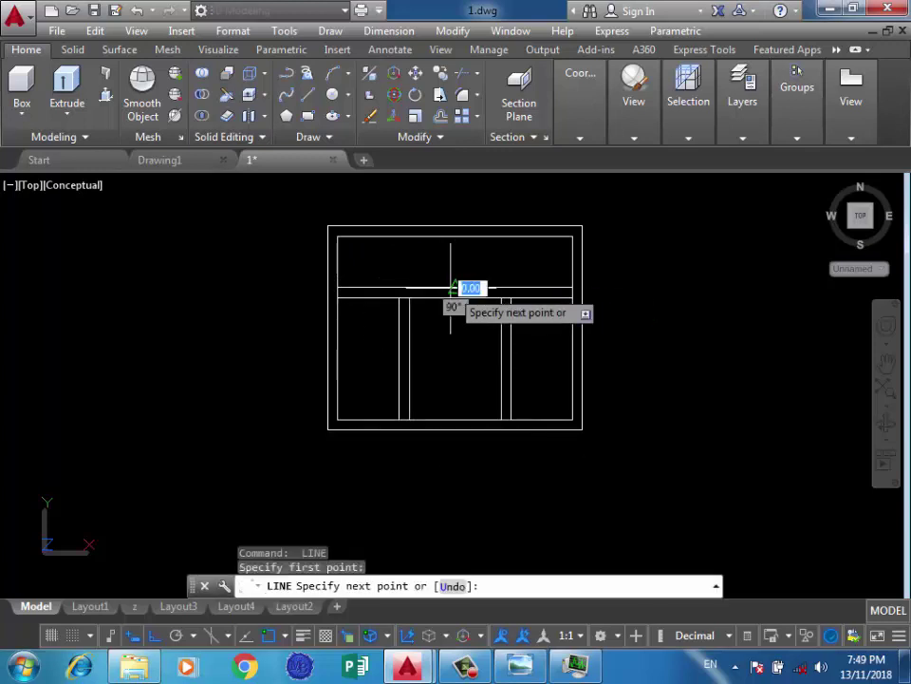
pyautogui.click(451, 236)
pyautogui.press('Return')
pyautogui.scroll(2, 441, 245)
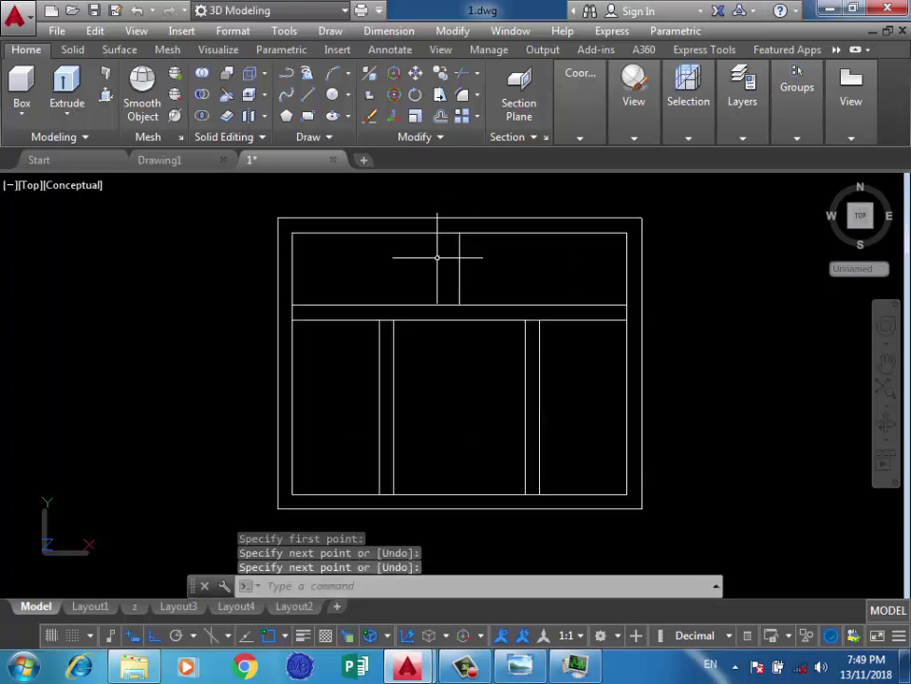
# Offset the upper divider 0.05 to both sides and erase the original middle line
pyautogui.write('o')
pyautogui.press('Return')
pyautogui.write('0.05')
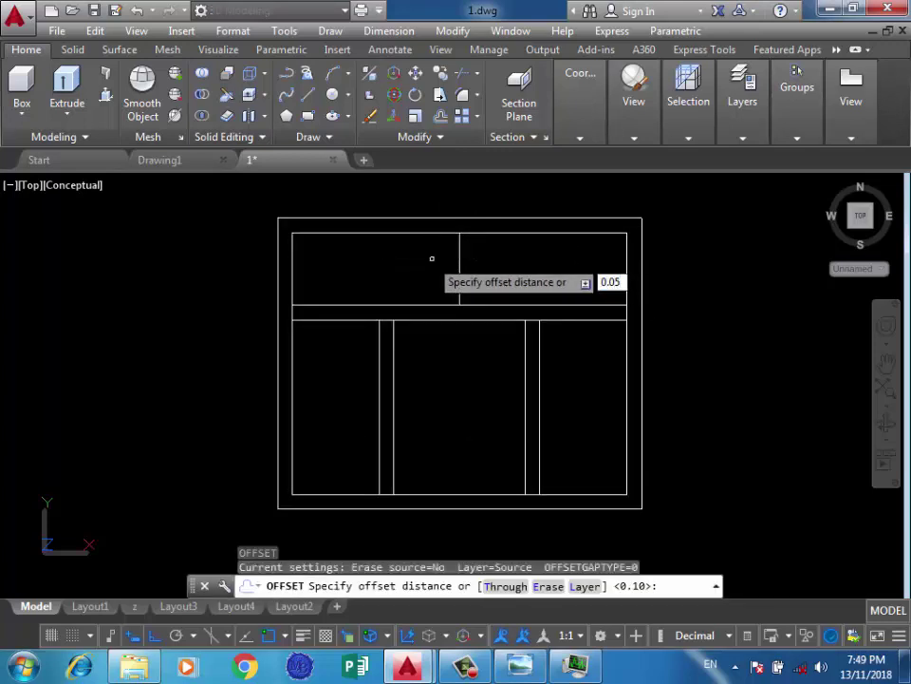
pyautogui.press('Return')
pyautogui.click(459, 265)
pyautogui.click(467, 260)
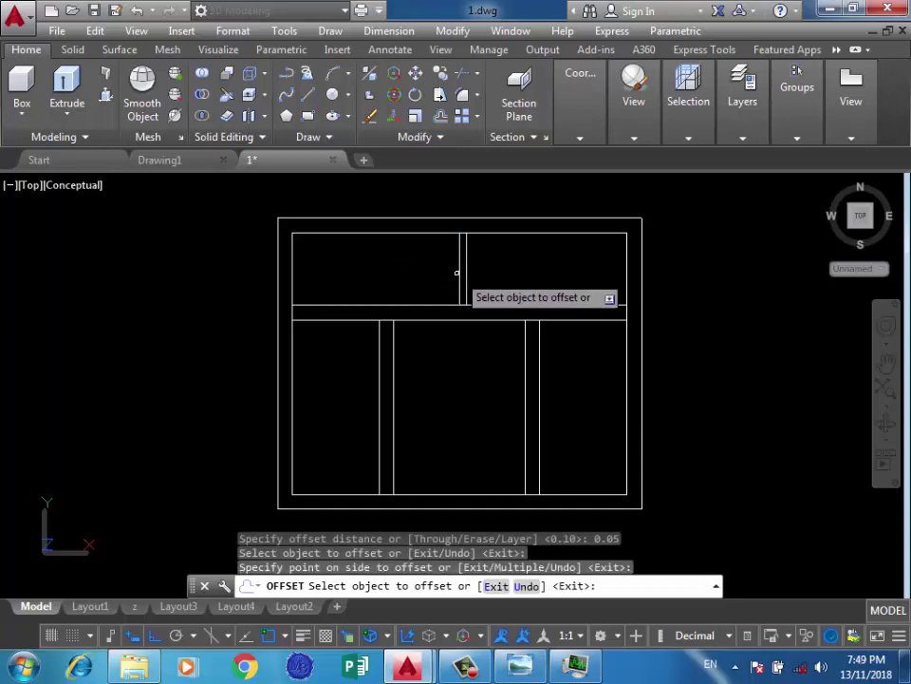
pyautogui.click(460, 265)
pyautogui.click(447, 264)
pyautogui.press('Return')
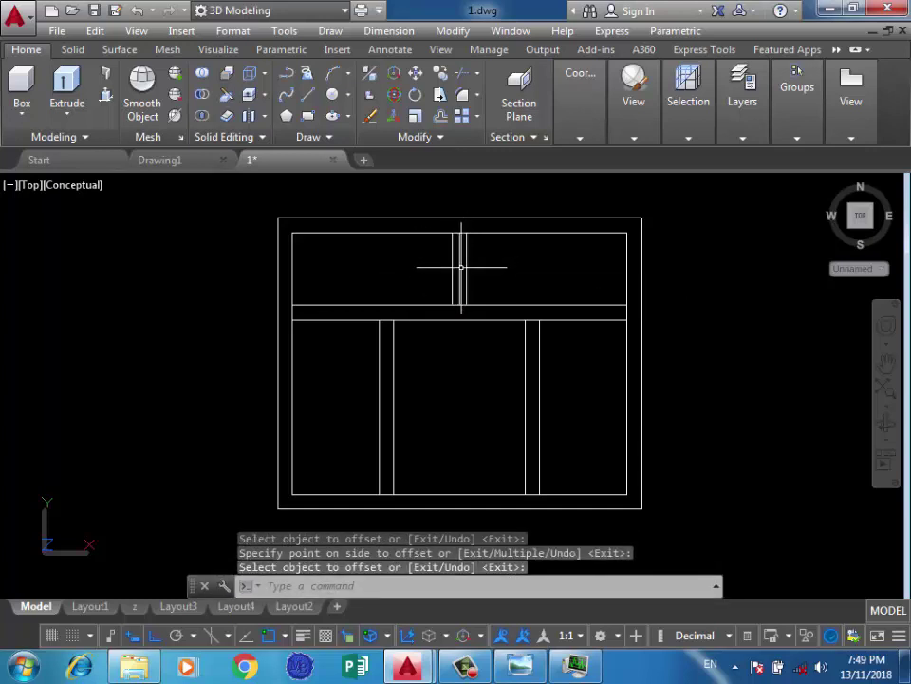
pyautogui.press('Return')
pyautogui.click(460, 267)
pyautogui.press('Delete')
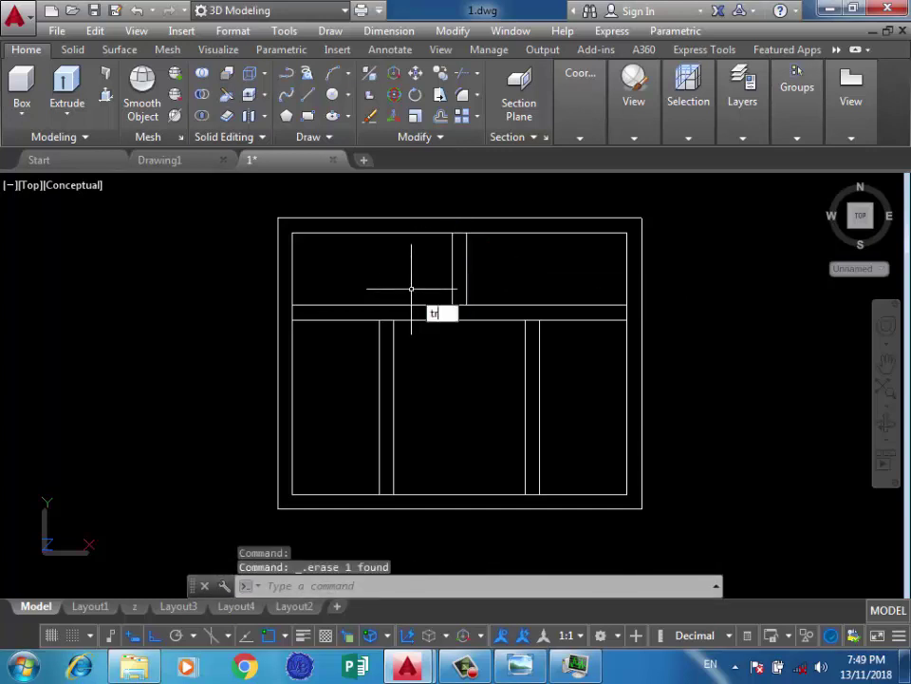
# Trim the crossing transom and mullion segments so the panes become separate
pyautogui.press('Return')
pyautogui.press('Return')
pyautogui.scroll(2, 461, 228)
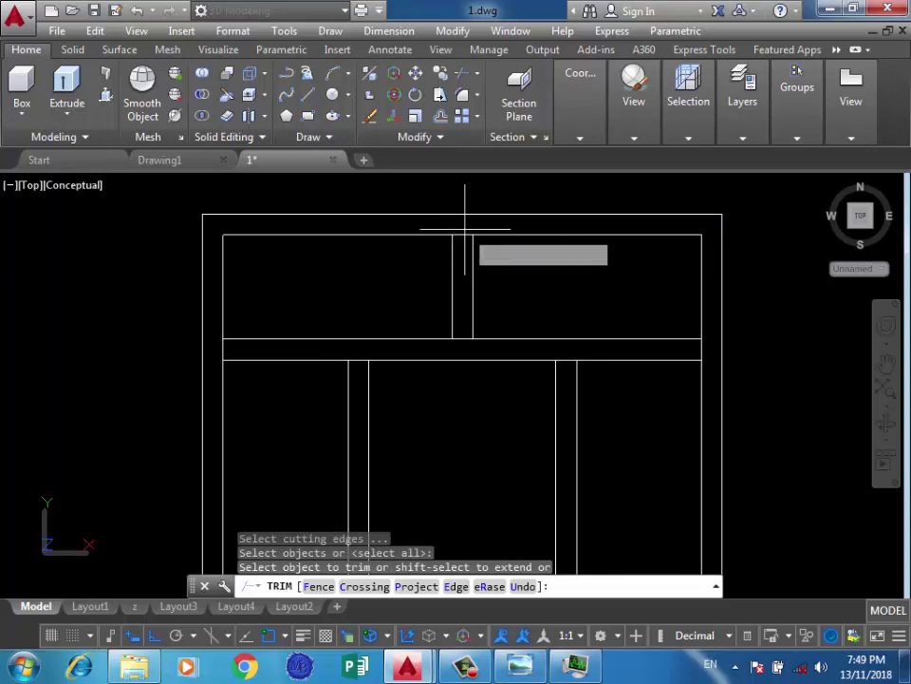
pyautogui.click(465, 228)
pyautogui.click(465, 346)
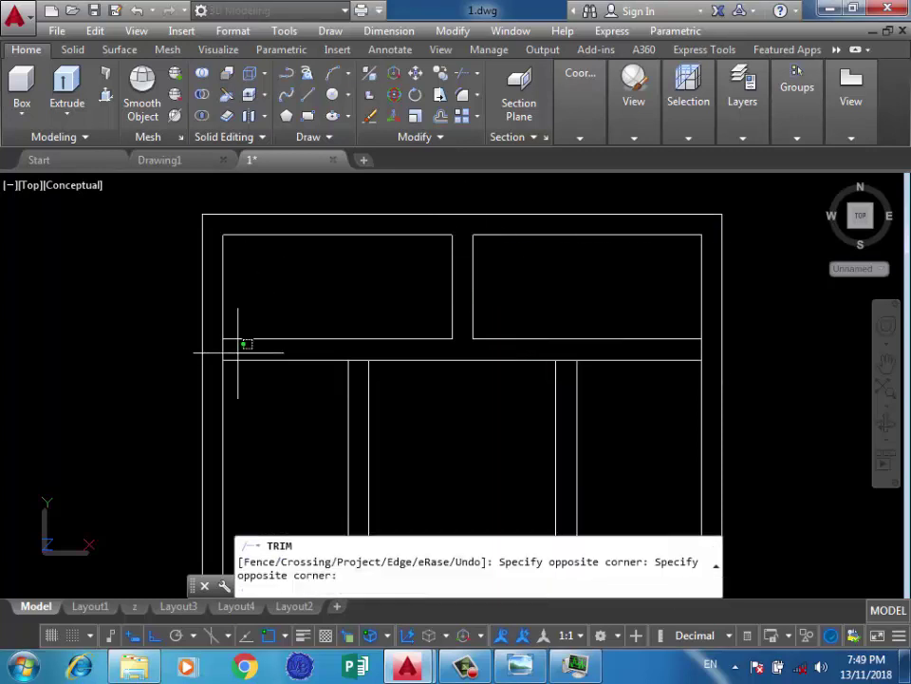
pyautogui.click(246, 344)
pyautogui.scroll(-2, 341, 266)
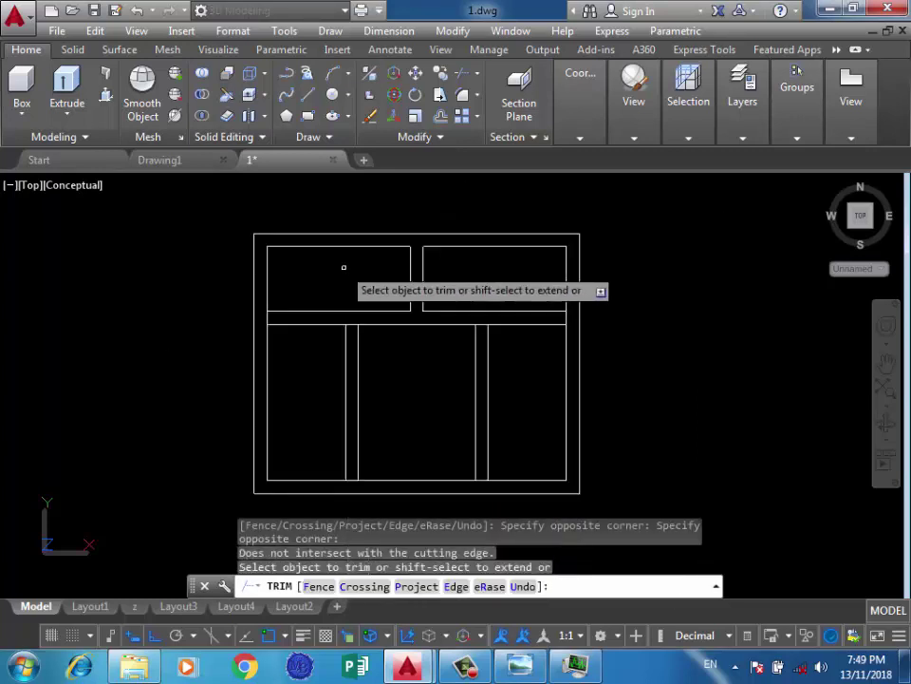
pyautogui.click(351, 325)
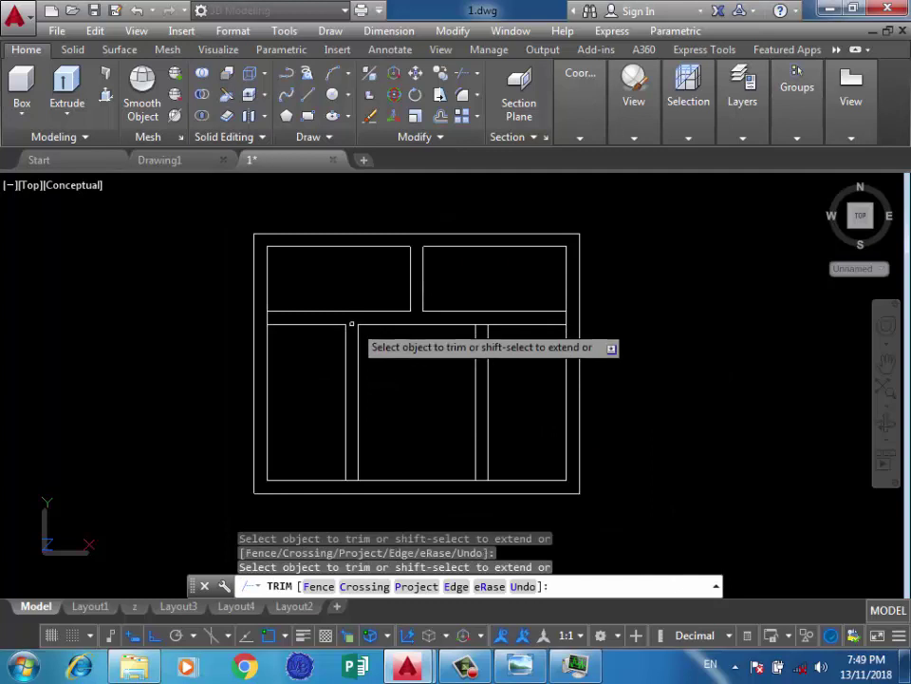
pyautogui.click(483, 326)
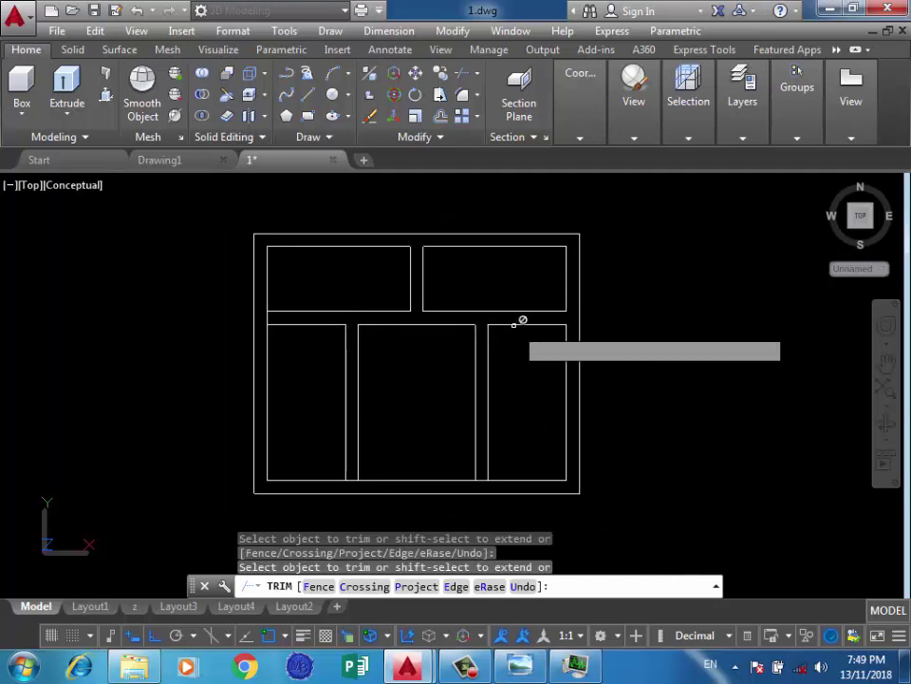
pyautogui.press('Return')
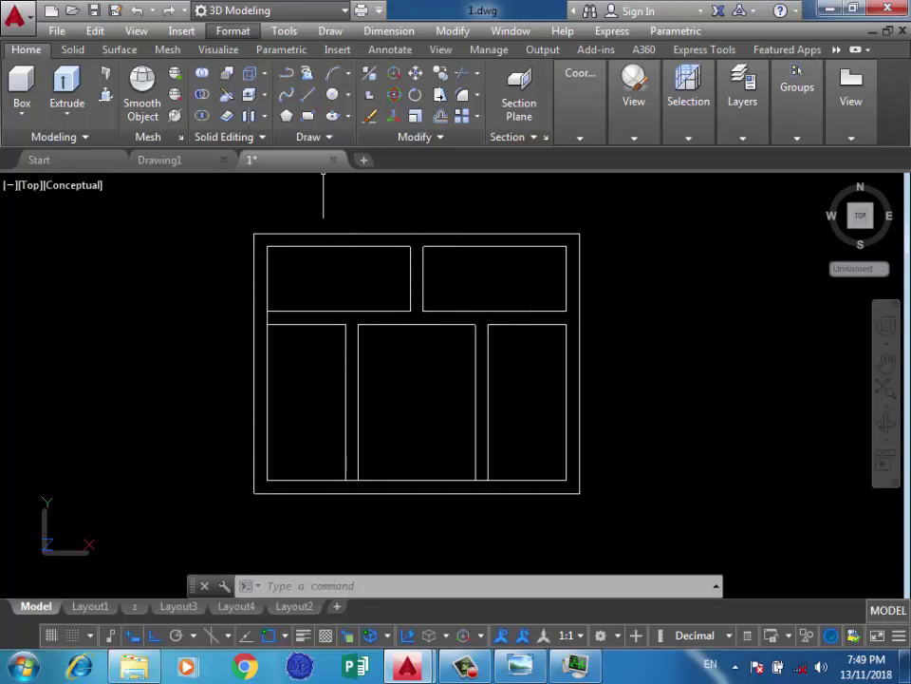
# Trace rectangles over the lower-right and lower-left panes
pyautogui.click(307, 116)
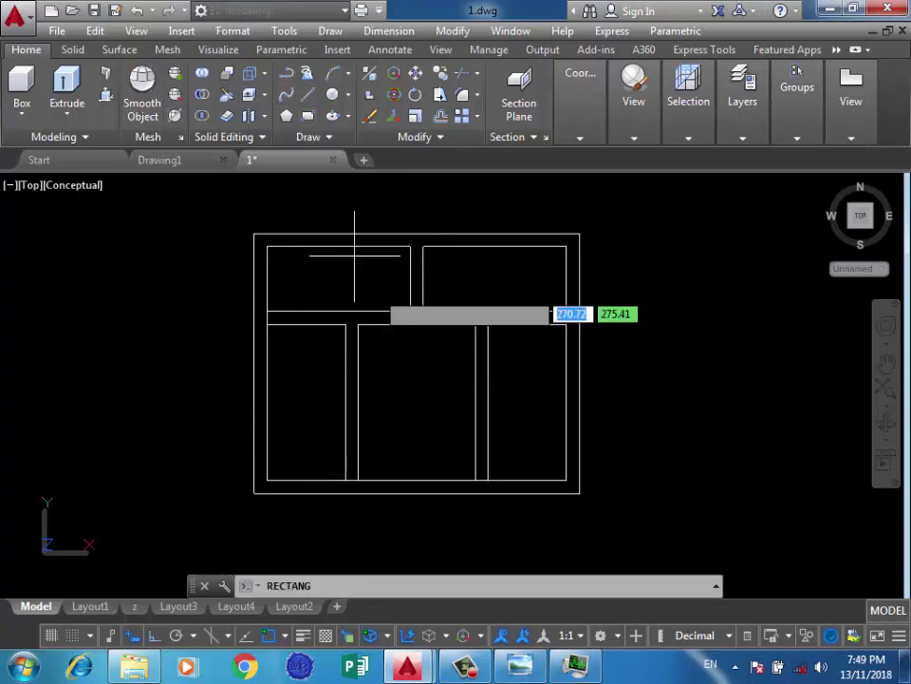
pyautogui.click(566, 324)
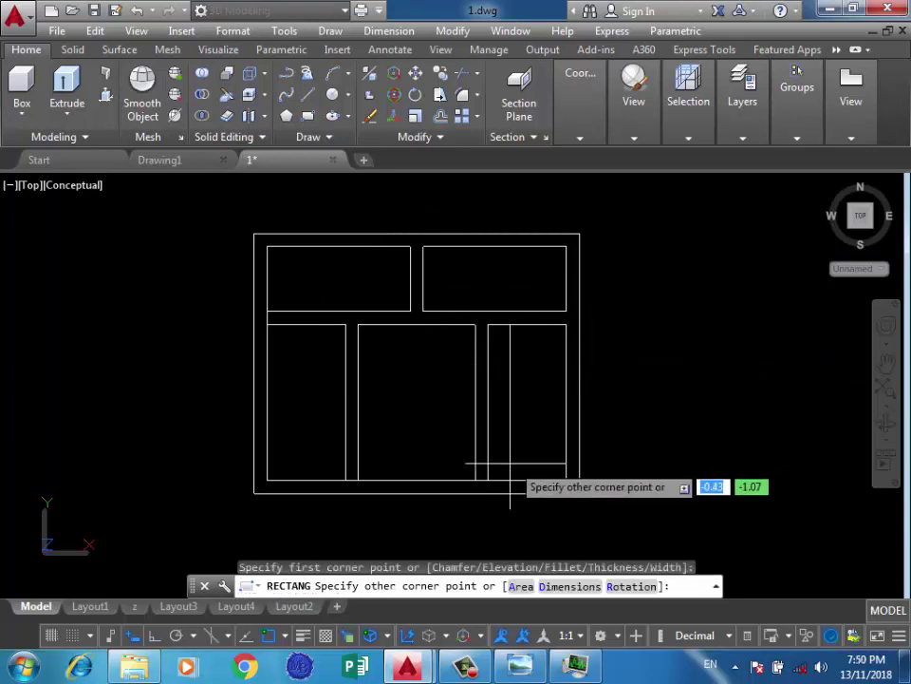
pyautogui.click(488, 479)
pyautogui.press('Return')
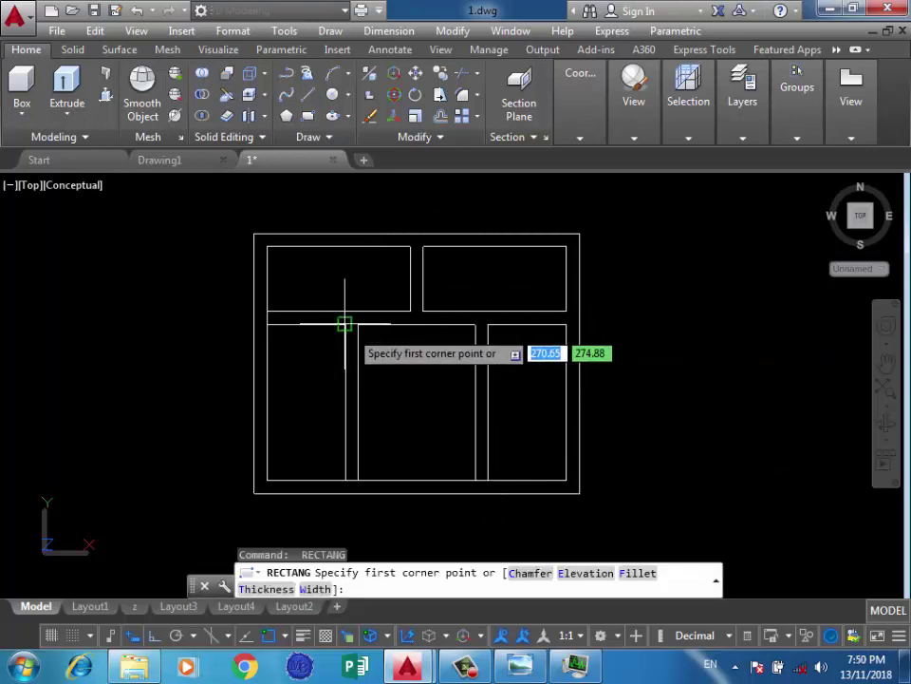
pyautogui.click(345, 324)
pyautogui.click(267, 479)
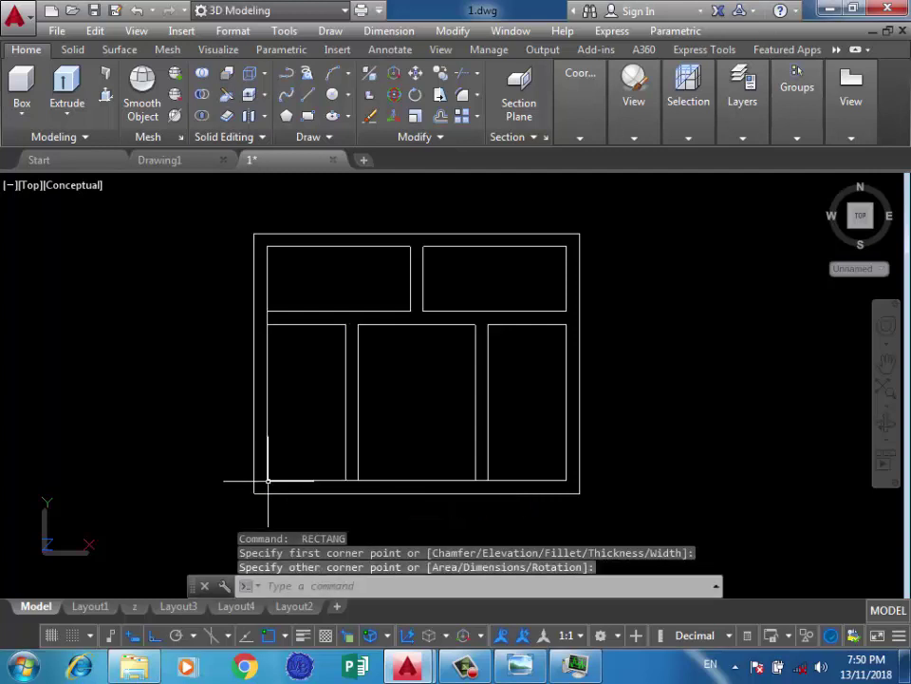
pyautogui.press('Return')
# Set the OFFSET distance to 0.1 without offsetting anything yet
pyautogui.press('Return')
pyautogui.press('Escape')
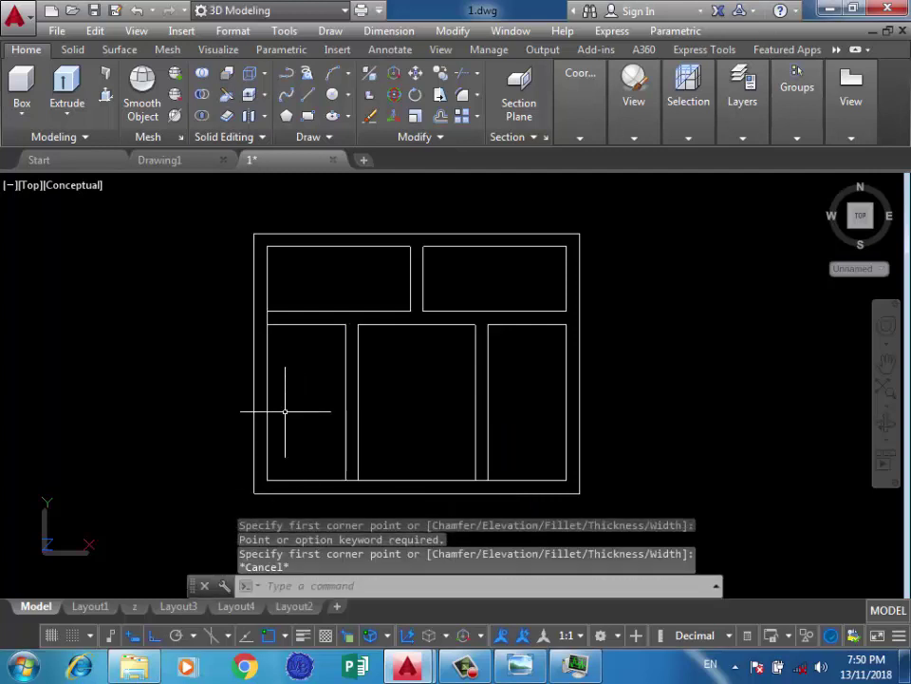
pyautogui.write('o')
pyautogui.press('Return')
pyautogui.write('0.')
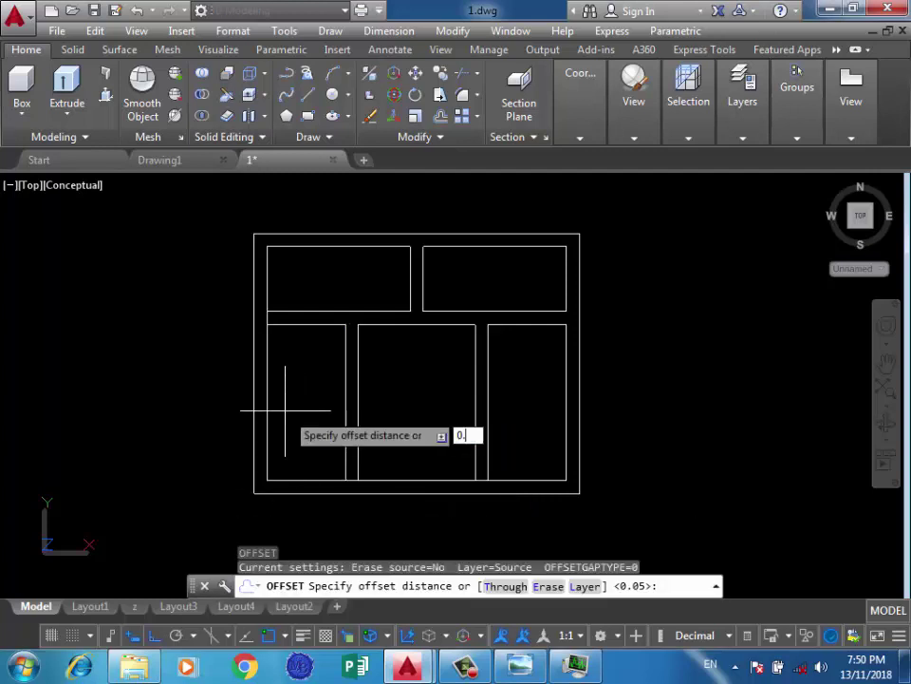
pyautogui.write('1')
pyautogui.press('Return')
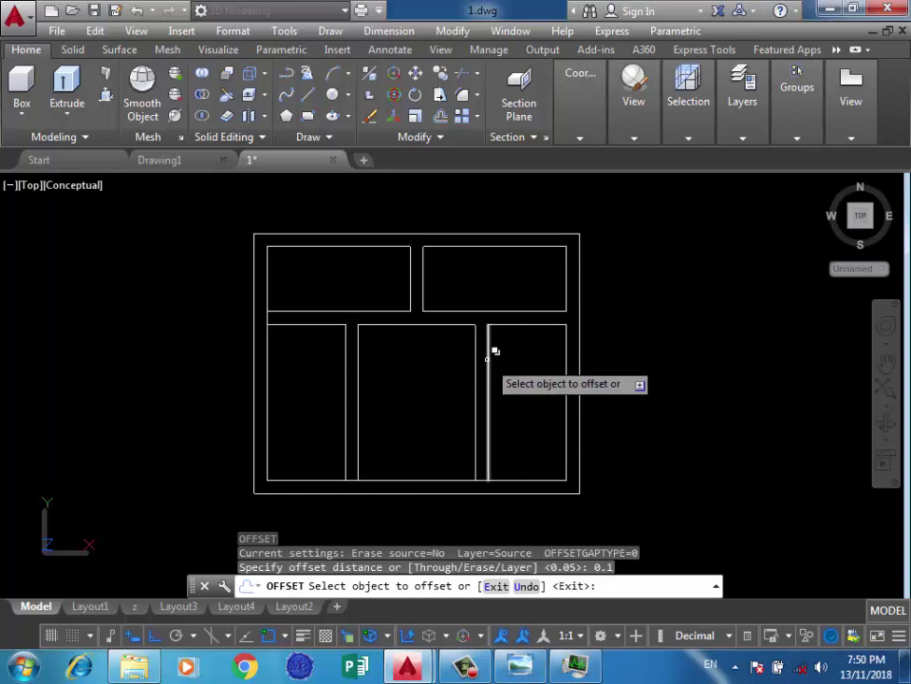
pyautogui.press('Return')
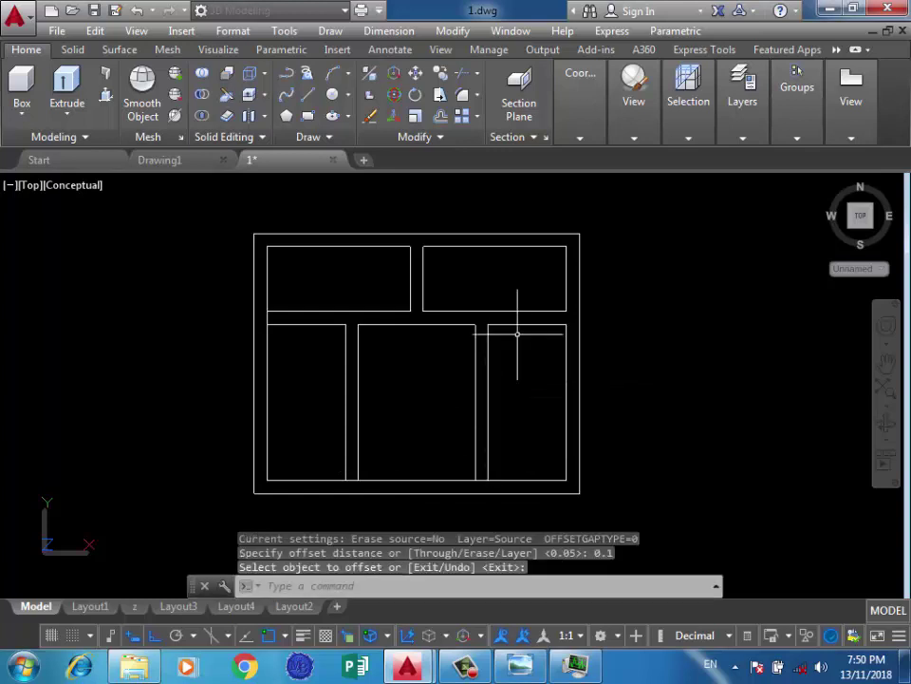
# Delete four stray and duplicate lines along the lower panes' top edge
pyautogui.click(520, 324)
pyautogui.press('Delete')
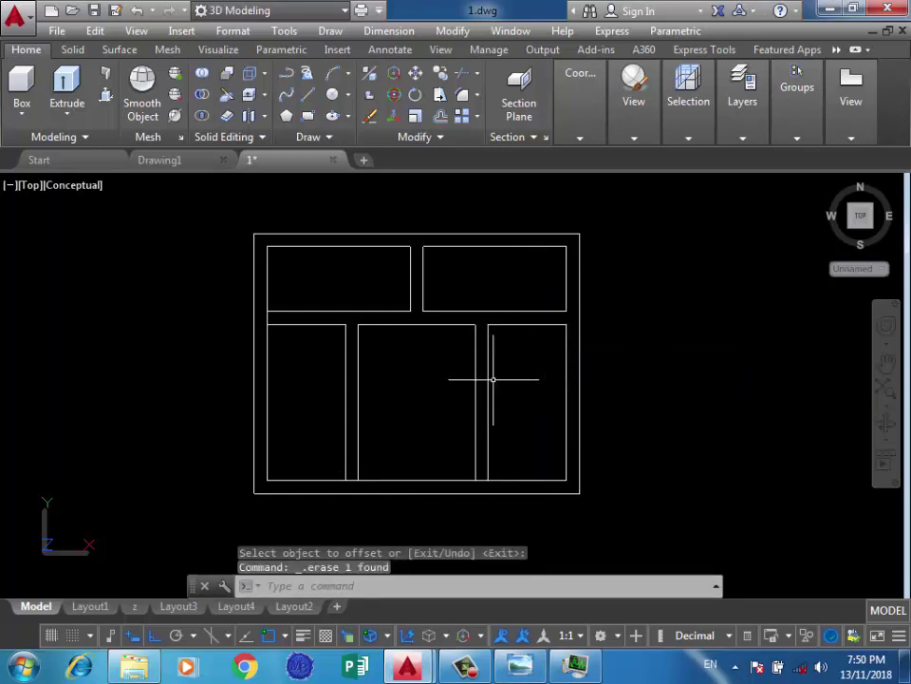
pyautogui.click(527, 325)
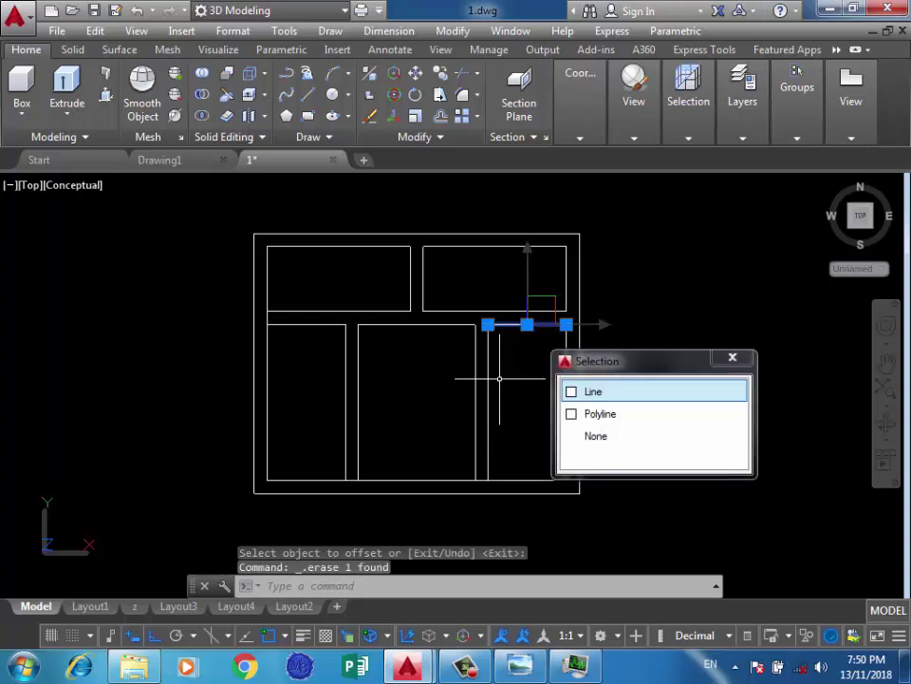
pyautogui.press('Delete')
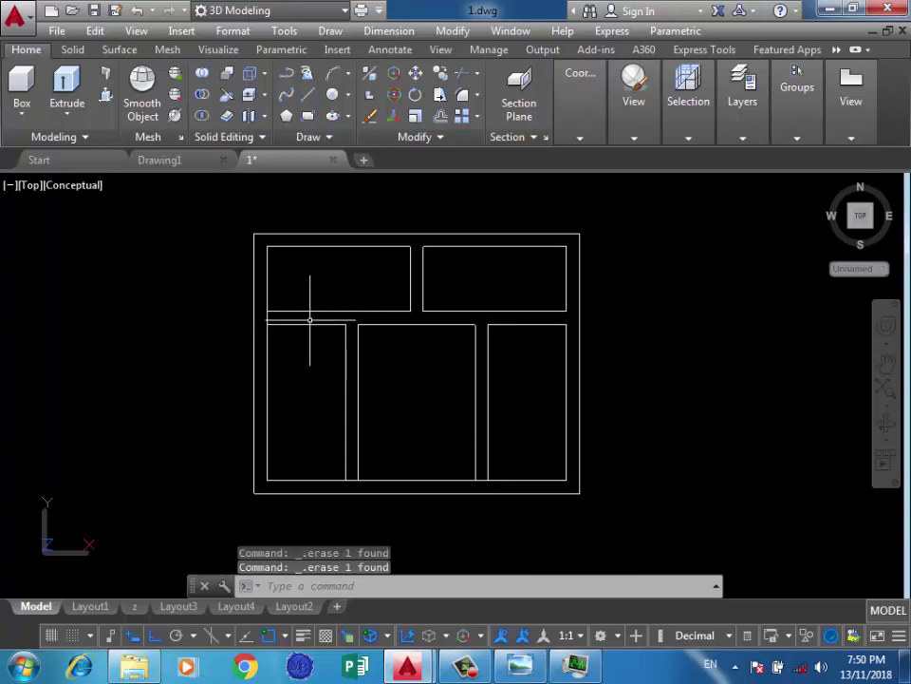
pyautogui.click(313, 324)
pyautogui.press('Delete')
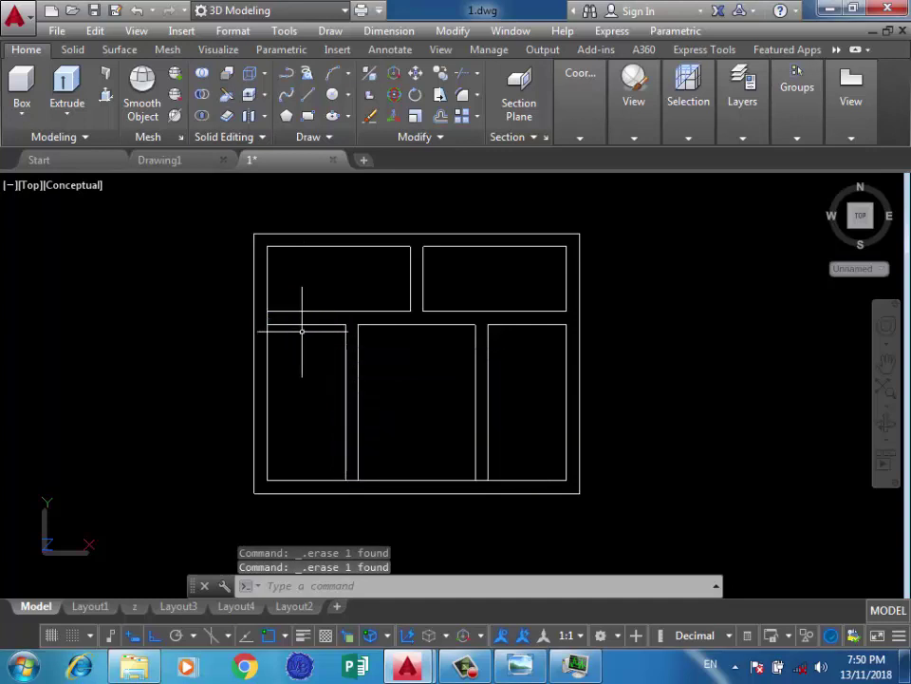
pyautogui.click(306, 324)
pyautogui.press('Delete')
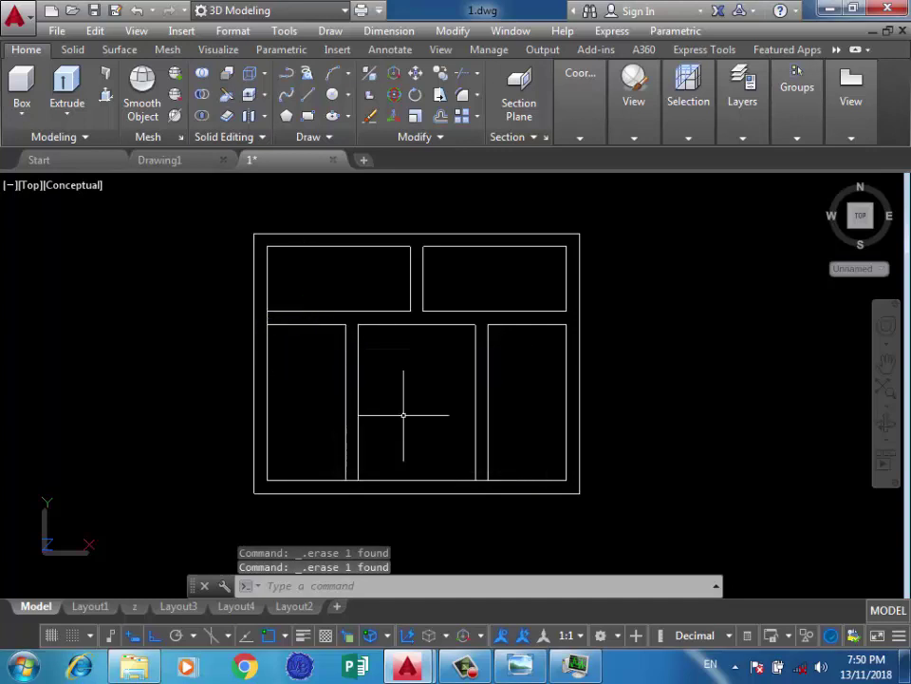
pyautogui.write('o')
# Offset the lower-right and lower-left pane rectangles 0.10 inward
pyautogui.press('Return')
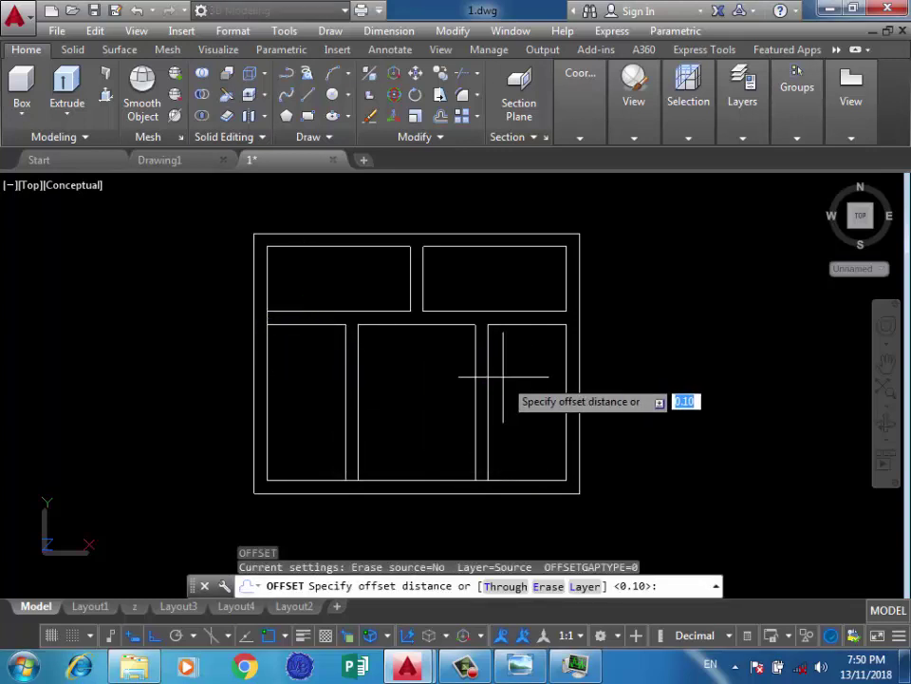
pyautogui.press('Return')
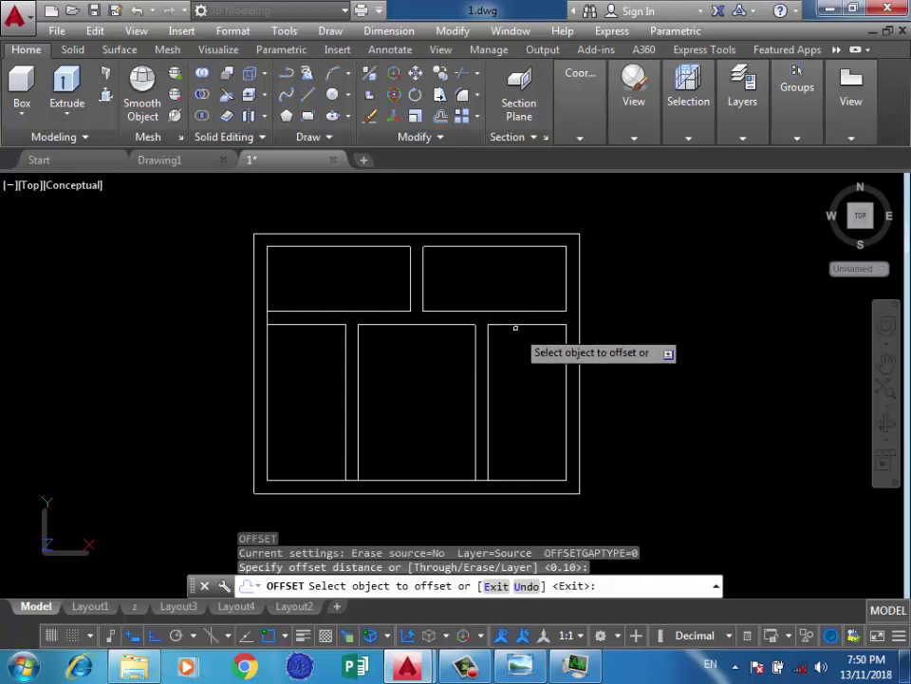
pyautogui.click(516, 325)
pyautogui.click(494, 360)
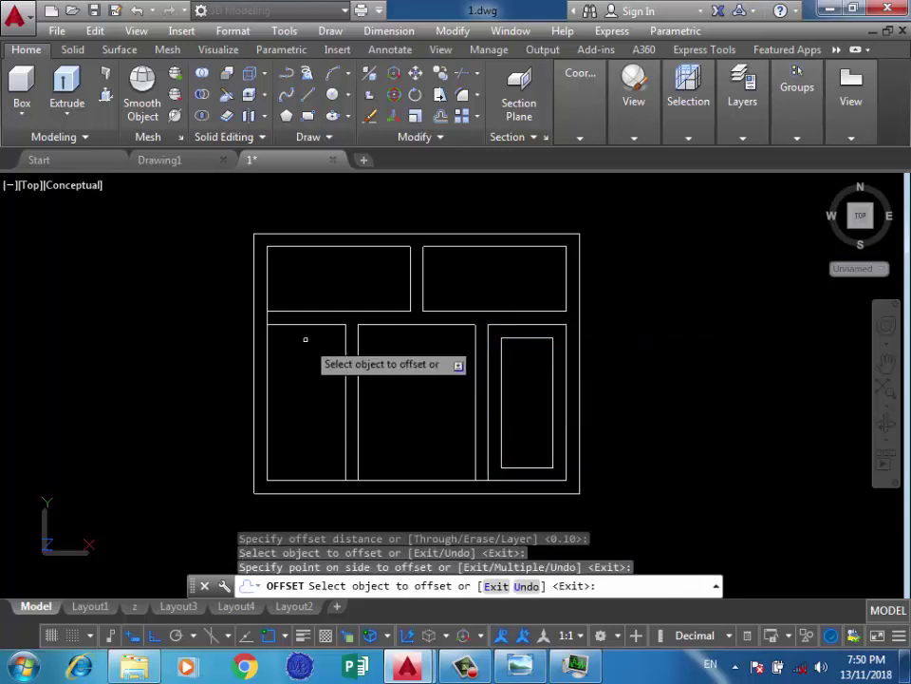
pyautogui.click(299, 323)
pyautogui.click(301, 400)
pyautogui.press('Return')
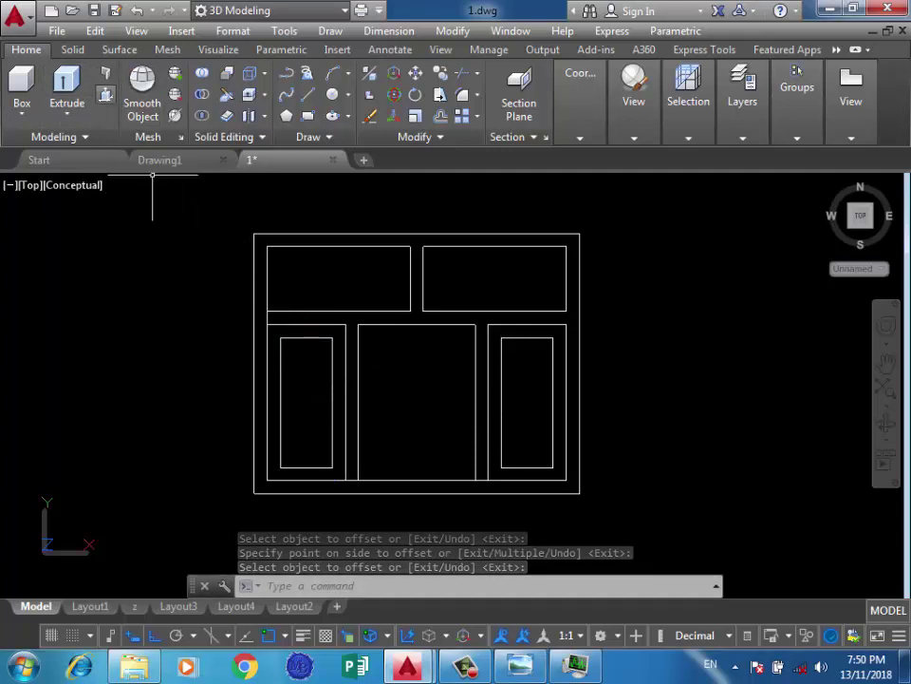
# Press-pull the rings around the lower-right and lower-left panes into 0.05-high frames
pyautogui.click(104, 95)
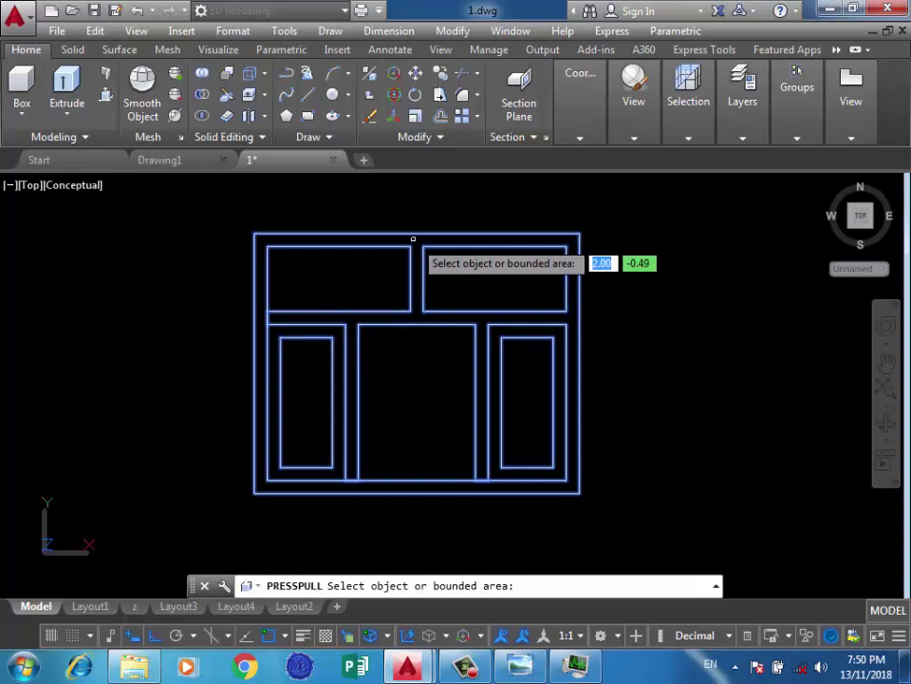
pyautogui.click(418, 363)
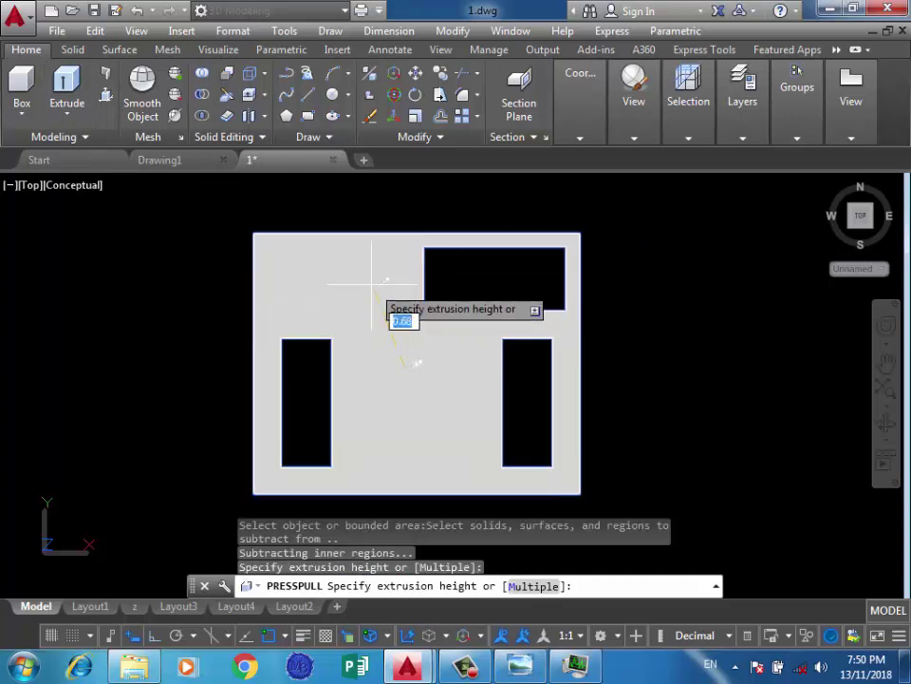
pyautogui.press('Escape')
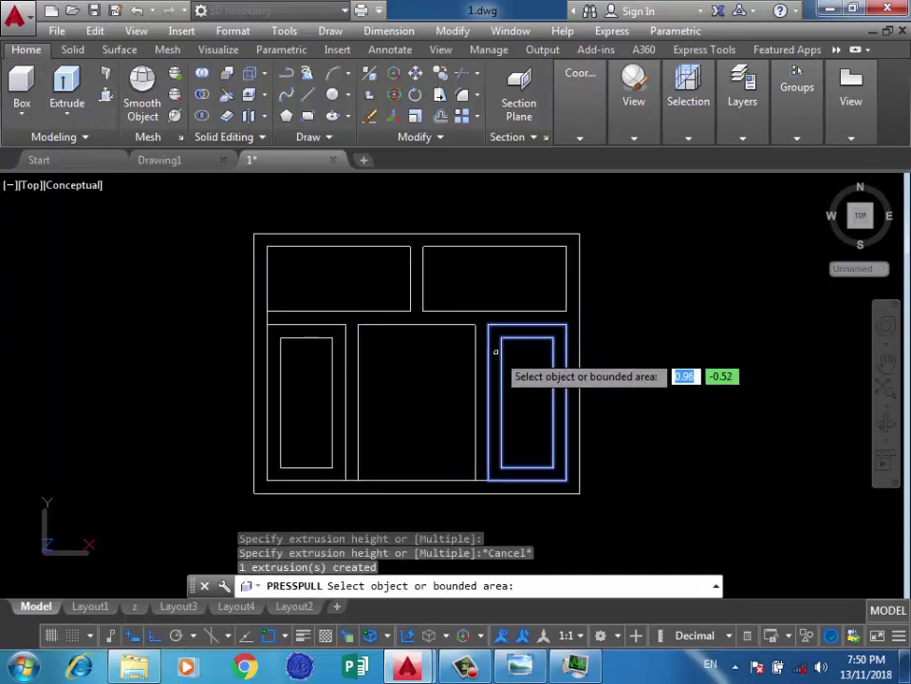
pyautogui.click(495, 351)
pyautogui.write('0.05')
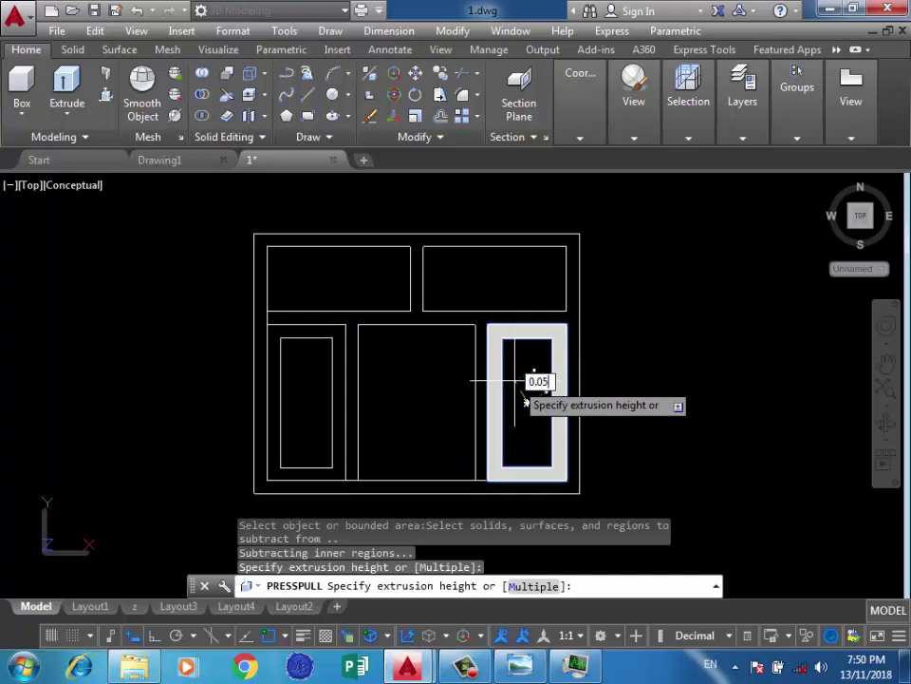
pyautogui.press('Return')
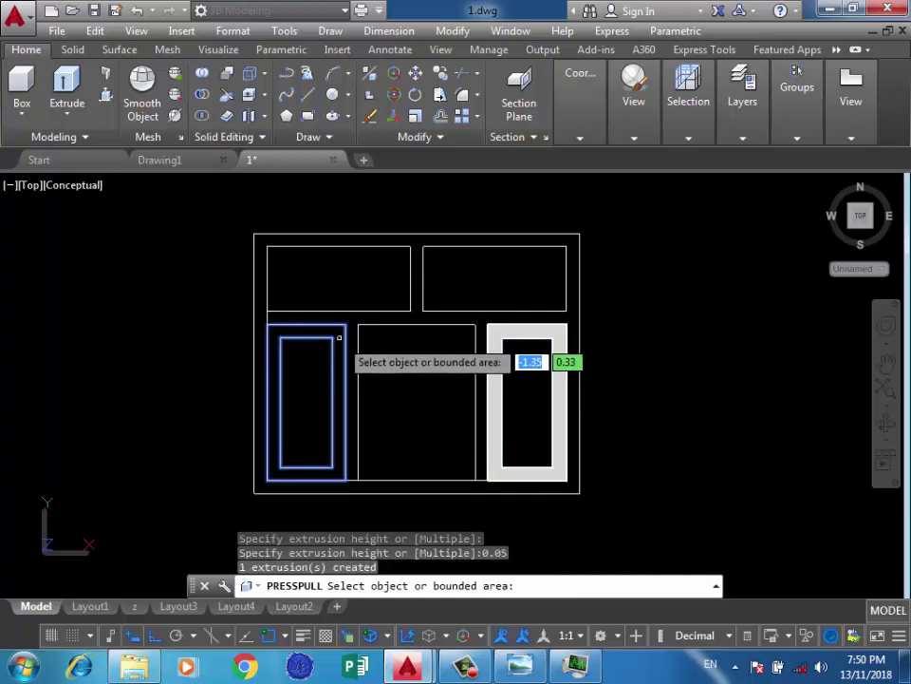
pyautogui.click(332, 338)
pyautogui.write('0.05')
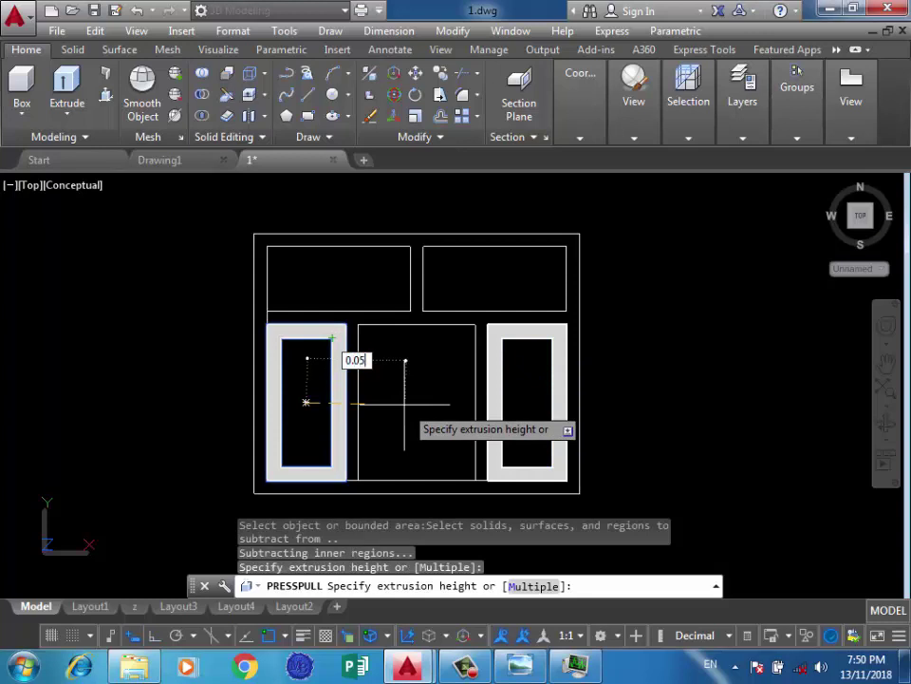
pyautogui.press('Return')
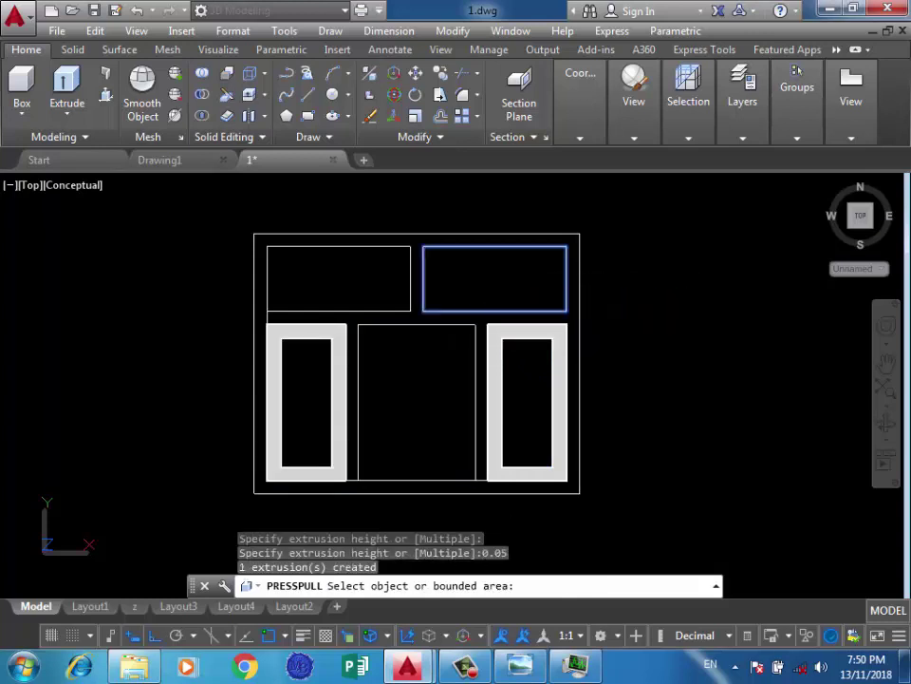
# Press-pull the top-right, top-left and centre lower panes into 0.01-thick solids
pyautogui.click(482, 271)
pyautogui.write('0.01')
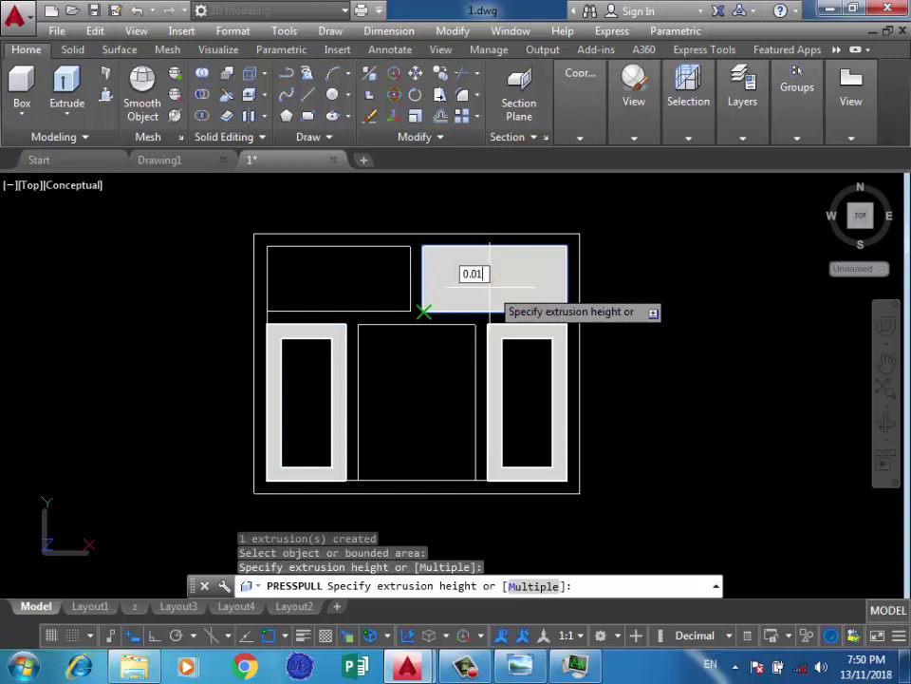
pyautogui.press('Return')
pyautogui.click(370, 259)
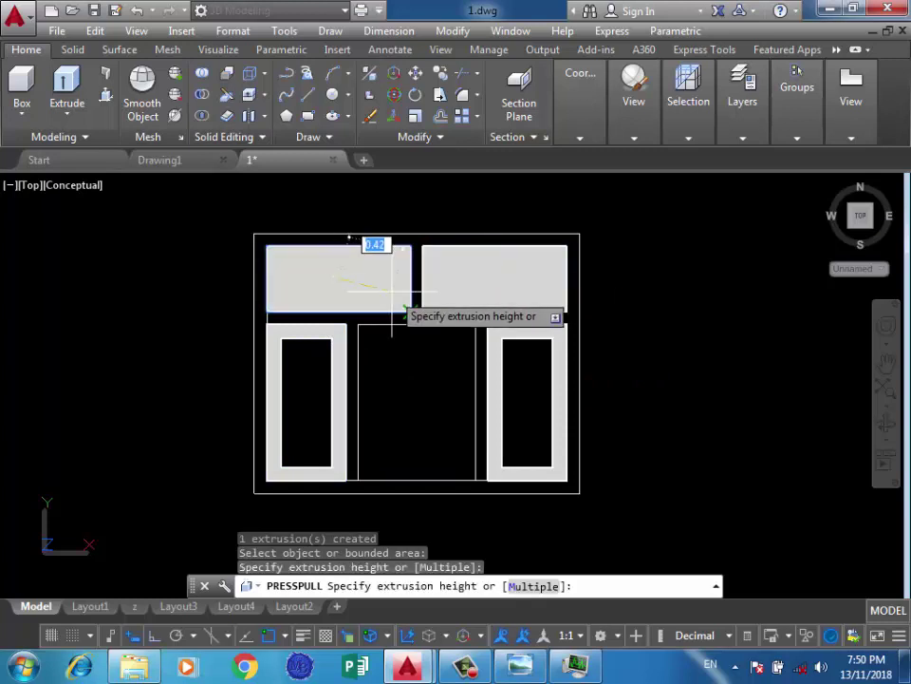
pyautogui.write('1')
pyautogui.press('Return')
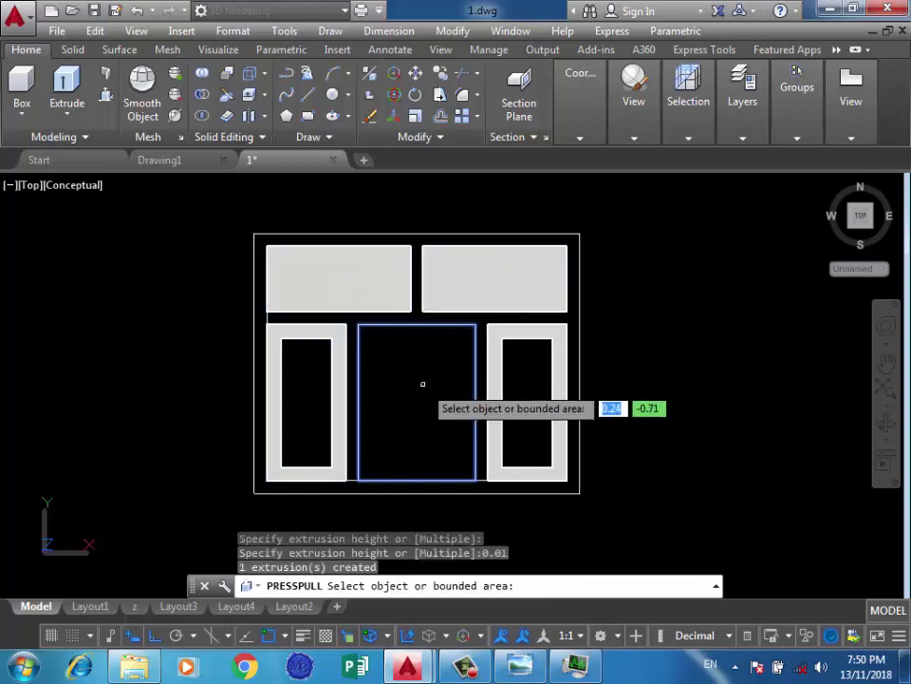
pyautogui.click(422, 384)
pyautogui.write('0.01')
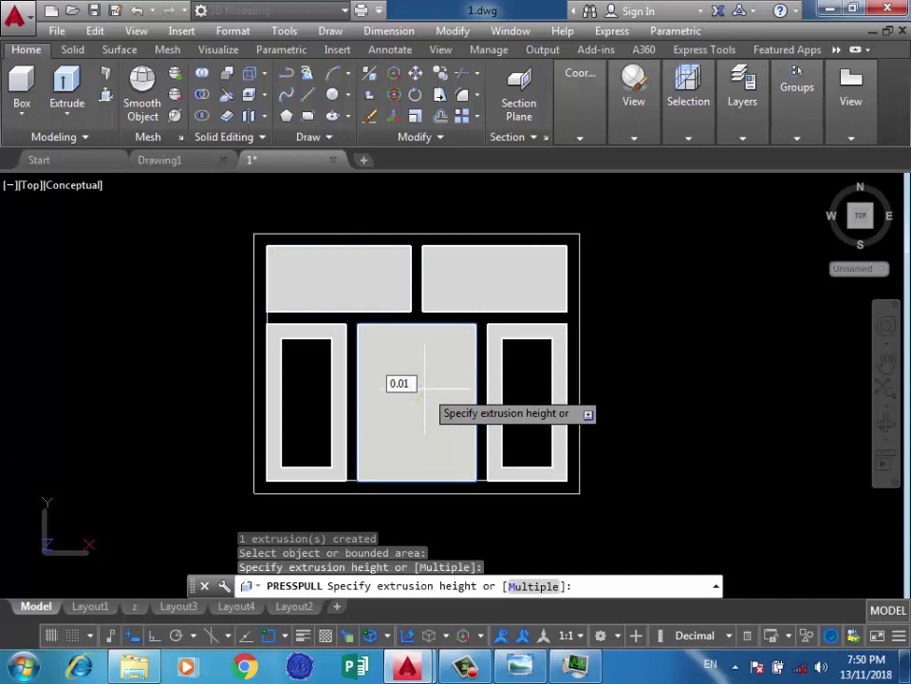
pyautogui.press('Return')
pyautogui.click(469, 319)
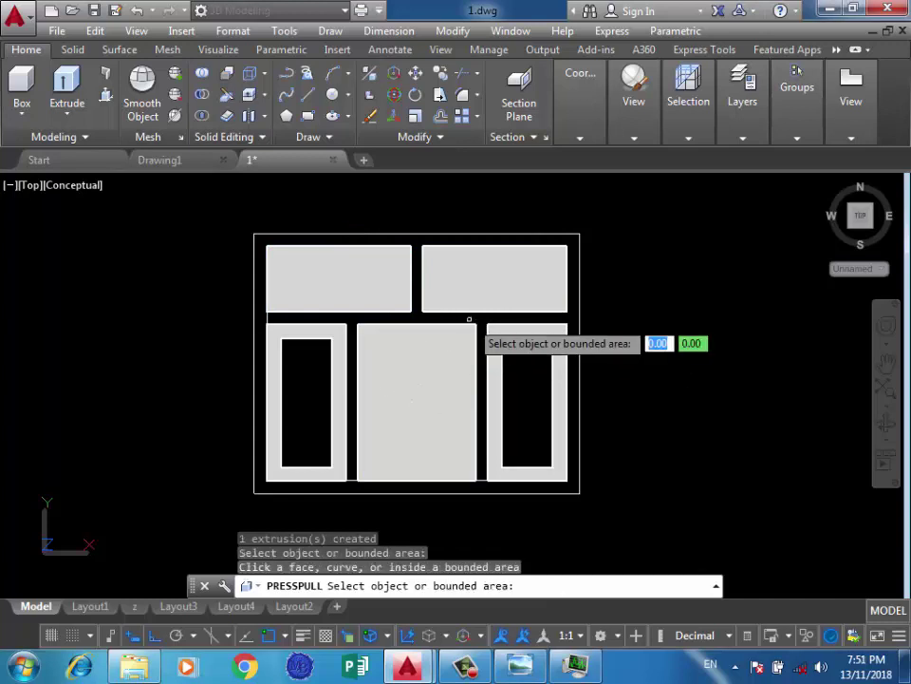
pyautogui.press('Return')
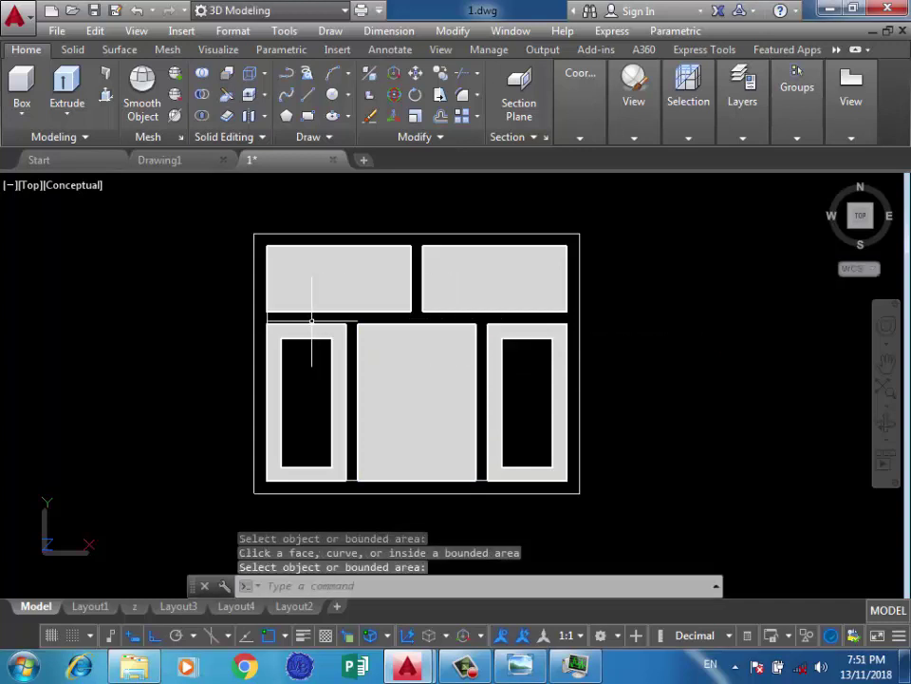
pyautogui.write('Bo')
pyautogui.press('Return')
pyautogui.press('Return')
pyautogui.click(357, 317)
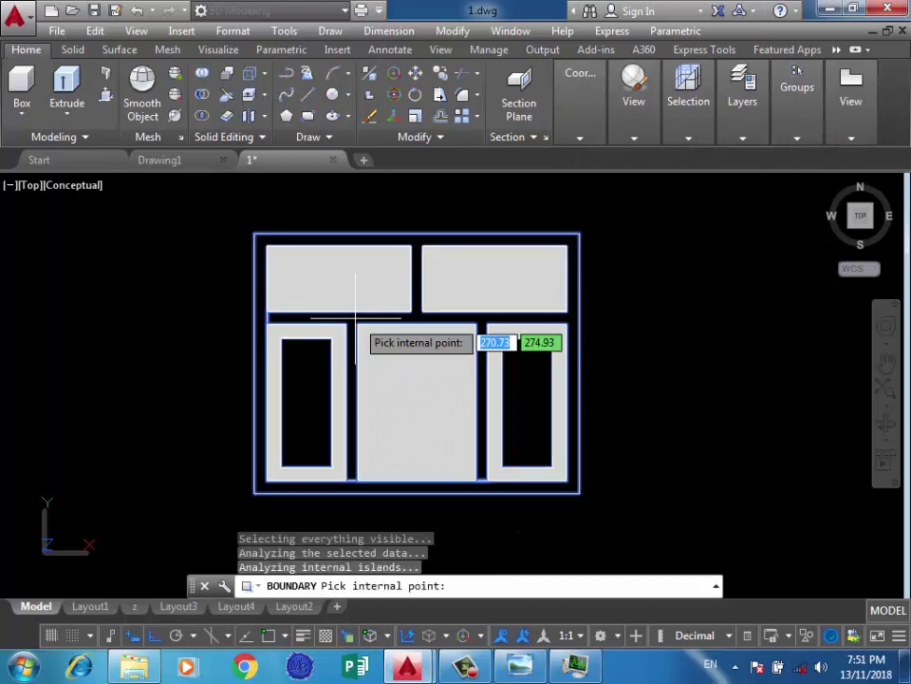
pyautogui.press('Return')
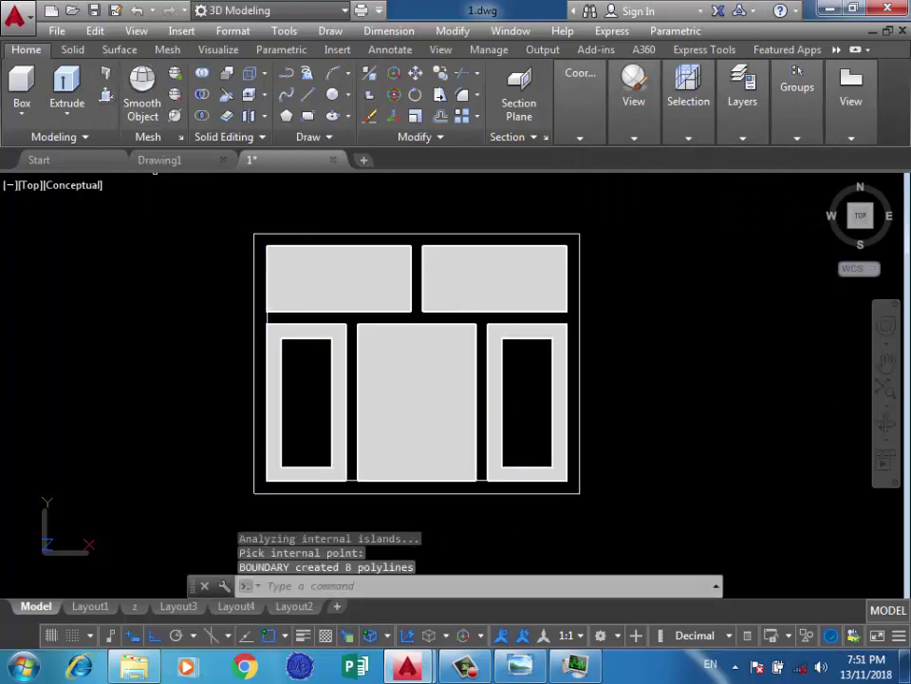
pyautogui.hotkey('ctrl', 'shift', 'e')
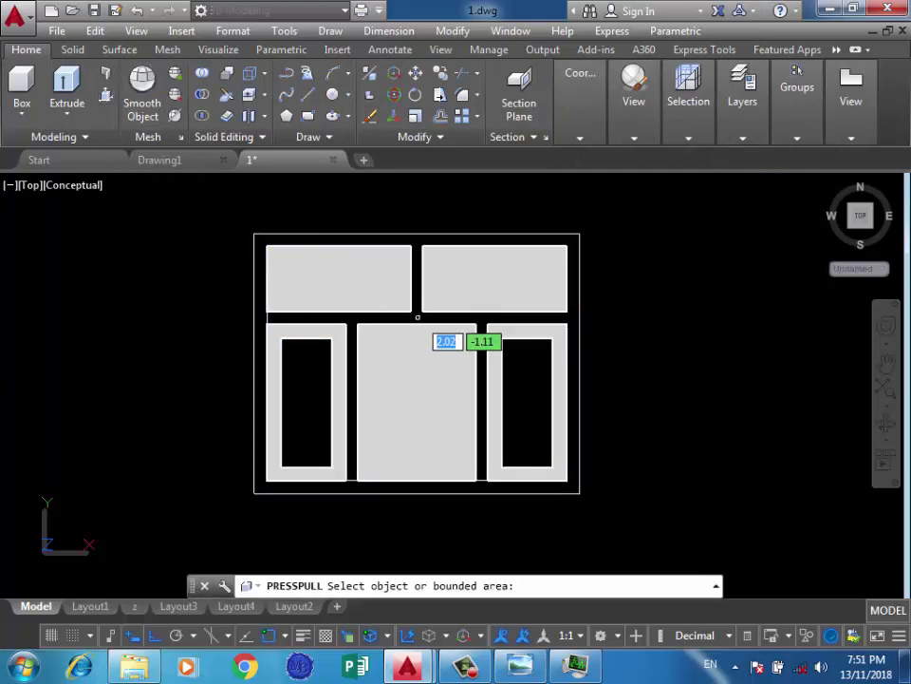
pyautogui.click(409, 319)
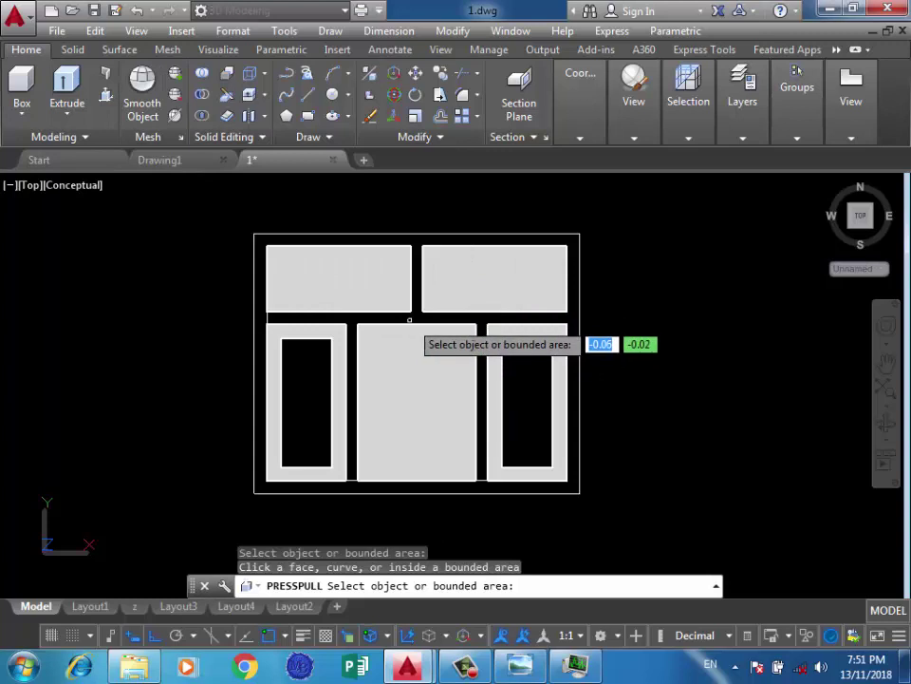
pyautogui.click(418, 239)
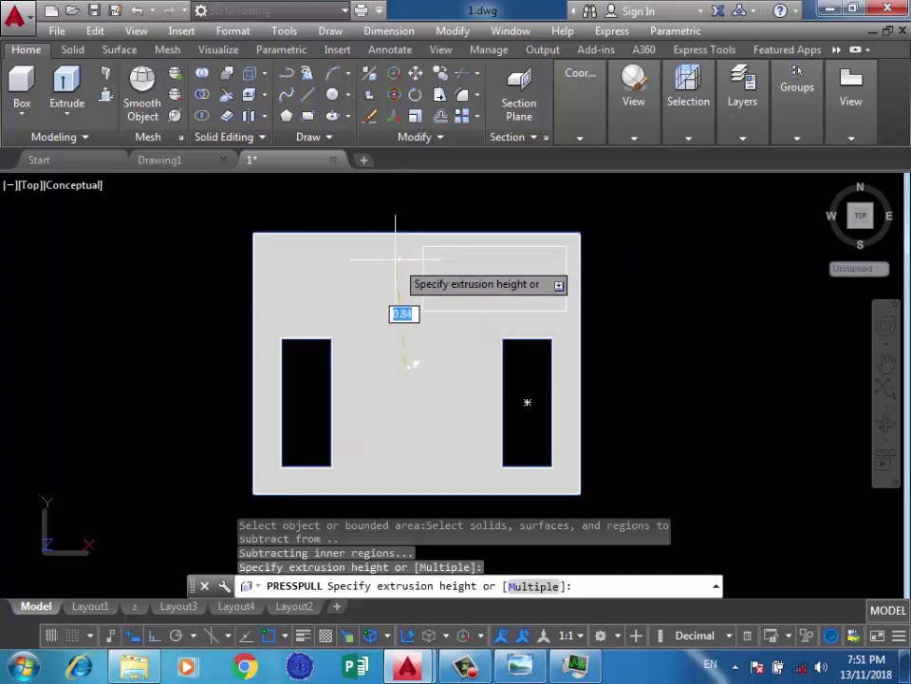
pyautogui.press('Escape')
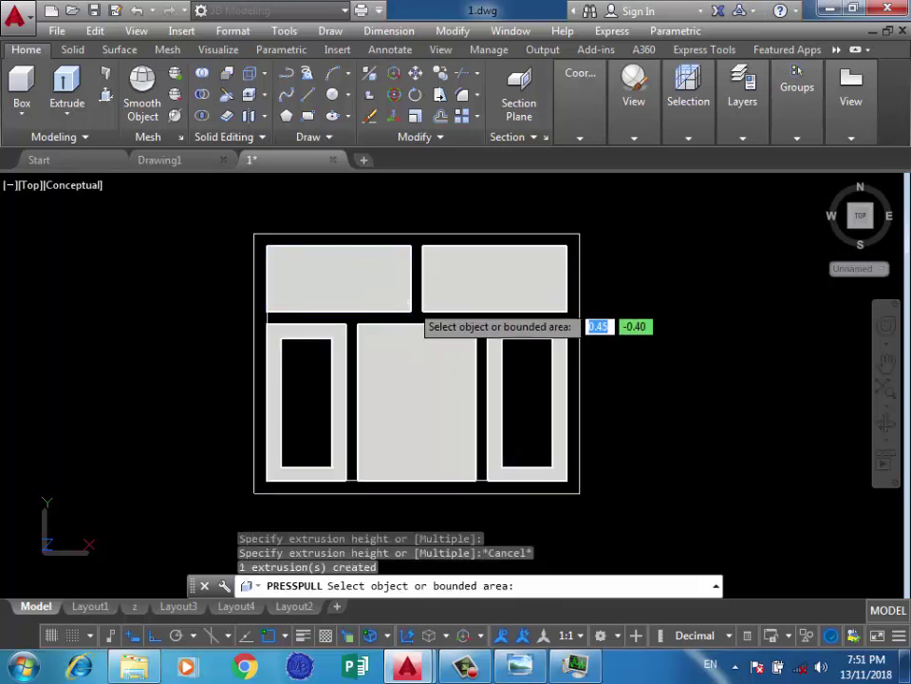
pyautogui.click(415, 240)
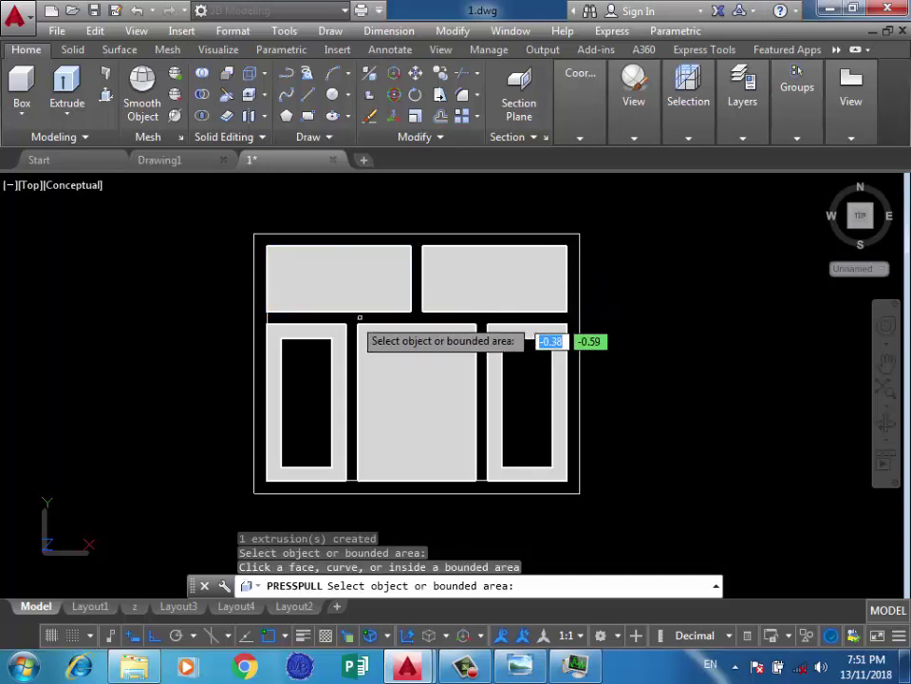
pyautogui.press('Escape')
pyautogui.scroll(3, 276, 333)
pyautogui.click(261, 294)
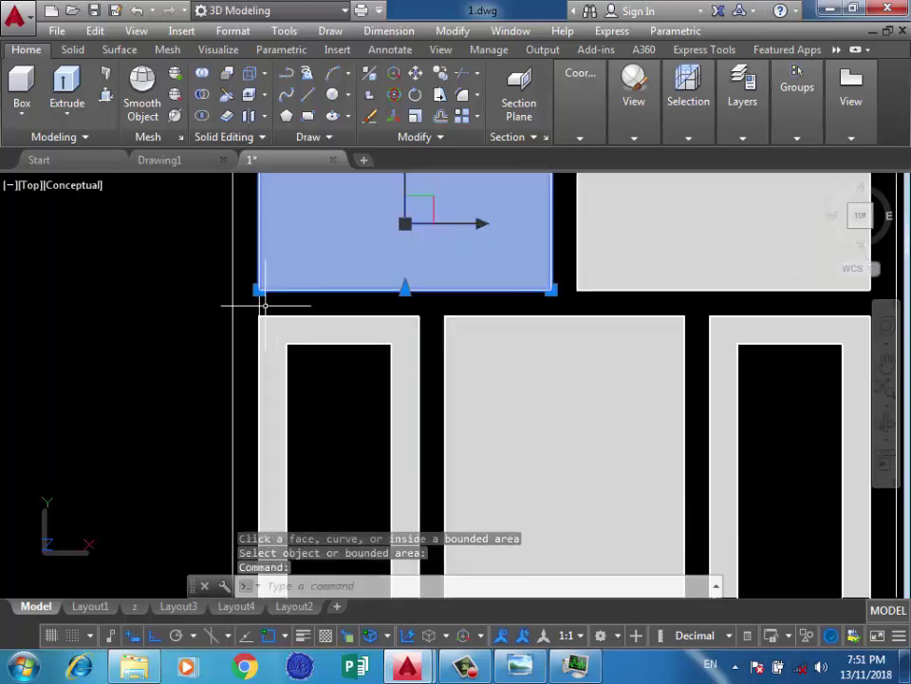
pyautogui.press('Escape')
pyautogui.click(259, 304)
pyautogui.click(255, 290)
pyautogui.press('Delete')
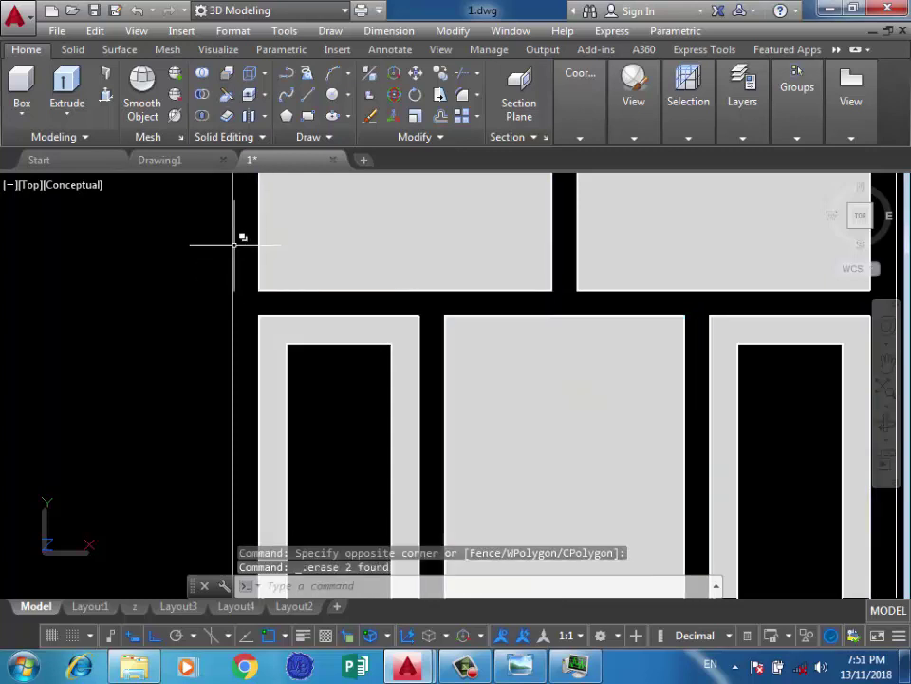
pyautogui.hotkey('ctrl', 'z')
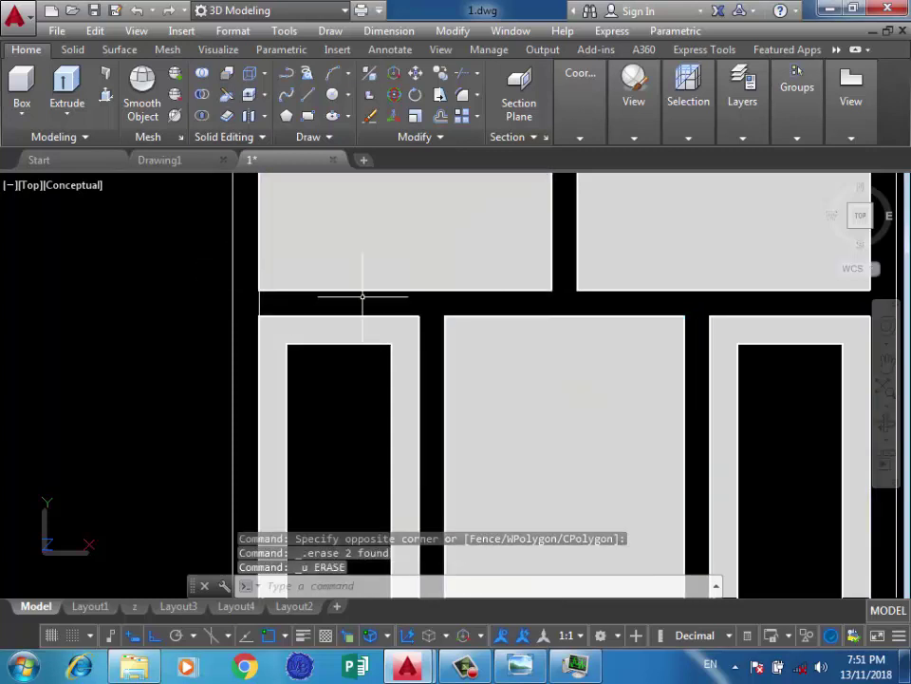
pyautogui.scroll(-4, 276, 302)
pyautogui.scroll(2, 424, 288)
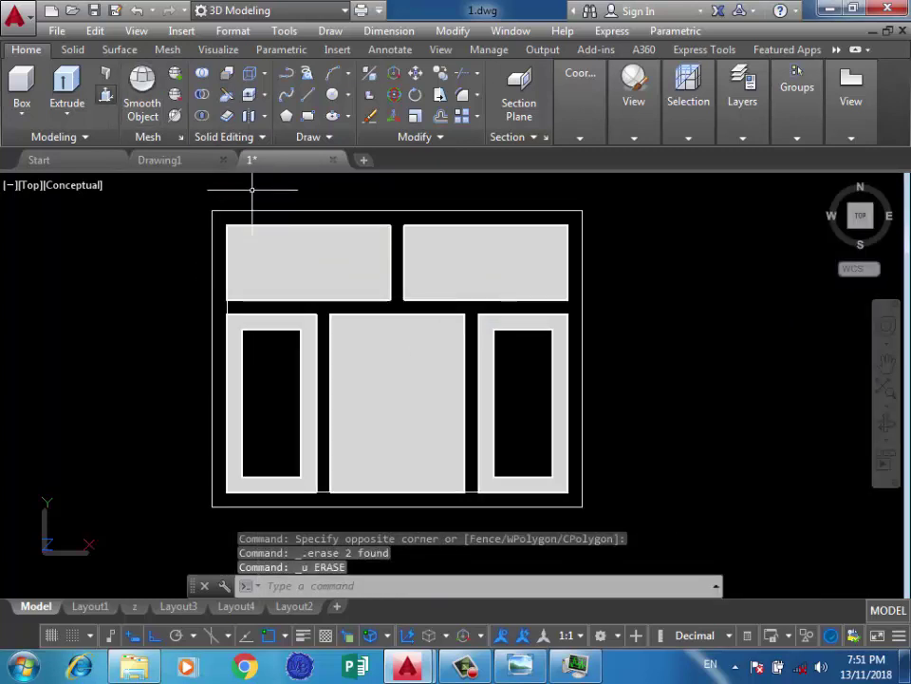
pyautogui.click(105, 73)
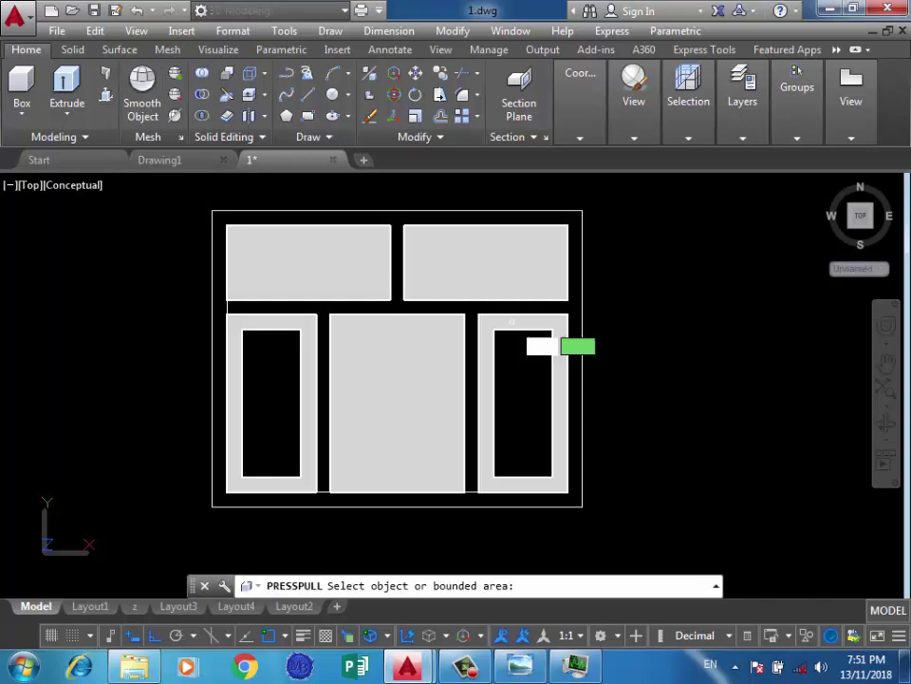
pyautogui.click(393, 305)
pyautogui.click(384, 307)
# Create six regions from the window frame with Boundary set to the Region object type
pyautogui.press('Return')
pyautogui.write('Bo')
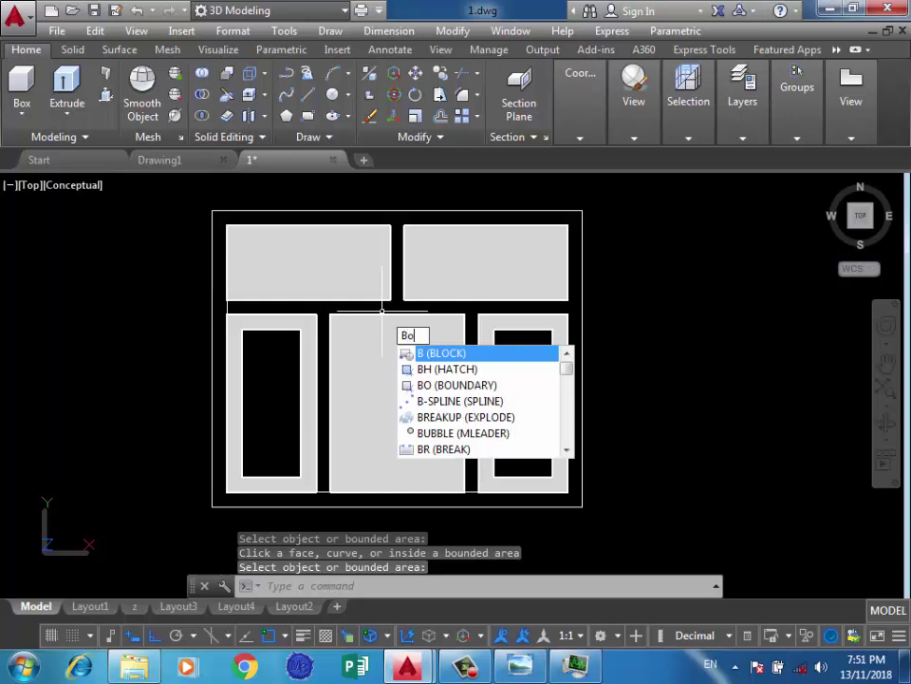
pyautogui.press('Return')
pyautogui.click(710, 282)
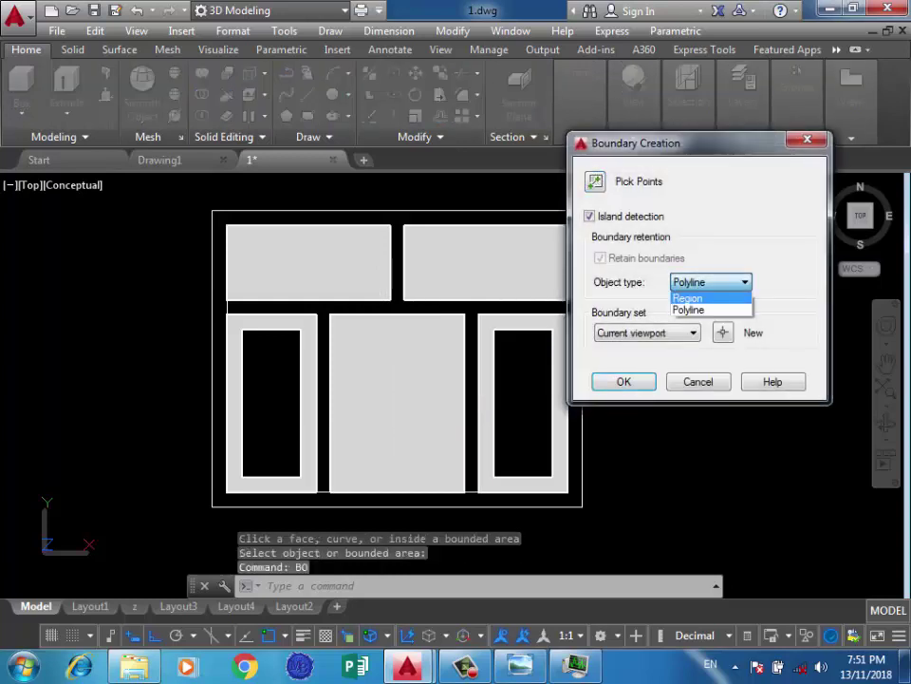
pyautogui.click(689, 298)
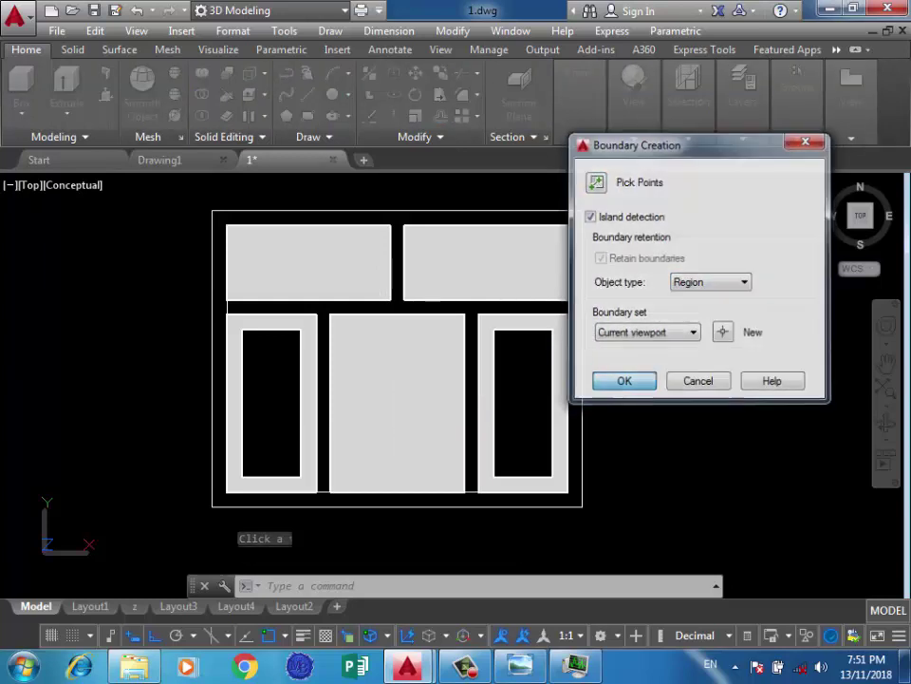
pyautogui.click(595, 181)
pyautogui.click(398, 305)
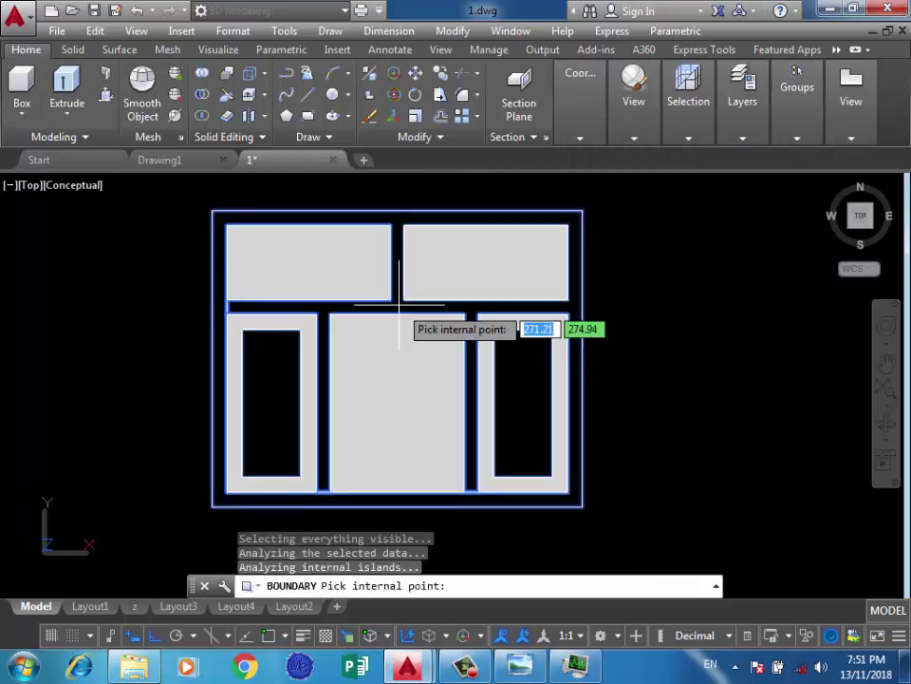
pyautogui.press('Return')
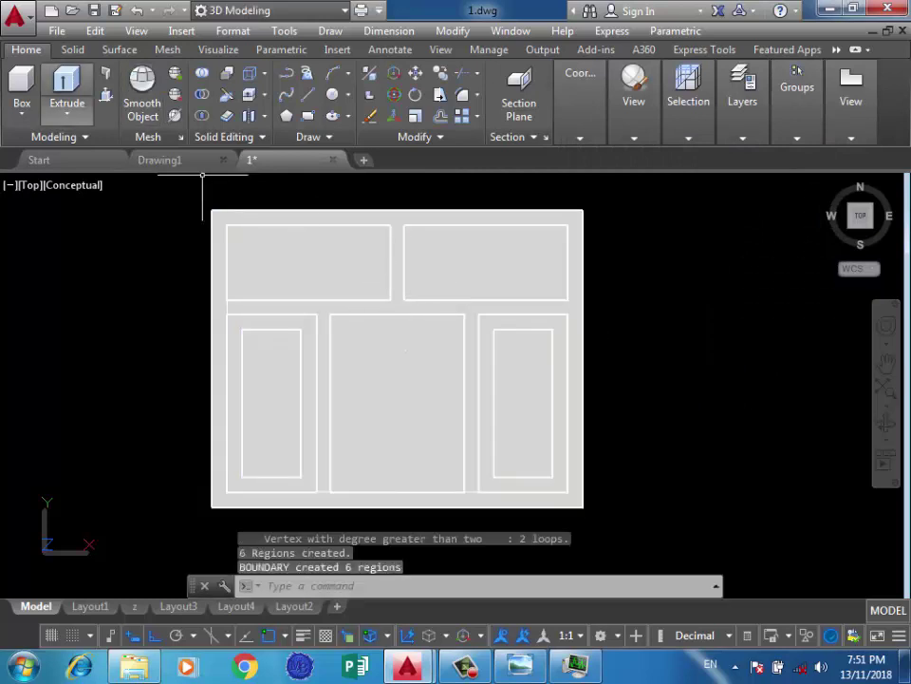
pyautogui.click(105, 94)
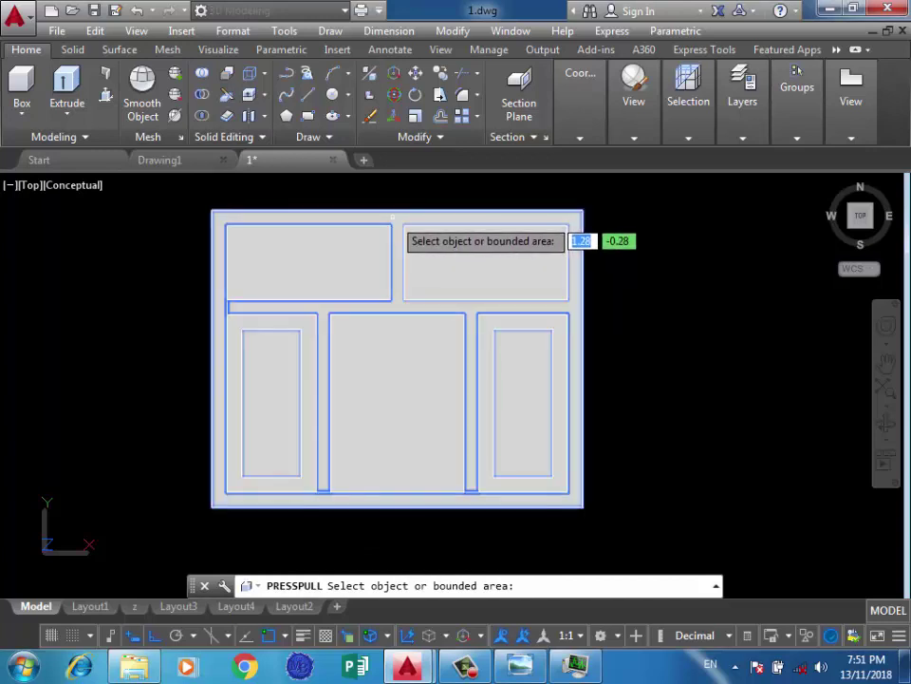
# Press-pull the outer frame region 0.1 into a solid
pyautogui.click(390, 214)
pyautogui.write('0.1')
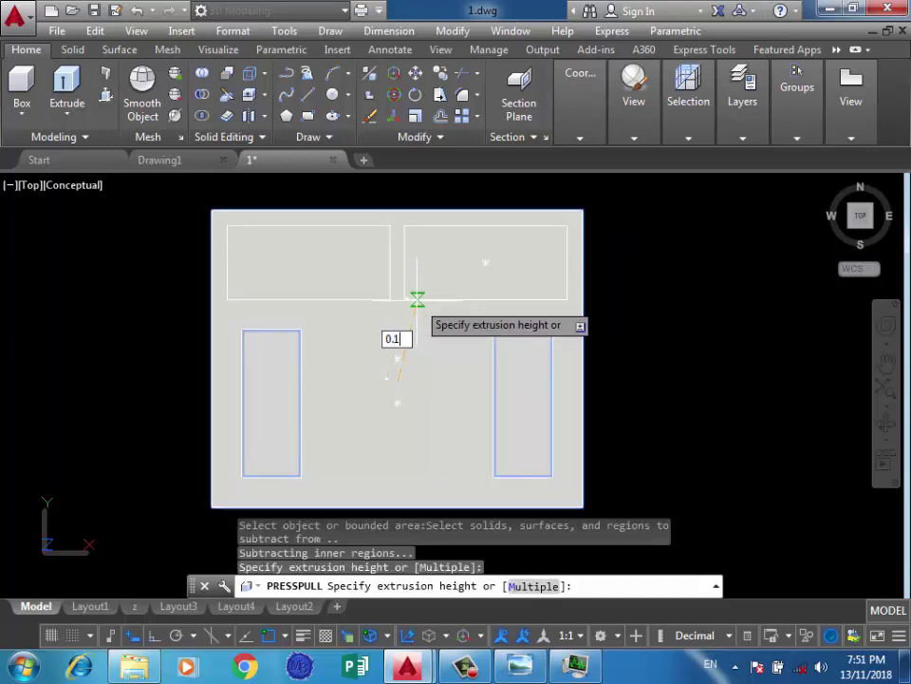
pyautogui.press('Return')
pyautogui.press('Return')
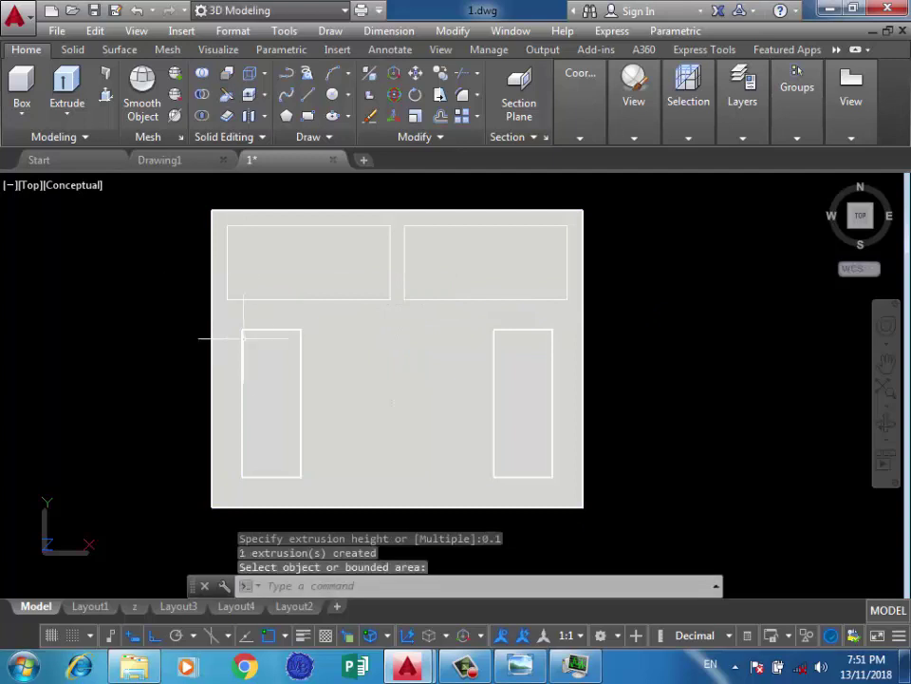
# Delete the left and right pane regions, then undo the deletions and earlier steps
pyautogui.click(279, 352)
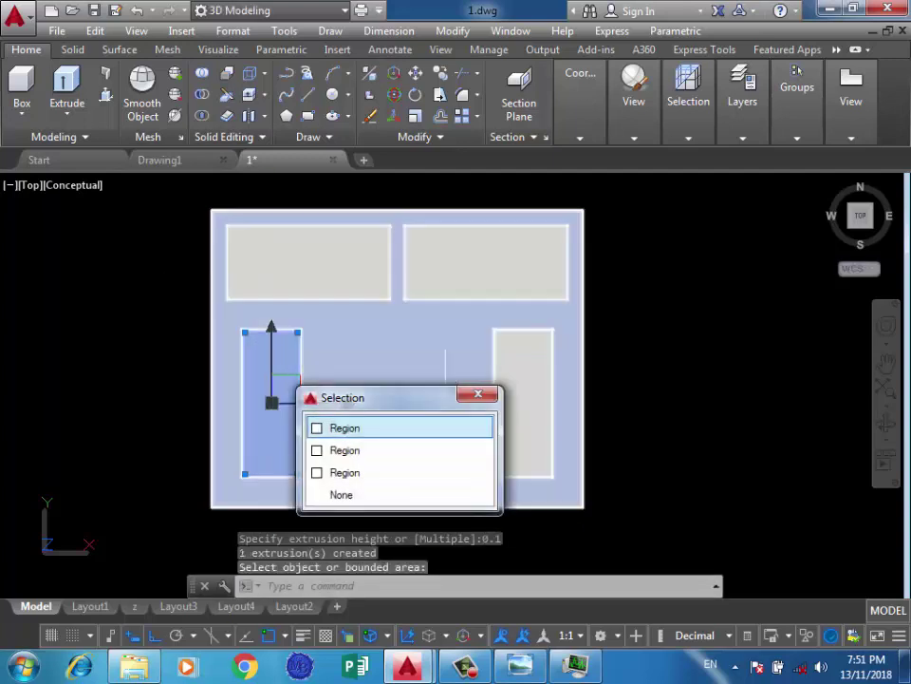
pyautogui.press('Escape')
pyautogui.press('Delete')
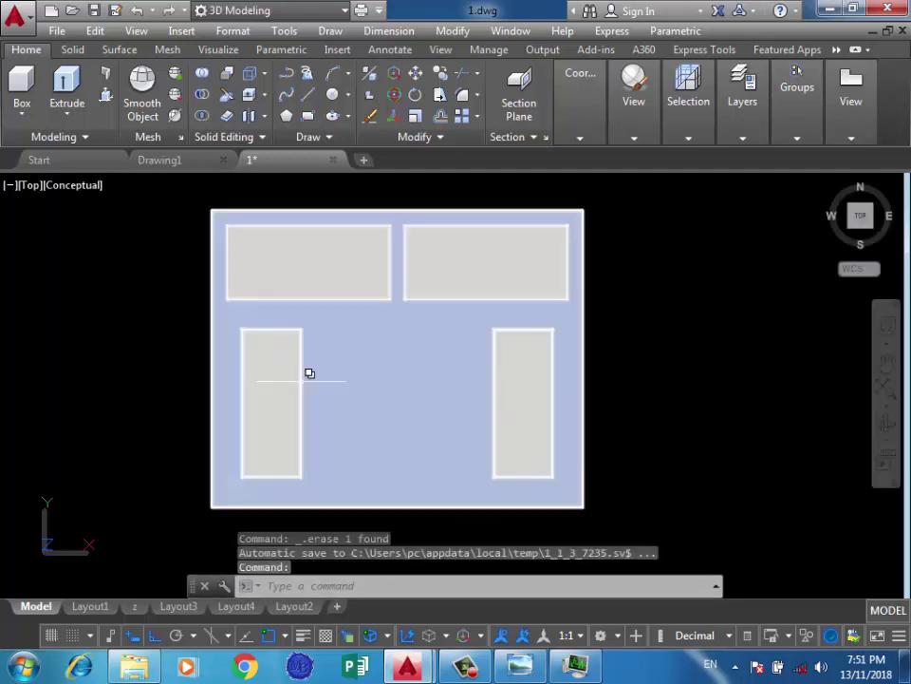
pyautogui.click(278, 365)
pyautogui.press('Escape')
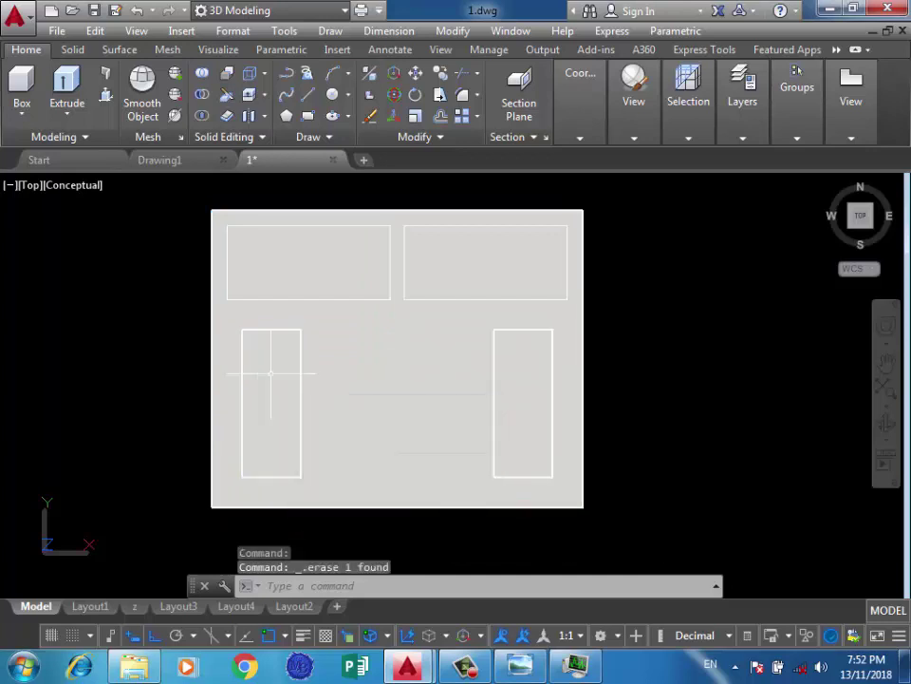
pyautogui.click(270, 371)
pyautogui.press('Delete')
pyautogui.click(525, 399)
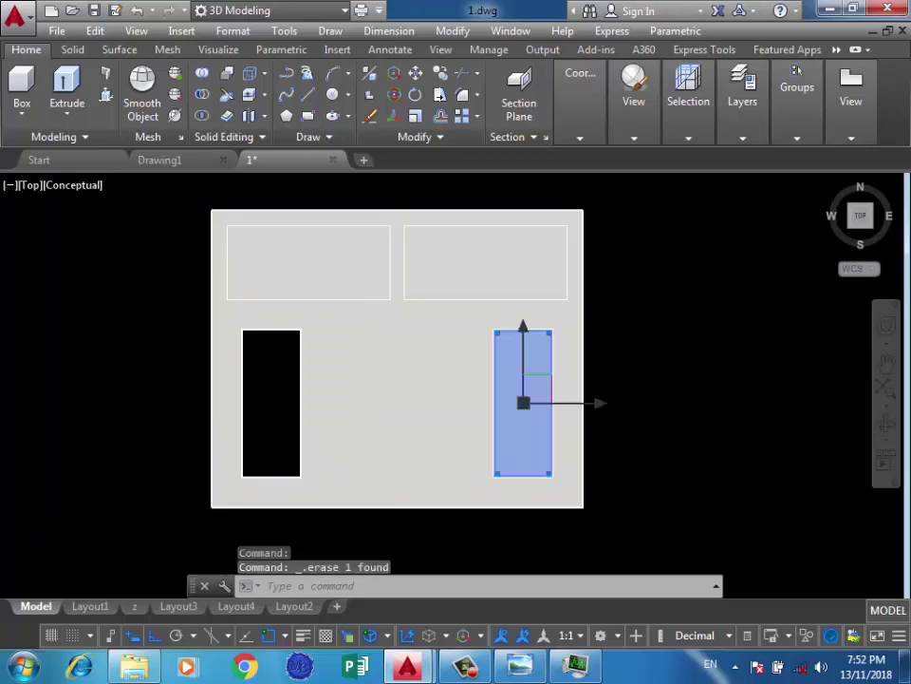
pyautogui.press('Delete')
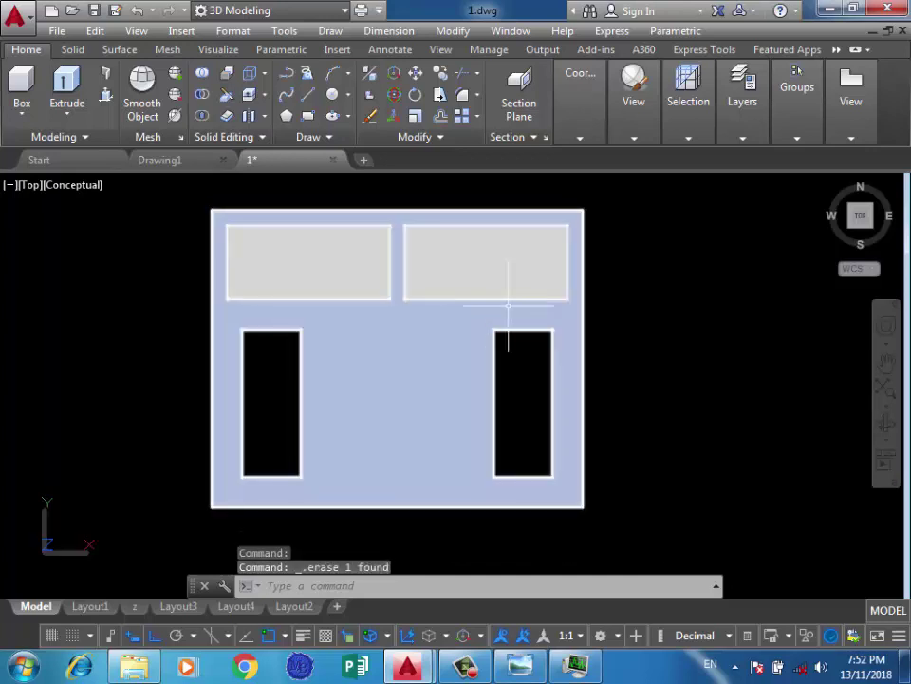
pyautogui.hotkey('ctrl', 'z')
pyautogui.hotkey('ctrl', 'z')
pyautogui.hotkey('ctrl', 'z')
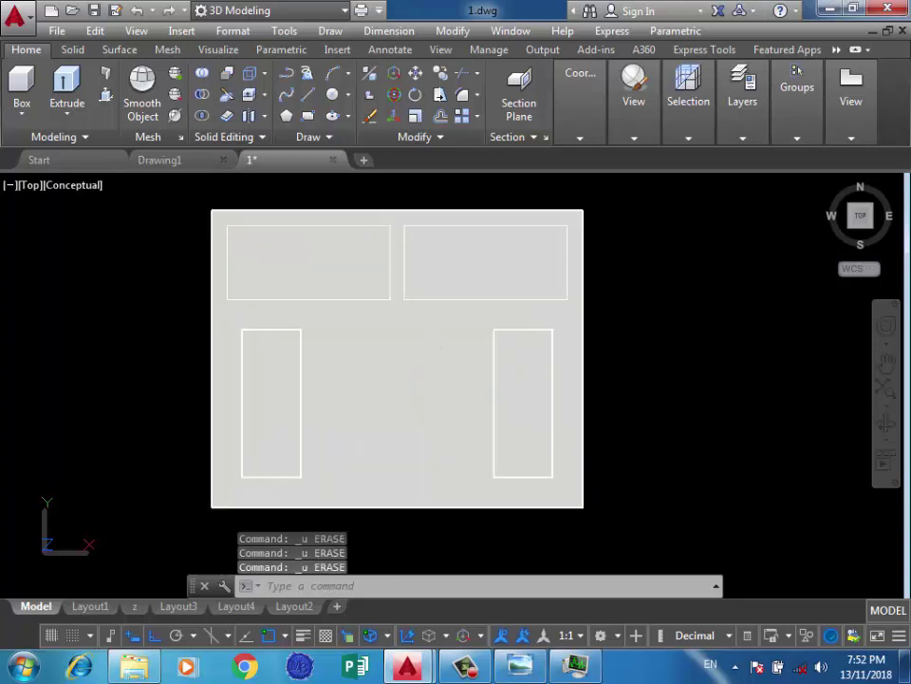
pyautogui.hotkey('ctrl', 'z')
pyautogui.hotkey('ctrl', 'z')
pyautogui.hotkey('ctrl', 'z')
pyautogui.hotkey('ctrl', 'z')
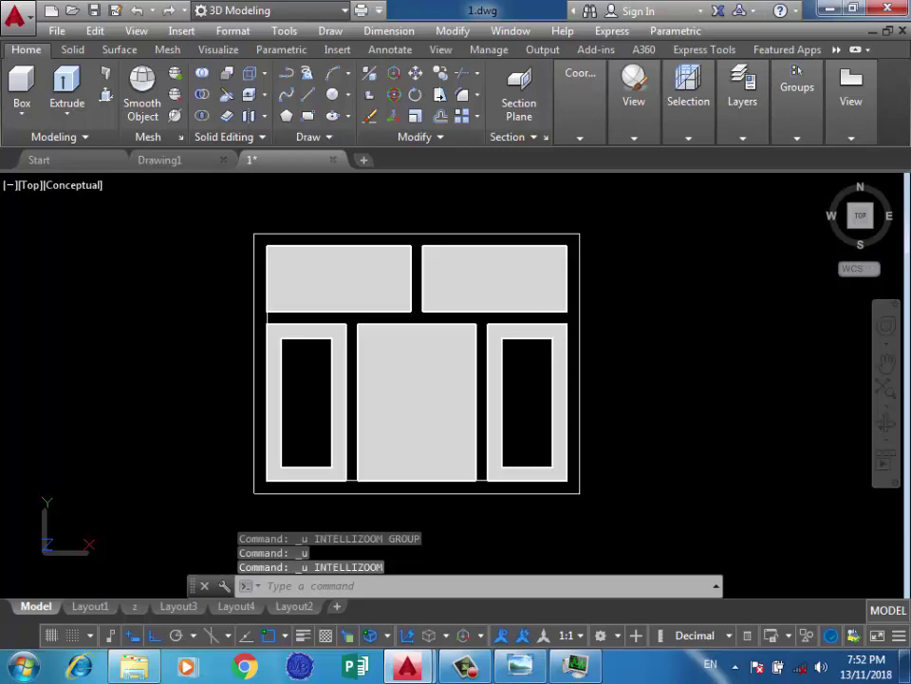
# Dismiss the crash error dialogs and error report, then close Task Manager and the 3d folder
pyautogui.hotkey('ctrl', 'z')
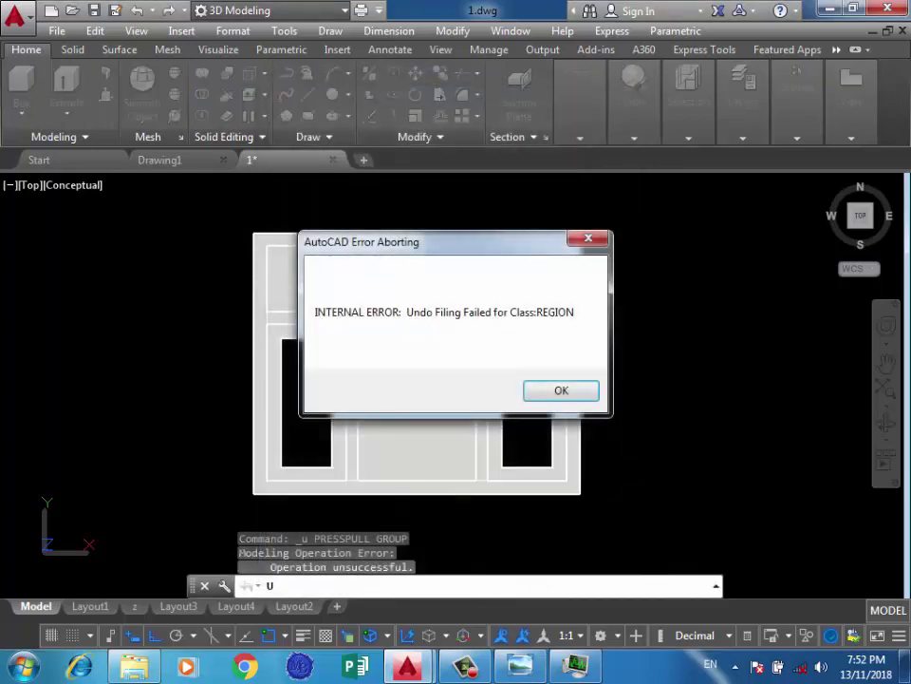
pyautogui.press('Return')
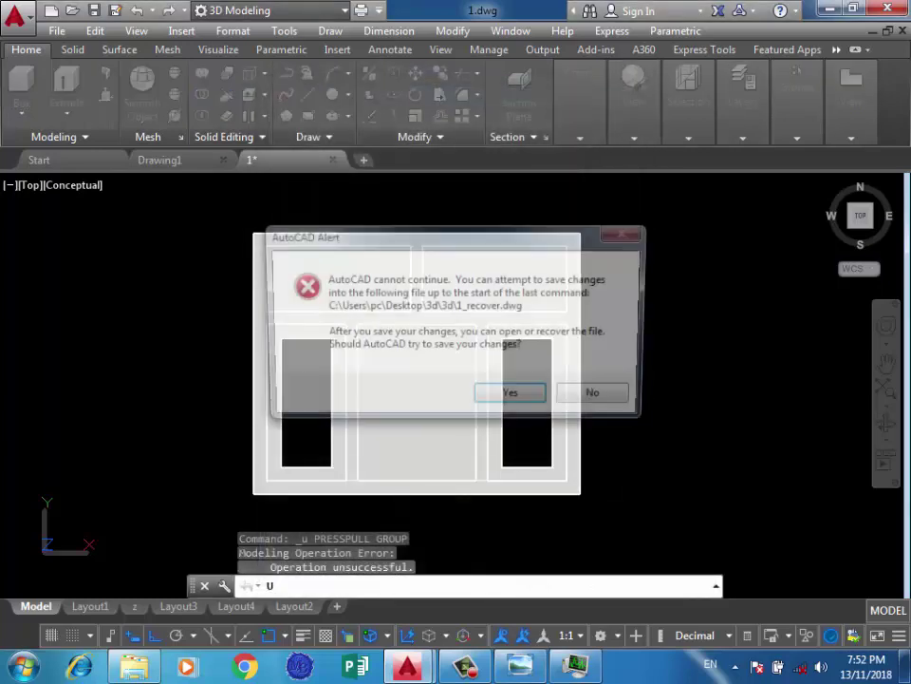
pyautogui.press('Return')
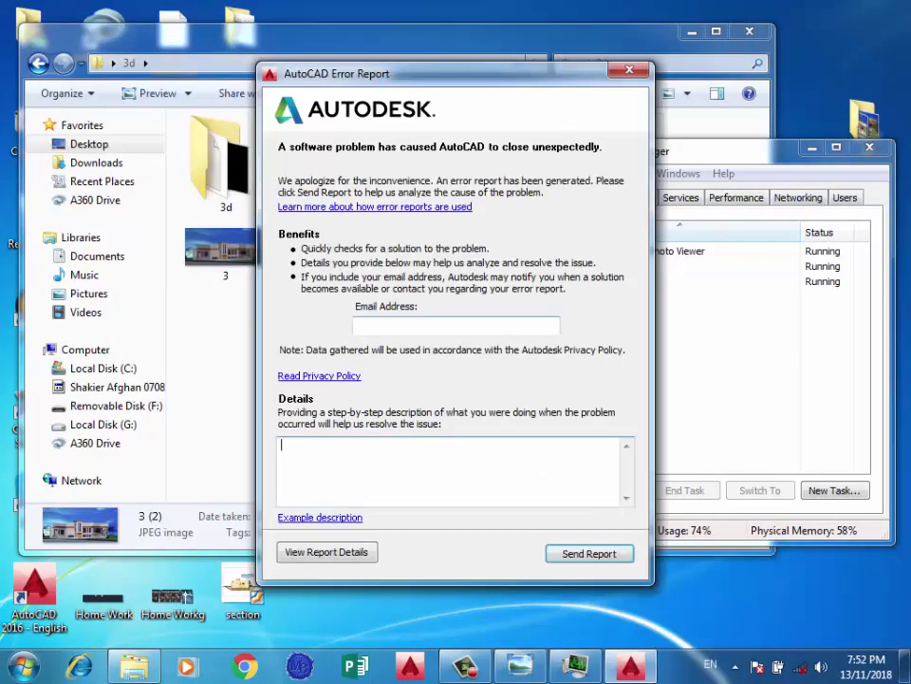
pyautogui.press('Escape')
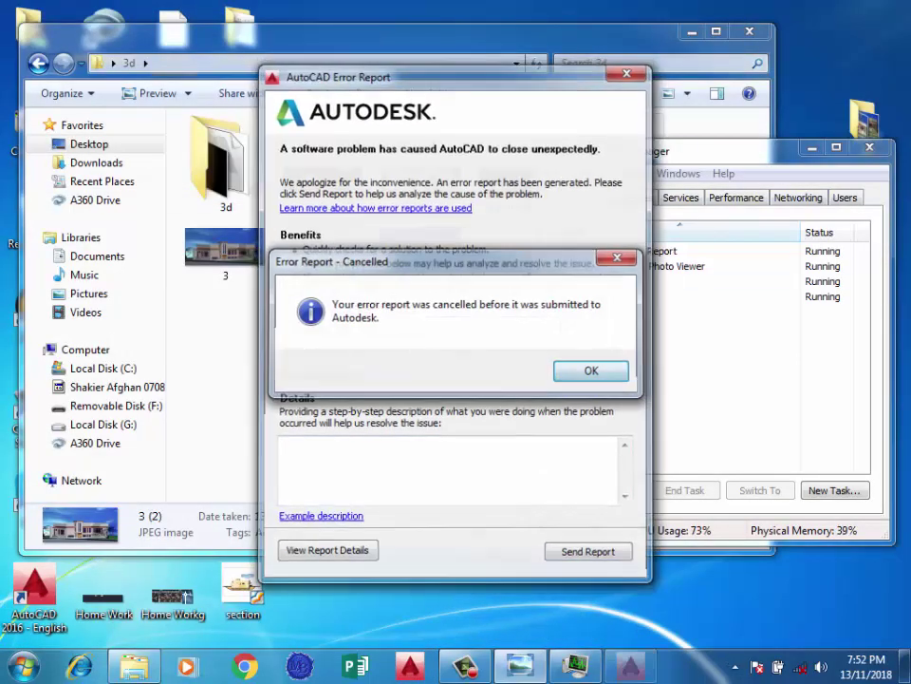
pyautogui.press('Return')
pyautogui.hotkey('alt', 'F4')
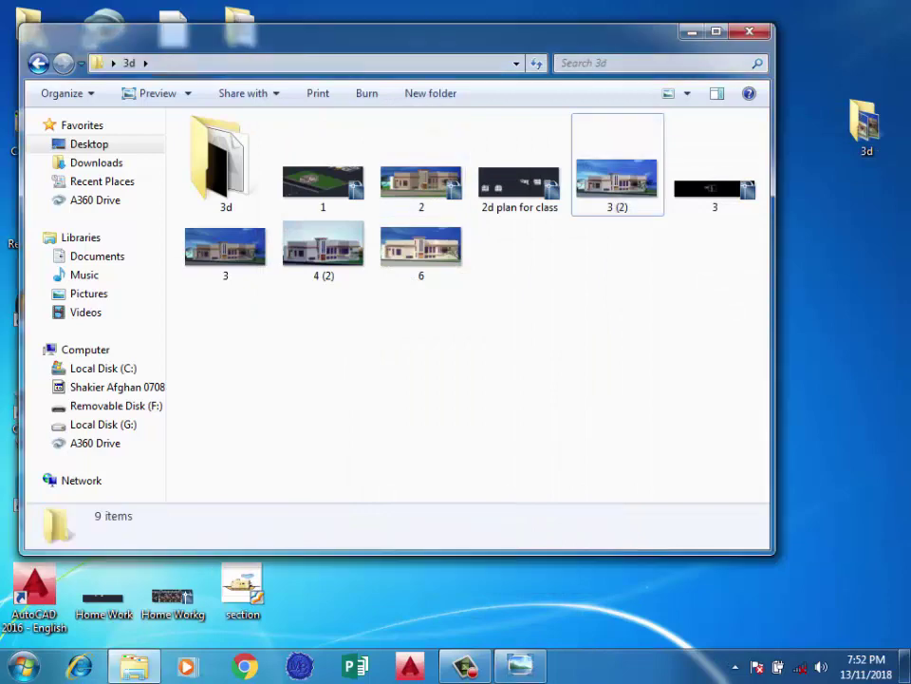
pyautogui.hotkey('alt', 'F4')
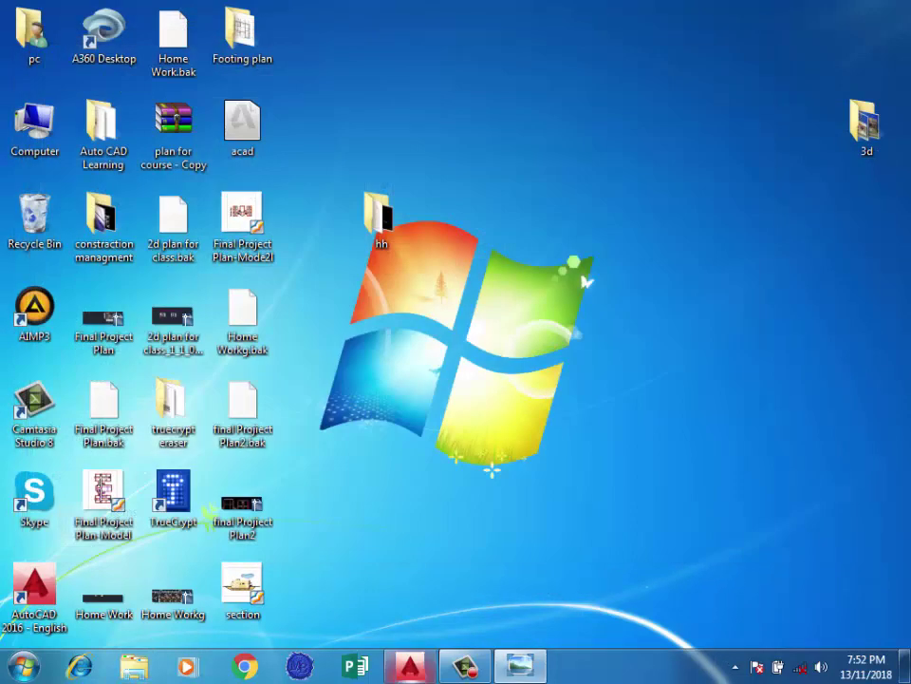
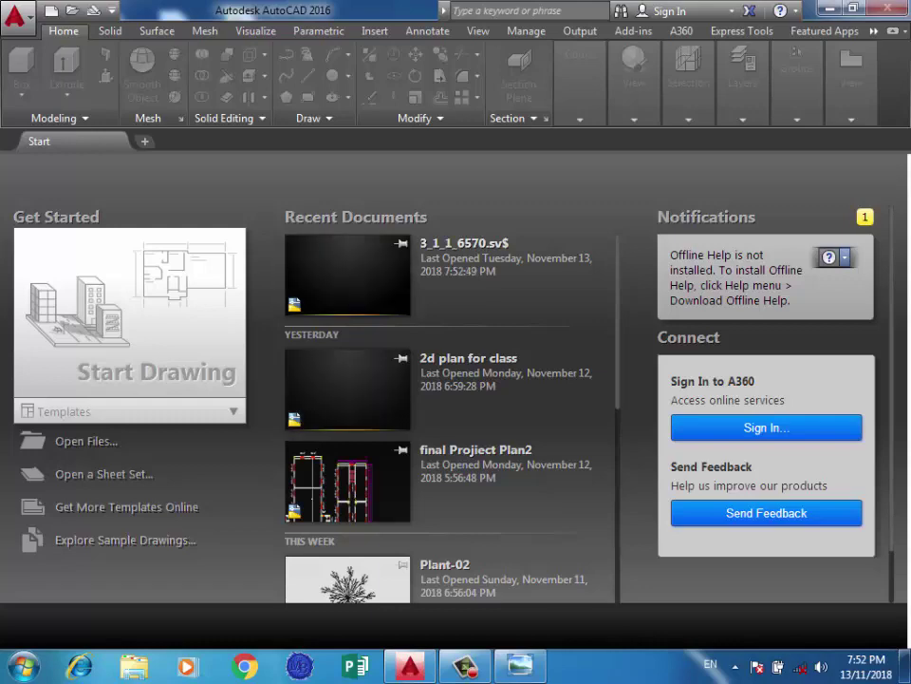
# Dismiss the missing-file message and open drawing 1
pyautogui.click(522, 370)
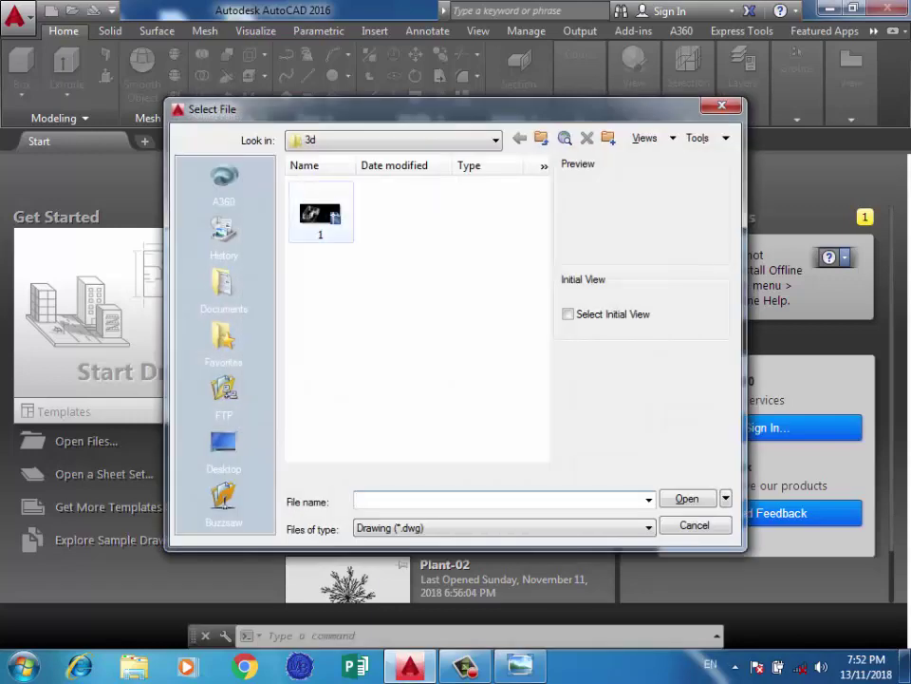
pyautogui.click(320, 212)
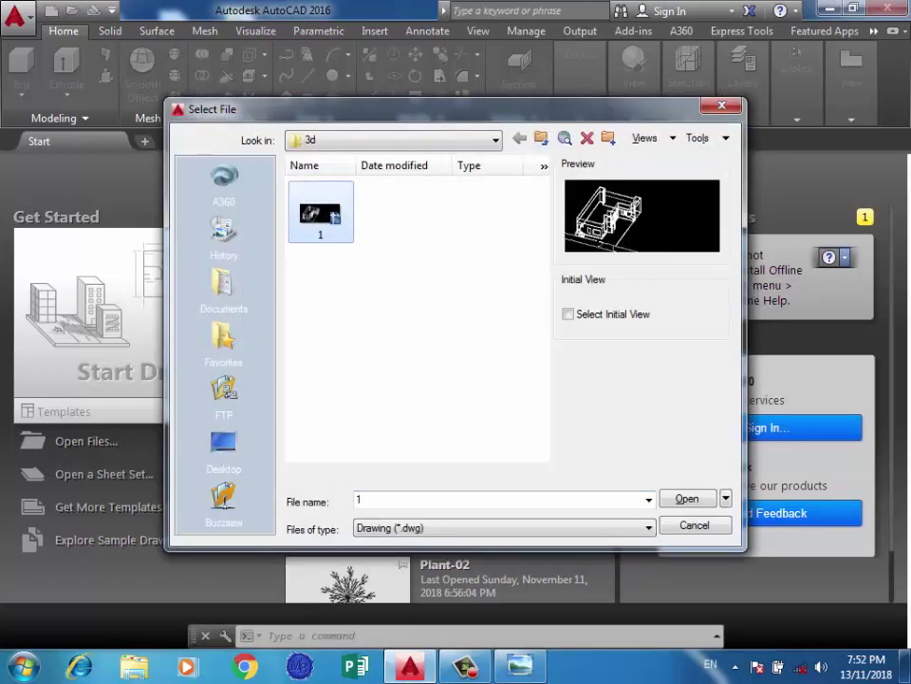
pyautogui.press('Return')
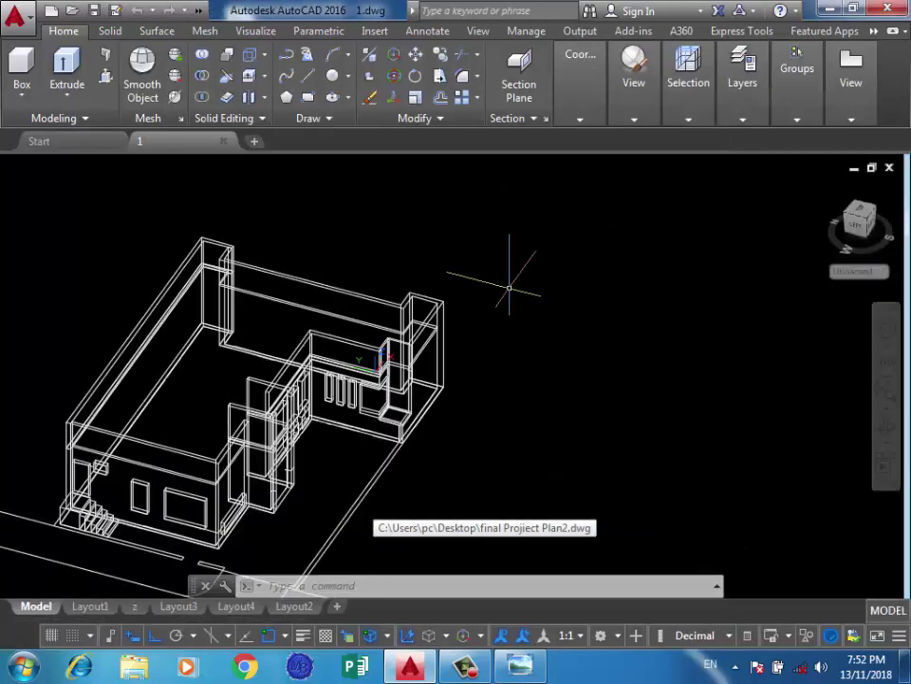
pyautogui.scroll(-3, 539, 288)
pyautogui.scroll(5, 282, 384)
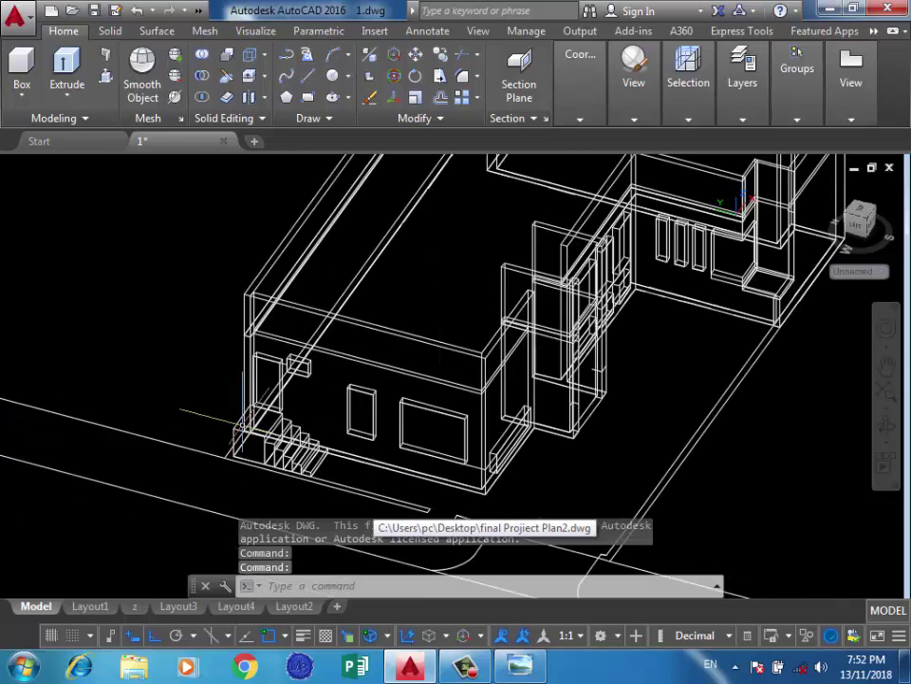
pyautogui.scroll(1, 310, 306)
pyautogui.scroll(-2, 310, 305)
pyautogui.scroll(-3, 474, 370)
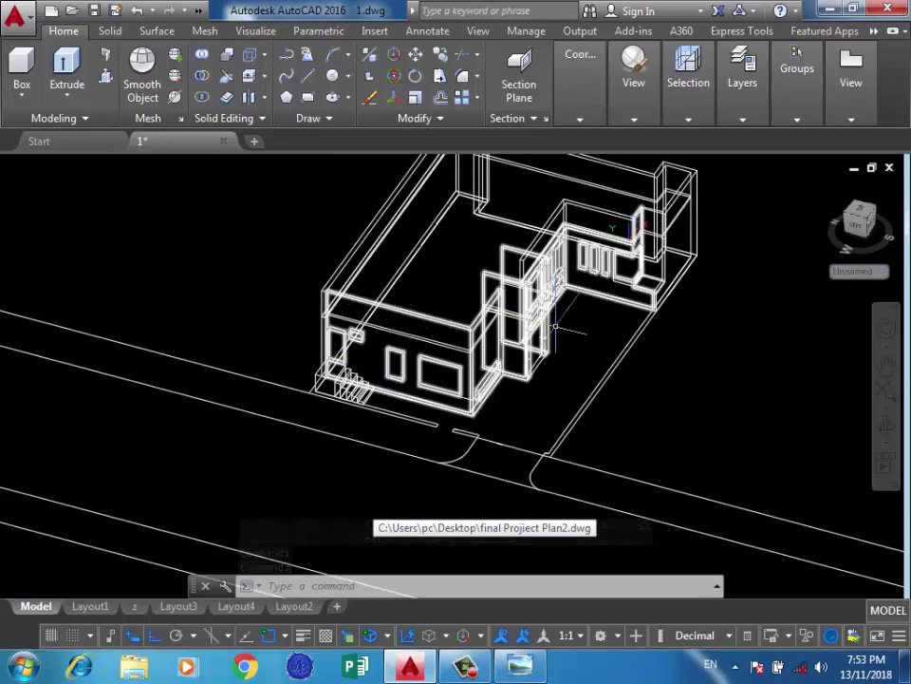
pyautogui.scroll(4, 612, 304)
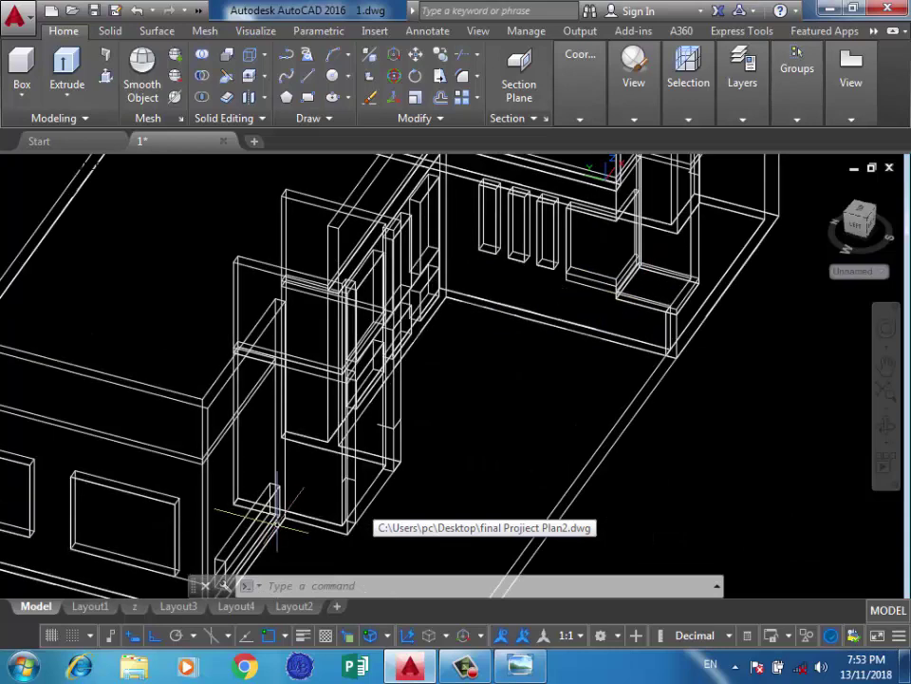
# Switch the house model to the Top plan view
pyautogui.scroll(-3, 608, 378)
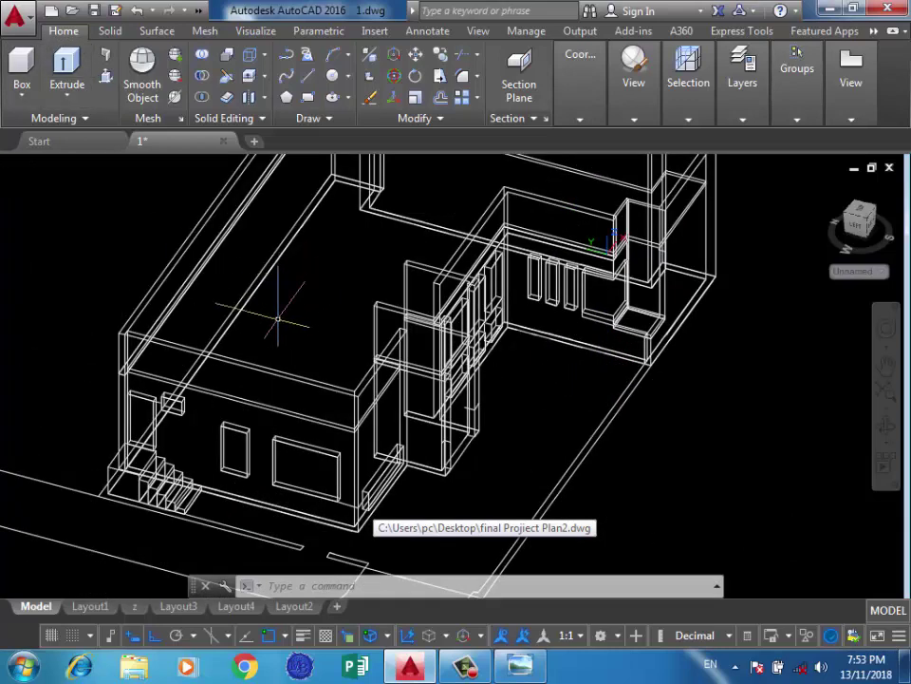
pyautogui.scroll(-4, 279, 318)
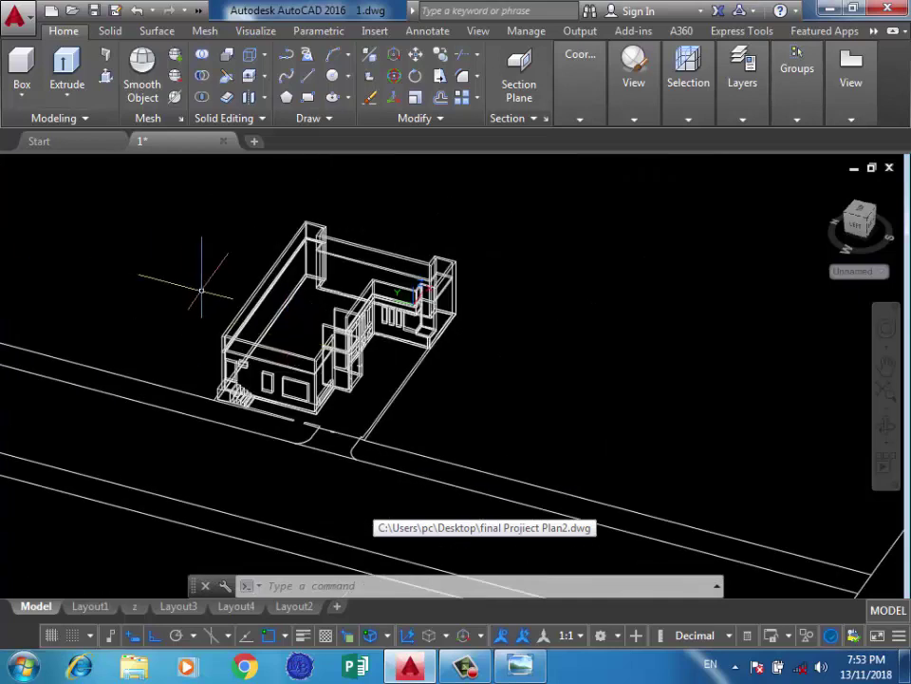
pyautogui.scroll(-4, 201, 290)
pyautogui.scroll(-3, 447, 288)
pyautogui.scroll(3, 413, 276)
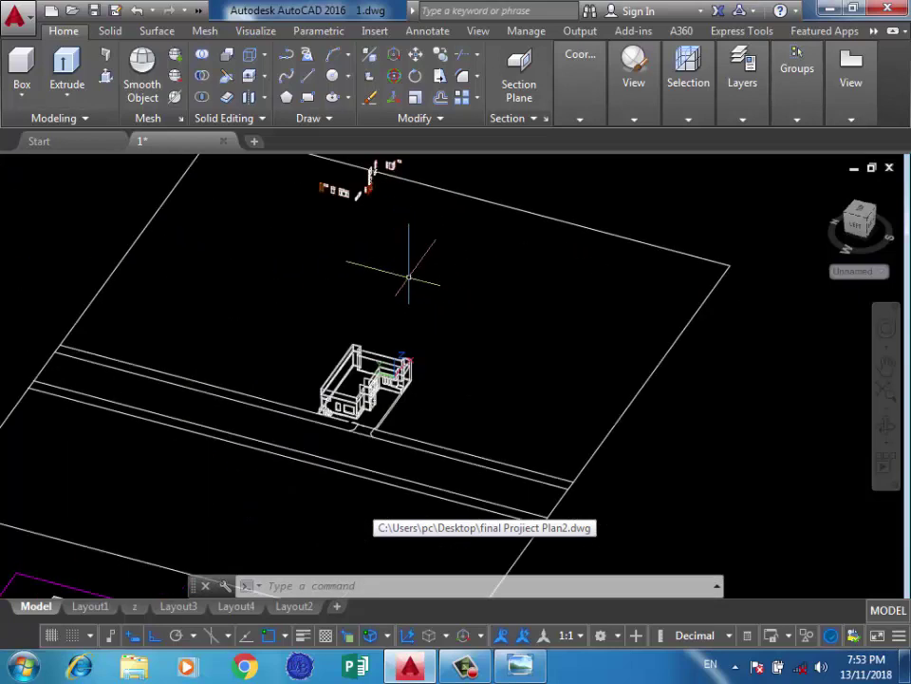
pyautogui.scroll(-2, 413, 277)
pyautogui.scroll(2, 387, 305)
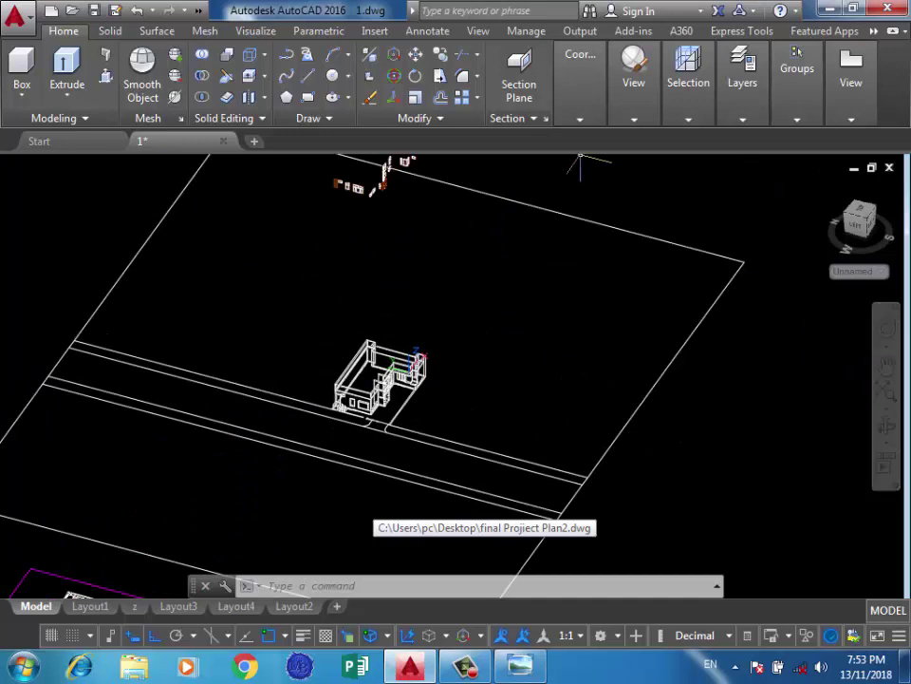
pyautogui.click(634, 118)
pyautogui.click(665, 159)
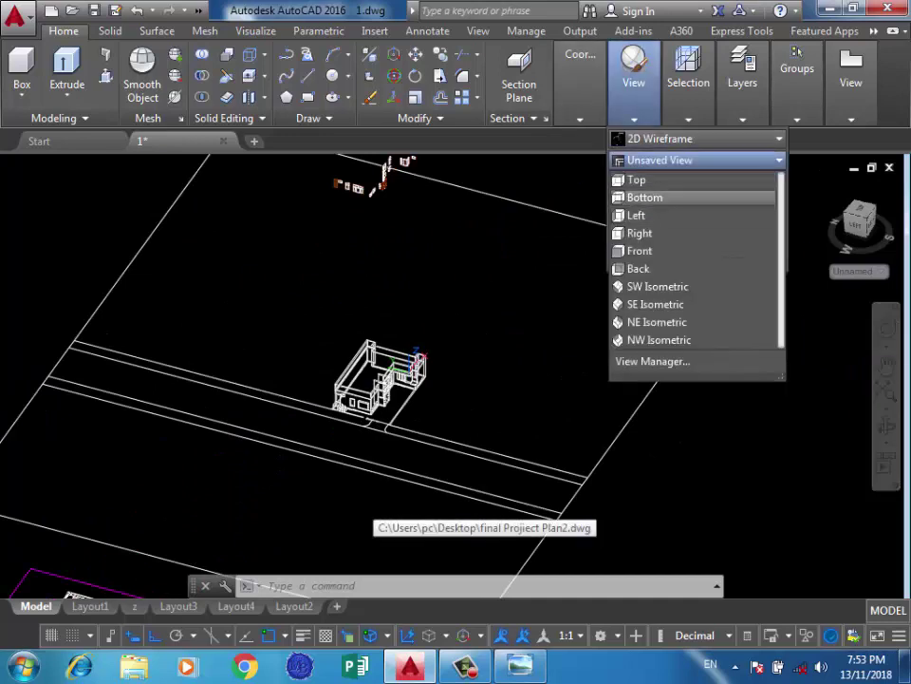
pyautogui.click(645, 180)
pyautogui.scroll(2, 434, 347)
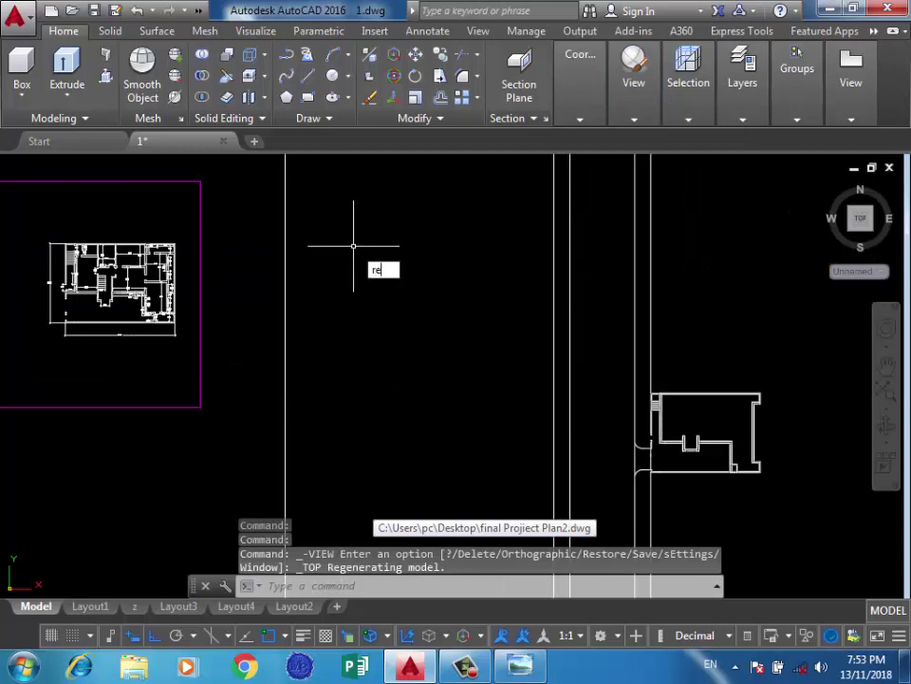
# Draw a 2 by 2.5 rectangle for the window frame
pyautogui.write('rec')
pyautogui.press('Return')
pyautogui.click(466, 238)
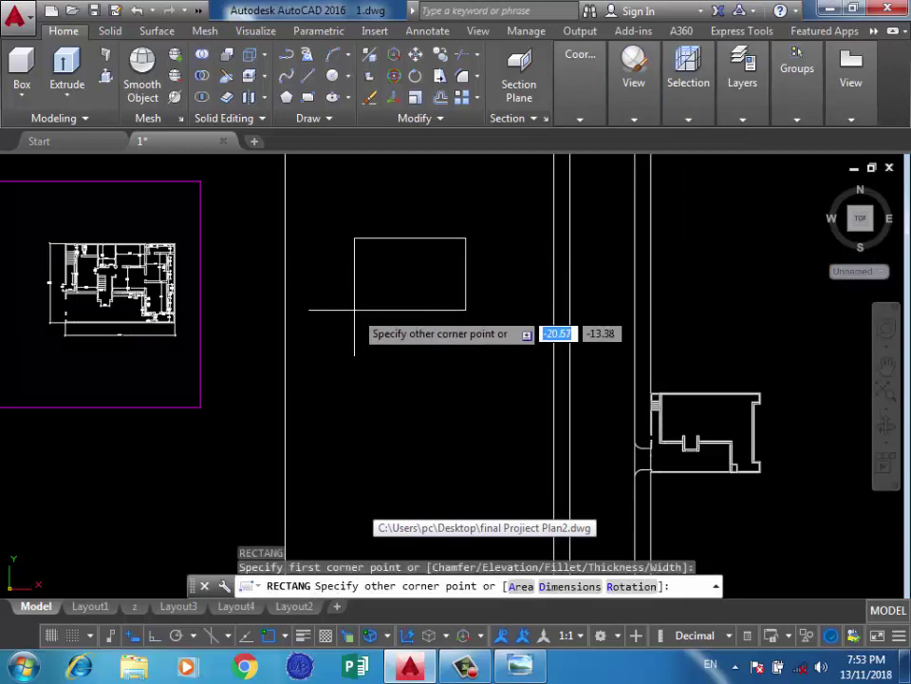
pyautogui.write('d')
pyautogui.press('Return')
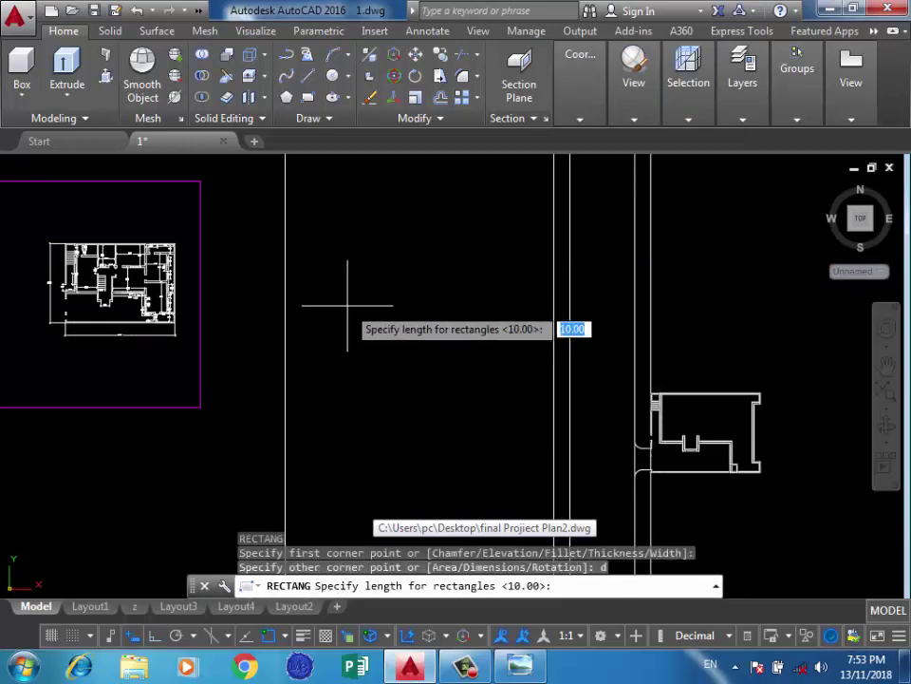
pyautogui.write('2.5')
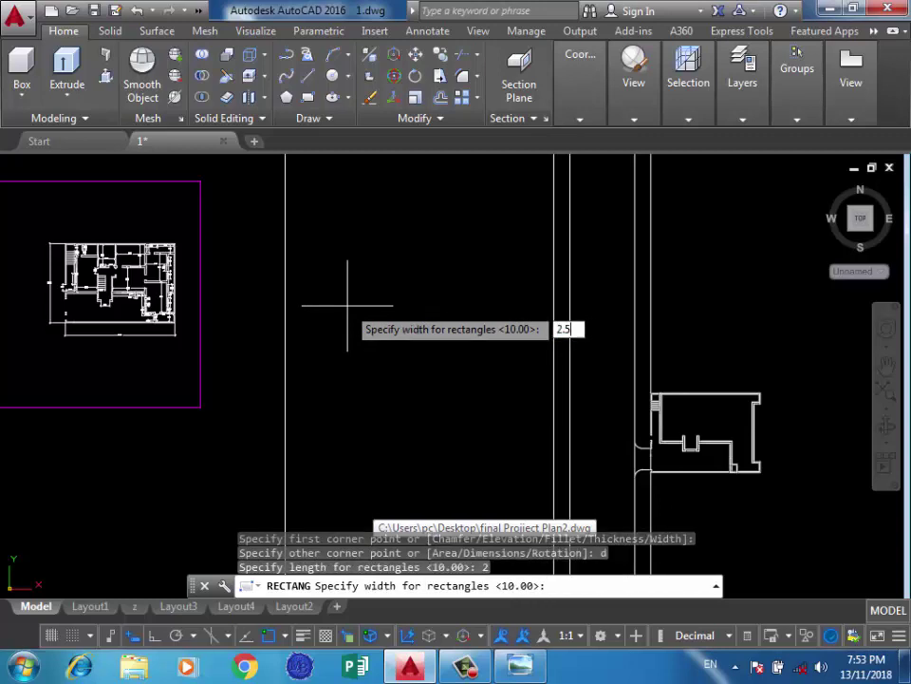
pyautogui.press('Return')
pyautogui.click(427, 244)
pyautogui.scroll(5, 456, 242)
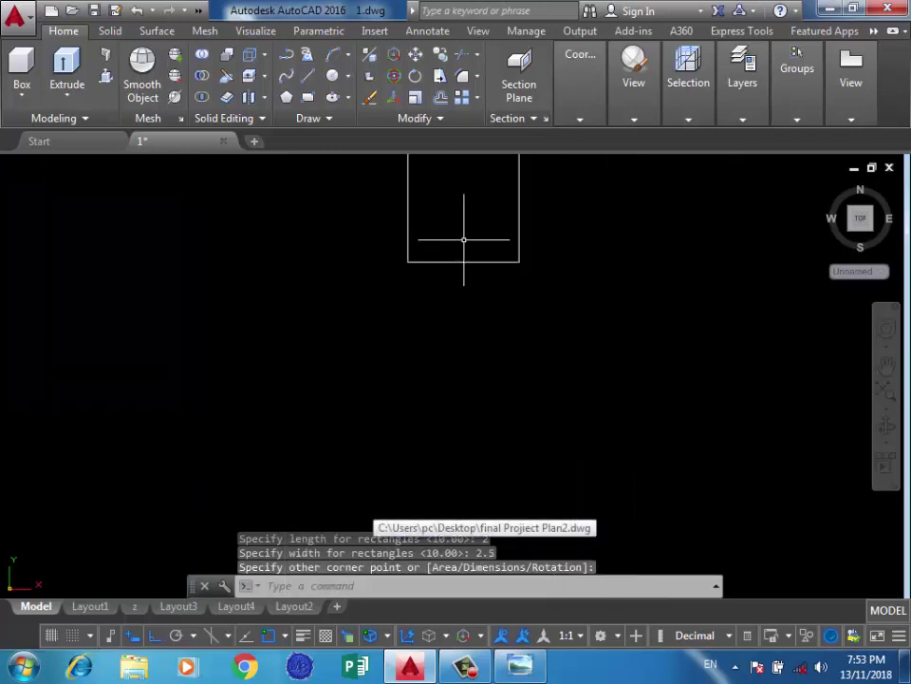
pyautogui.scroll(-1, 453, 243)
pyautogui.scroll(2, 453, 243)
pyautogui.scroll(-2, 435, 308)
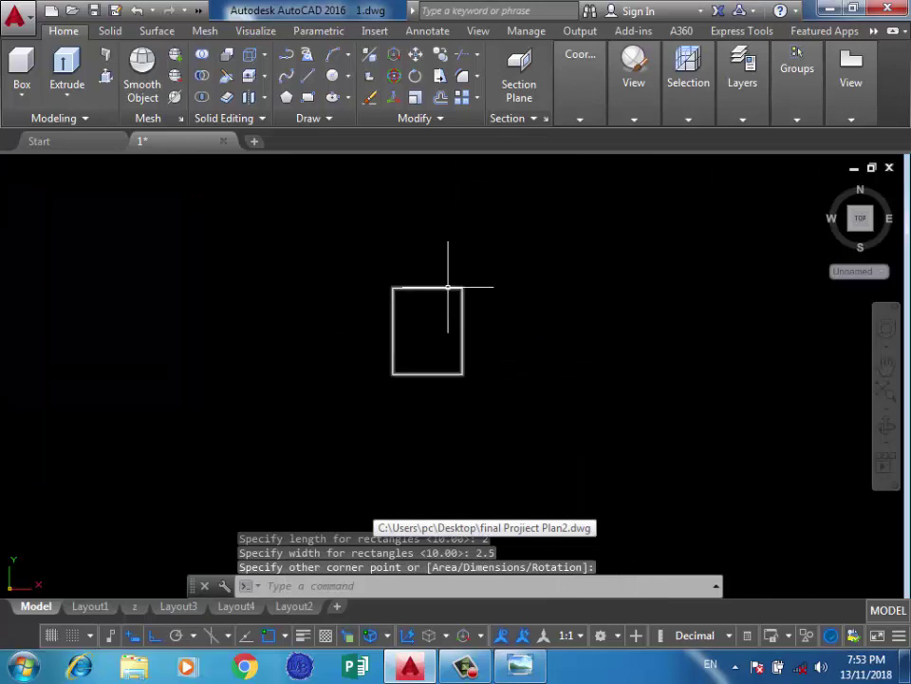
# Rotate the rectangle 90 degrees about its corner
pyautogui.write('Ro')
pyautogui.press('Return')
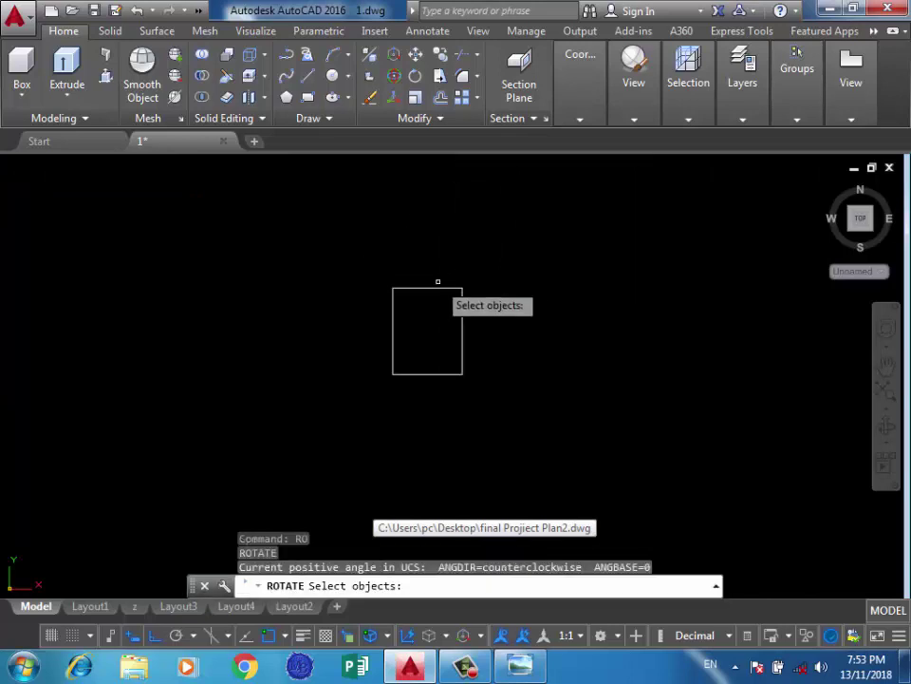
pyautogui.click(423, 288)
pyautogui.press('Return')
pyautogui.click(392, 288)
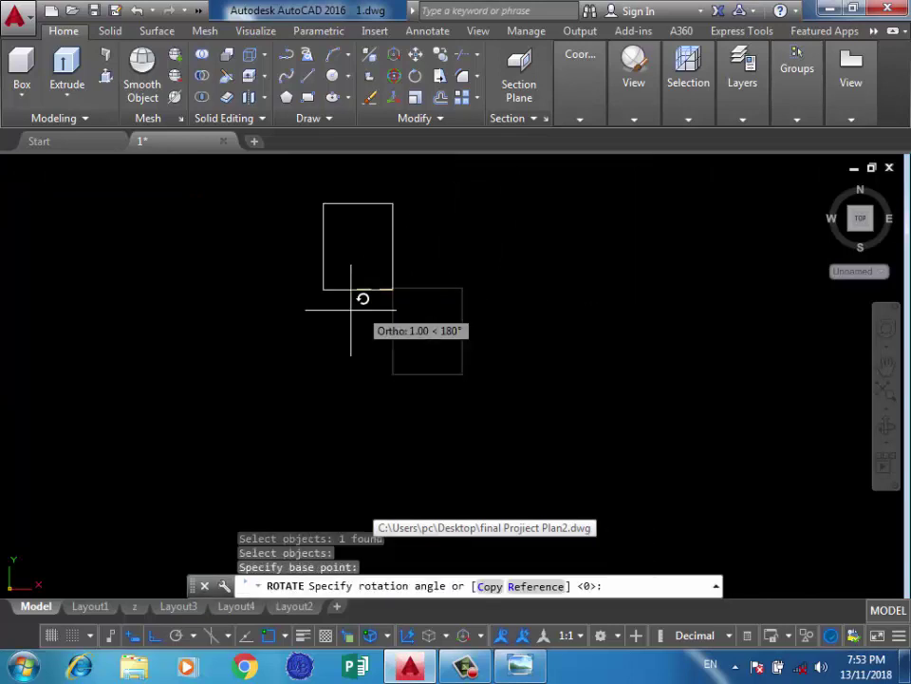
pyautogui.click(370, 199)
pyautogui.scroll(2, 446, 193)
pyautogui.scroll(2, 422, 214)
# Offset the rectangle 0.1 inward to form the inner outline
pyautogui.write('o')
pyautogui.press('Return')
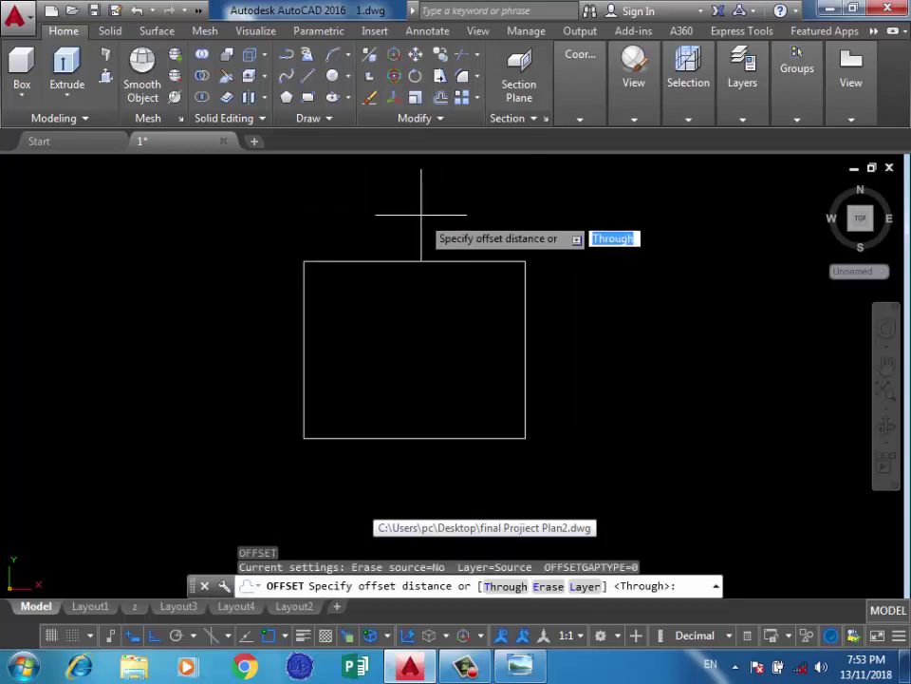
pyautogui.write('1')
pyautogui.press('Return')
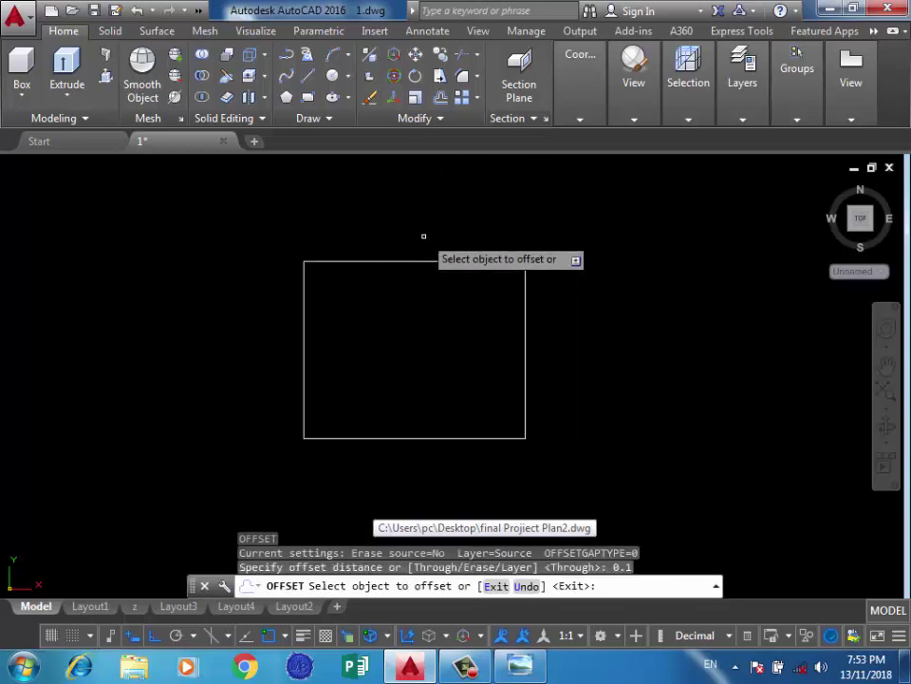
pyautogui.click(423, 263)
pyautogui.click(413, 350)
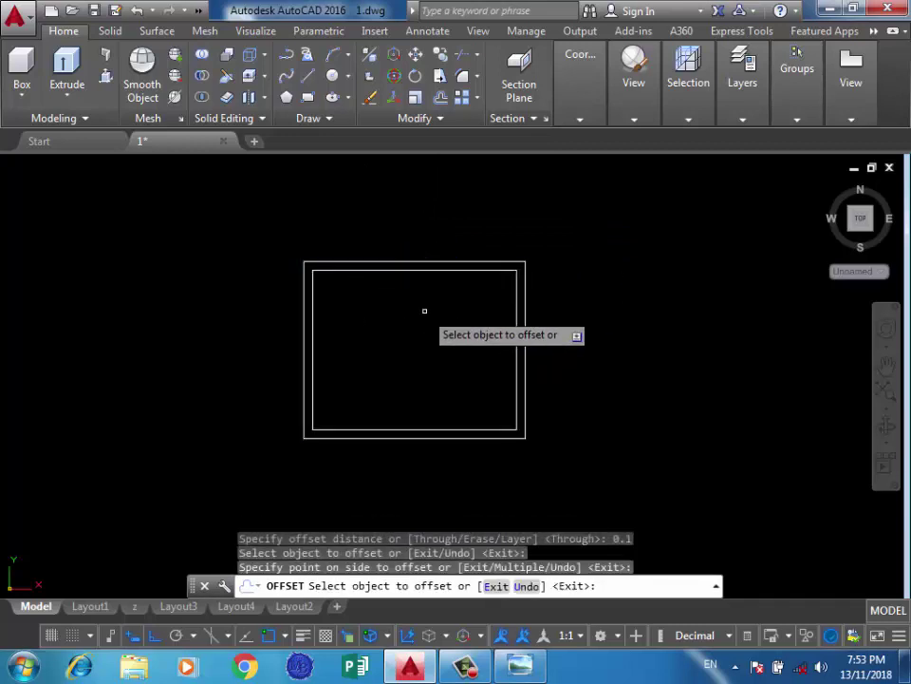
pyautogui.press('Return')
pyautogui.scroll(2, 454, 323)
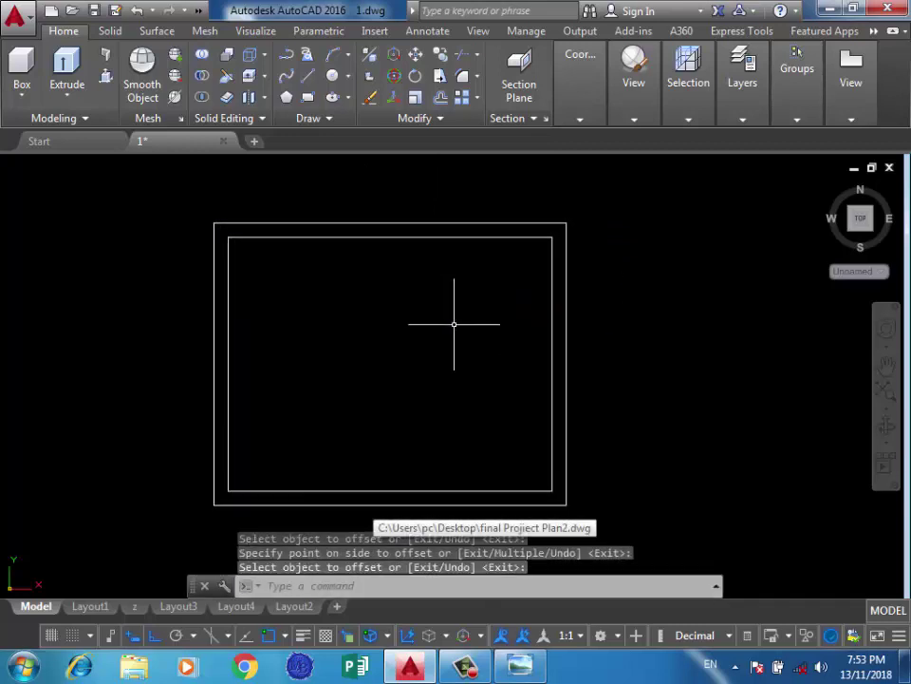
# Draw a 0.1-wide horizontal transom band 0.5 below the inner rectangle's top
pyautogui.click(553, 237)
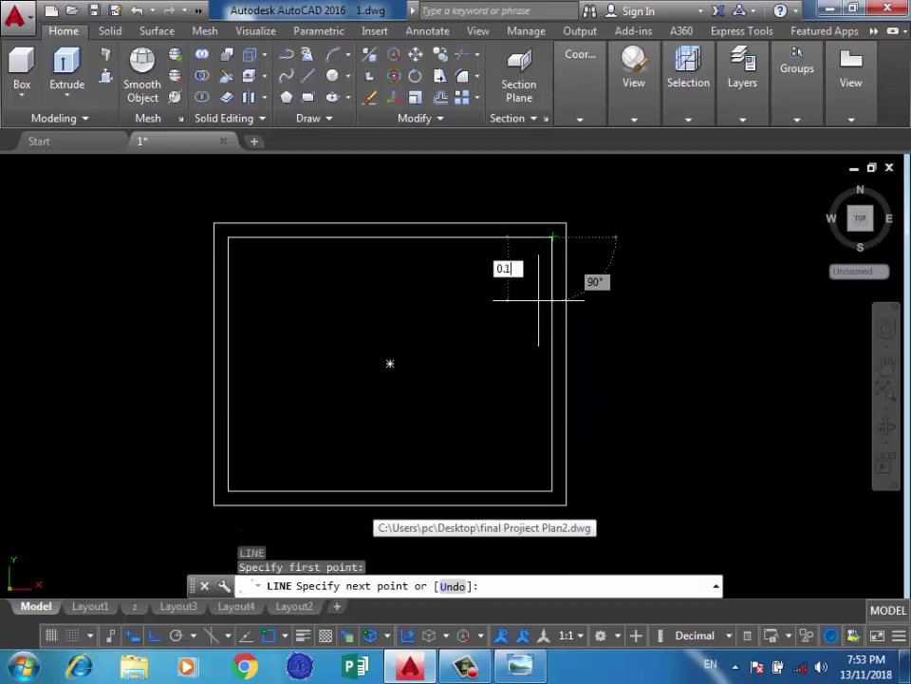
pyautogui.press('Return')
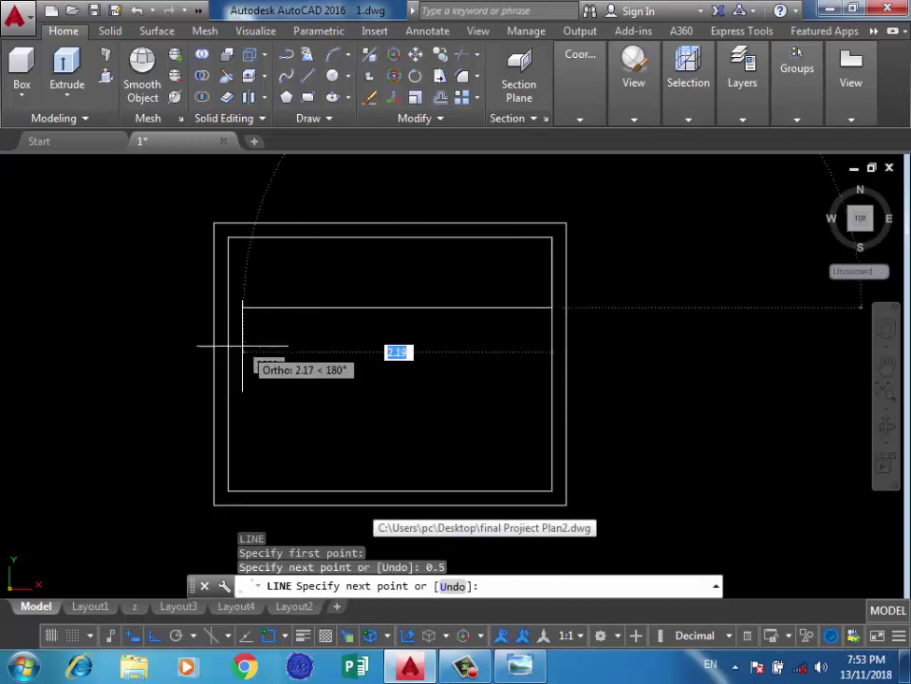
pyautogui.click(235, 307)
pyautogui.write('0.1')
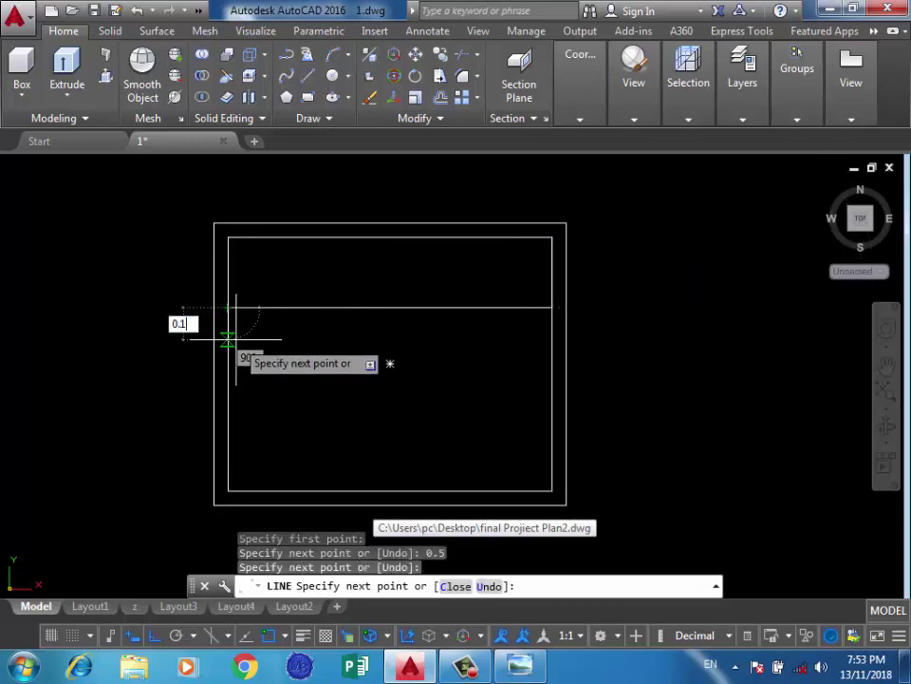
pyautogui.press('Return')
pyautogui.click(551, 322)
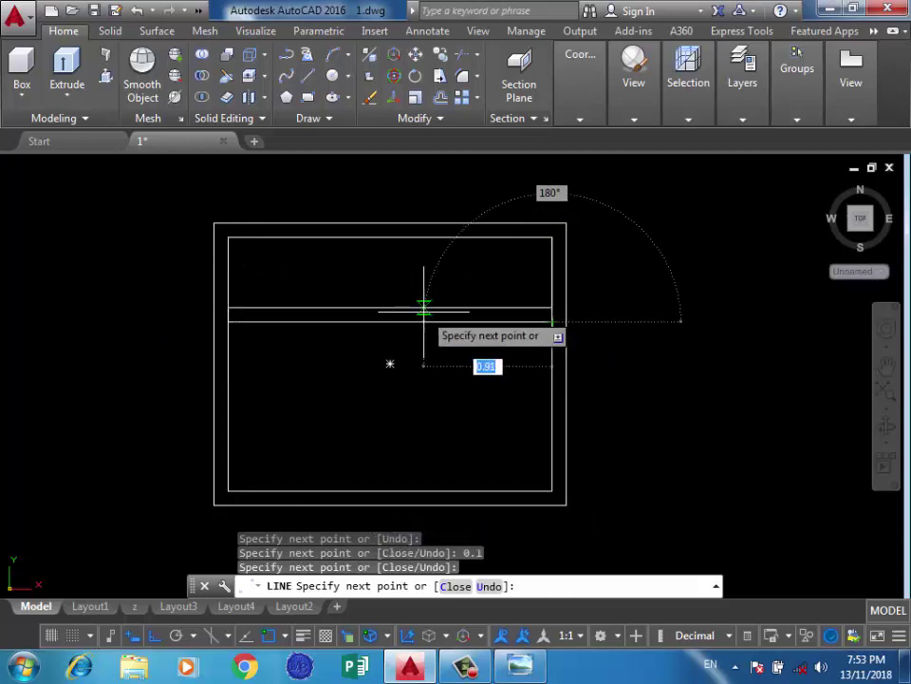
pyautogui.press('Return')
pyautogui.write('tr')
pyautogui.press('Return')
pyautogui.press('Return')
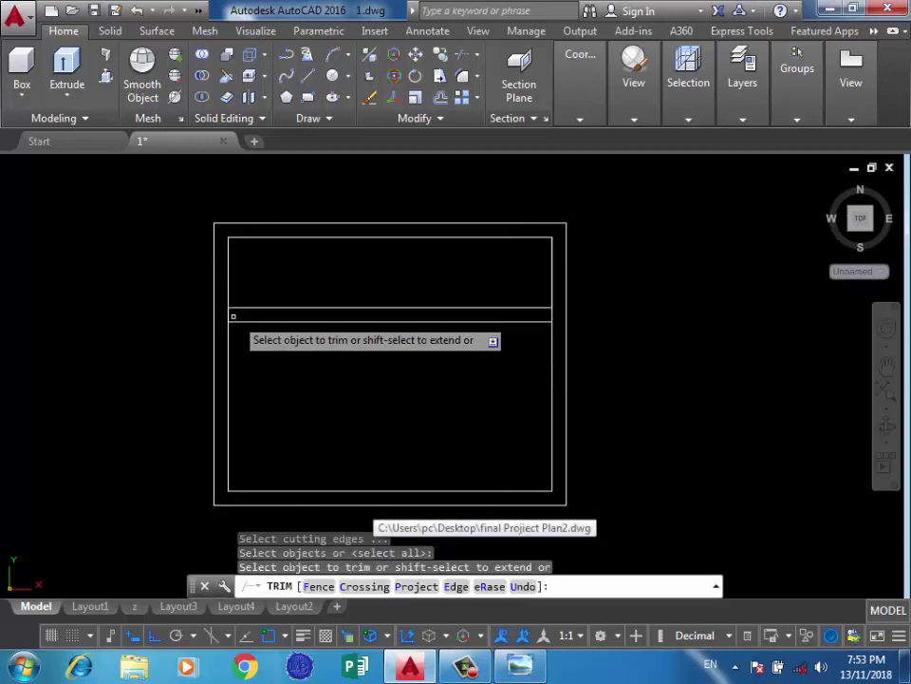
# Trim the transom band lines and delete the leftover segment
pyautogui.click(224, 318)
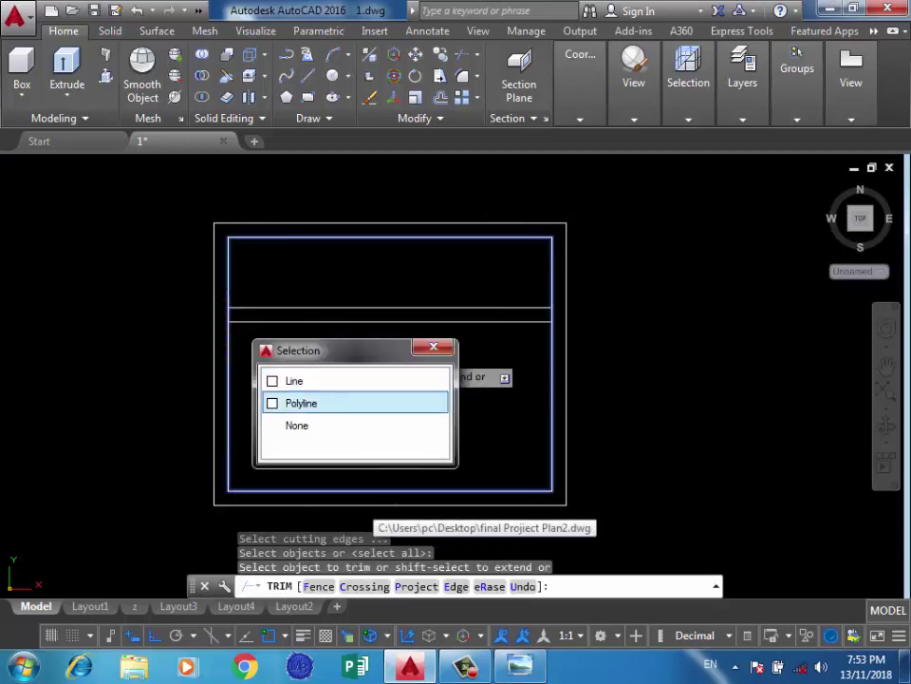
pyautogui.click(301, 403)
pyautogui.scroll(2, 521, 324)
pyautogui.scroll(2, 599, 290)
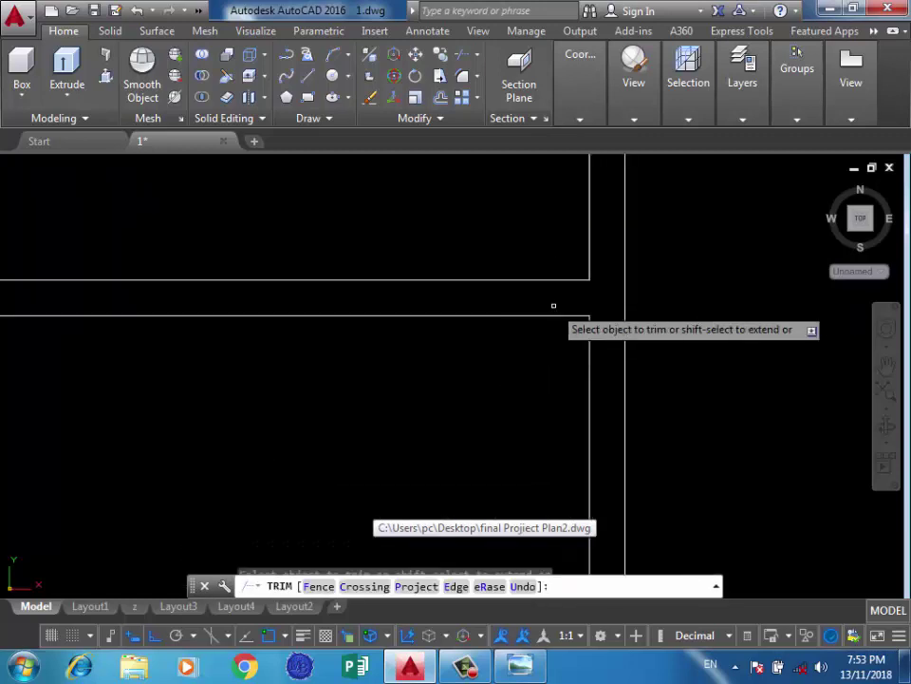
pyautogui.scroll(-2, 553, 305)
pyautogui.moveTo(553, 305); pyautogui.dragTo(444, 321)
pyautogui.scroll(2, 444, 321)
pyautogui.click(415, 305)
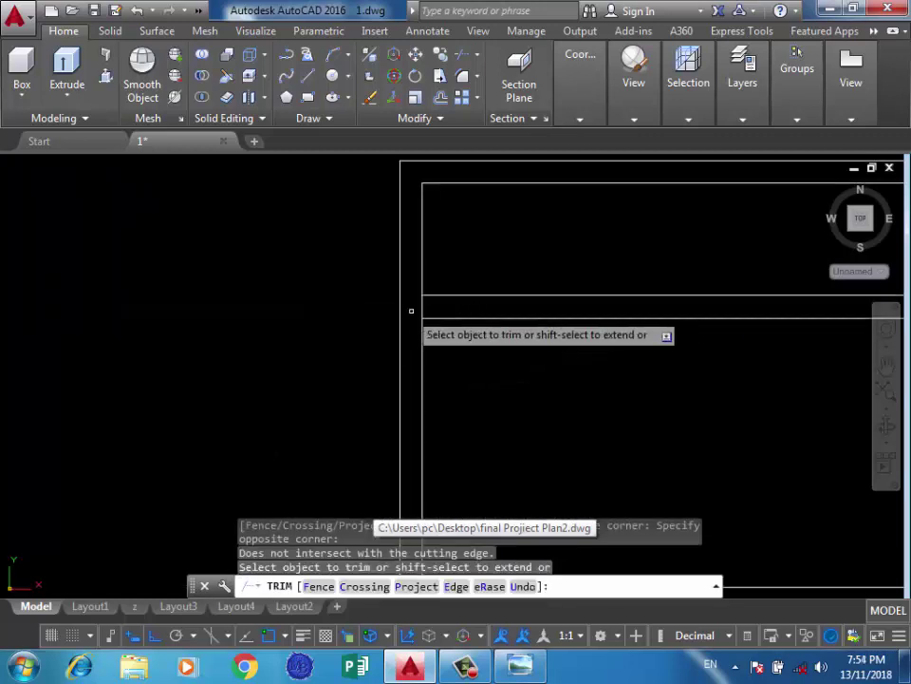
pyautogui.click(397, 301)
pyautogui.click(336, 289)
pyautogui.press('Delete')
pyautogui.scroll(-2, 531, 323)
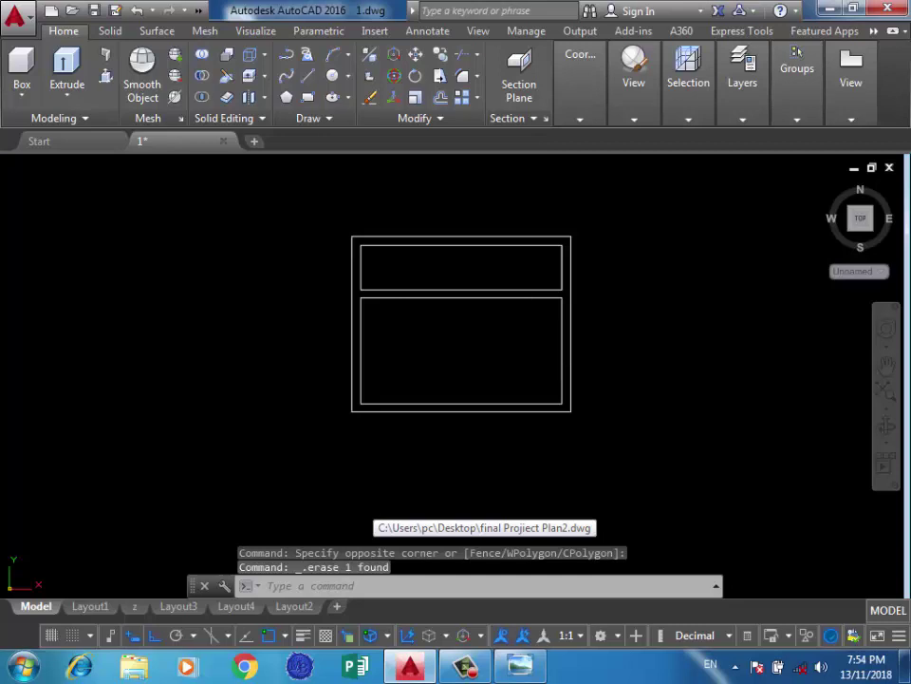
# Draw a vertical mullion line 0.6 from the right edge and offset it 0.10 left
pyautogui.write('l')
pyautogui.press('Return')
pyautogui.click(562, 297)
pyautogui.write('0.6')
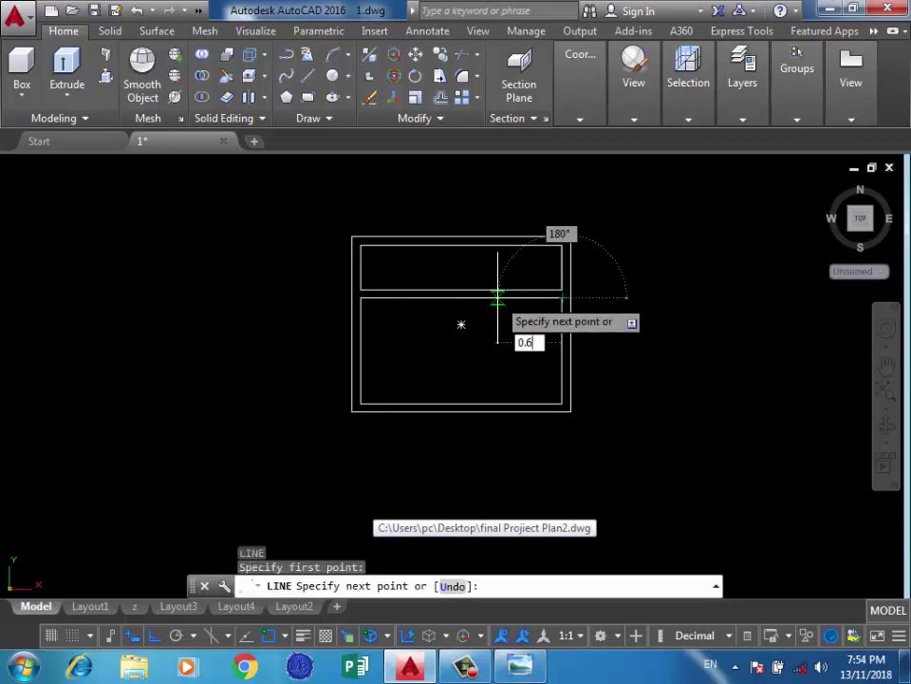
pyautogui.press('Return')
pyautogui.click(509, 403)
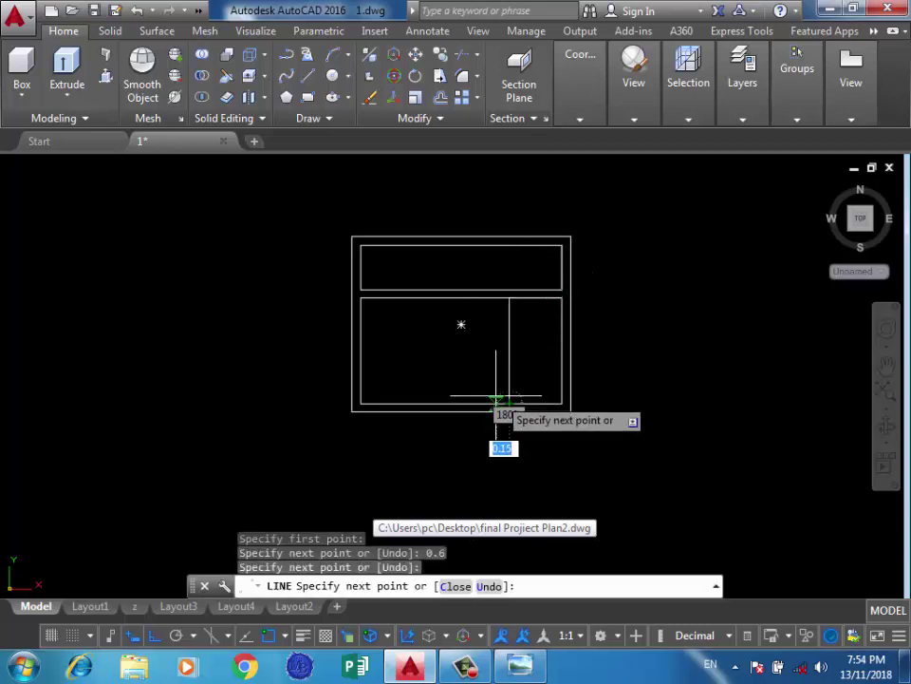
pyautogui.press('Return')
pyautogui.write('o')
pyautogui.press('Return')
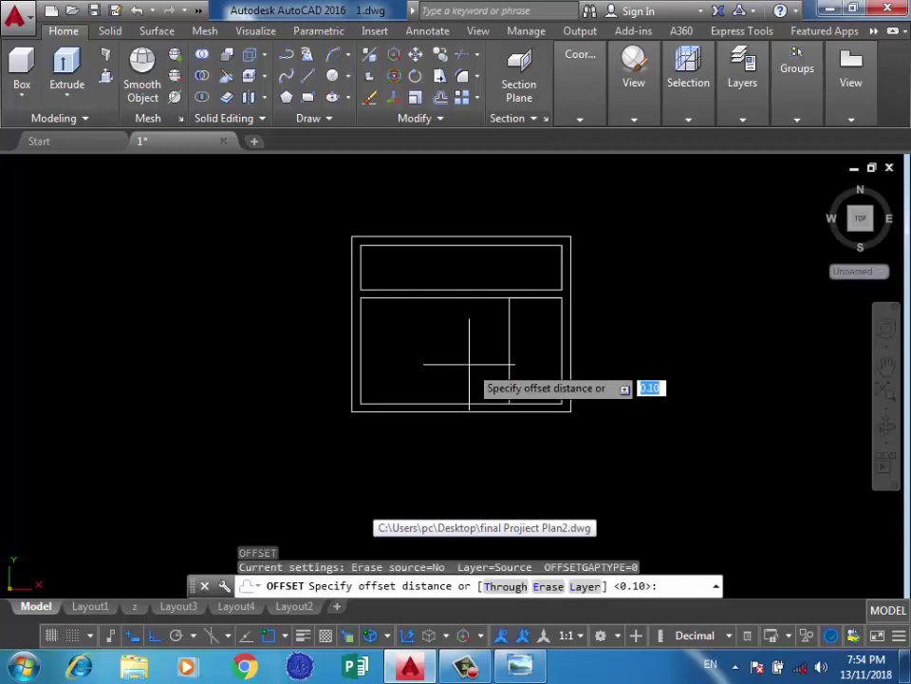
pyautogui.press('Return')
pyautogui.click(511, 370)
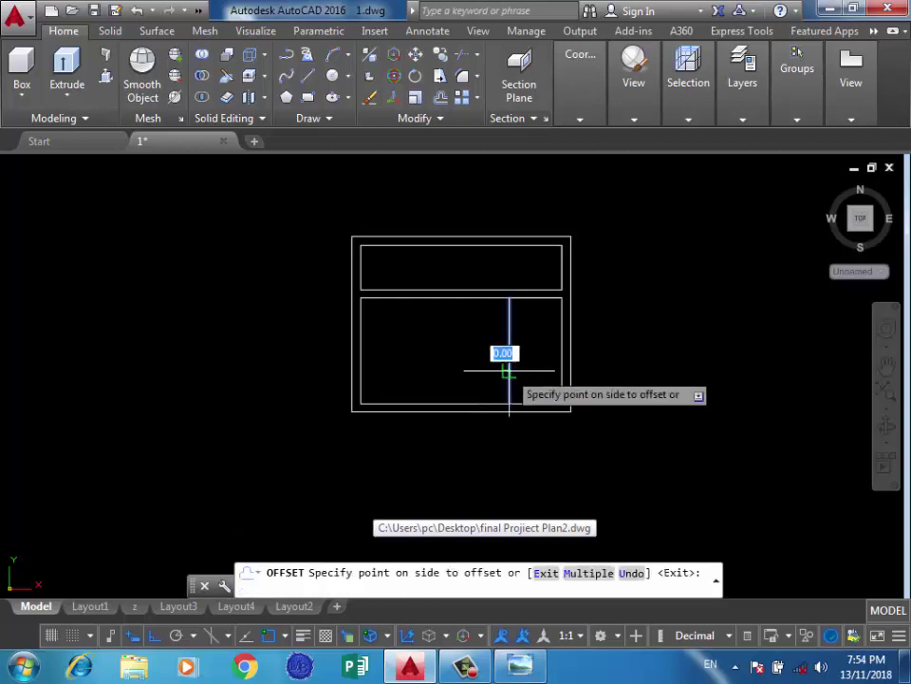
pyautogui.click(446, 365)
pyautogui.press('Return')
pyautogui.write('mi')
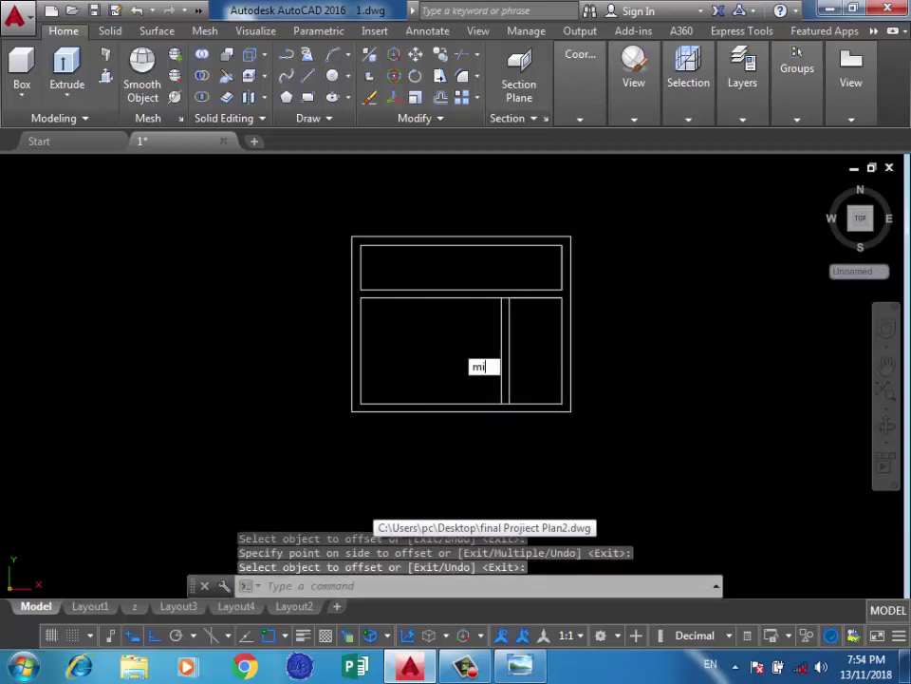
# Mirror both mullion lines about the frame's vertical centre
pyautogui.press('Return')
pyautogui.click(512, 319)
pyautogui.click(454, 340)
pyautogui.press('Return')
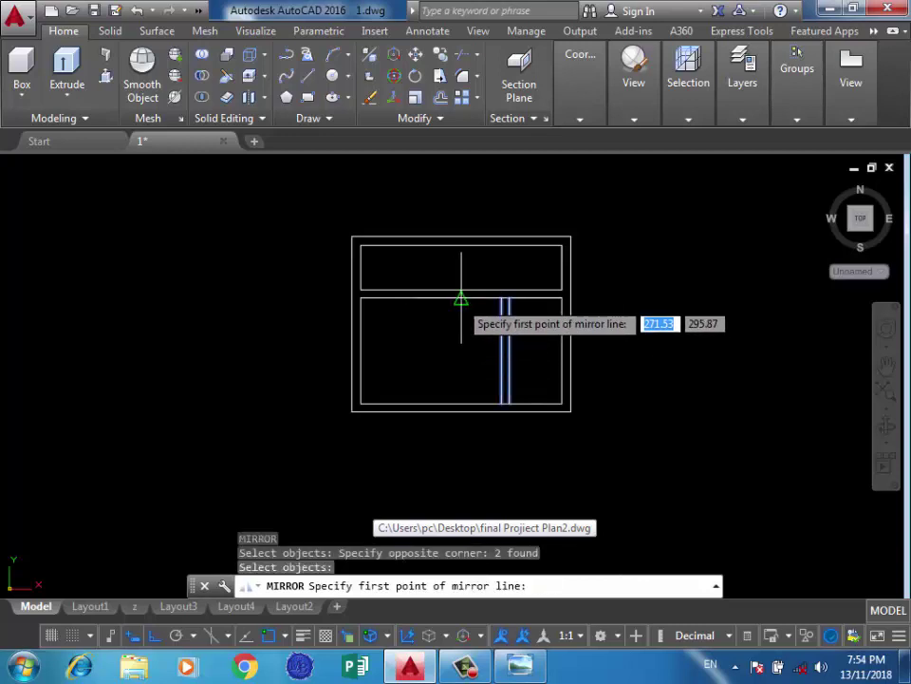
pyautogui.click(461, 298)
pyautogui.click(460, 375)
pyautogui.press('Return')
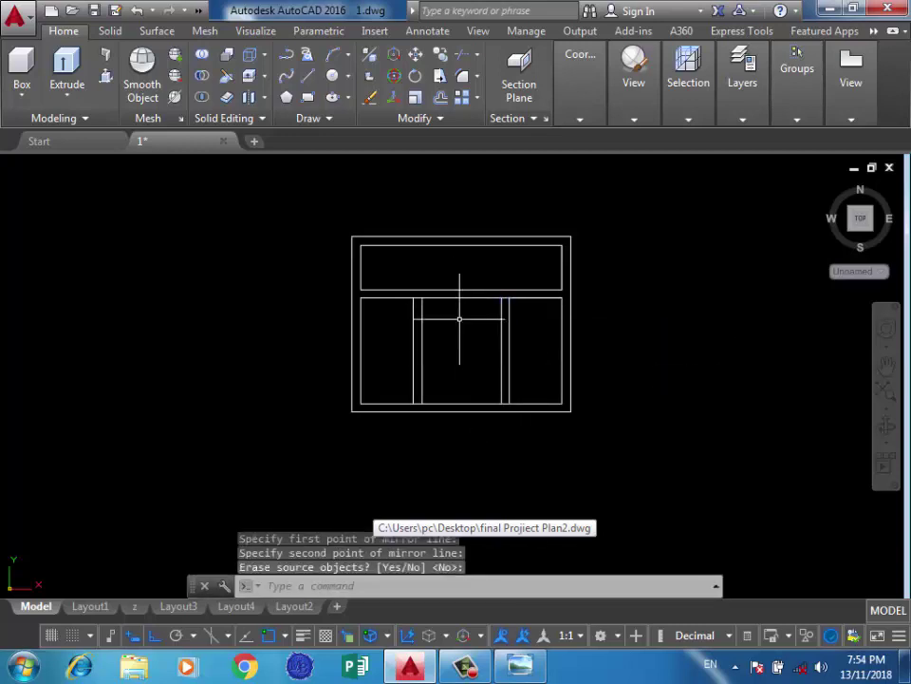
pyautogui.write('tr')
# Trim the frame edges between each pair of mullion lines
pyautogui.press('Return')
pyautogui.press('Return')
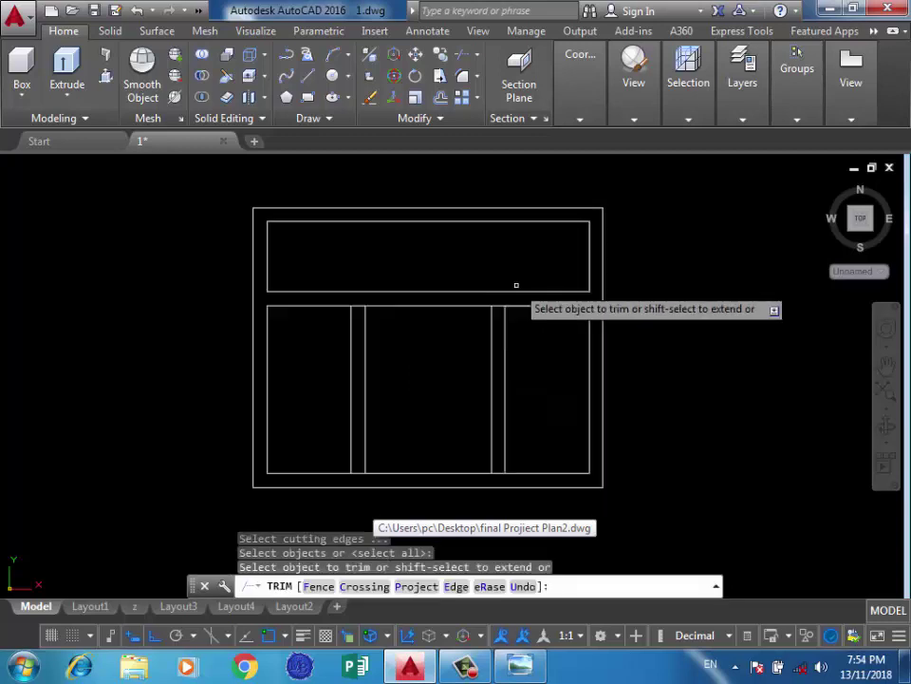
pyautogui.scroll(3, 488, 301)
pyautogui.click(488, 301)
pyautogui.click(503, 322)
pyautogui.scroll(-3, 514, 257)
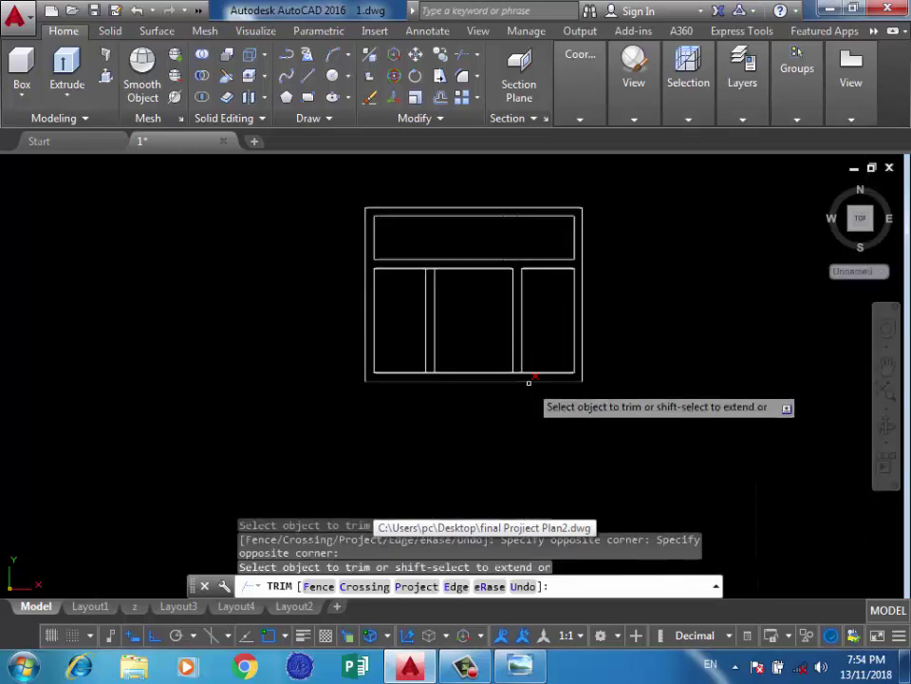
pyautogui.scroll(4, 528, 381)
pyautogui.click(499, 345)
pyautogui.click(494, 367)
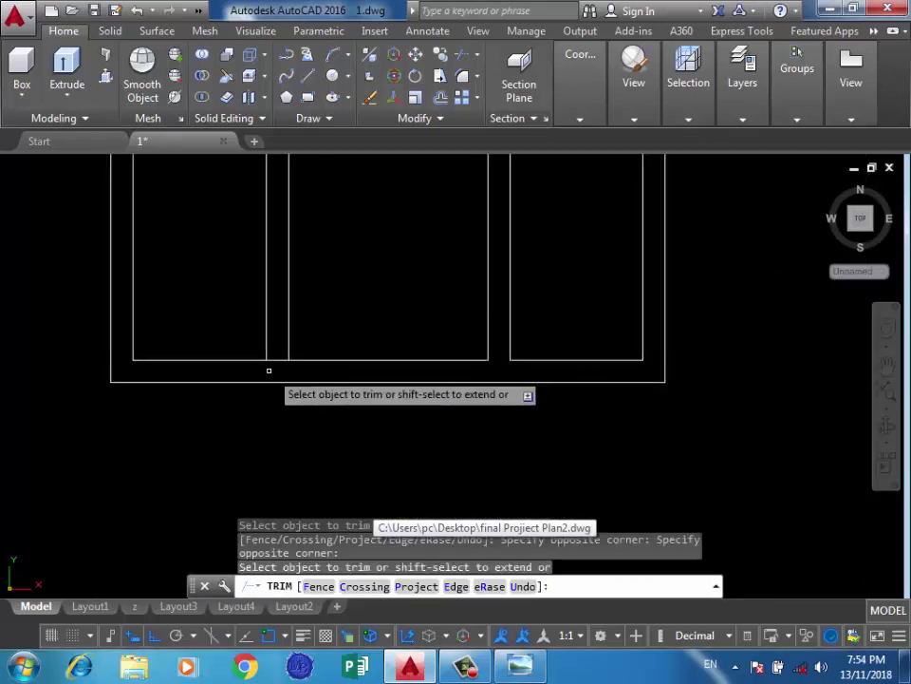
pyautogui.scroll(2, 275, 361)
pyautogui.scroll(-4, 312, 328)
pyautogui.scroll(3, 313, 195)
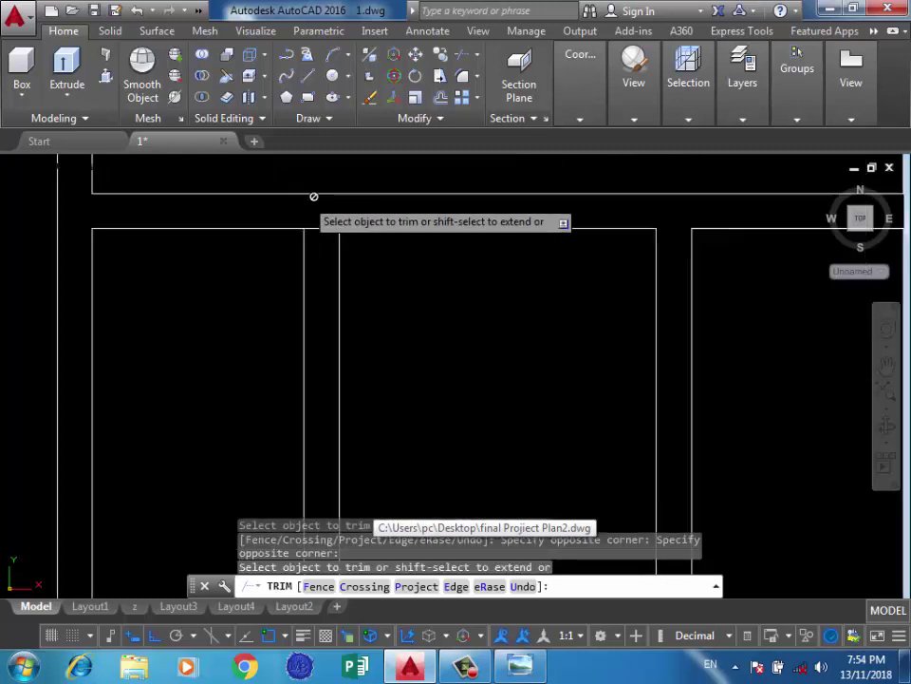
pyautogui.scroll(2, 322, 219)
pyautogui.press('Return')
pyautogui.scroll(-6, 325, 289)
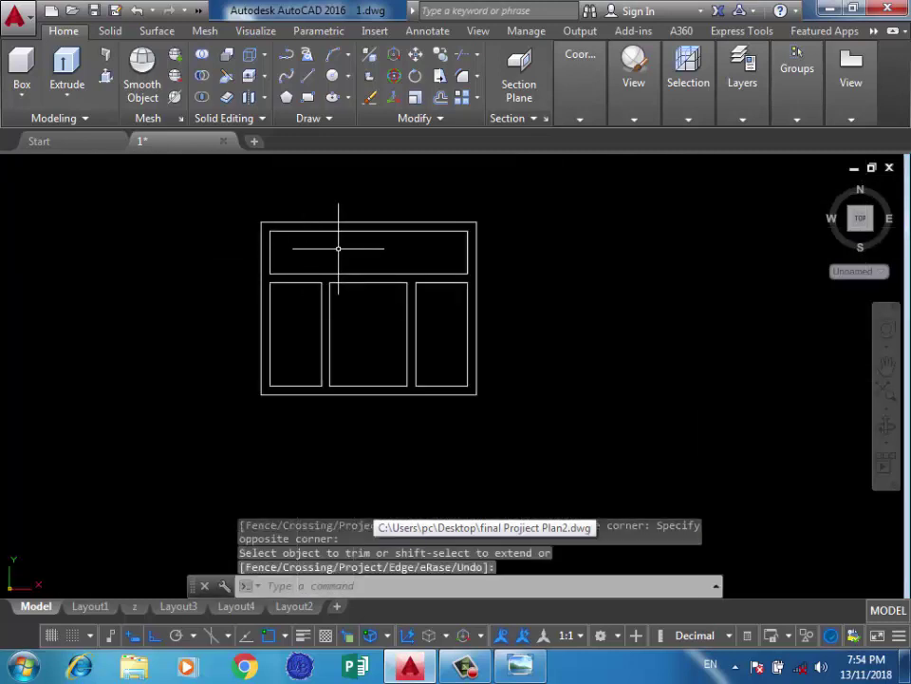
pyautogui.hotkey('ctrl', 'shift', 'e')
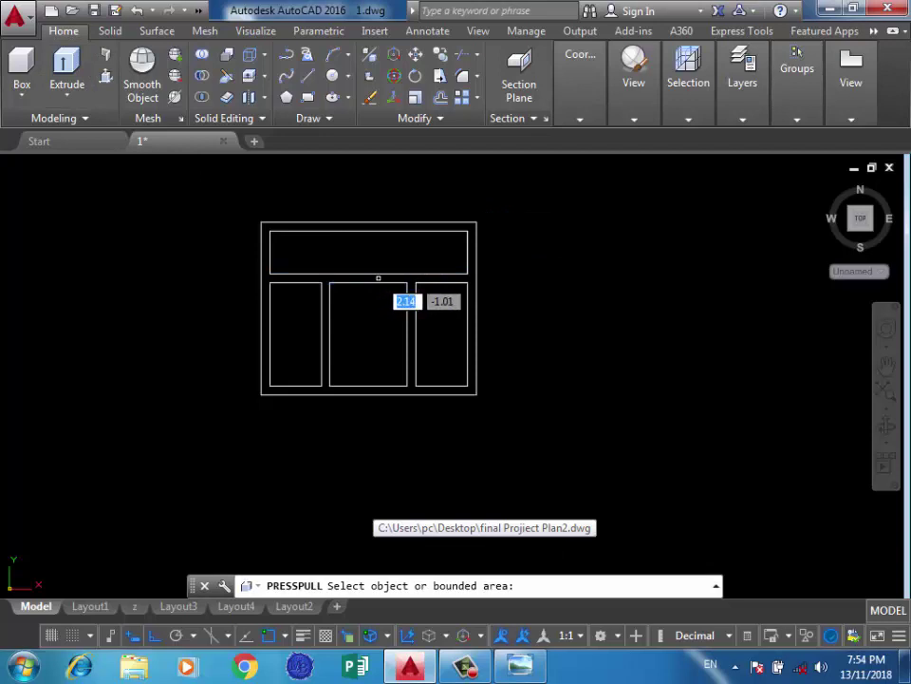
pyautogui.scroll(2, 378, 278)
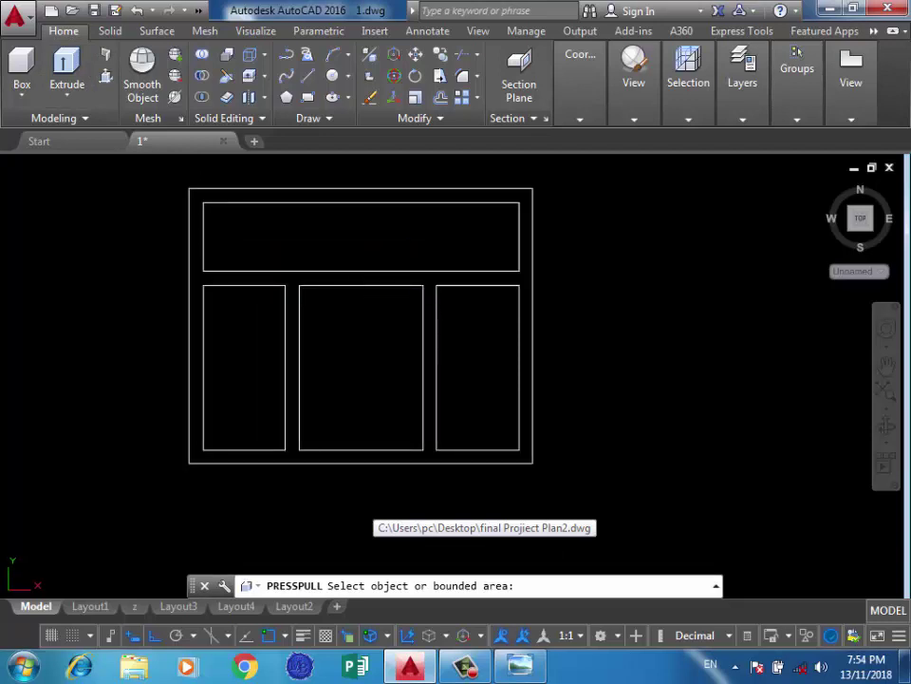
pyautogui.click(334, 277)
pyautogui.click(334, 277)
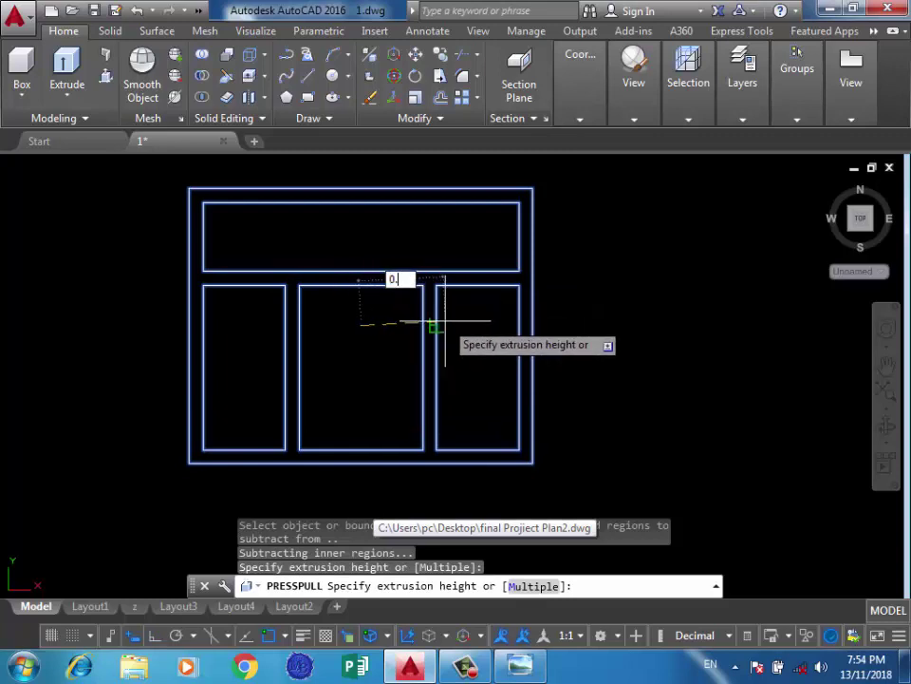
pyautogui.write('1')
pyautogui.press('Return')
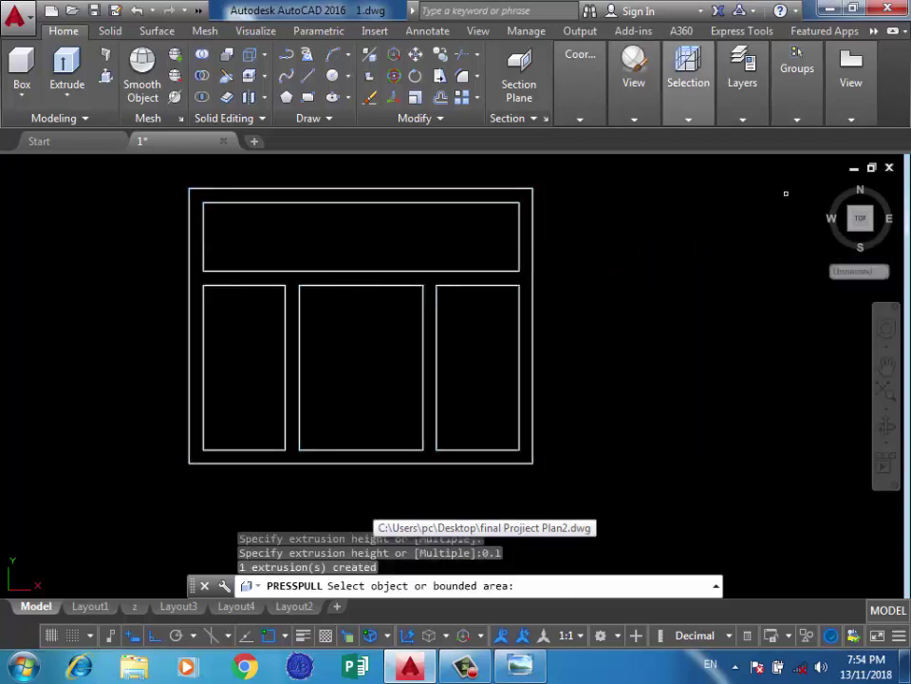
pyautogui.press('Return')
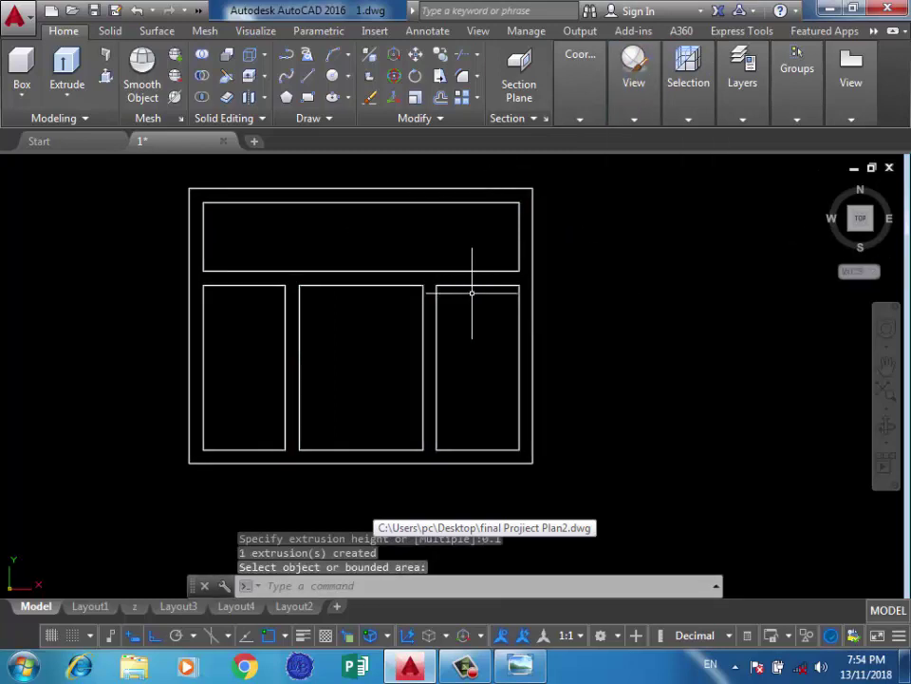
pyautogui.hotkey('ctrl', 'z')
pyautogui.hotkey('ctrl', 'z')
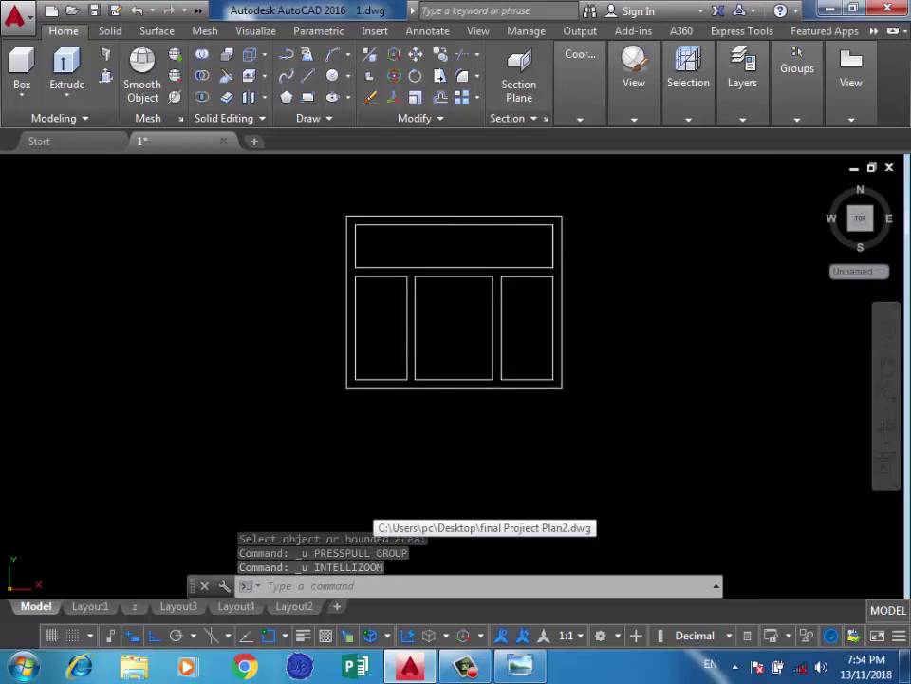
# Draw rectangles tracing the right and left lower pane outlines
pyautogui.keyDown('shift'); pyautogui.moveTo(471, 299); pyautogui.dragTo(472, 301, button='middle'); pyautogui.keyUp('shift')
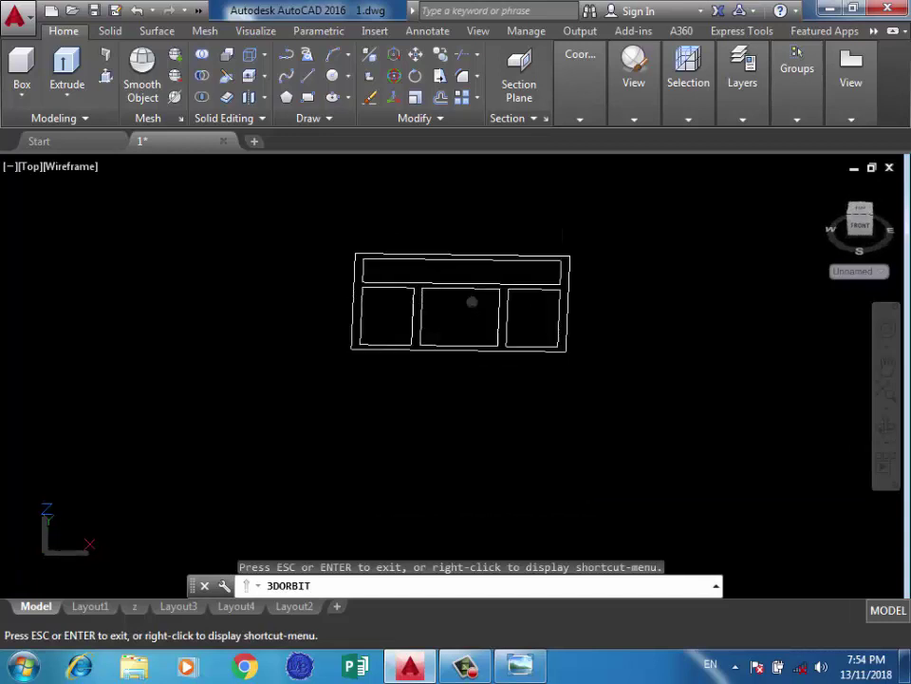
pyautogui.scroll(3, 492, 268)
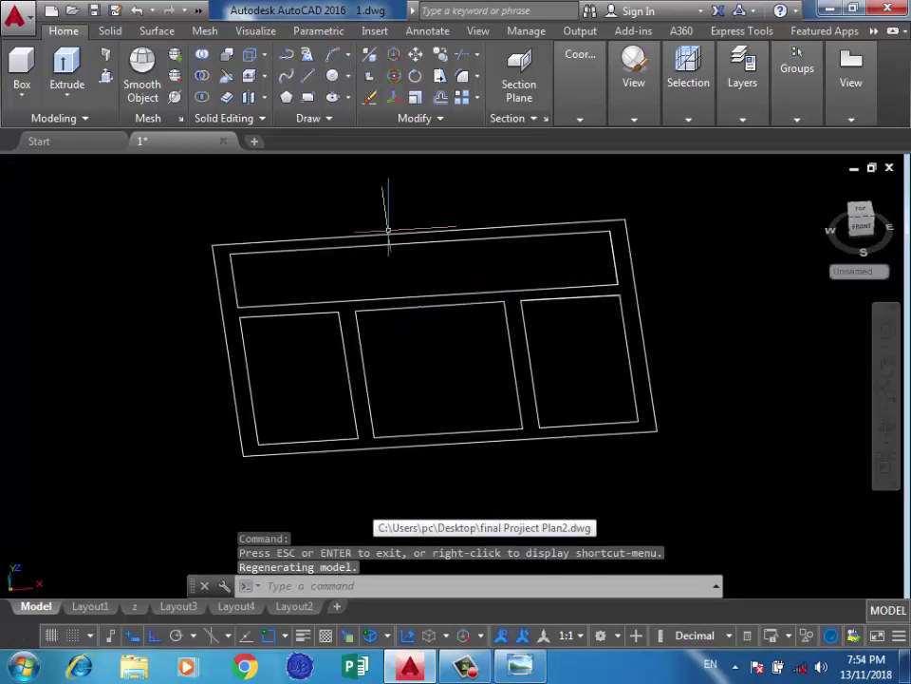
pyautogui.write('rec')
pyautogui.press('Return')
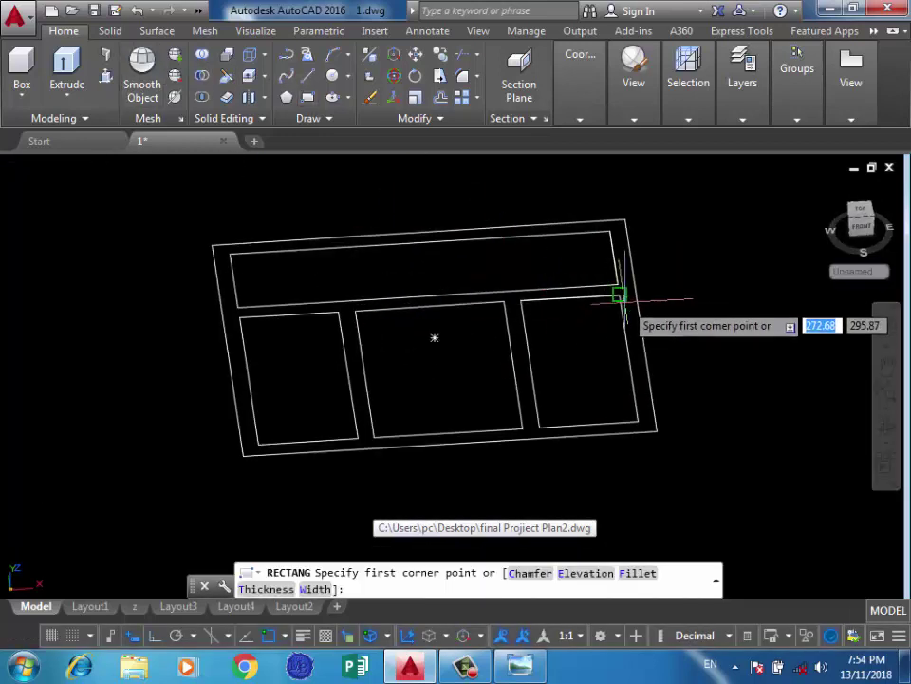
pyautogui.click(618, 297)
pyautogui.click(538, 426)
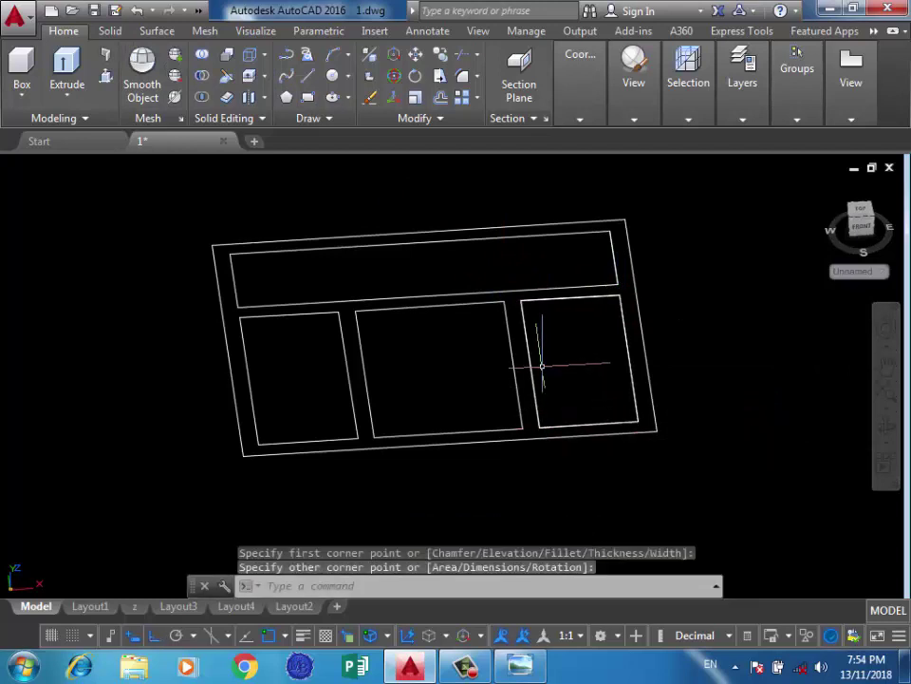
pyautogui.press('Return')
pyautogui.click(338, 313)
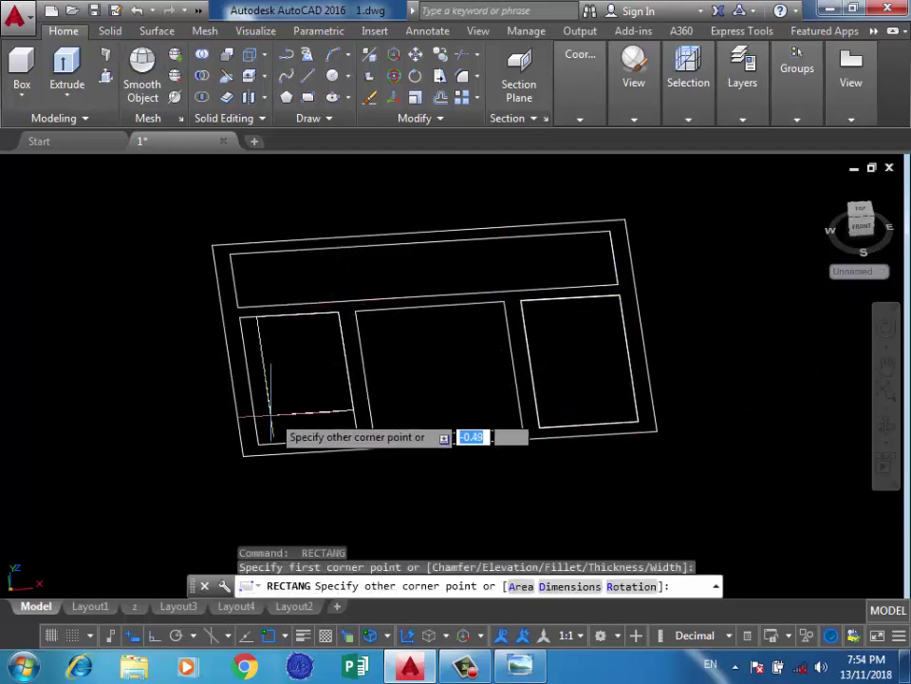
pyautogui.click(257, 443)
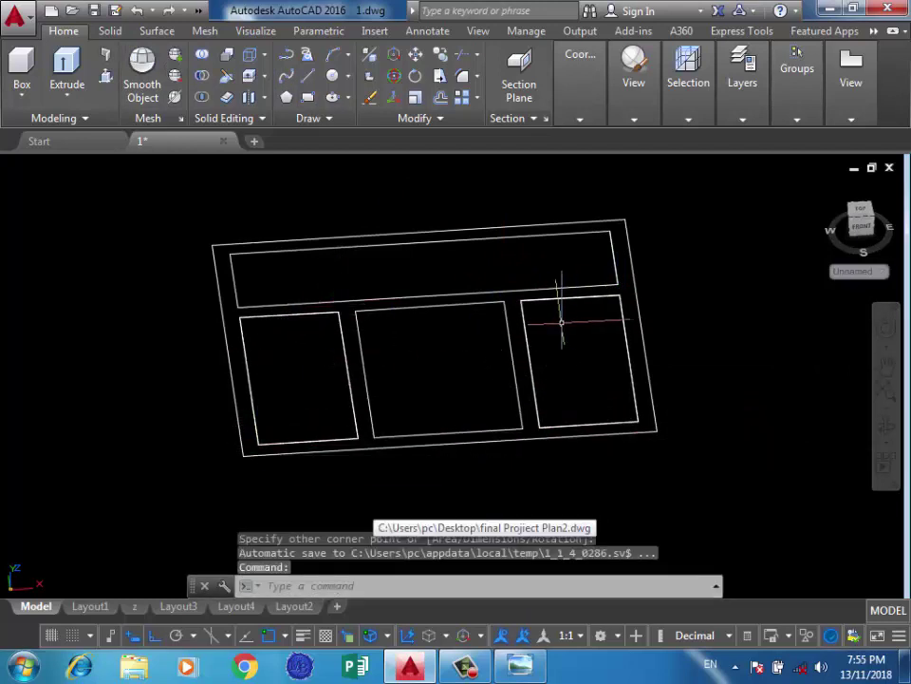
# Offset both side-pane rectangles 0.1 inward to form sash outlines
pyautogui.write('o')
pyautogui.press('Return')
pyautogui.press('Return')
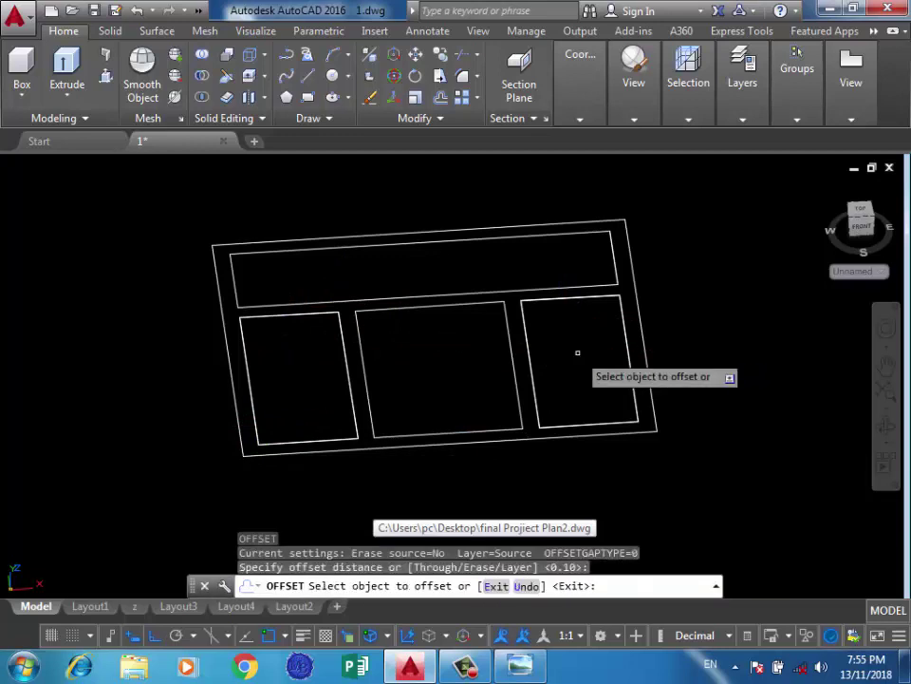
pyautogui.click(567, 298)
pyautogui.click(617, 361)
pyautogui.click(580, 371)
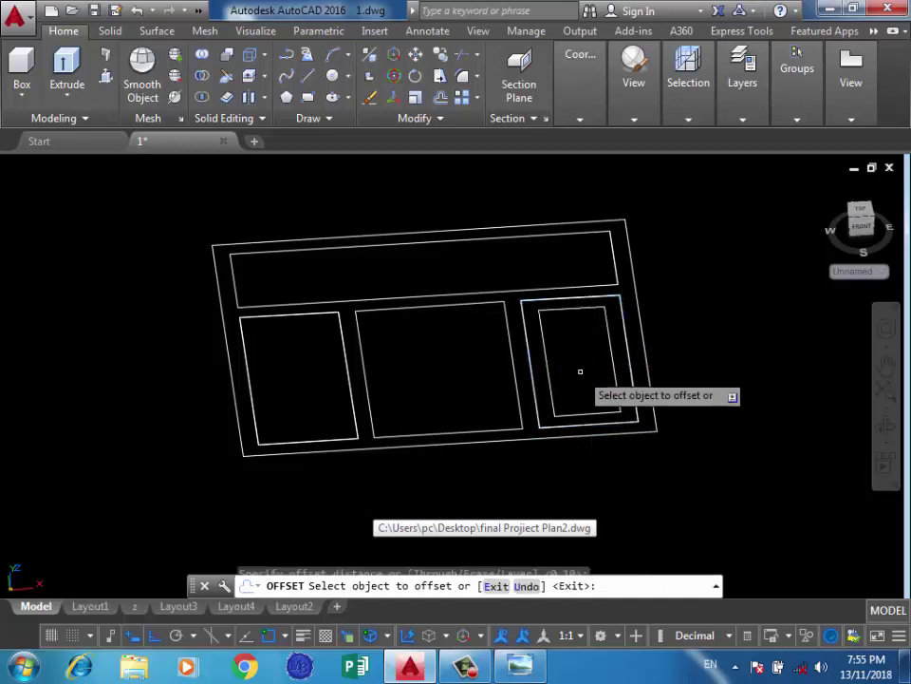
pyautogui.click(300, 313)
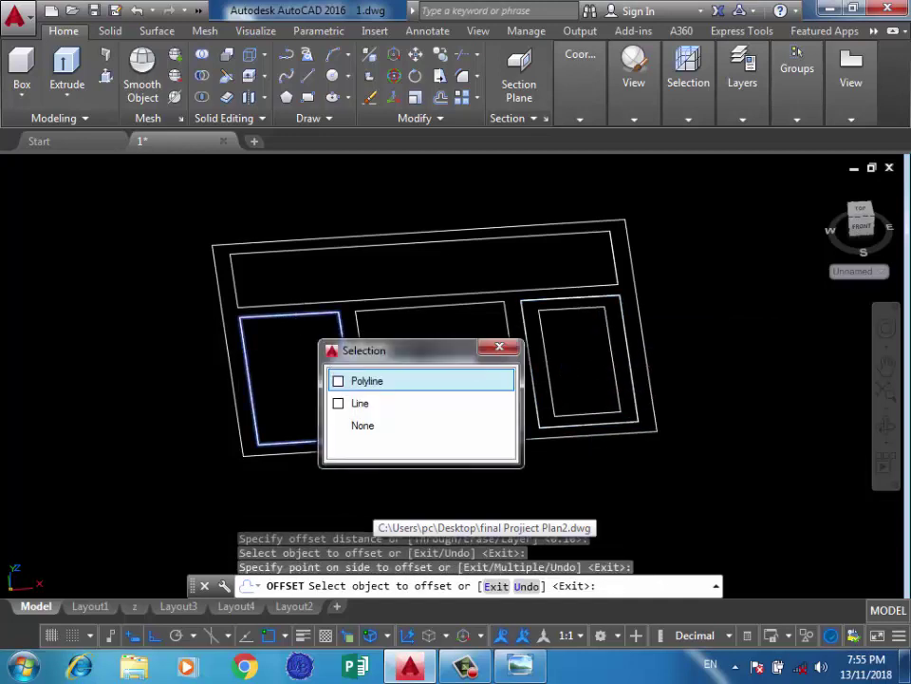
pyautogui.click(367, 381)
pyautogui.click(317, 376)
pyautogui.press('Return')
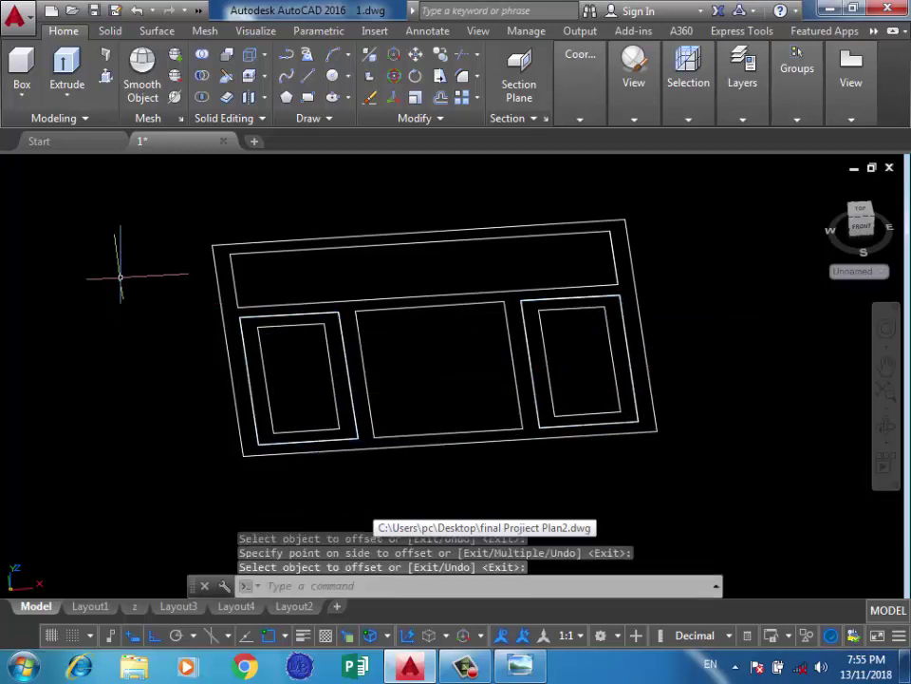
# Press-pull the outer frame area up 0.1
pyautogui.click(105, 54)
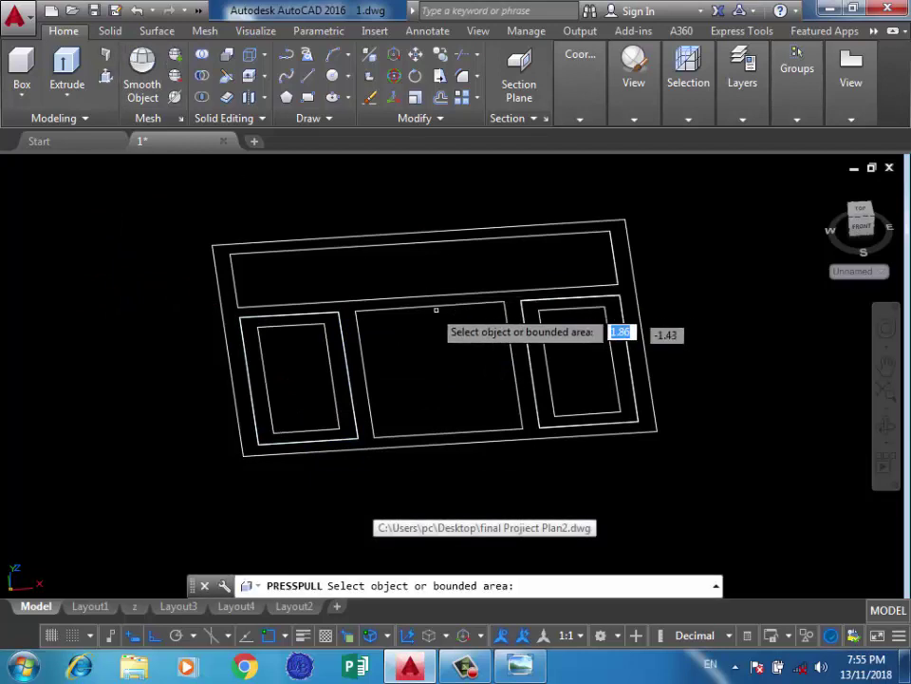
pyautogui.click(402, 302)
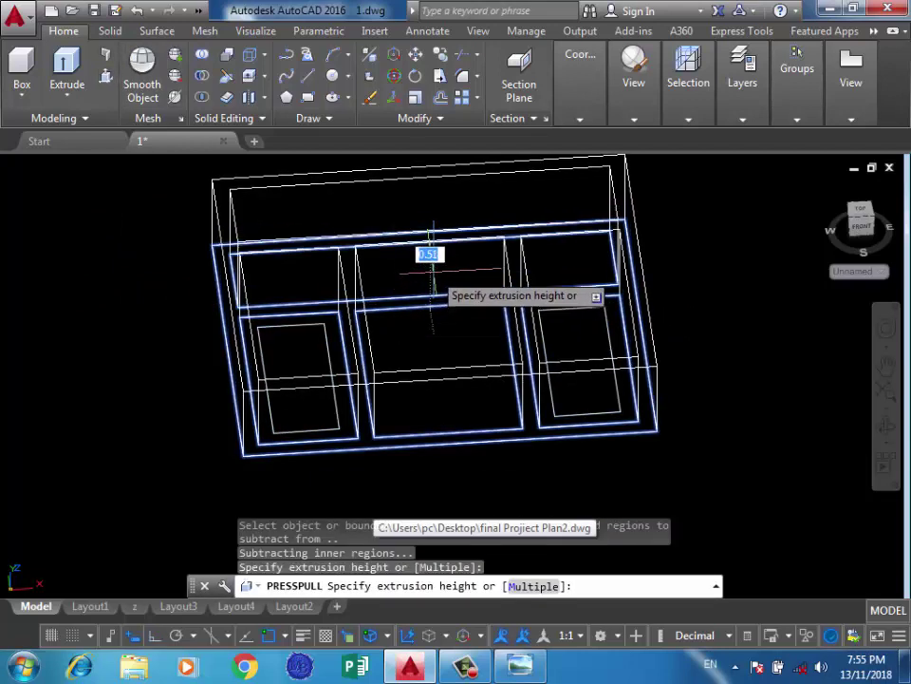
pyautogui.write('0.1')
pyautogui.press('Return')
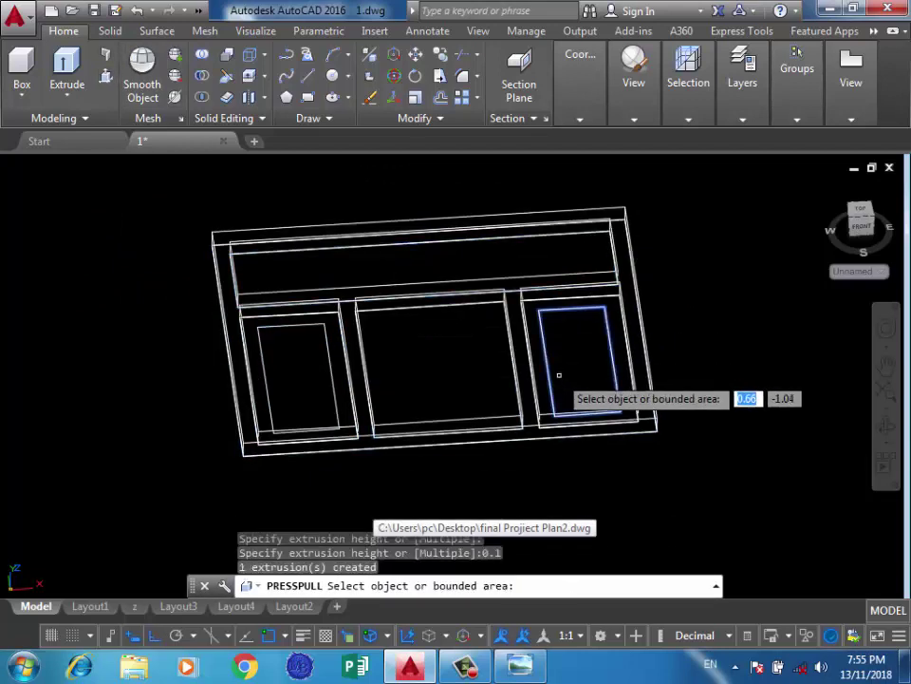
# Press-pull the right and left inner panes 0.05 high
pyautogui.click(546, 366)
pyautogui.write('0.05')
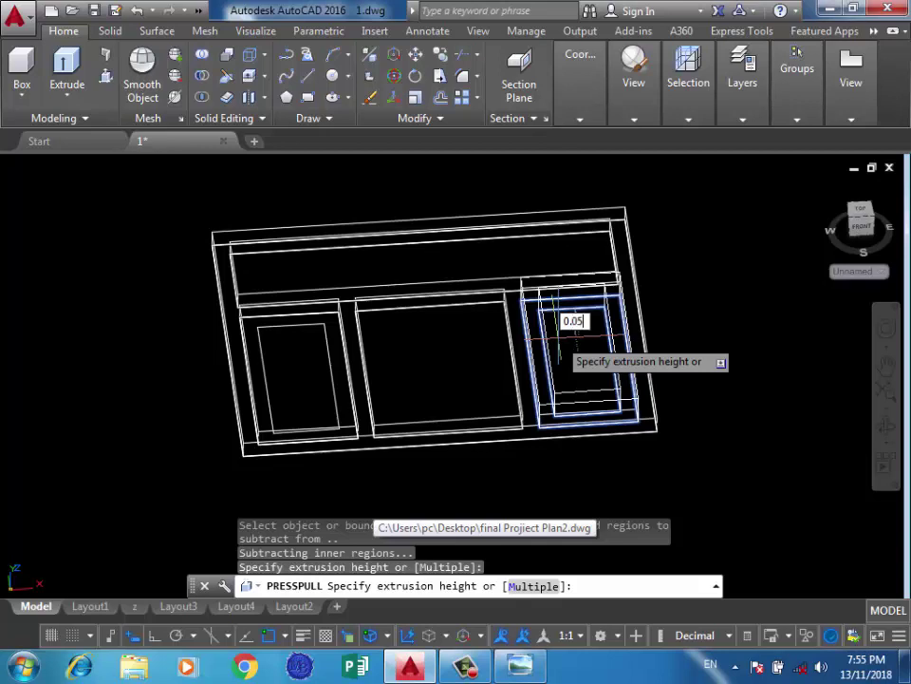
pyautogui.press('Return')
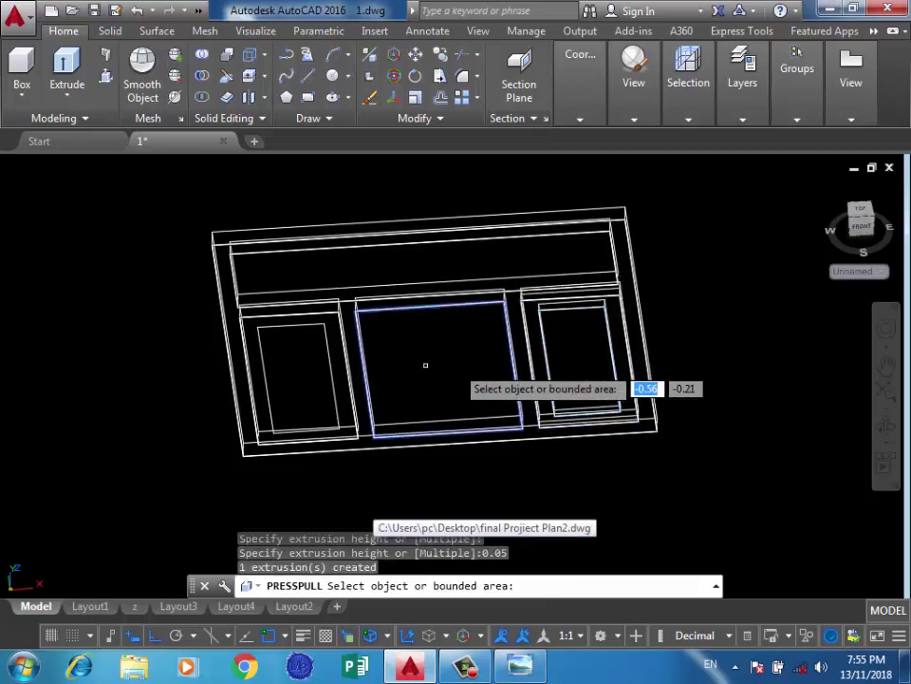
pyautogui.click(298, 377)
pyautogui.write('0.05')
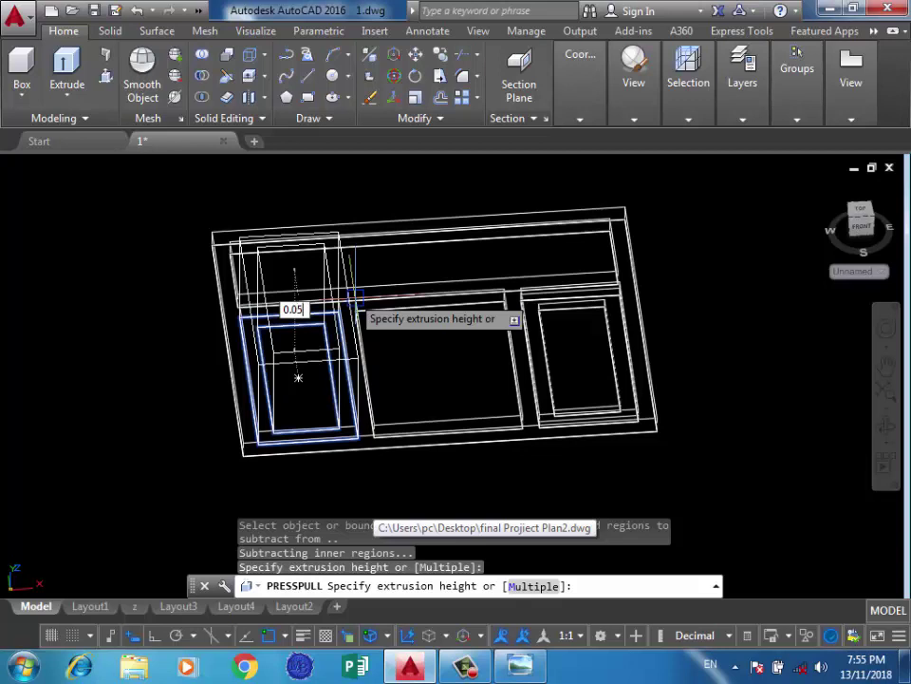
pyautogui.press('Return')
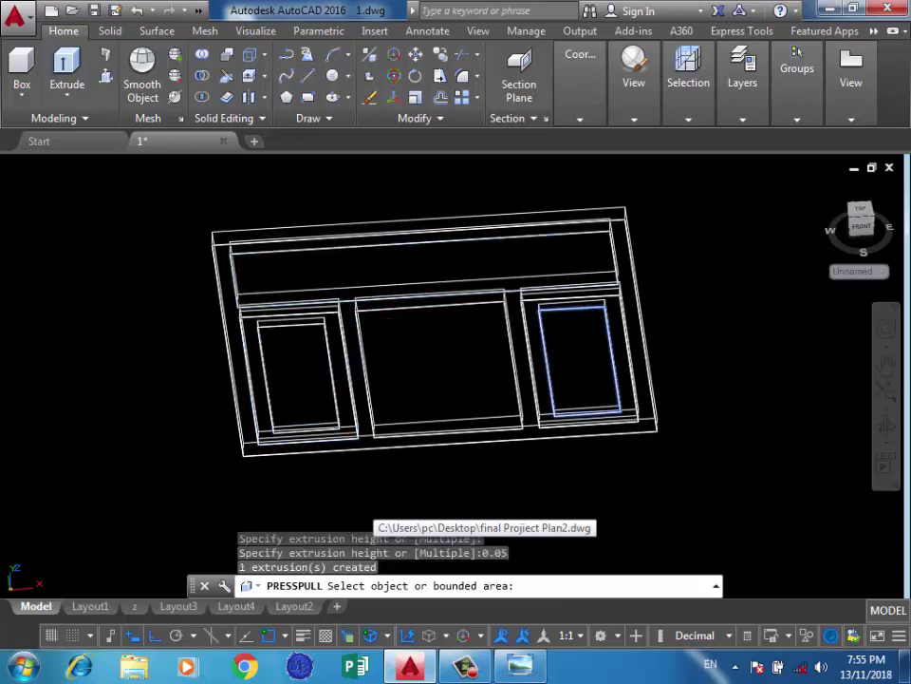
pyautogui.click(572, 312)
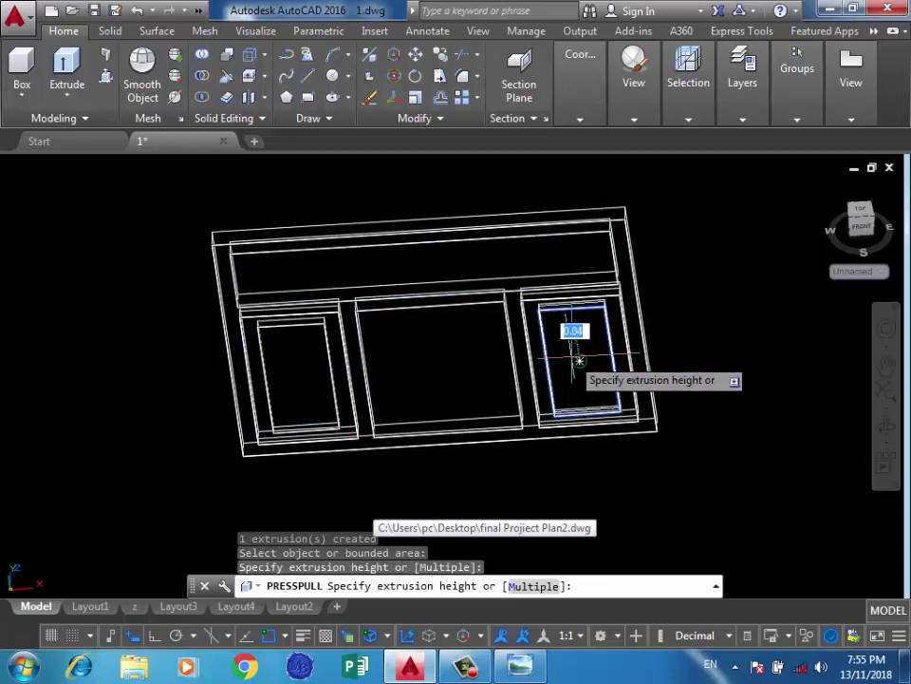
pyautogui.write('5')
pyautogui.press('Return')
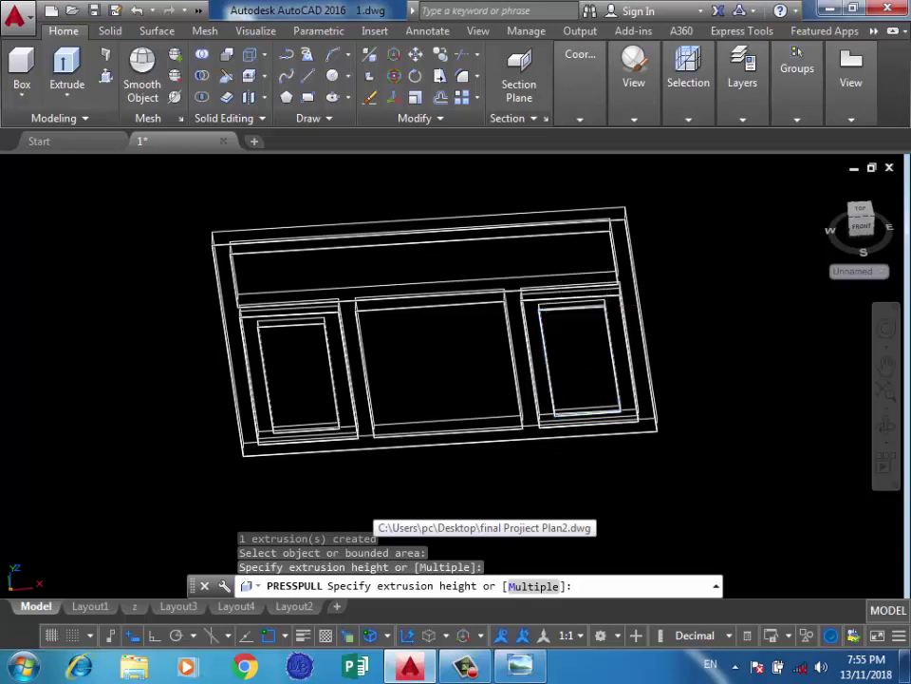
# Press-pull the top, middle and left panes 0.01 high
pyautogui.click(451, 257)
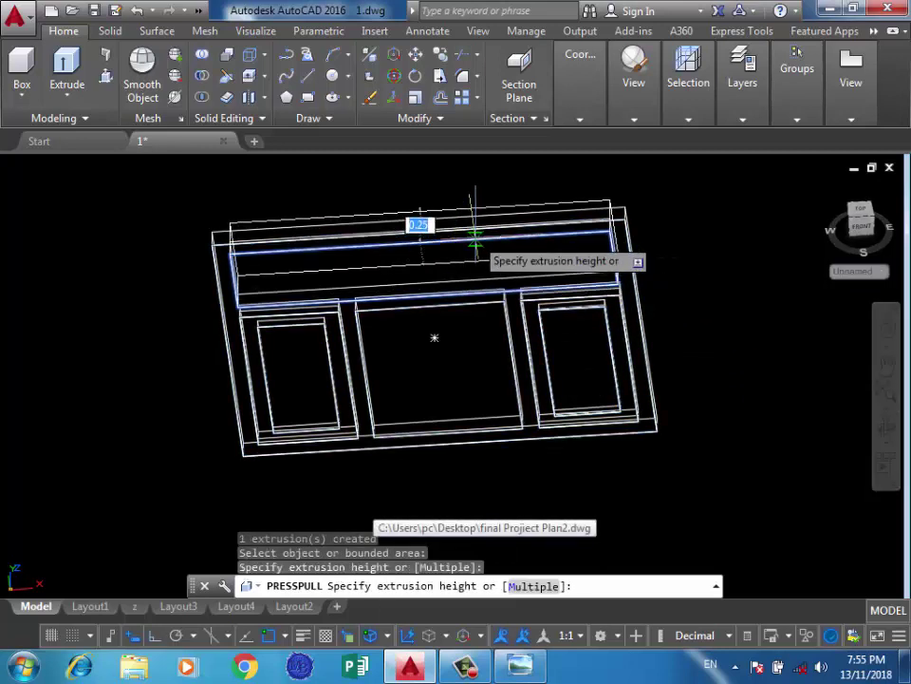
pyautogui.write('0.01')
pyautogui.press('Return')
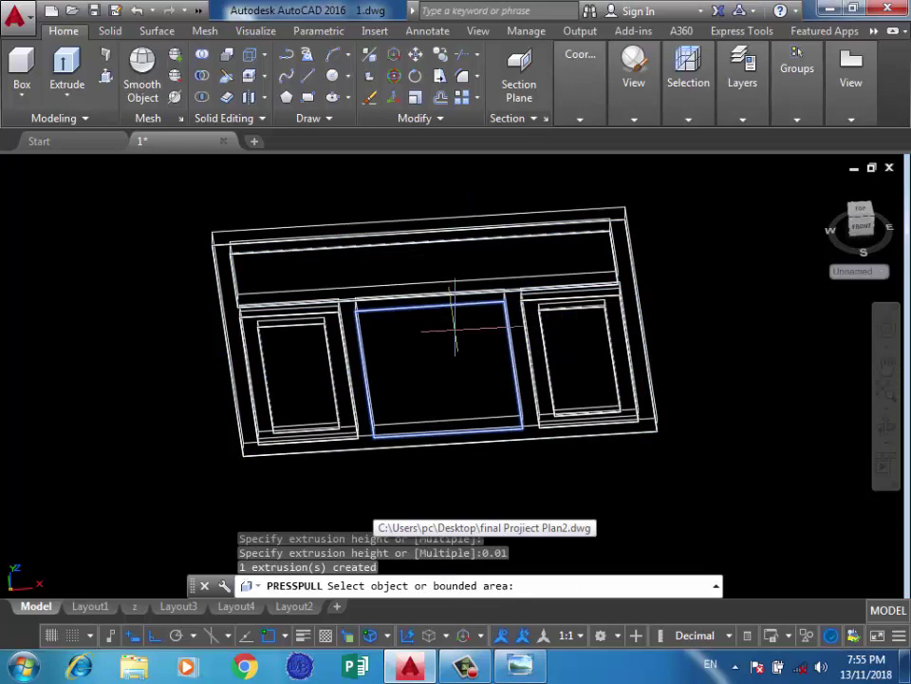
pyautogui.click(445, 321)
pyautogui.write('0.01')
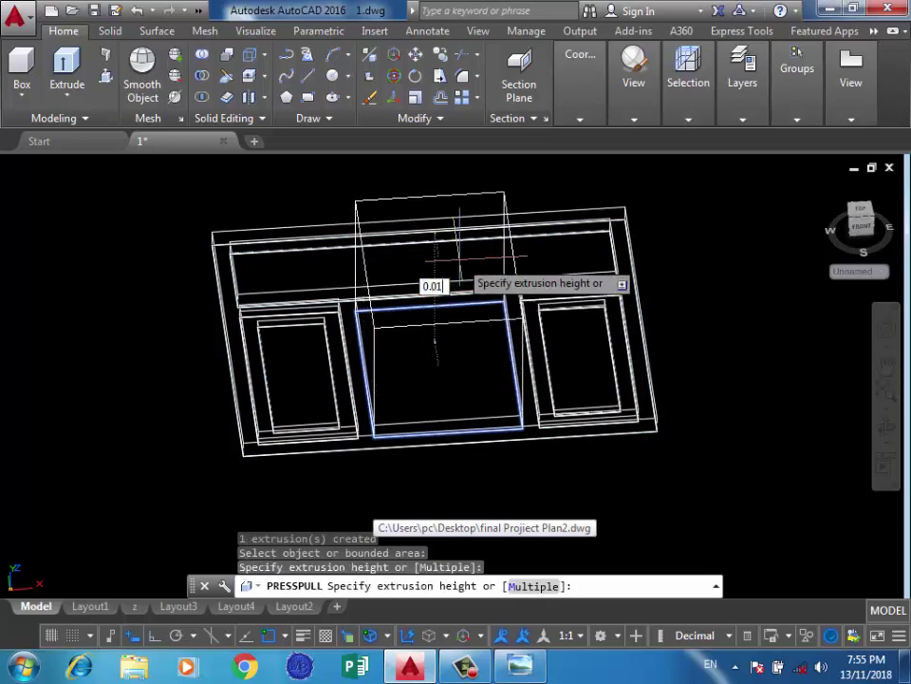
pyautogui.press('Return')
pyautogui.click(298, 376)
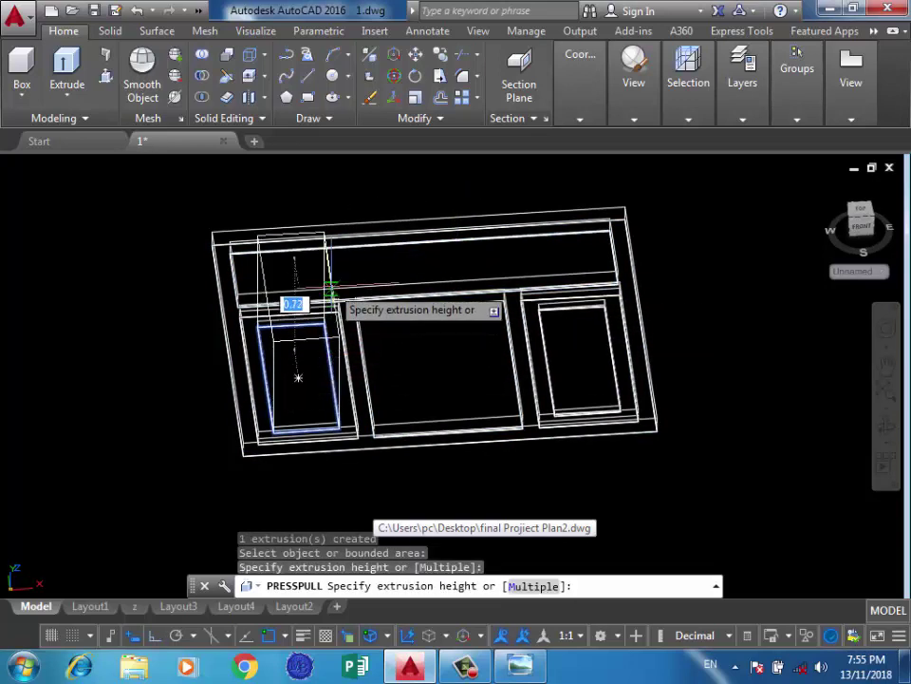
pyautogui.write('0.01')
pyautogui.press('Return')
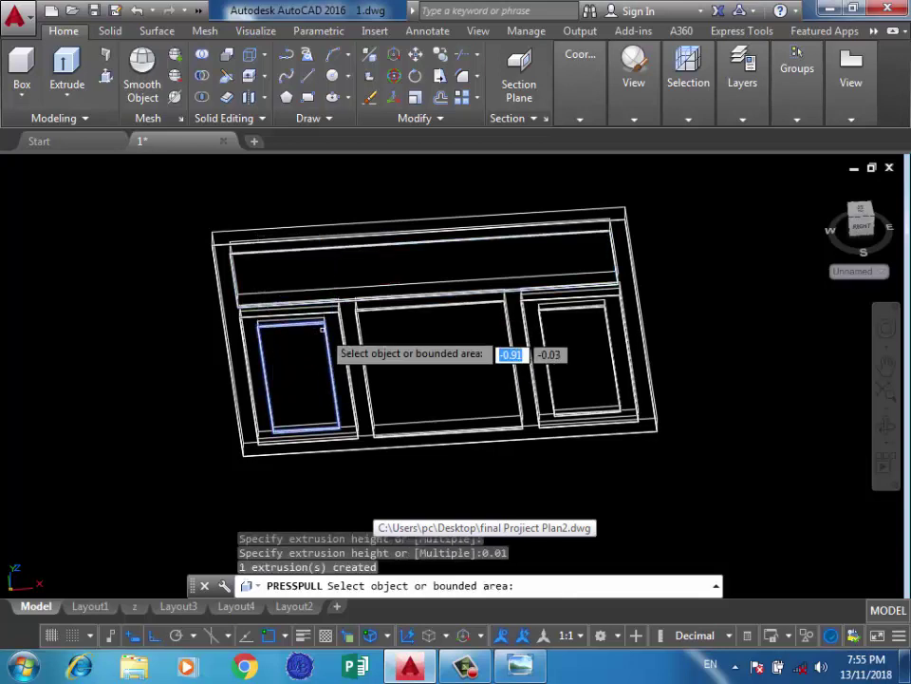
pyautogui.press('Escape')
pyautogui.click(634, 105)
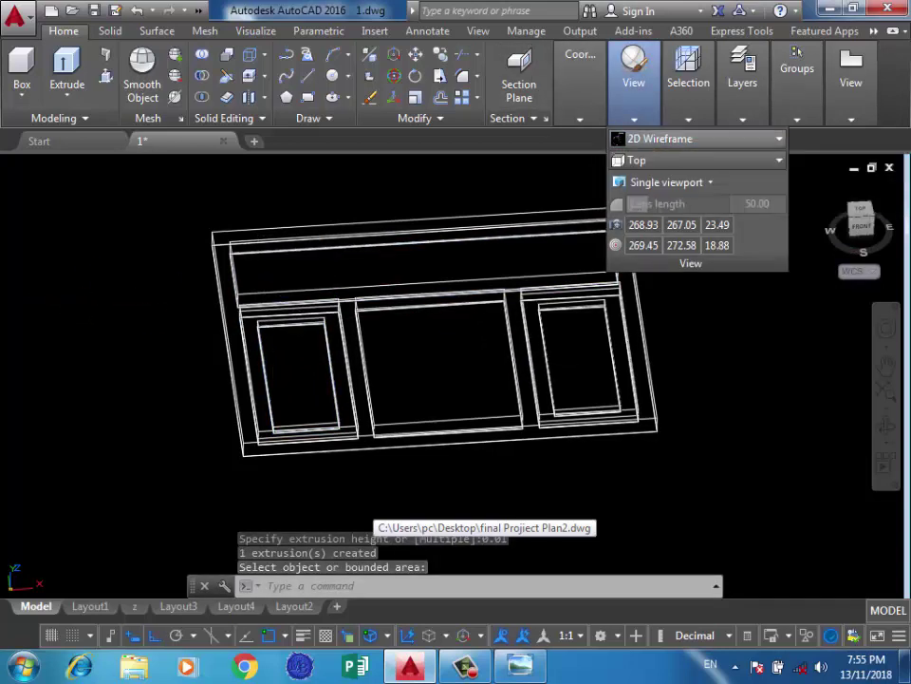
# Shade the model in Conceptual style and colour the outer window frame dark red (16)
pyautogui.click(698, 139)
pyautogui.click(712, 176)
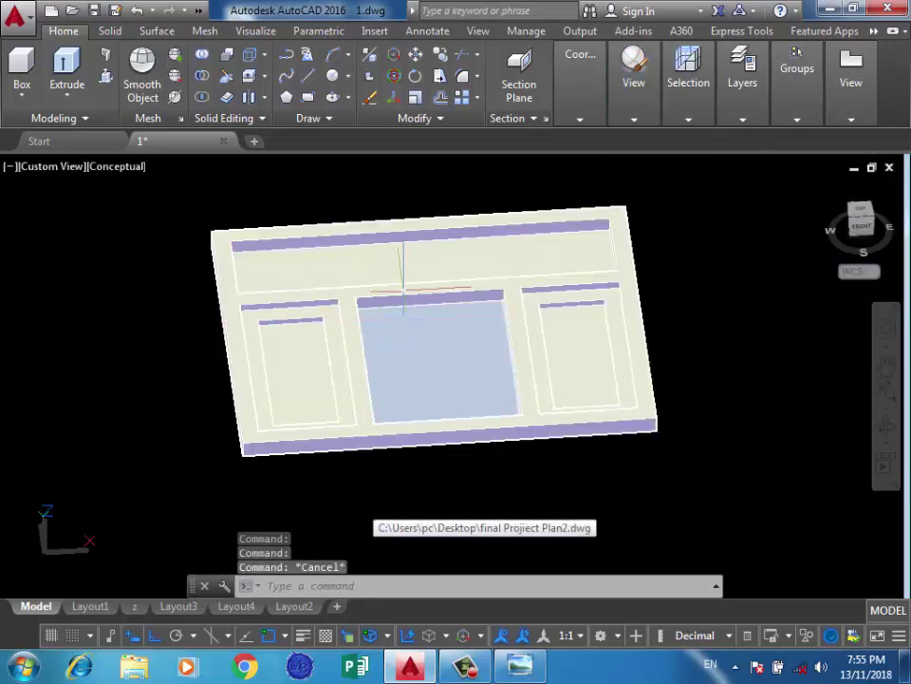
pyautogui.click(530, 214)
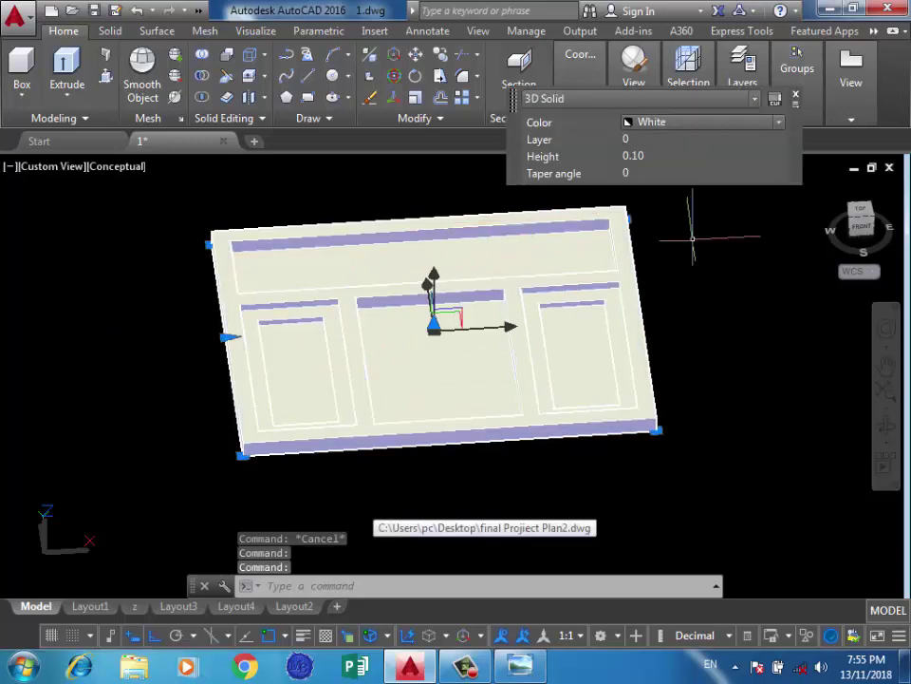
pyautogui.click(702, 122)
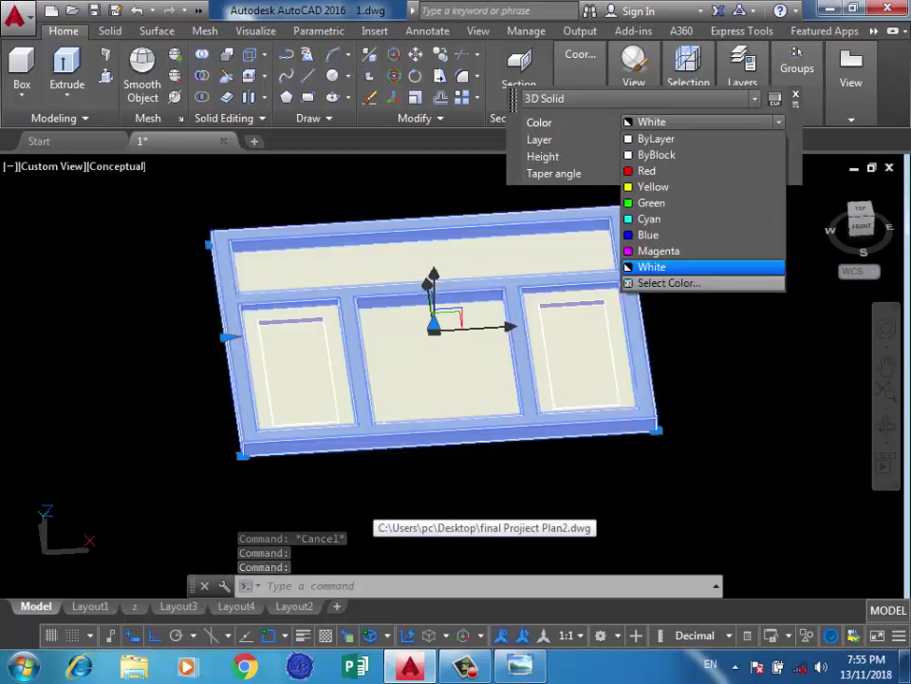
pyautogui.click(667, 283)
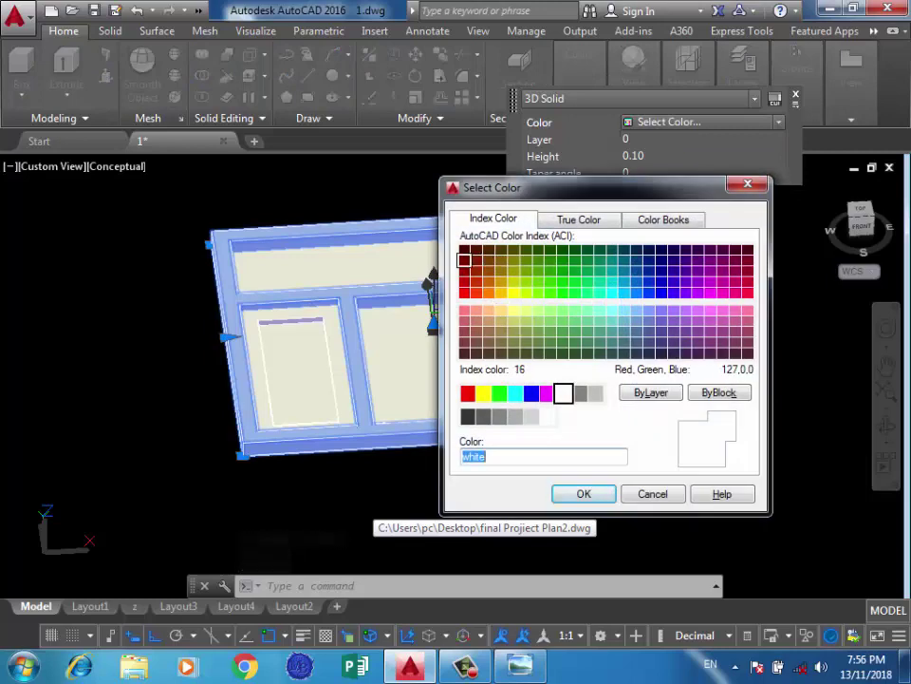
pyautogui.click(465, 260)
pyautogui.click(584, 494)
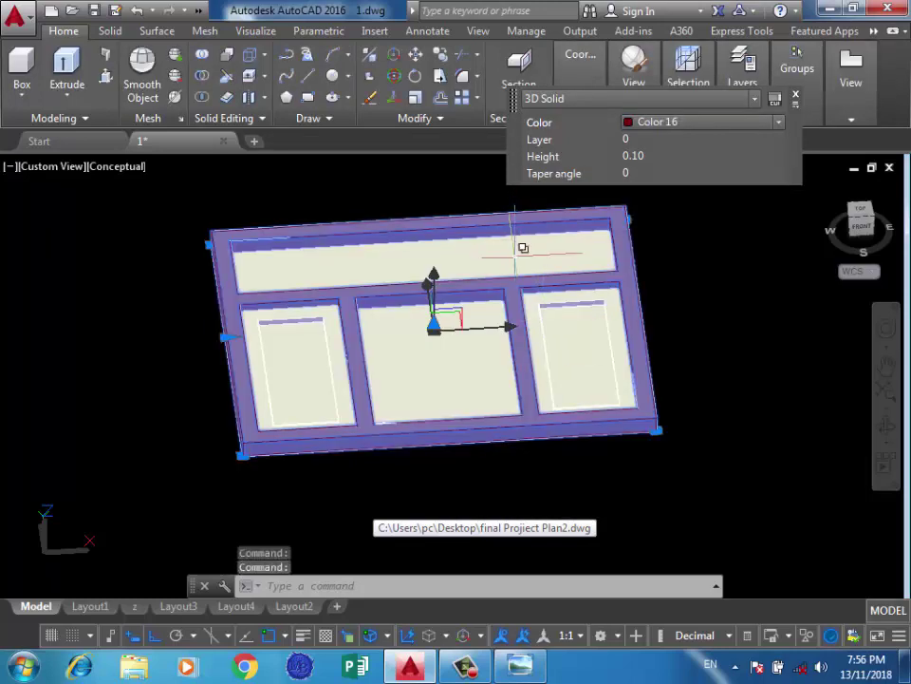
pyautogui.press('Escape')
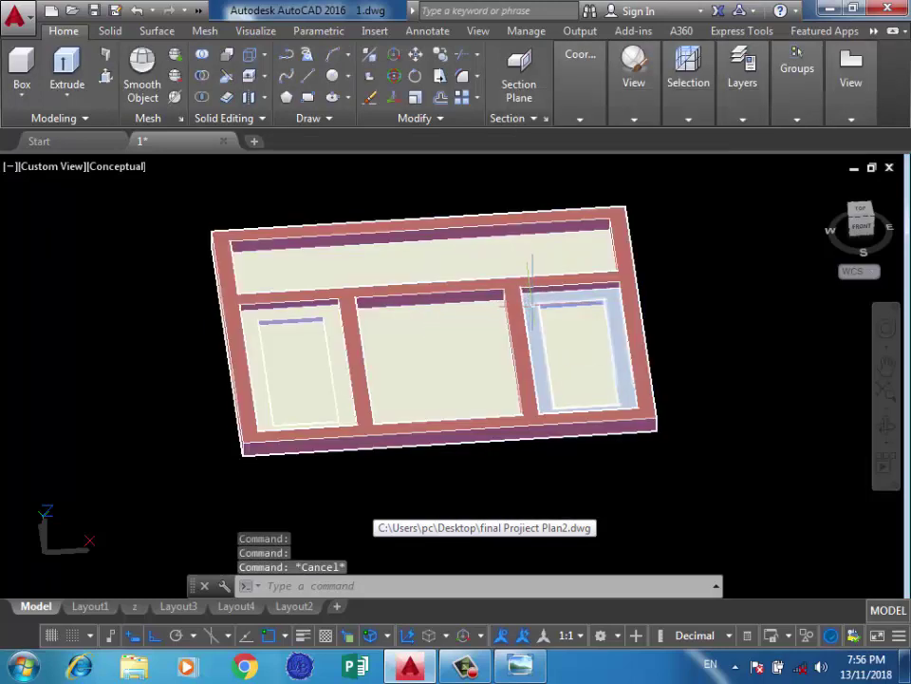
# Colour the left and right inner frame solids orange, index colour 34
pyautogui.click(532, 299)
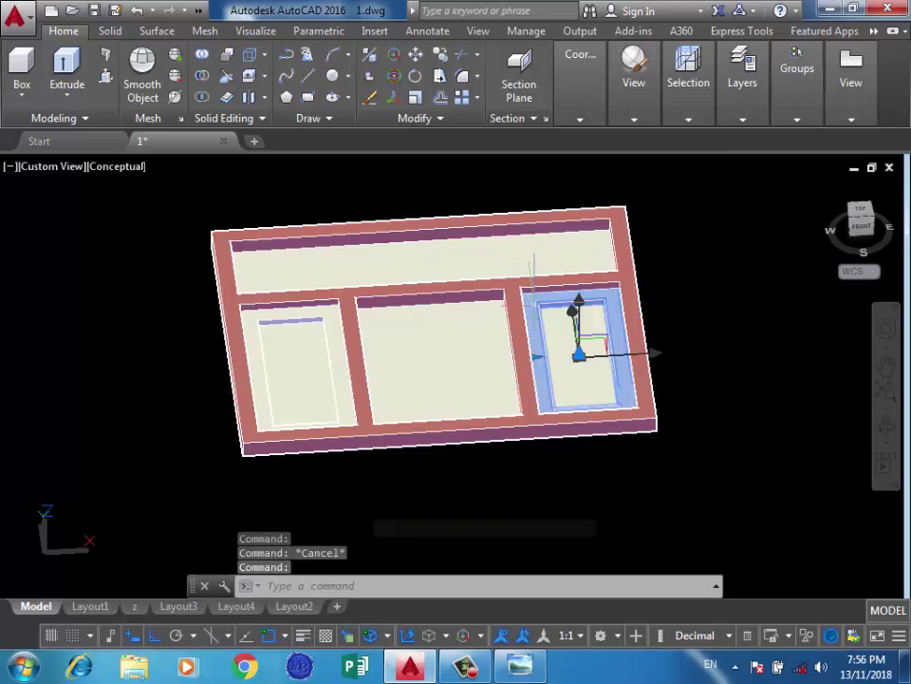
pyautogui.click(338, 313)
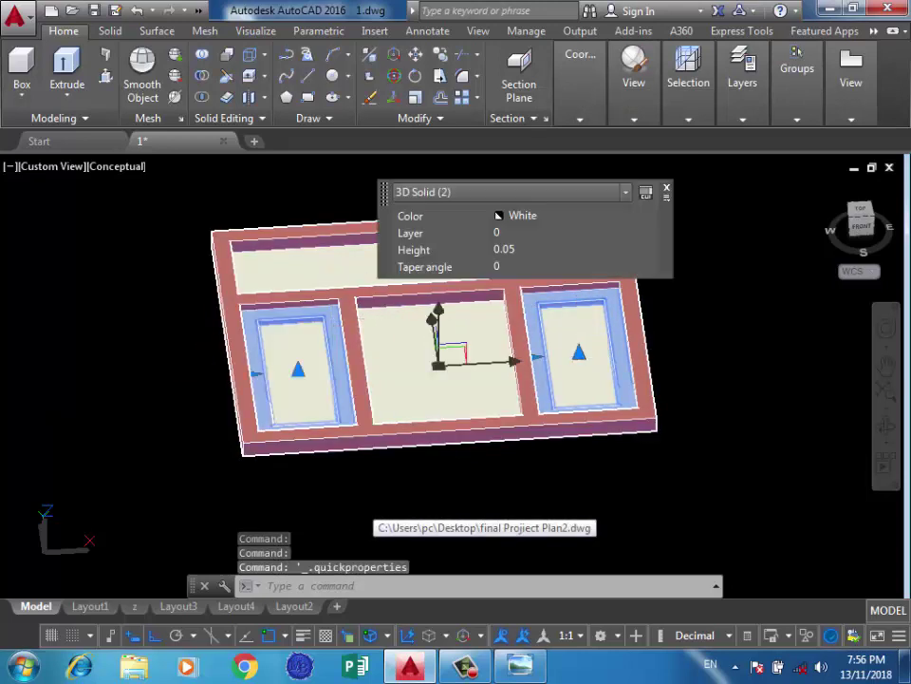
pyautogui.click(570, 216)
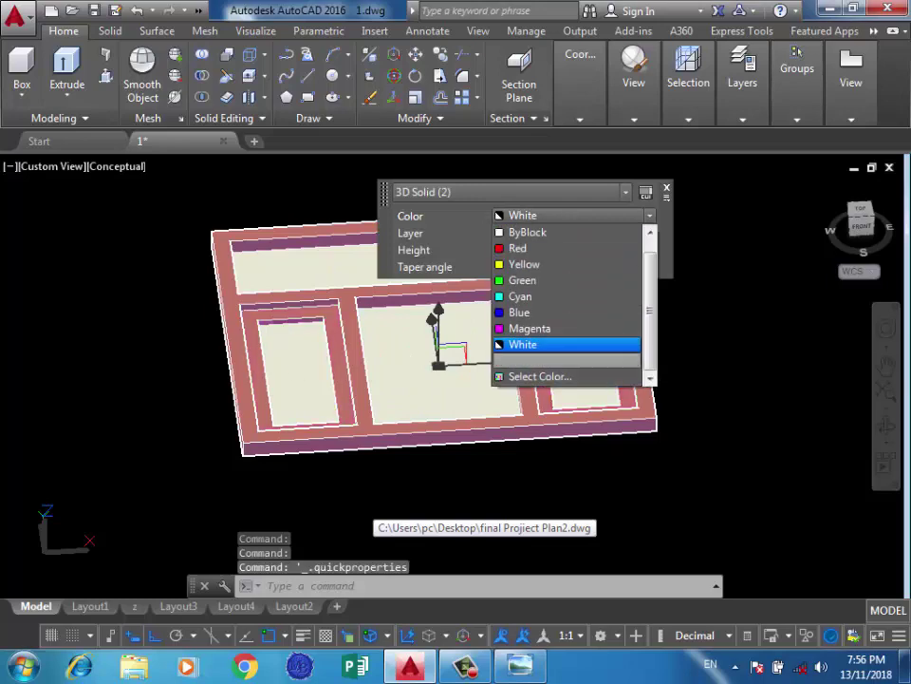
pyautogui.click(531, 374)
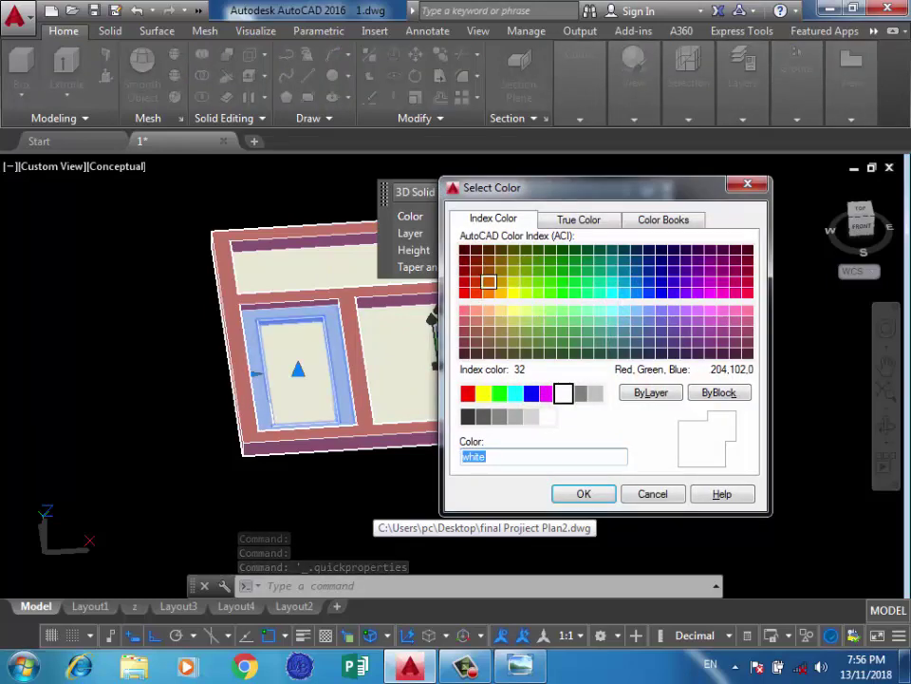
pyautogui.click(488, 271)
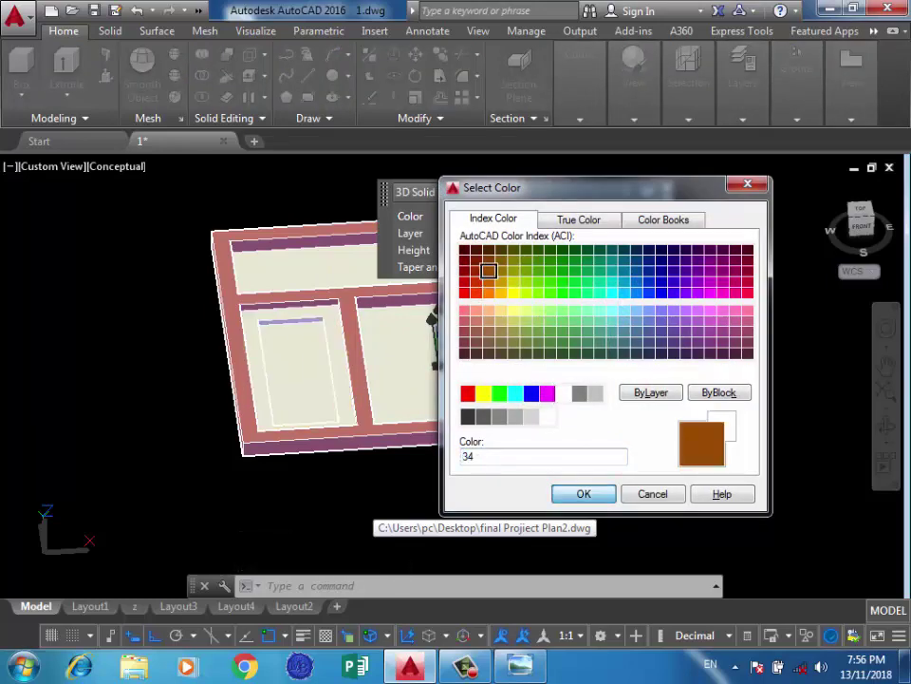
pyautogui.press('Return')
pyautogui.press('Escape')
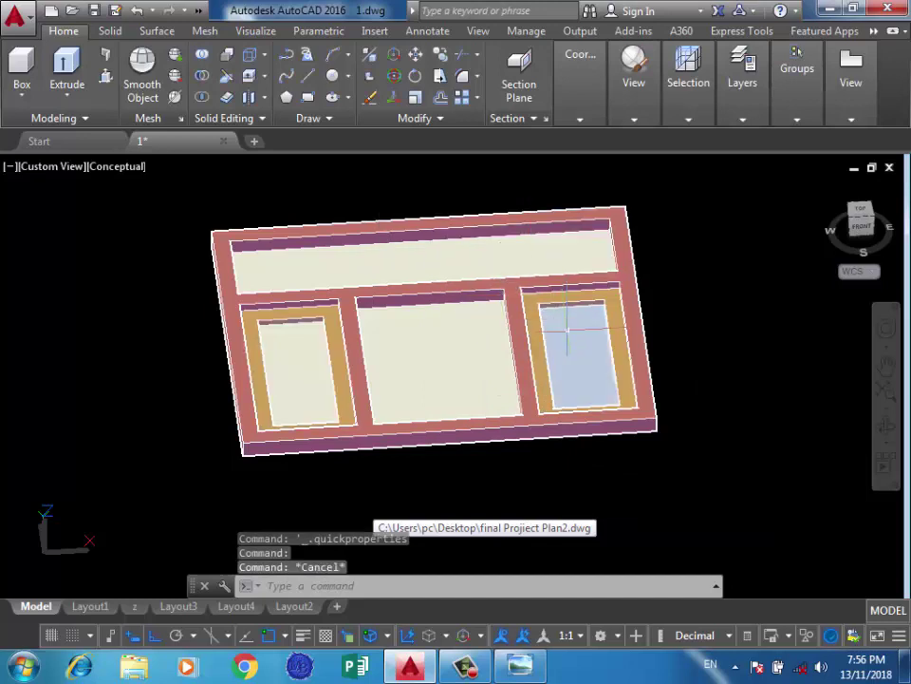
# Colour the four glass panels green, index colour 132
pyautogui.click(579, 352)
pyautogui.click(509, 255)
pyautogui.click(445, 348)
pyautogui.click(296, 368)
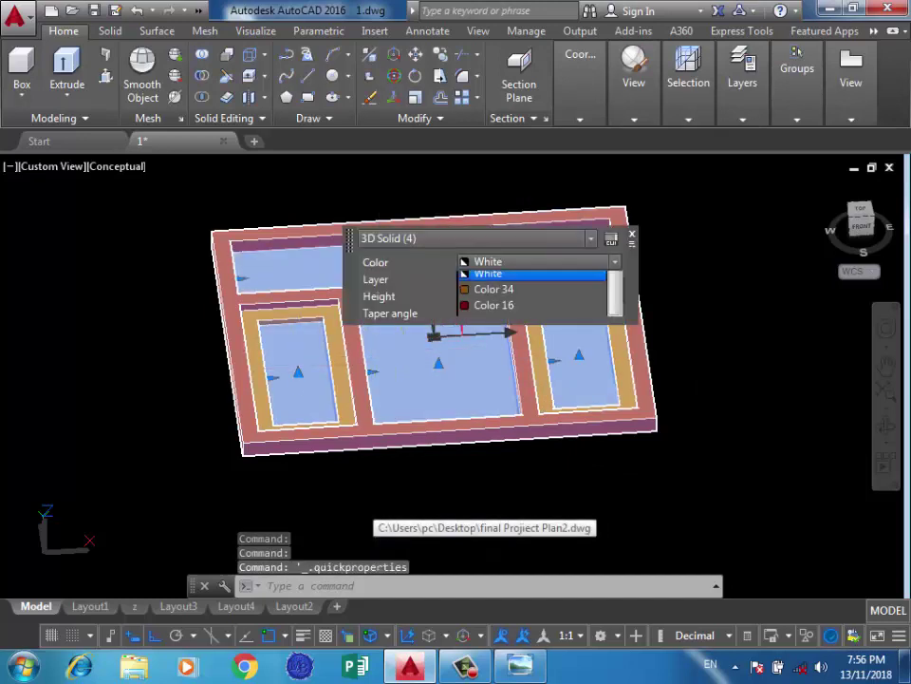
pyautogui.click(505, 422)
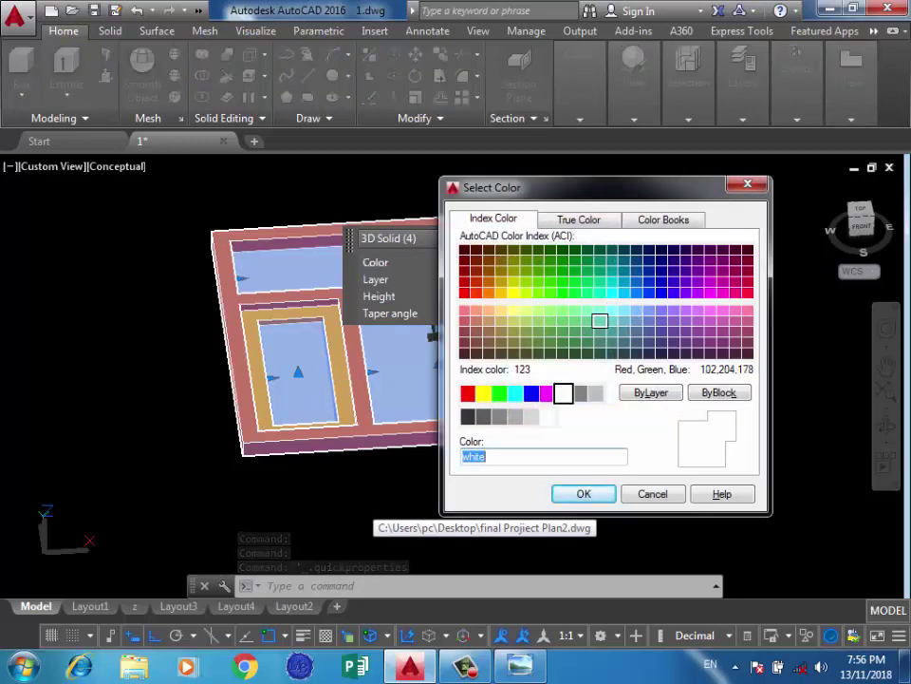
pyautogui.click(611, 281)
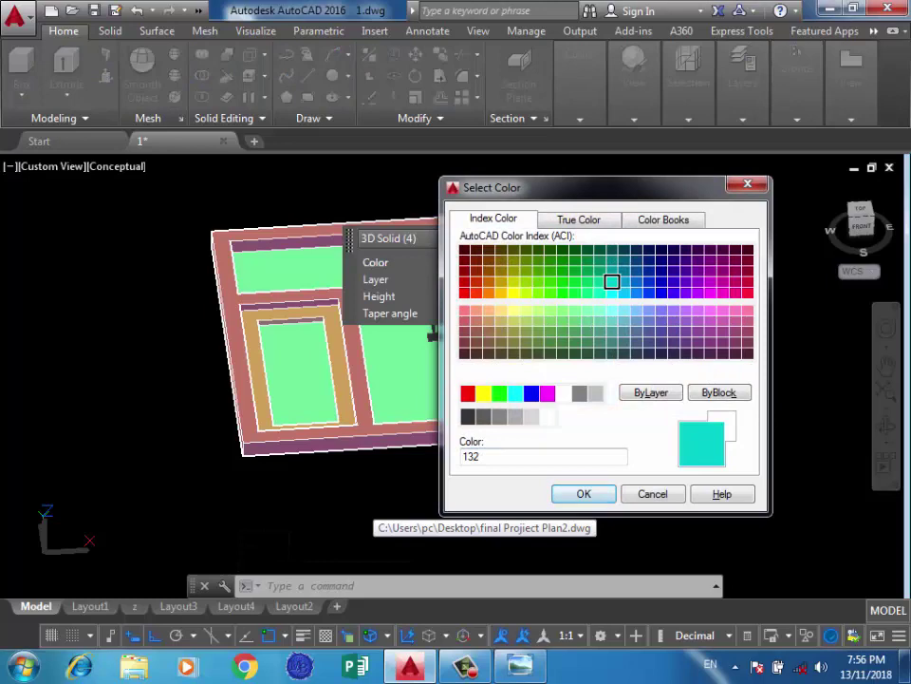
pyautogui.click(584, 494)
pyautogui.press('Escape')
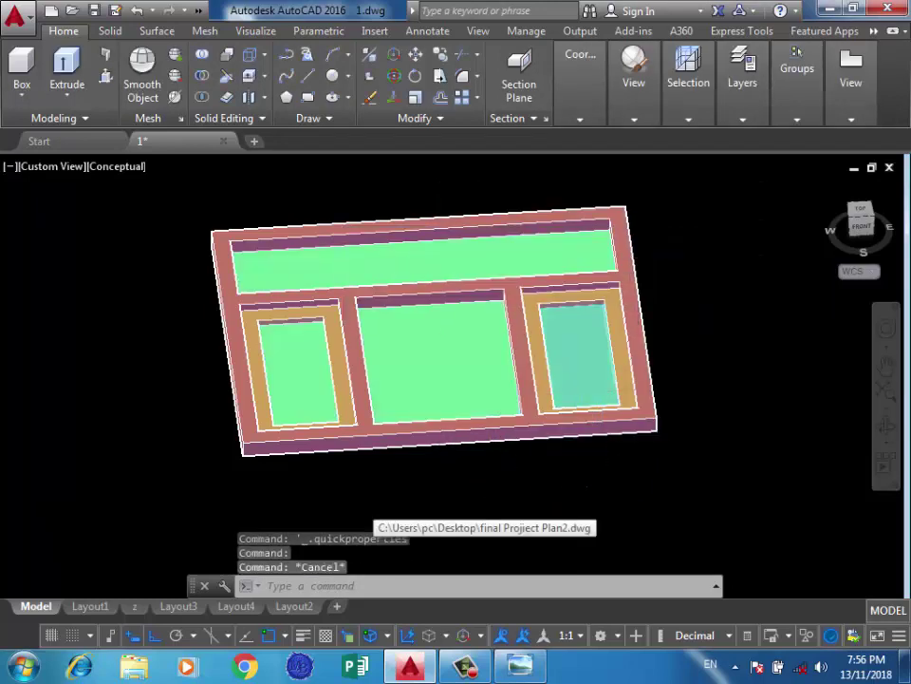
pyautogui.scroll(-2, 545, 429)
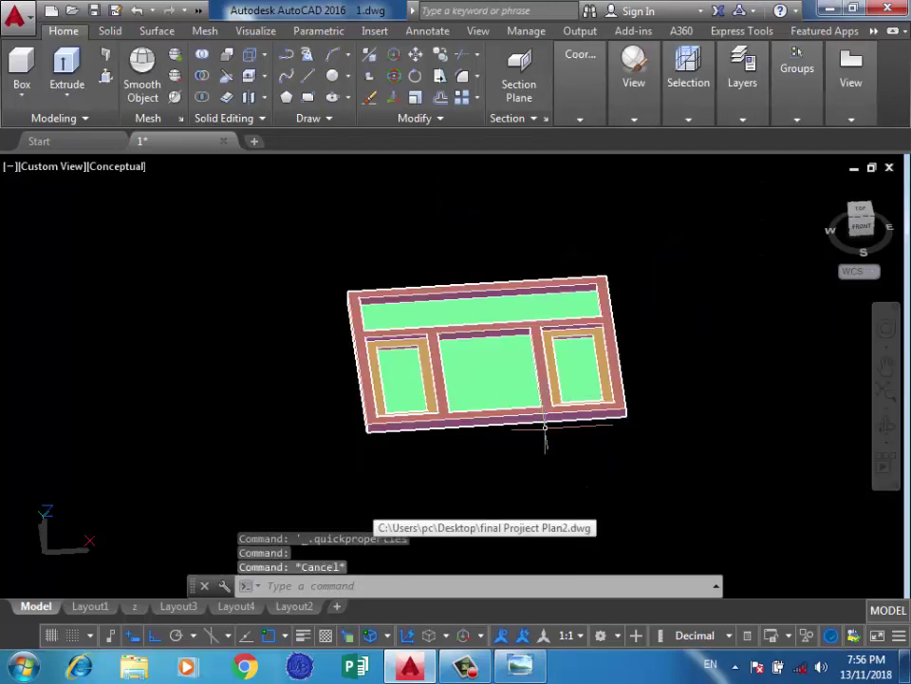
# Select the coloured window frame together with its four glass panels
pyautogui.click(662, 200)
pyautogui.click(342, 387)
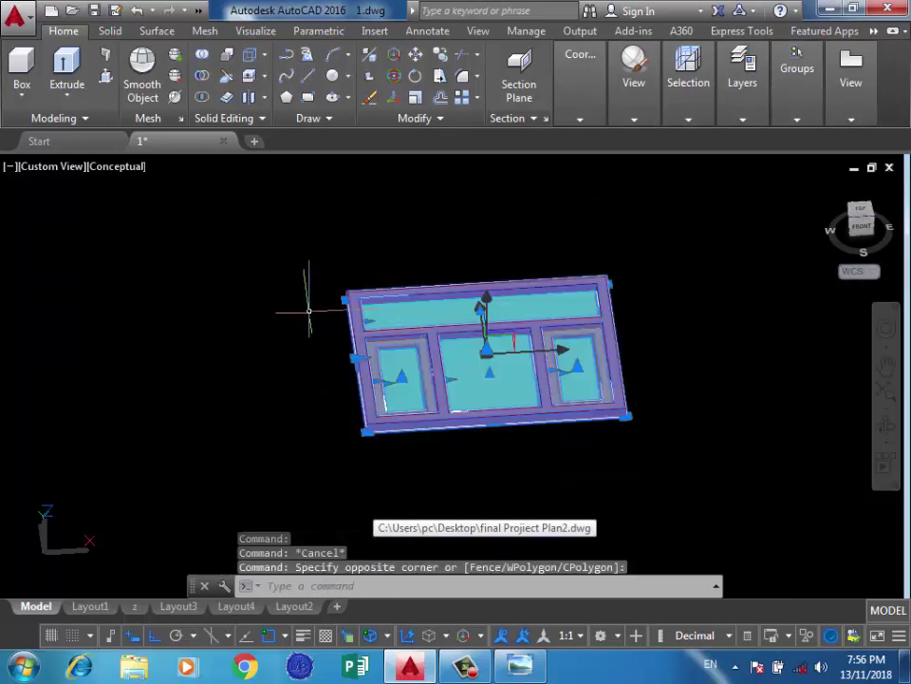
pyautogui.press('Escape')
pyautogui.scroll(2, 613, 283)
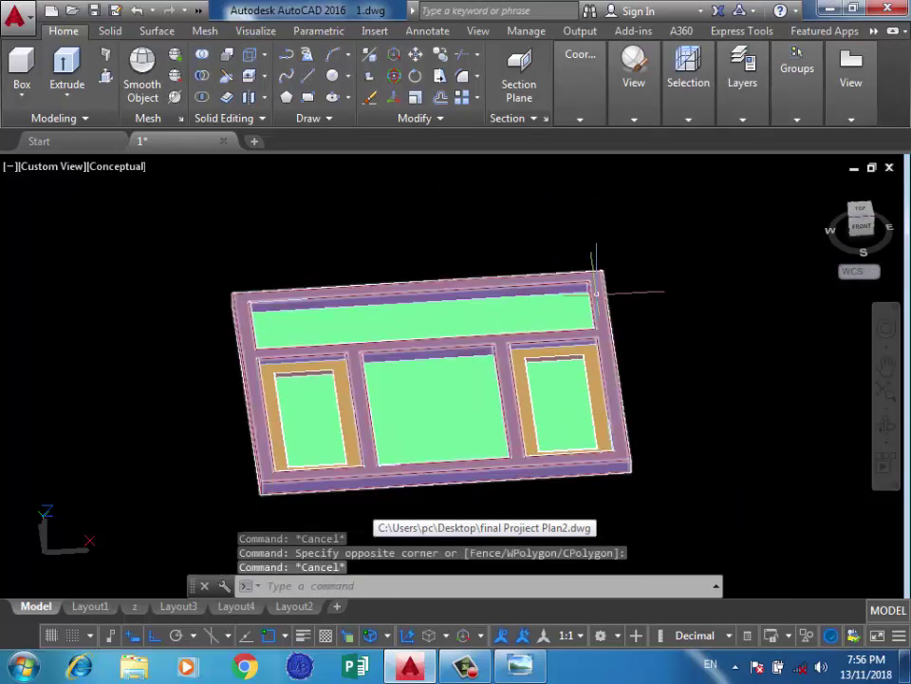
pyautogui.click(599, 294)
pyautogui.scroll(2, 590, 347)
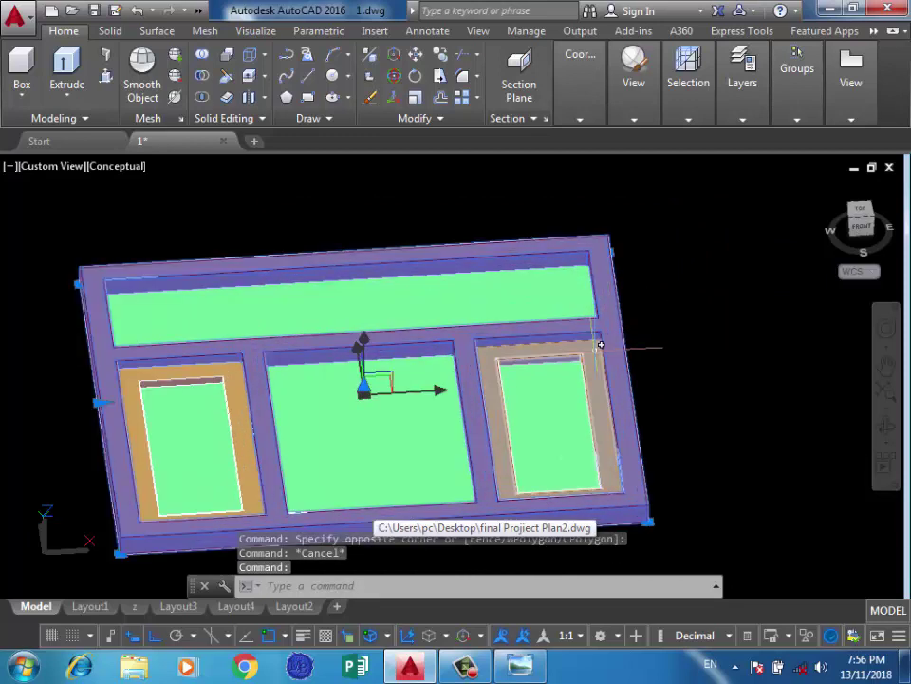
pyautogui.click(598, 346)
pyautogui.click(534, 301)
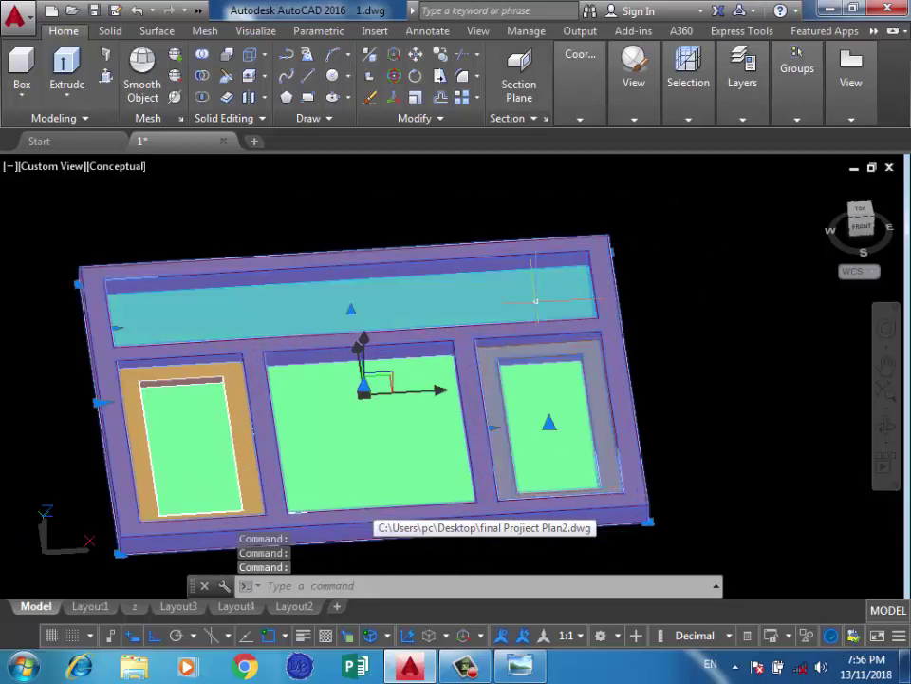
pyautogui.click(452, 421)
pyautogui.click(513, 429)
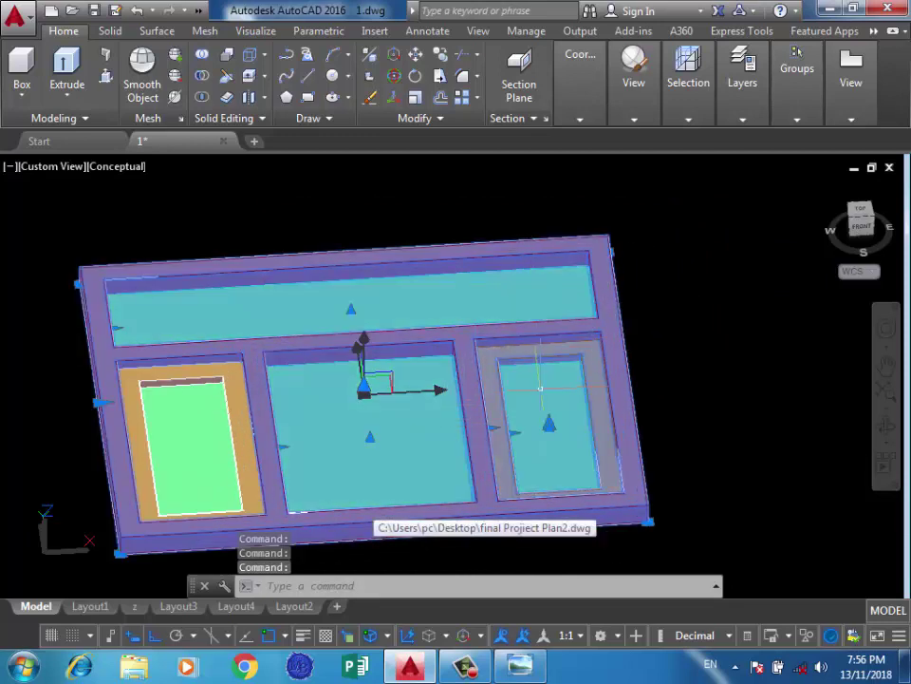
pyautogui.click(228, 389)
pyautogui.scroll(-2, 540, 342)
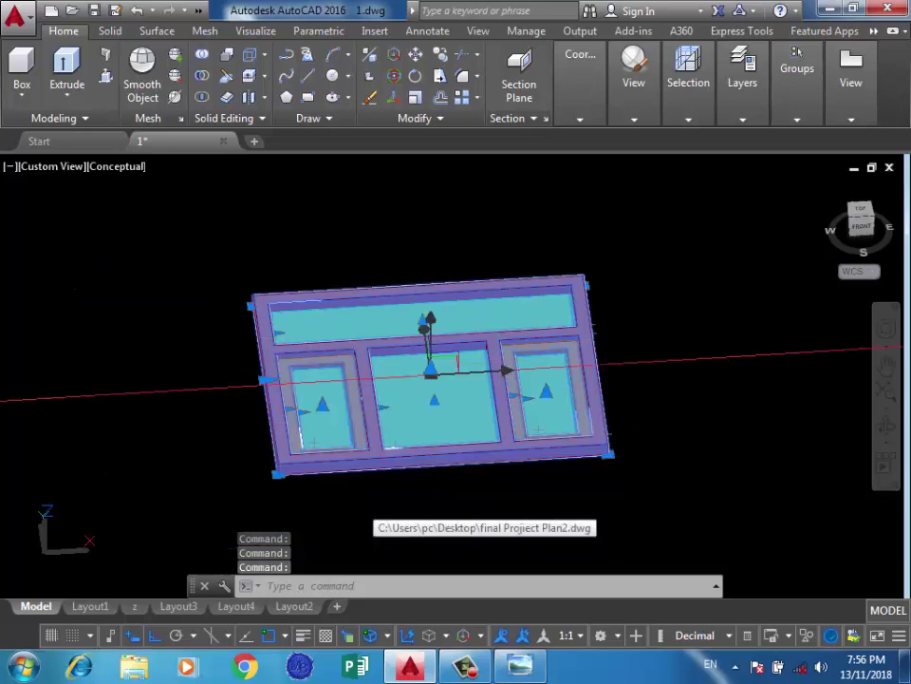
# Grip-move the selected coloured window parts to the left
pyautogui.click(430, 370)
pyautogui.scroll(-3, 504, 356)
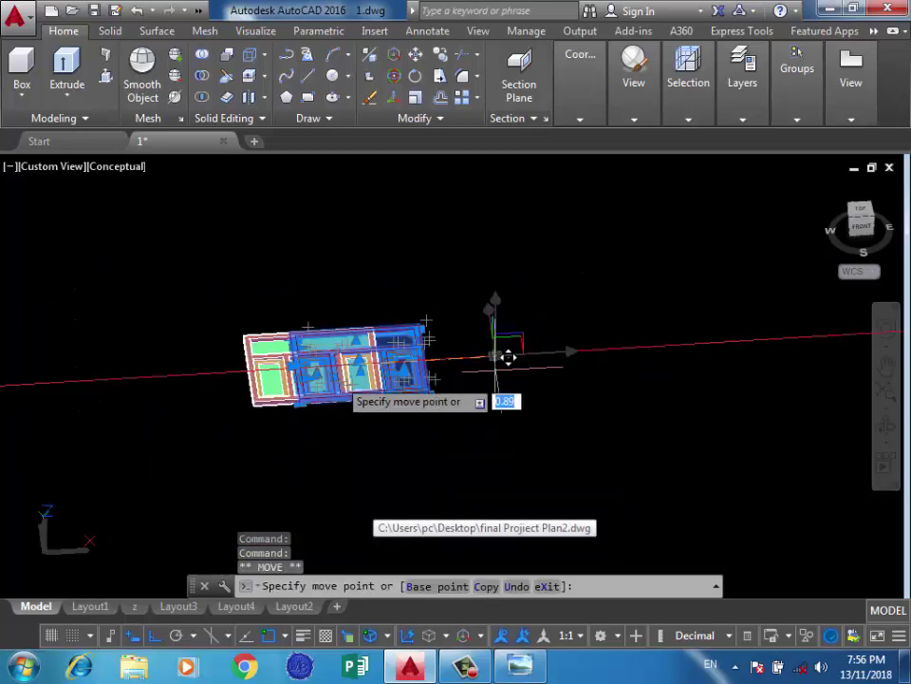
pyautogui.click(215, 354)
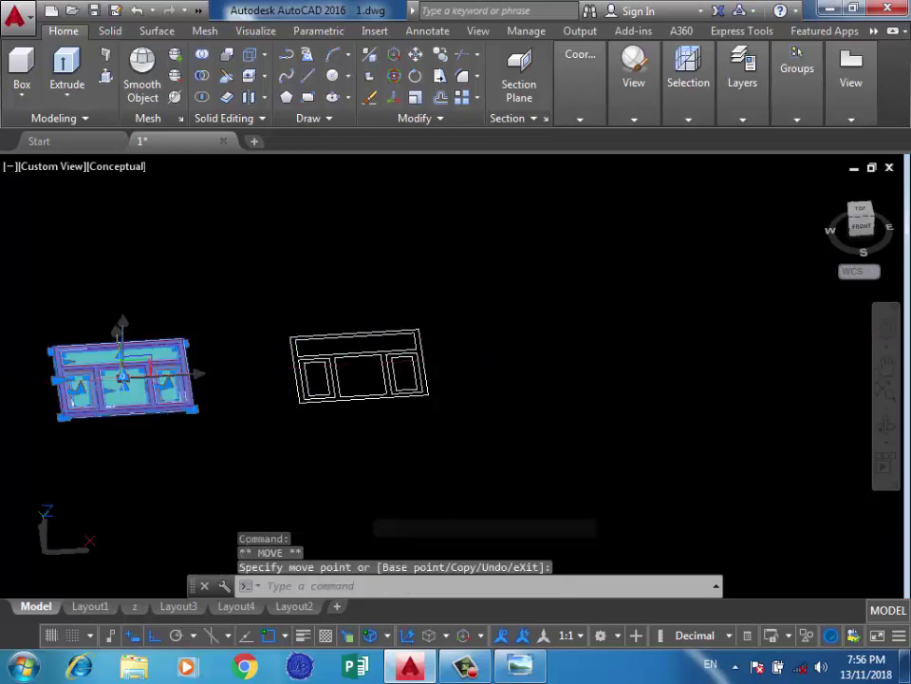
pyautogui.press('Escape')
# Erase the leftover white window outline with a crossing selection
pyautogui.click(443, 315)
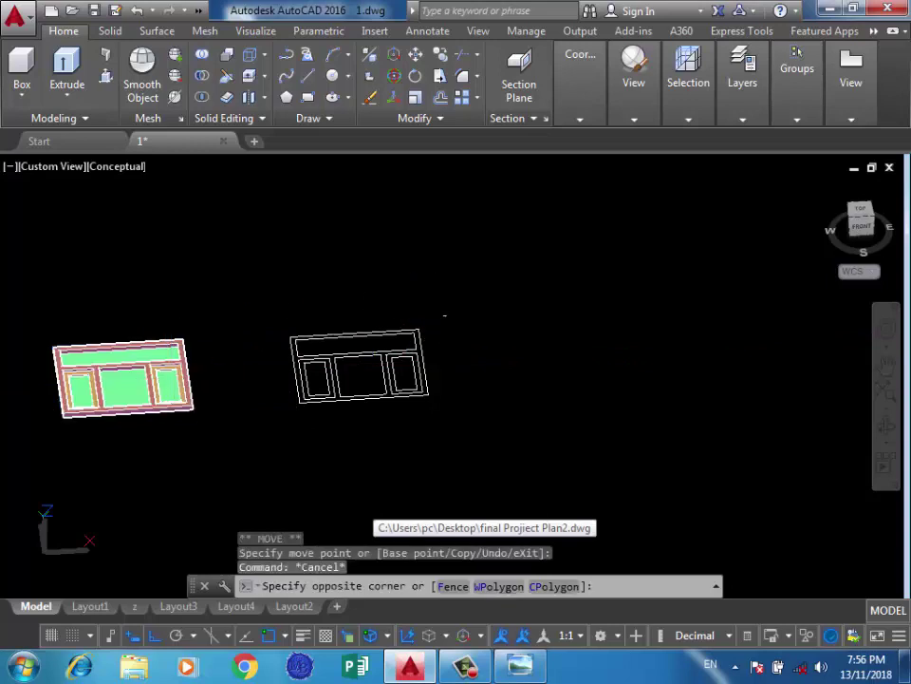
pyautogui.click(262, 441)
pyautogui.press('Delete')
pyautogui.scroll(-2, 460, 364)
pyautogui.scroll(3, 230, 360)
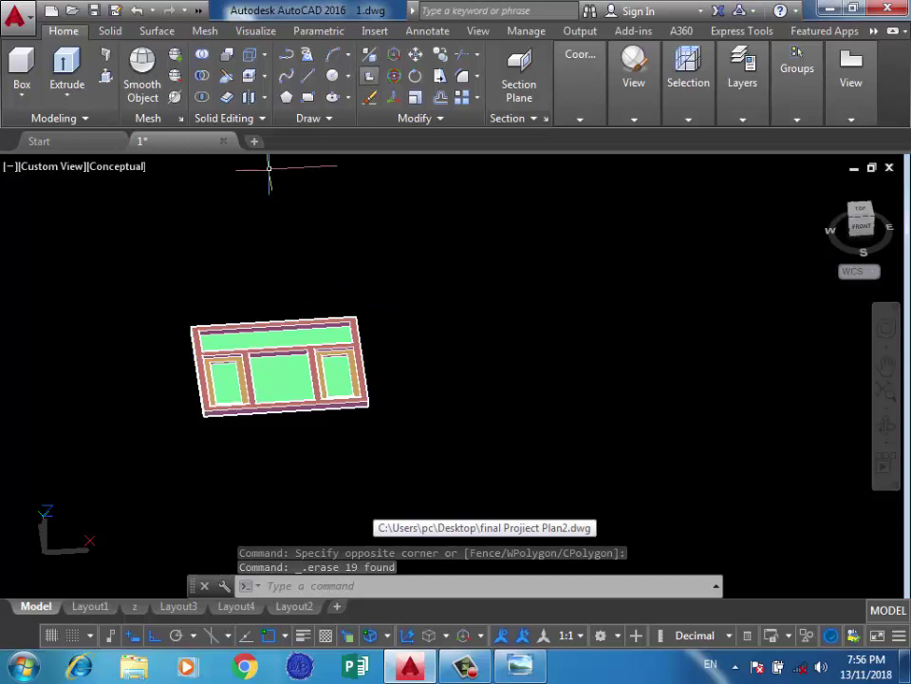
# Try a 3D rotation of the selected window, set a base point, then cancel it
pyautogui.click(397, 286)
pyautogui.click(106, 465)
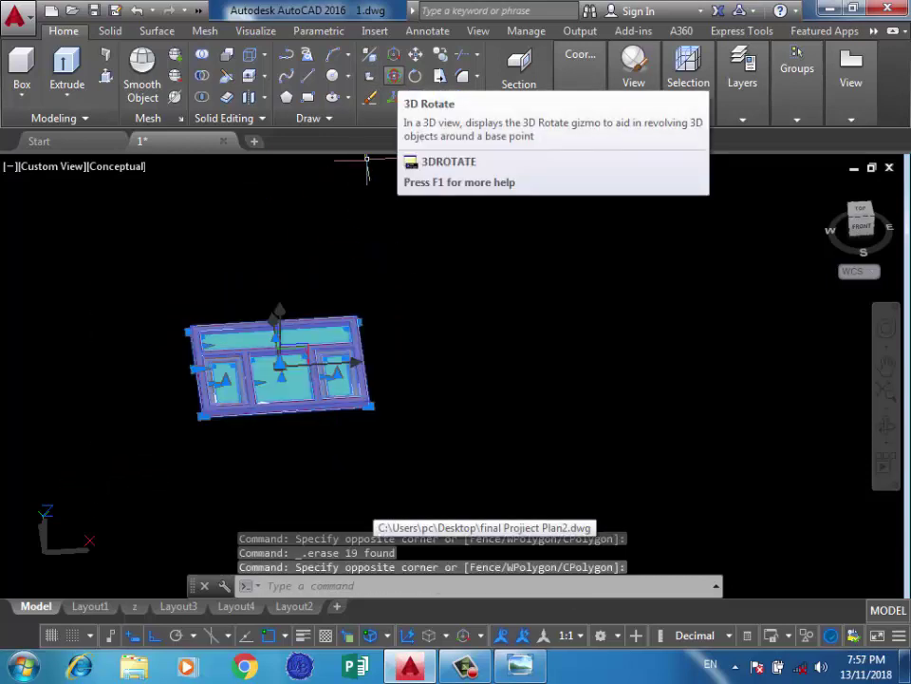
pyautogui.click(394, 76)
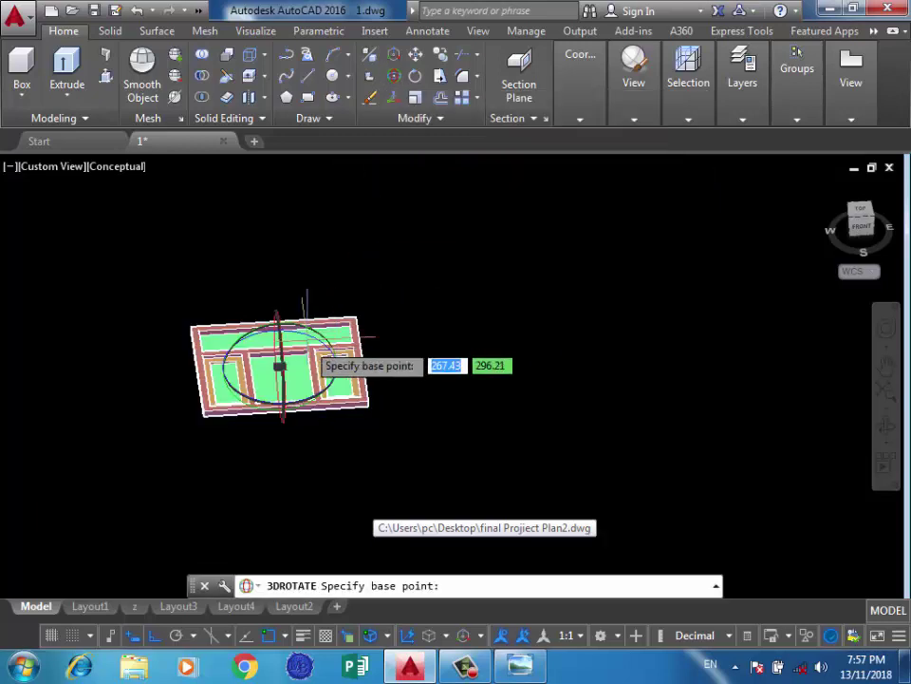
pyautogui.keyDown('shift'); pyautogui.moveTo(278, 365); pyautogui.dragTo(273, 370, button='middle'); pyautogui.keyUp('shift')
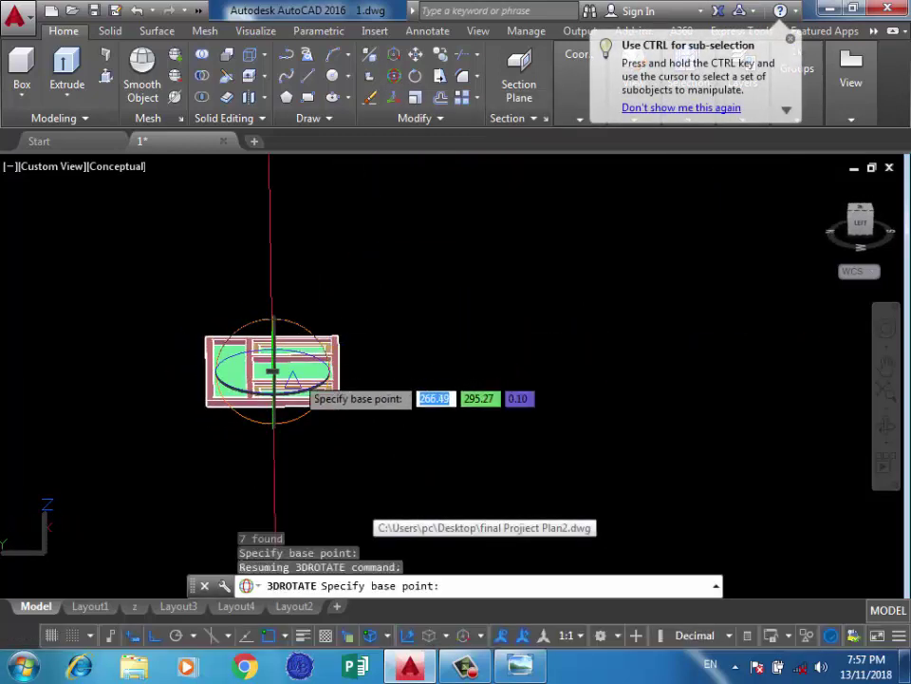
pyautogui.keyDown('shift'); pyautogui.moveTo(270, 378); pyautogui.dragTo(260, 325, button='middle'); pyautogui.keyUp('shift')
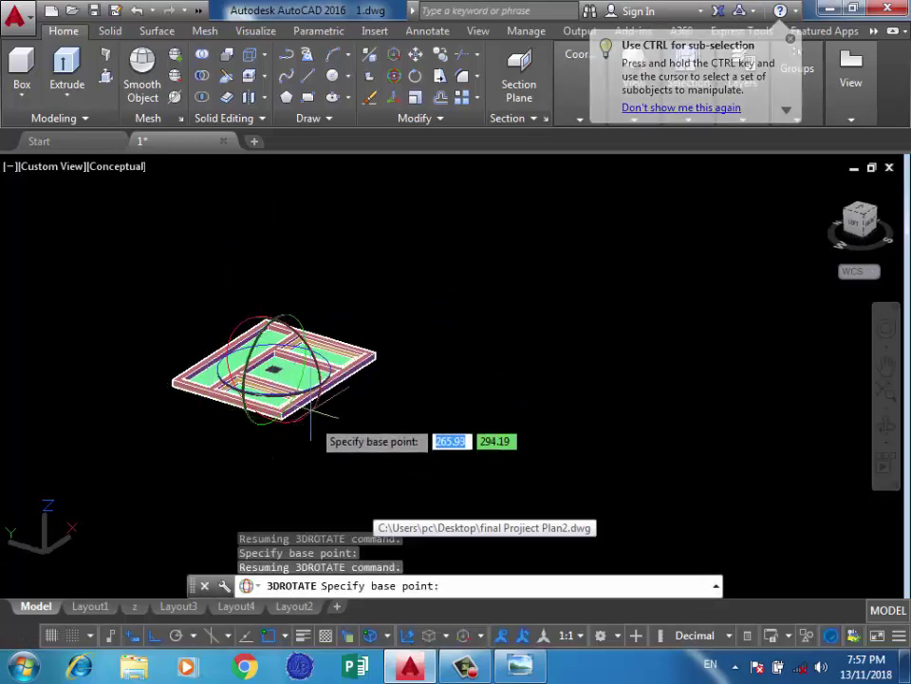
pyautogui.keyDown('shift'); pyautogui.moveTo(255, 418); pyautogui.dragTo(328, 315, button='middle'); pyautogui.keyUp('shift')
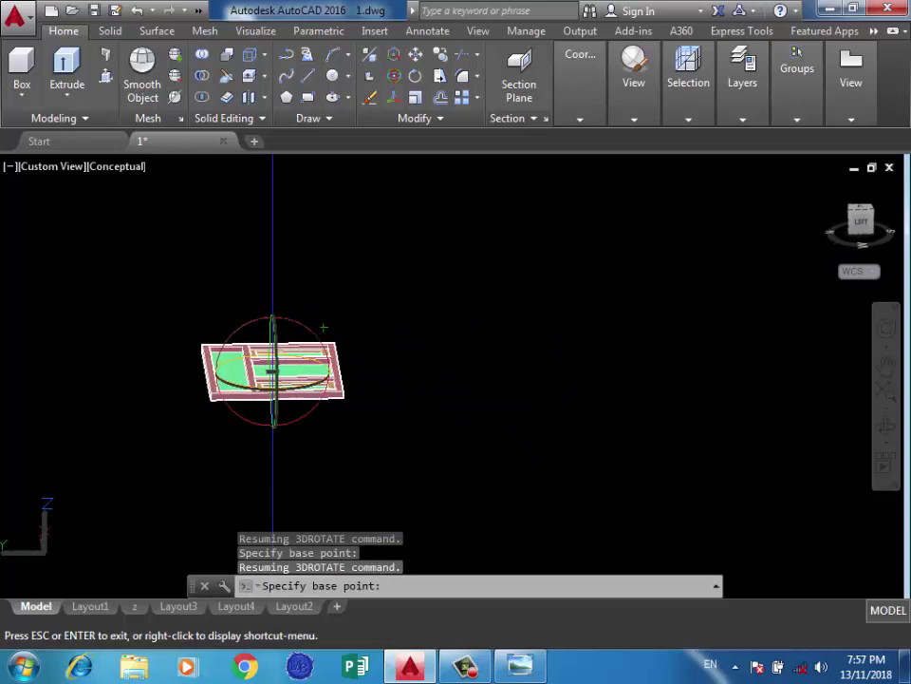
pyautogui.click(328, 324)
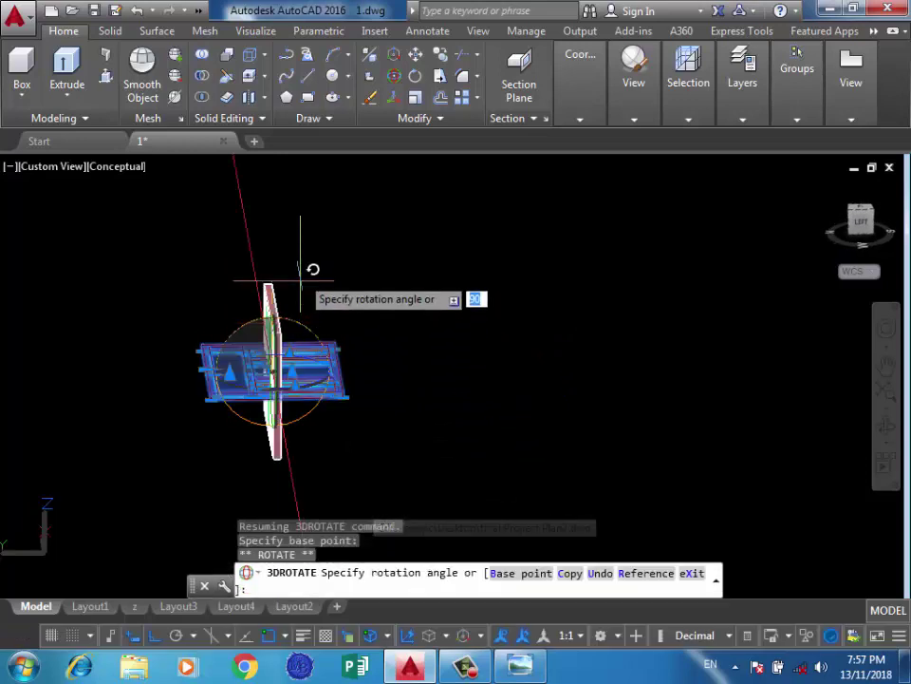
pyautogui.press('Escape')
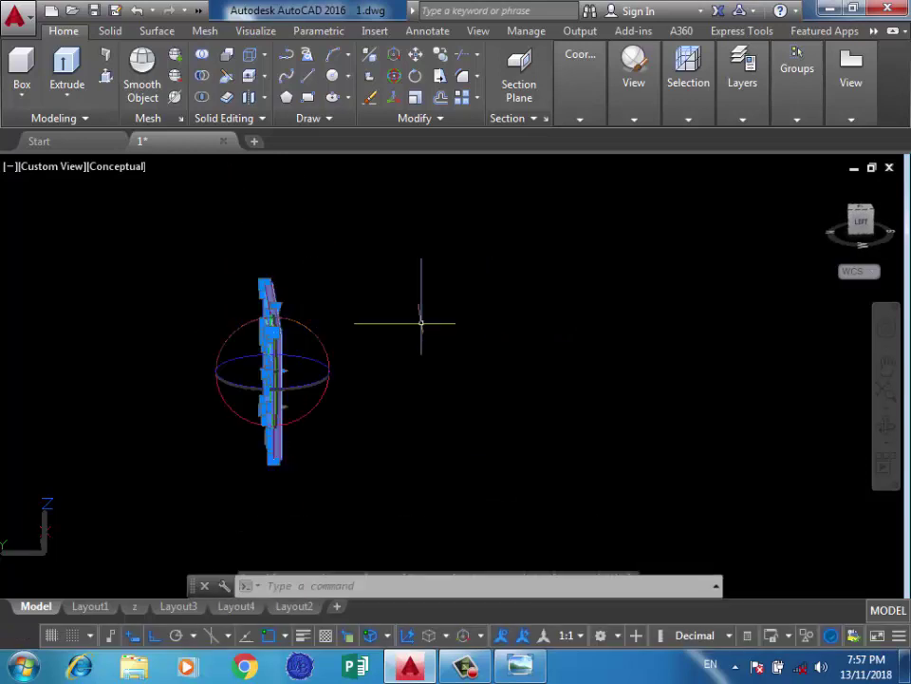
# Retry 3R rotation on the window, picking base point and horizontal axis, then cancel
pyautogui.moveTo(436, 377)
pyautogui.keyDown('shift'); pyautogui.mouseDown(button='middle')
pyautogui.moveTo(653, 296)
pyautogui.moveTo(393, 436)
pyautogui.moveTo(367, 402)
pyautogui.mouseUp(button='middle'); pyautogui.keyUp('shift')
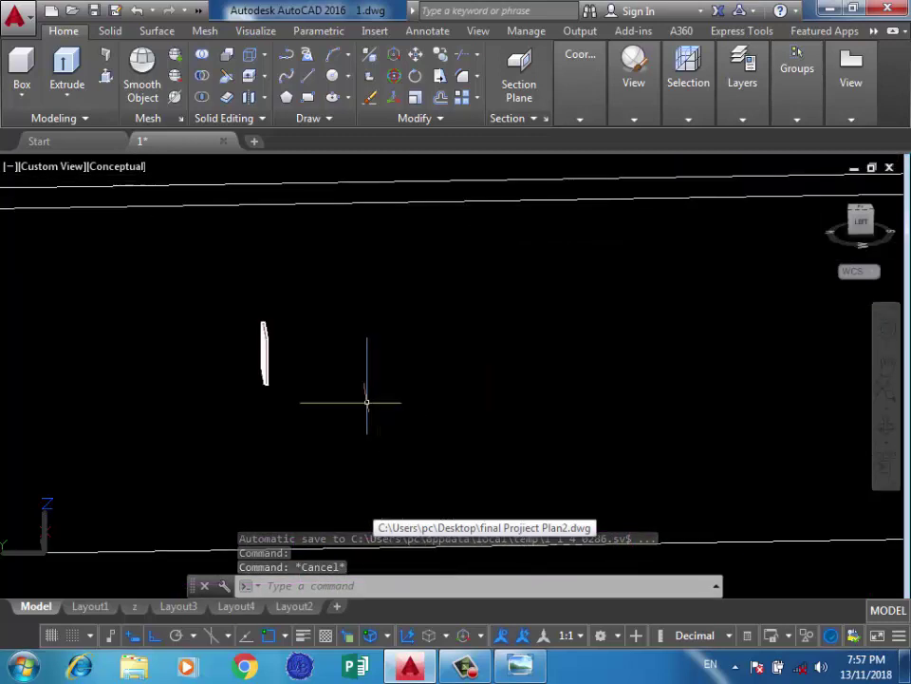
pyautogui.click(264, 354)
pyautogui.click(180, 457)
pyautogui.click(205, 390)
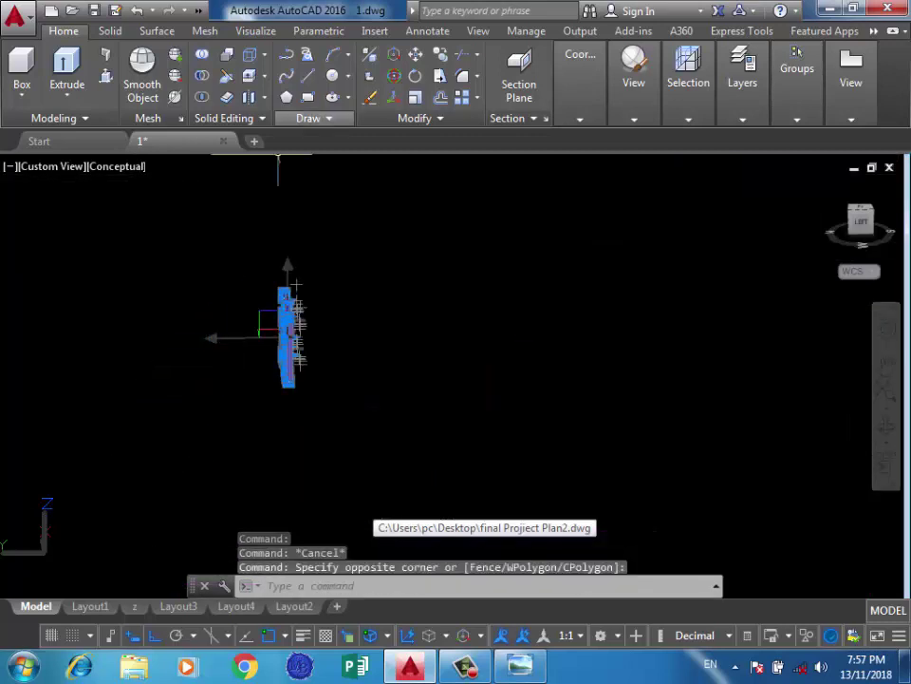
pyautogui.write('3r')
pyautogui.press('Return')
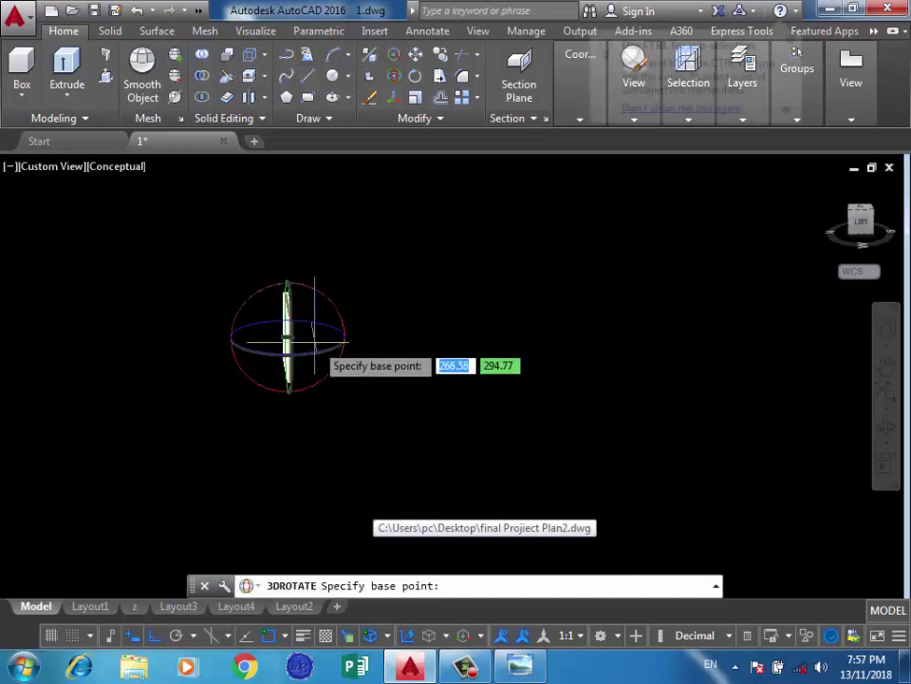
pyautogui.click(286, 334)
pyautogui.click(237, 348)
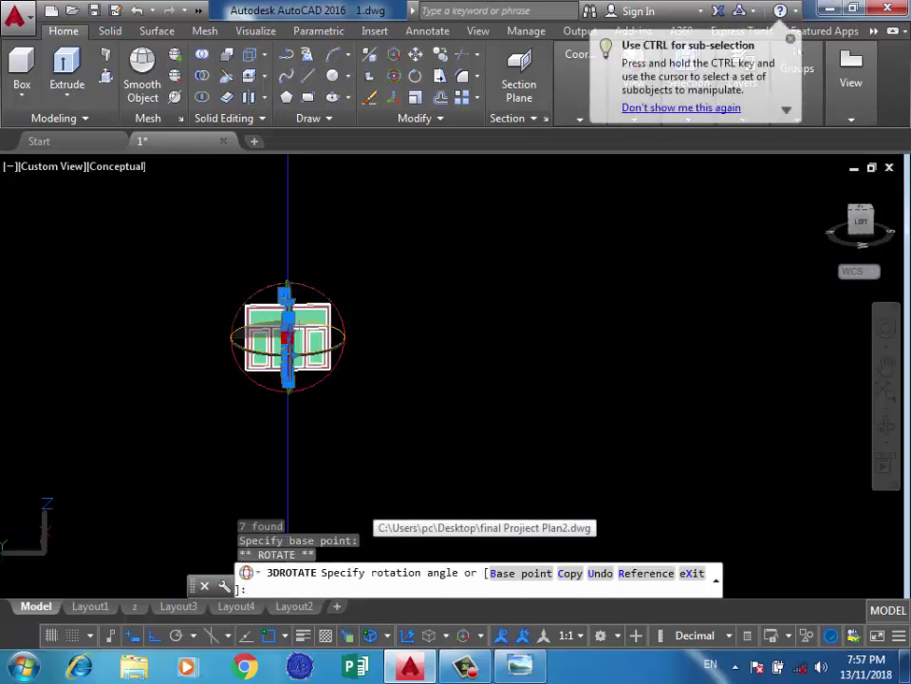
pyautogui.press('Escape')
pyautogui.press('Escape')
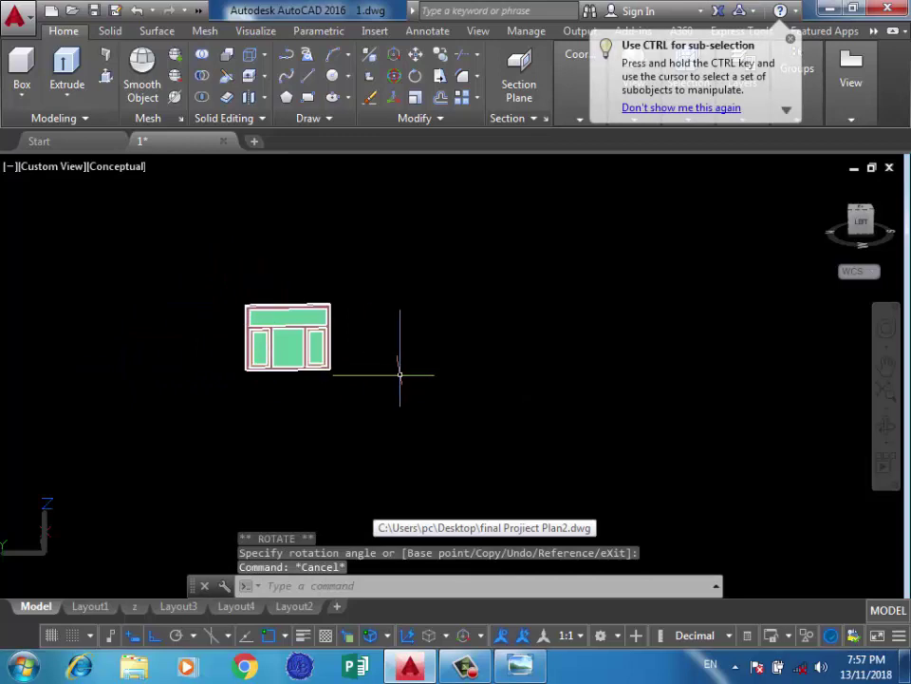
pyautogui.keyDown('shift'); pyautogui.moveTo(400, 375); pyautogui.dragTo(332, 381, button='middle'); pyautogui.keyUp('shift')
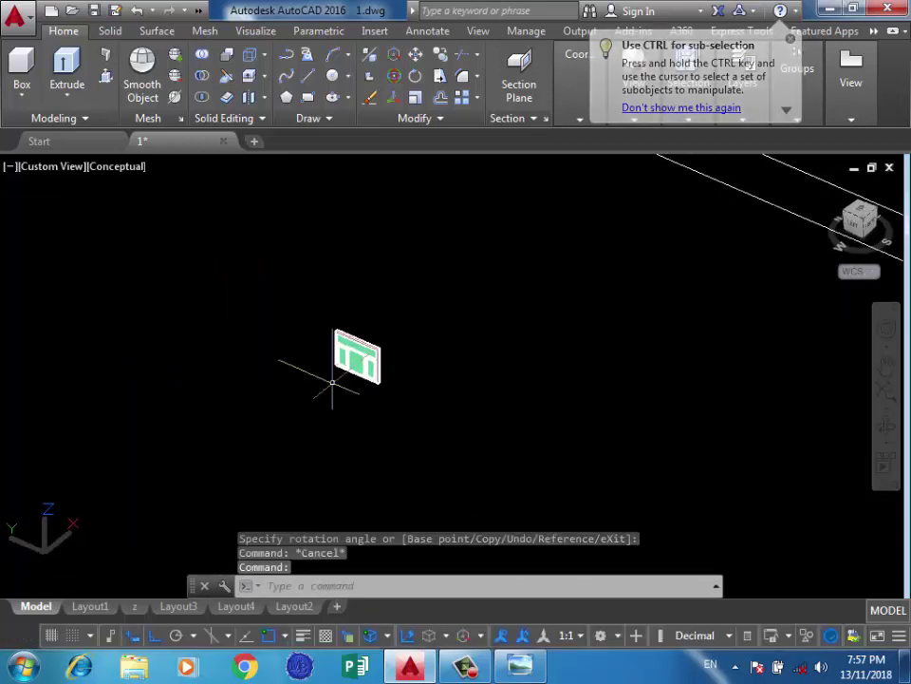
pyautogui.scroll(4, 332, 381)
pyautogui.scroll(5, 498, 309)
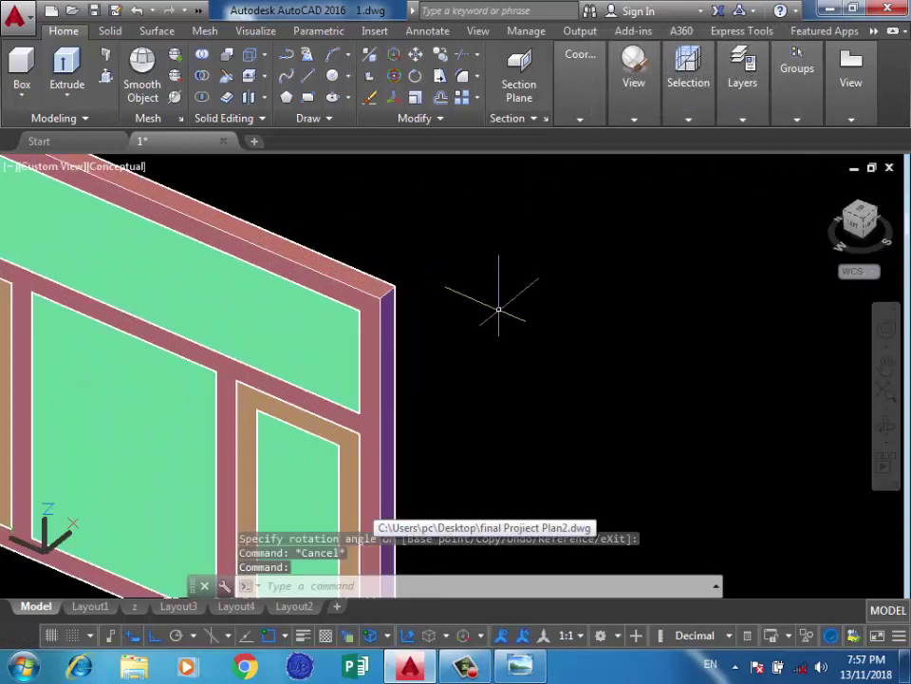
pyautogui.scroll(-3, 499, 308)
pyautogui.moveTo(481, 416)
pyautogui.keyDown('shift'); pyautogui.mouseDown(button='middle')
pyautogui.moveTo(646, 167)
pyautogui.moveTo(397, 258)
pyautogui.mouseUp(button='middle'); pyautogui.keyUp('shift')
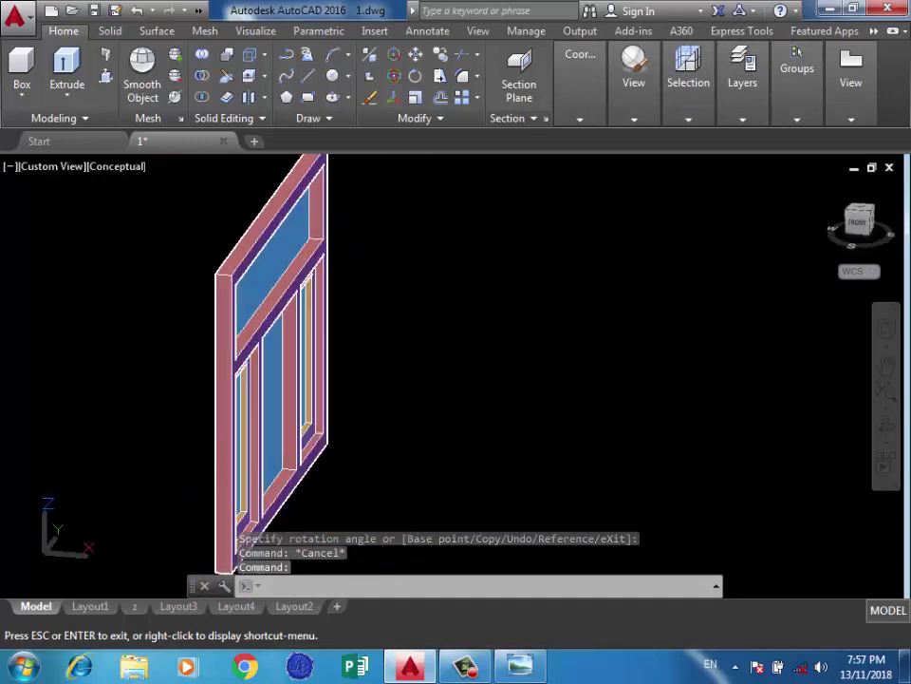
pyautogui.scroll(-2, 397, 258)
pyautogui.click(416, 253)
pyautogui.click(218, 463)
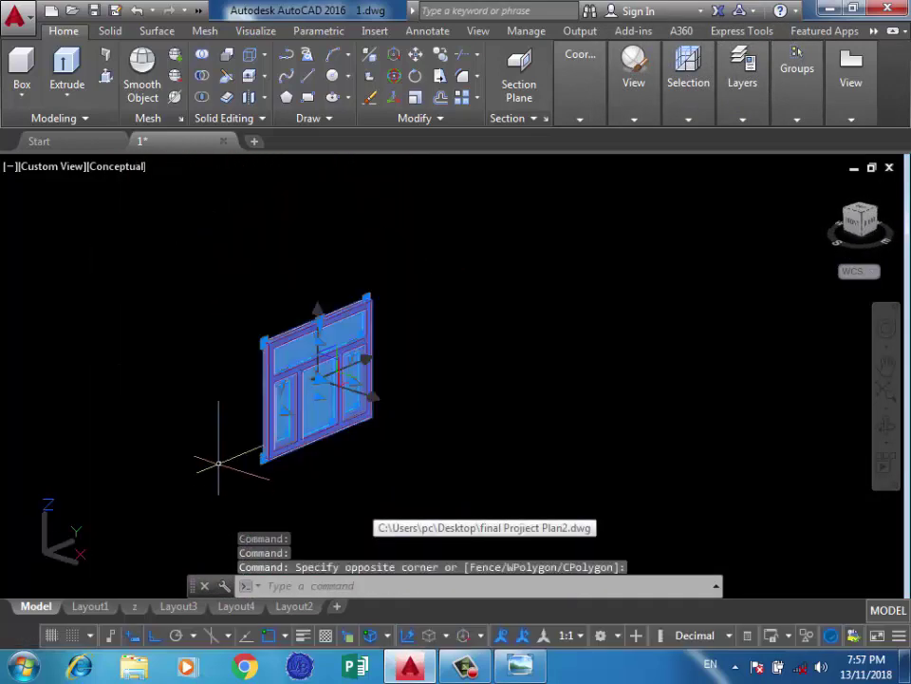
pyautogui.click(393, 76)
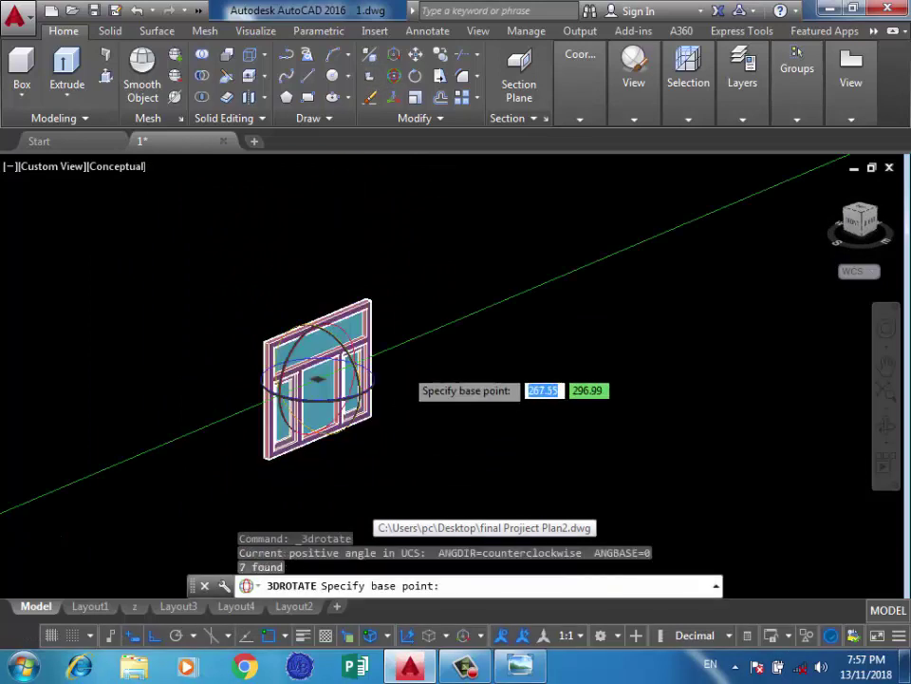
pyautogui.click(370, 378)
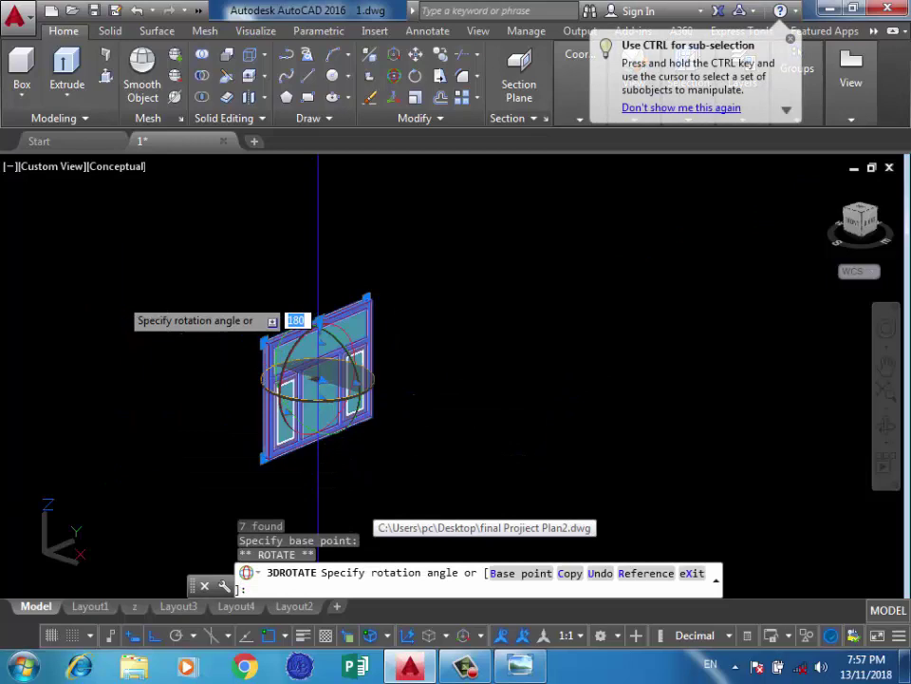
pyautogui.press('Escape')
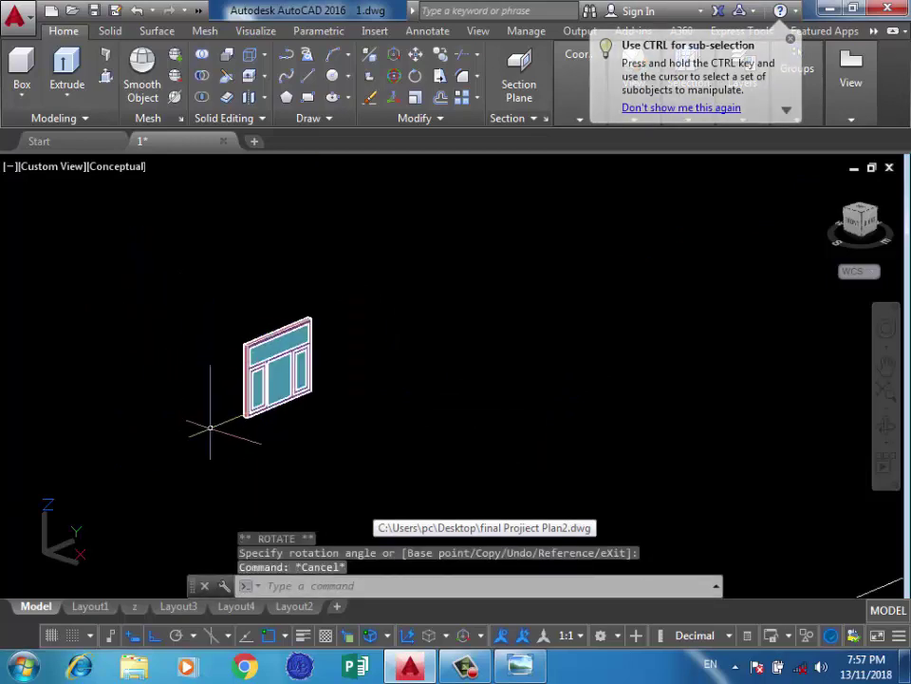
# Group the window's seven solids into one unnamed group and reselect it
pyautogui.click(360, 290)
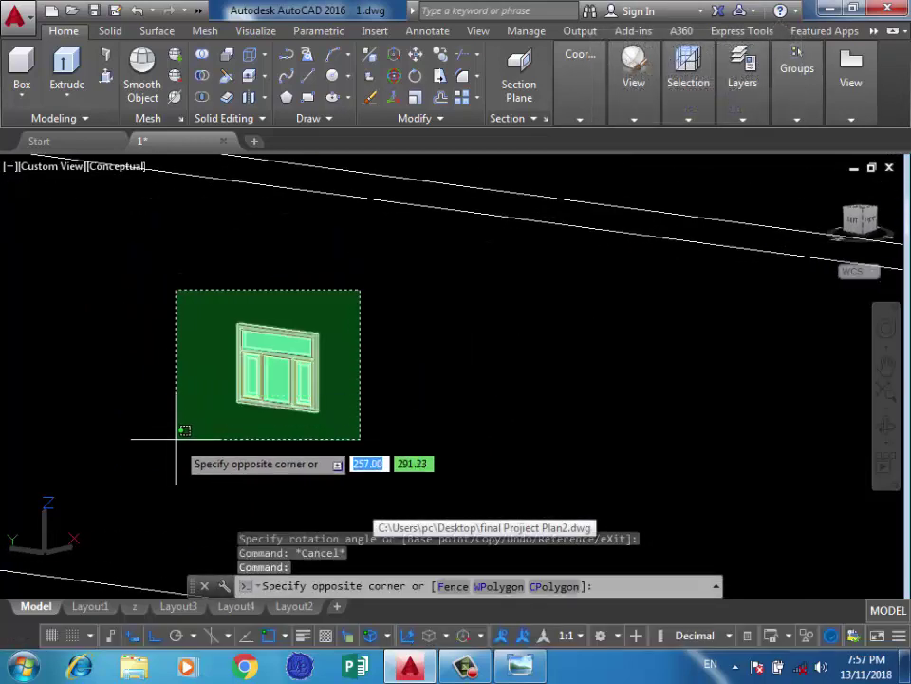
pyautogui.click(177, 437)
pyautogui.keyDown('shift'); pyautogui.moveTo(264, 418); pyautogui.dragTo(238, 411, button='middle'); pyautogui.keyUp('shift')
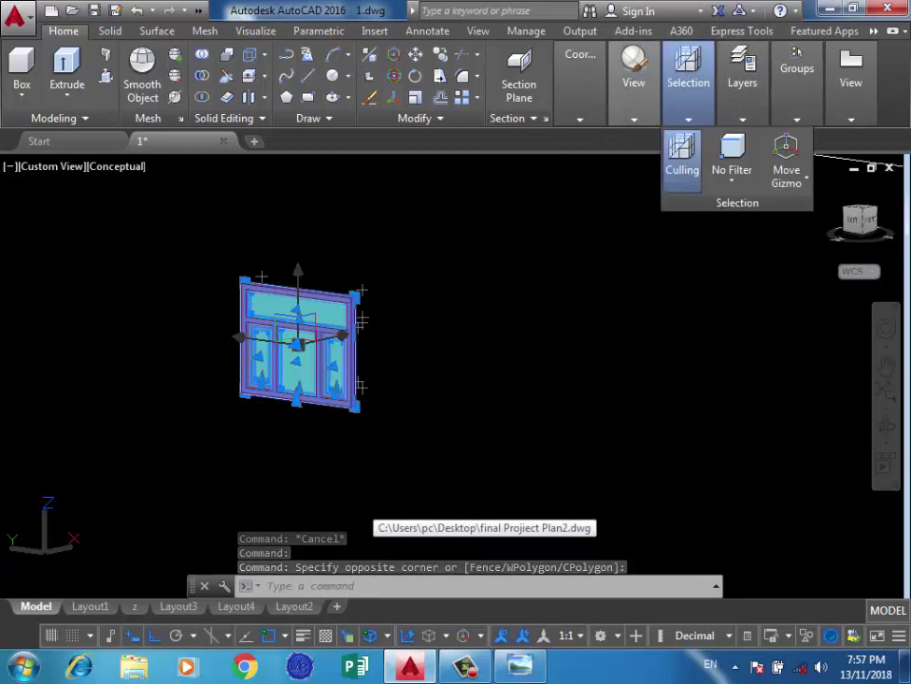
pyautogui.click(788, 150)
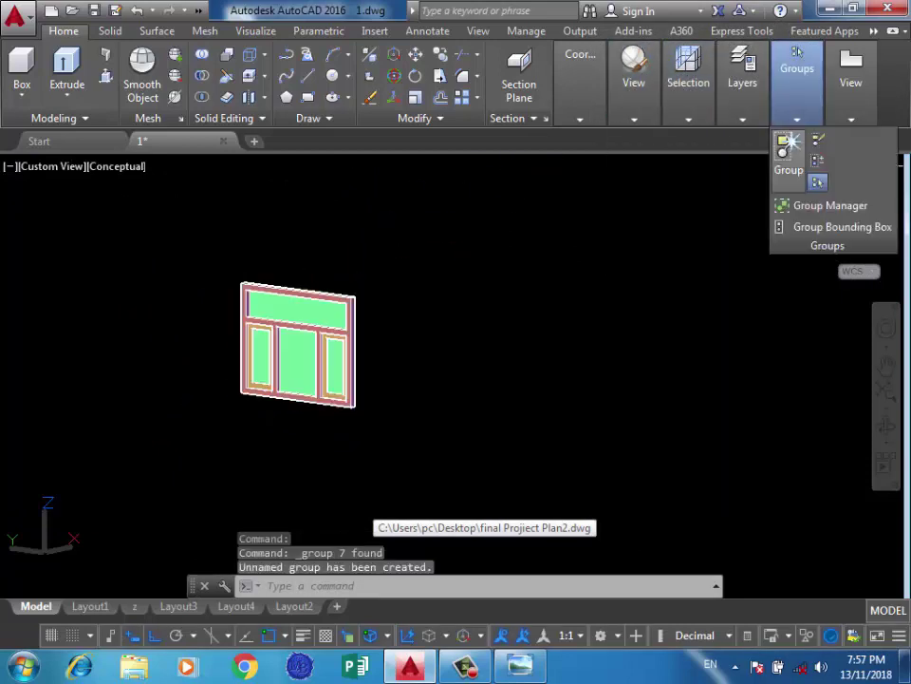
pyautogui.click(413, 341)
pyautogui.press('Escape')
pyautogui.click(425, 240)
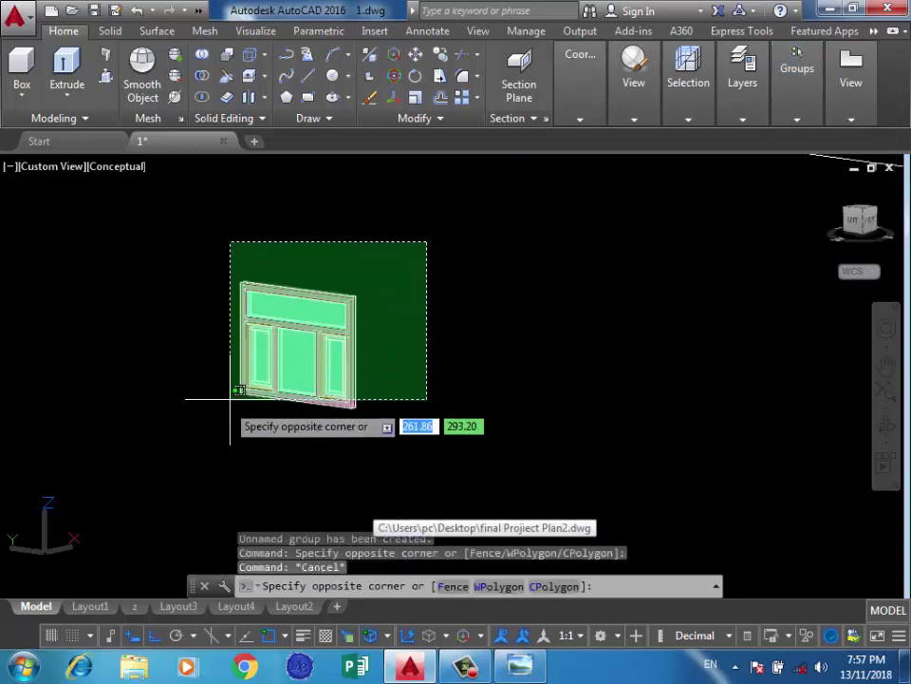
pyautogui.click(257, 426)
pyautogui.scroll(3, 351, 437)
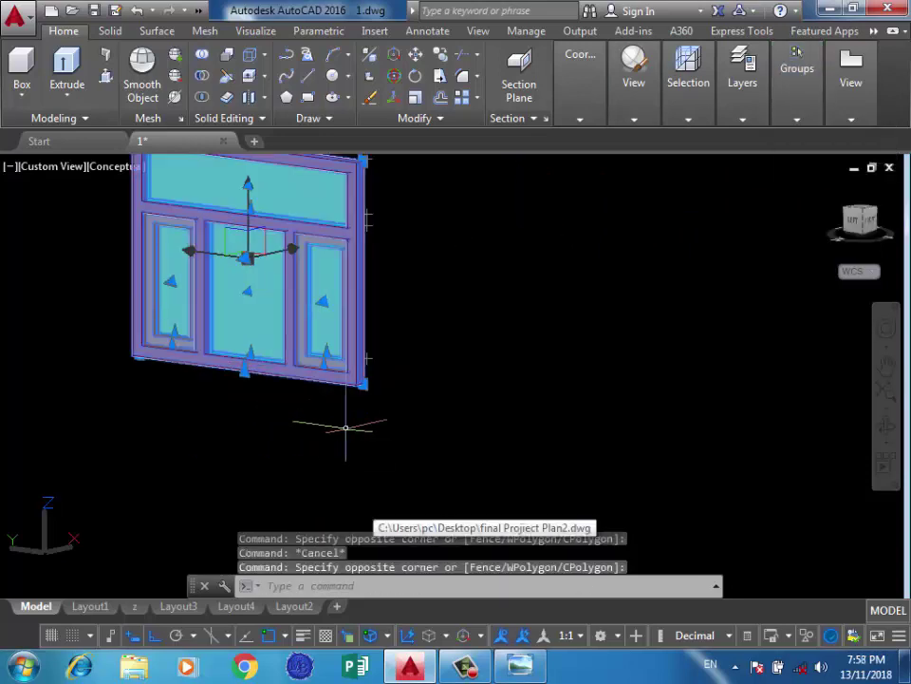
# Copy the grouped window from its bottom corner into the wall opening beside the entrance steps
pyautogui.write('Co')
pyautogui.scroll(2, 343, 397)
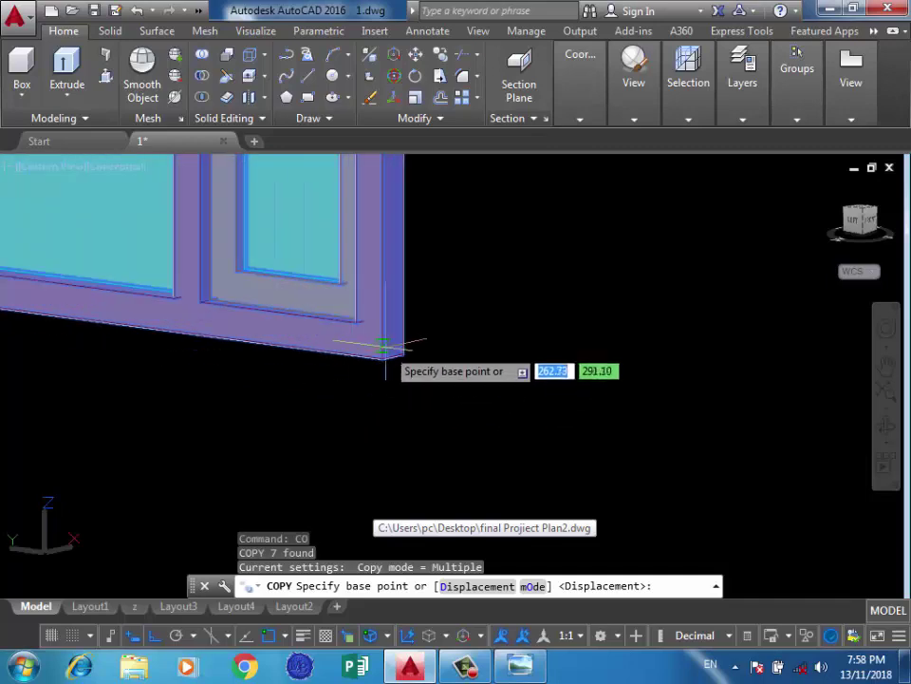
pyautogui.click(383, 360)
pyautogui.scroll(-3, 281, 427)
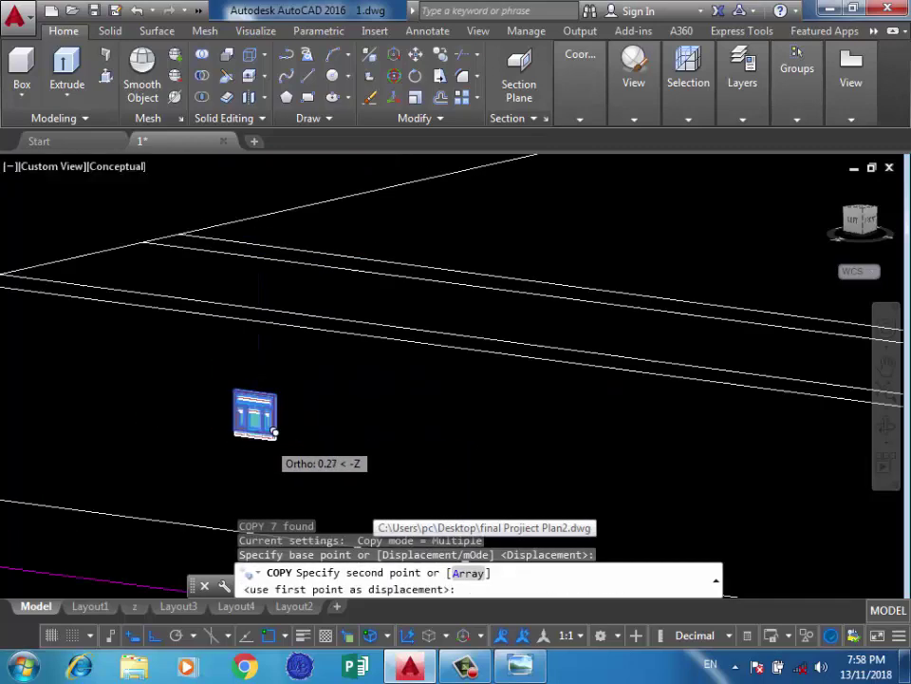
pyautogui.scroll(-2, 285, 417)
pyautogui.scroll(-2, 345, 406)
pyautogui.scroll(1, 570, 404)
pyautogui.scroll(2, 458, 396)
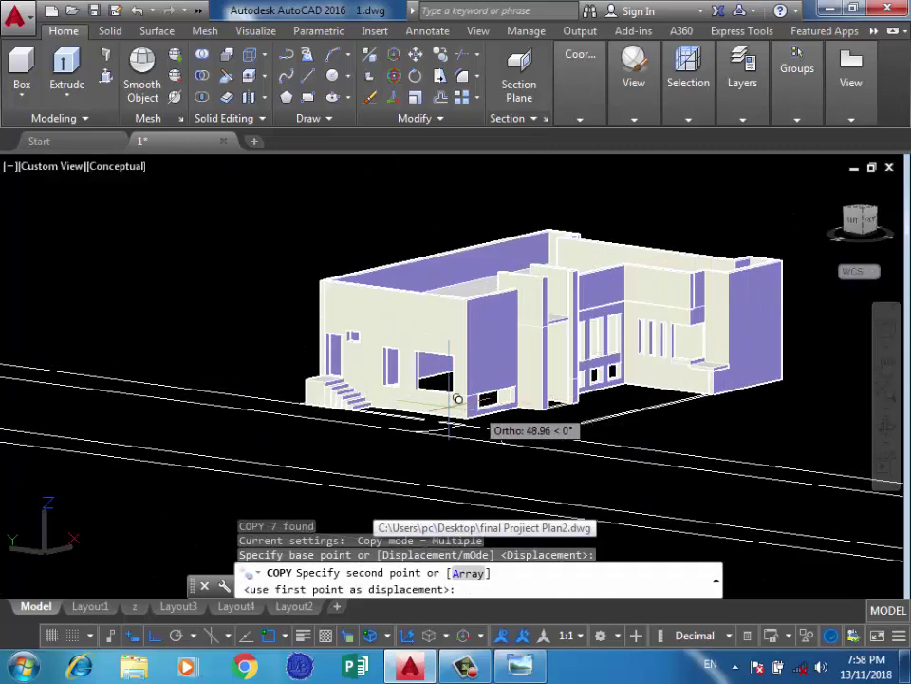
pyautogui.scroll(2, 488, 365)
pyautogui.scroll(2, 507, 351)
pyautogui.scroll(3, 507, 353)
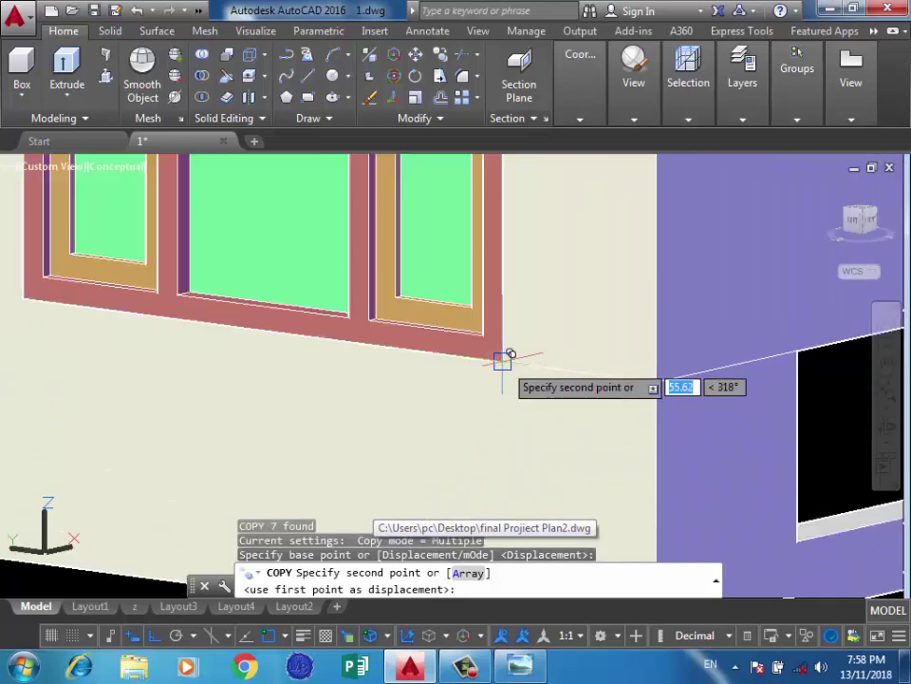
pyautogui.click(507, 358)
pyautogui.scroll(-4, 488, 360)
pyautogui.scroll(-3, 487, 361)
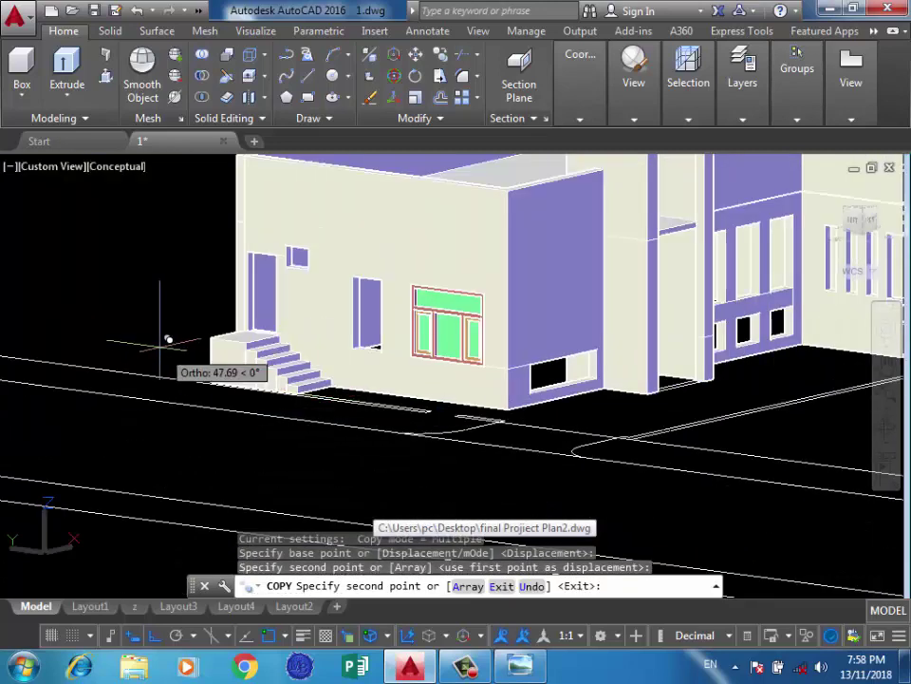
pyautogui.press('Escape')
# Zoom in and out to inspect the copied window in the wall opening
pyautogui.scroll(-3, 192, 385)
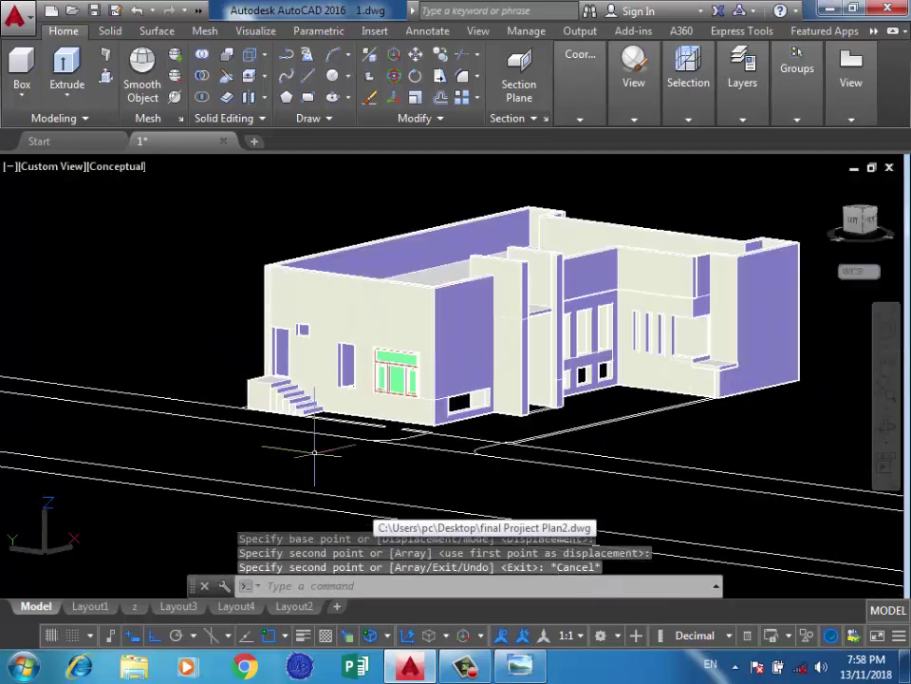
pyautogui.scroll(-1, 352, 448)
pyautogui.scroll(4, 541, 285)
pyautogui.scroll(-6, 531, 228)
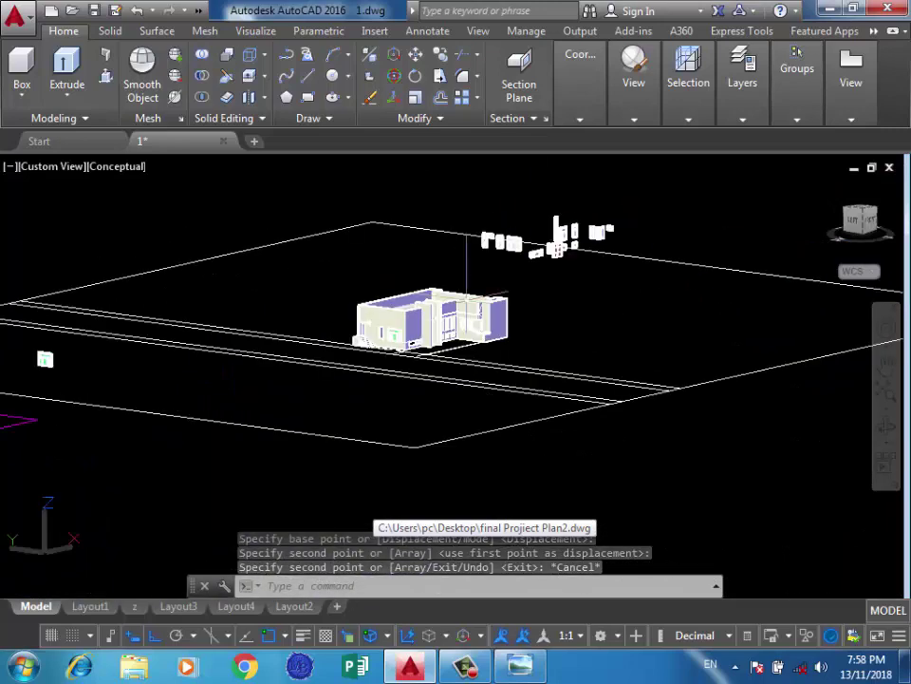
pyautogui.scroll(2, 404, 299)
pyautogui.scroll(5, 404, 299)
pyautogui.scroll(4, 399, 332)
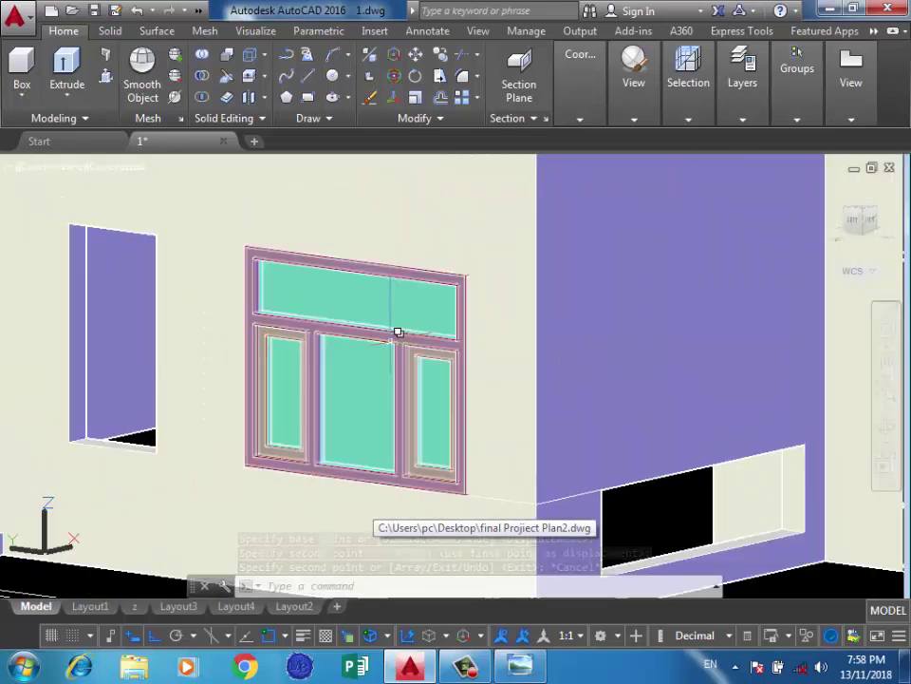
pyautogui.scroll(-5, 401, 322)
pyautogui.scroll(5, 403, 326)
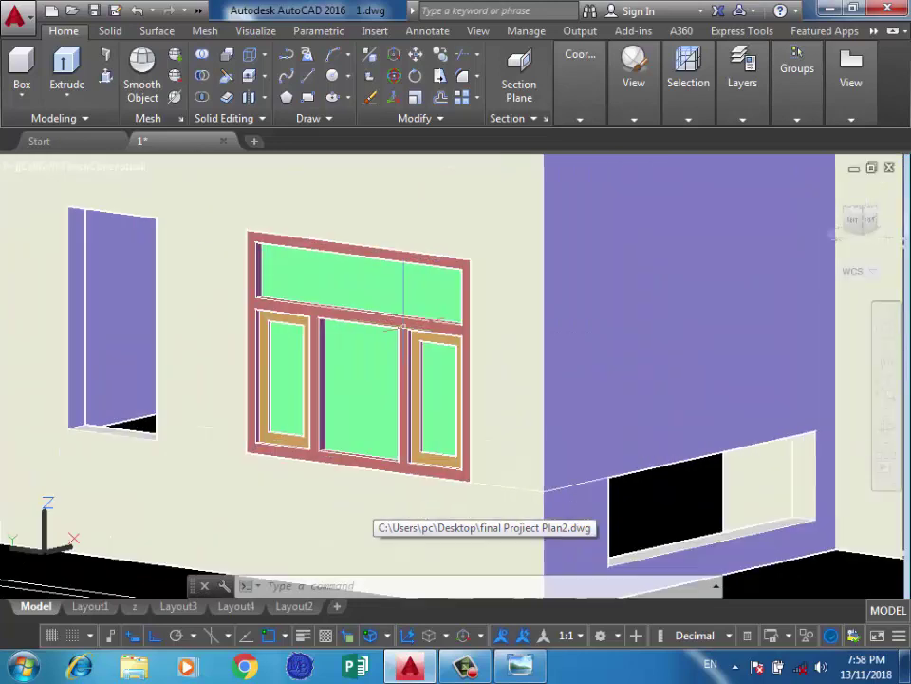
pyautogui.scroll(-5, 423, 292)
pyautogui.scroll(-3, 408, 323)
pyautogui.scroll(3, 548, 231)
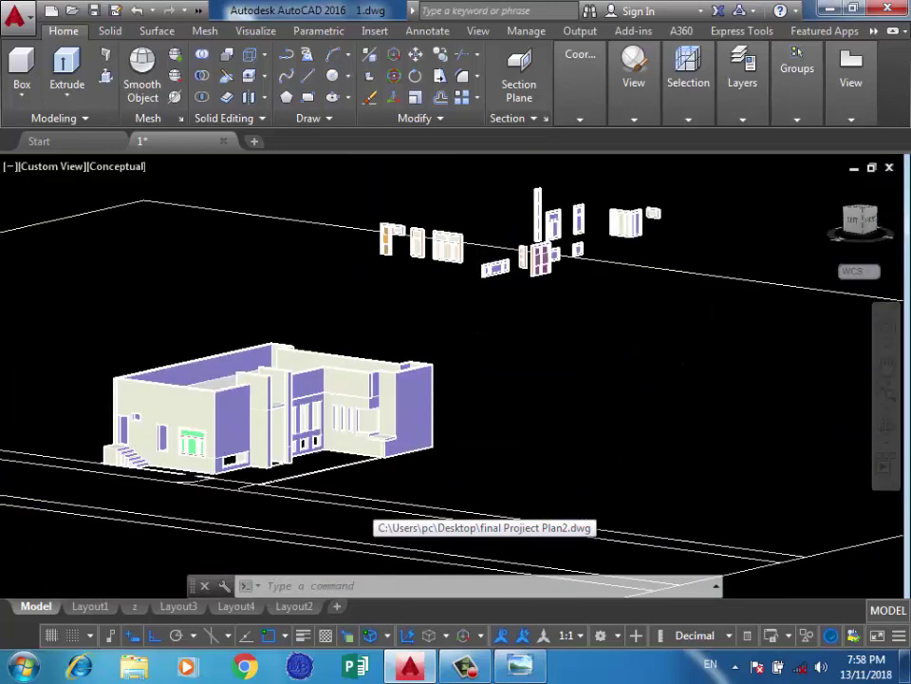
pyautogui.scroll(2, 547, 231)
pyautogui.scroll(3, 548, 231)
# Finish the COPY command and pan over to the floating door and windows
pyautogui.scroll(-2, 536, 398)
pyautogui.write('co')
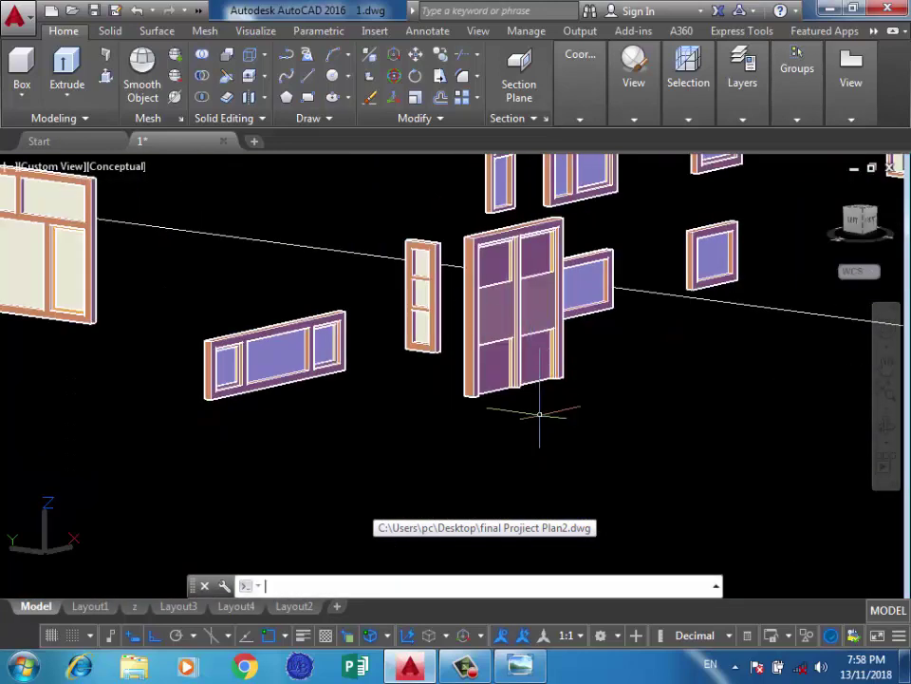
pyautogui.press('Return')
pyautogui.moveTo(541, 413)
pyautogui.mouseDown(button='middle')
pyautogui.moveTo(469, 430)
pyautogui.moveTo(561, 413)
pyautogui.moveTo(494, 417)
pyautogui.moveTo(576, 434)
pyautogui.moveTo(264, 353)
pyautogui.mouseUp(button='middle')
pyautogui.scroll(3, 299, 342)
pyautogui.press('Return')
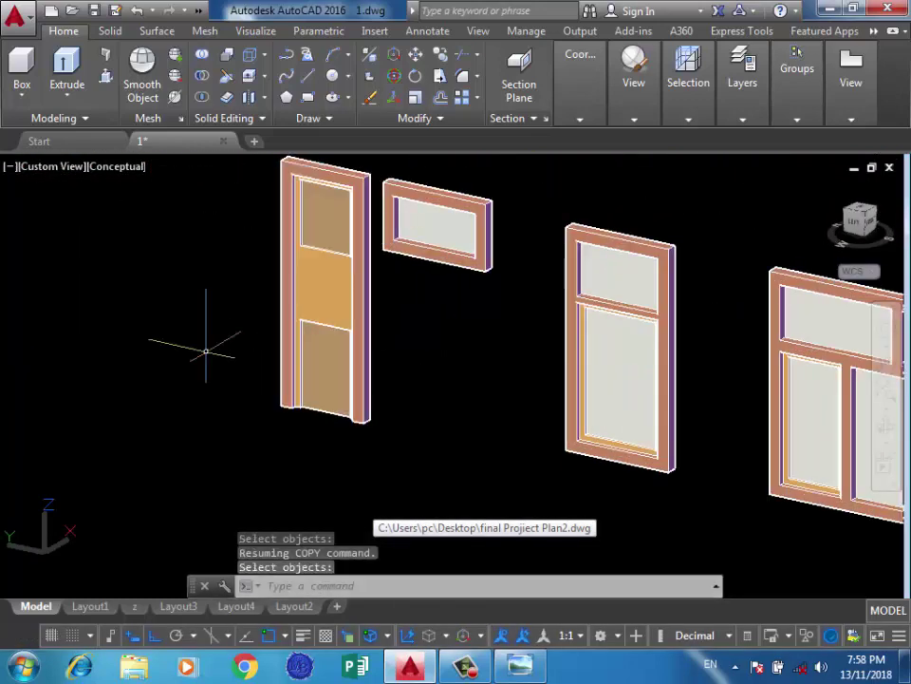
pyautogui.press('Escape')
# Select the door and start a circle at its corner, then cancel it
pyautogui.click(368, 276)
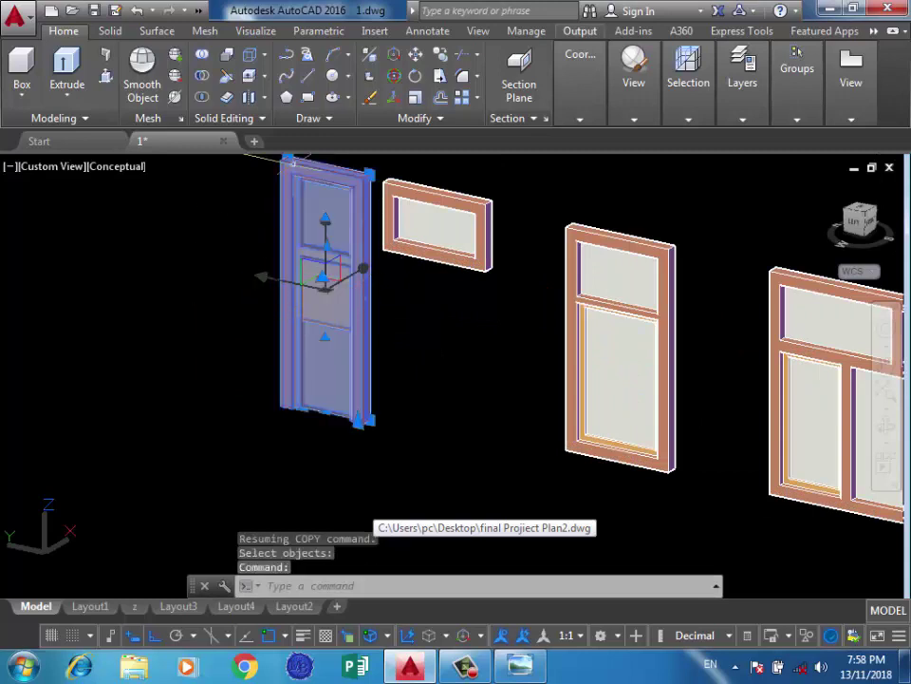
pyautogui.write('c')
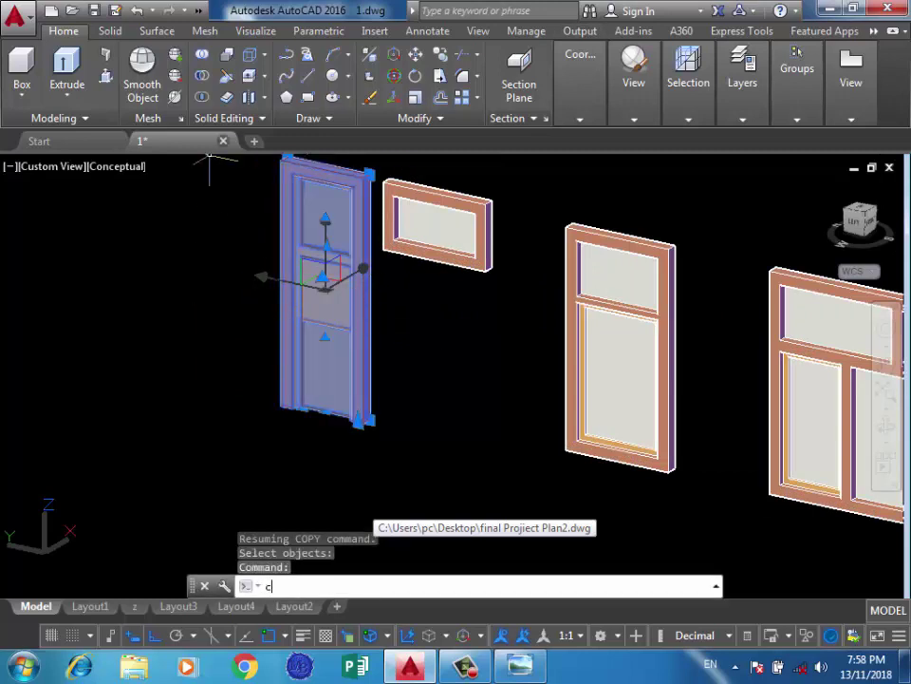
pyautogui.press('Return')
pyautogui.scroll(3, 361, 418)
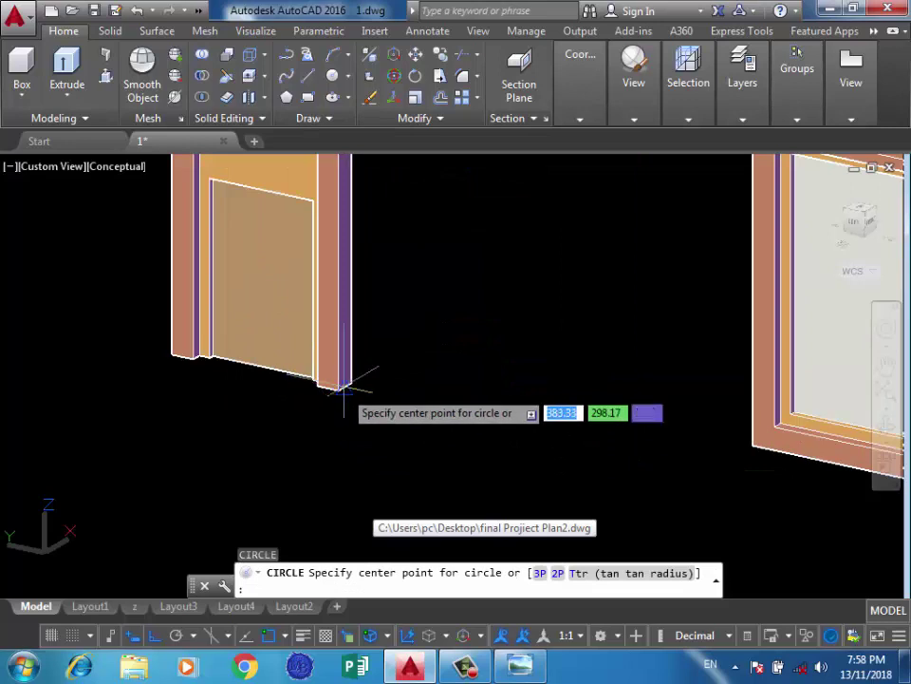
pyautogui.click(337, 390)
pyautogui.scroll(-3, 390, 325)
pyautogui.scroll(-3, 483, 332)
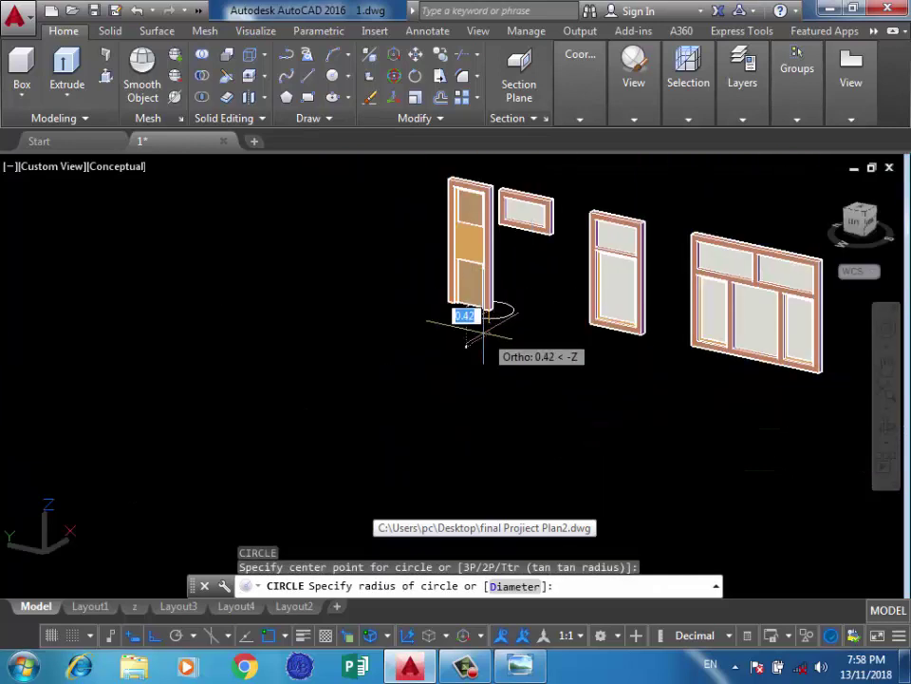
pyautogui.press('Escape')
# Move the door from its bottom corner into the wall opening beside the front steps
pyautogui.scroll(3, 482, 326)
pyautogui.click(460, 303)
pyautogui.write('M')
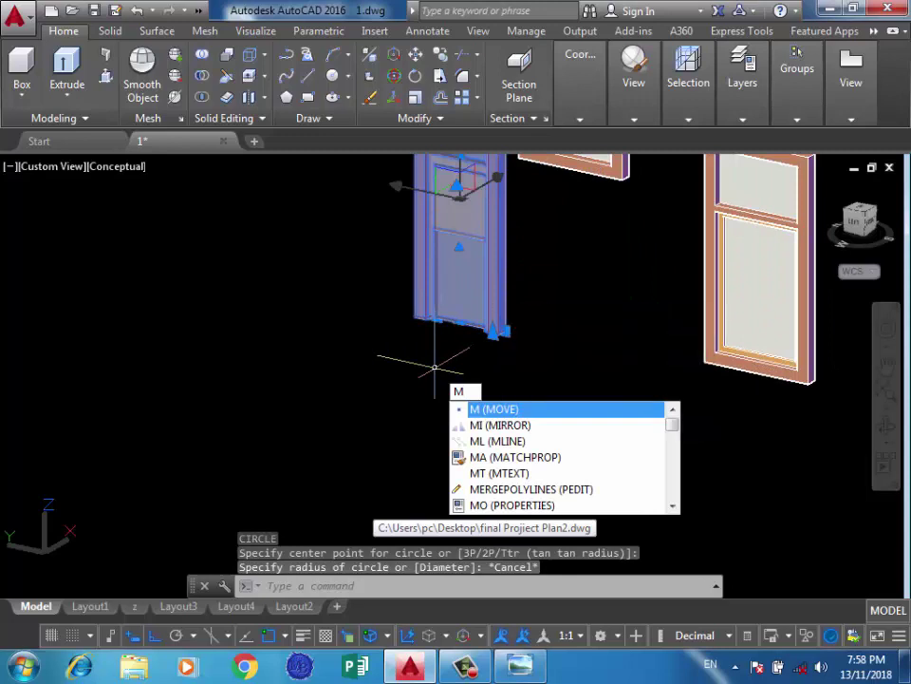
pyautogui.press('Return')
pyautogui.scroll(3, 494, 333)
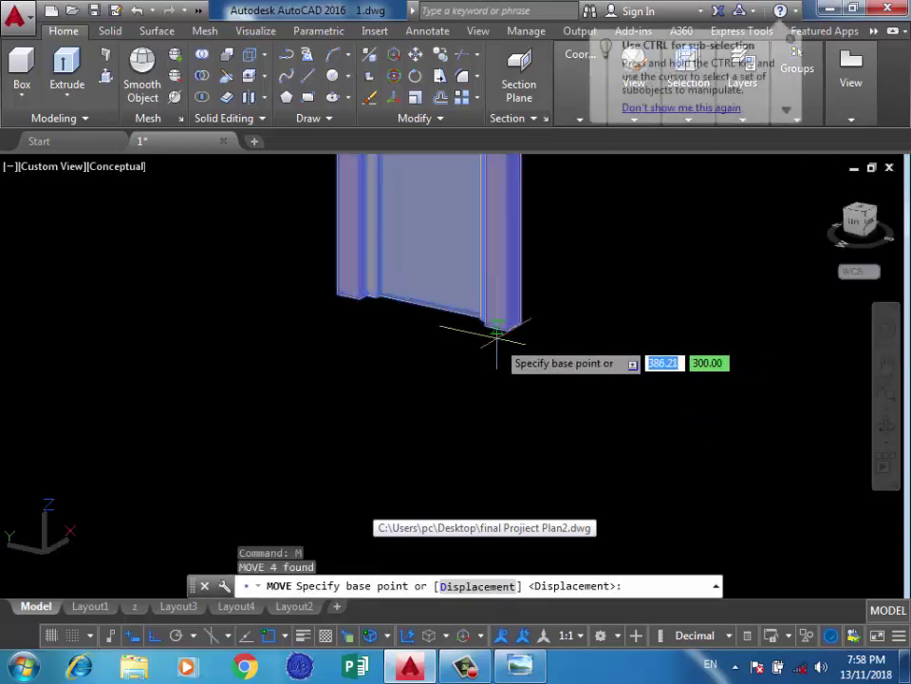
pyautogui.click(509, 332)
pyautogui.scroll(-5, 570, 295)
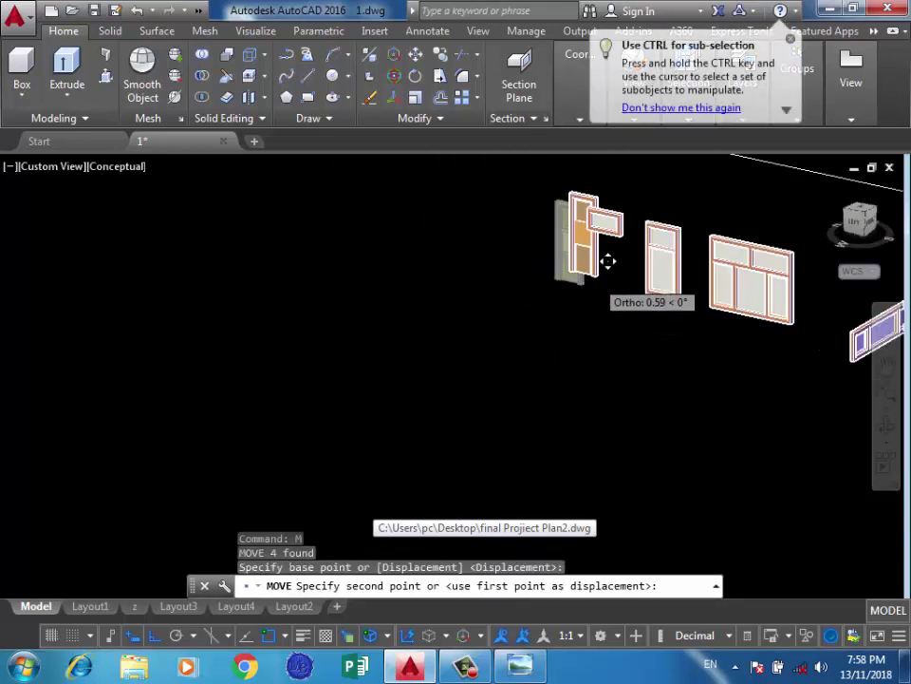
pyautogui.scroll(-5, 560, 284)
pyautogui.scroll(-2, 532, 346)
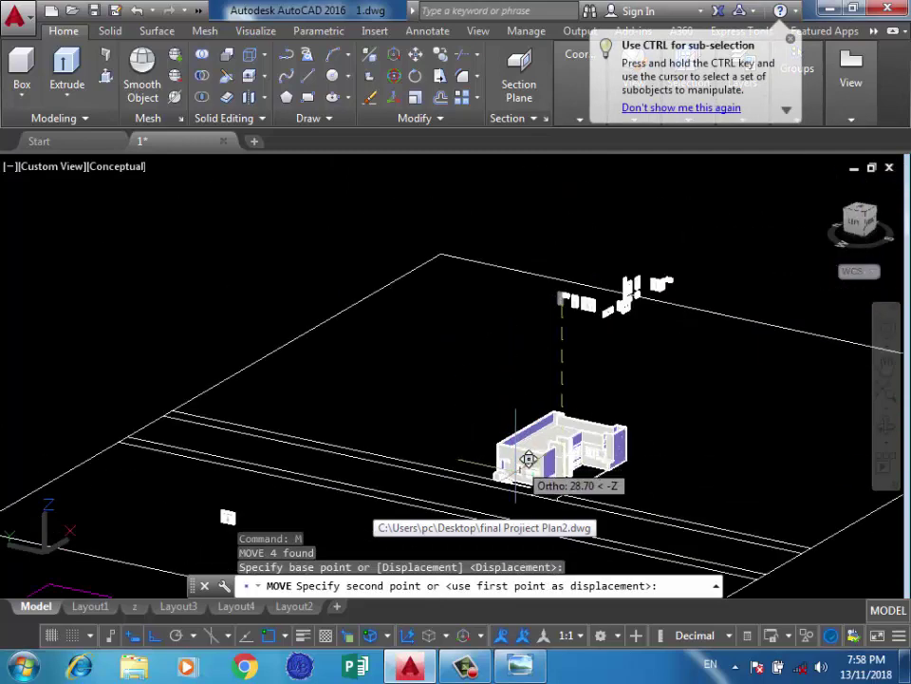
pyautogui.scroll(3, 518, 456)
pyautogui.scroll(3, 489, 451)
pyautogui.scroll(2, 480, 454)
pyautogui.scroll(2, 470, 461)
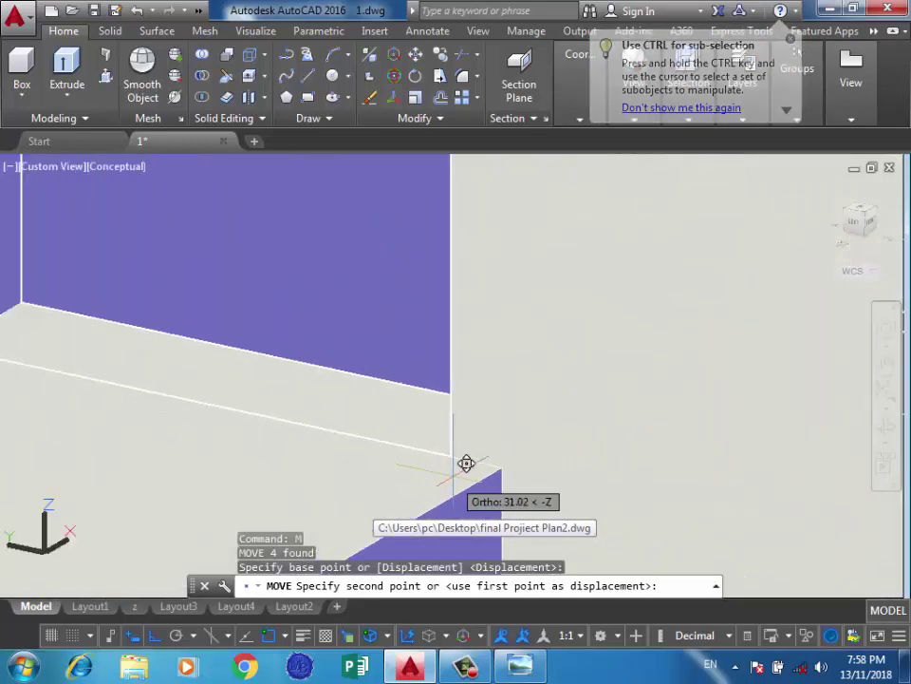
pyautogui.click(533, 397)
pyautogui.scroll(-3, 330, 384)
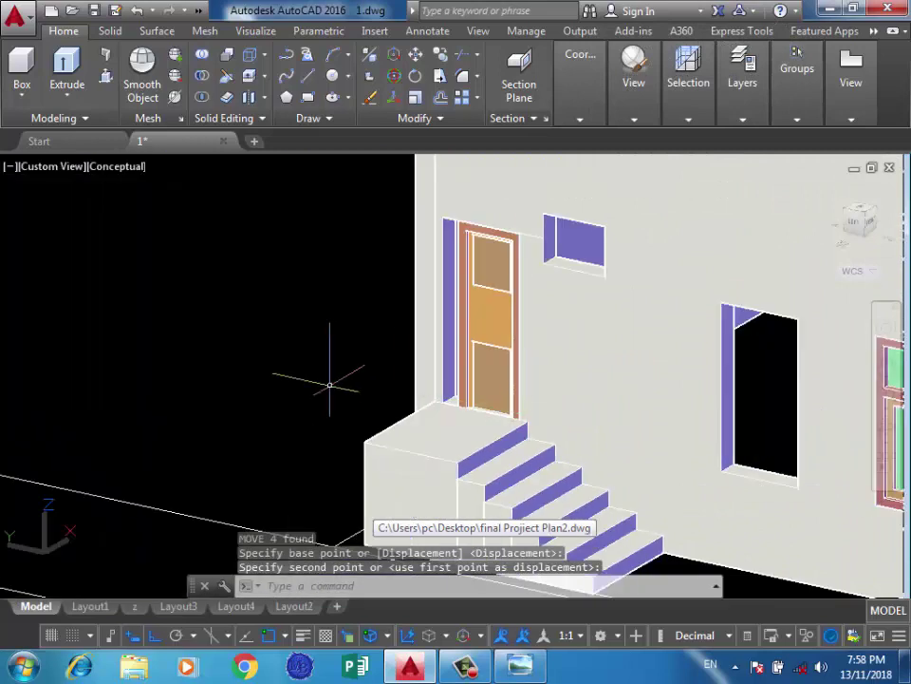
pyautogui.press('Escape')
pyautogui.scroll(2, 494, 323)
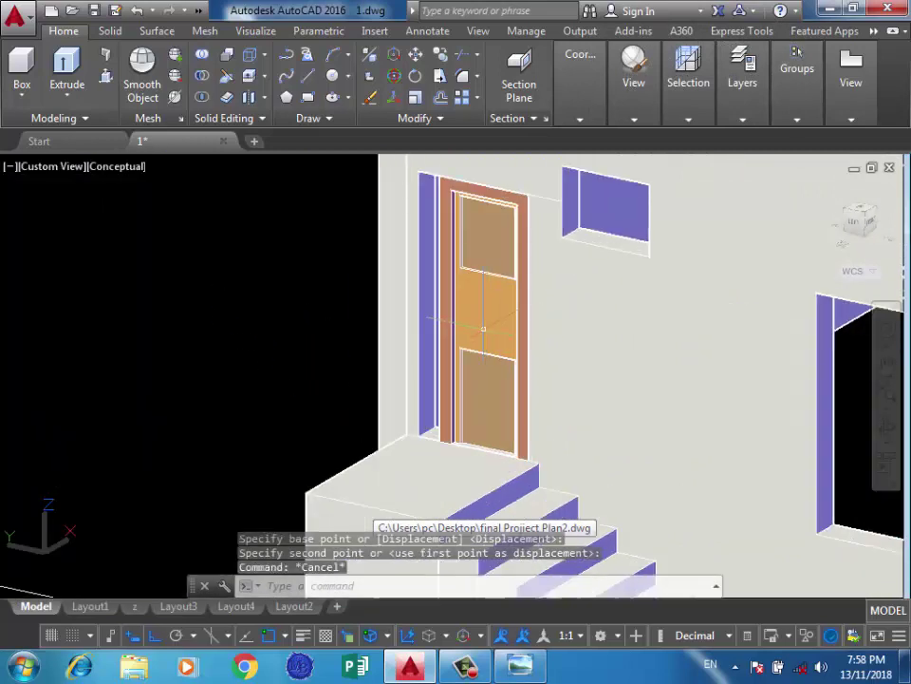
pyautogui.scroll(1, 495, 322)
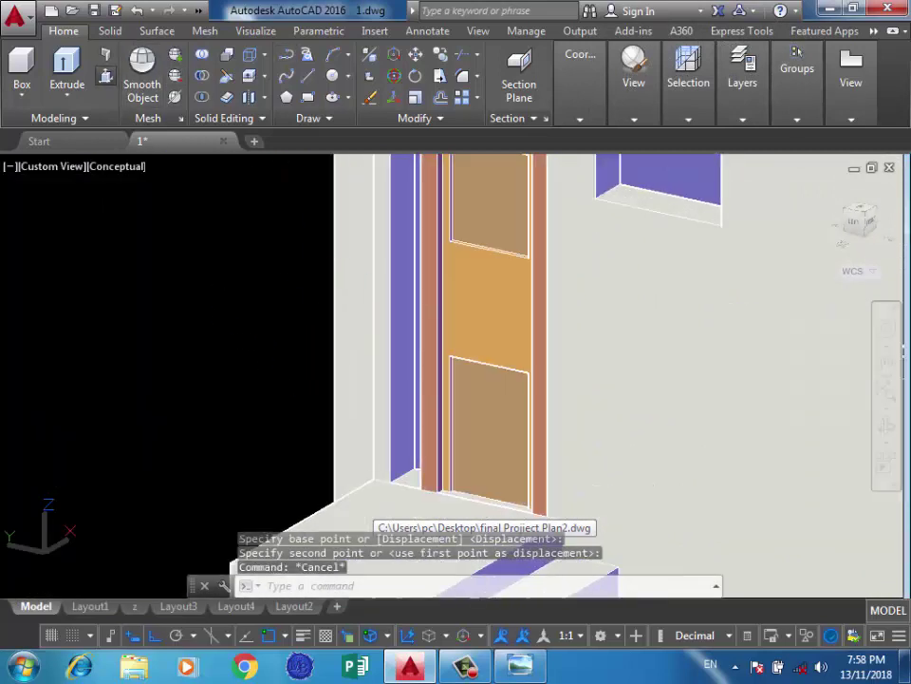
# Press-pull the narrow strip beside the door frame to close the gap
pyautogui.hotkey('ctrl', 'shift', 'e')
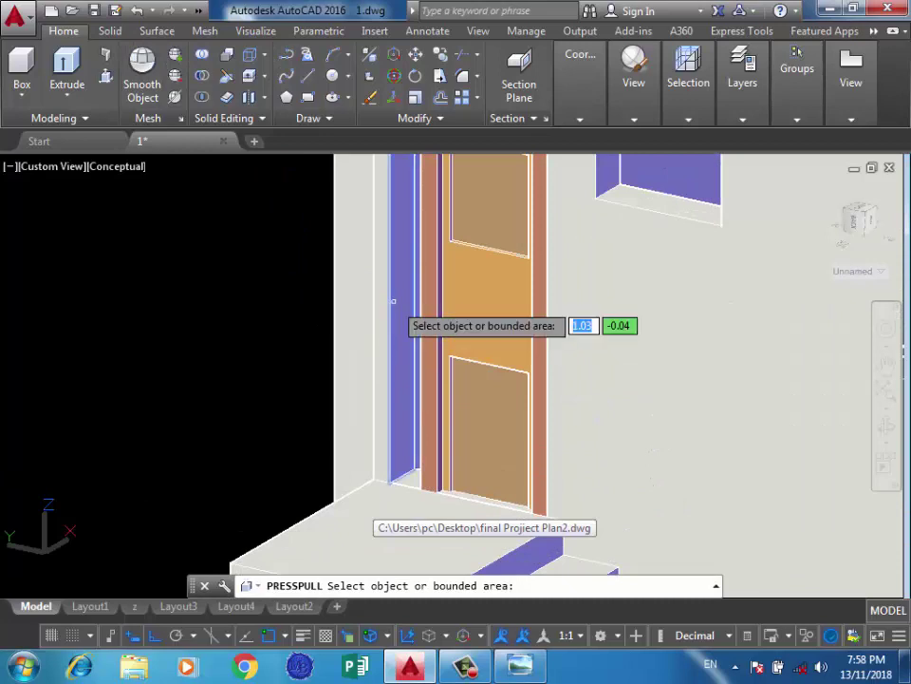
pyautogui.click(393, 301)
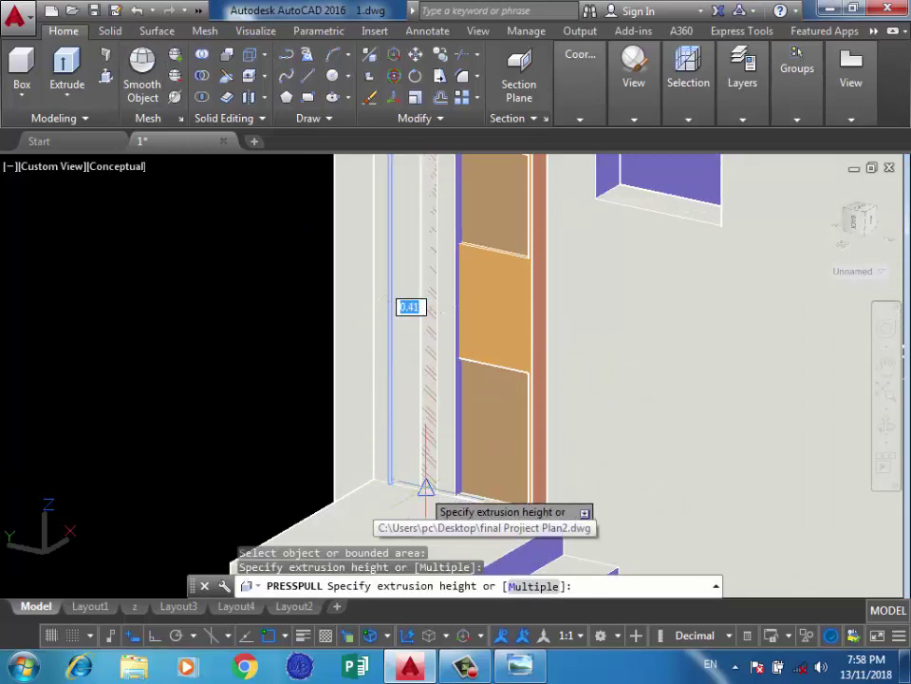
pyautogui.scroll(2, 426, 487)
pyautogui.click(439, 509)
pyautogui.scroll(-3, 468, 376)
pyautogui.scroll(-1, 76, 333)
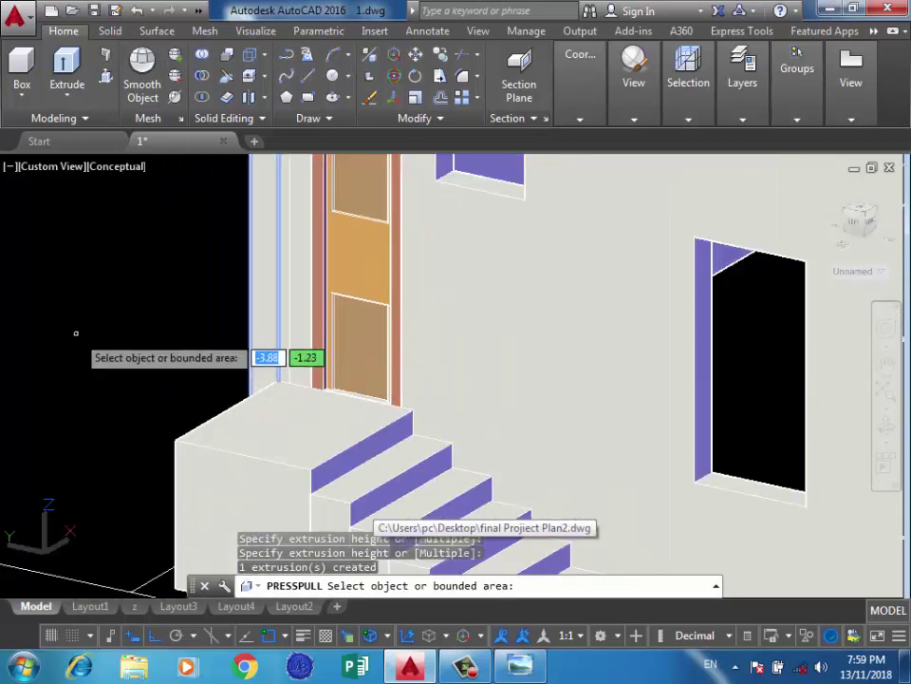
pyautogui.scroll(-3, 214, 433)
pyautogui.scroll(-1, 214, 433)
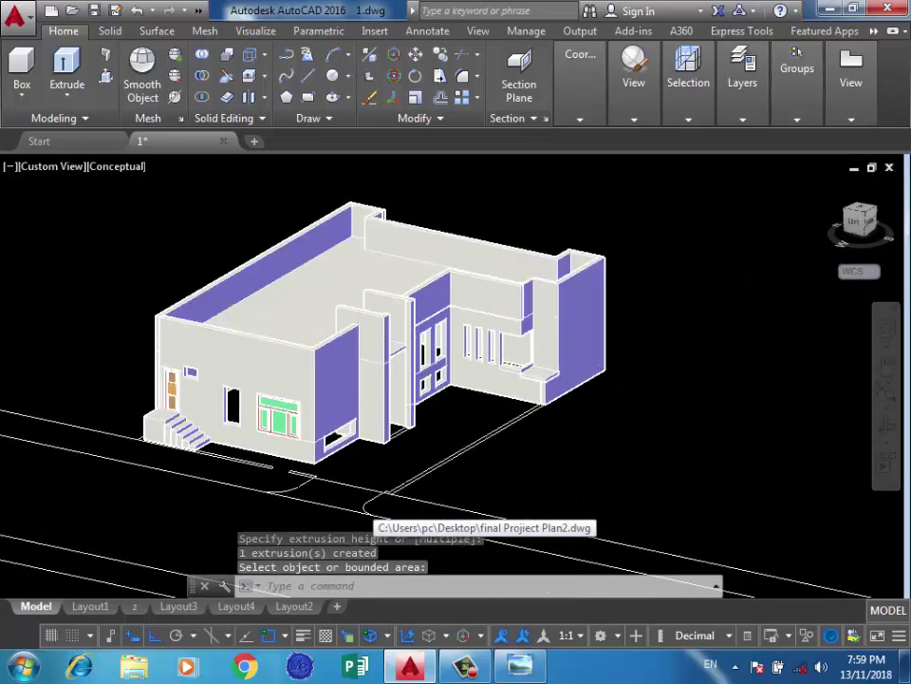
pyautogui.scroll(-1, 214, 433)
pyautogui.scroll(-2, 383, 365)
pyautogui.scroll(3, 397, 305)
# Move the tall narrow window from its bottom corner into its wall opening
pyautogui.scroll(4, 459, 285)
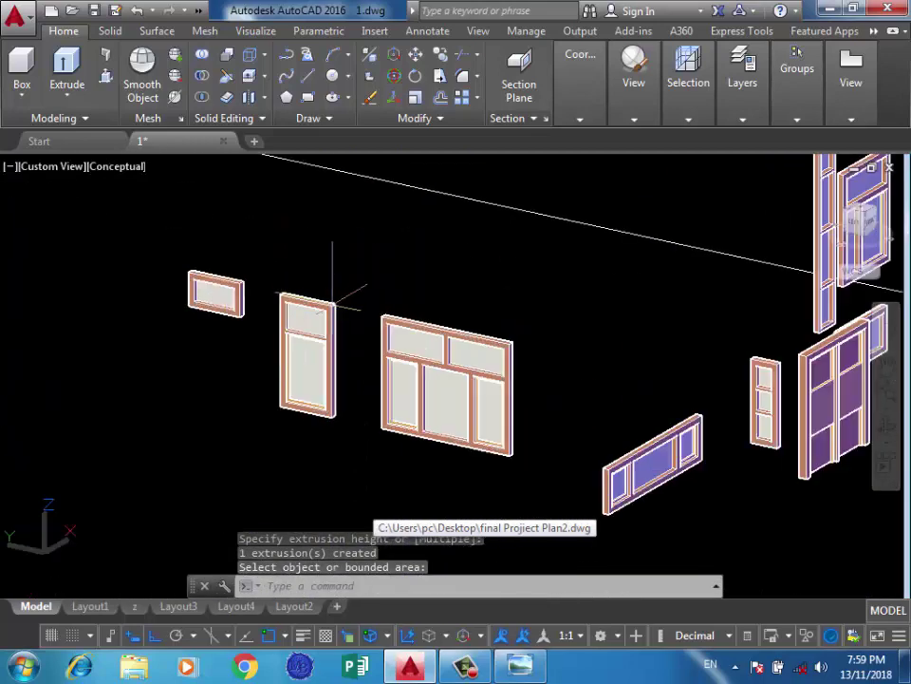
pyautogui.click(337, 285)
pyautogui.click(228, 306)
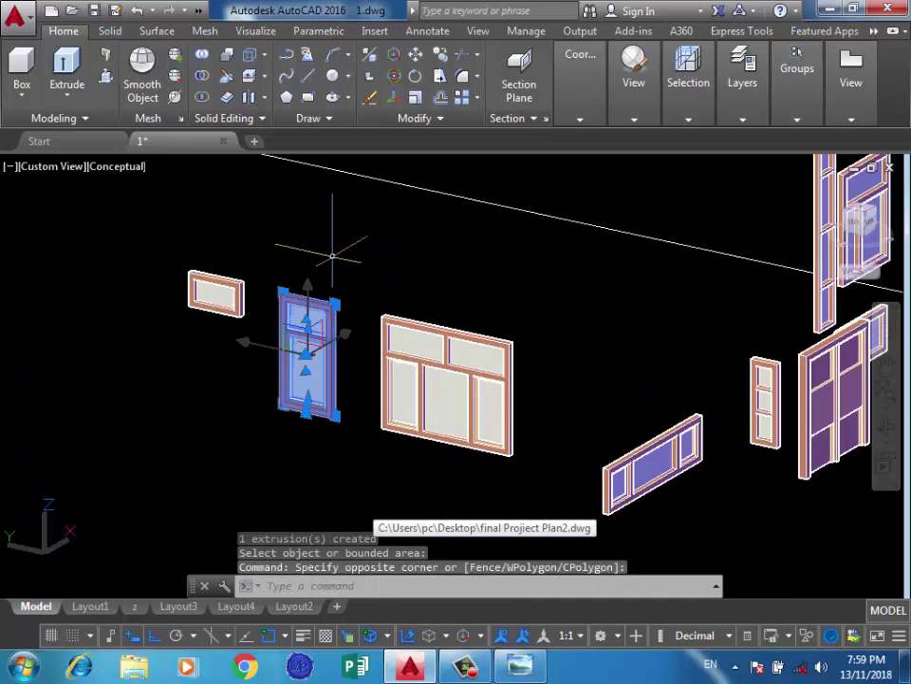
pyautogui.write('C')
pyautogui.press('BackSpace')
pyautogui.write('m')
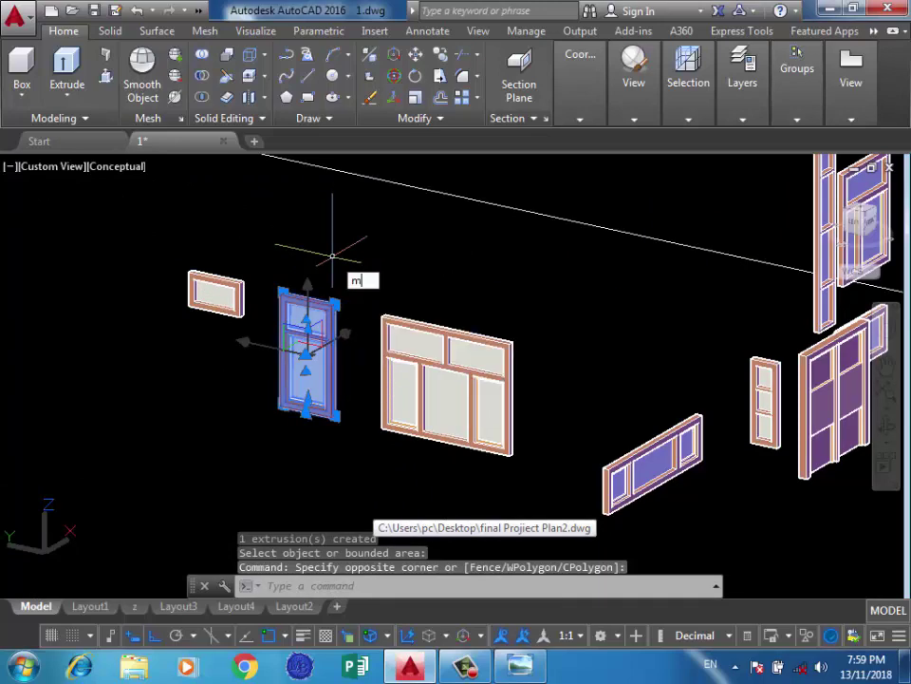
pyautogui.press('Return')
pyautogui.scroll(4, 326, 439)
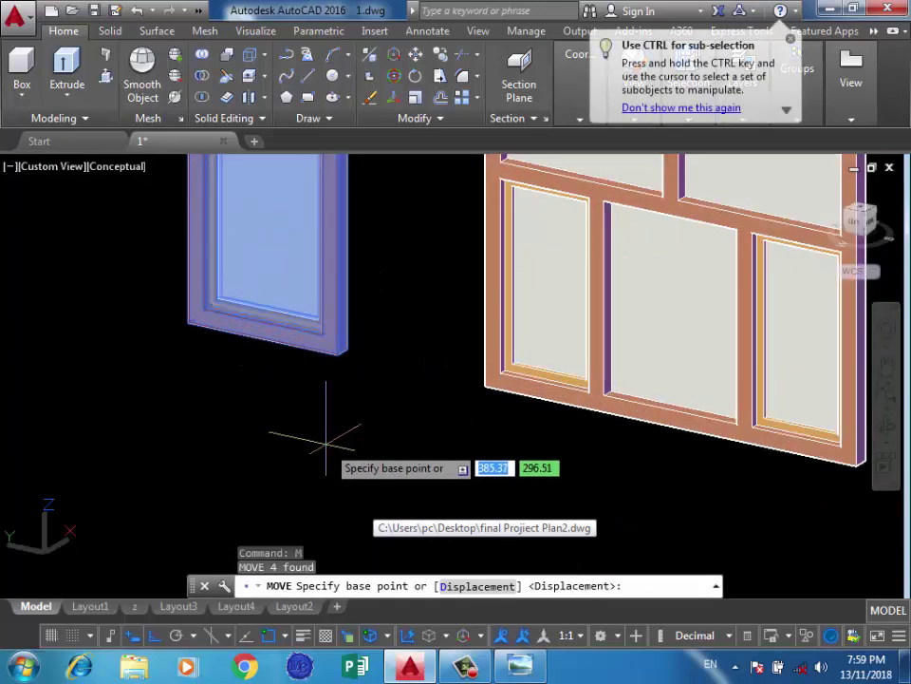
pyautogui.click(336, 353)
pyautogui.scroll(-4, 472, 254)
pyautogui.scroll(-3, 480, 254)
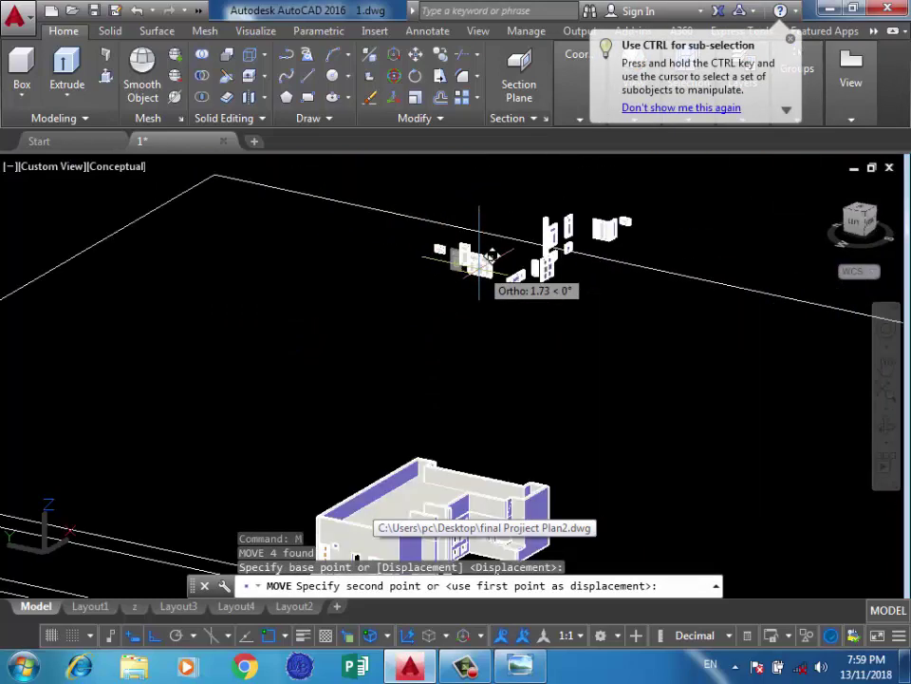
pyautogui.scroll(-3, 465, 281)
pyautogui.scroll(5, 428, 386)
pyautogui.scroll(3, 407, 397)
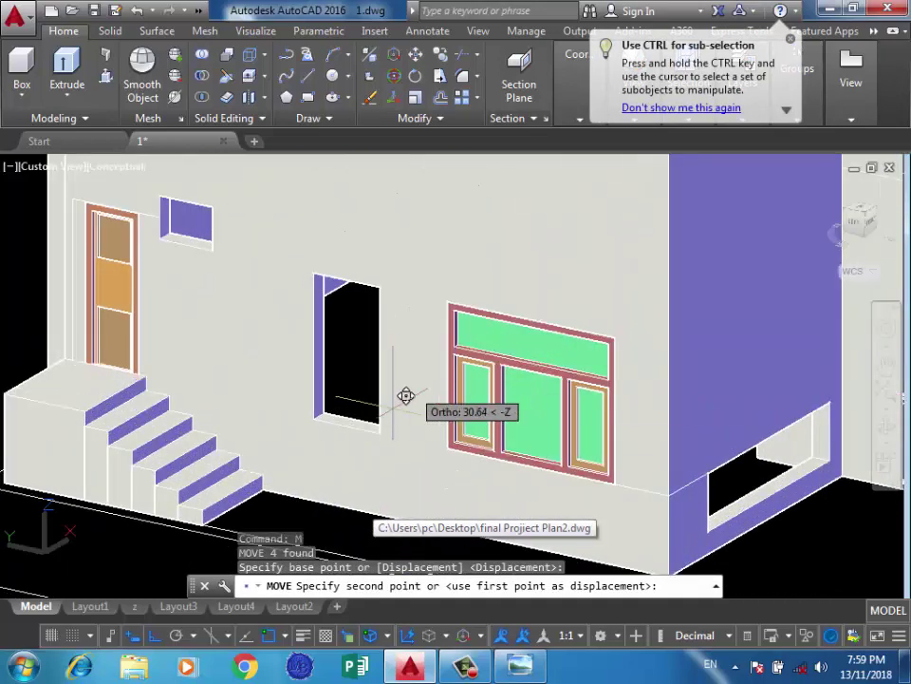
pyautogui.scroll(3, 380, 417)
pyautogui.click(382, 433)
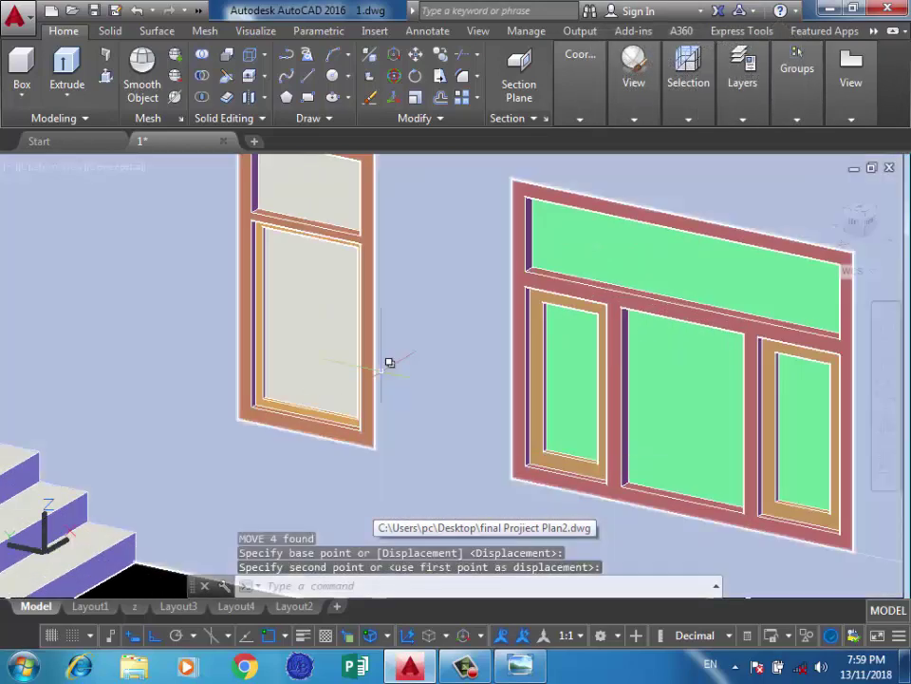
pyautogui.scroll(-4, 315, 426)
pyautogui.scroll(-3, 314, 418)
pyautogui.scroll(-4, 315, 414)
pyautogui.scroll(-3, 380, 413)
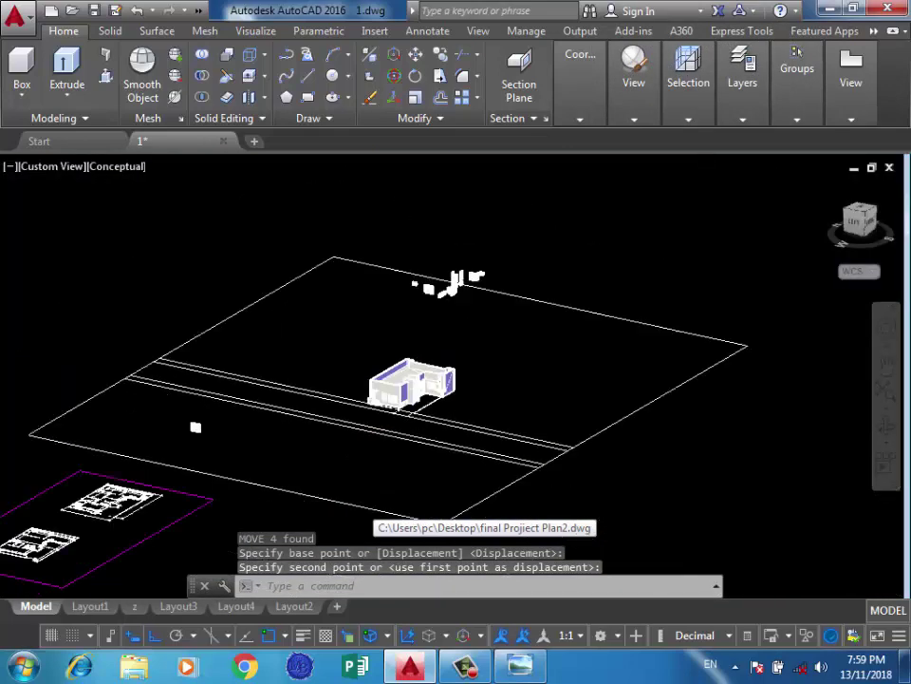
pyautogui.scroll(5, 456, 283)
pyautogui.scroll(3, 484, 269)
# Select the long low window and begin moving it from its bottom corner
pyautogui.click(482, 266)
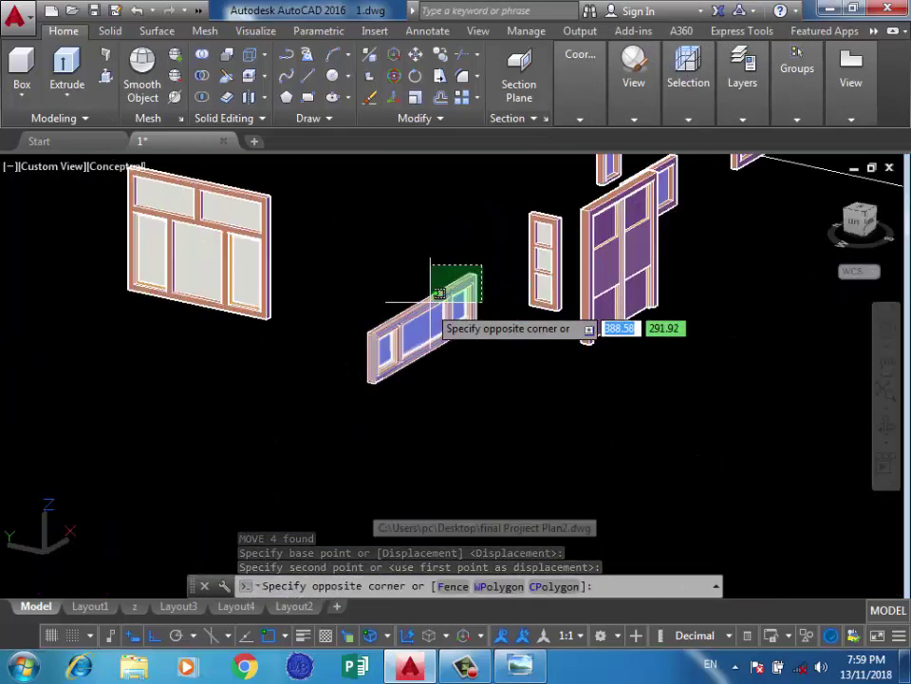
pyautogui.click(368, 372)
pyautogui.scroll(3, 359, 380)
pyautogui.scroll(2, 349, 386)
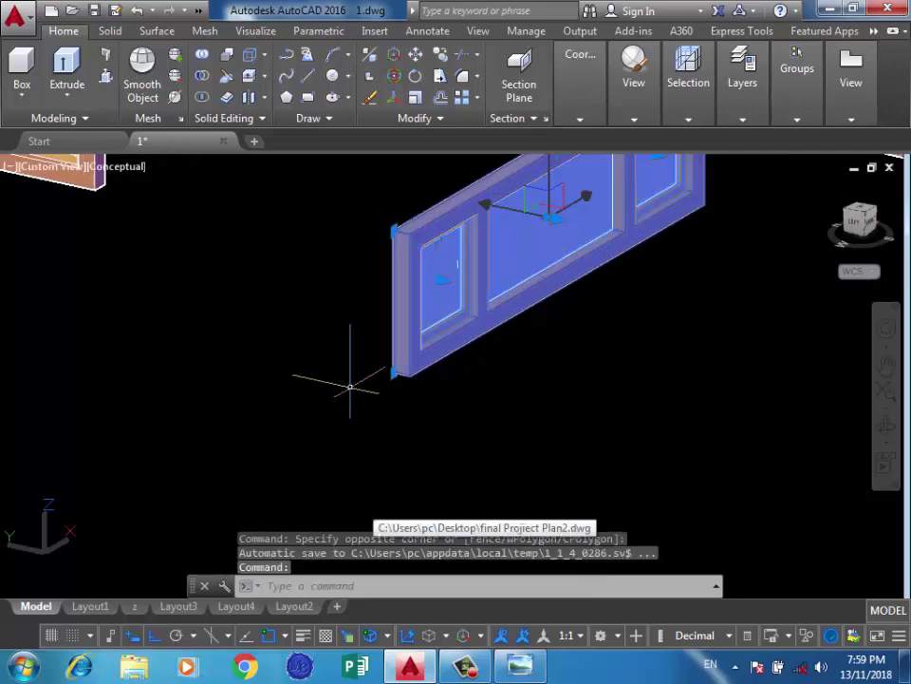
pyautogui.write('m')
pyautogui.press('Return')
pyautogui.scroll(2, 360, 376)
pyautogui.scroll(2, 366, 358)
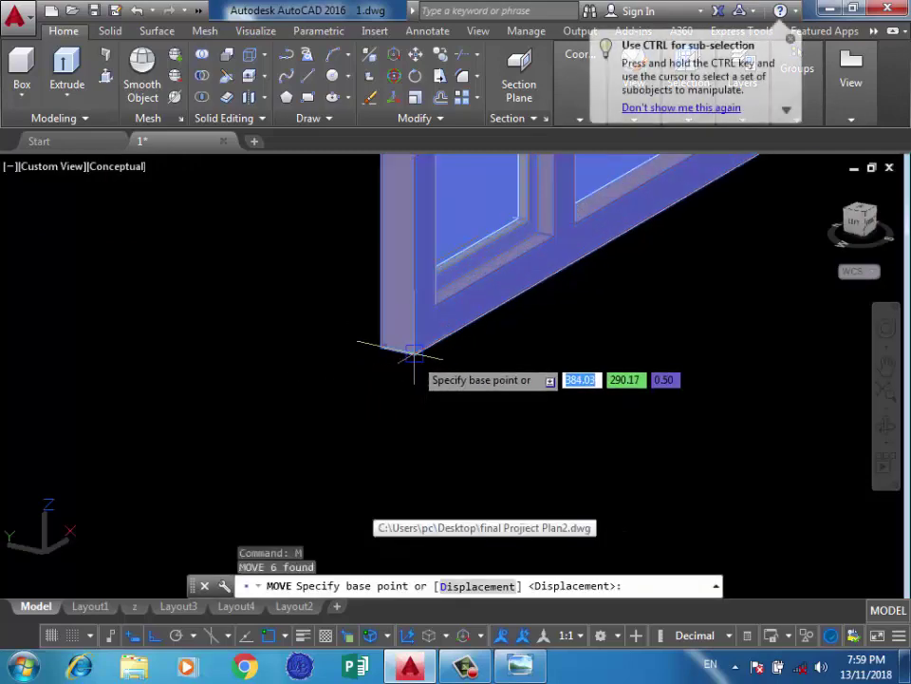
pyautogui.click(443, 325)
pyautogui.scroll(-3, 527, 205)
pyautogui.scroll(-4, 527, 205)
pyautogui.scroll(-2, 431, 464)
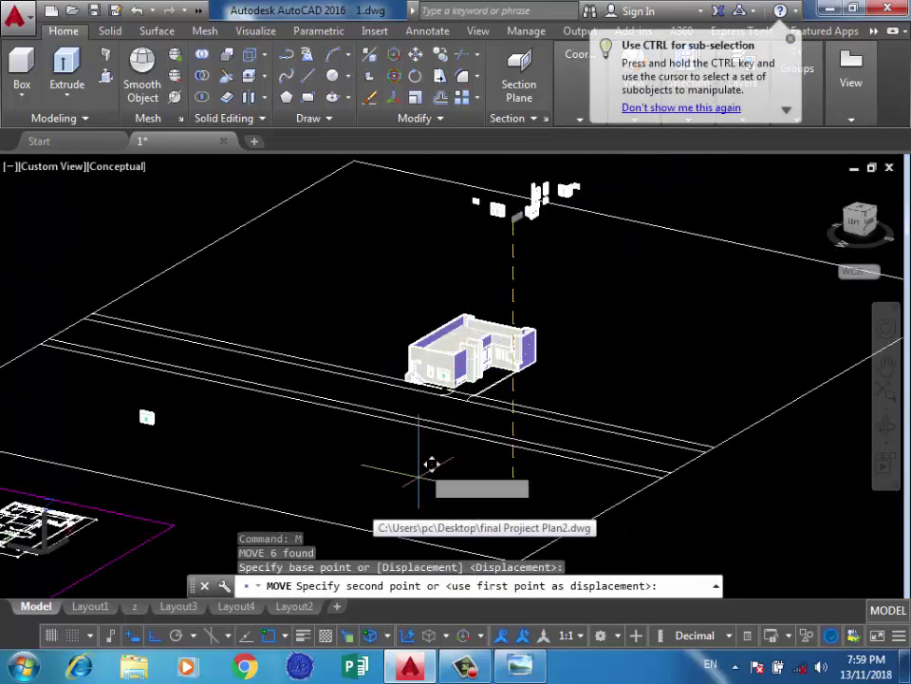
pyautogui.scroll(2, 479, 372)
pyautogui.scroll(2, 415, 403)
pyautogui.scroll(3, 418, 407)
pyautogui.scroll(2, 472, 318)
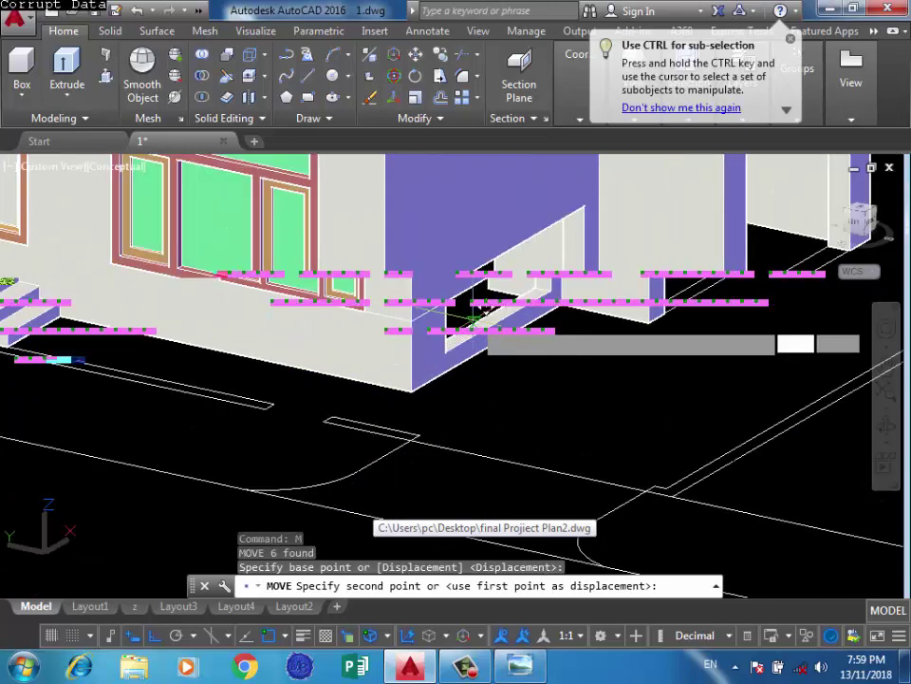